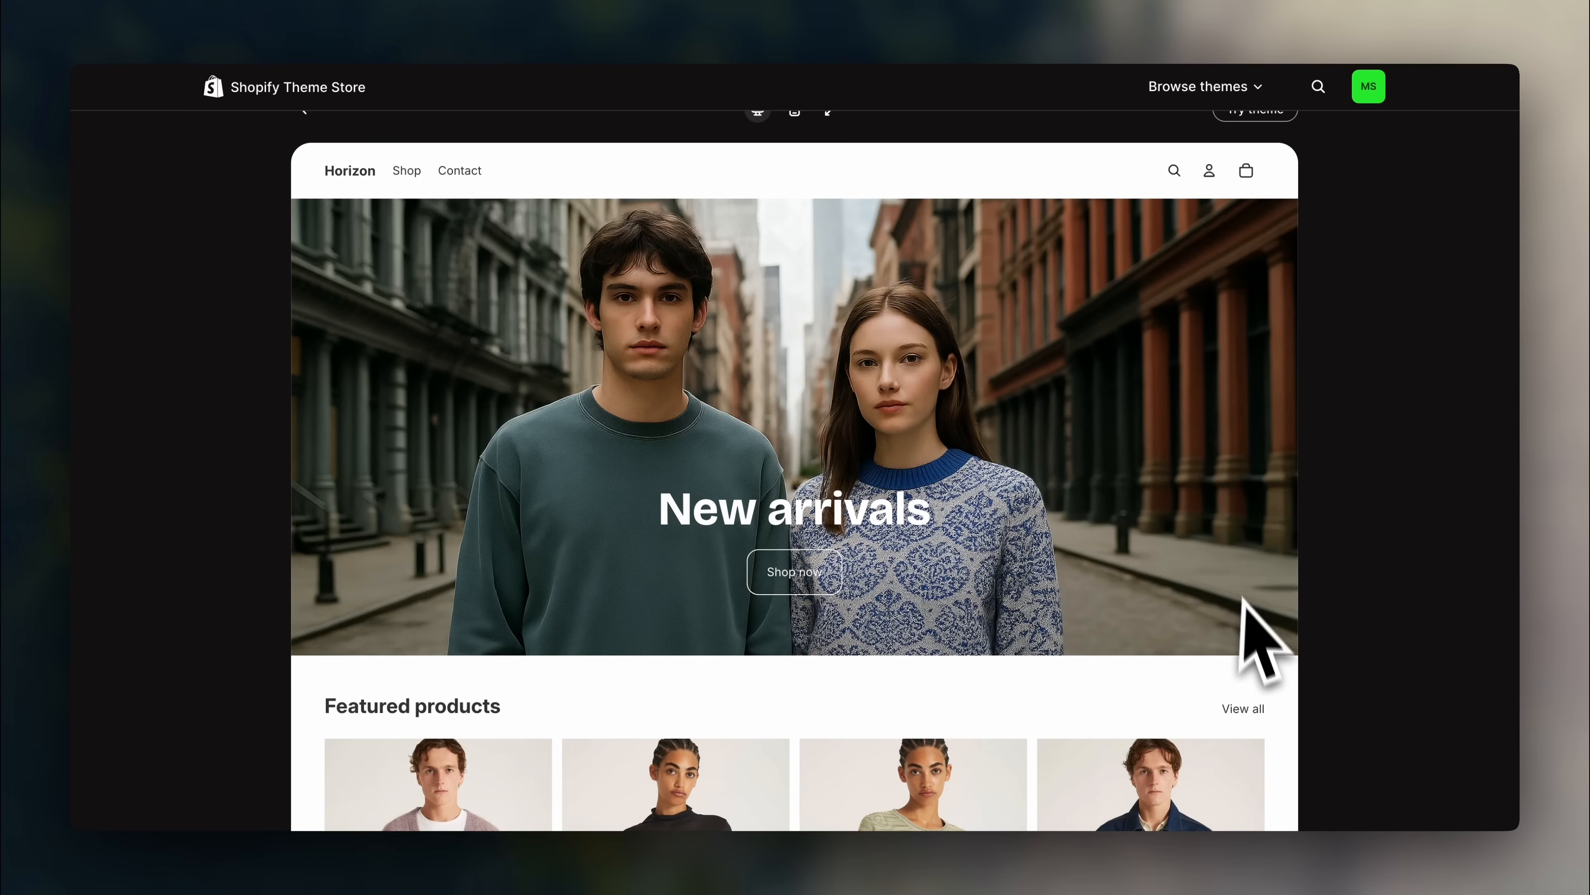
# - Review the store settings and expand the market's list of countries
pyautogui.scroll(-5, 1243, 599)
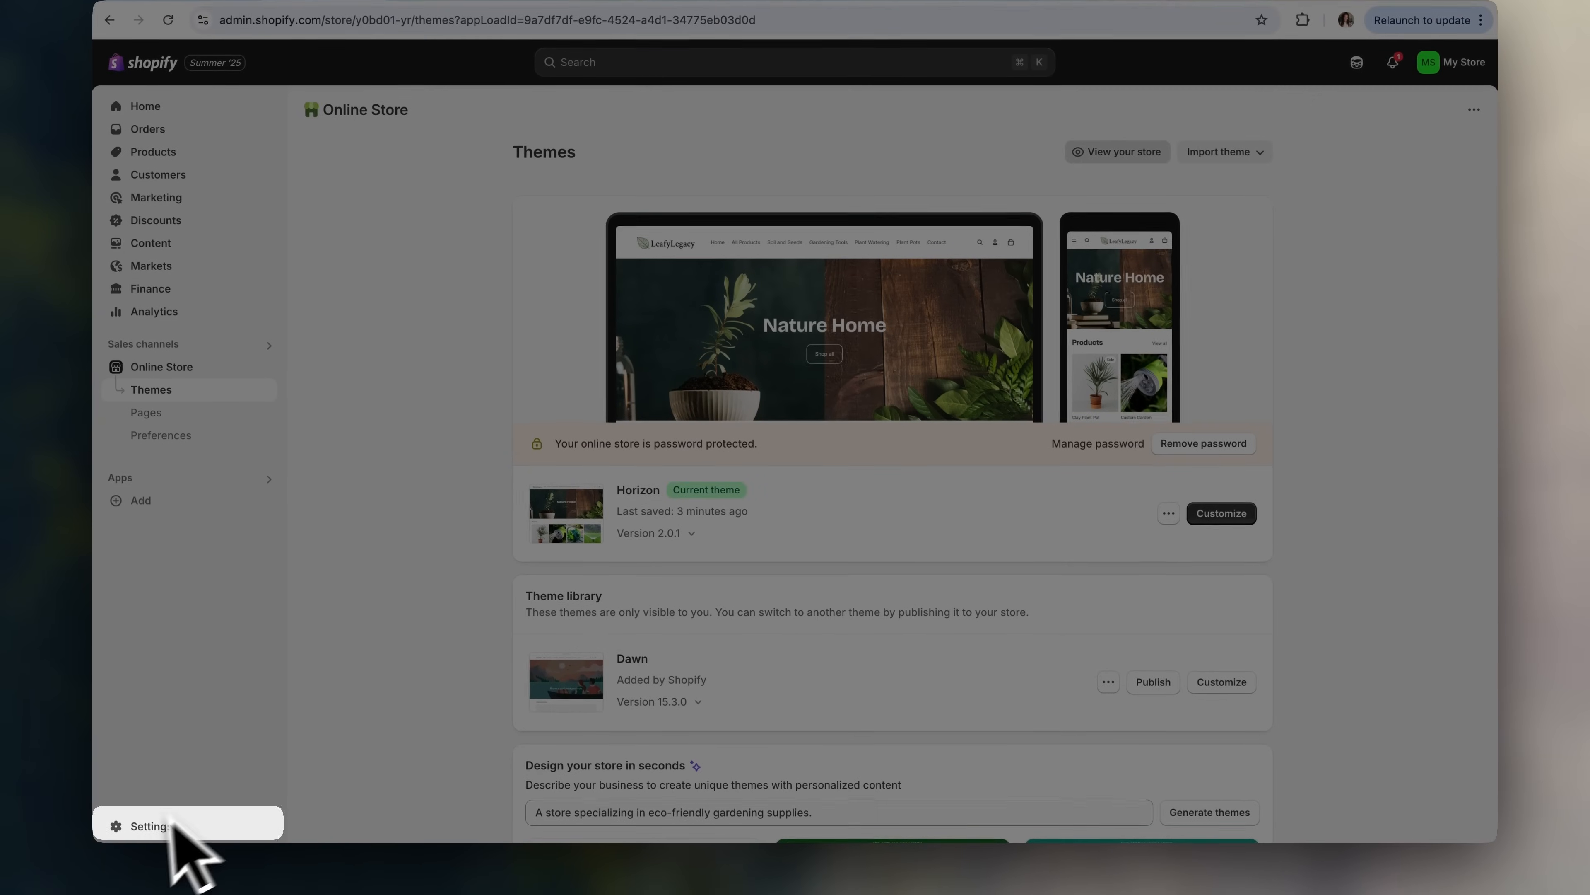
pyautogui.click(145, 842)
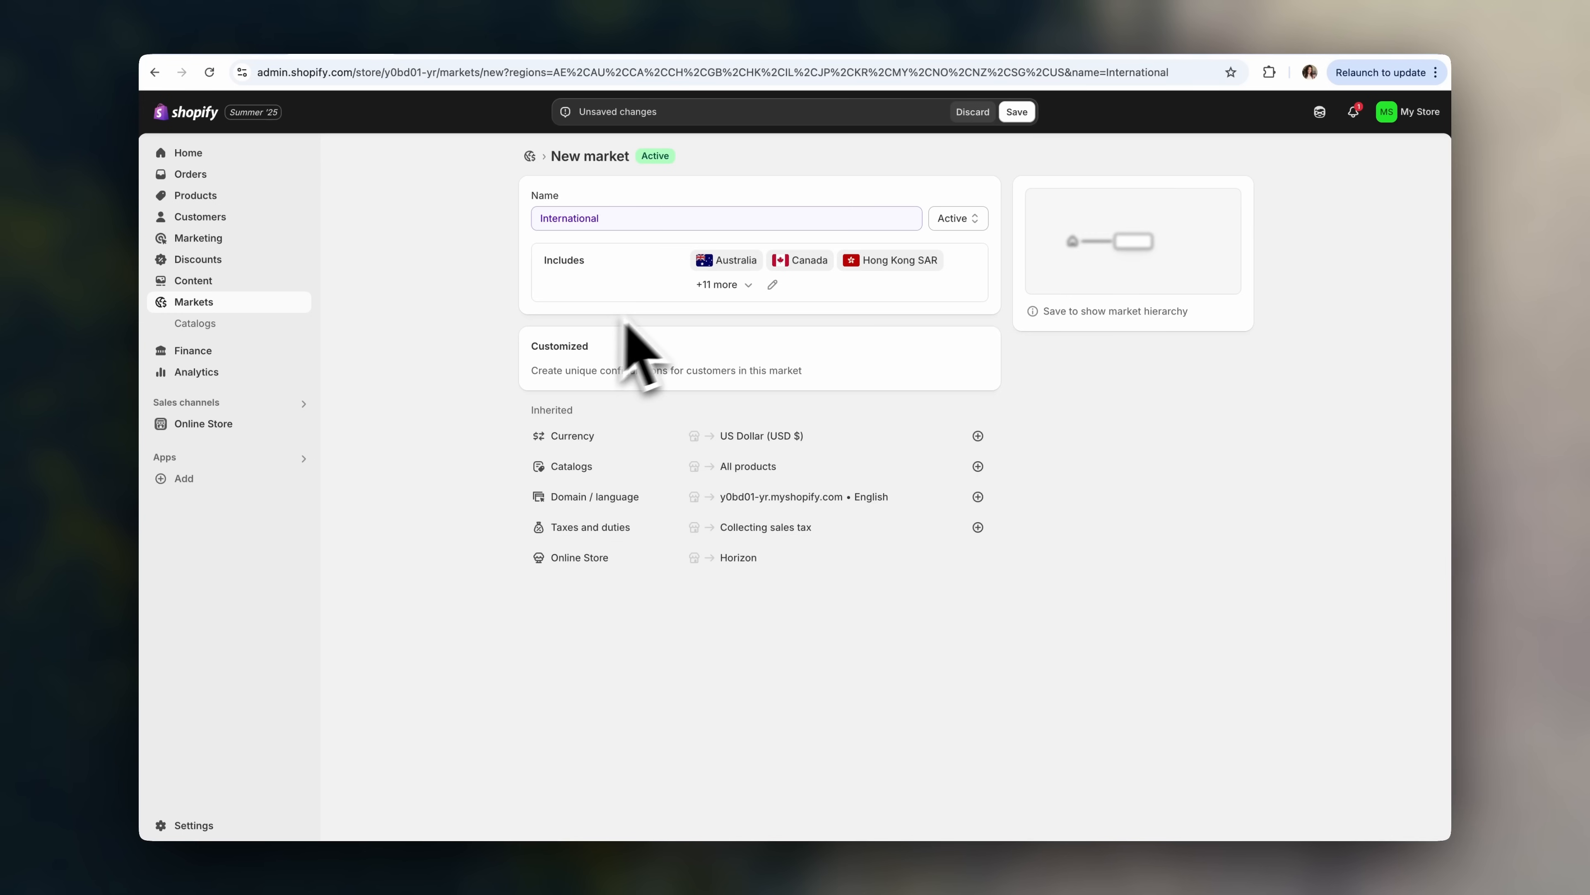
pyautogui.click(749, 274)
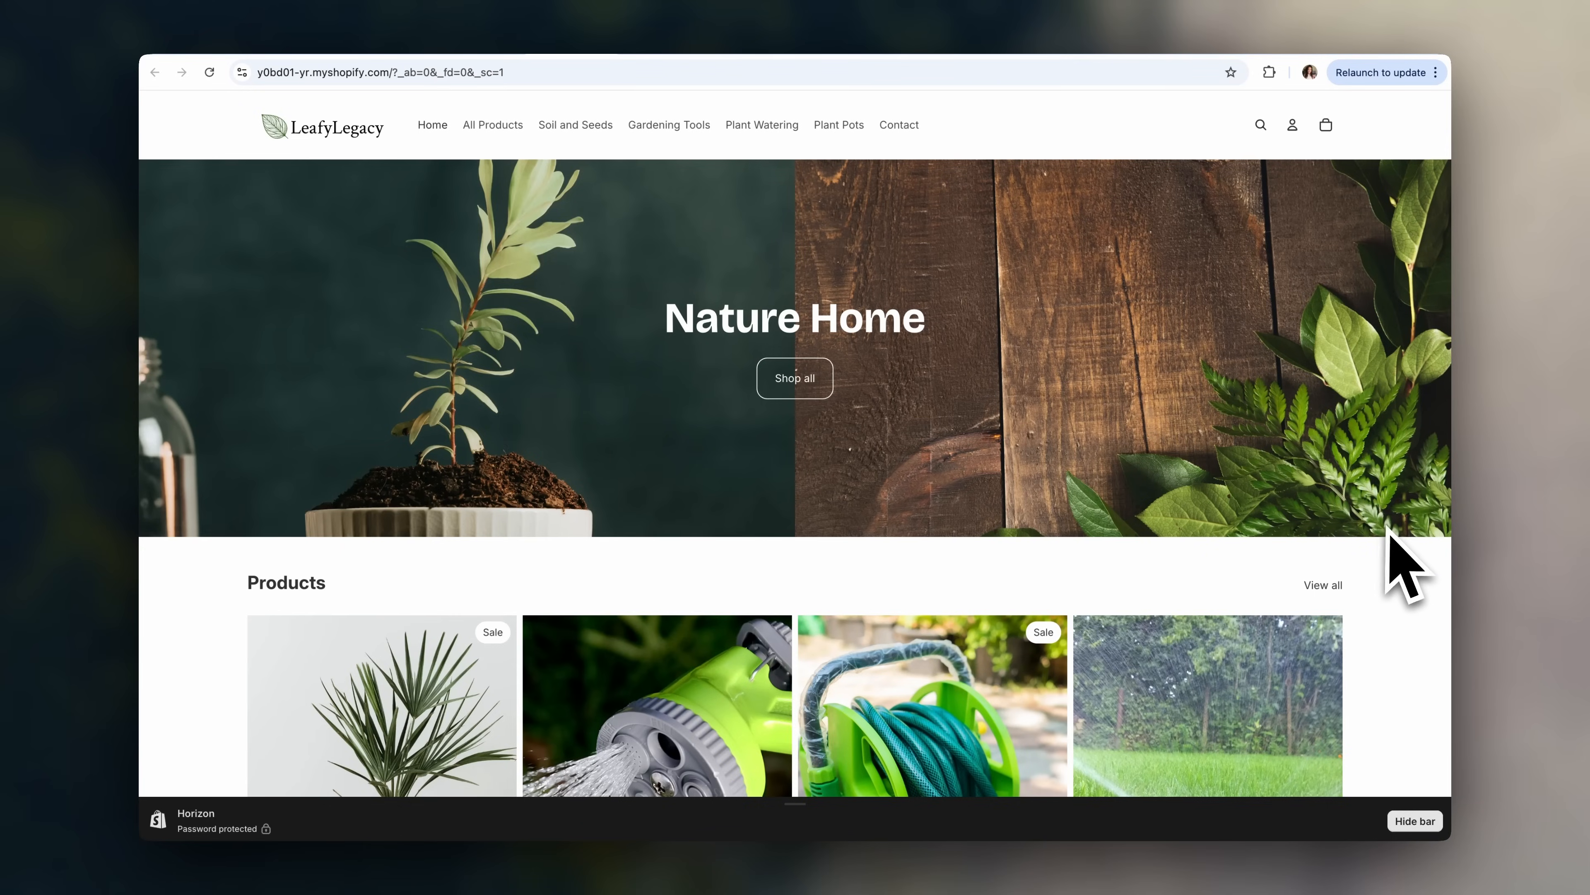
pyautogui.scroll(-15, 1384, 542)
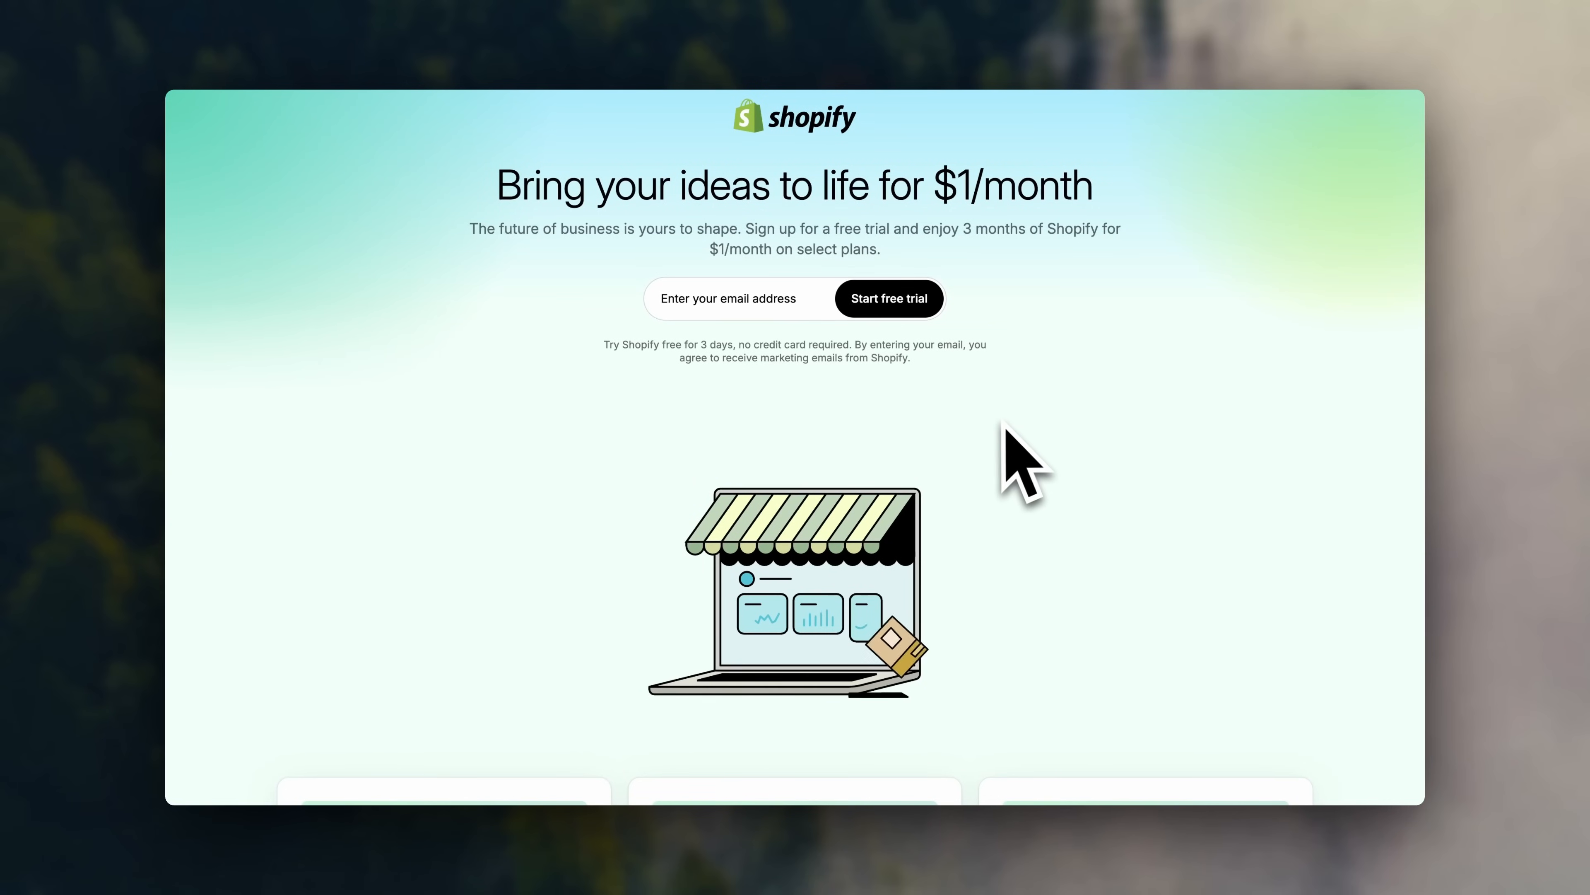
# - Sign up for a free trial with the store's email address and create the Shopify account
pyautogui.click(813, 301)
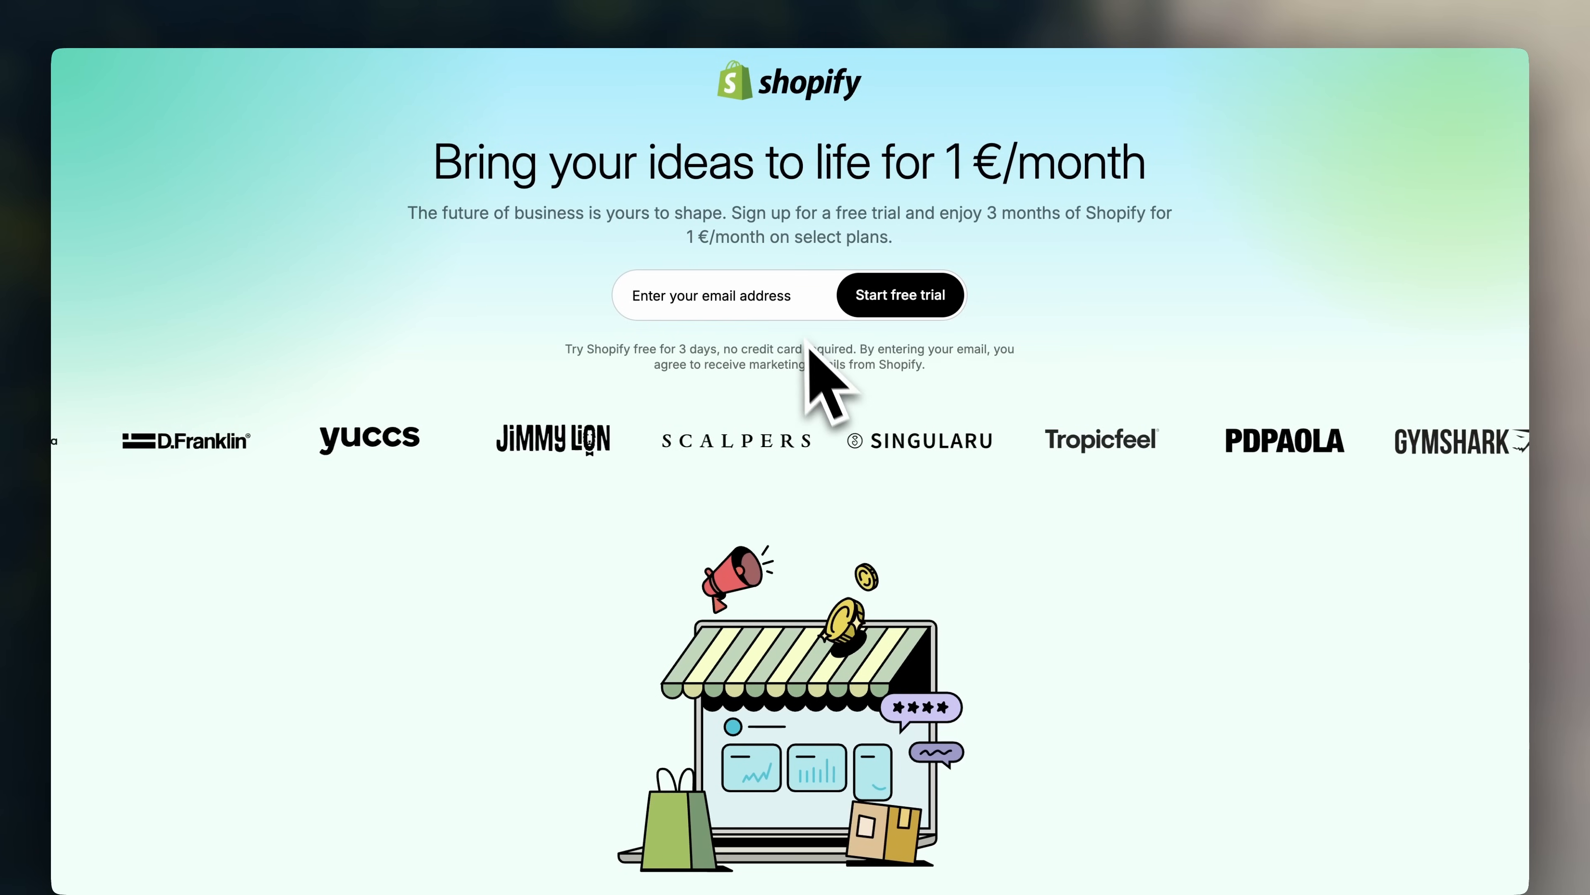
pyautogui.click(796, 311)
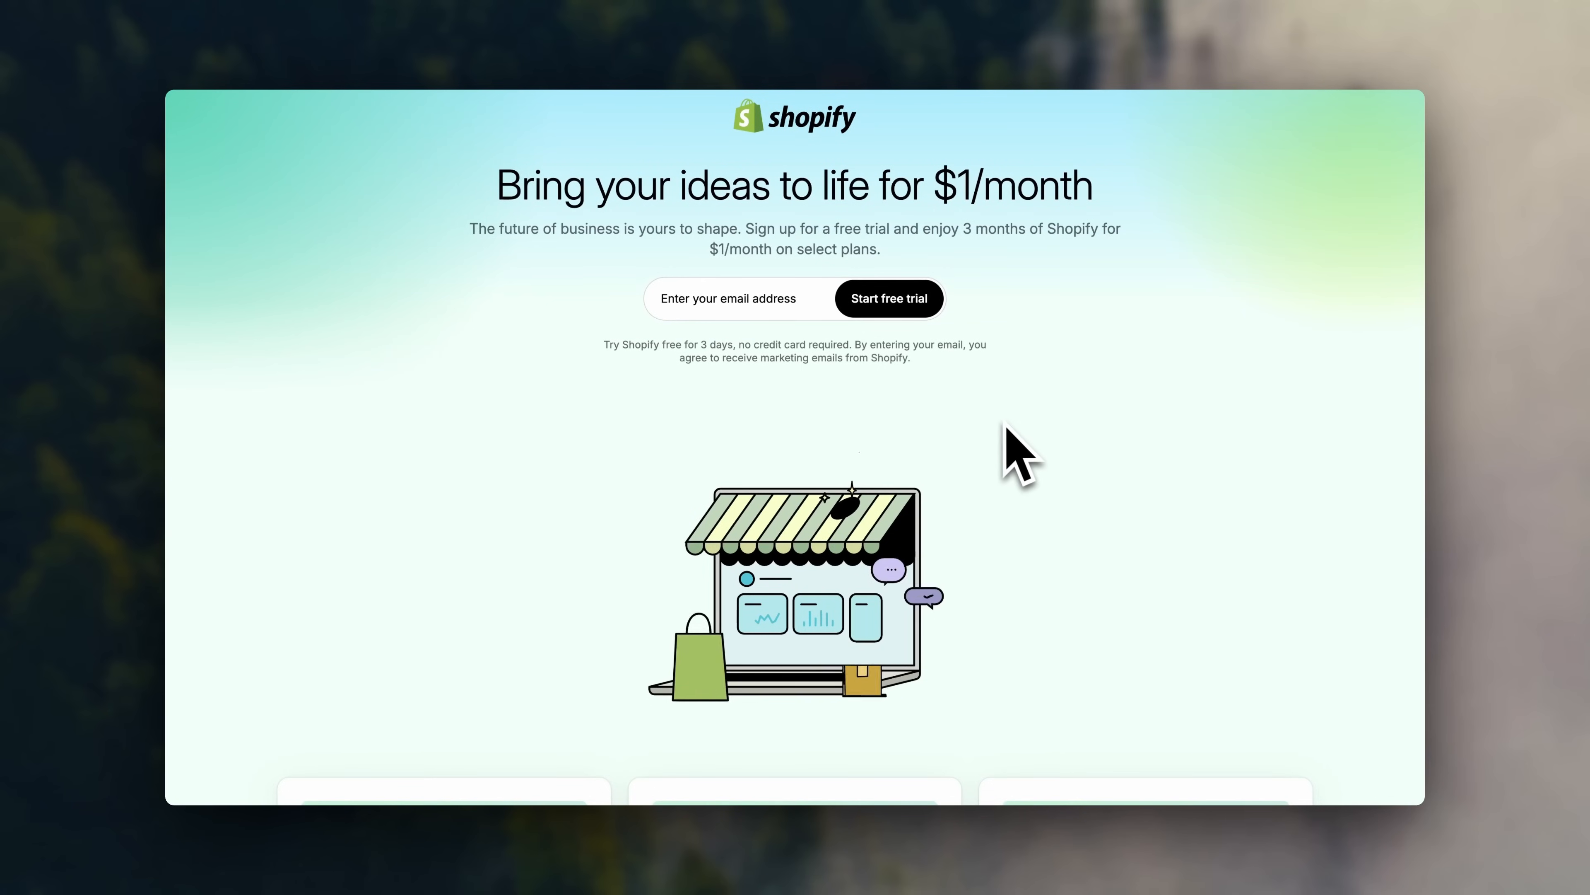
pyautogui.click(892, 304)
pyautogui.click(893, 315)
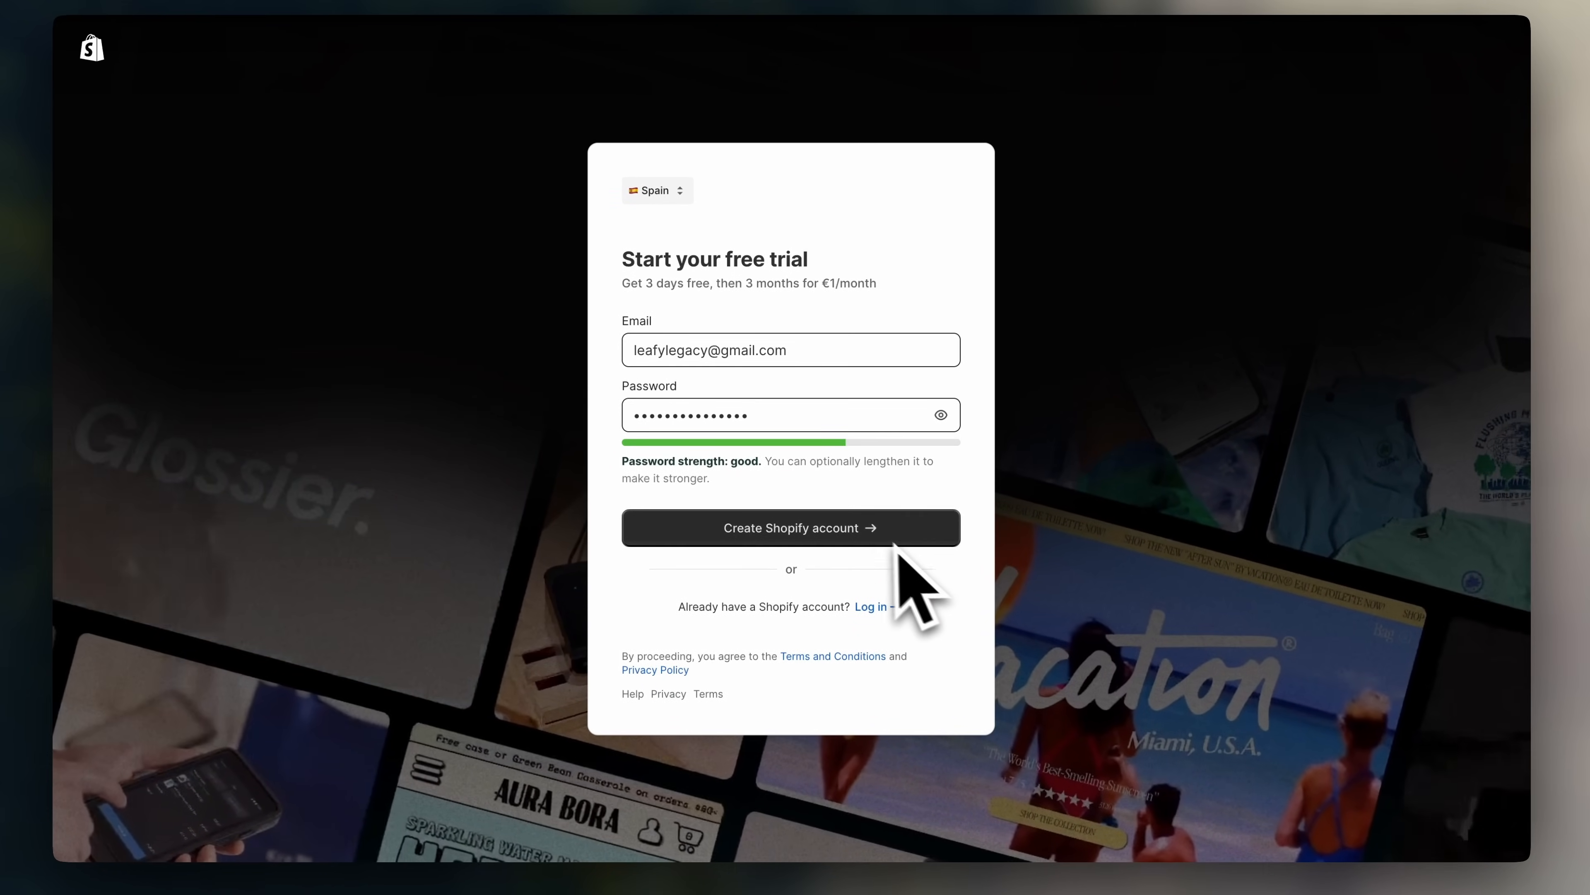
pyautogui.click(873, 532)
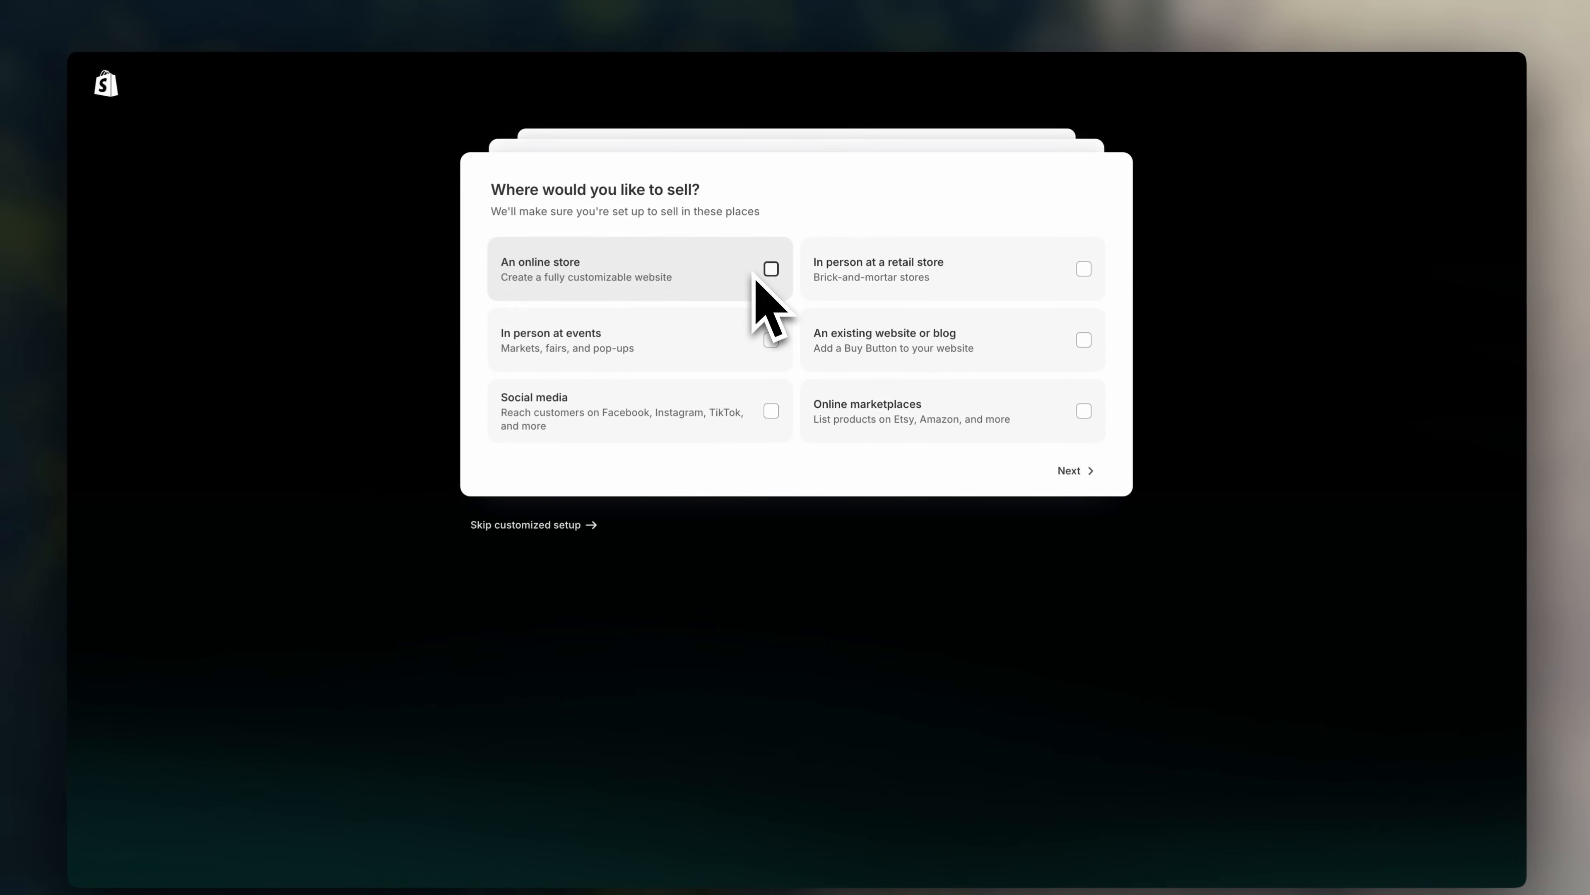
# - Choose An online store and Social media as sales channels, and mark it a new business
pyautogui.click(754, 282)
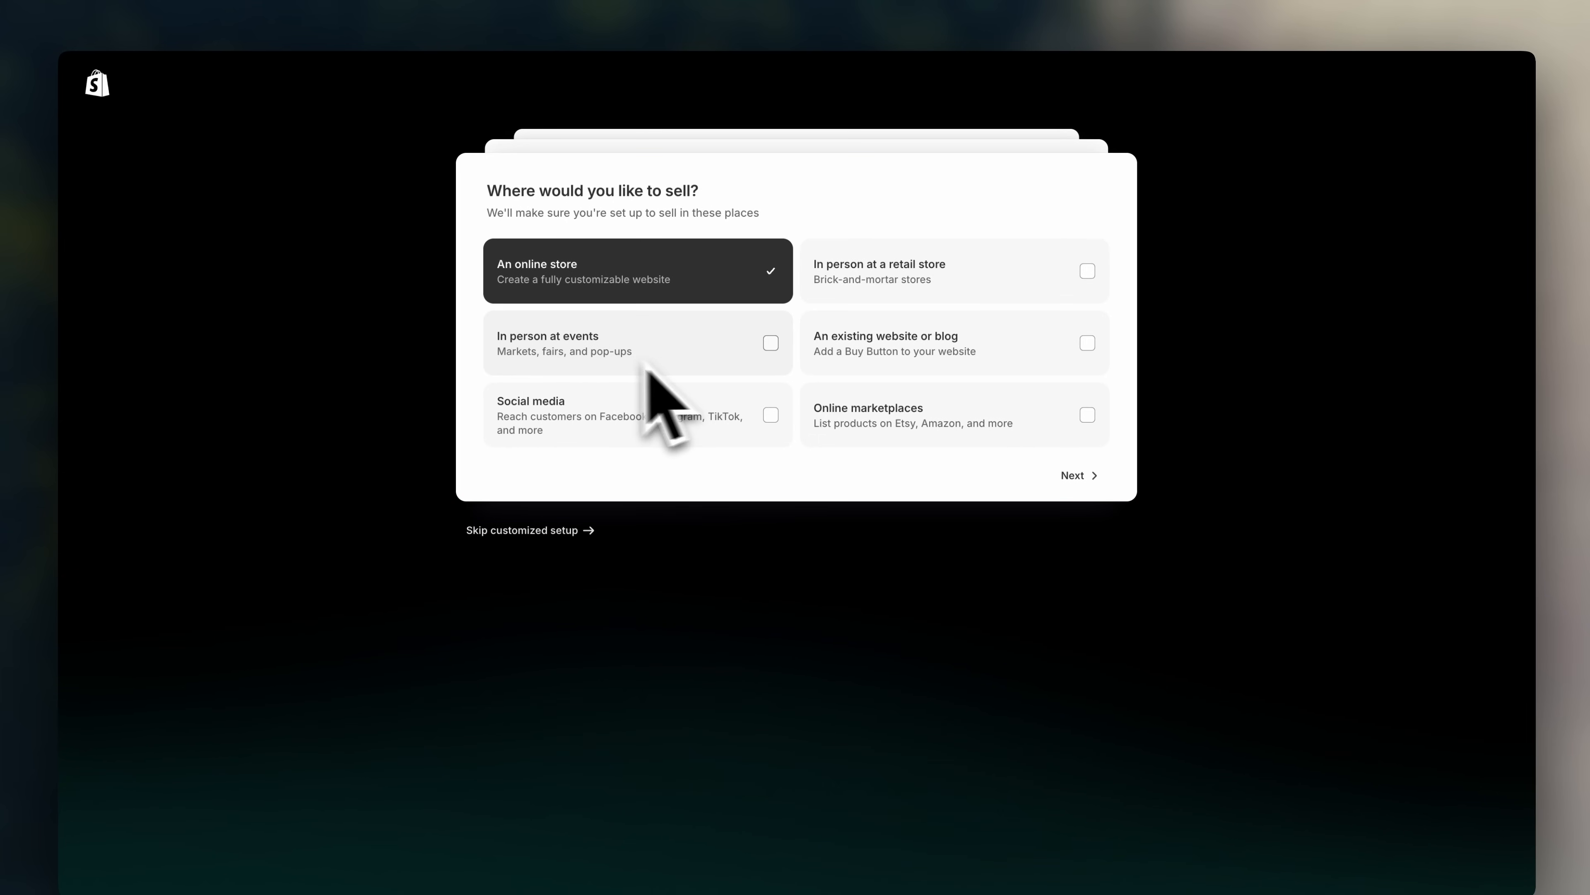
pyautogui.click(715, 400)
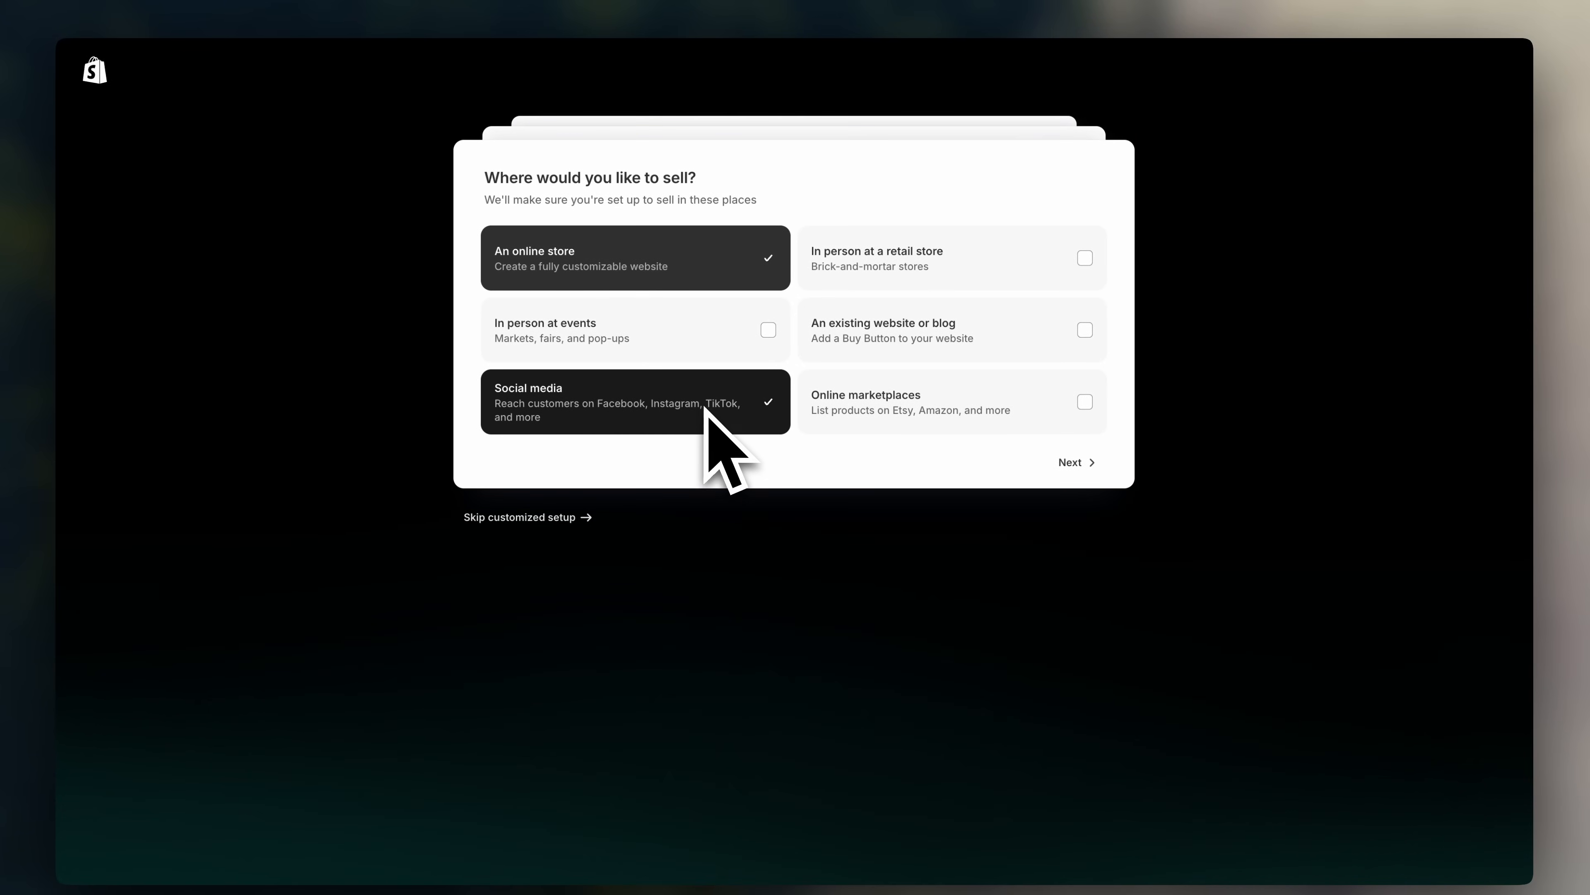
pyautogui.click(1068, 463)
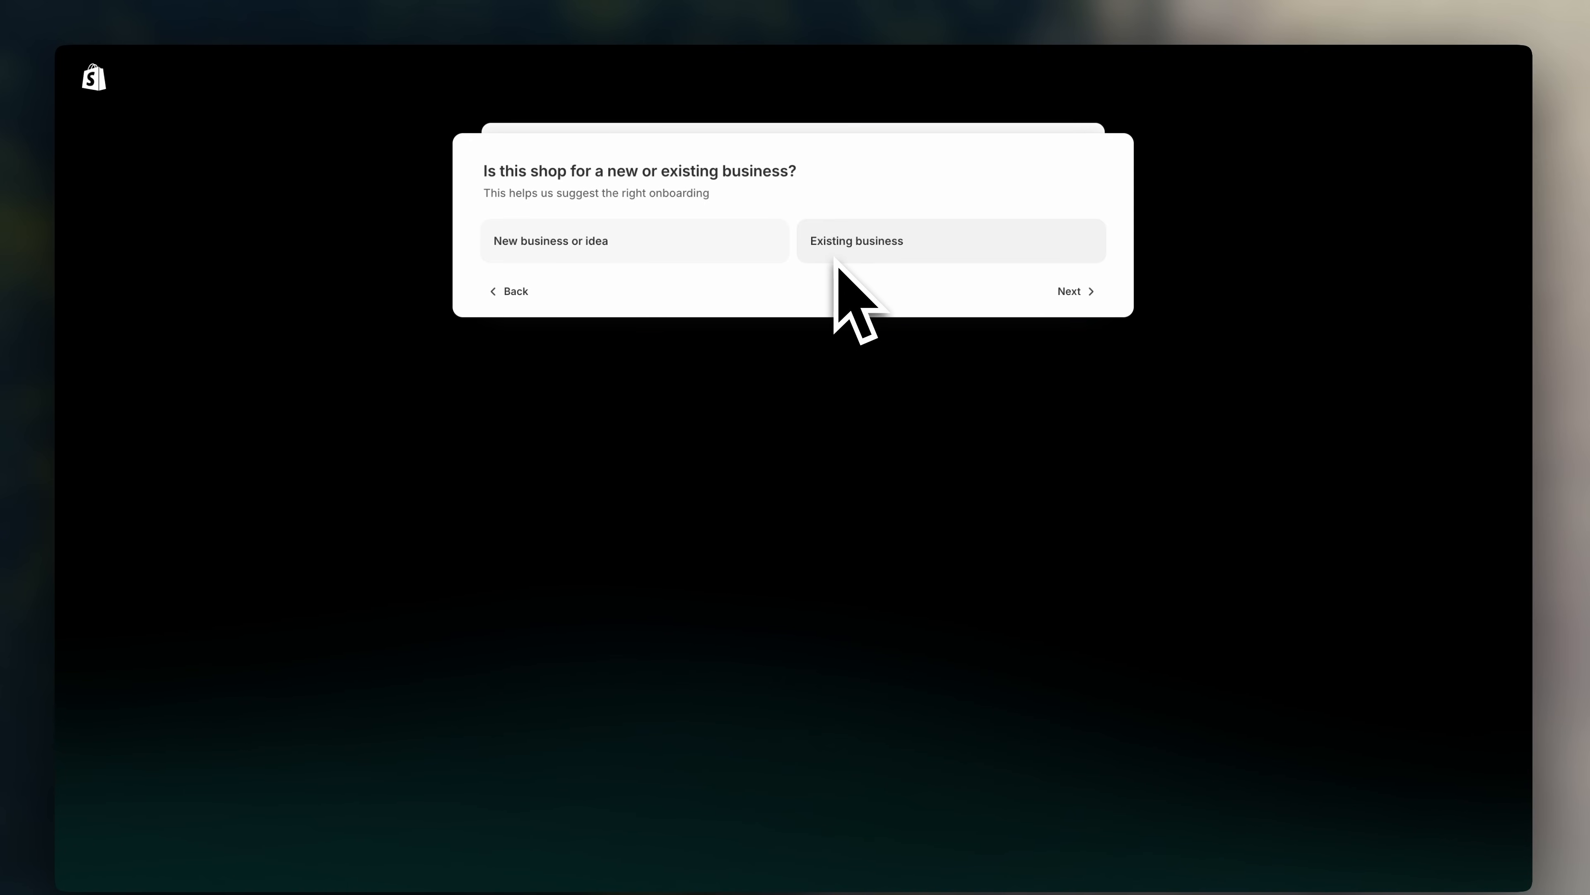
pyautogui.click(637, 254)
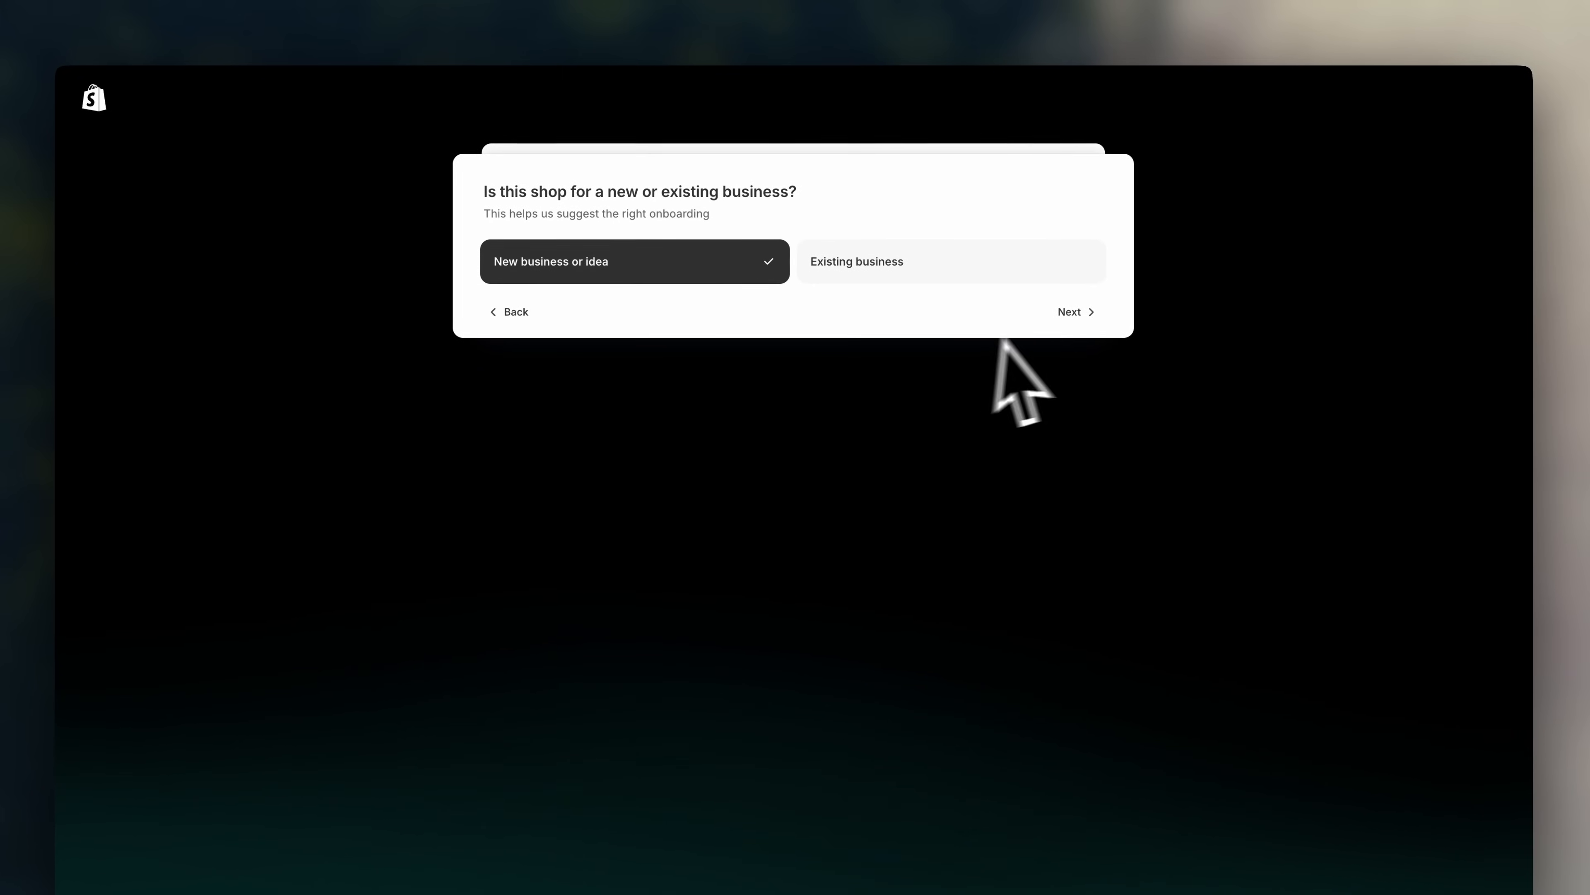
pyautogui.click(1059, 324)
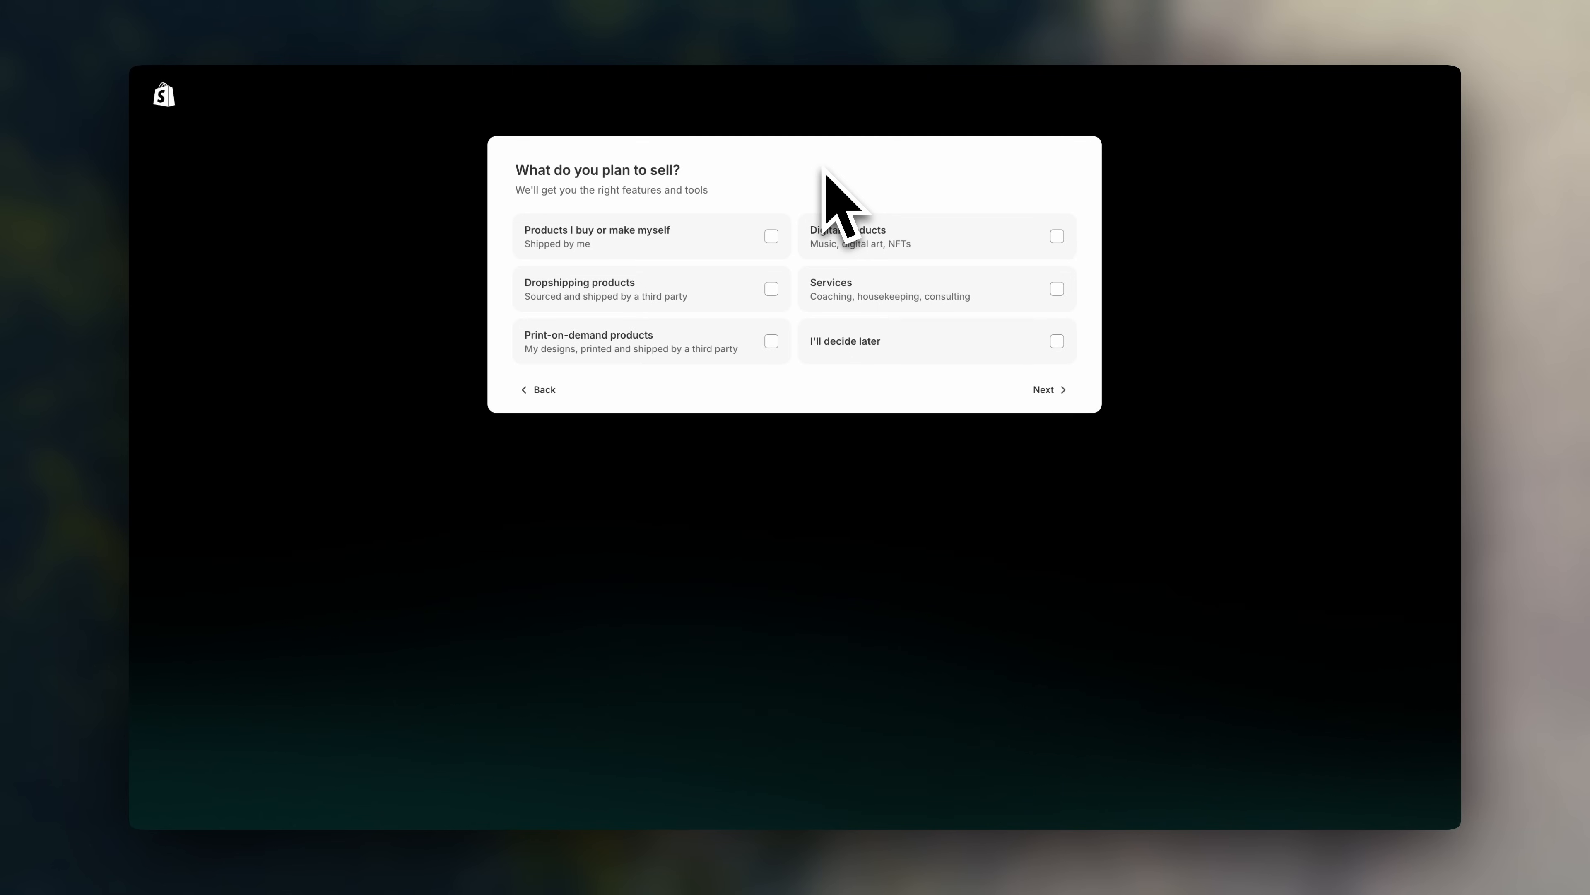
# - Select own products, dropshipping and print-on-demand as what the store will sell
pyautogui.click(708, 240)
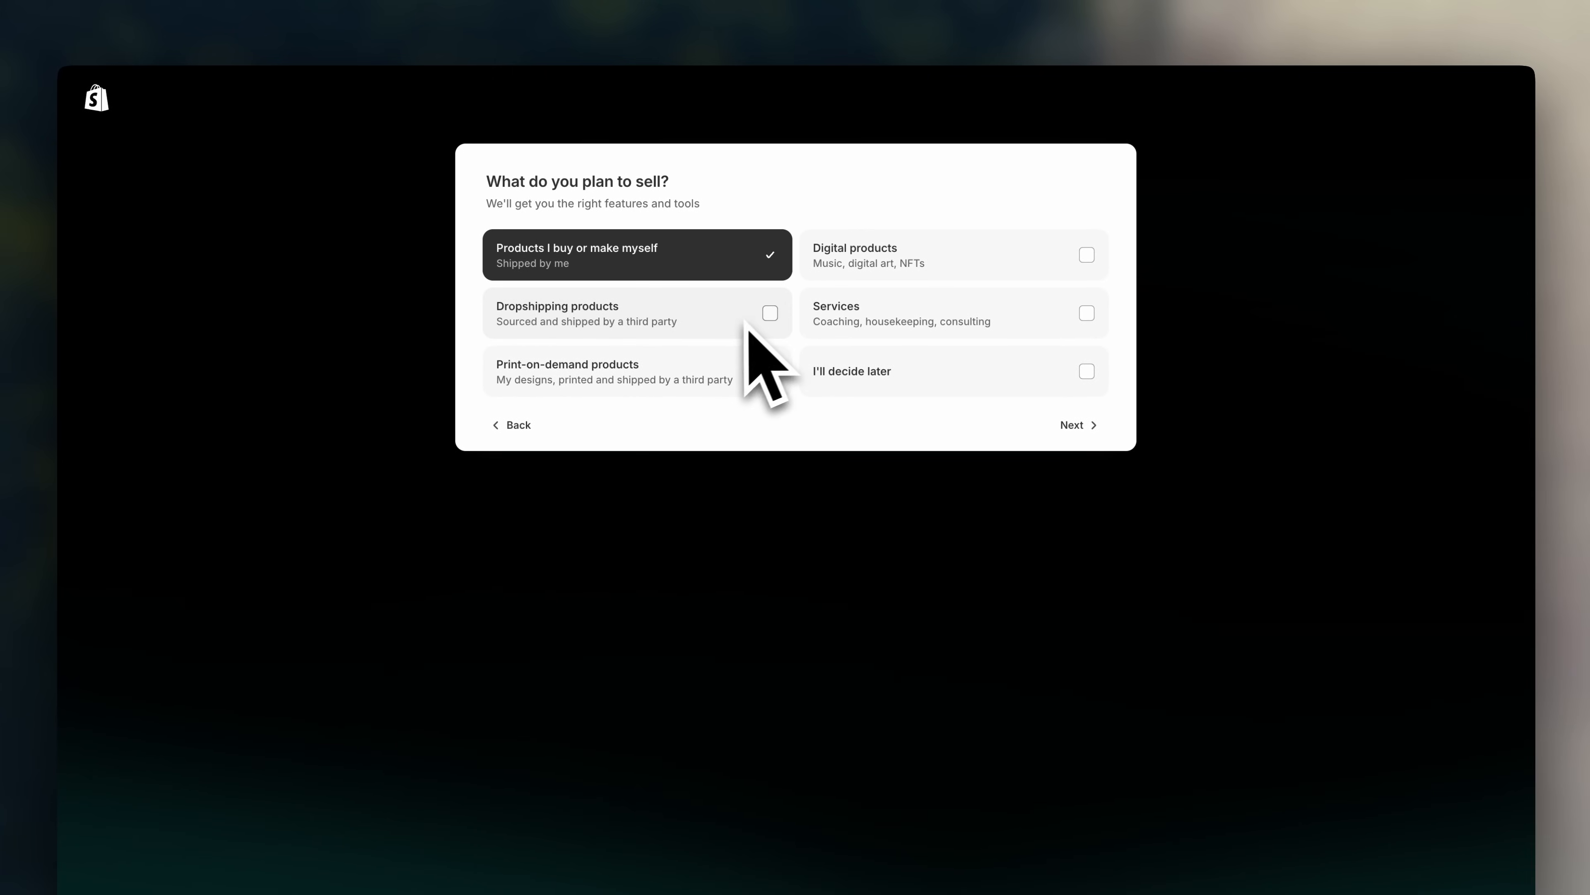
pyautogui.click(742, 325)
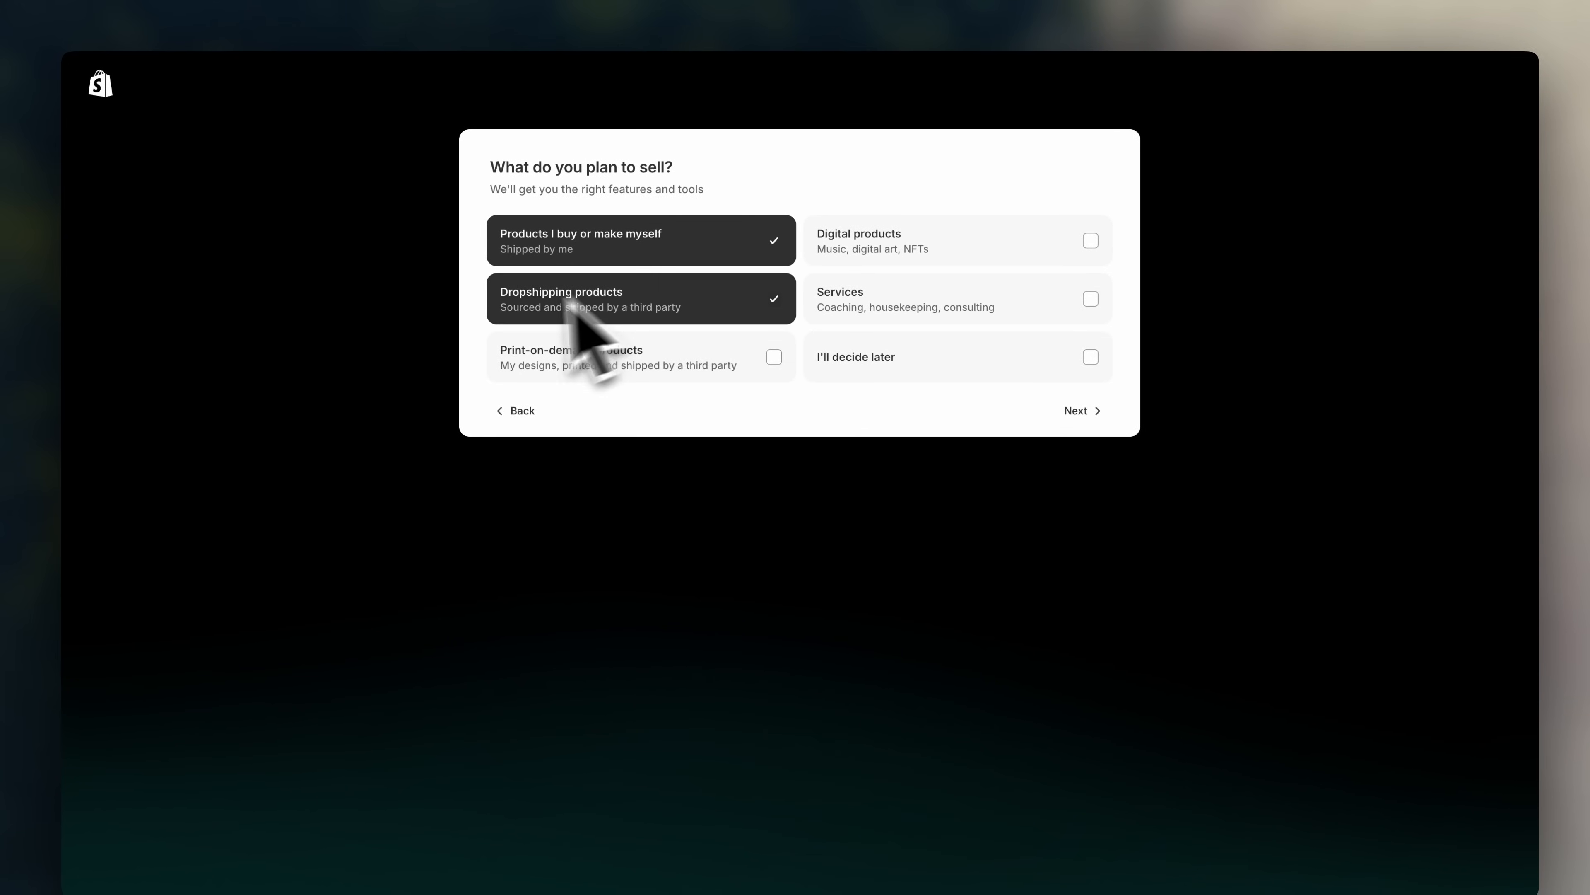
pyautogui.click(761, 366)
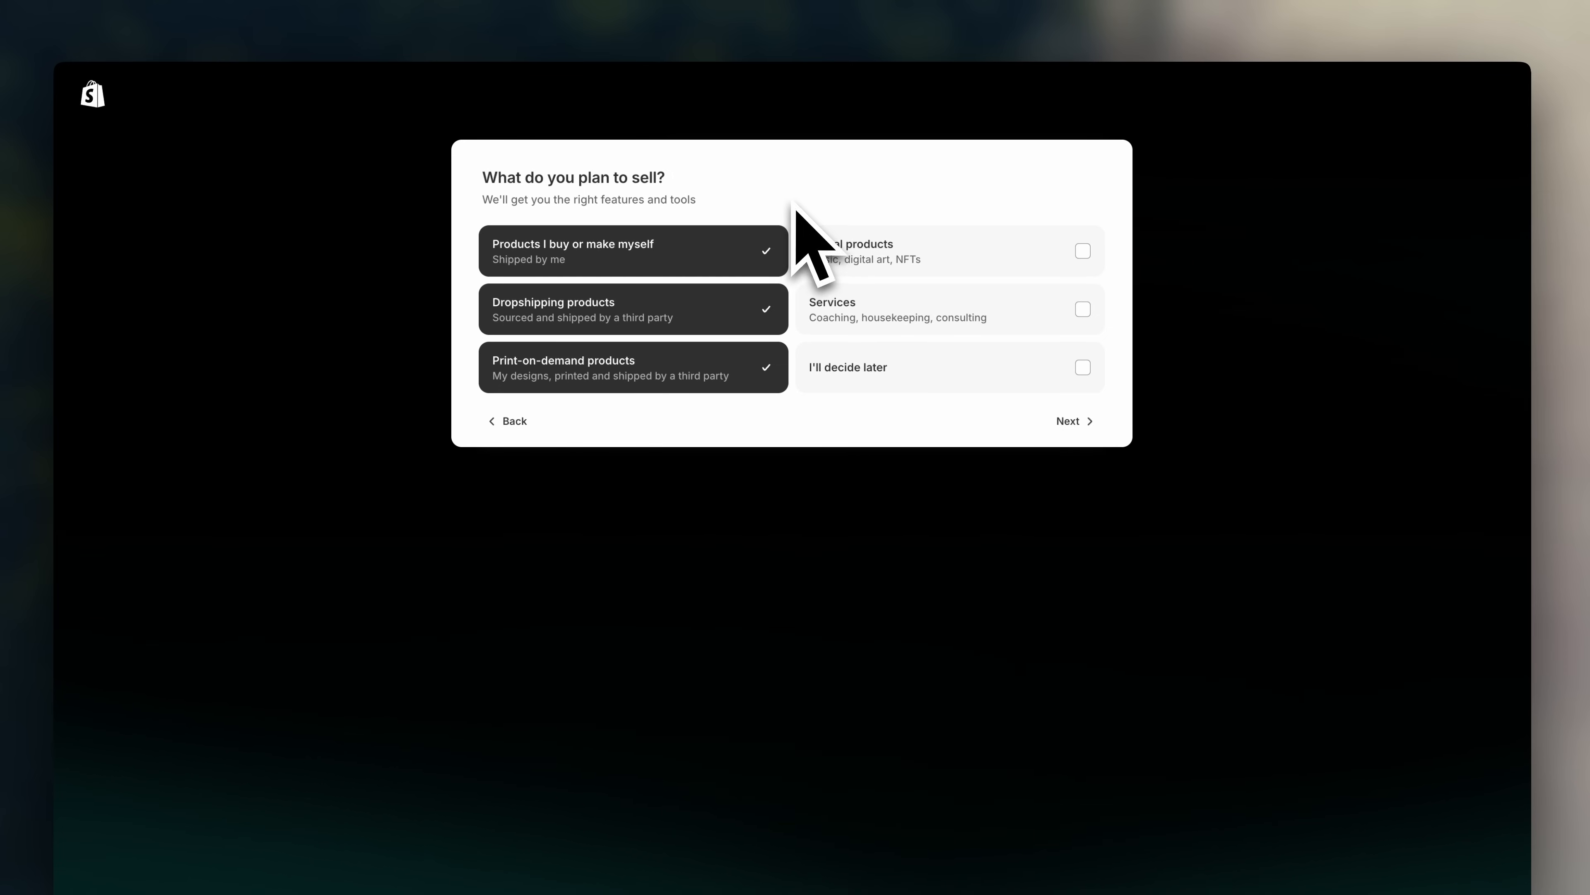
pyautogui.click(1088, 422)
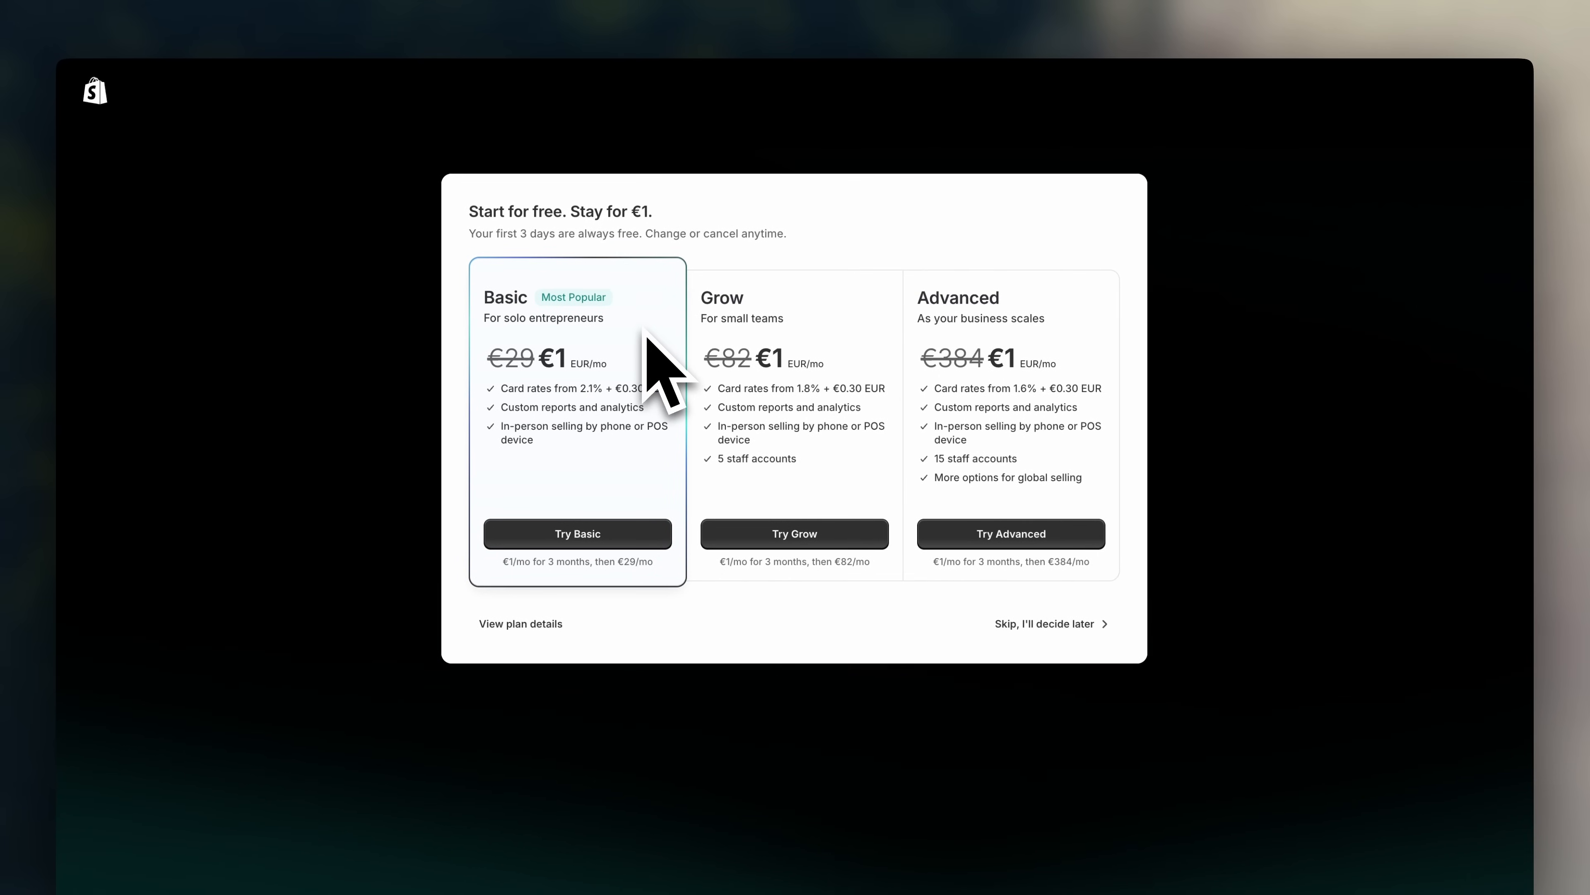
# - Choose the Basic plan at €1/month for the first 3 months
pyautogui.moveTo(553, 367); pyautogui.dragTo(541, 369)
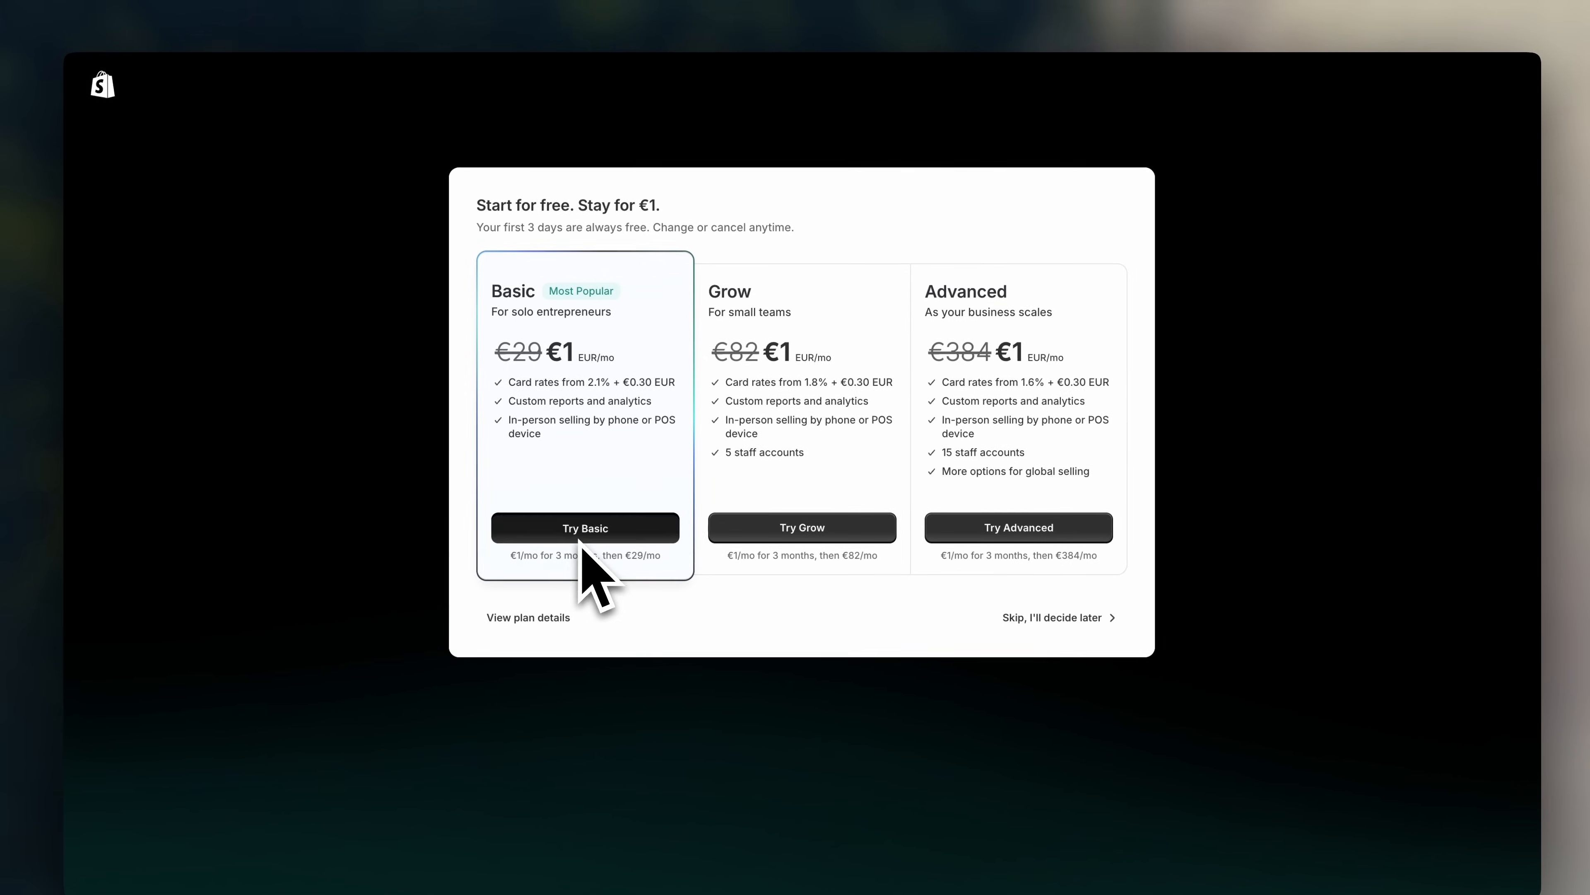
pyautogui.click(585, 523)
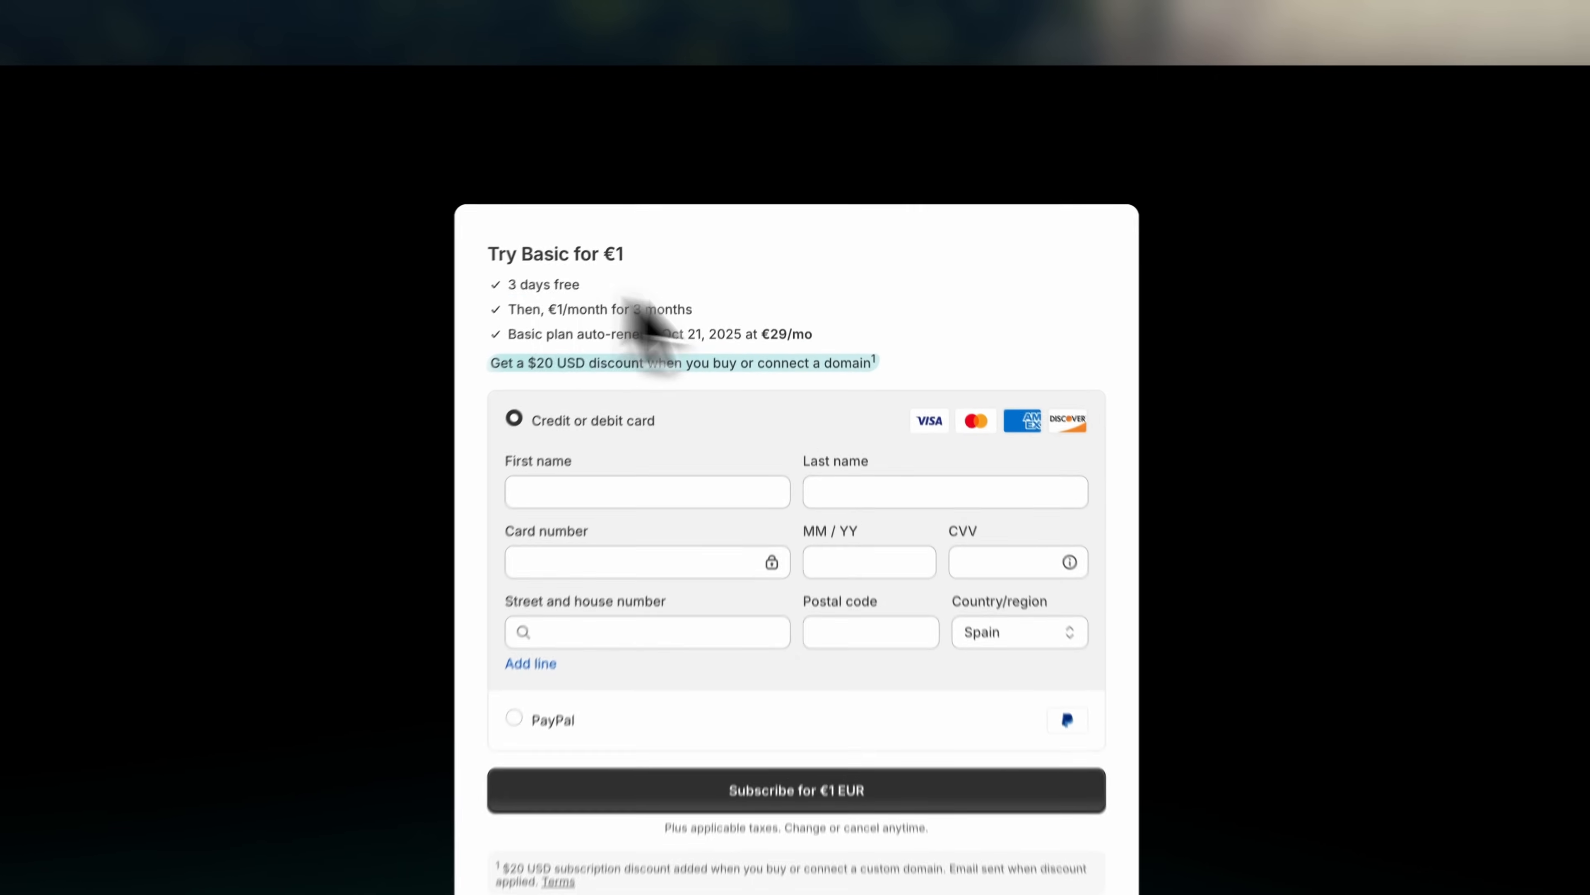
pyautogui.moveTo(480, 330); pyautogui.dragTo(728, 339)
pyautogui.click(728, 339)
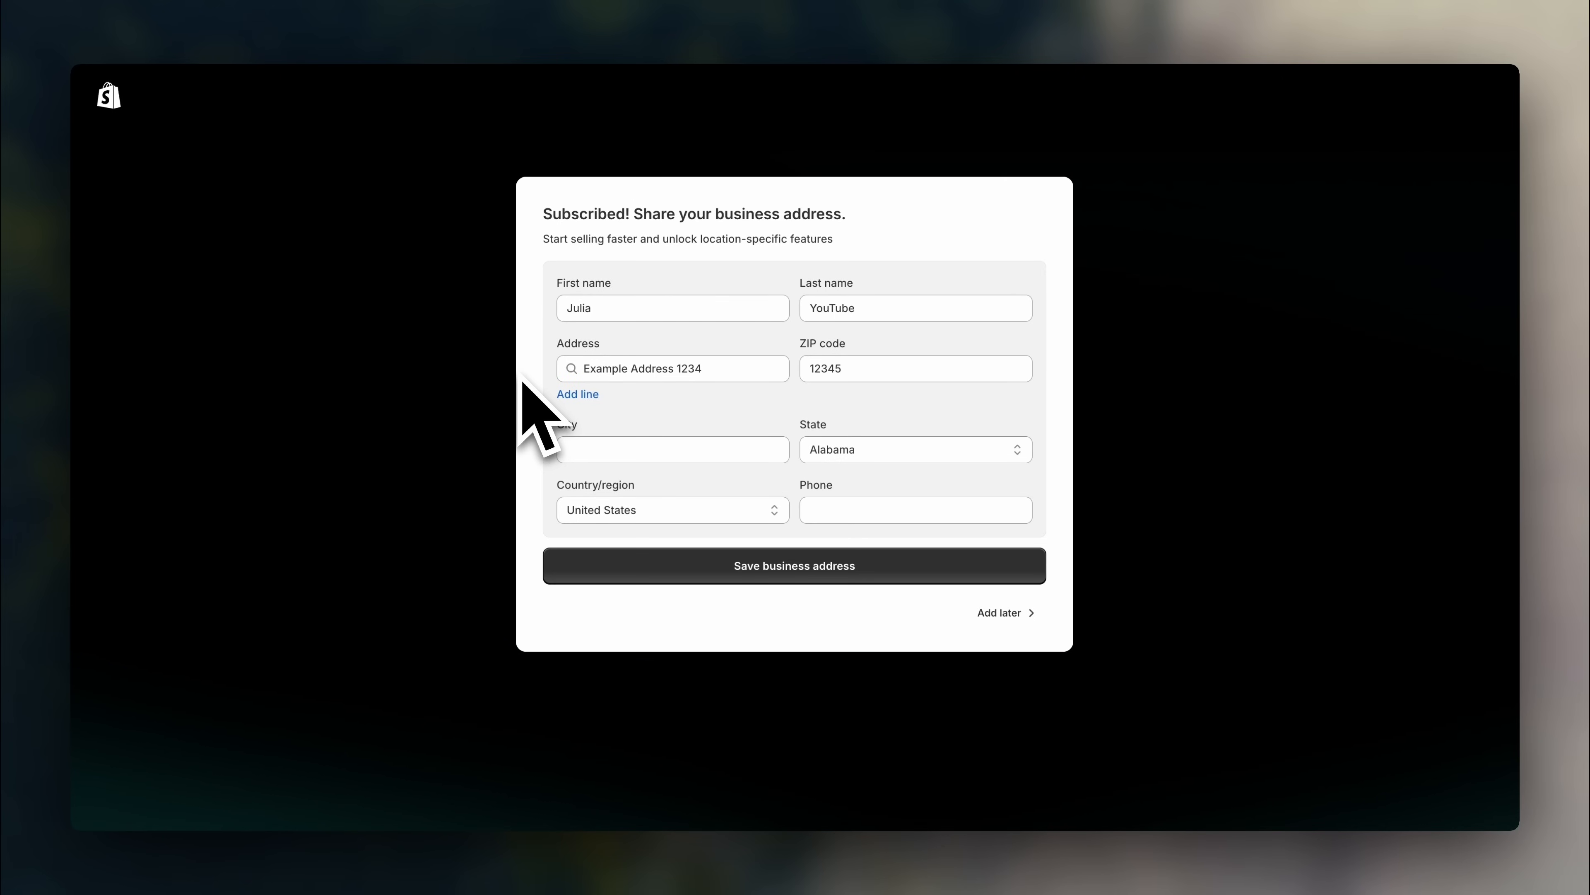
# - Save the business address with New York as the state and a phone number
pyautogui.click(576, 456)
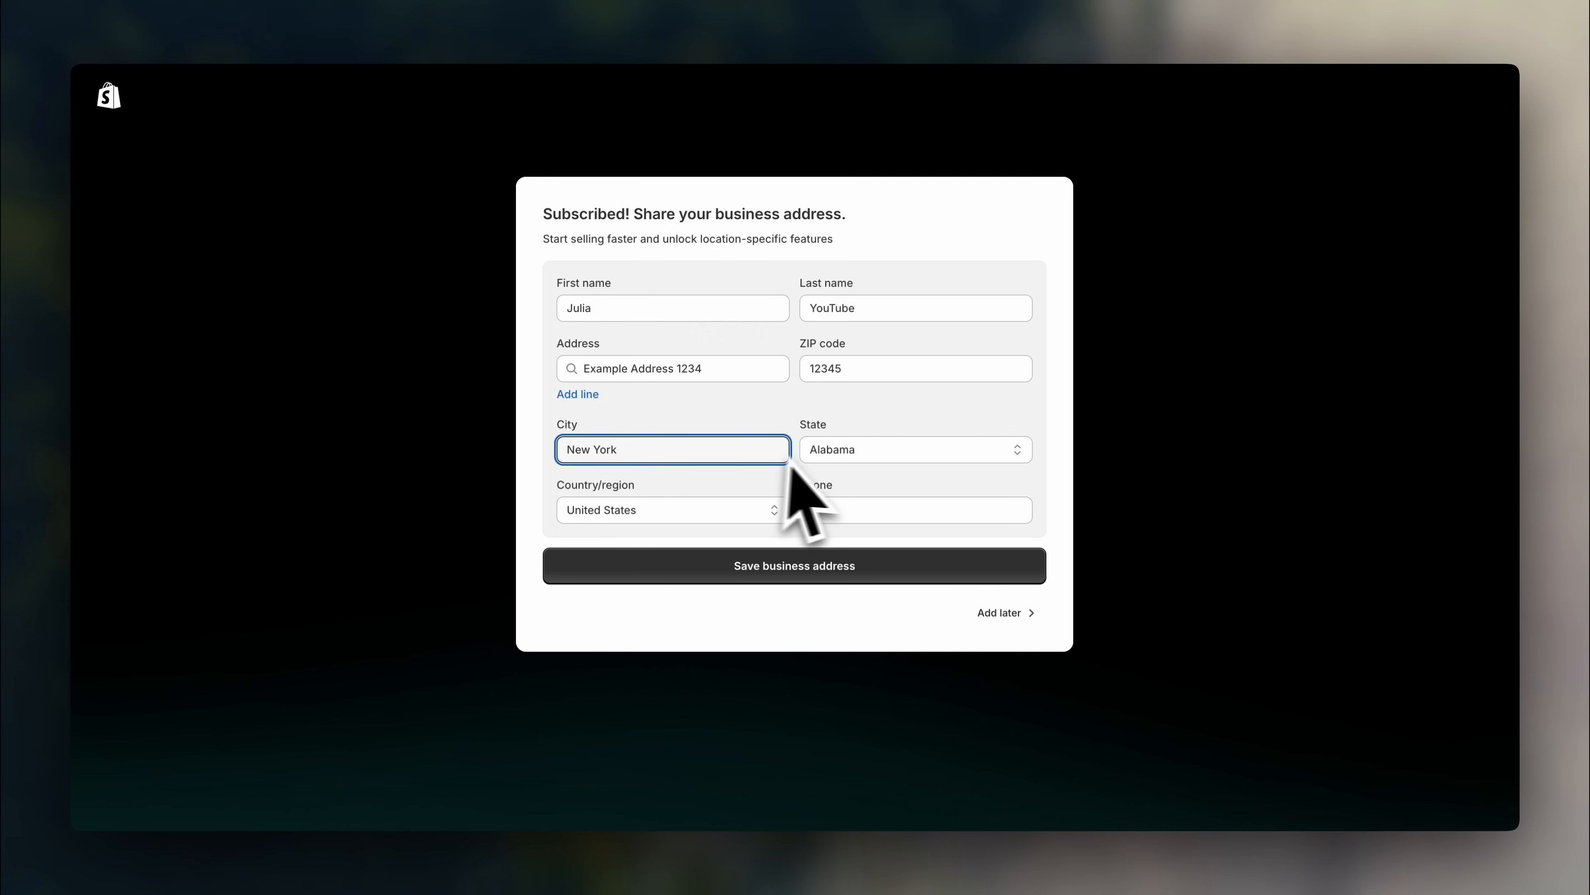
pyautogui.click(815, 452)
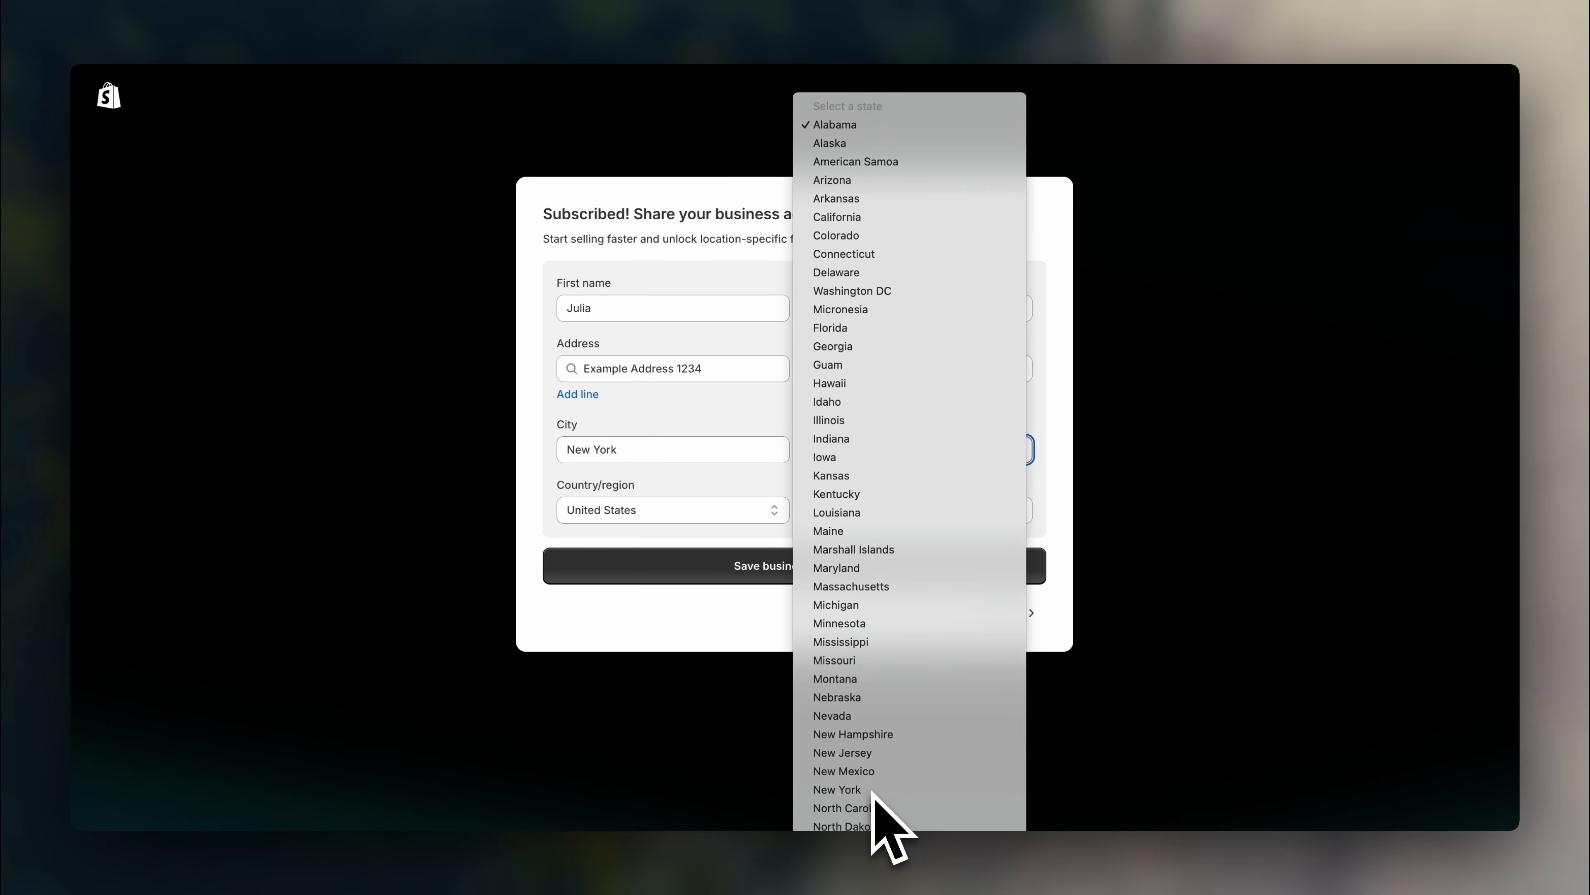
pyautogui.click(871, 791)
pyautogui.click(899, 518)
pyautogui.write('123456678')
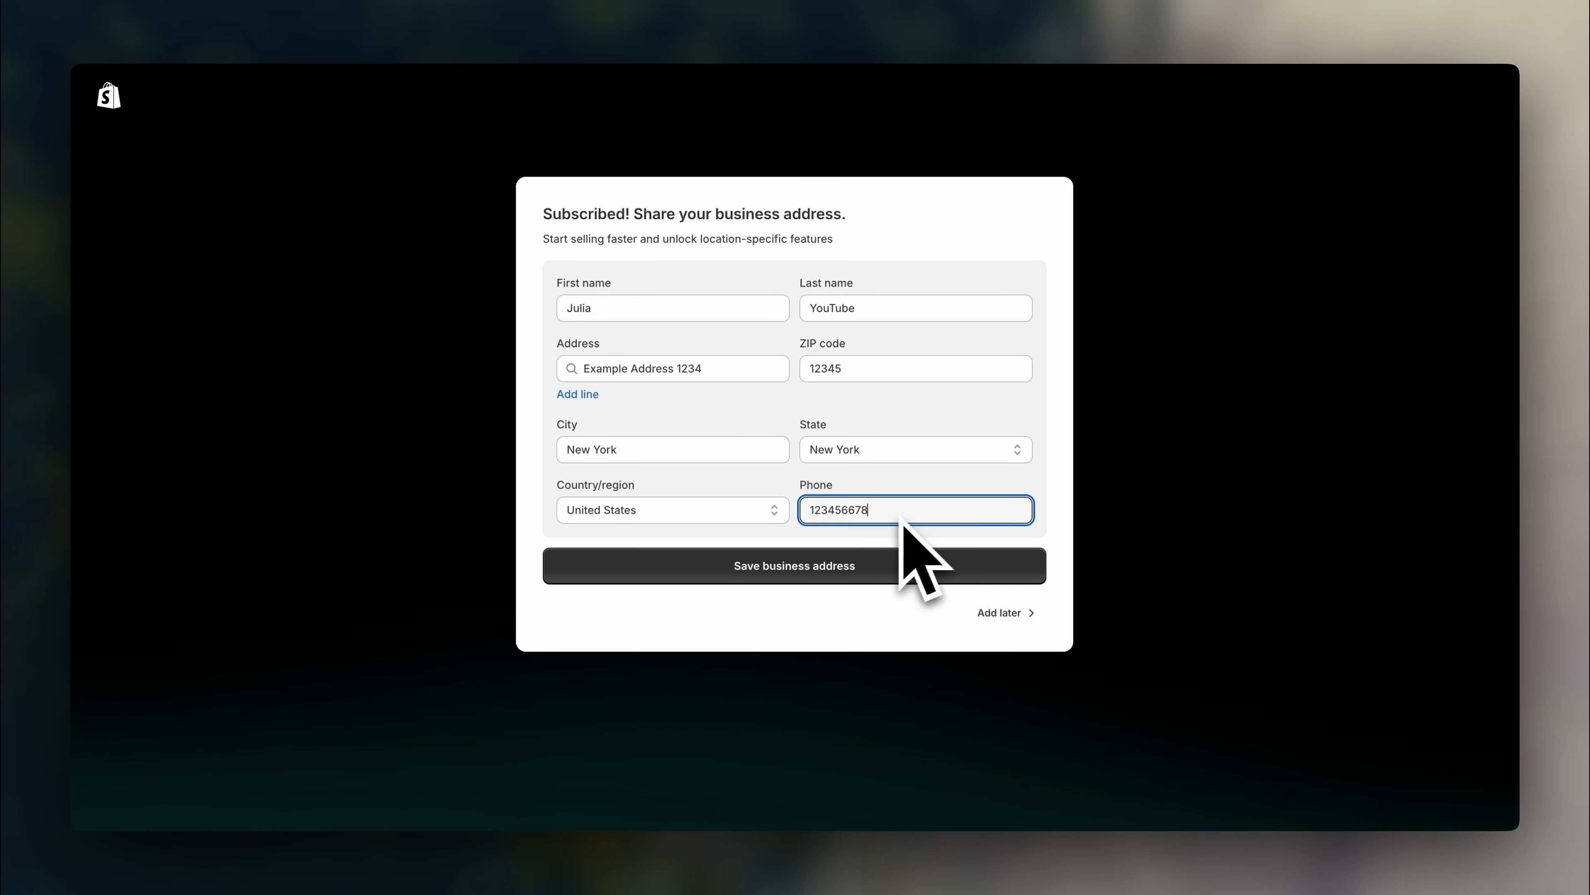
pyautogui.click(1151, 514)
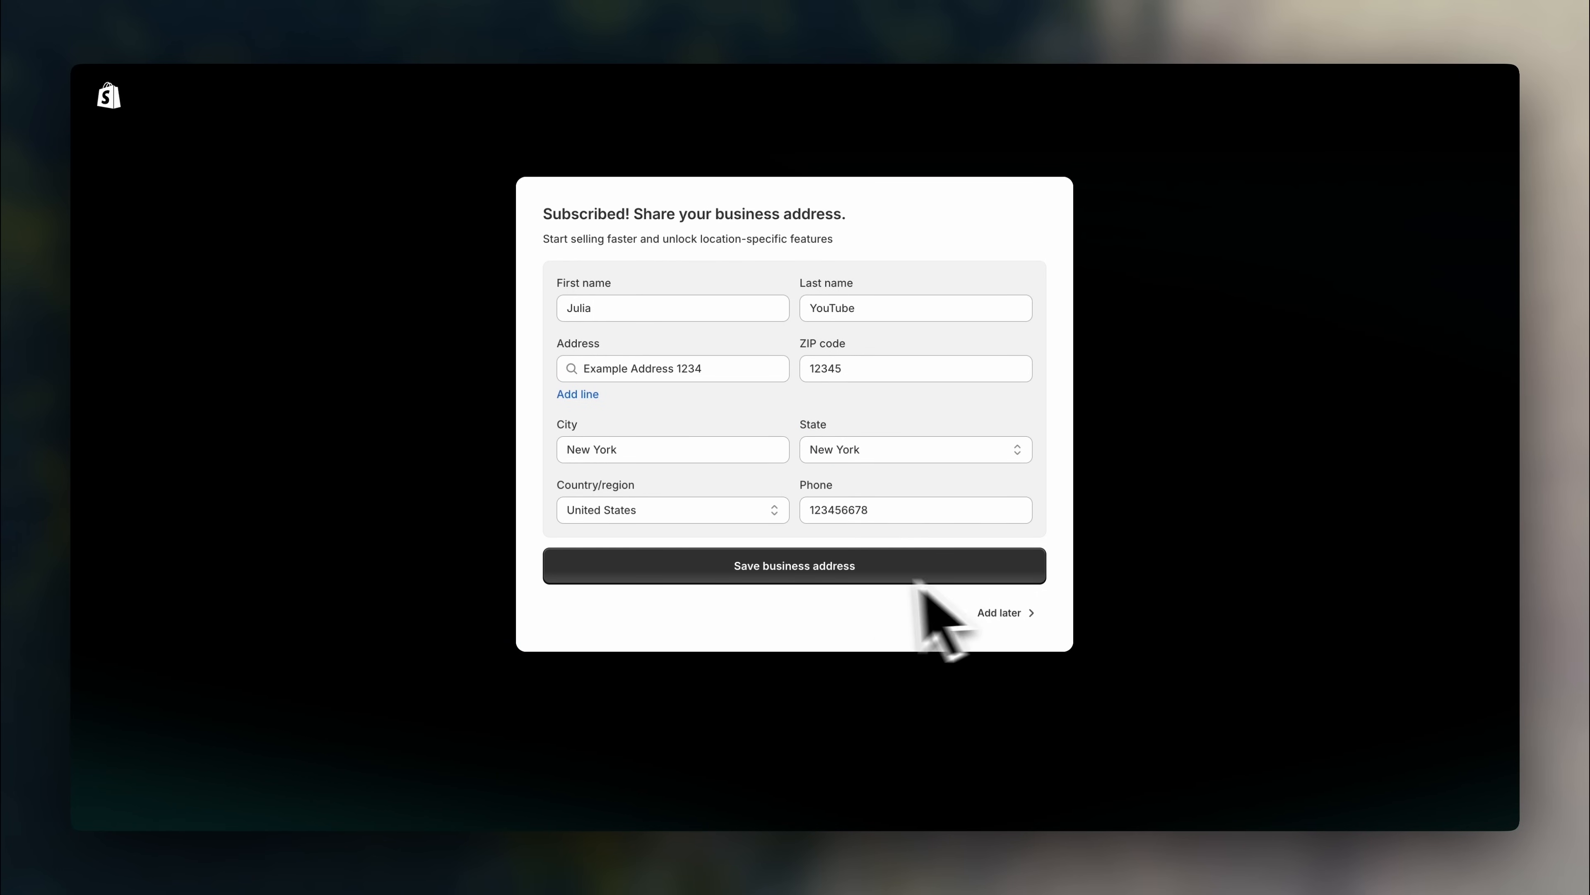
pyautogui.click(858, 571)
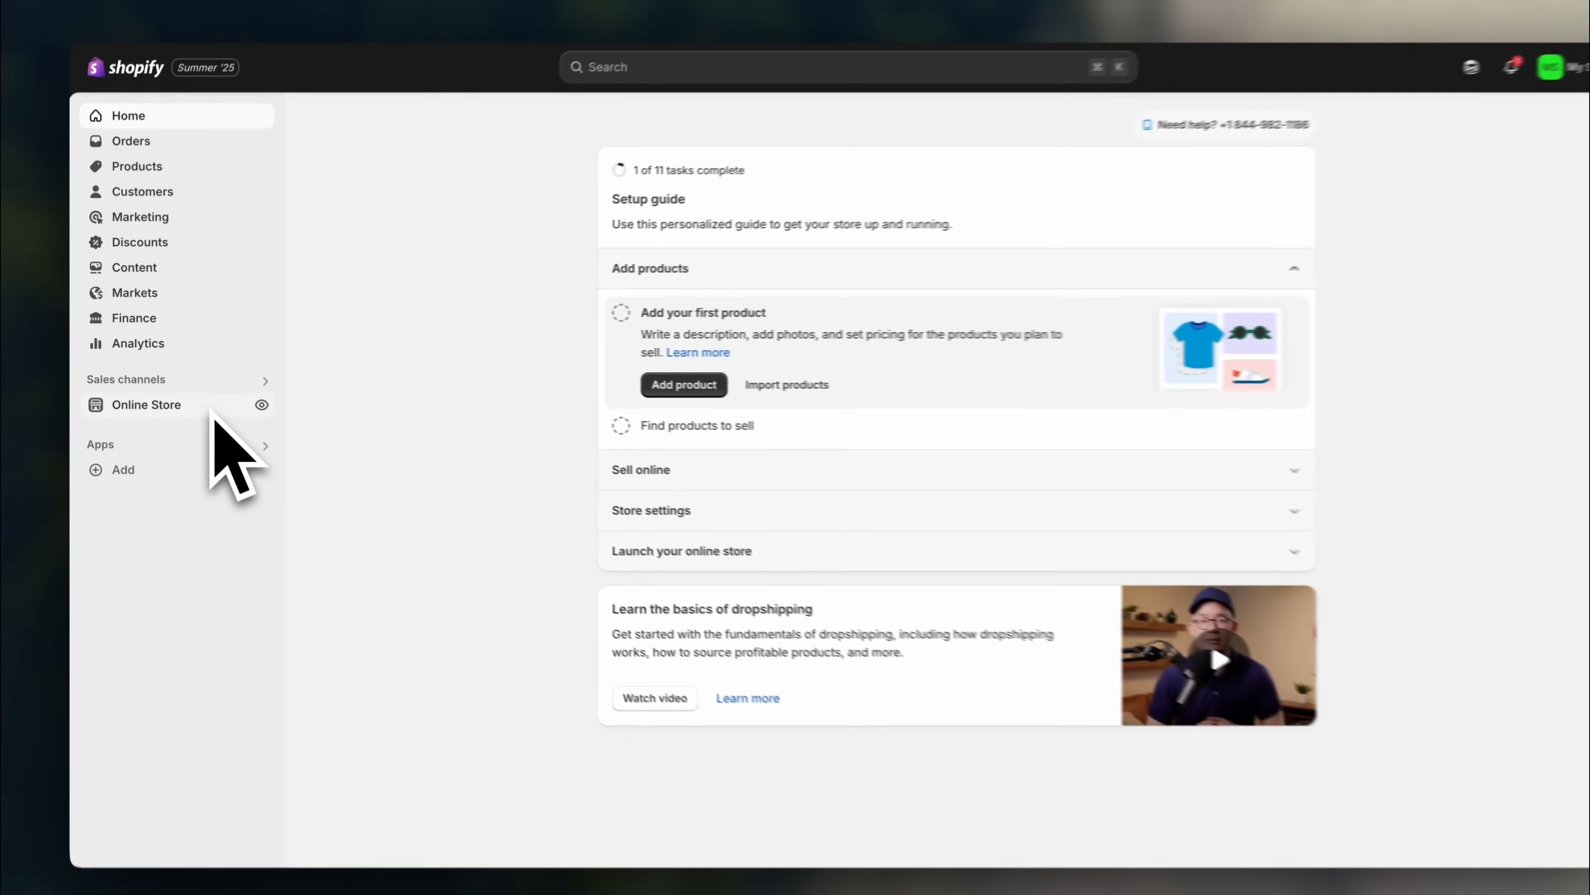
# - Go from the Online Store Themes page to the Shopify Theme Store
pyautogui.click(202, 407)
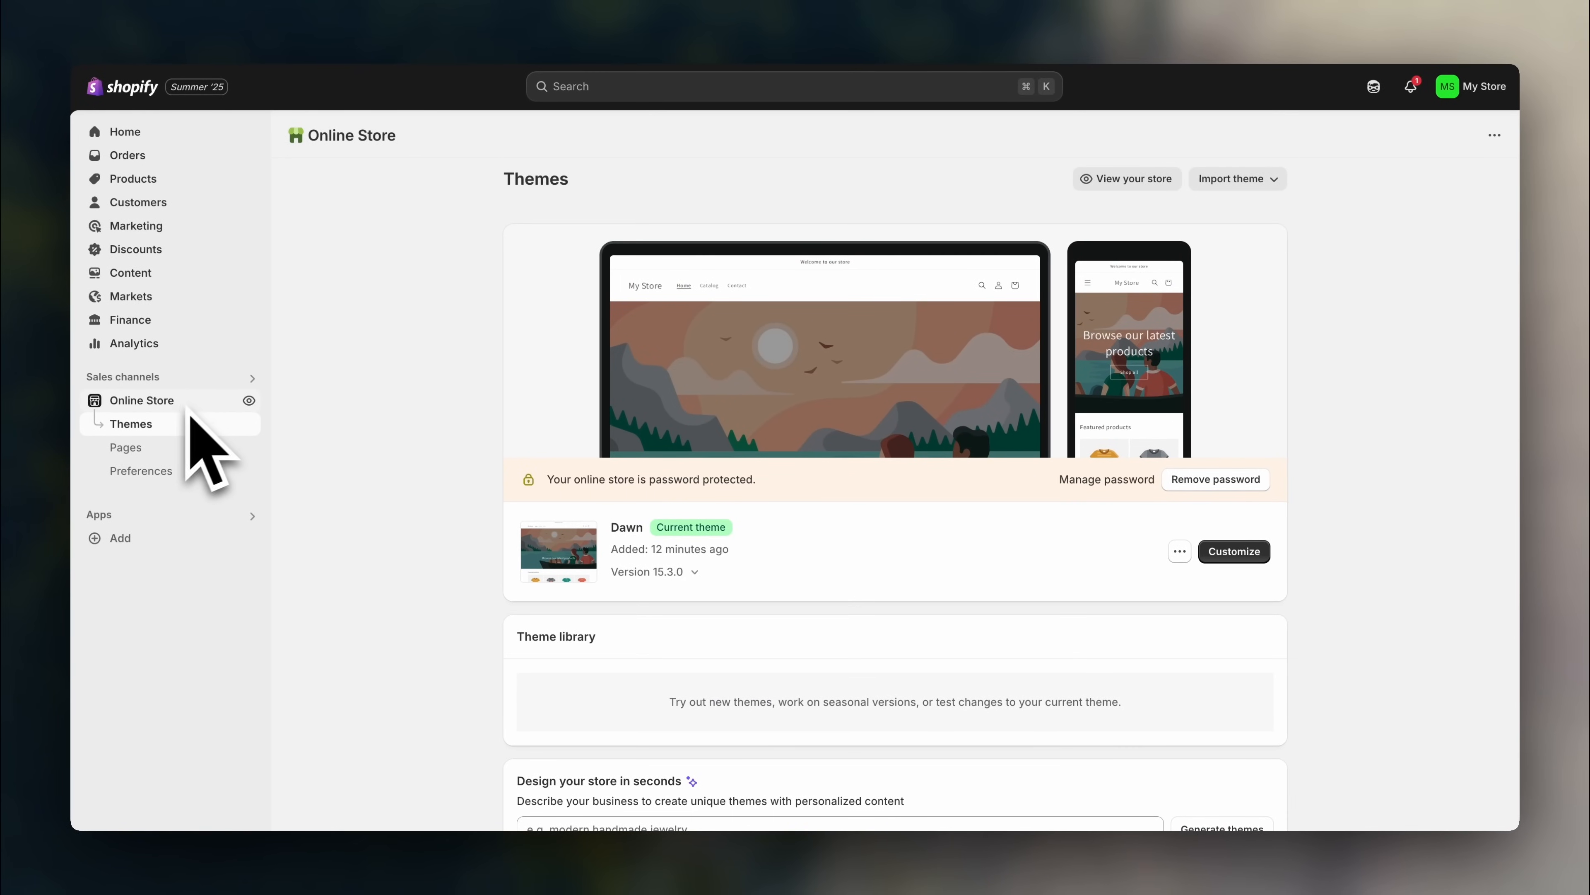
pyautogui.scroll(-6, 1434, 451)
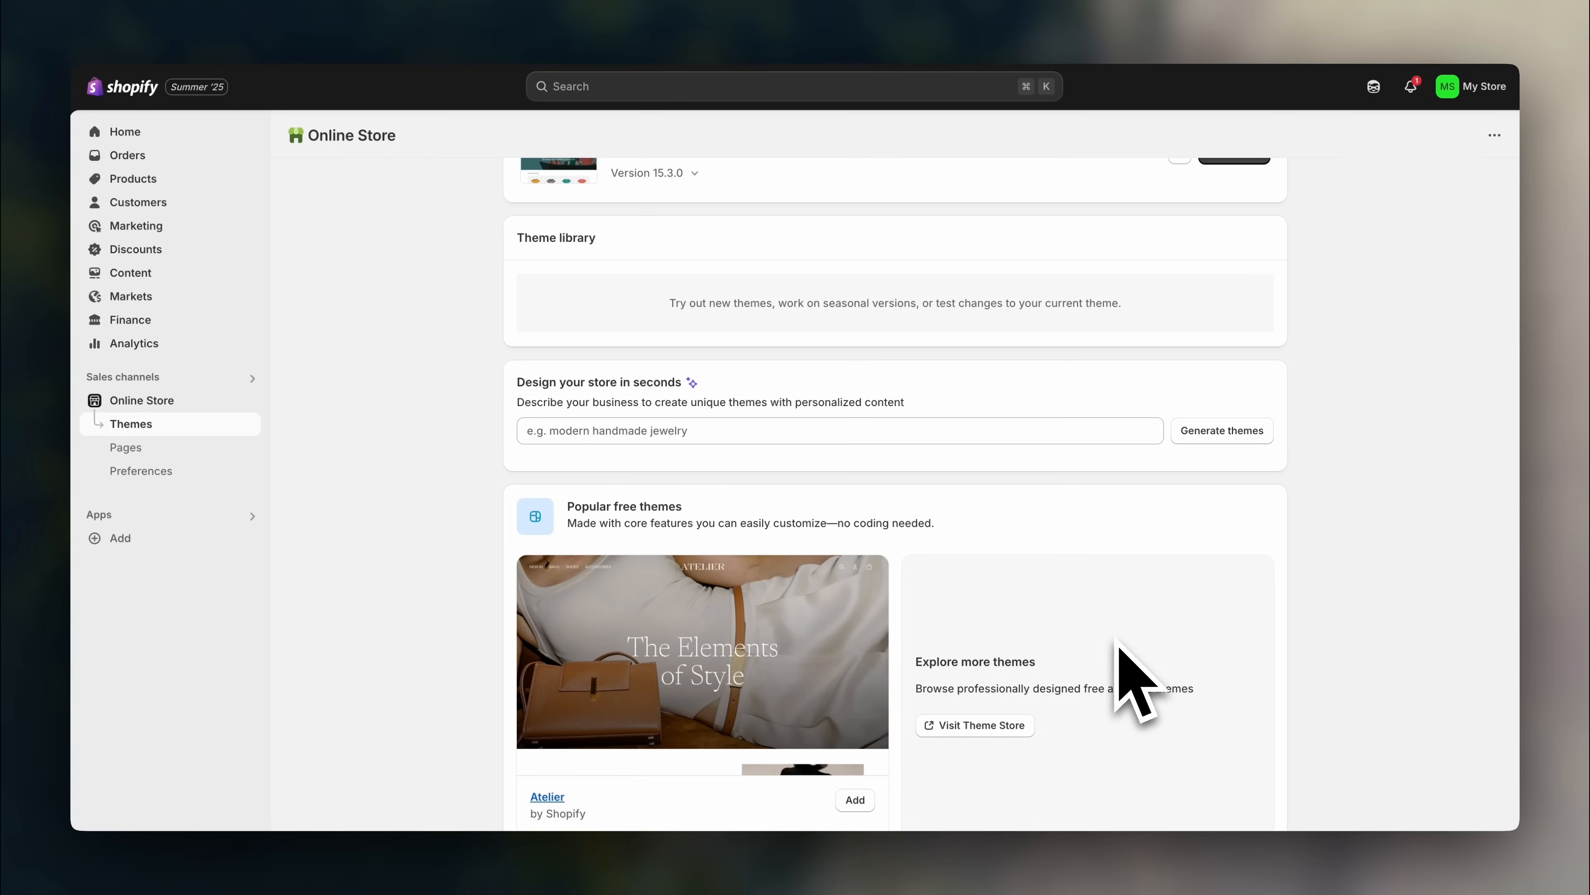
pyautogui.click(1004, 725)
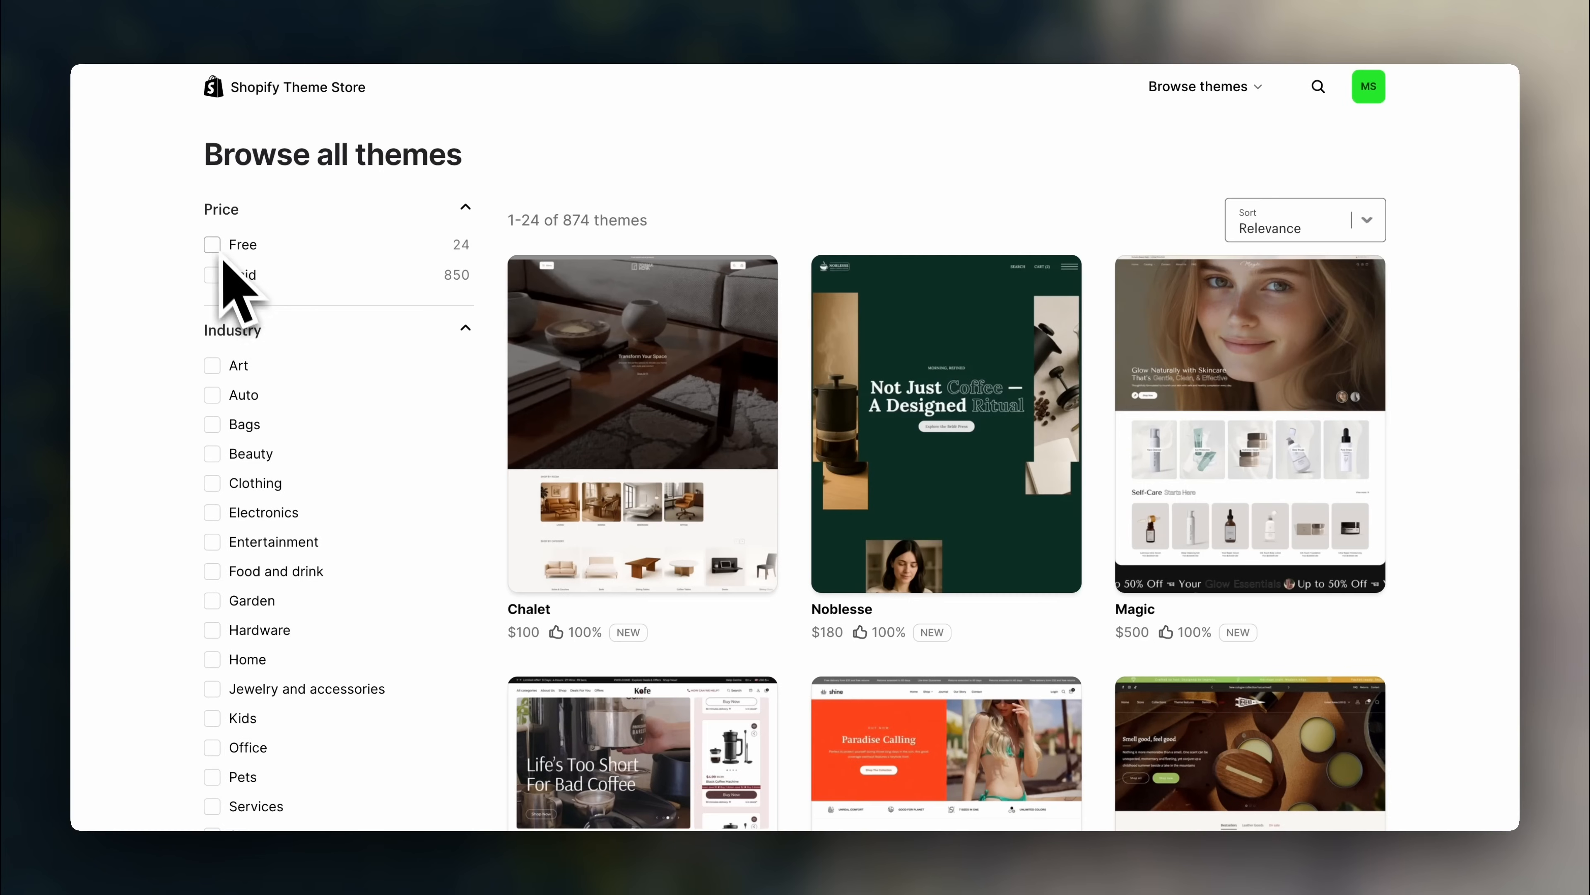
pyautogui.click(216, 246)
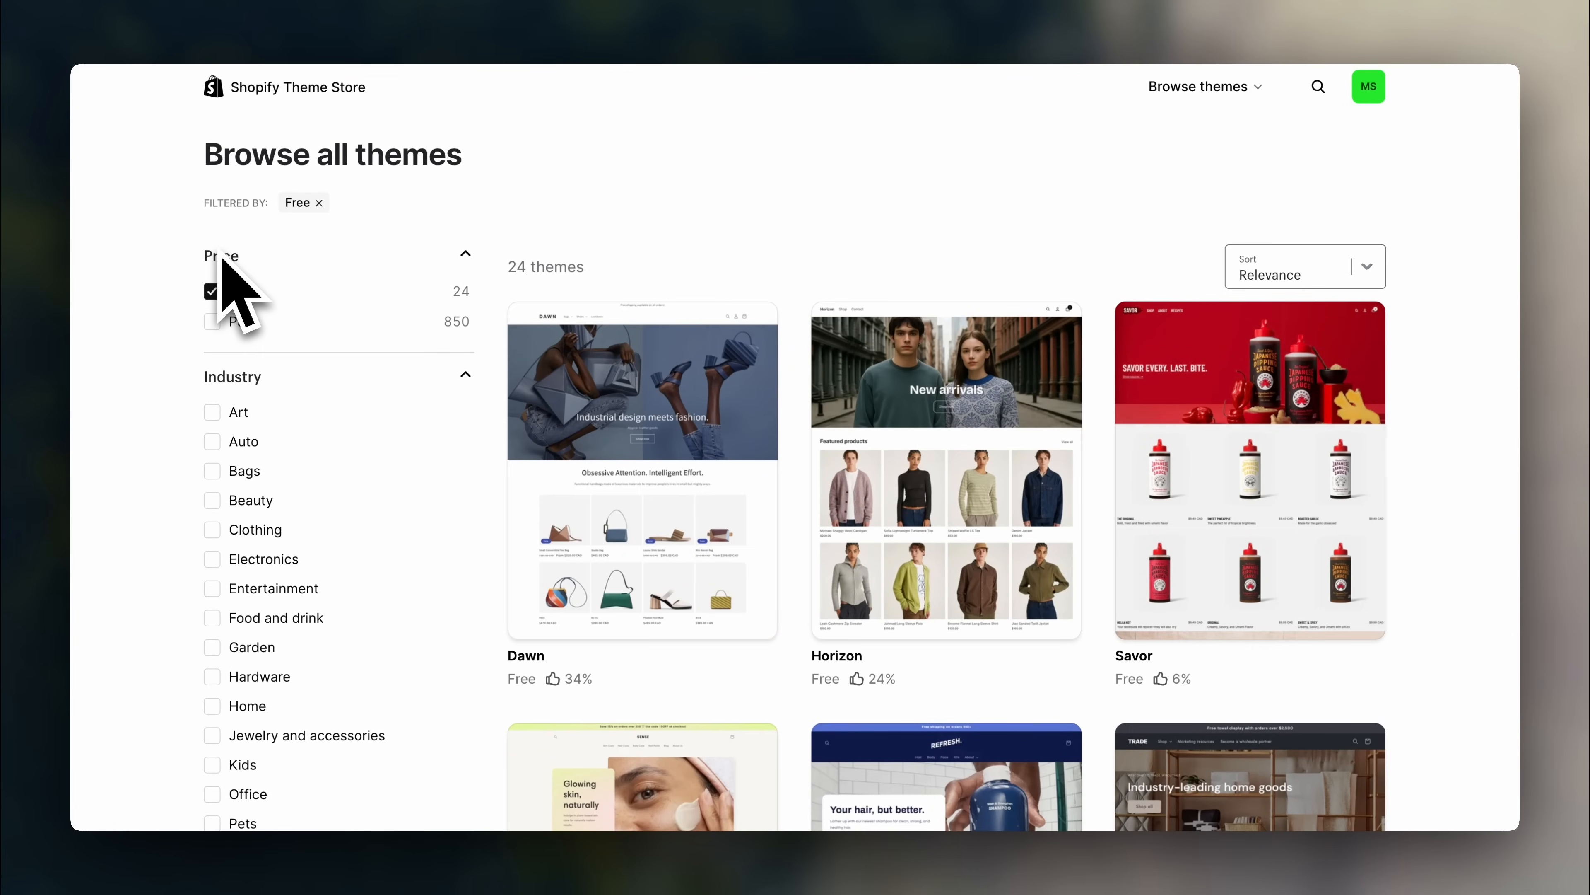
pyautogui.click(213, 291)
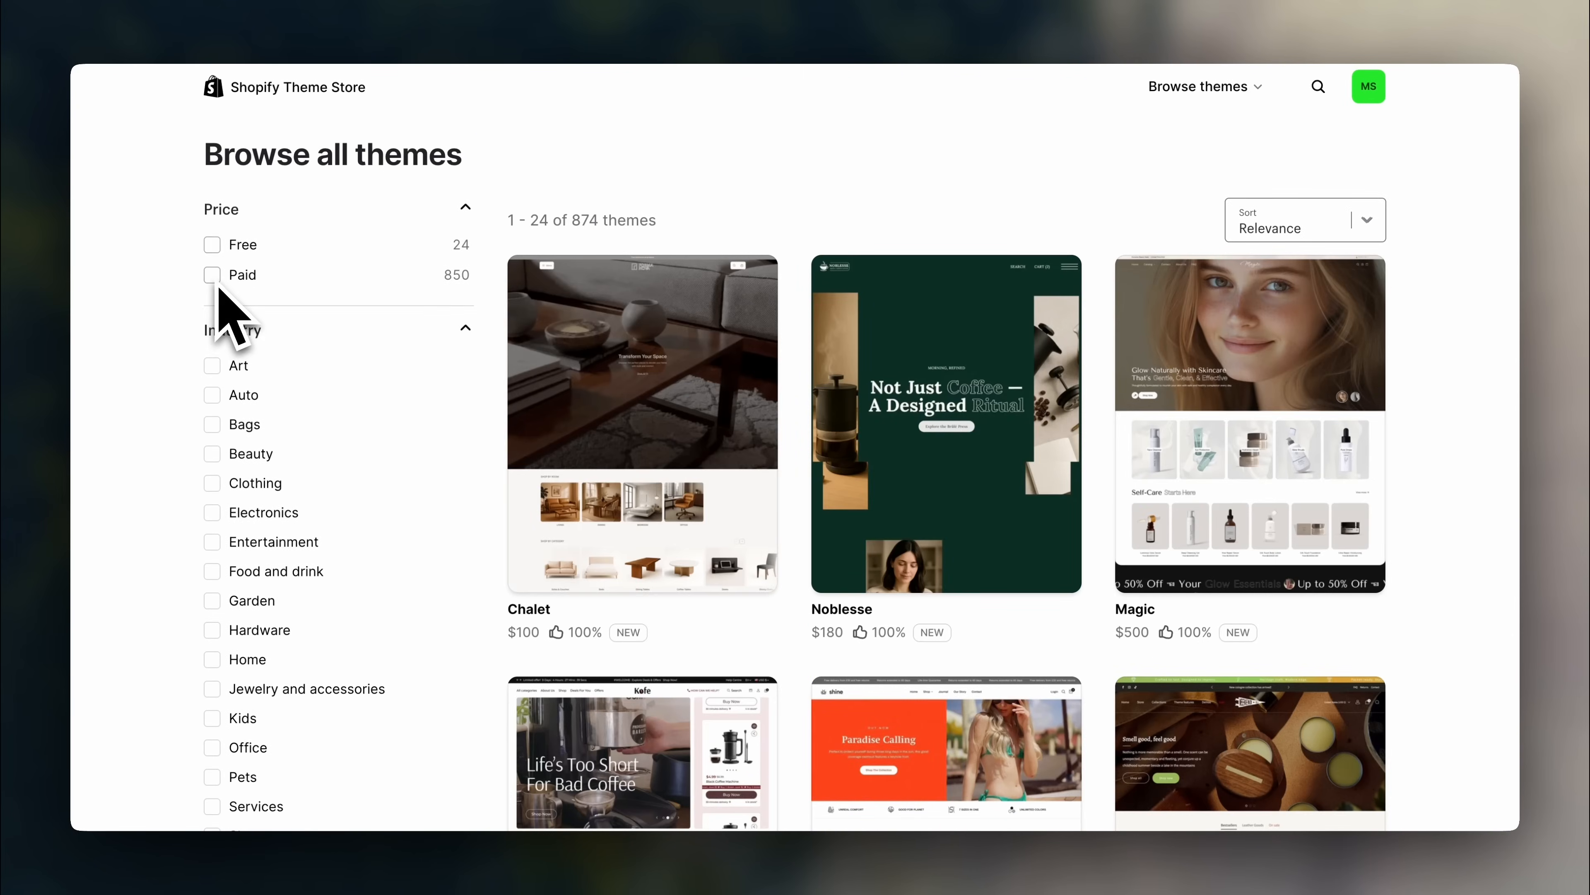
pyautogui.click(213, 320)
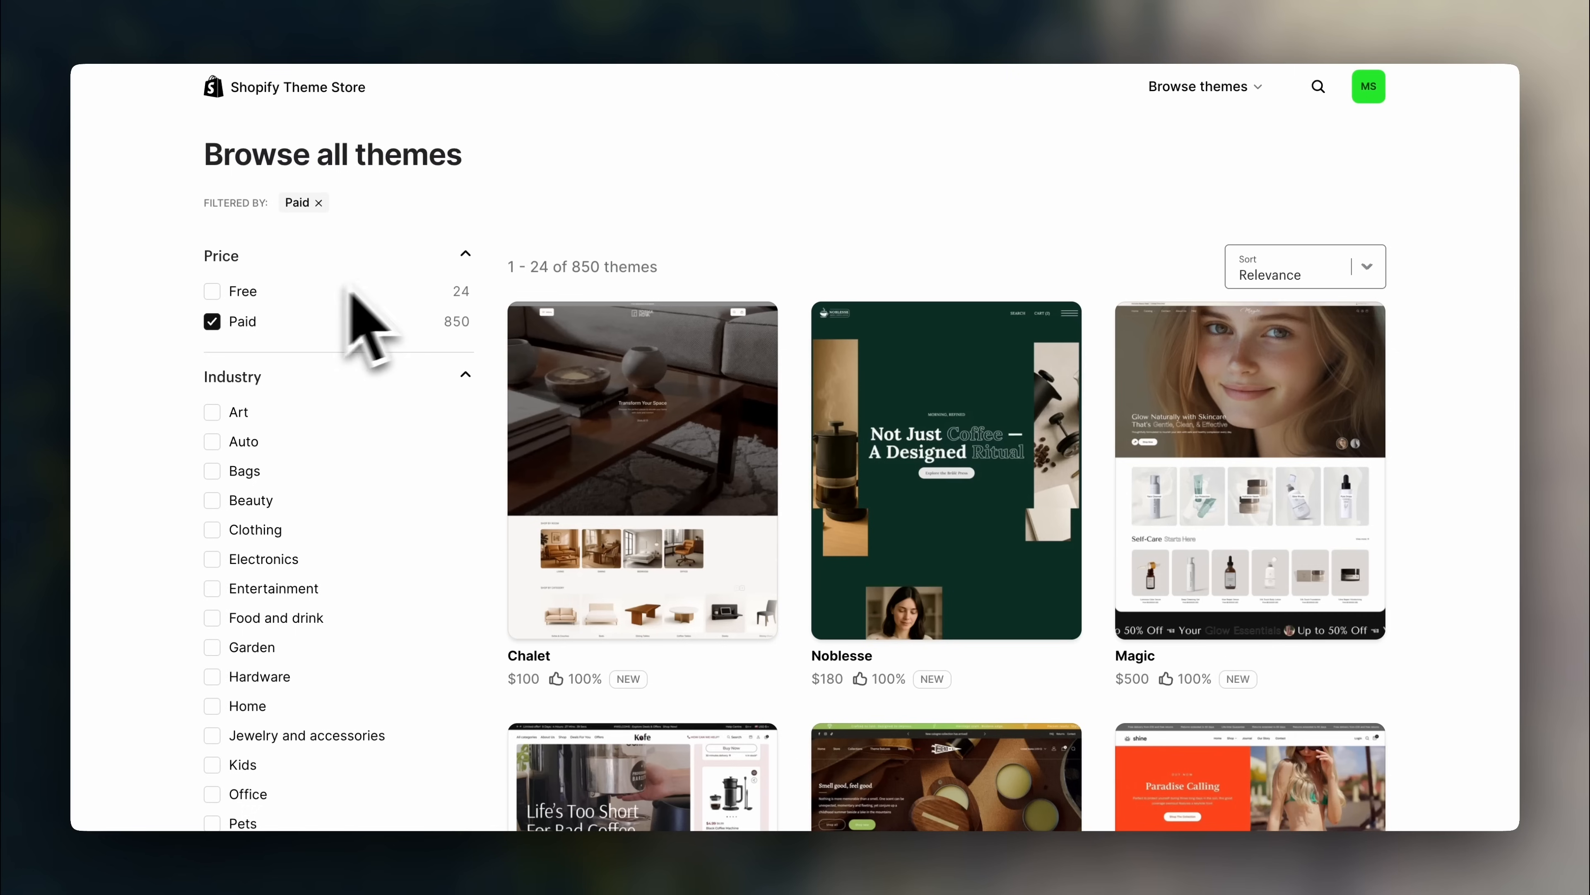
pyautogui.scroll(-9, 1460, 517)
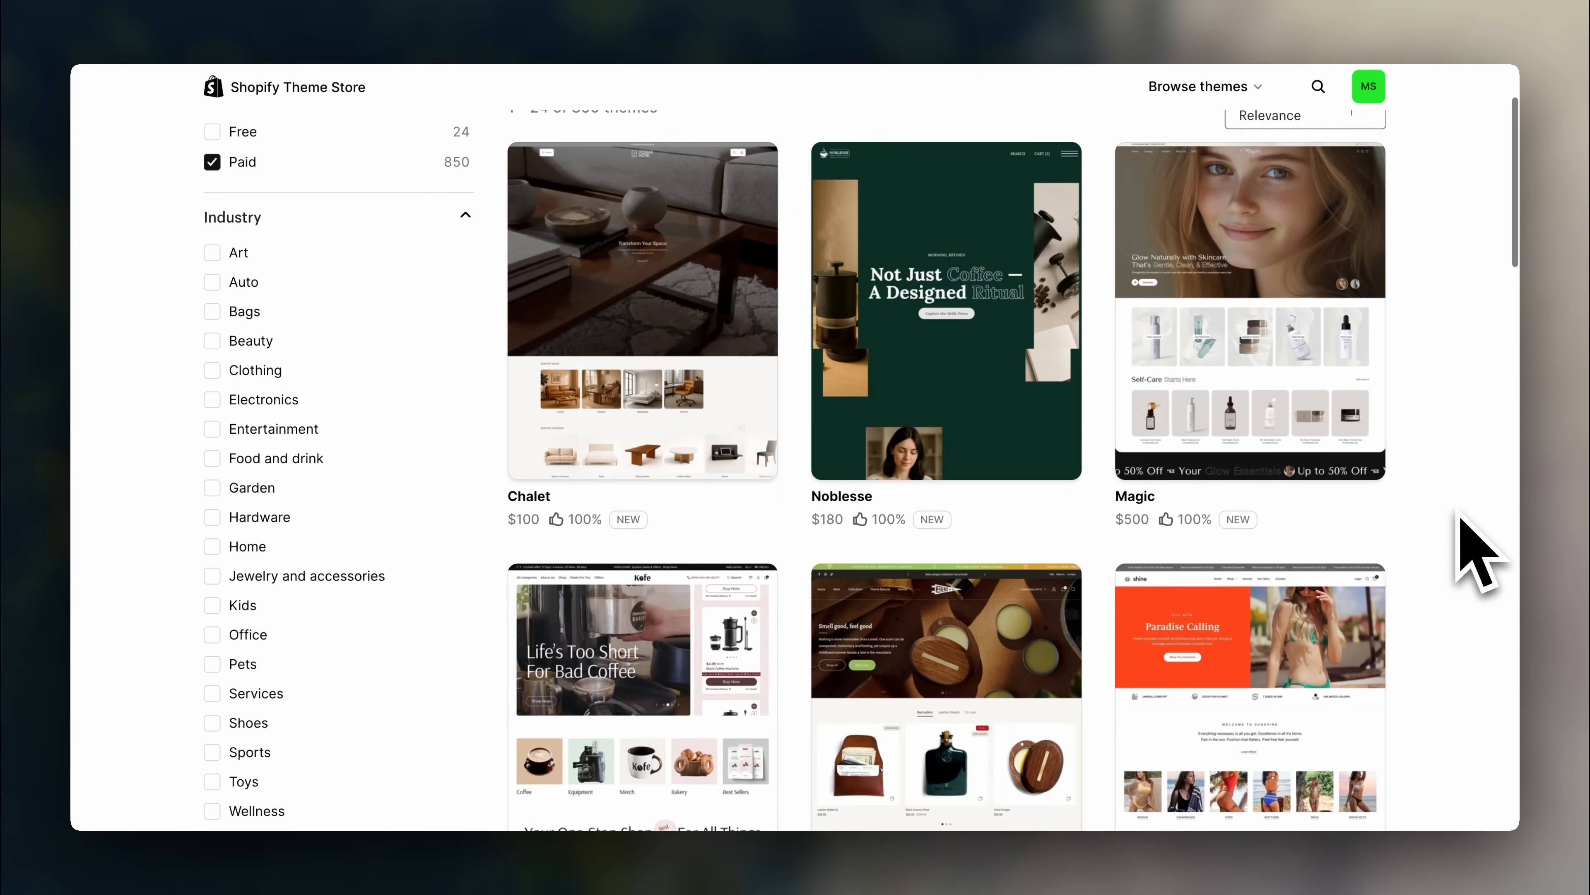
pyautogui.scroll(-3, 1460, 517)
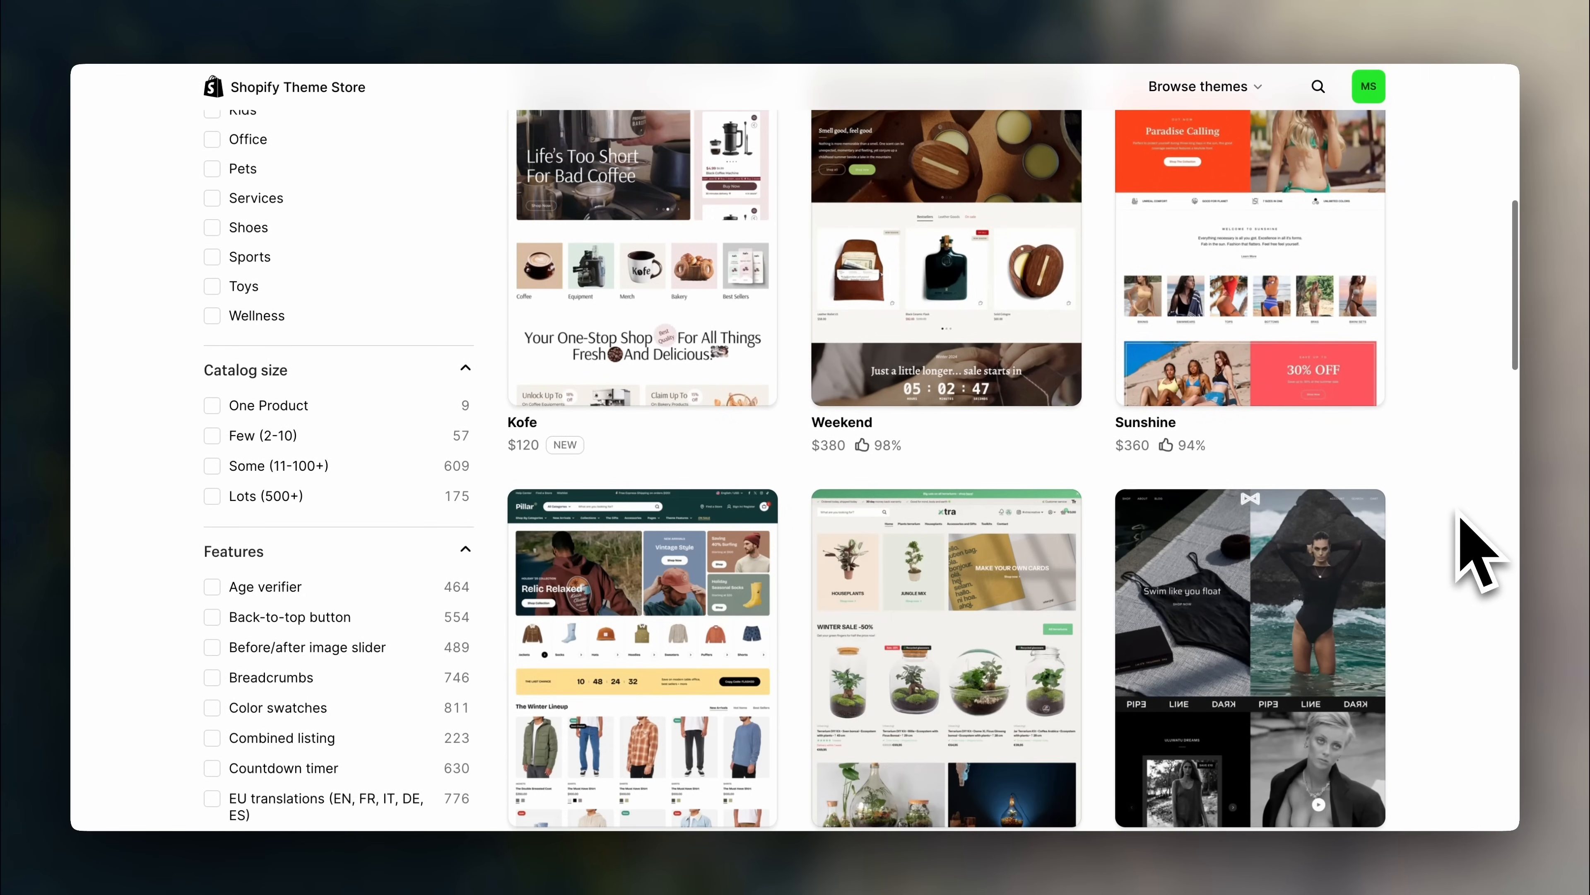
pyautogui.scroll(-5, 1460, 313)
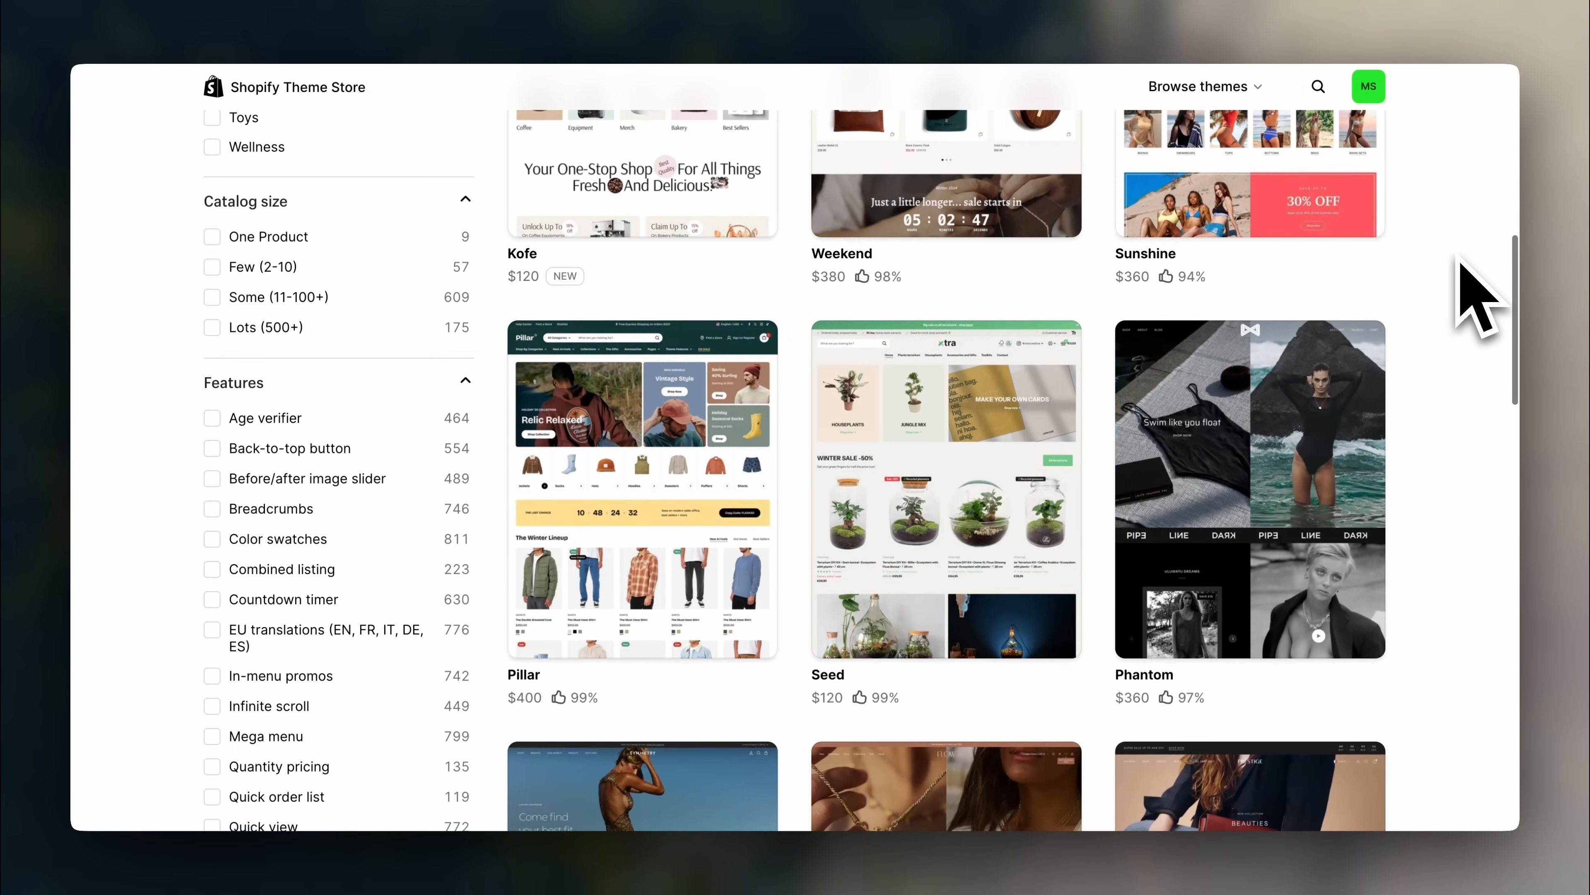
pyautogui.scroll(-5, 1461, 263)
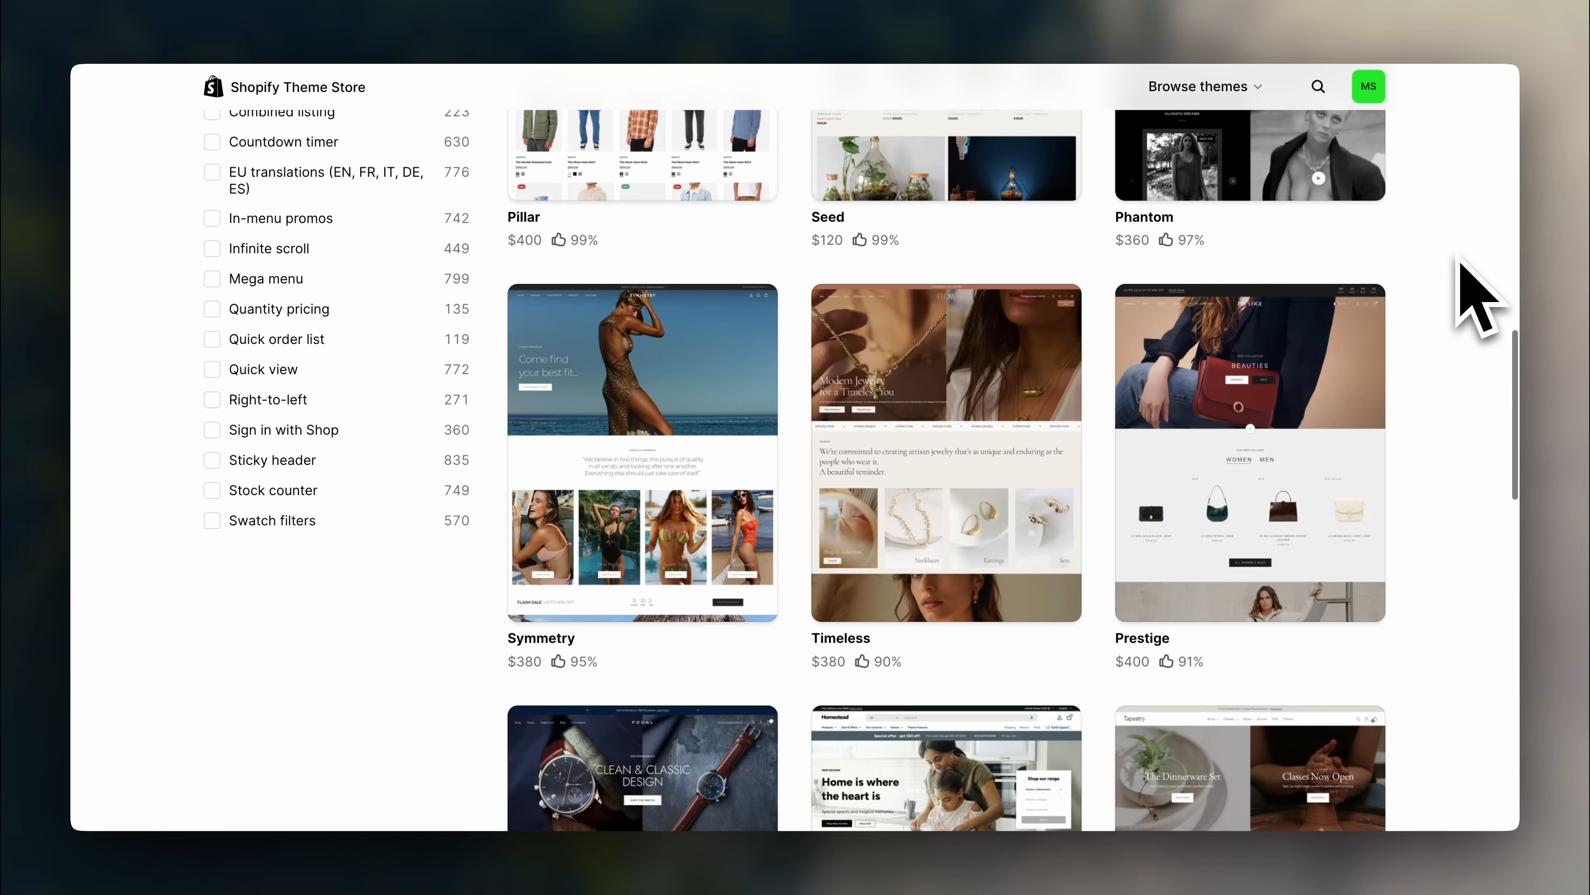
pyautogui.scroll(12, 1478, 295)
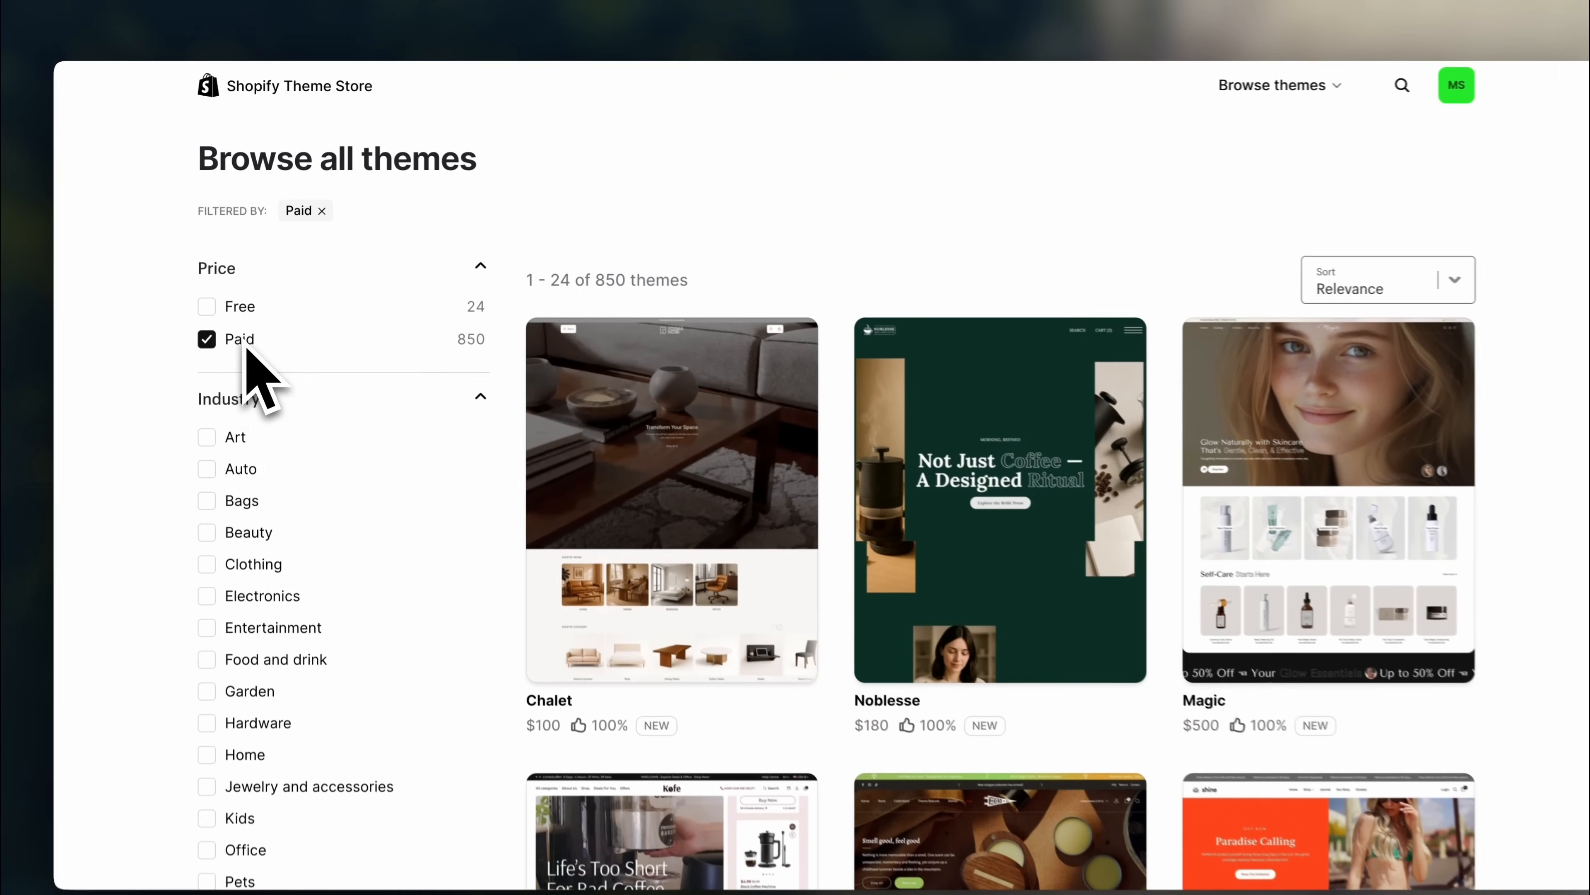
pyautogui.click(235, 320)
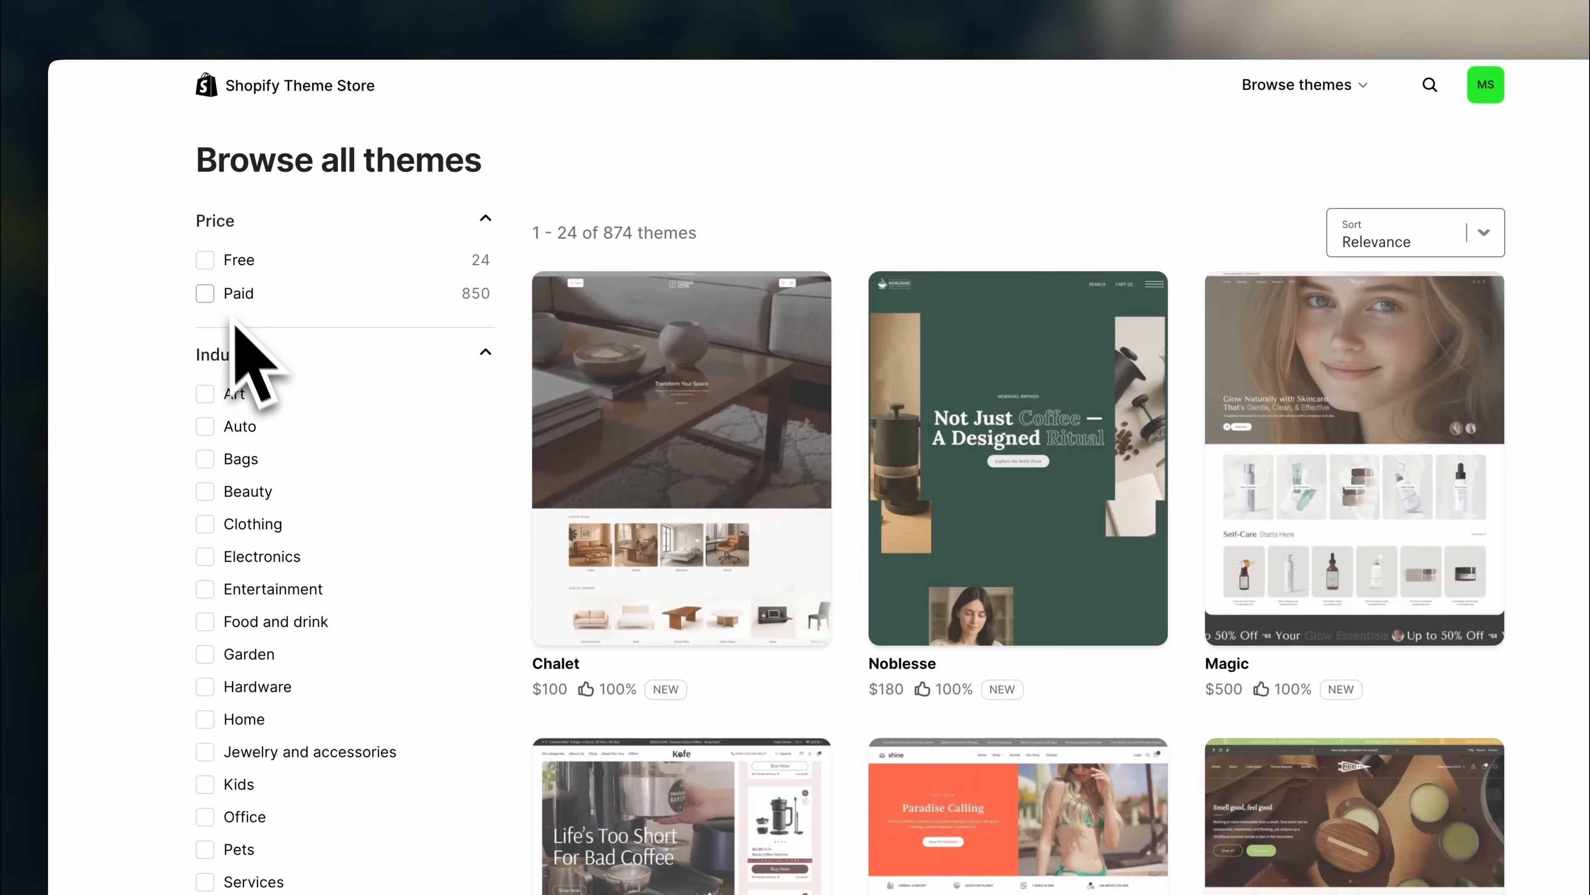
pyautogui.click(219, 291)
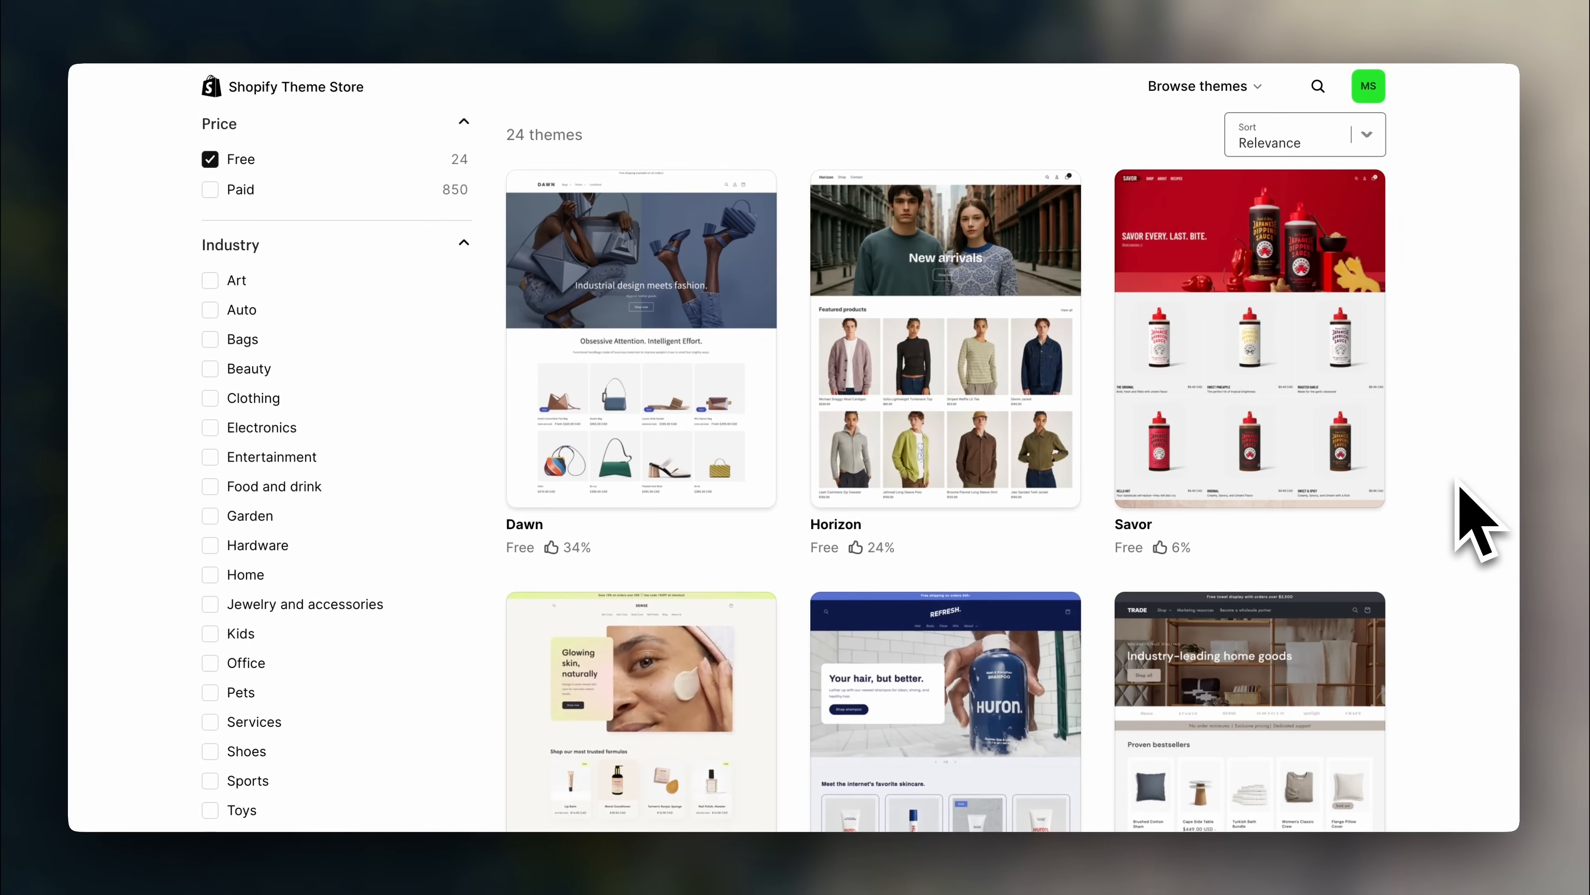
pyautogui.scroll(-1, 1459, 505)
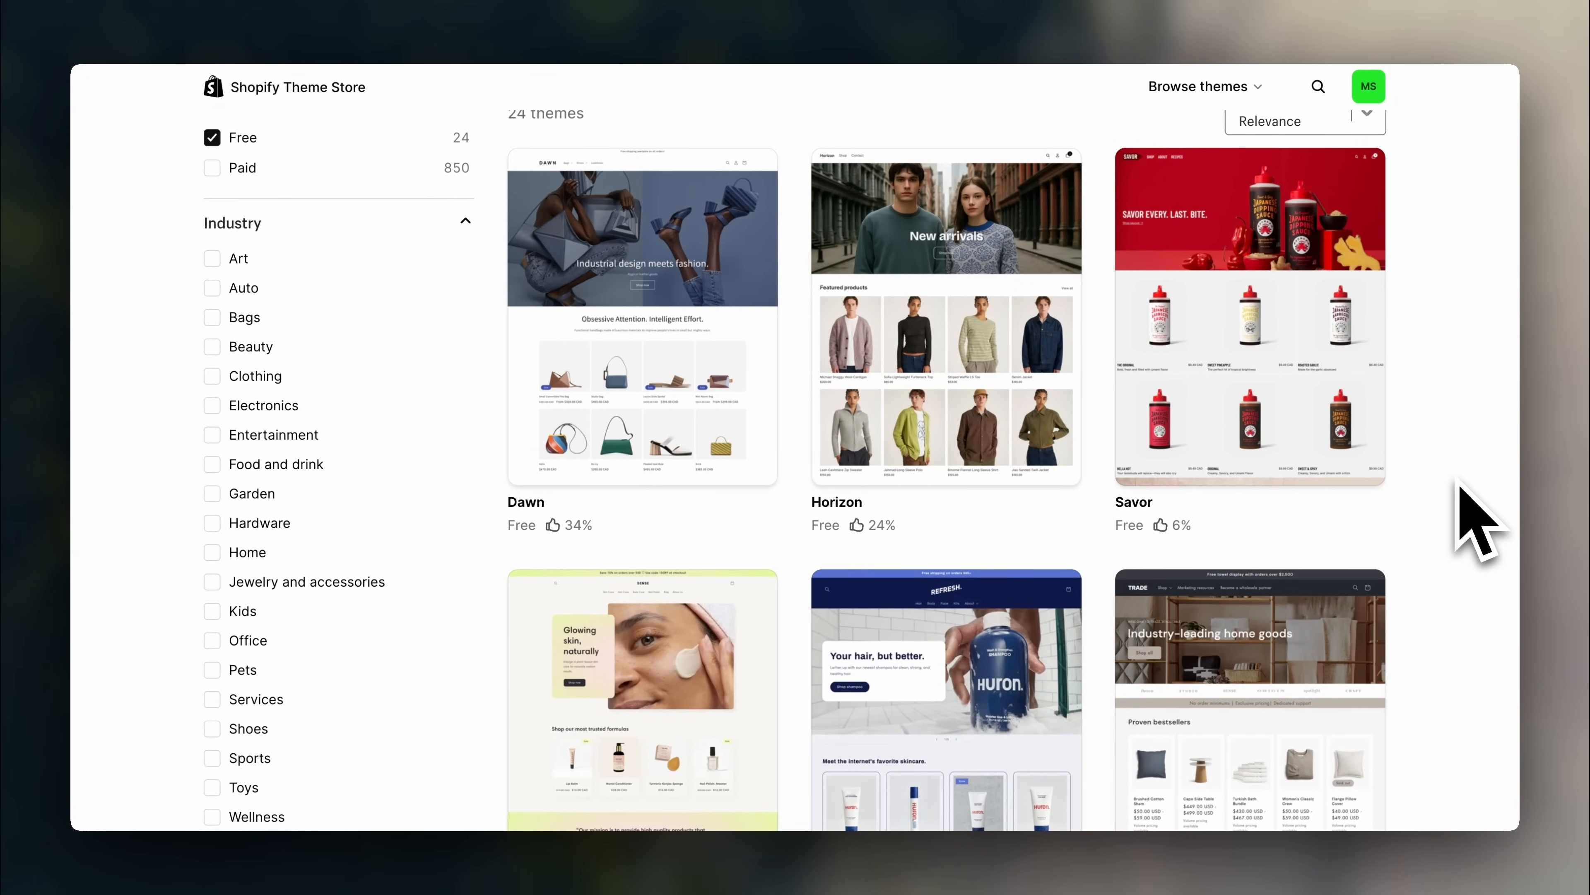
pyautogui.scroll(-12, 1459, 489)
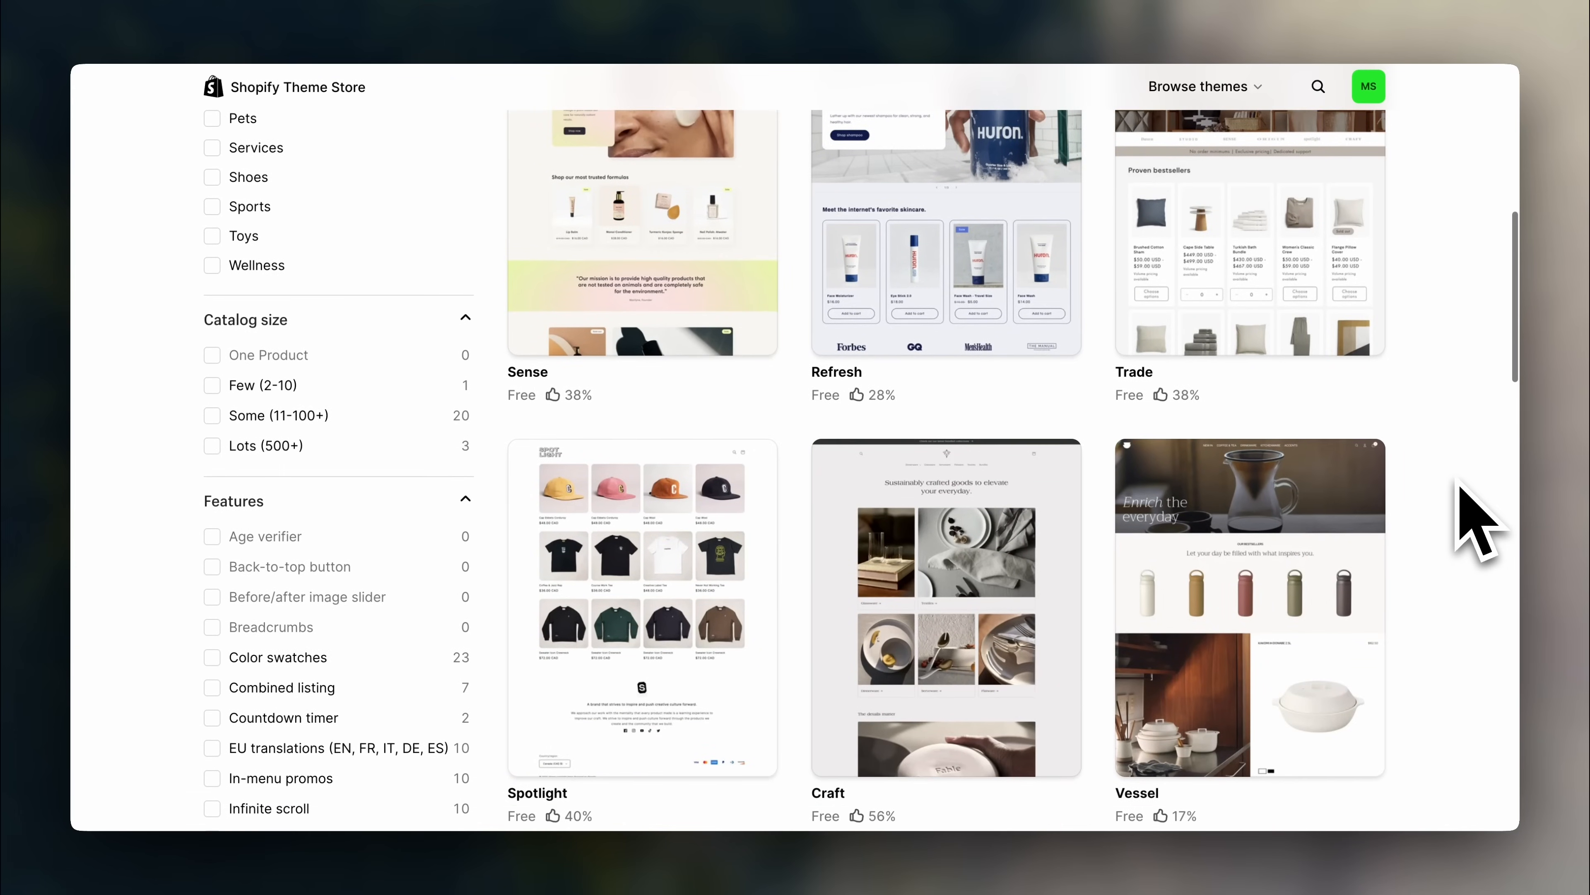
pyautogui.scroll(-3, 1459, 489)
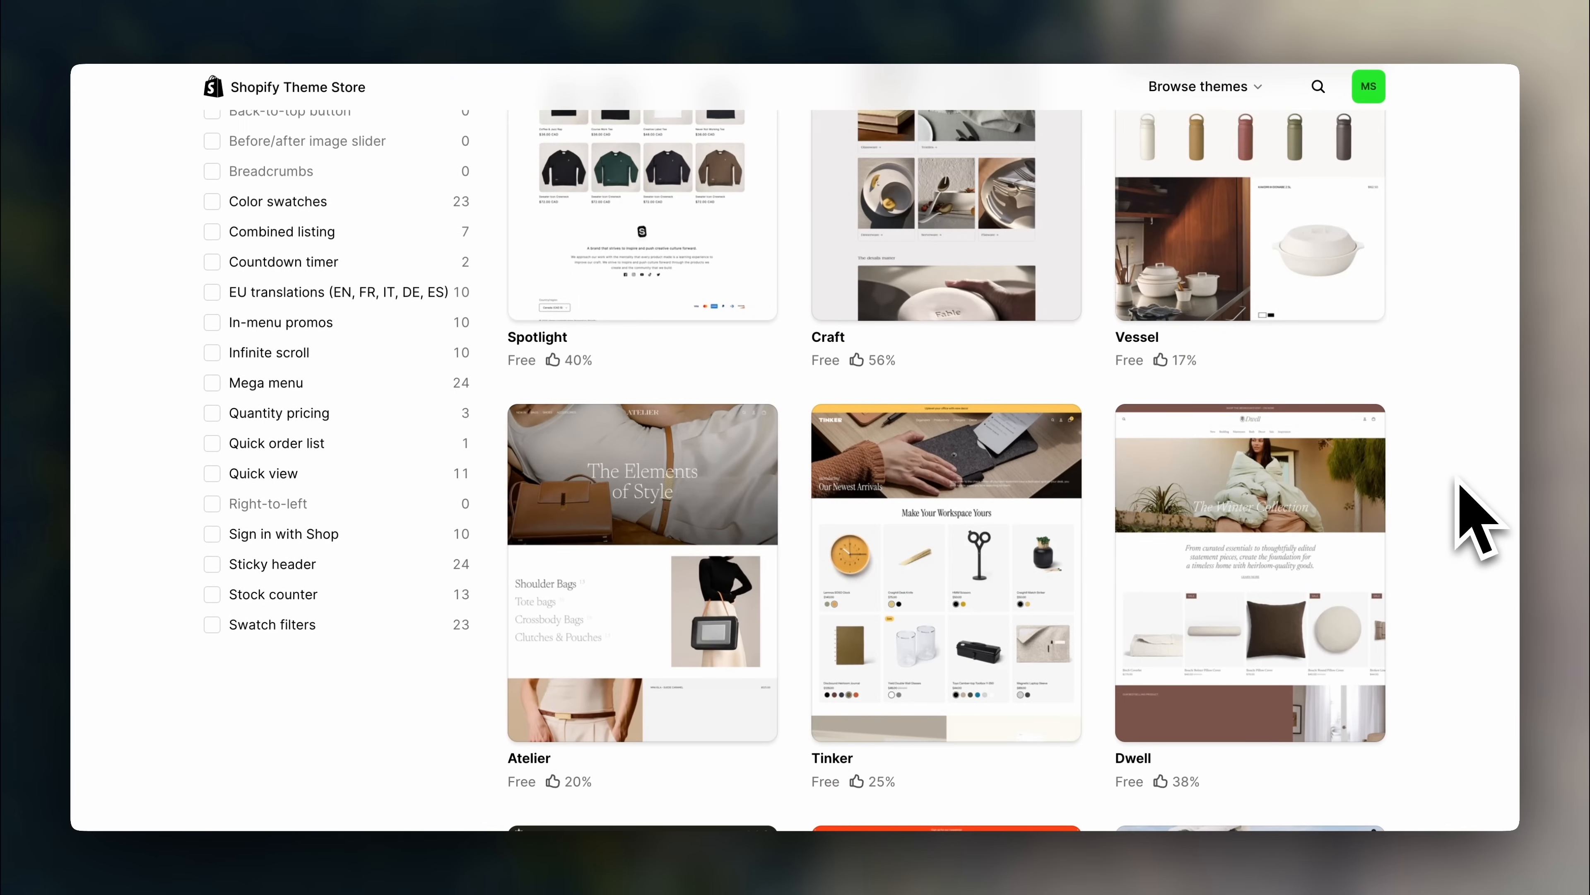
pyautogui.scroll(15, 1459, 486)
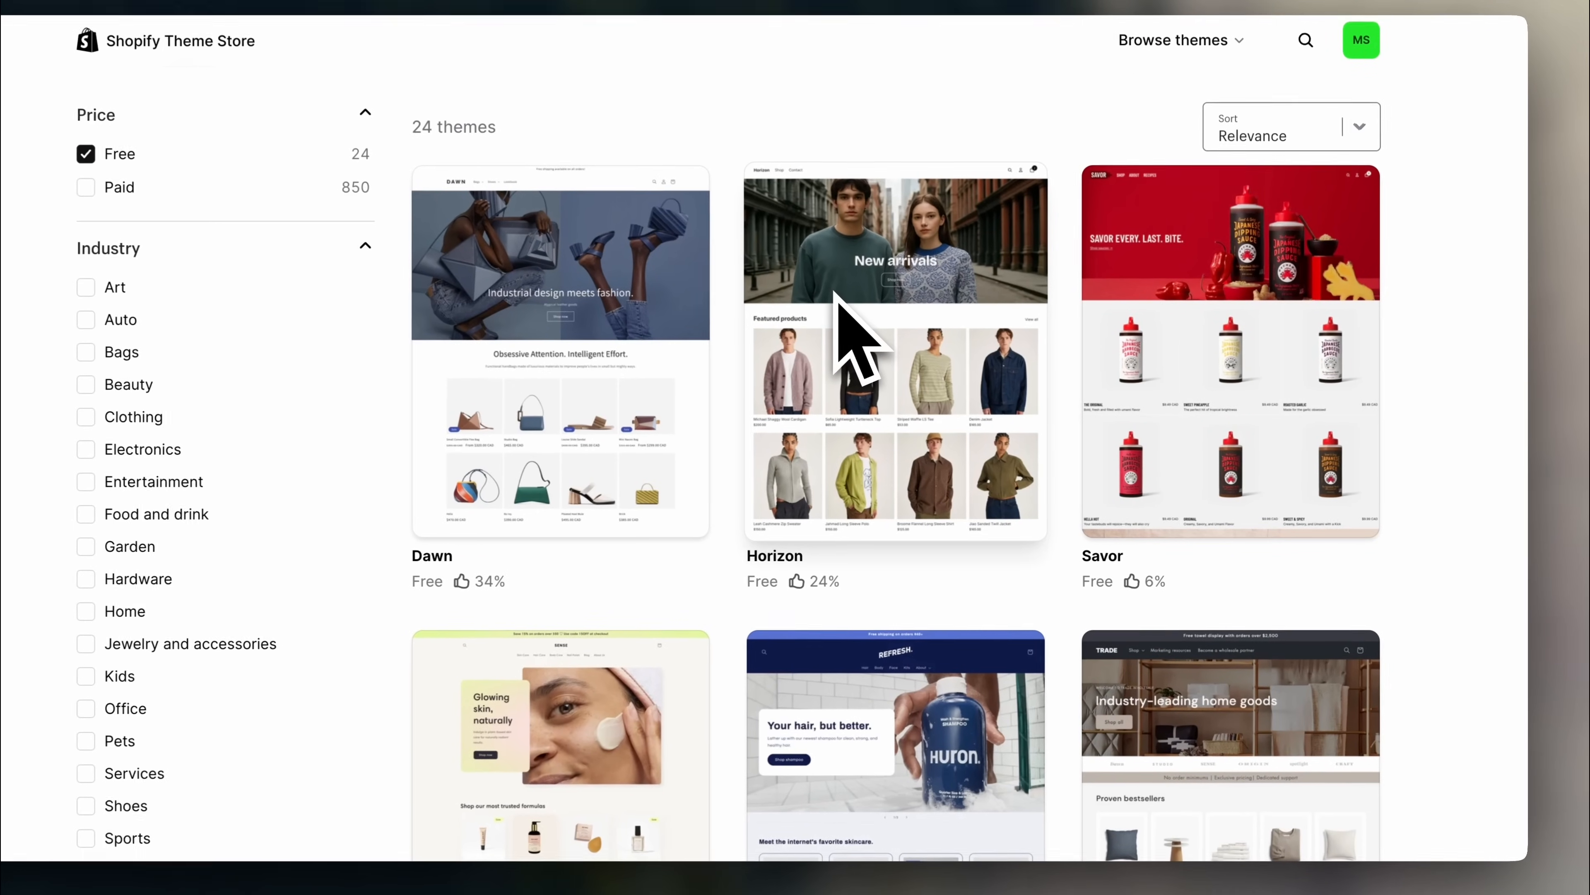
# - Open the Horizon theme's details and scroll through its demo homepage
pyautogui.click(898, 341)
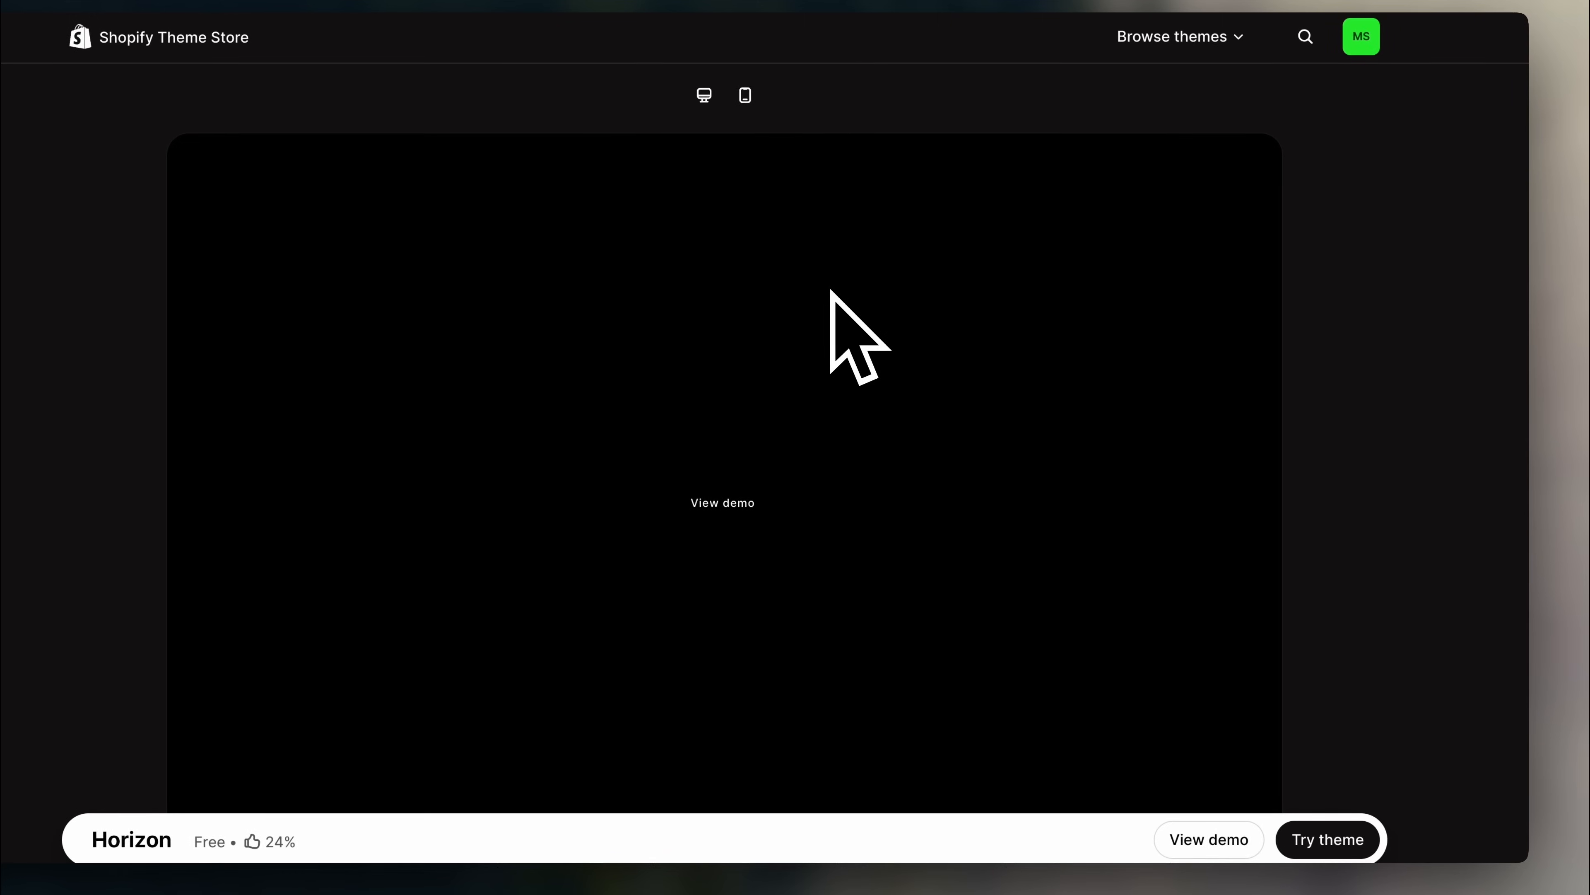
pyautogui.scroll(-1, 842, 297)
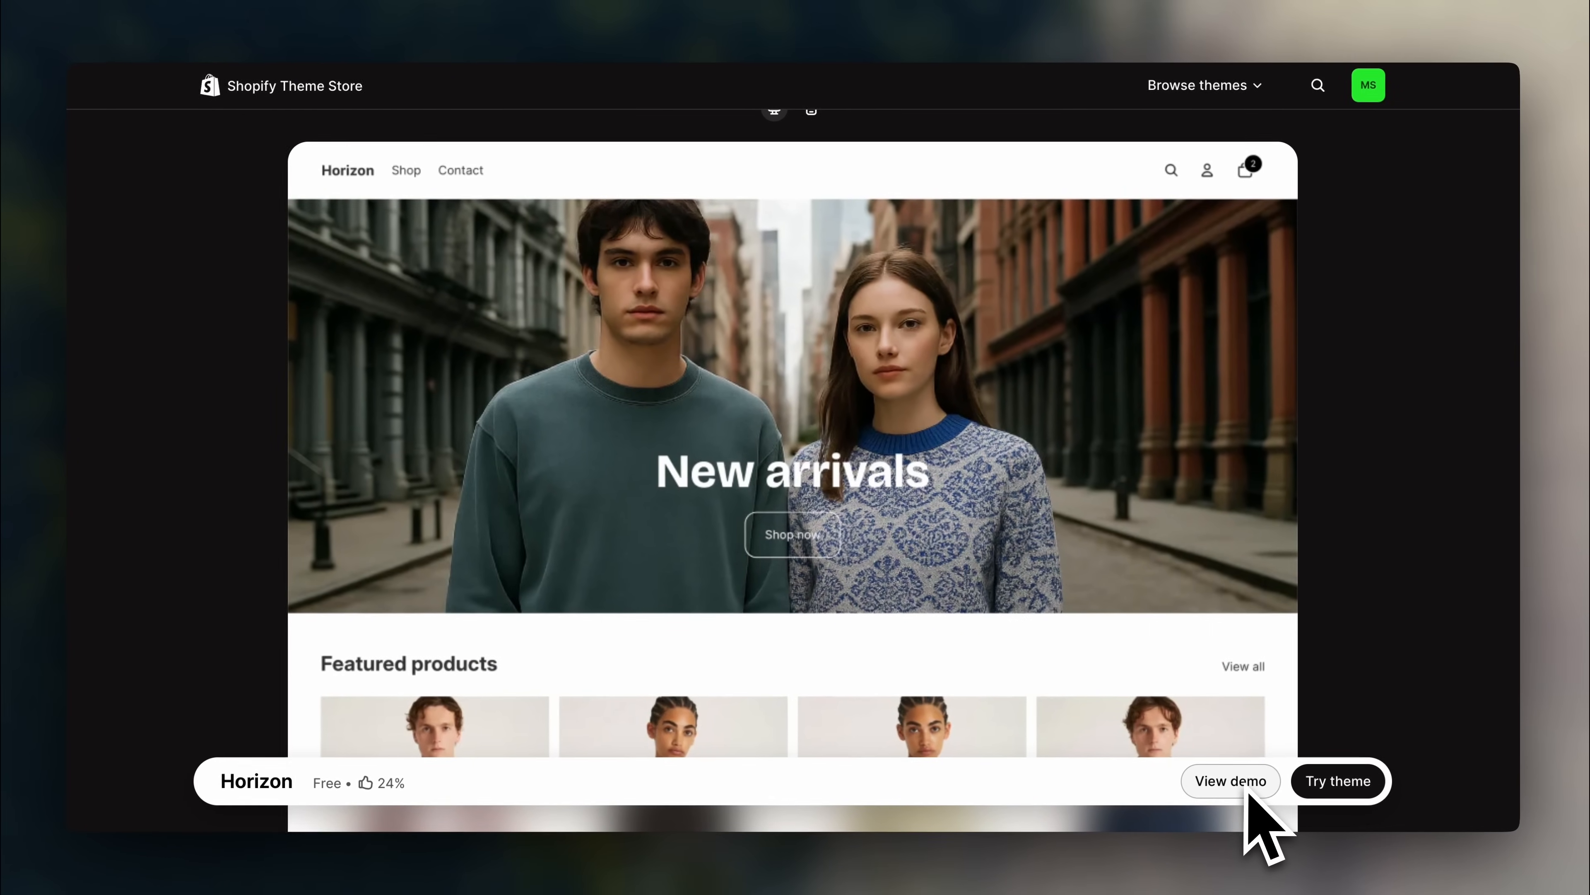
pyautogui.click(1208, 806)
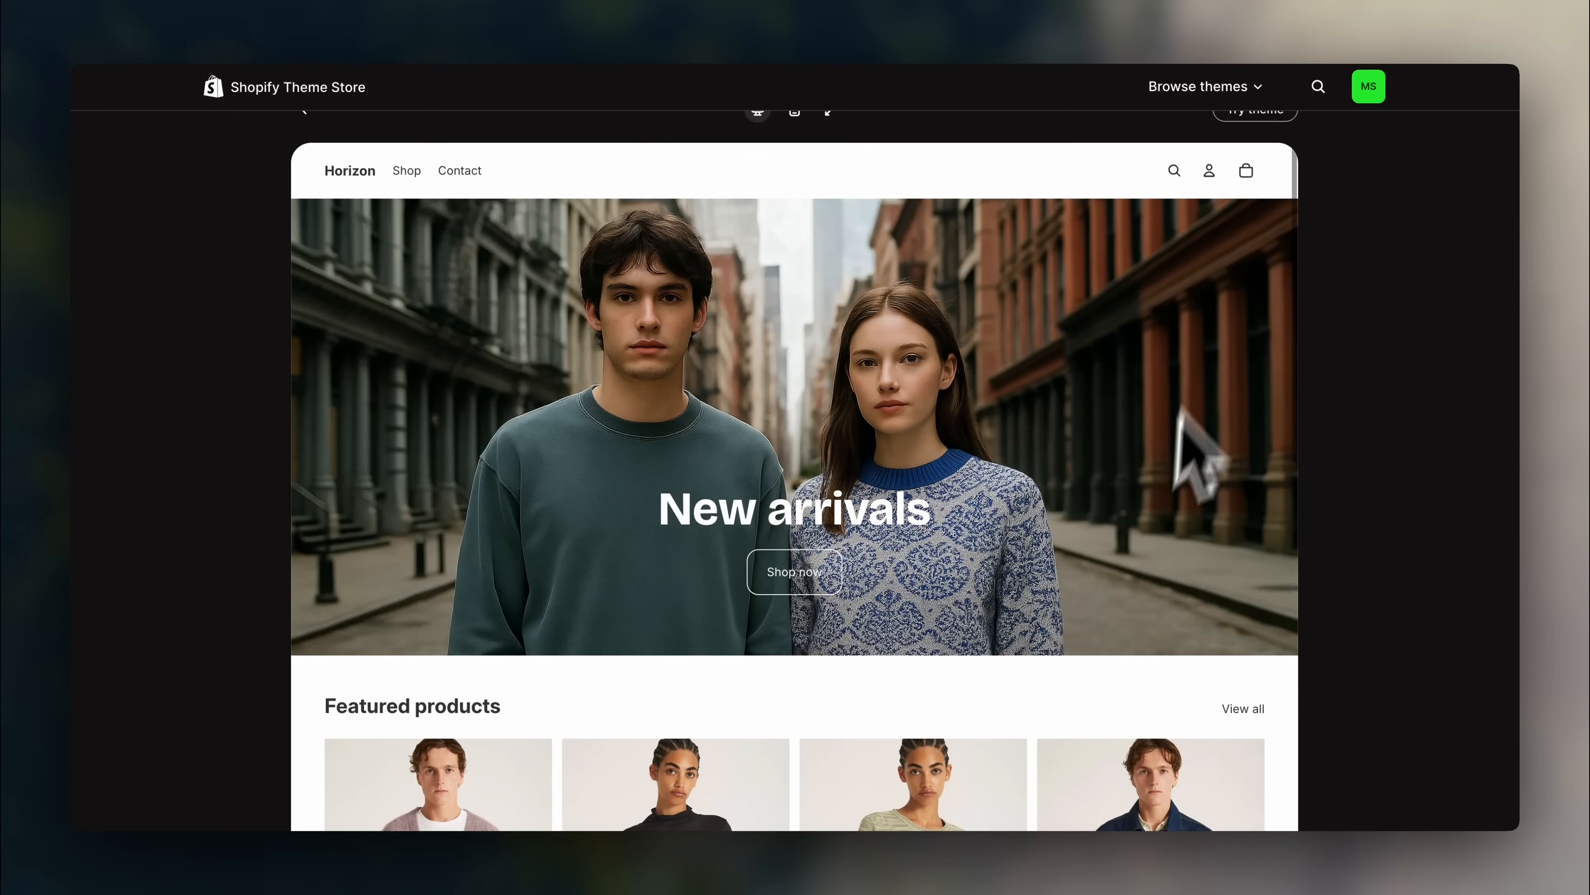
pyautogui.scroll(-6, 1232, 586)
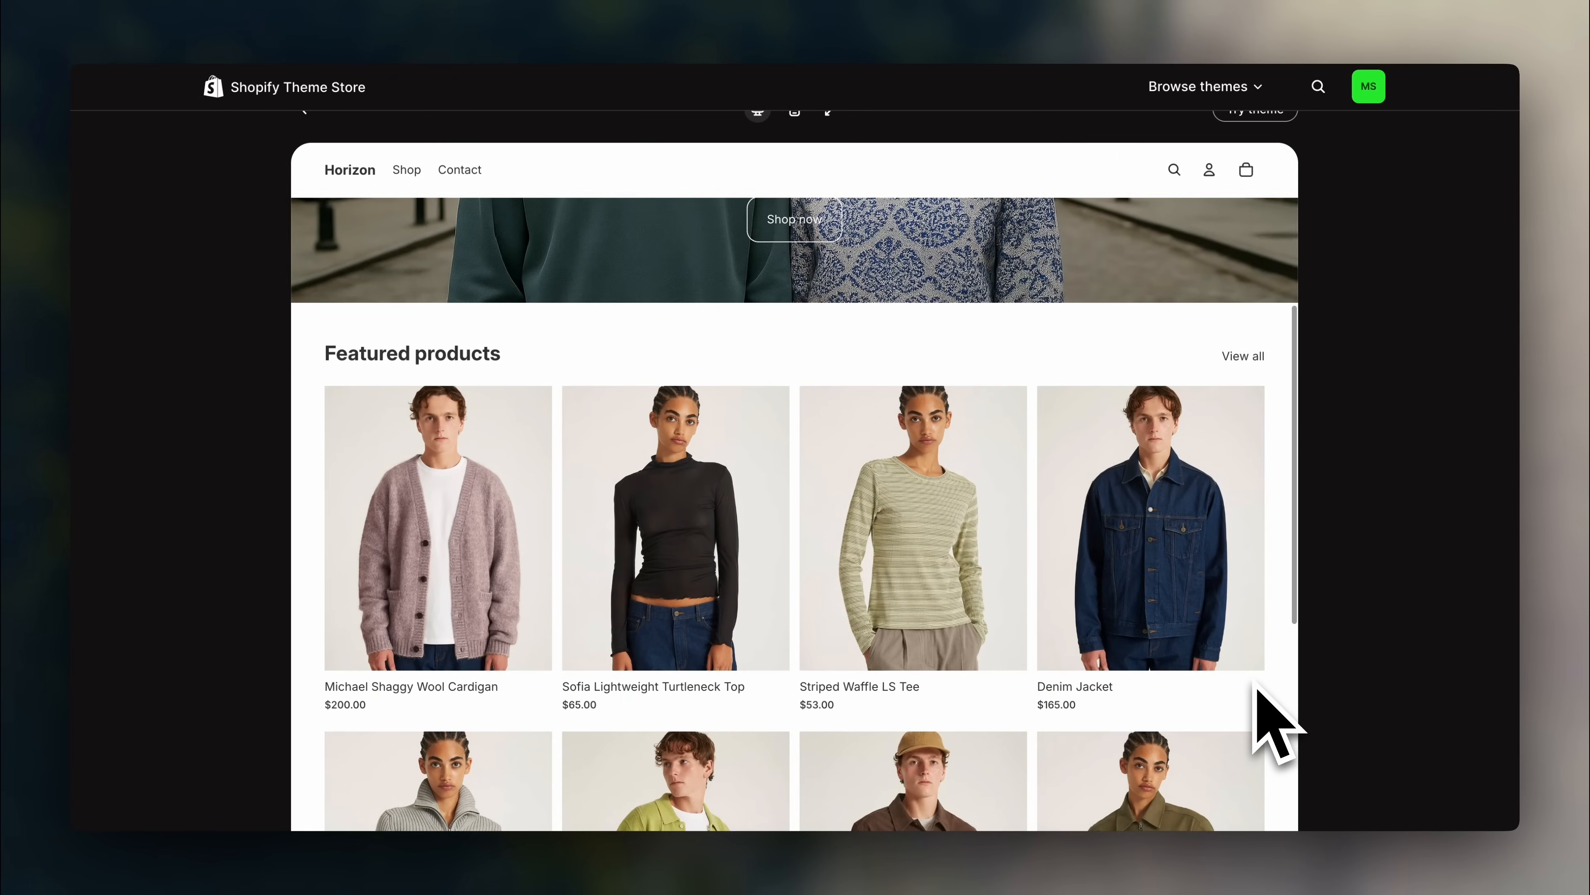
pyautogui.scroll(-5, 1257, 689)
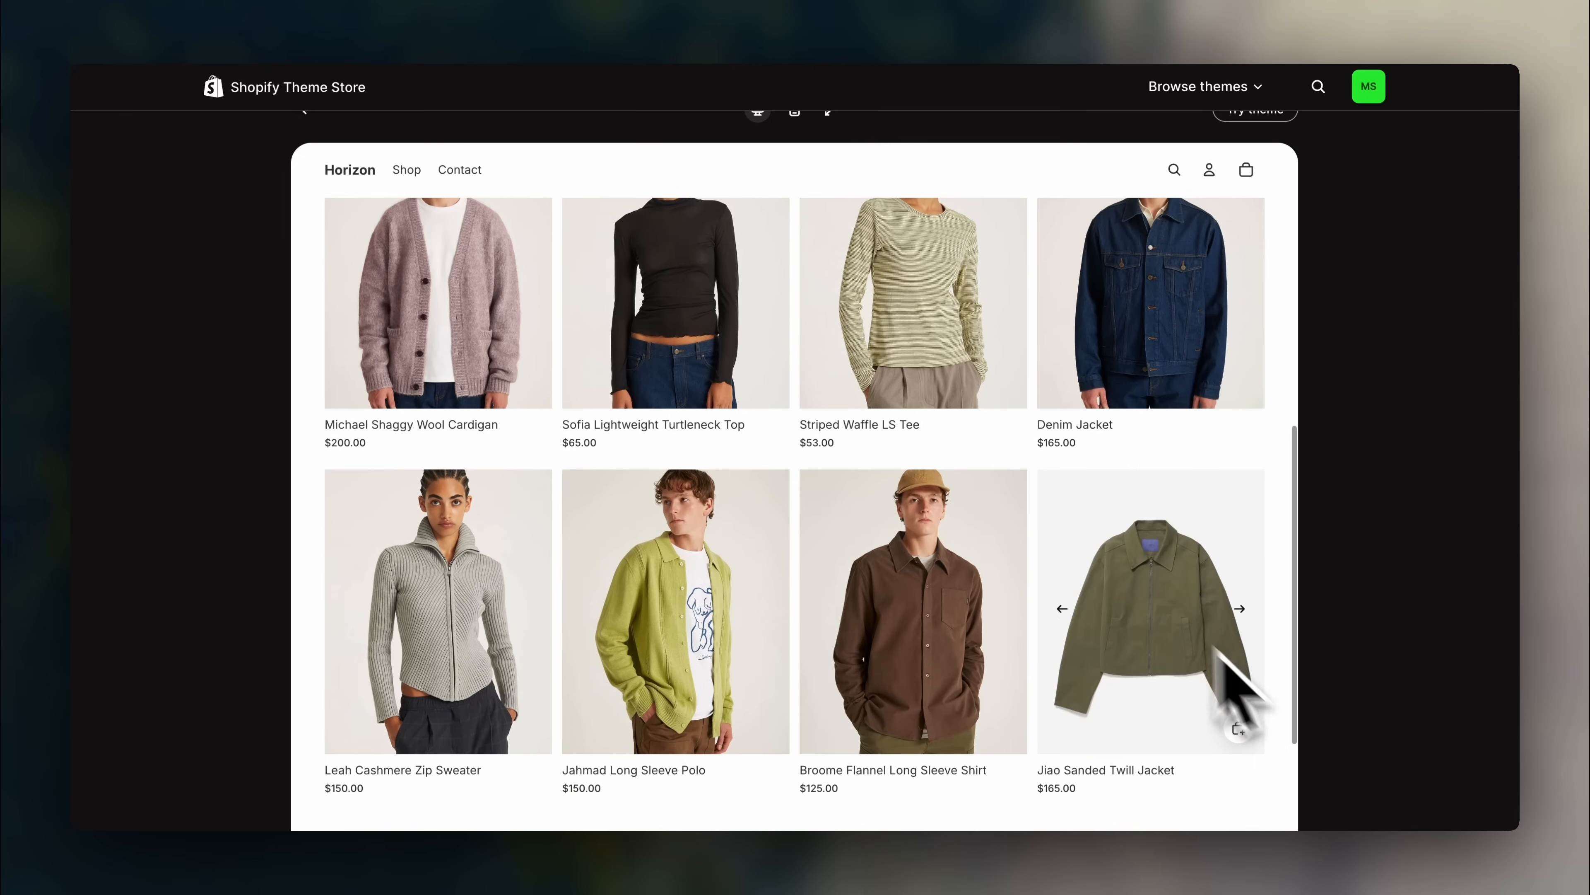
pyautogui.scroll(-8, 461, 658)
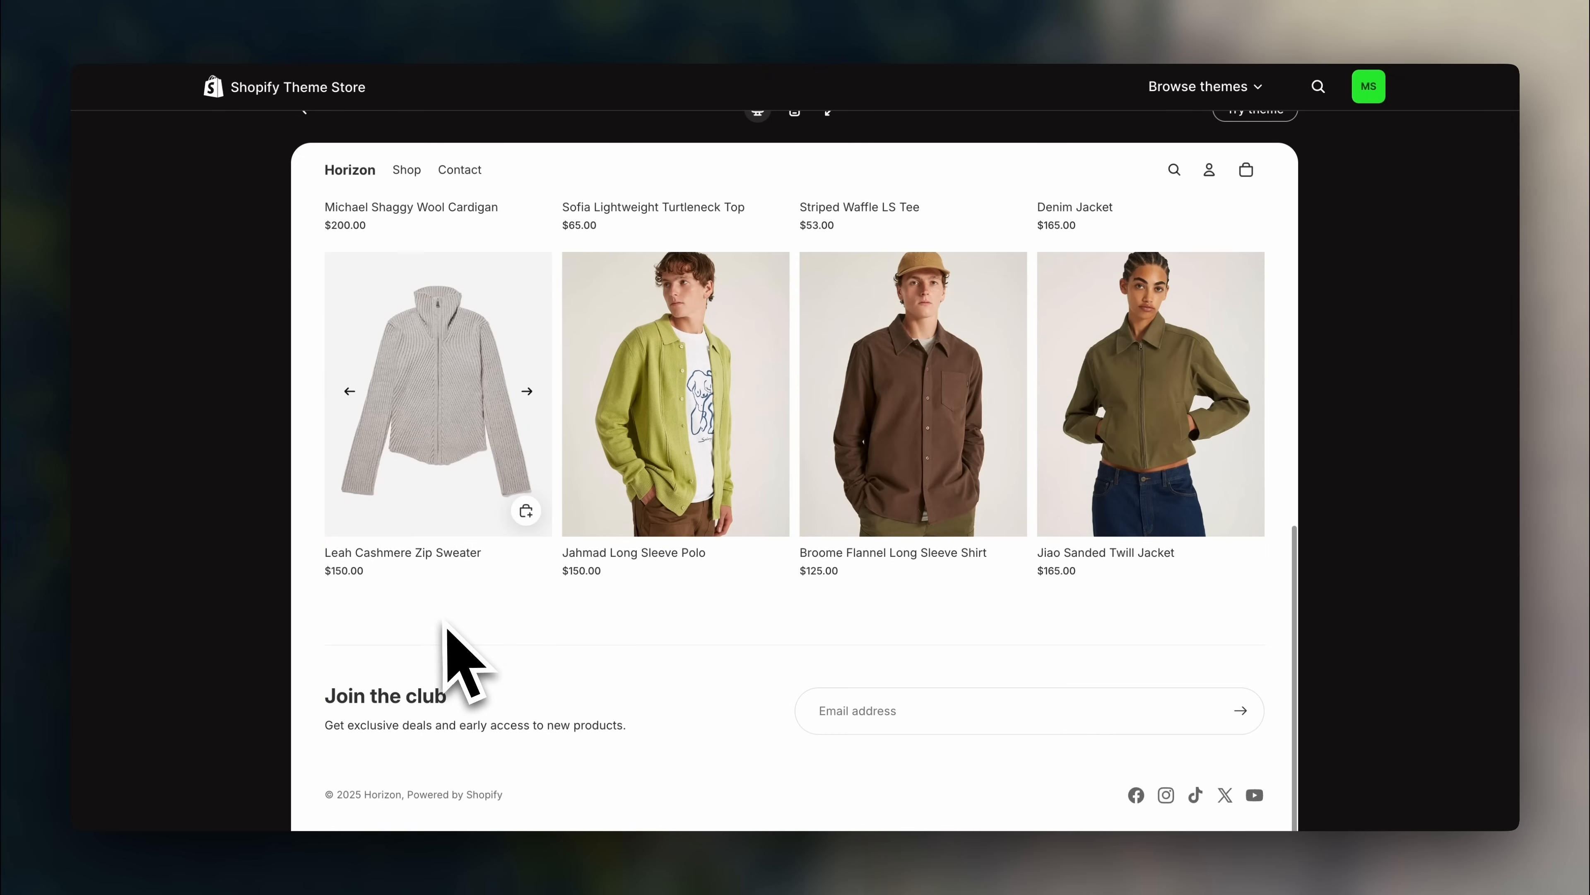
pyautogui.scroll(10, 688, 557)
pyautogui.scroll(5, 1516, 495)
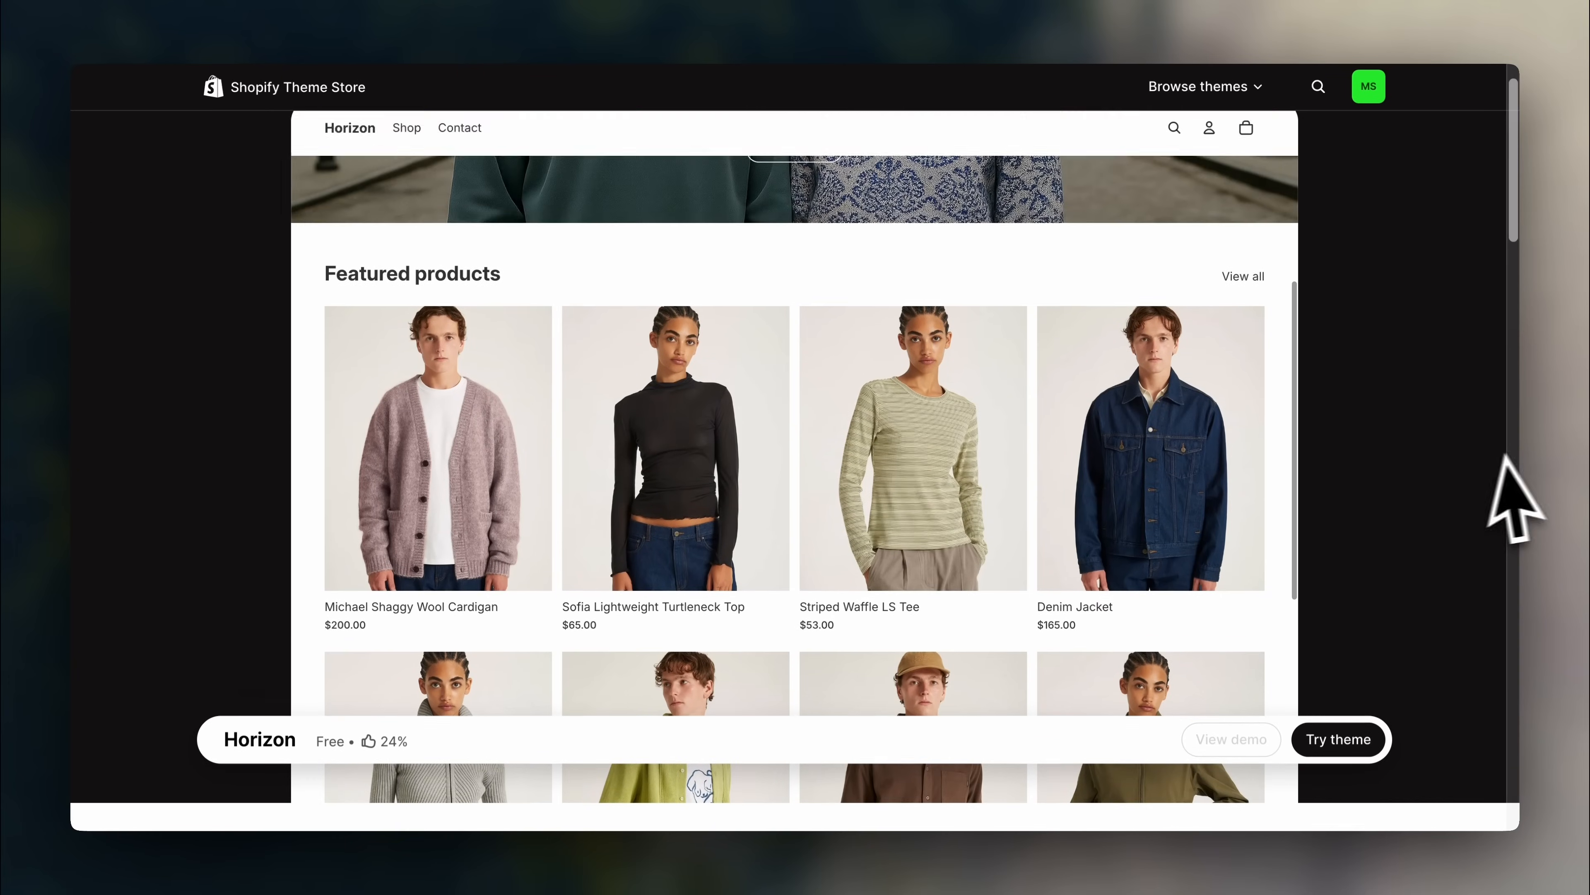
pyautogui.scroll(4, 1029, 627)
pyautogui.scroll(2, 1026, 630)
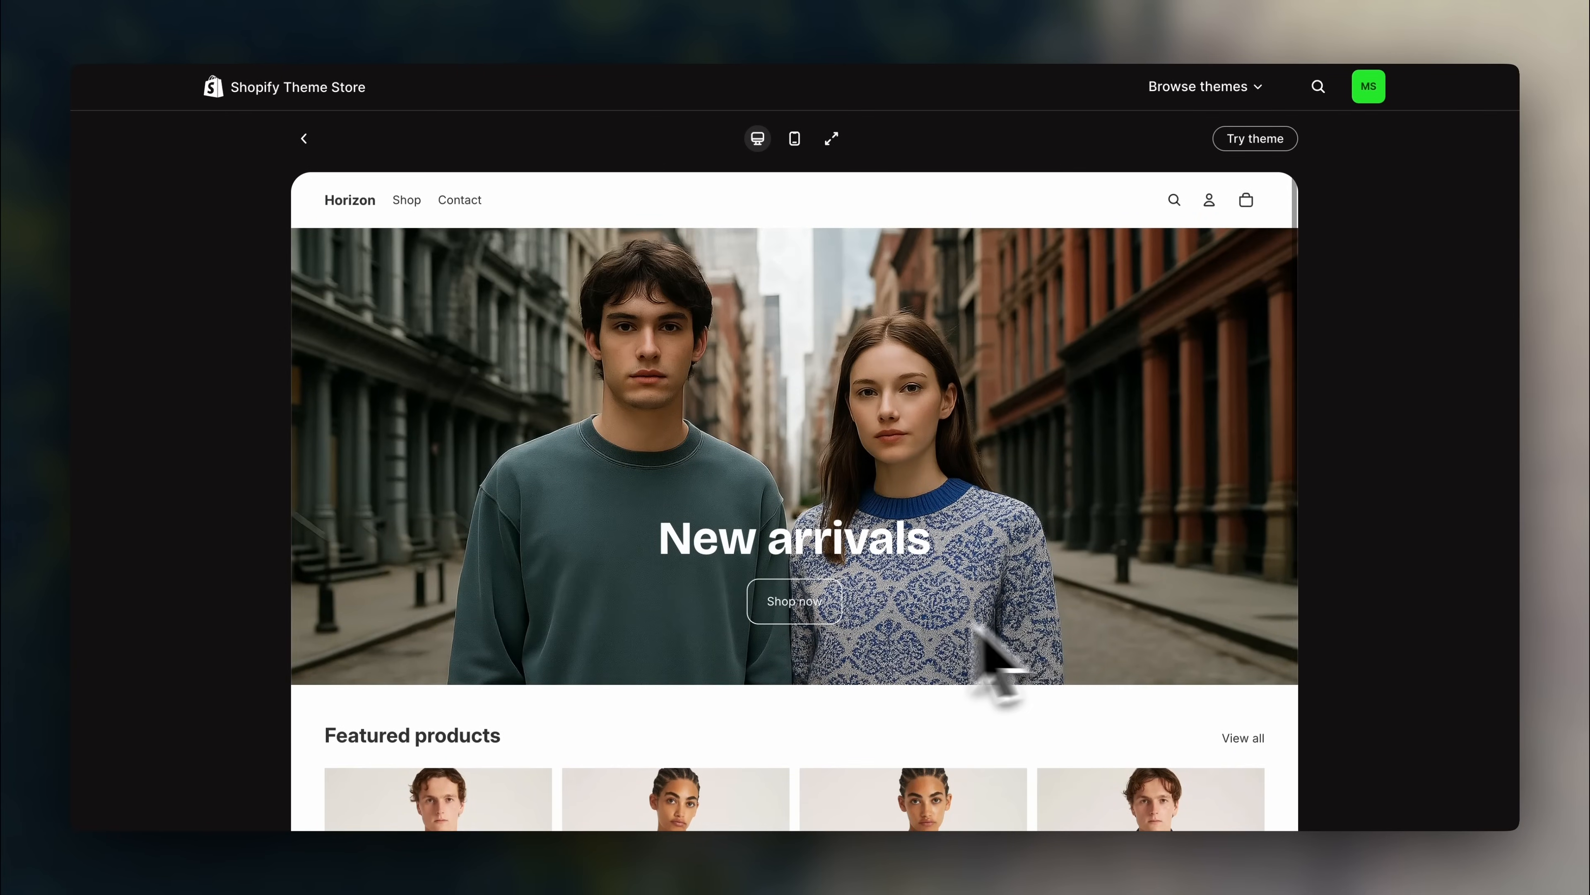
# - Browse the demo's products and the Broome Flannel Long Sleeve Shirt page, then return
pyautogui.click(808, 619)
pyautogui.scroll(-3, 941, 650)
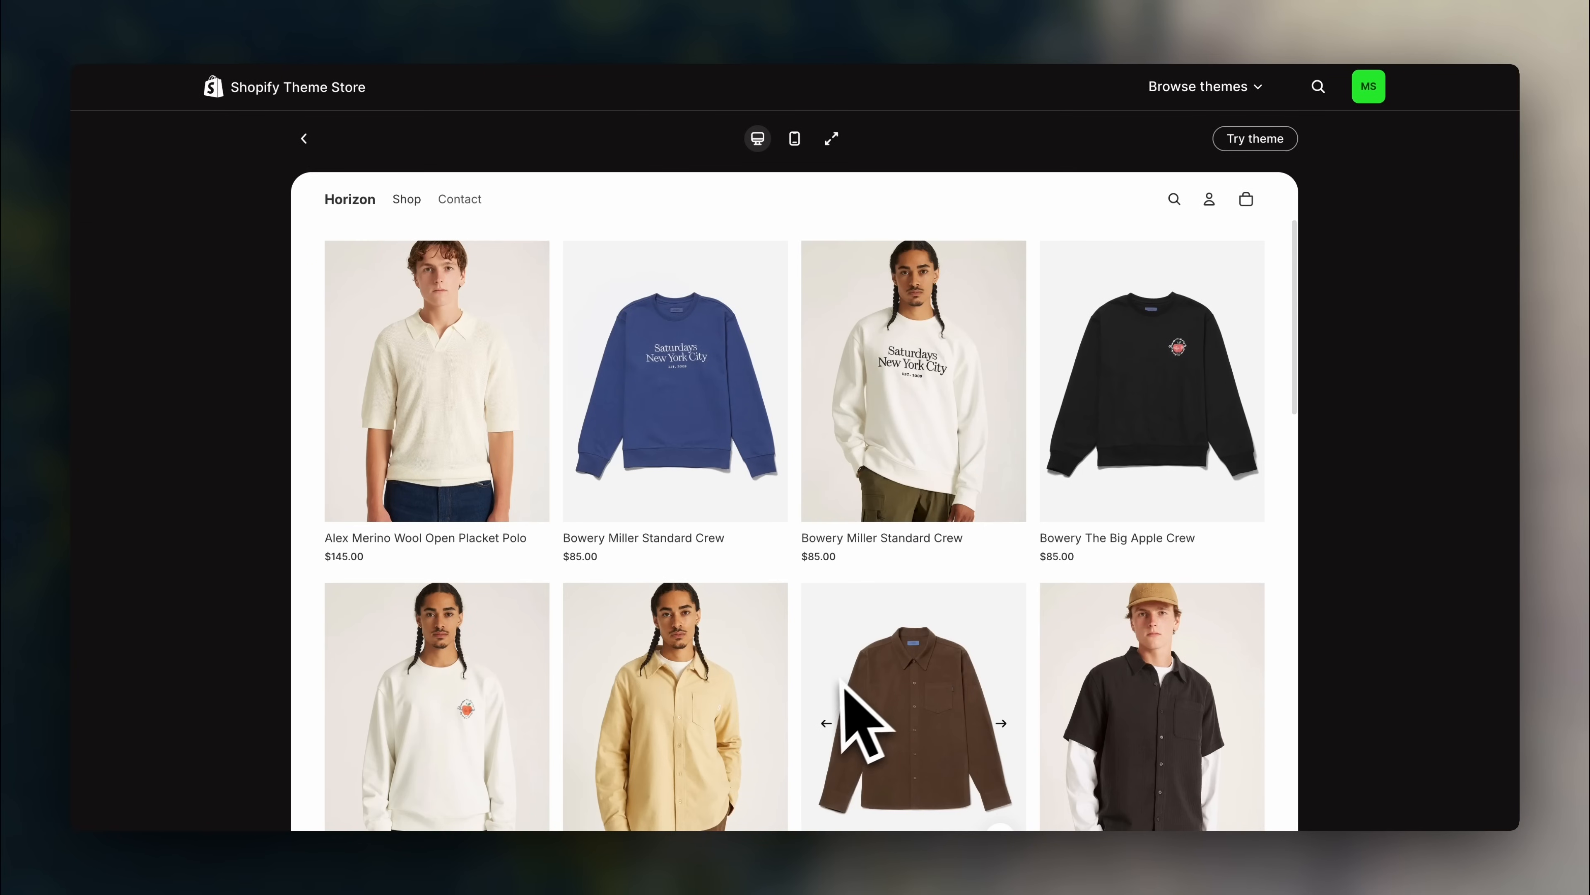
pyautogui.click(903, 689)
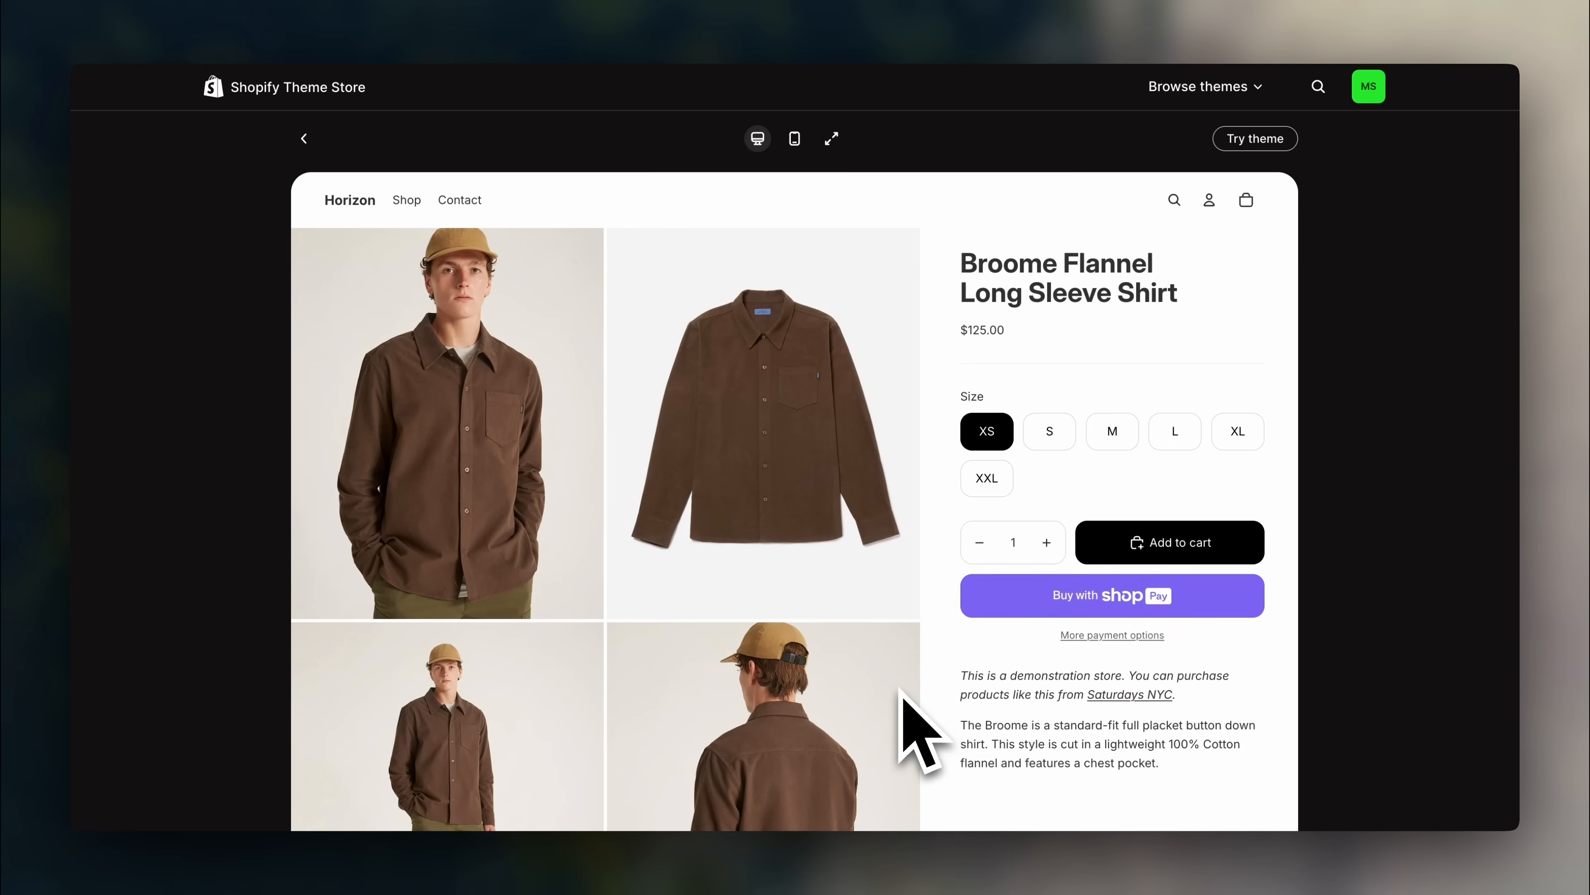
pyautogui.scroll(-15, 1189, 351)
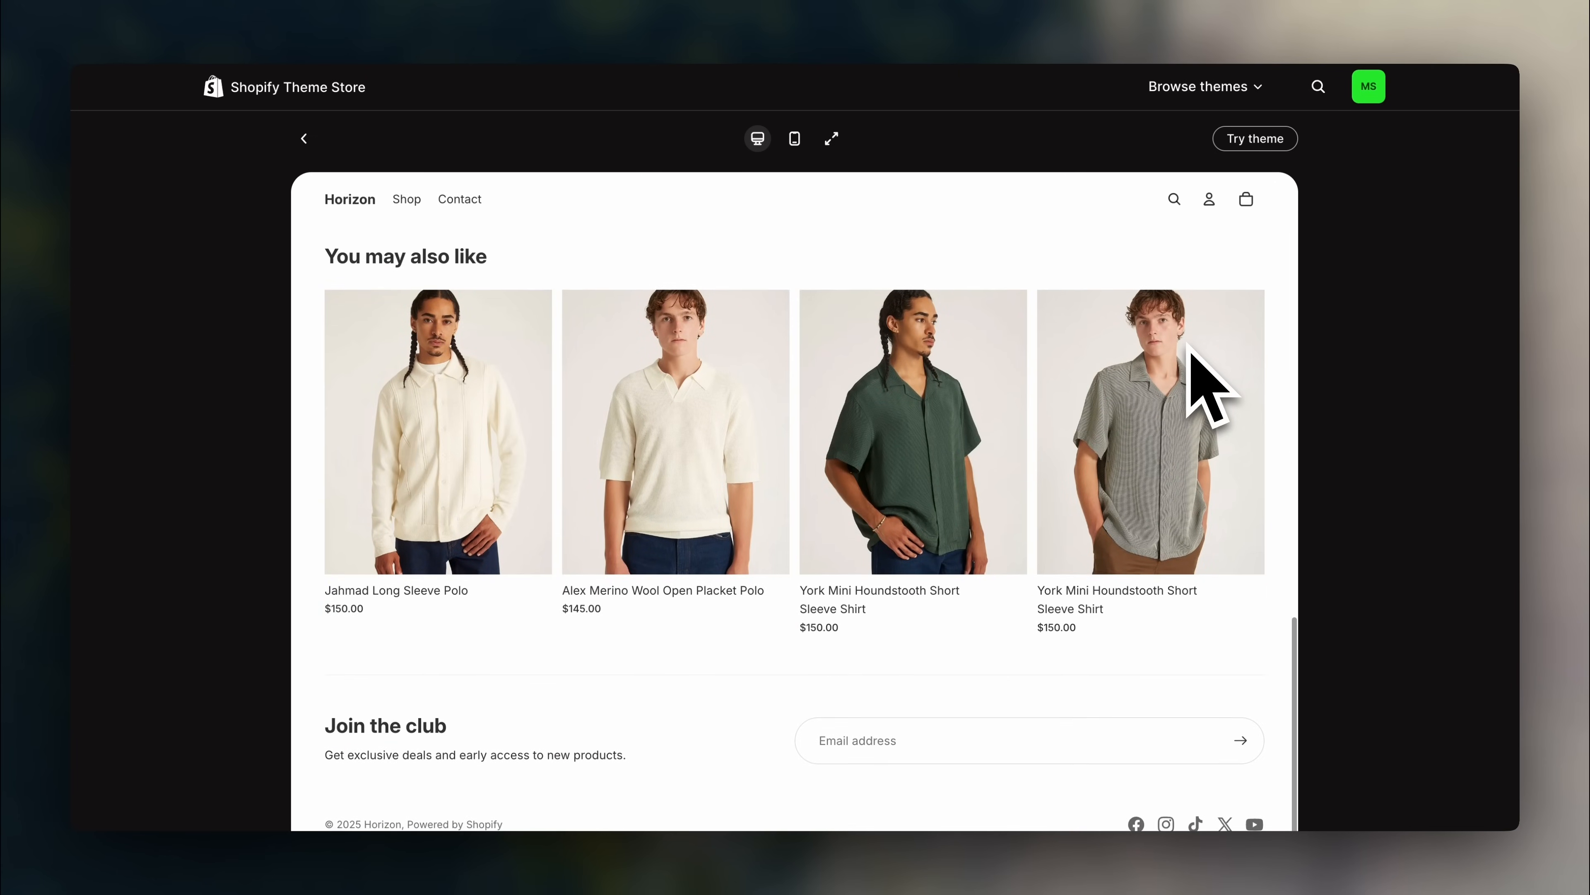
pyautogui.scroll(12, 1209, 383)
pyautogui.scroll(3, 1196, 376)
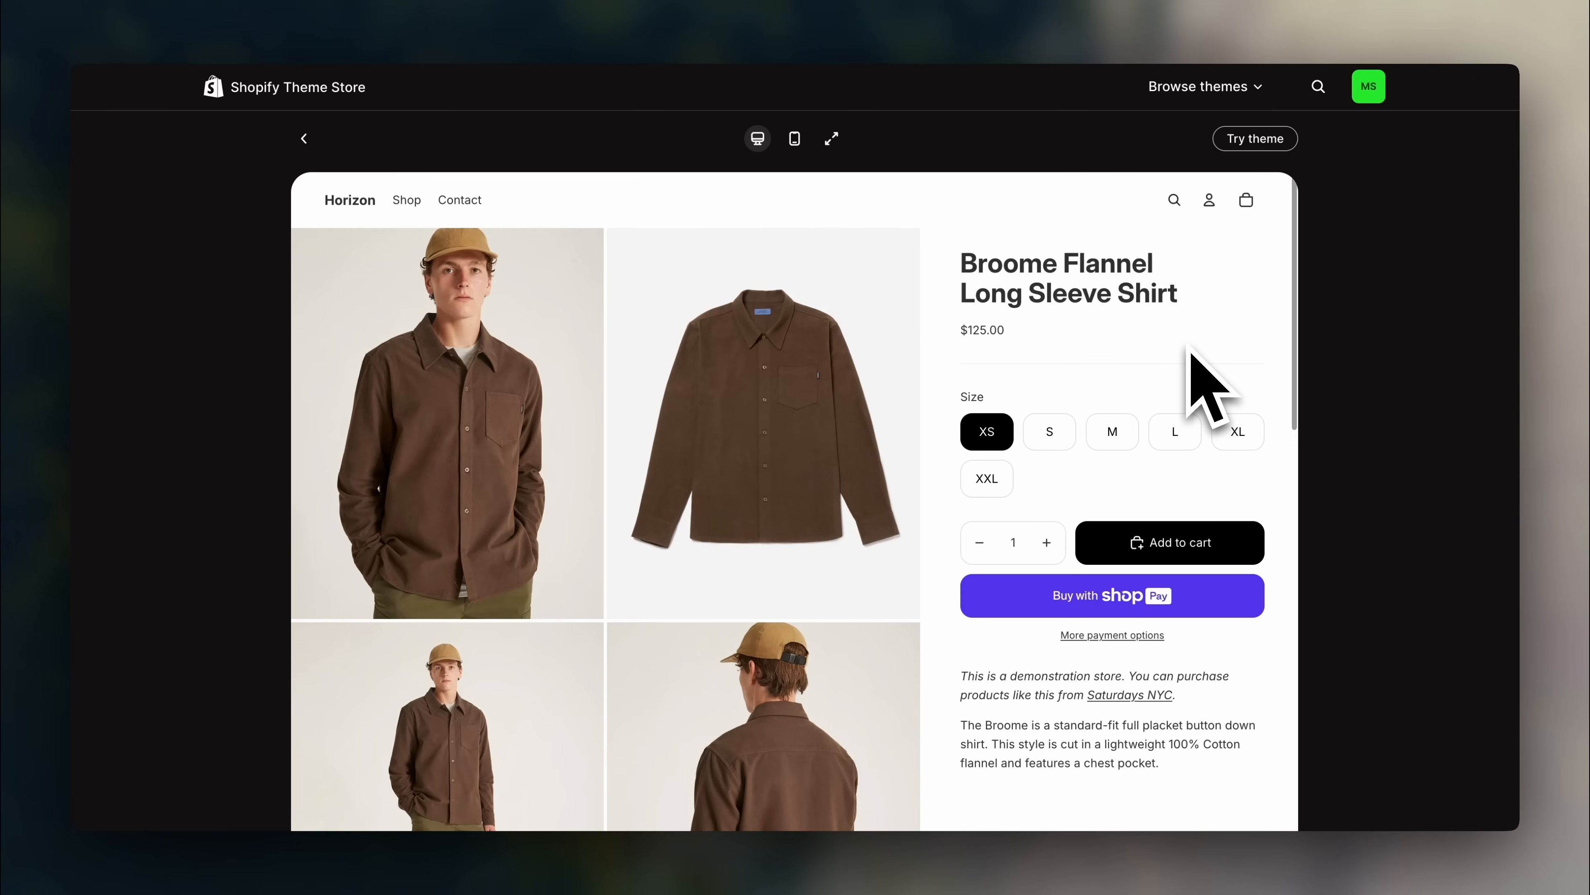
pyautogui.click(304, 138)
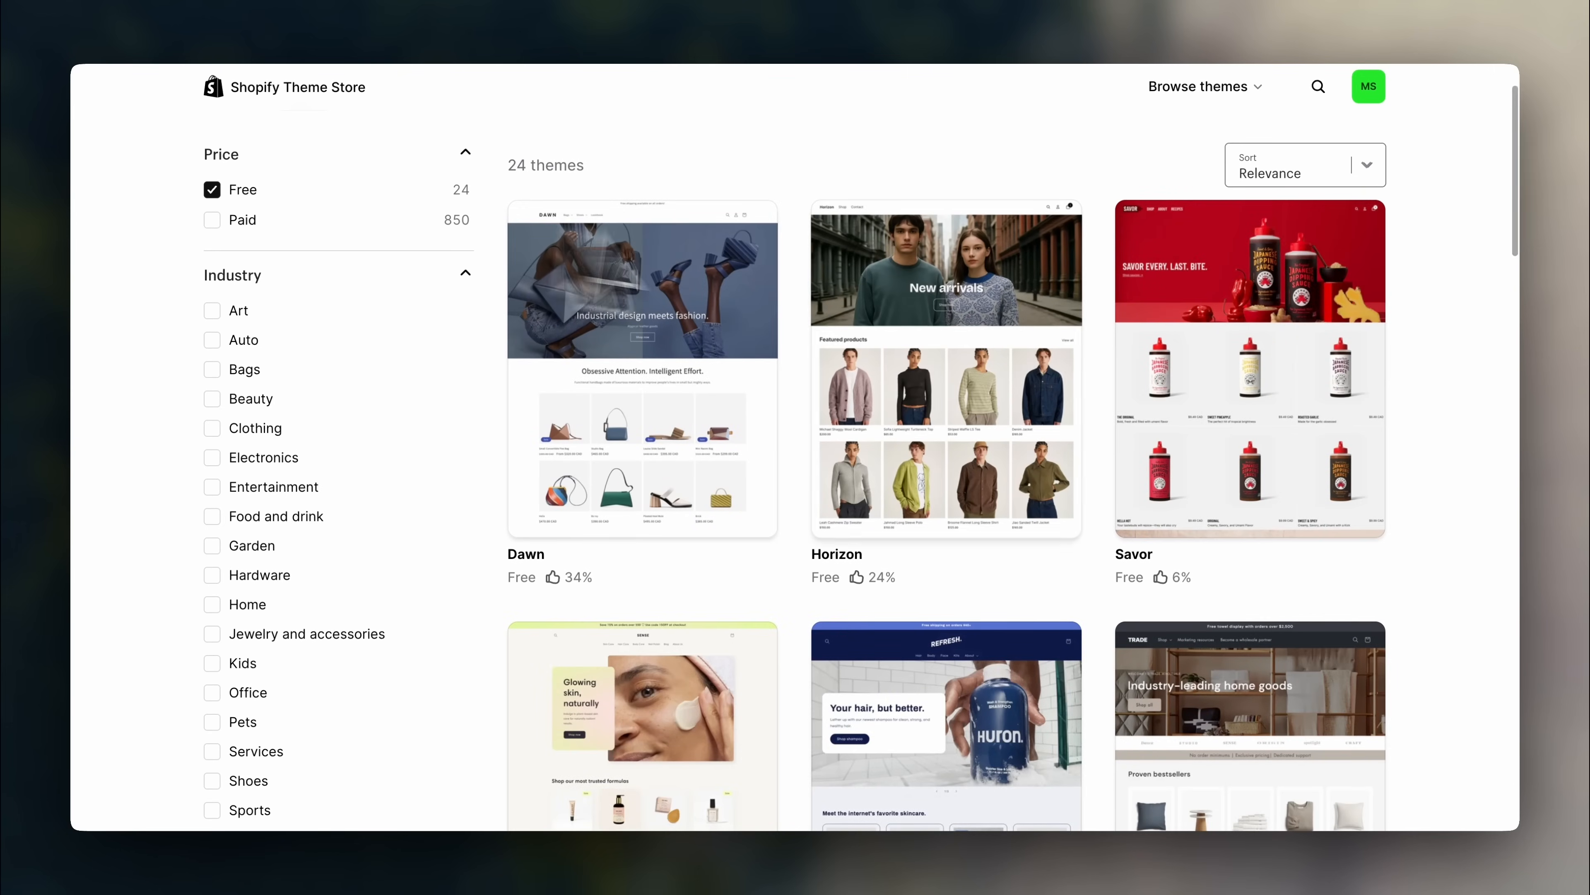
# - Preview the free Tinker theme's demo, then filter the free themes to Clothing
pyautogui.scroll(-15, 1409, 501)
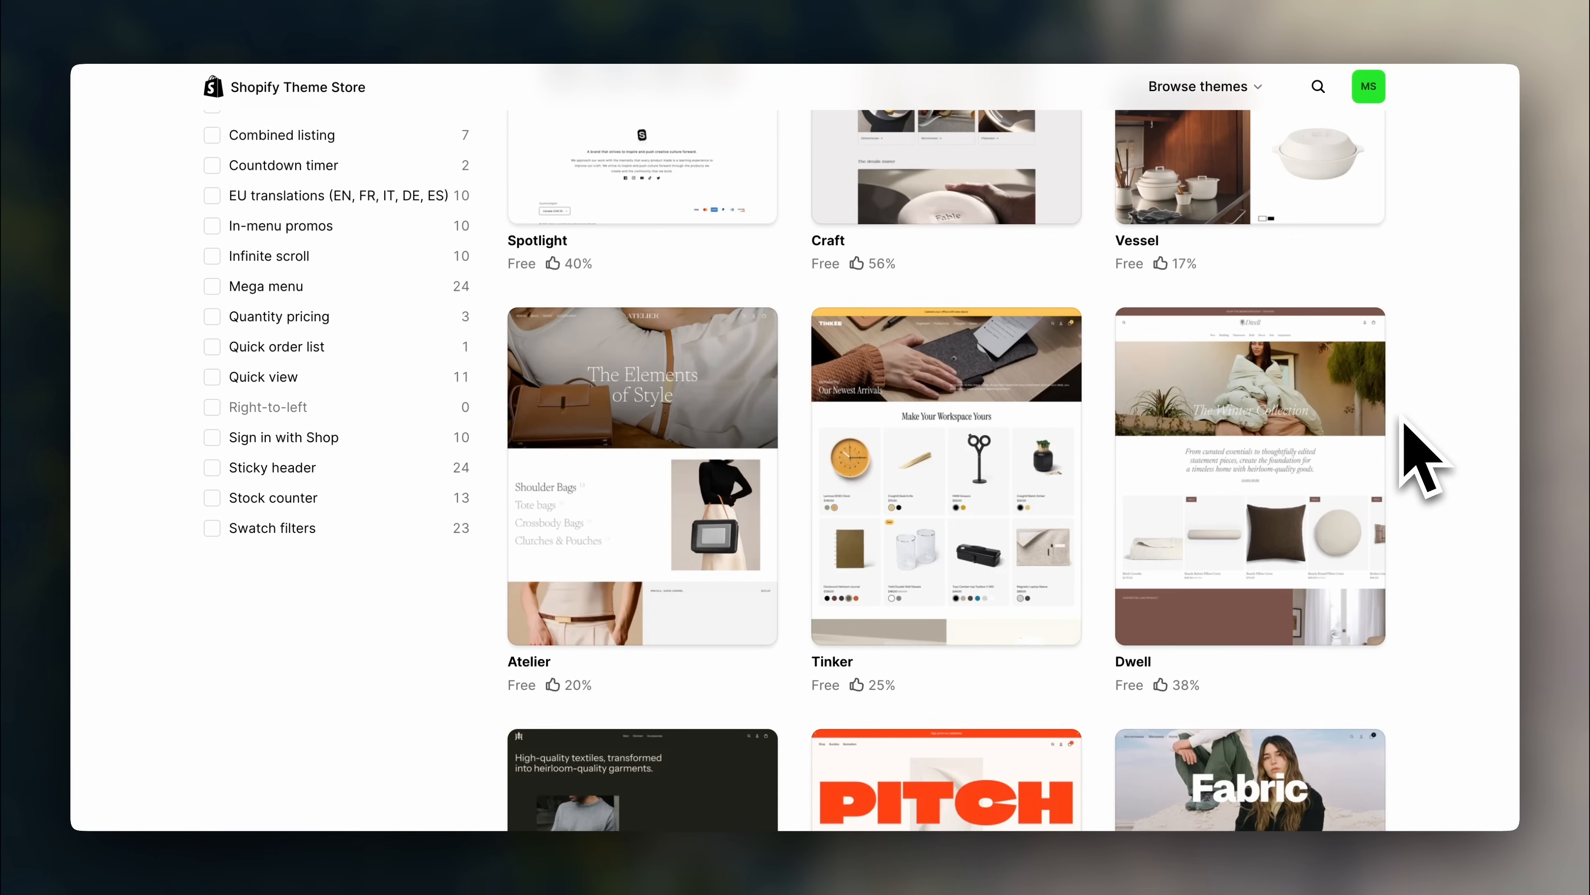
pyautogui.click(1054, 515)
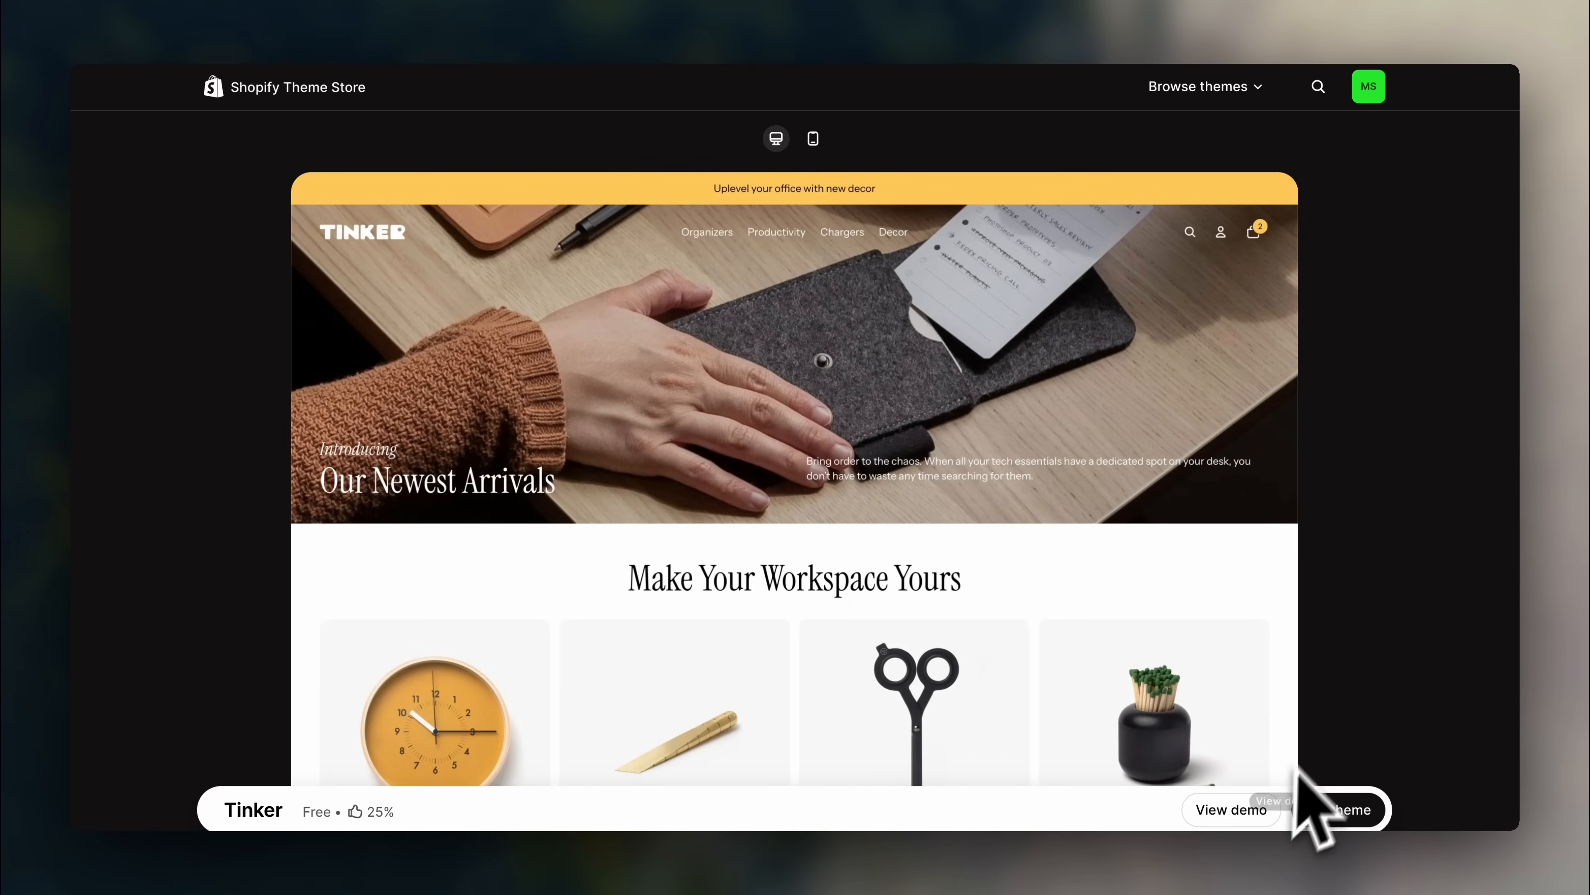
pyautogui.click(1265, 809)
pyautogui.scroll(-8, 1208, 532)
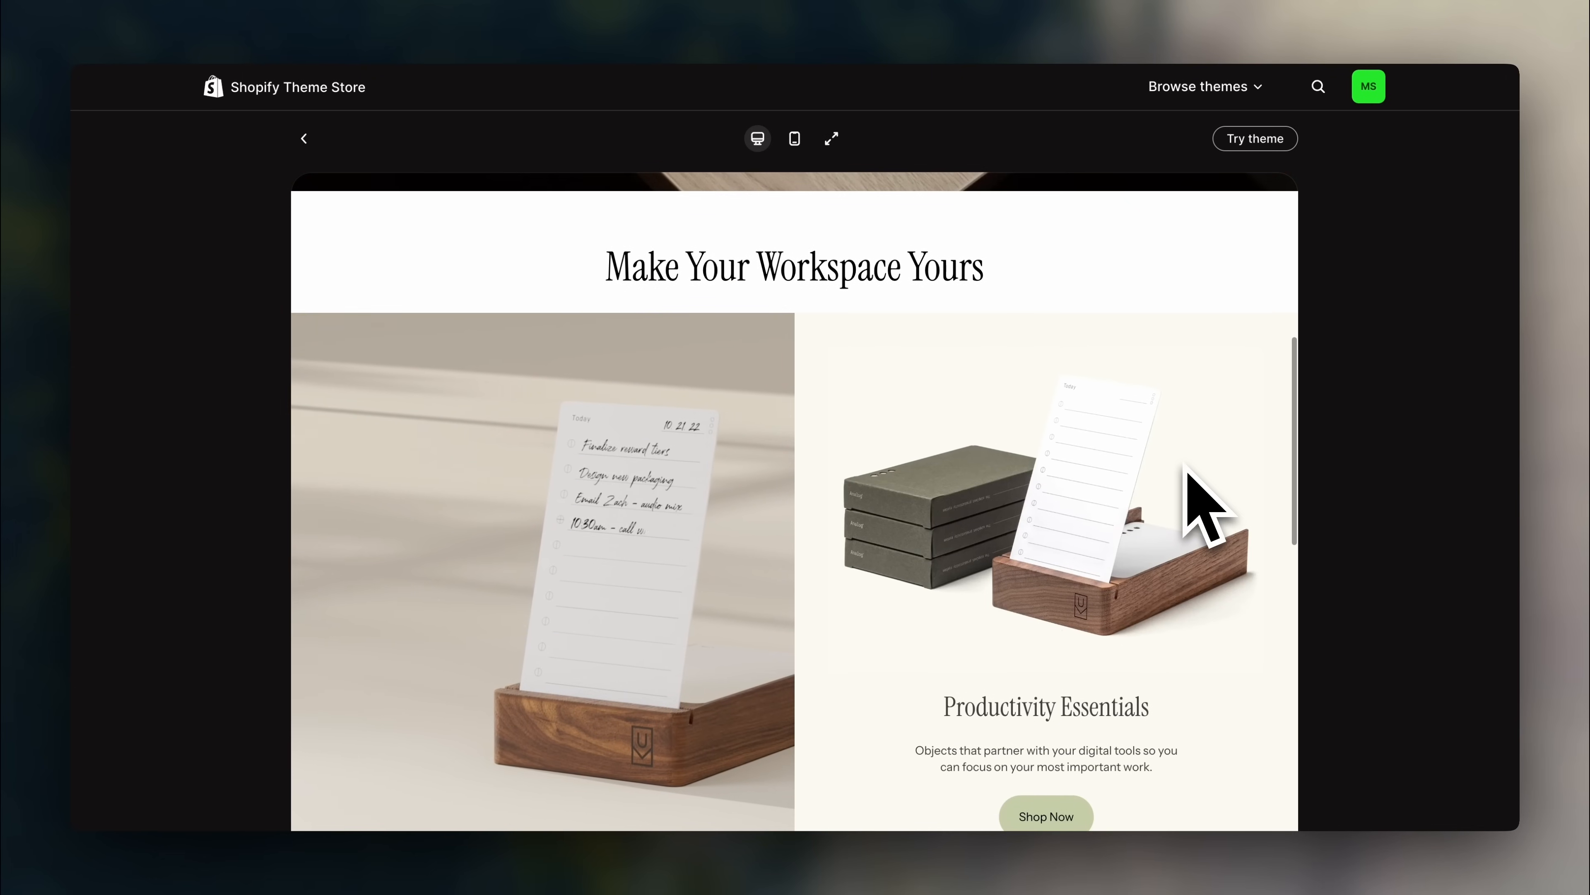
pyautogui.scroll(-10, 1196, 464)
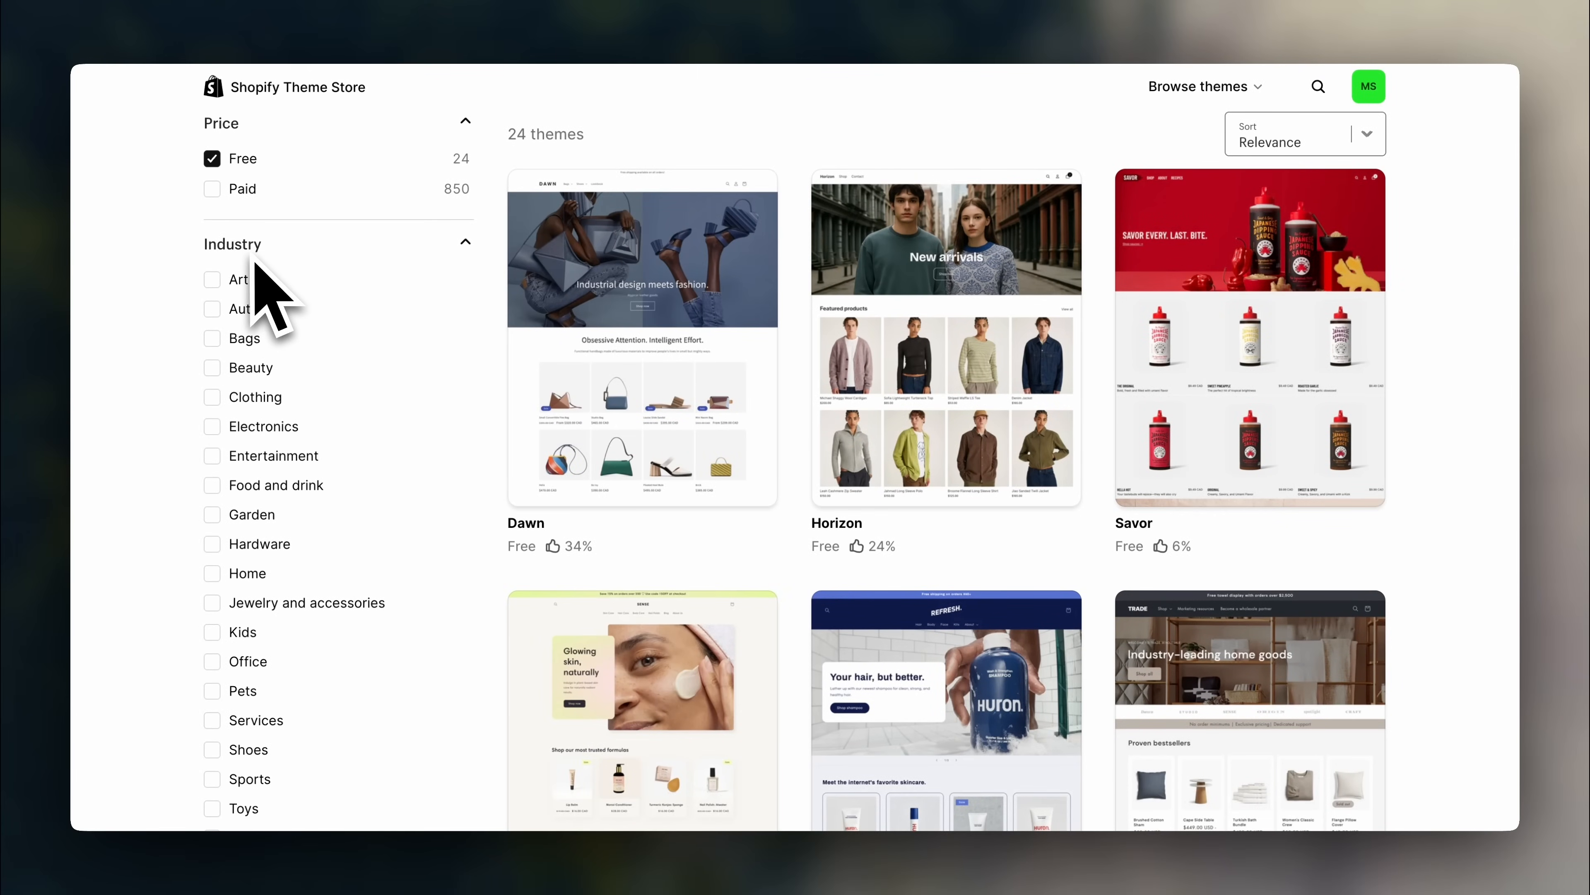
pyautogui.click(212, 397)
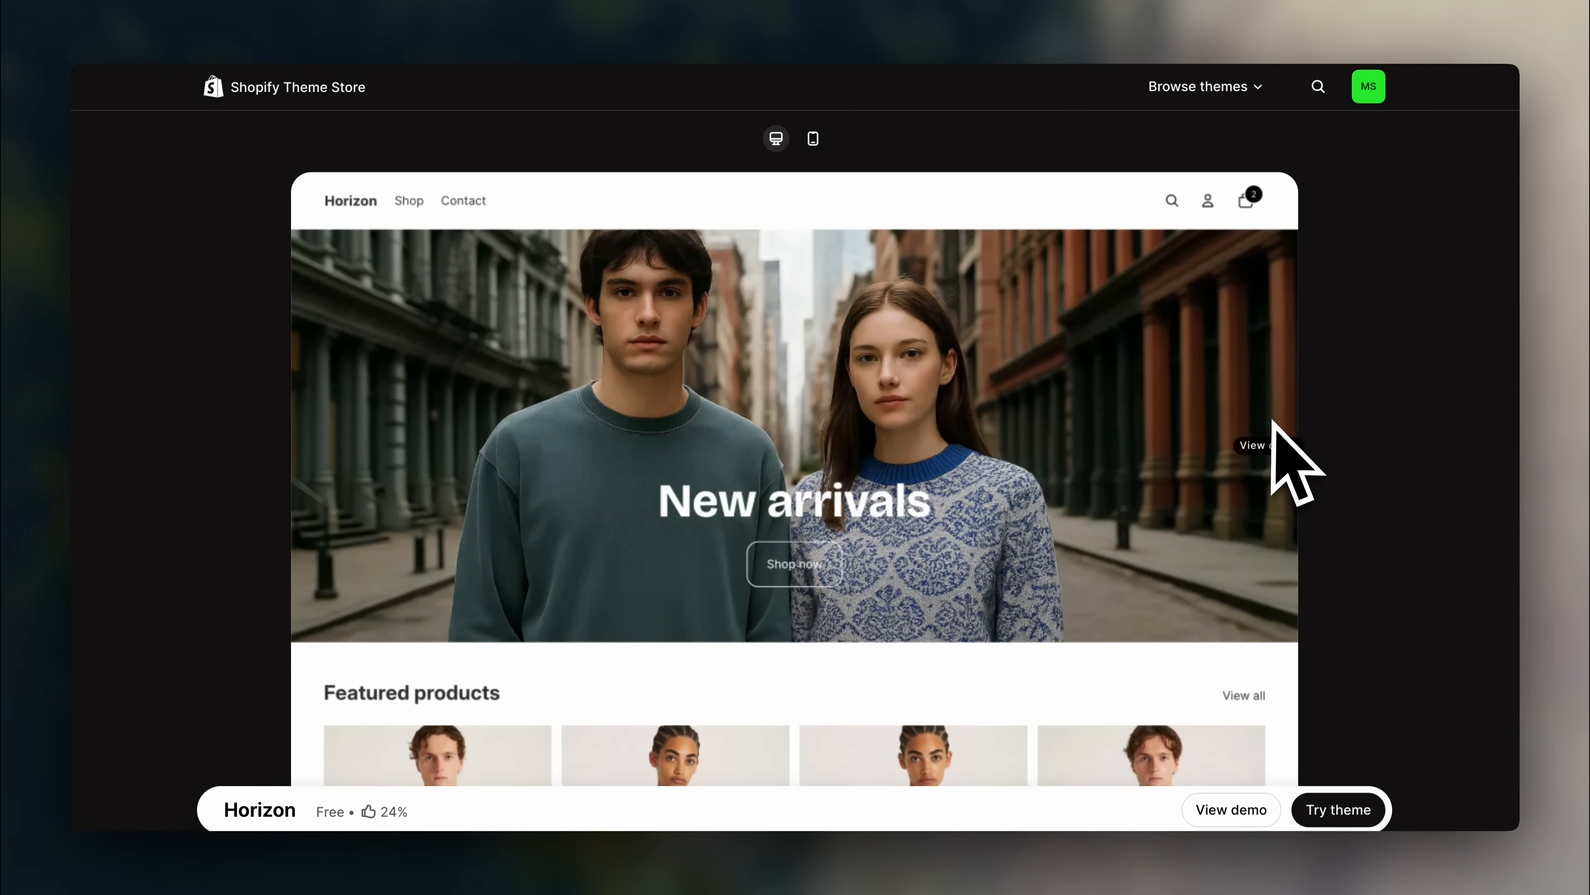
# - Add the Horizon theme to the online store's theme library
pyautogui.click(1346, 826)
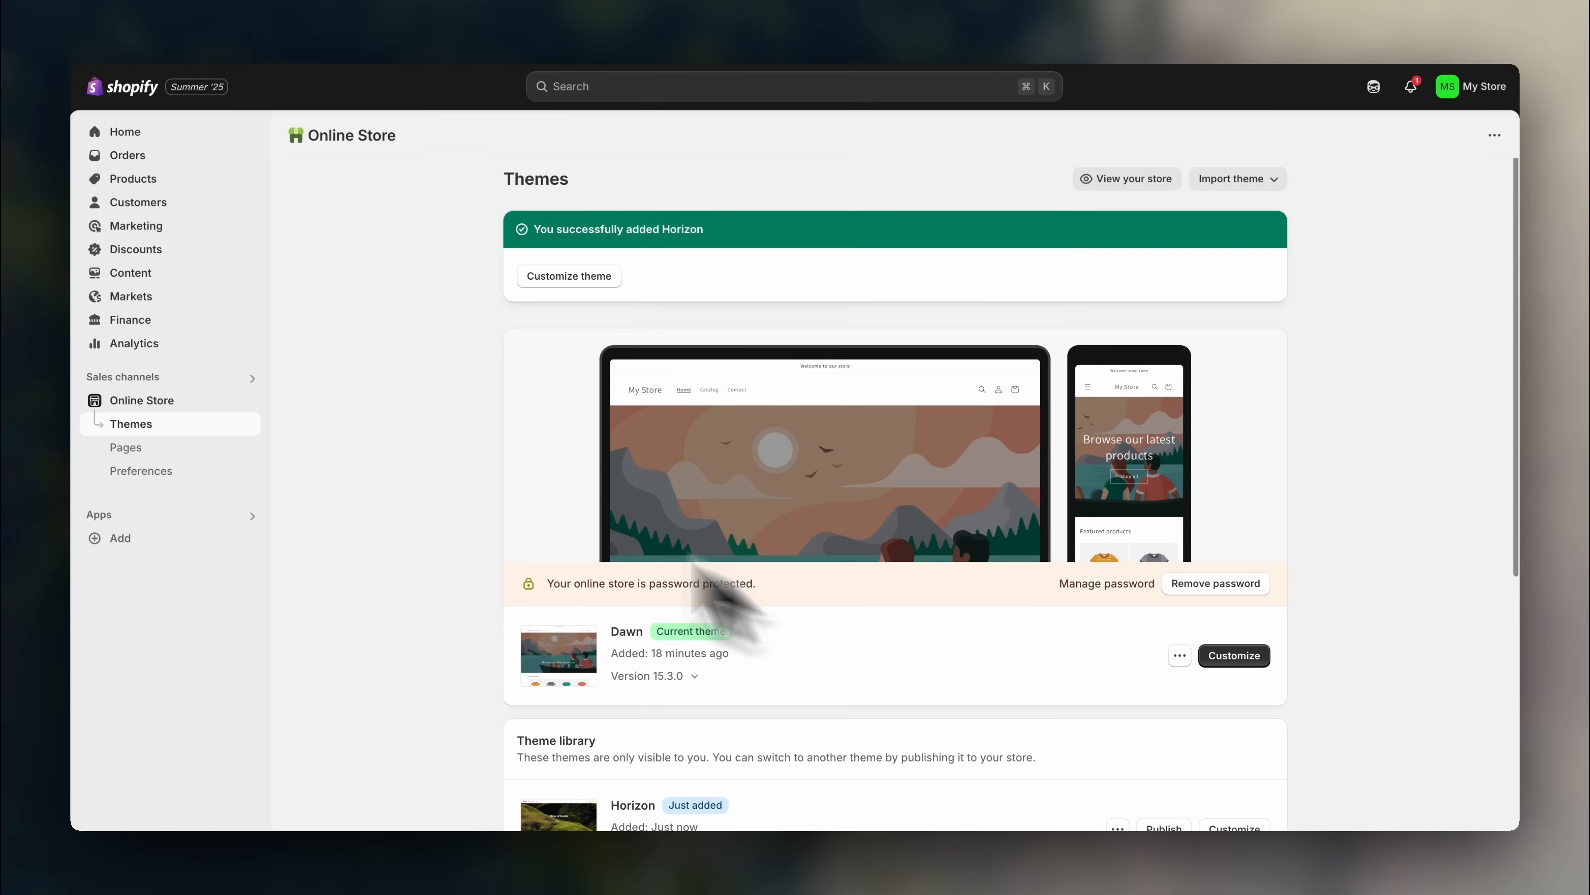
pyautogui.scroll(-3, 466, 489)
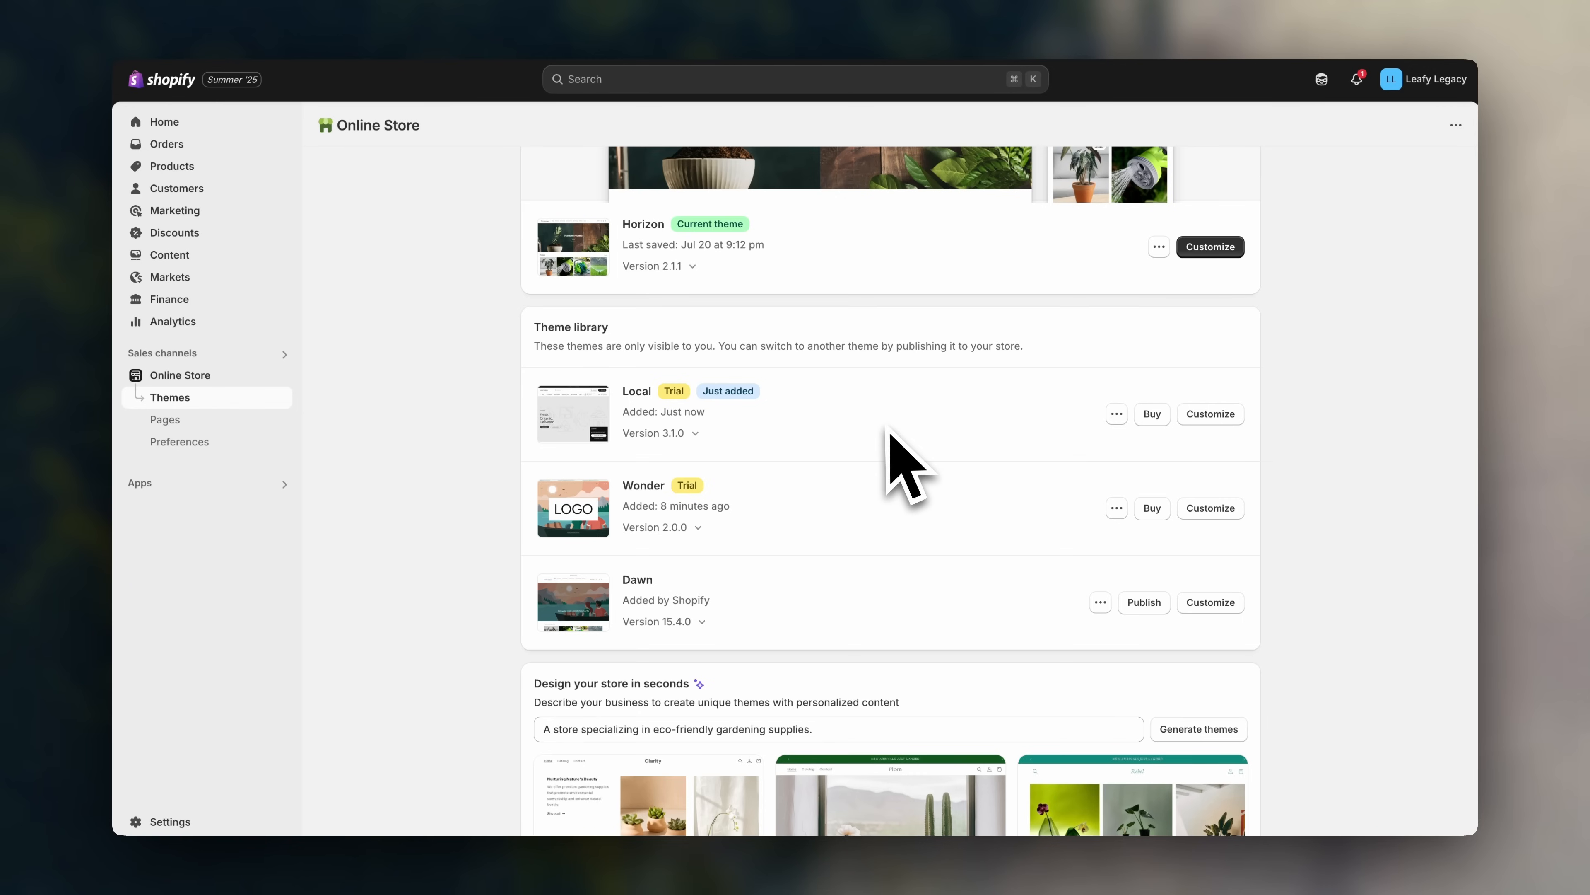
pyautogui.click(1117, 413)
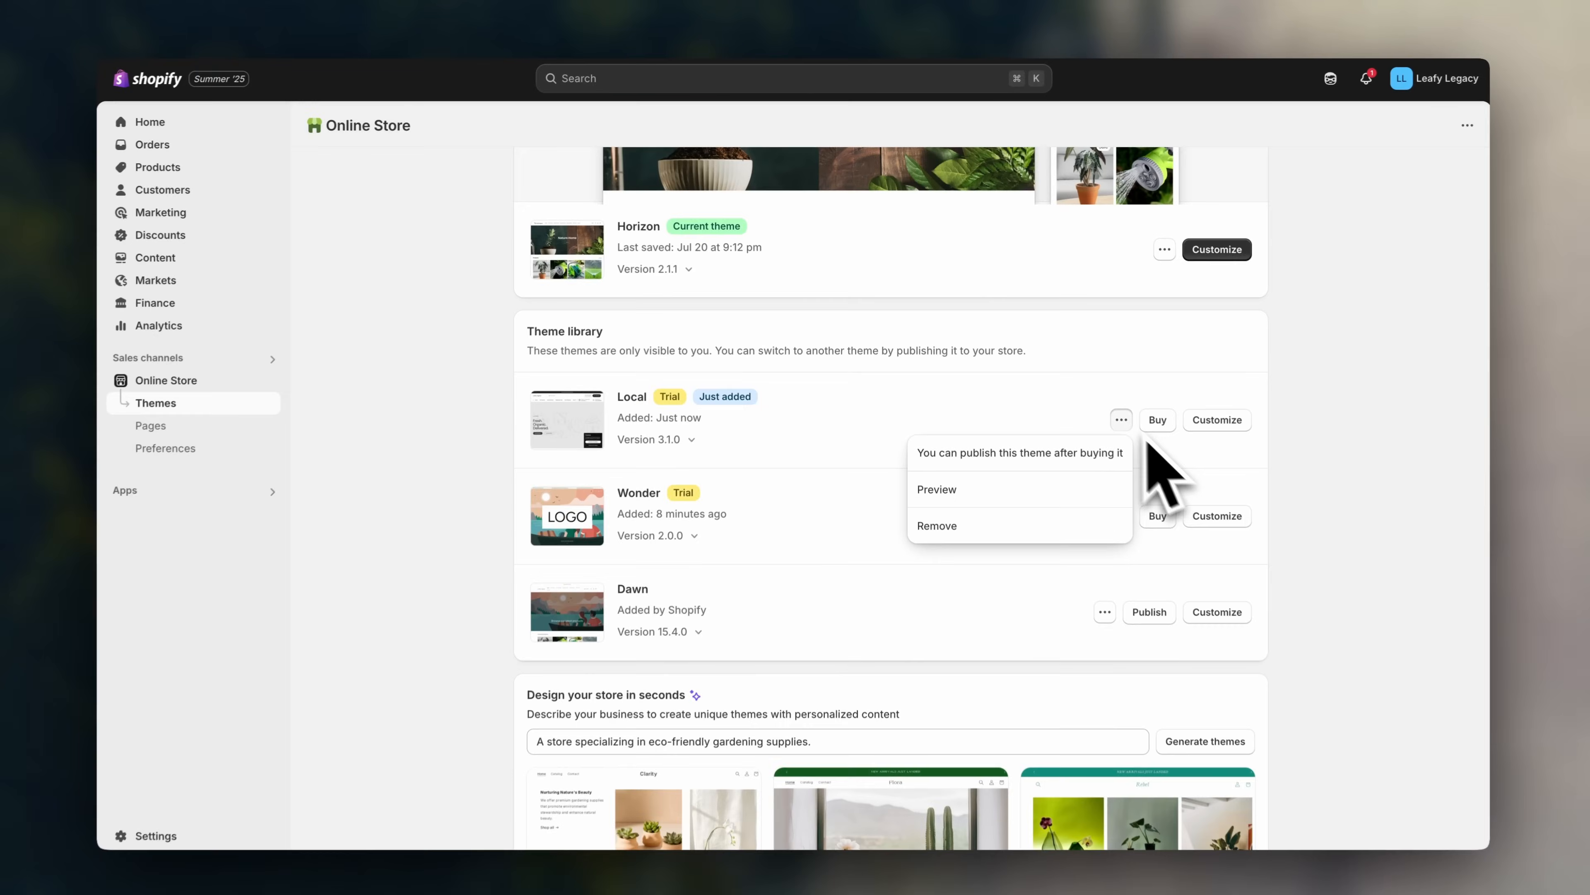
pyautogui.click(1139, 442)
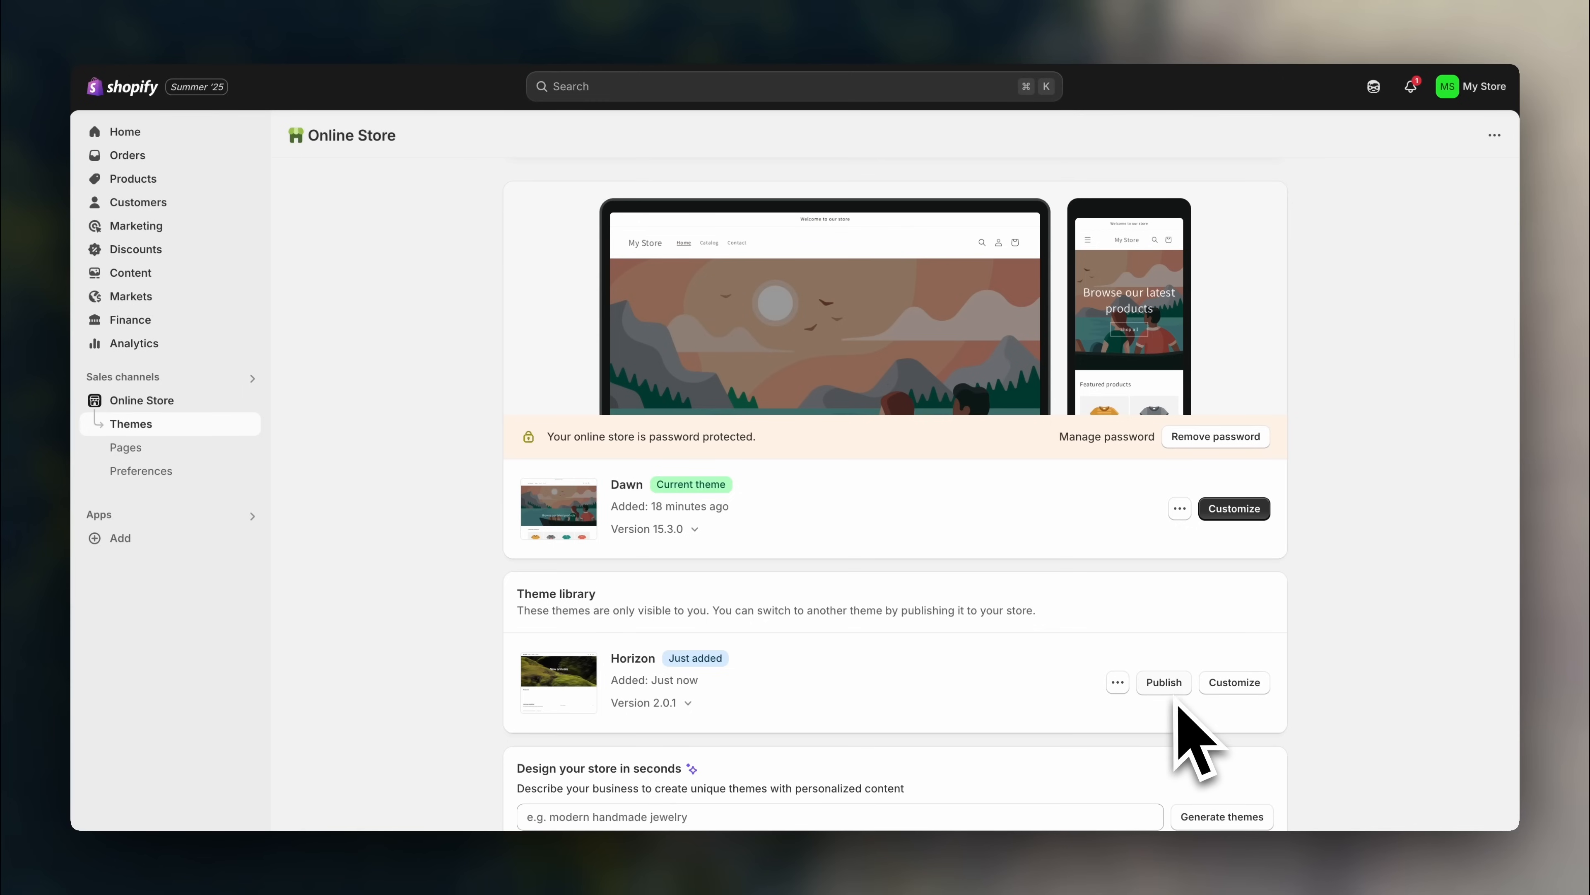
# - Publish Horizon as the current theme and open its editor in a new tab
pyautogui.click(1166, 684)
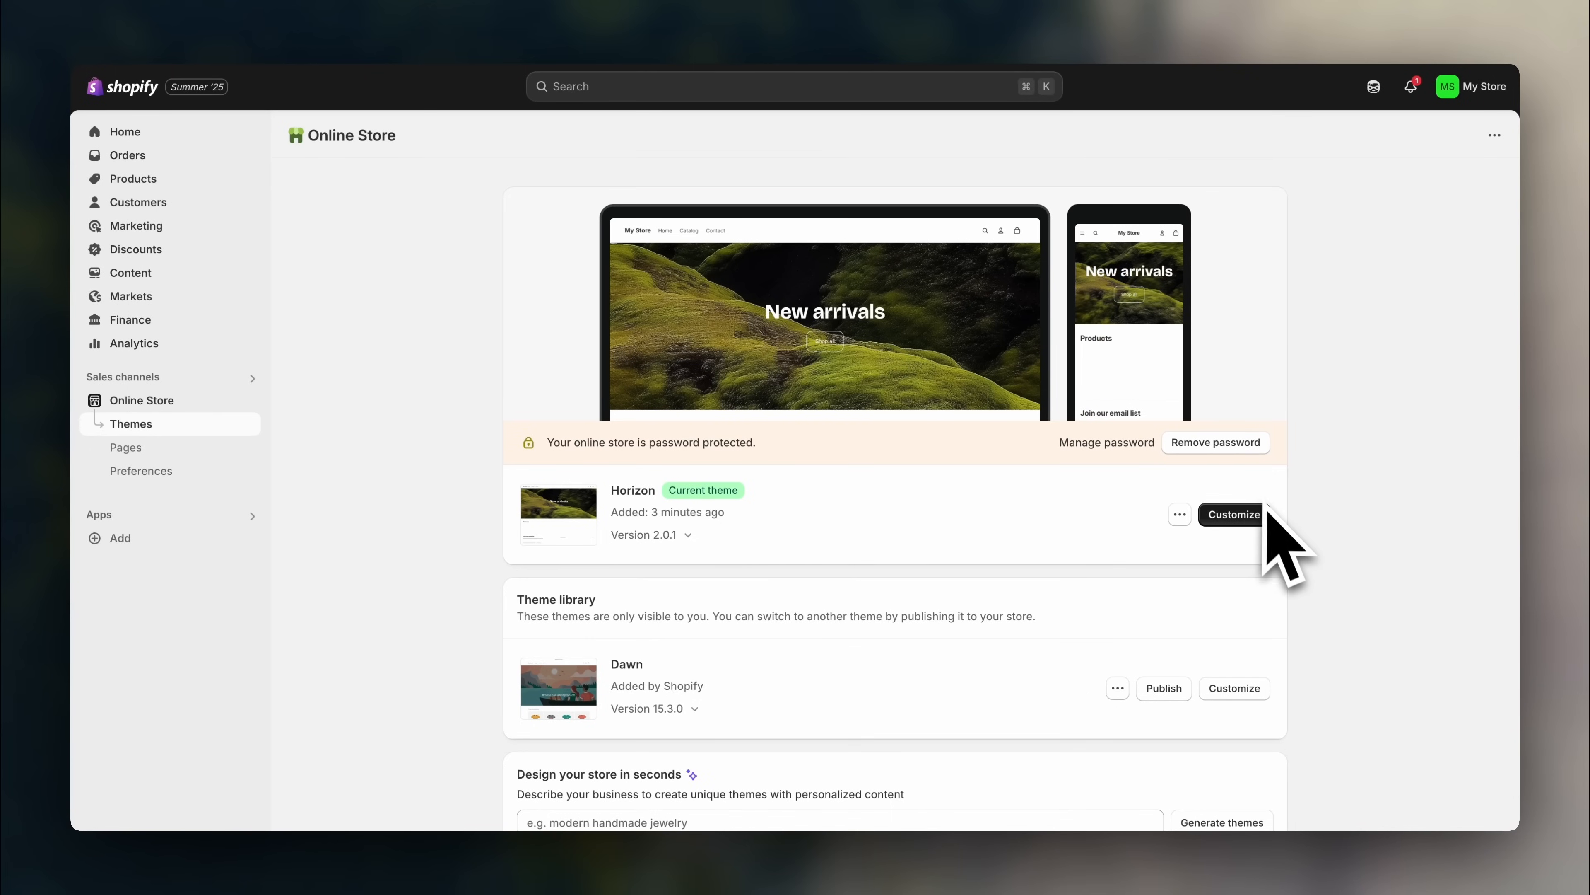
pyautogui.rightClick(1254, 528)
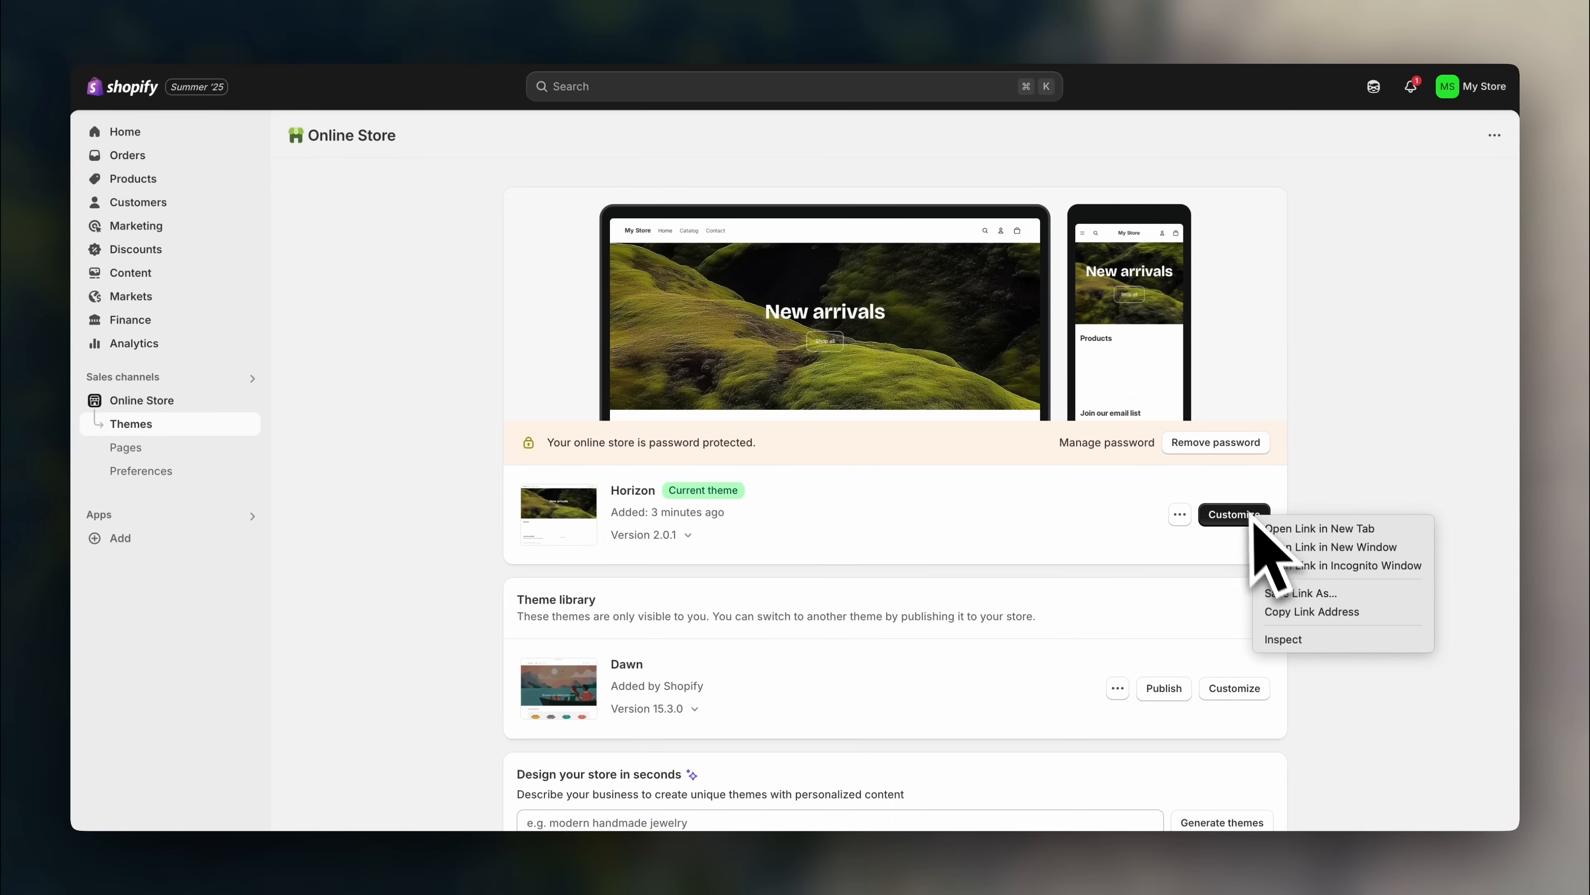
pyautogui.click(1374, 529)
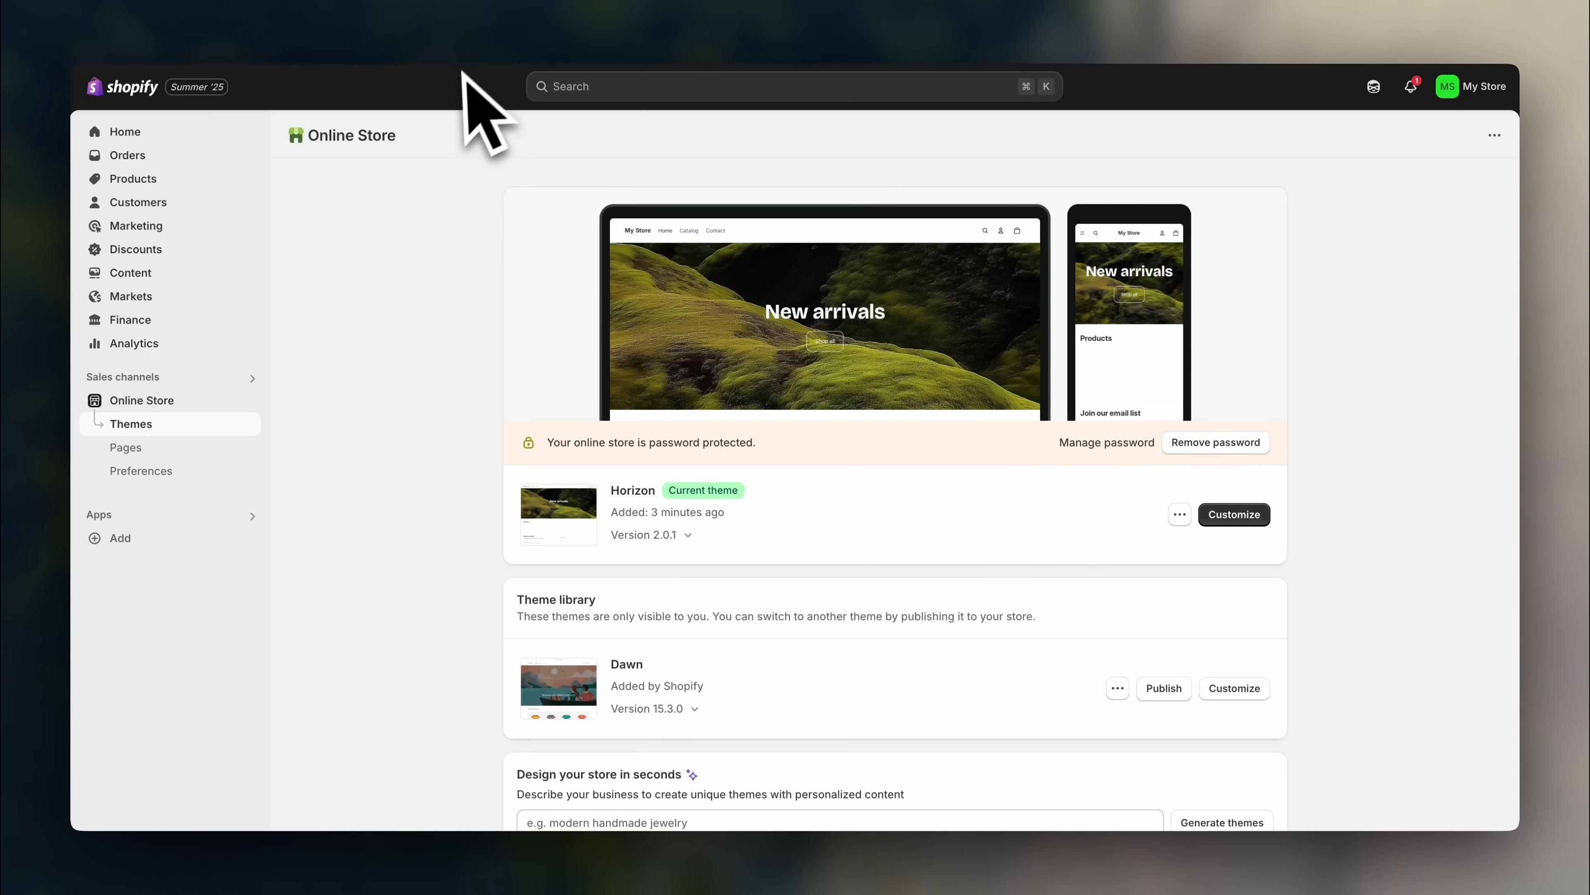
# - Switch to the theme editor tab and select the New arrivals heading in the home page preview
pyautogui.click(571, 7)
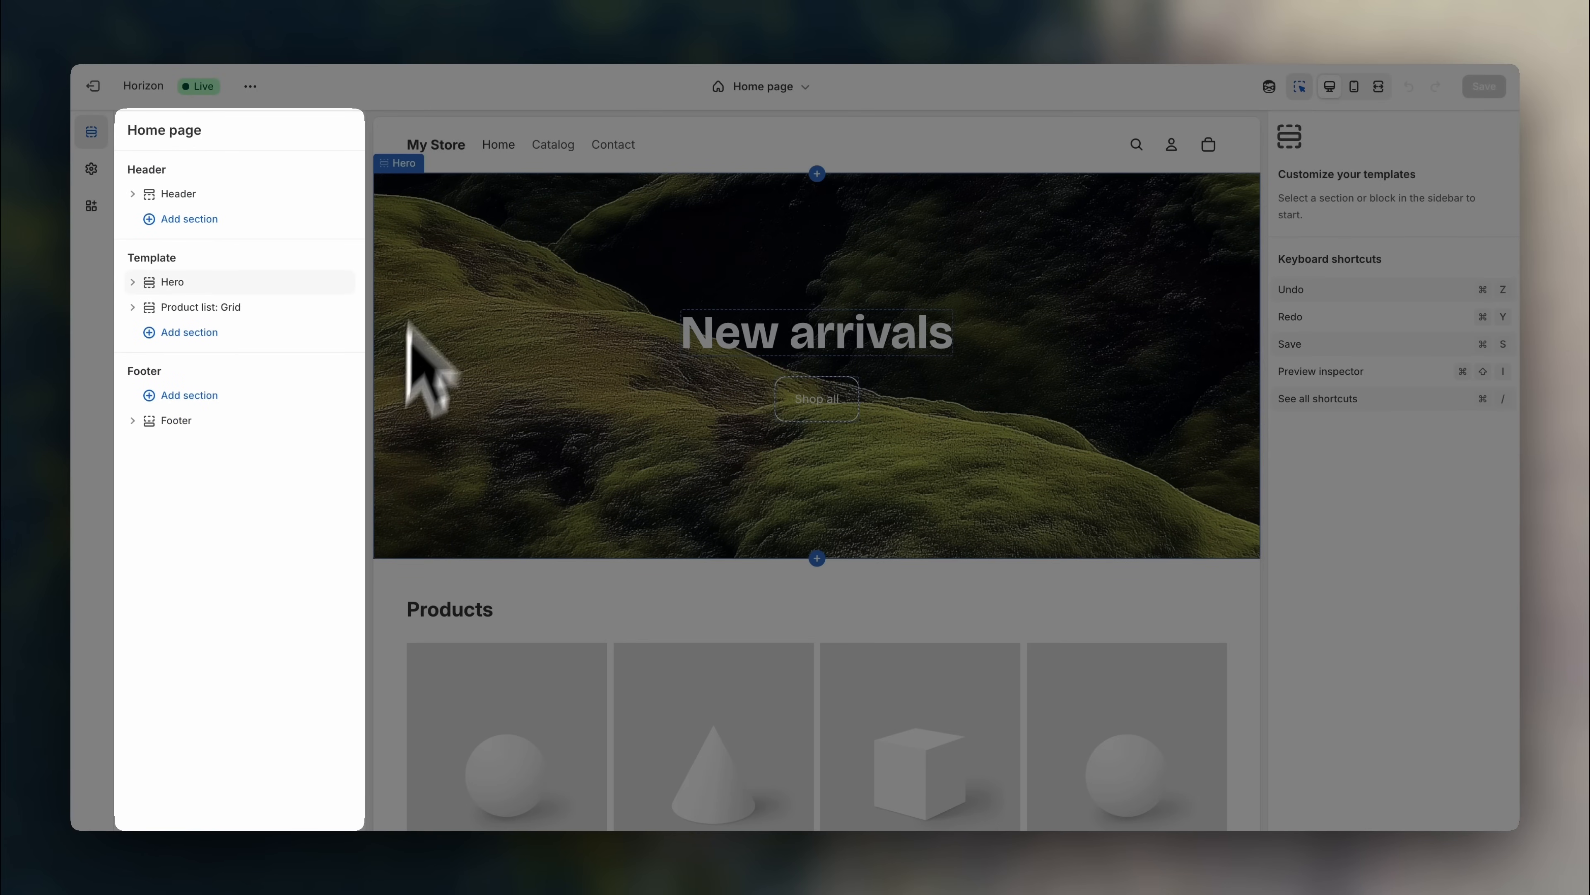
pyautogui.moveTo(289, 188)
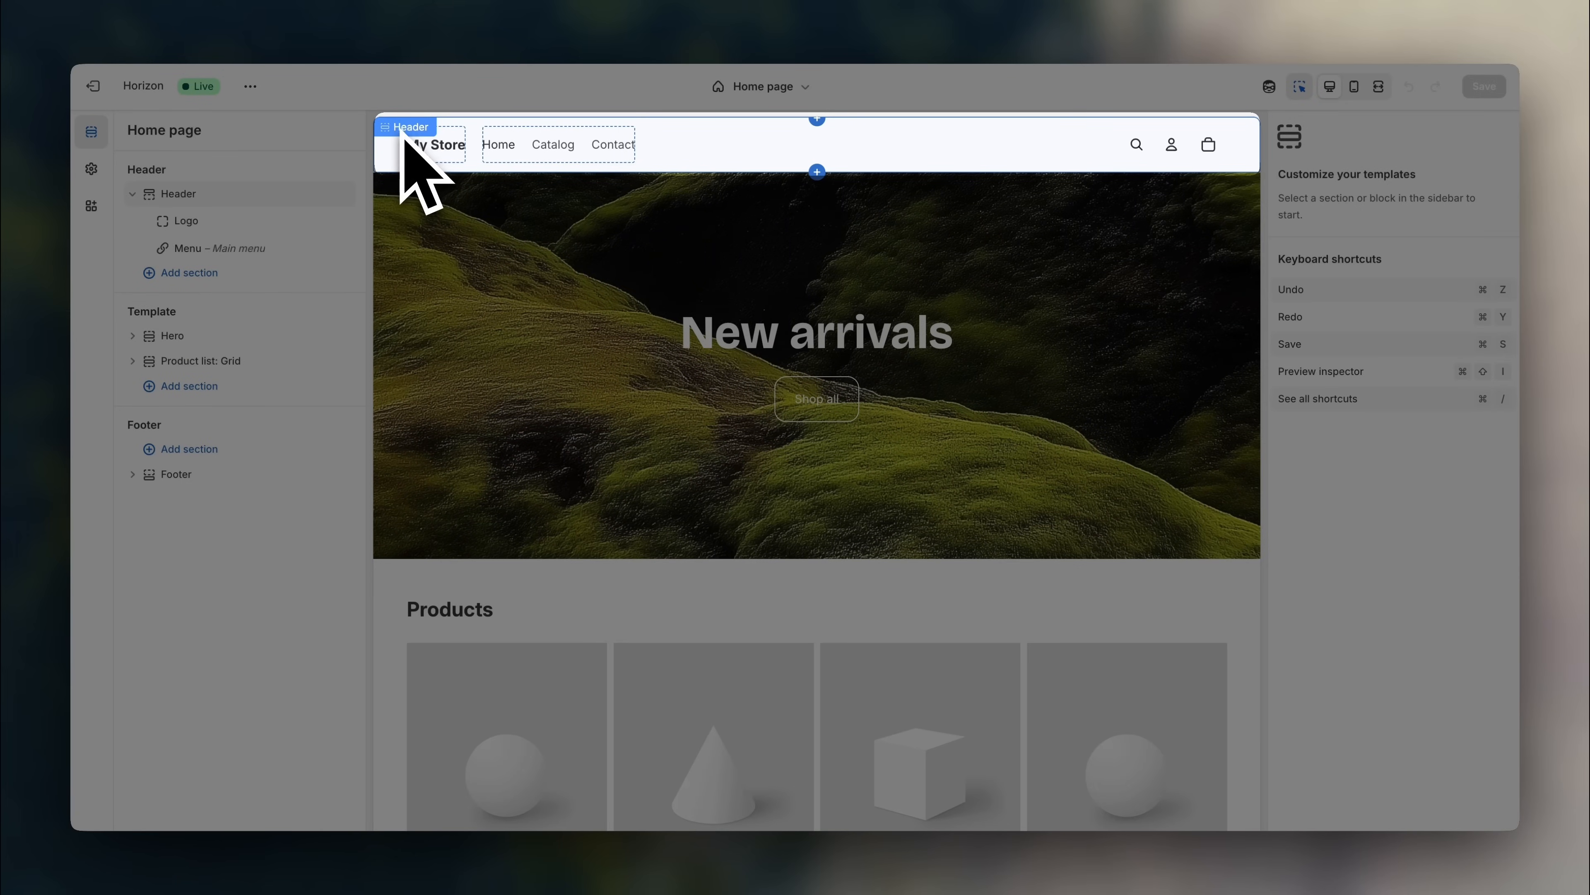
pyautogui.scroll(-10, 403, 263)
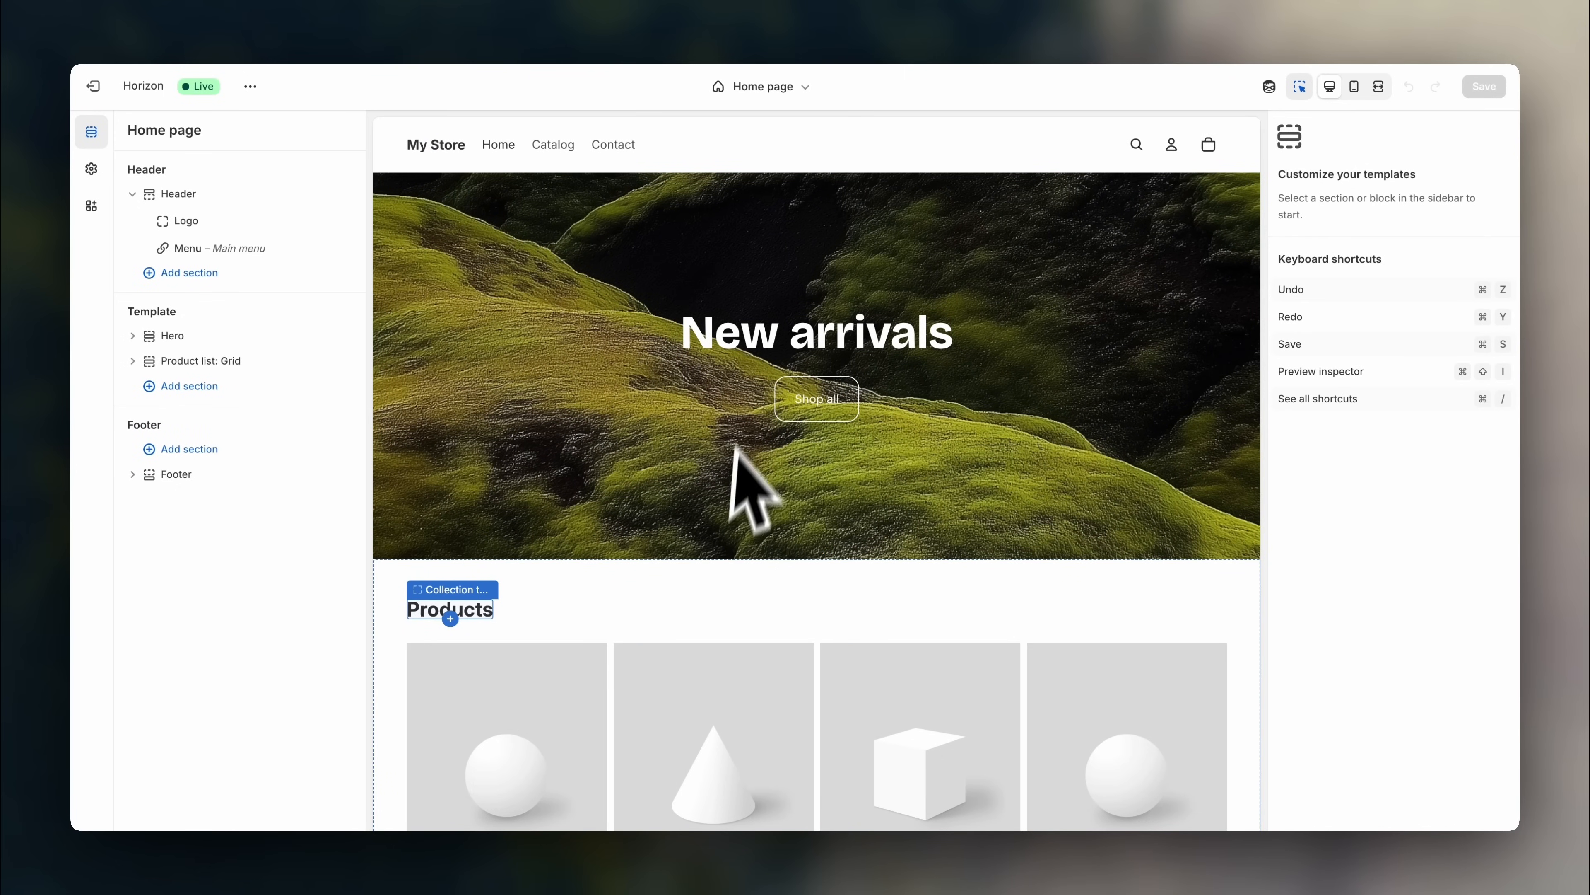
pyautogui.click(761, 351)
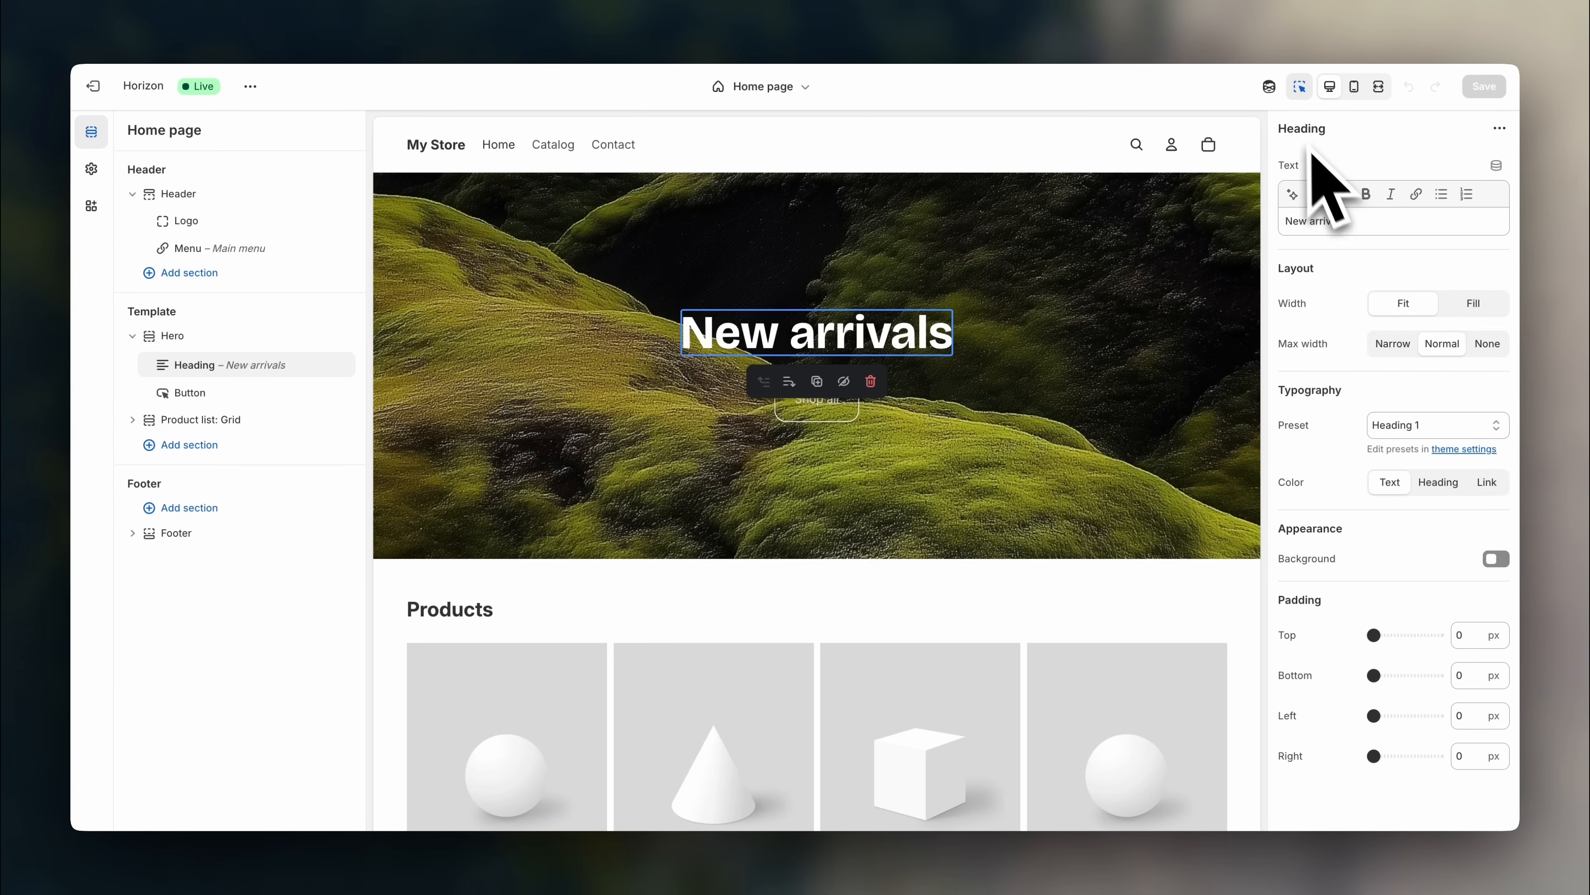
pyautogui.click(1301, 88)
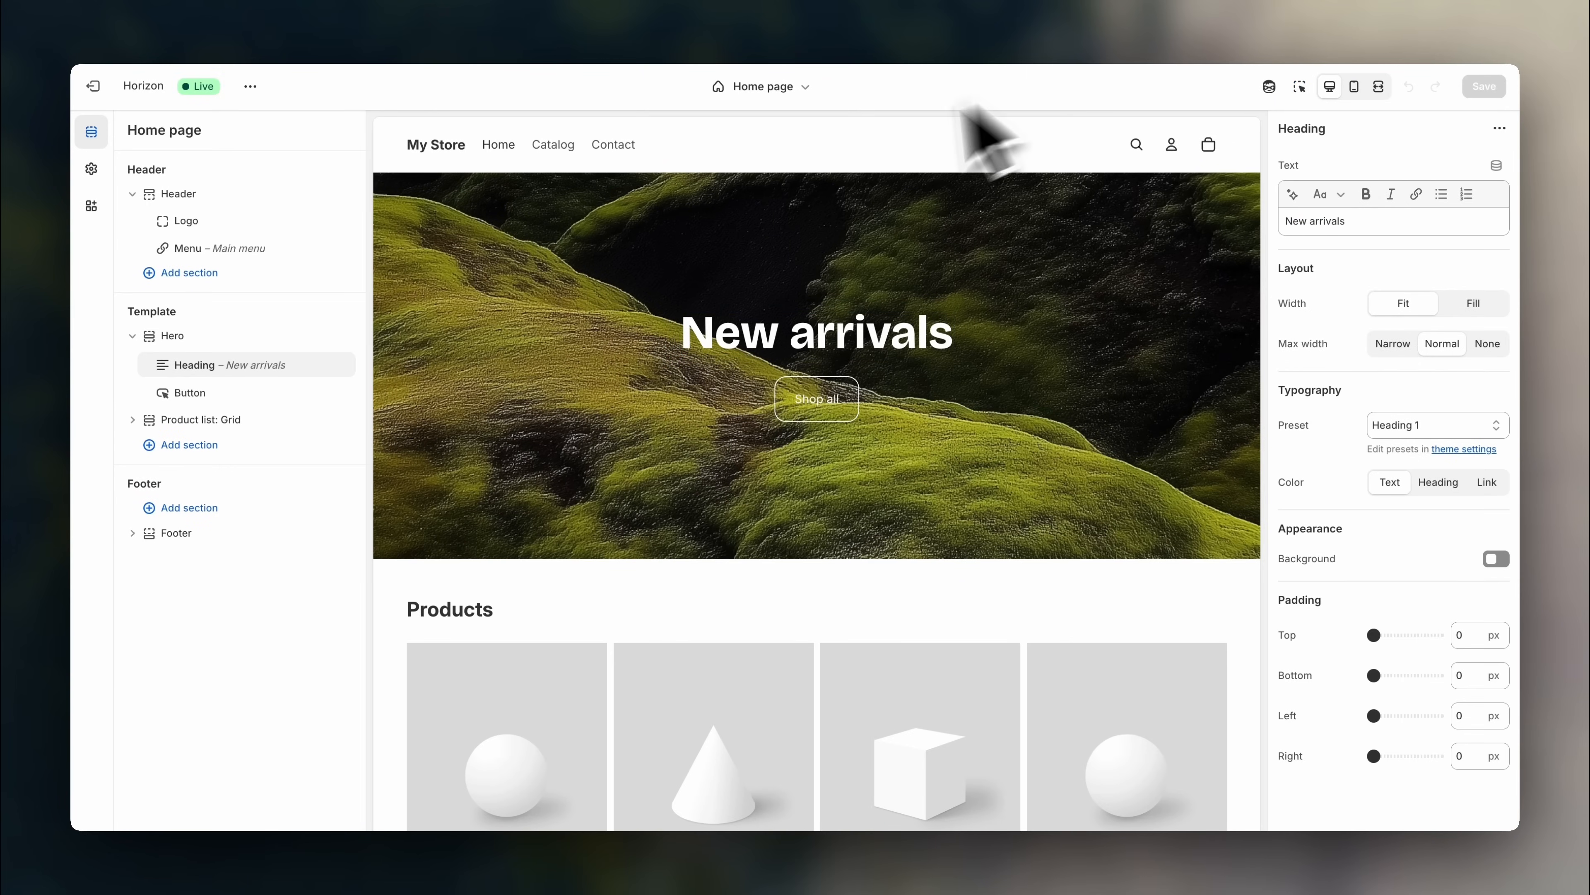
# - Review settings for the hero button, Hero section, New arrivals heading, Shop all button and product grid
pyautogui.moveTo(253, 371)
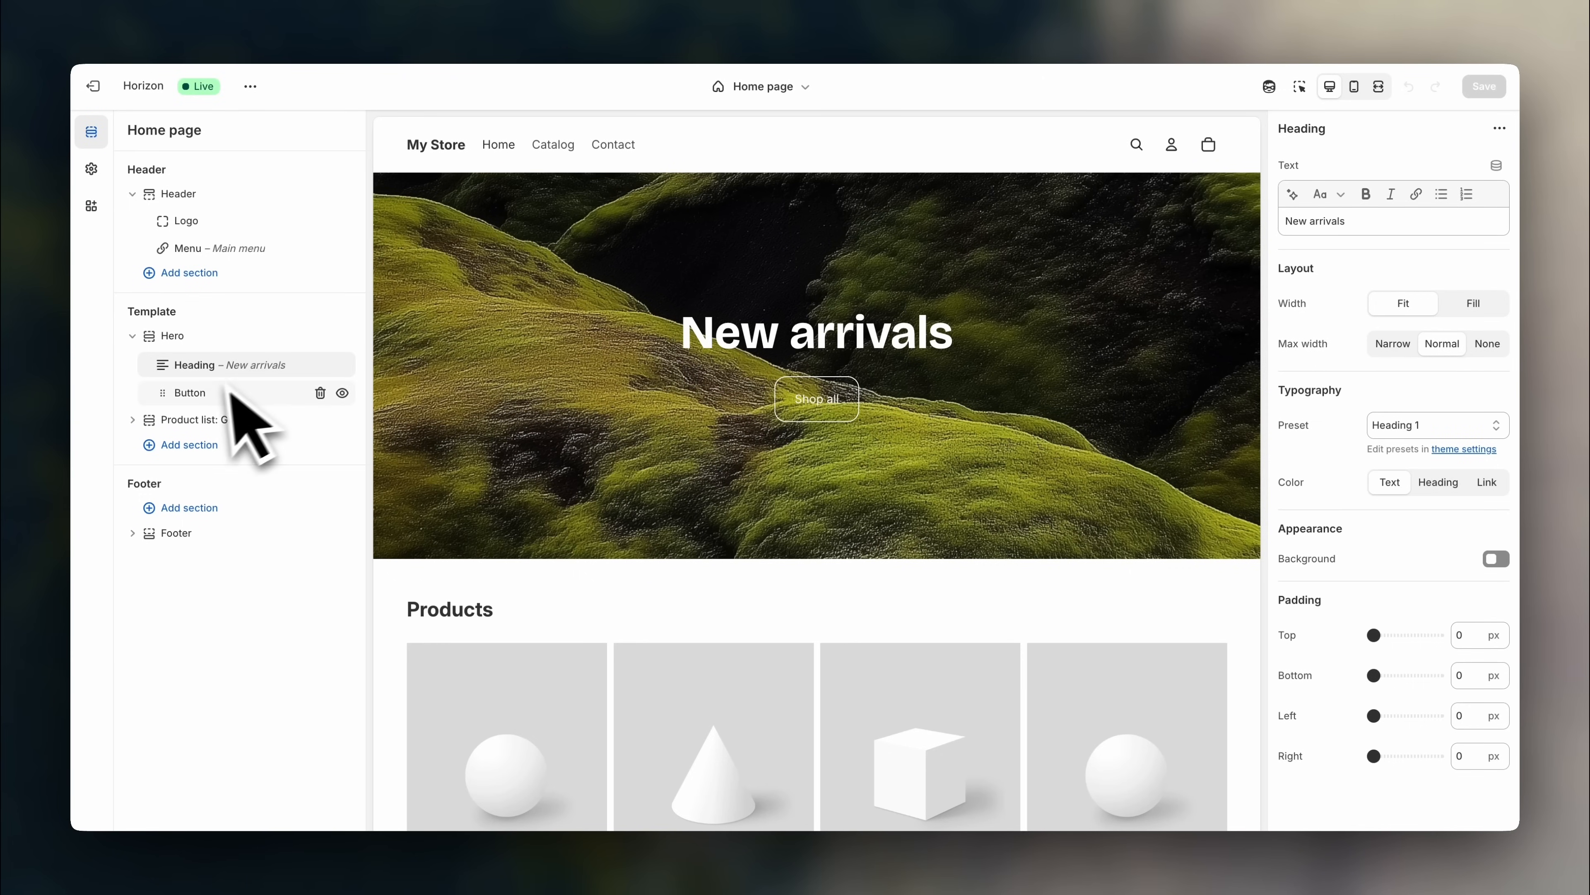
pyautogui.click(211, 401)
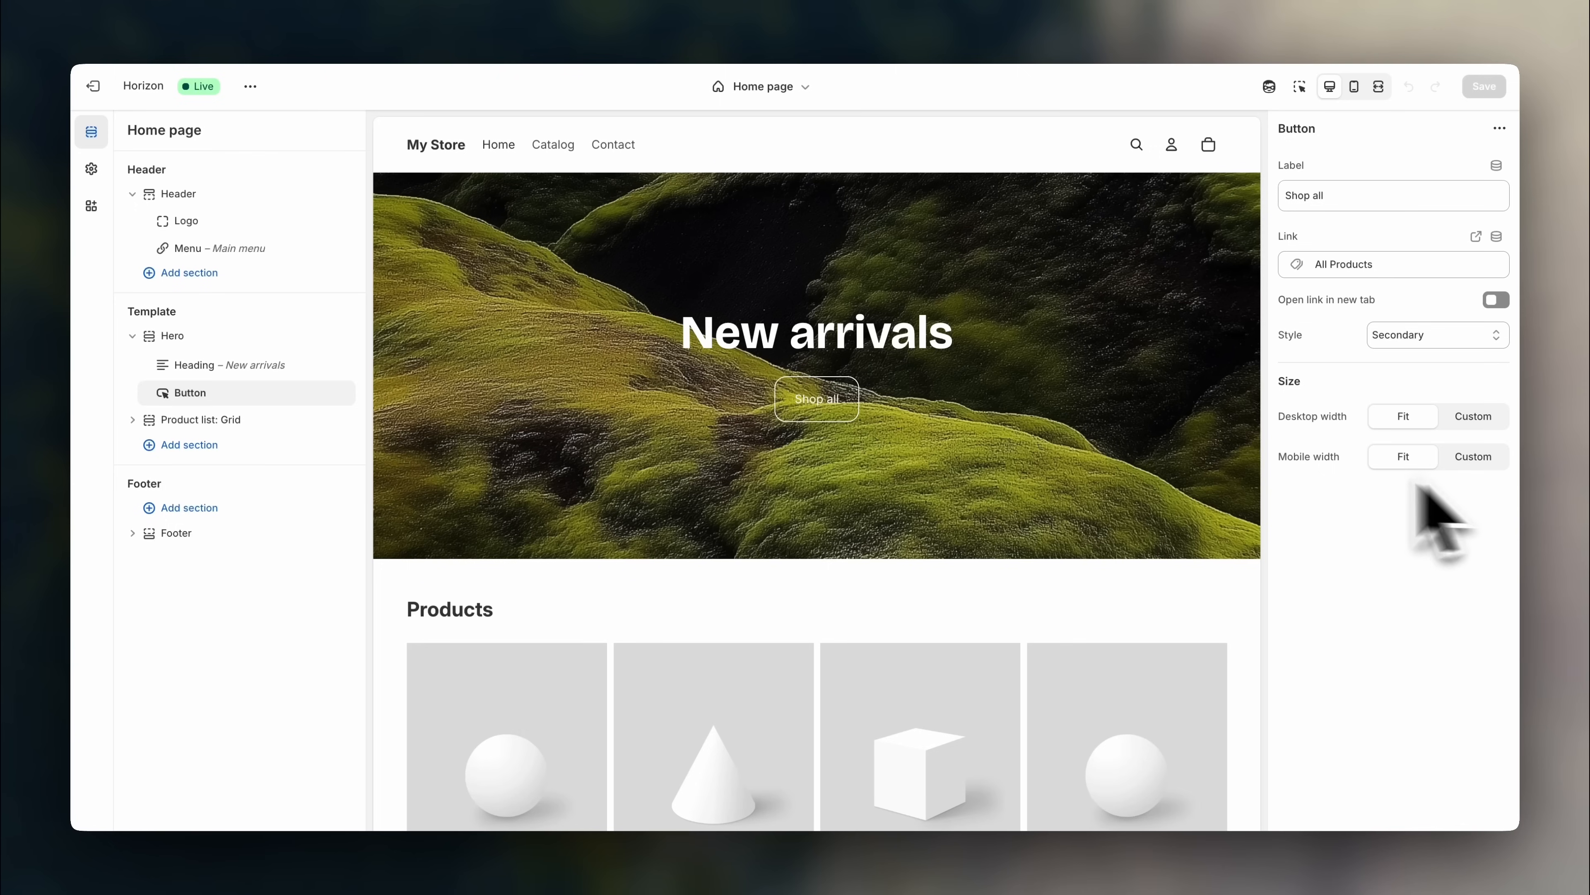
pyautogui.click(188, 339)
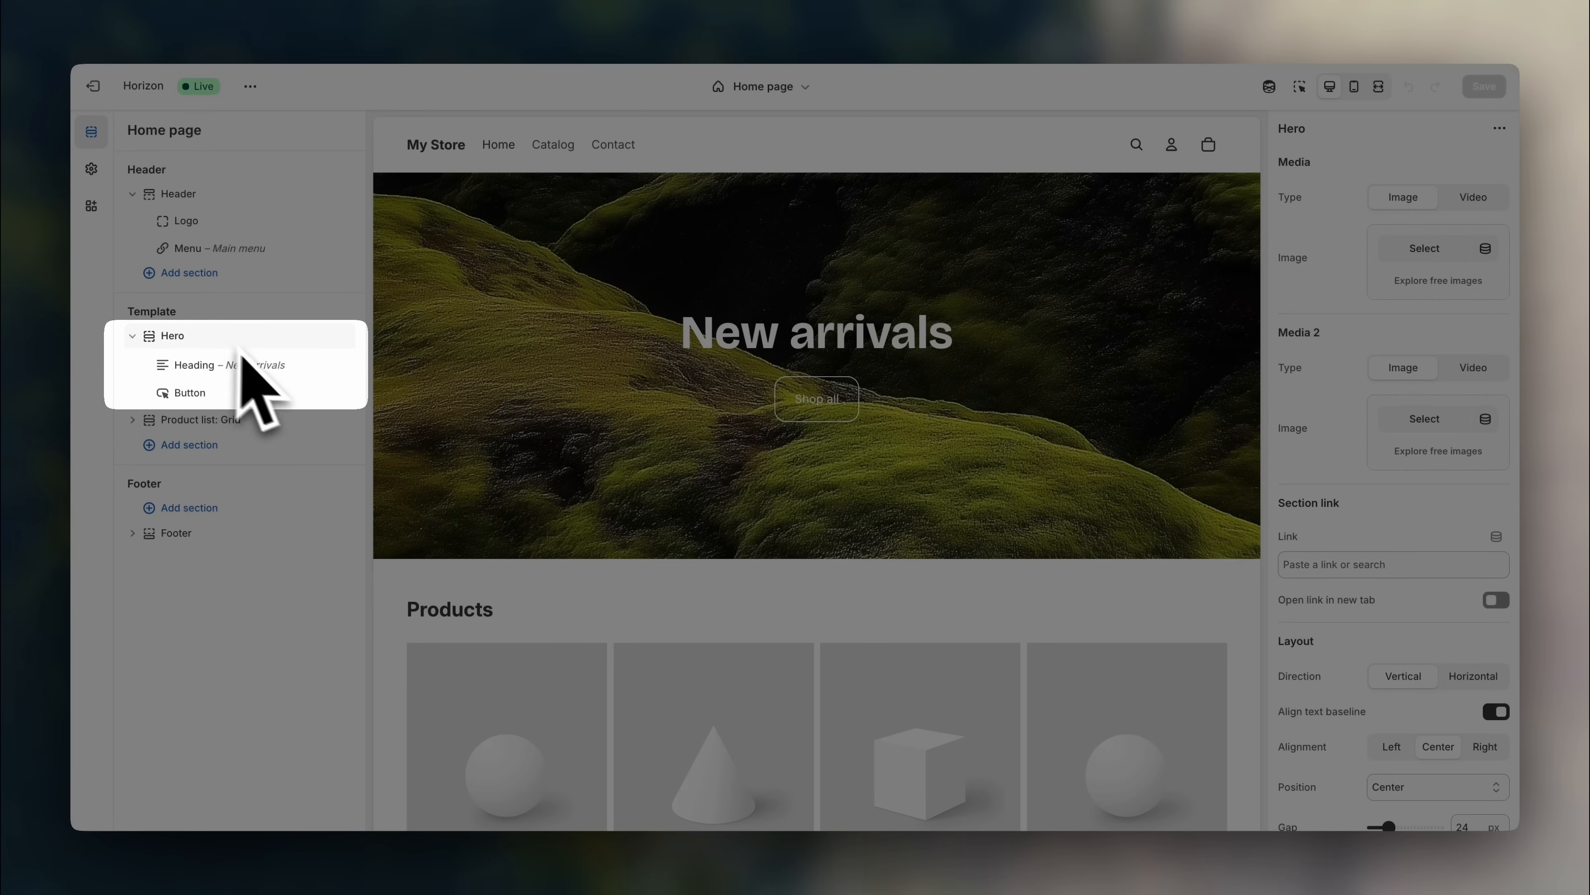
pyautogui.click(260, 367)
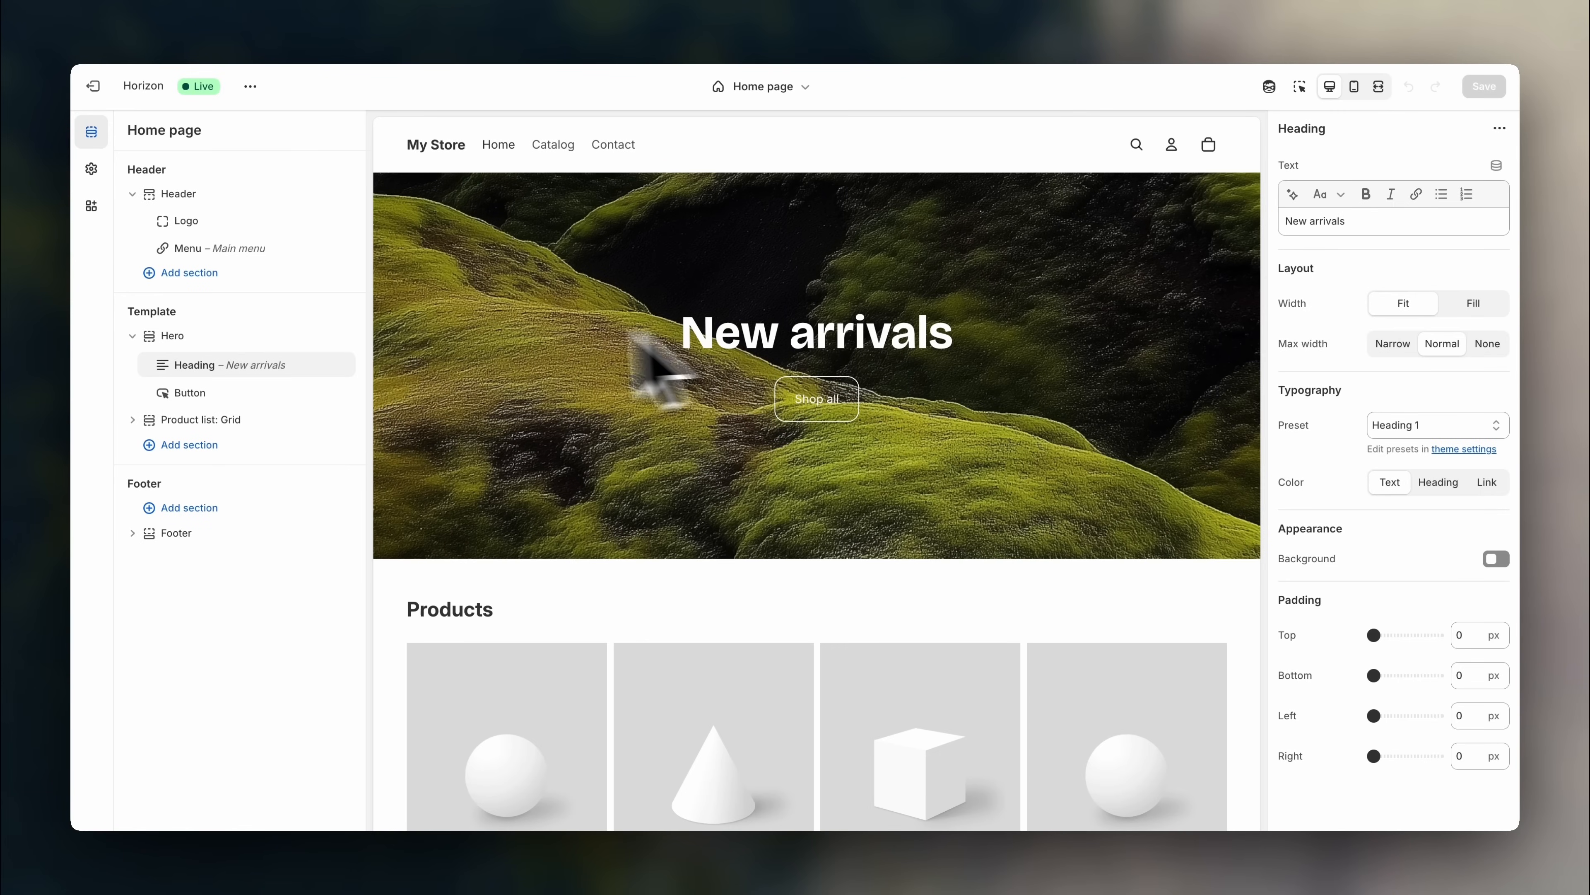
pyautogui.click(243, 397)
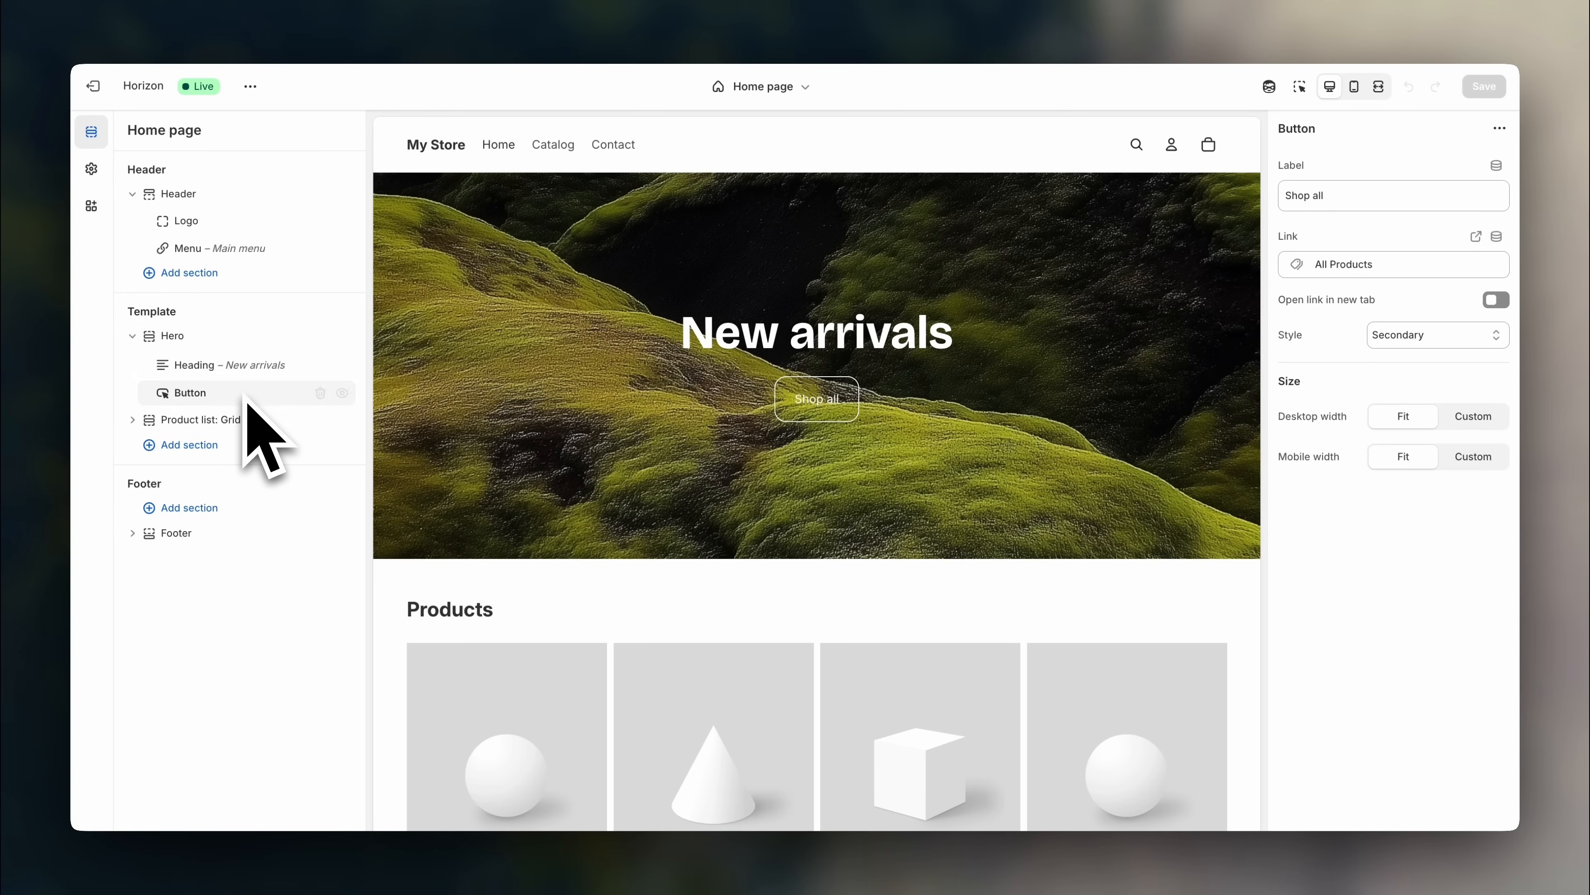
pyautogui.scroll(-5, 451, 463)
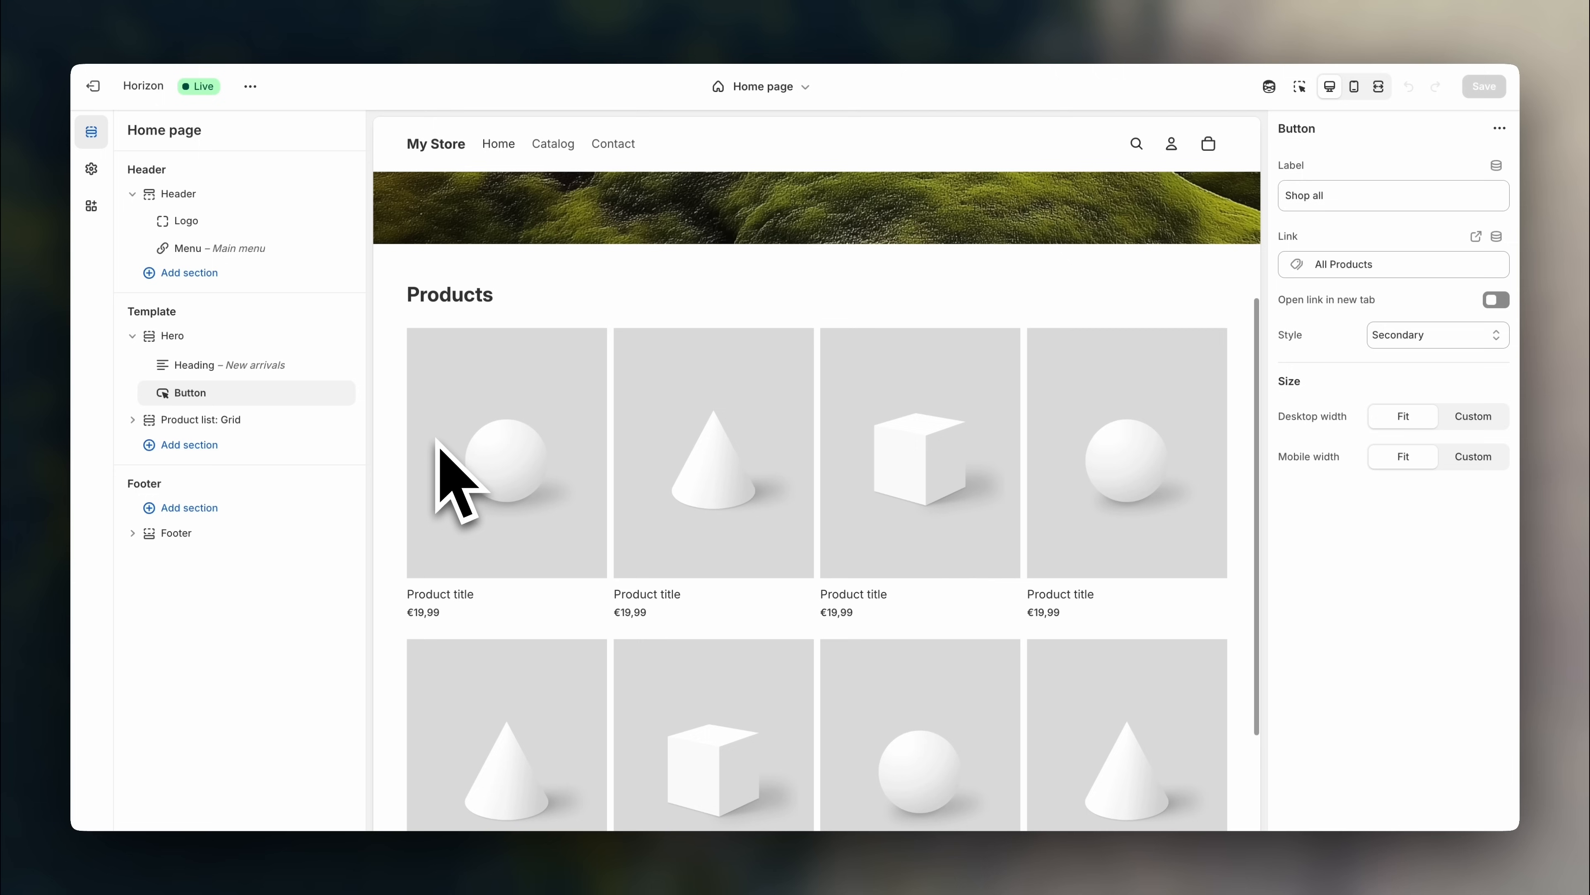
pyautogui.click(276, 426)
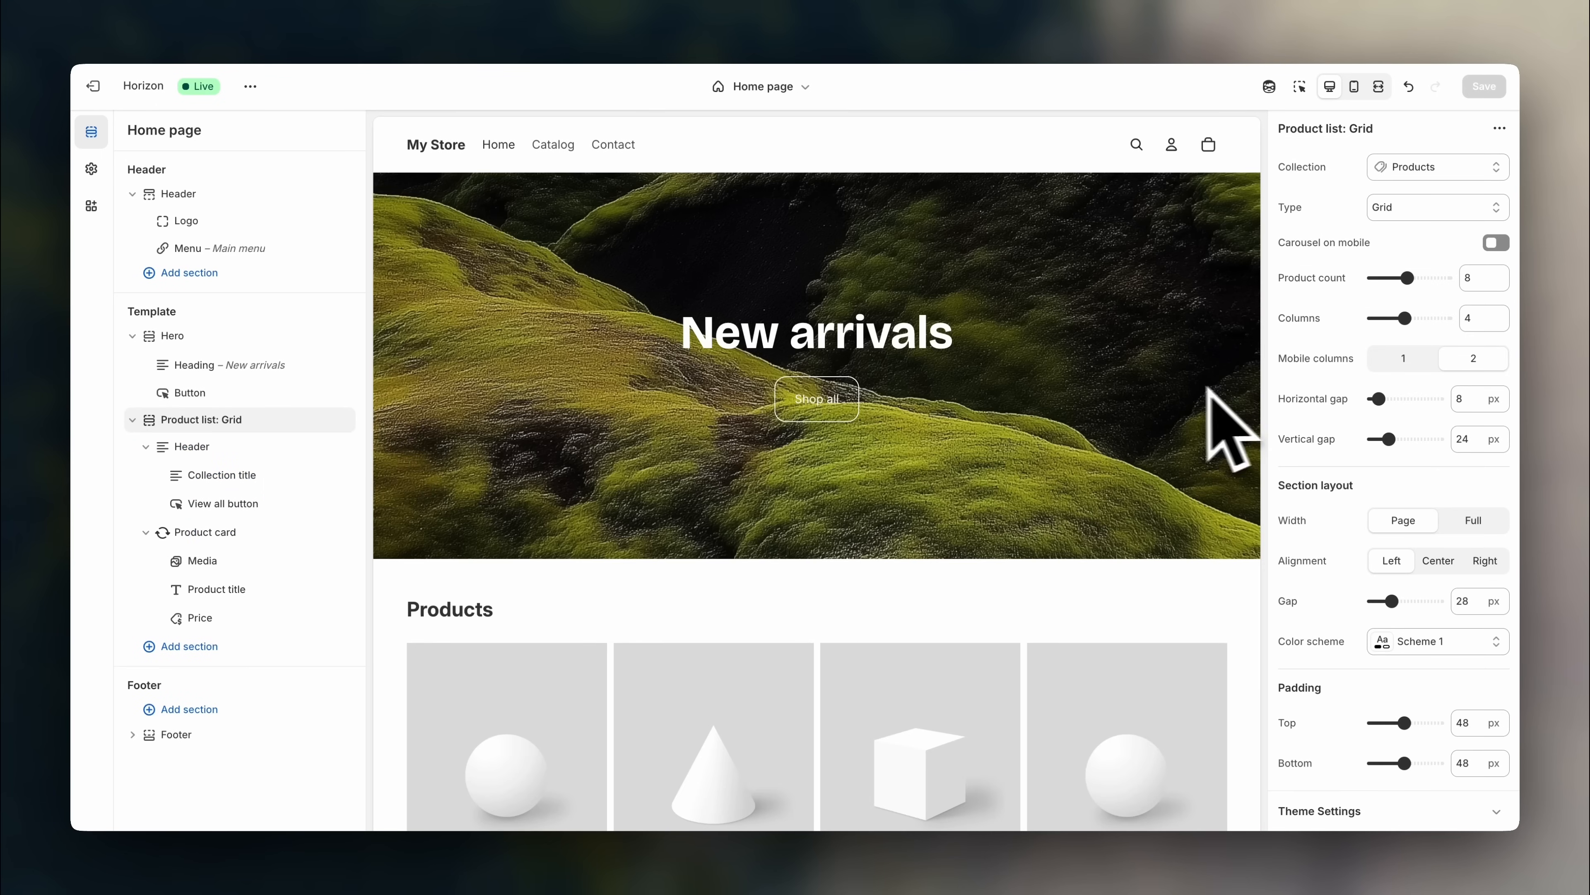
# - Open the theme-wide settings and expand the Logo and favicon options
pyautogui.click(92, 169)
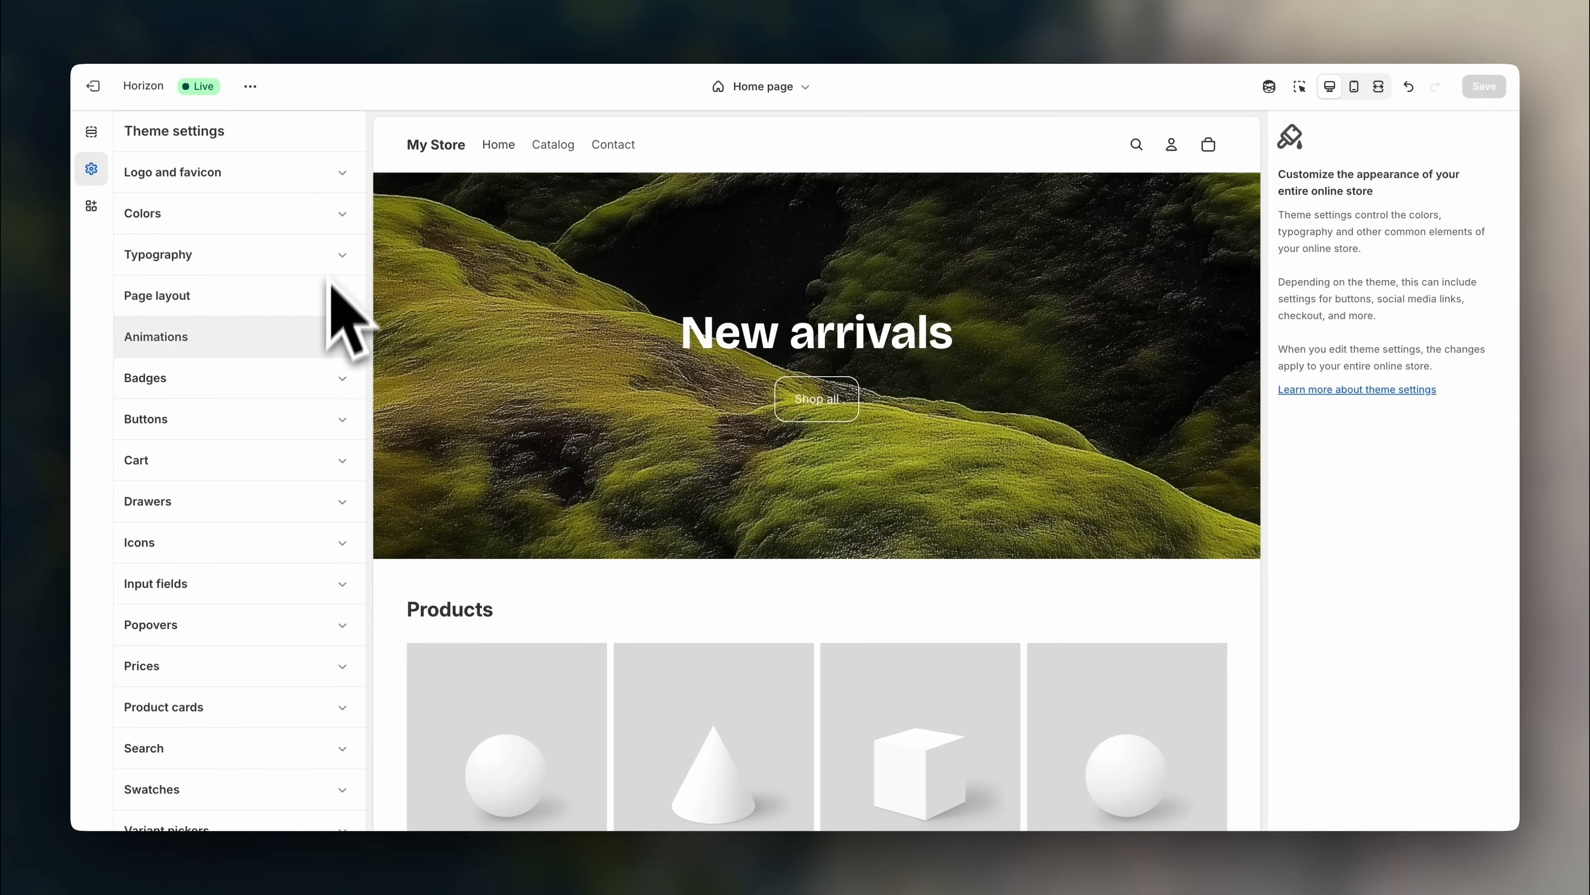
pyautogui.scroll(-1, 321, 432)
pyautogui.scroll(1, 338, 467)
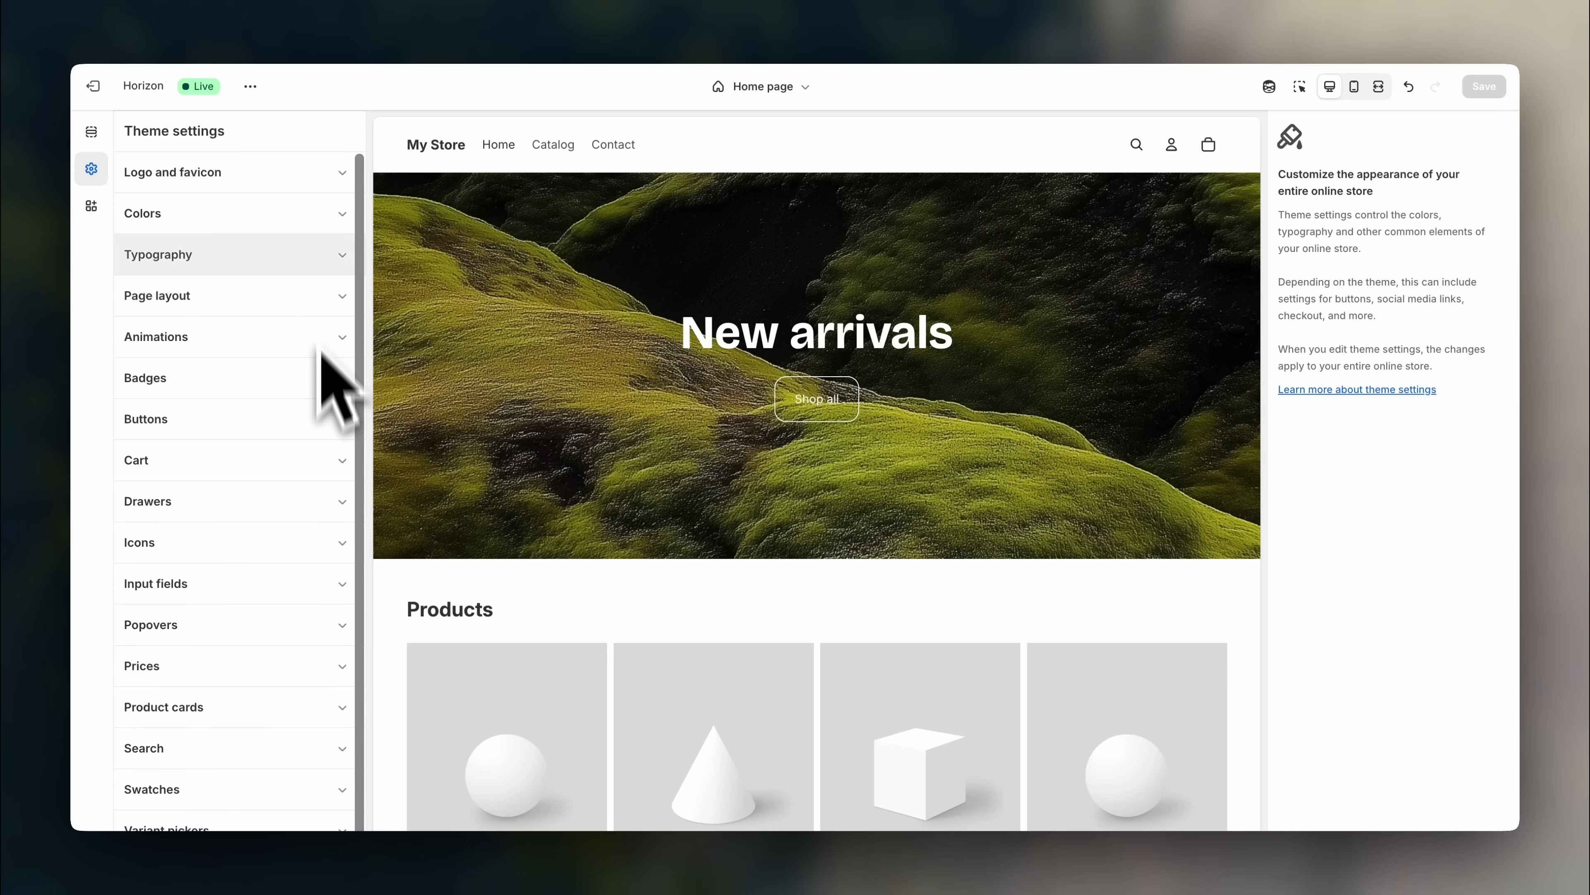
pyautogui.click(305, 176)
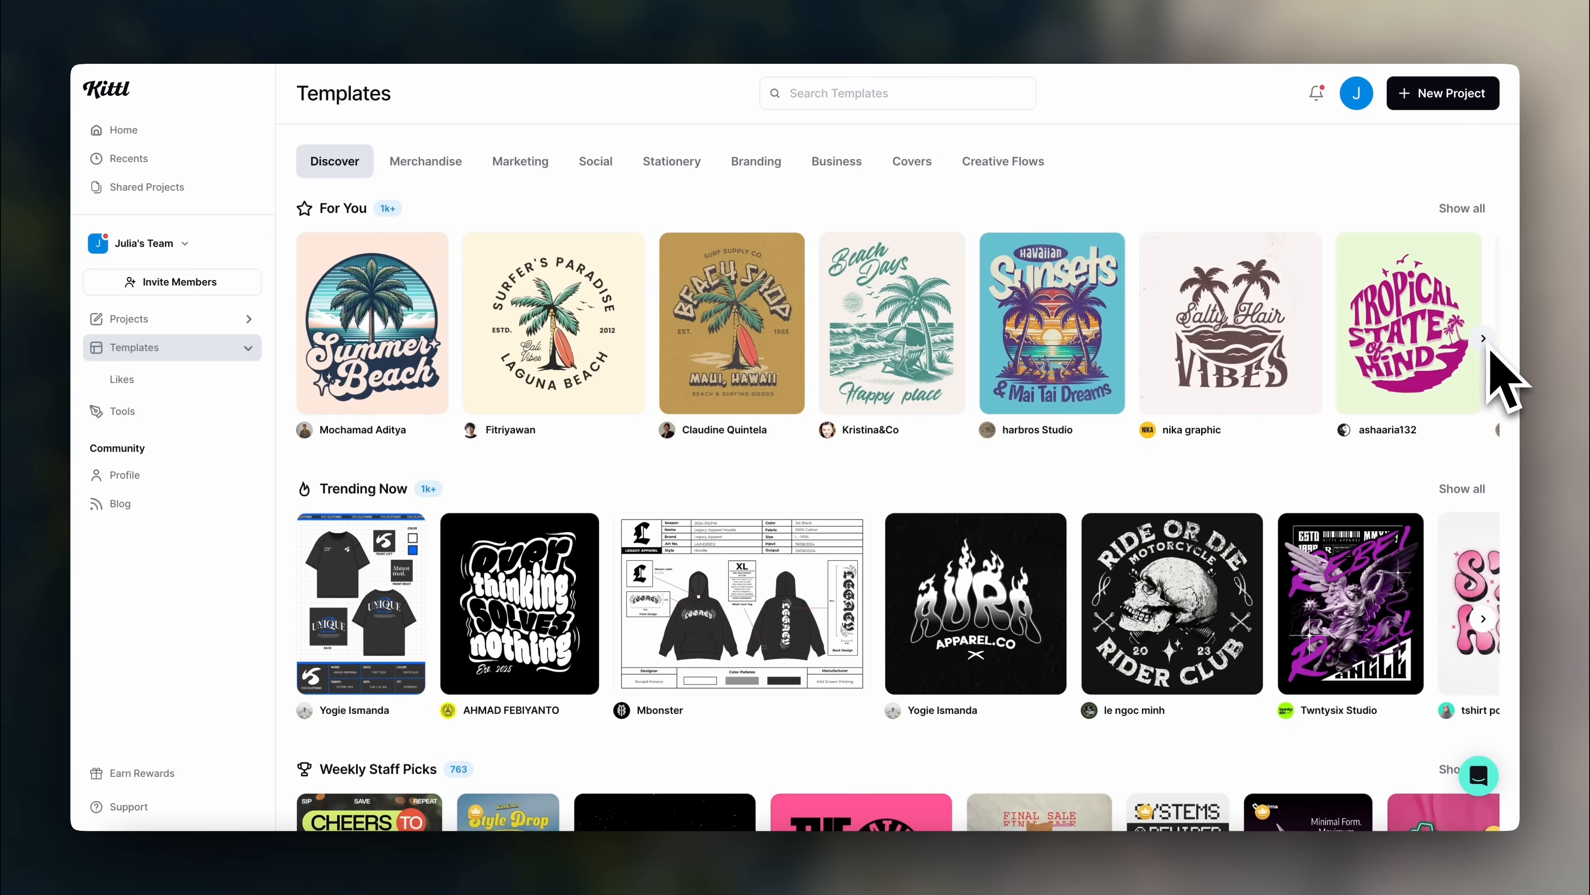
# - Search Kittl templates for 'logo' and open the Natural landscaping logo template
pyautogui.hscroll(5, 1497, 370)
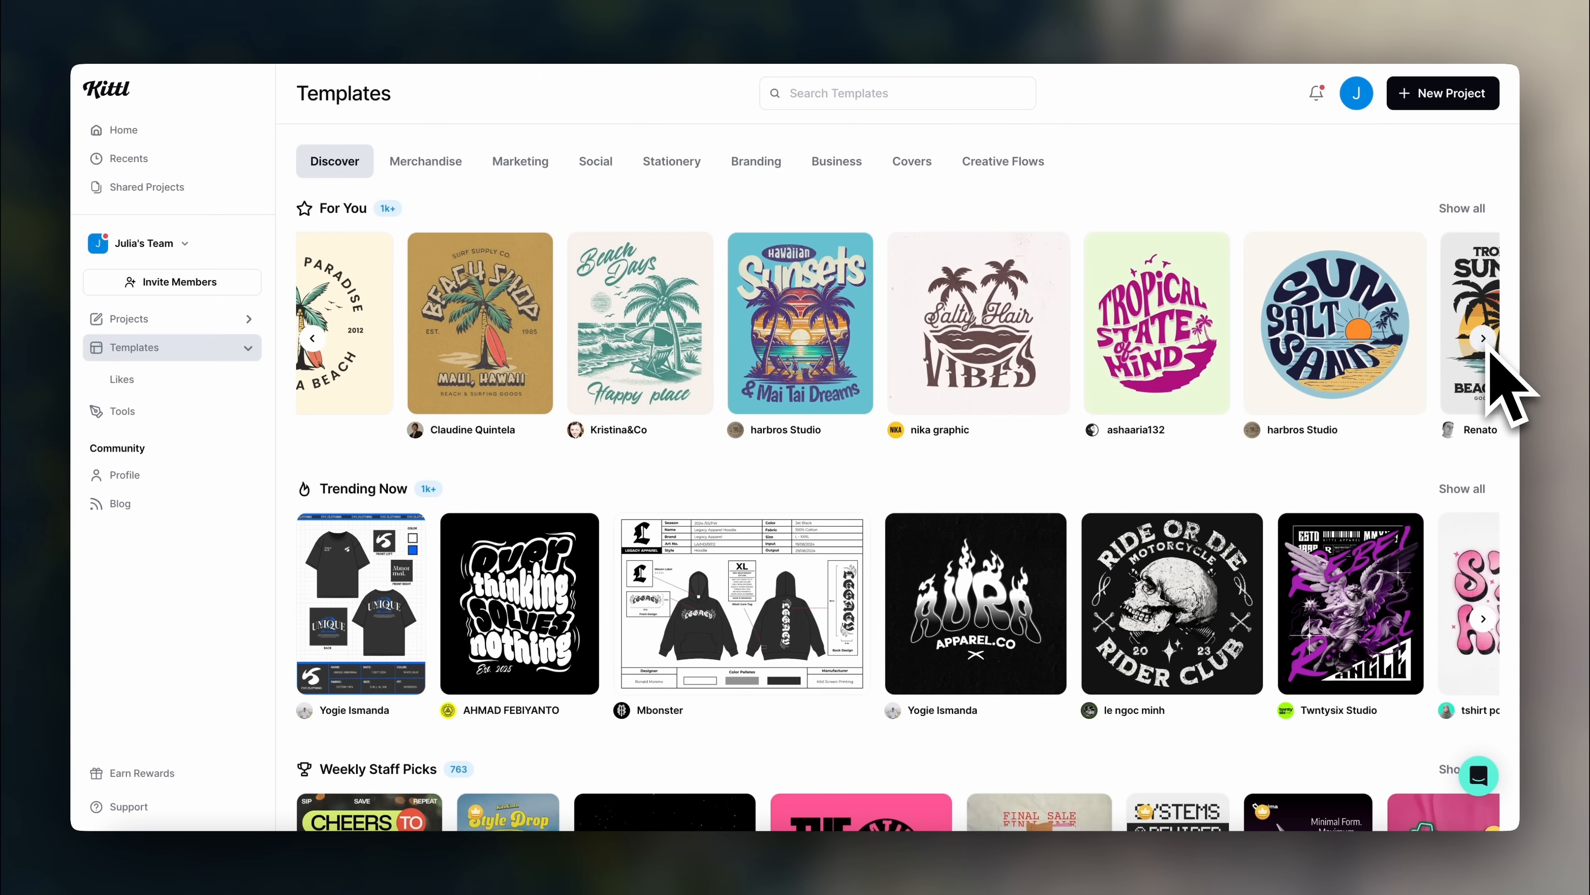
pyautogui.hscroll(2, 1496, 370)
pyautogui.write('logo')
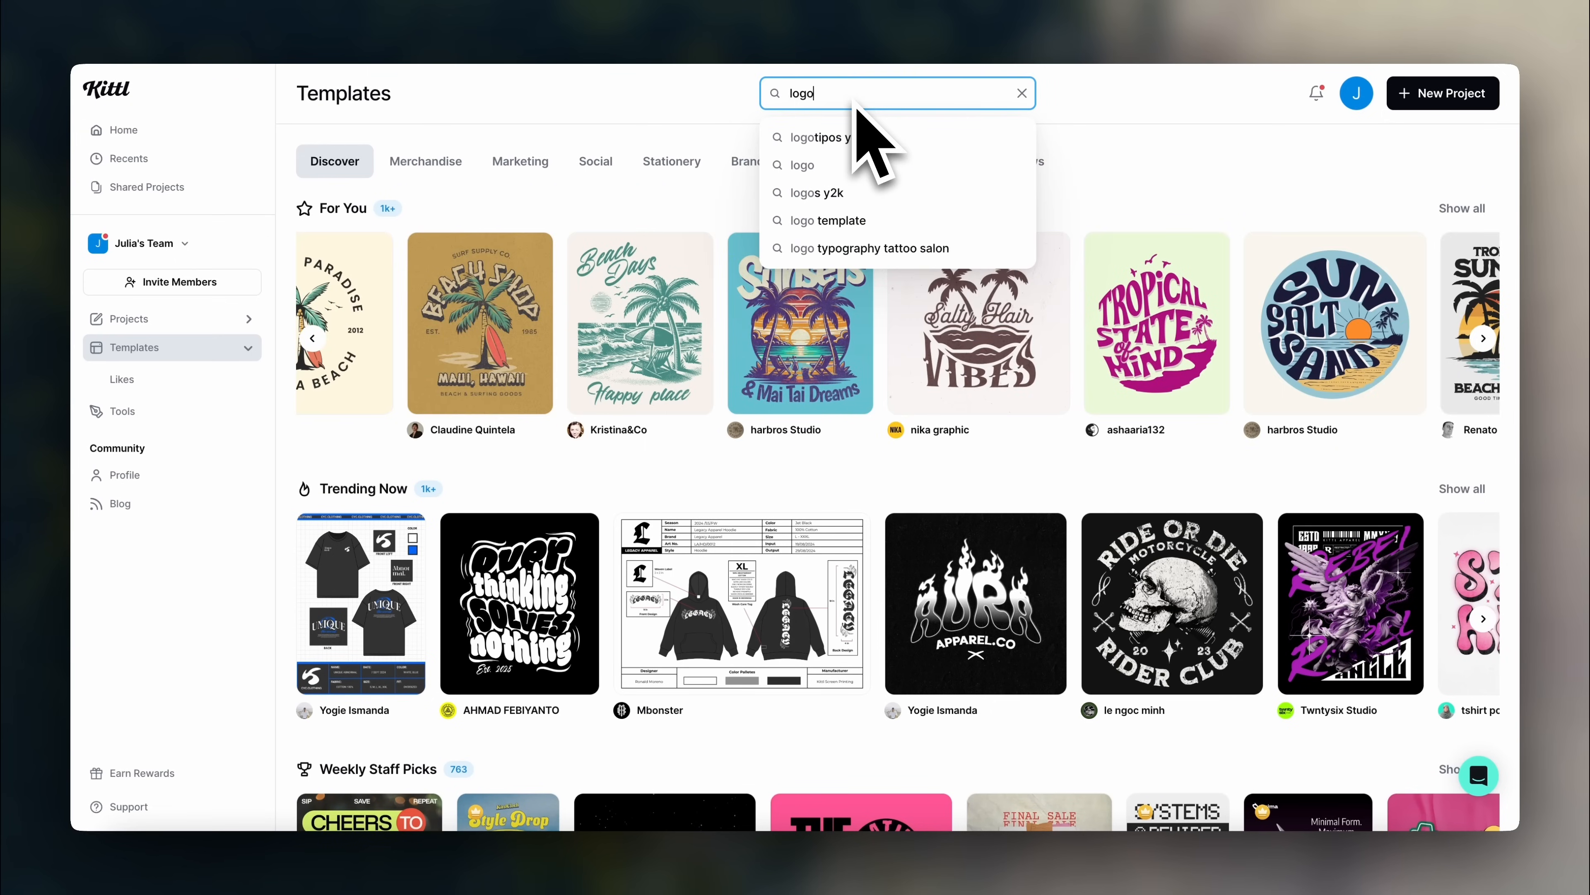
pyautogui.press('Return')
pyautogui.click(803, 297)
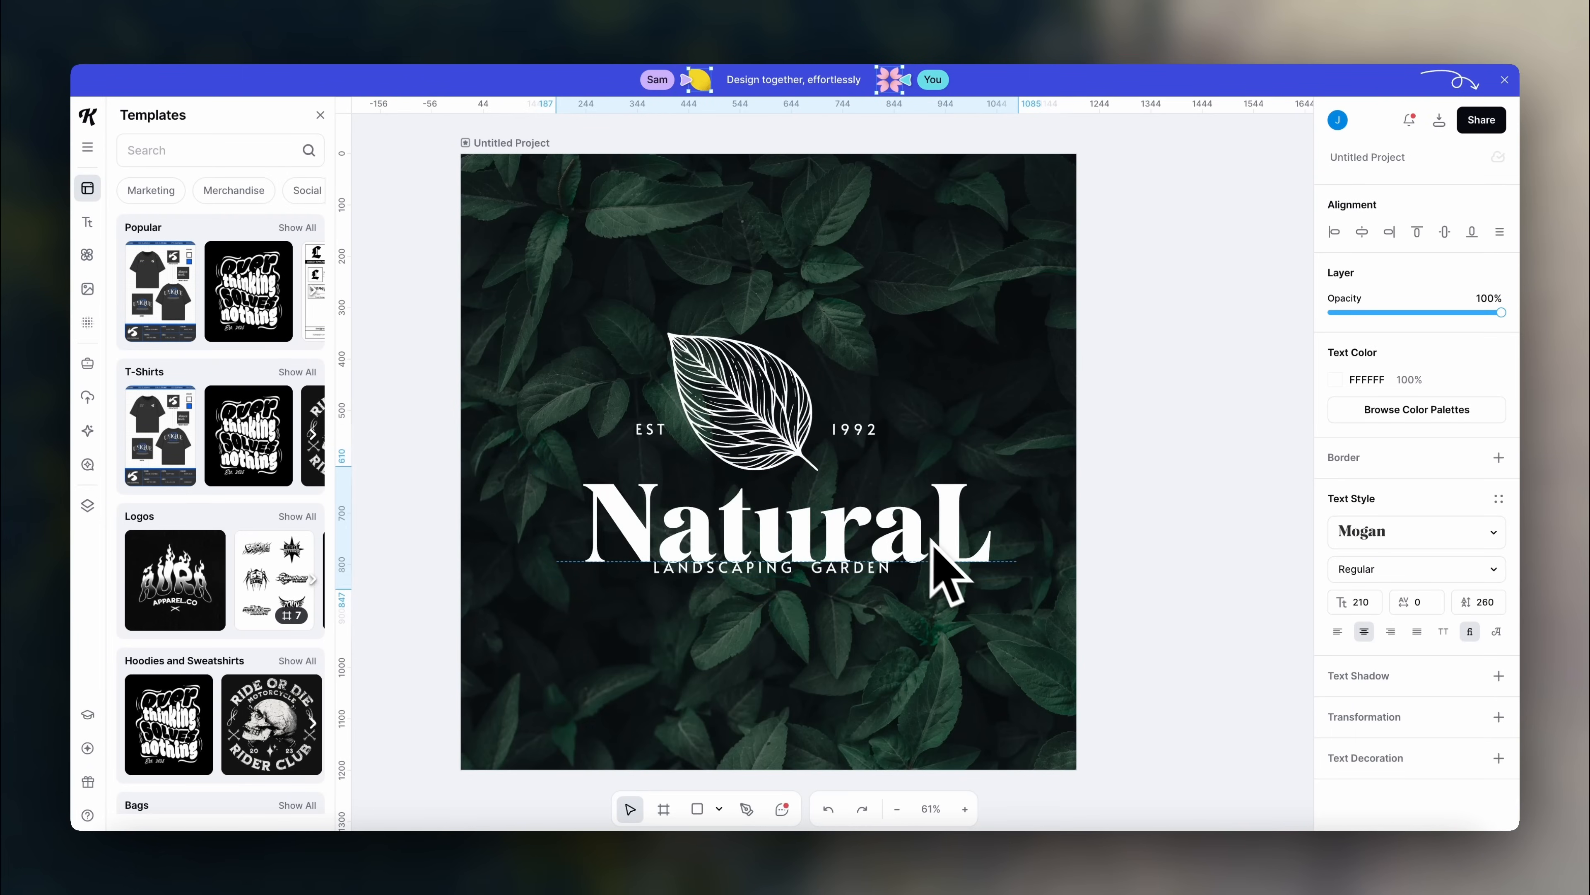
# - Replace the wordmark with 'LeafyLegacy', shrink the logo, and reposition the leaf above it
pyautogui.doubleClick(916, 521)
pyautogui.write('LeafyLegacy')
pyautogui.keyDown('shift'); pyautogui.click(775, 388); pyautogui.keyUp('shift')
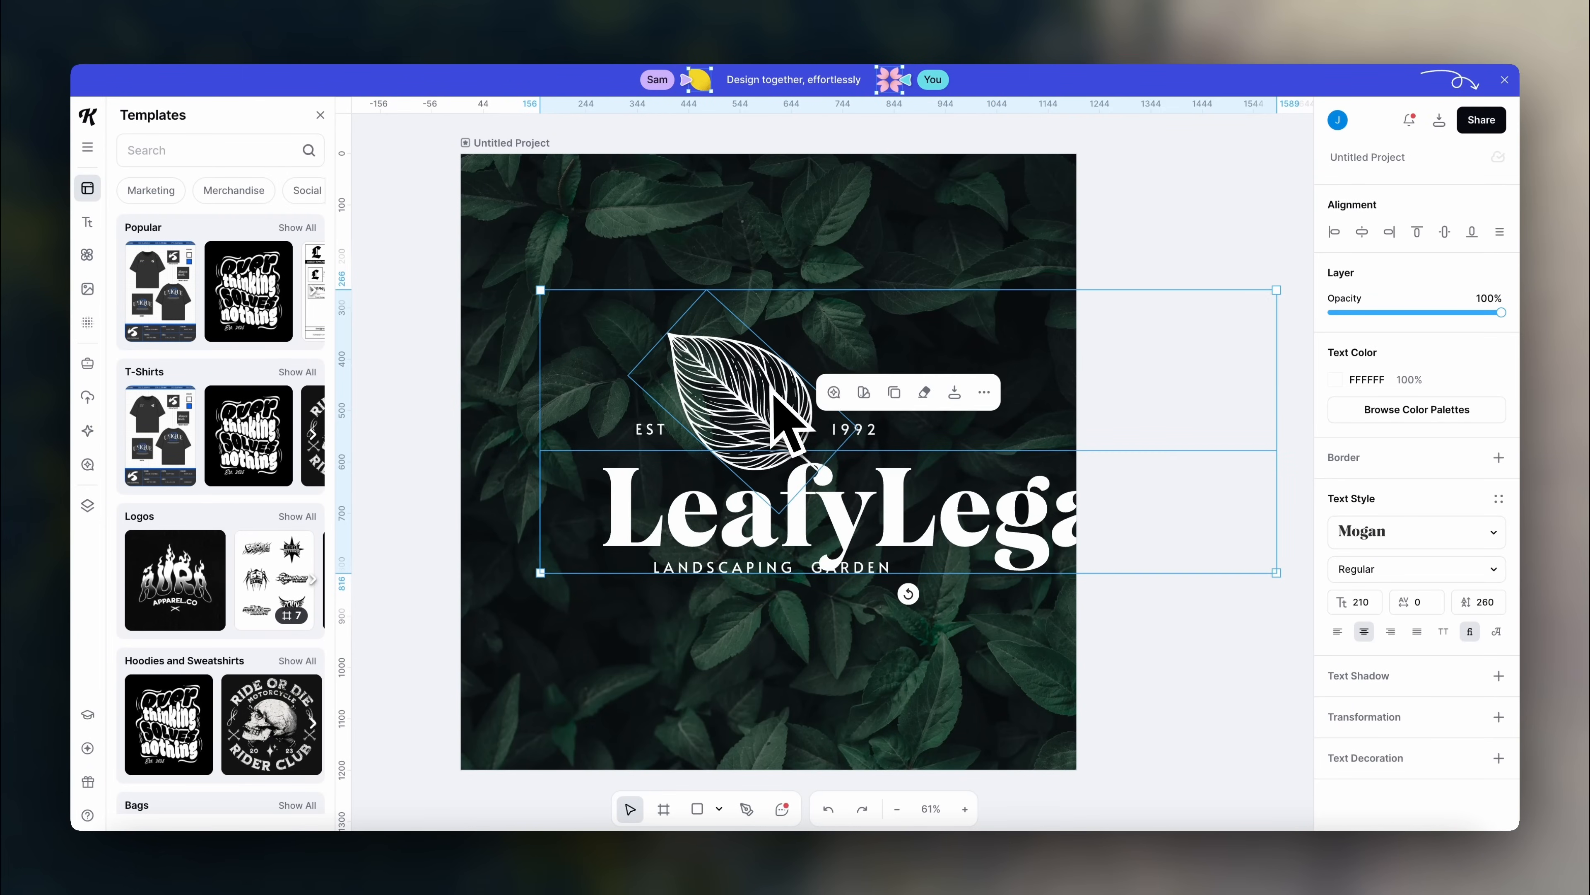
pyautogui.moveTo(1280, 289); pyautogui.dragTo(1111, 354)
pyautogui.moveTo(970, 535); pyautogui.dragTo(940, 504)
pyautogui.click(1203, 534)
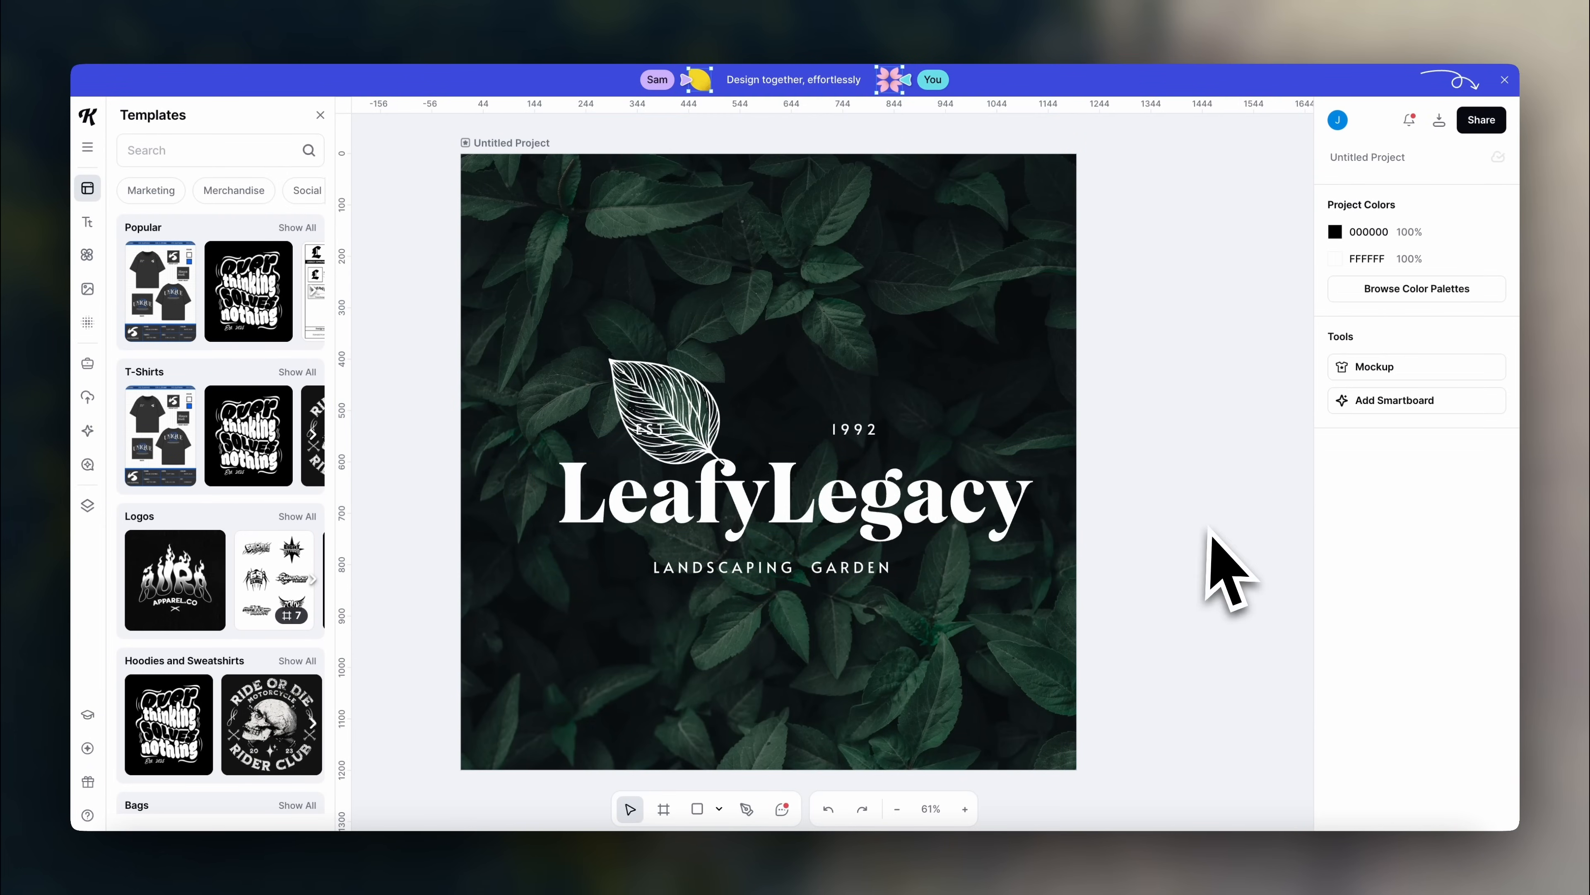
pyautogui.moveTo(677, 399); pyautogui.dragTo(747, 401)
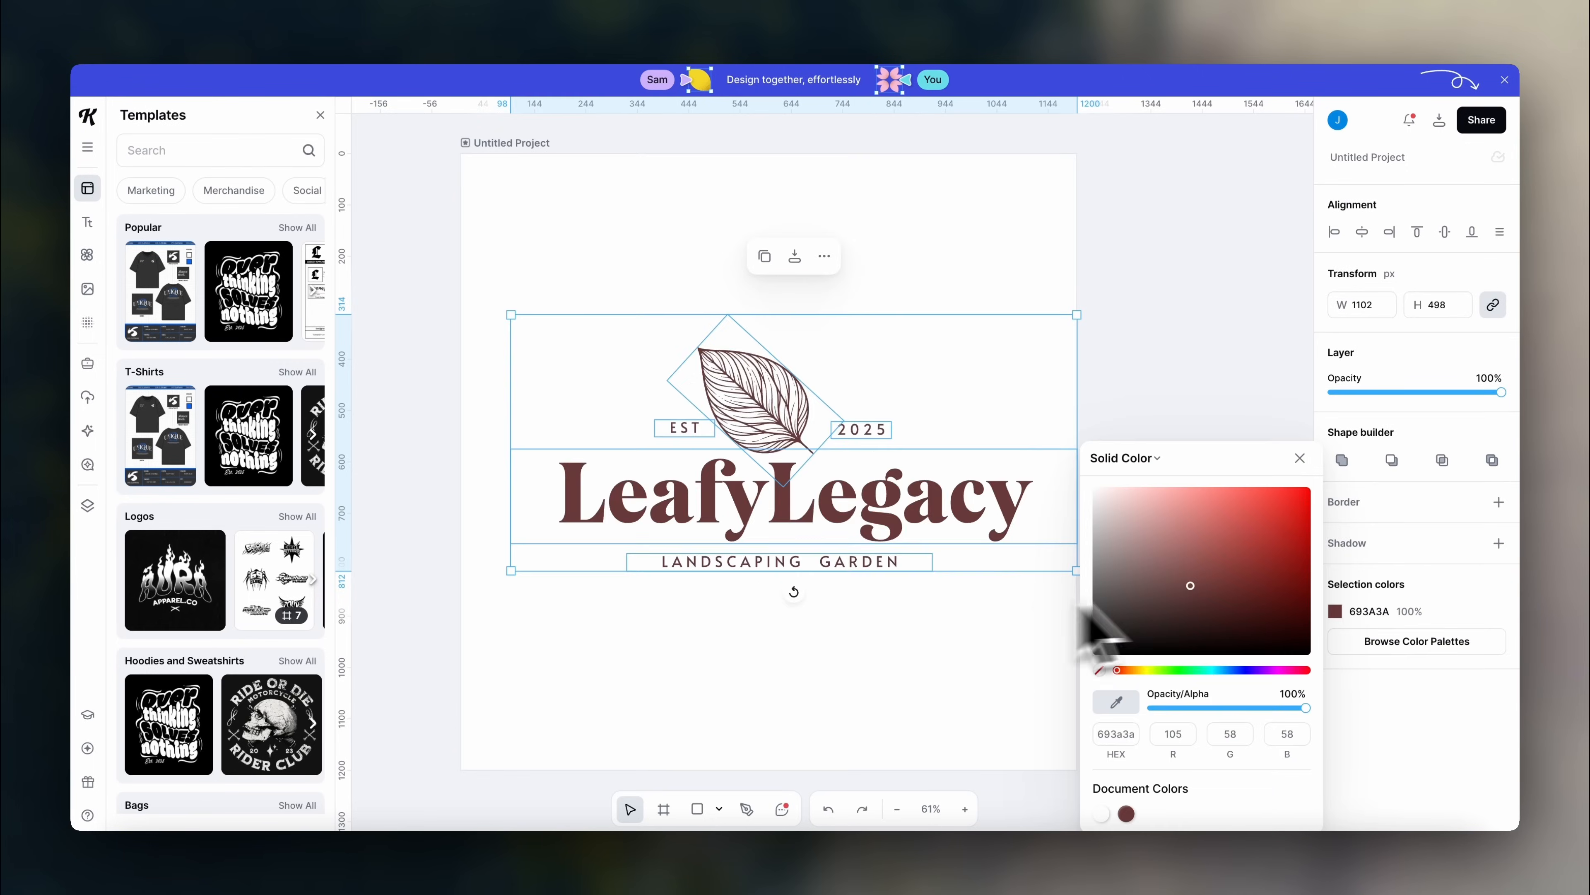
# - Colour the LeafyLegacy wordmark with the 286000 green and scan across the artboards
pyautogui.click(1102, 733)
pyautogui.write('286000')
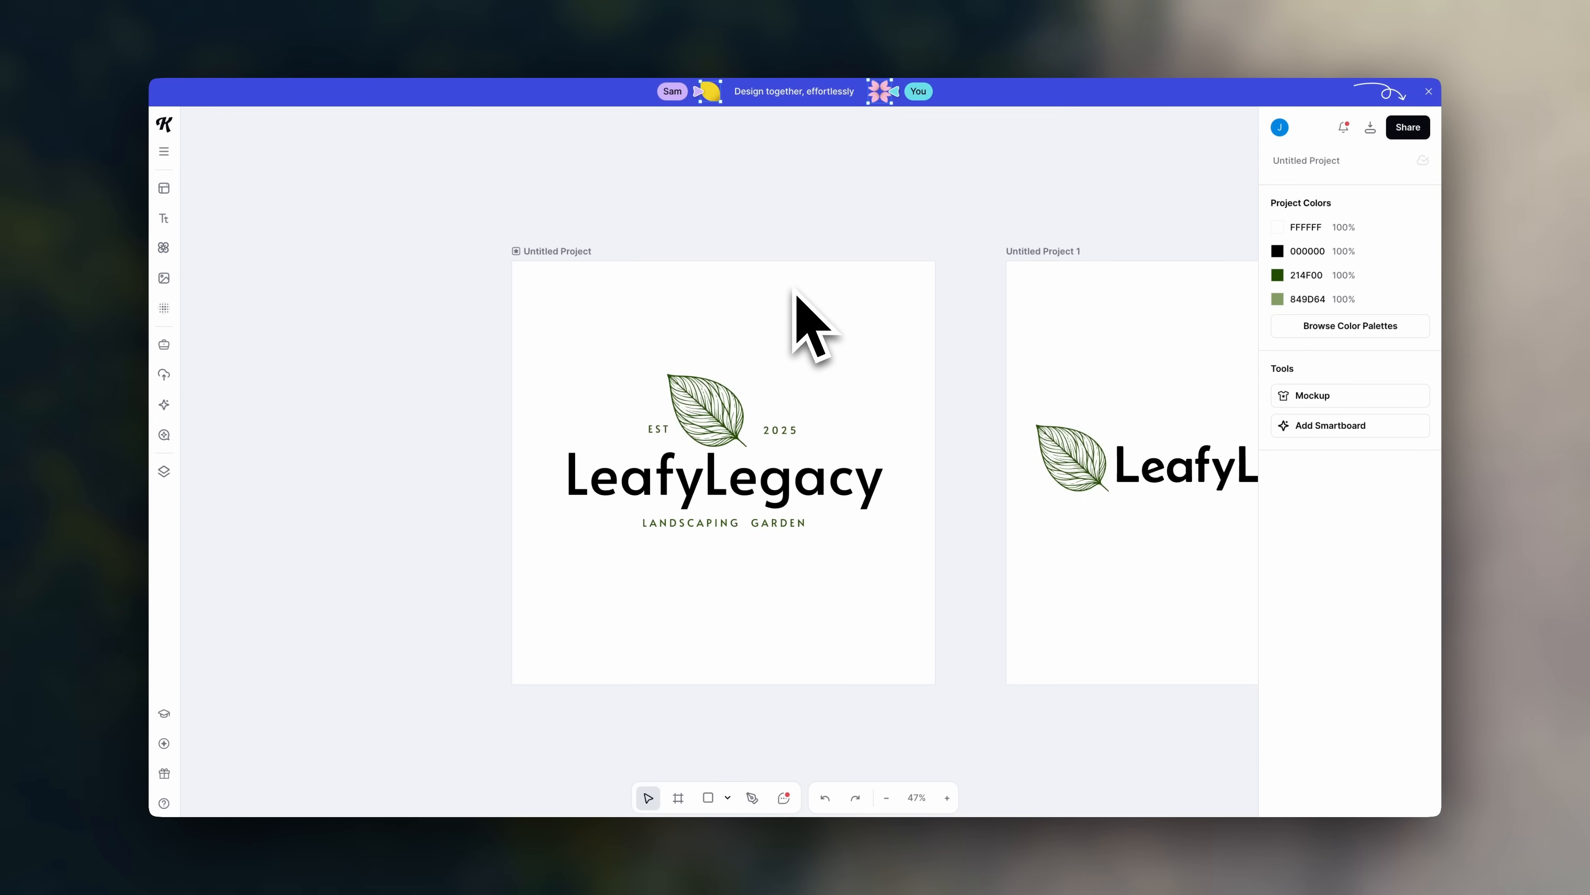
pyautogui.hscroll(10, 795, 295)
pyautogui.hscroll(8, 796, 295)
pyautogui.scroll(3, 795, 294)
pyautogui.hscroll(10, 794, 294)
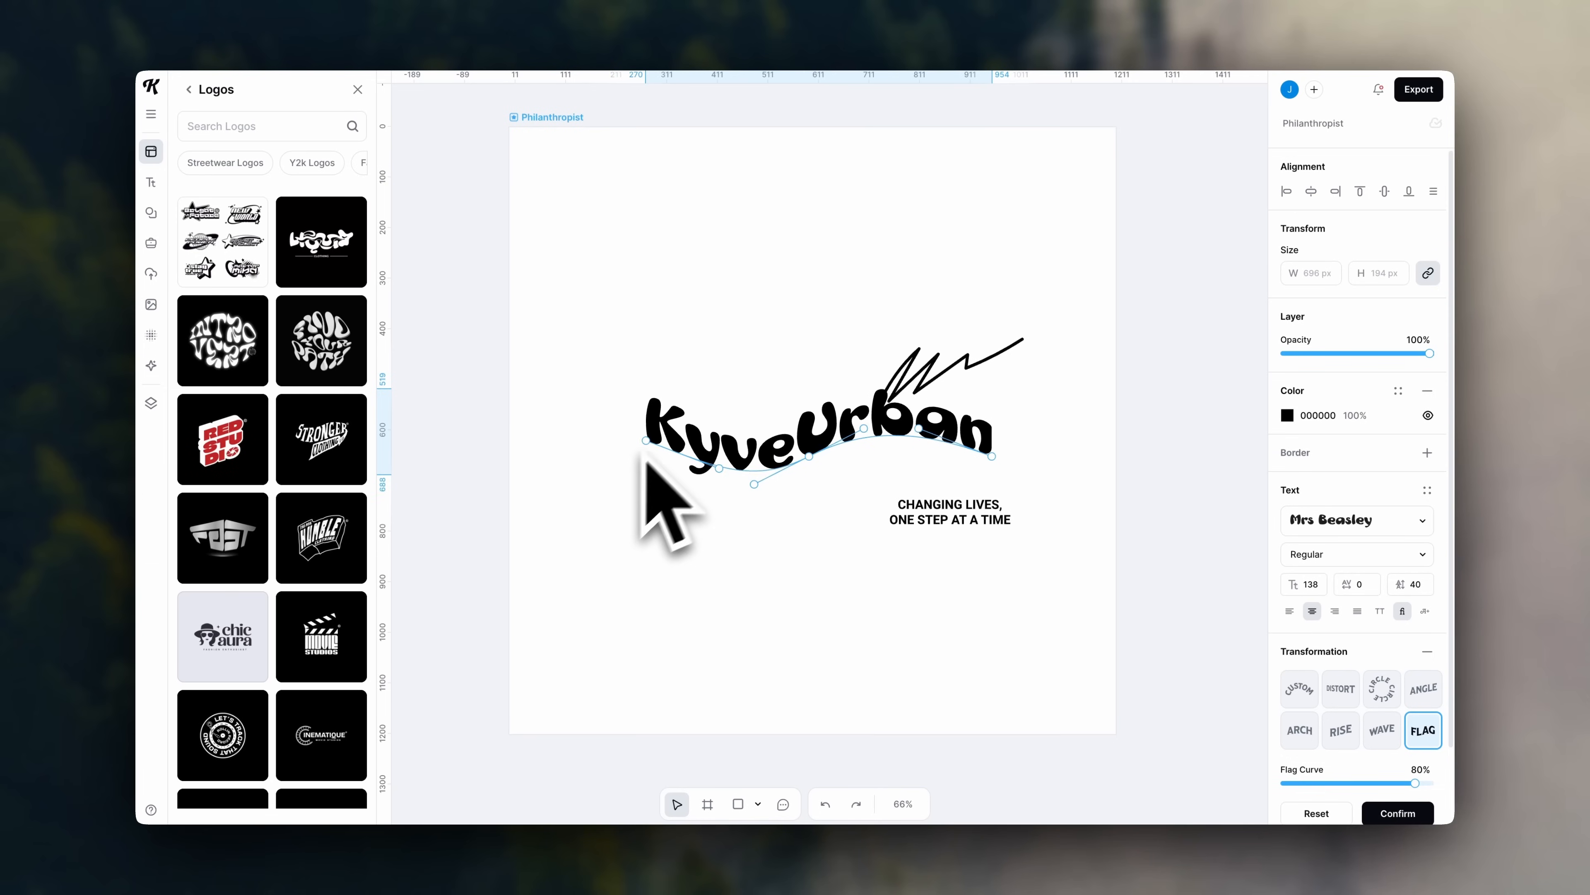
# - Stretch the KyveUrban text along its flag curve, then open the Awaken Your Skin variation board
pyautogui.moveTo(646, 442); pyautogui.dragTo(611, 438)
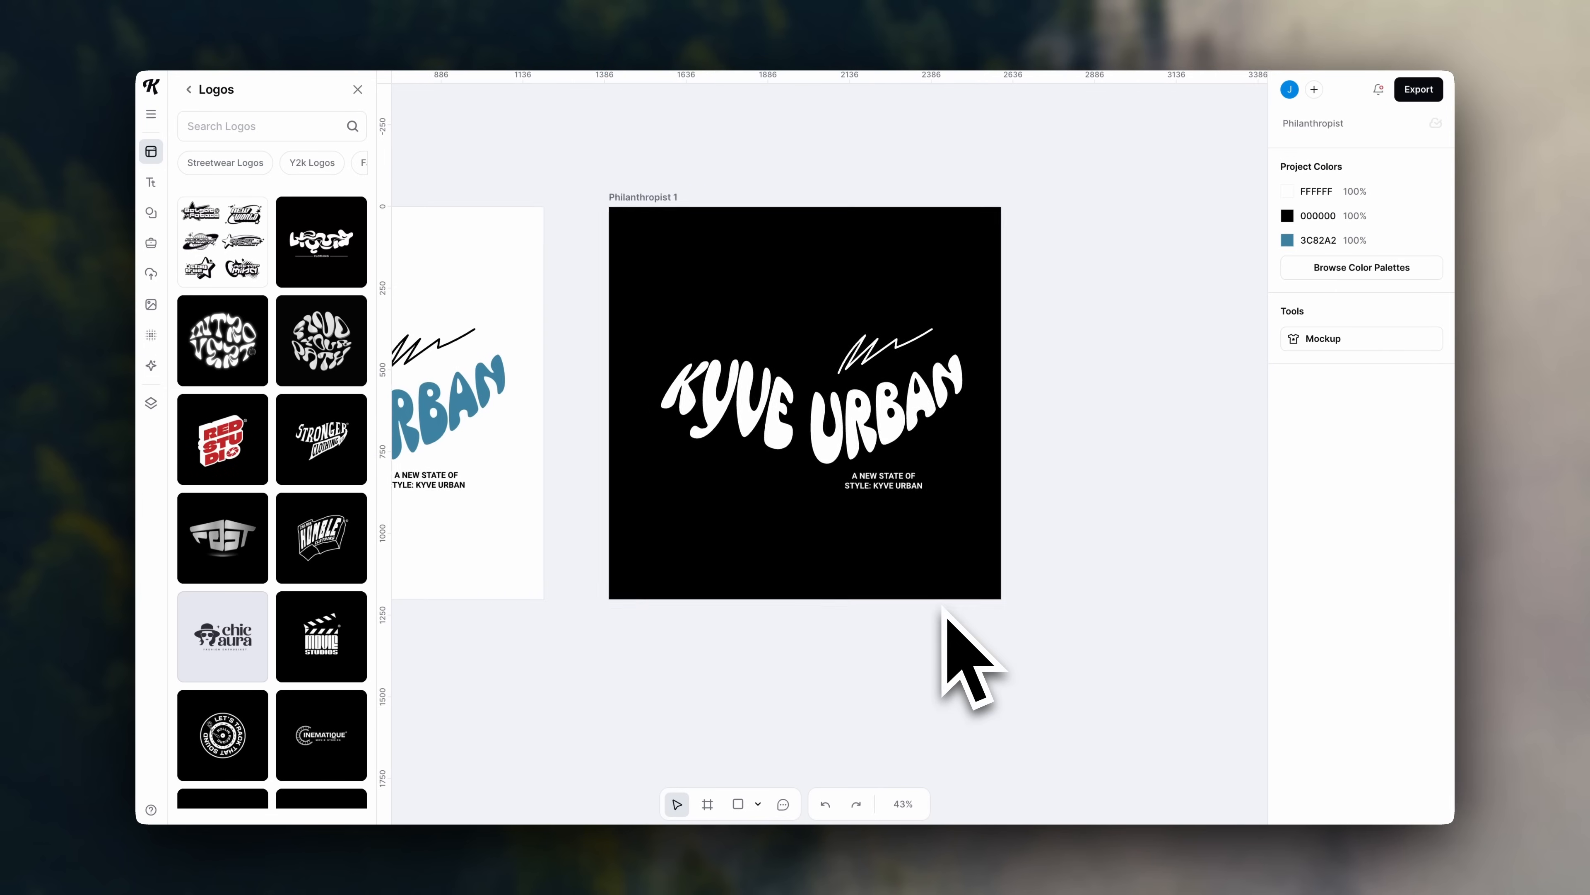
pyautogui.hscroll(-5, 946, 614)
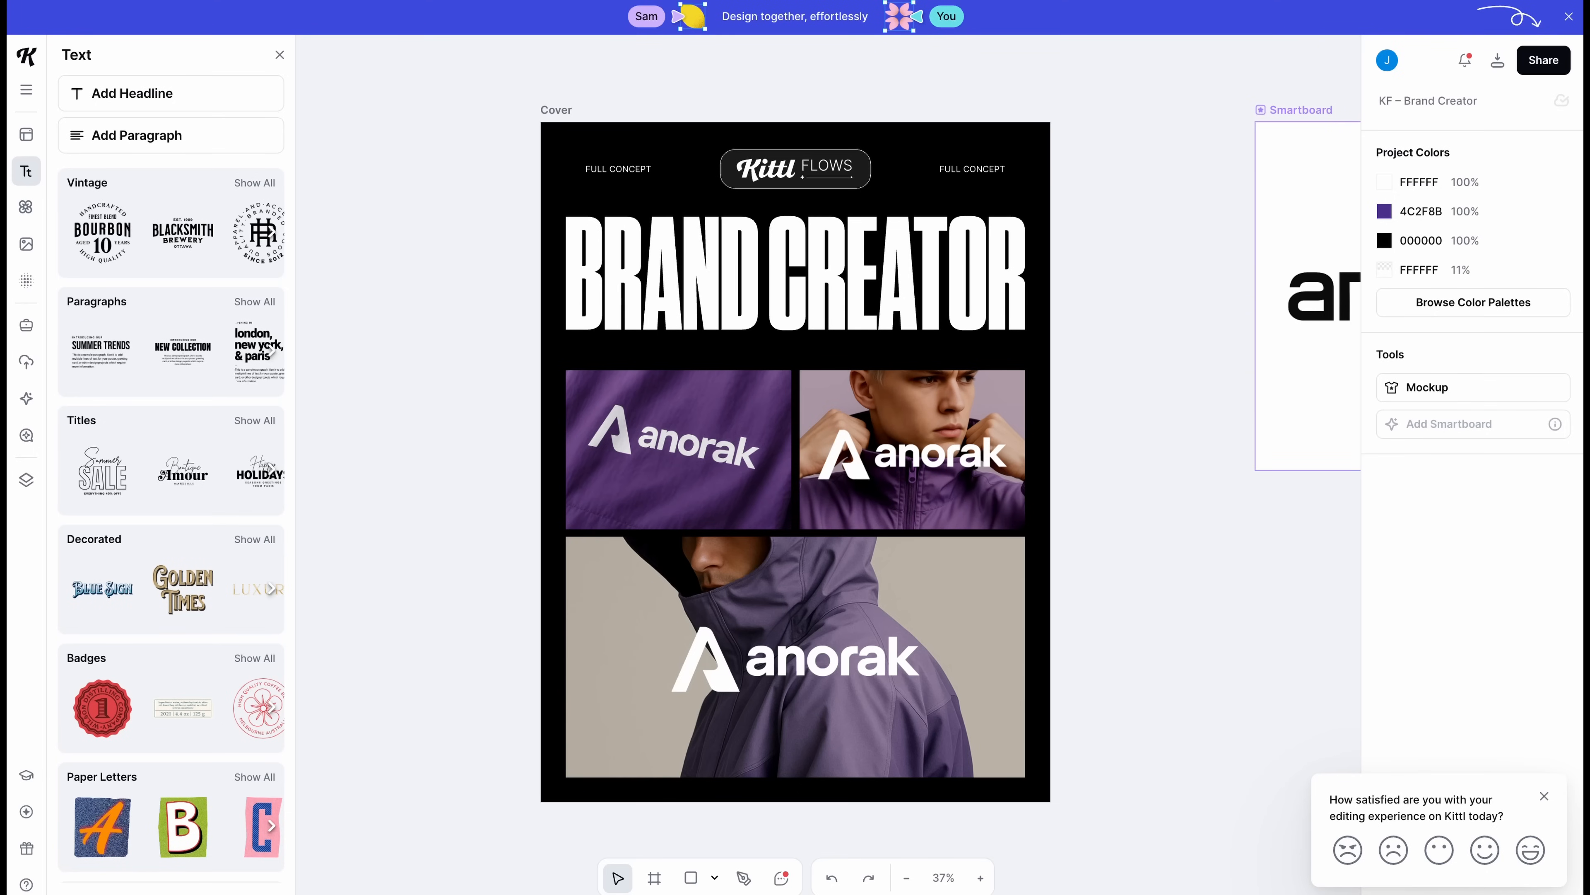
pyautogui.scroll(-5, 1077, 328)
pyautogui.hscroll(5, 1076, 327)
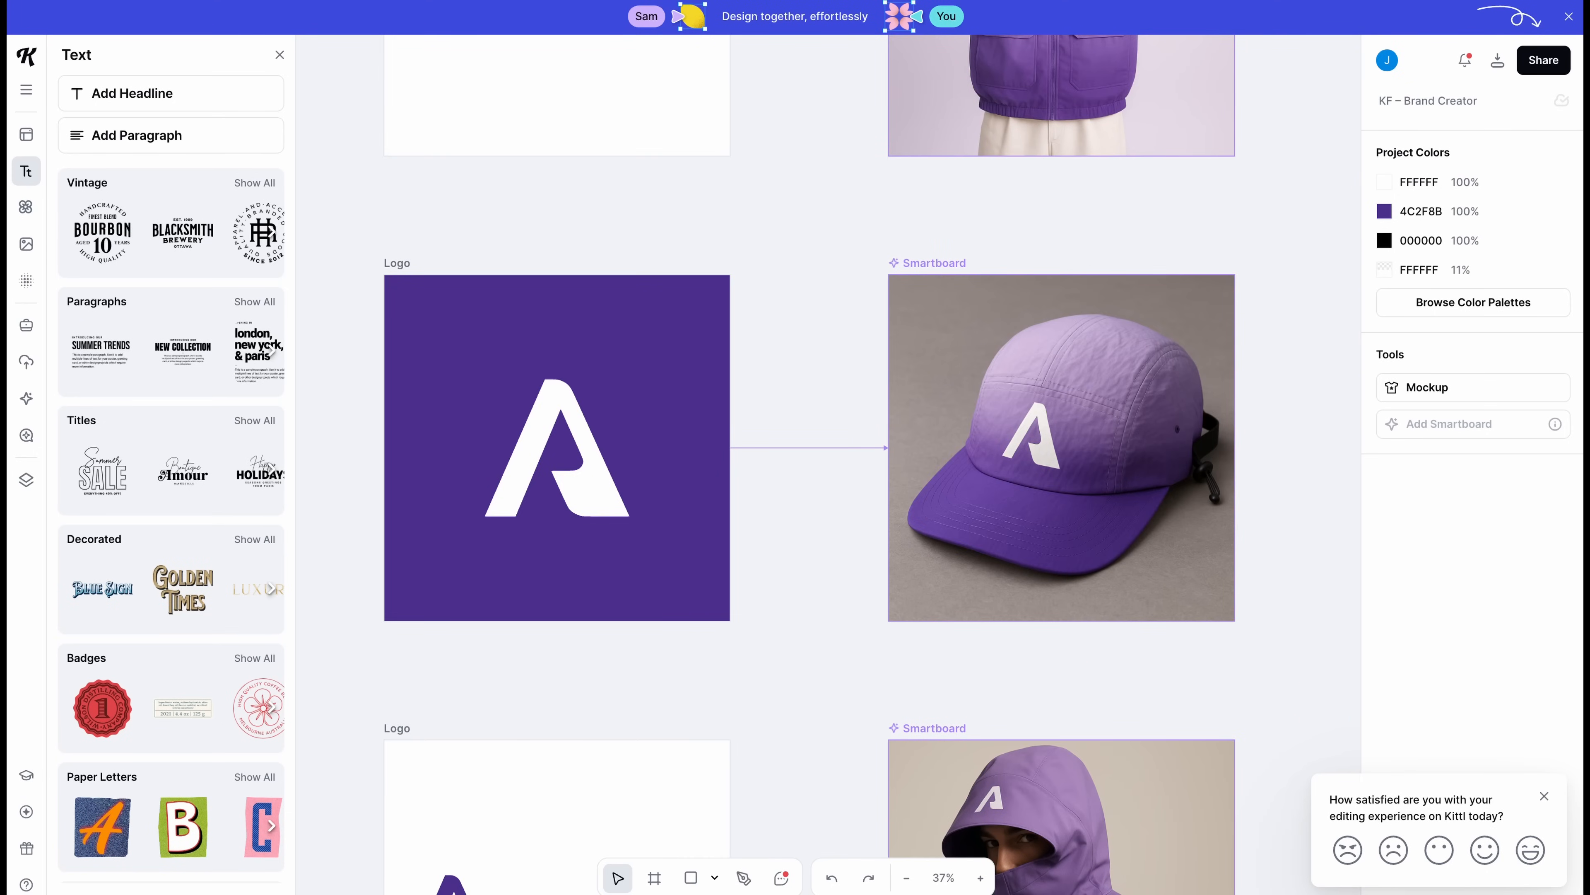
pyautogui.scroll(-8, 828, 464)
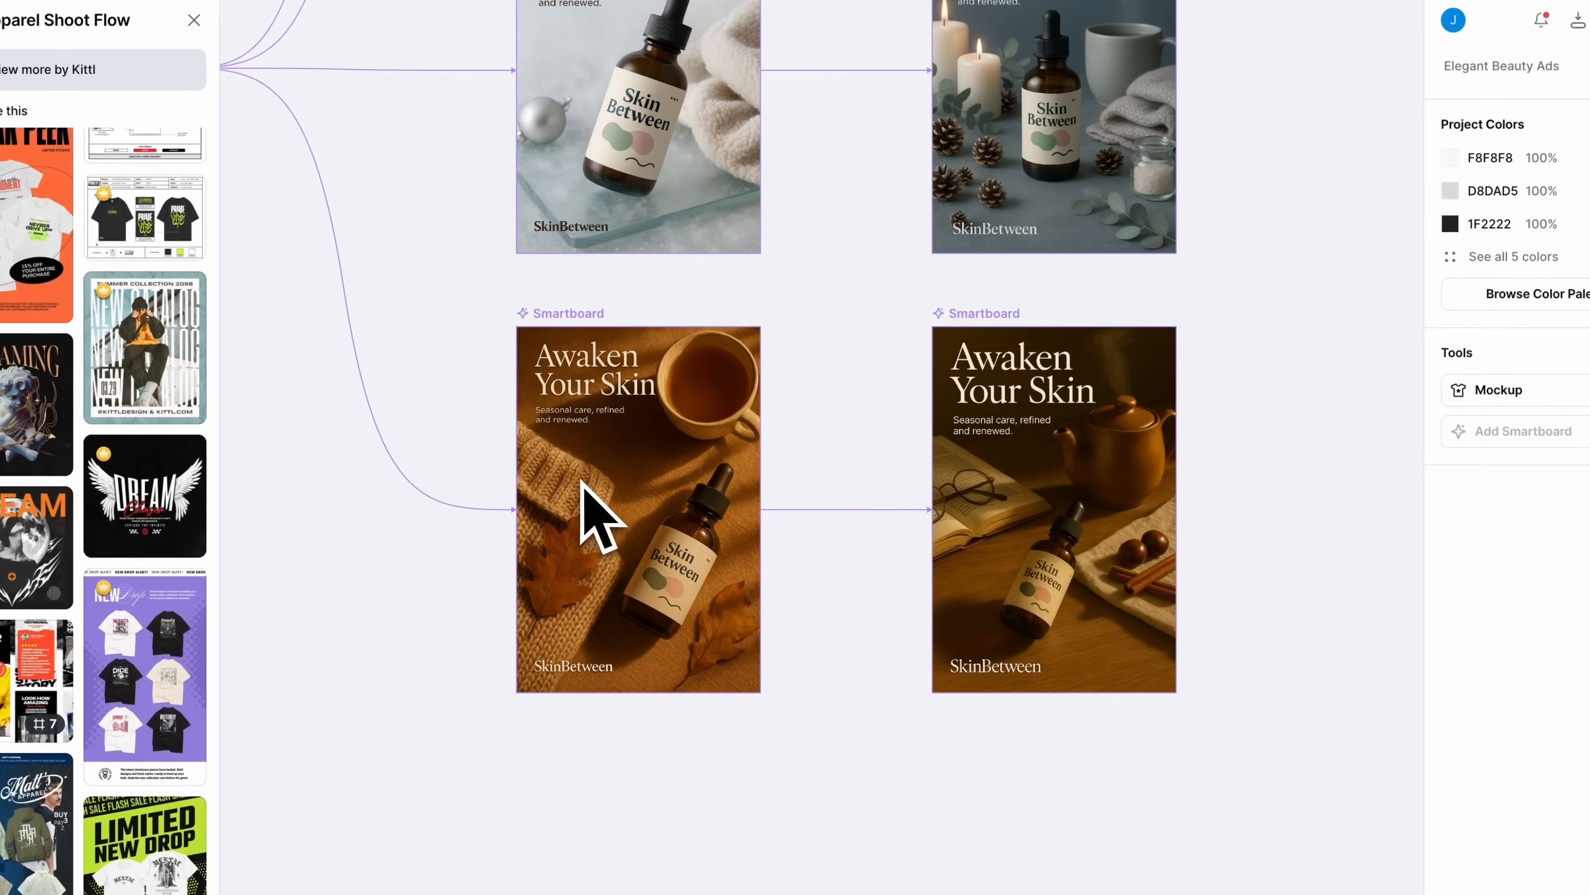
pyautogui.click(583, 487)
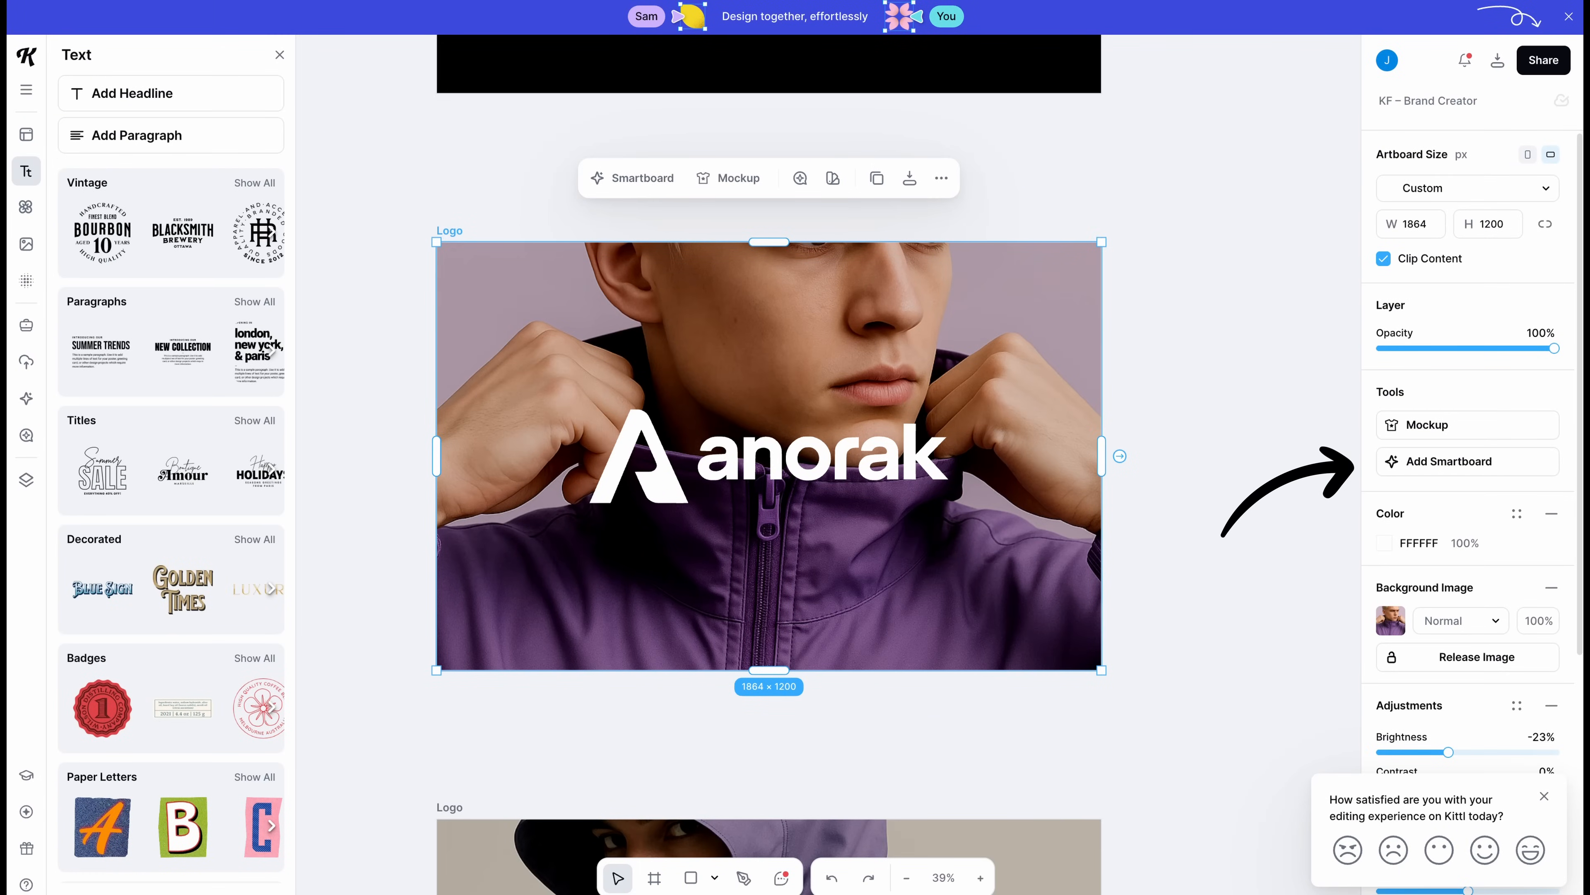
# - Generate a Smartboard variation of the Logo artboard using a wavy-logo, blue-jacket prompt
pyautogui.click(1467, 462)
pyautogui.hscroll(-4, 828, 464)
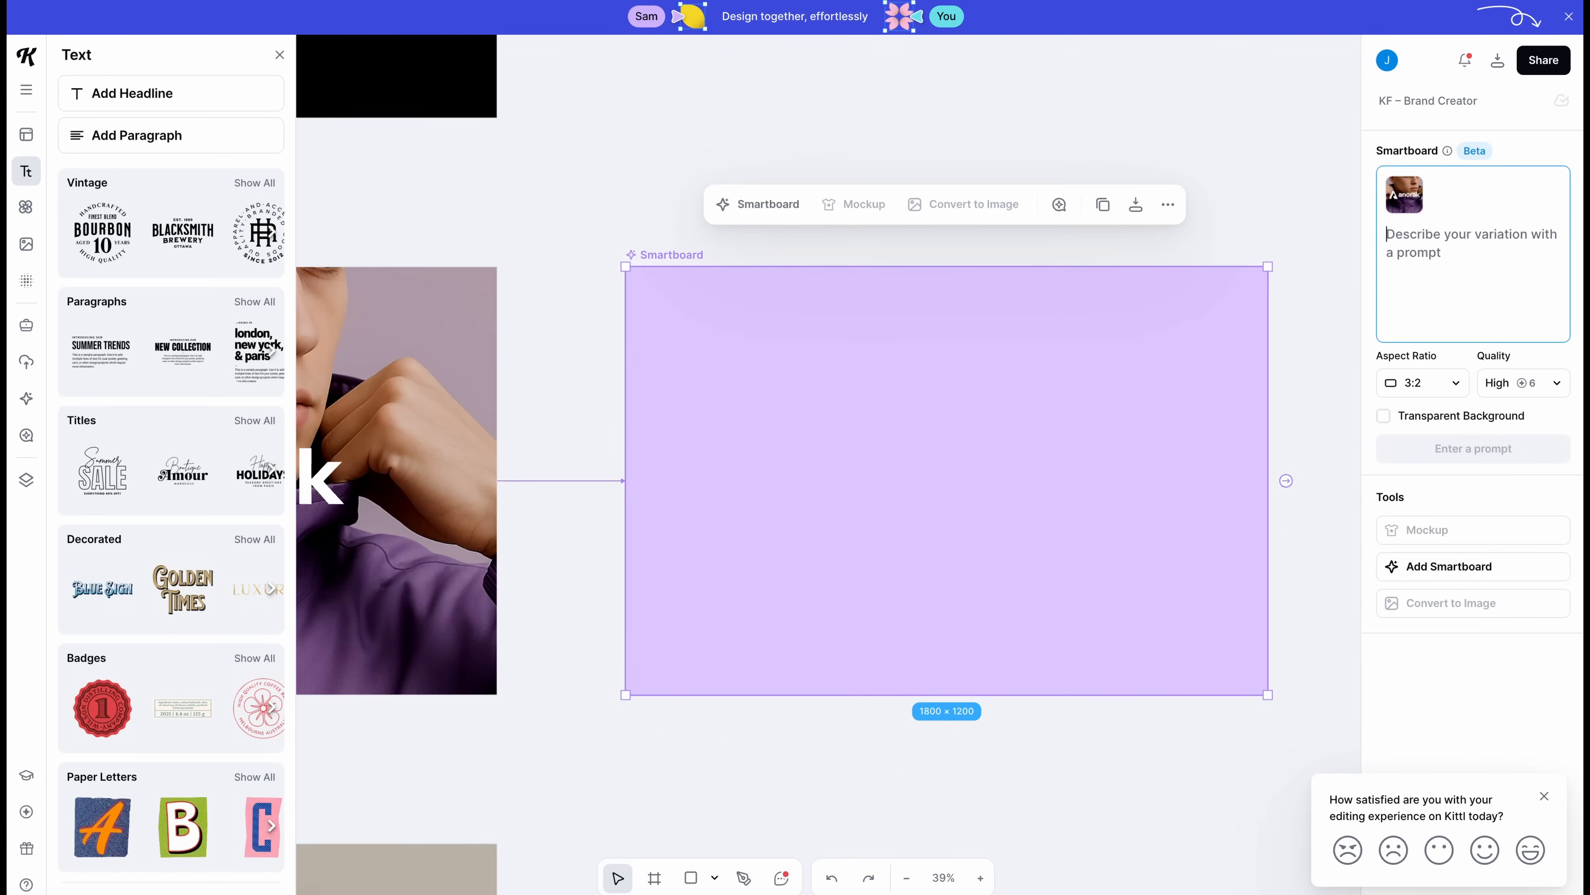
pyautogui.hscroll(-7, 828, 464)
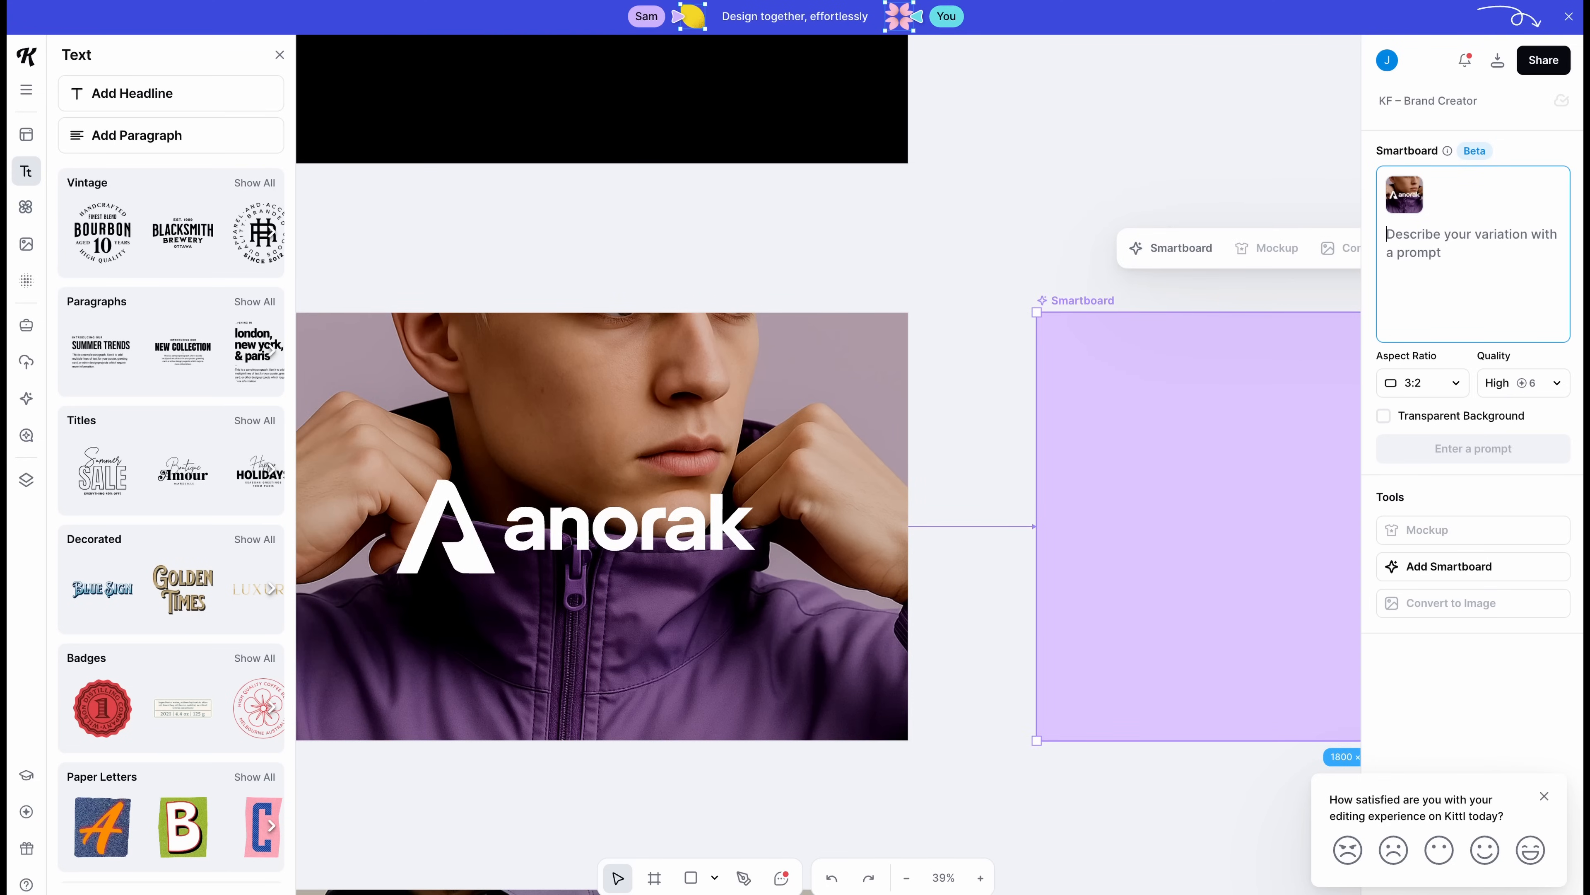
pyautogui.hscroll(3, 828, 463)
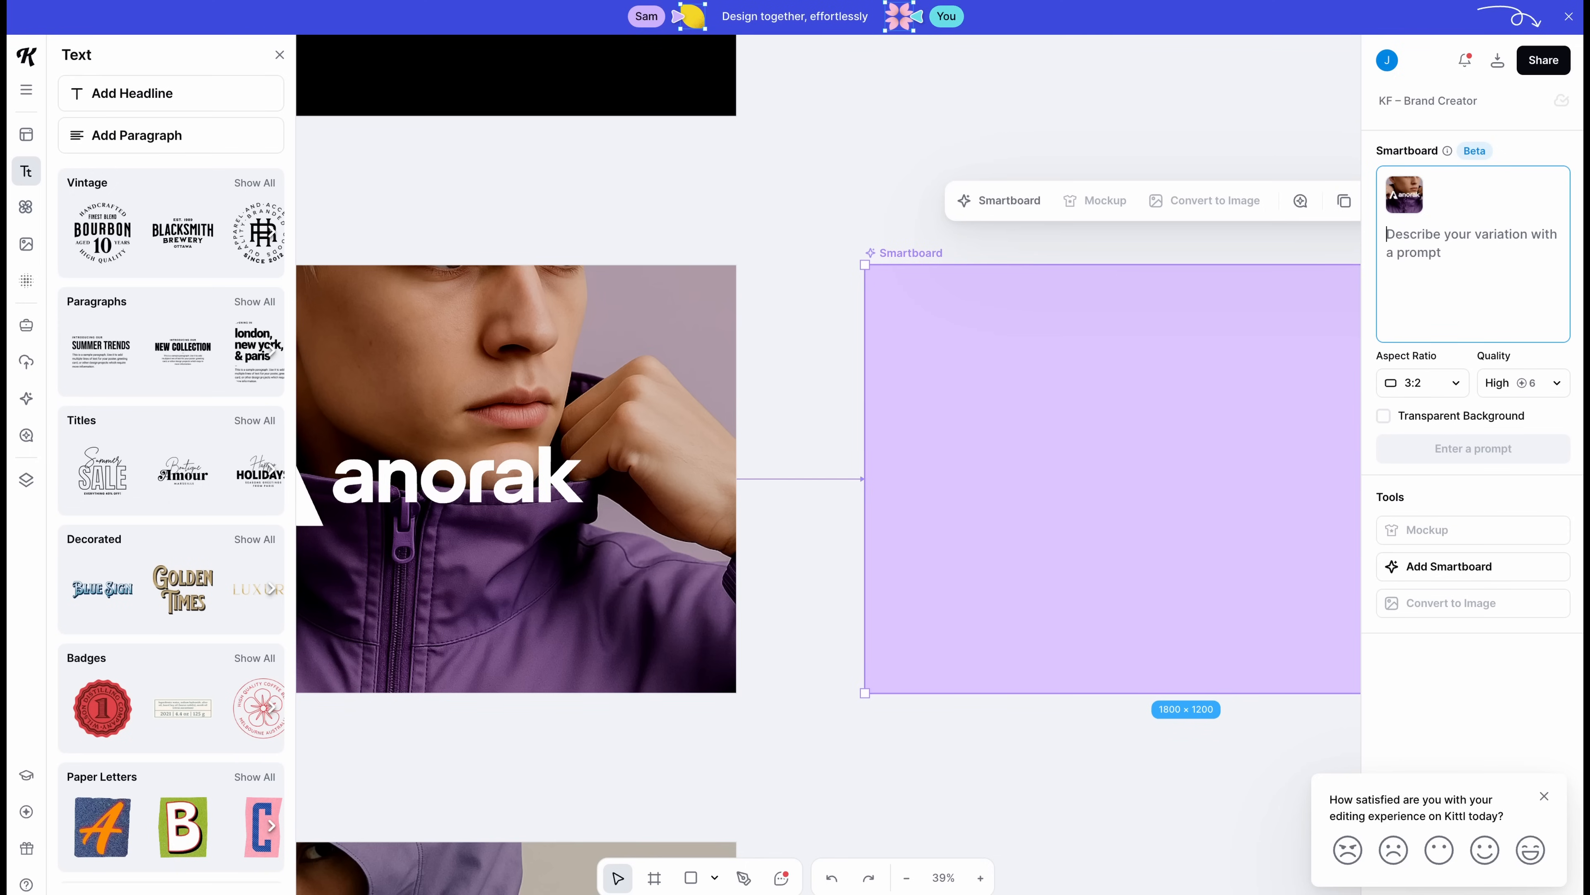
pyautogui.write('Make the logo more wavy and turn the jacket blue')
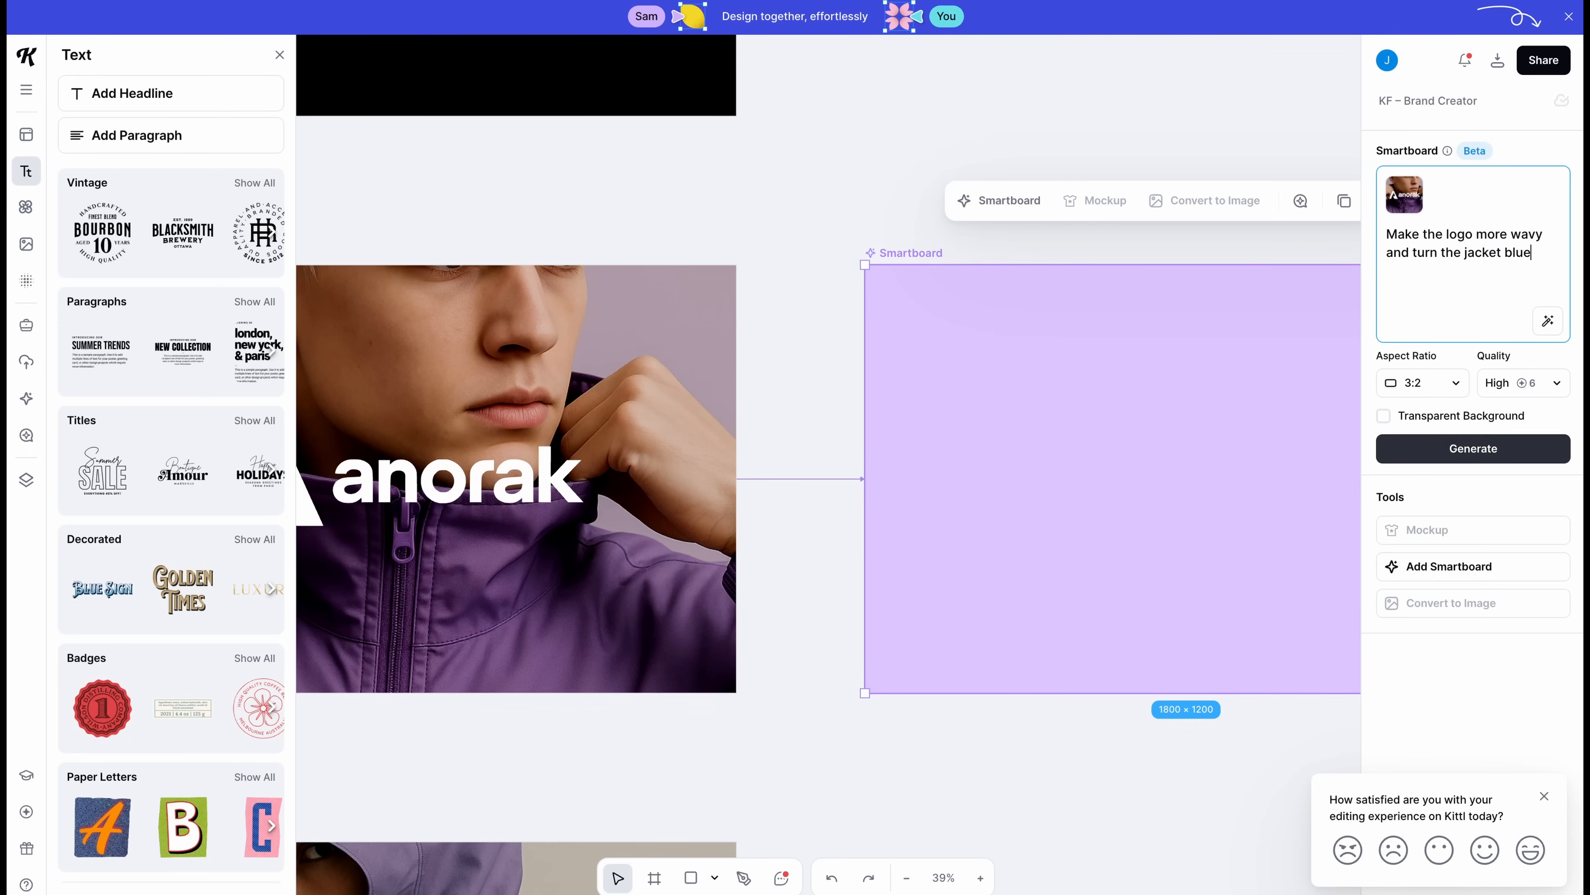
pyautogui.click(1473, 448)
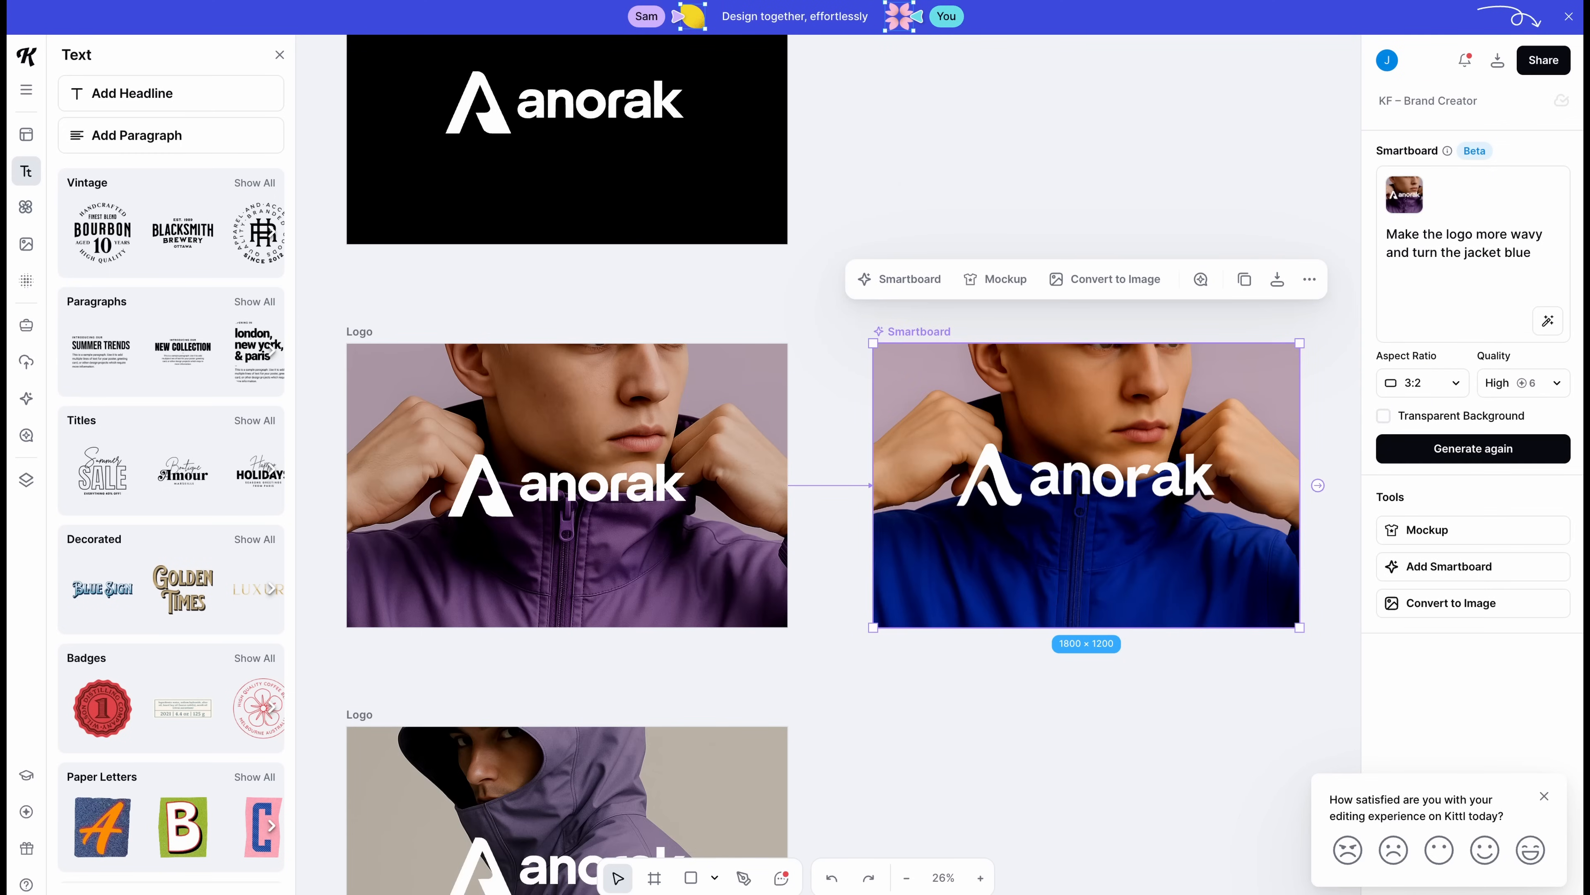
pyautogui.click(944, 682)
pyautogui.scroll(5, 945, 682)
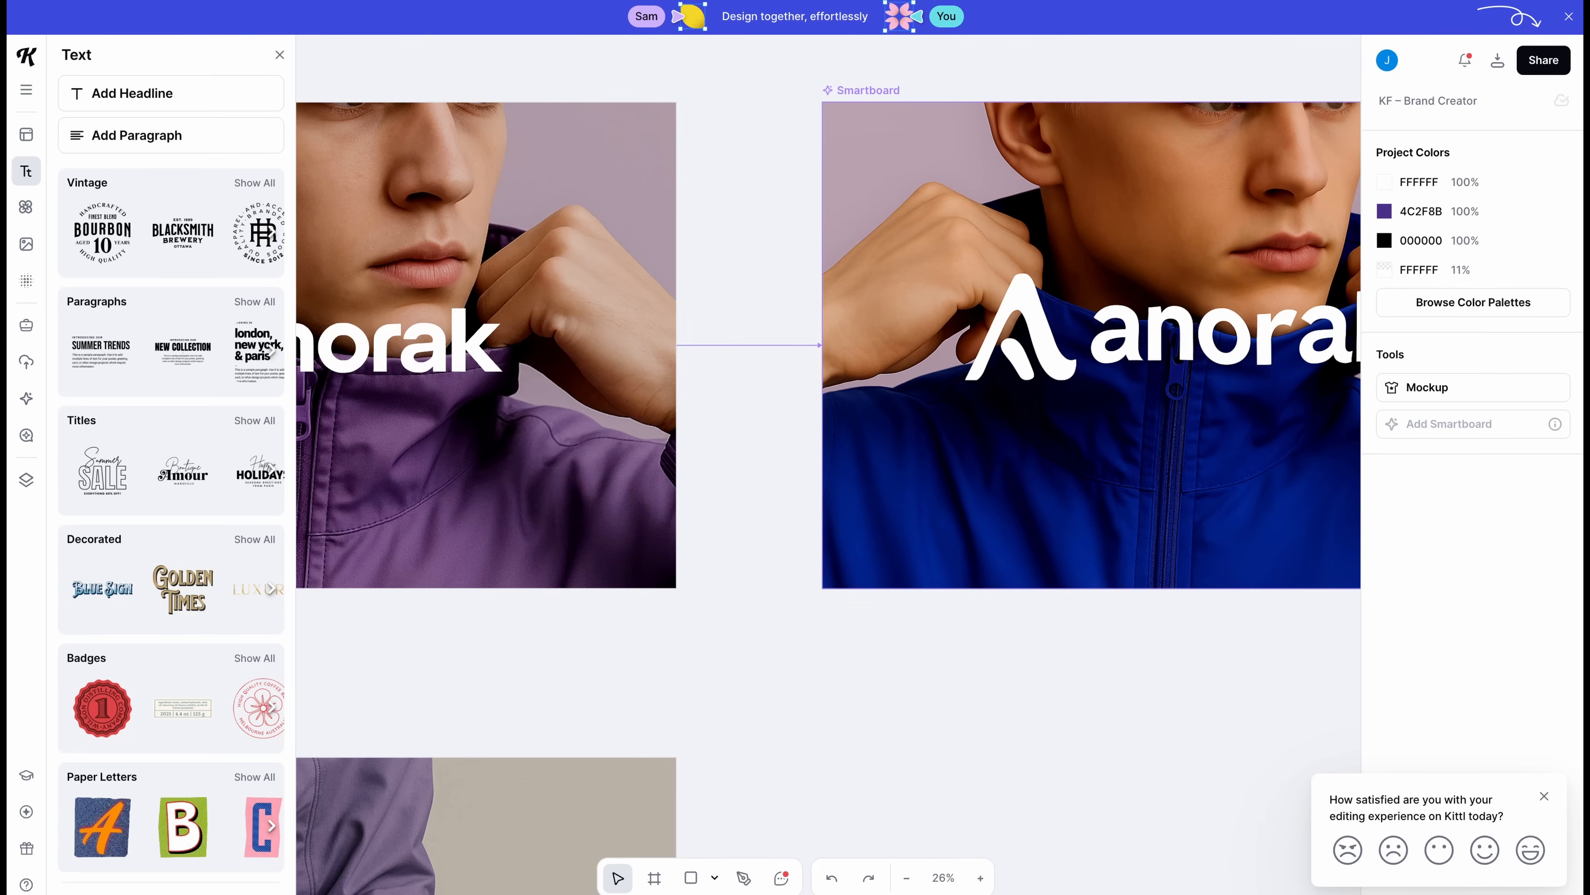
pyautogui.hscroll(5, 828, 465)
pyautogui.scroll(2, 828, 465)
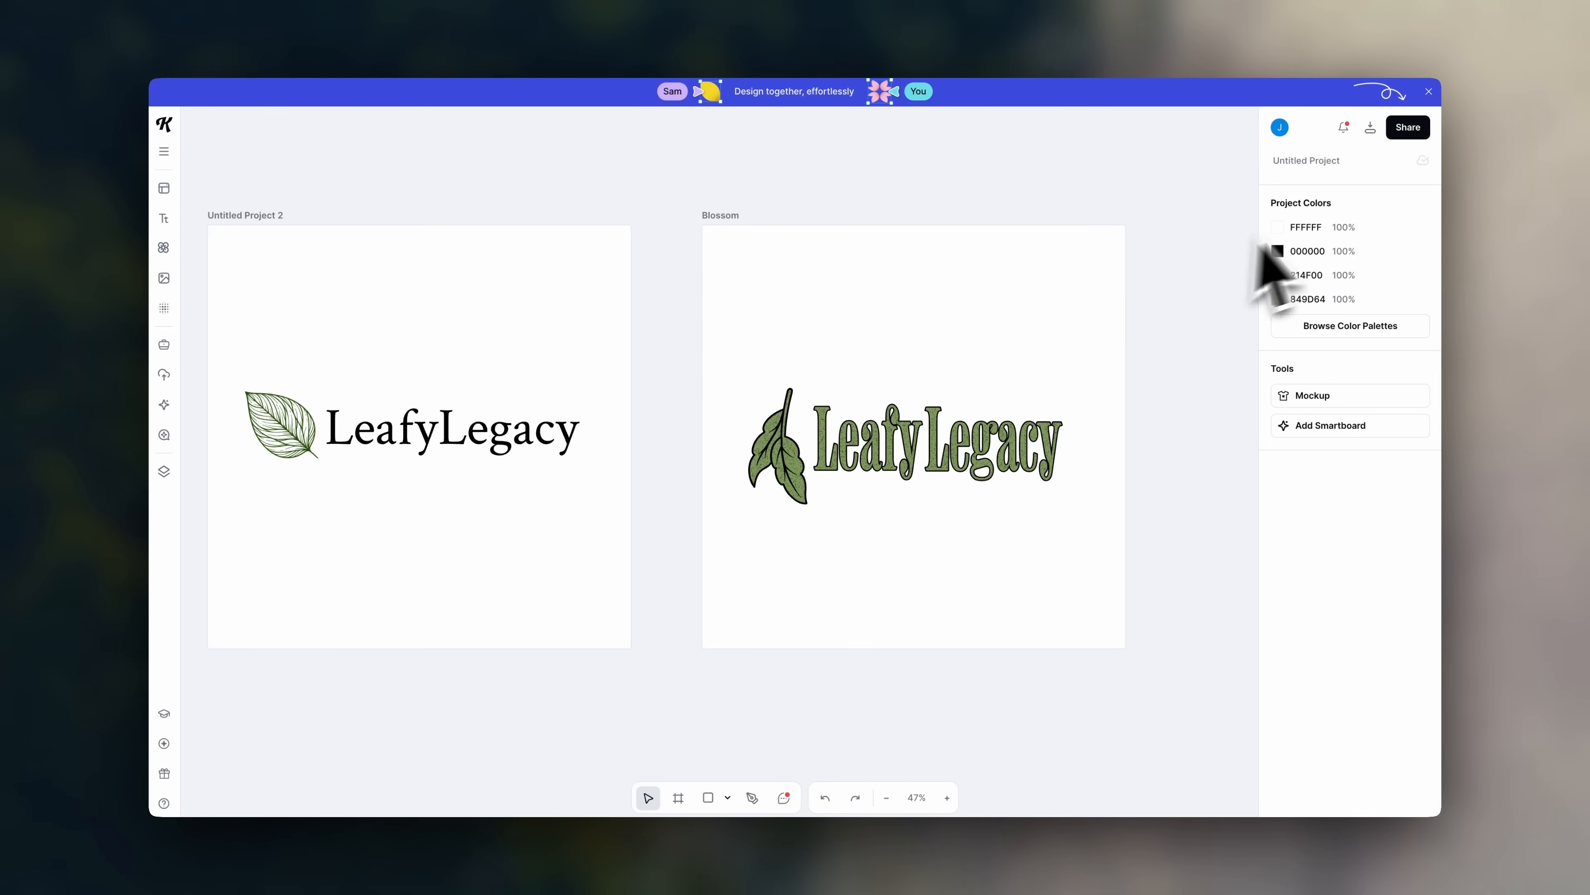
# - Download all 4 LeafyLegacy artboards as 1200×1200 PNGs with background removed
pyautogui.click(1370, 127)
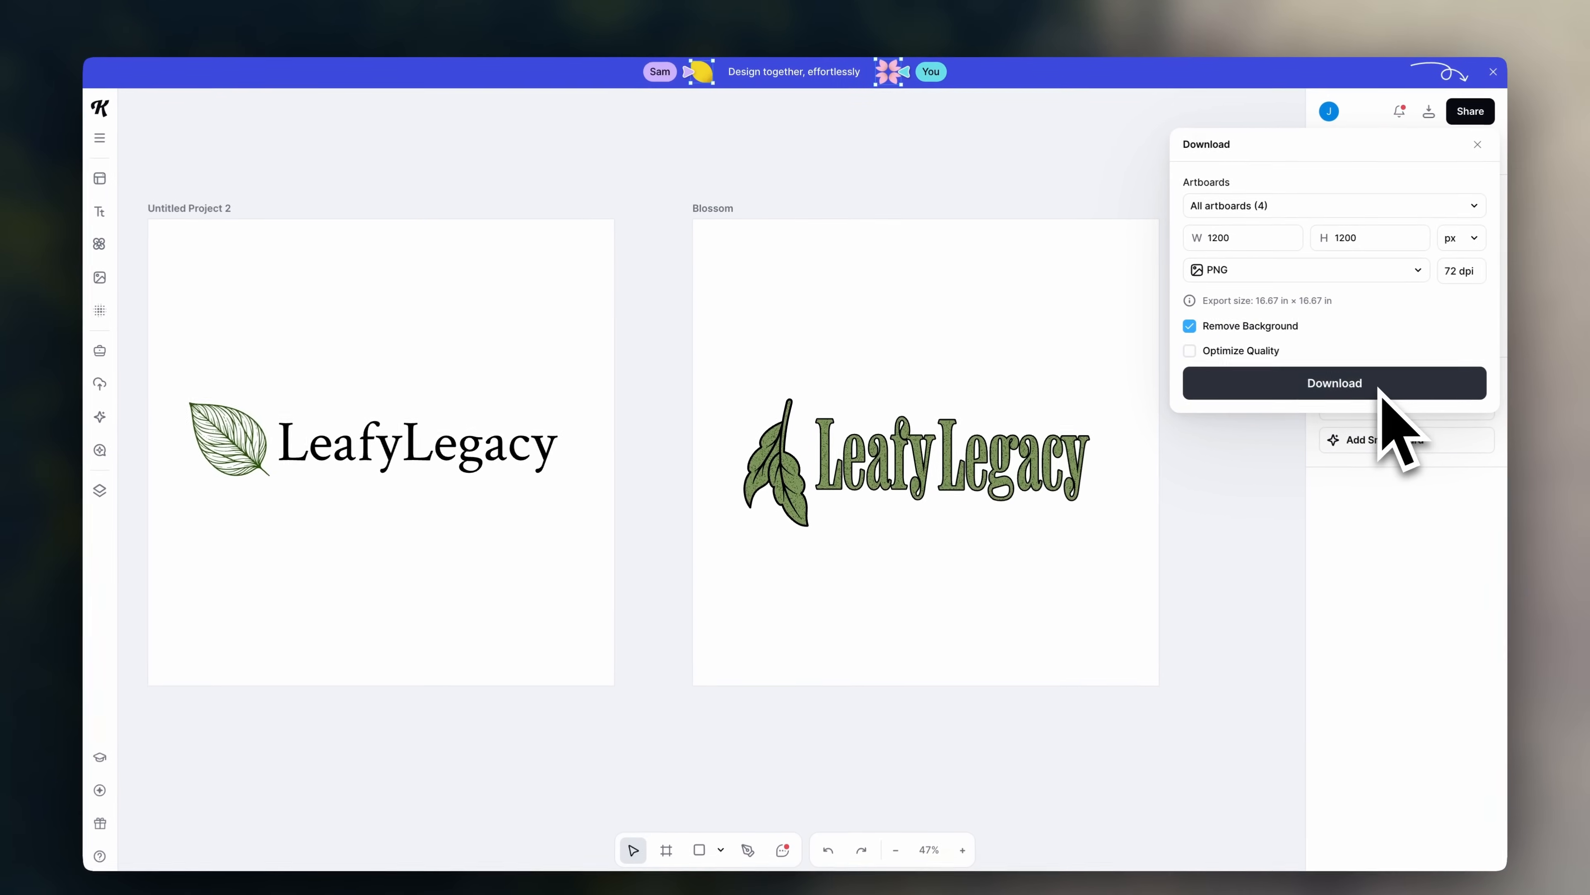
pyautogui.click(1380, 386)
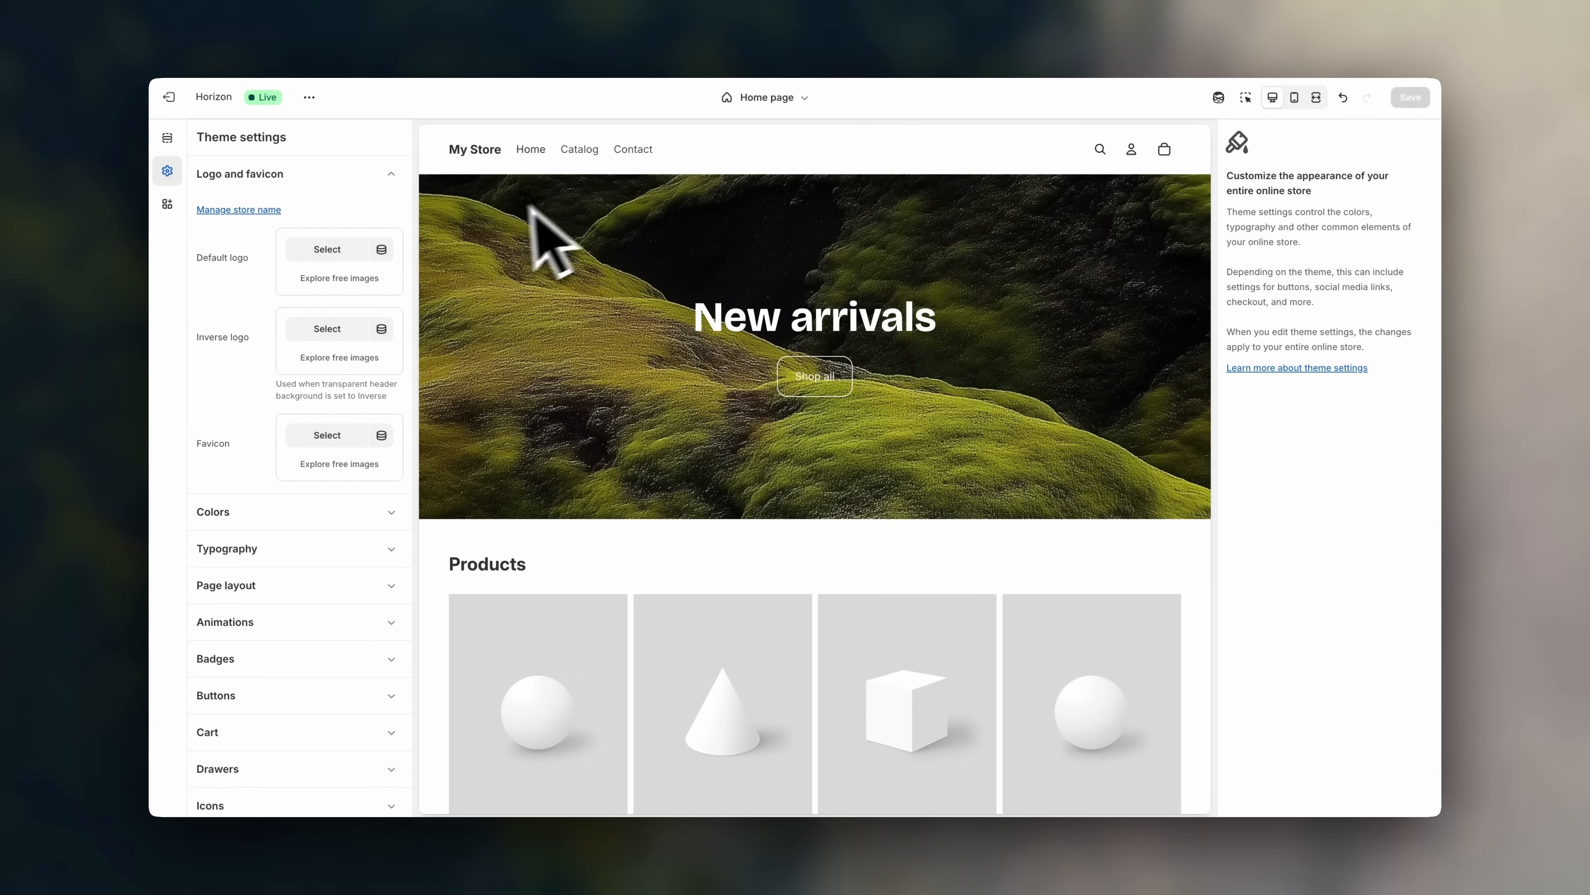
# - Upload the LeafyLegacy logo PNG and apply it as the default store logo
pyautogui.click(339, 249)
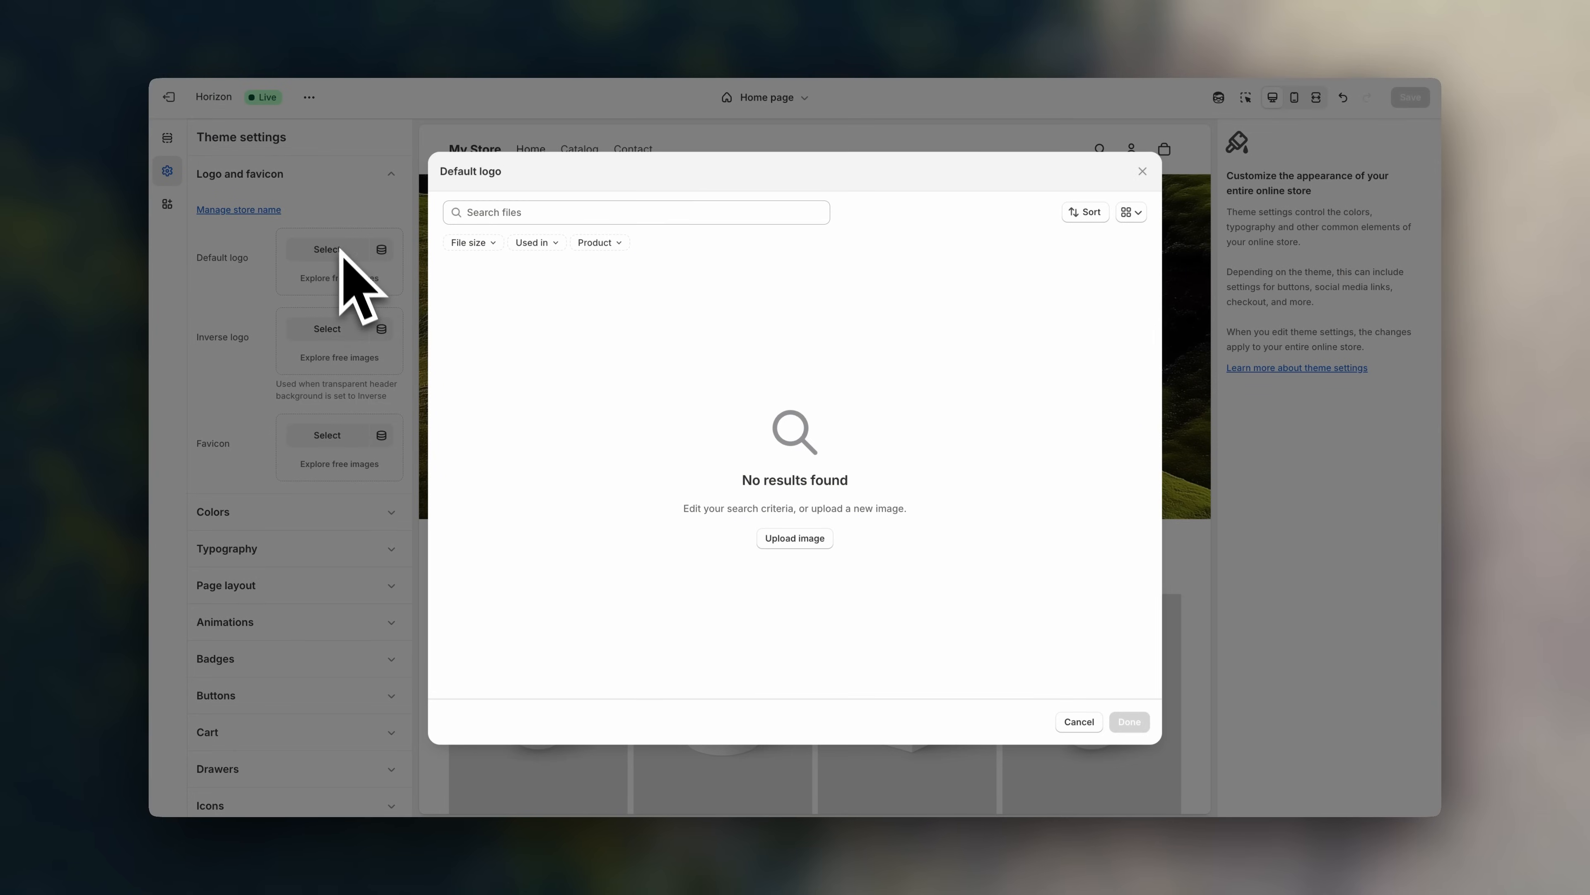
pyautogui.click(813, 542)
pyautogui.press('space')
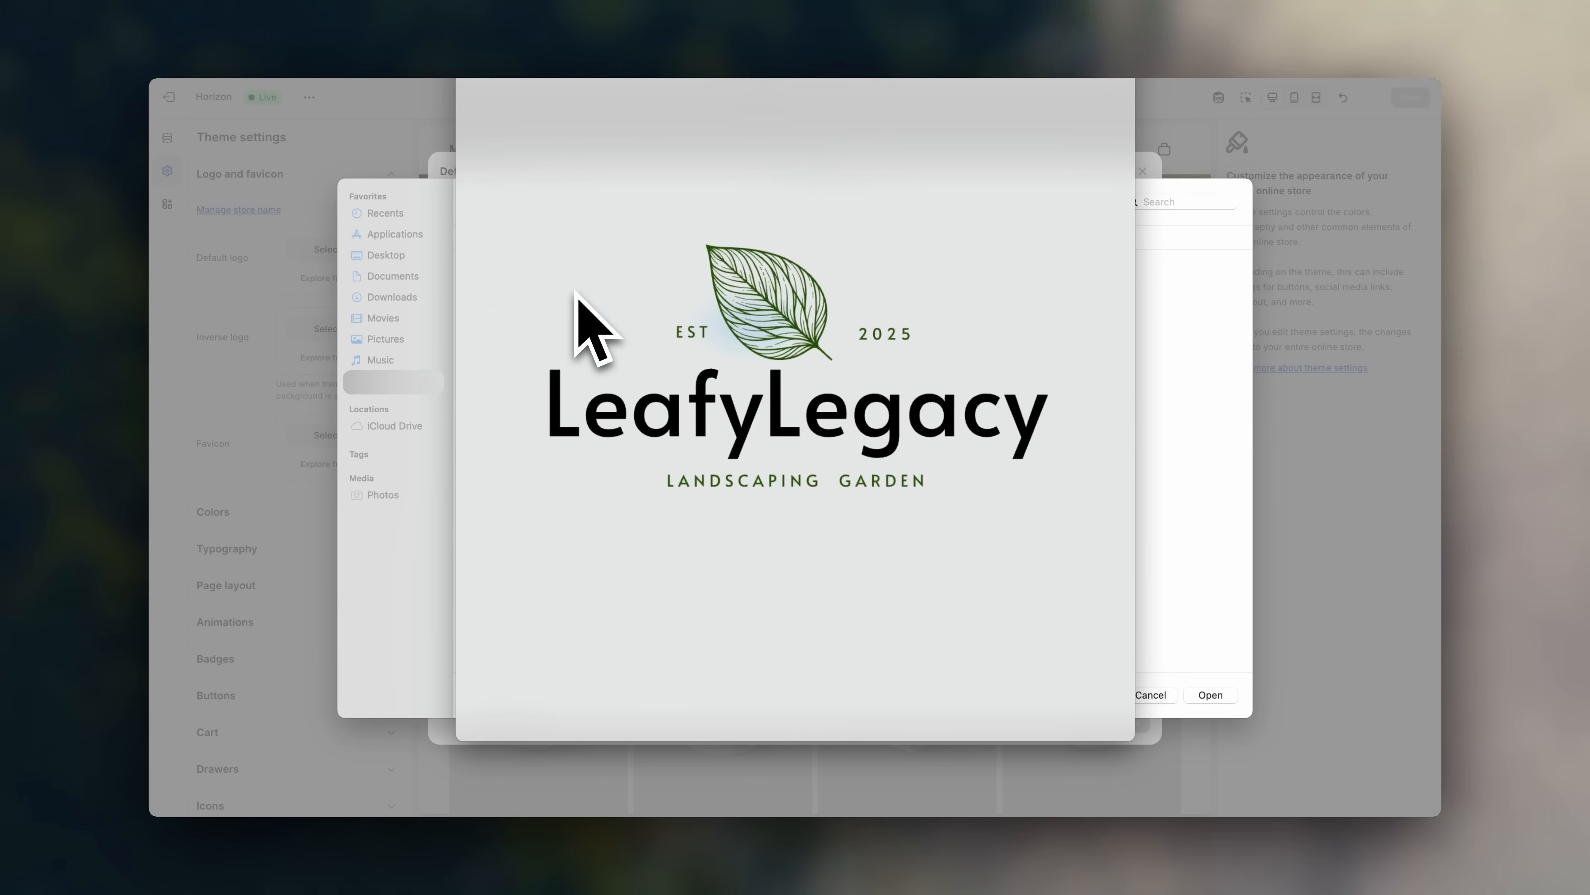
pyautogui.press('Left')
pyautogui.press('space')
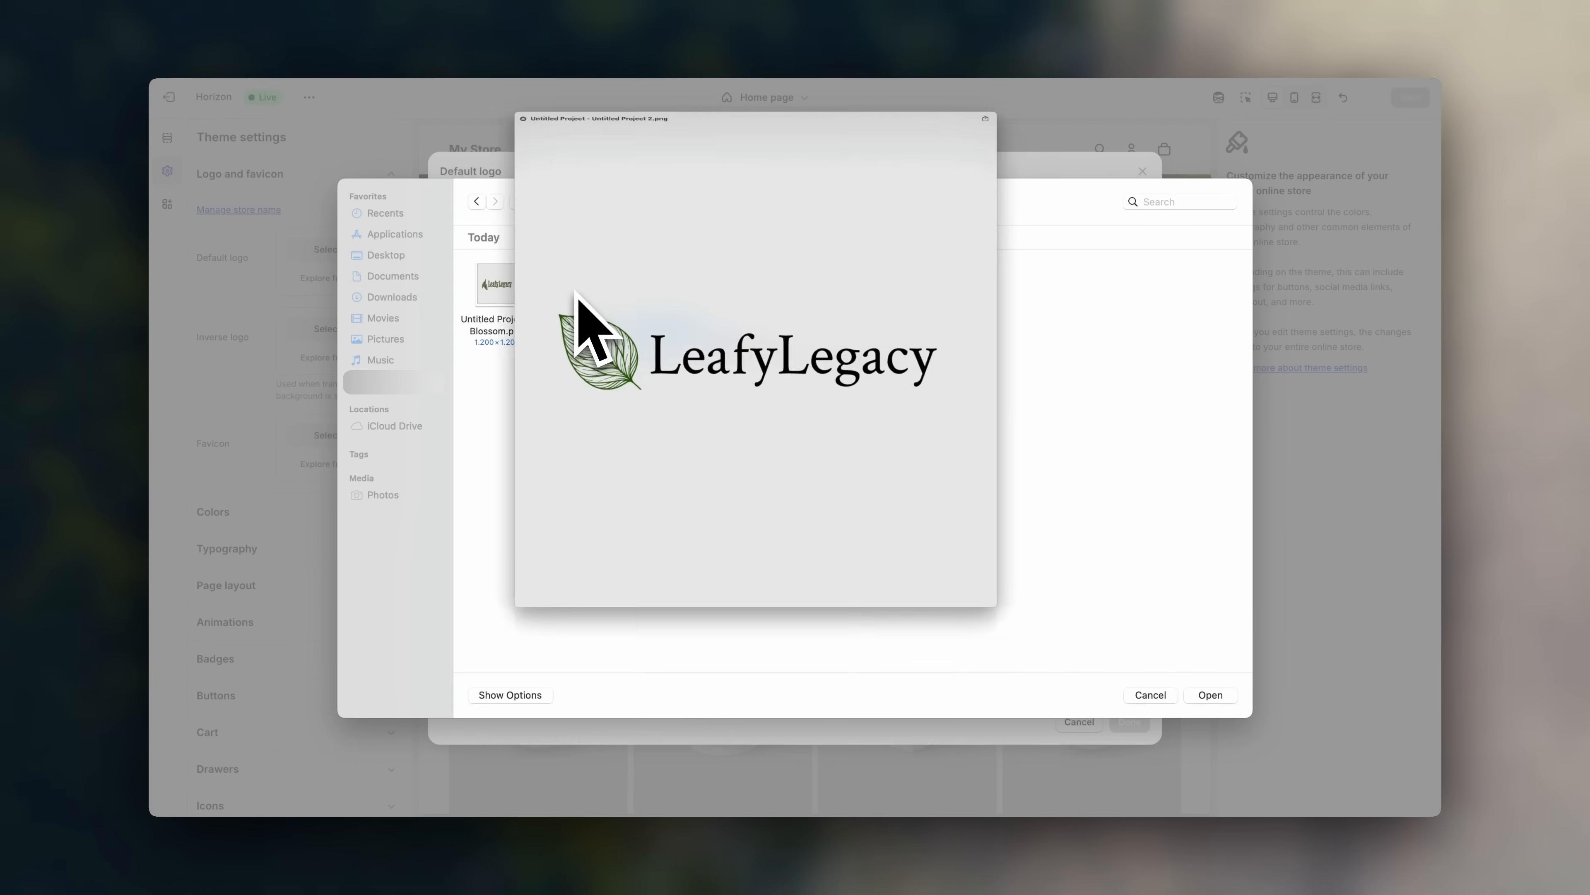
pyautogui.click(1215, 695)
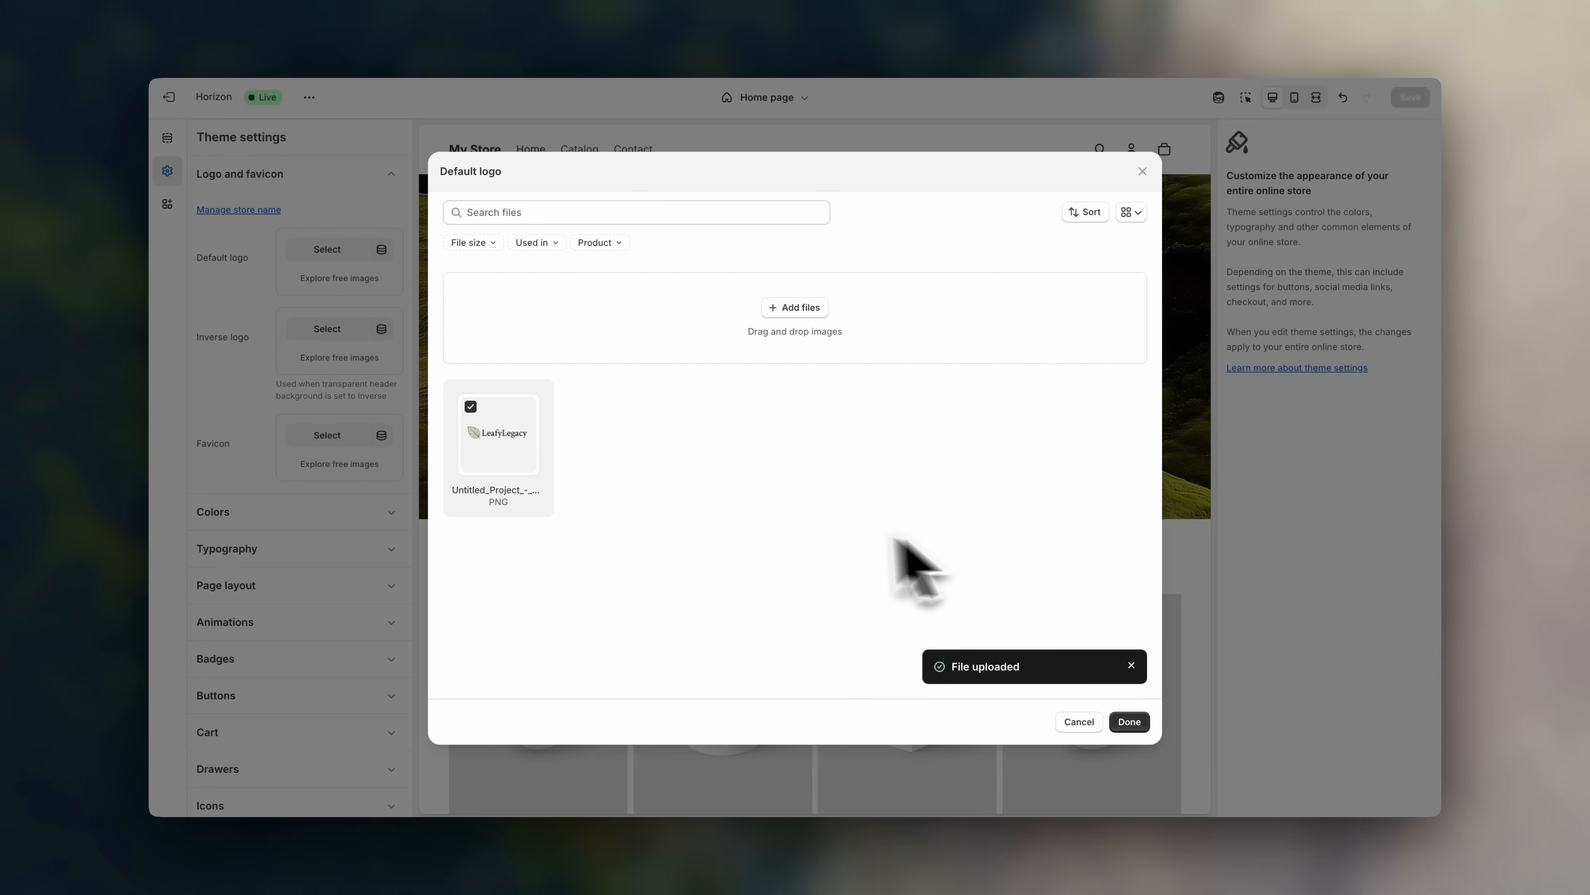
pyautogui.click(1138, 724)
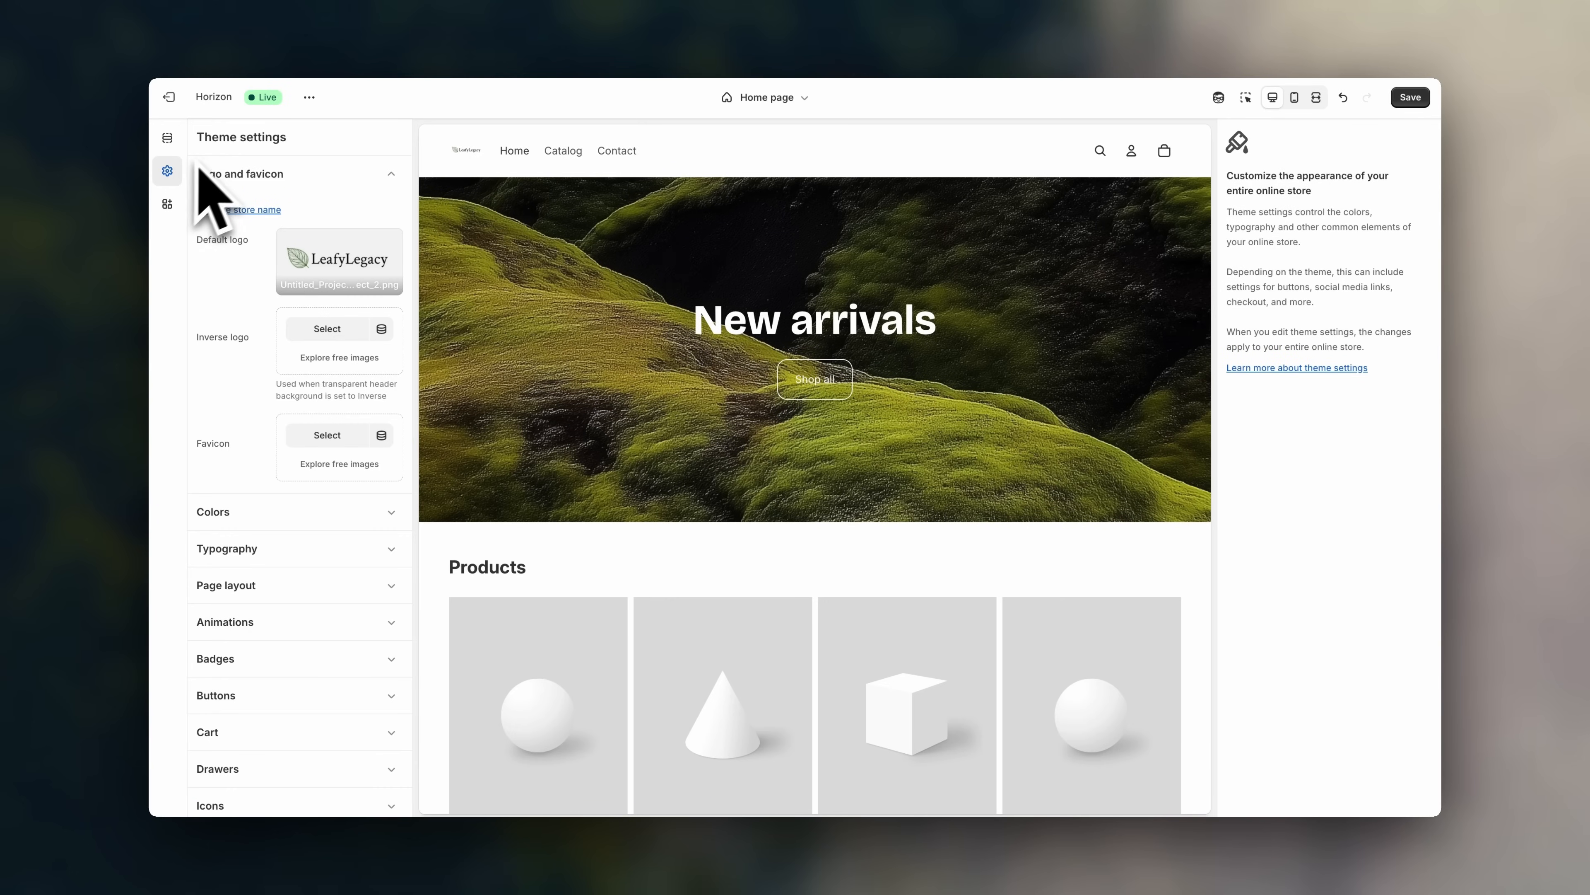
# - Raise the header logo's desktop height from 48 to 100 px
pyautogui.click(178, 143)
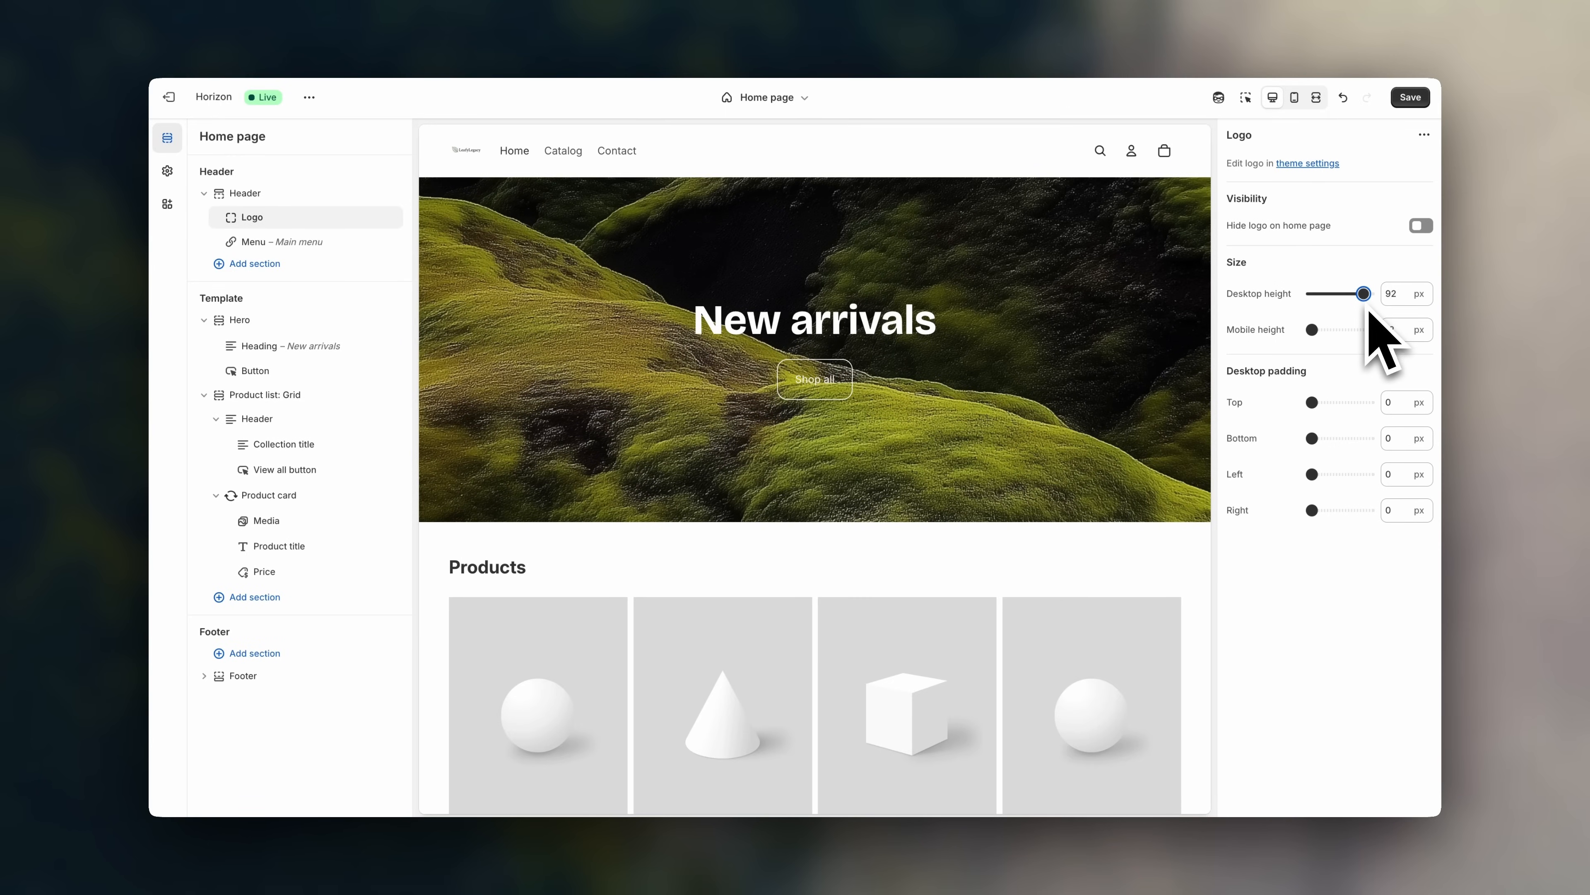
pyautogui.moveTo(1364, 294); pyautogui.dragTo(1369, 295)
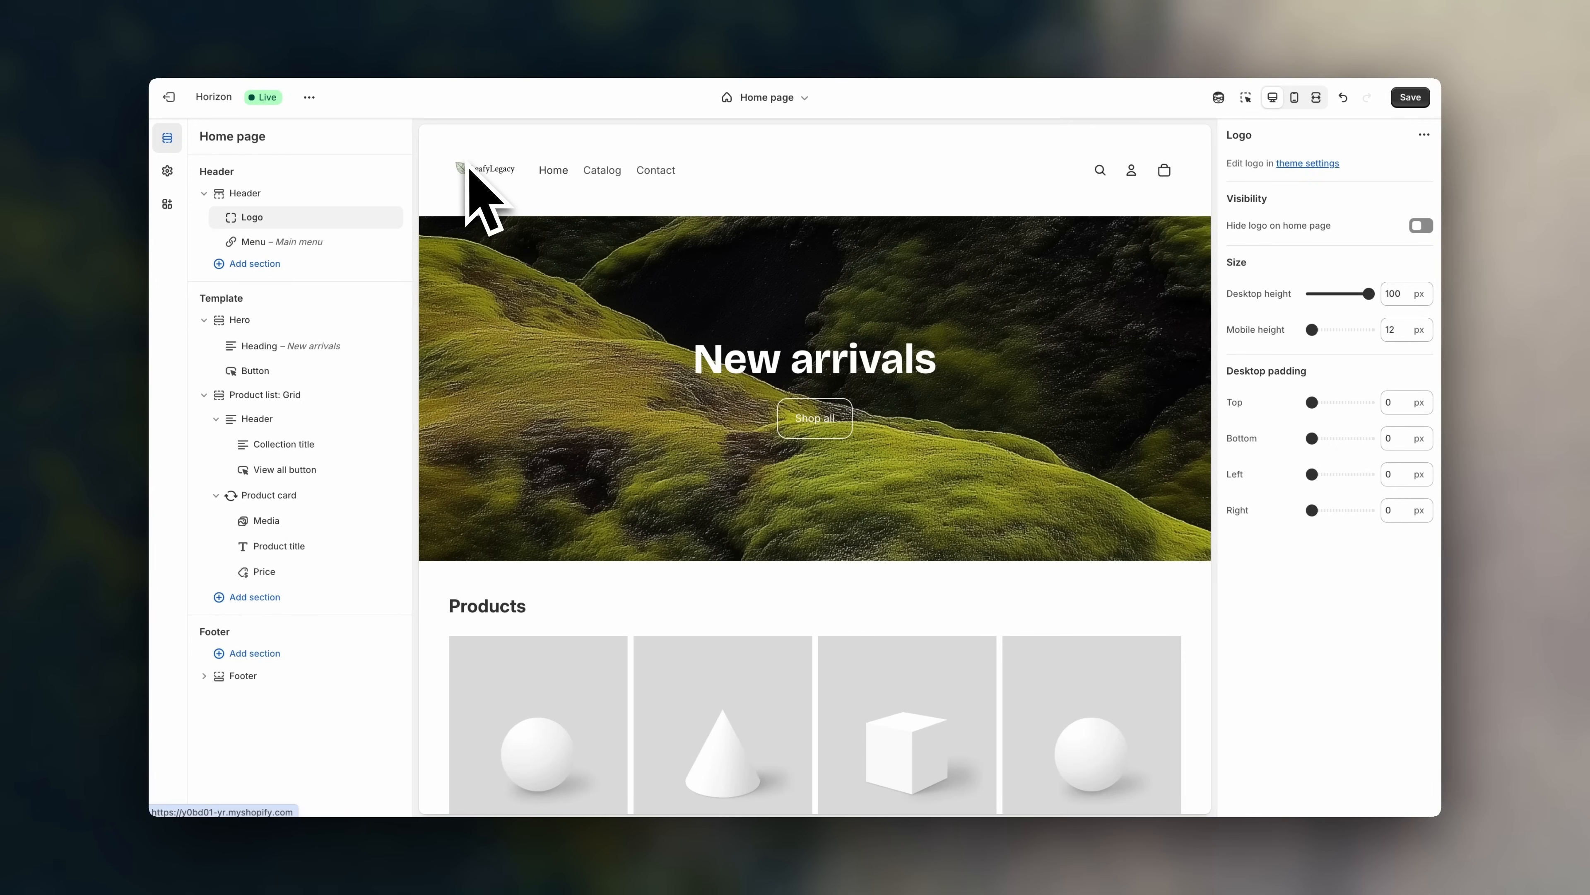
pyautogui.click(167, 170)
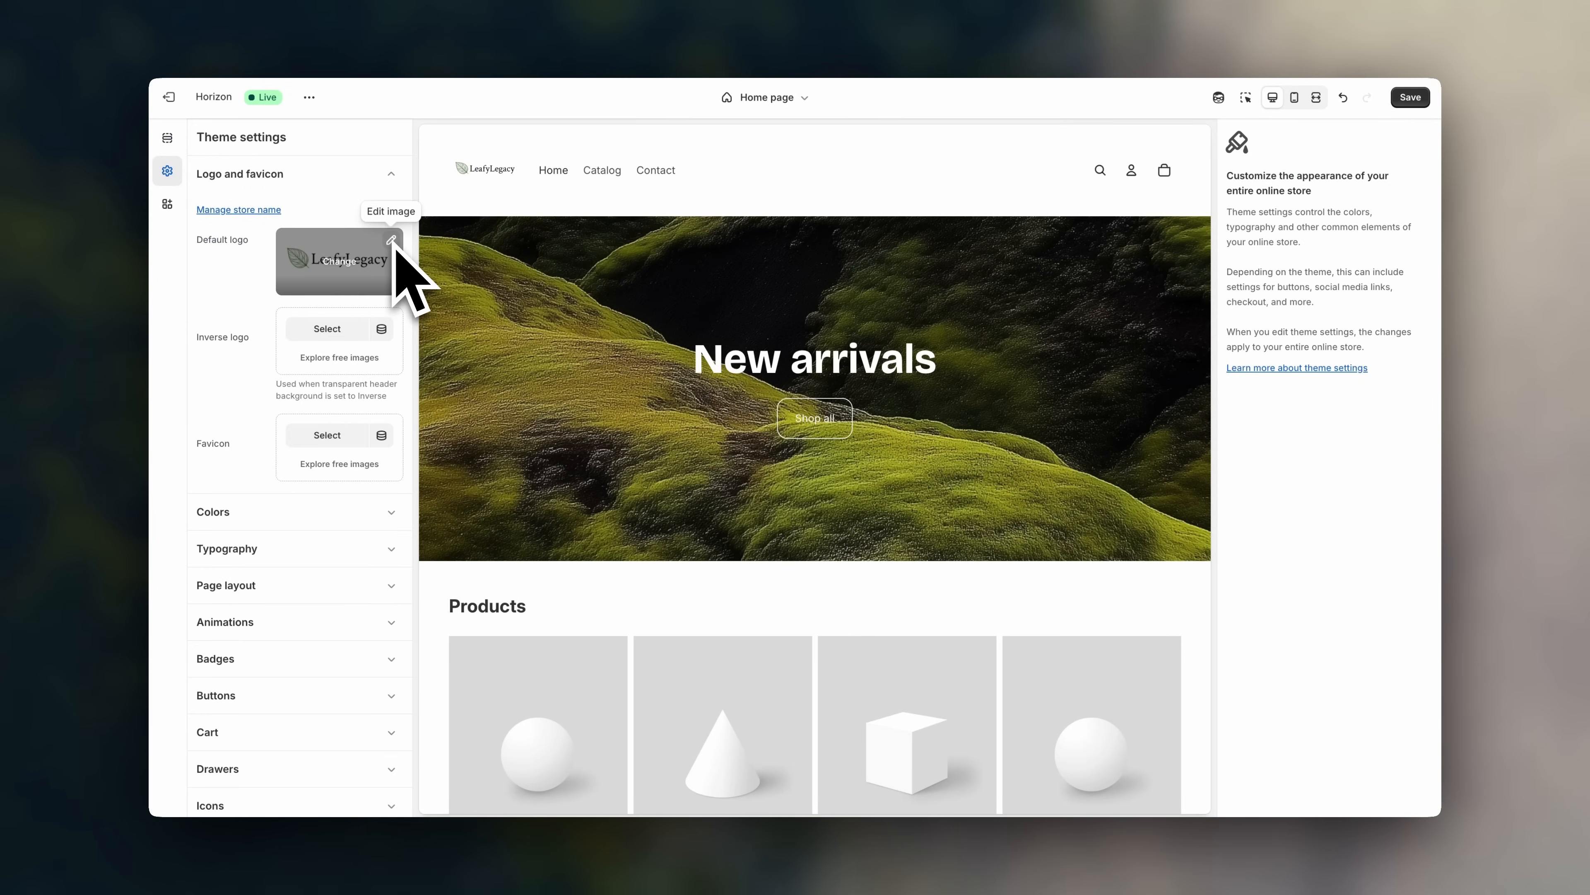
# - Freeform-crop the default logo to a 1200×401 strip around the wordmark and save it
pyautogui.click(392, 241)
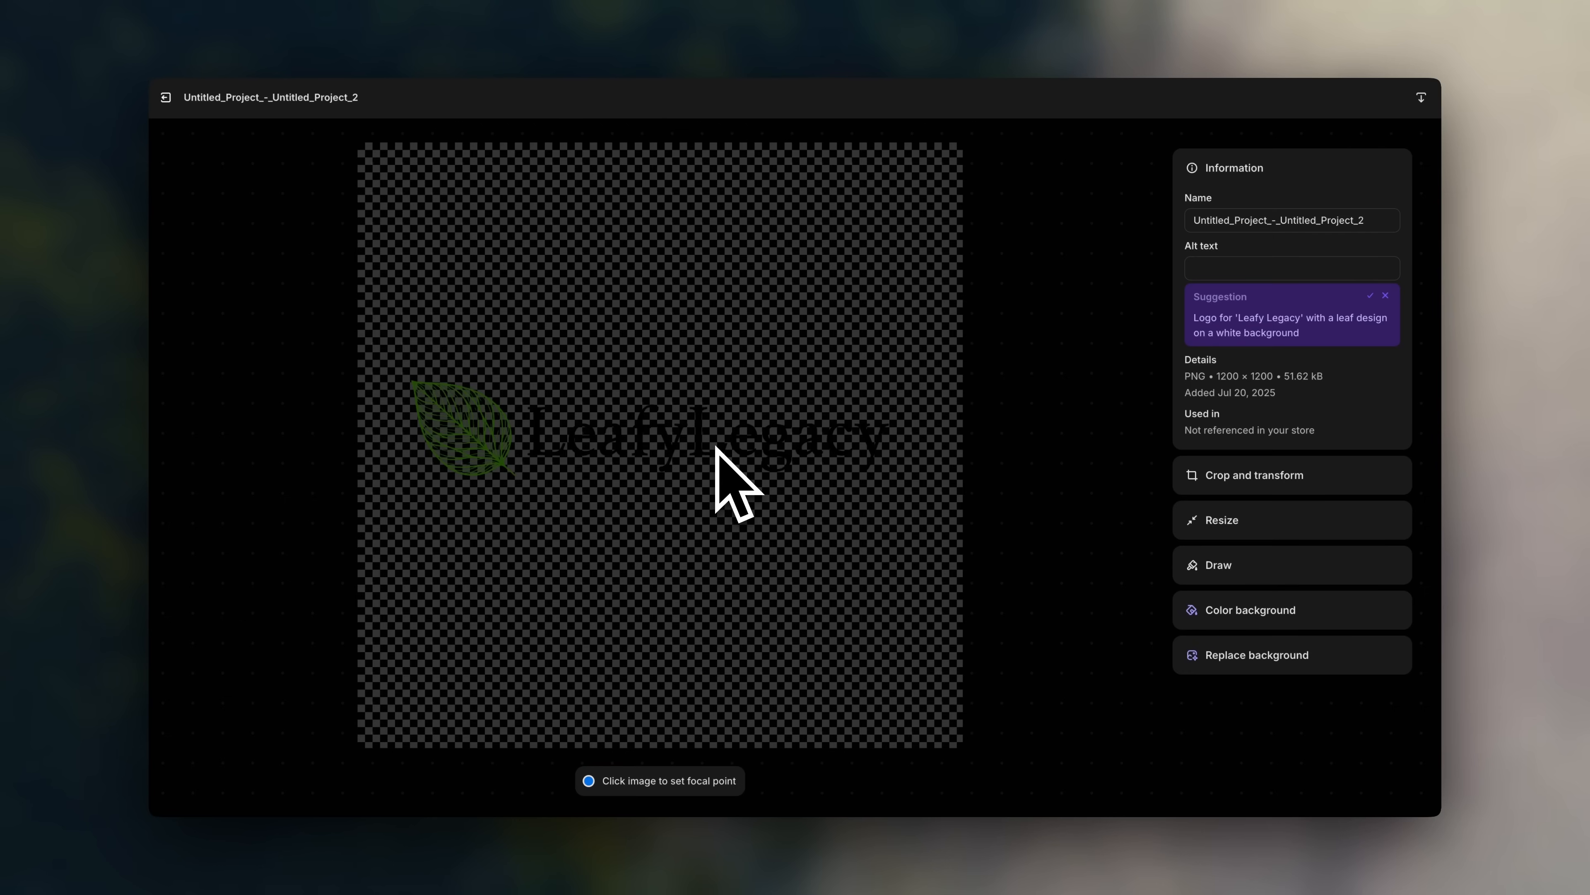
pyautogui.click(1230, 483)
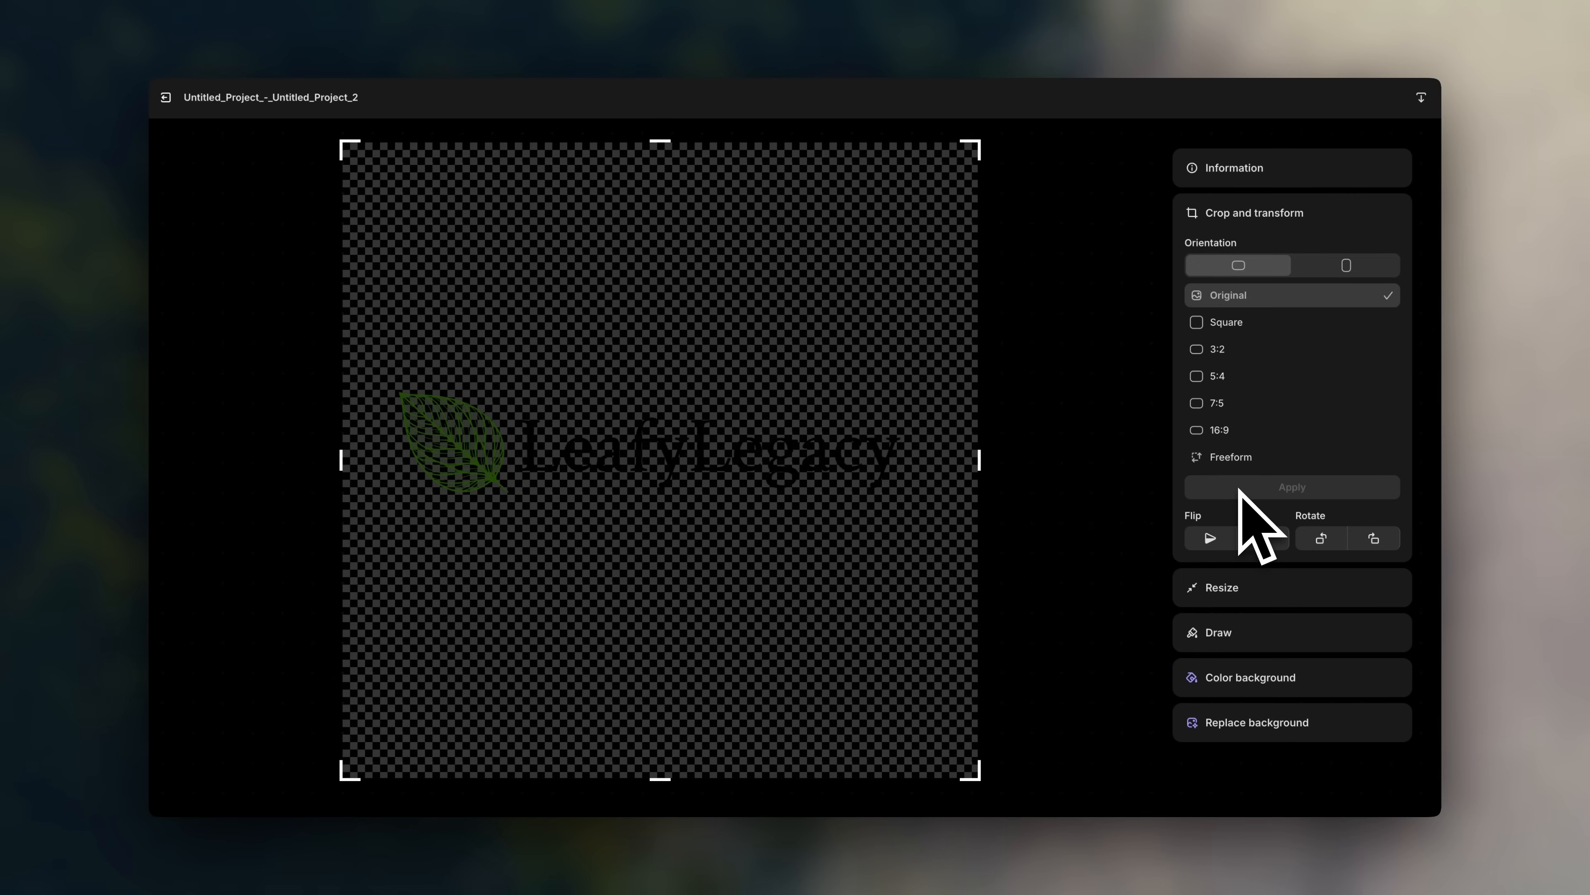
pyautogui.click(1224, 457)
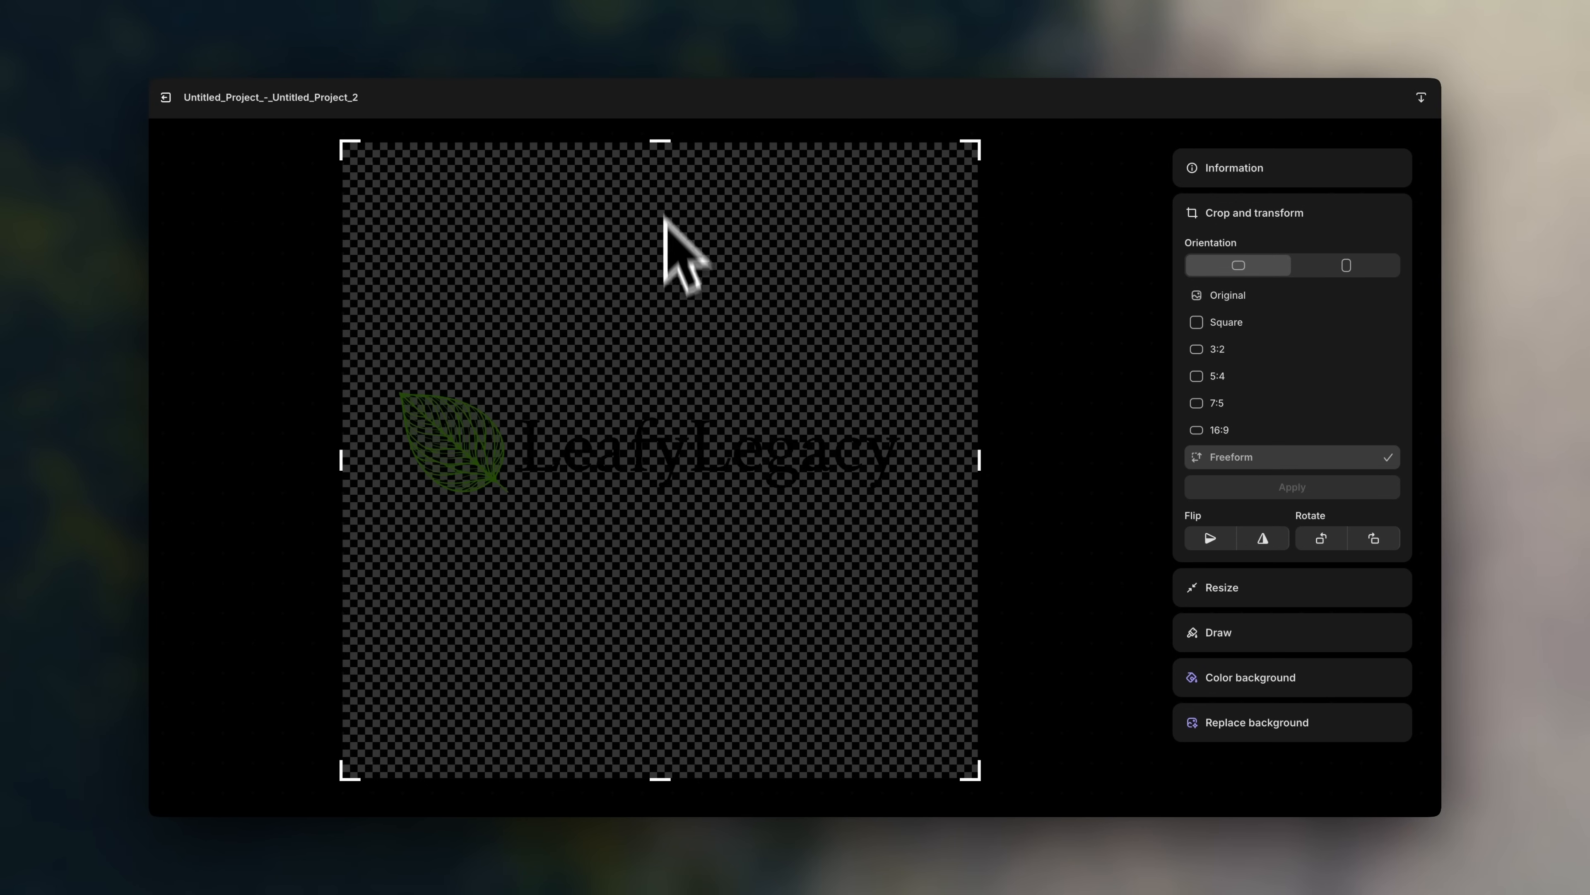
pyautogui.moveTo(661, 144); pyautogui.dragTo(662, 332)
pyautogui.moveTo(629, 772); pyautogui.dragTo(696, 545)
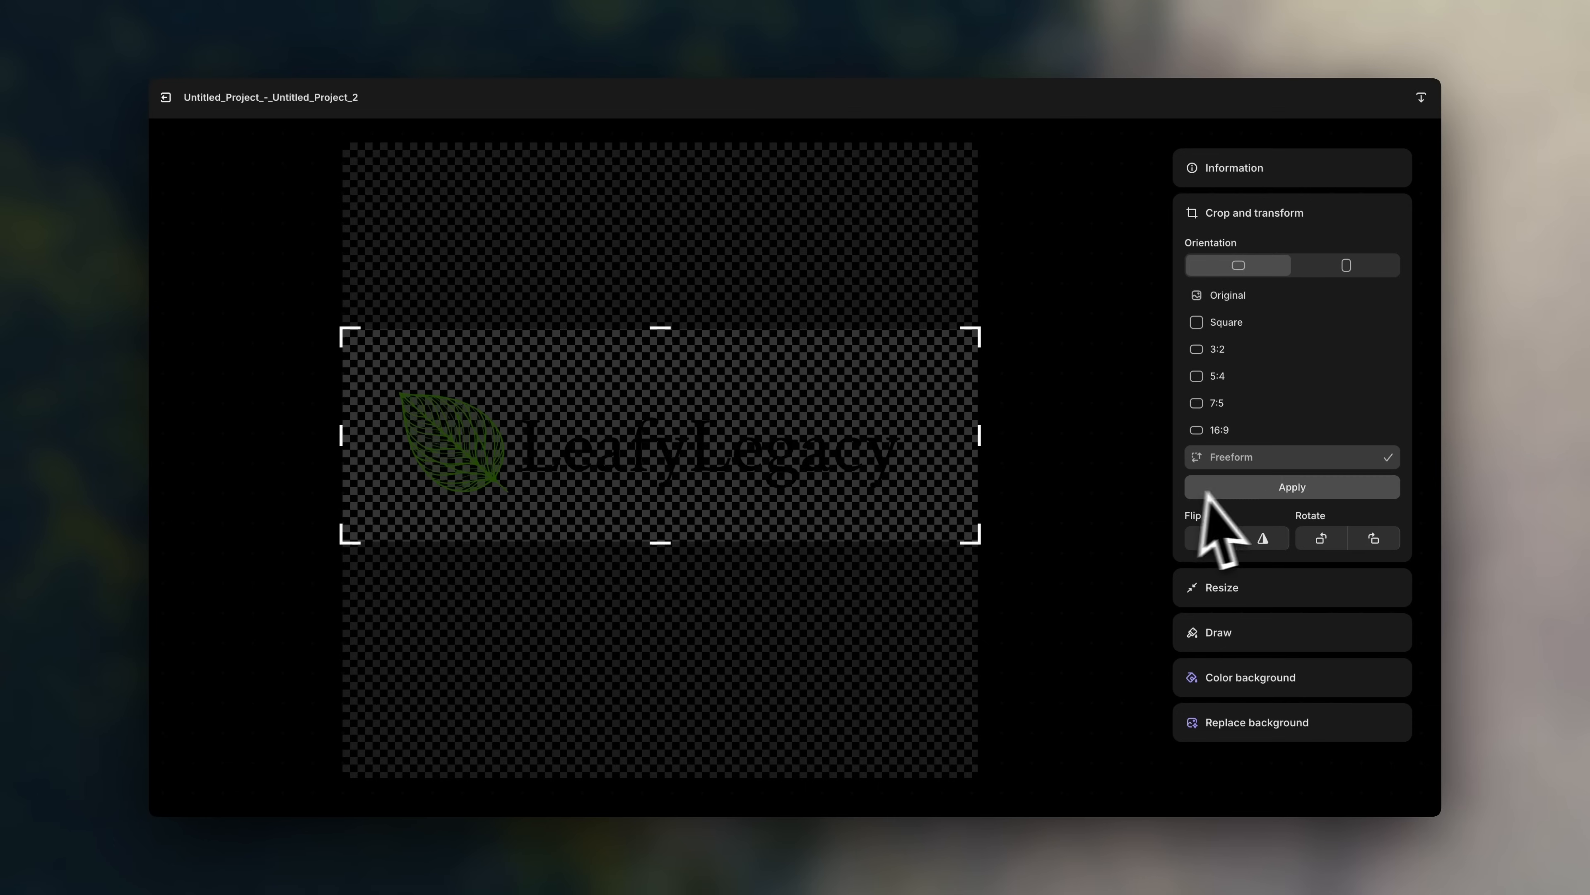
pyautogui.click(1237, 490)
pyautogui.click(1394, 99)
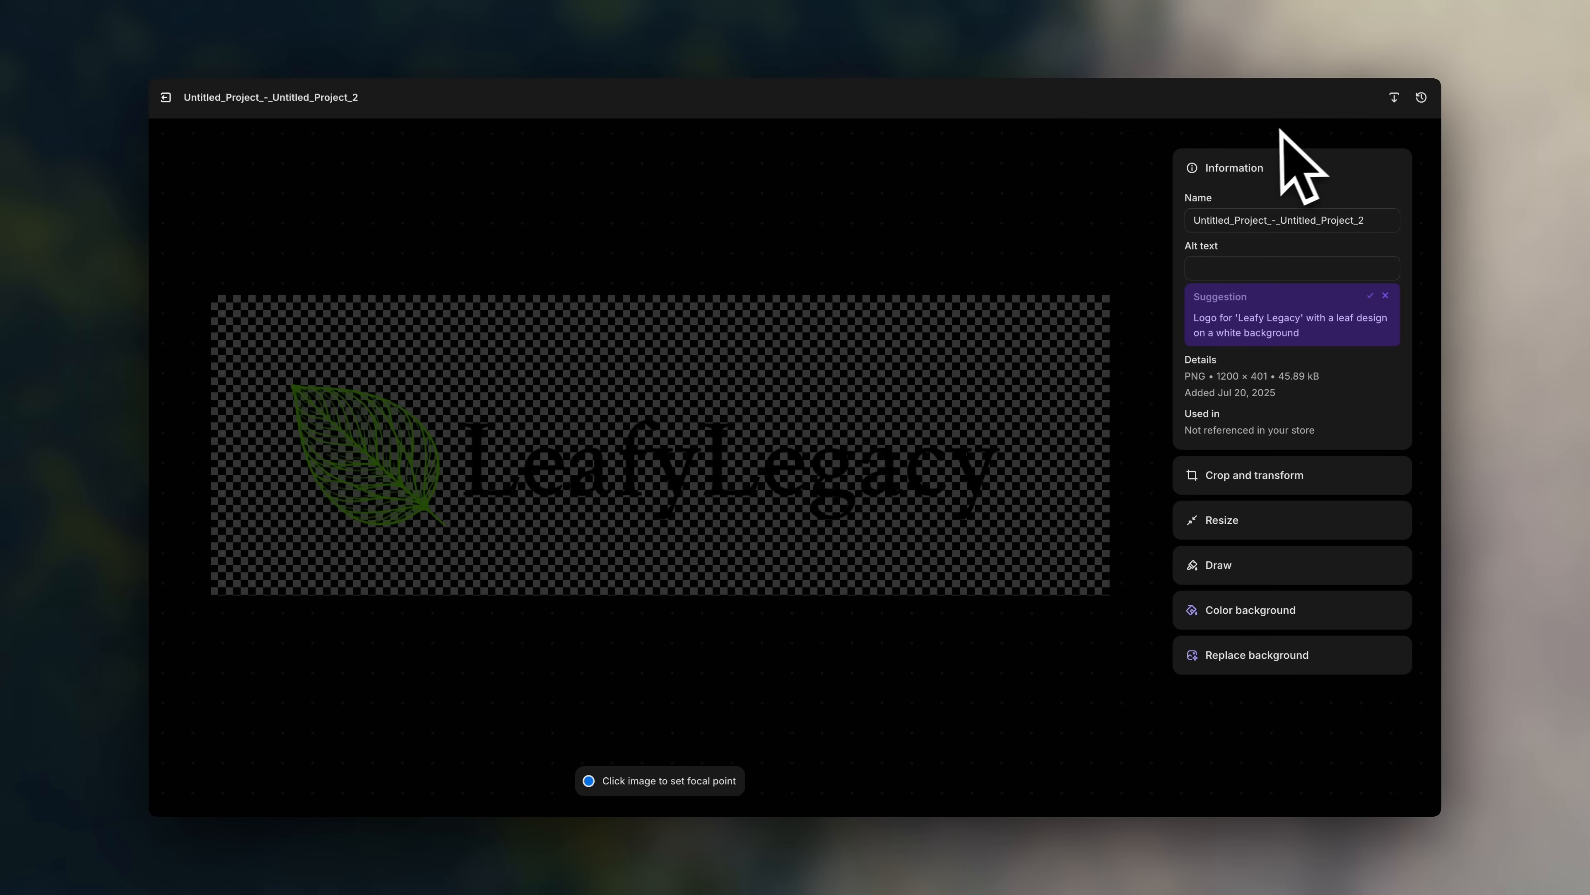
pyautogui.click(166, 97)
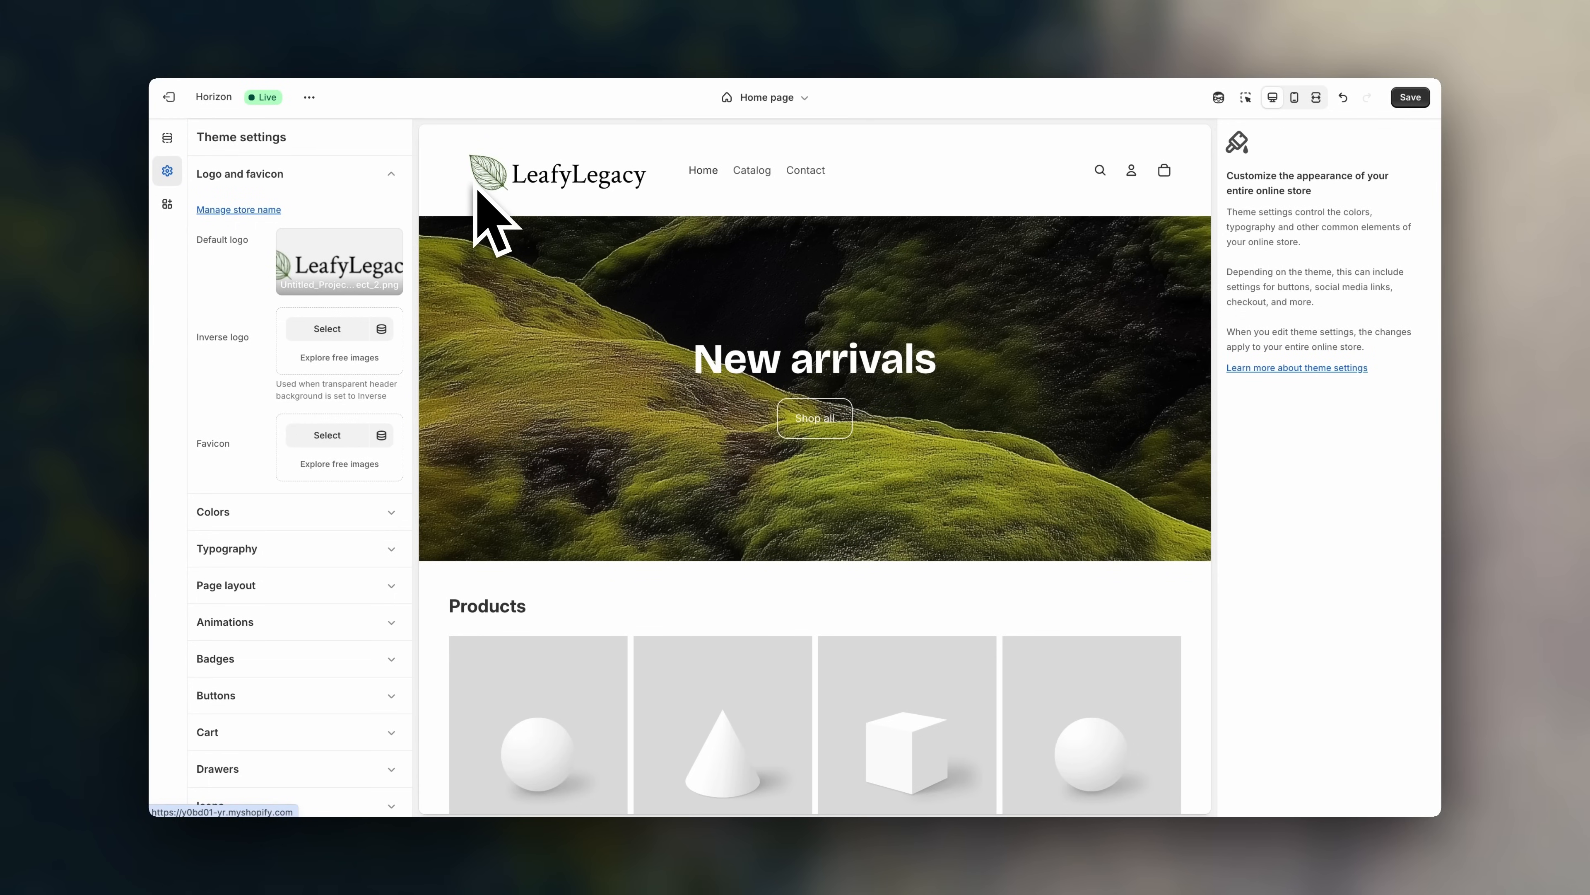
# - Set the logo height to 68 px on desktop and 51 px in the mobile preview
pyautogui.click(168, 139)
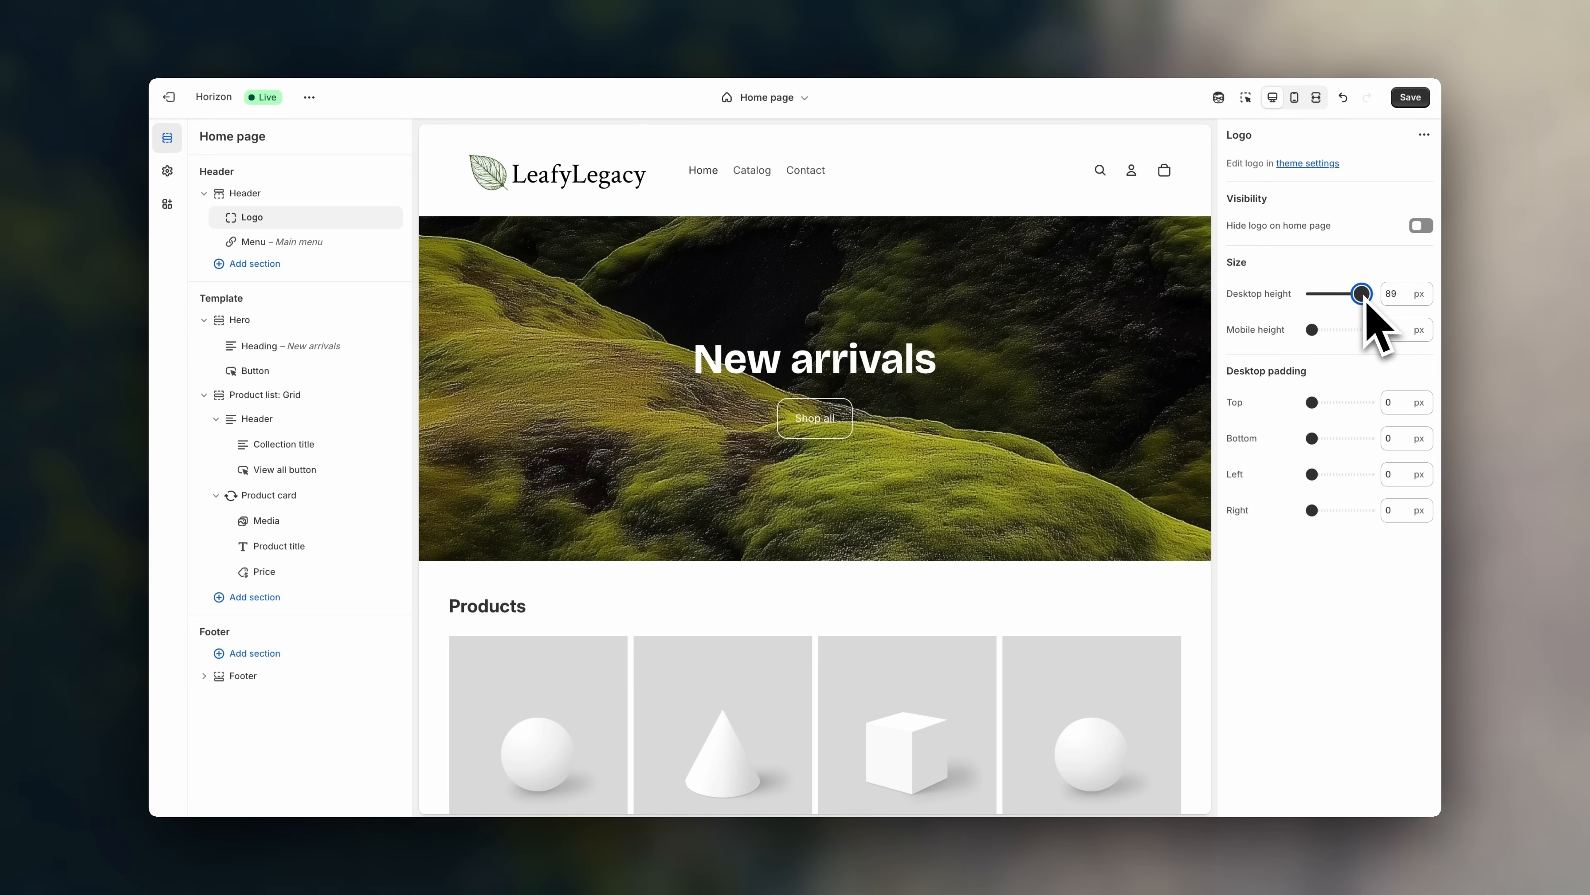
pyautogui.moveTo(1357, 299); pyautogui.dragTo(1351, 299)
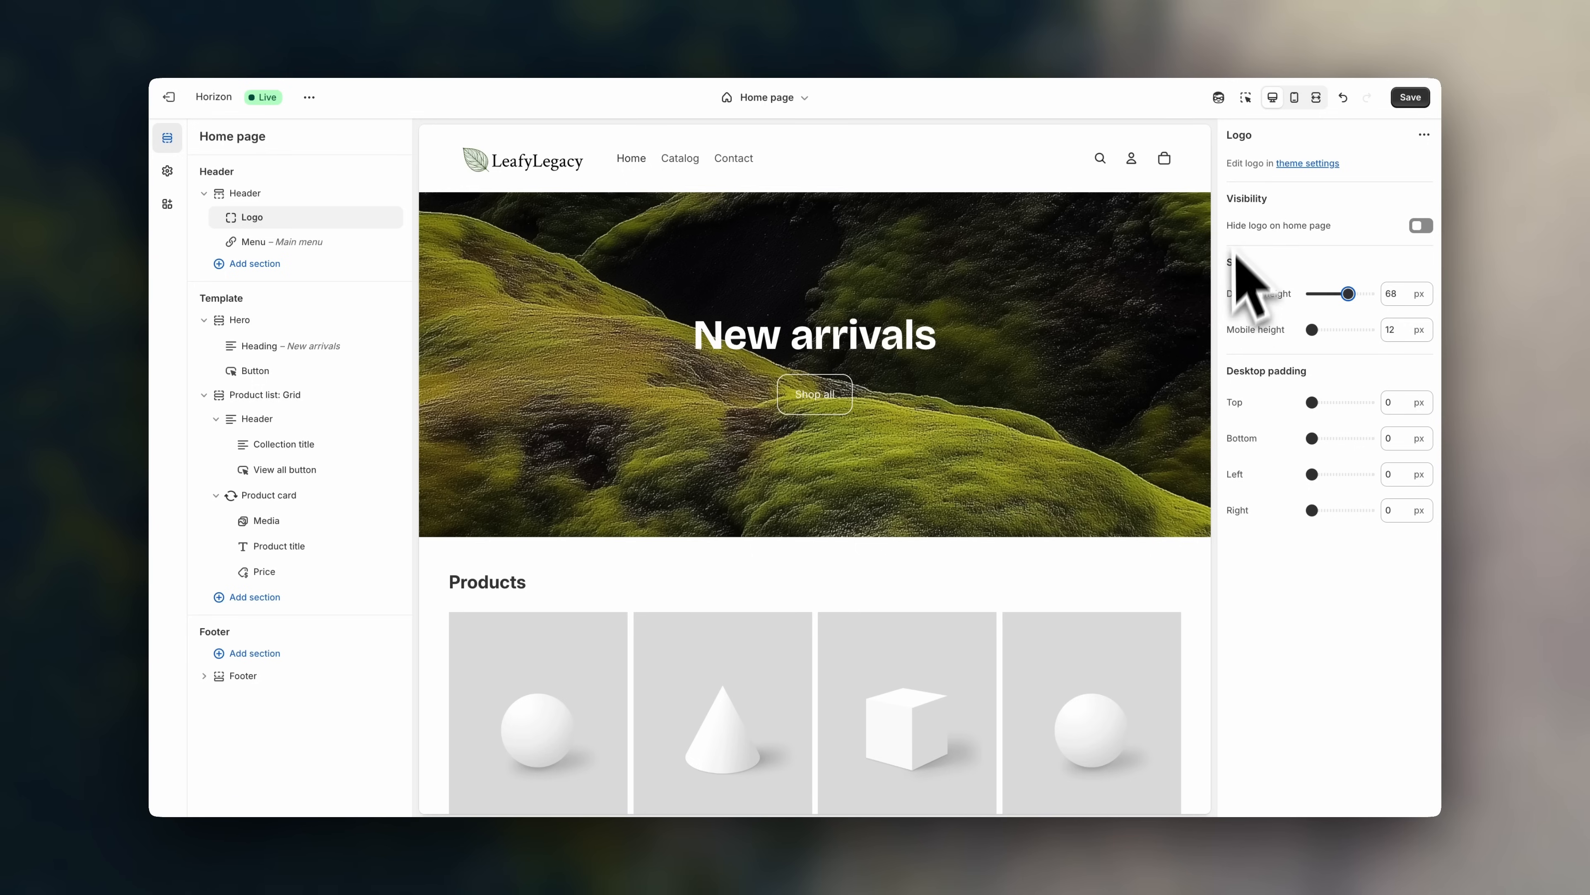
pyautogui.click(1294, 99)
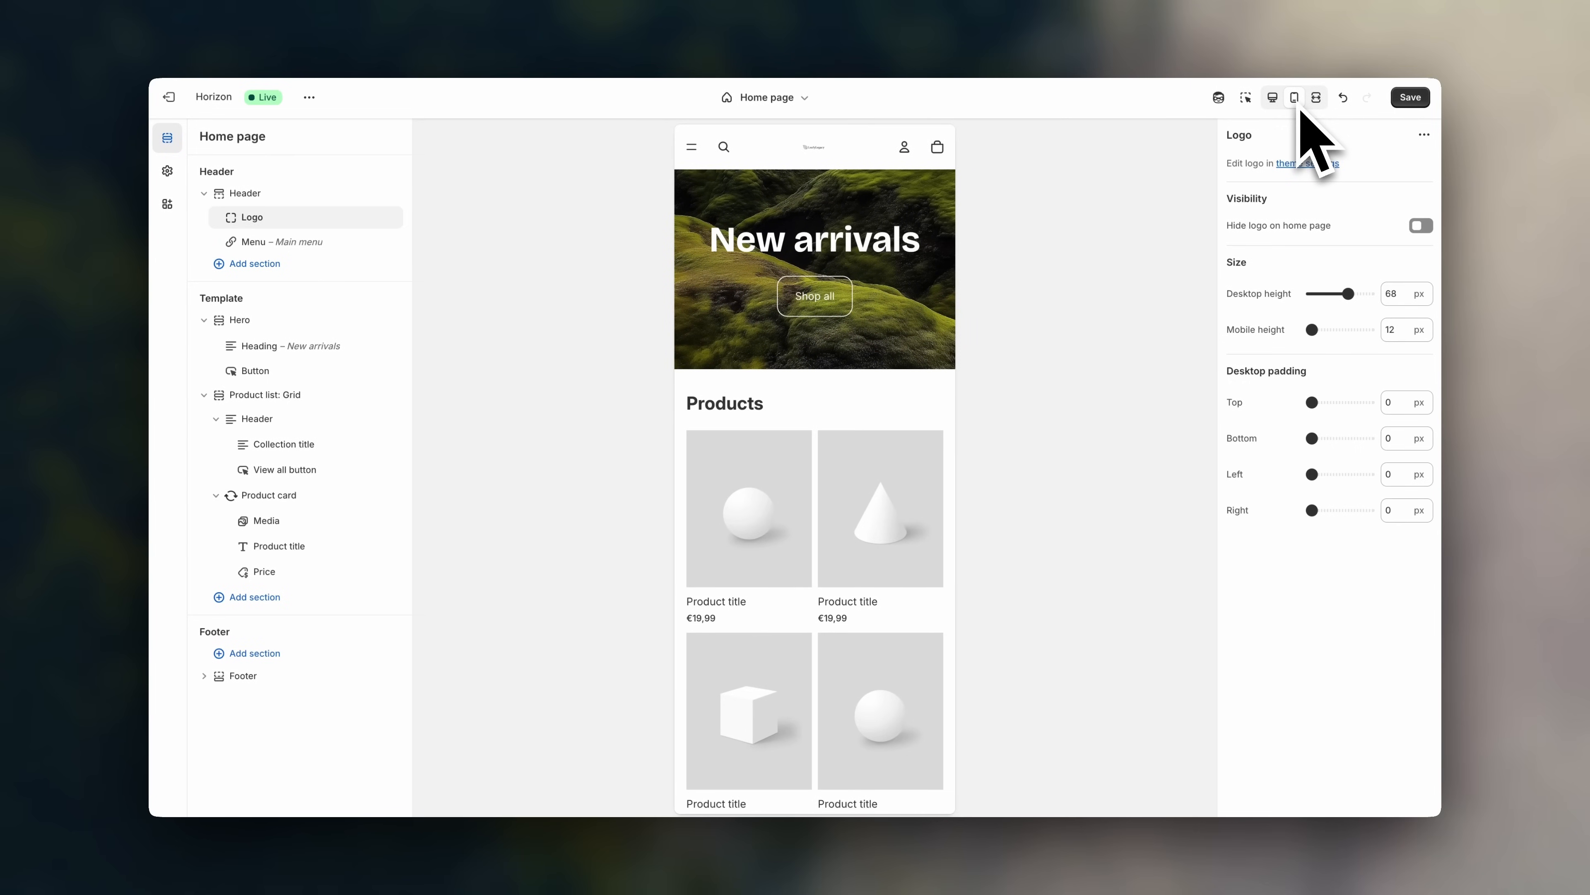
pyautogui.scroll(-10, 927, 370)
pyautogui.scroll(-2, 917, 354)
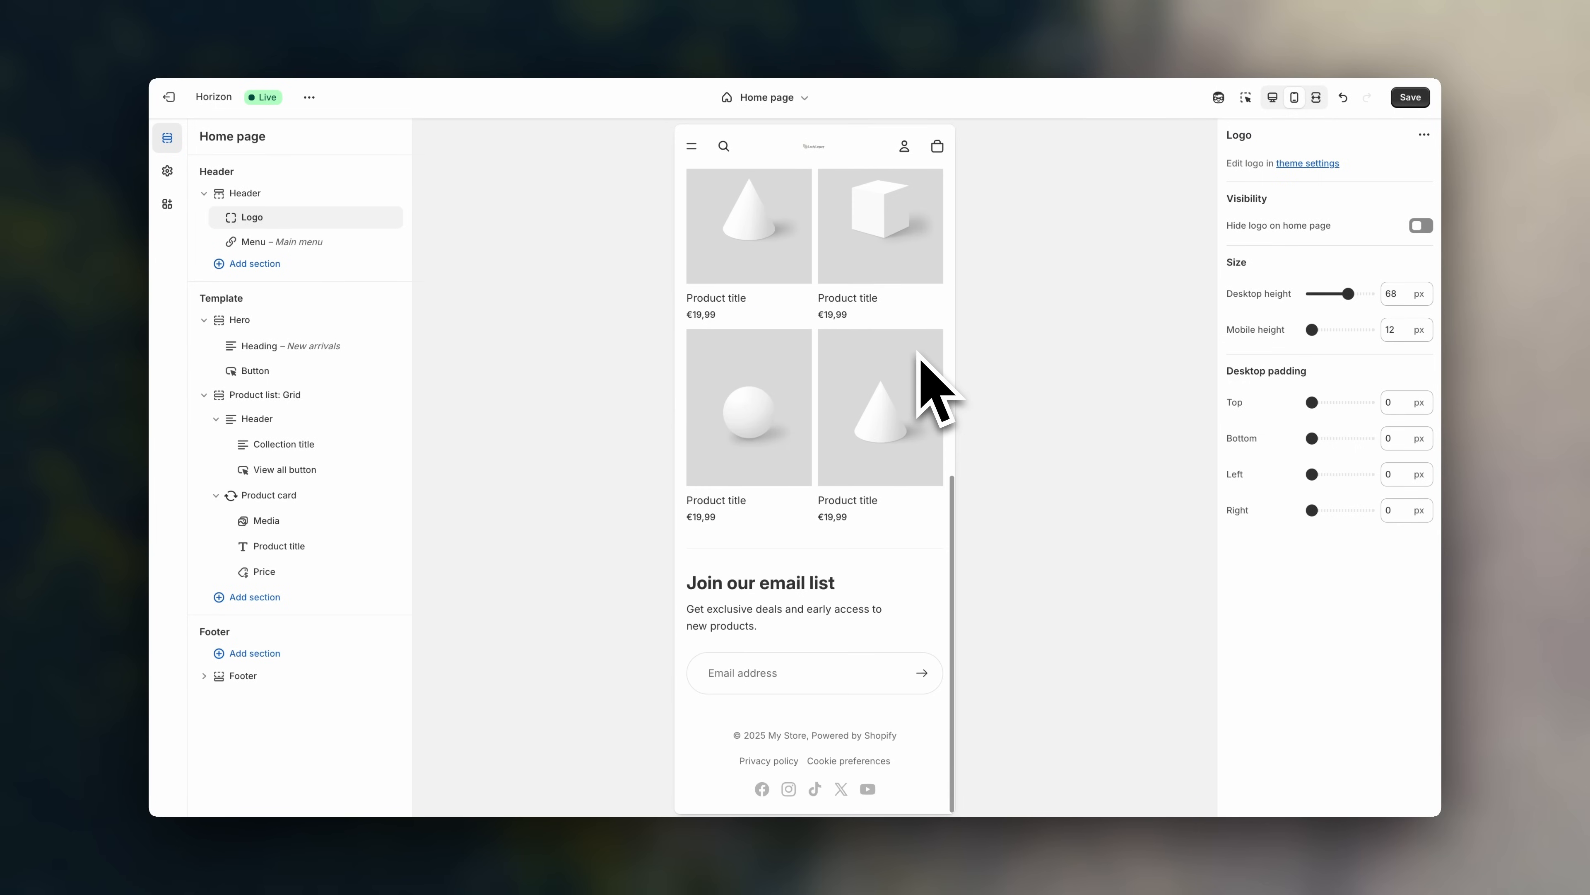
pyautogui.scroll(10, 918, 354)
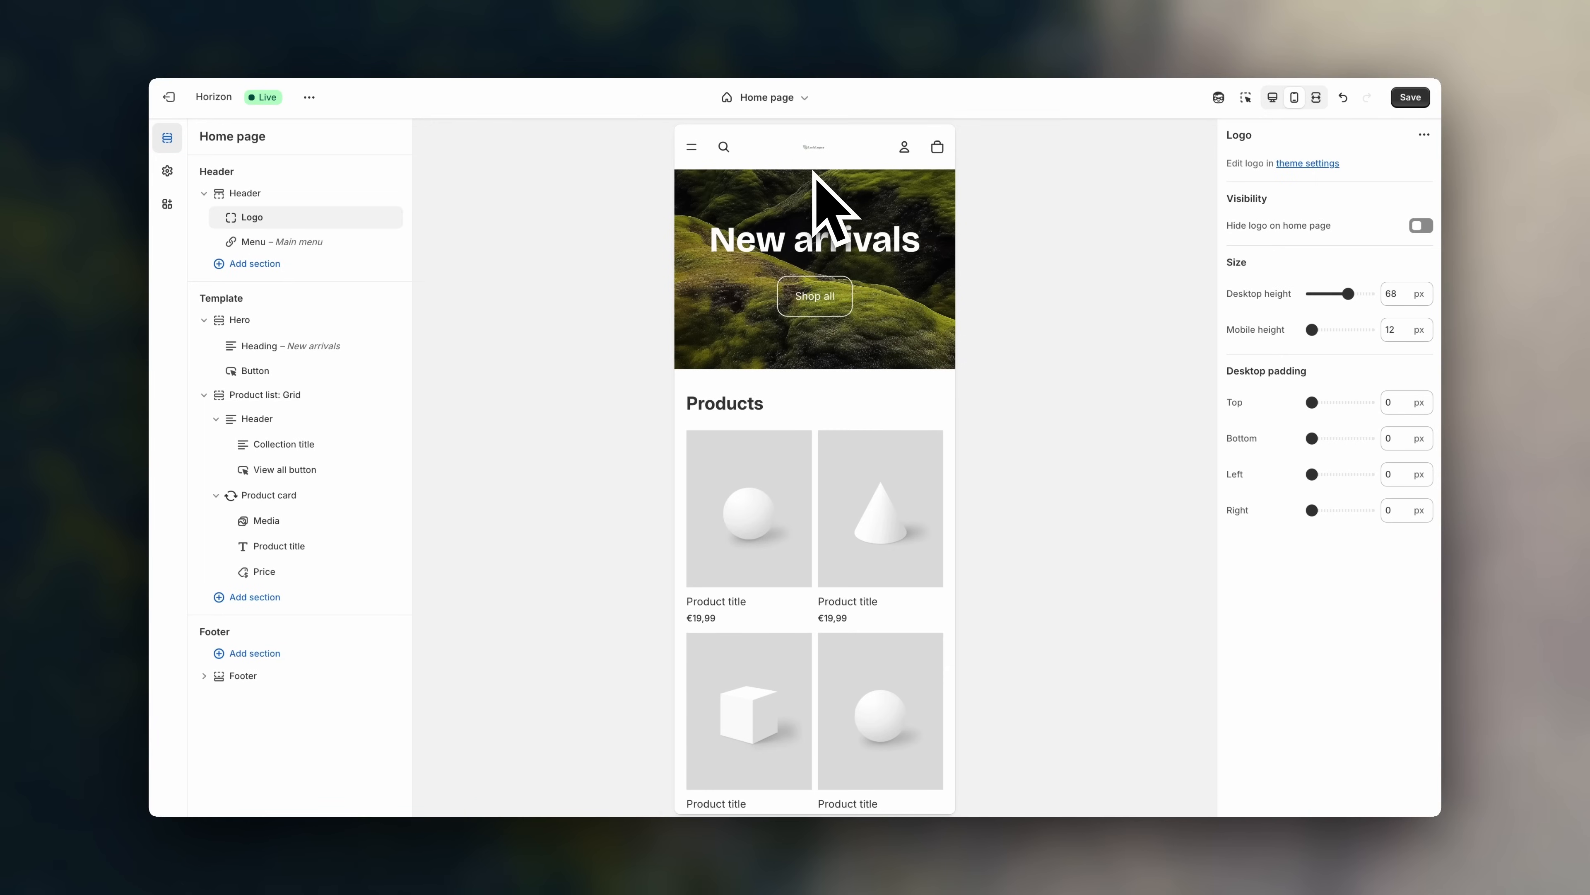
pyautogui.click(1314, 330)
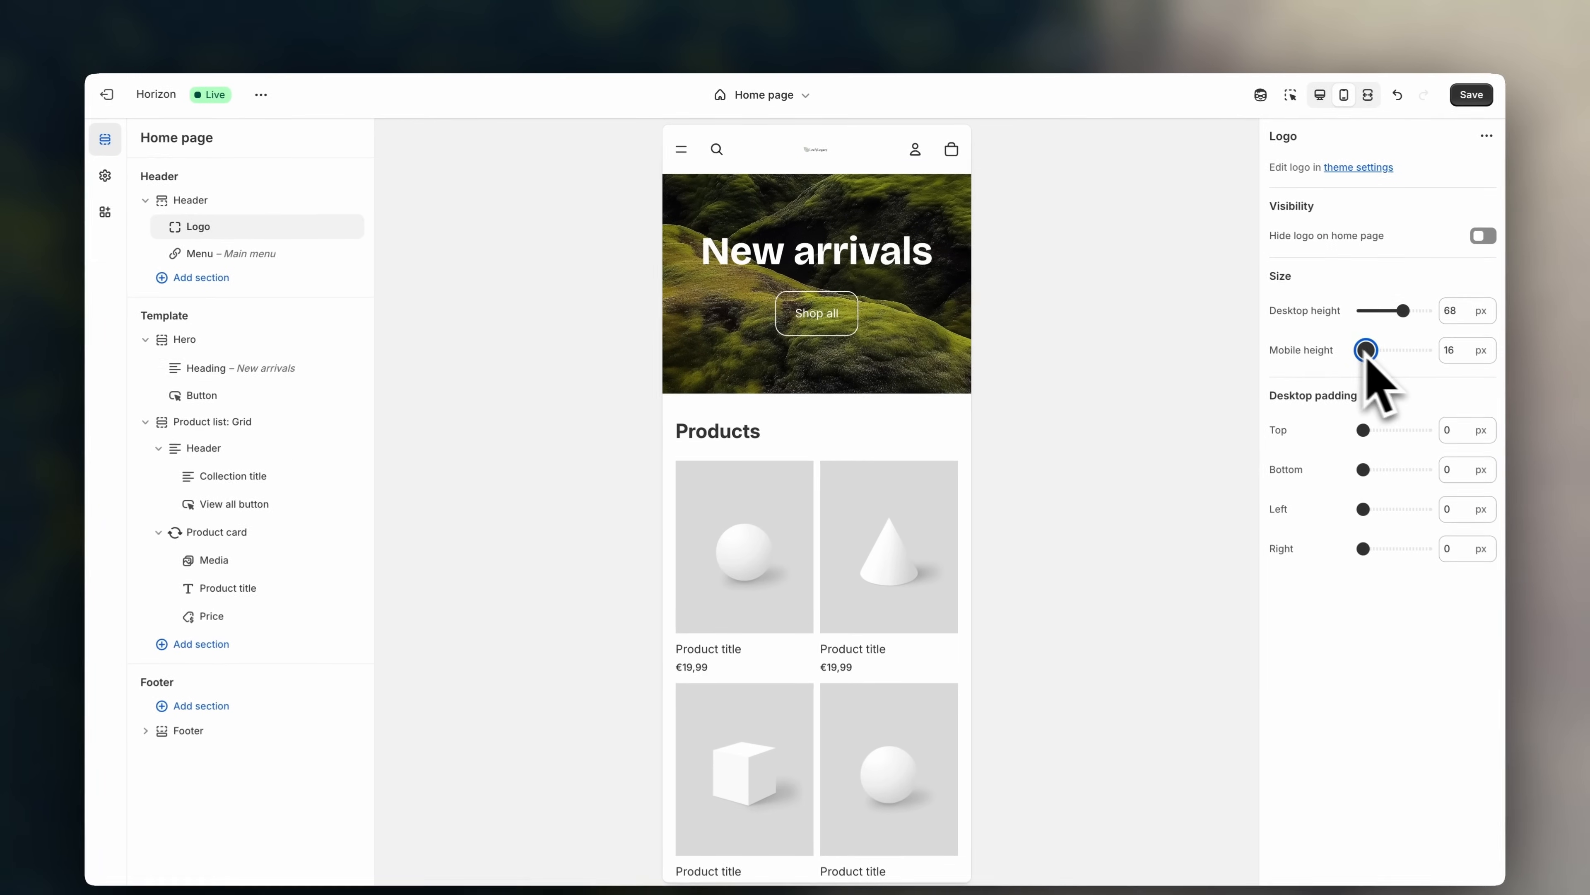
pyautogui.moveTo(1369, 358); pyautogui.dragTo(1401, 362)
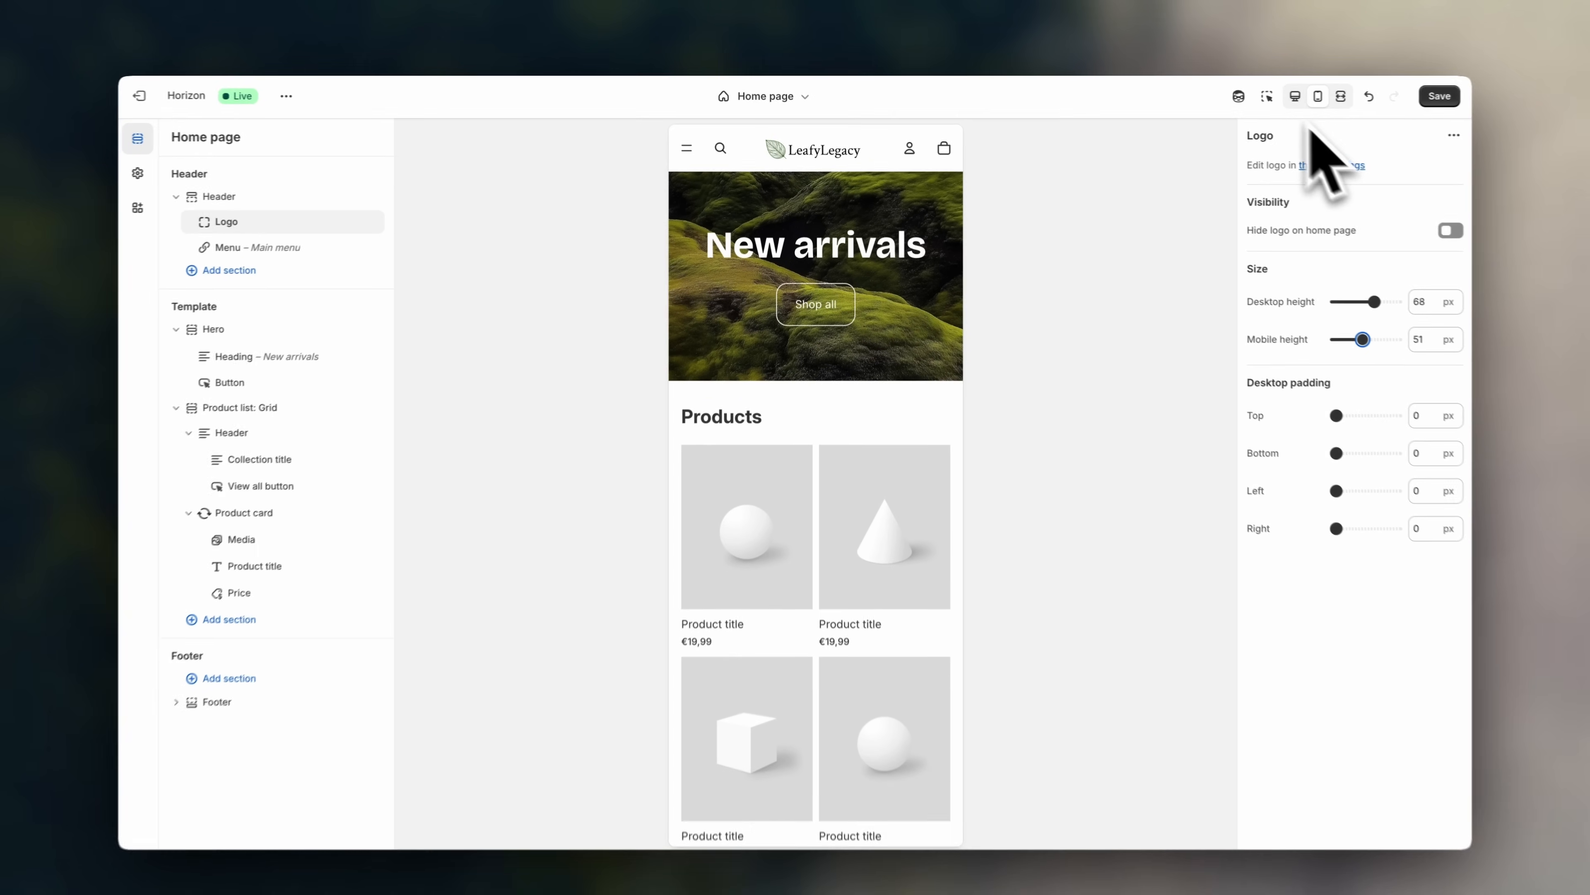
# - Return to the desktop preview and reset the logo's bottom padding to 0
pyautogui.click(1294, 96)
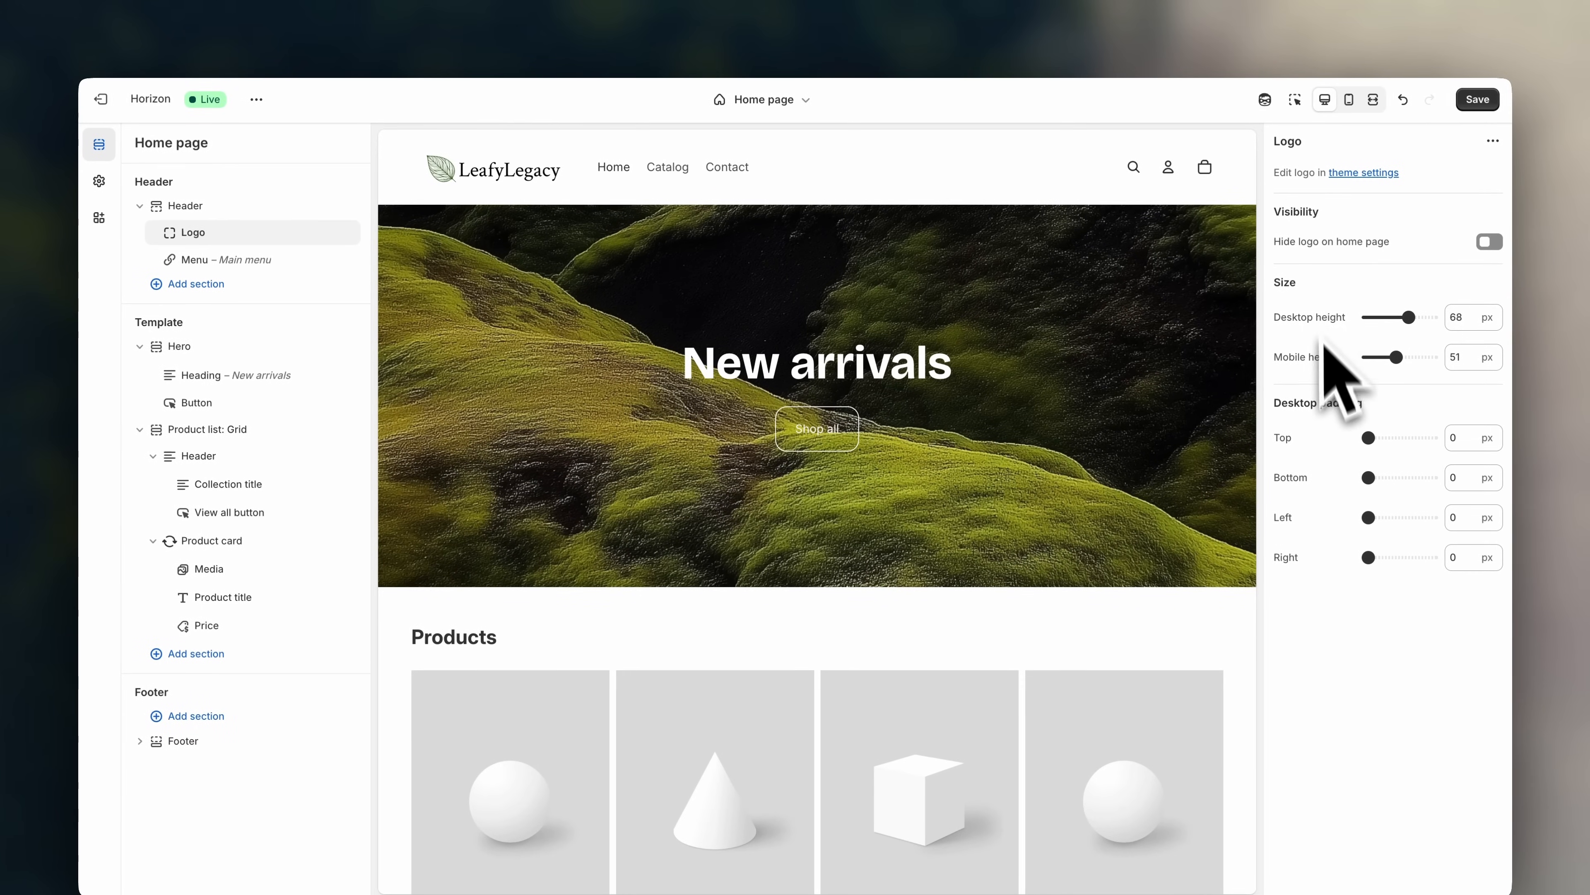
pyautogui.moveTo(1271, 401); pyautogui.dragTo(1391, 415)
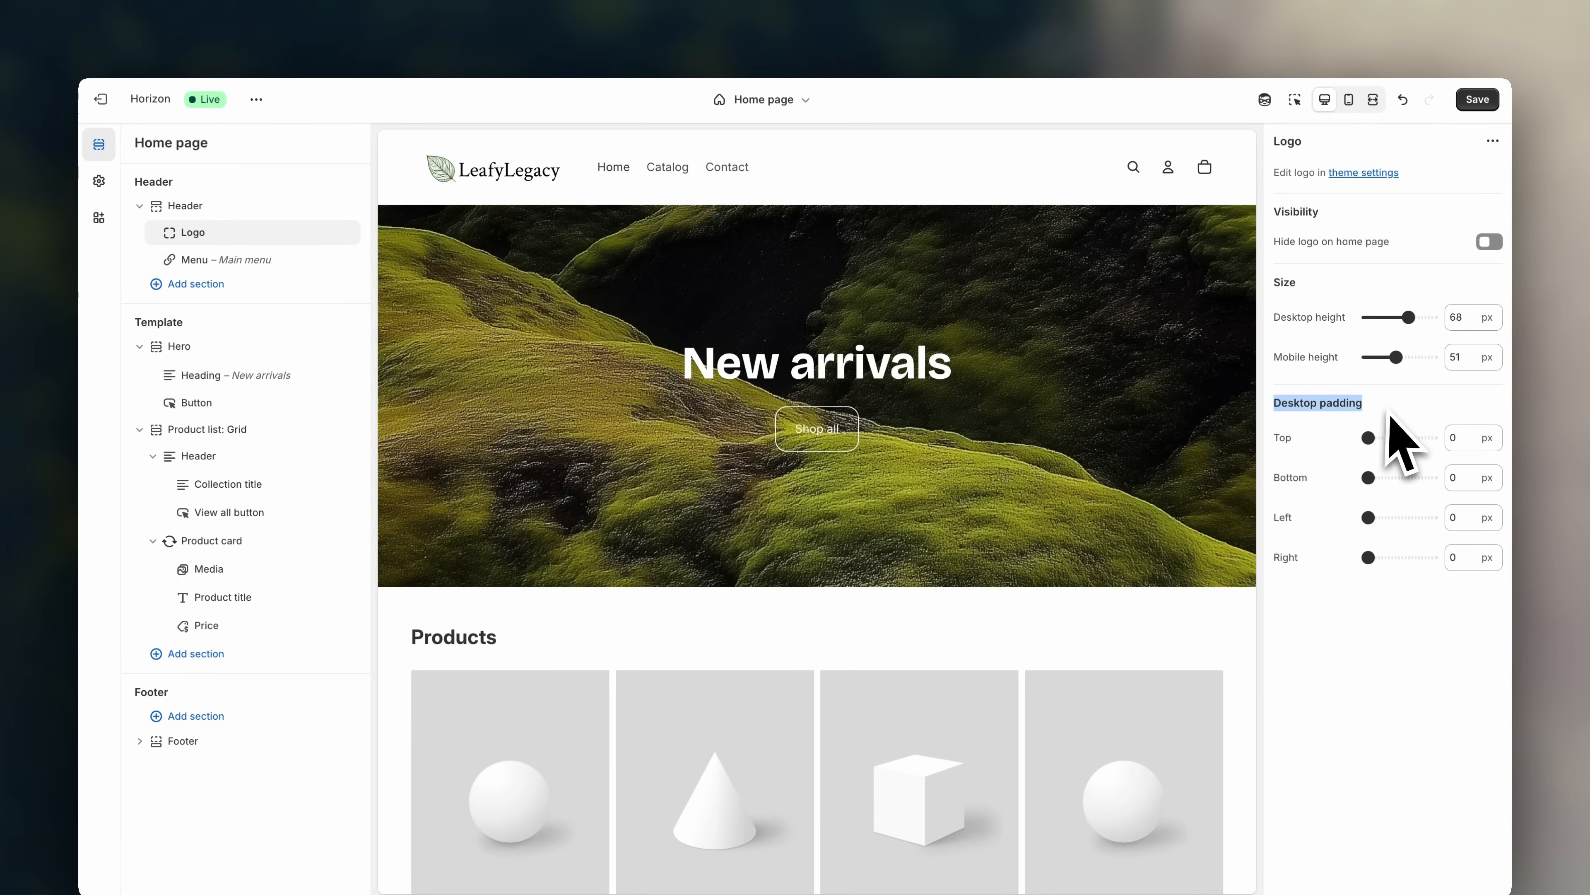
pyautogui.click(1390, 414)
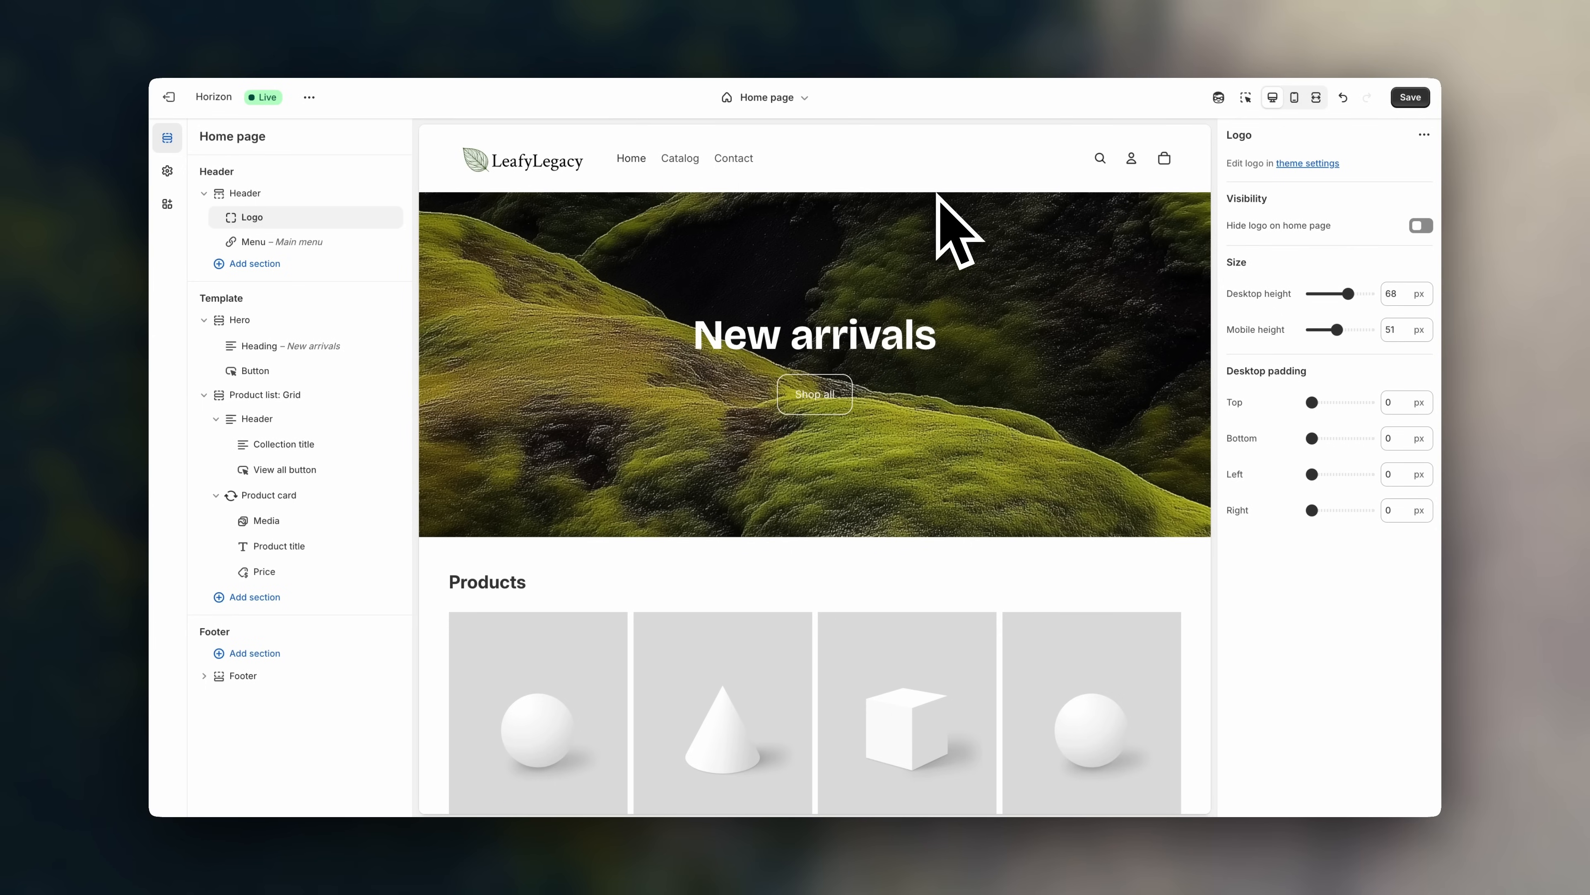
pyautogui.click(1313, 439)
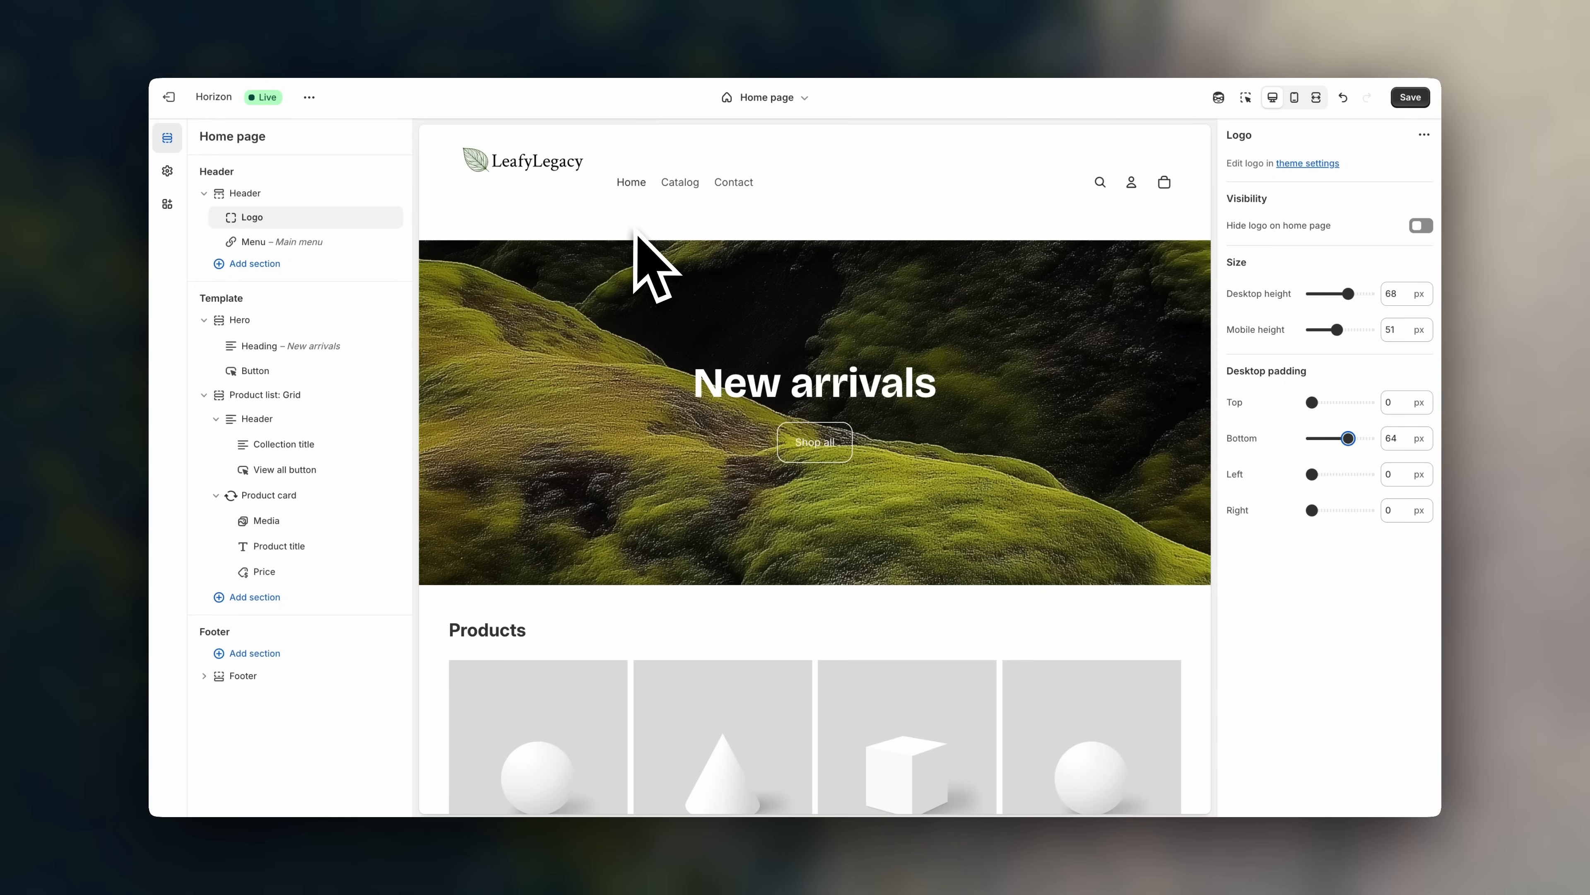
pyautogui.click(1350, 440)
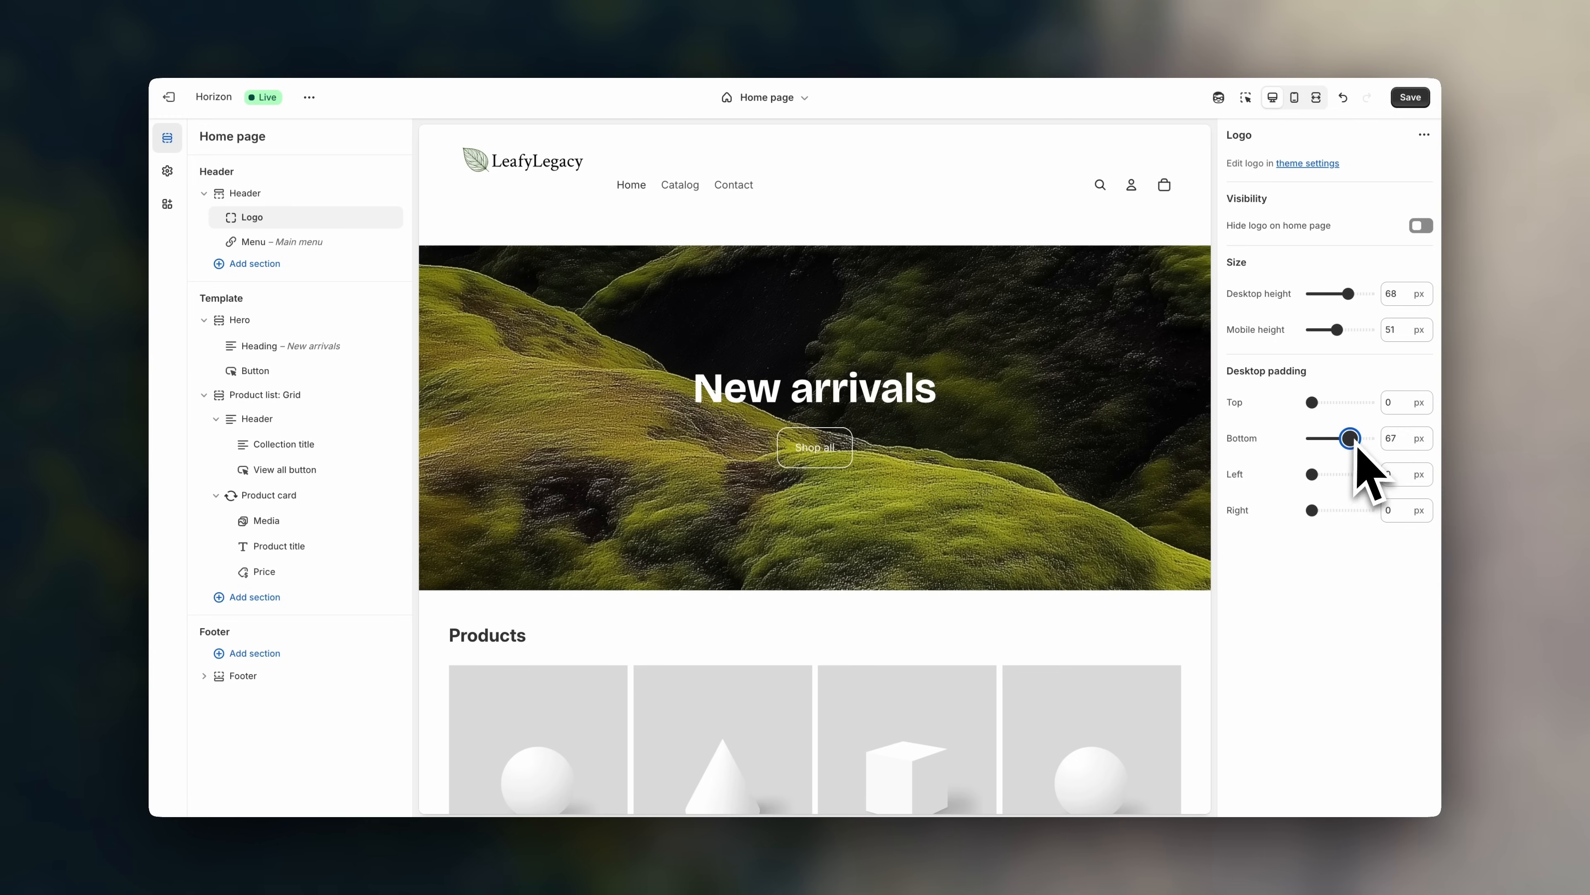
pyautogui.moveTo(1353, 437); pyautogui.dragTo(1299, 441)
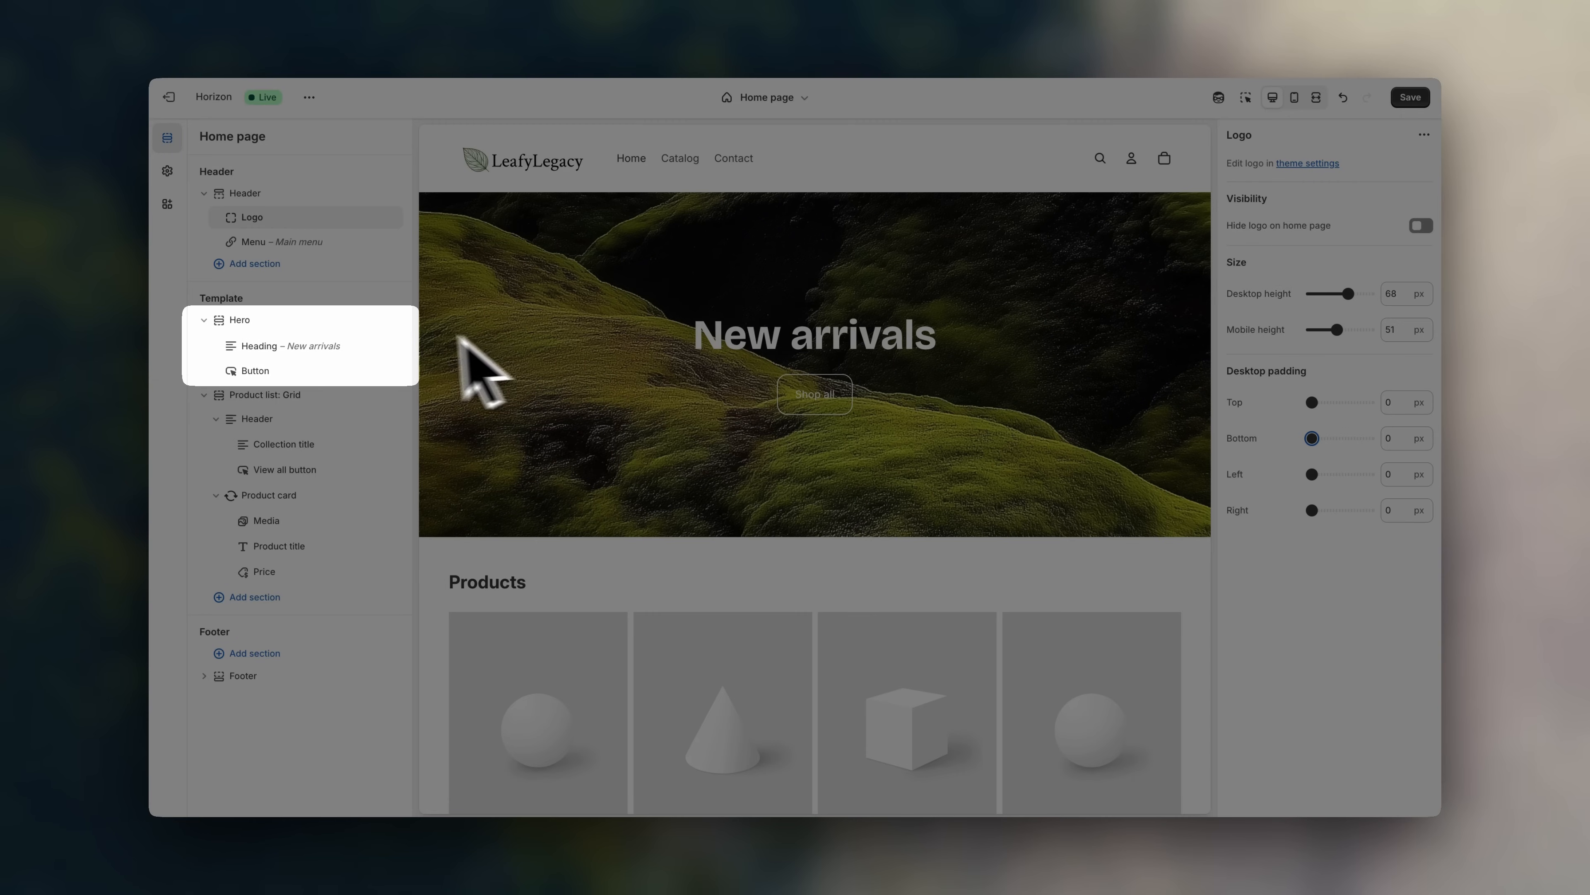
# - Set the hero background to the free plant-sprout-in-white-bowl photo found by searching 'garden'
pyautogui.click(260, 321)
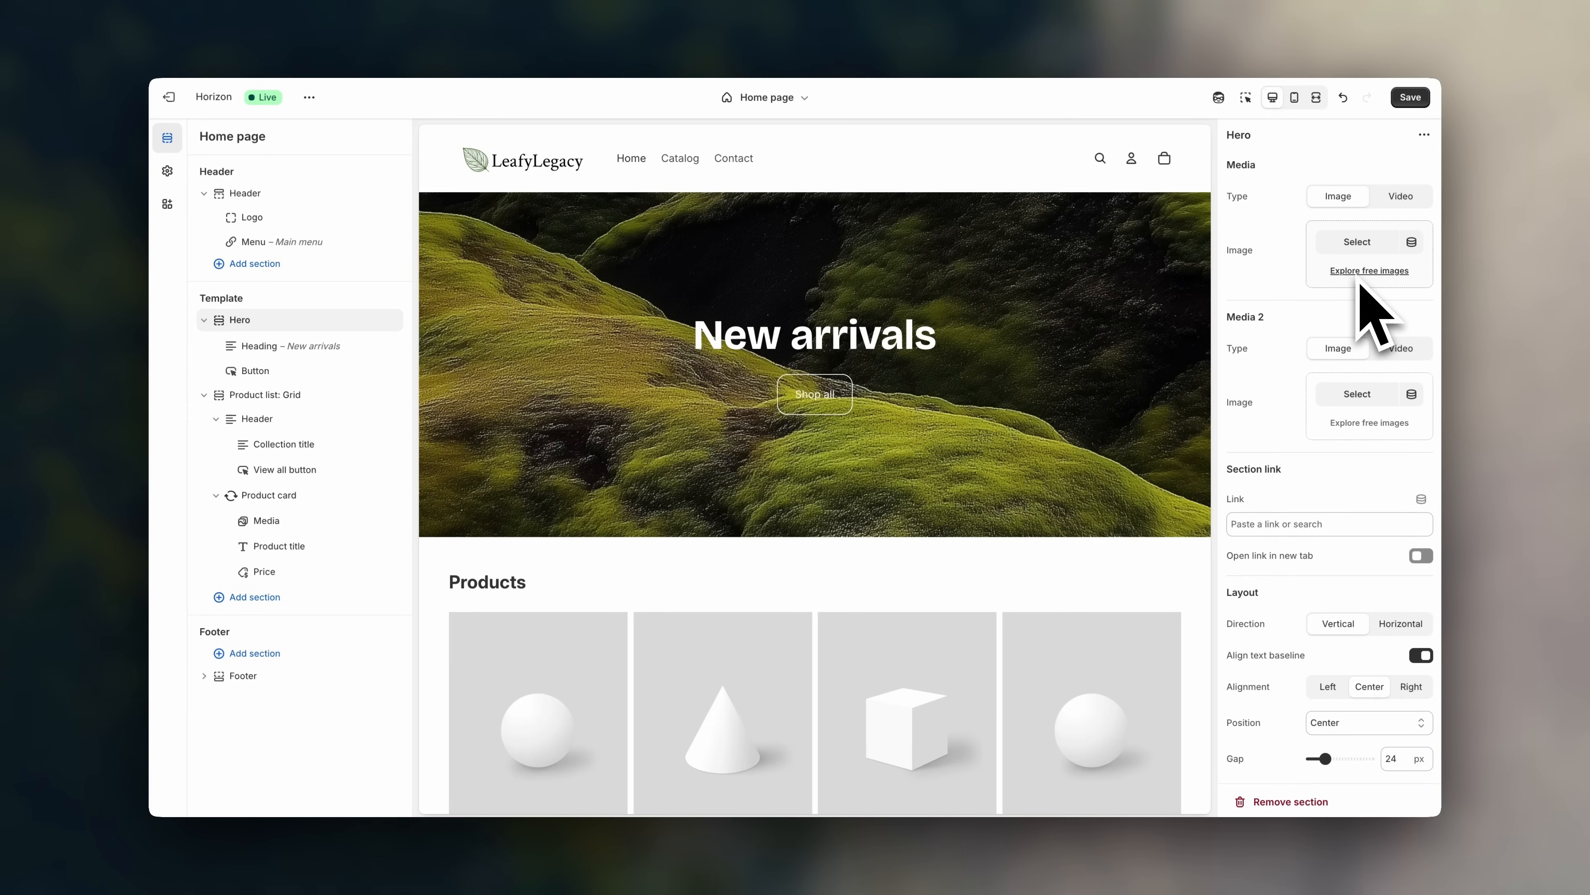
pyautogui.click(1358, 273)
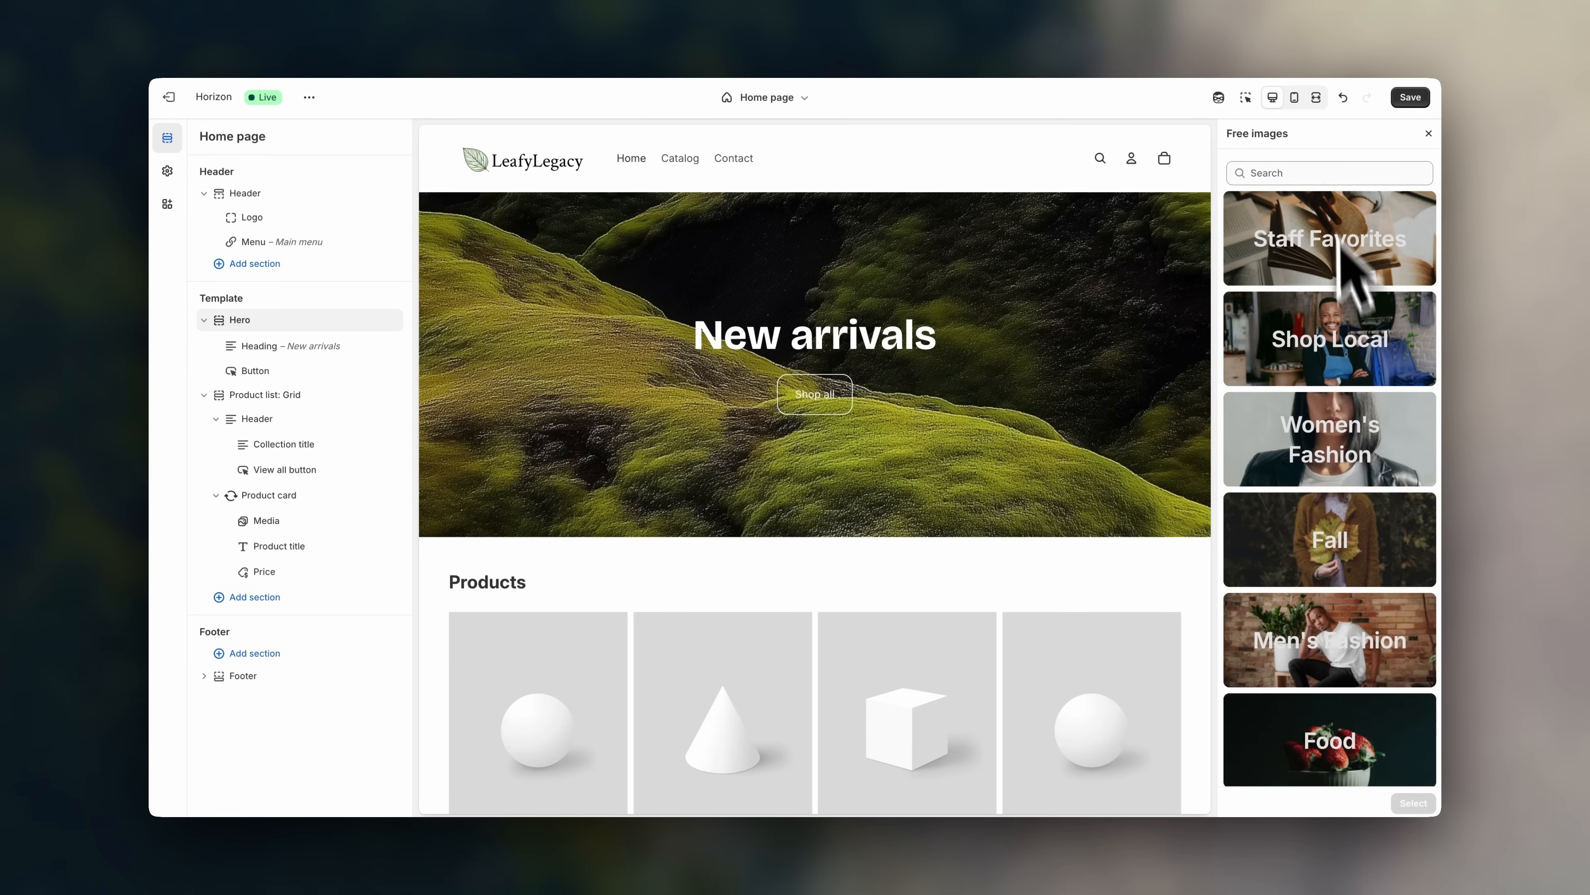
pyautogui.click(1327, 174)
pyautogui.write('garden')
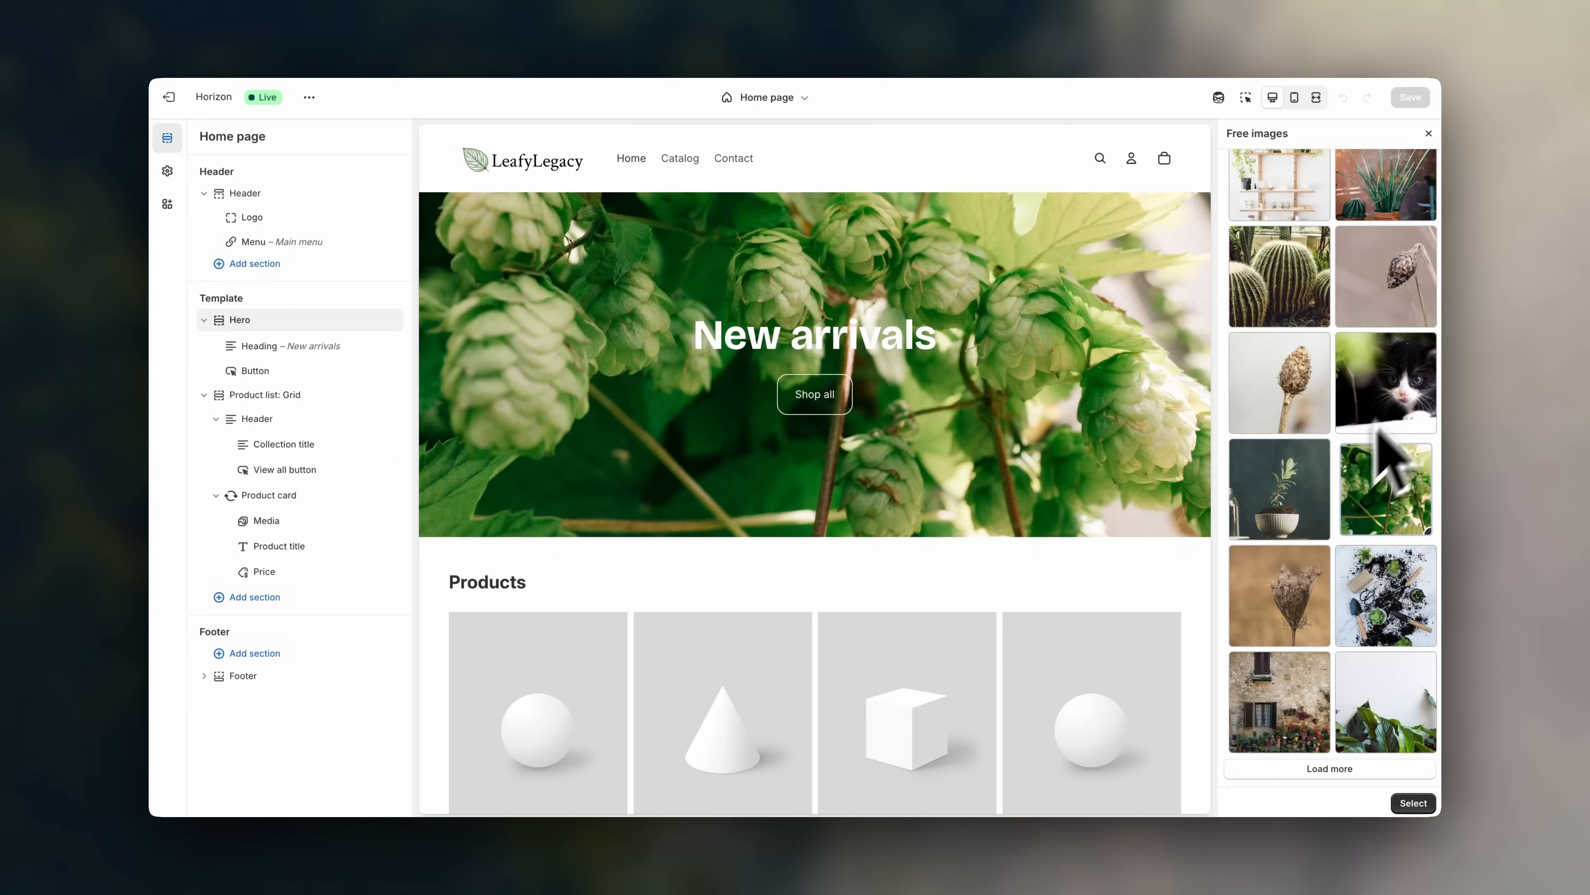
pyautogui.click(1304, 502)
pyautogui.scroll(-3, 1314, 533)
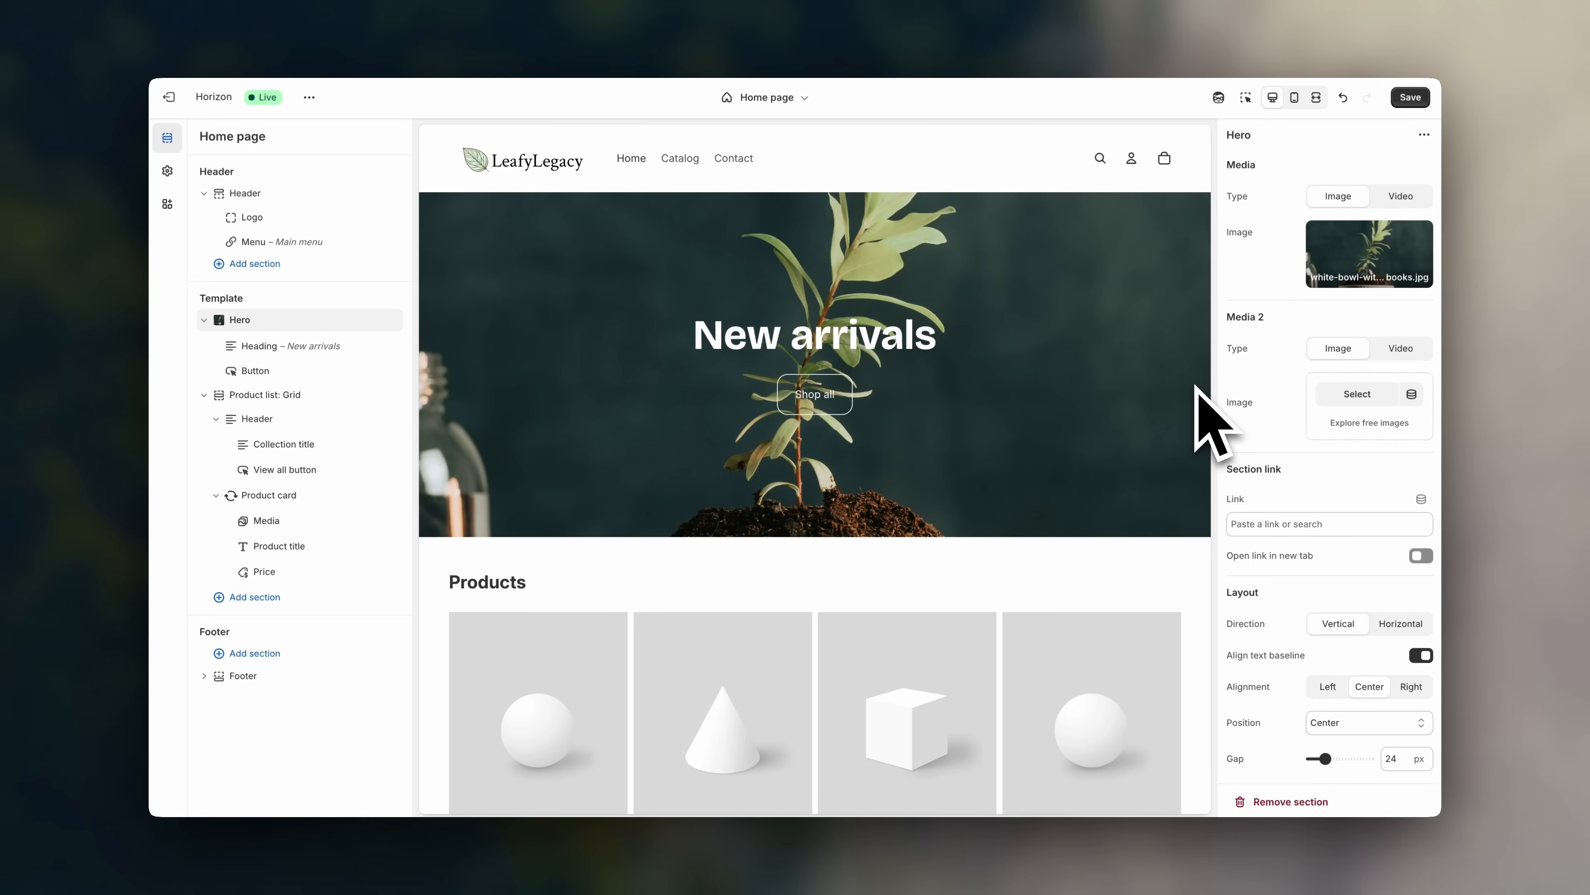
pyautogui.moveTo(1312, 282)
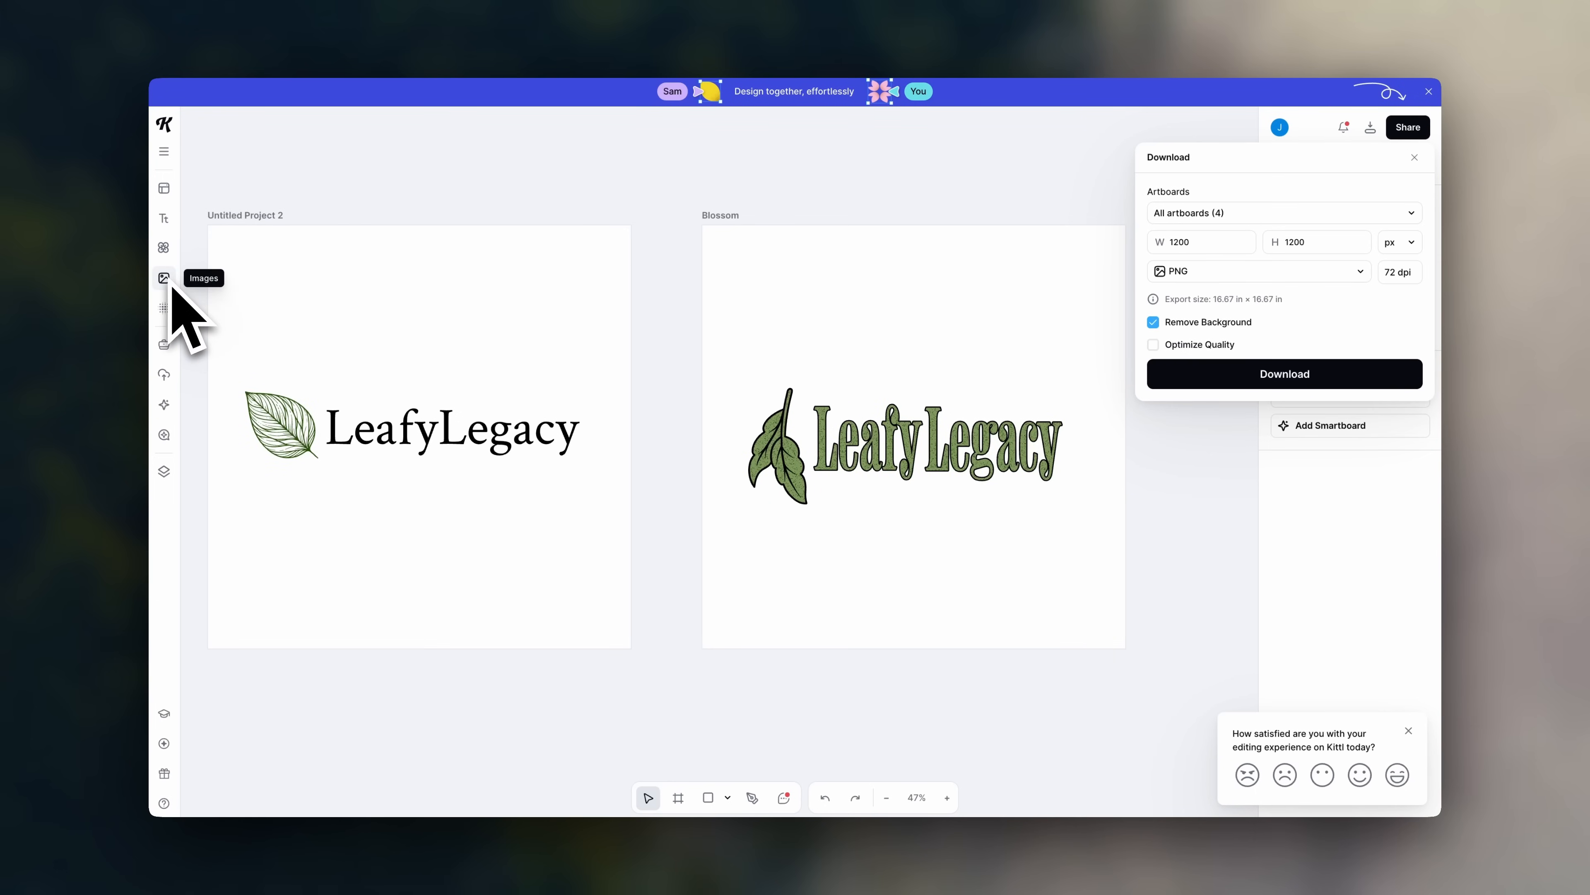
# - Download Kittl's Blossom 1 artboard as a PNG and use it as the hero's second image
pyautogui.click(166, 279)
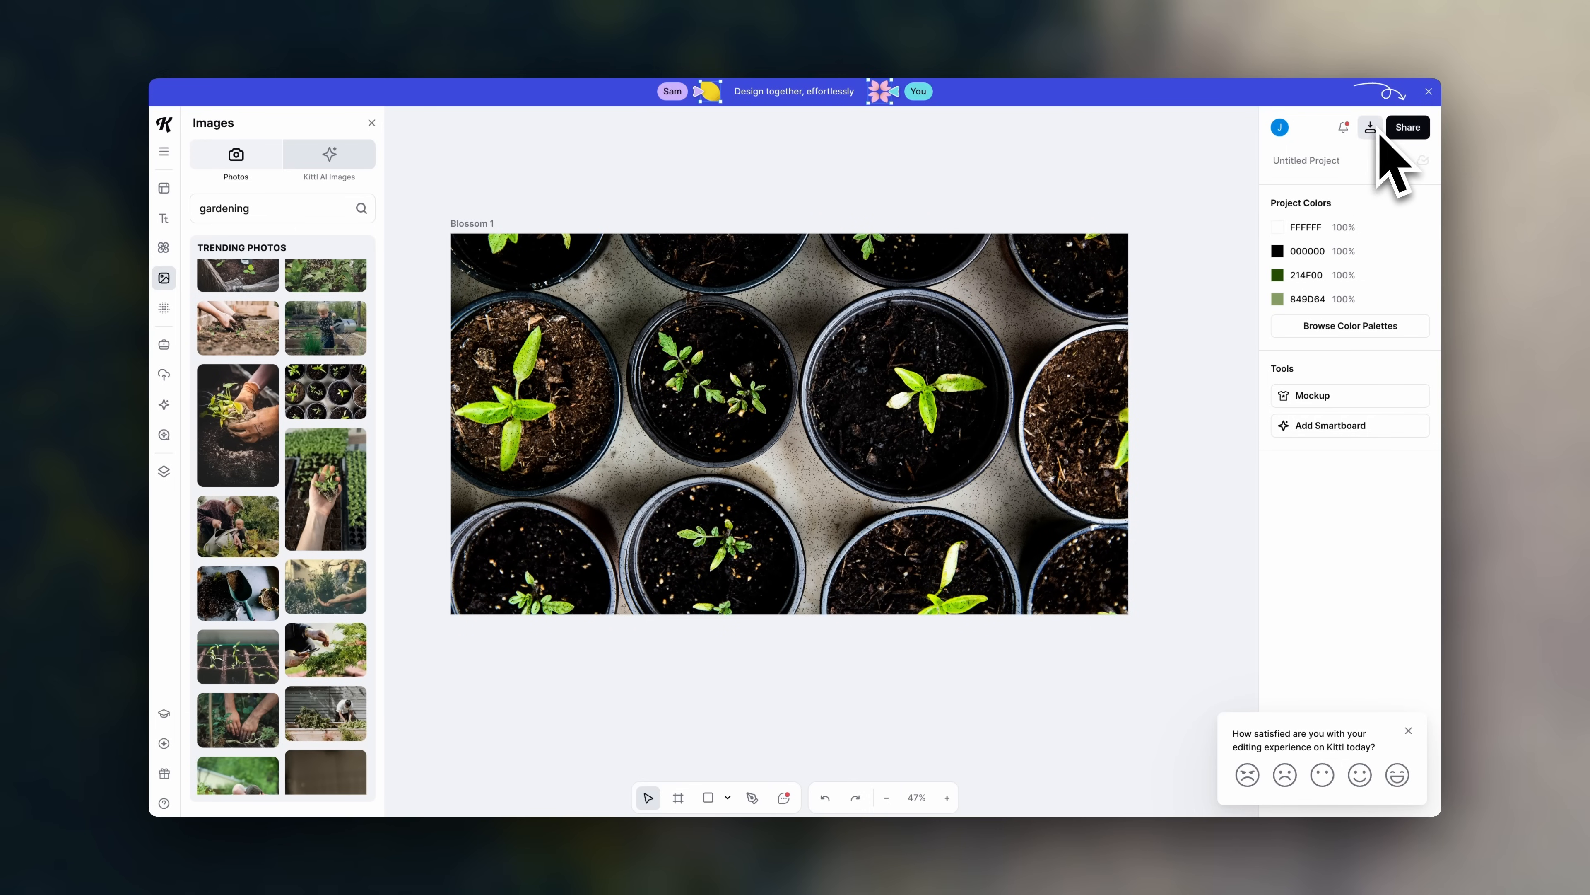
pyautogui.click(1371, 127)
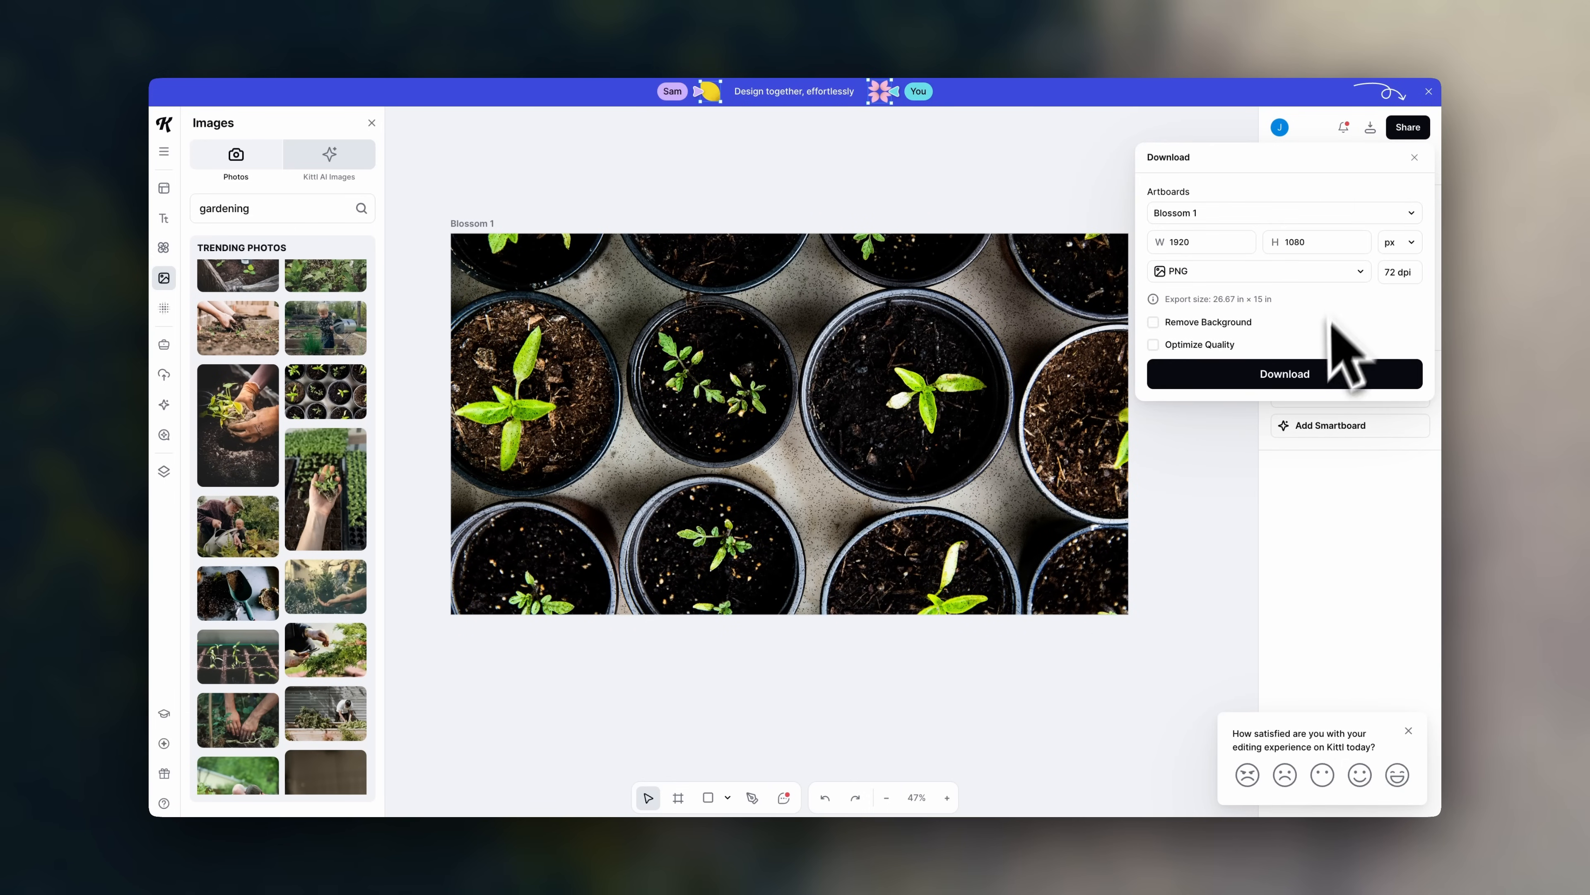
pyautogui.click(1290, 375)
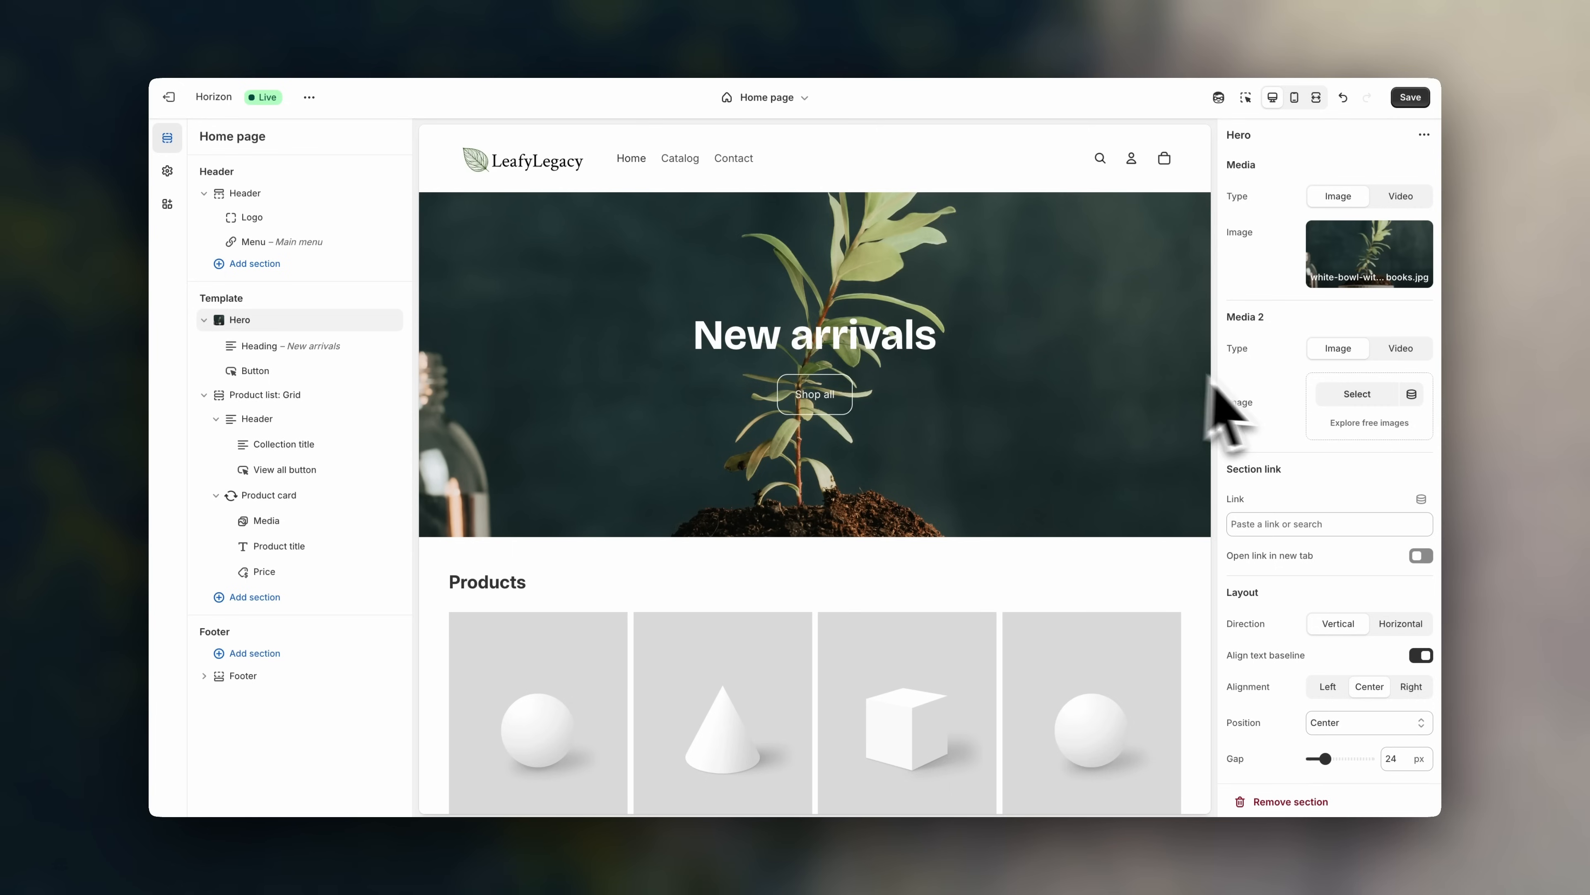
pyautogui.click(1347, 397)
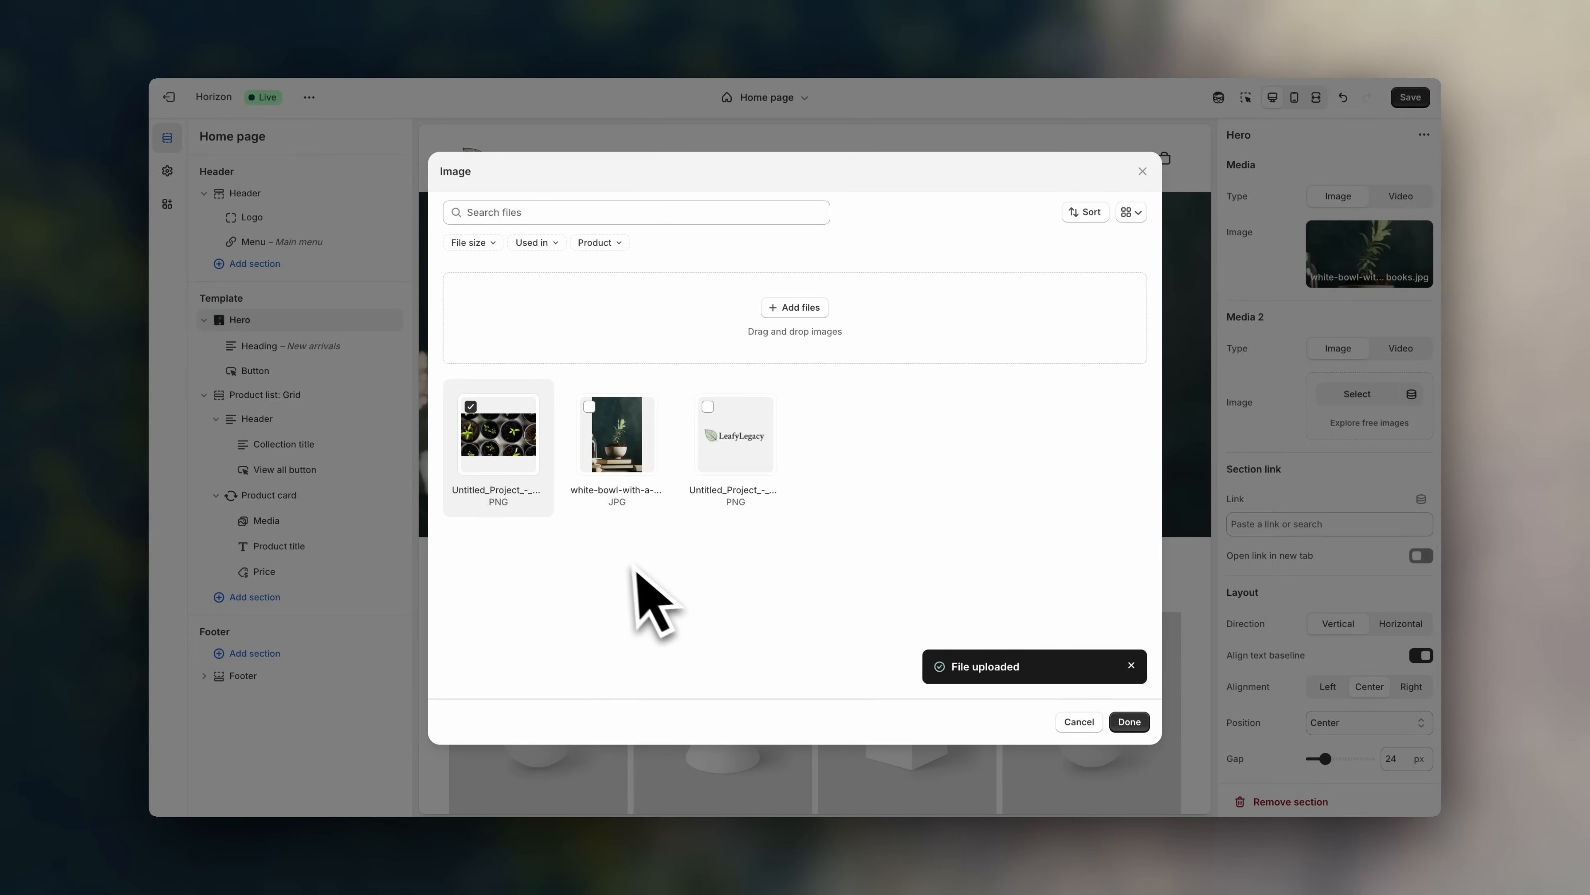
pyautogui.click(1127, 721)
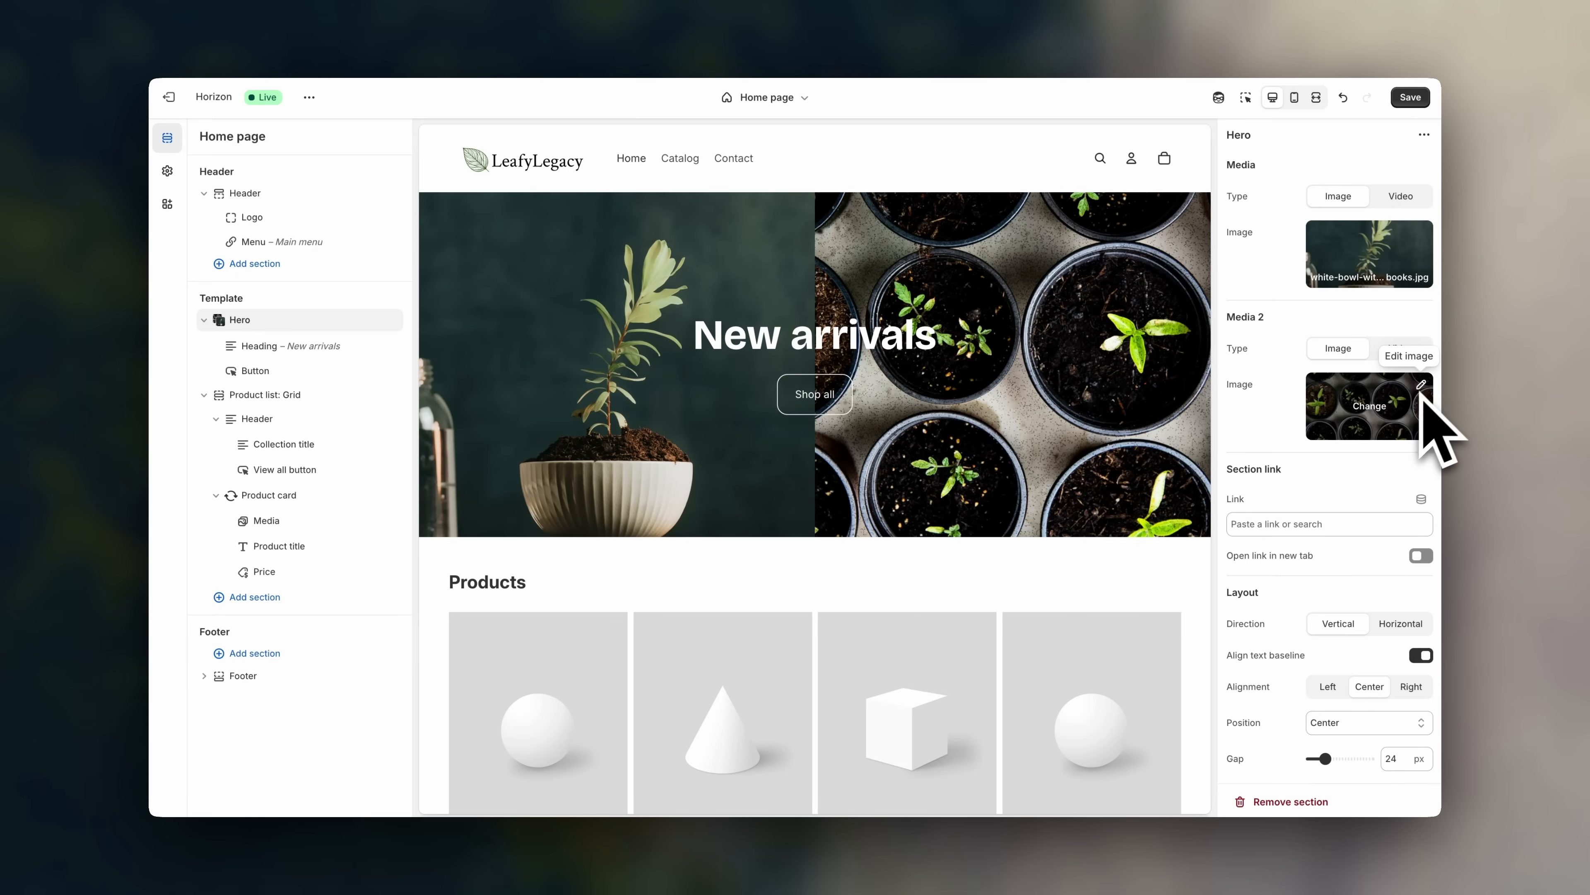
# - Replace the hero's second image with the free leaves-on-dark-wood stock photo
pyautogui.click(1365, 435)
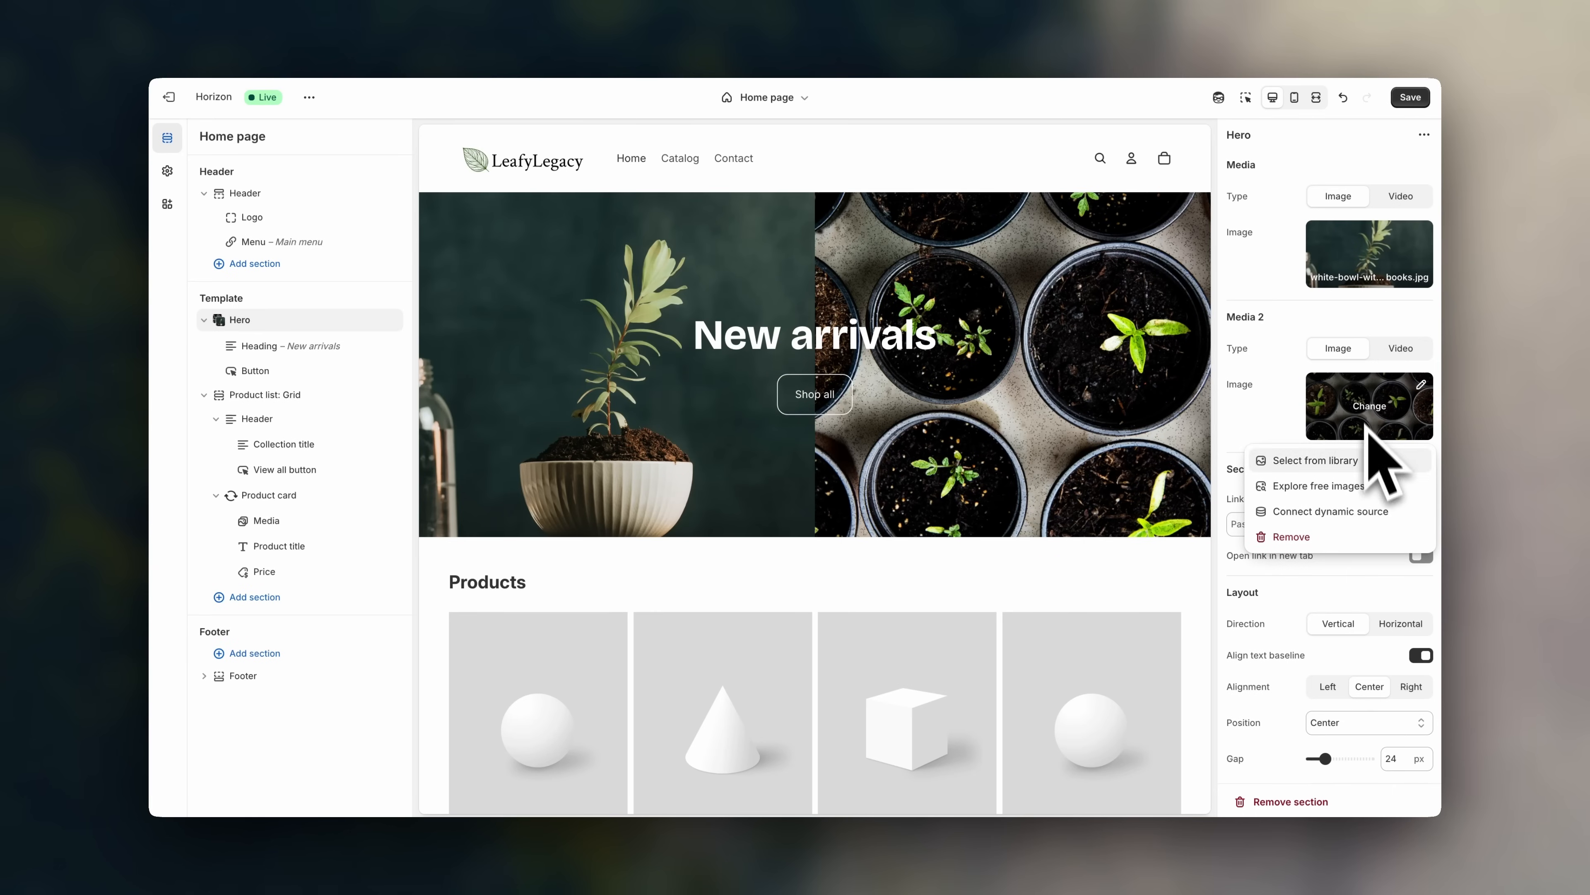
pyautogui.click(1367, 489)
pyautogui.click(1320, 550)
pyautogui.scroll(-10, 1339, 583)
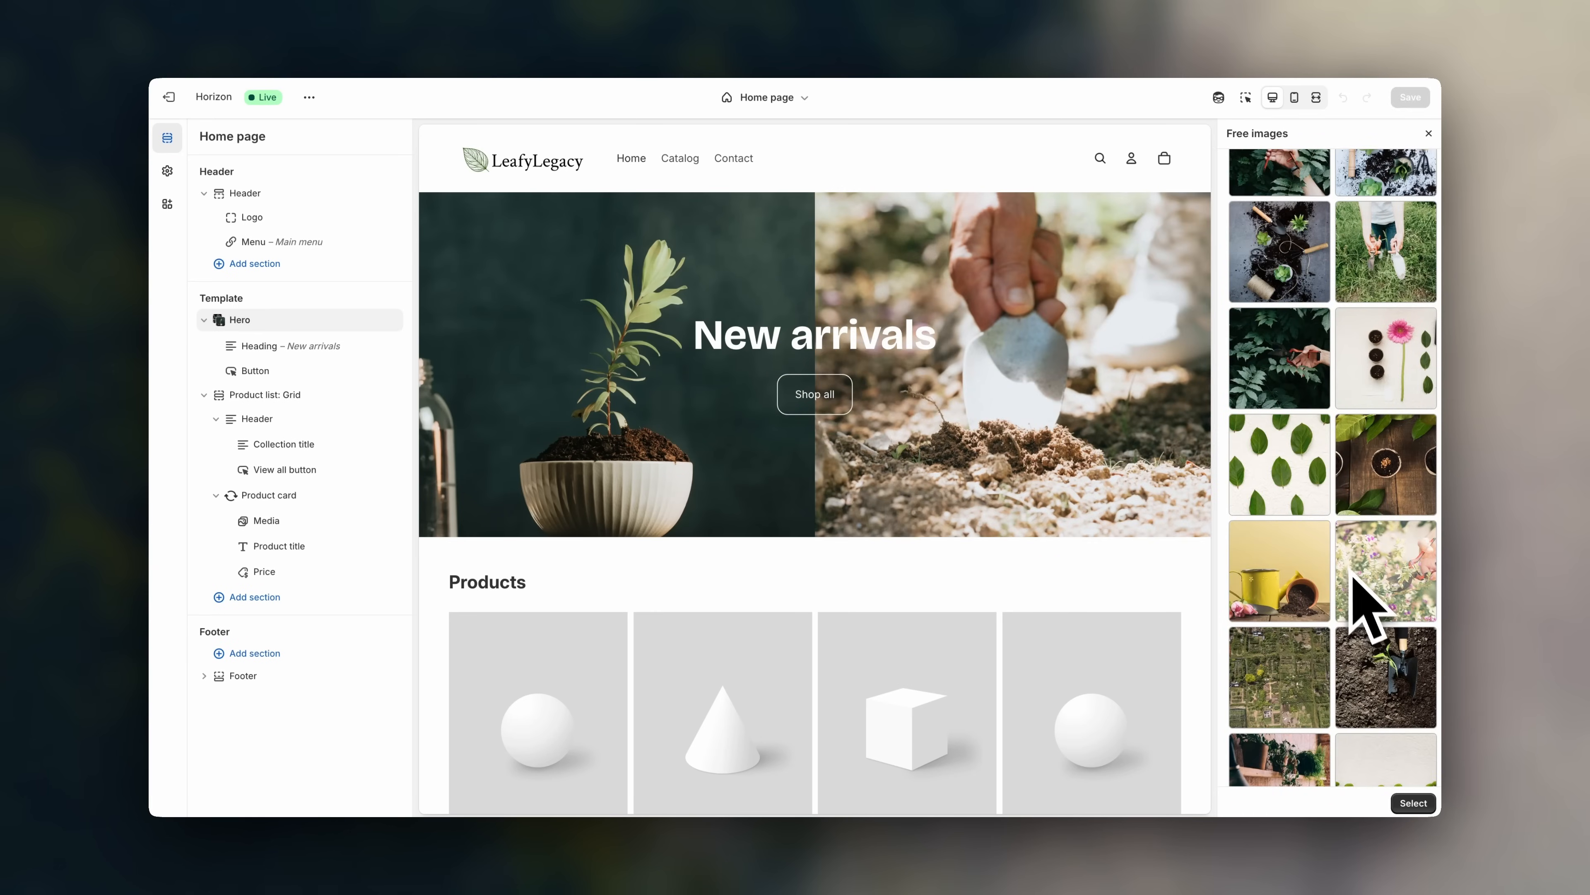
pyautogui.click(1375, 594)
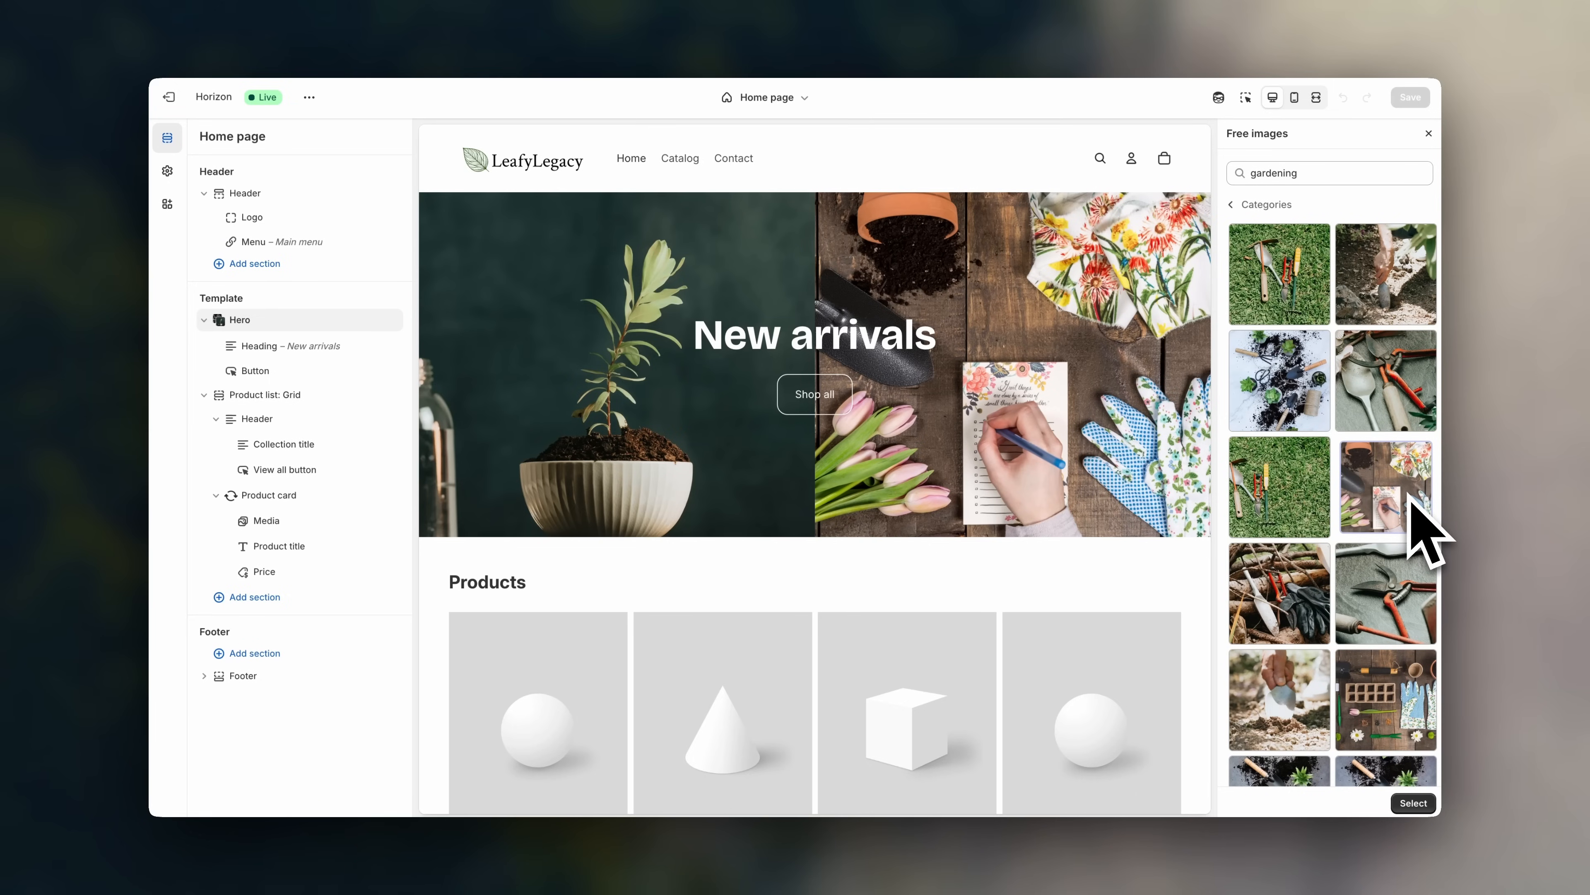
pyautogui.click(1307, 684)
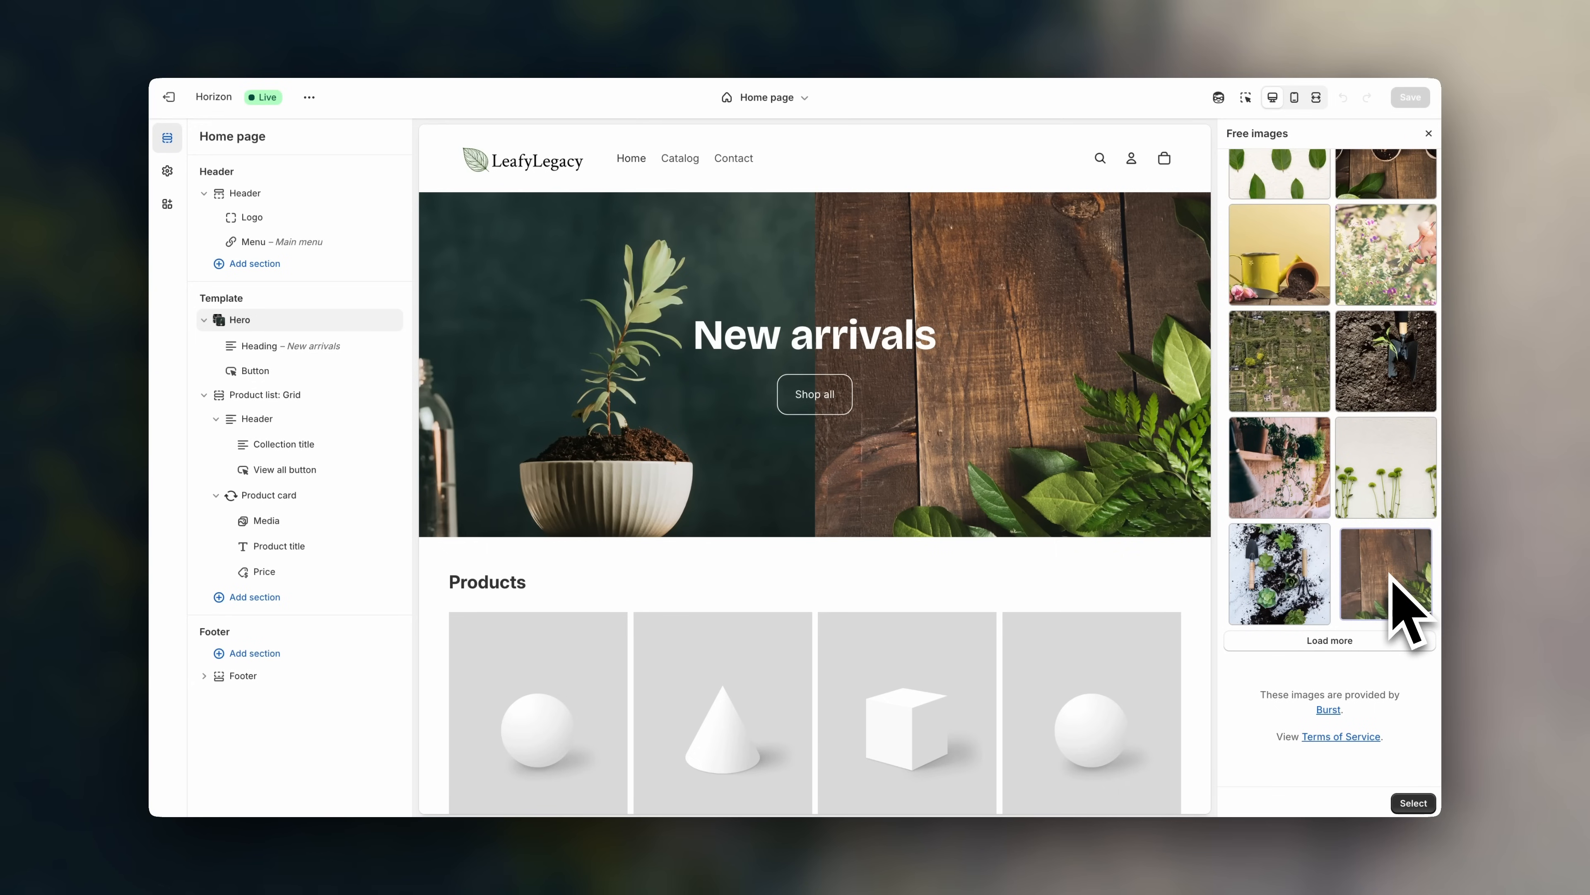
pyautogui.click(1410, 804)
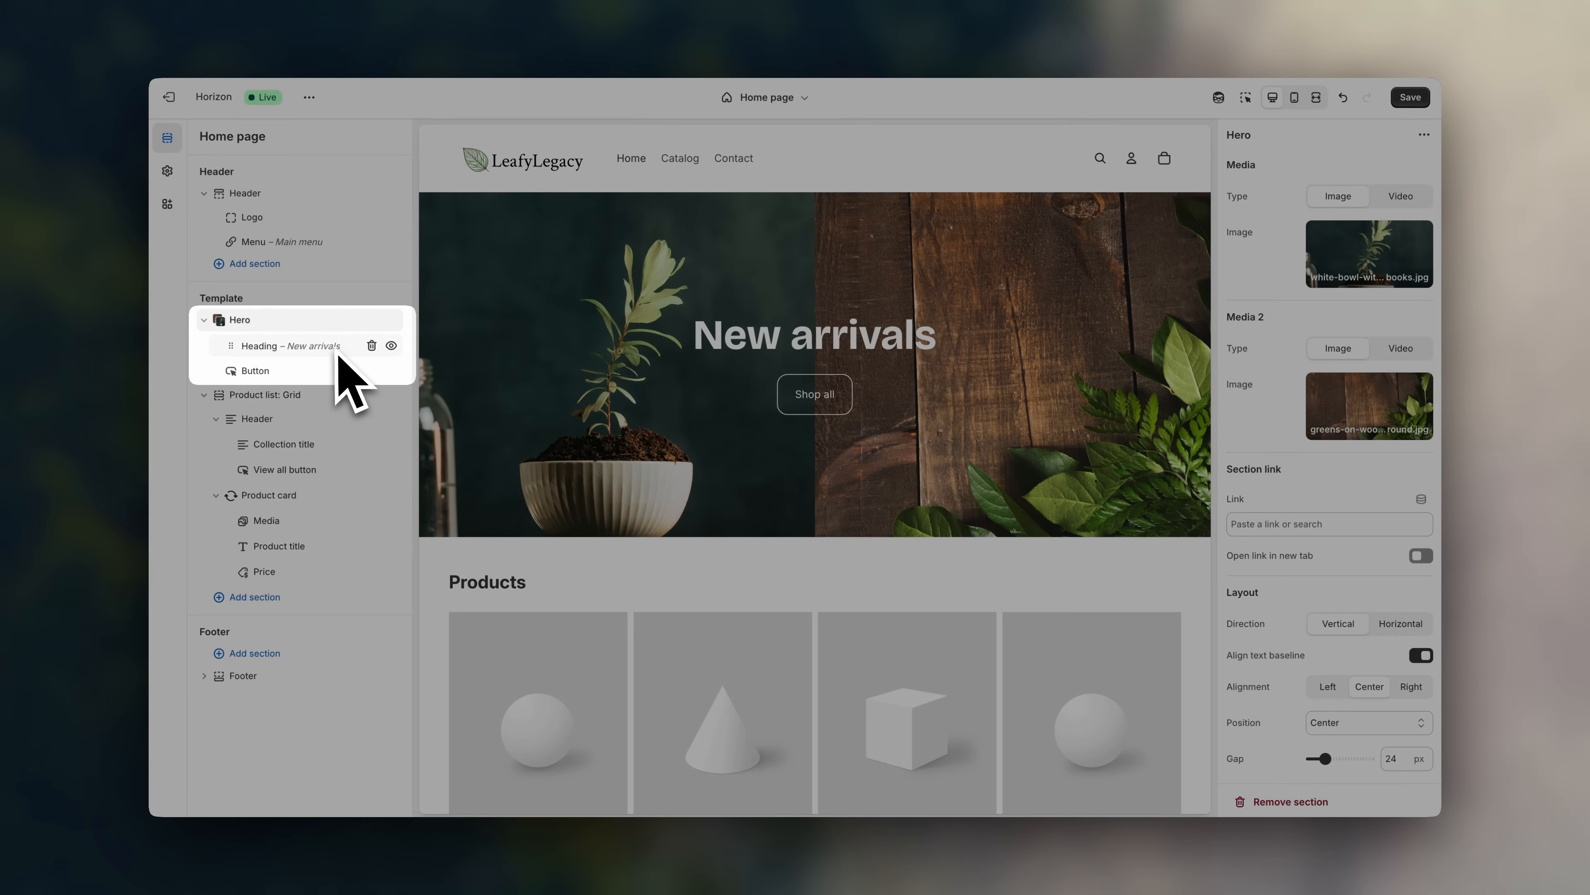
# - Delete the 'New arrivals' text from the hero heading block
pyautogui.click(338, 346)
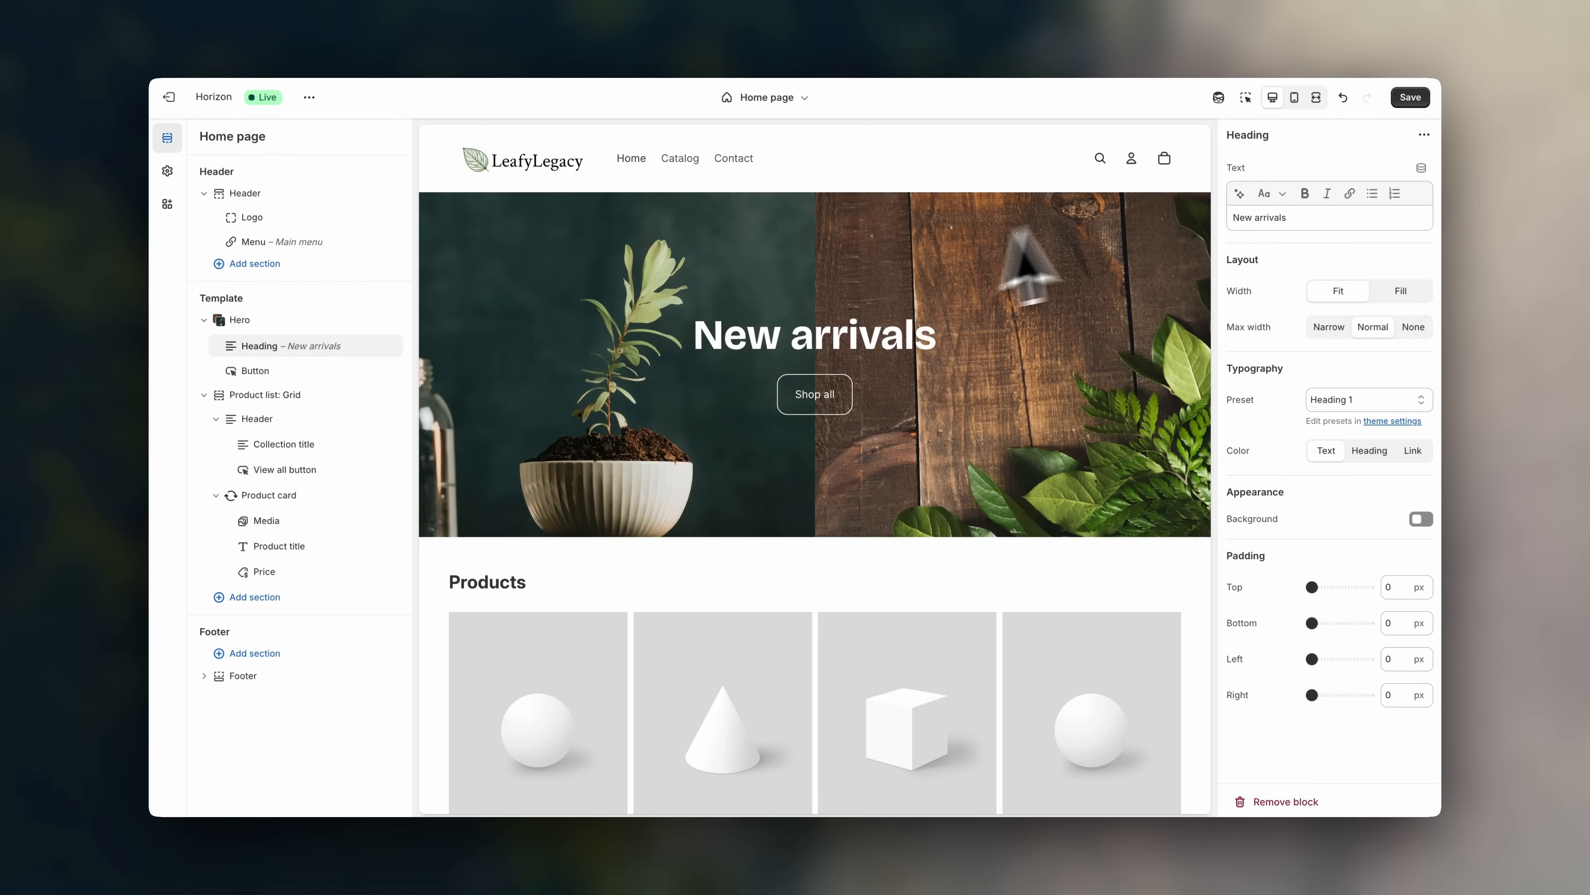
pyautogui.moveTo(1305, 219); pyautogui.dragTo(1172, 220)
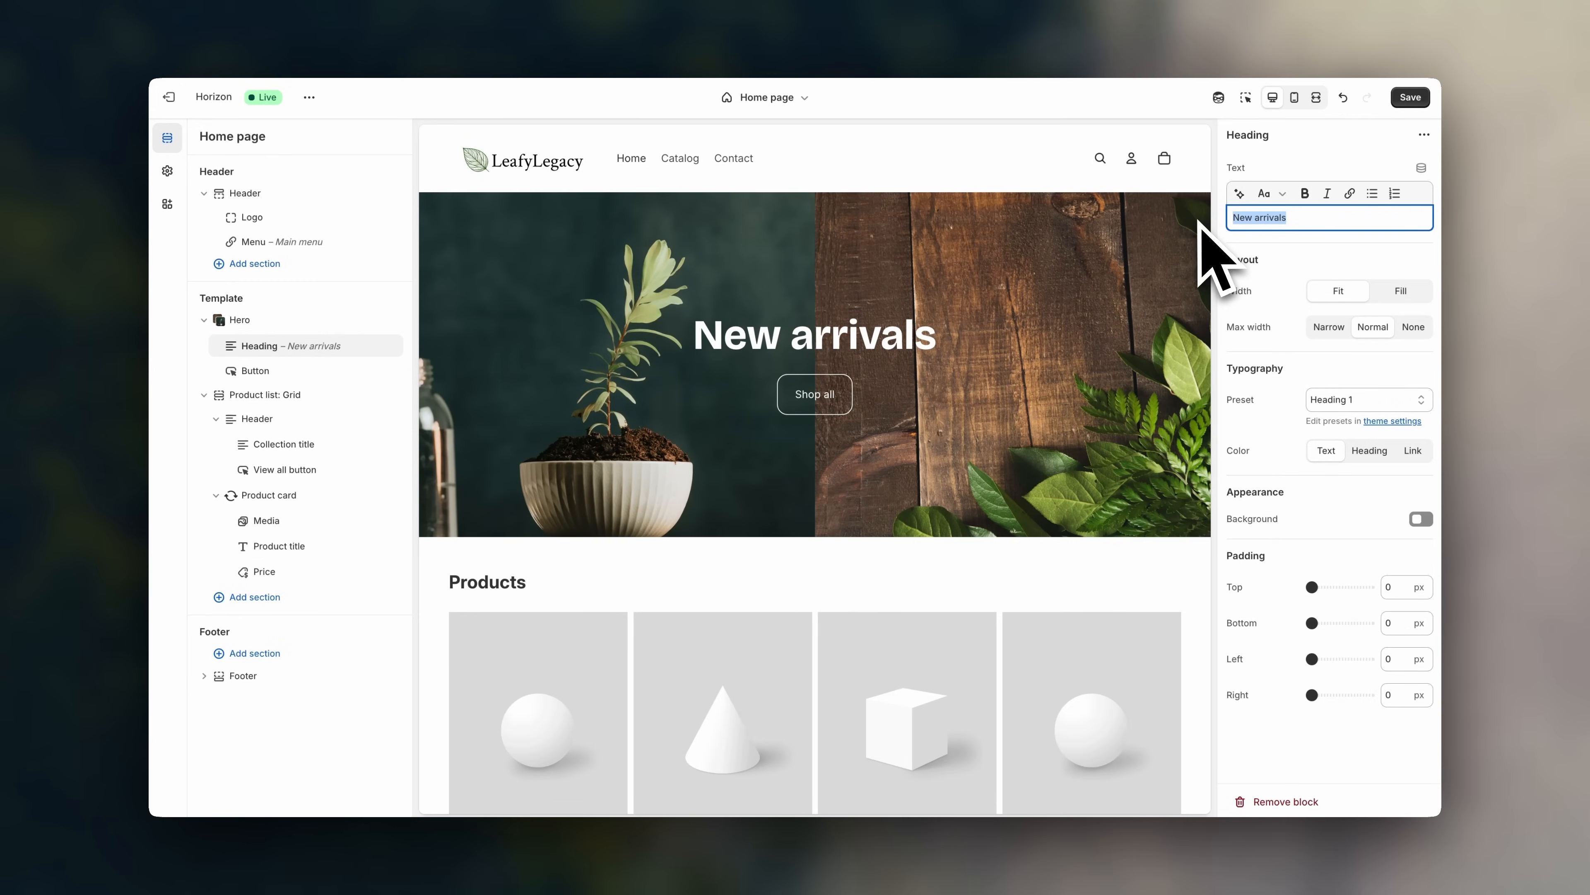
pyautogui.press('BackSpace')
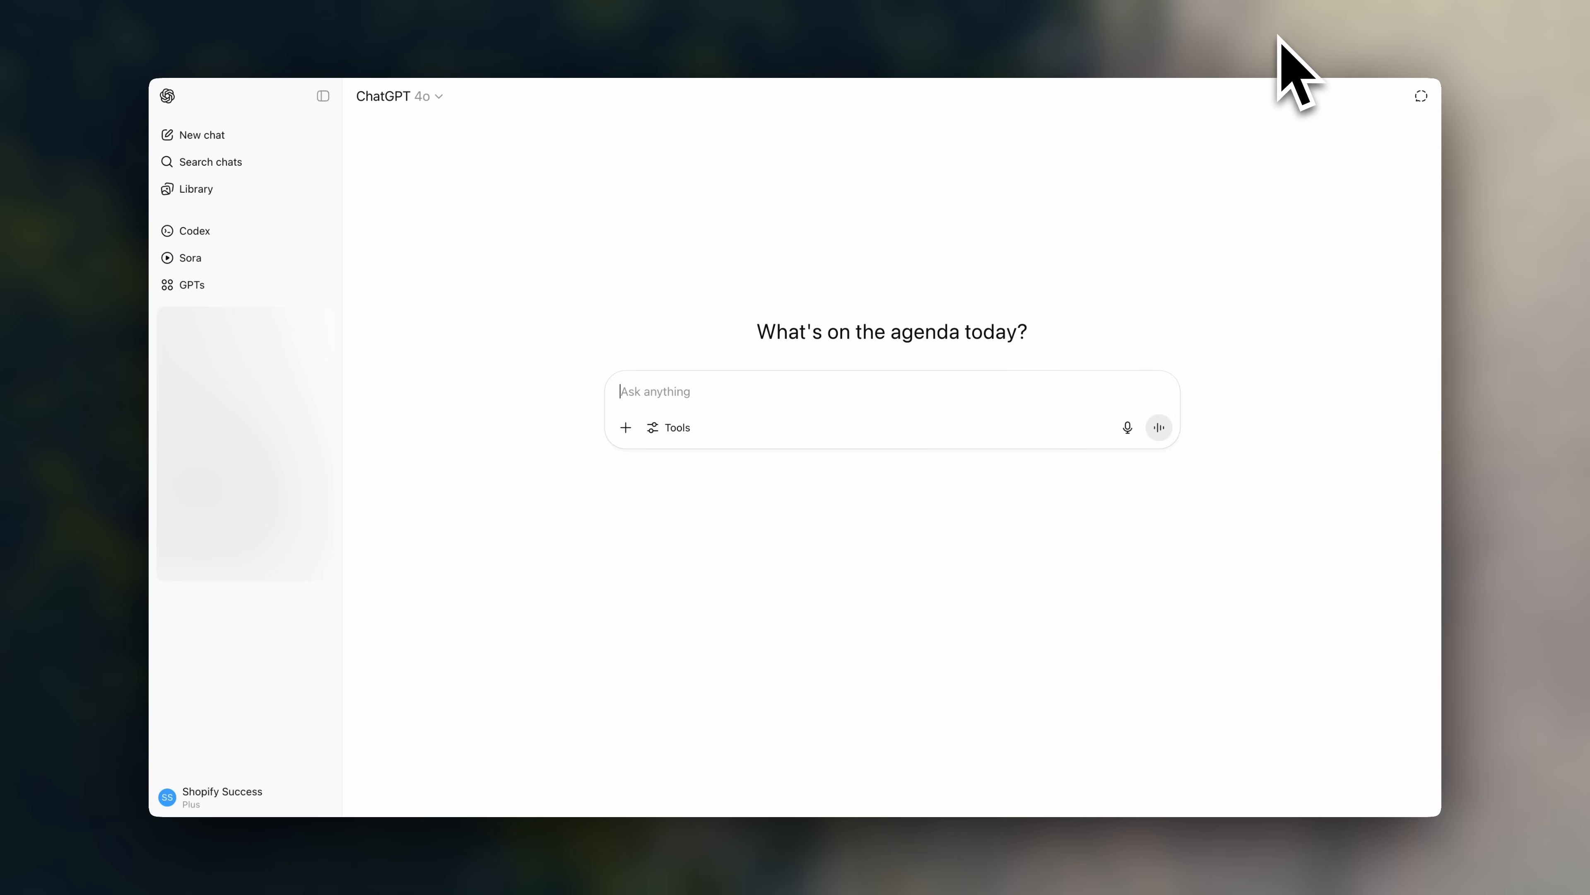
# - Ask ChatGPT for gardening store hero titles and take 'Bring Nature Home' for the heading
pyautogui.write('Create a list of po')
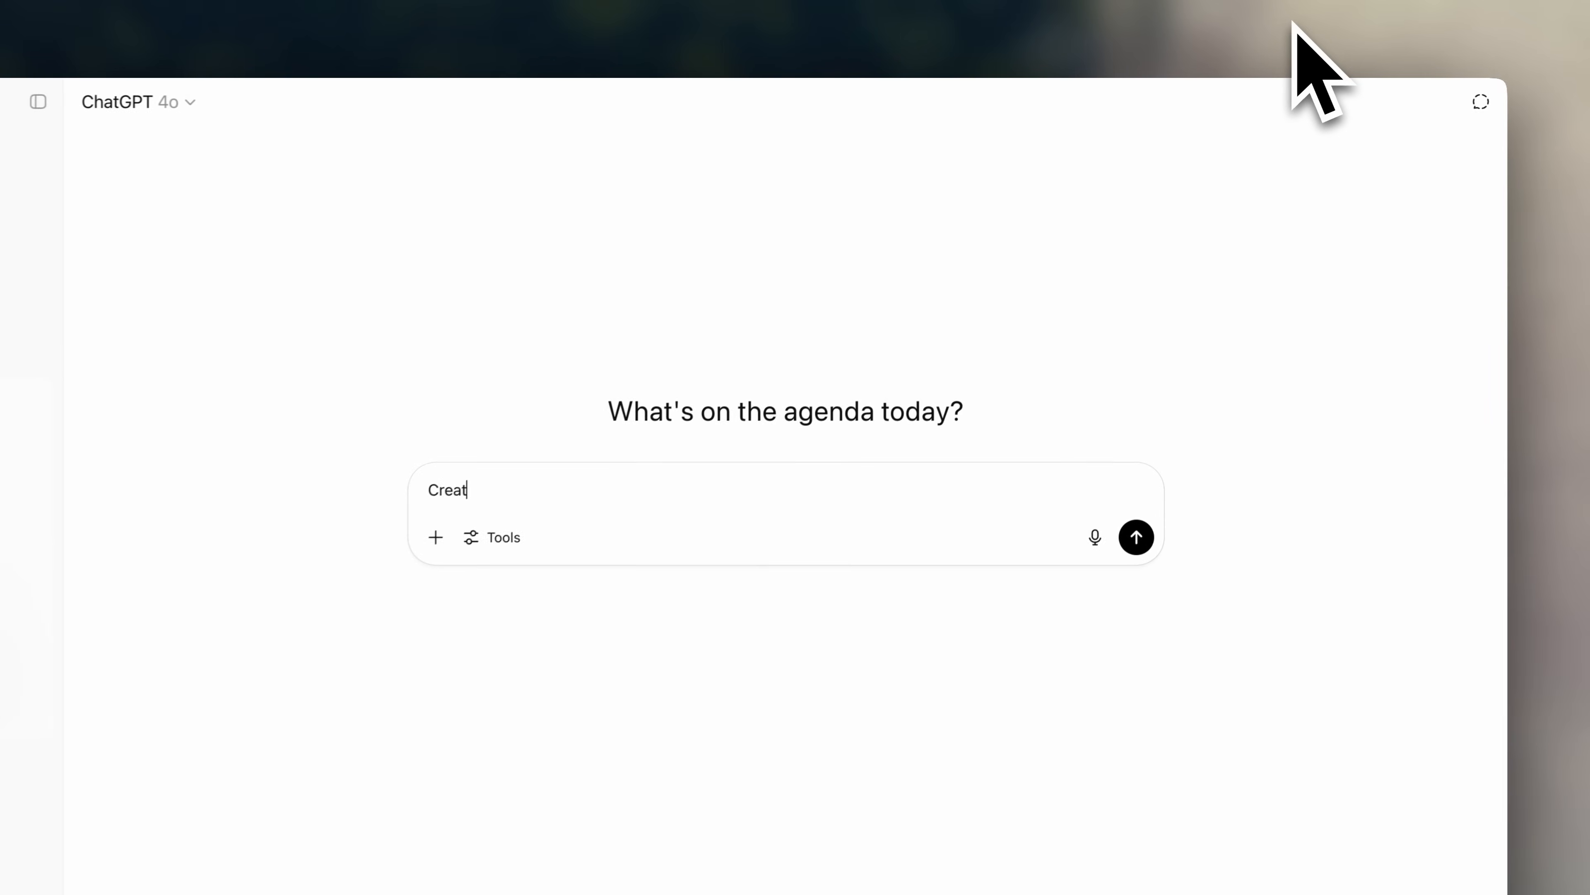
pyautogui.write('ssible titles for a hero h')
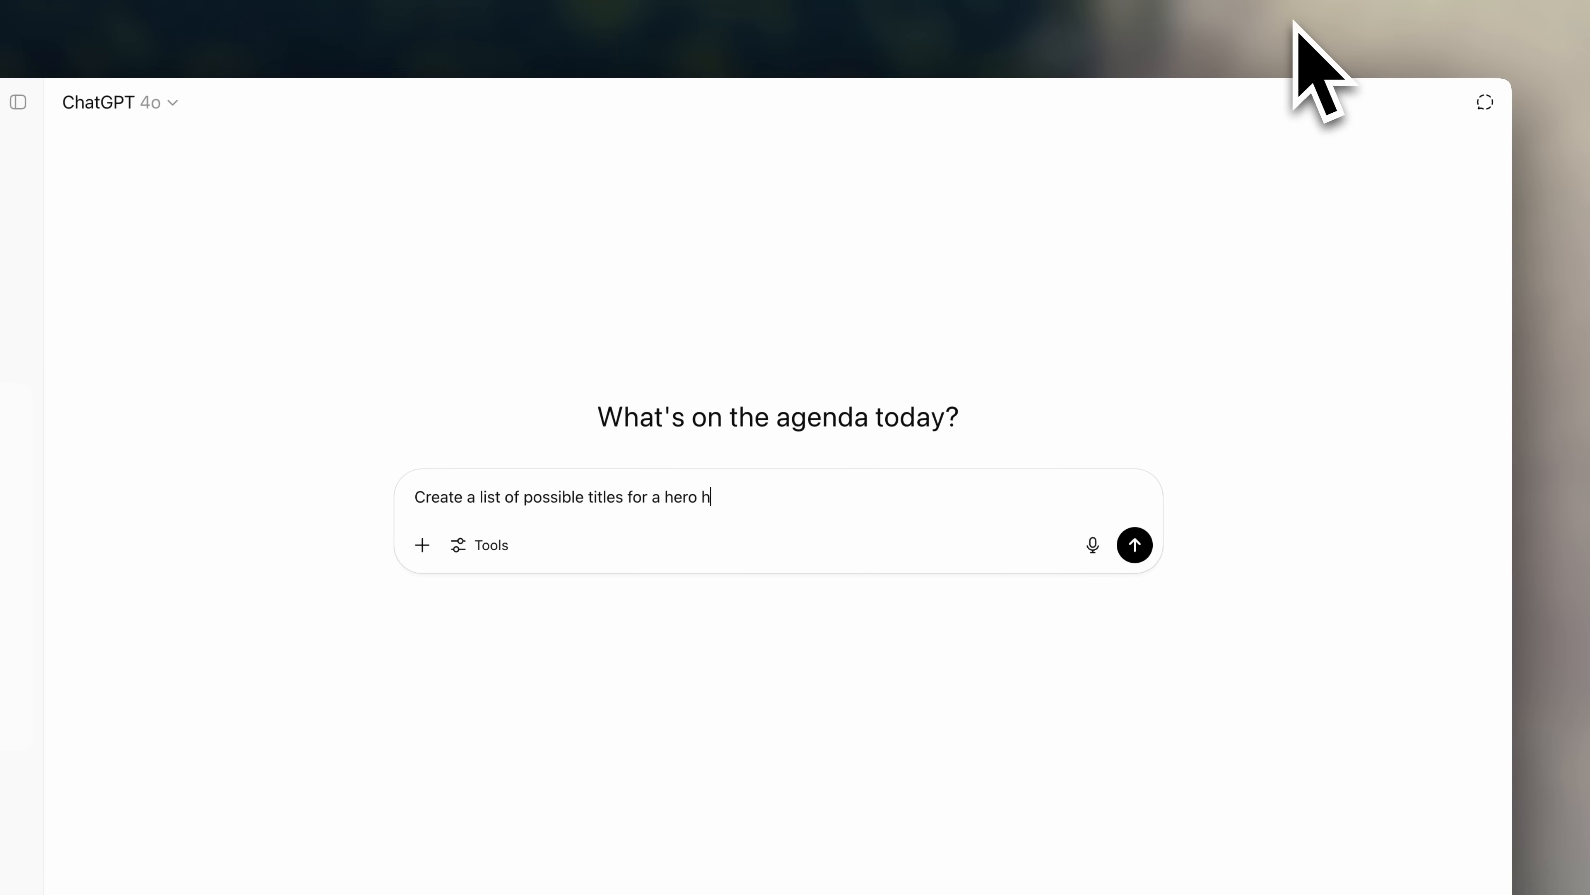
pyautogui.write('eading of a gardening Shopify store')
pyautogui.press('Return')
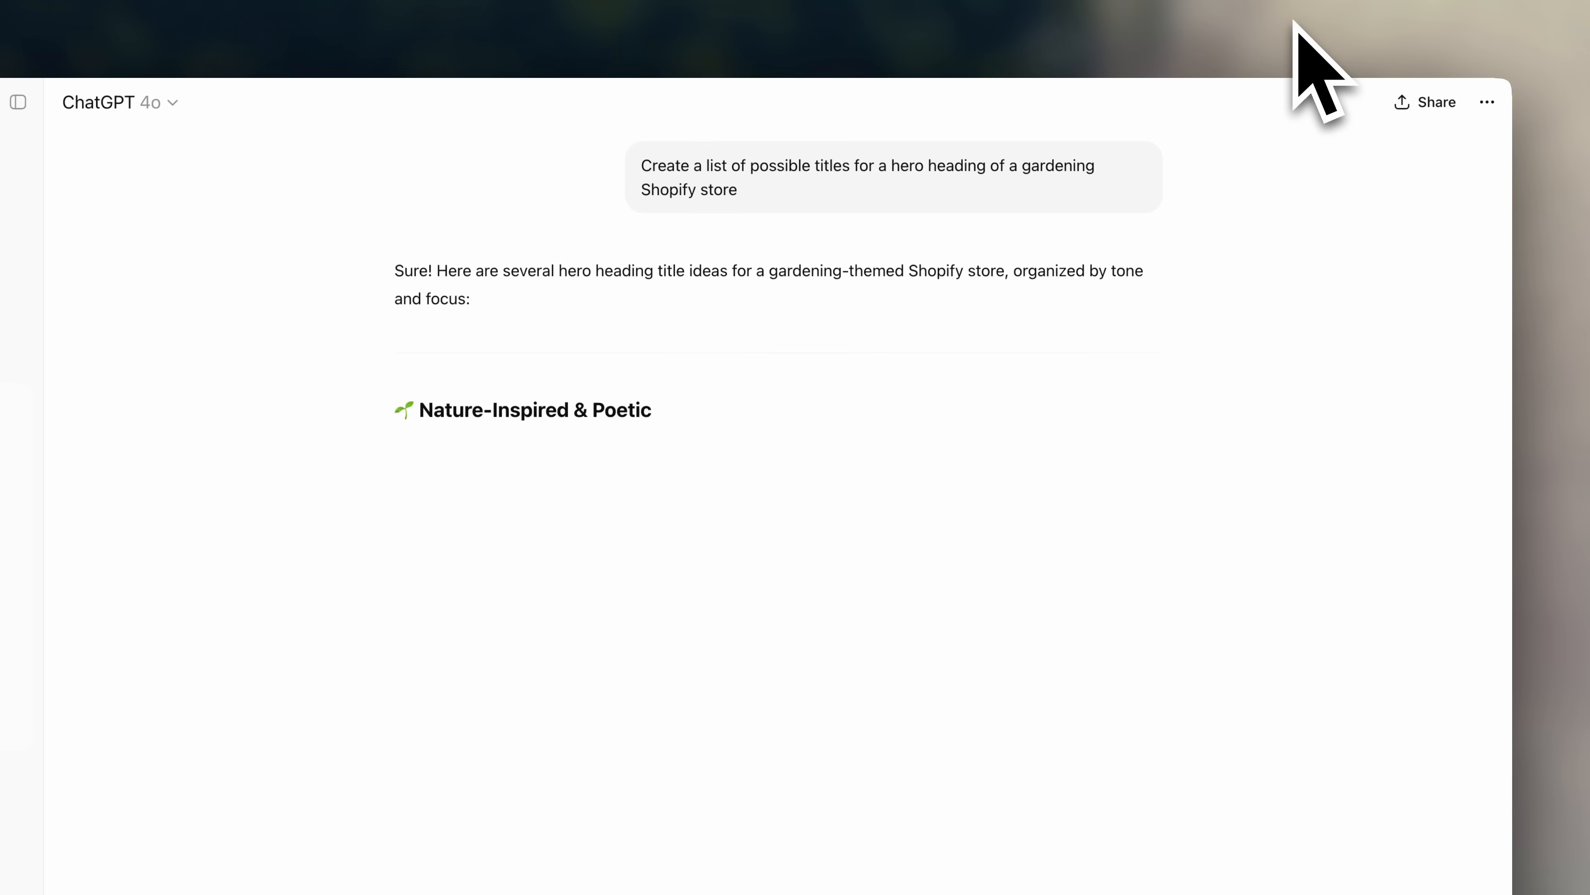
pyautogui.moveTo(572, 485); pyautogui.dragTo(500, 488)
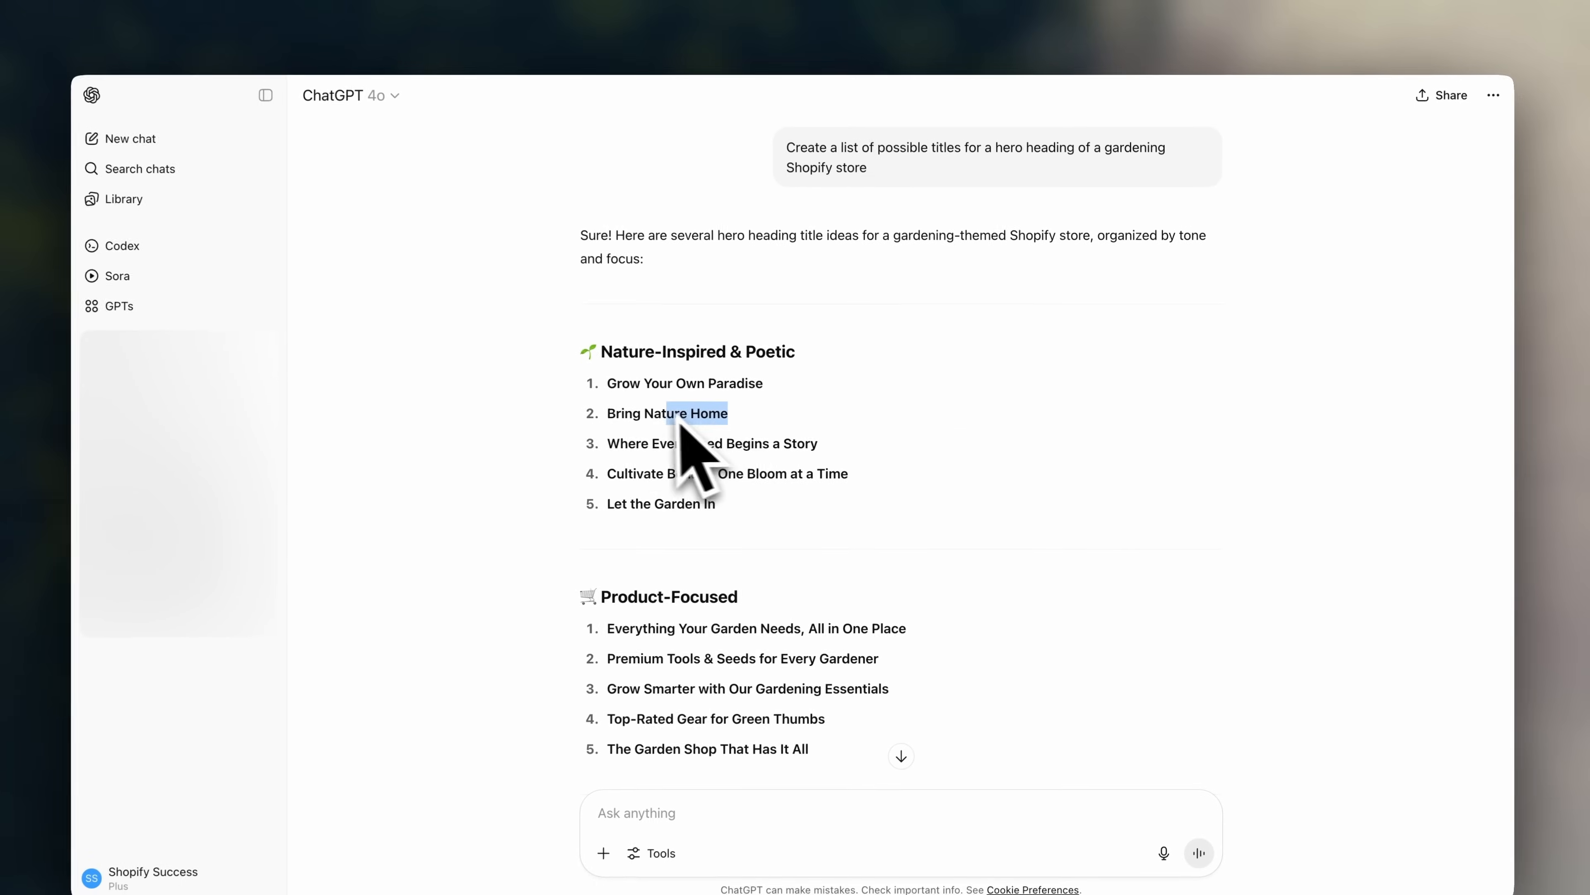
pyautogui.moveTo(680, 421); pyautogui.dragTo(615, 417)
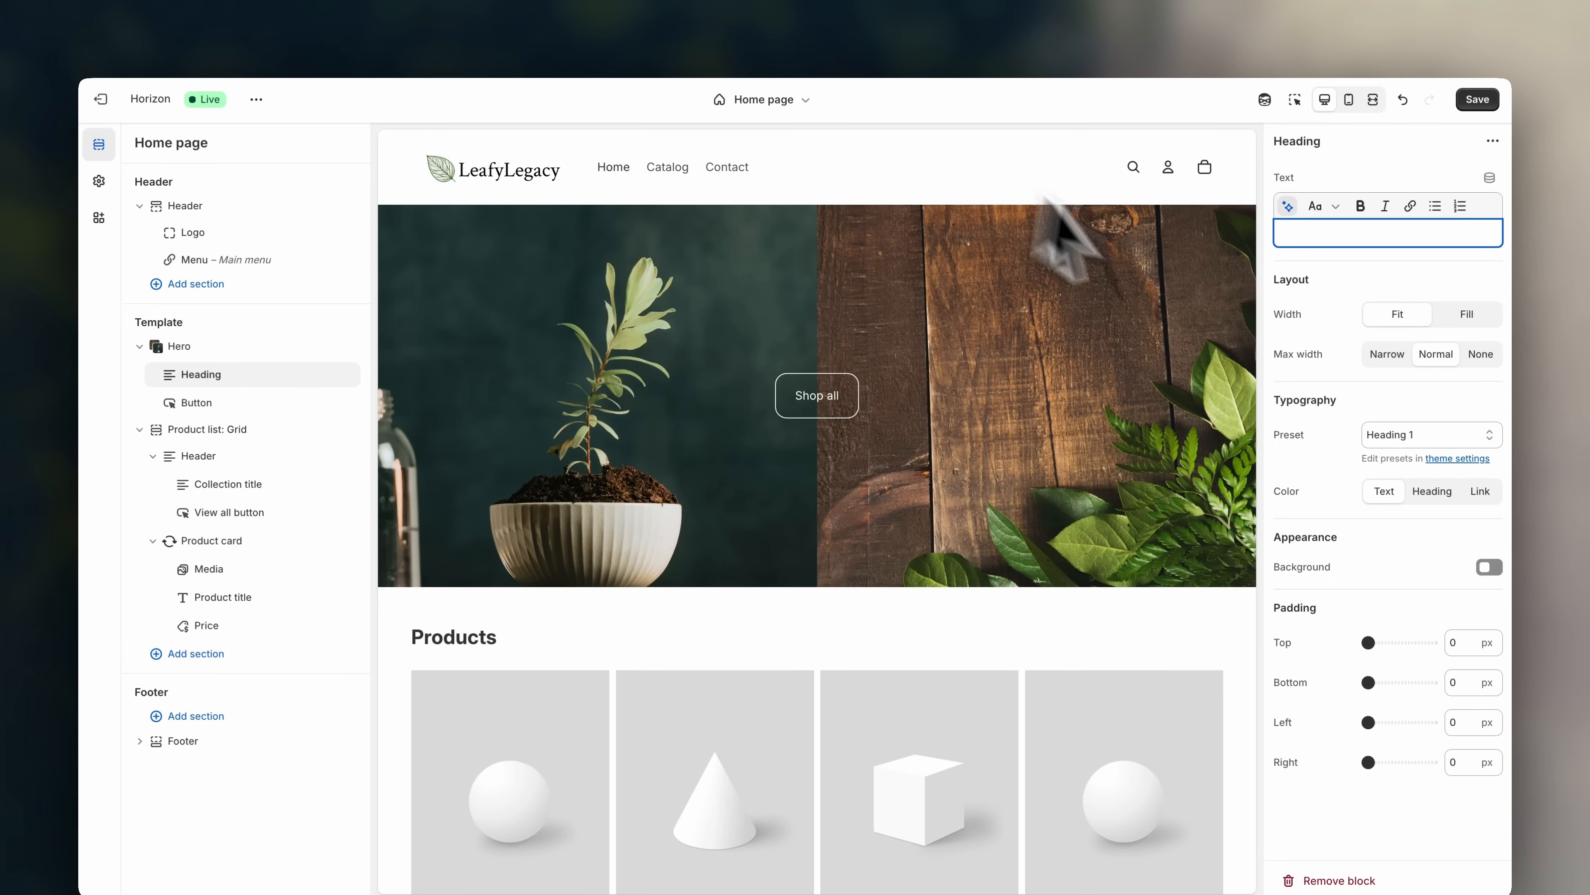
pyautogui.write('Bring Nature Home')
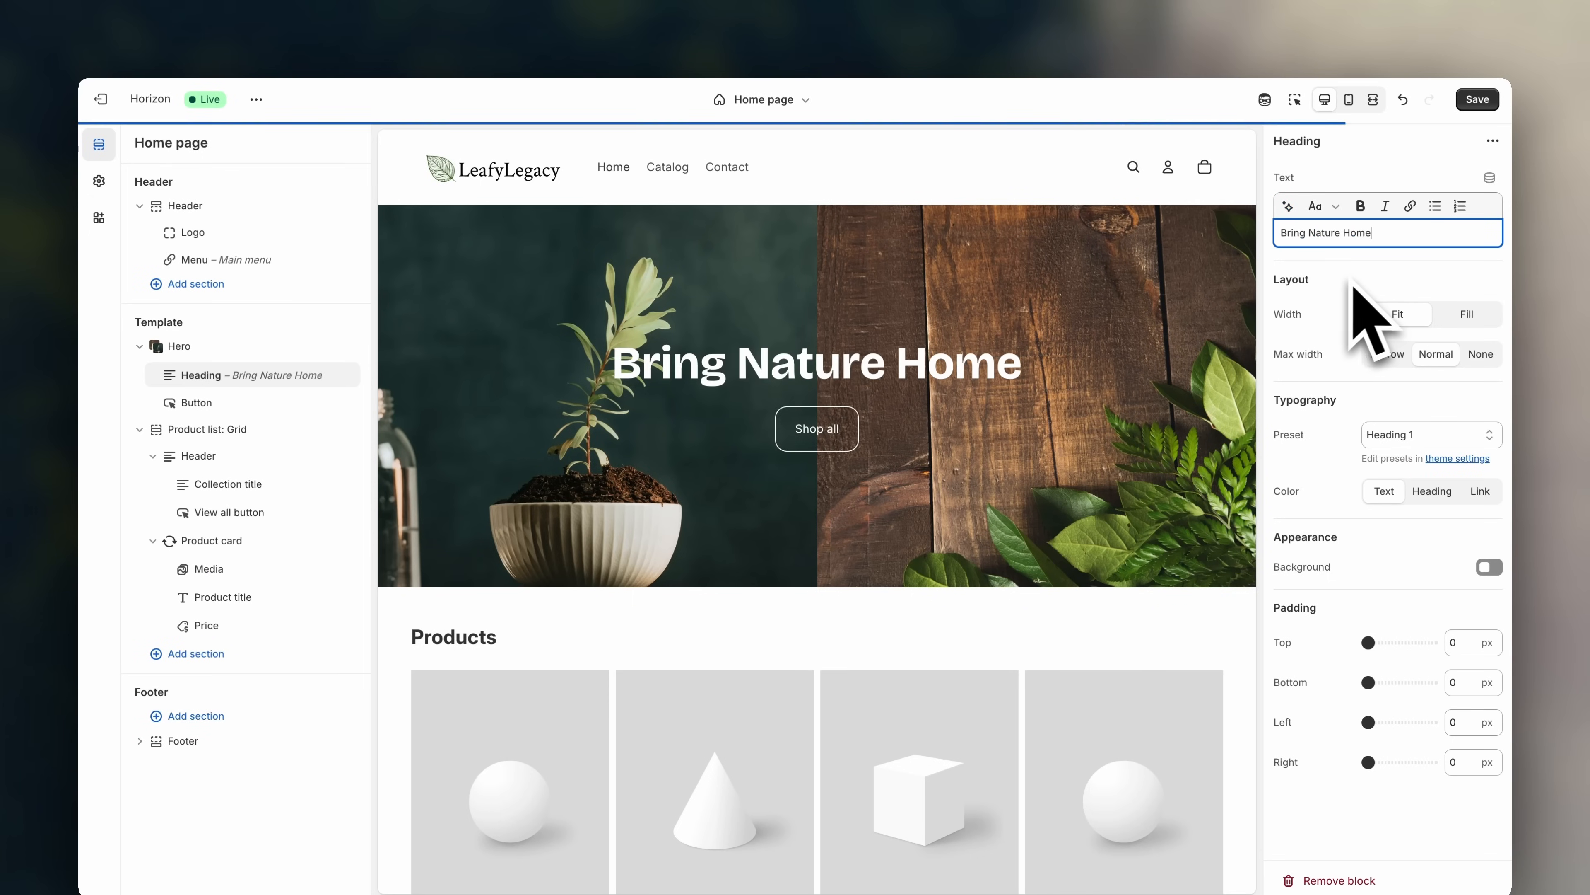
# - Trim the hero heading to 'Nature Home', review the Shop all button link, and save
pyautogui.moveTo(1310, 233); pyautogui.dragTo(1277, 237)
pyautogui.press('BackSpace')
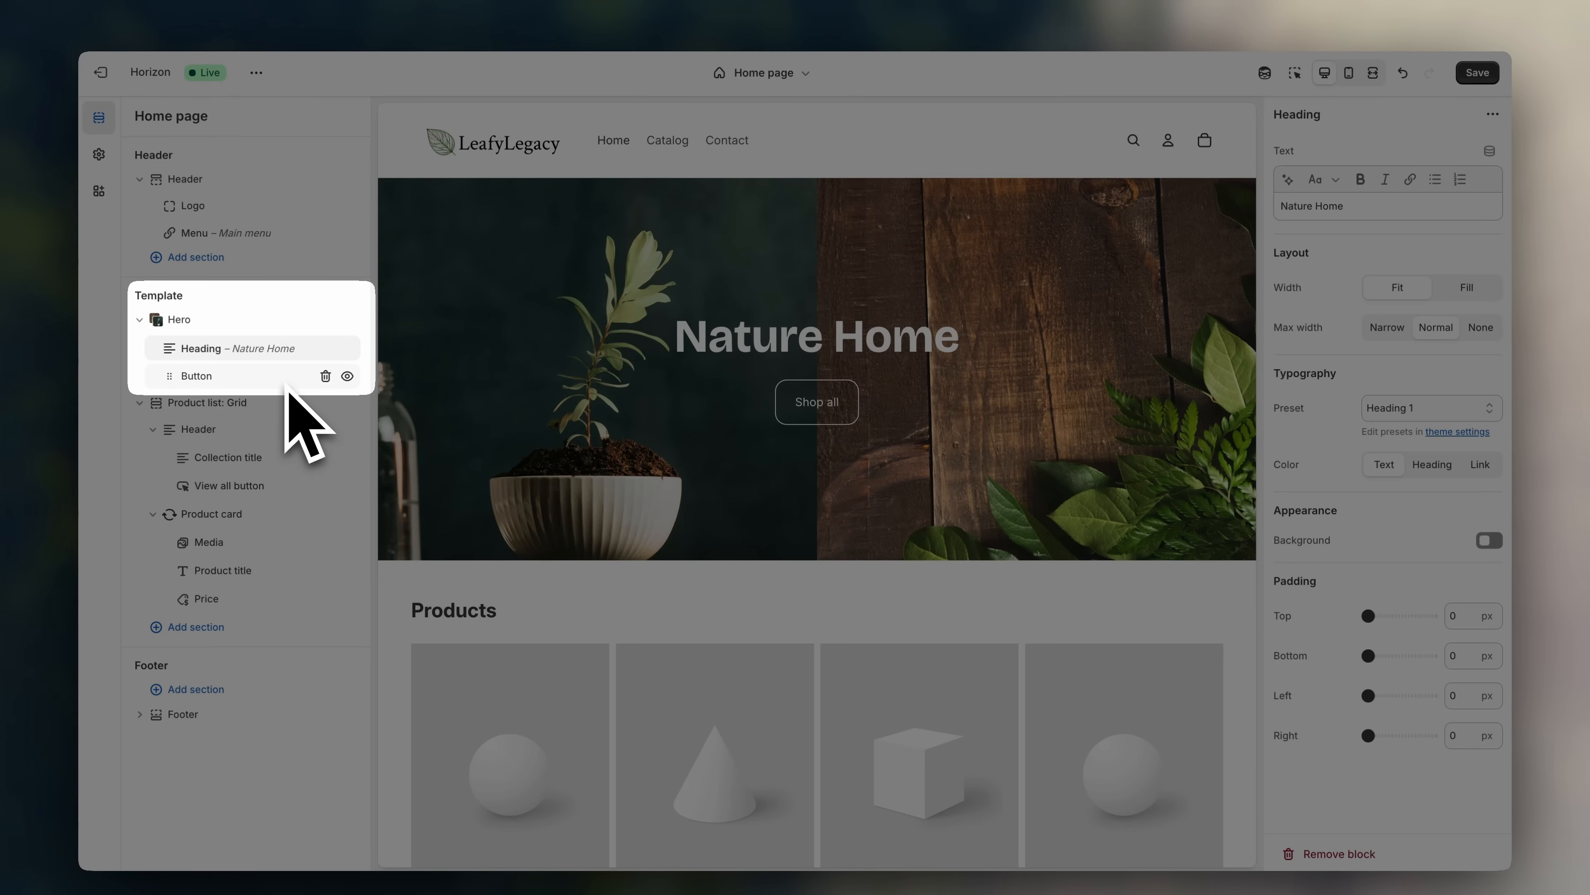
pyautogui.click(289, 383)
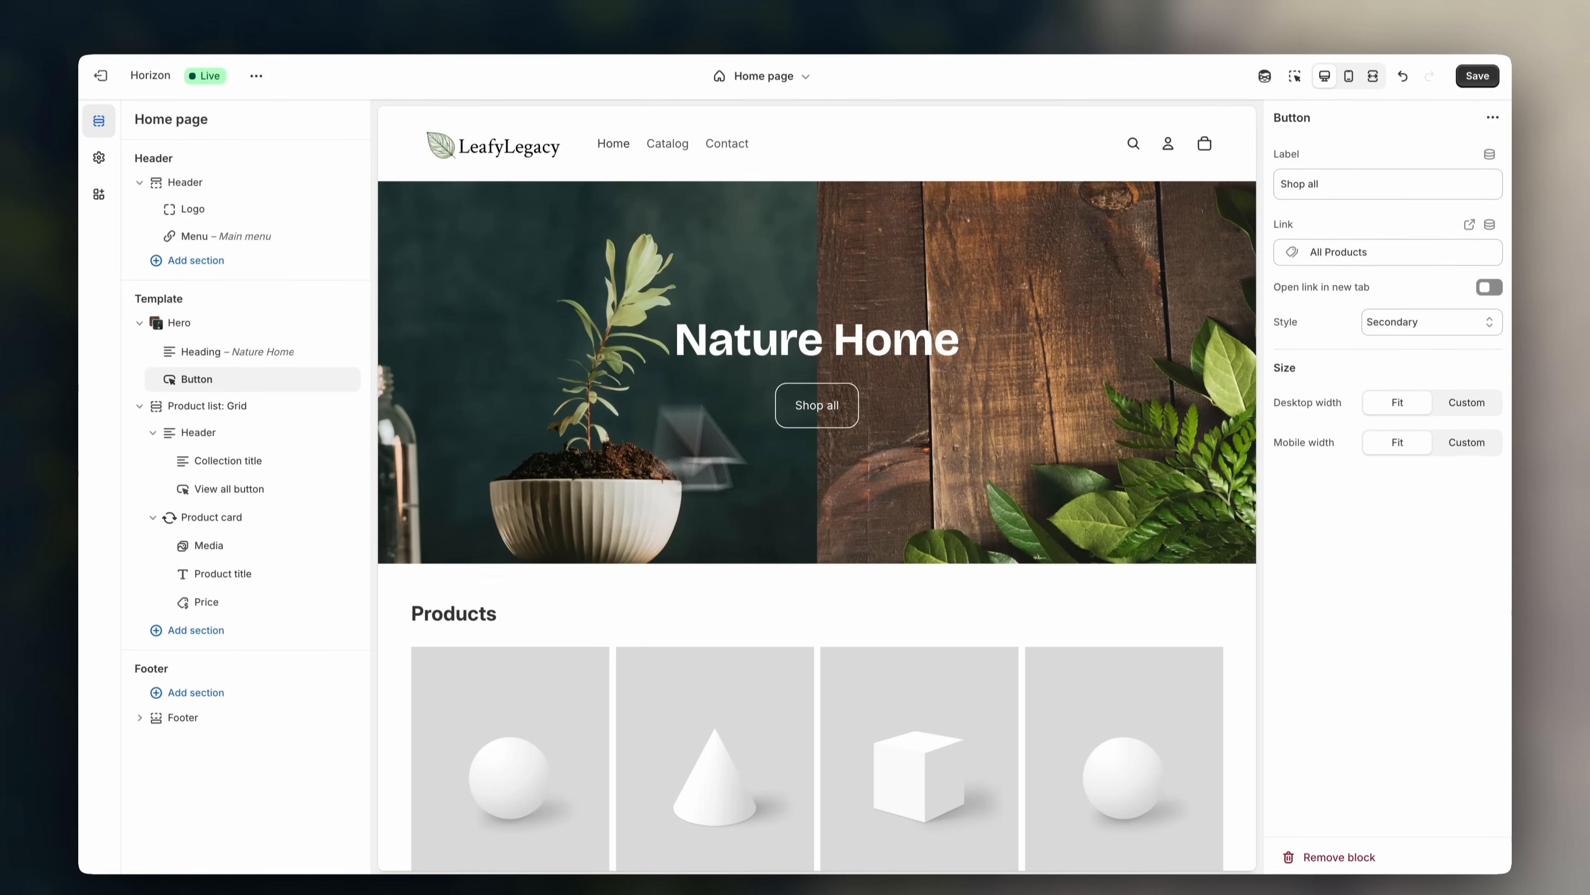
pyautogui.click(1353, 213)
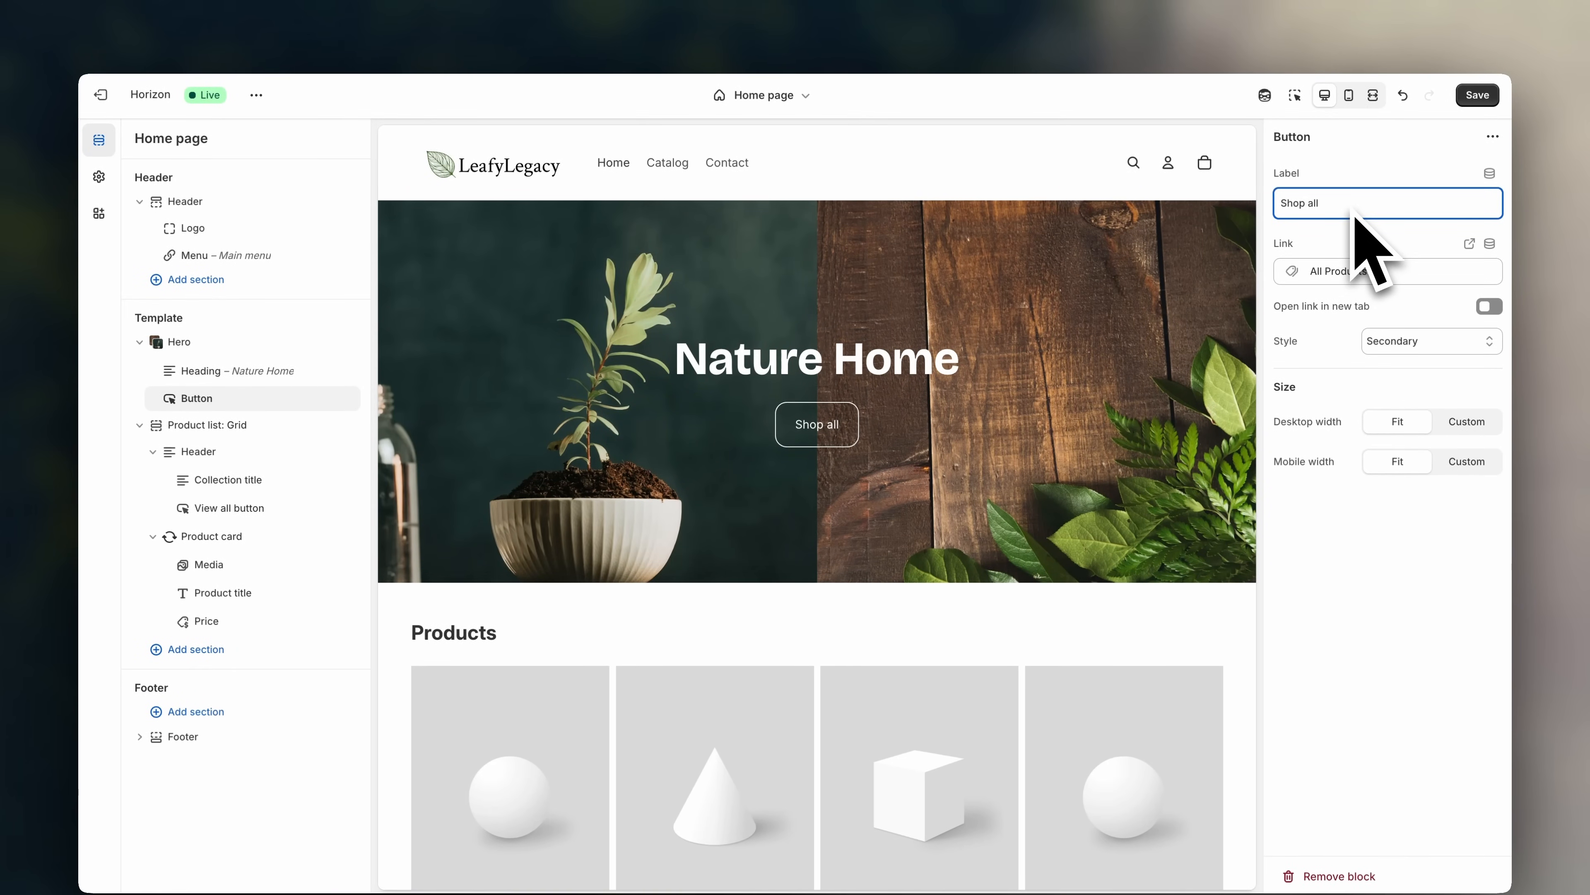
pyautogui.click(1409, 281)
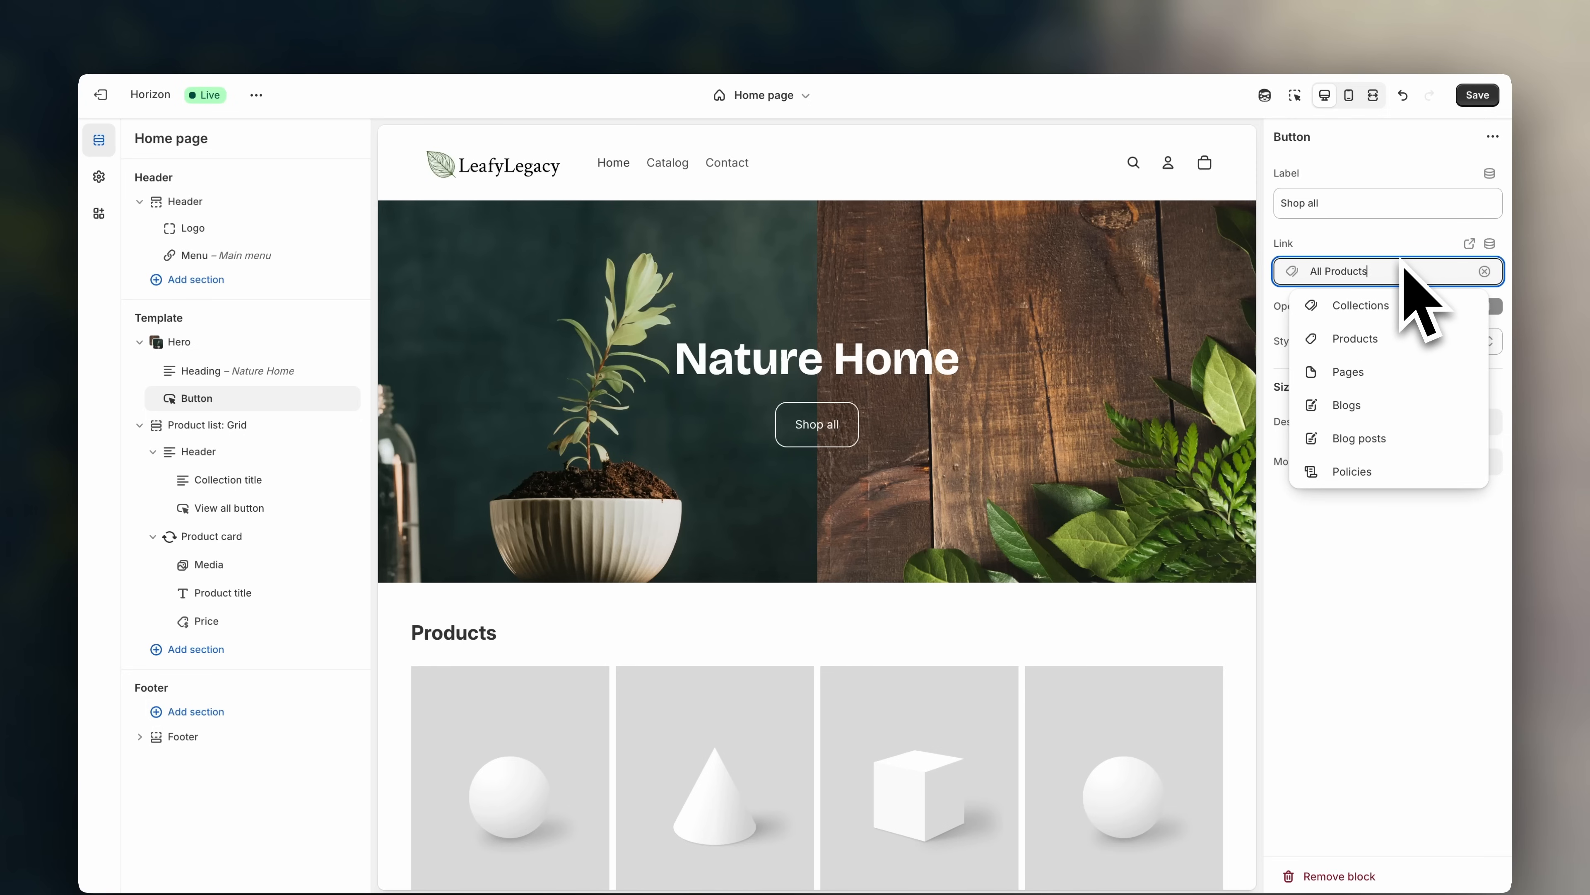
pyautogui.press('Escape')
pyautogui.press('Escape')
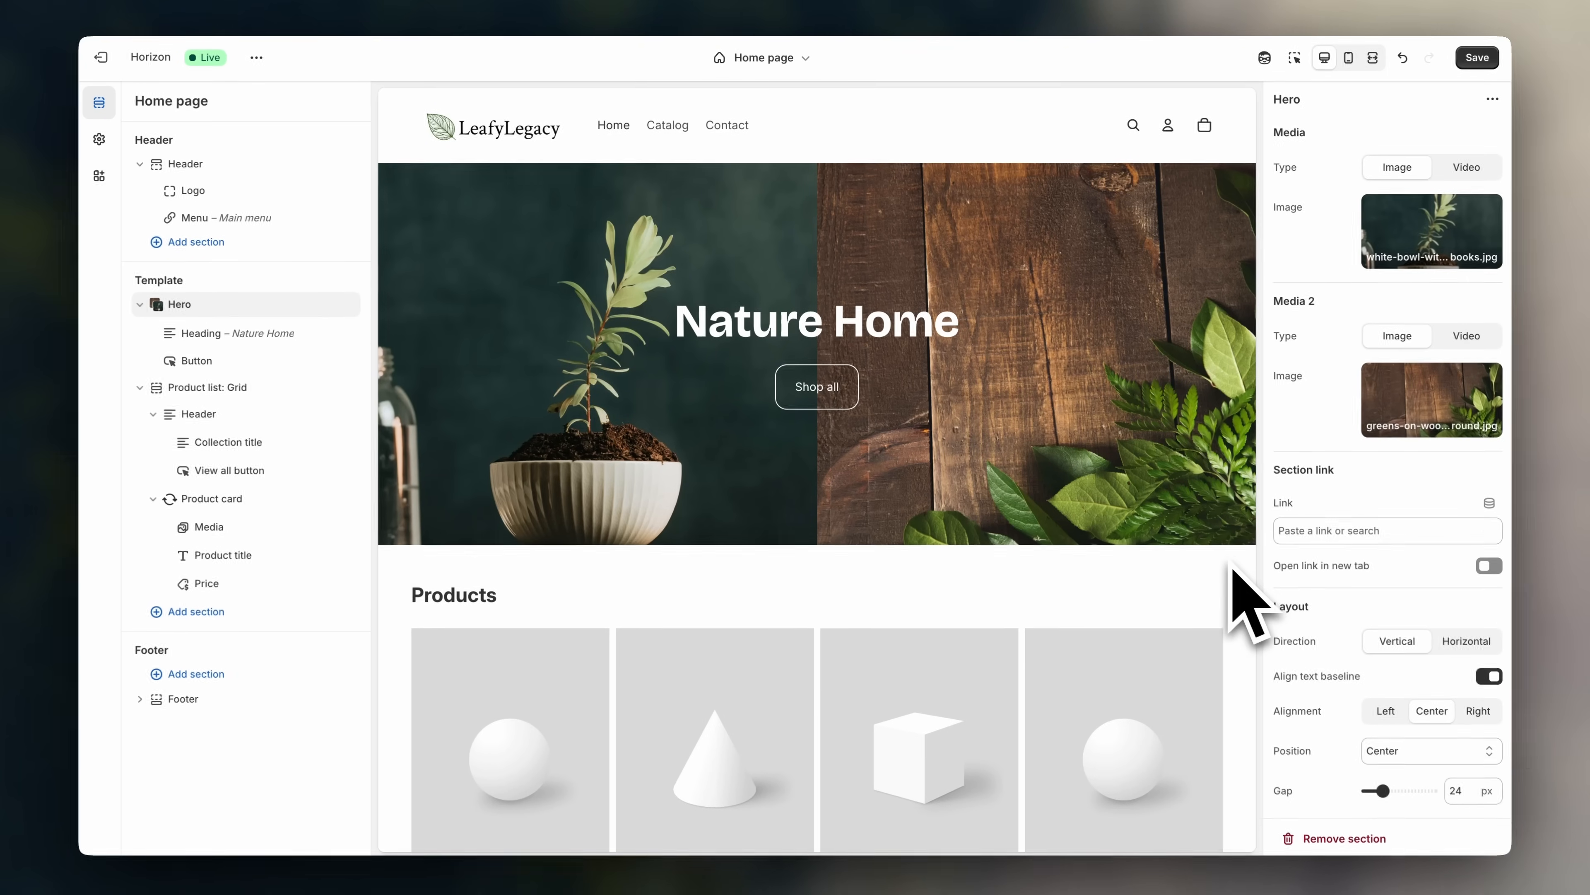
pyautogui.scroll(-5, 1228, 601)
pyautogui.scroll(-1, 1195, 557)
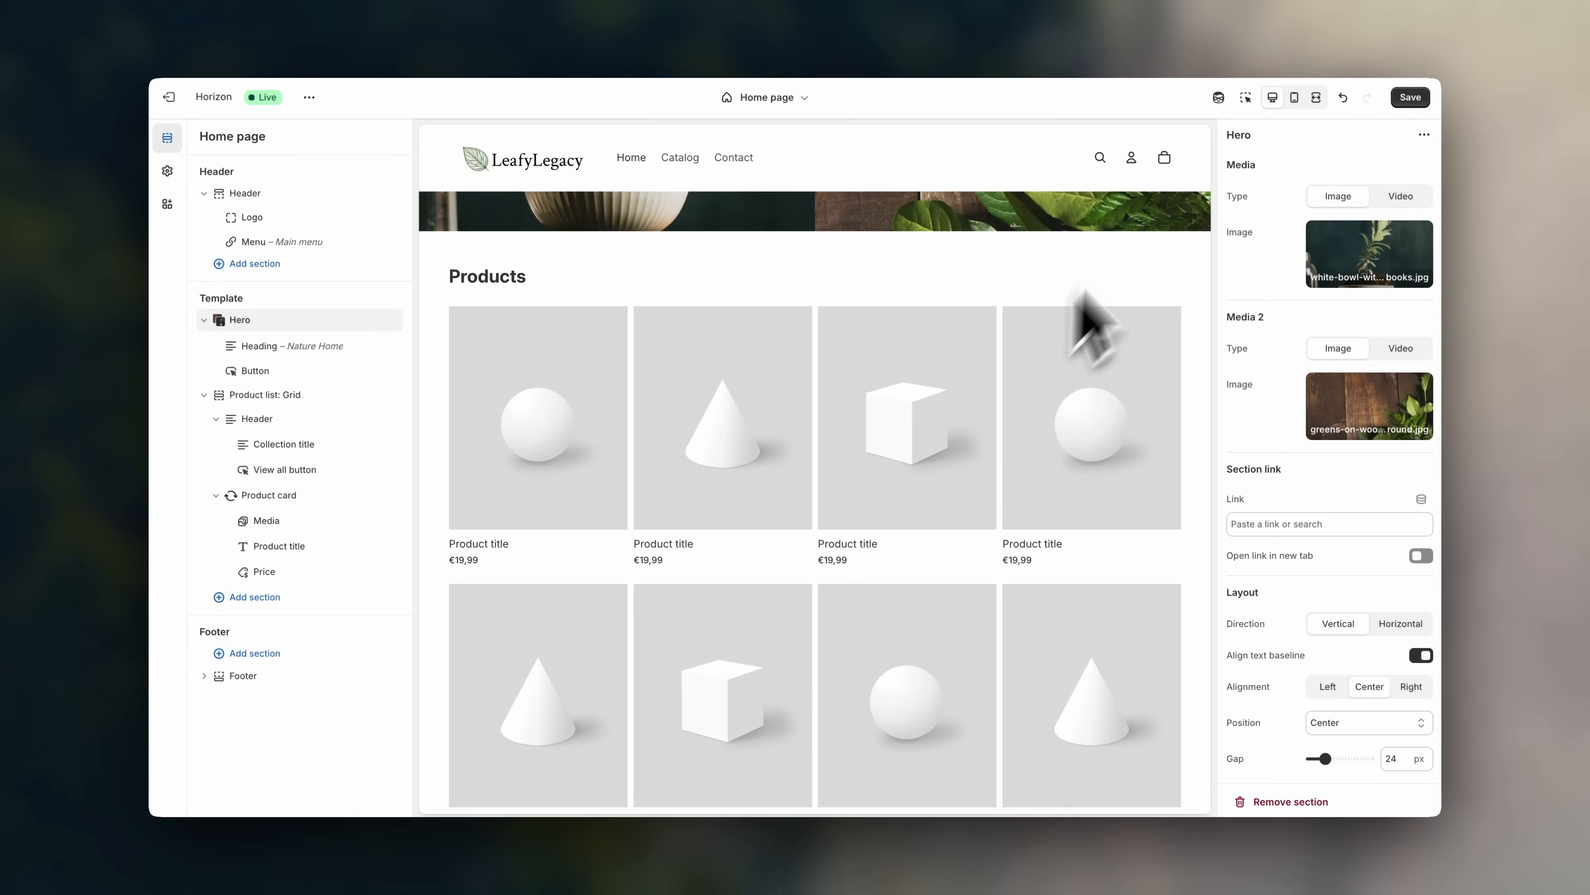
pyautogui.click(1411, 99)
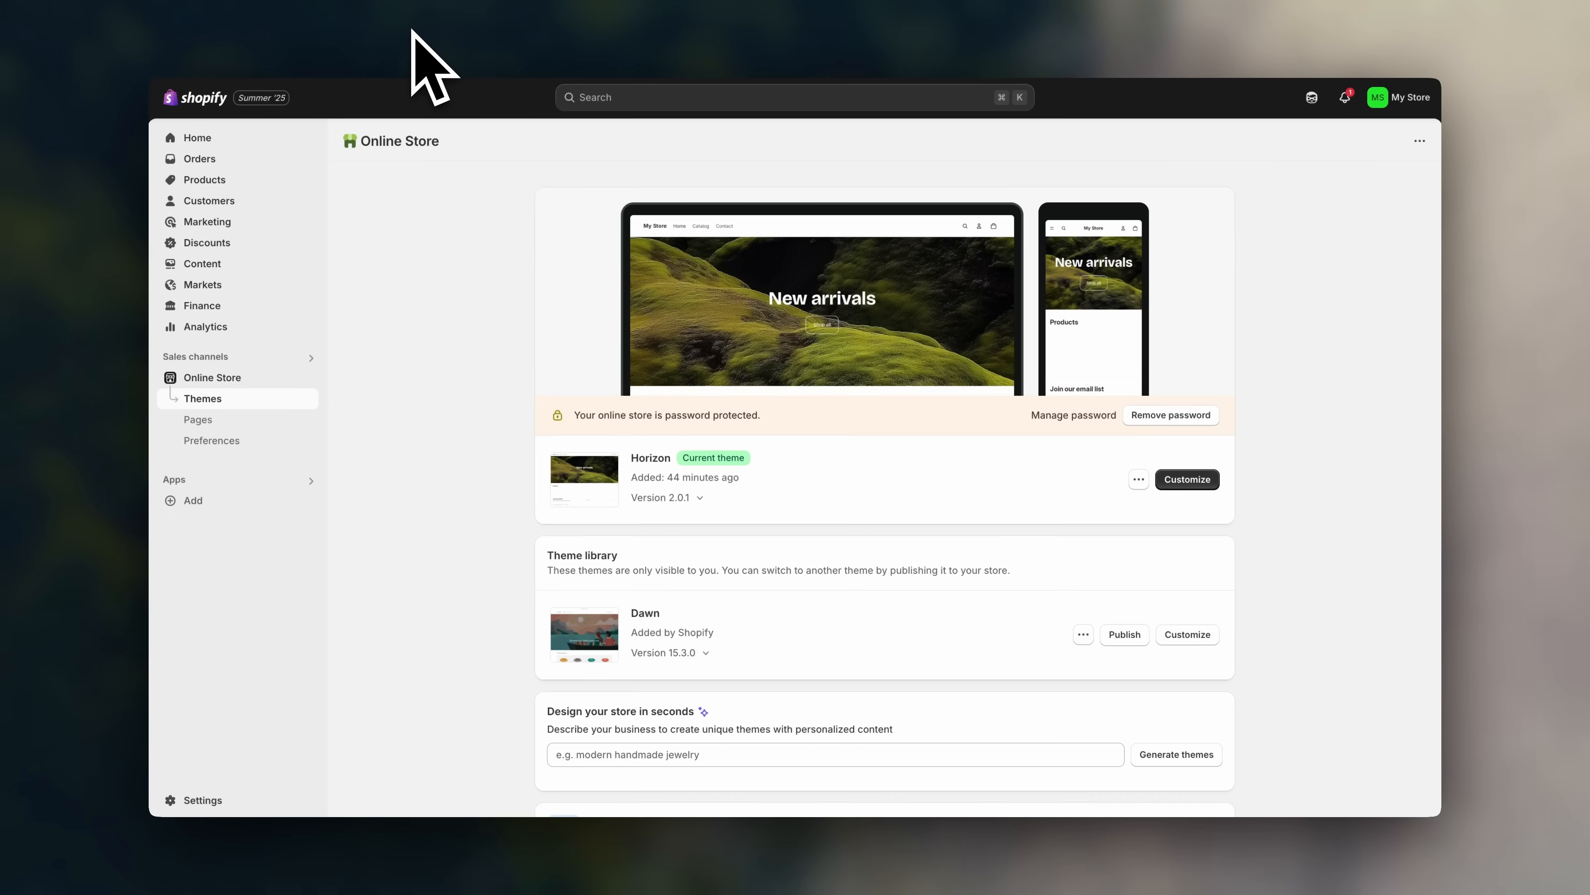
# - Open the empty Products page and scroll through the suggested product catalogues
pyautogui.click(275, 181)
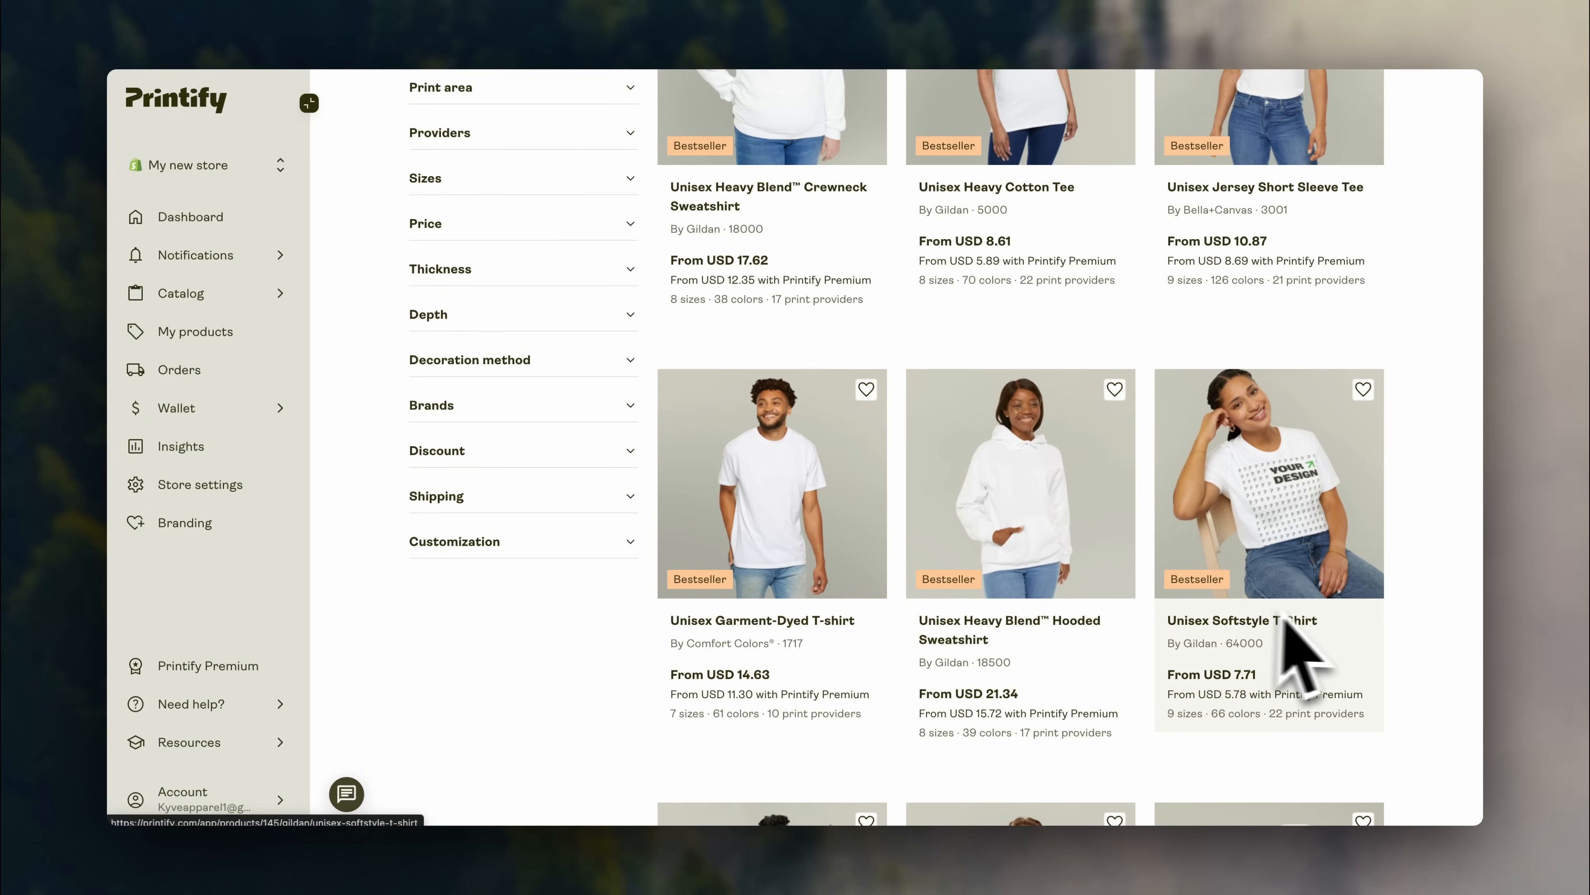
pyautogui.scroll(-10, 1415, 620)
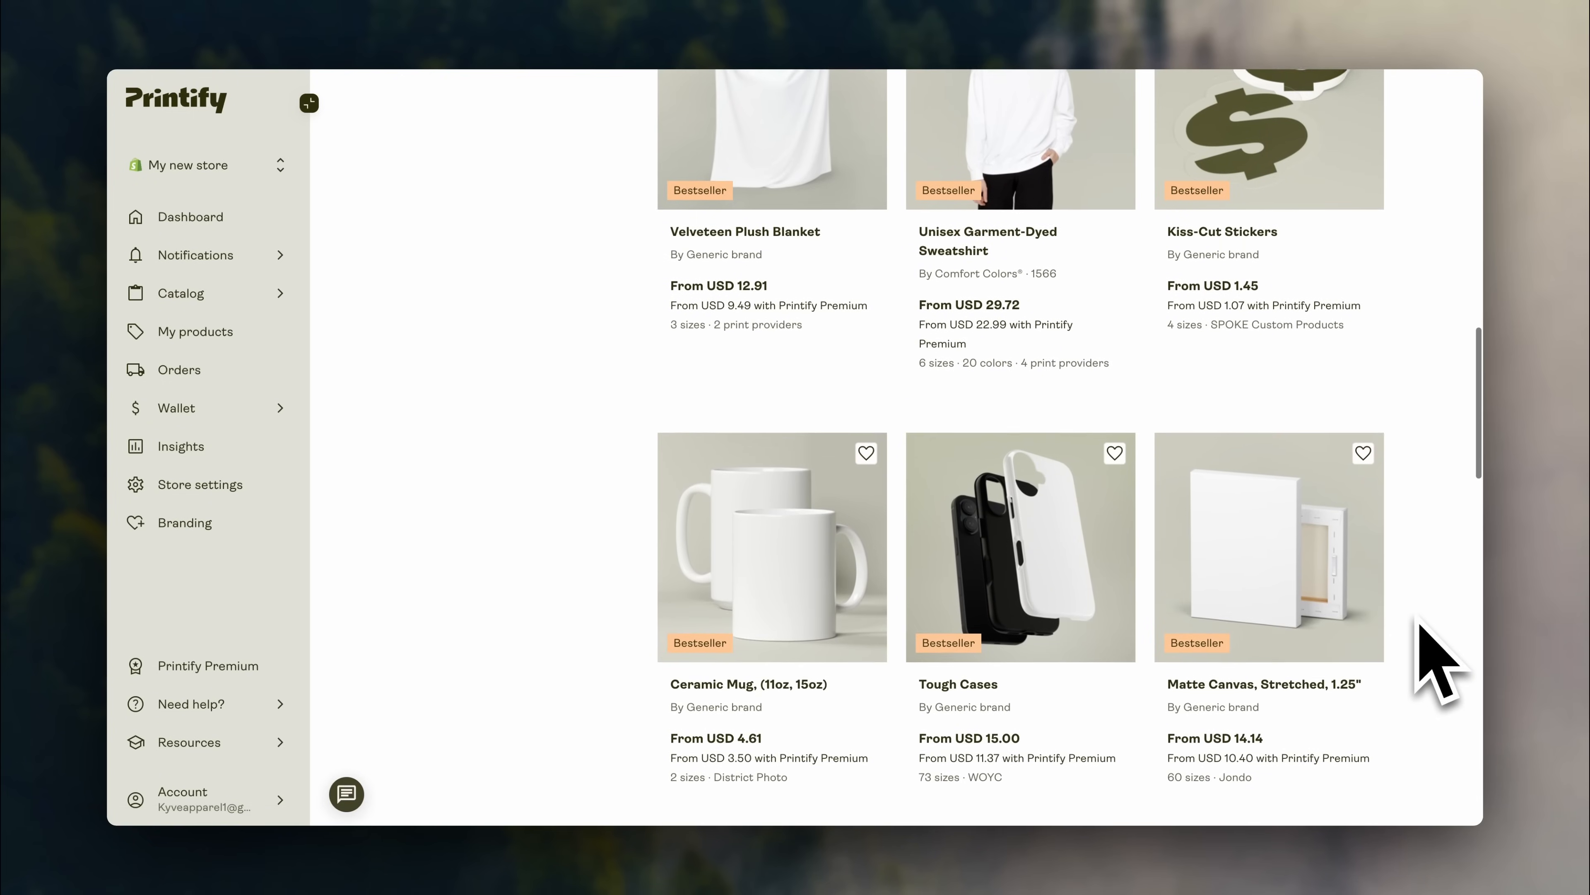
pyautogui.scroll(-5, 1434, 661)
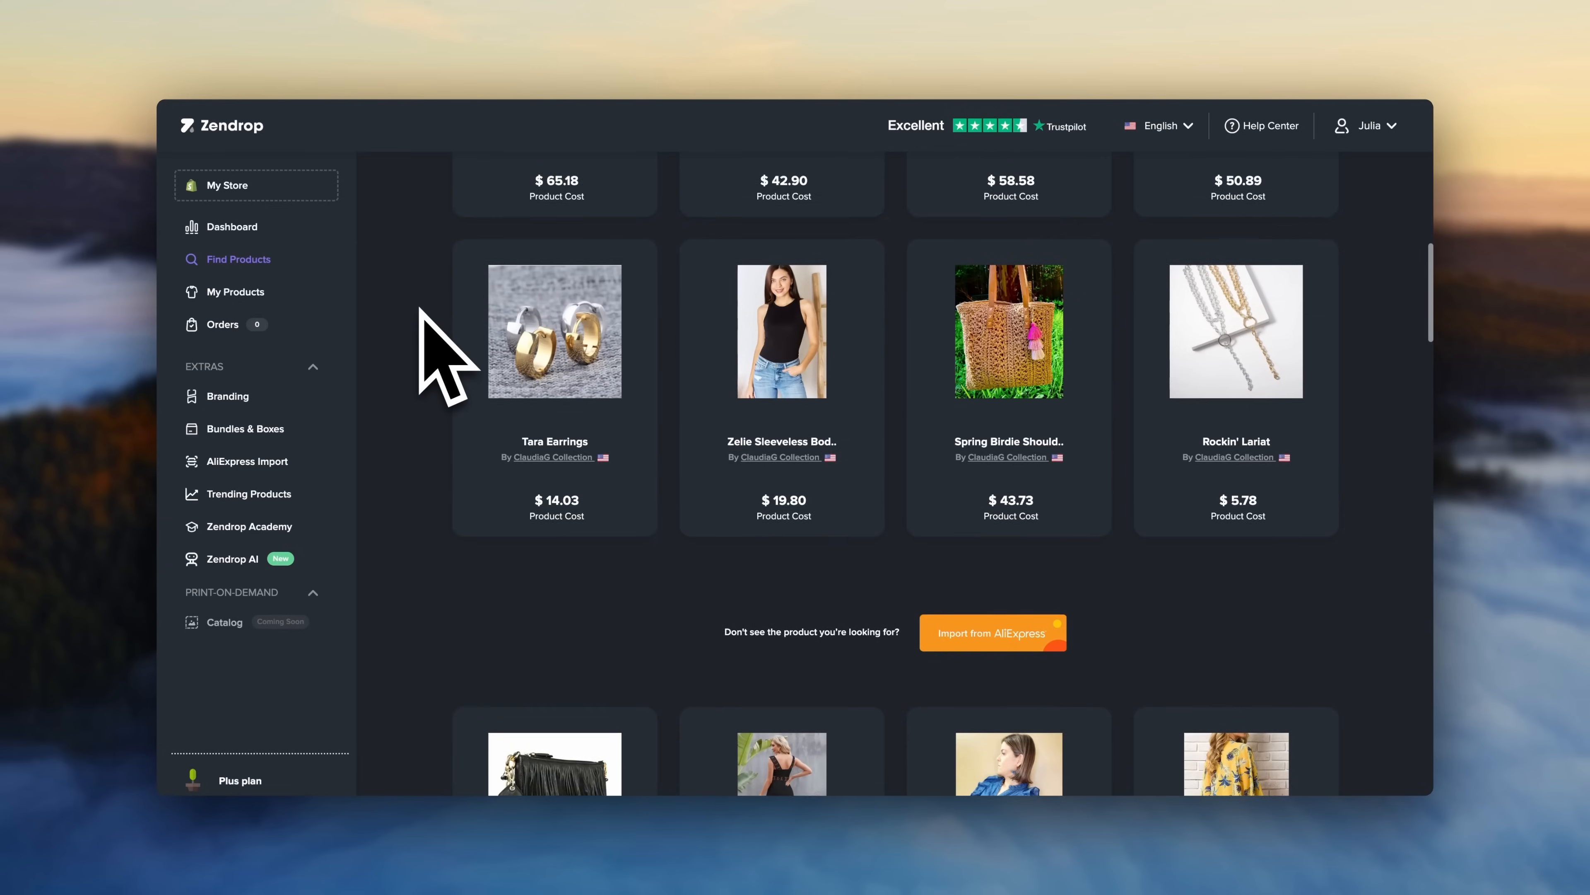
pyautogui.scroll(-6, 432, 355)
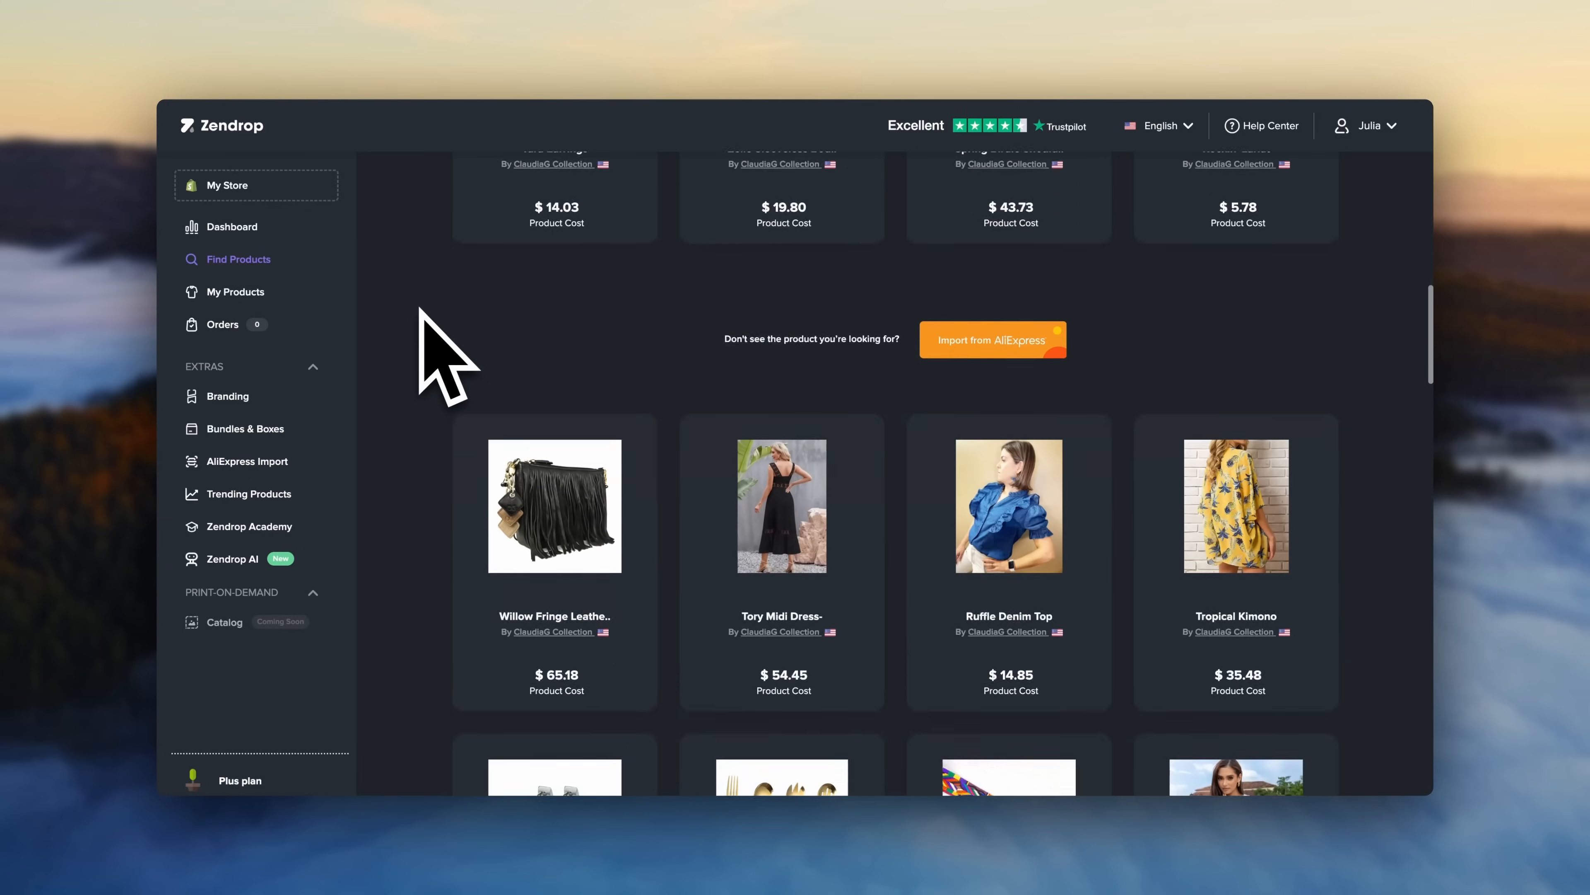
pyautogui.scroll(-8, 425, 356)
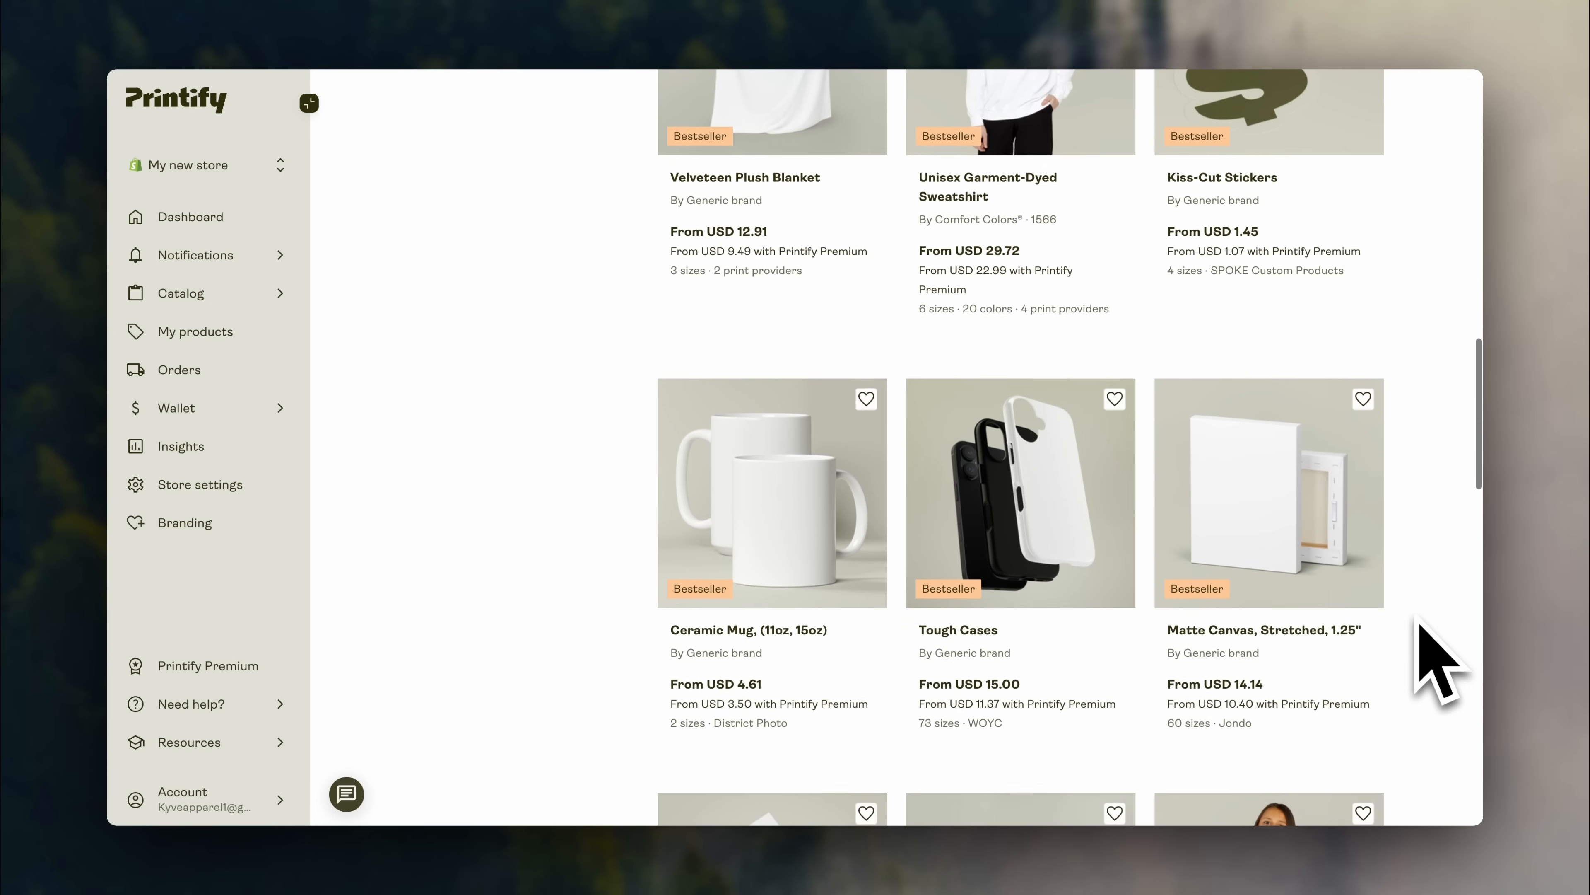
pyautogui.scroll(-4, 1418, 657)
pyautogui.scroll(-2, 1421, 624)
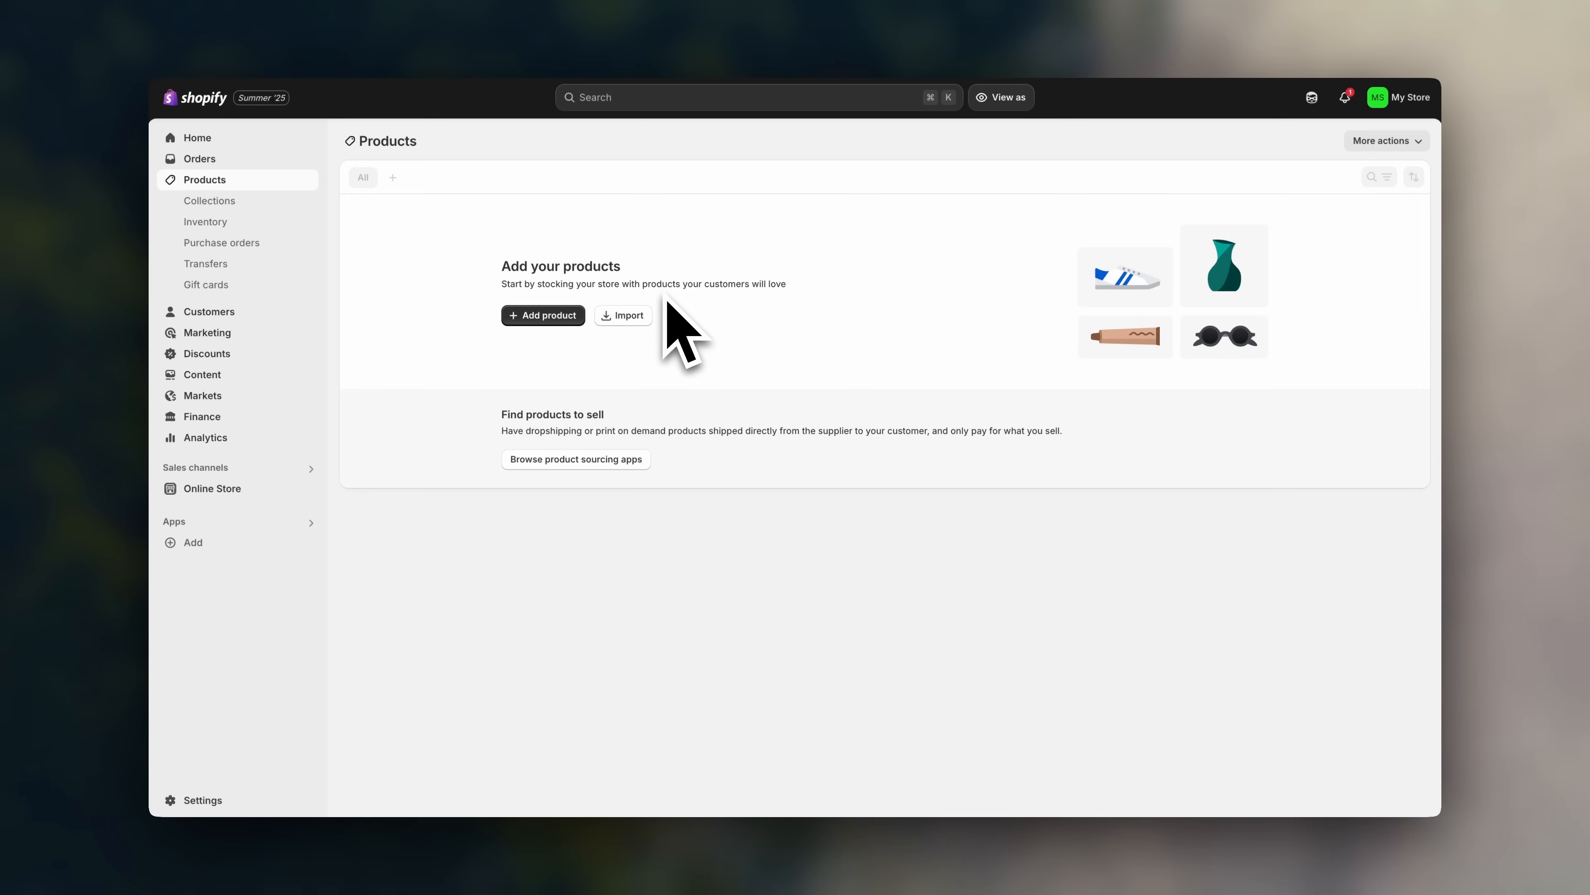
# - Start a new product titled 'Clay Plant Pot'
pyautogui.click(540, 316)
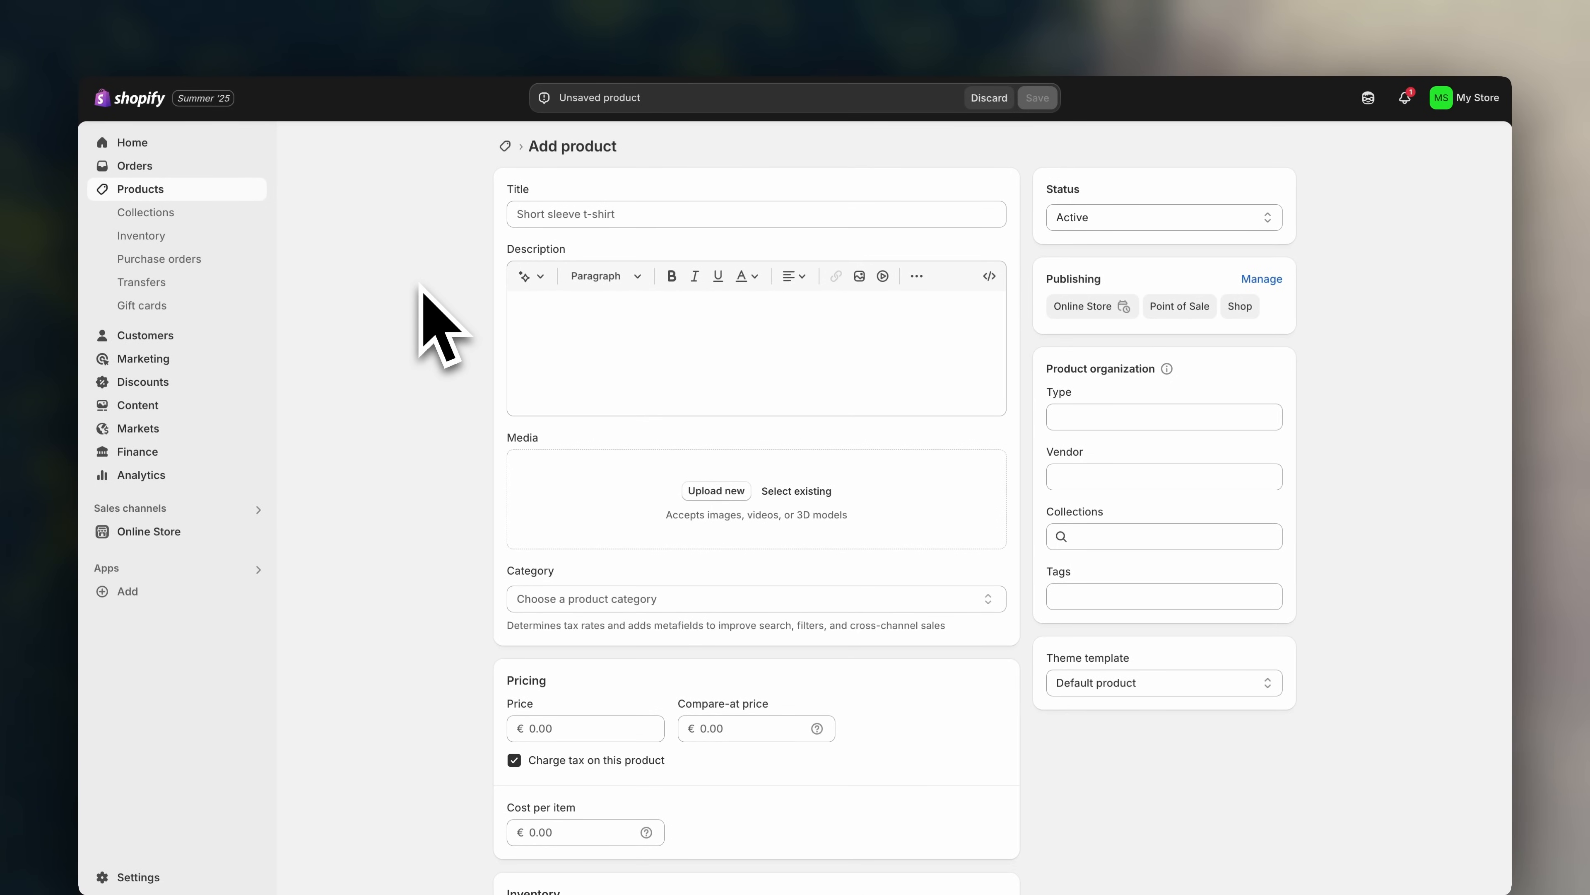
pyautogui.click(561, 217)
pyautogui.write('Clay Plant P')
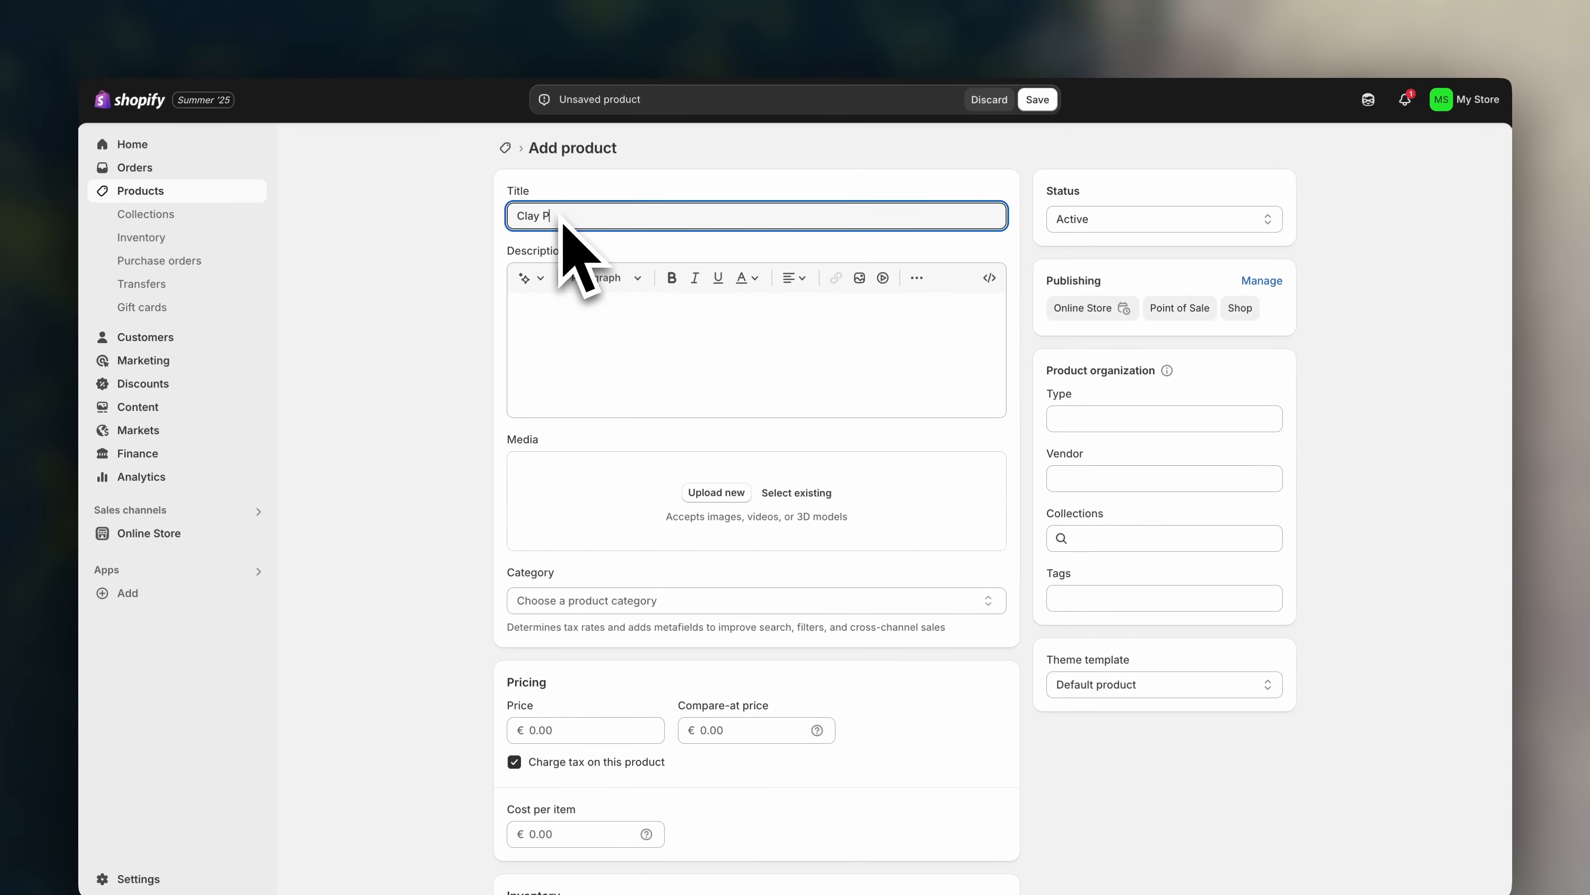
pyautogui.write('ot')
pyautogui.click(624, 344)
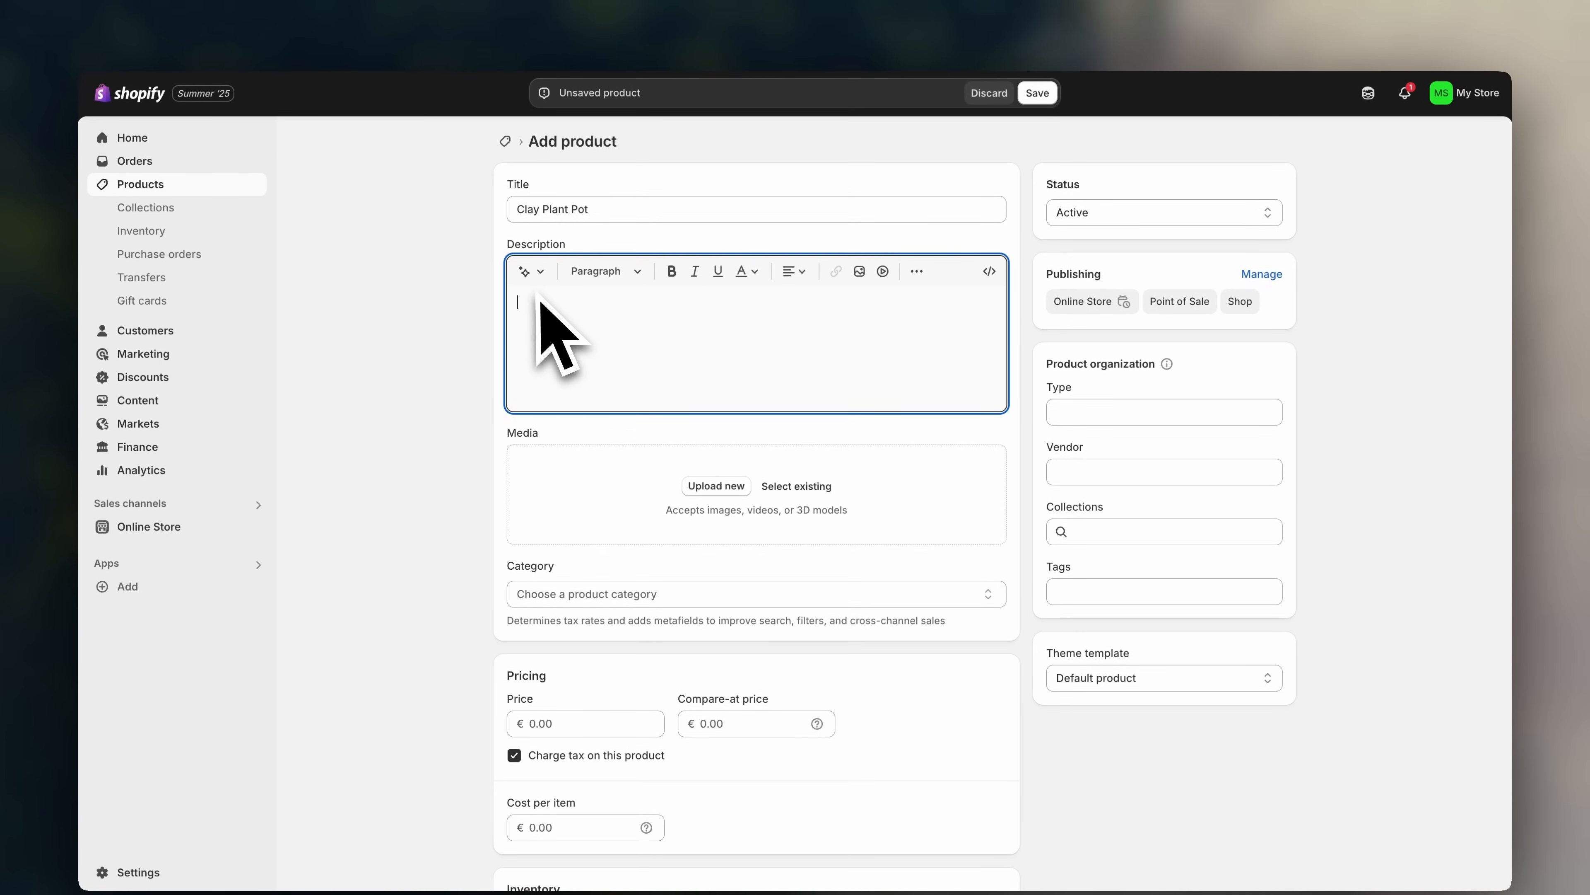
# - Generate an Expert-tone AI description from 'clay plant pot for gardening' and insert it
pyautogui.click(528, 270)
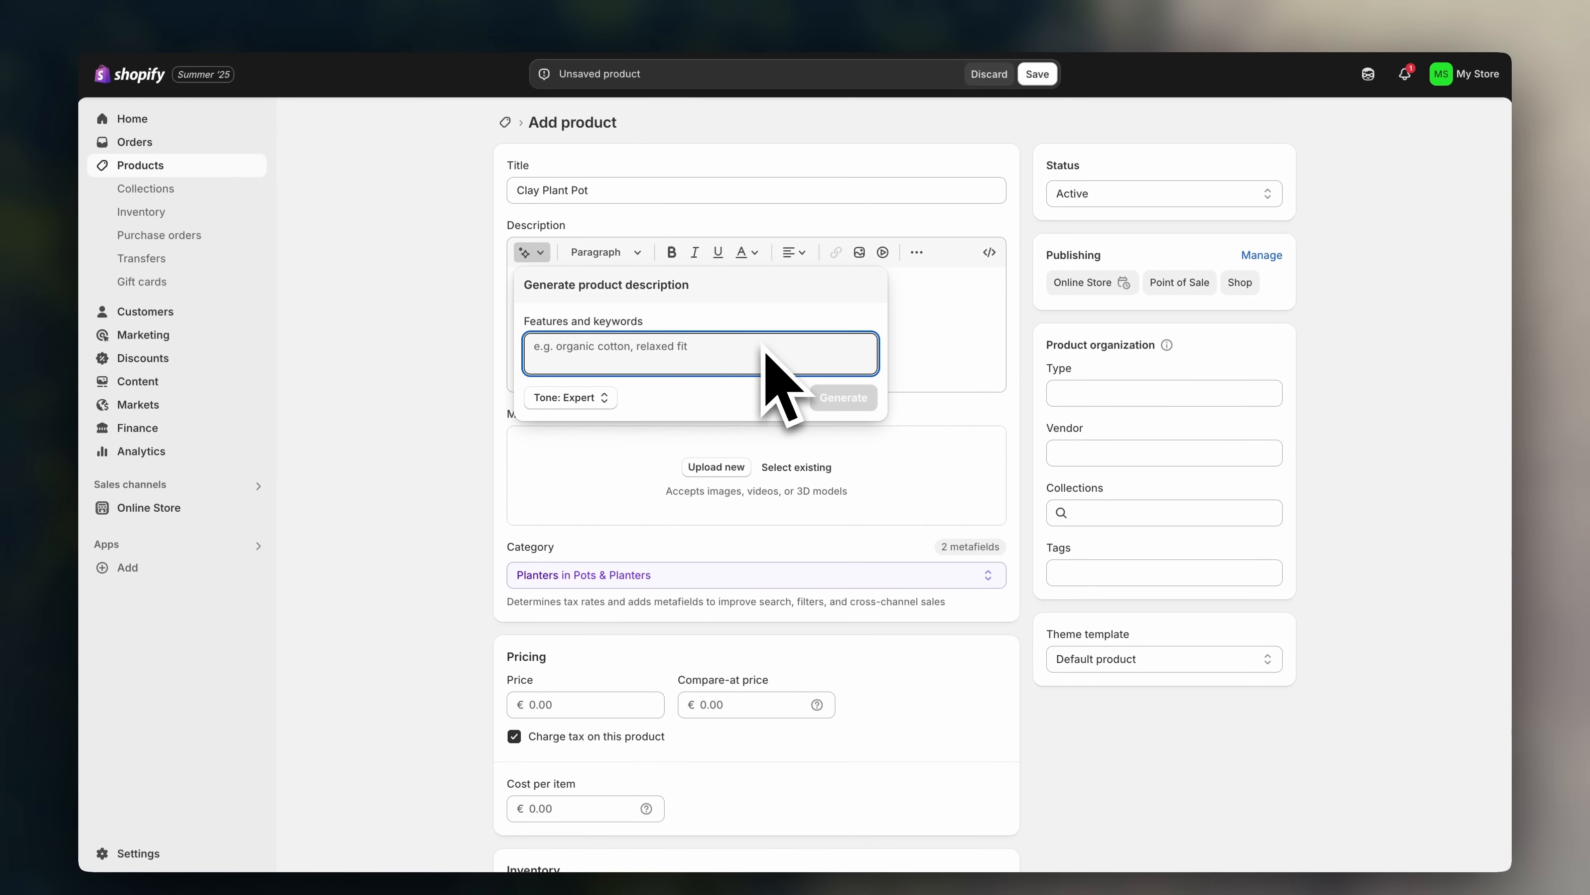
pyautogui.write('clay plant pot for gardening')
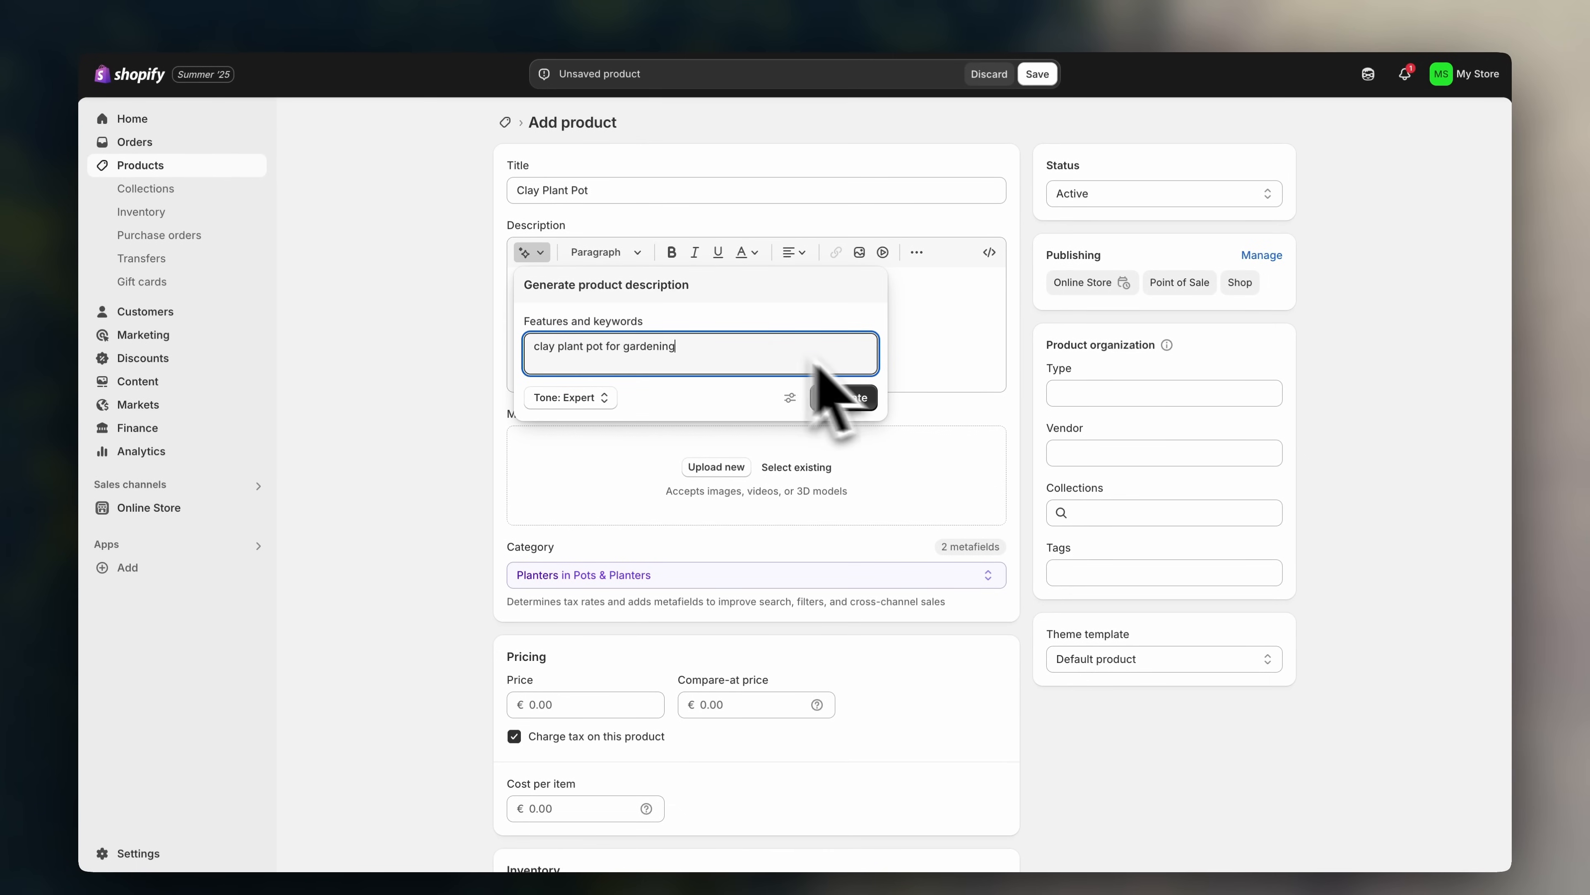
pyautogui.click(857, 398)
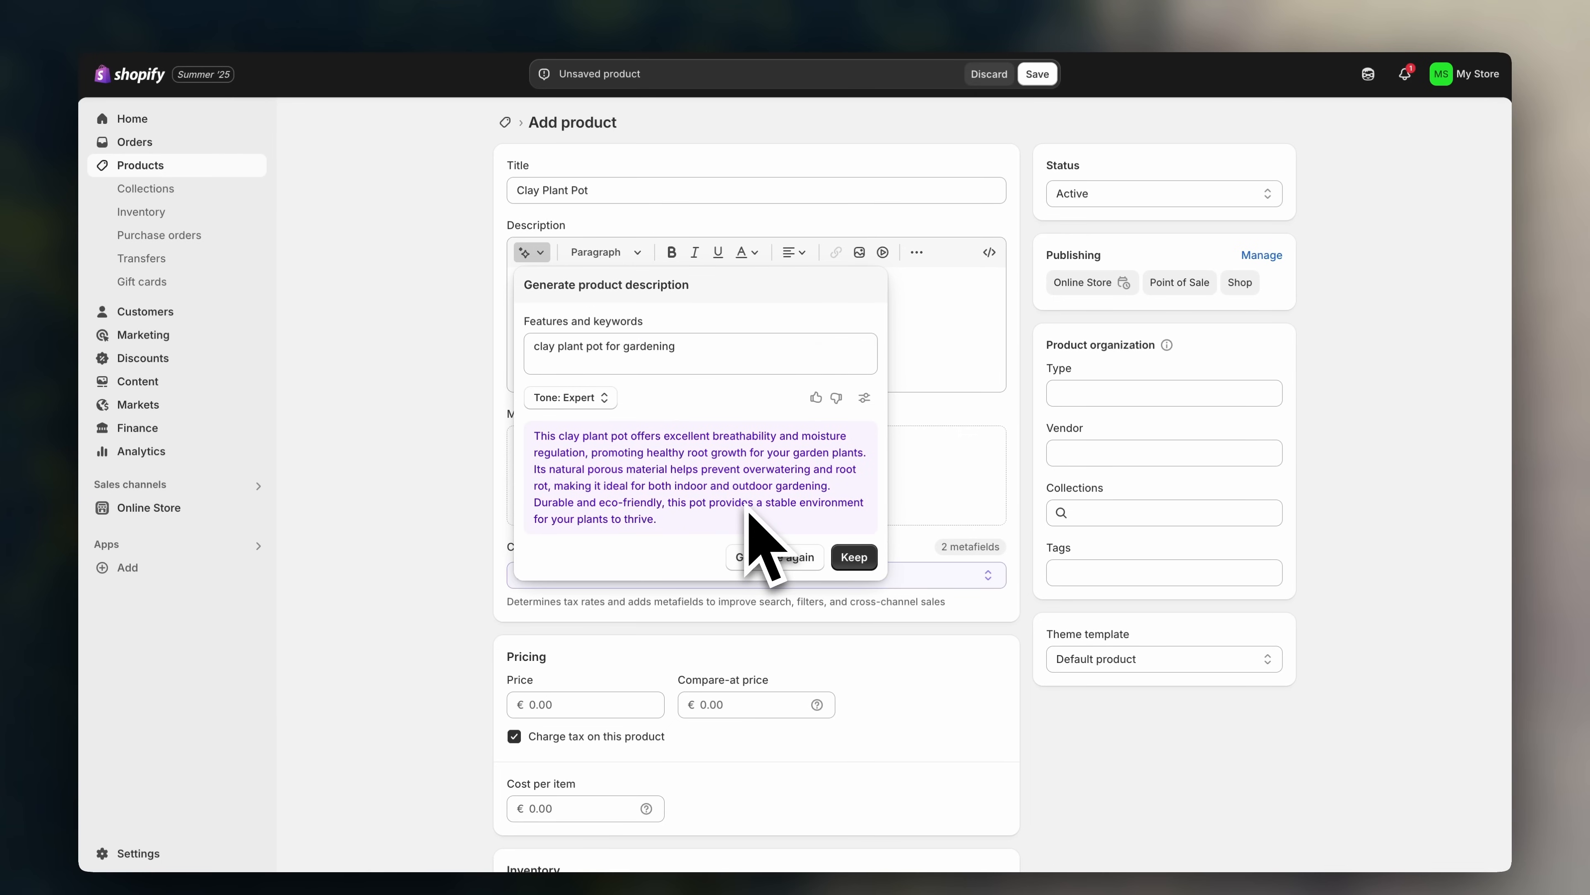
pyautogui.click(601, 398)
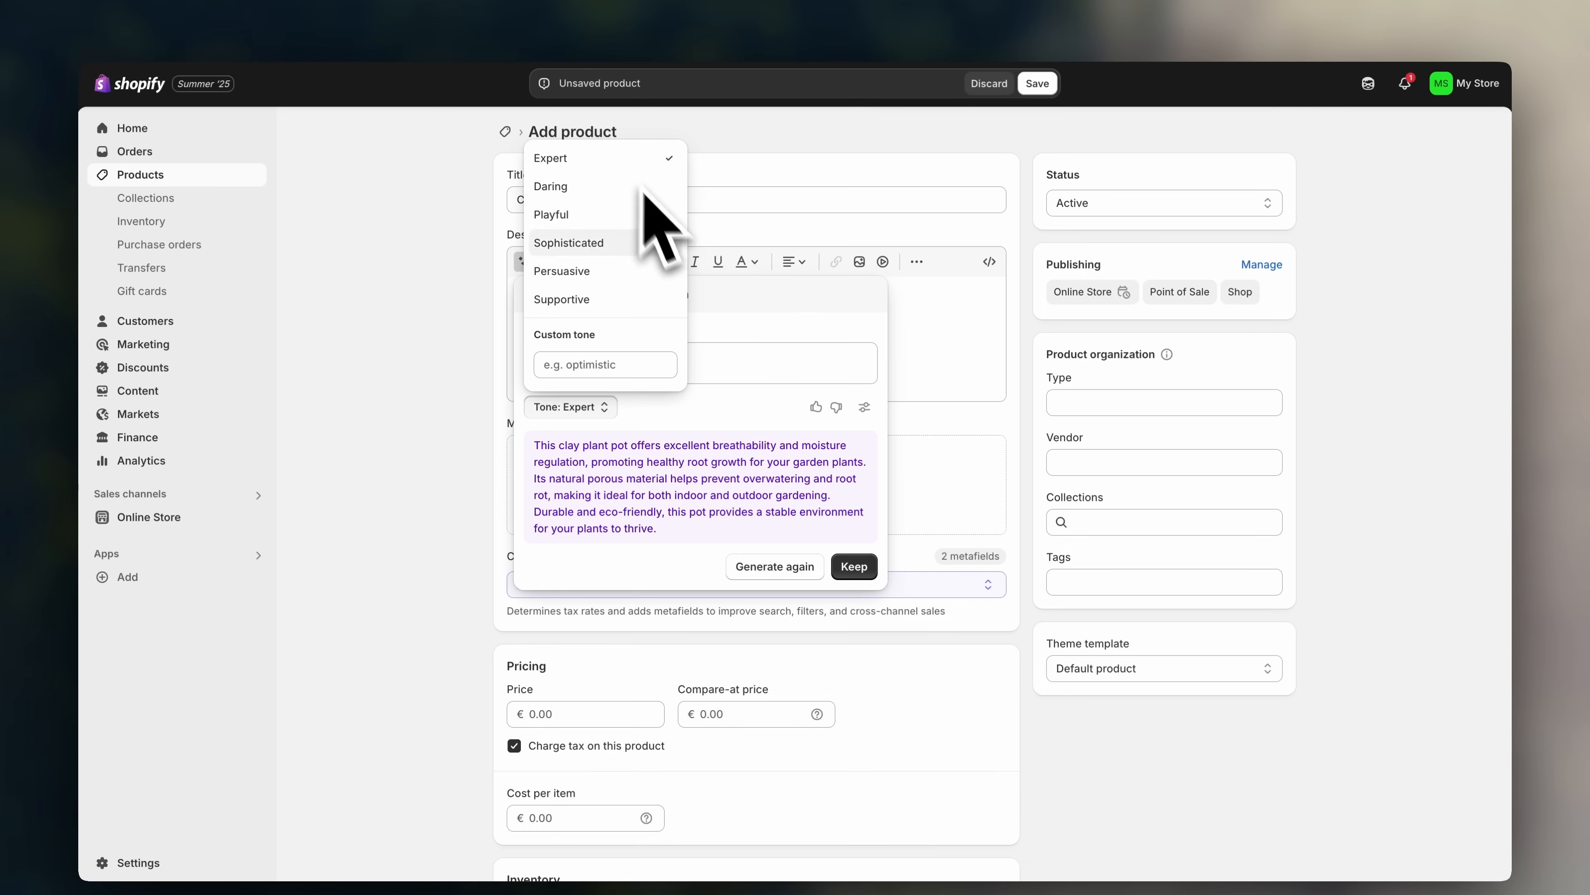
pyautogui.click(738, 441)
pyautogui.click(854, 566)
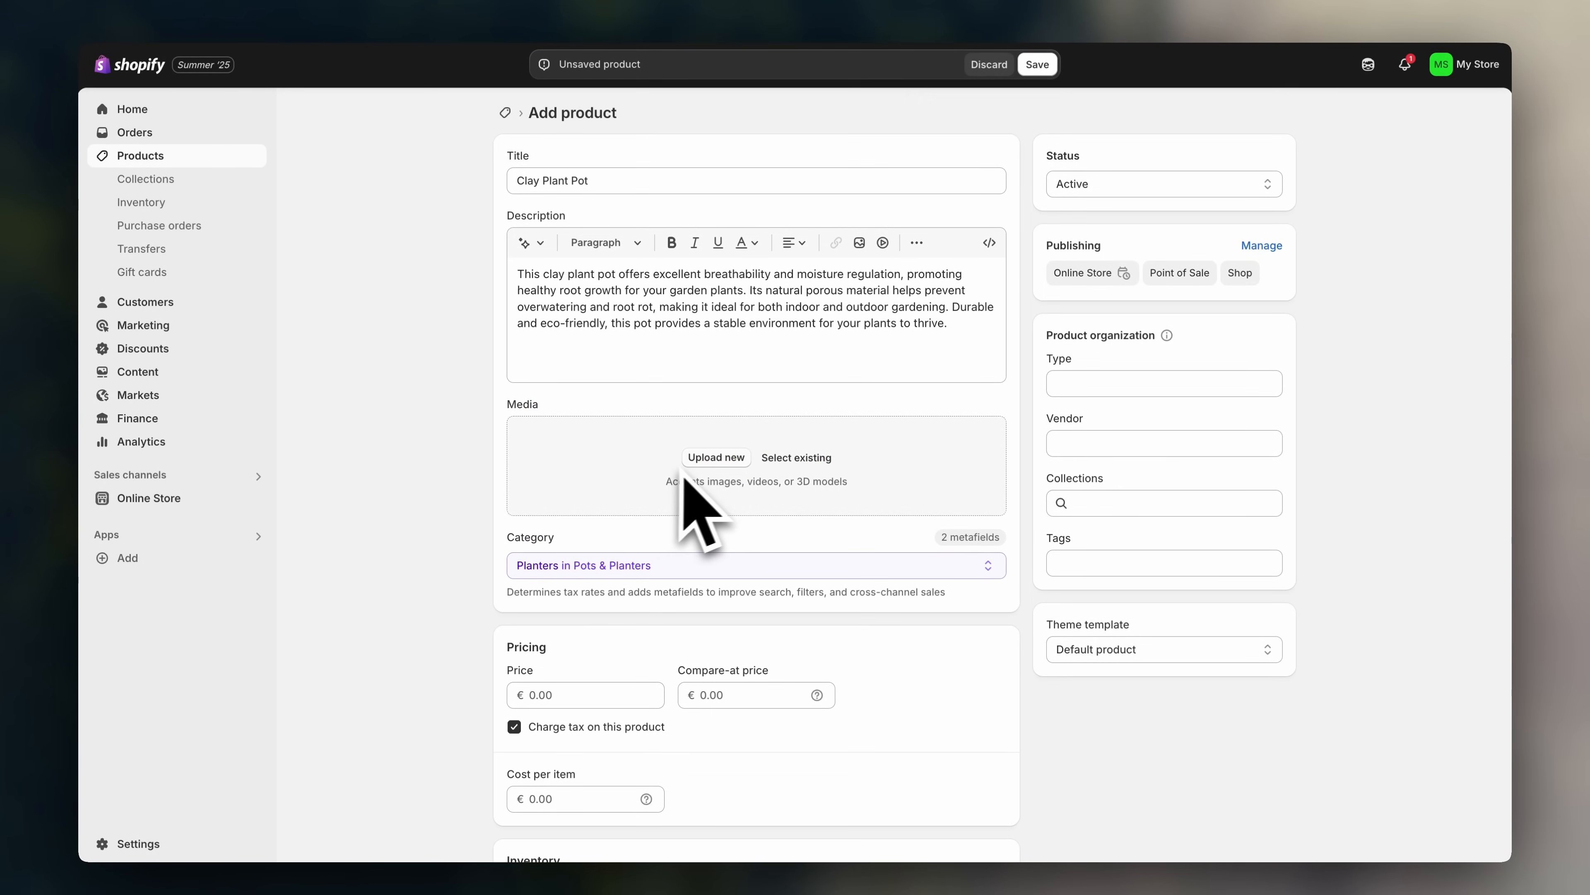
# - Upload the three clay pot photos and reorder them so the palm shot is second
pyautogui.click(714, 458)
pyautogui.moveTo(783, 299); pyautogui.dragTo(466, 283)
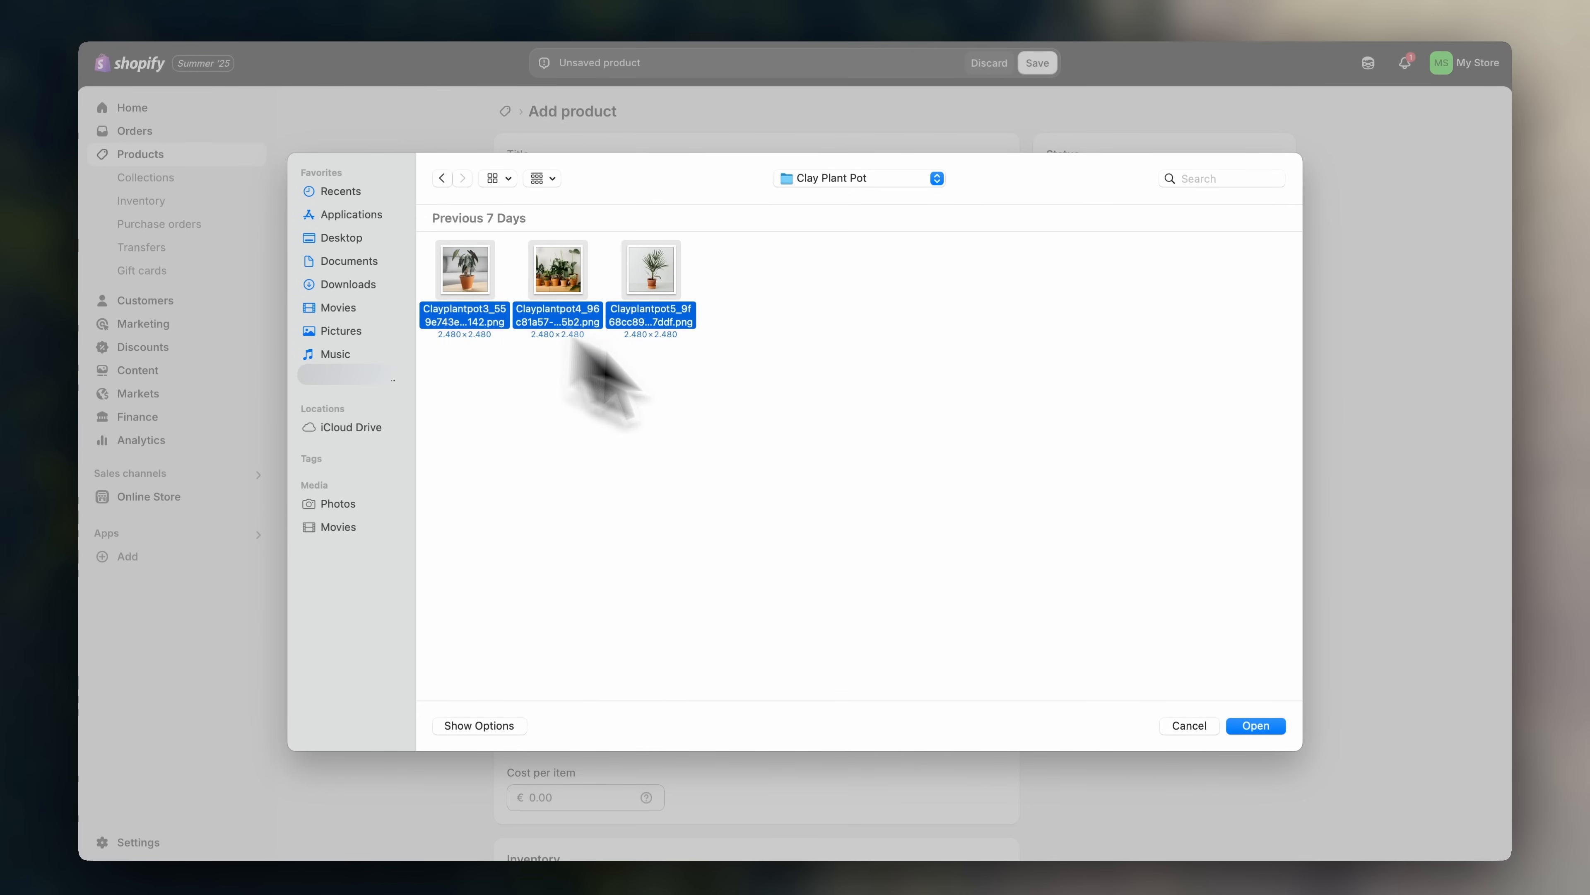
pyautogui.click(1256, 725)
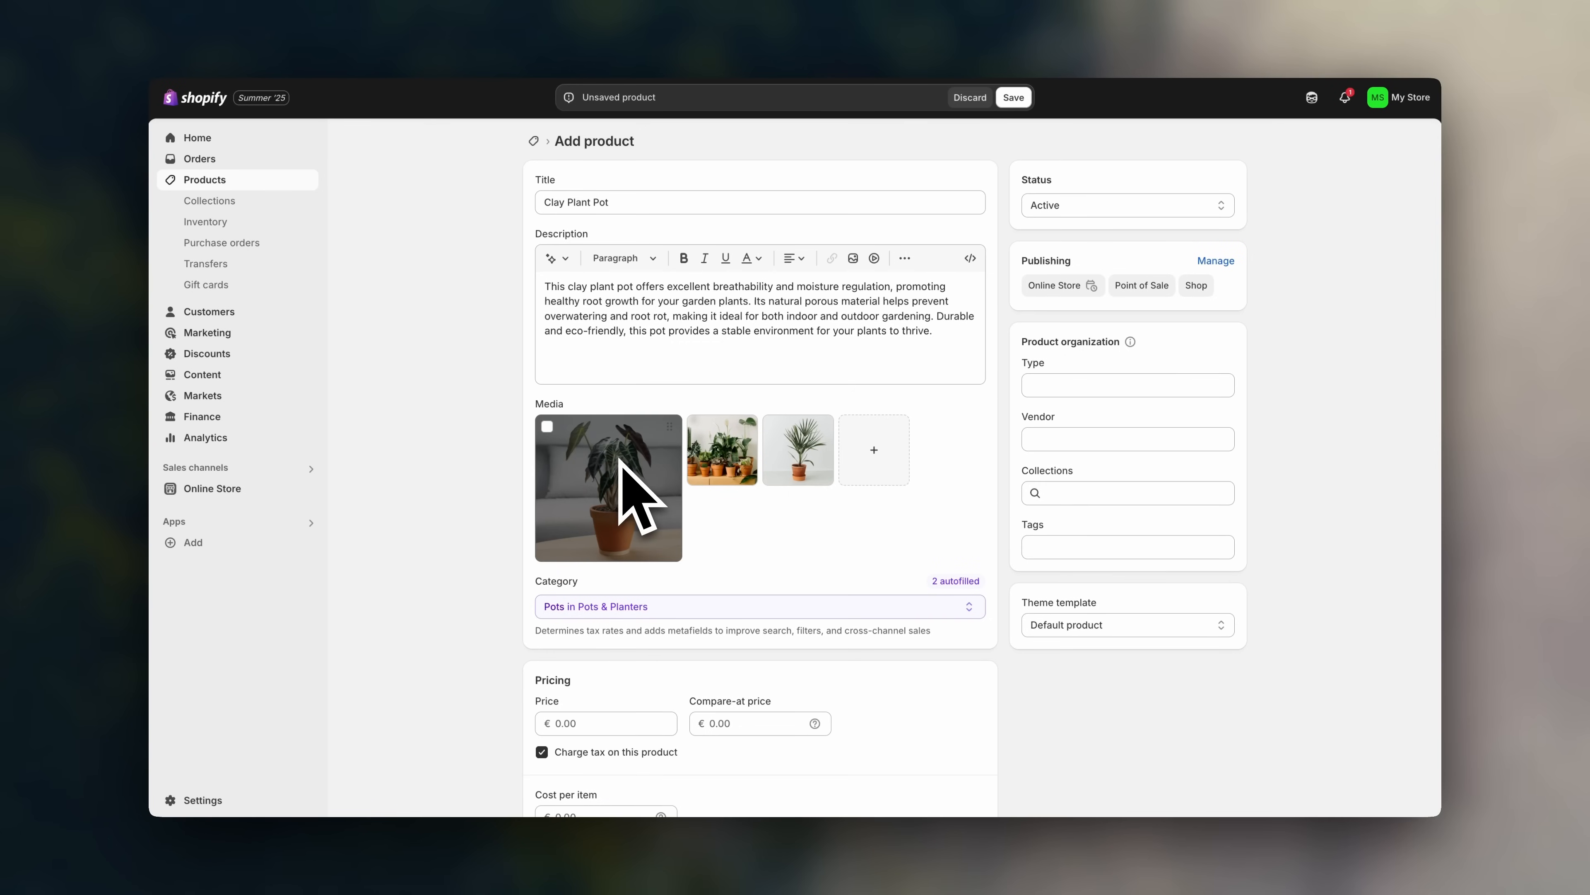
pyautogui.click(620, 460)
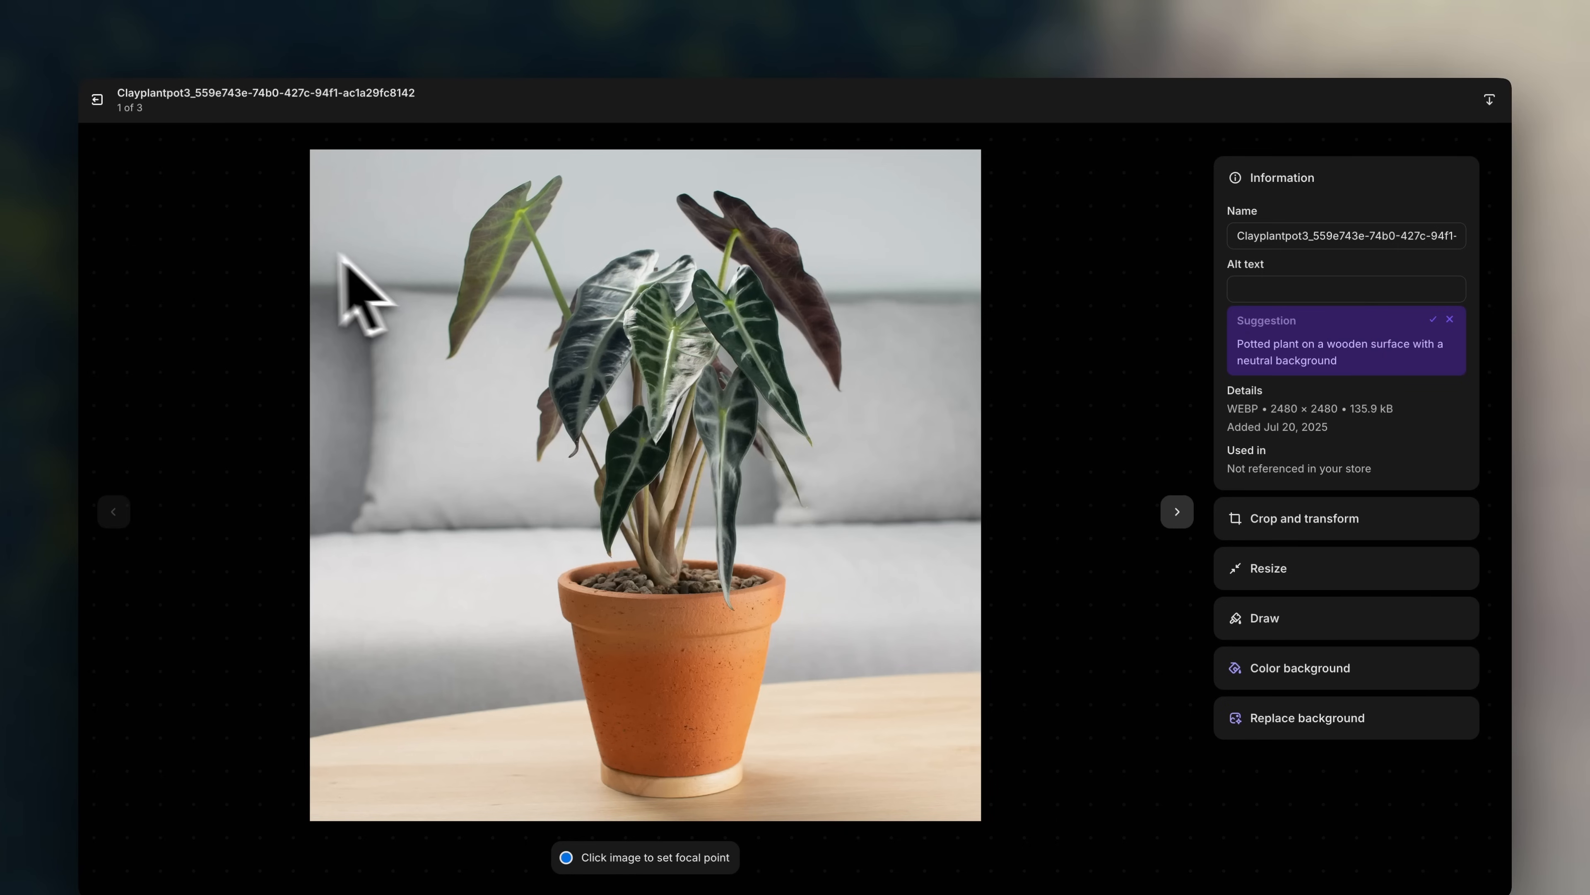
pyautogui.click(99, 99)
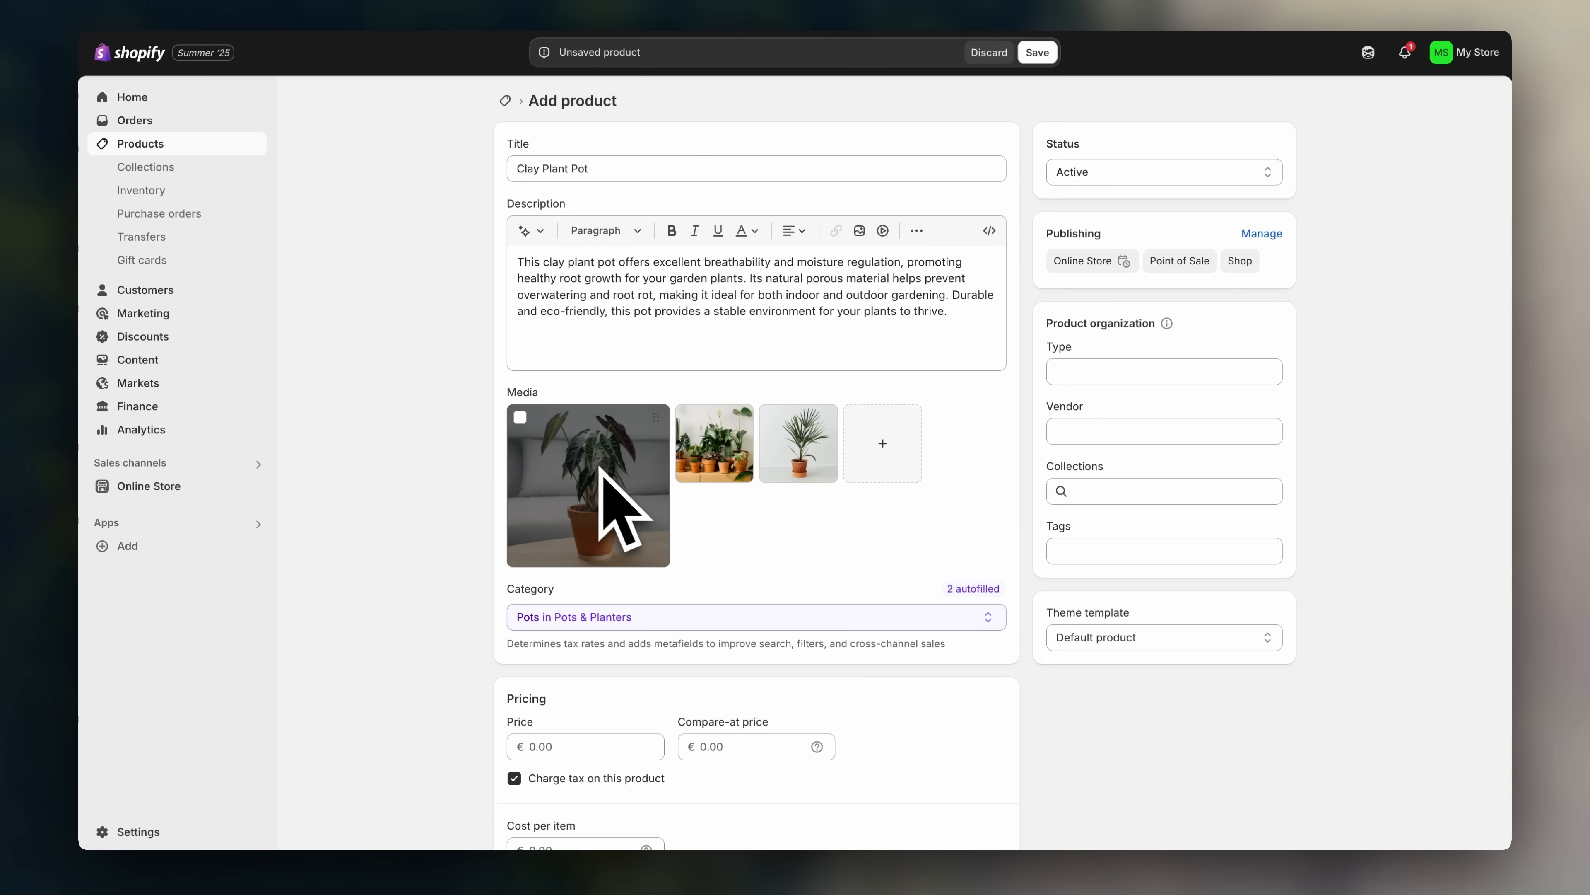
pyautogui.moveTo(835, 446); pyautogui.dragTo(661, 460)
pyautogui.moveTo(749, 424); pyautogui.dragTo(601, 463)
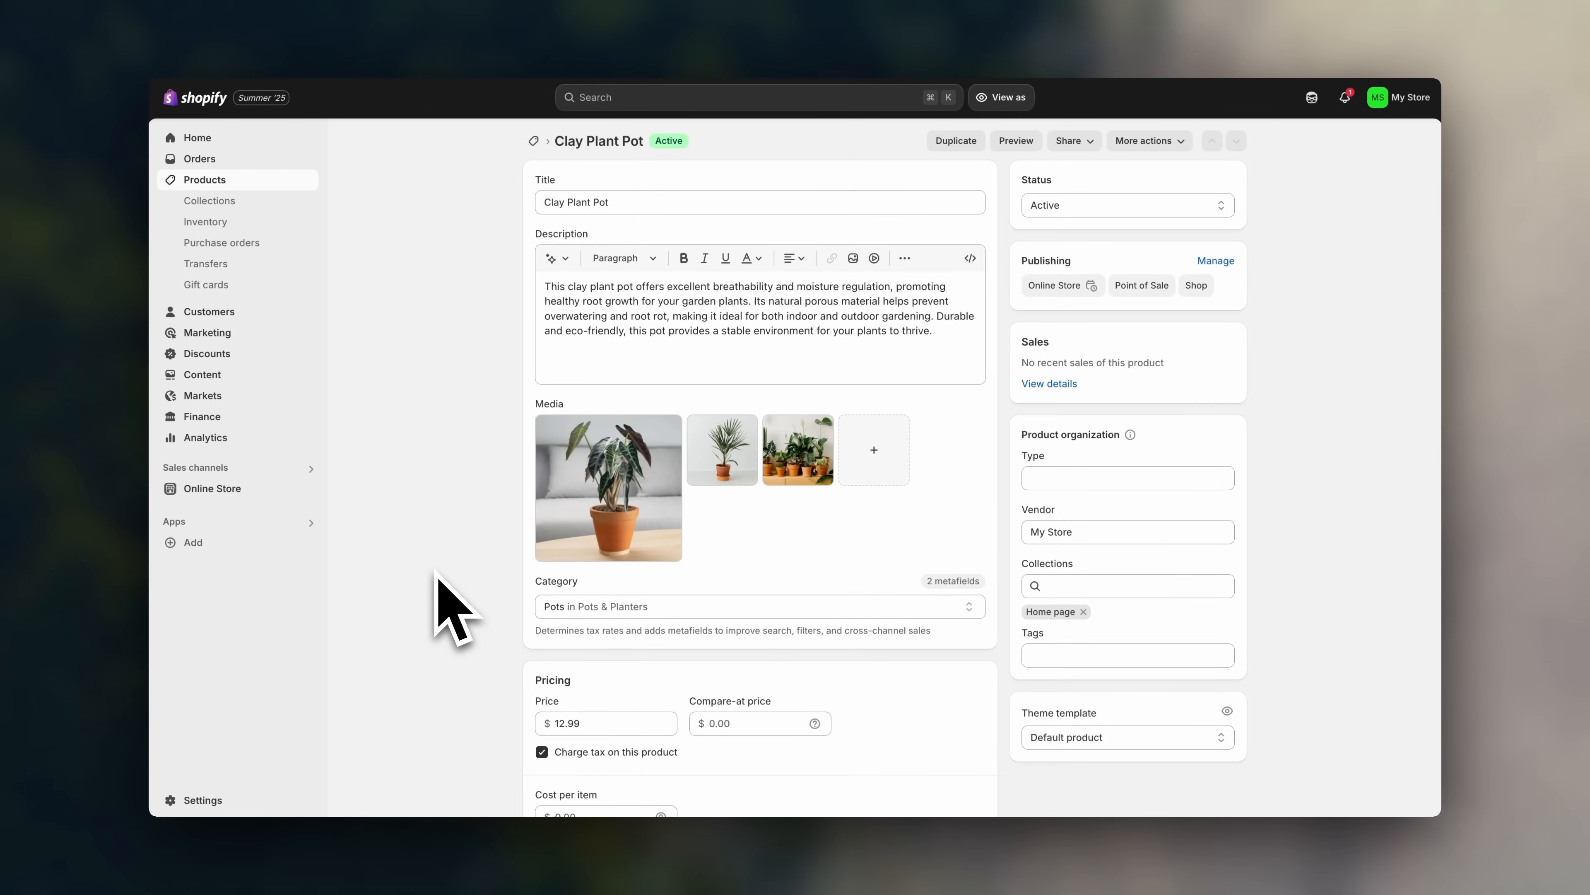
# - Set the price to 12.99 and the compare-at price to 19.99
pyautogui.scroll(-5, 438, 579)
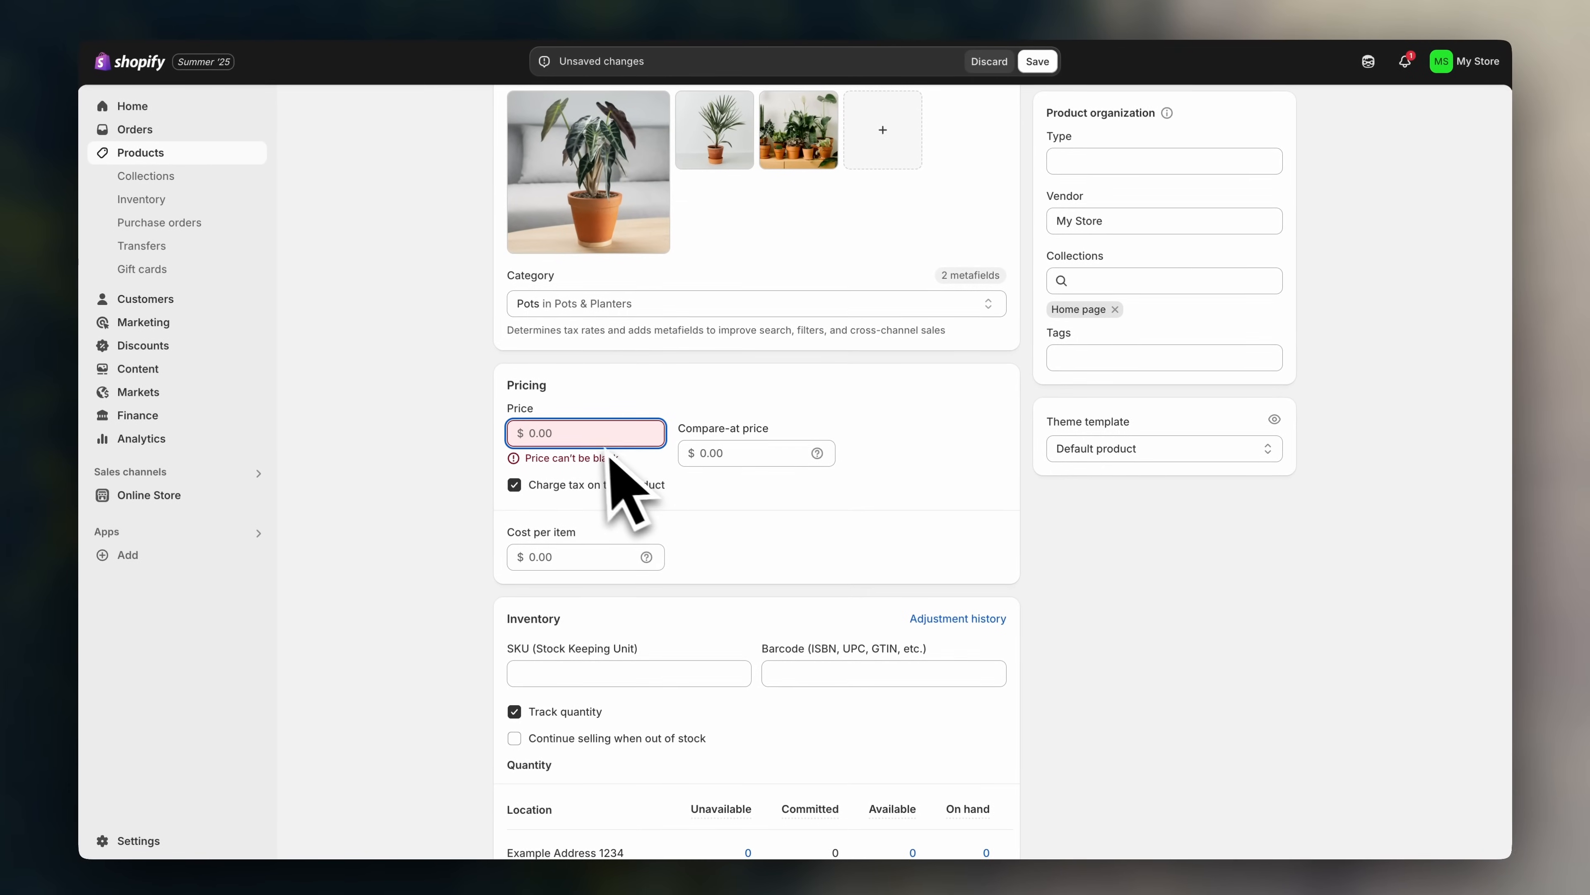
pyautogui.write('12.99')
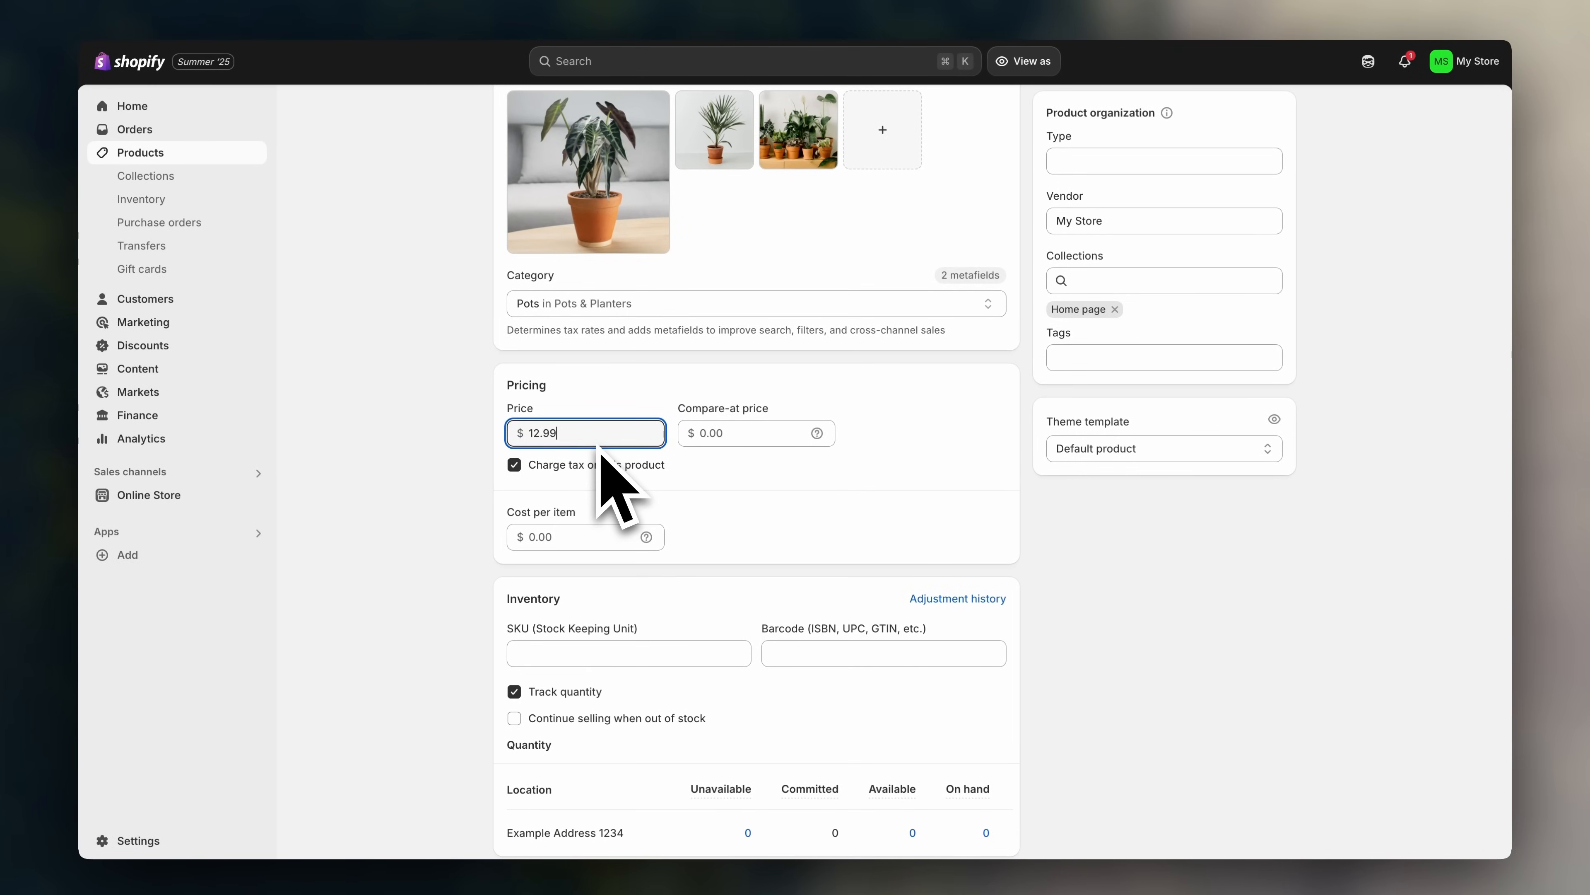
pyautogui.click(471, 452)
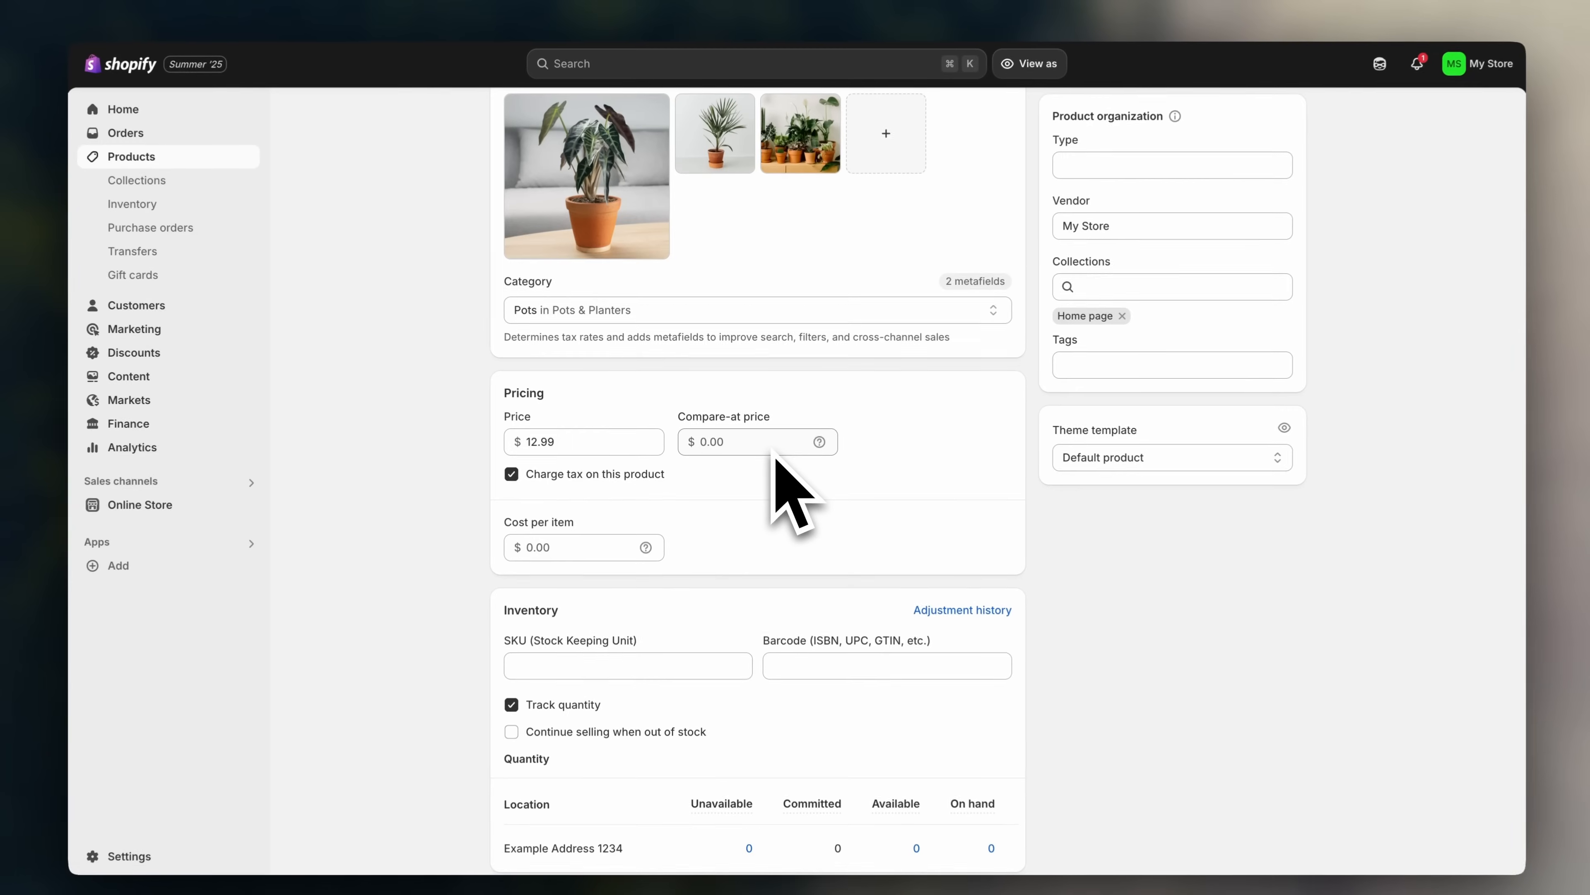
pyautogui.click(770, 449)
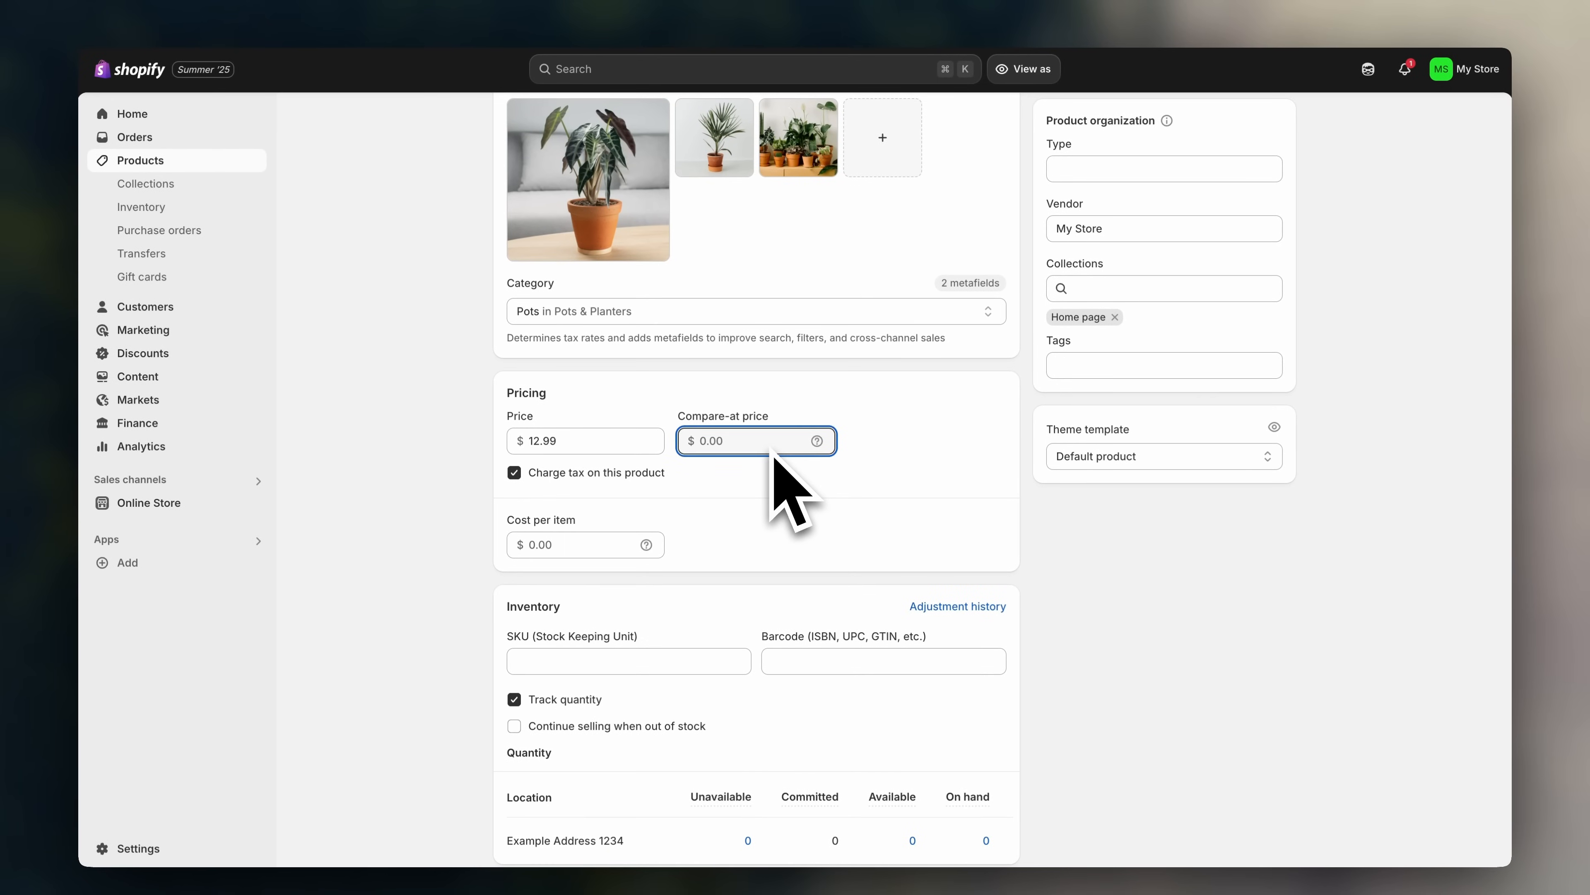
pyautogui.write('19.')
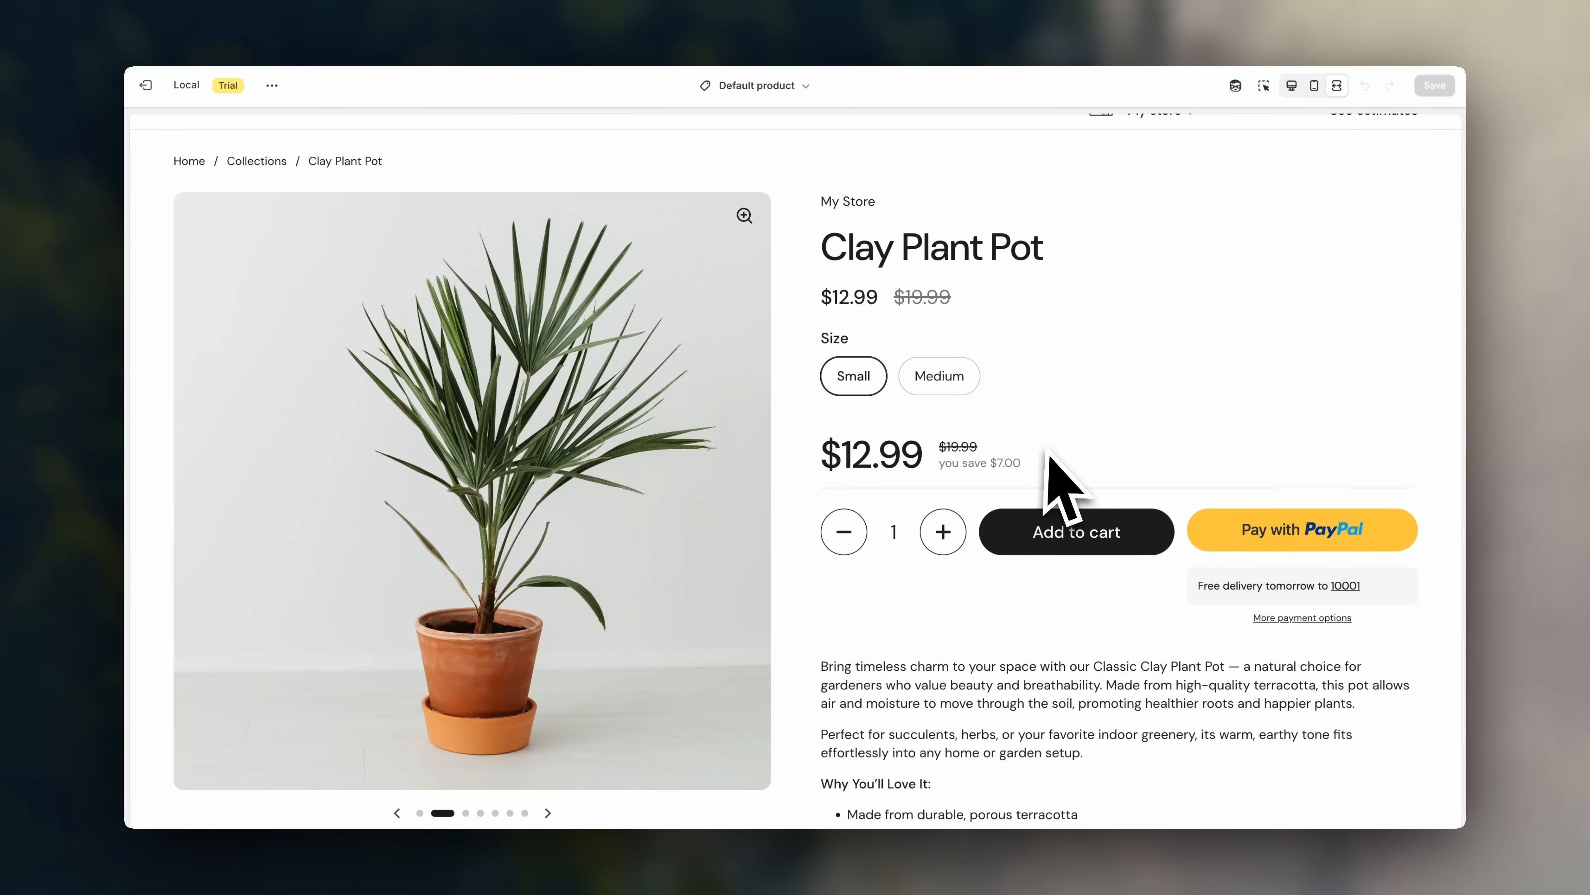
# - Highlight, then deselect, the $12.99 and $19.99 prices in the storefront preview
pyautogui.moveTo(964, 297); pyautogui.dragTo(806, 293)
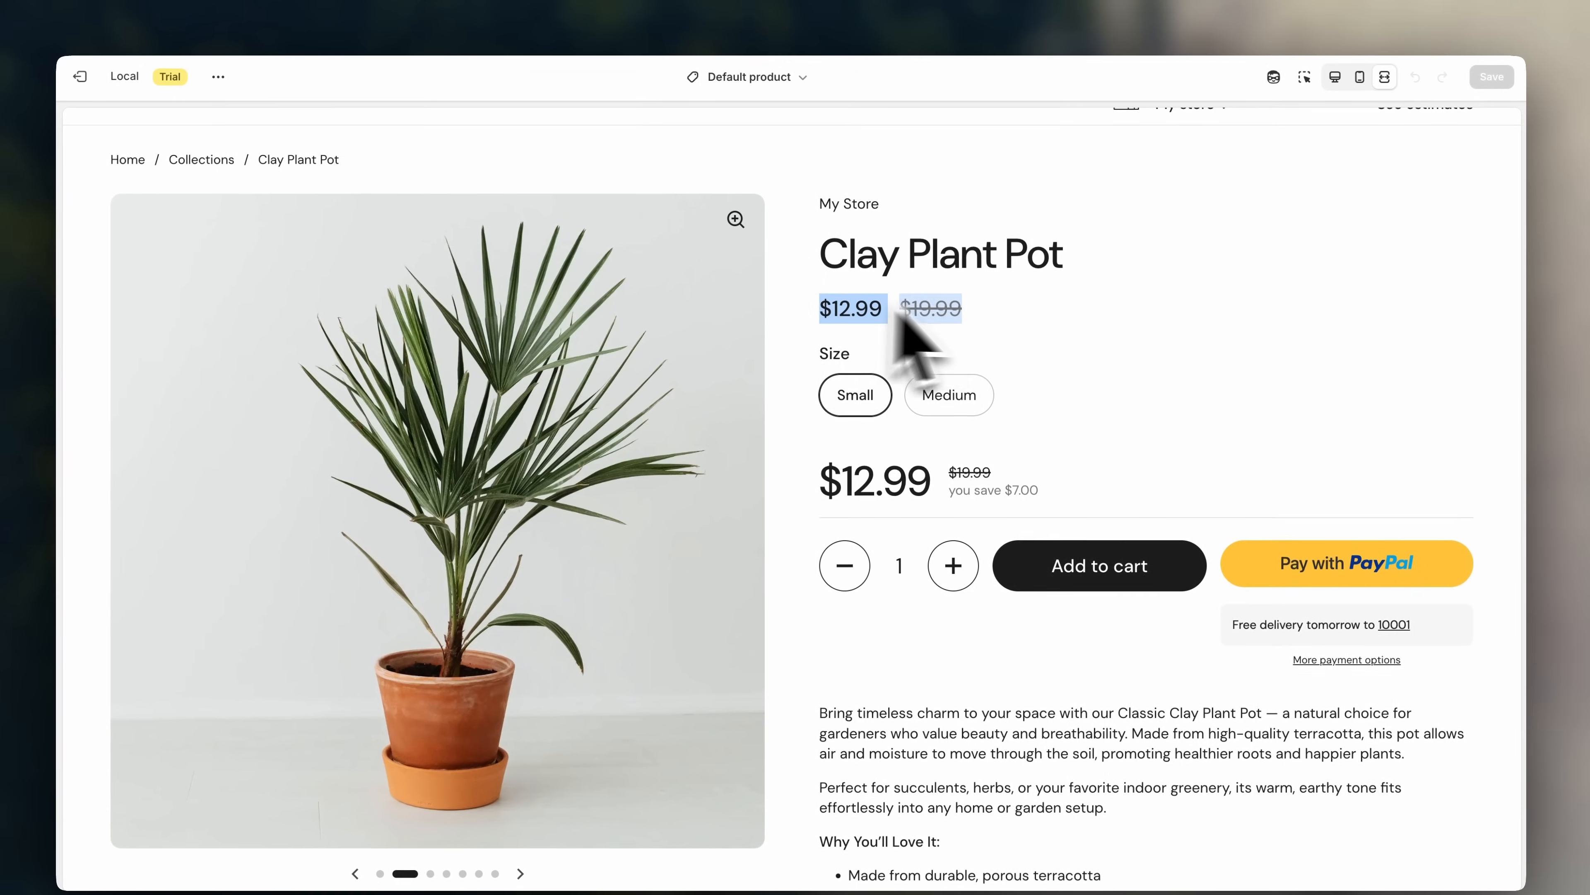
pyautogui.click(1084, 326)
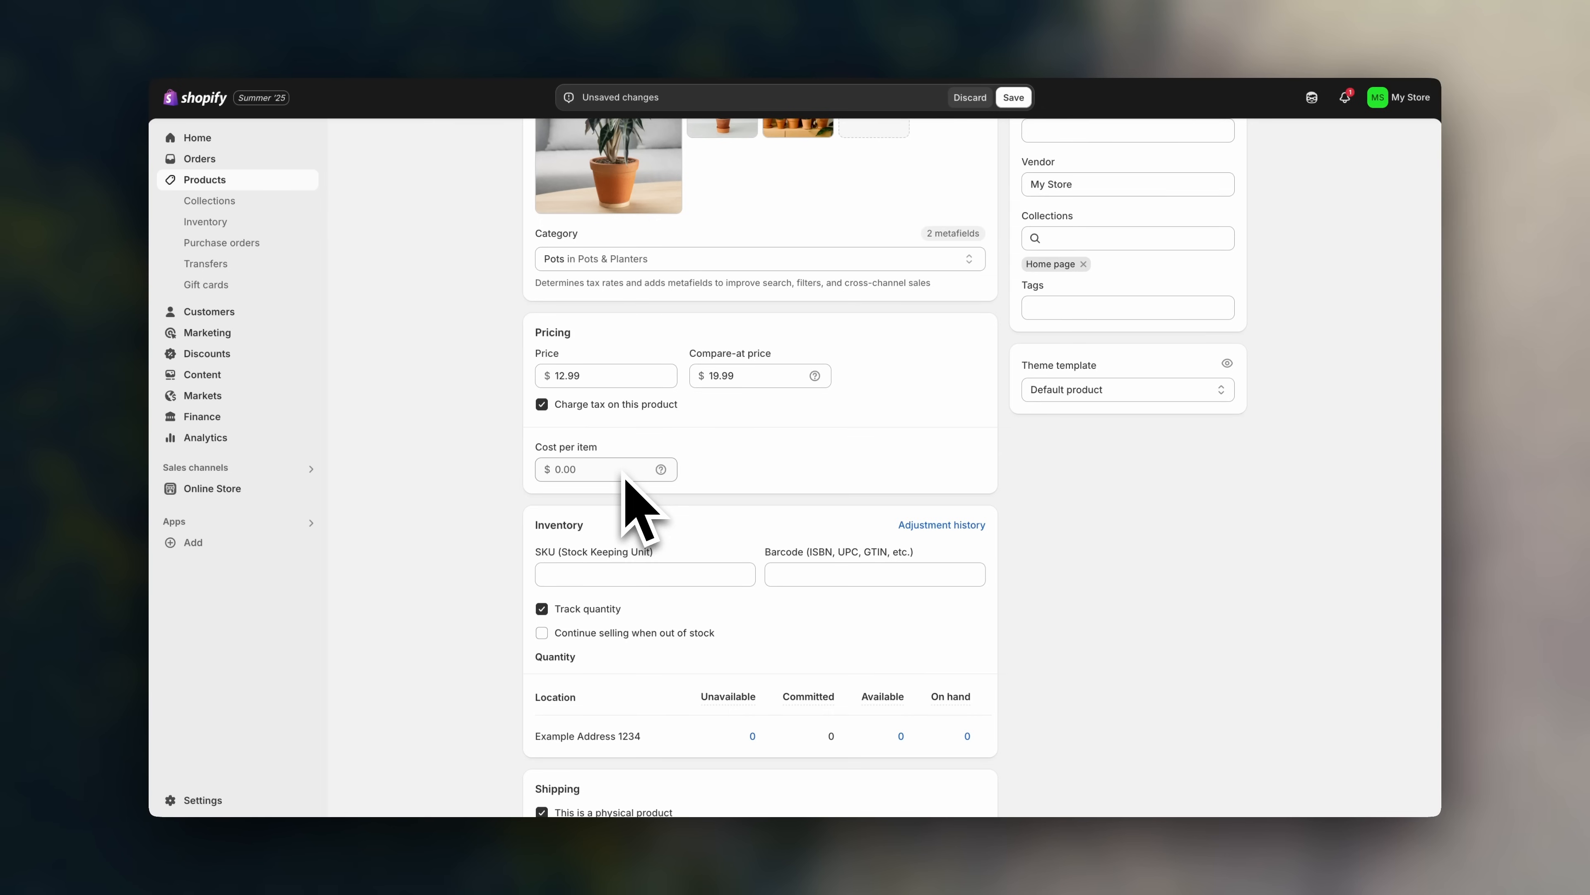
# - Enter 5.00 as the Clay Plant Pot's cost per item
pyautogui.click(624, 471)
pyautogui.write('$5')
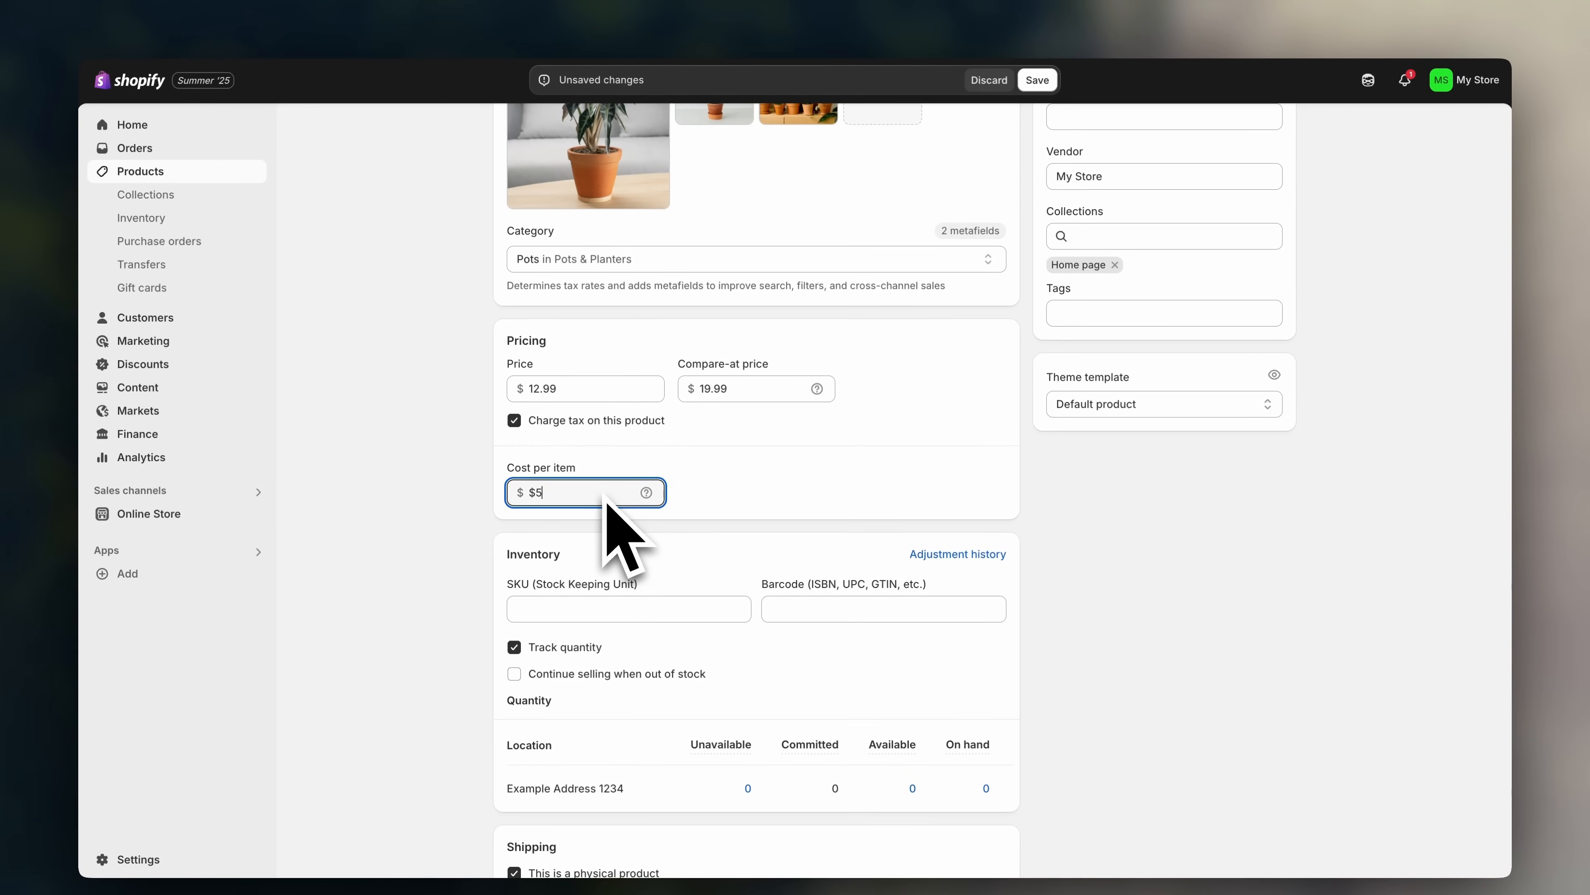
pyautogui.click(760, 509)
pyautogui.scroll(-3, 501, 539)
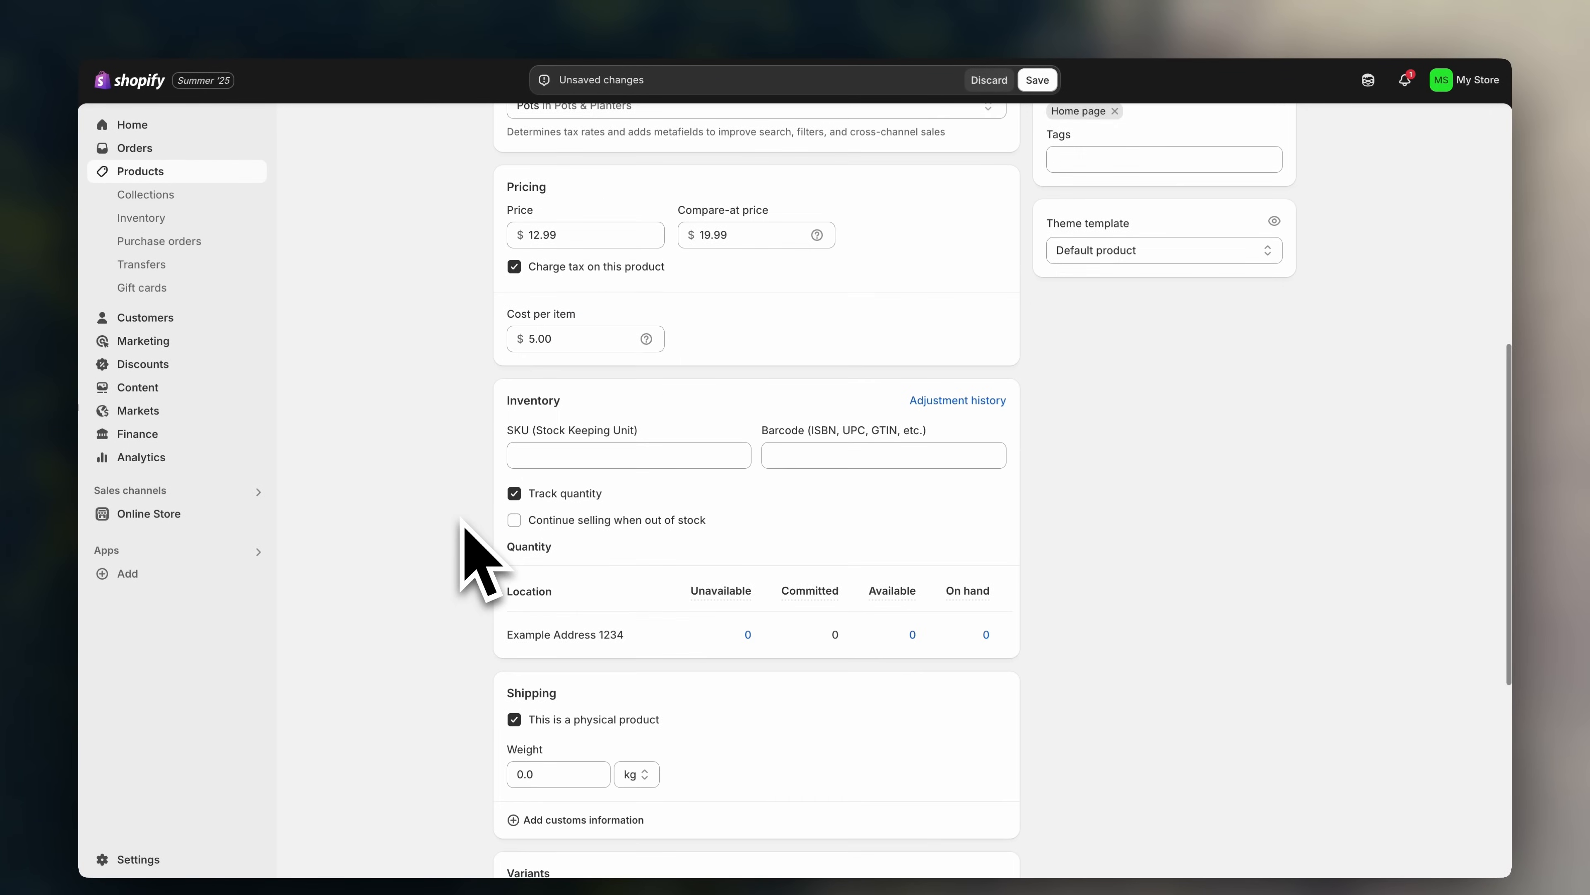
pyautogui.scroll(-2, 462, 520)
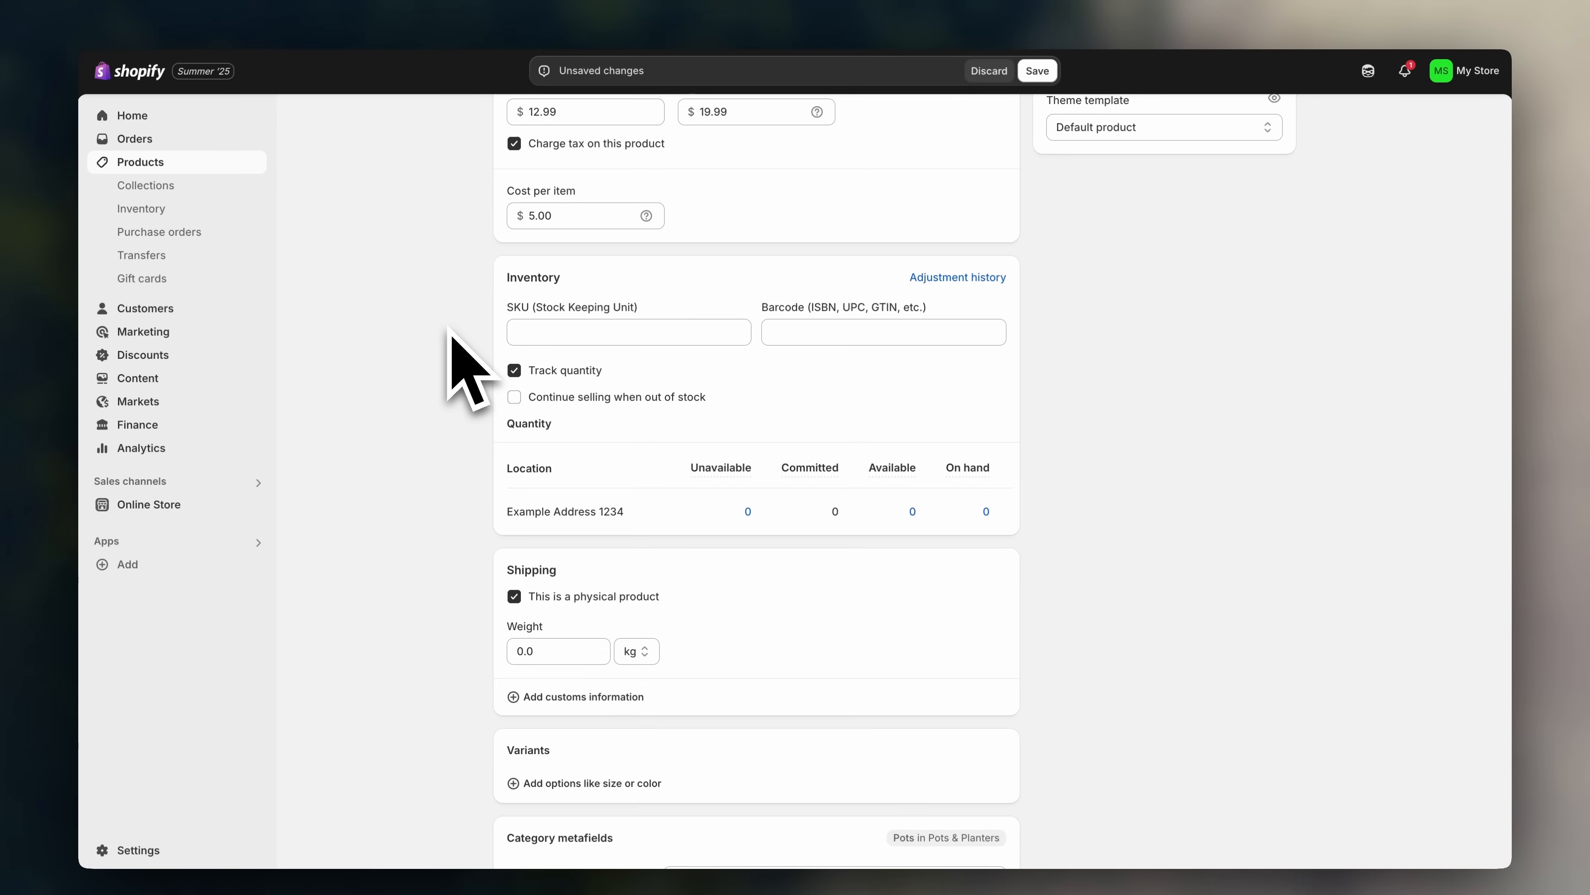
# - Adjust available stock by 50 and enable 'Continue selling when out of stock'
pyautogui.click(912, 511)
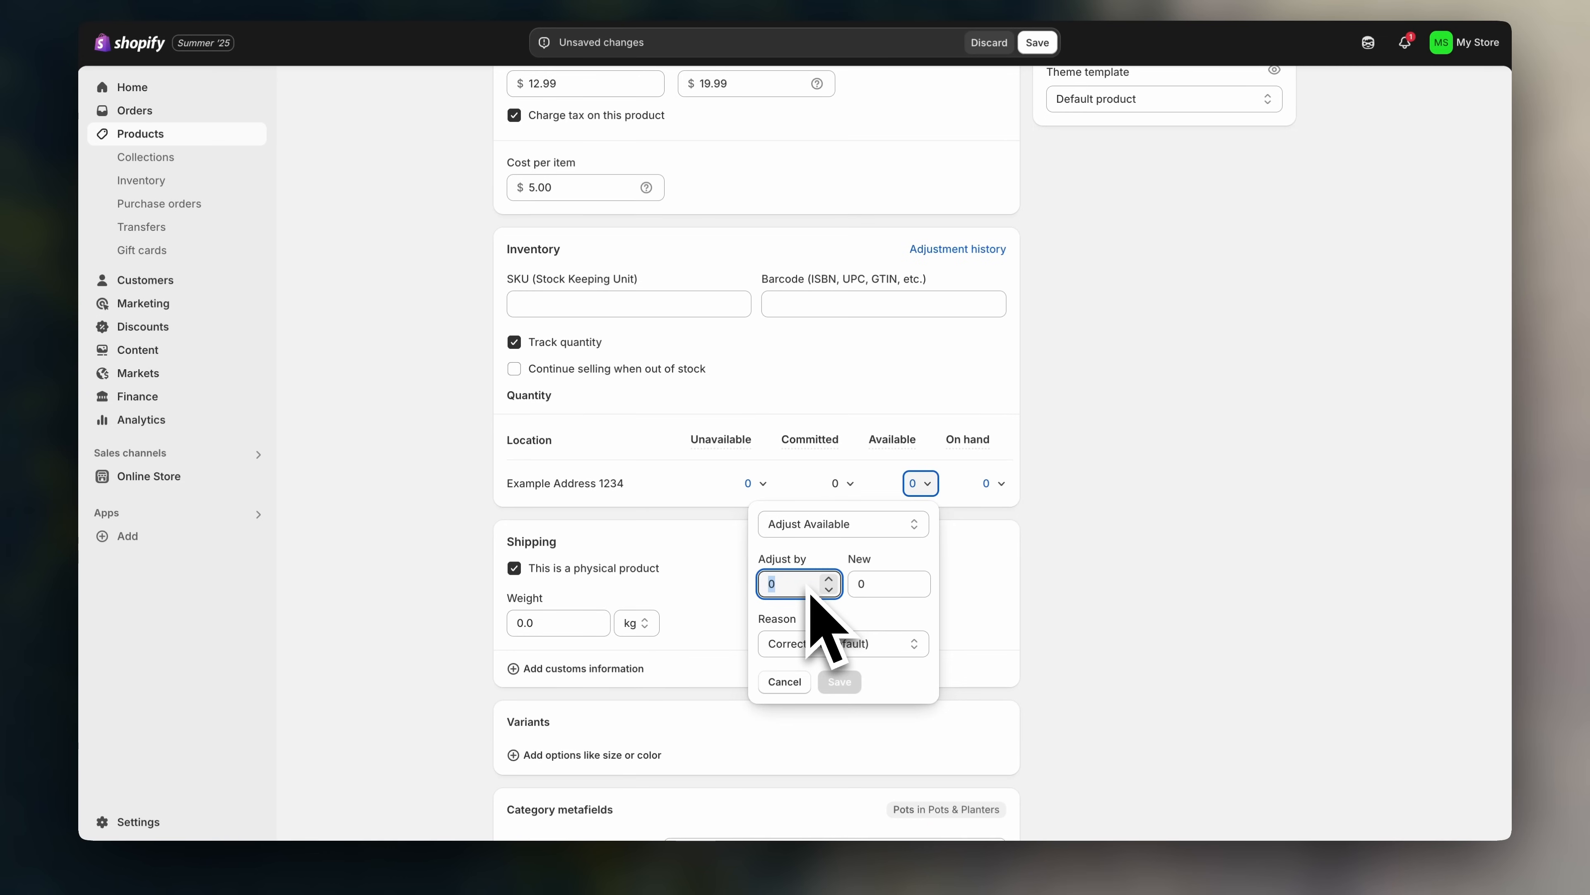
pyautogui.click(839, 681)
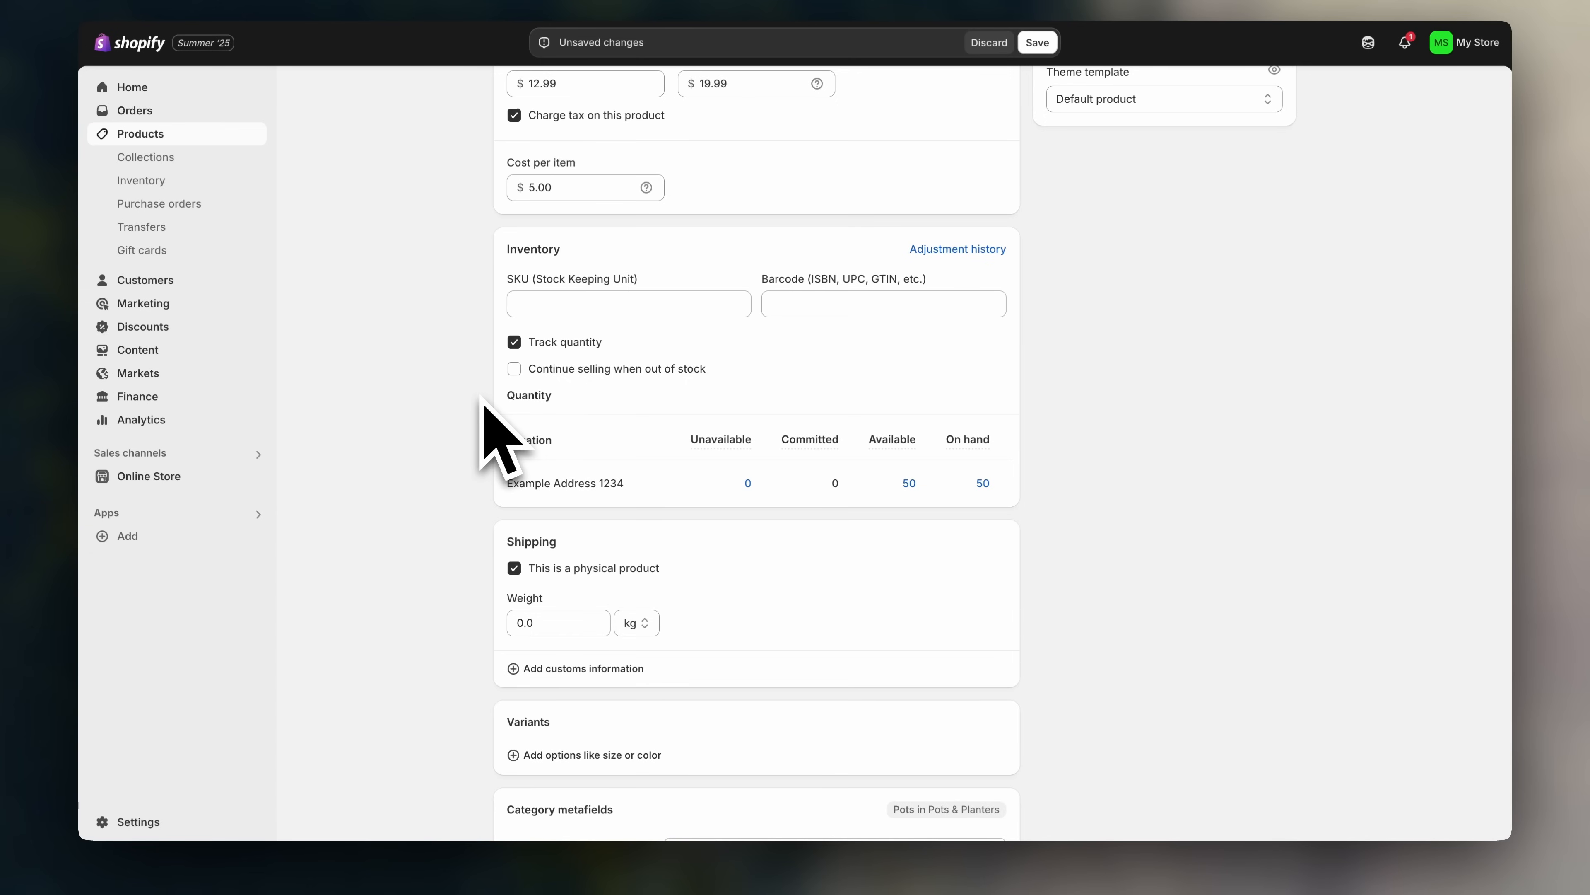
pyautogui.click(514, 369)
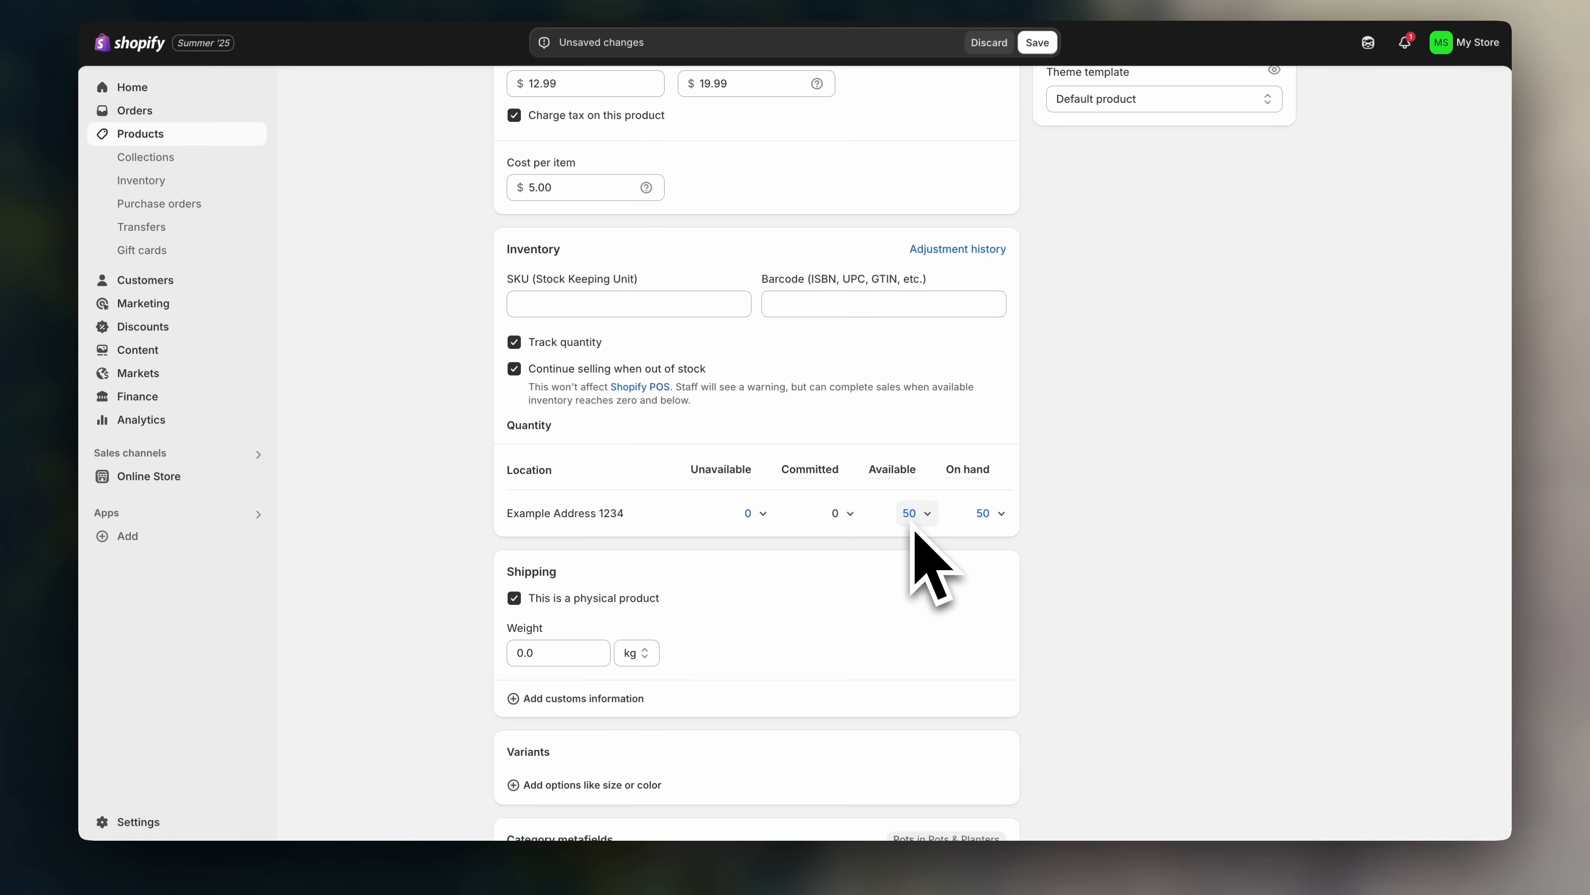
# - Turn off 'Continue selling when out of stock', keeping the pot a physical product
pyautogui.click(515, 371)
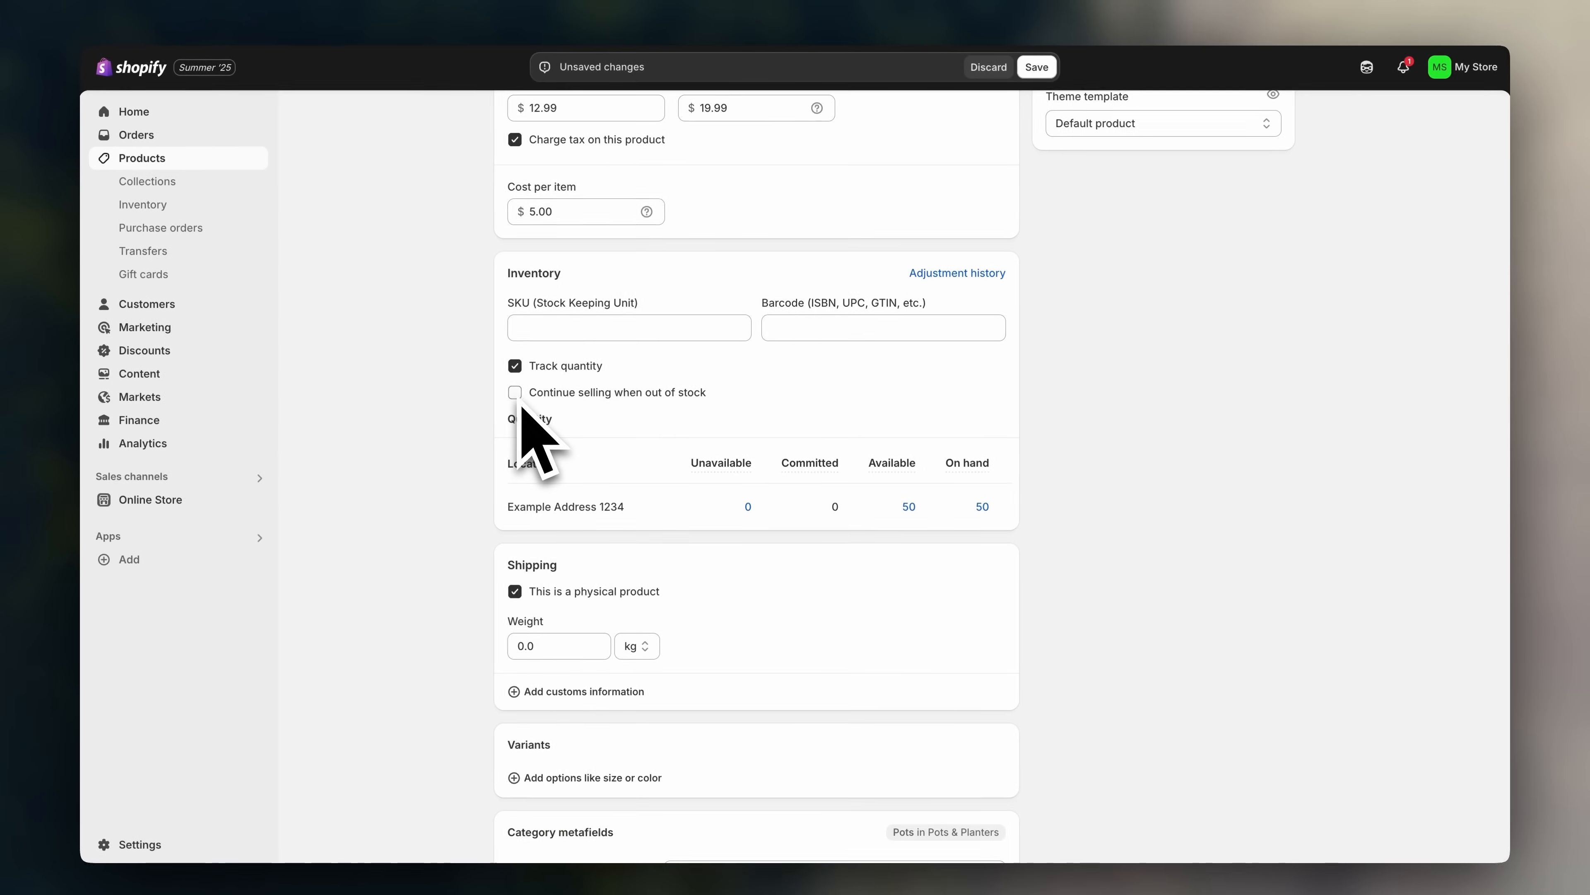
pyautogui.scroll(-5, 445, 435)
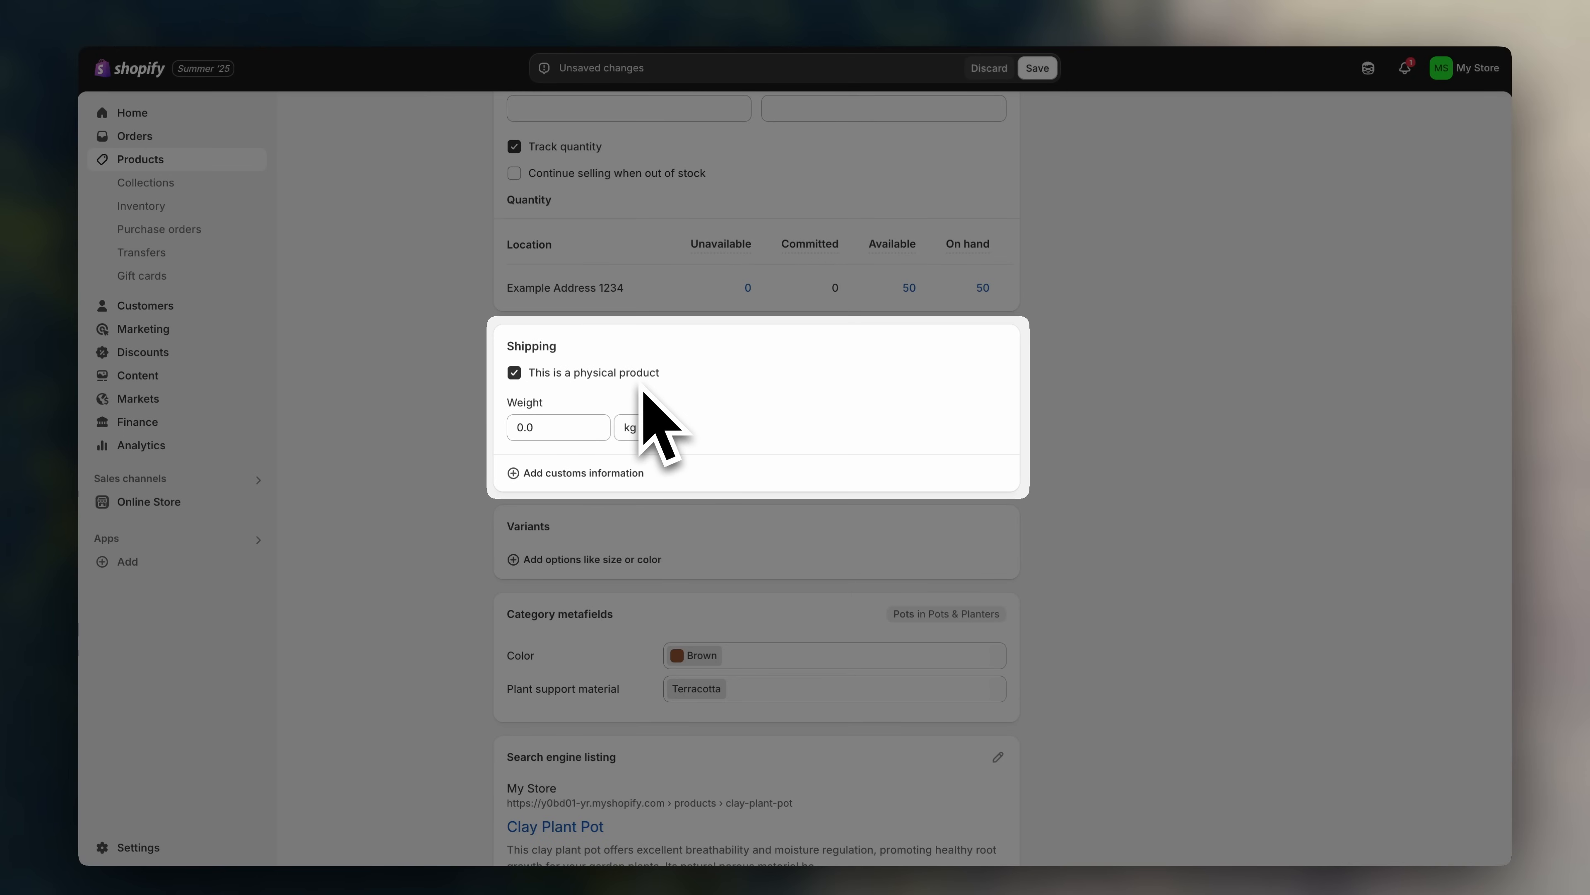
pyautogui.scroll(15, 479, 569)
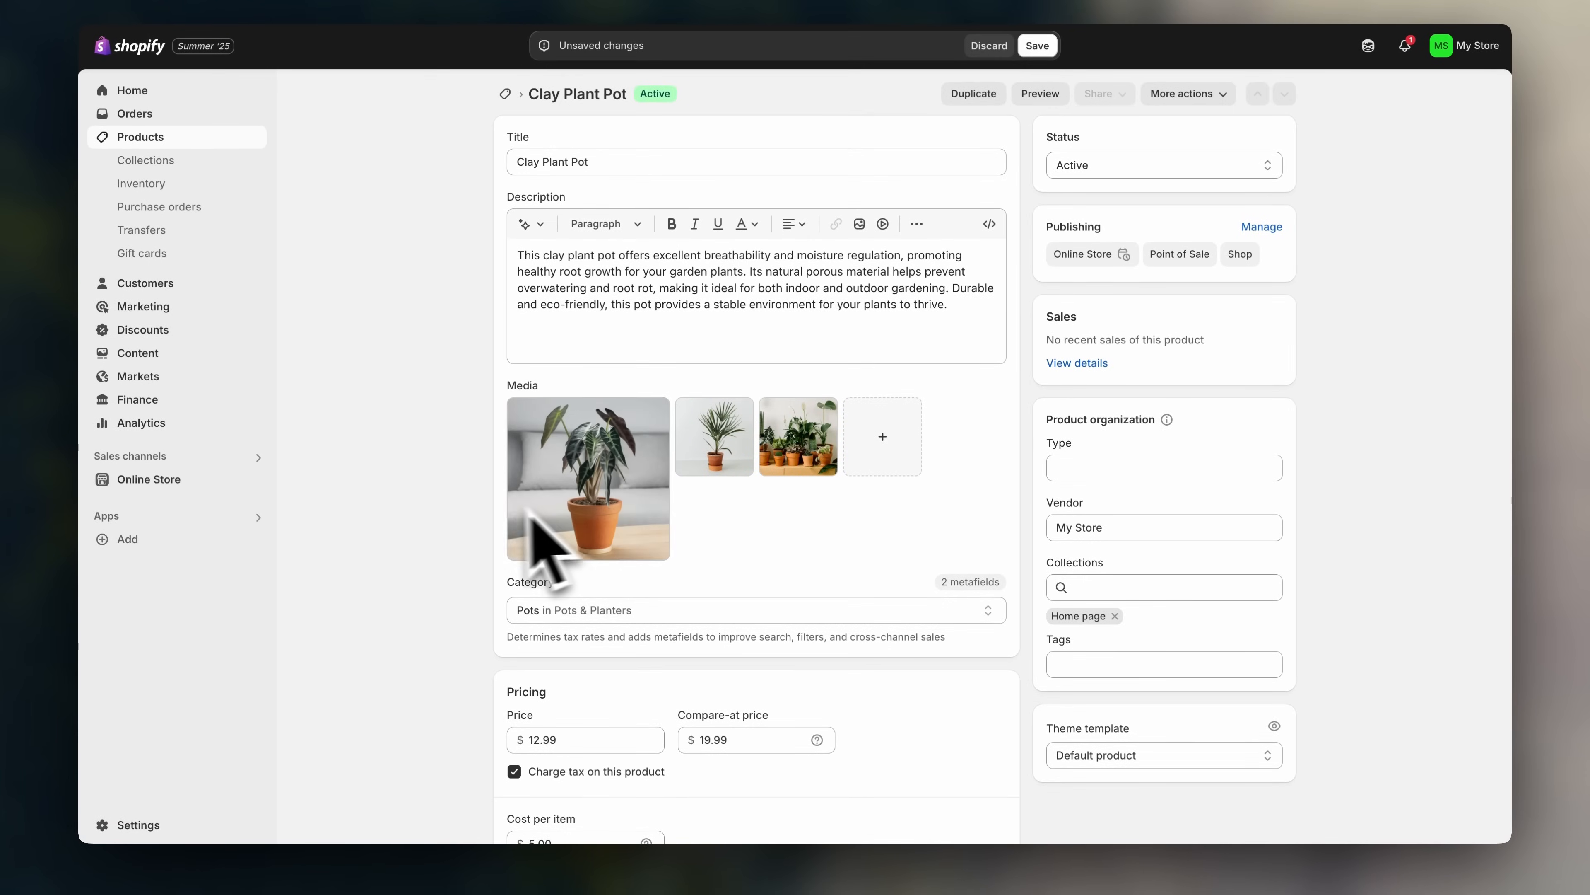
pyautogui.scroll(-1, 437, 519)
pyautogui.scroll(-15, 453, 553)
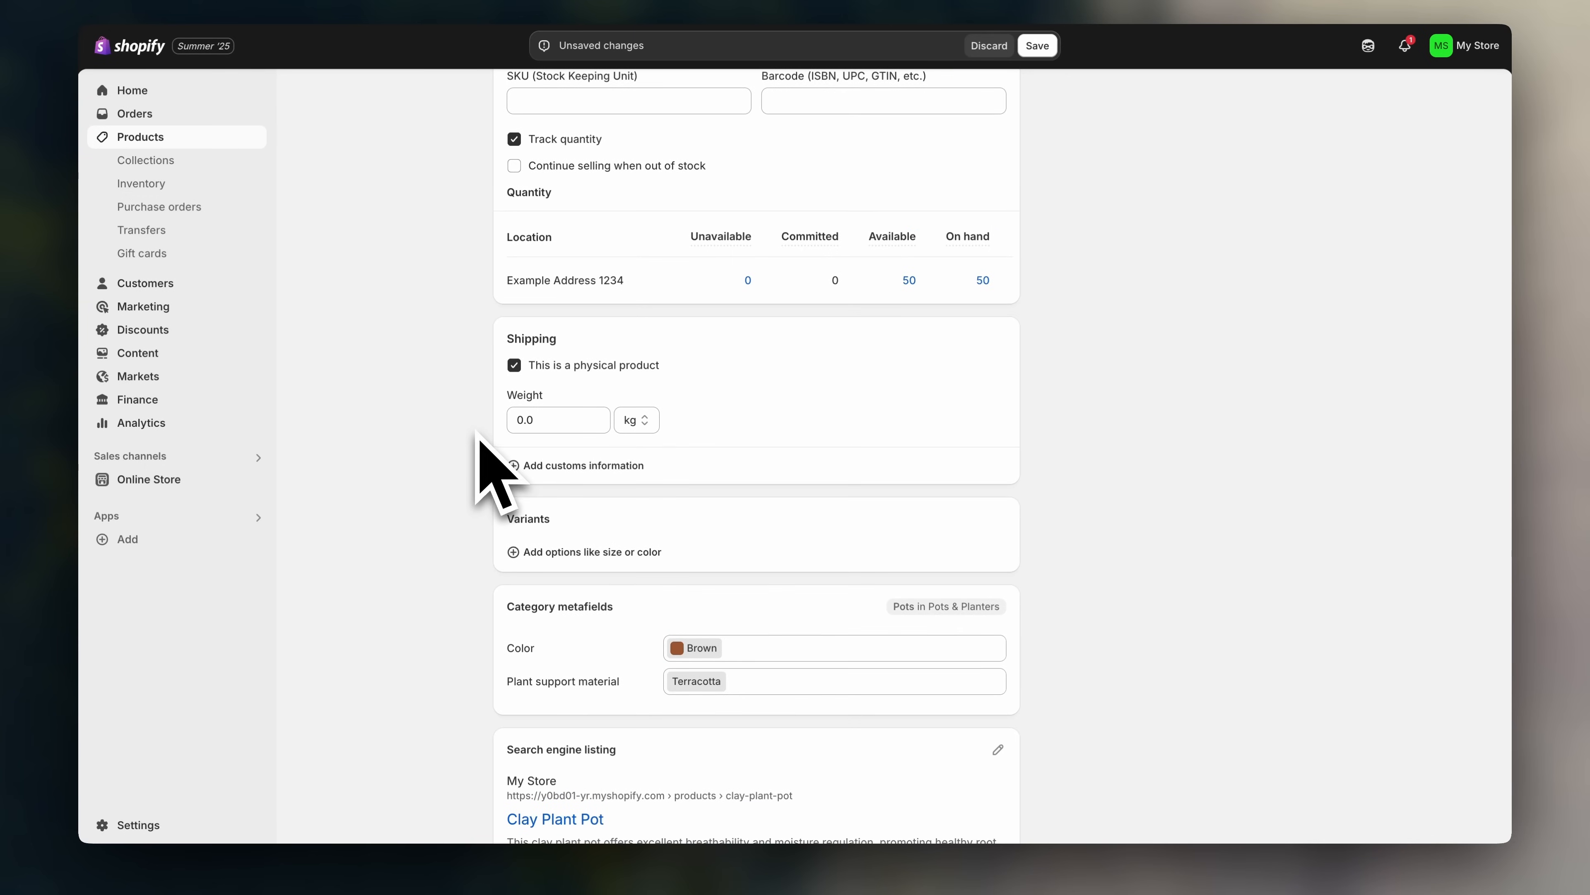
pyautogui.click(514, 365)
pyautogui.click(514, 366)
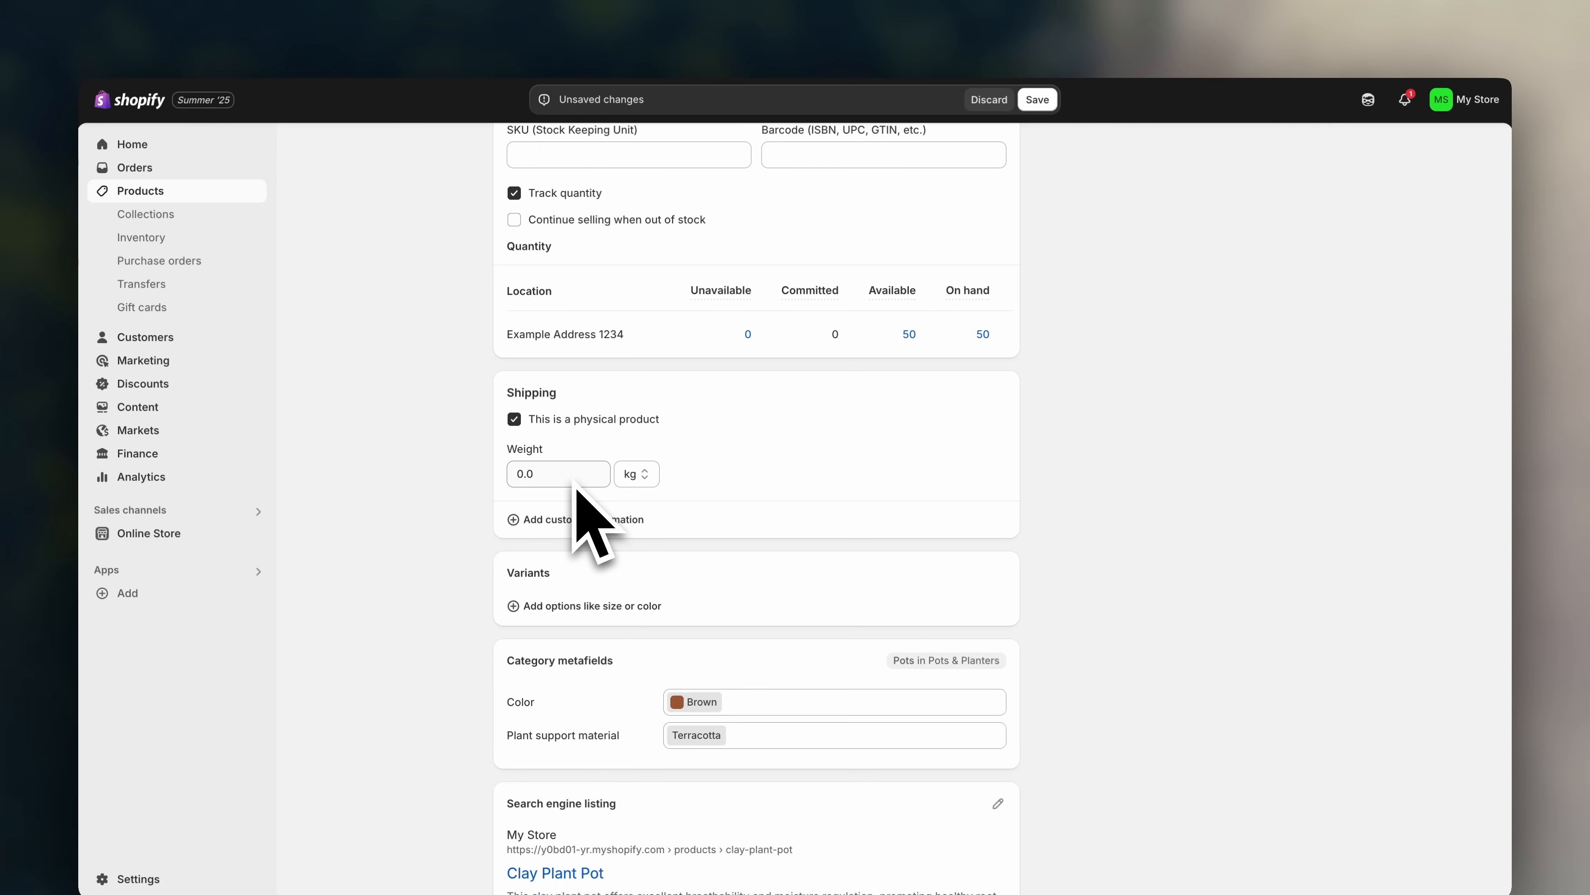
# - Set the shipping weight to 1 kg
pyautogui.click(572, 479)
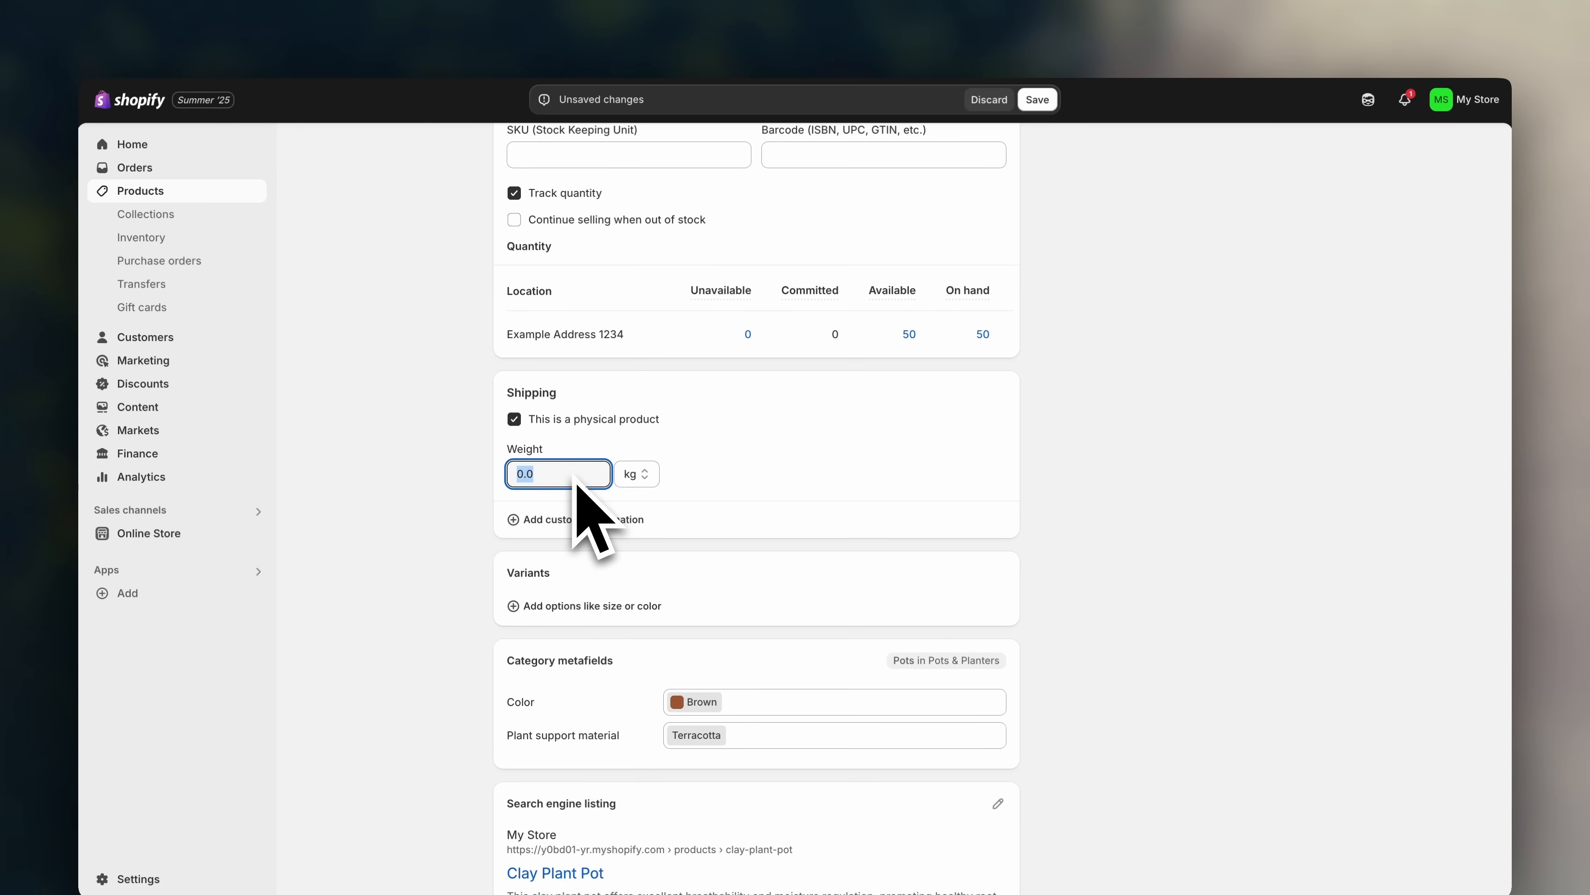
pyautogui.write('1')
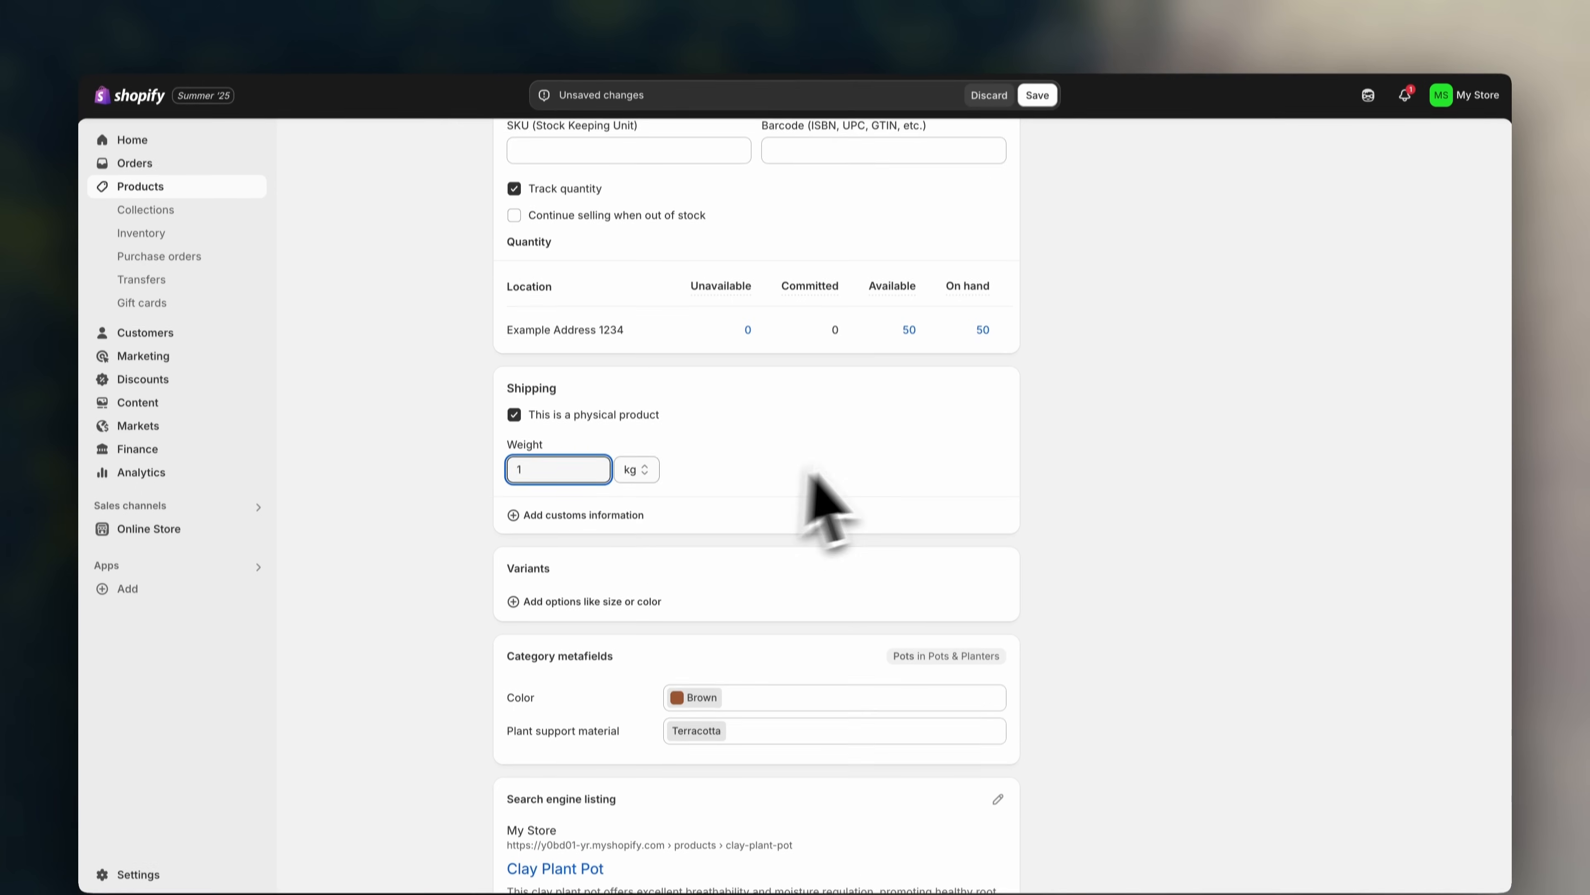
pyautogui.click(889, 495)
pyautogui.click(651, 436)
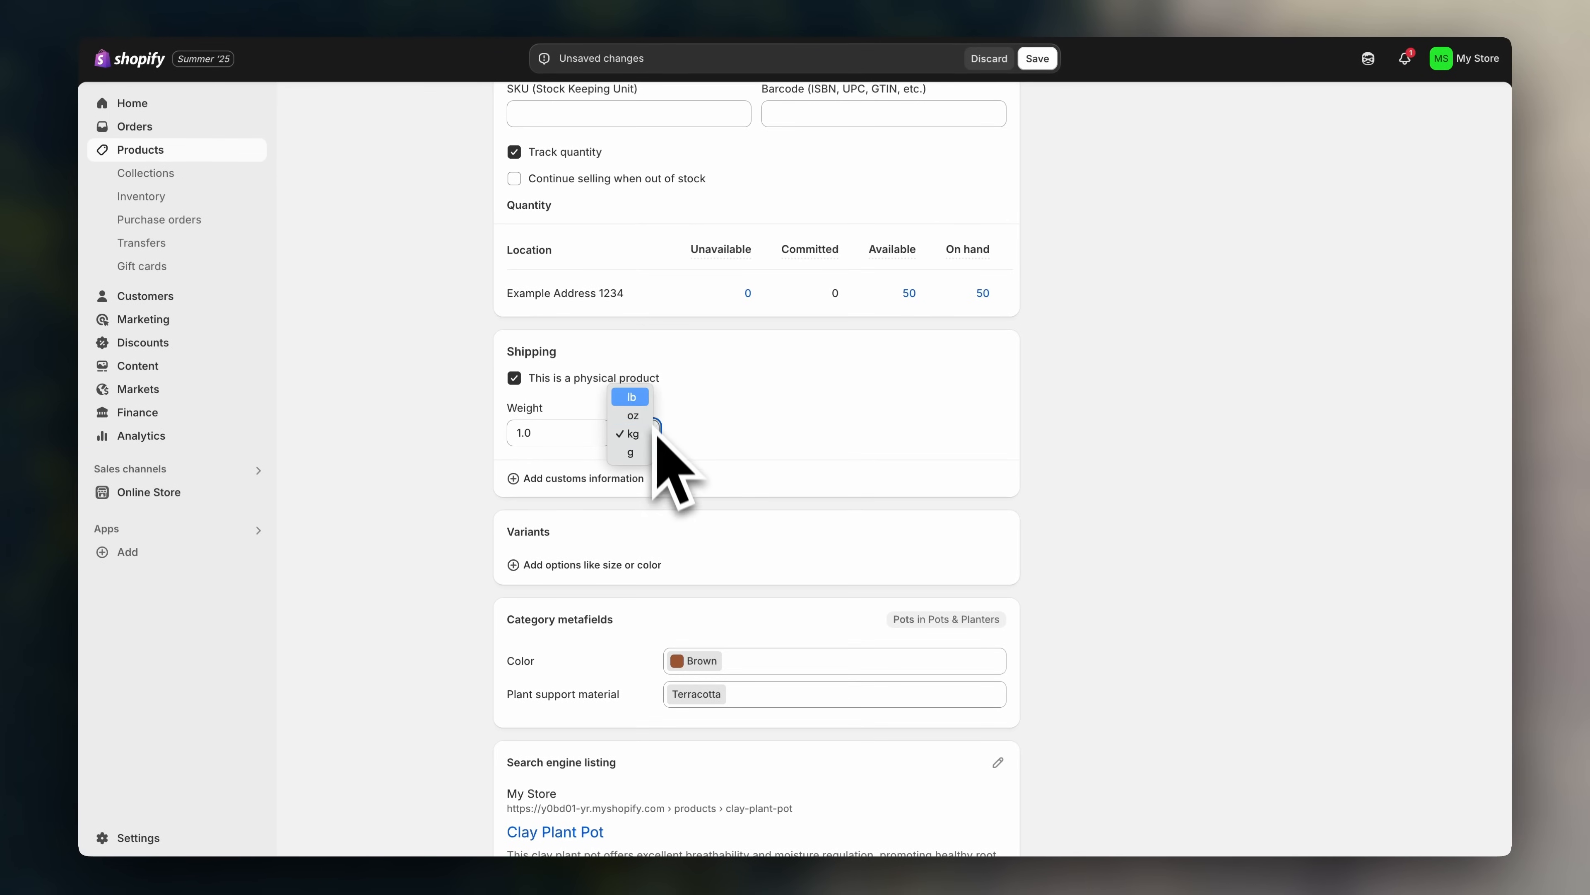
pyautogui.click(682, 435)
pyautogui.click(726, 441)
pyautogui.scroll(-2, 728, 441)
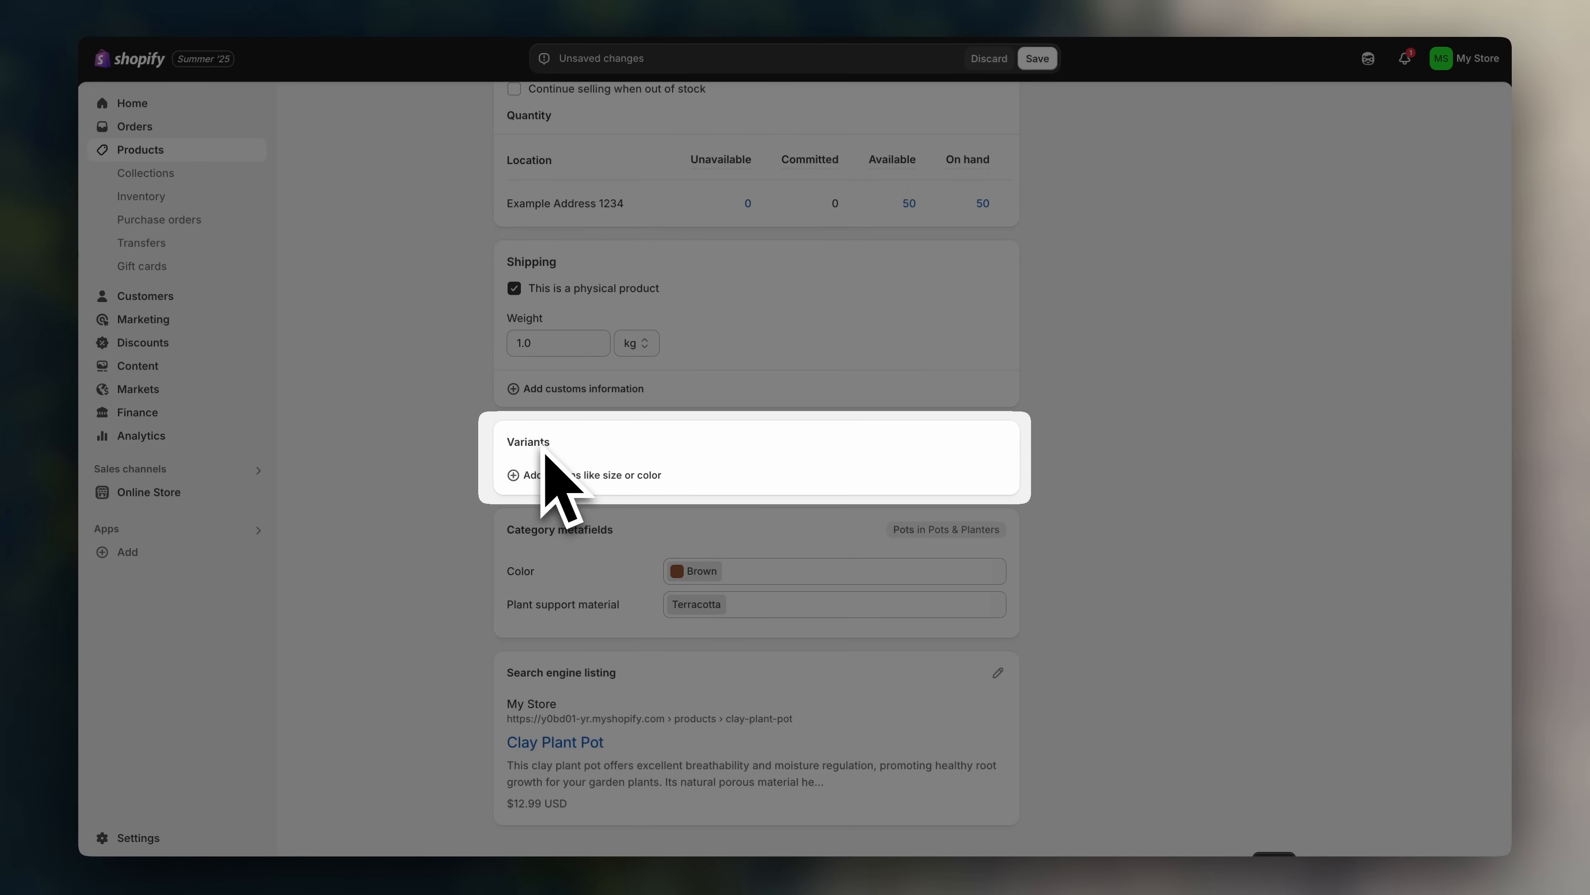
# - Add a new product option named Size
pyautogui.scroll(1, 488, 473)
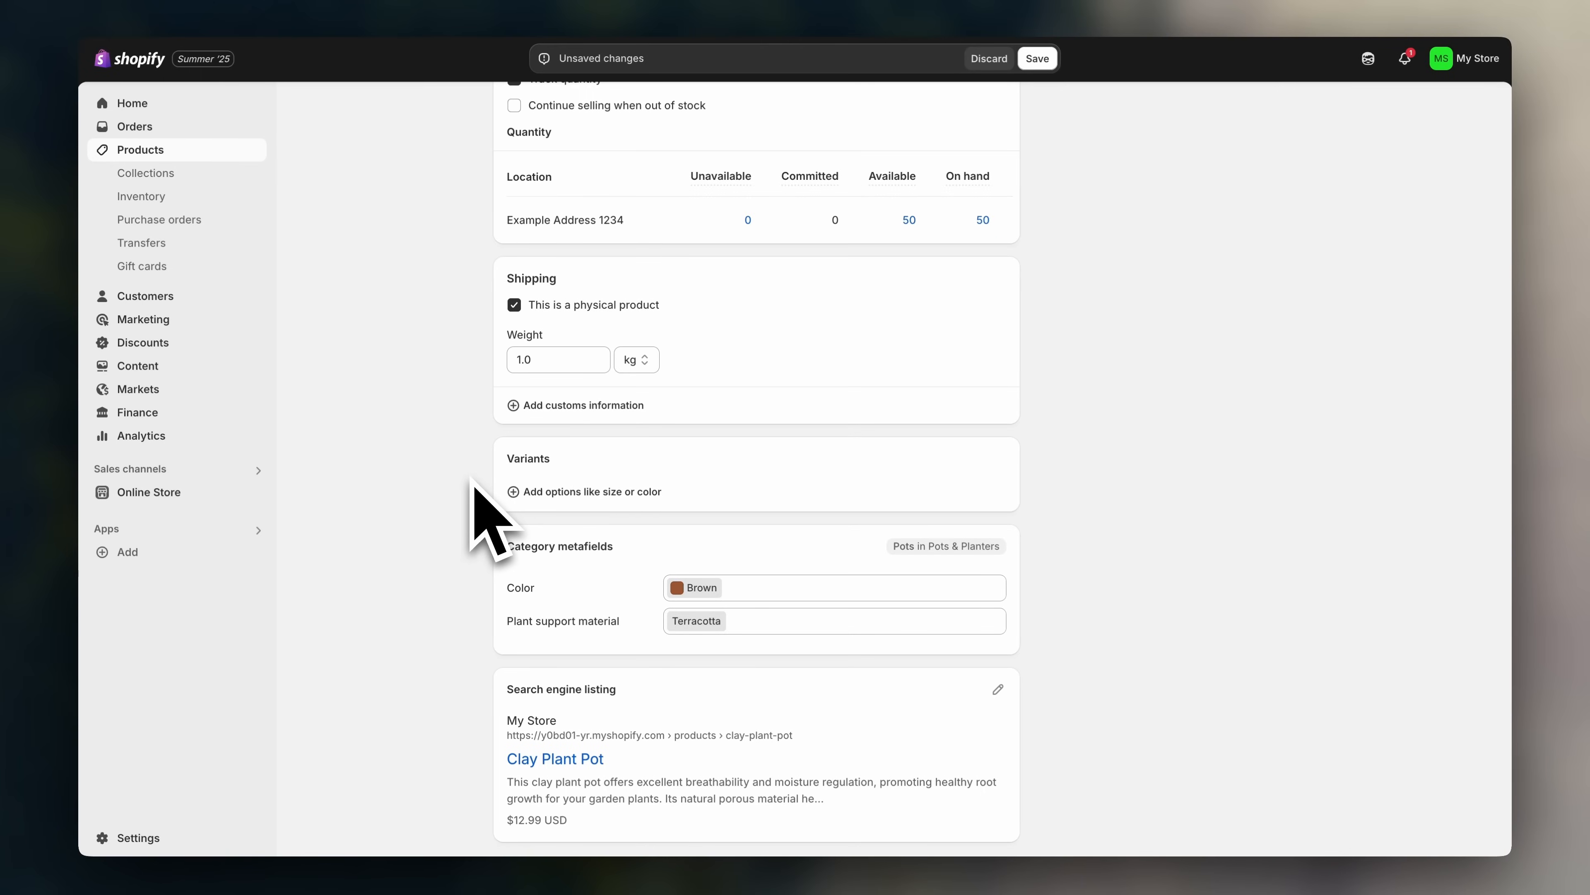
pyautogui.click(533, 493)
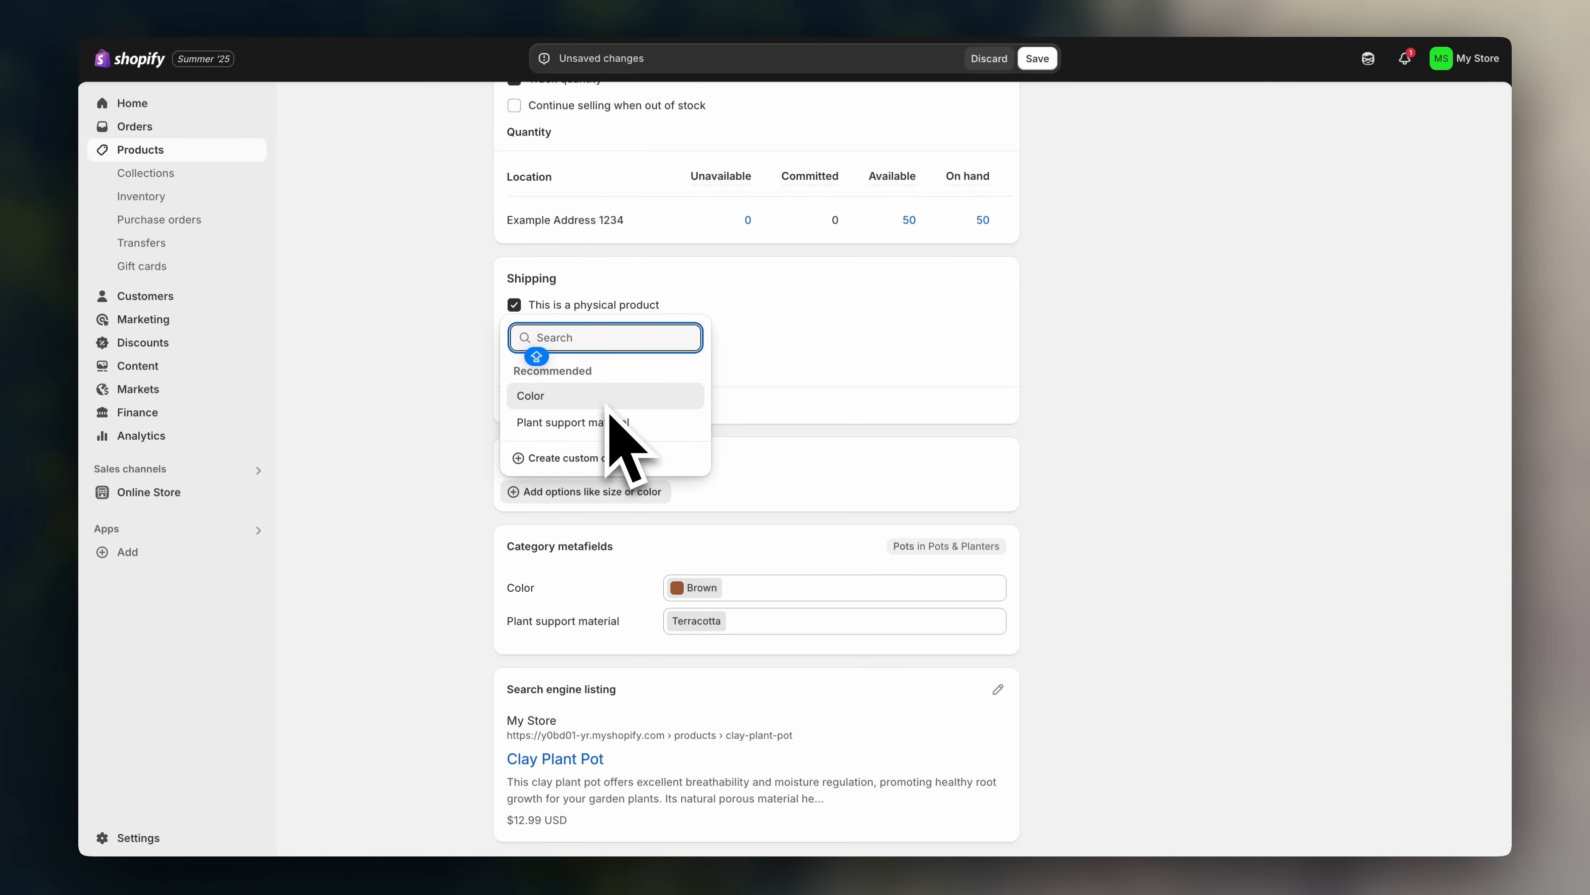
pyautogui.write('Size')
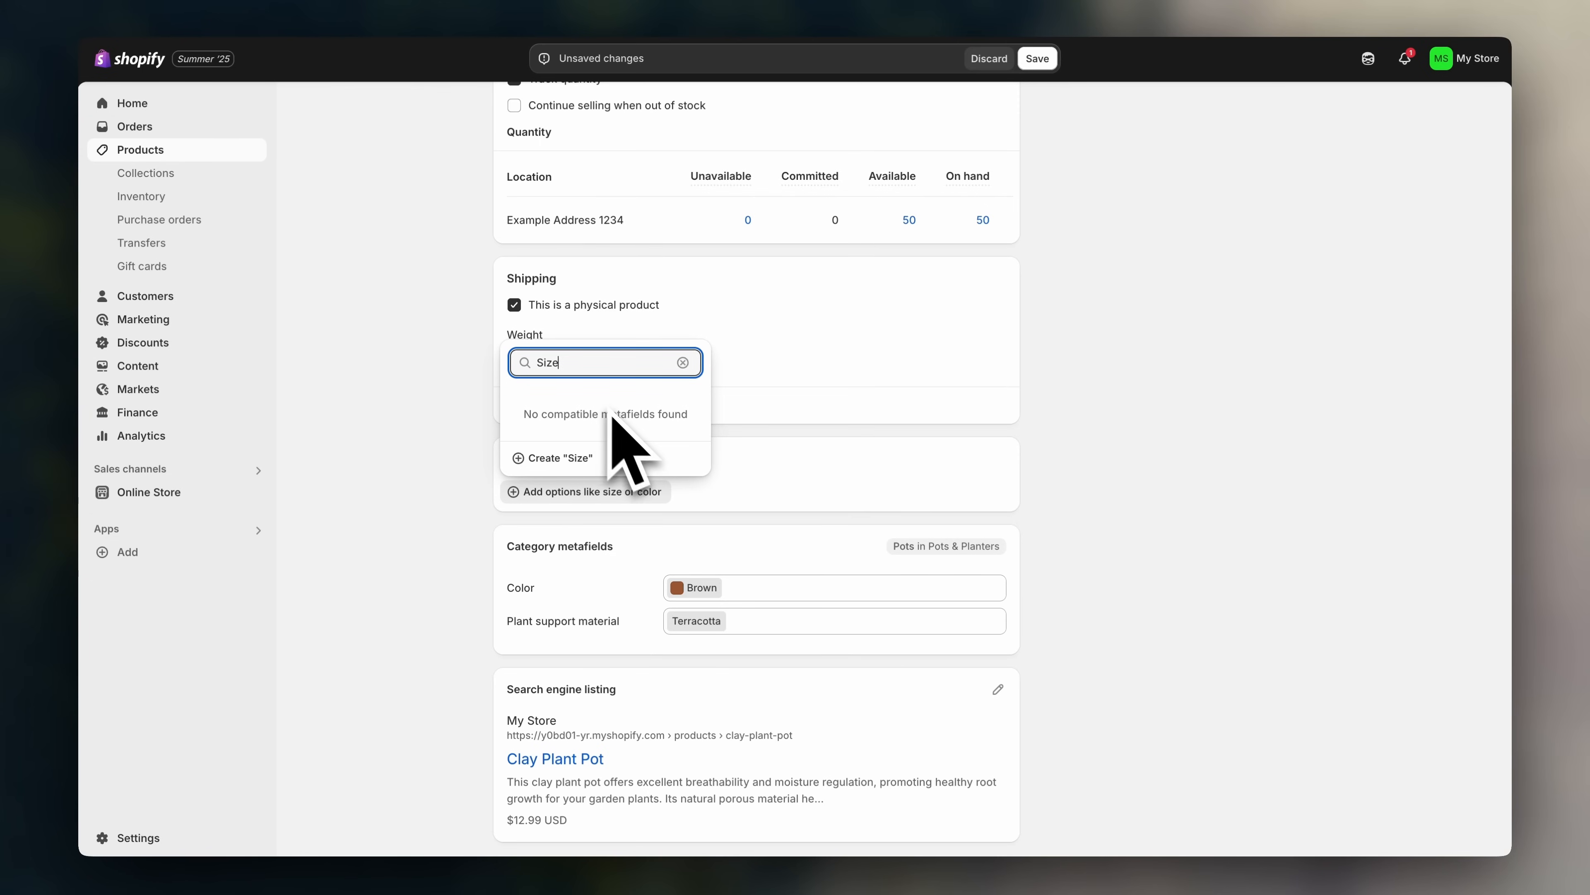
pyautogui.click(625, 460)
pyautogui.scroll(-1, 669, 500)
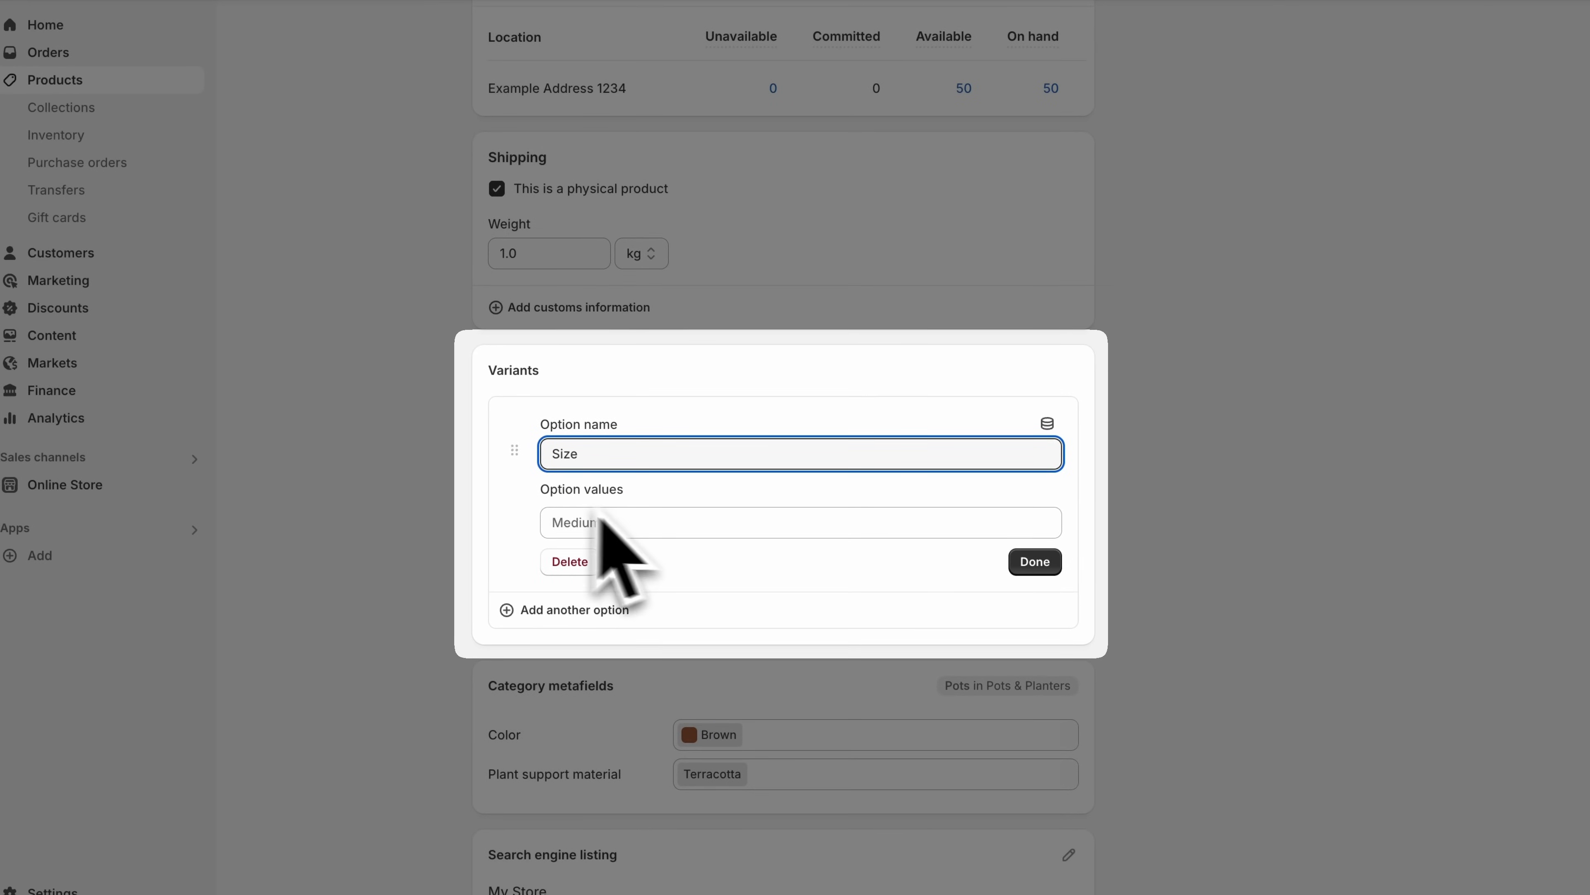
# - Enter Small and Medium as the Size values to generate two variants
pyautogui.click(678, 529)
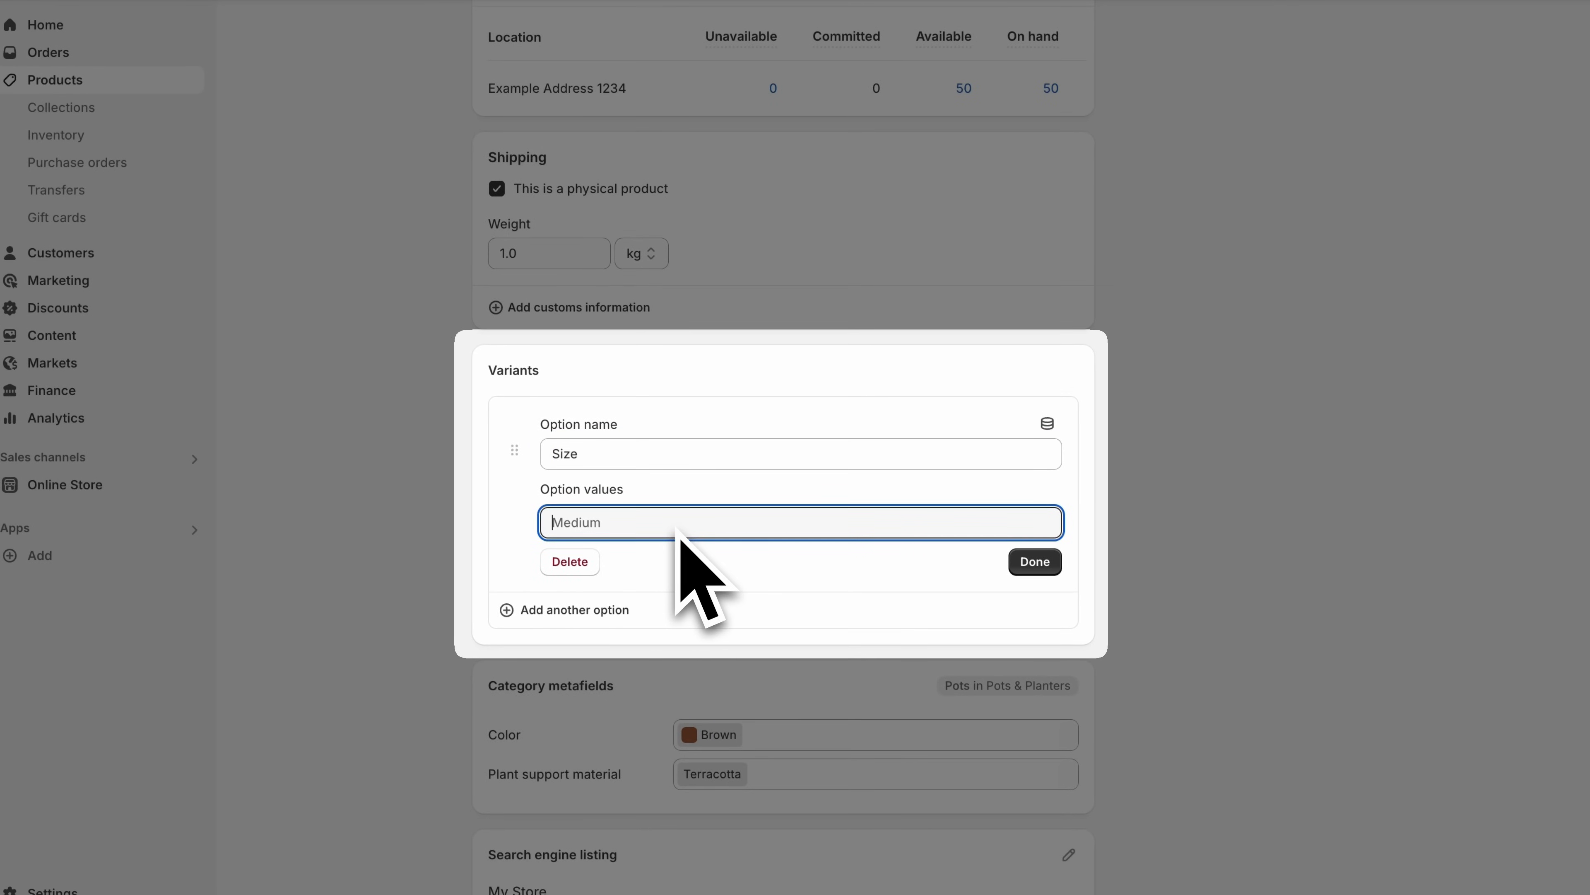
pyautogui.write('Small')
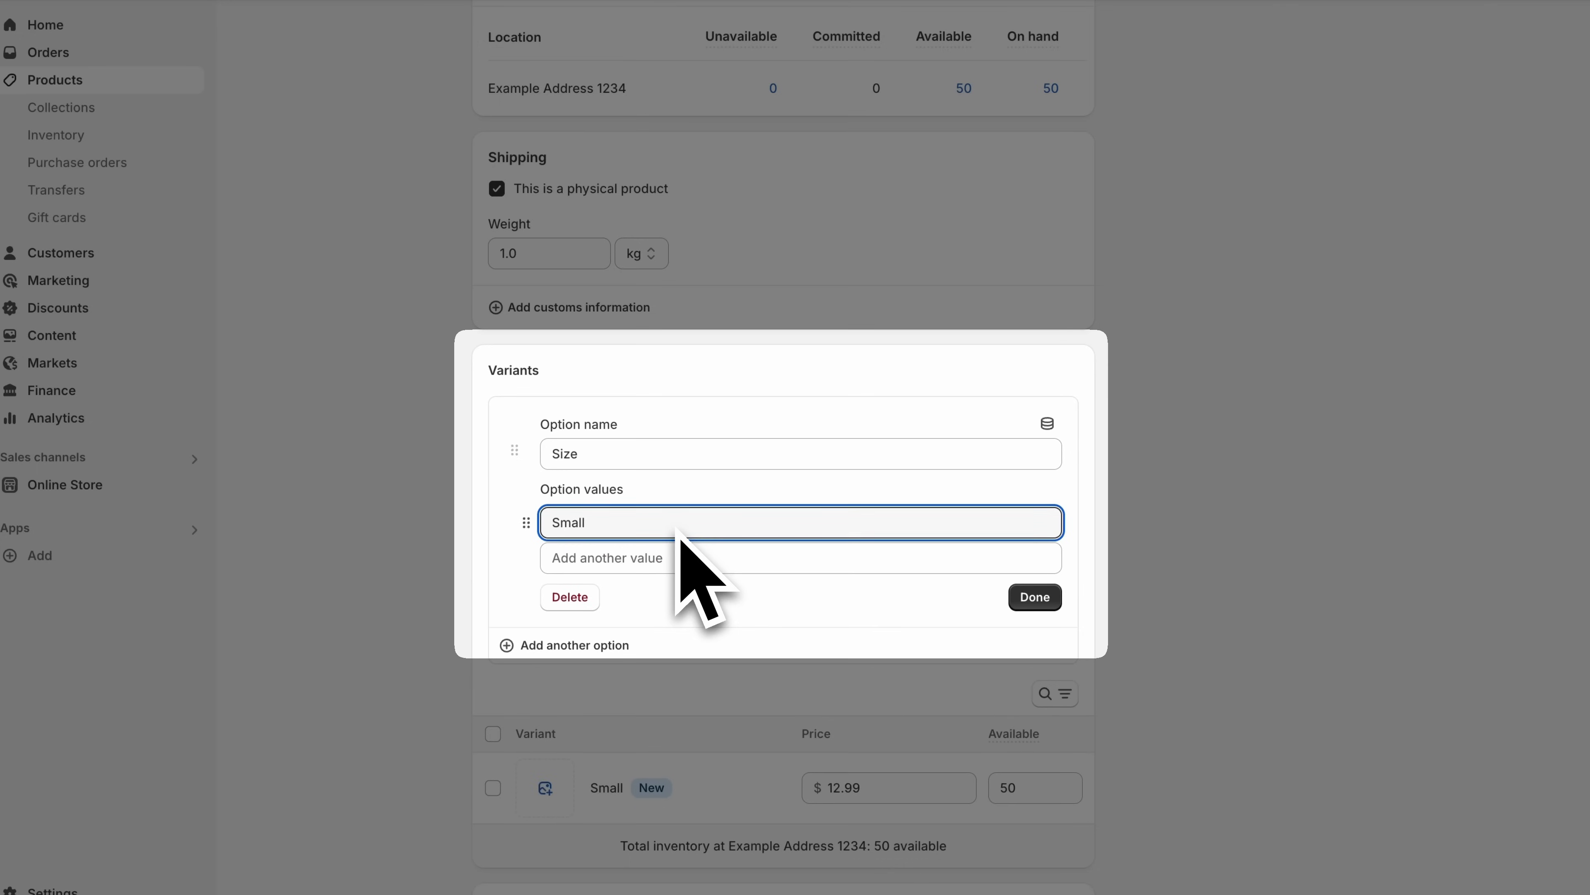
pyautogui.click(689, 557)
pyautogui.write('mE')
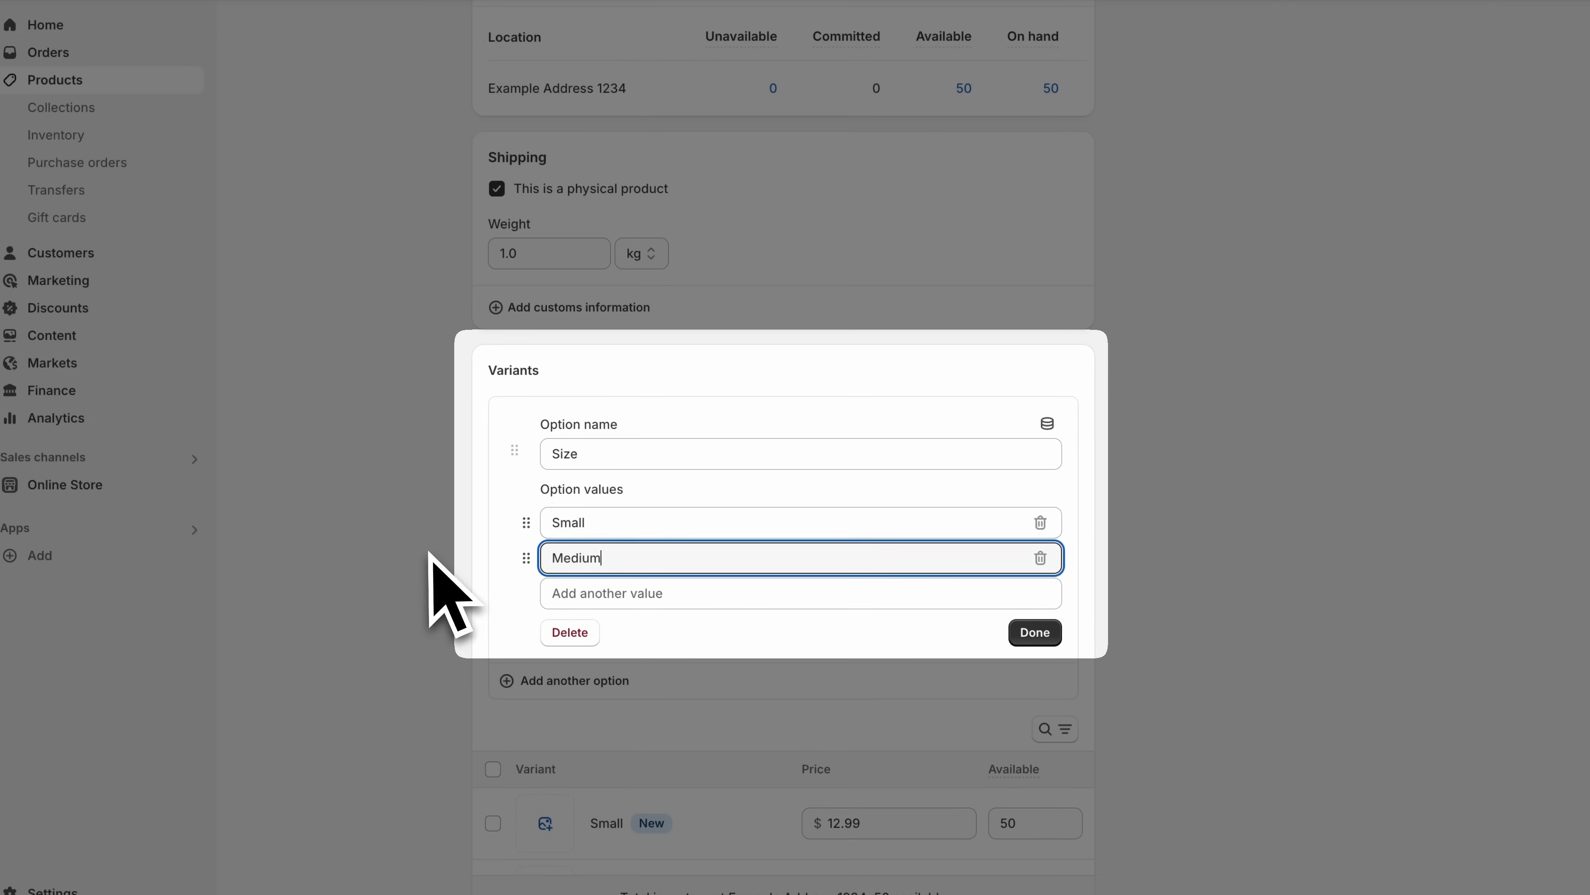
pyautogui.click(429, 593)
pyautogui.scroll(-1, 604, 604)
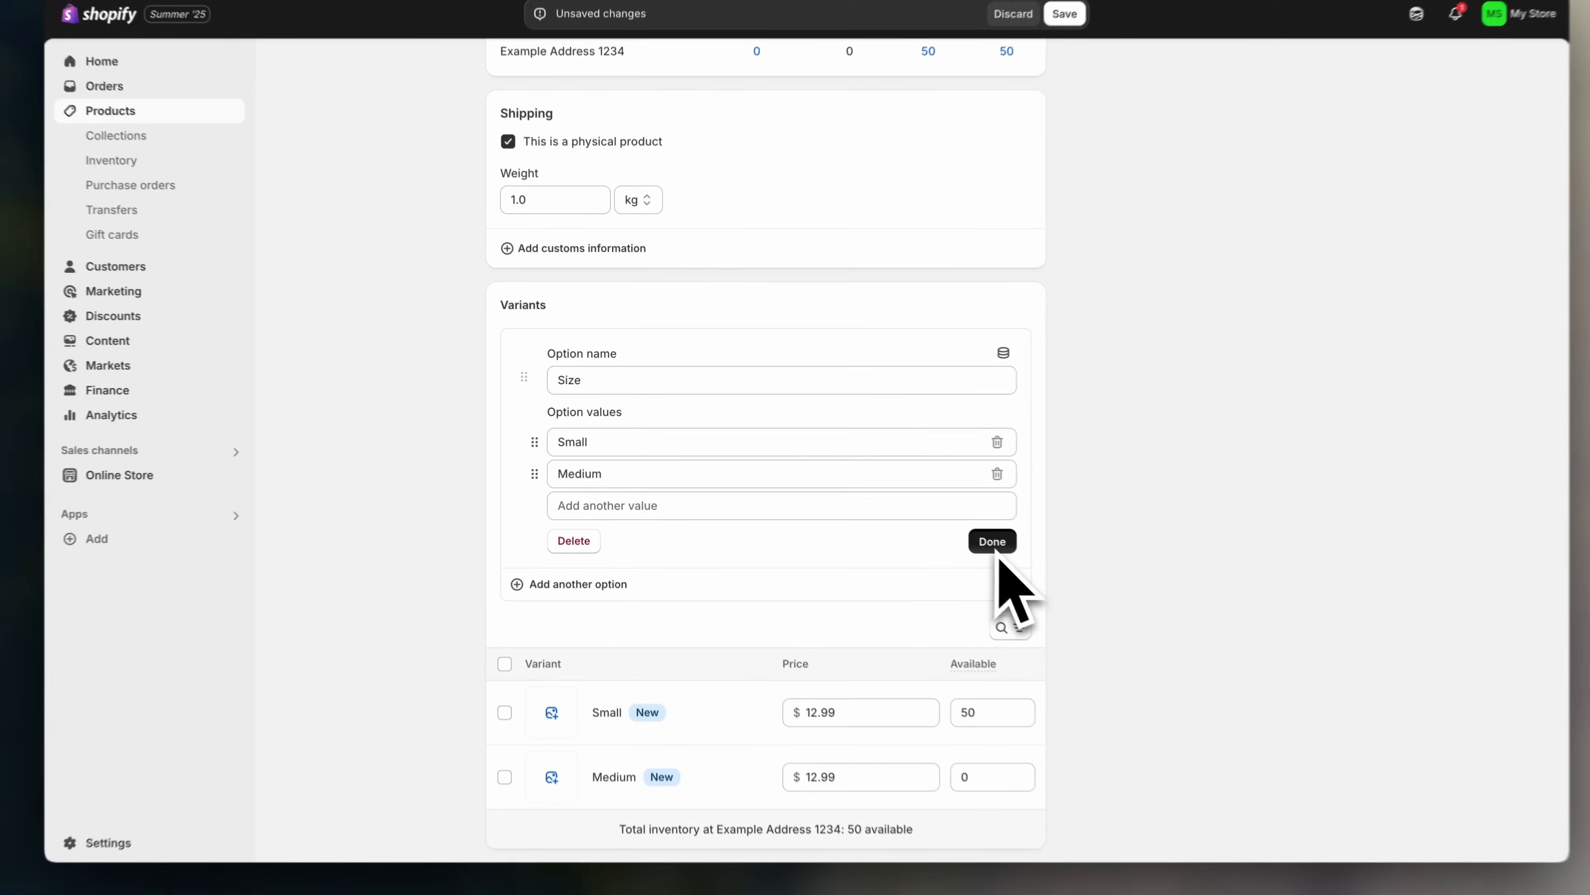
pyautogui.click(995, 544)
pyautogui.scroll(-1, 814, 476)
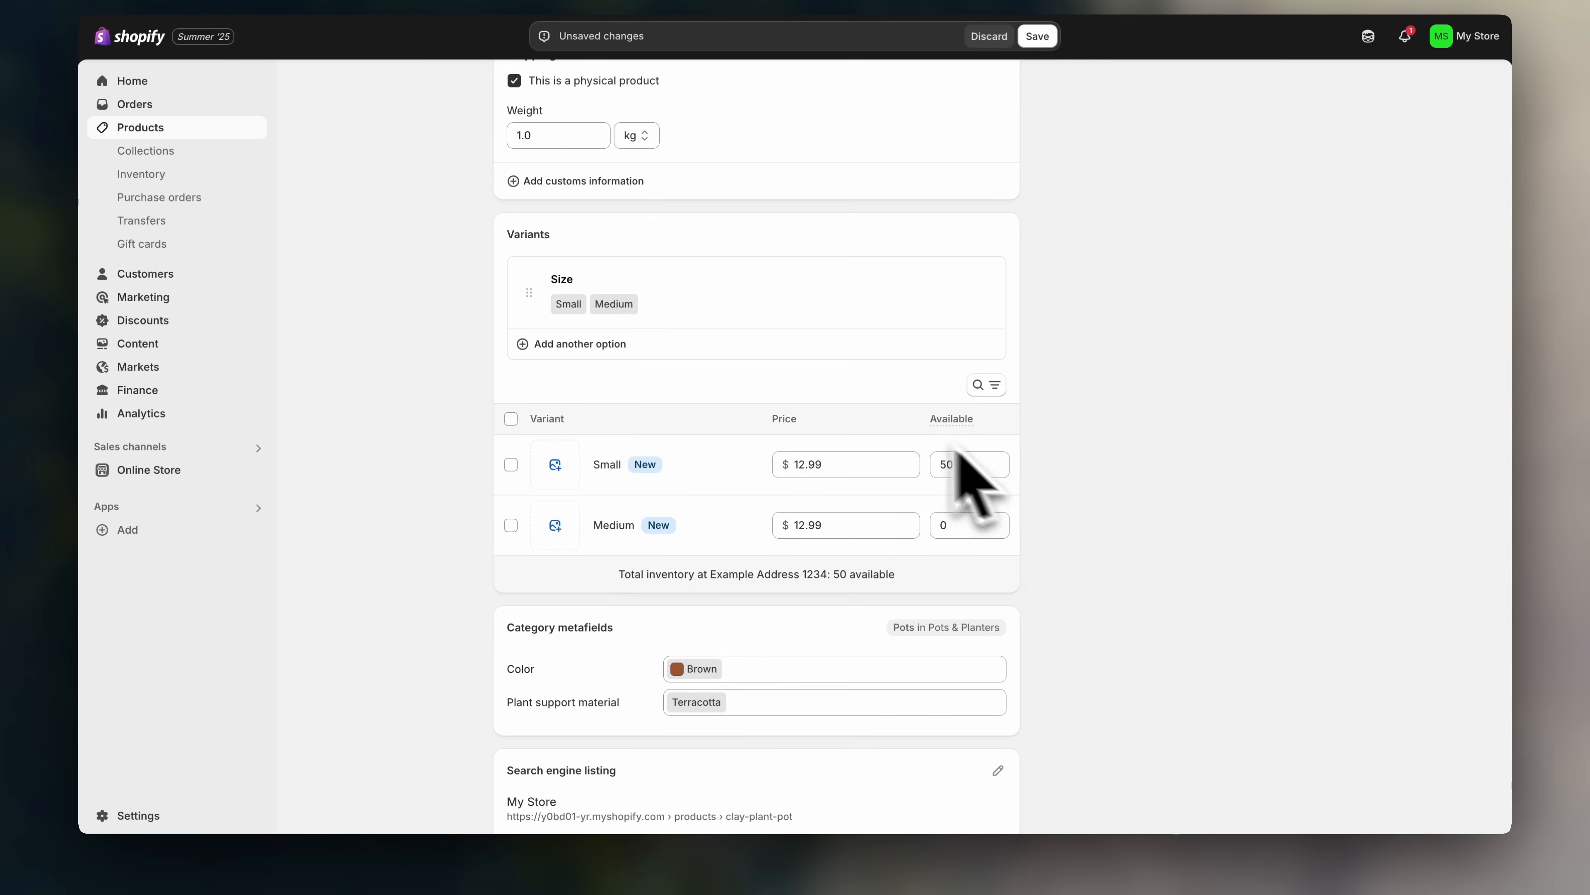
# - Assign the first clay pot photo to Small and the third to Medium
pyautogui.click(553, 467)
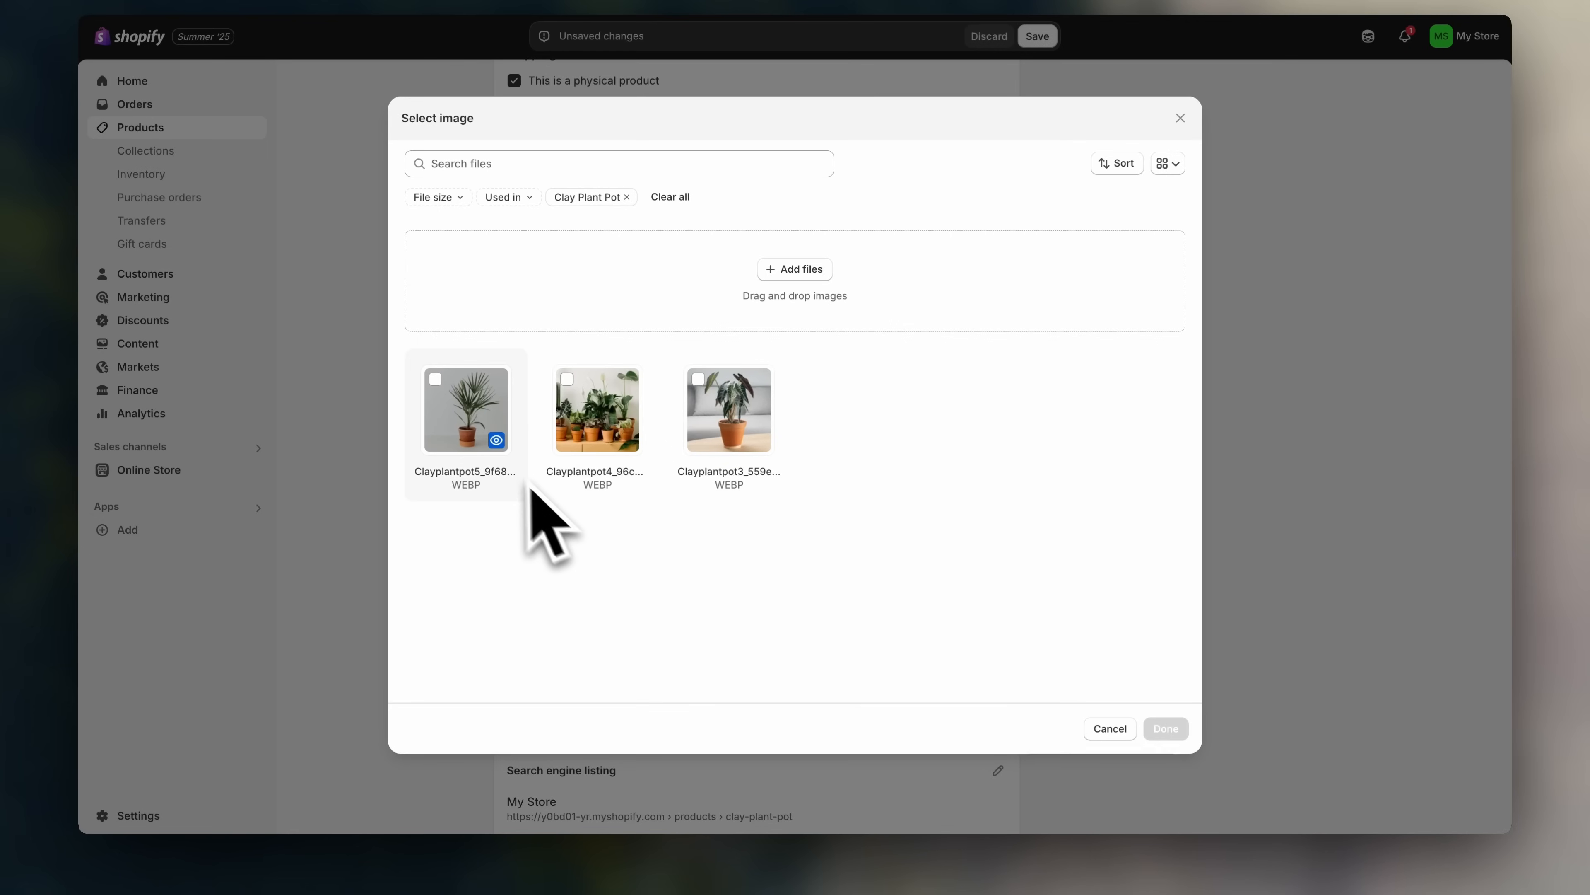
pyautogui.click(491, 444)
pyautogui.click(1165, 728)
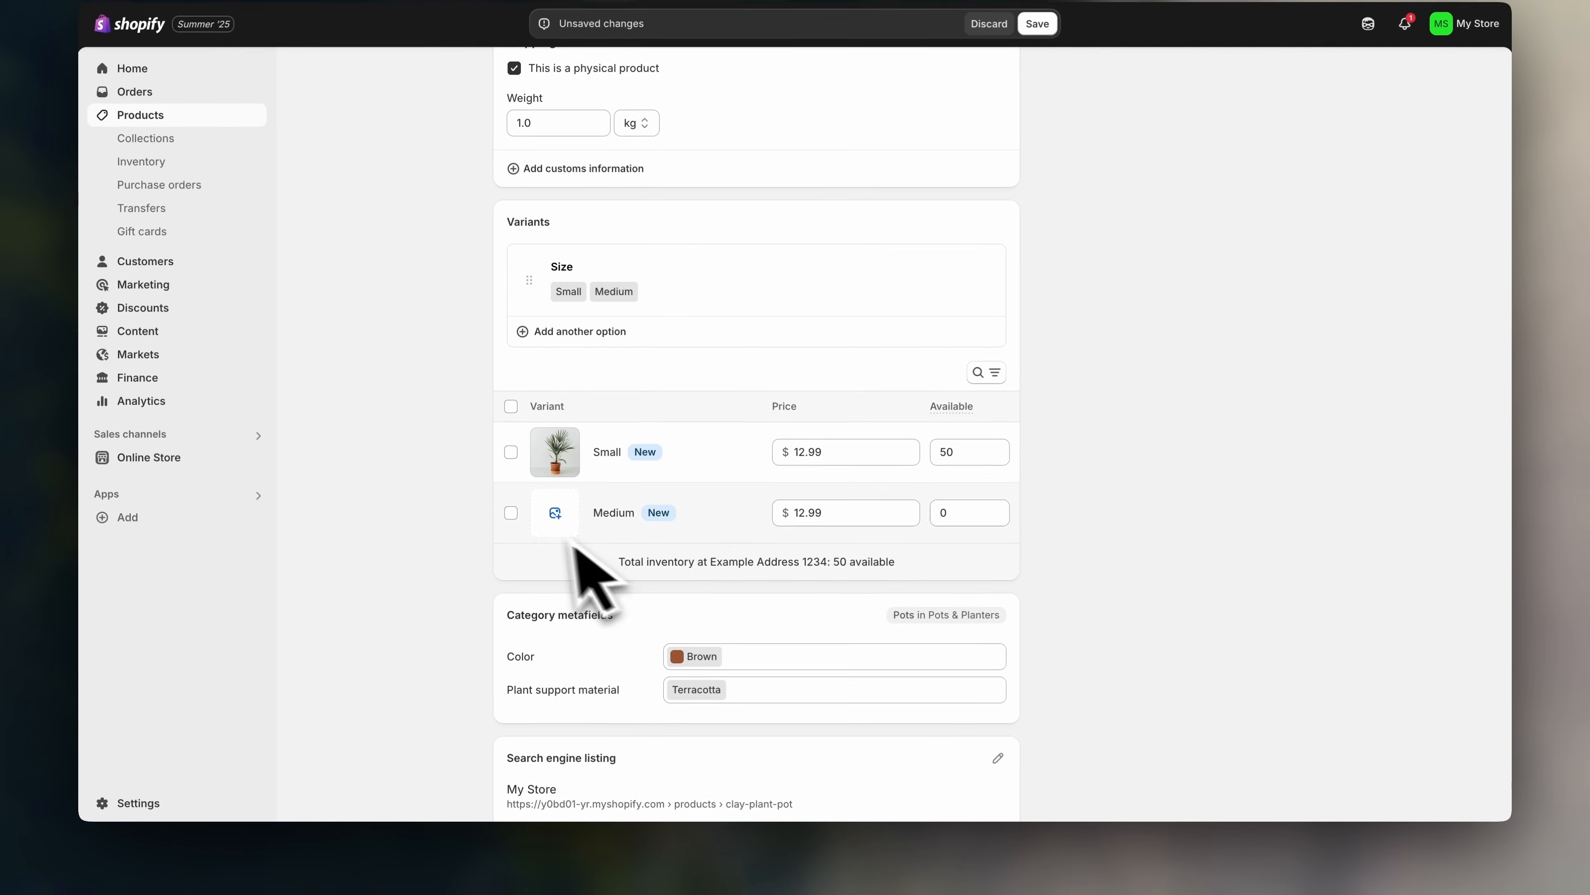
pyautogui.click(556, 508)
pyautogui.click(707, 427)
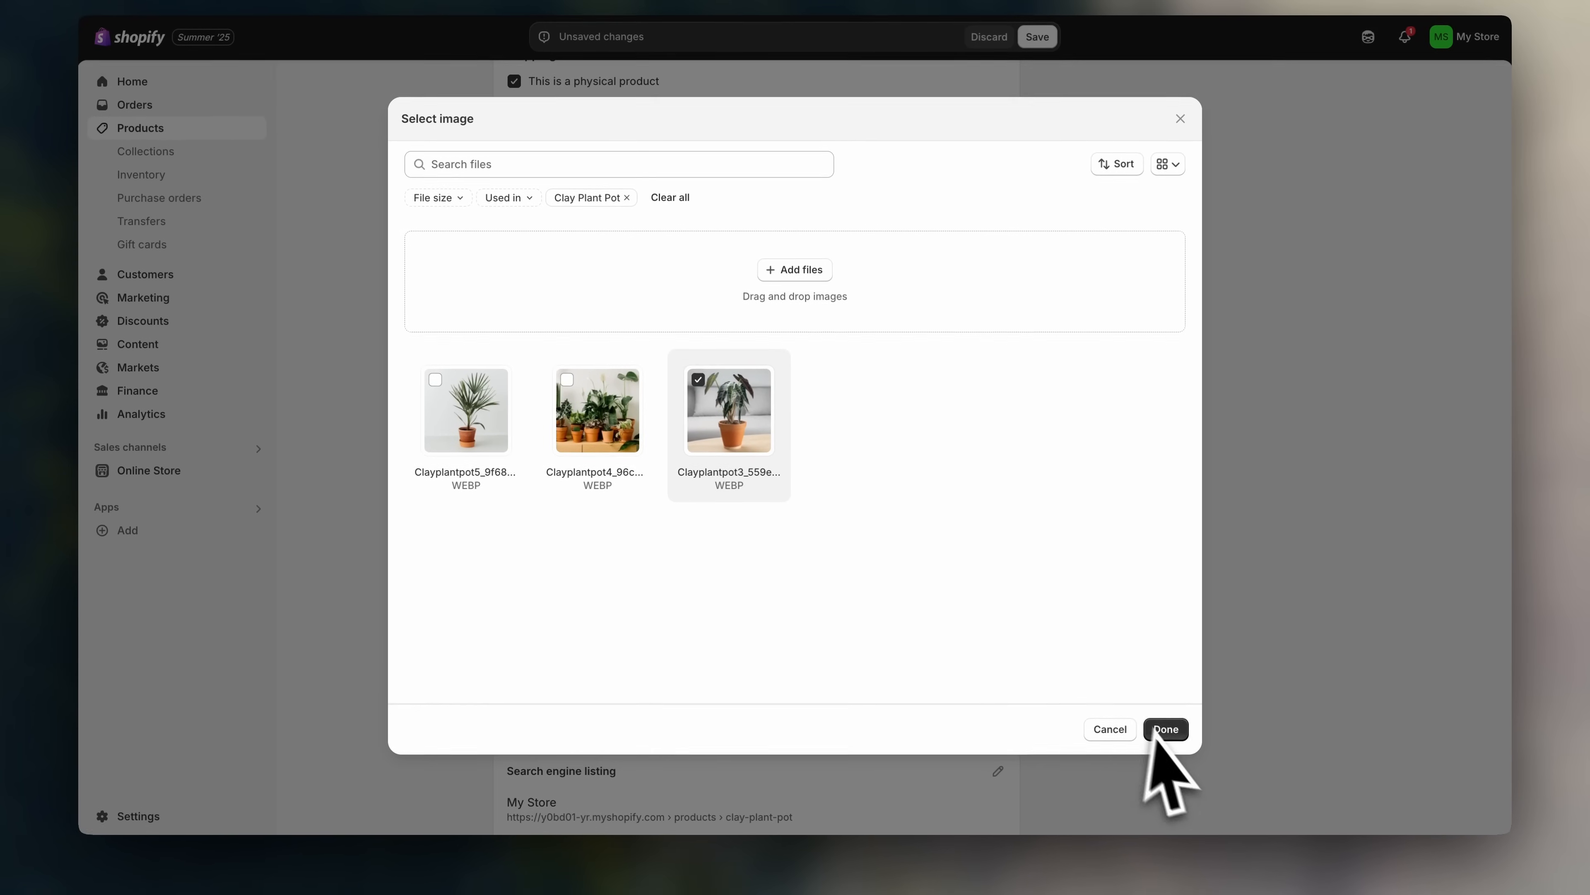
pyautogui.click(1165, 725)
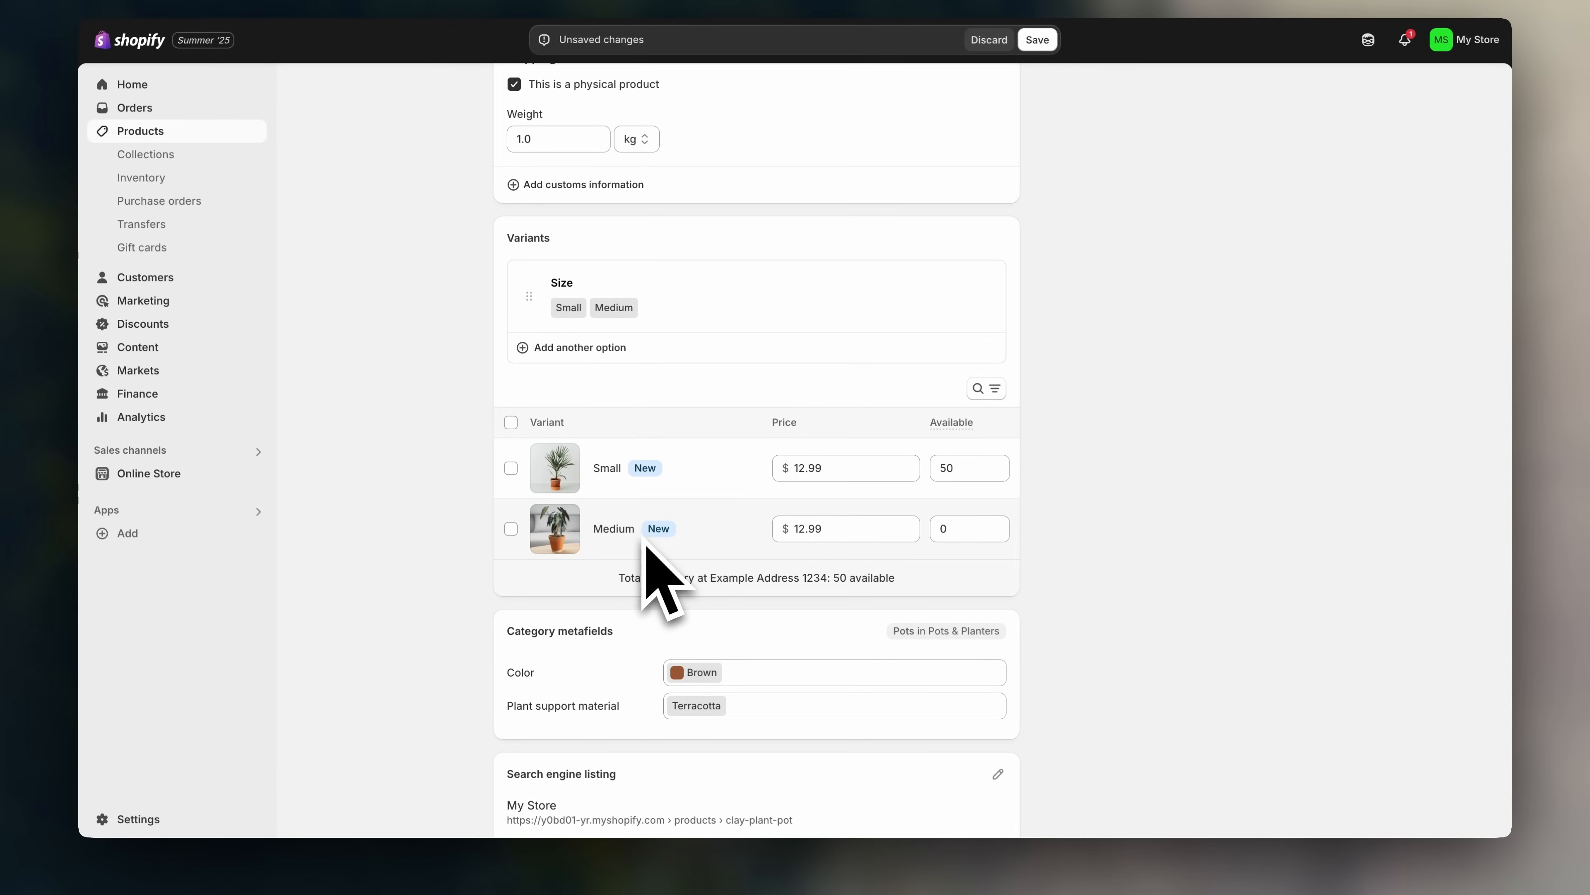
# - Set the Medium variant's price to $16.99 and available quantity to 50
pyautogui.click(839, 531)
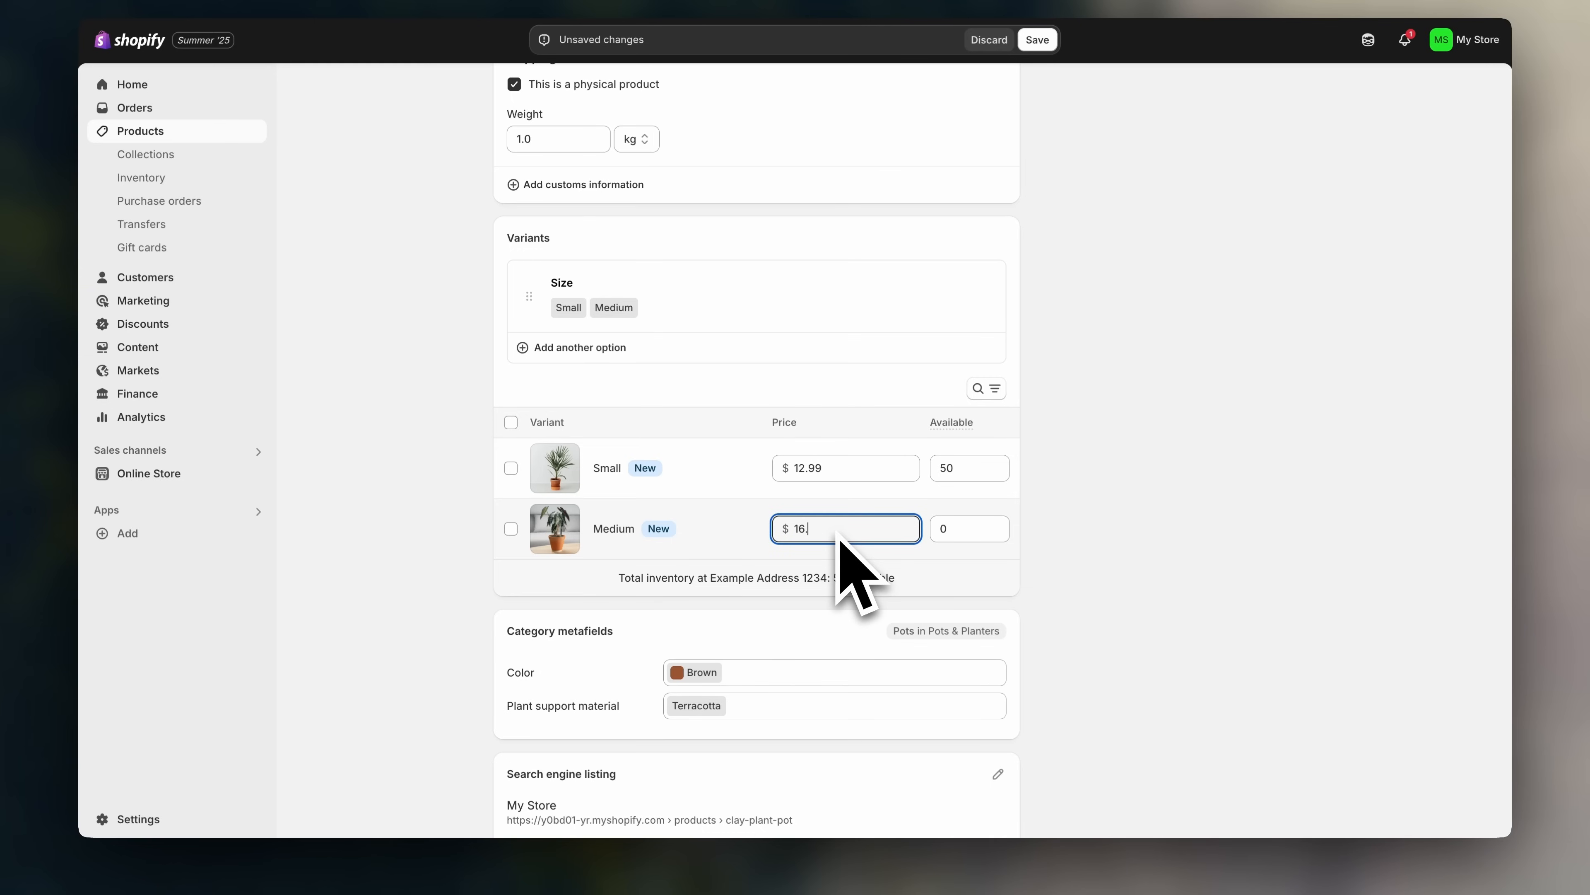
pyautogui.click(965, 531)
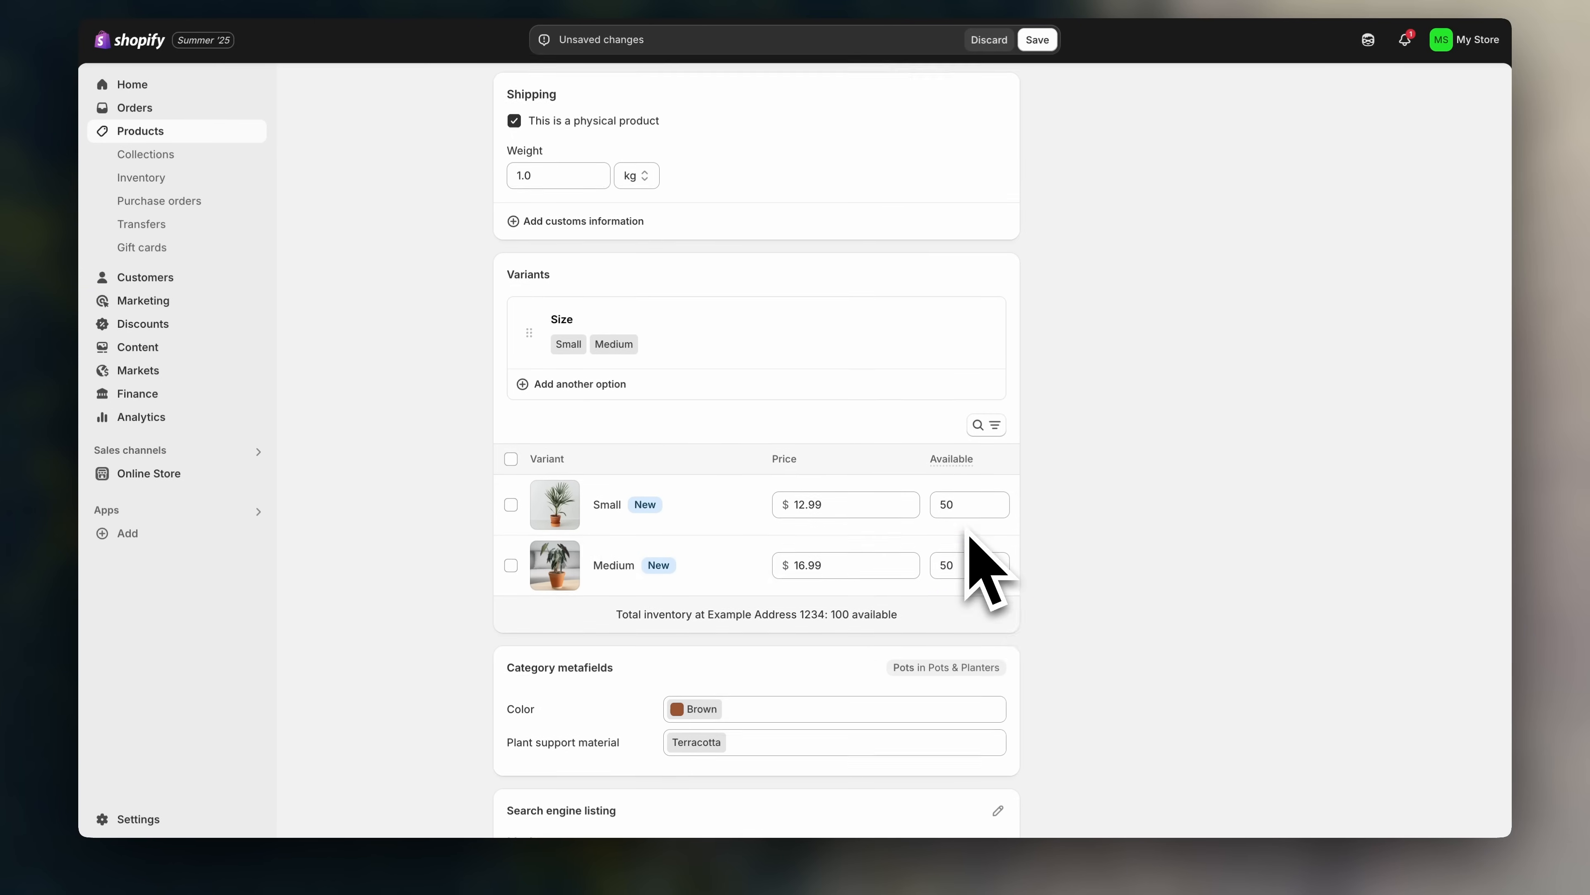
pyautogui.scroll(5, 1058, 620)
pyautogui.scroll(2, 1057, 634)
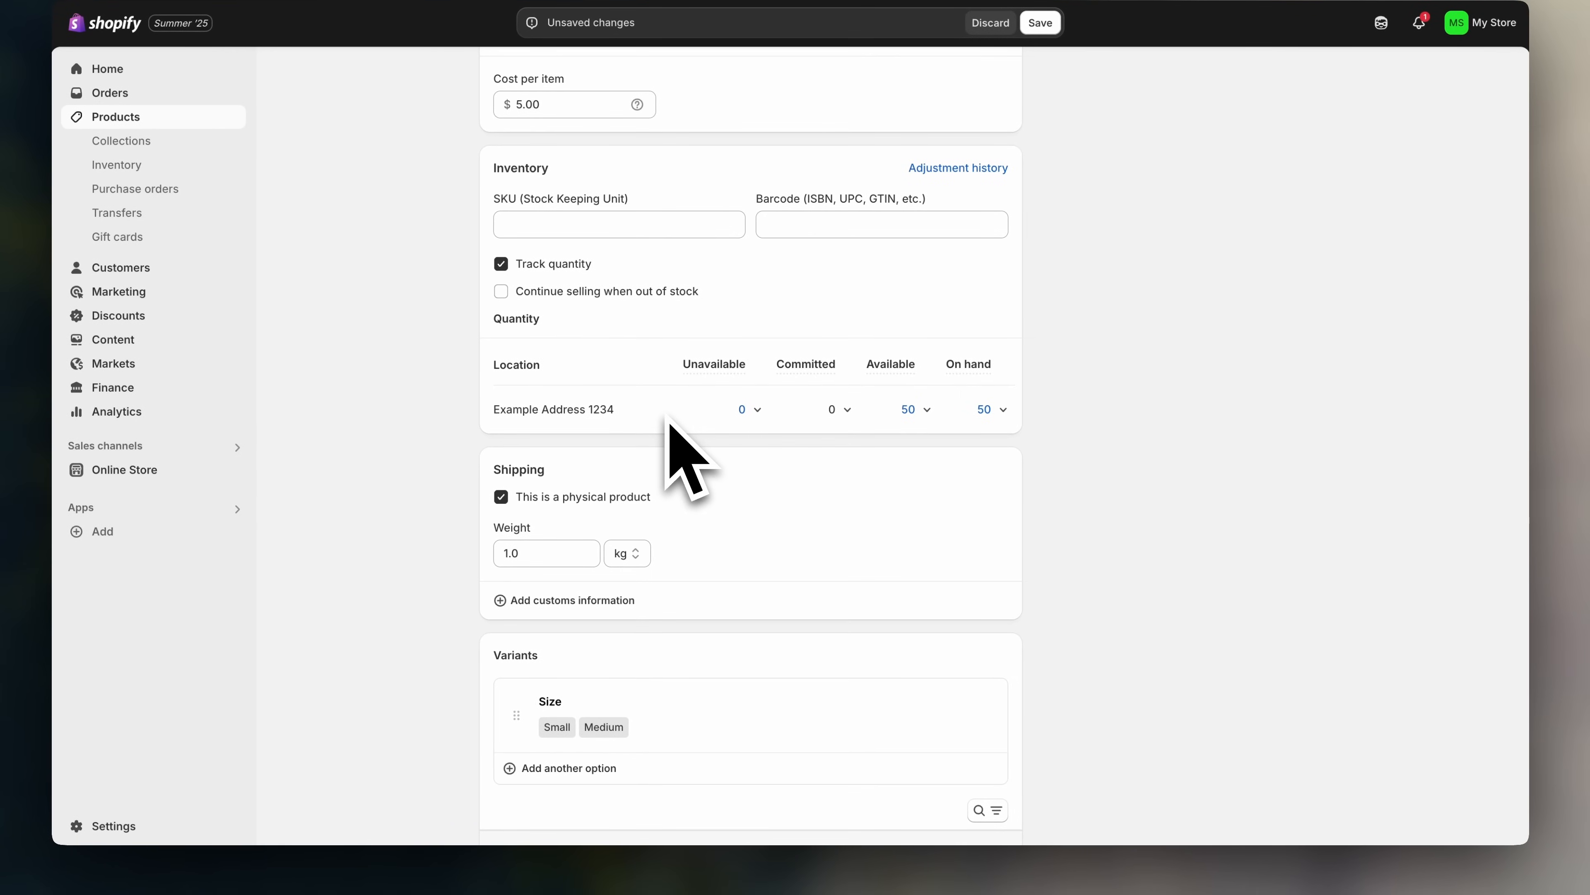
pyautogui.scroll(-5, 1058, 487)
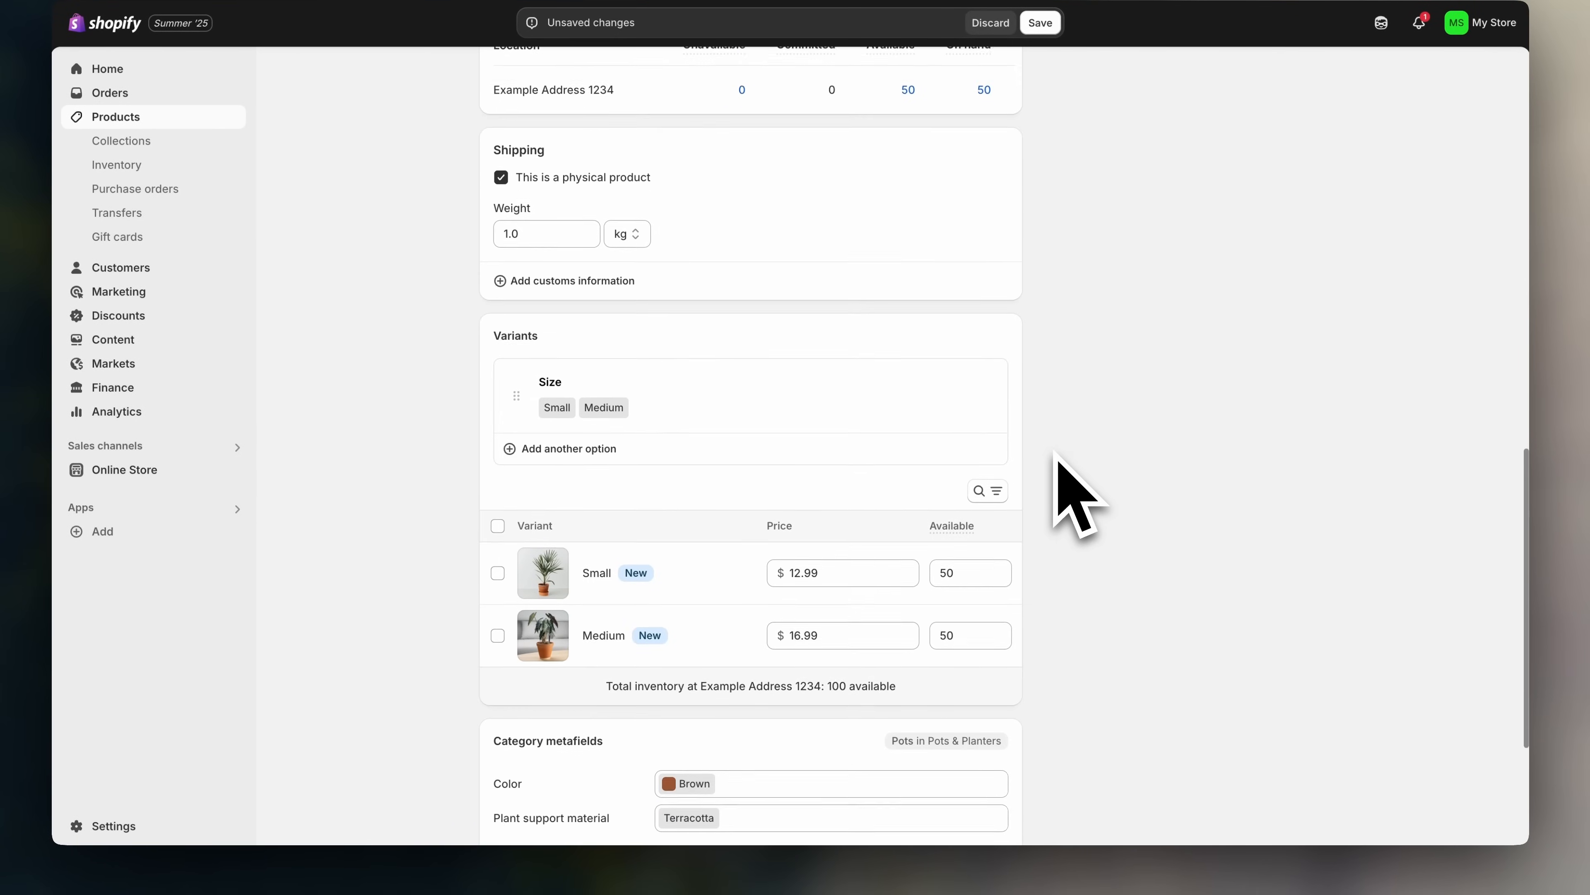
pyautogui.scroll(-4, 1058, 476)
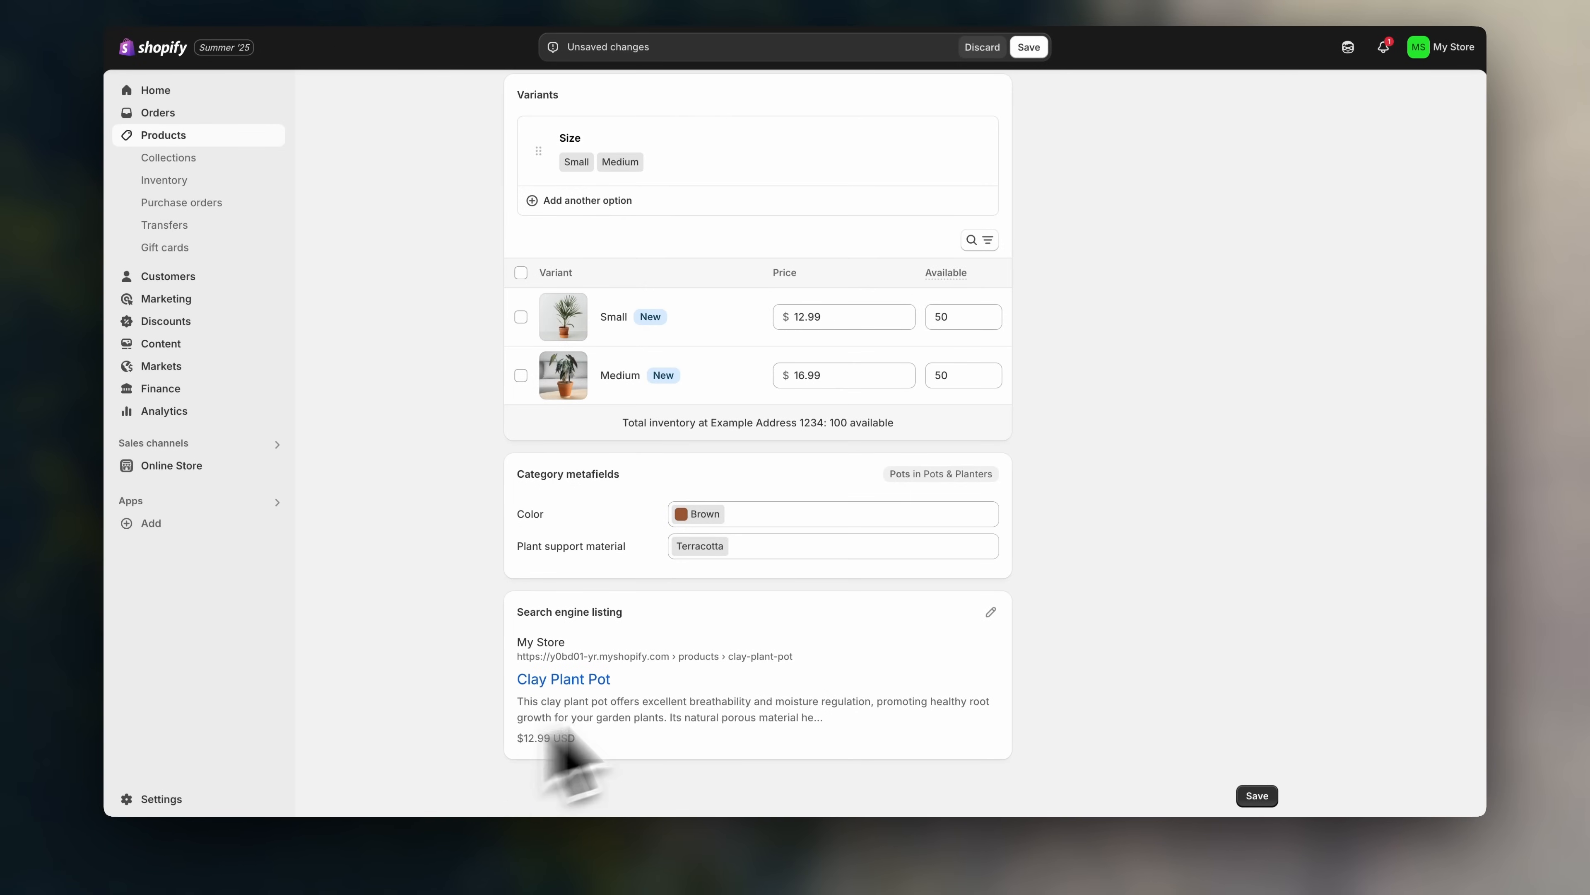
# - Change the SEO page title to 'Shop Clay Plant Pot - Gardening Essentials - Leafy Legacy'
pyautogui.click(991, 614)
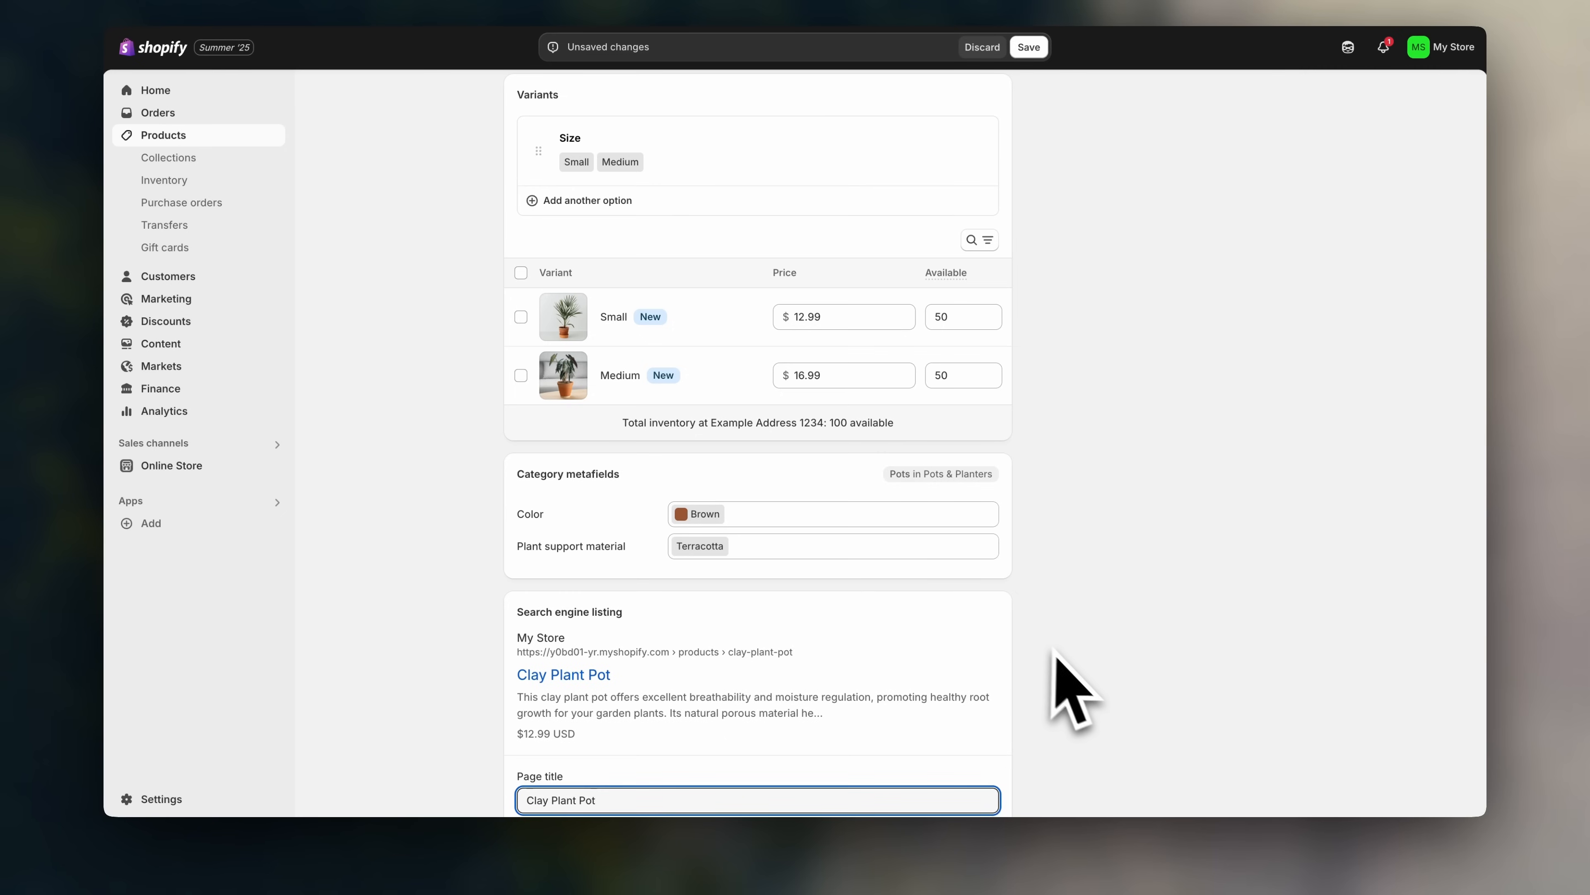
pyautogui.scroll(-5, 1064, 683)
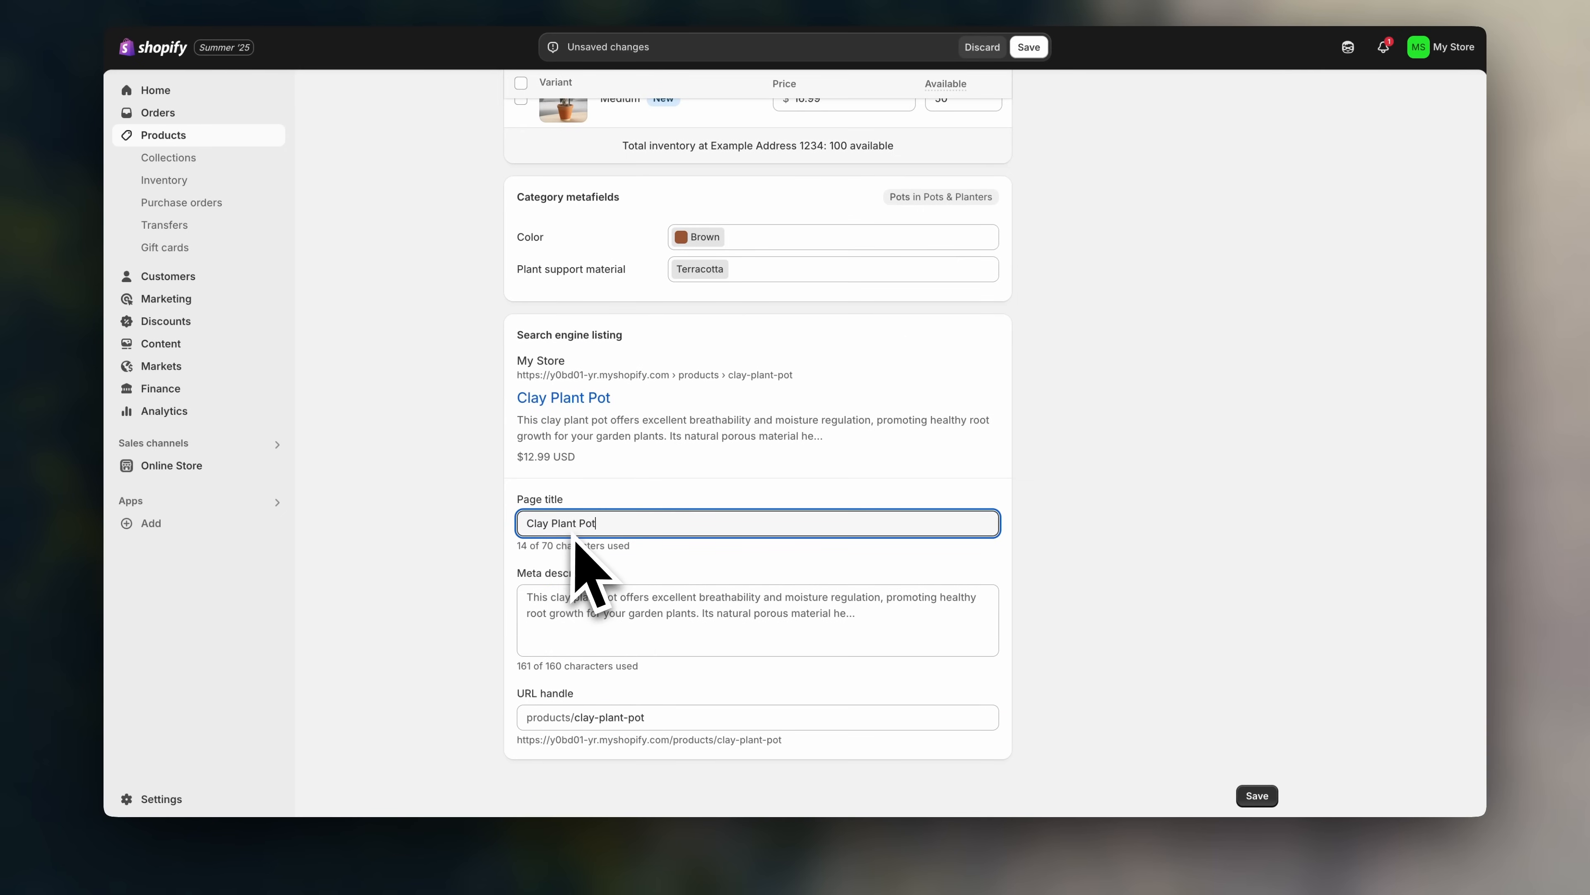
pyautogui.click(528, 528)
pyautogui.write('Buy')
pyautogui.click(645, 529)
pyautogui.write('- Leafy Leg')
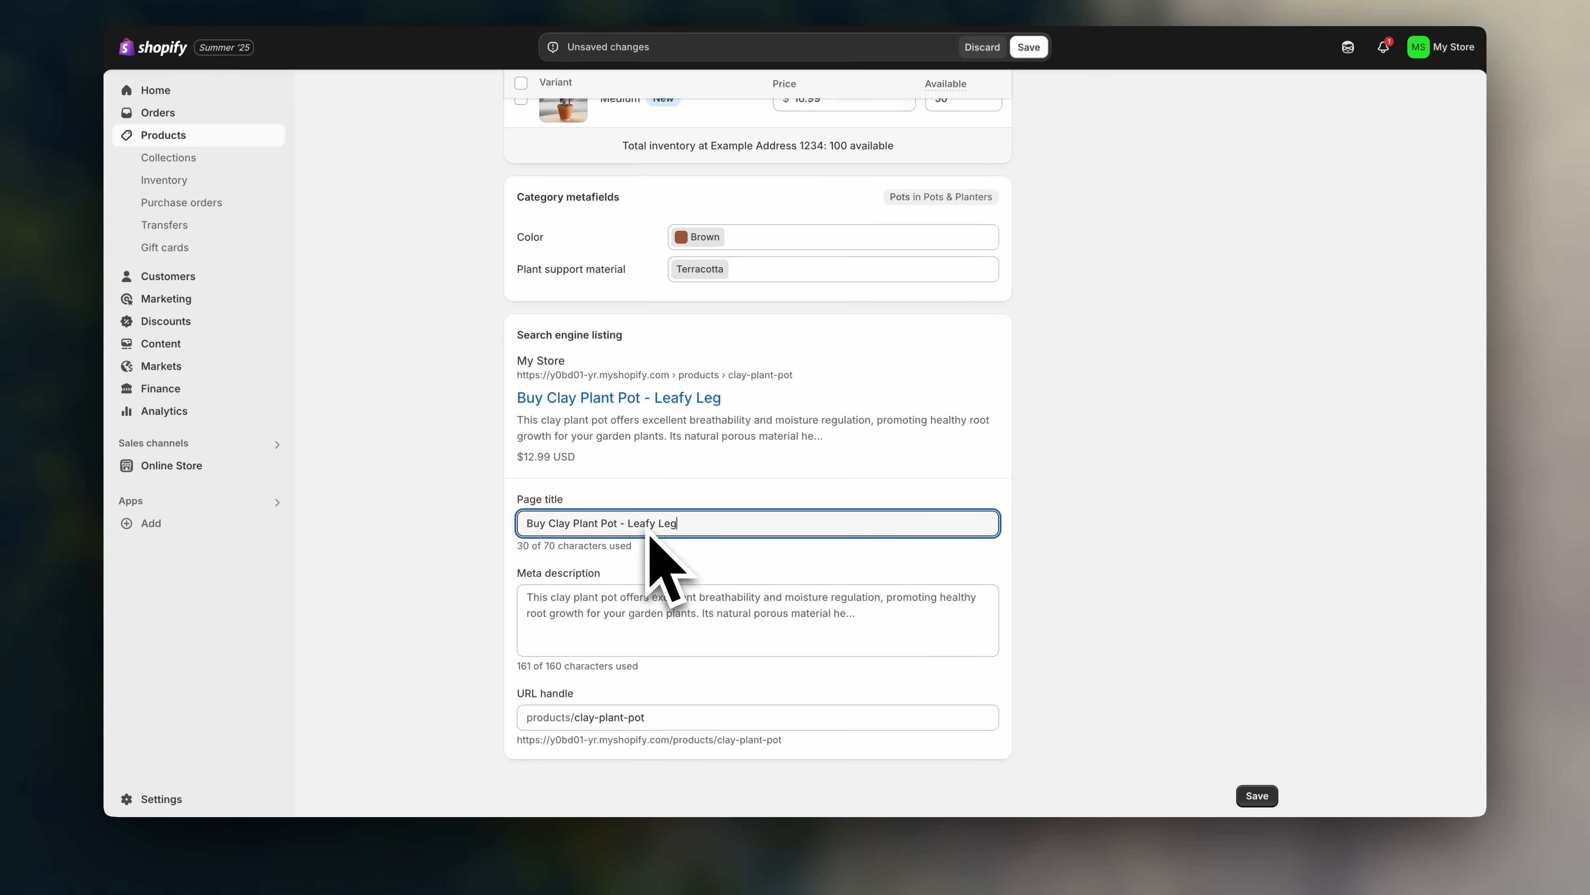
pyautogui.write('acy')
pyautogui.write('Gardening Essentia')
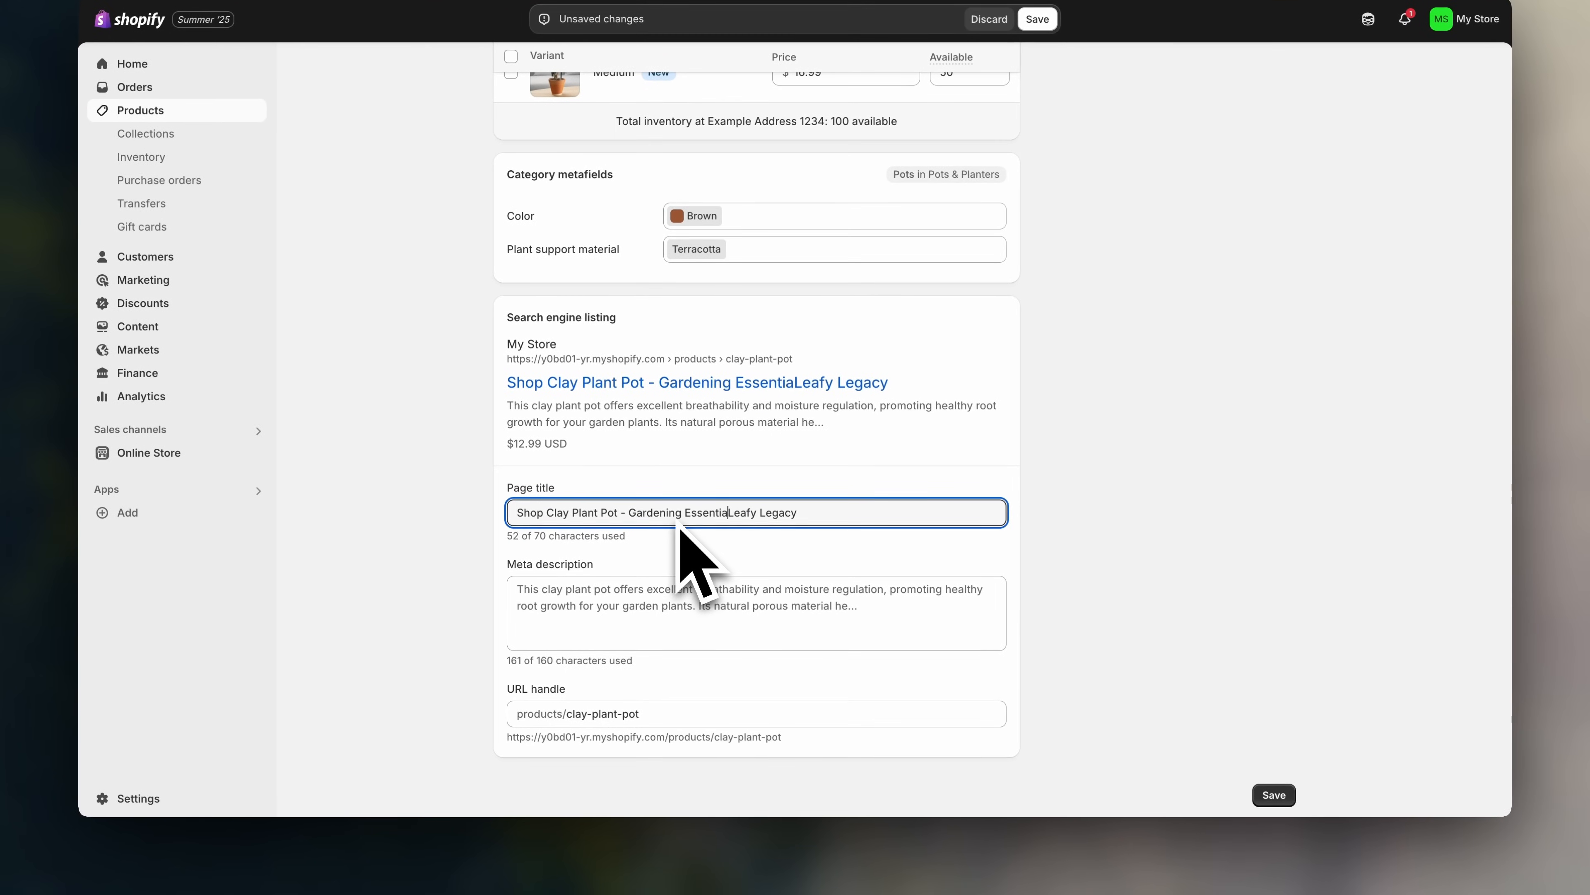
# - Paste the product text into the meta description and append 'Free shipping worldwide!'
pyautogui.click(648, 617)
pyautogui.write('This clay plant pot offers excellent breathability and moisture regulation, promoting healthy root growth for your garden plants. Its natural porous material helps prevent overwatering and root rot, making it ideal for both indoor and outdoor gardening. Durable and eco-friendly, this pot provides a stable environment for your plants to thrive.')
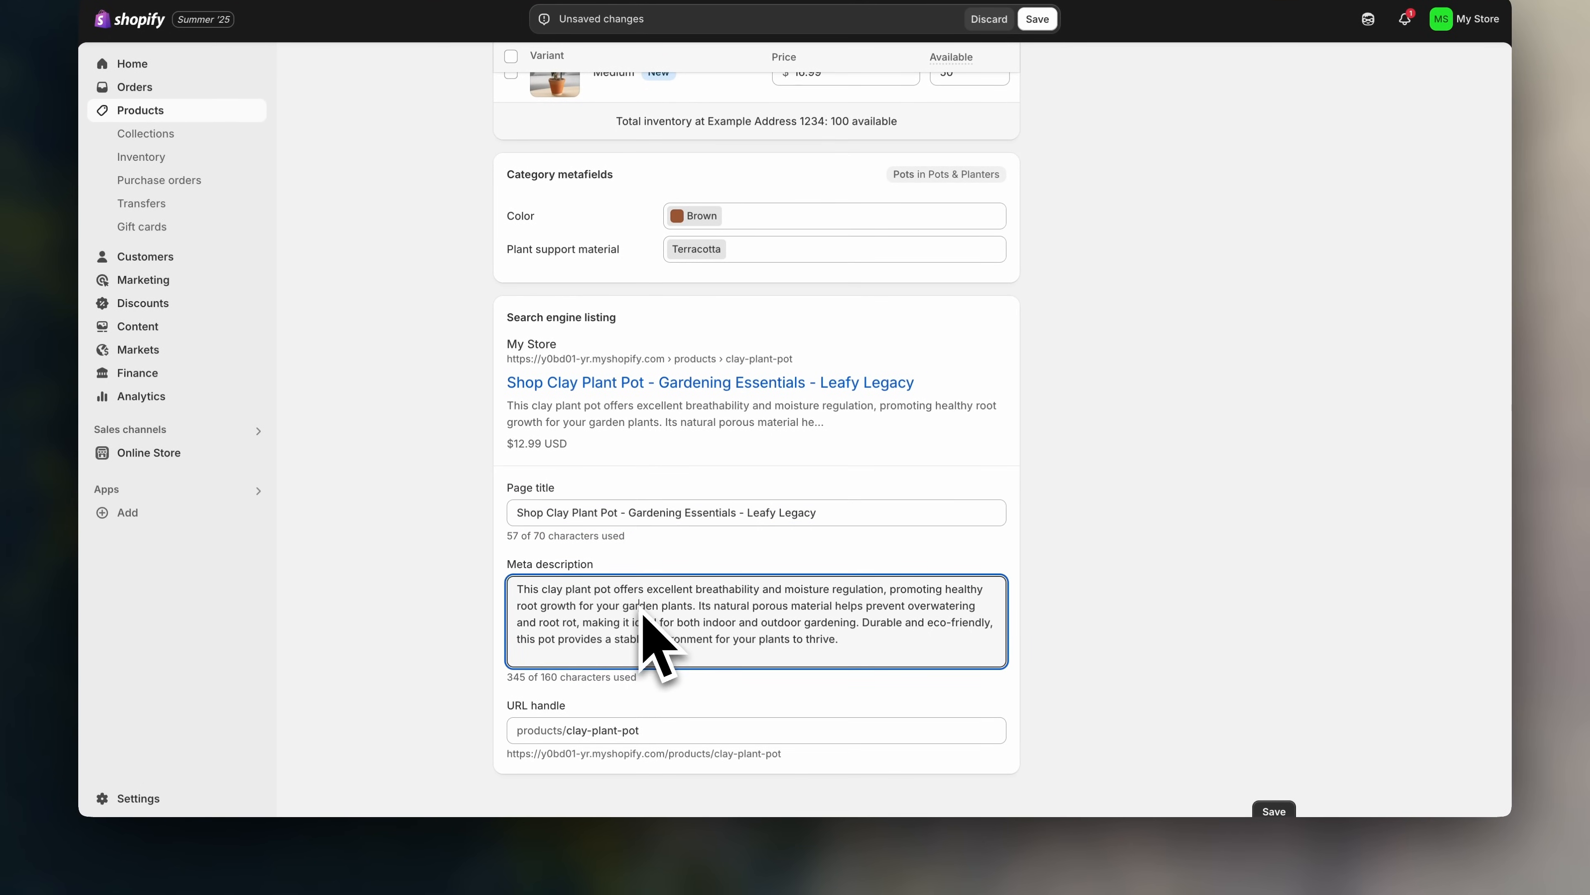
pyautogui.write('Free shipping')
pyautogui.write(' worldwide!')
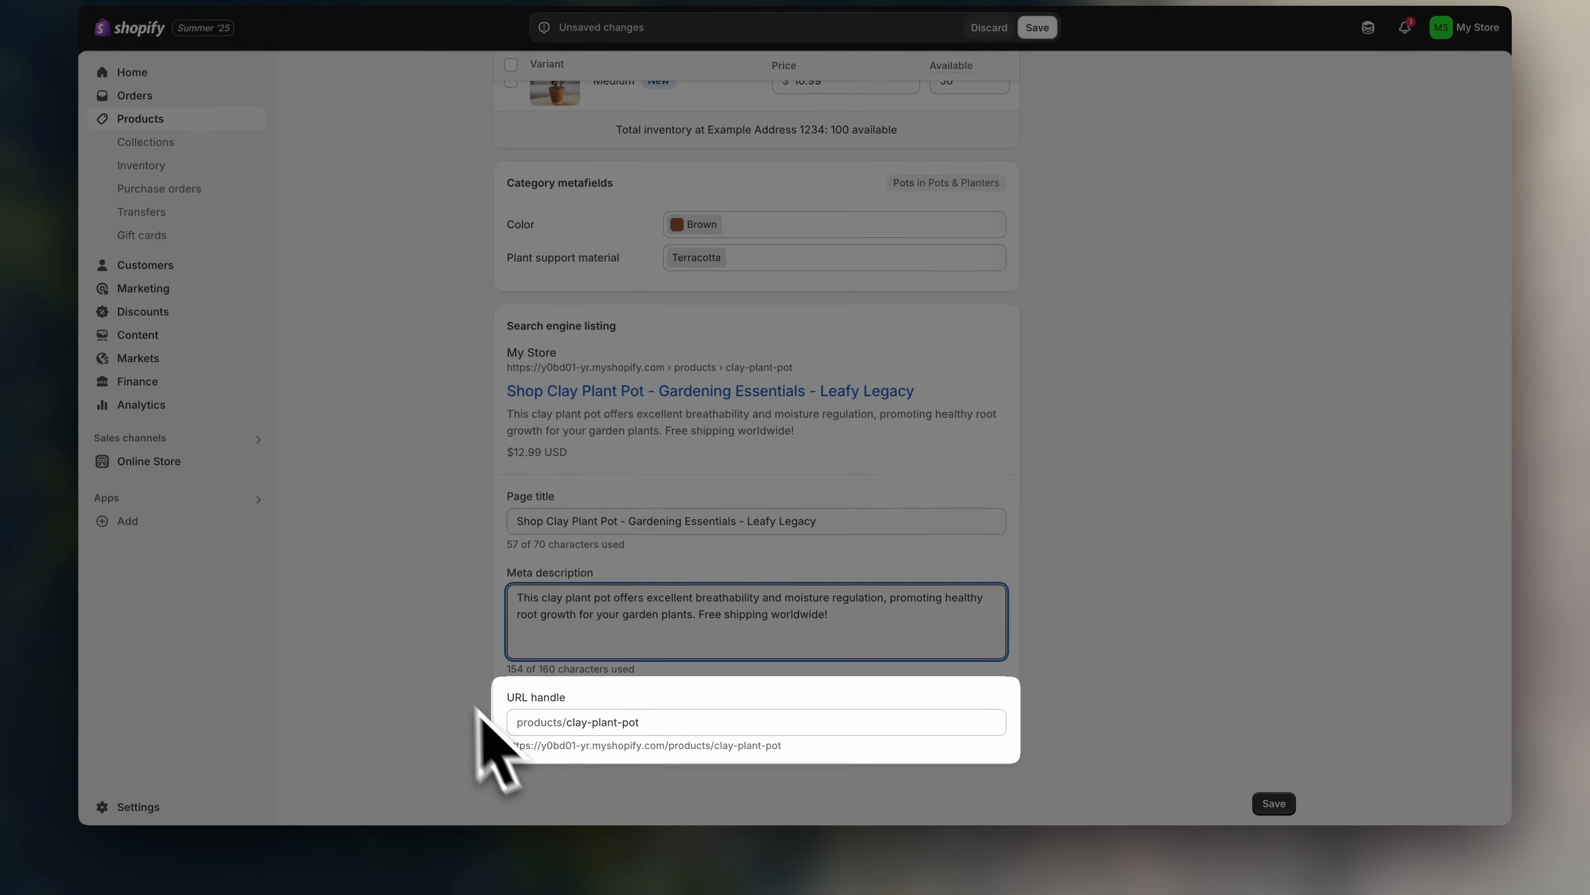
pyautogui.click(557, 722)
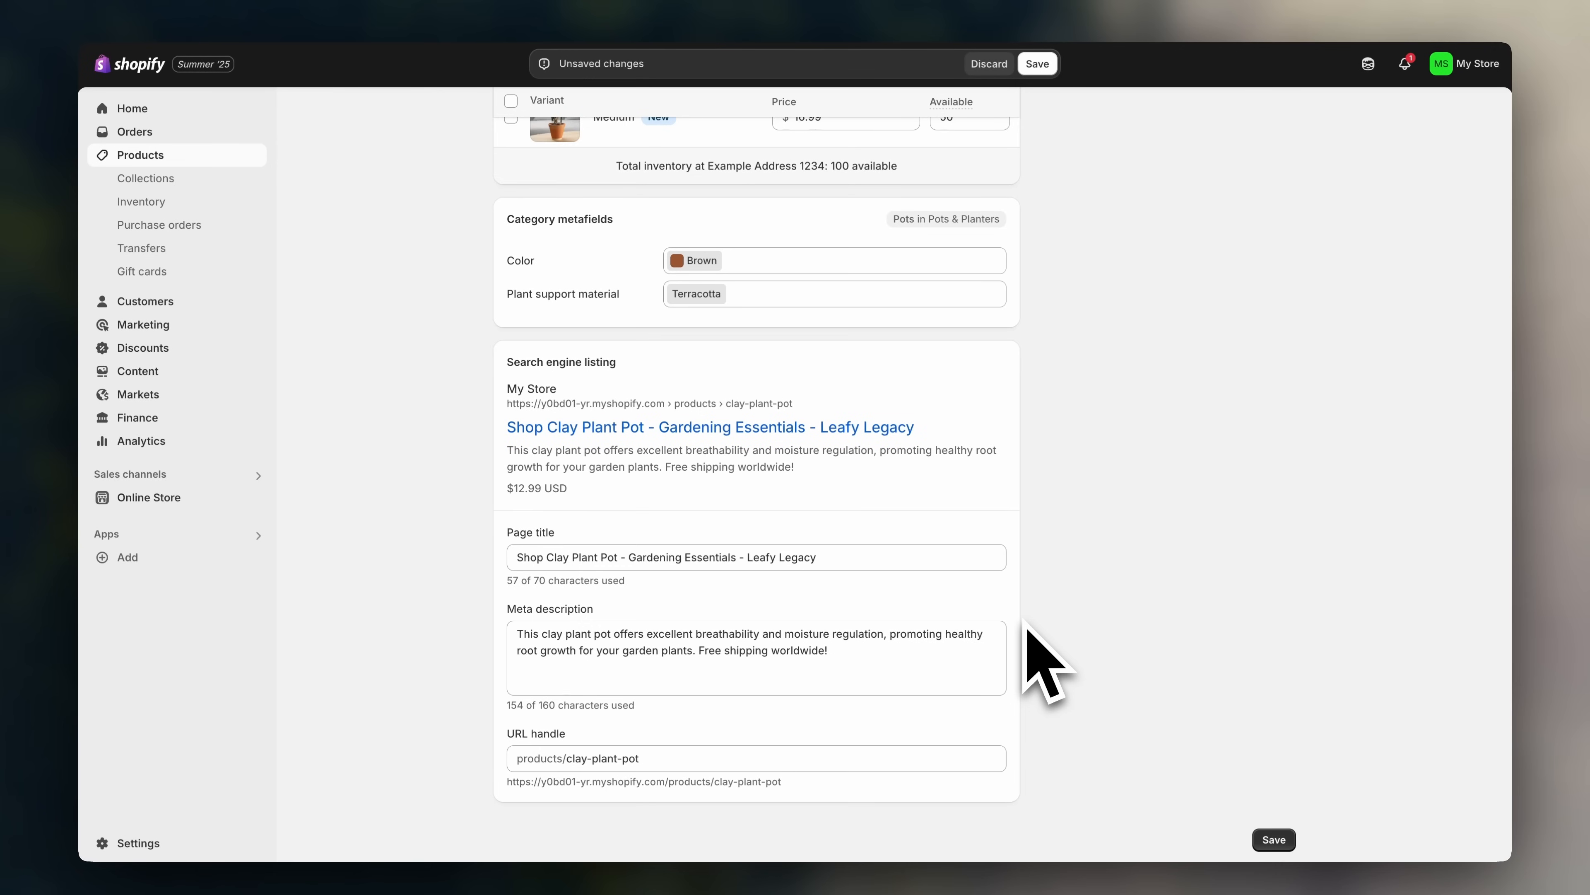
pyautogui.scroll(15, 1027, 626)
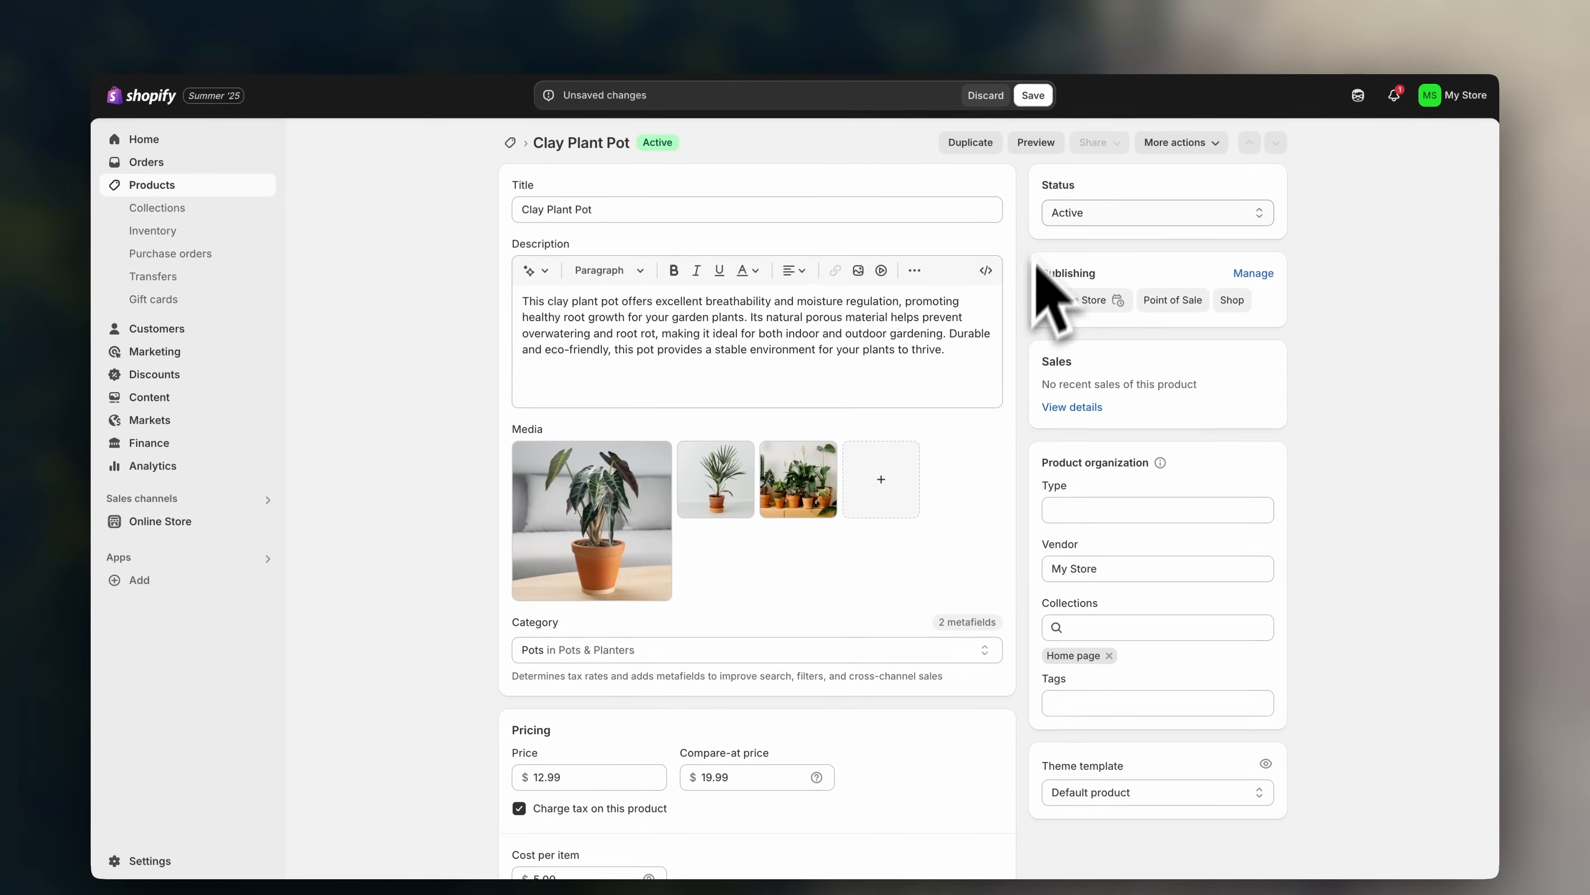
# - Keep status Active, confirm Online Store, Point of Sale and Shop channels, and save
pyautogui.click(1107, 219)
pyautogui.click(1107, 220)
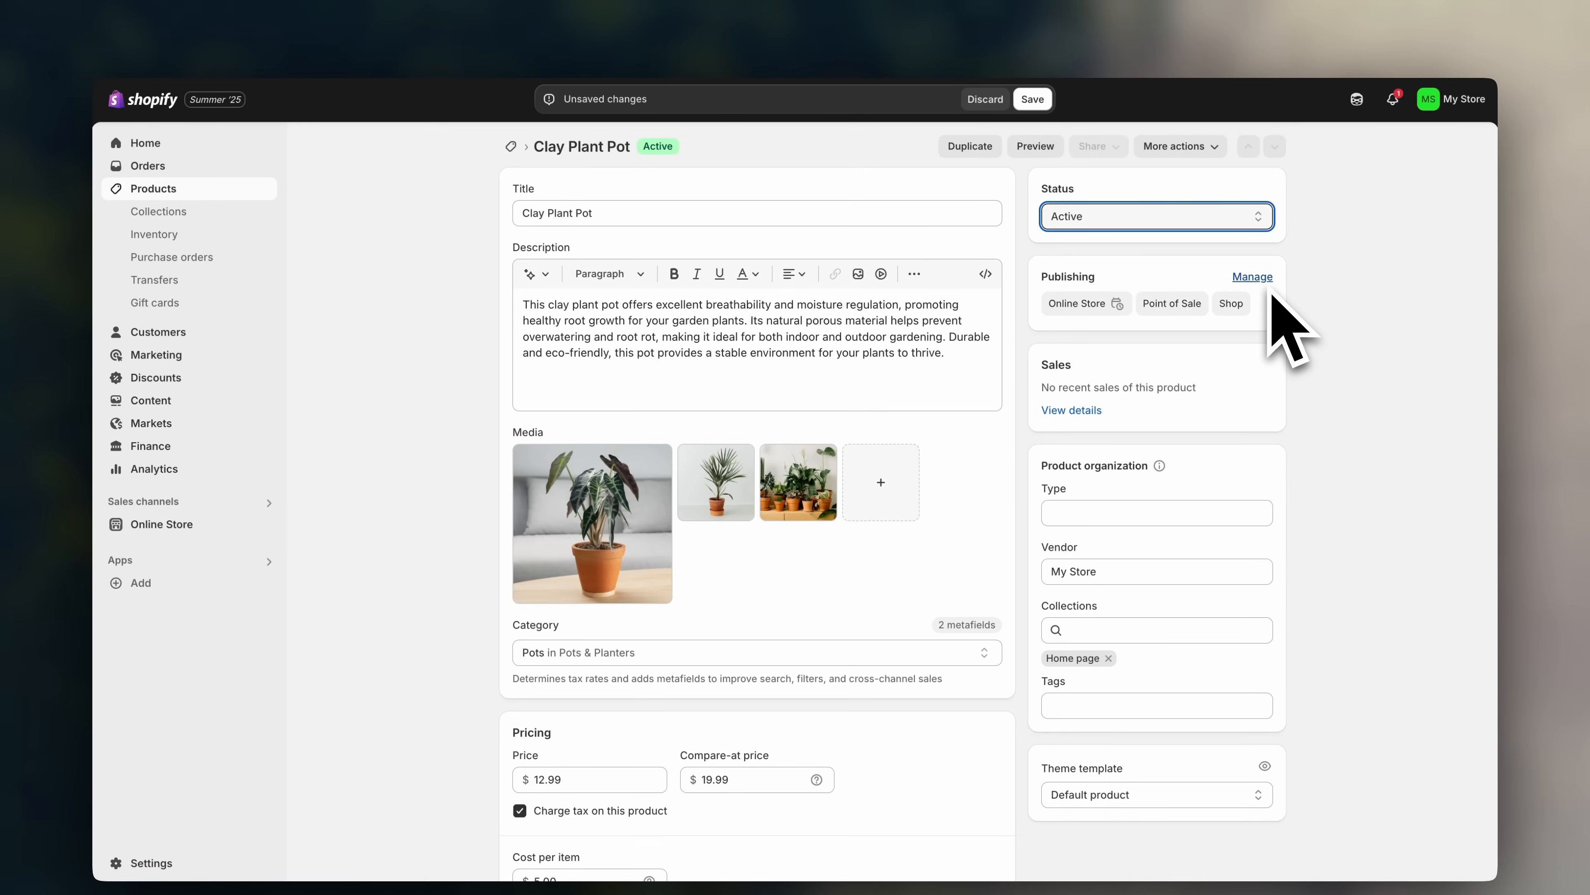
pyautogui.click(1268, 282)
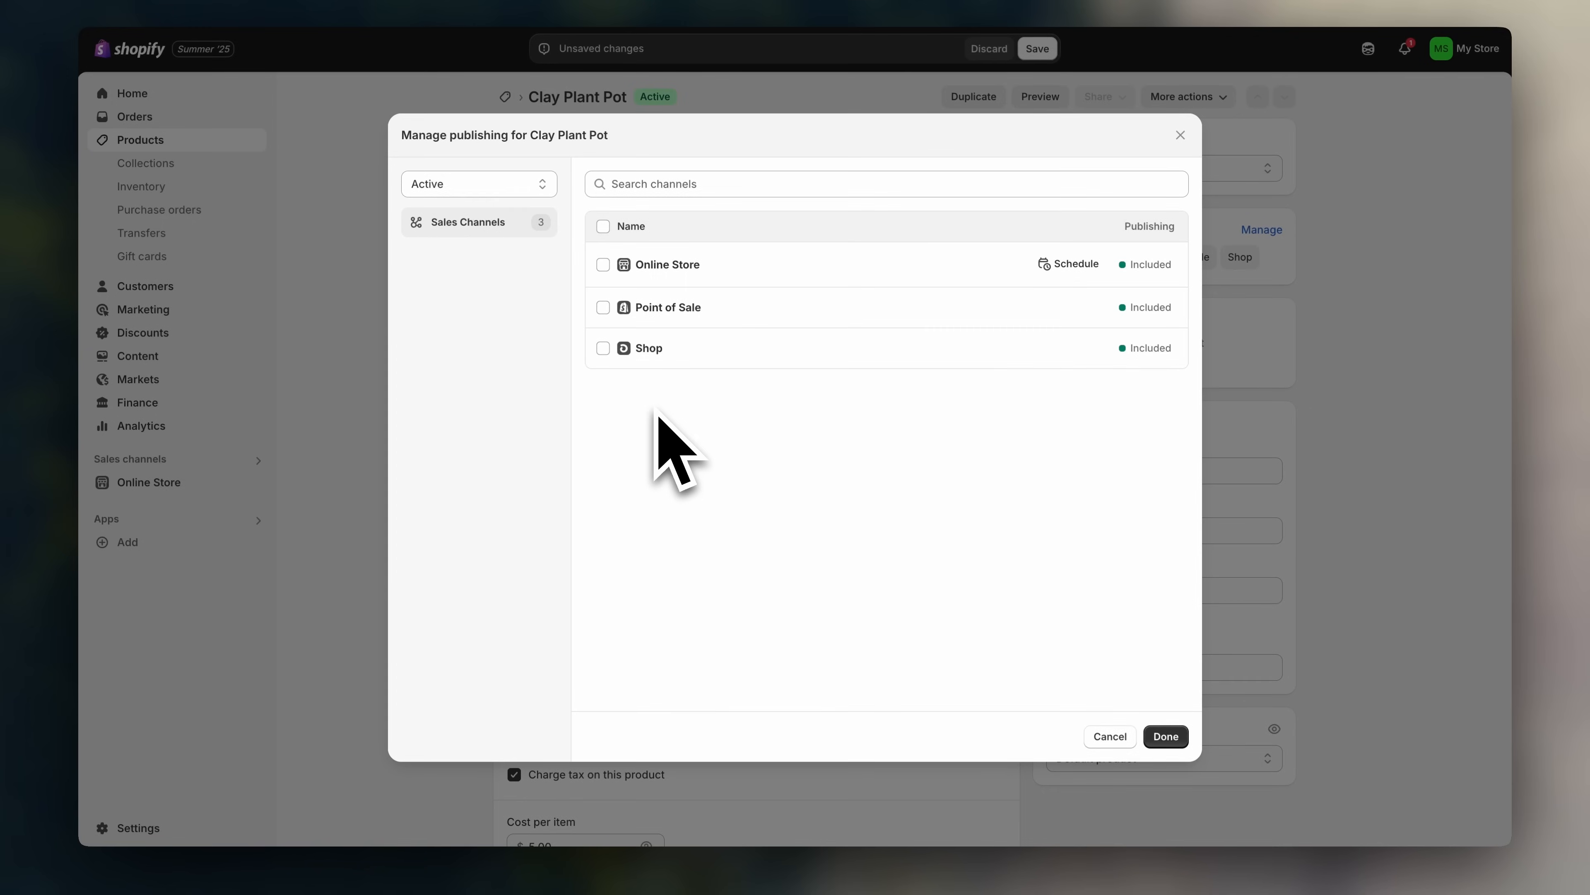
pyautogui.click(603, 264)
pyautogui.click(1166, 734)
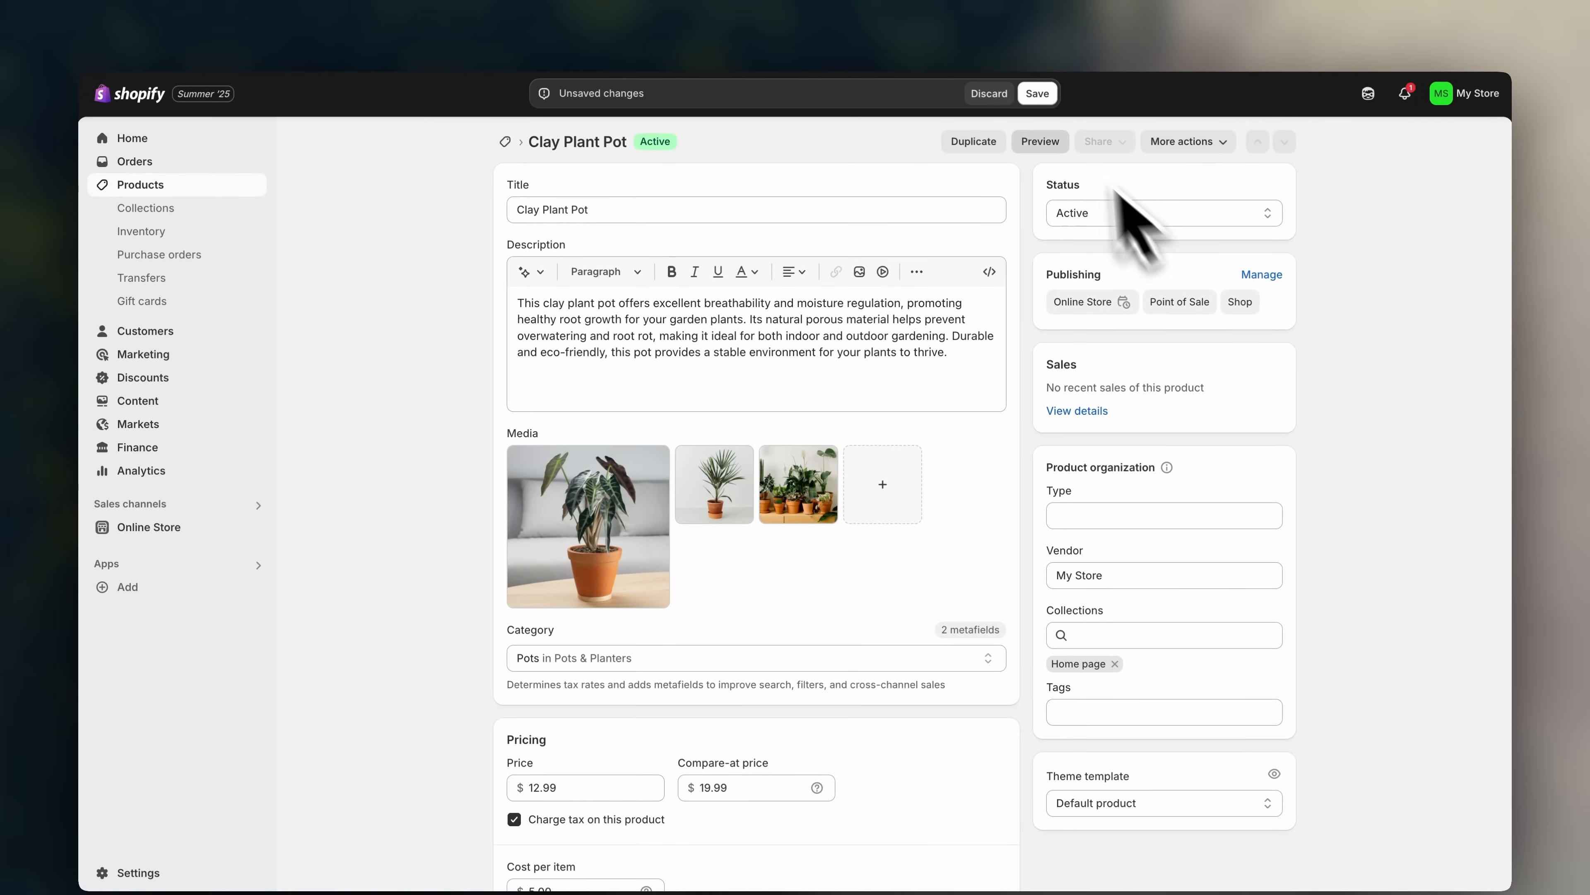
pyautogui.click(1037, 93)
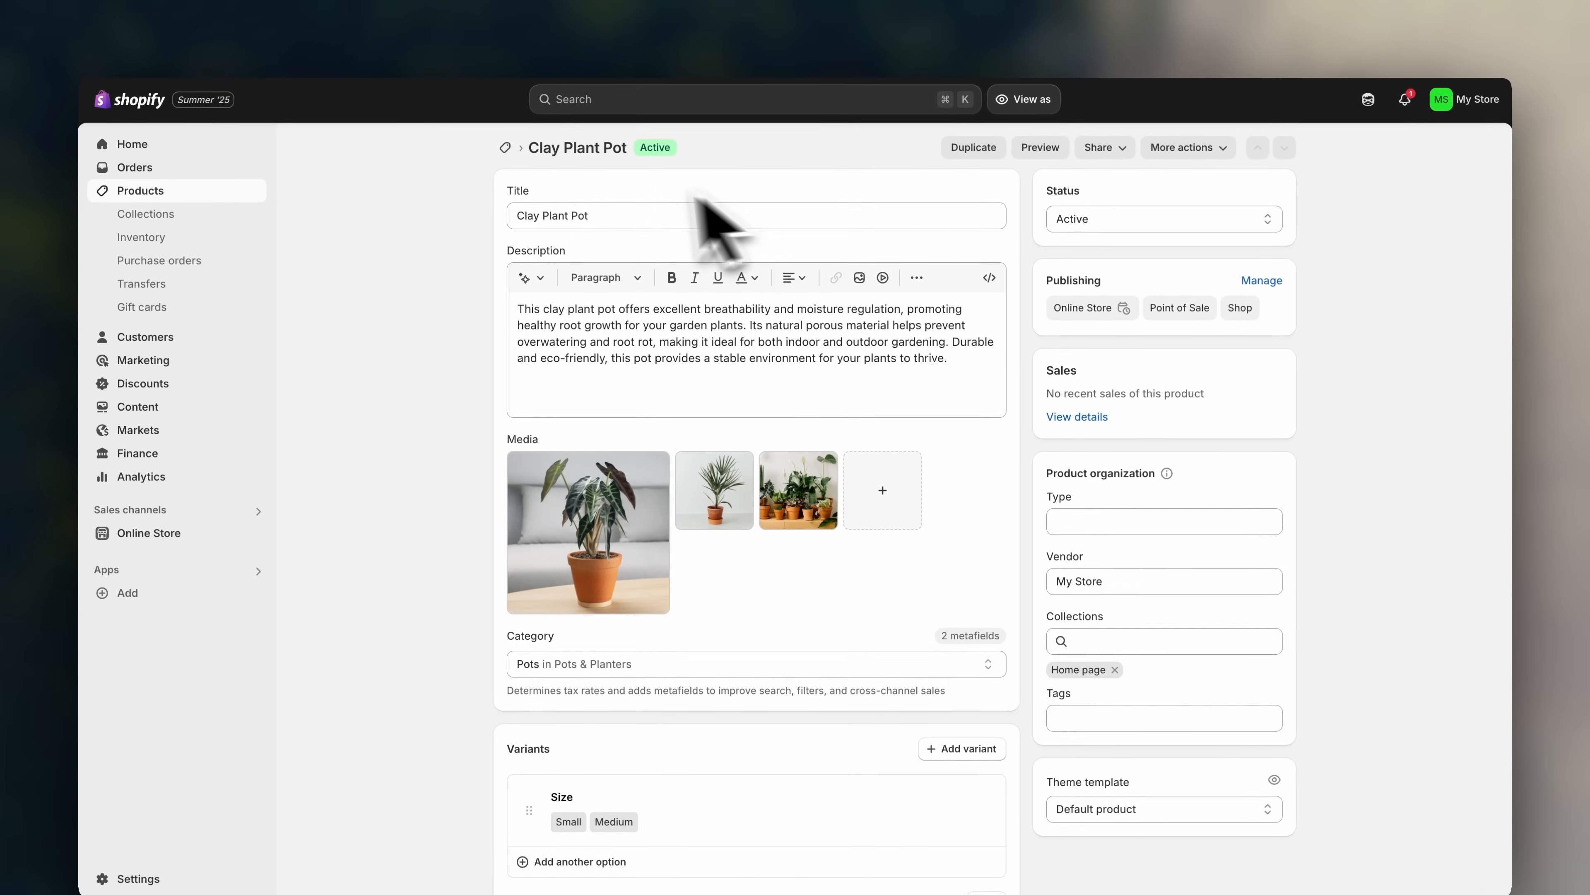
# - Go back to Products and check Clay Plant Pot shows 100 in stock for 2 variants
pyautogui.click(505, 150)
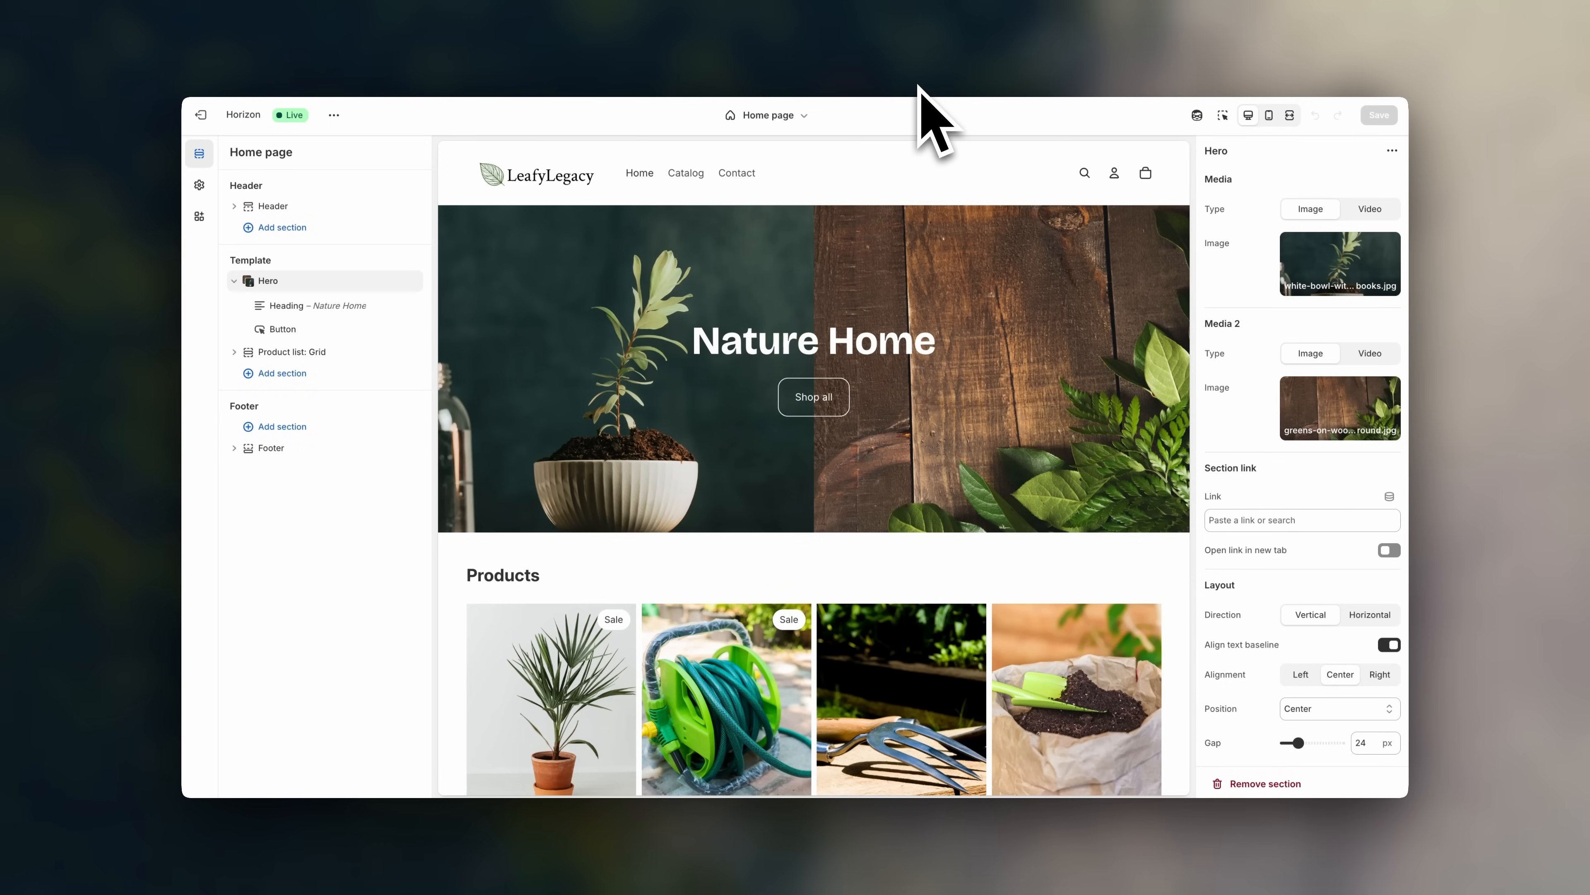
pyautogui.scroll(-5, 1144, 344)
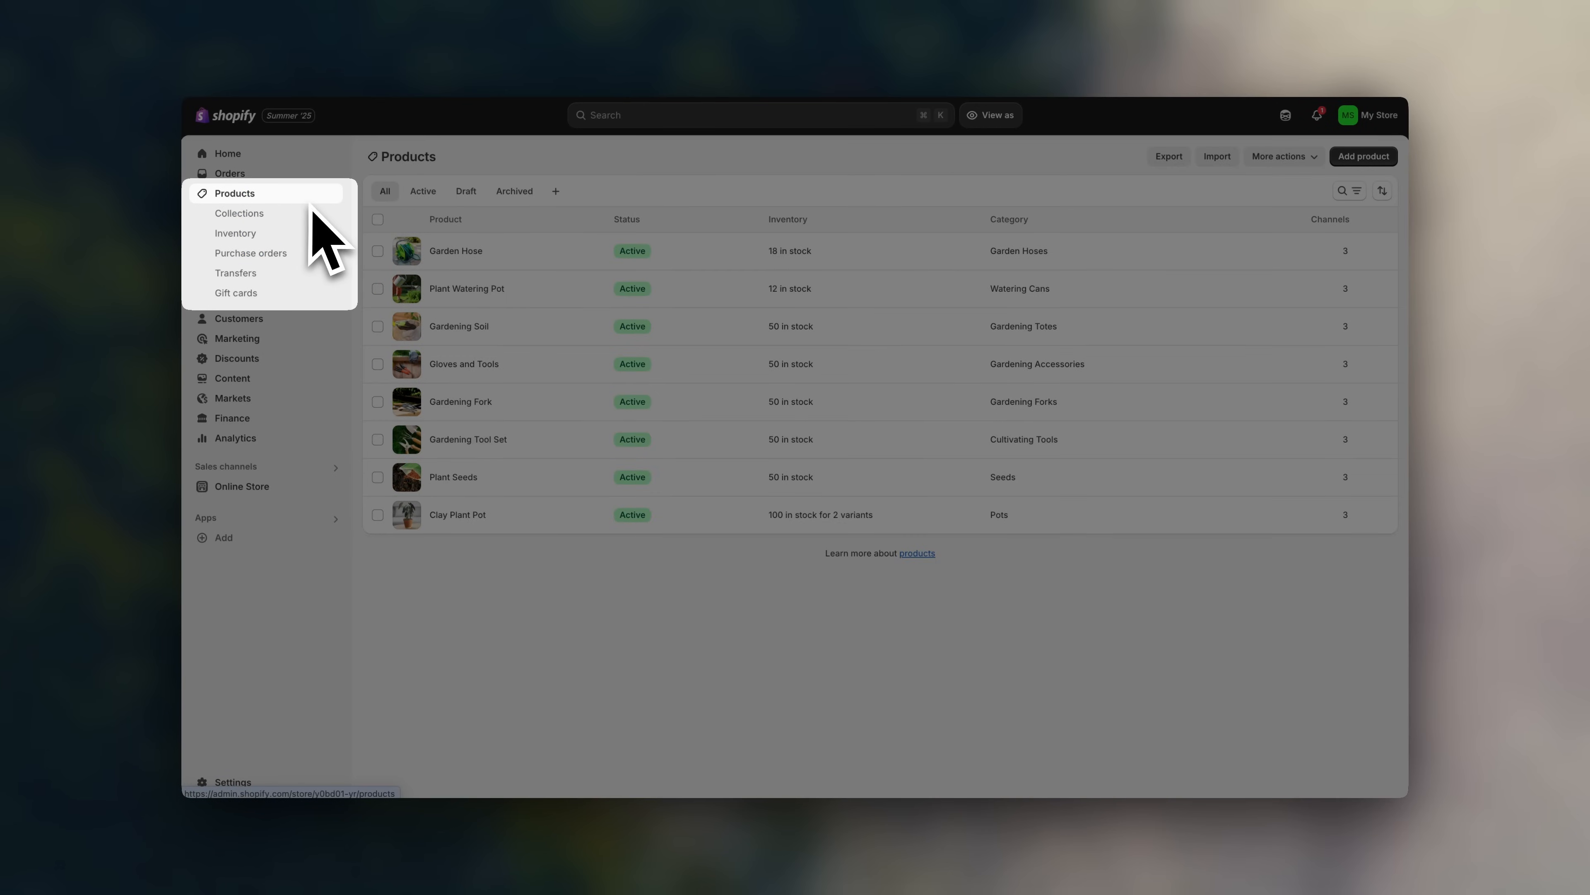
# - Select the Home page collection under Collections and confirm its deletion
pyautogui.click(311, 216)
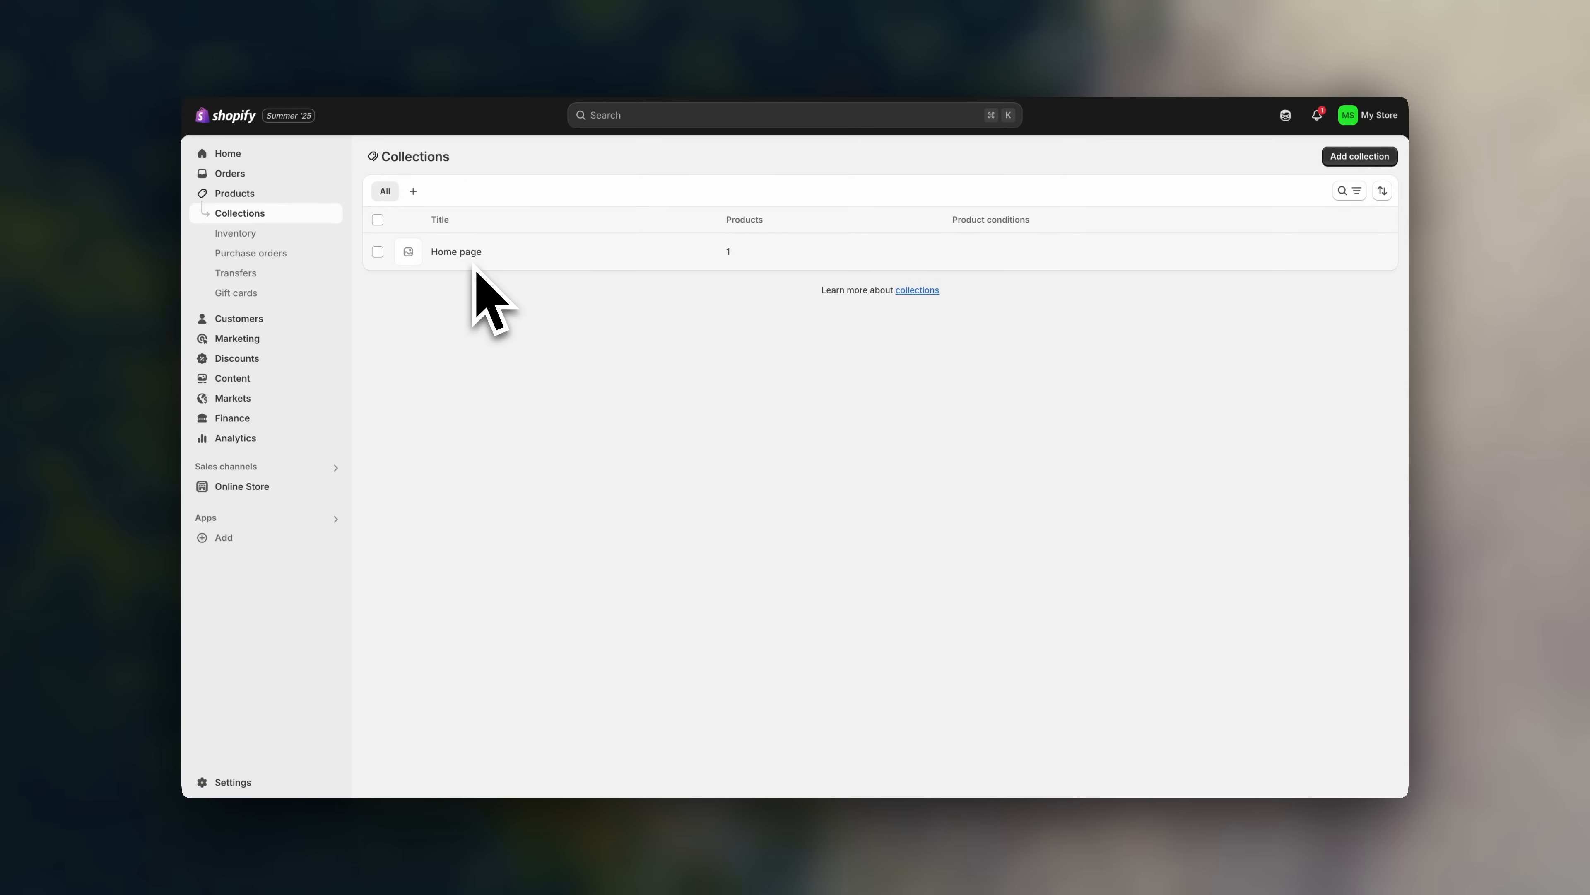
pyautogui.click(378, 251)
pyautogui.click(1384, 219)
pyautogui.click(1377, 248)
pyautogui.click(999, 485)
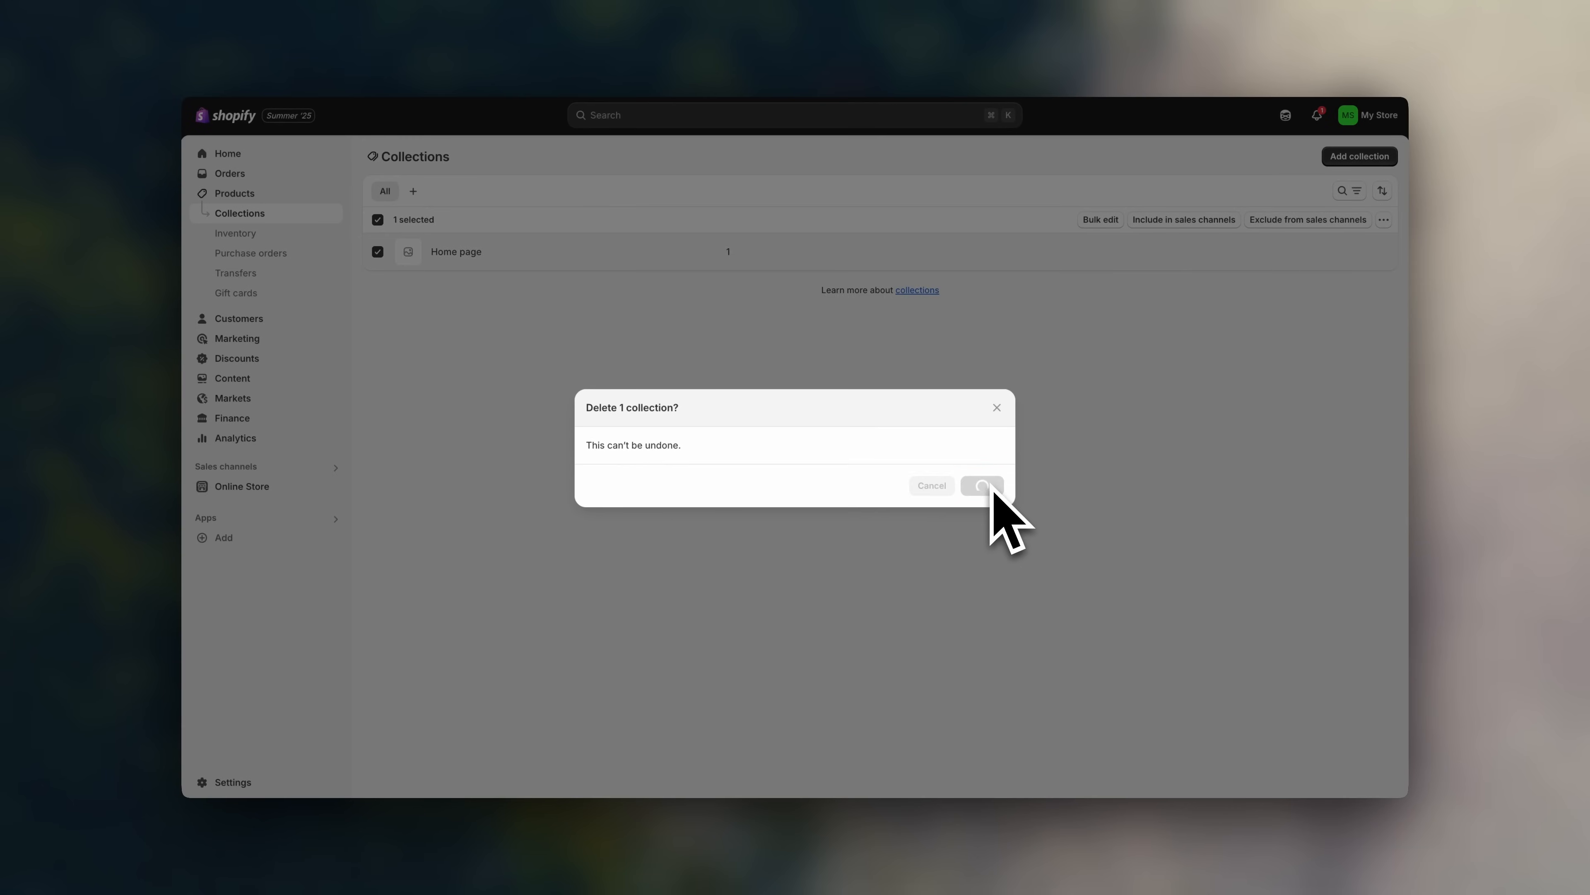
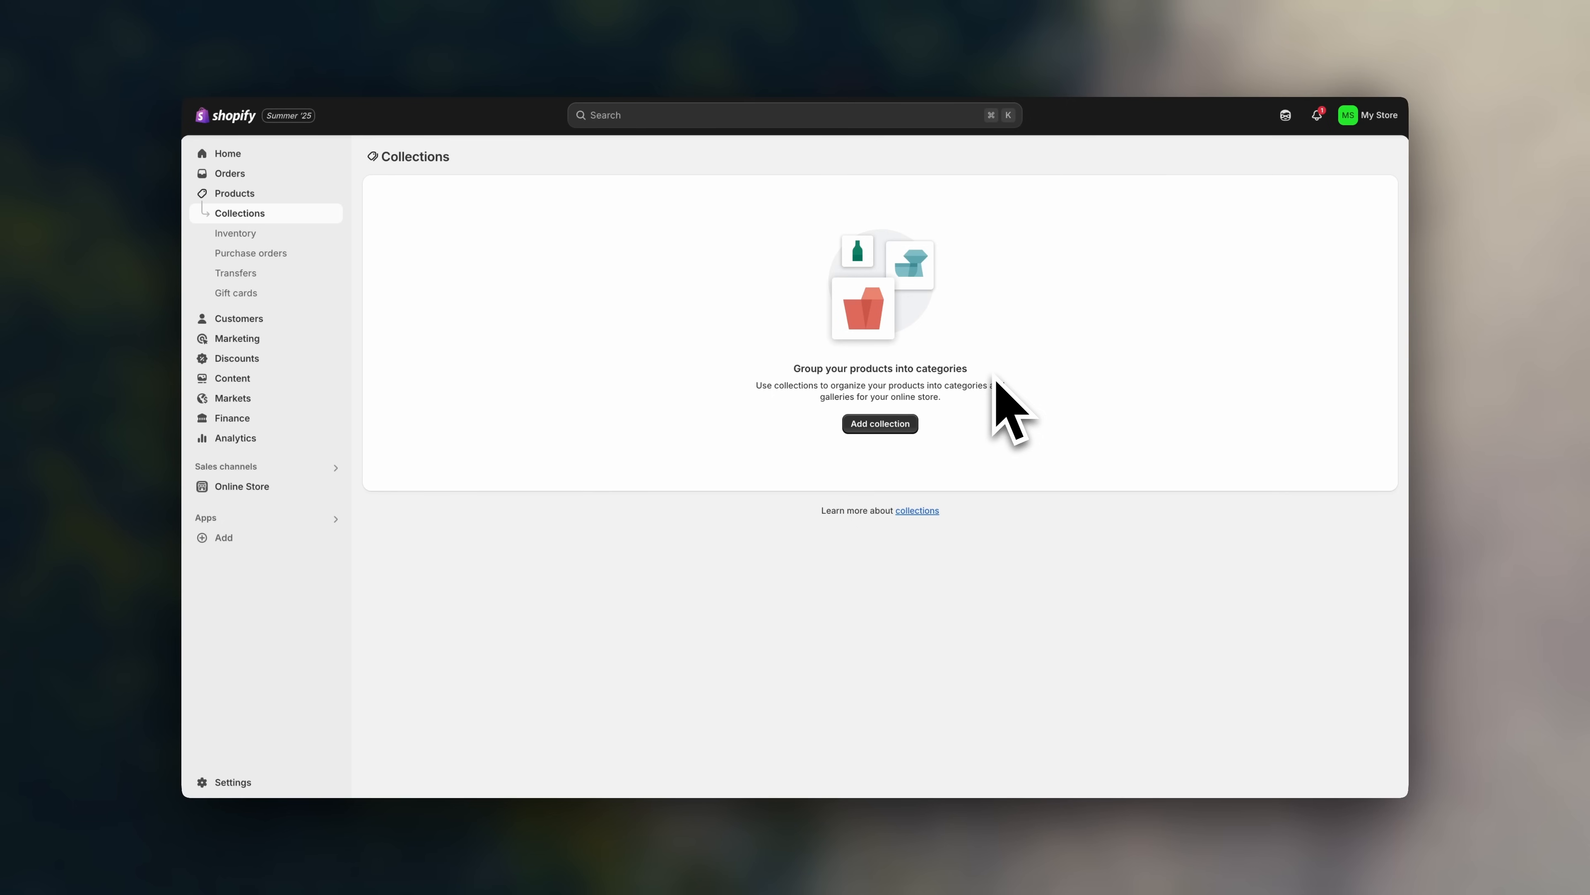
# - Begin a new manual collection with the cursor in its empty Title field
pyautogui.click(883, 425)
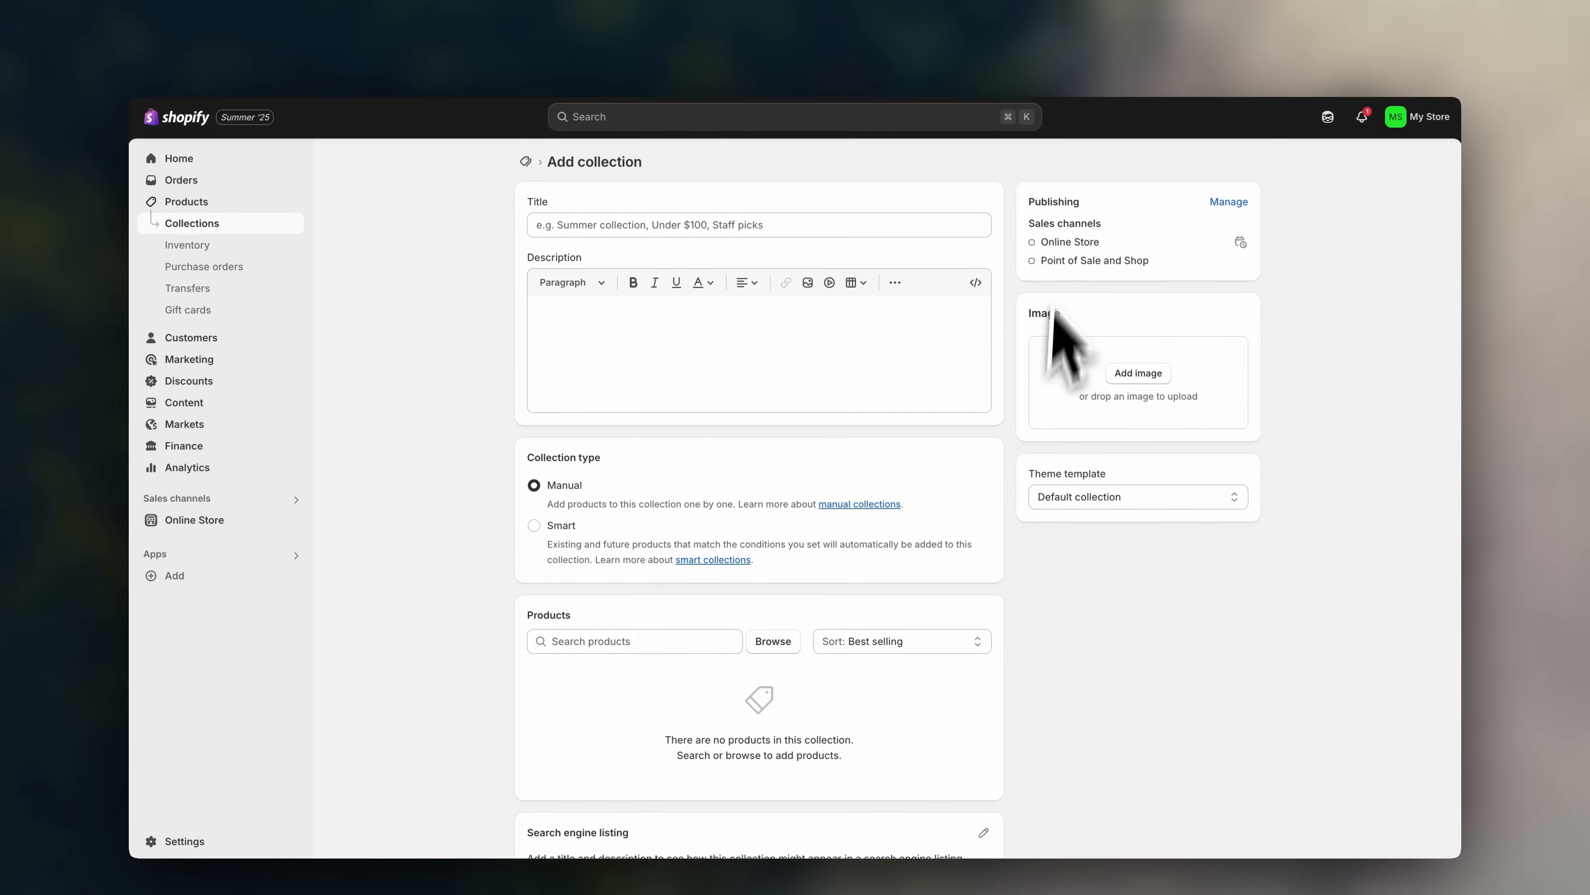
pyautogui.click(900, 227)
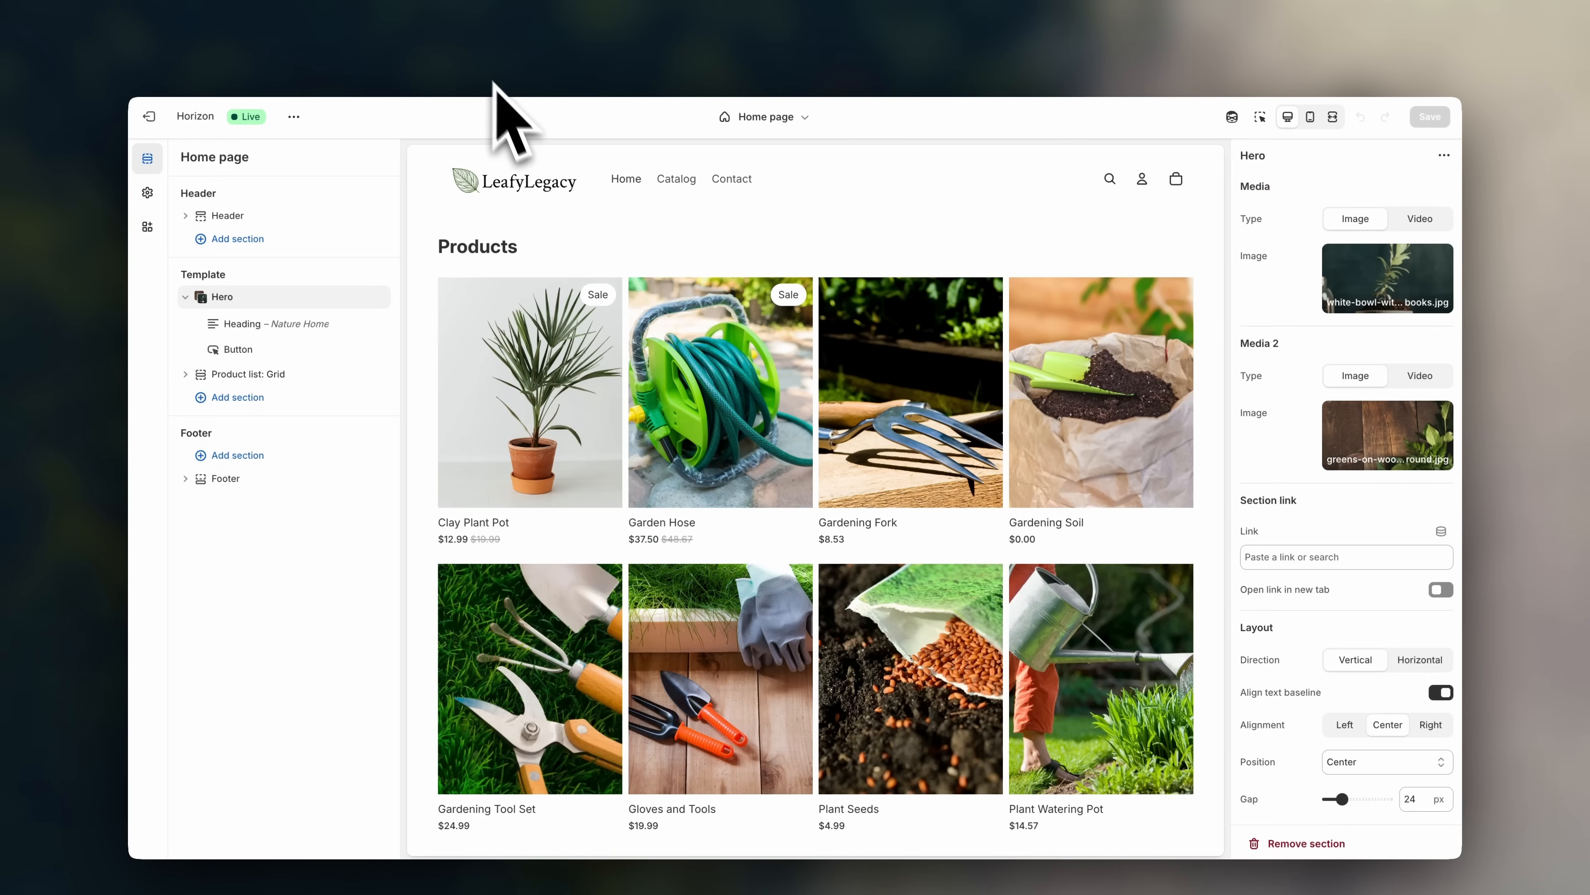
pyautogui.scroll(-1, 542, 175)
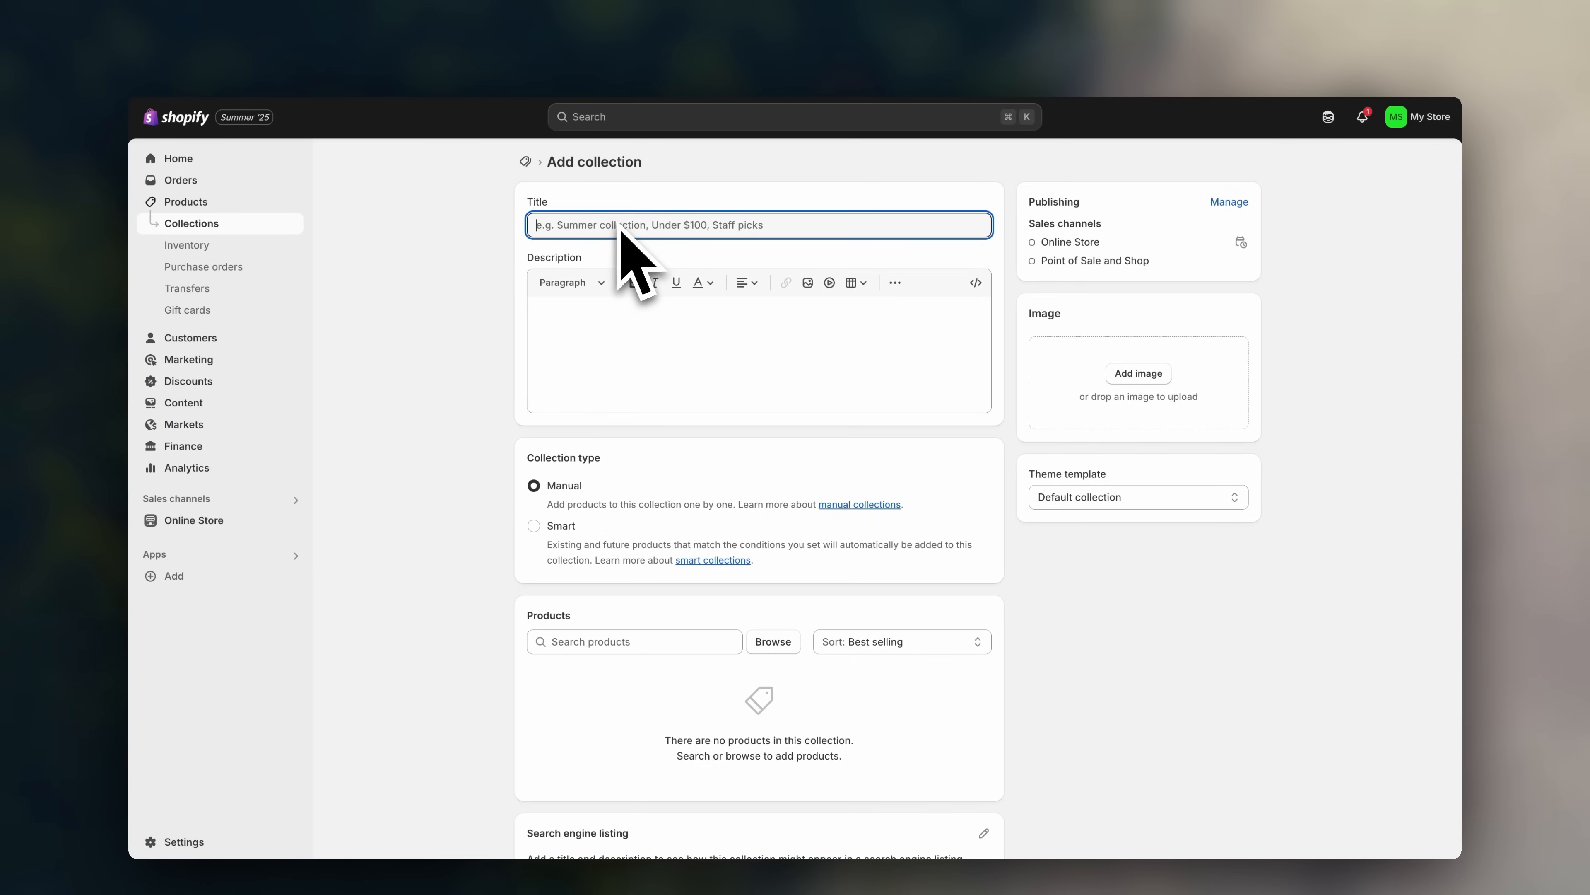
# - Title the collection 'Gardening Tools' and attach the photo of garden tools on grass
pyautogui.write('Gardening Tools')
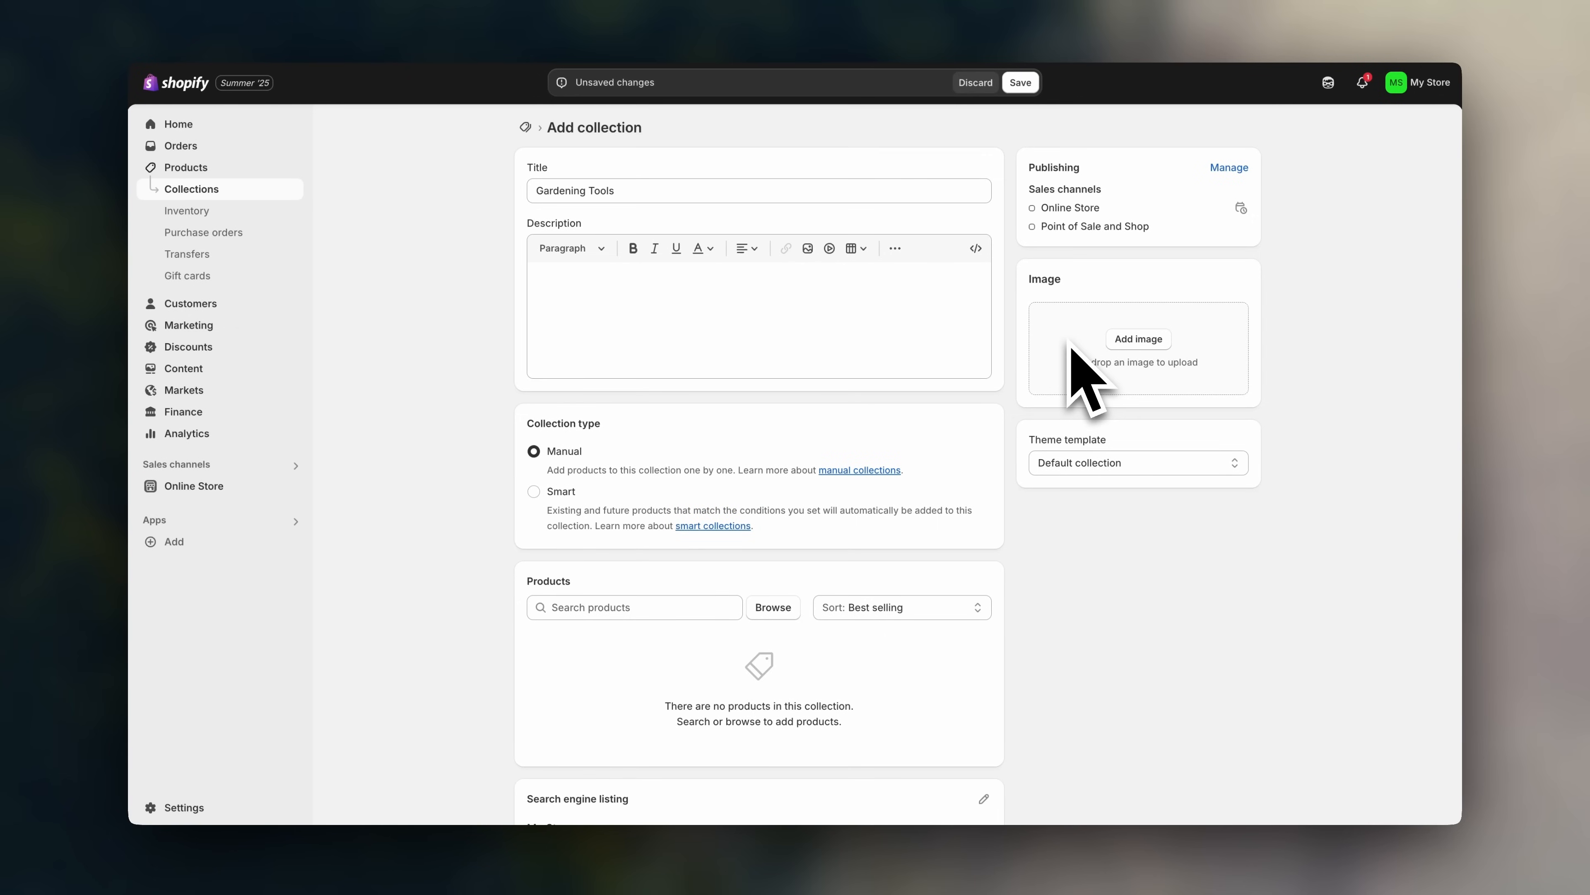
pyautogui.click(1136, 342)
pyautogui.click(1094, 404)
pyautogui.click(1139, 726)
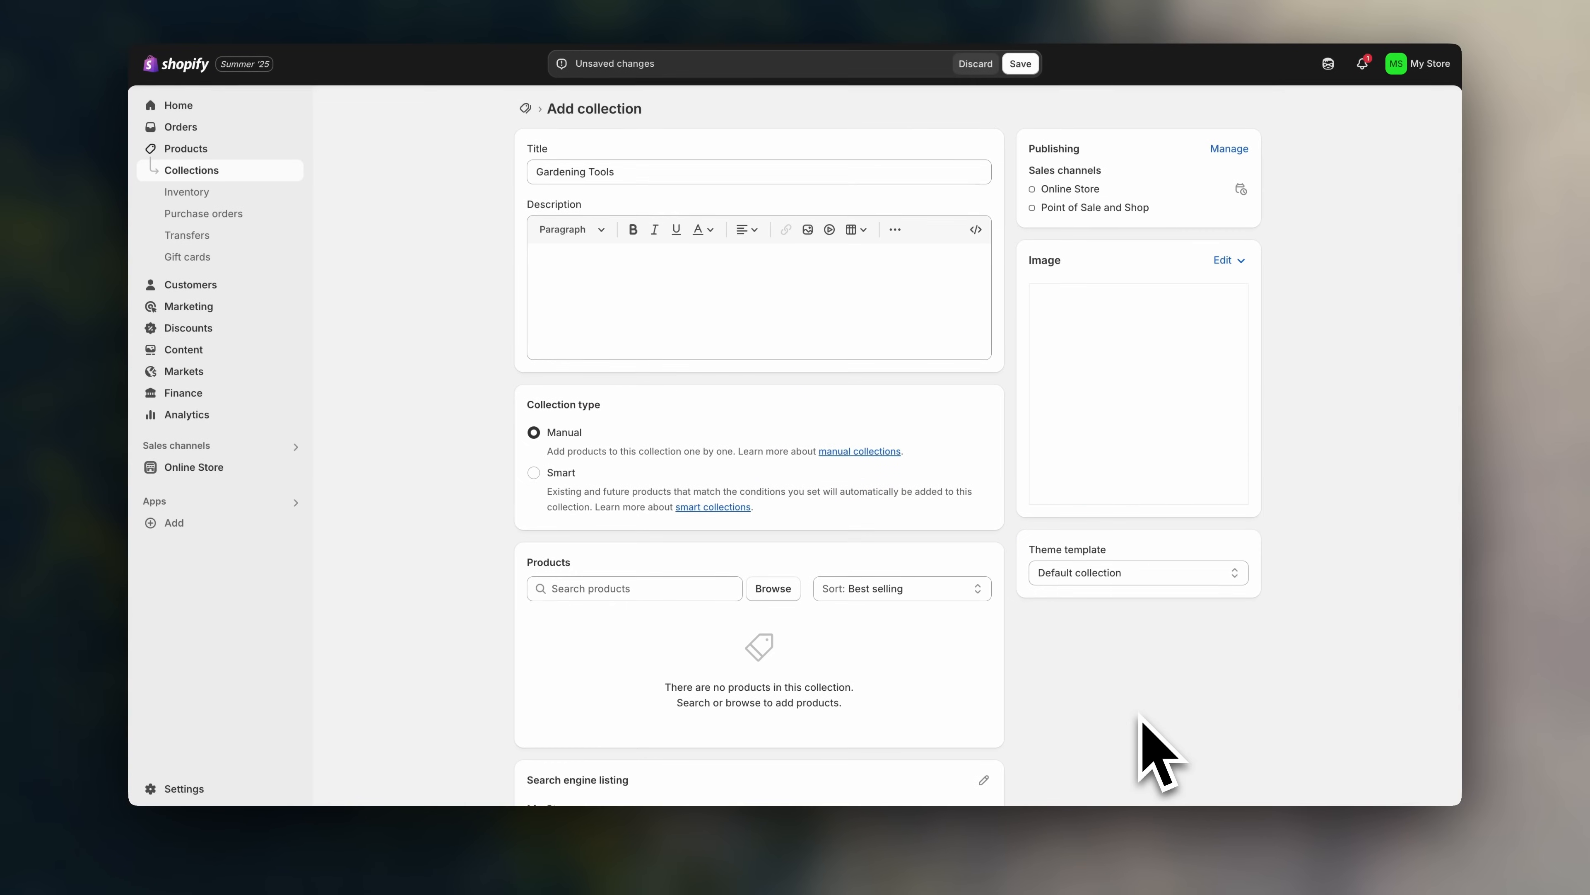
pyautogui.scroll(-1, 464, 479)
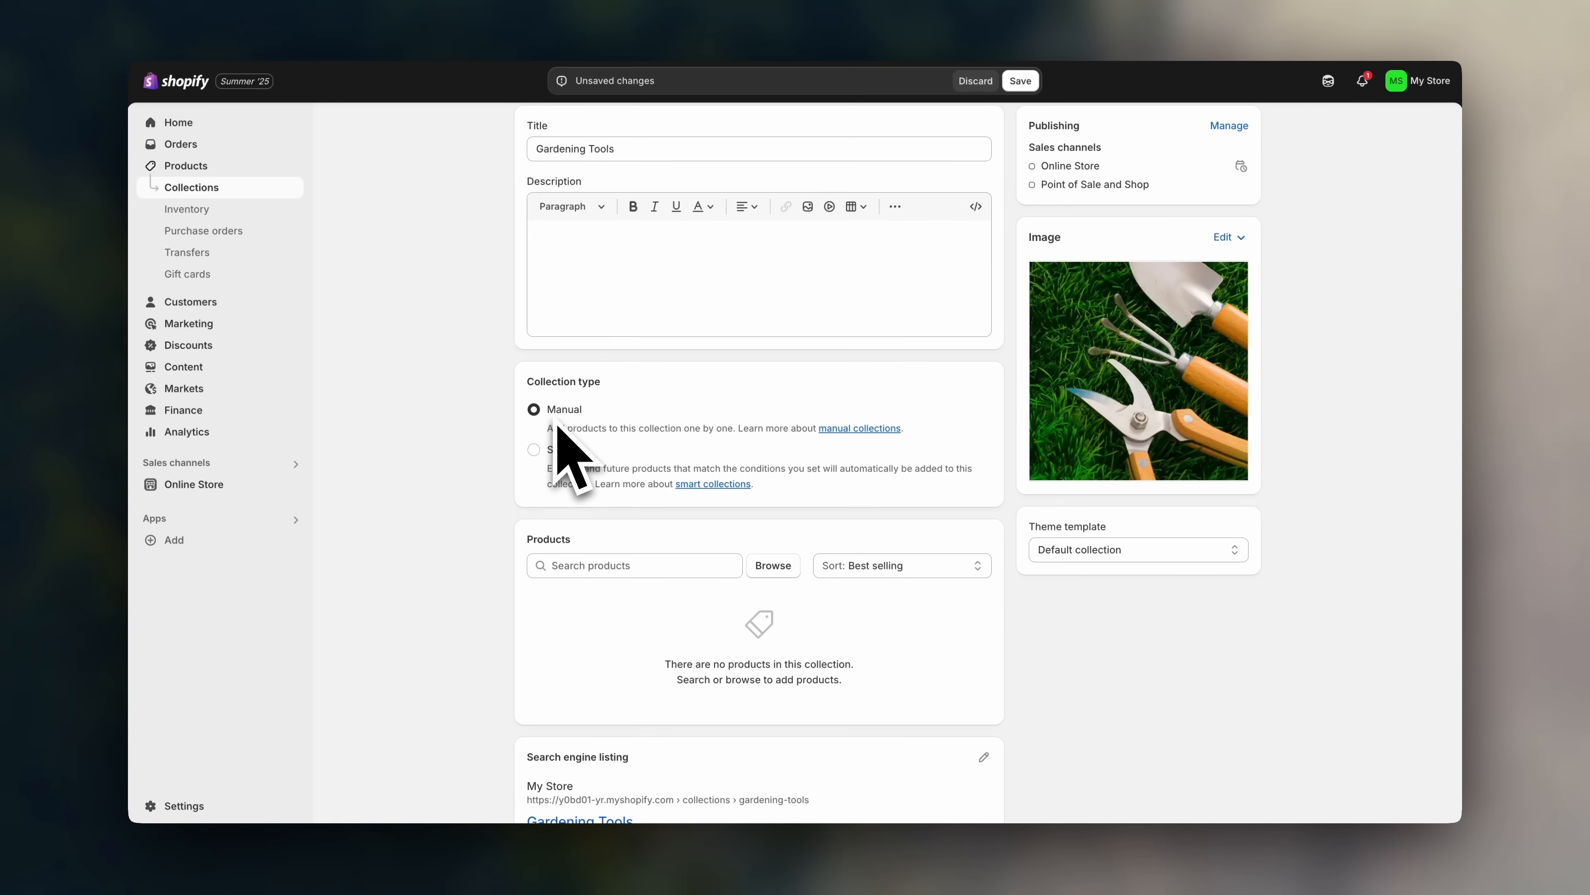
pyautogui.click(535, 450)
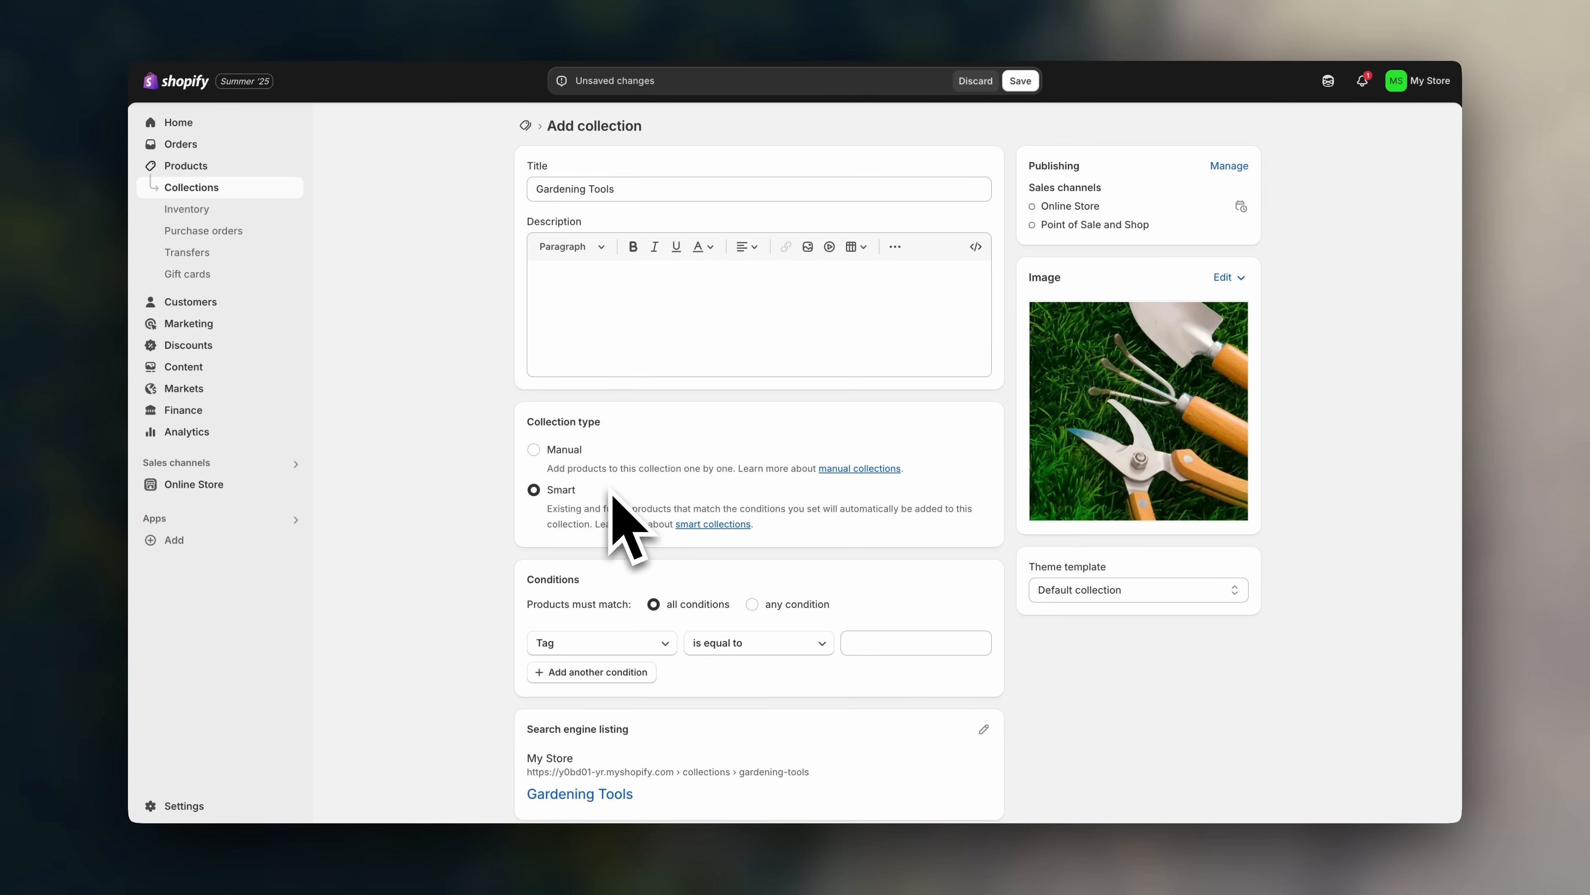
pyautogui.scroll(-2, 611, 493)
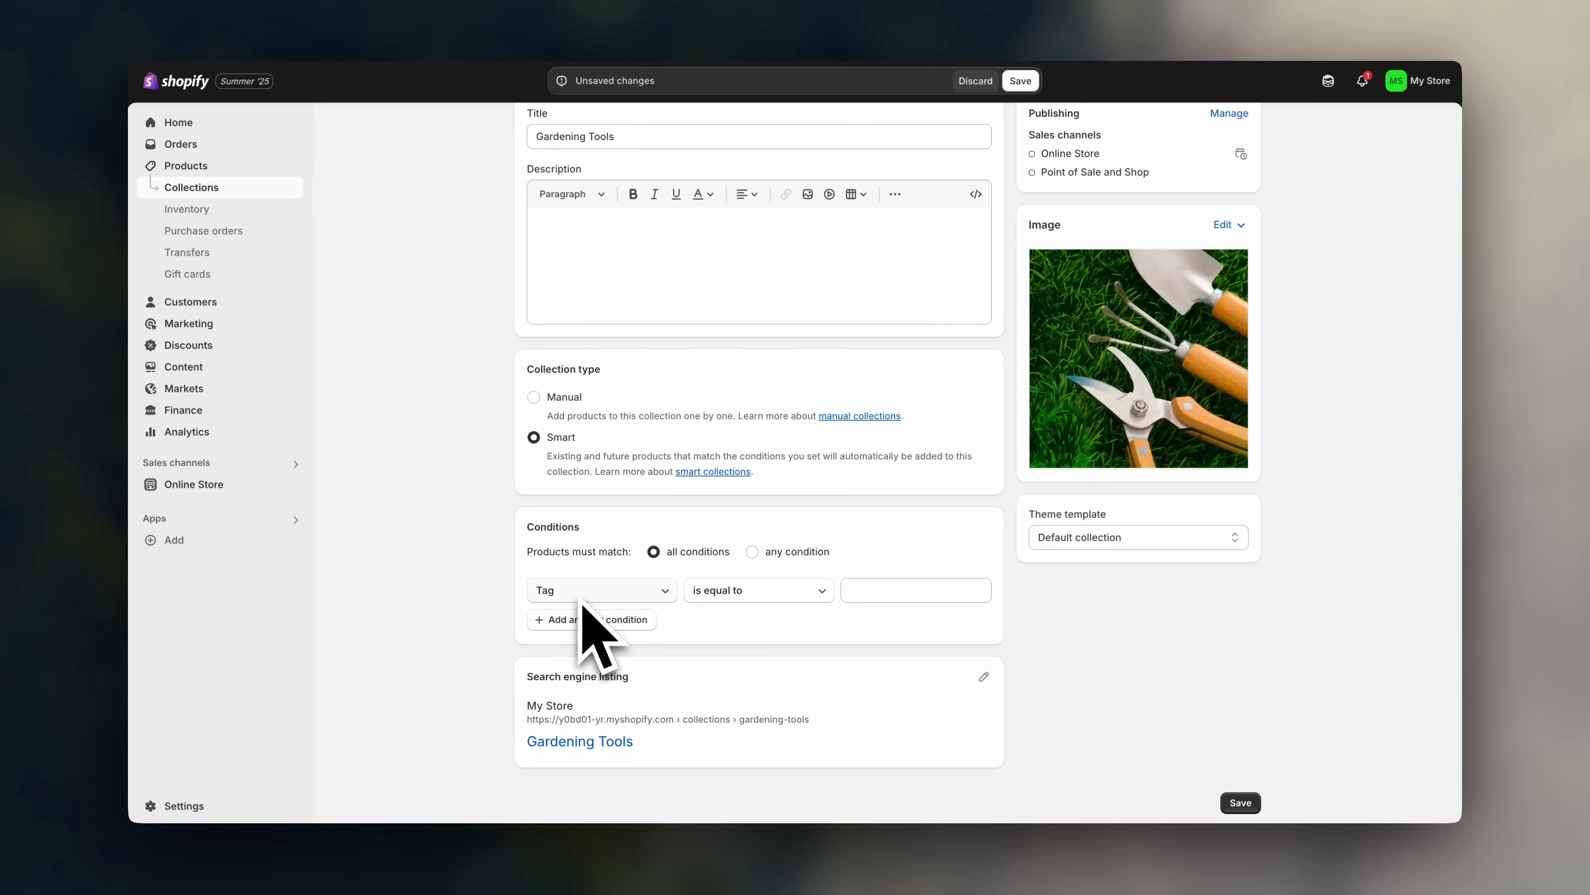
pyautogui.click(534, 398)
pyautogui.scroll(-2, 520, 445)
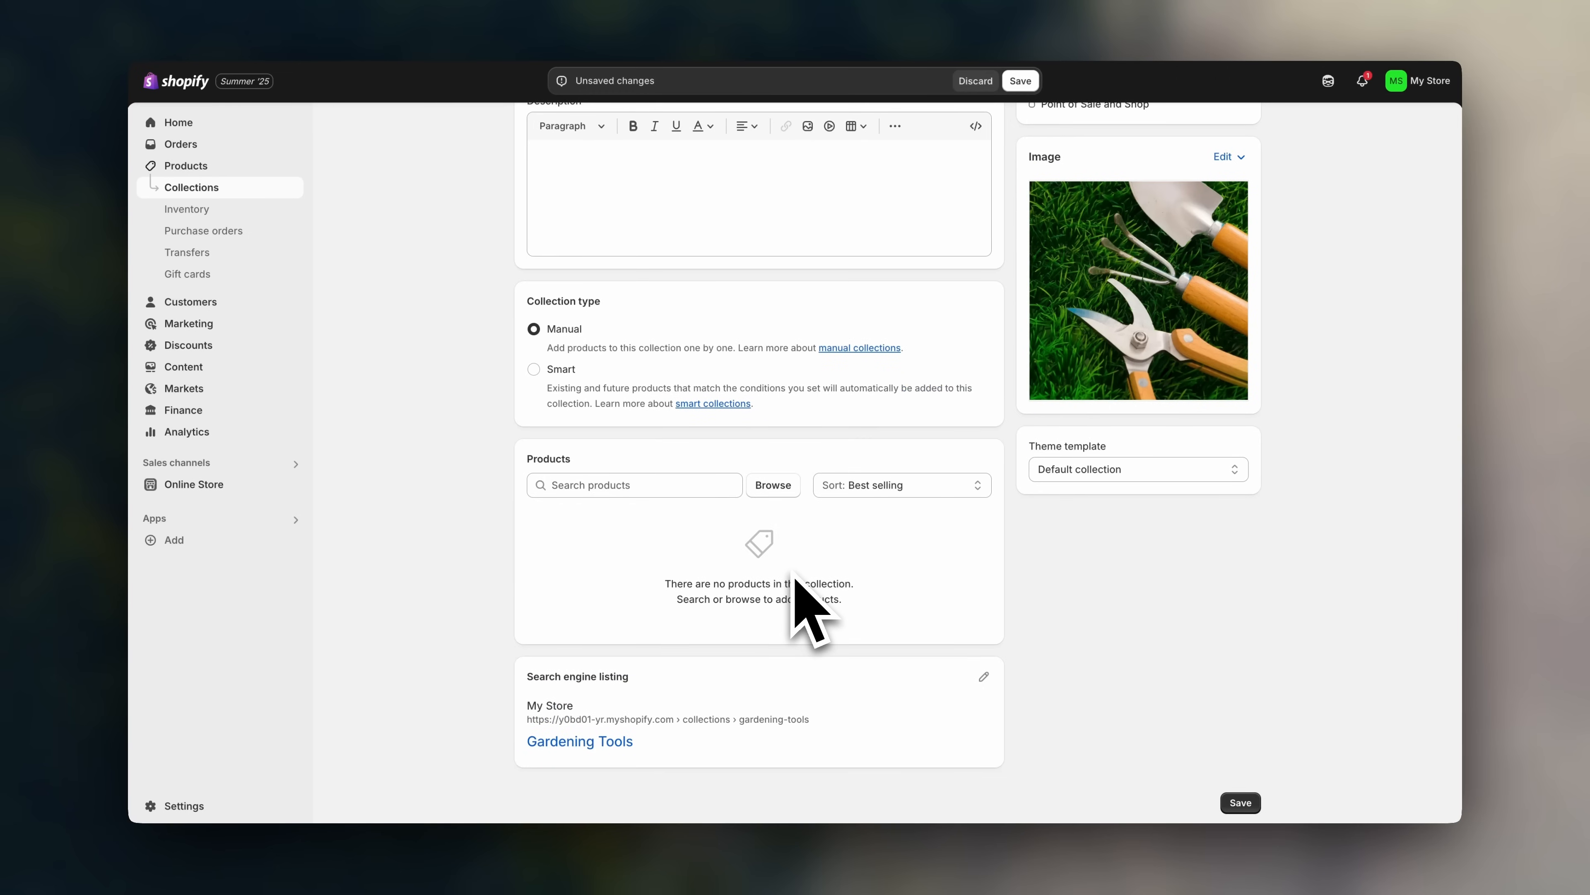
# - Add Gardening Tool Set, Gardening Fork and Gloves and Tools to the collection
pyautogui.click(773, 488)
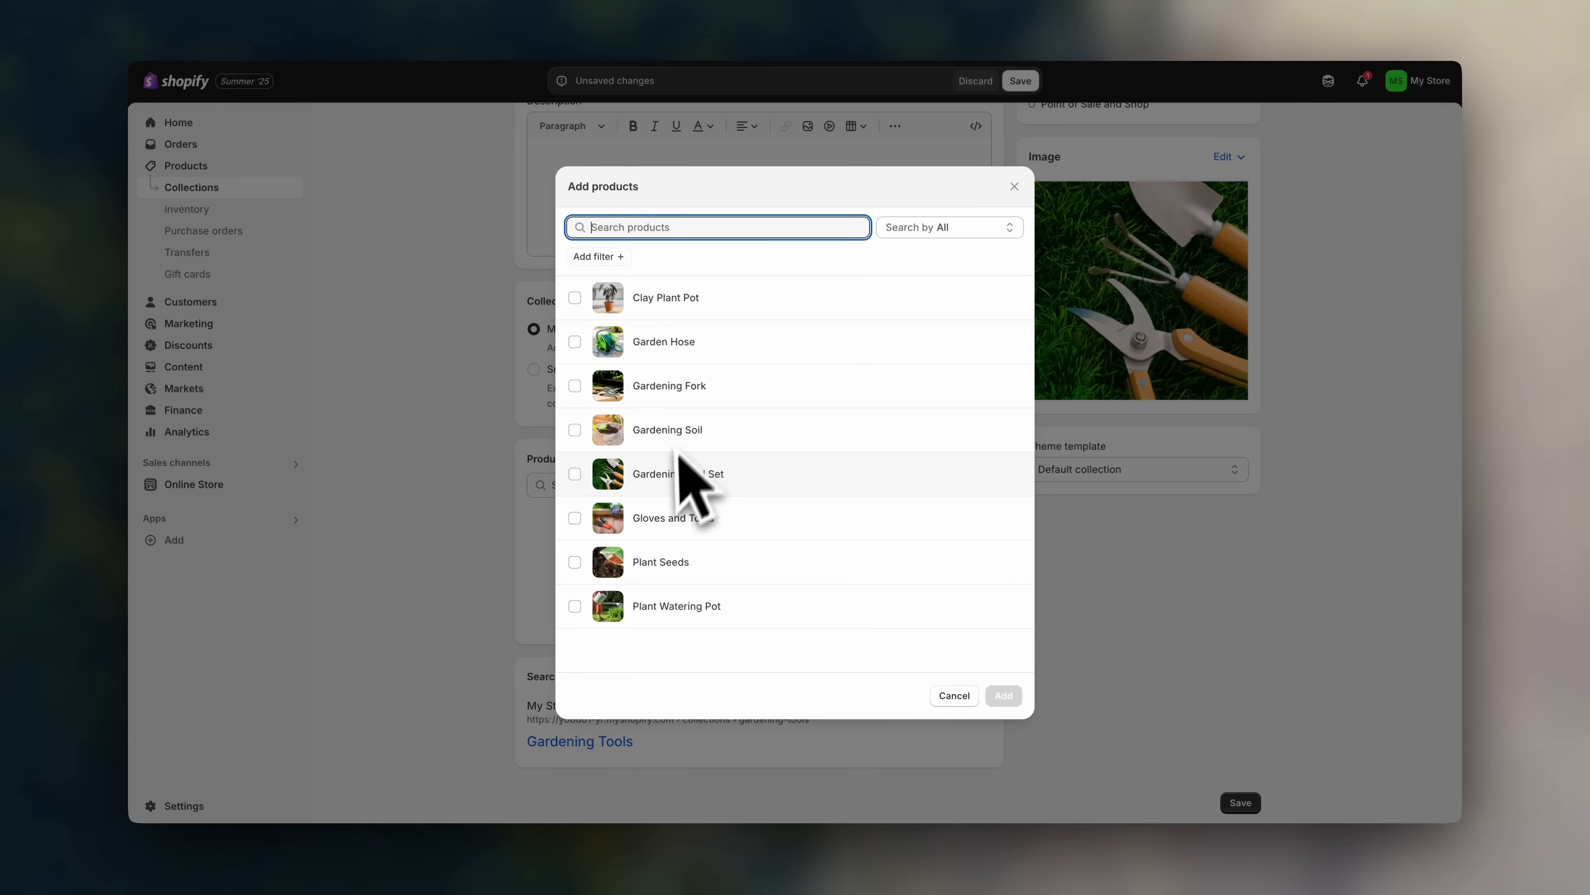
pyautogui.click(670, 477)
pyautogui.click(696, 384)
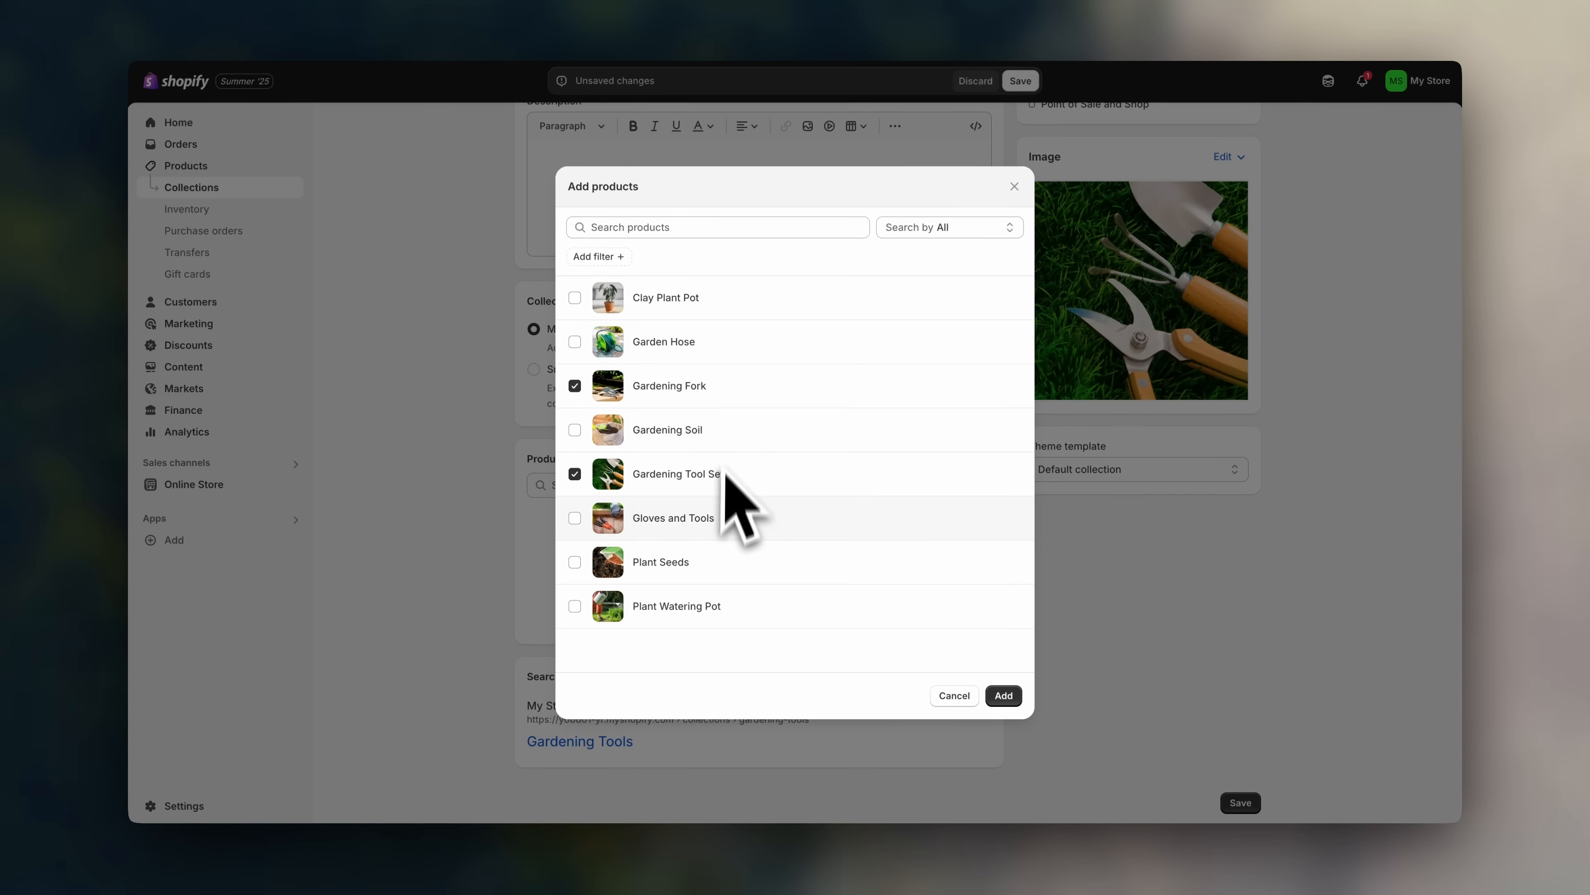
pyautogui.click(717, 519)
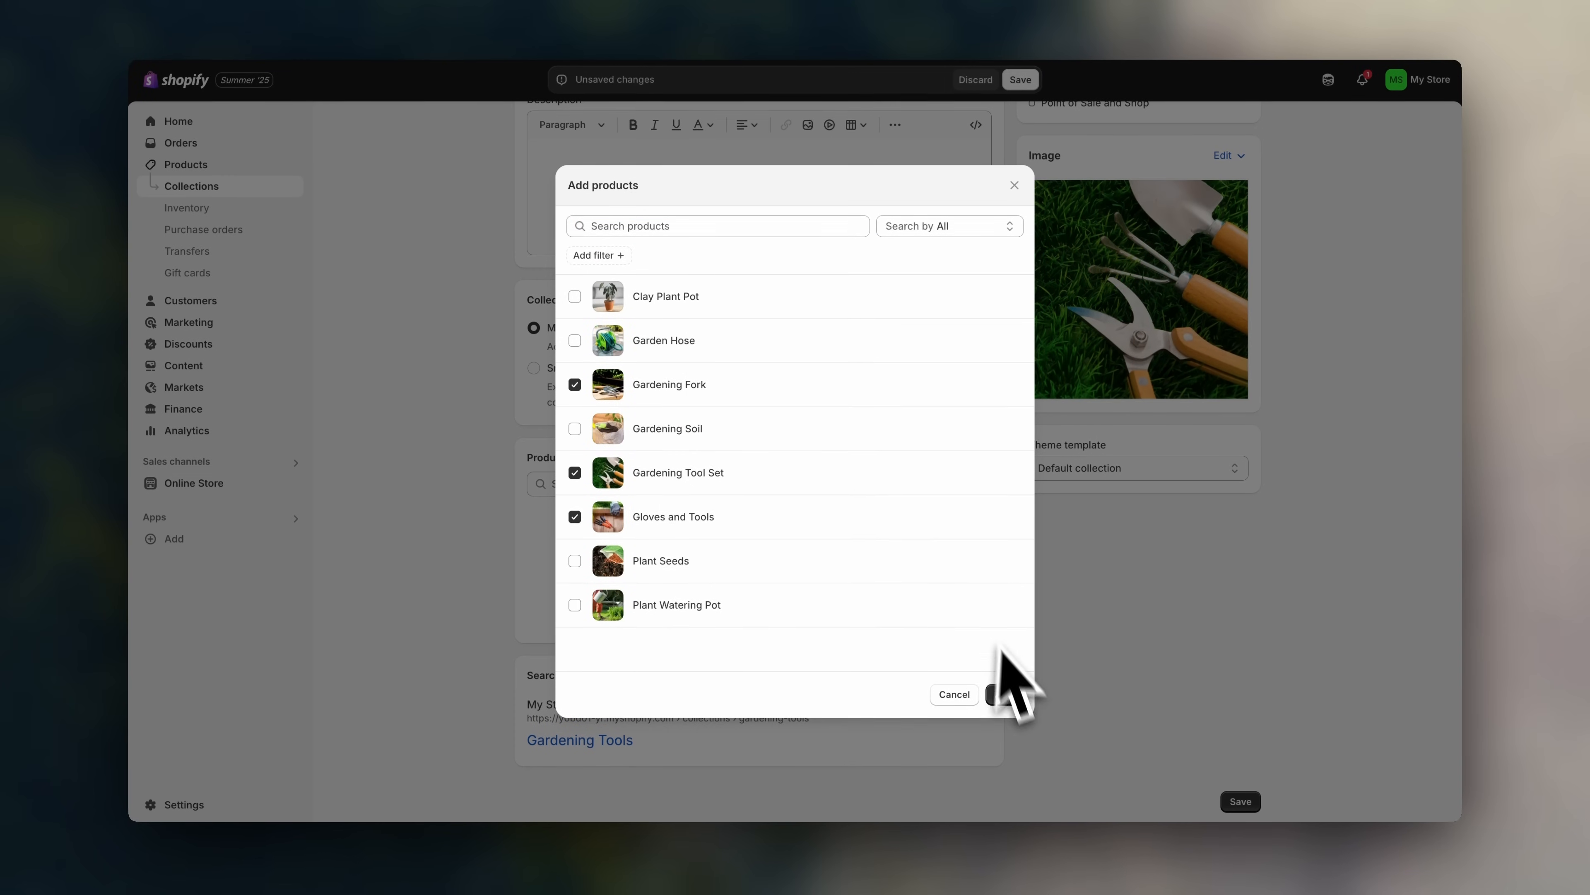
pyautogui.click(1004, 696)
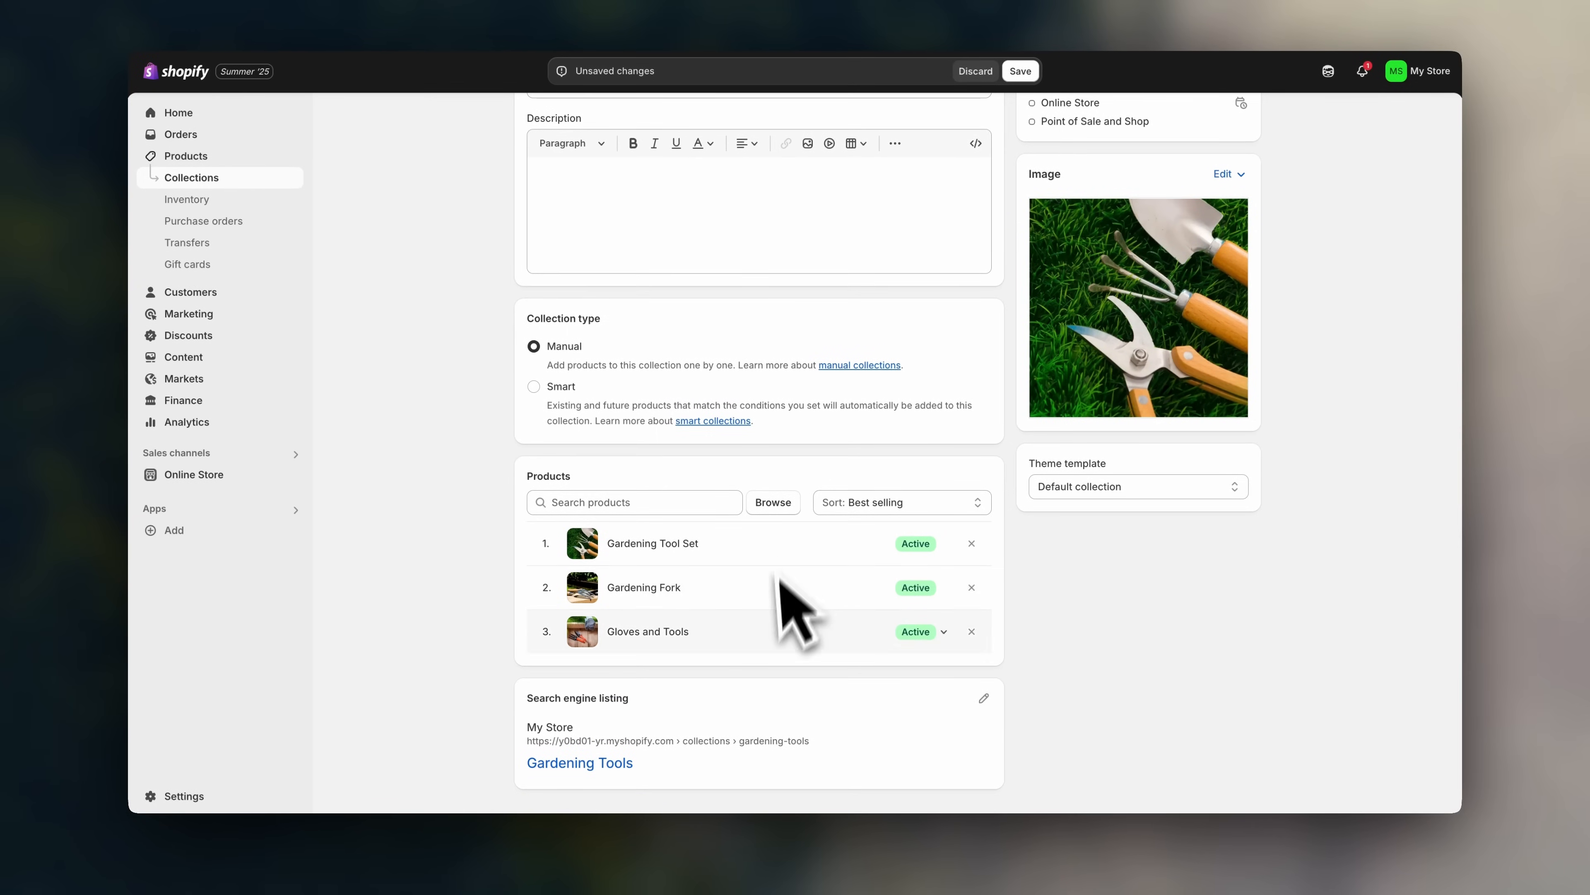
pyautogui.scroll(2, 826, 603)
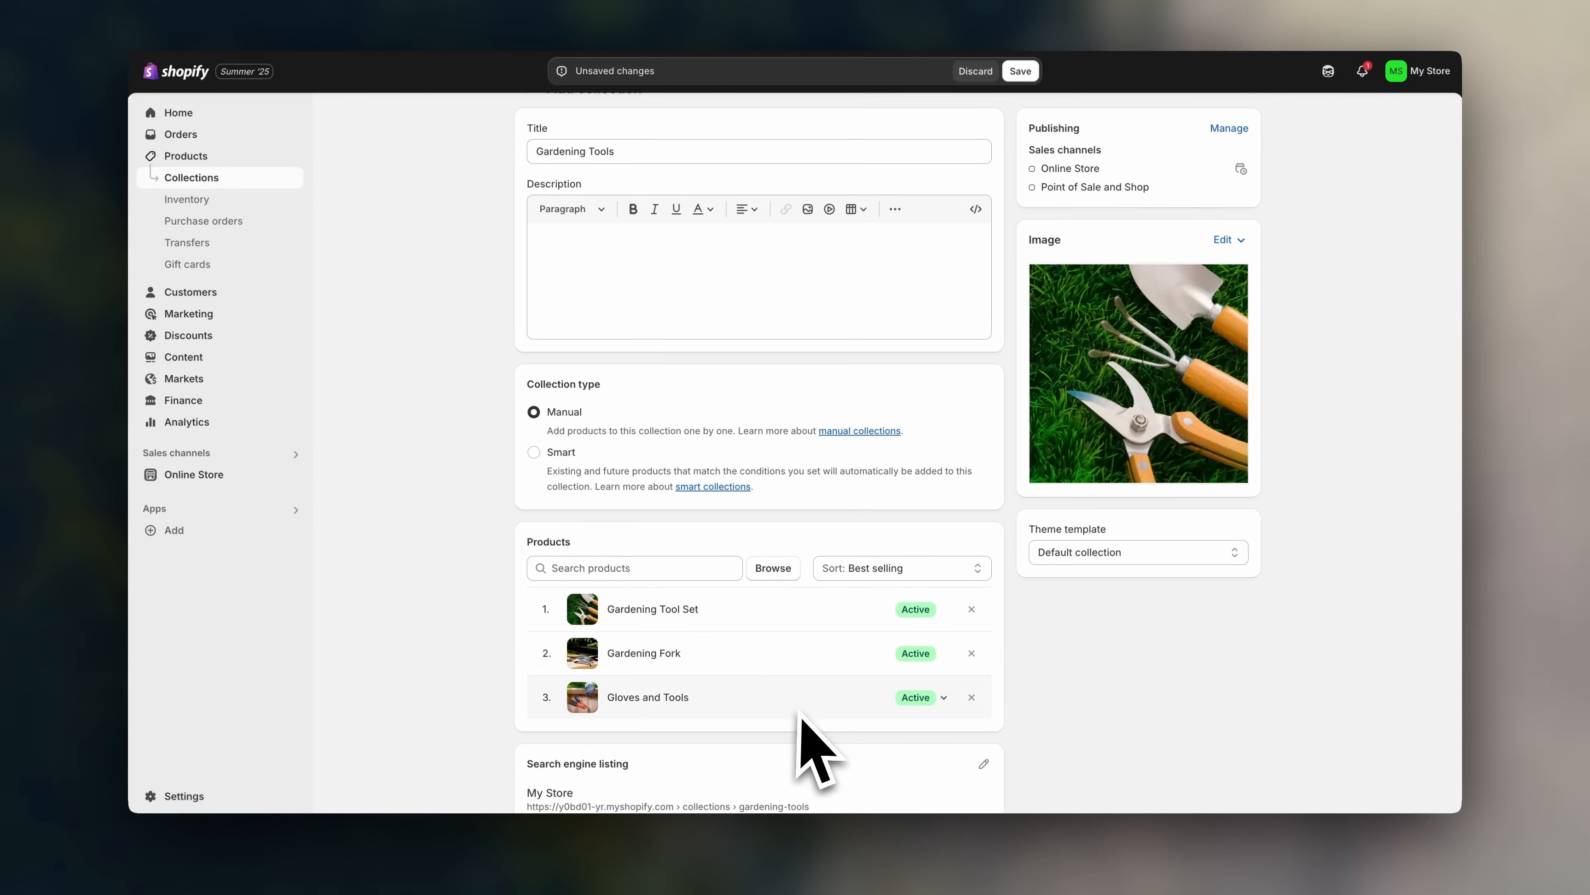
pyautogui.scroll(-3, 808, 701)
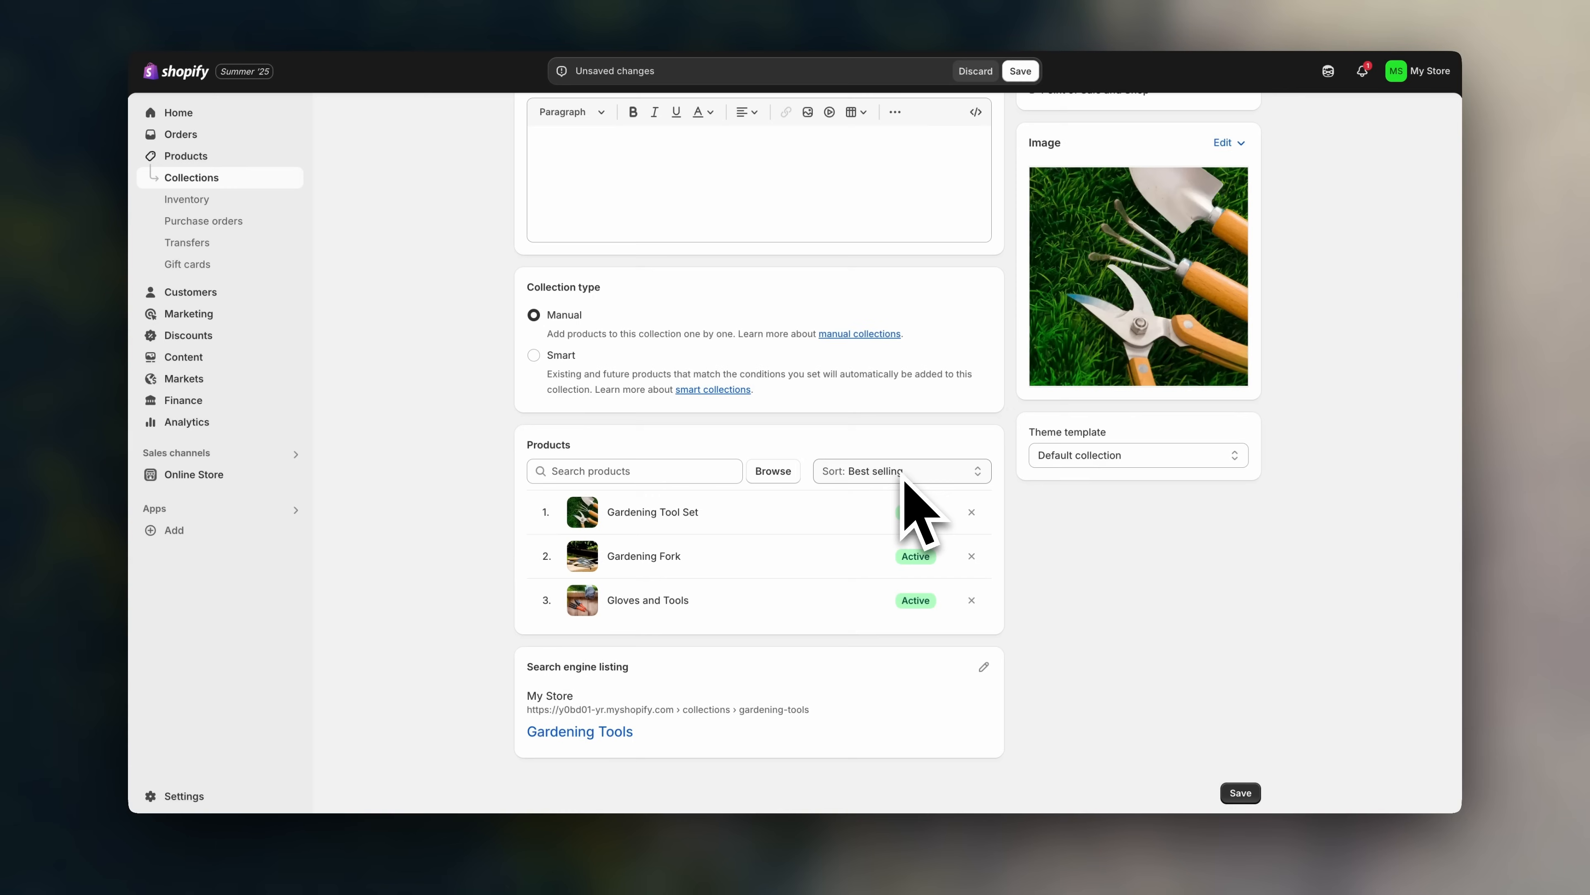
# - Set the collection's product sort to Manually and save the Gardening Tools collection
pyautogui.click(905, 478)
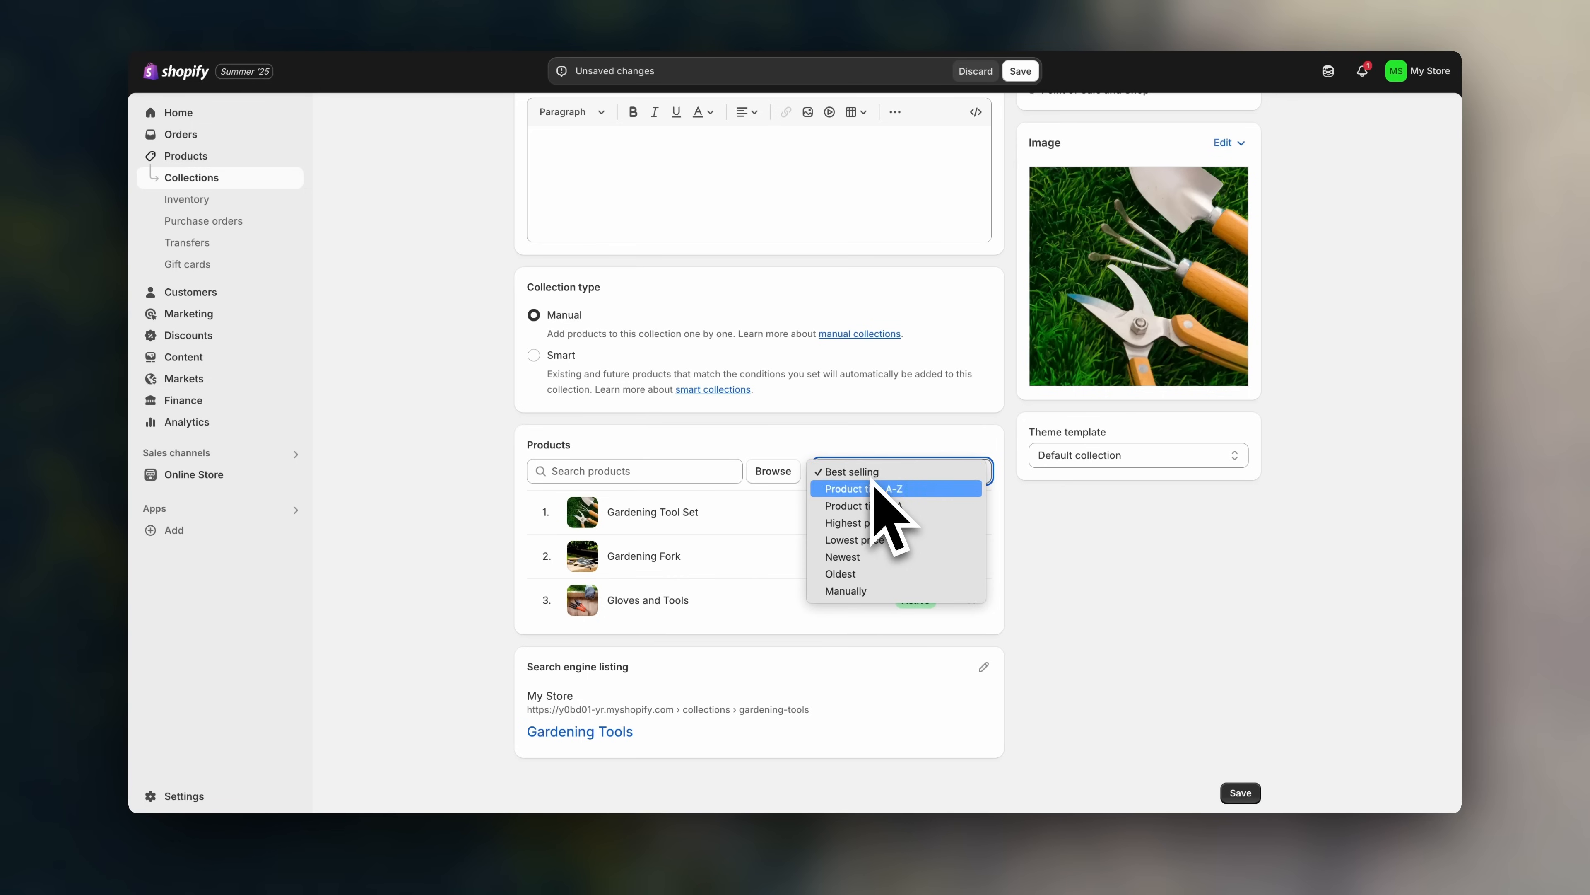
pyautogui.click(879, 592)
pyautogui.scroll(-1, 876, 598)
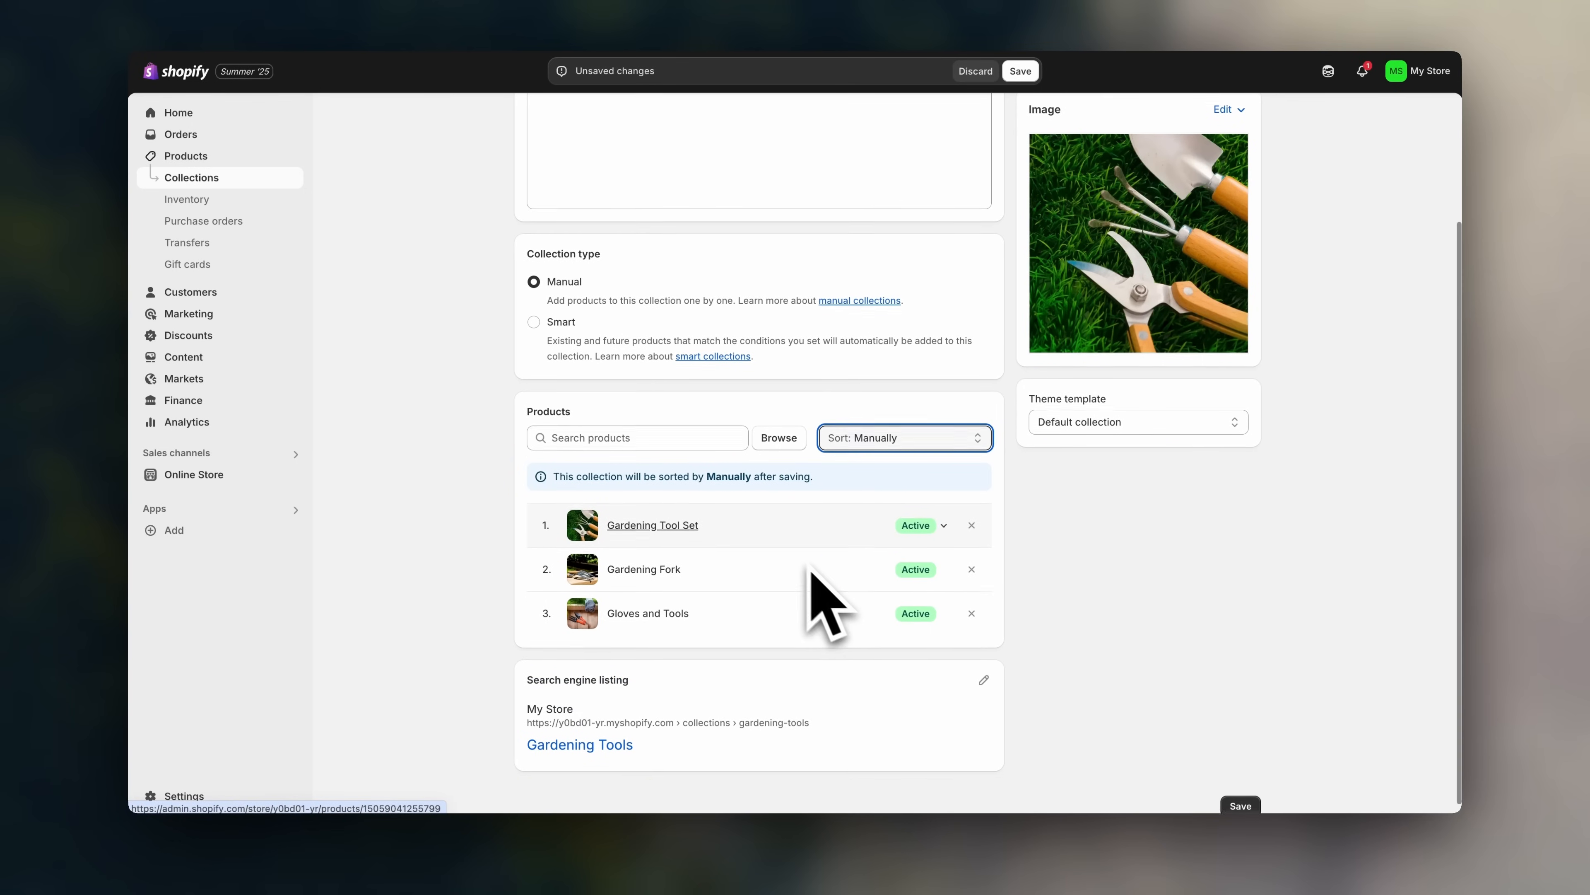
pyautogui.click(546, 590)
pyautogui.scroll(1, 540, 592)
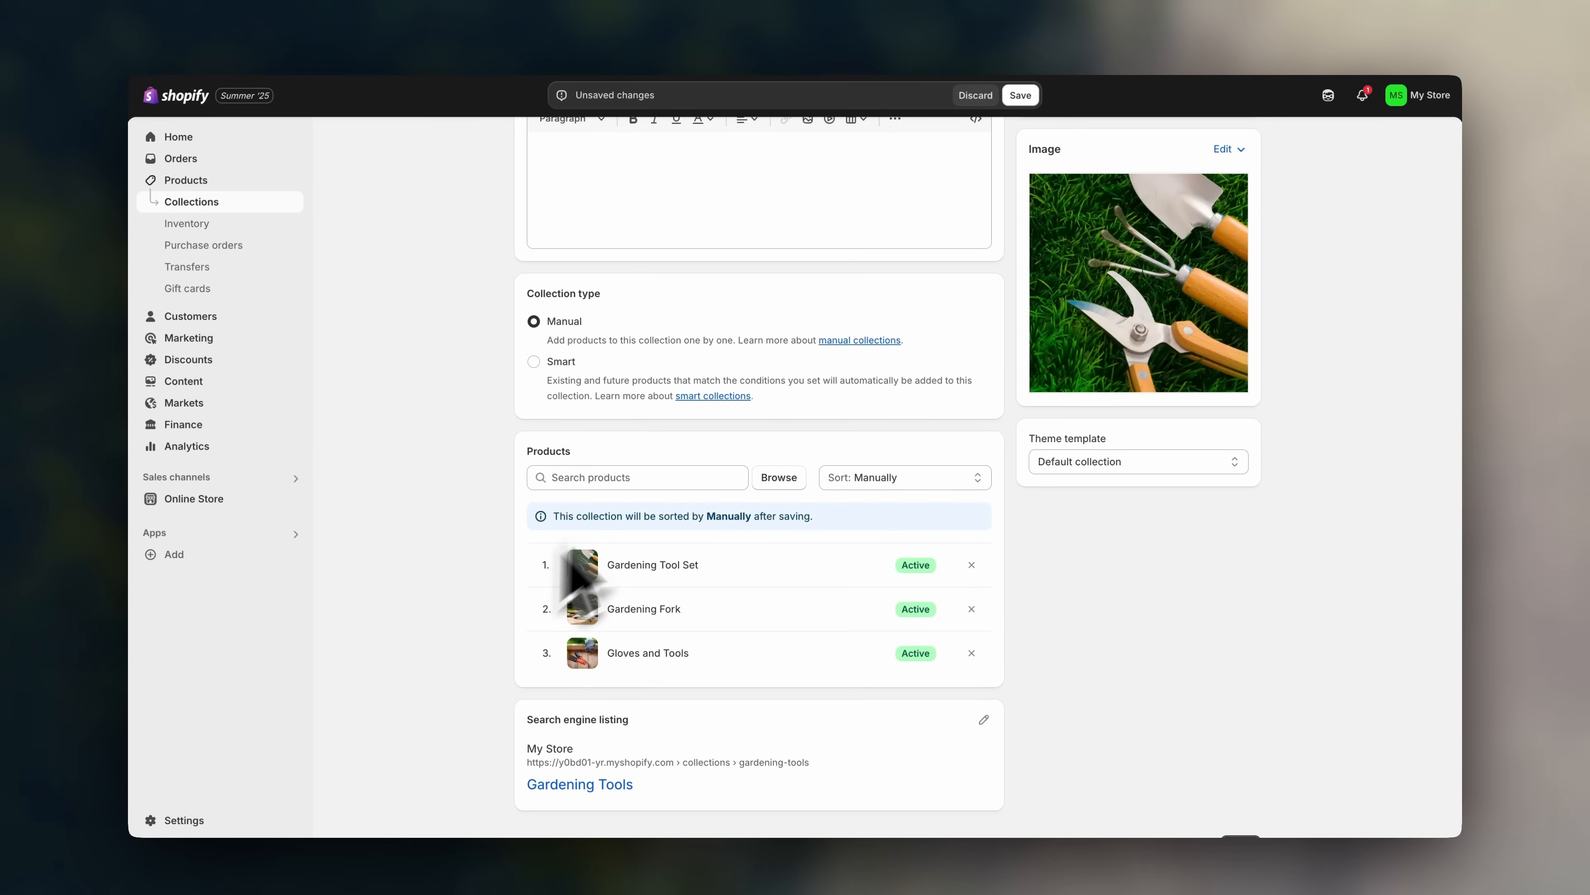
pyautogui.click(1020, 95)
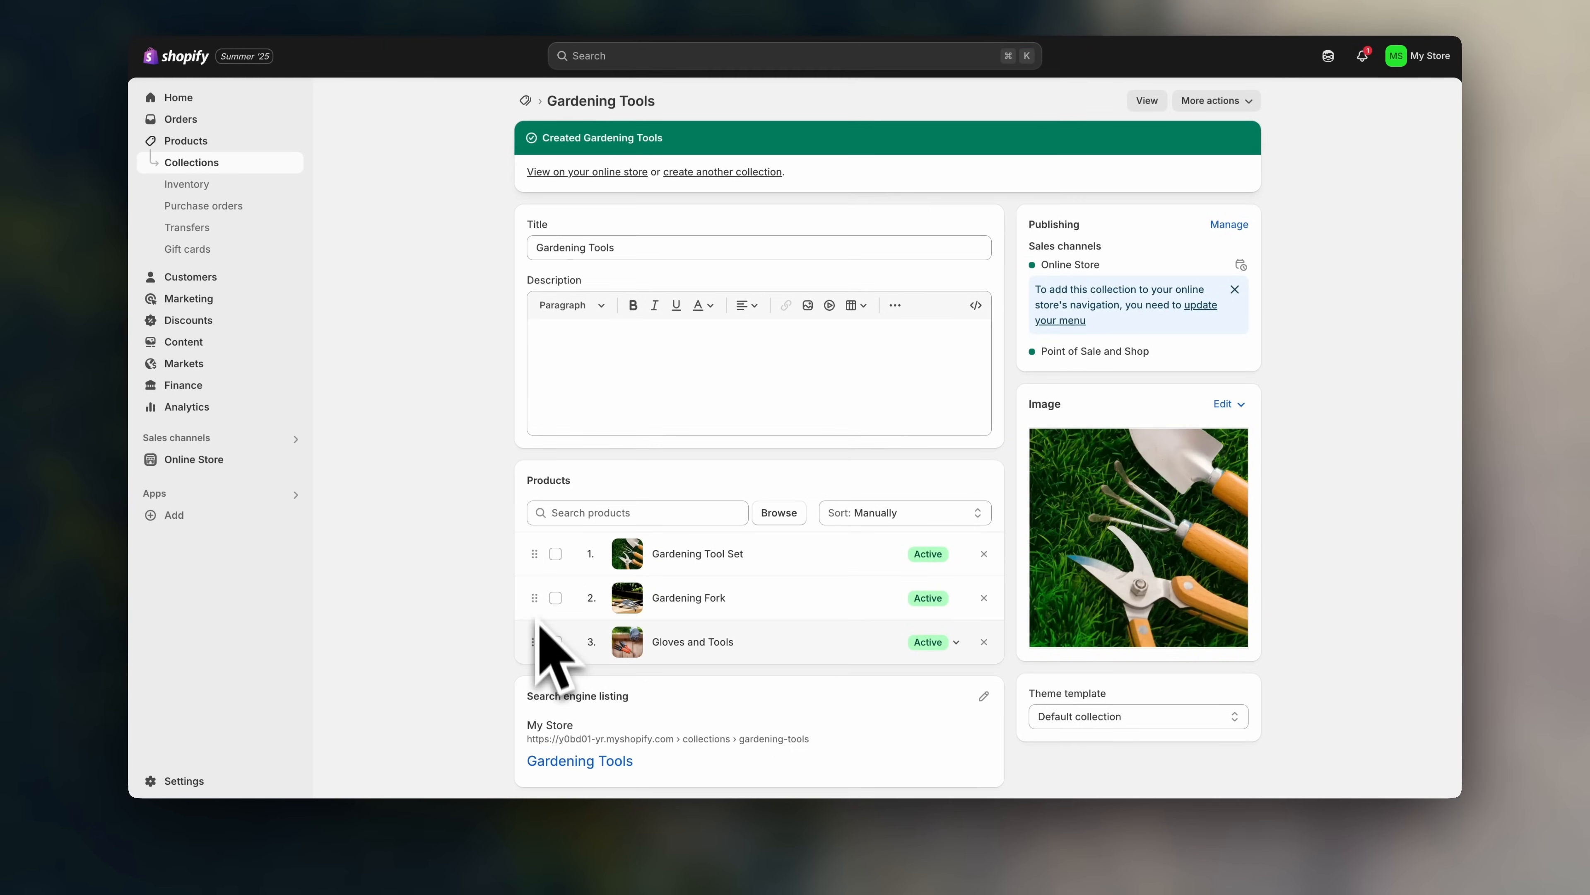
pyautogui.moveTo(534, 641); pyautogui.dragTo(550, 557)
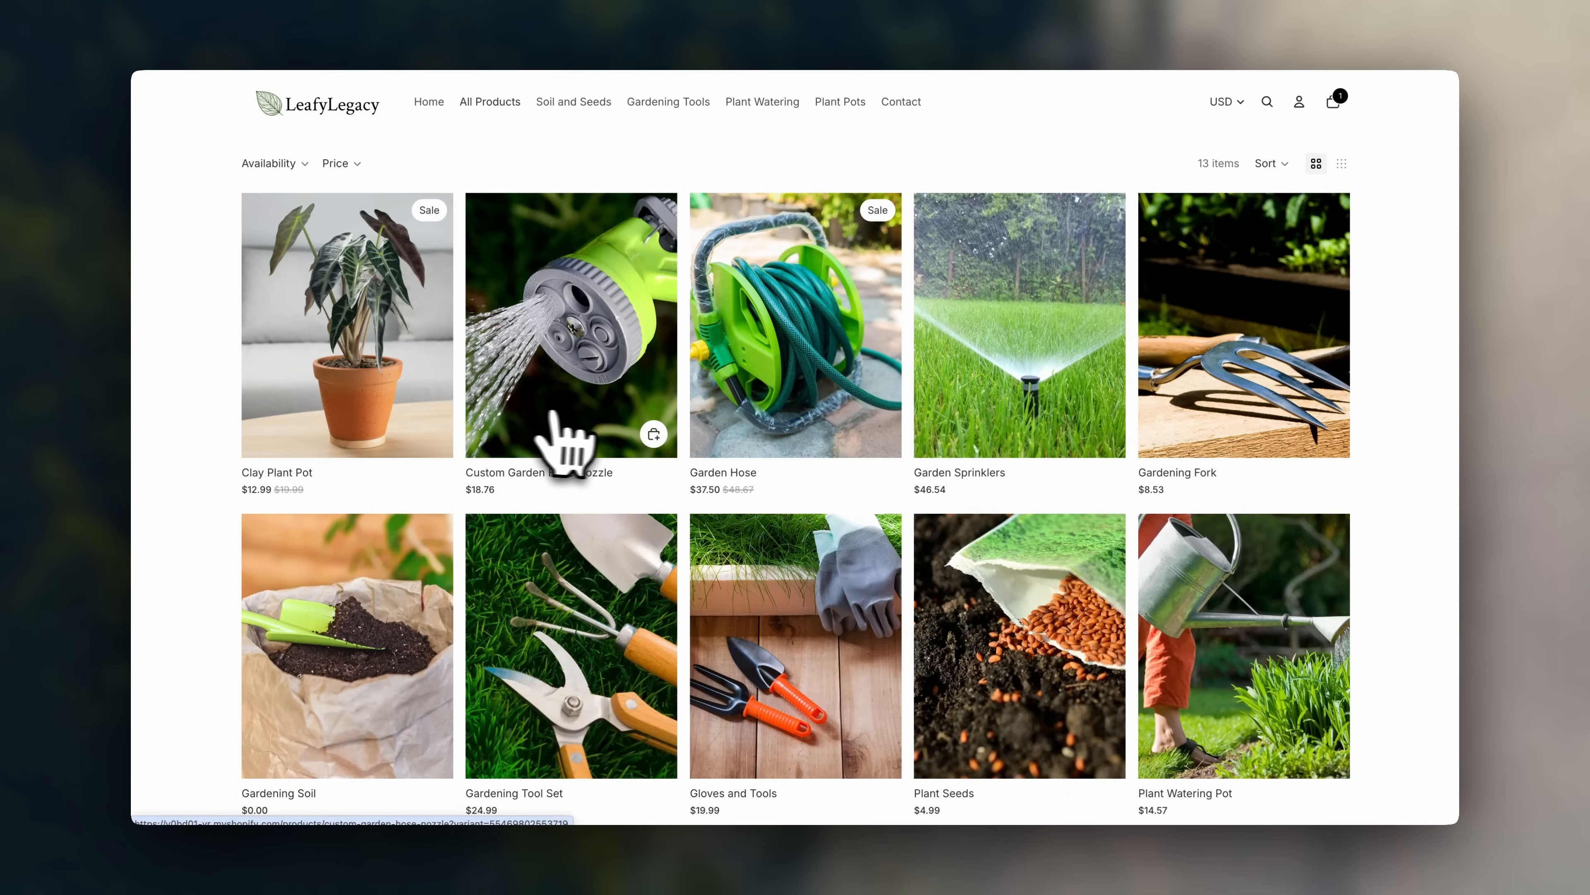
pyautogui.moveTo(532, 503)
pyautogui.mouseDown()
pyautogui.moveTo(519, 589)
pyautogui.moveTo(515, 499)
pyautogui.mouseUp()
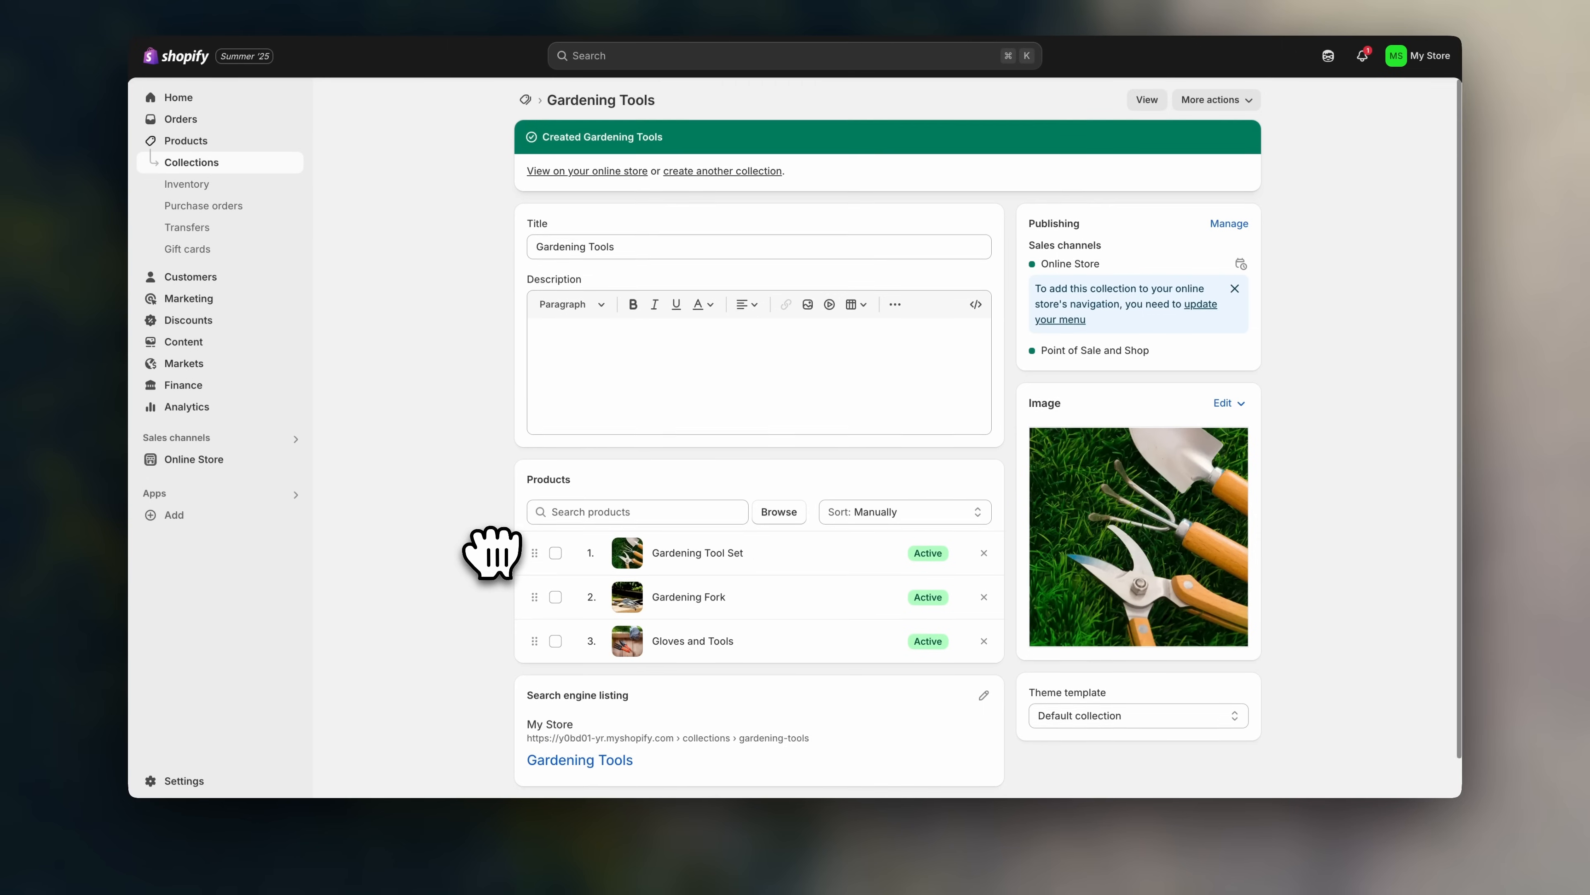
pyautogui.scroll(-1, 491, 551)
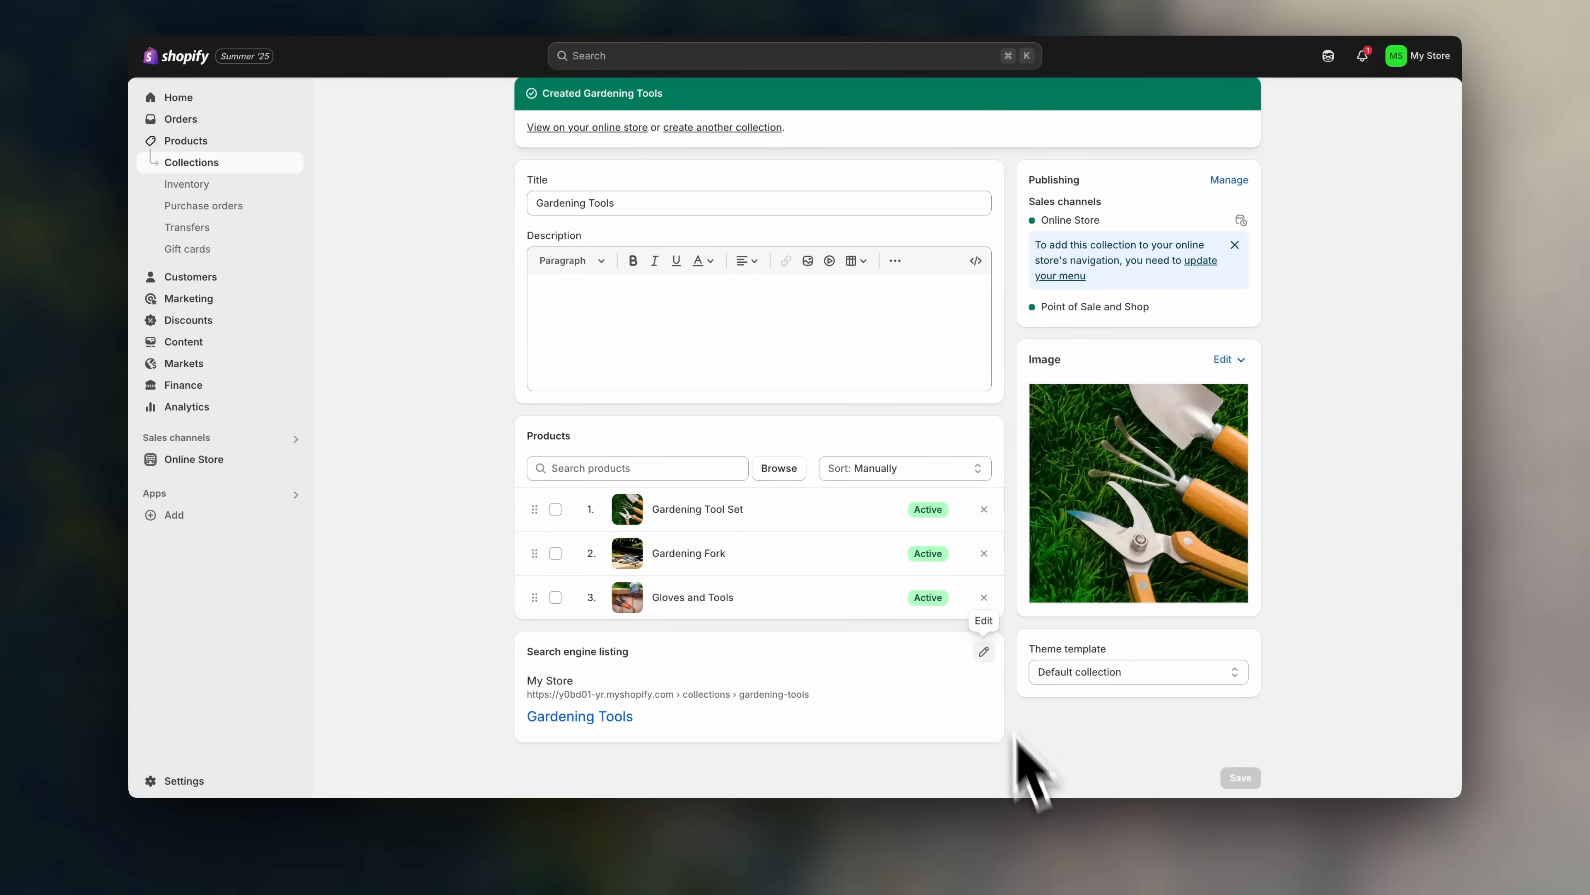
# - Set page title 'Shop Gardening Tools - Leafy Legacy' and a free-shipping meta description, then save
pyautogui.click(984, 651)
pyautogui.scroll(-5, 1002, 658)
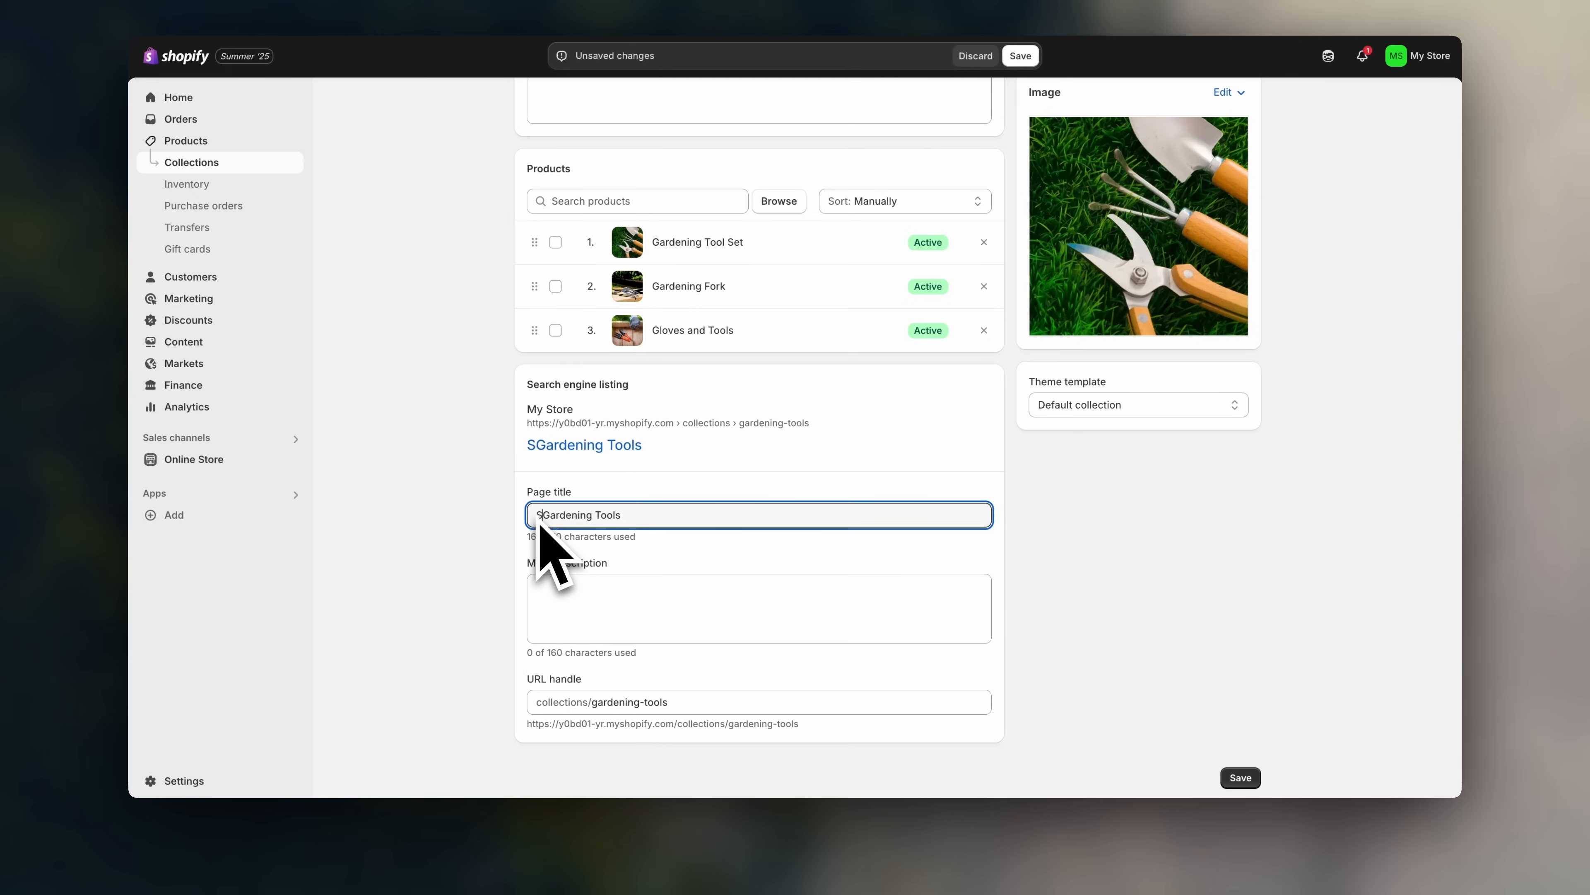
pyautogui.click(651, 515)
pyautogui.write('- Leafy Legacy')
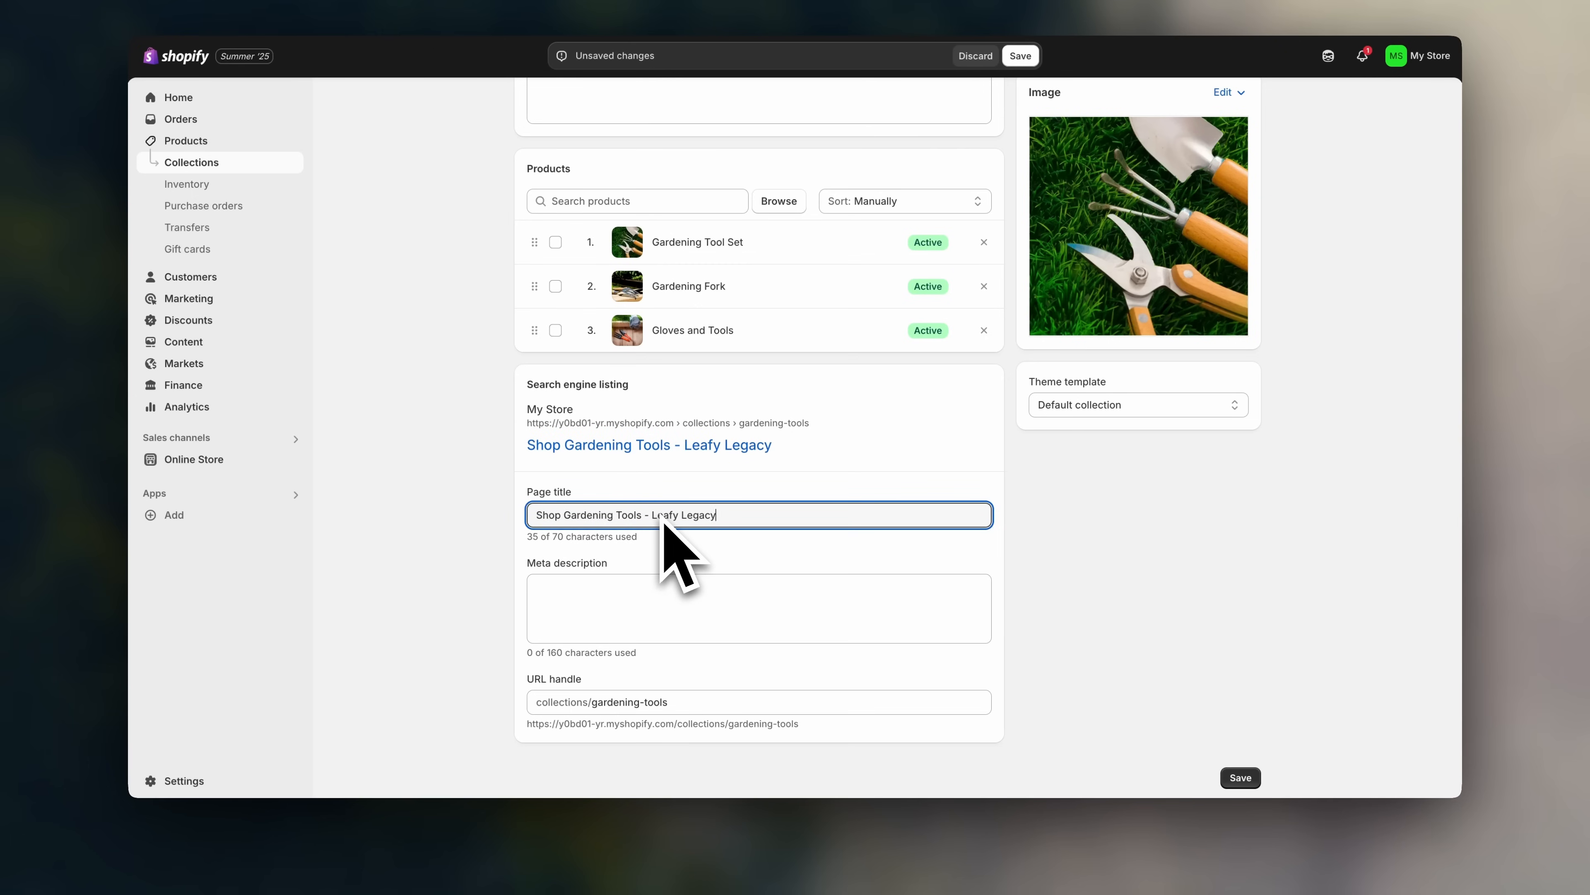
pyautogui.click(685, 603)
pyautogui.write('G')
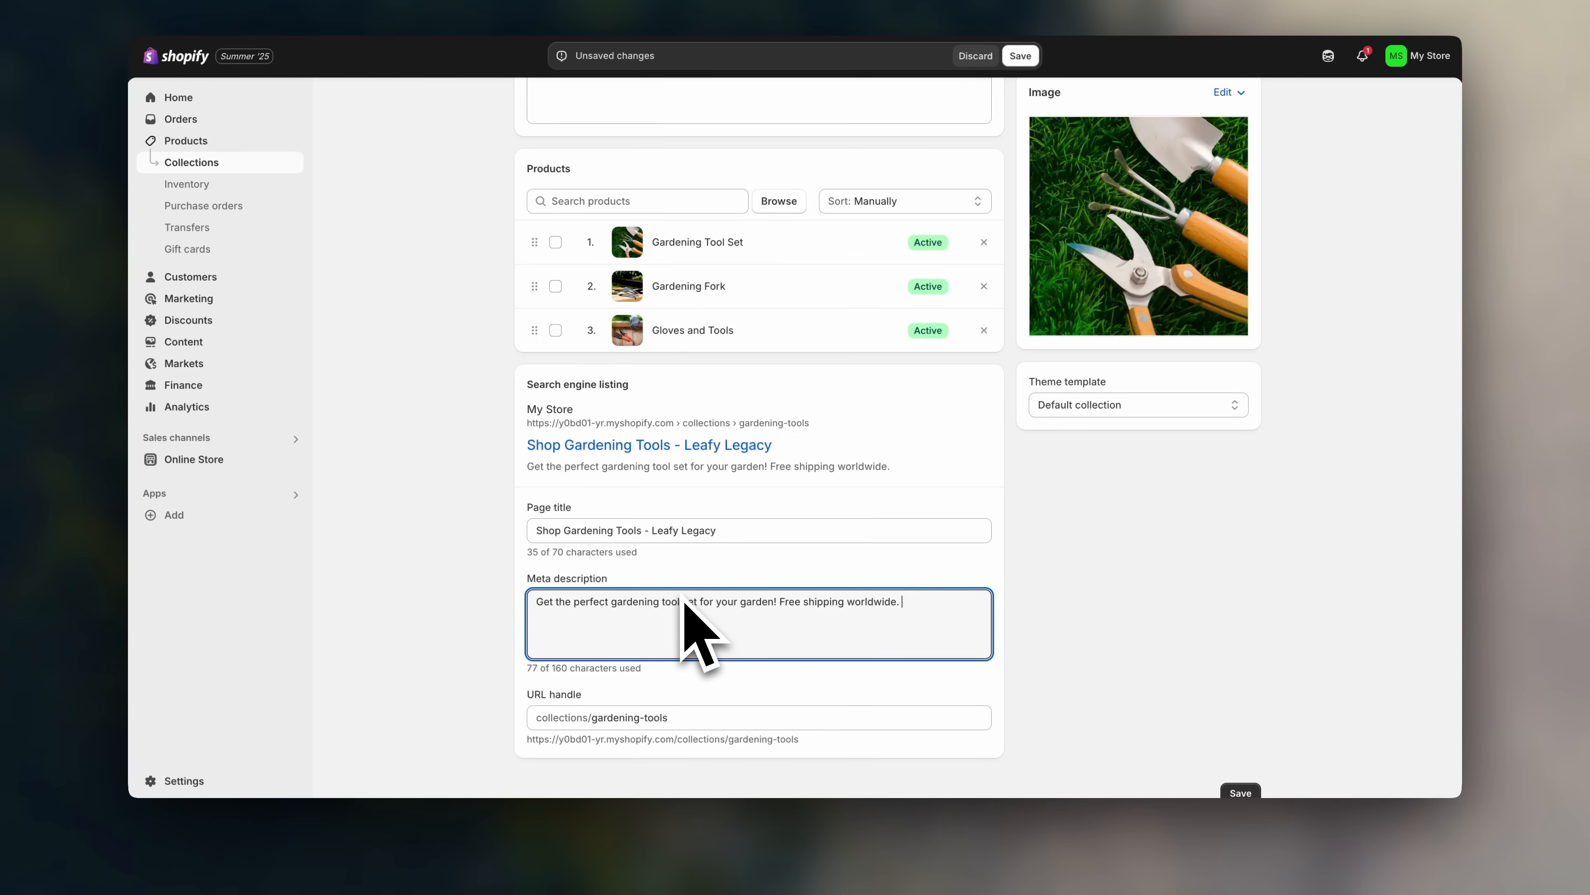
pyautogui.click(1058, 650)
pyautogui.scroll(5, 1089, 654)
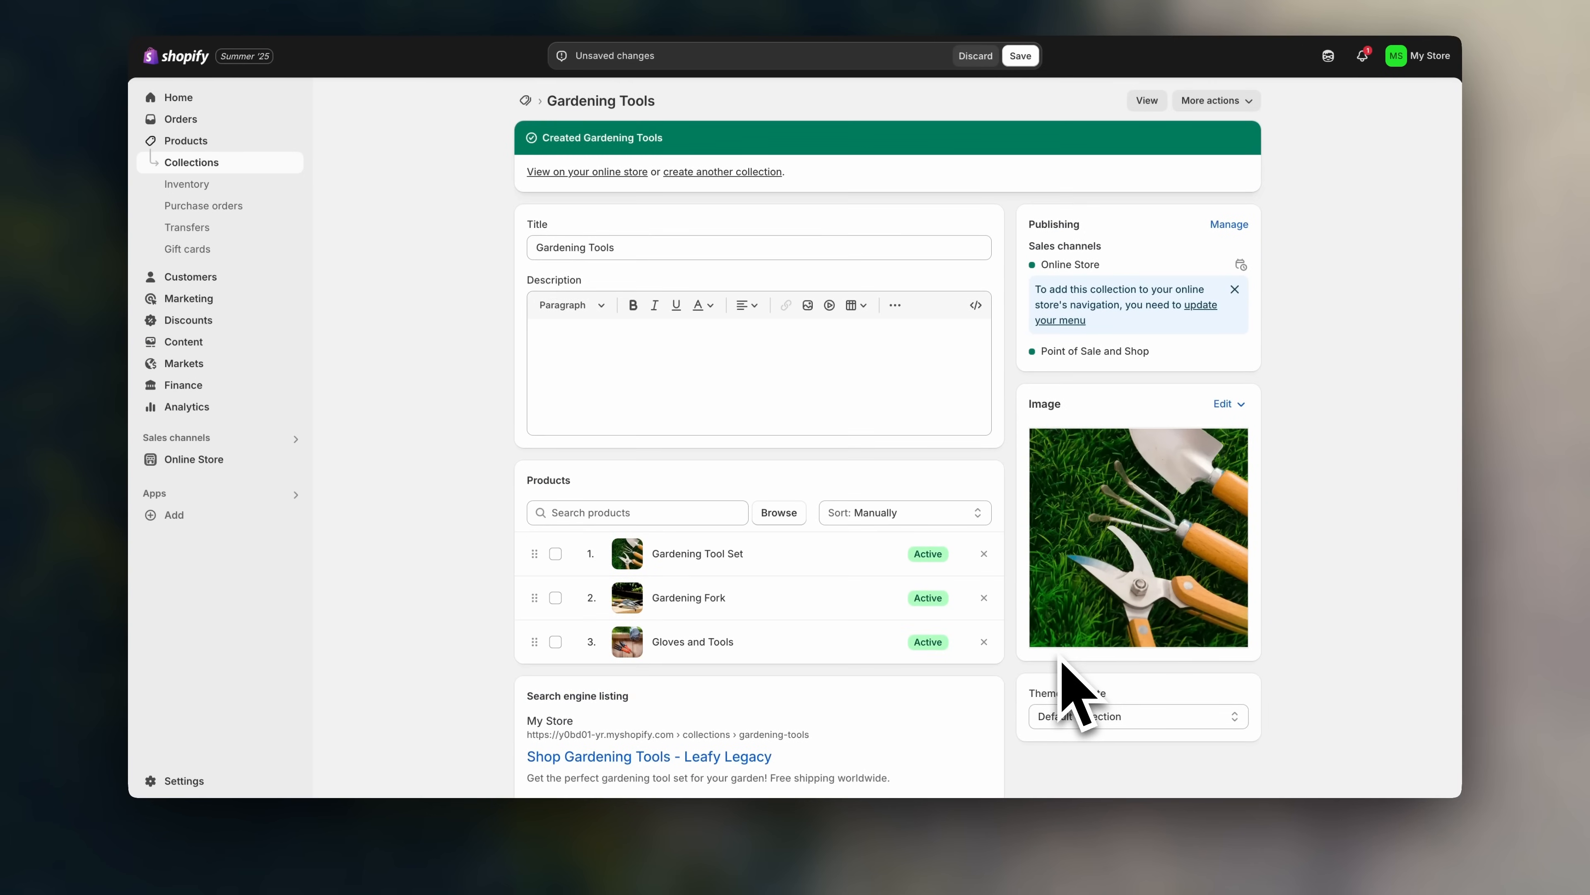
pyautogui.click(1020, 55)
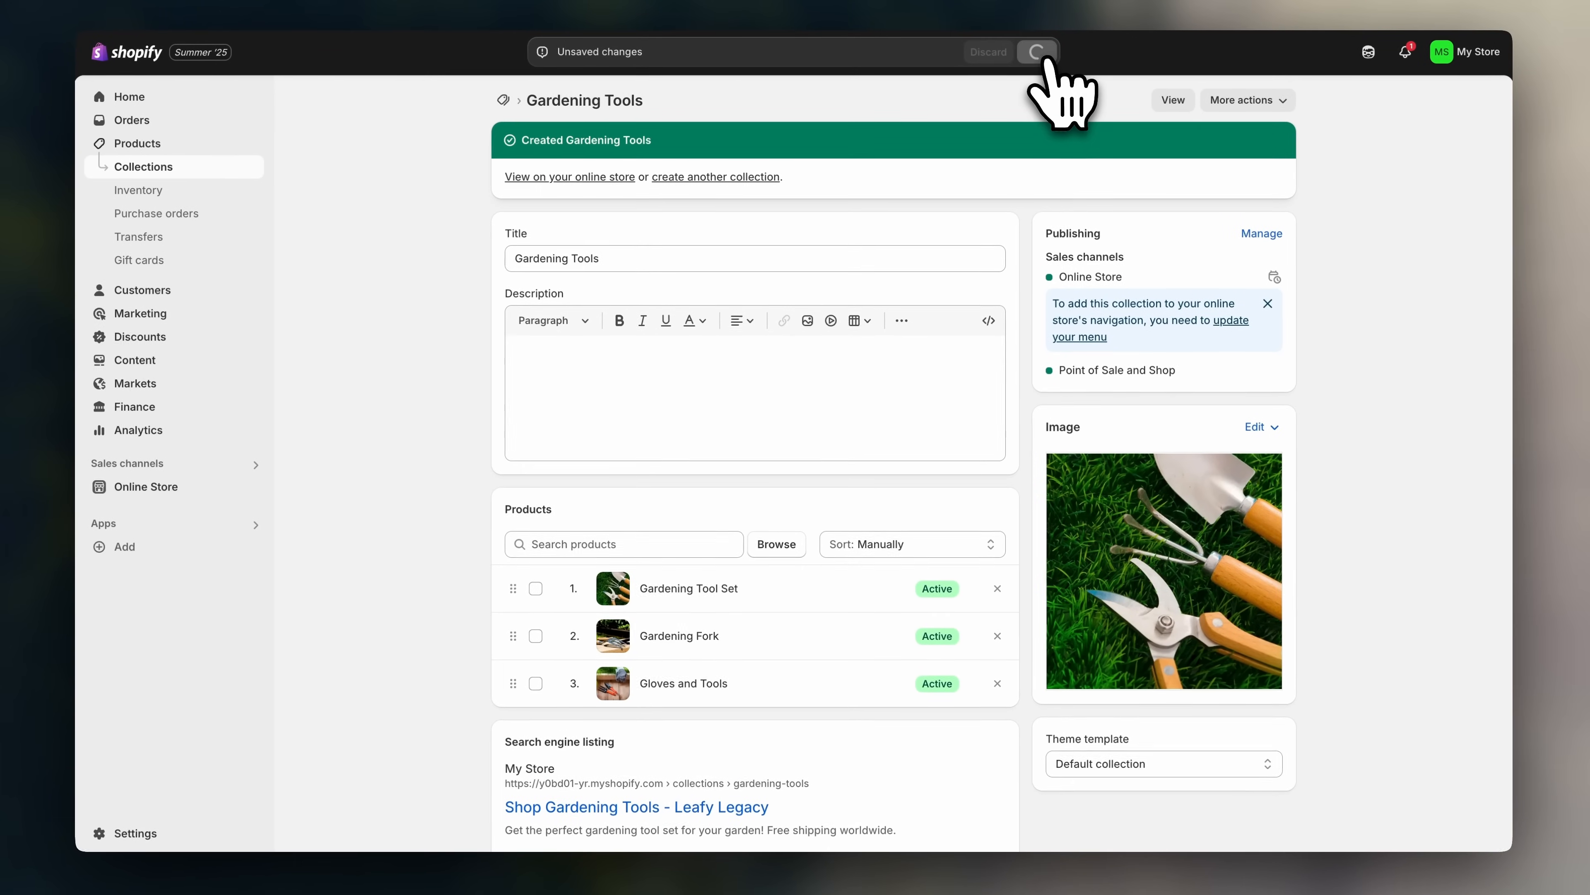
# - From Online Store > Themes, open the Horizon theme's customizer in a new browser tab
pyautogui.click(503, 101)
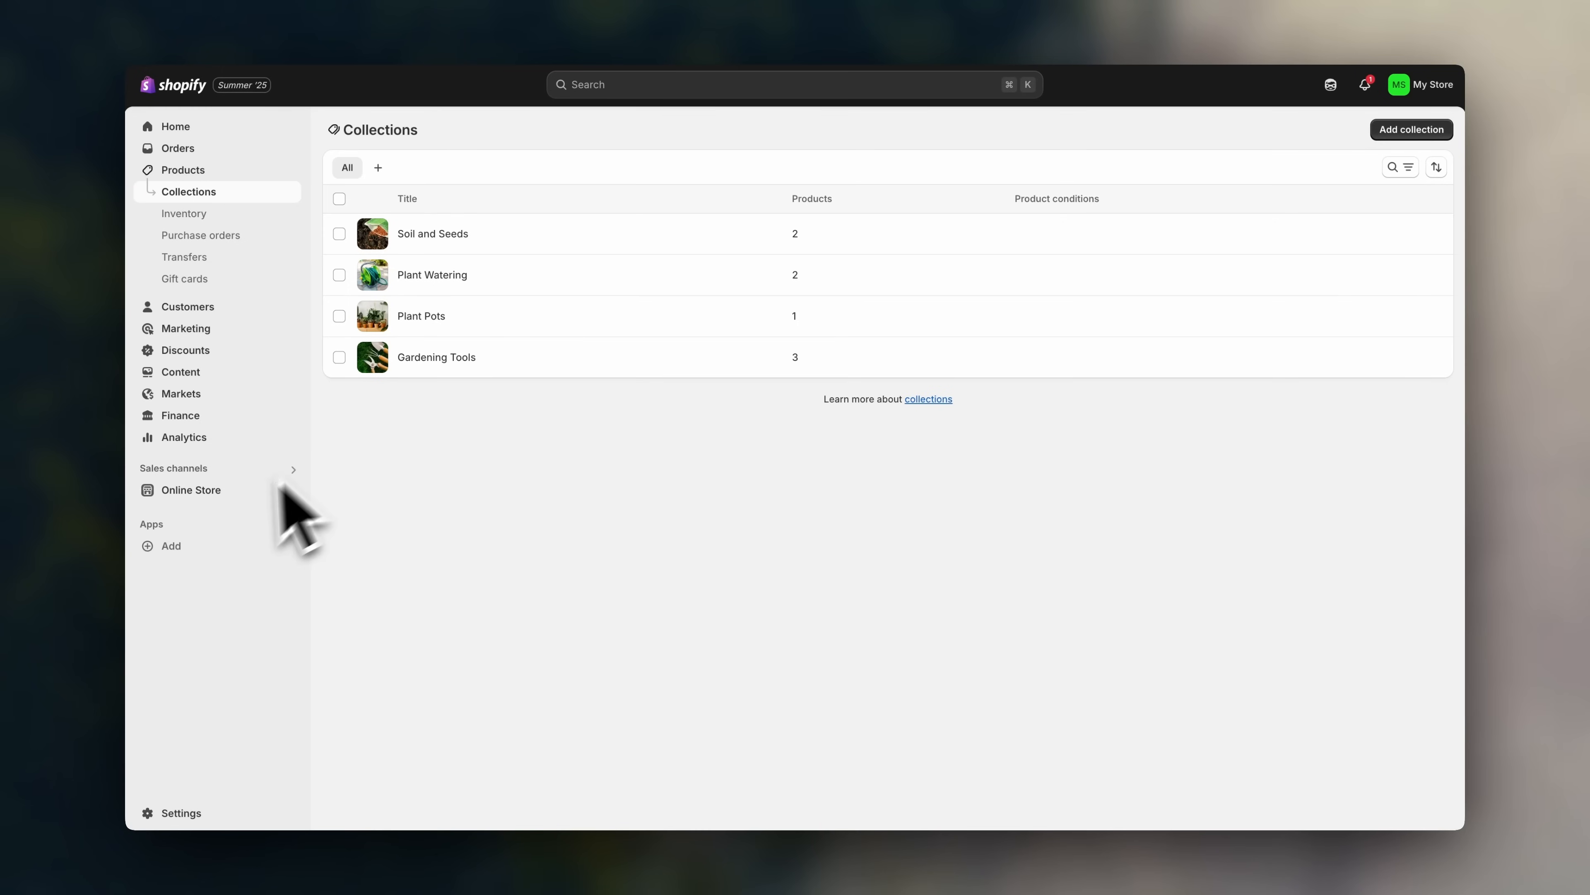
pyautogui.click(230, 489)
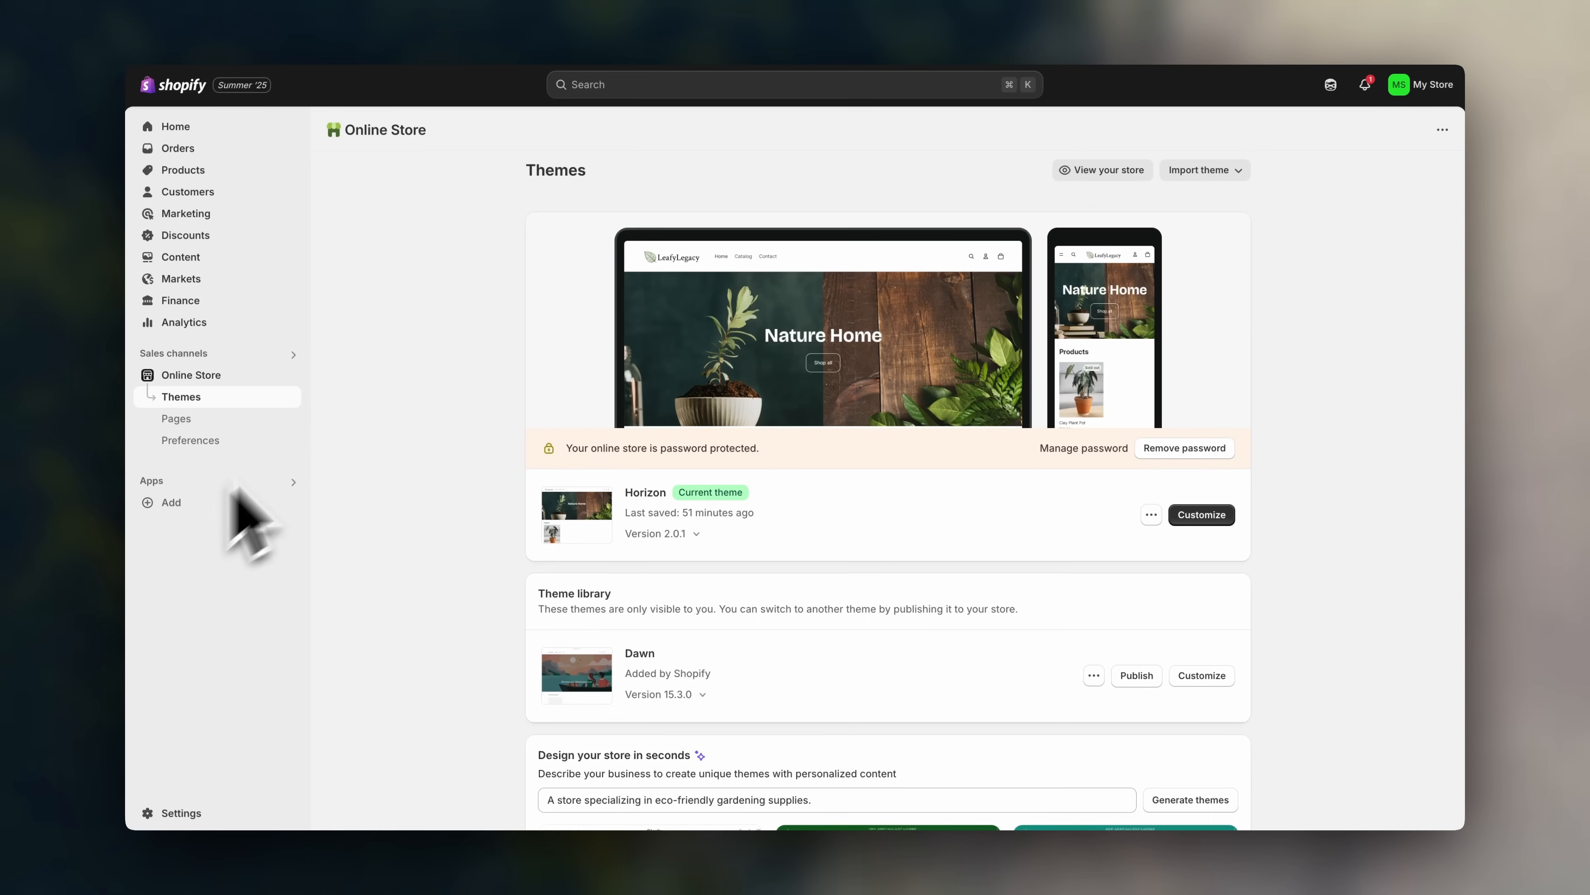
pyautogui.rightClick(1225, 513)
pyautogui.click(1237, 528)
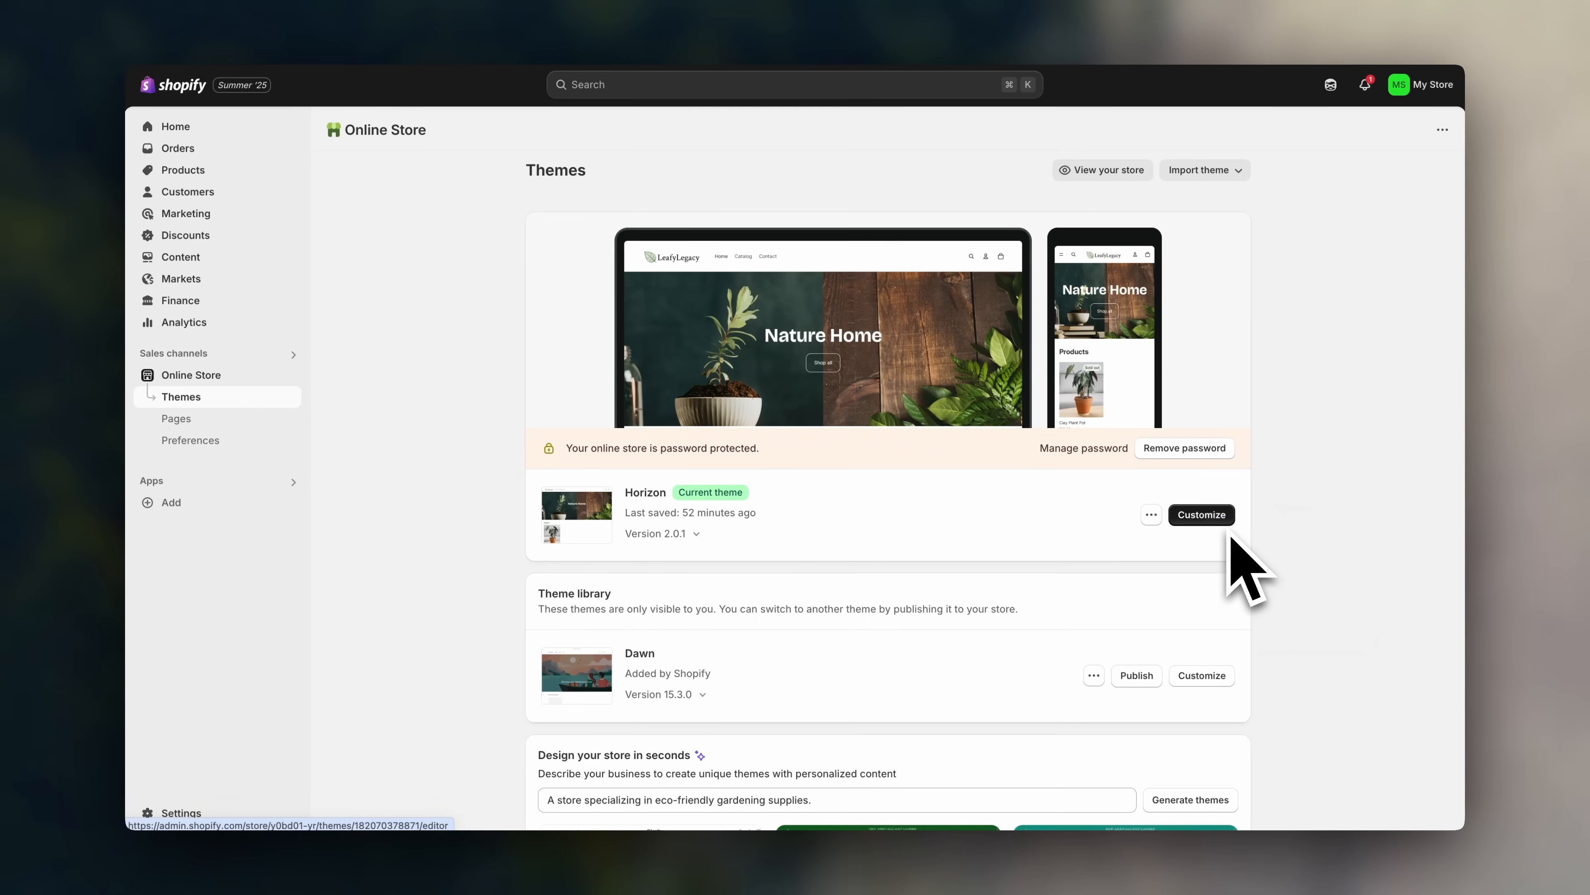
# - Add a 'Collection list: Carousel' section to the Home page template in the theme editor
pyautogui.click(588, 18)
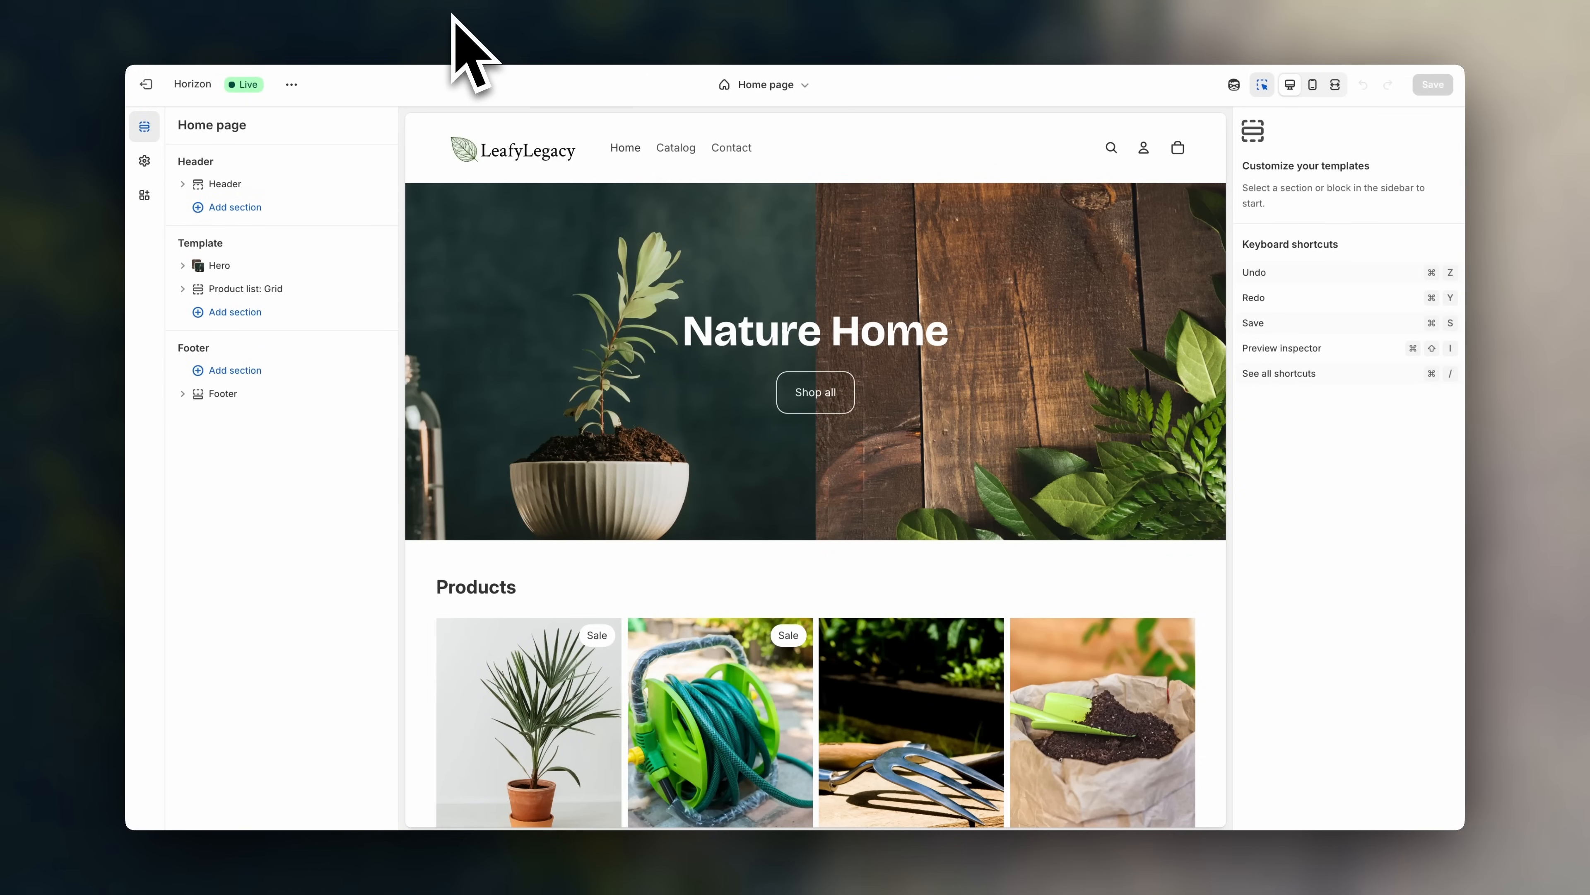
pyautogui.scroll(-8, 1157, 426)
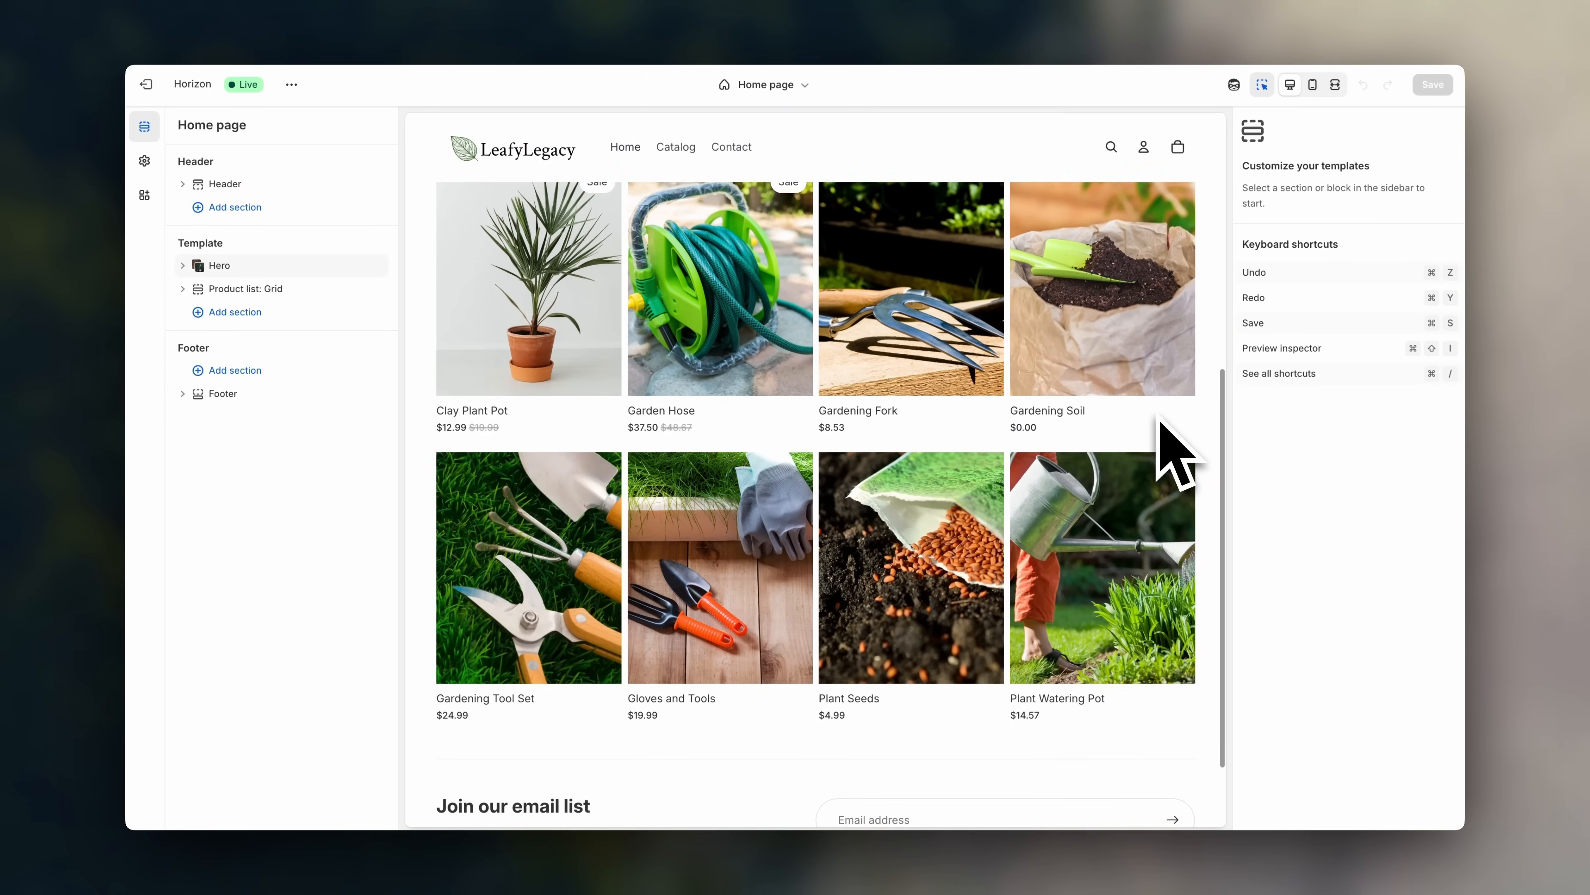
pyautogui.scroll(-1, 1174, 454)
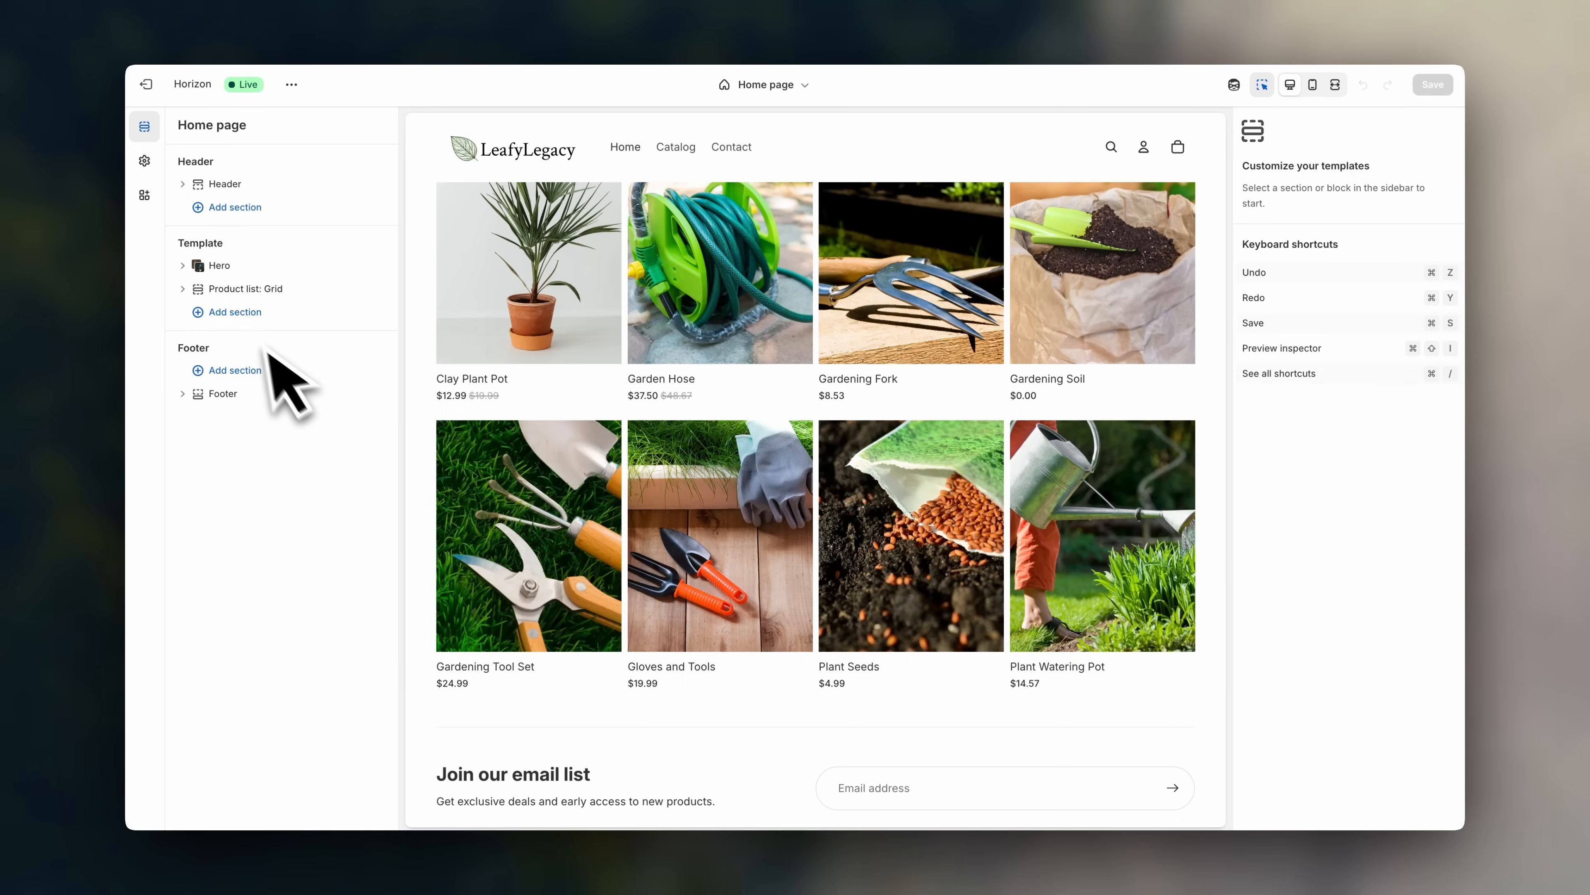
pyautogui.click(246, 322)
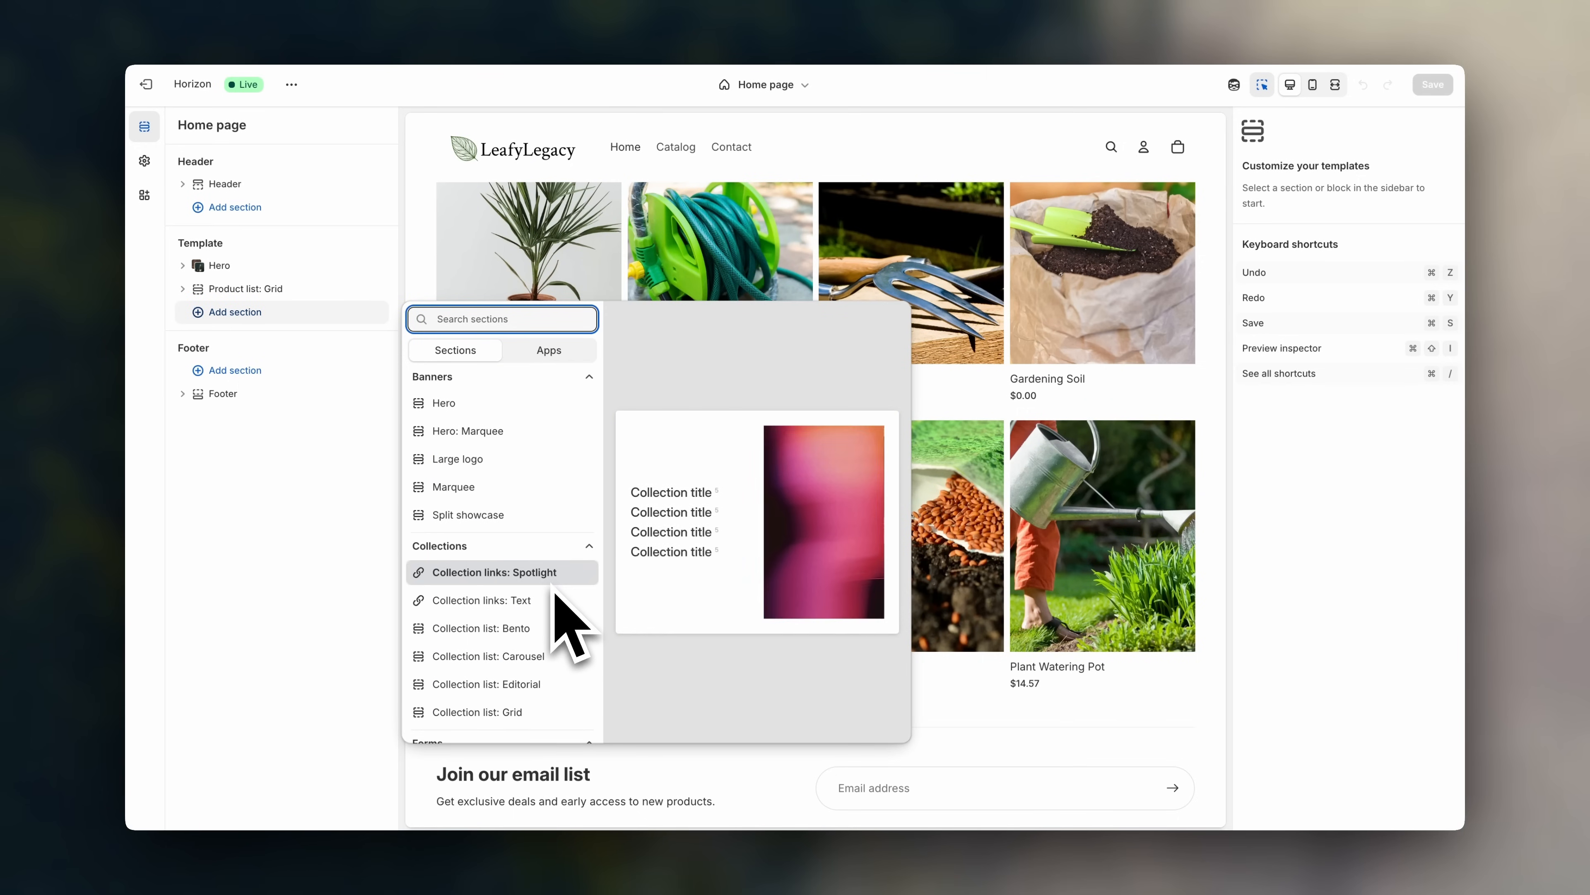
pyautogui.scroll(-3, 571, 592)
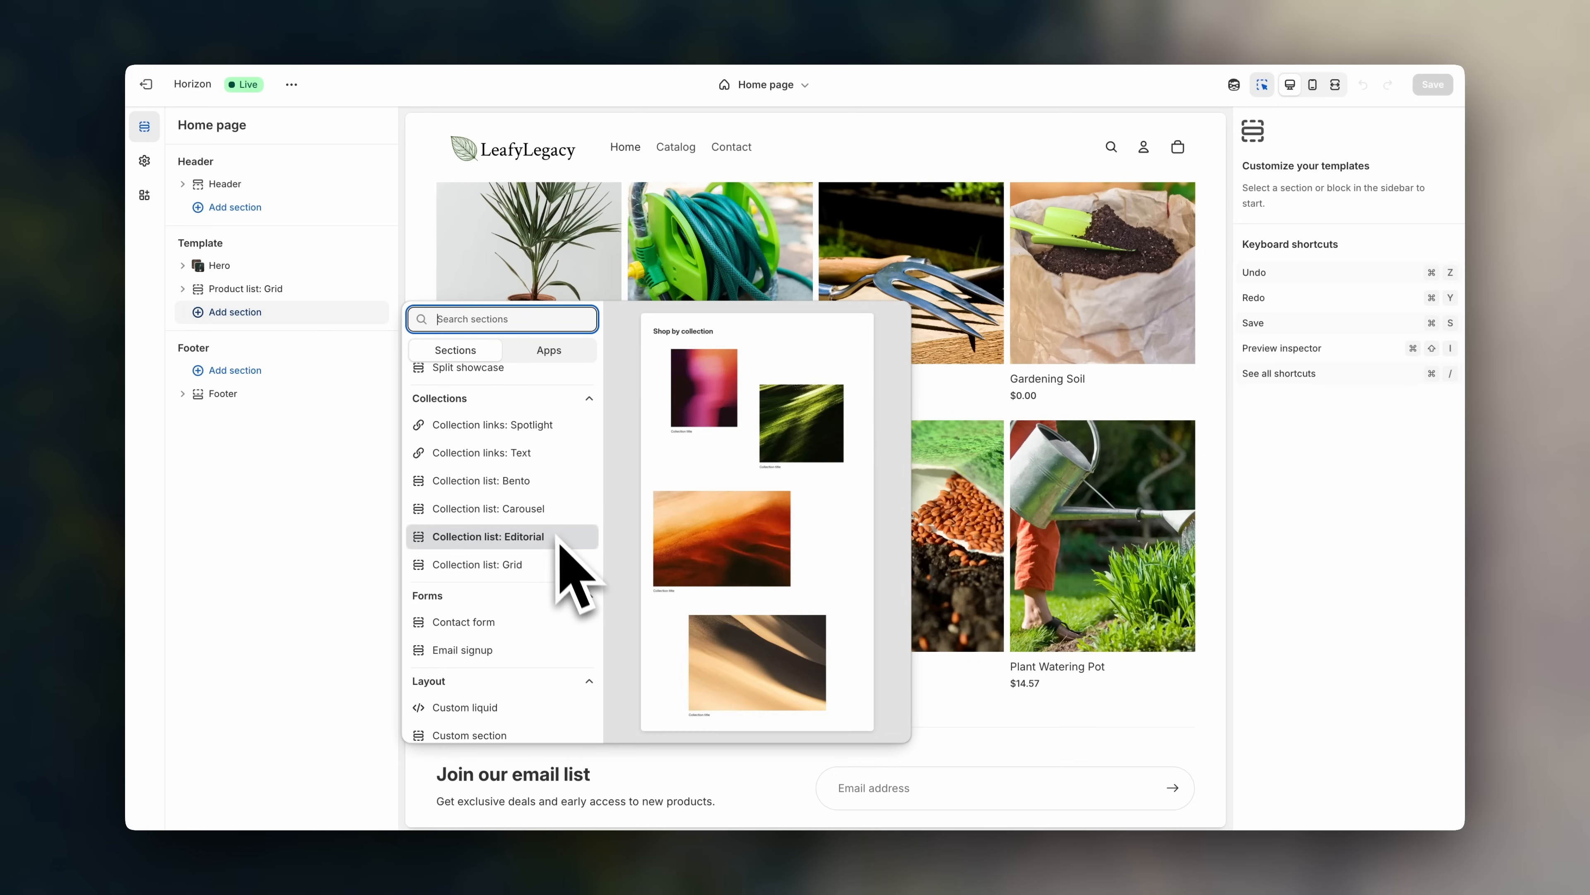
pyautogui.scroll(1, 544, 518)
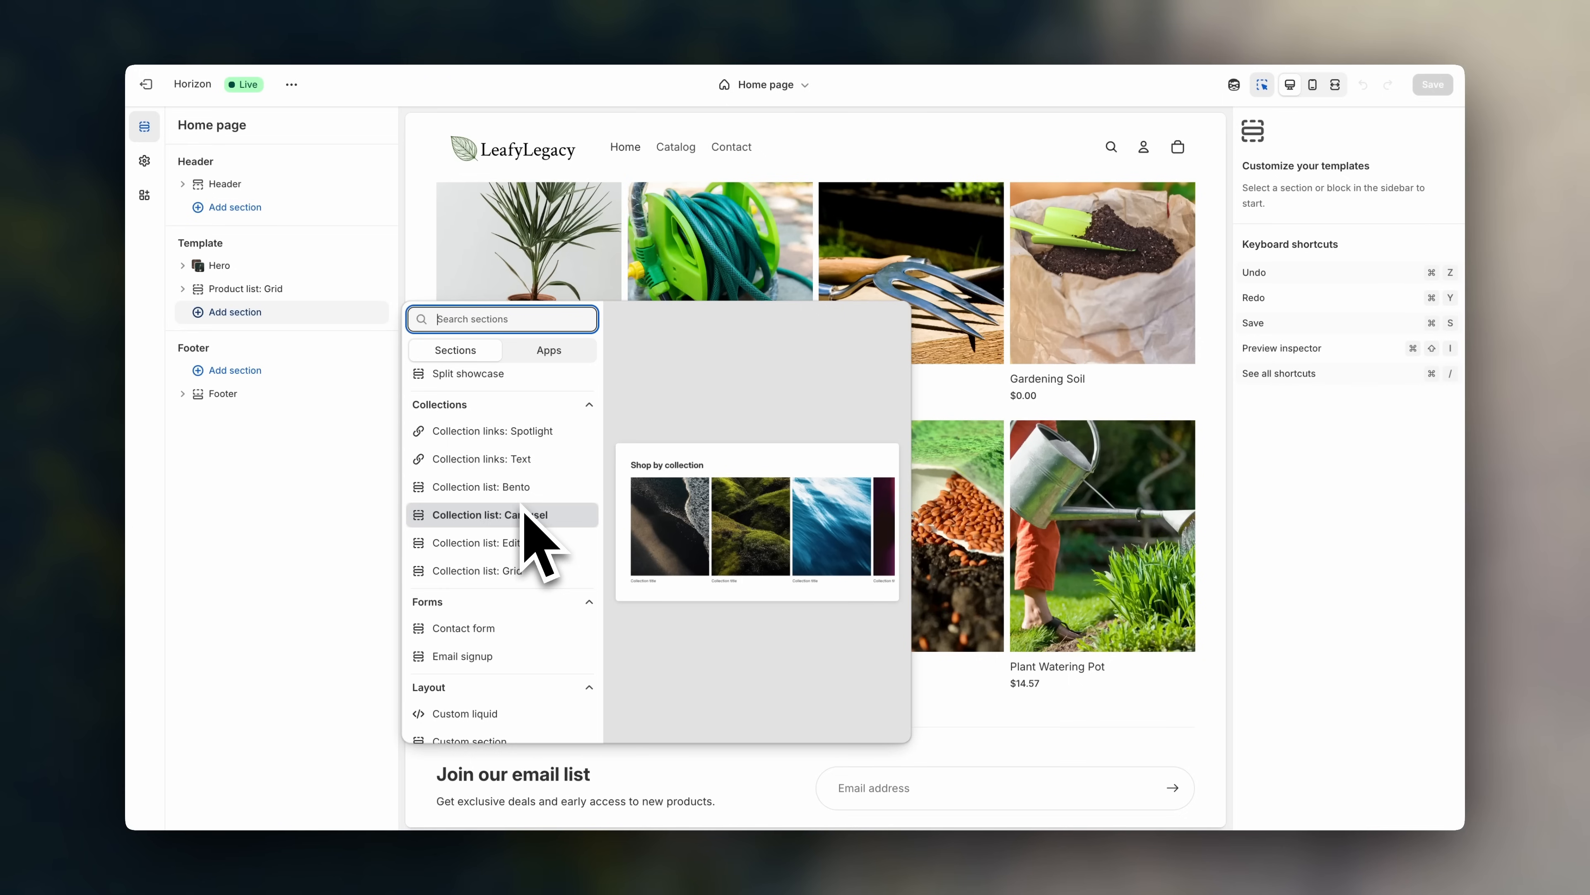
pyautogui.scroll(2, 525, 511)
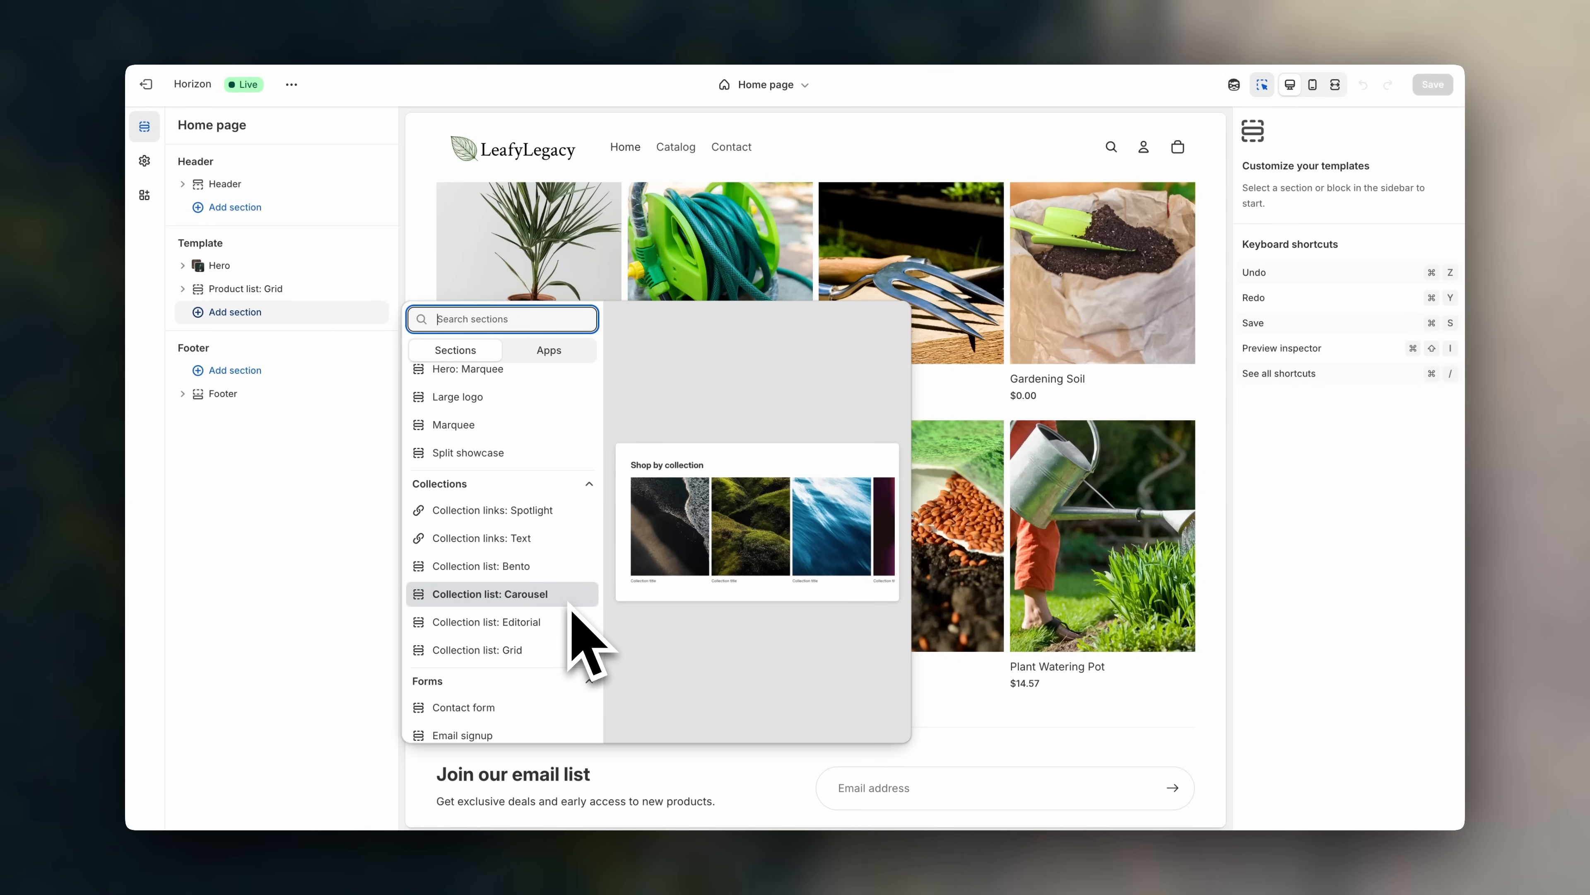
pyautogui.click(570, 600)
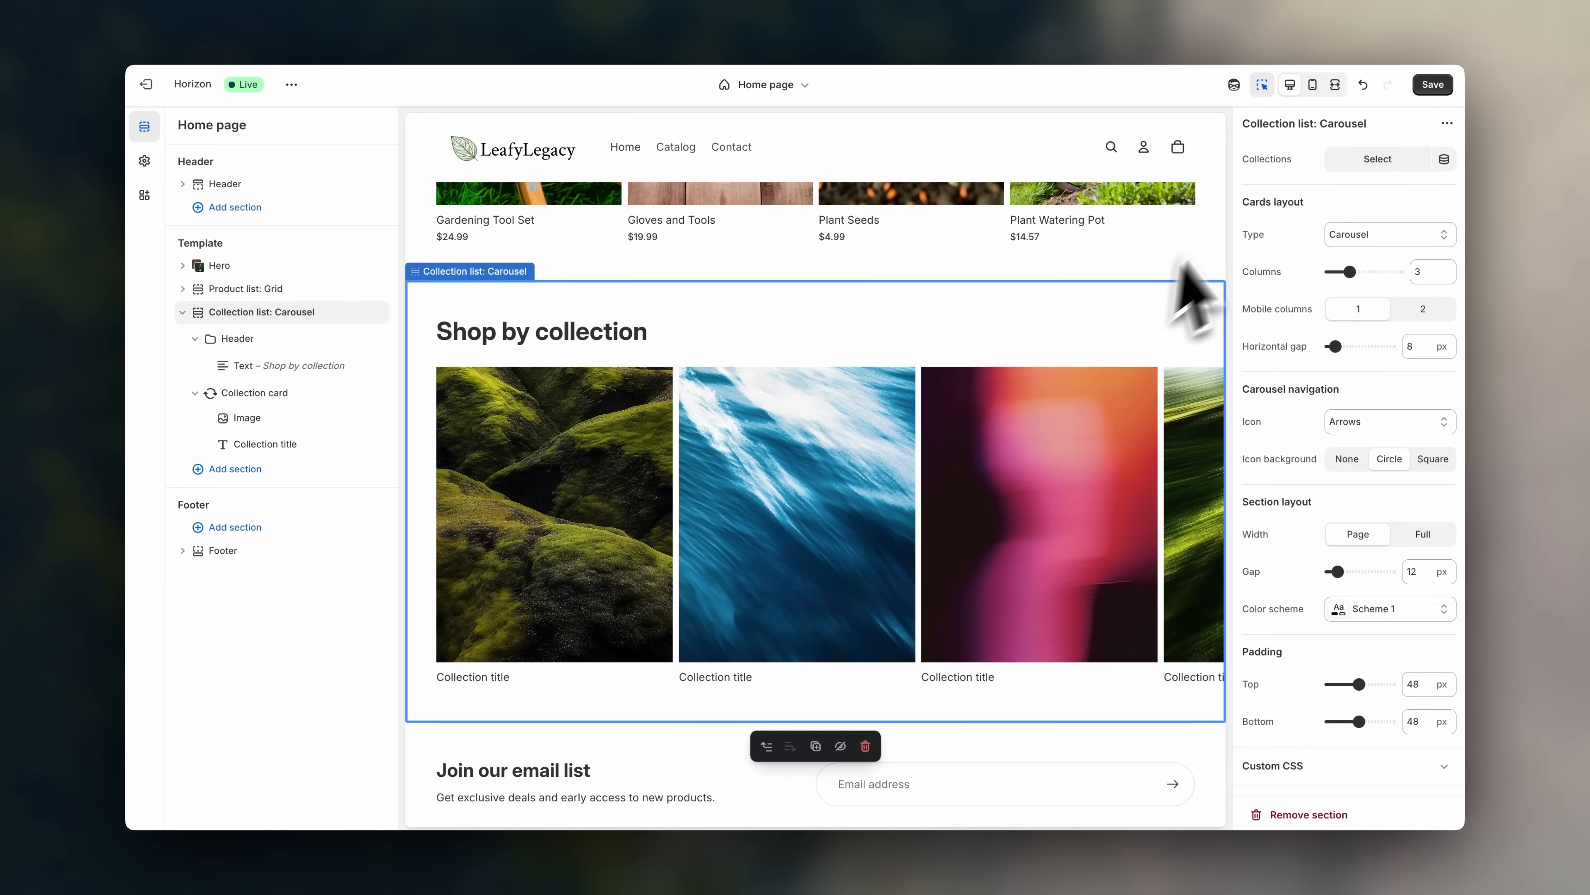
# - Turn off the inspector and select Gardening Tools, Plant Pots, Plant Watering, Soil and Seeds for the carousel
pyautogui.click(1266, 89)
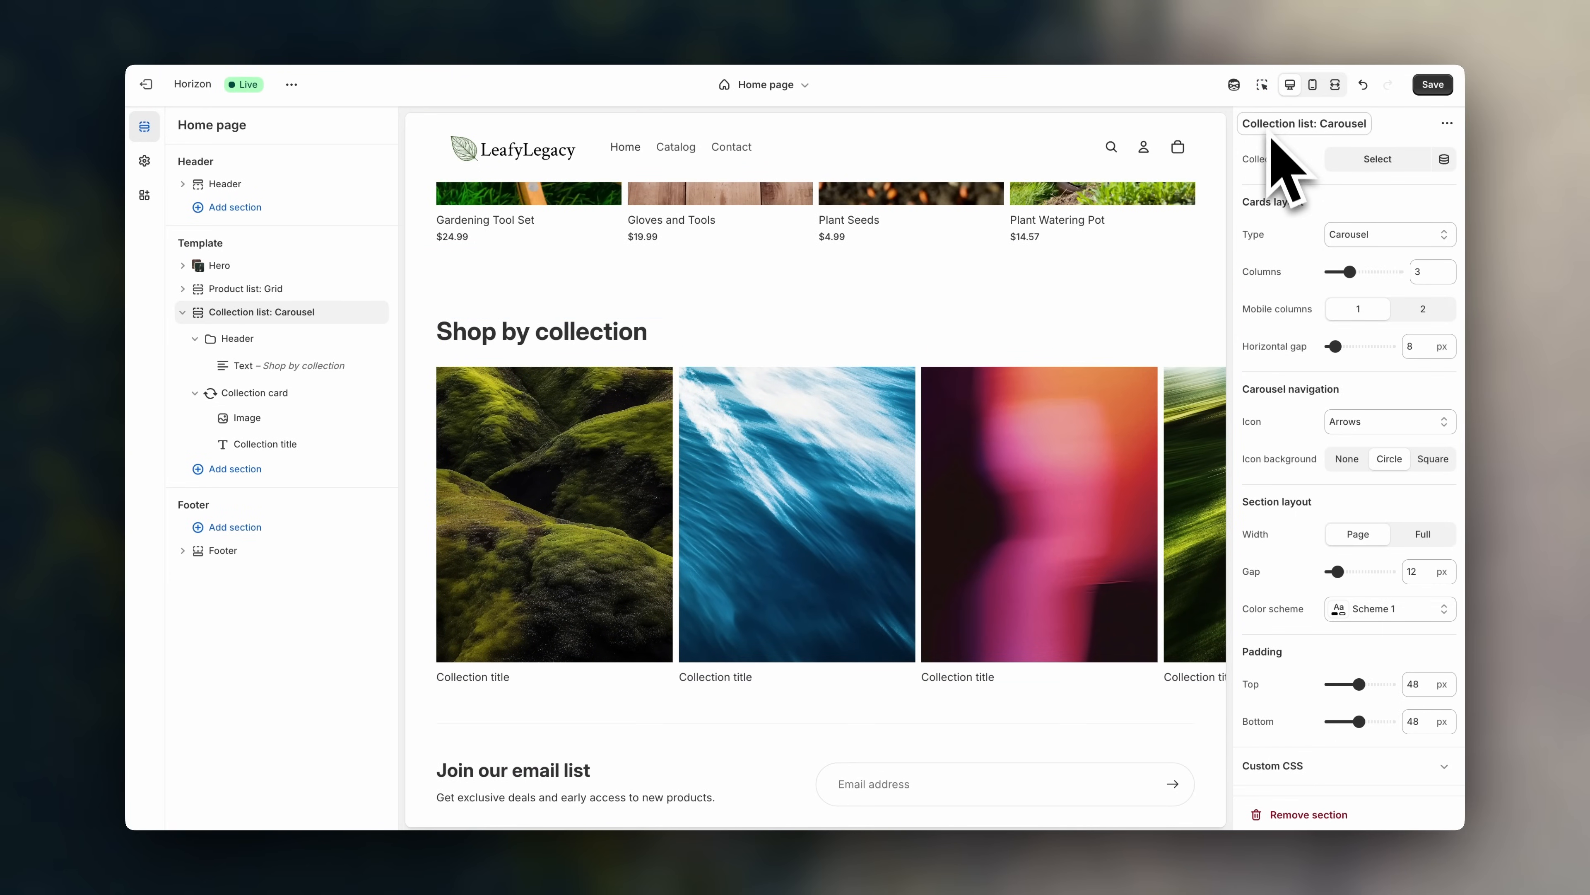
pyautogui.scroll(1, 592, 411)
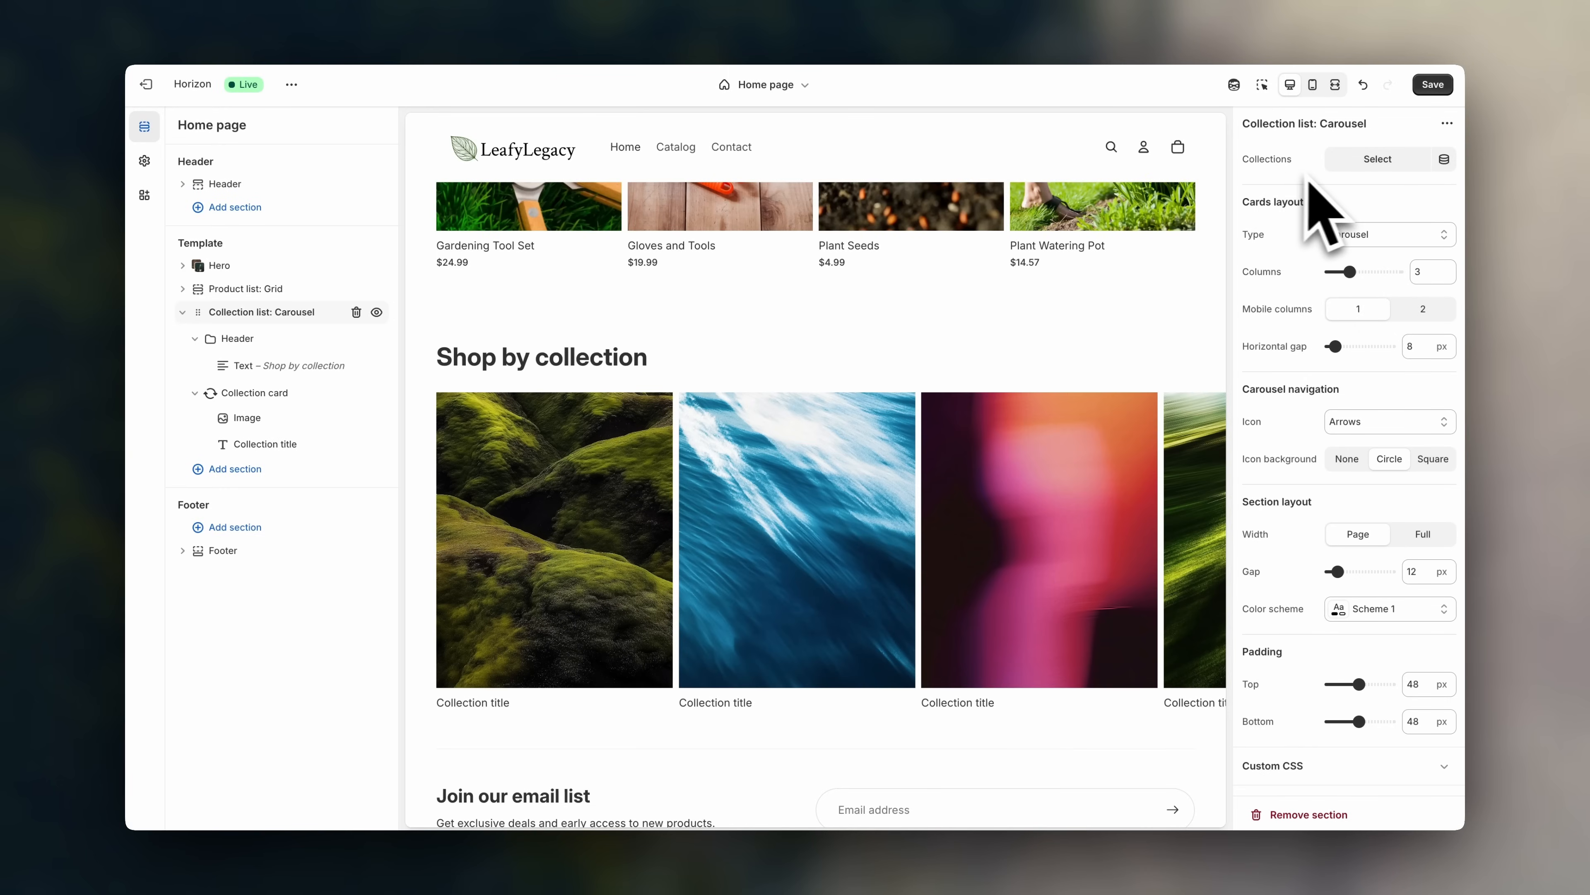
pyautogui.click(1402, 164)
pyautogui.click(1253, 231)
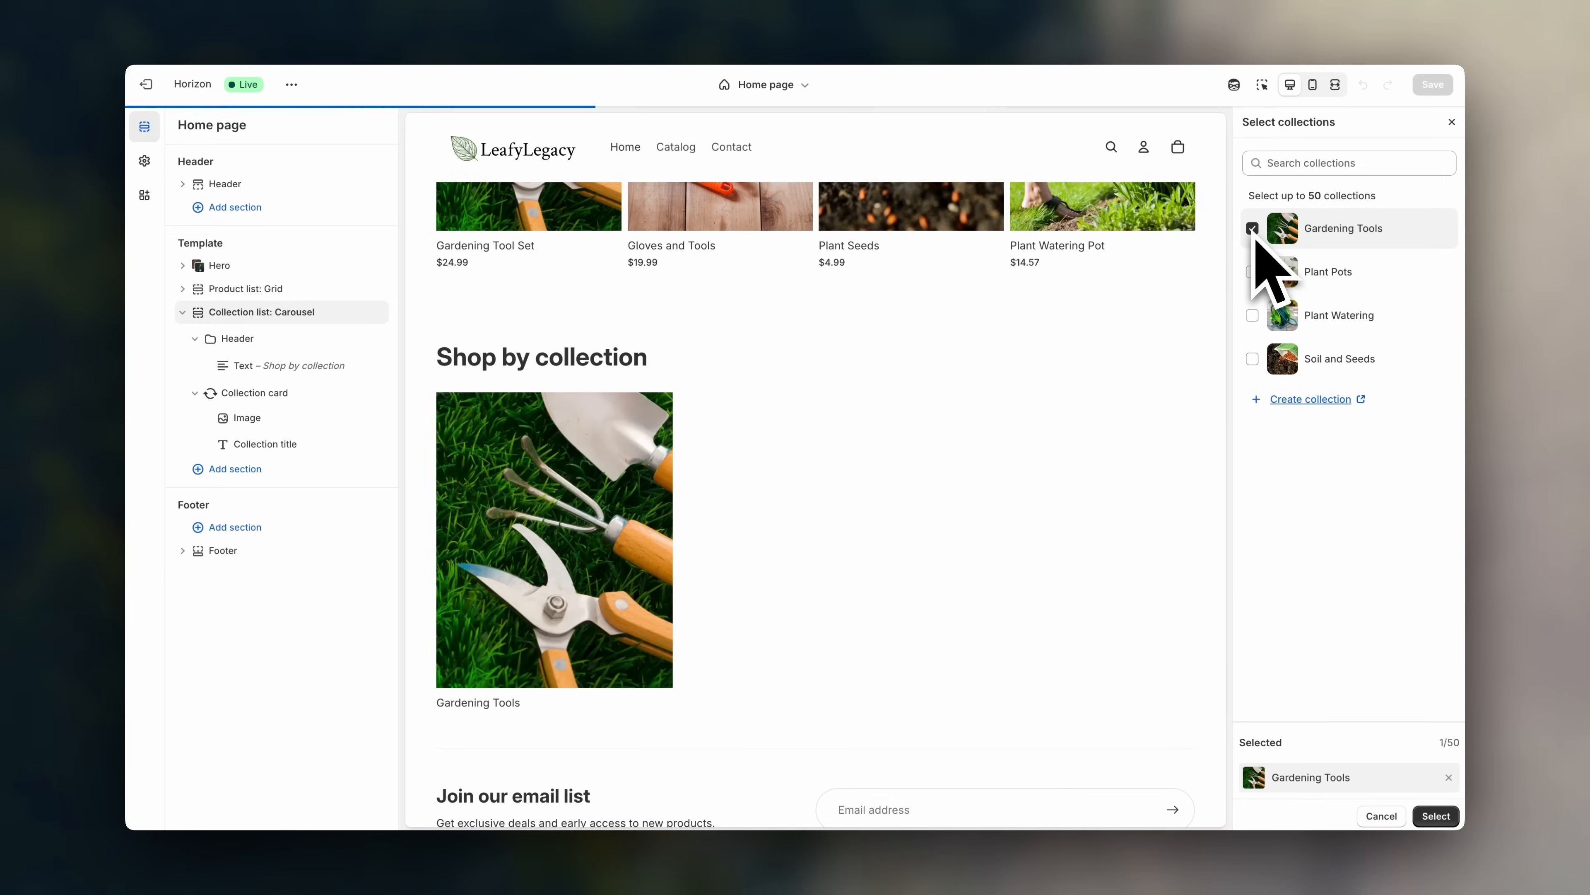
pyautogui.click(1253, 271)
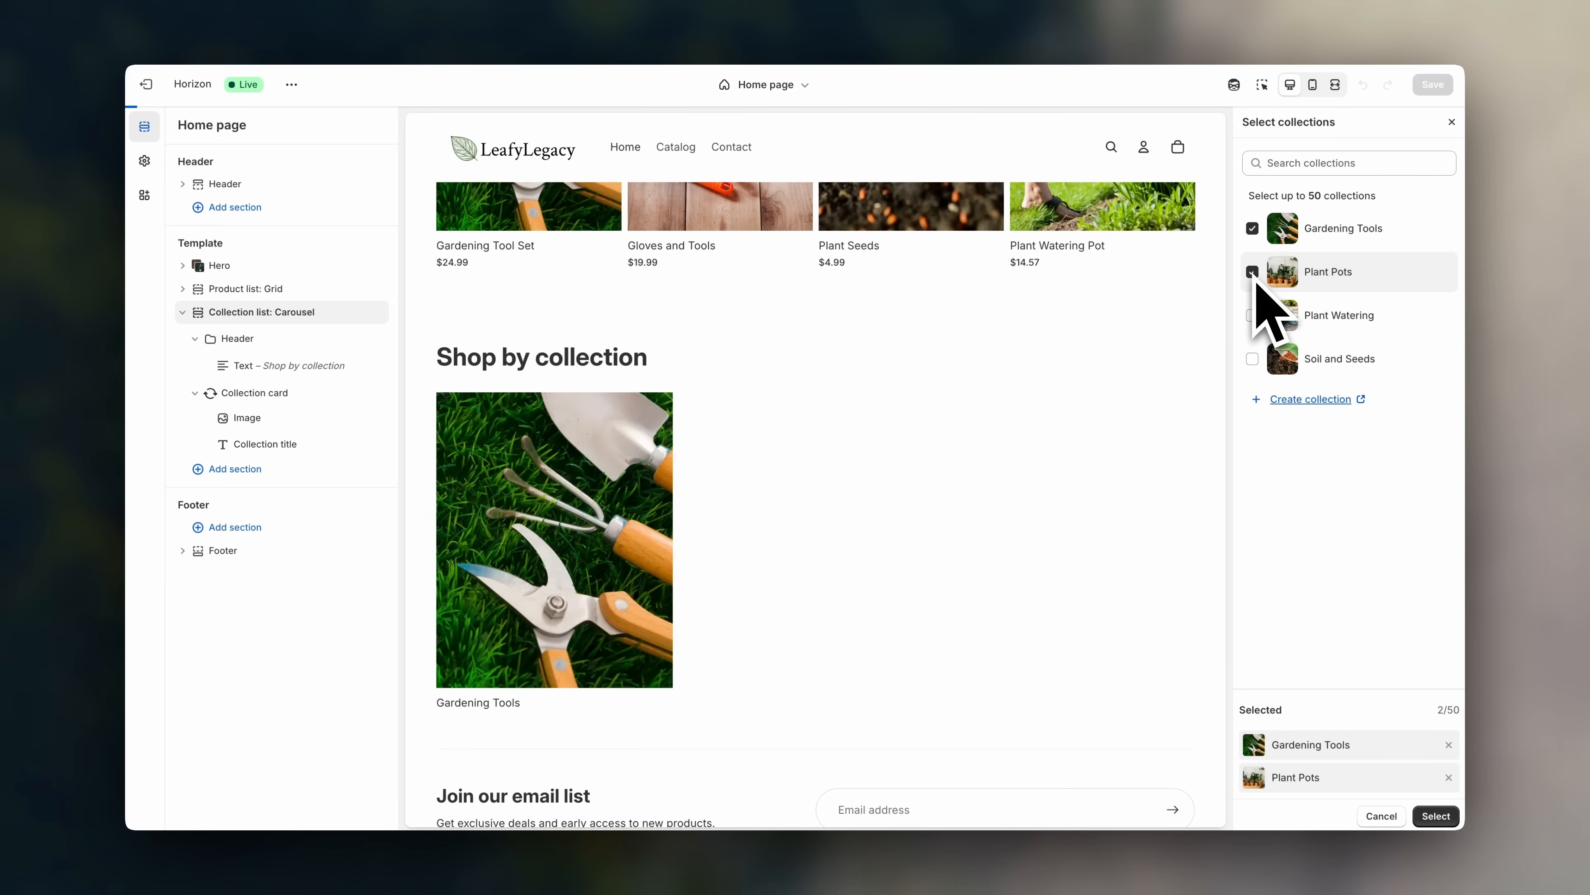
pyautogui.click(1253, 315)
pyautogui.click(1253, 358)
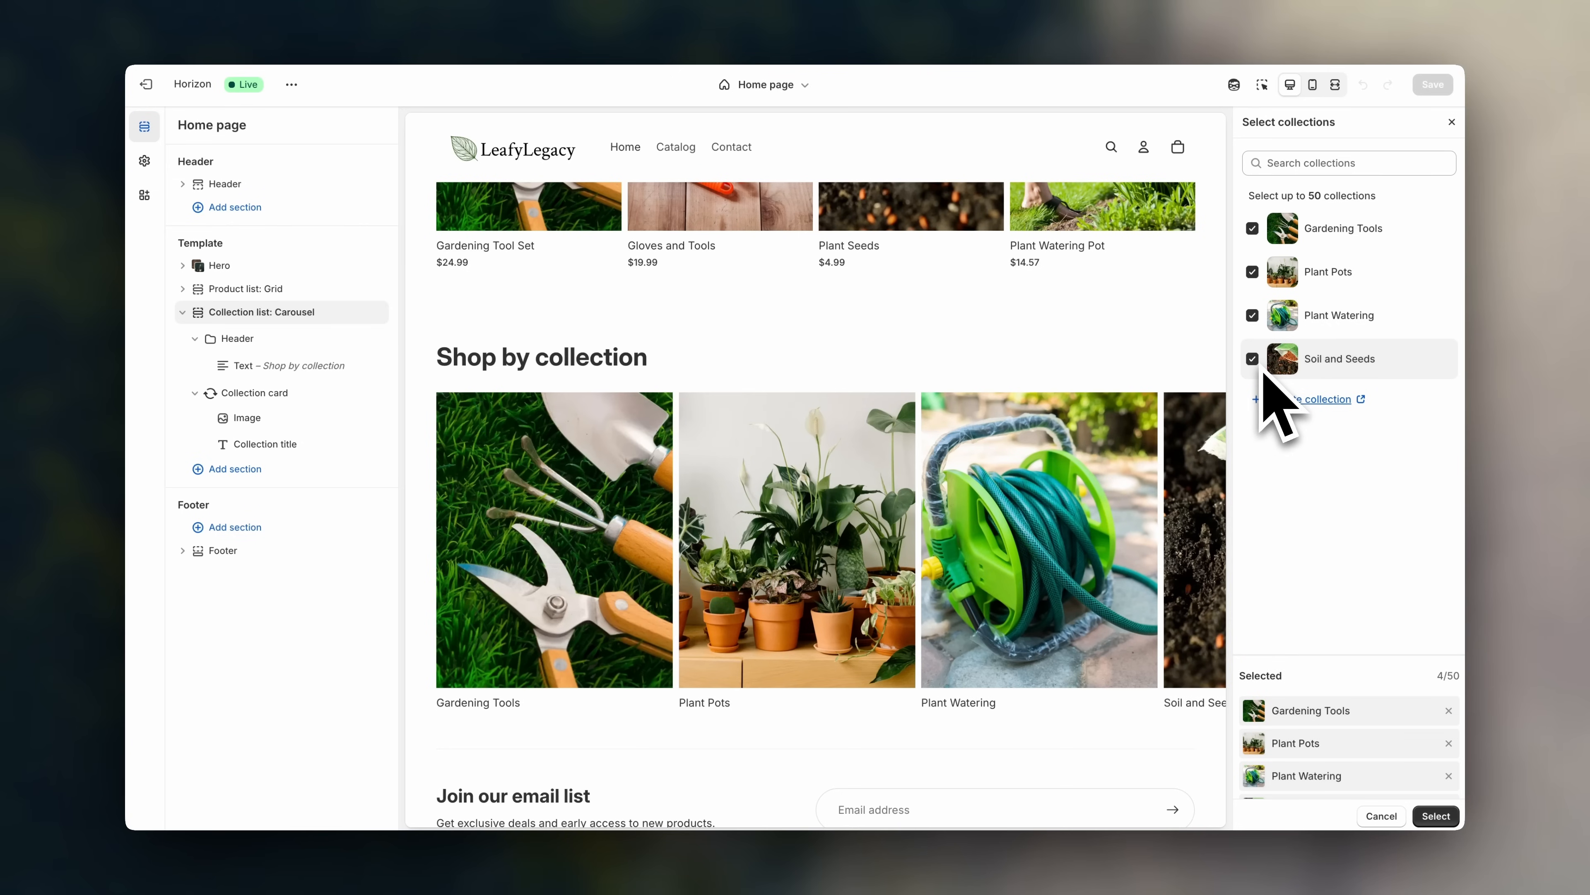
pyautogui.click(1435, 815)
pyautogui.scroll(-2, 994, 657)
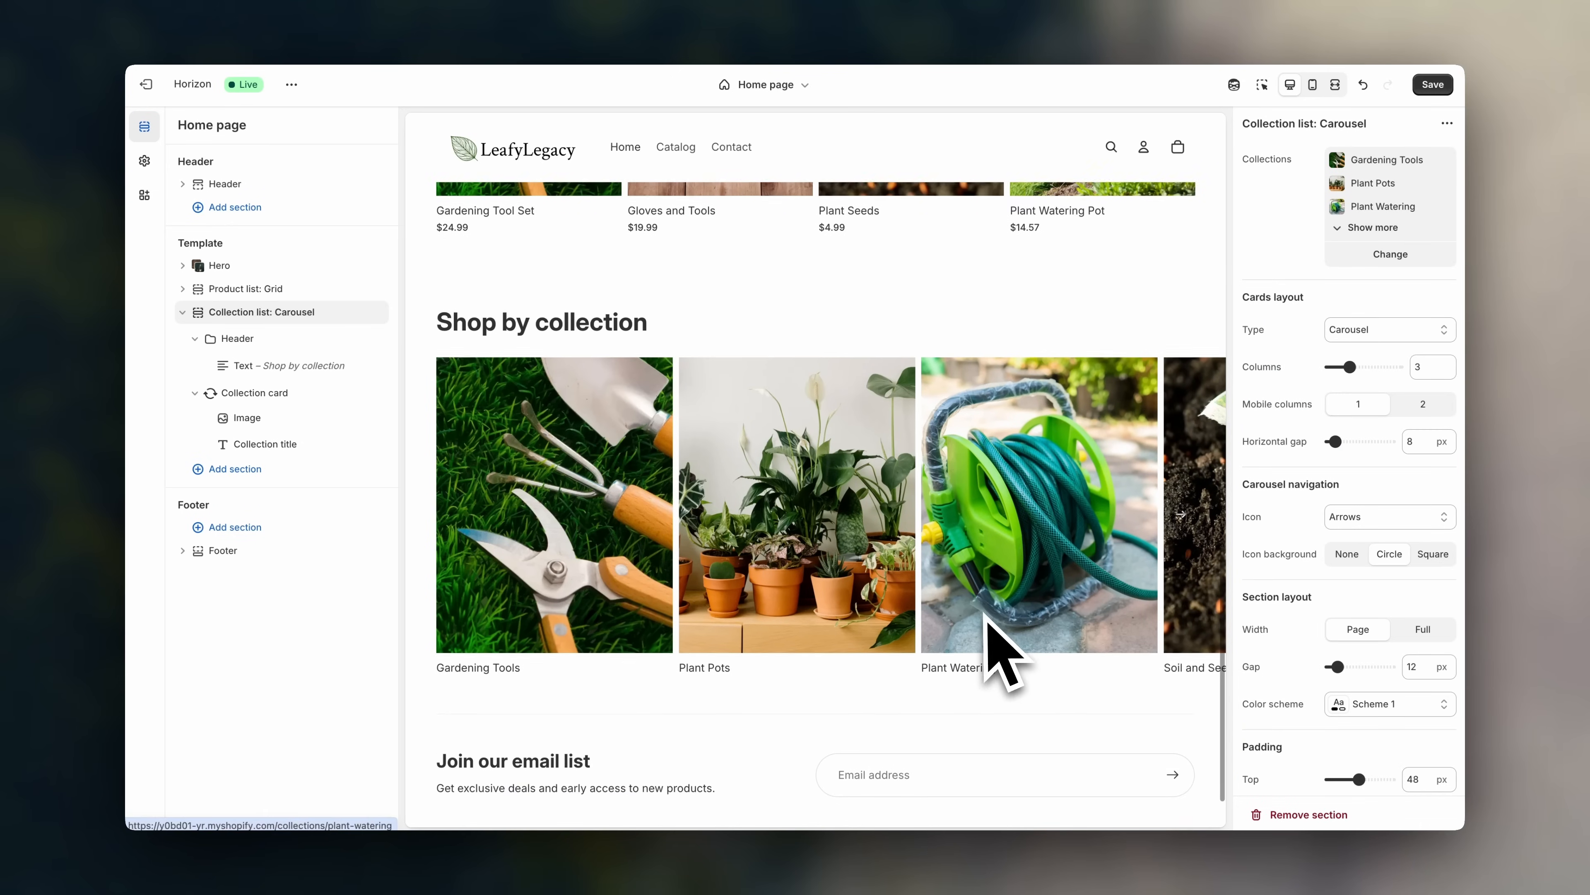
pyautogui.hscroll(3, 1095, 519)
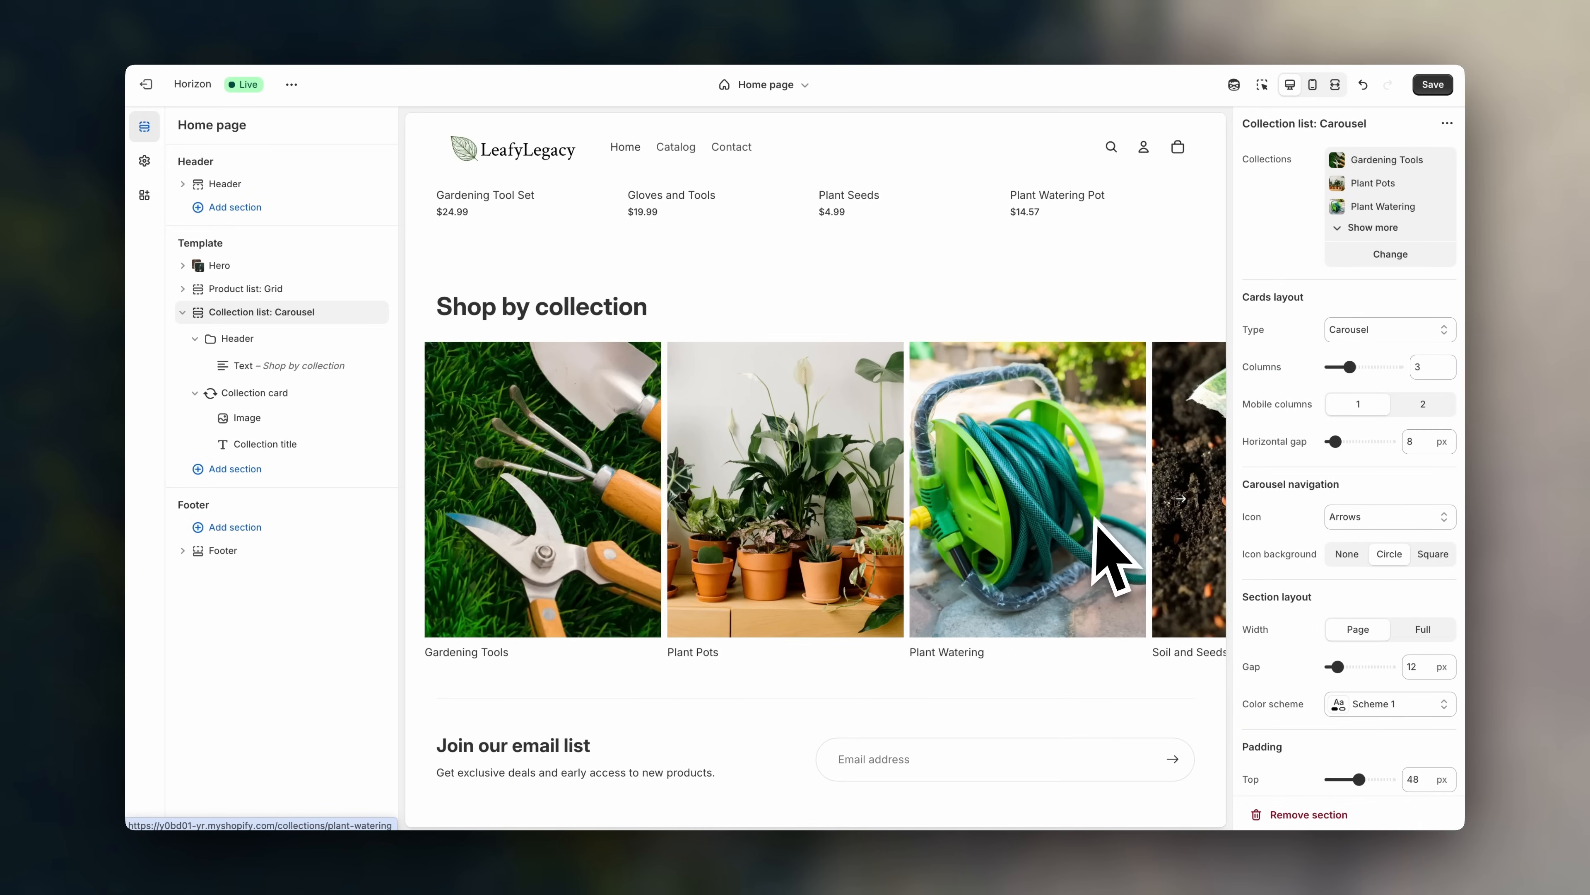
pyautogui.hscroll(-3, 1095, 519)
pyautogui.scroll(1, 1094, 518)
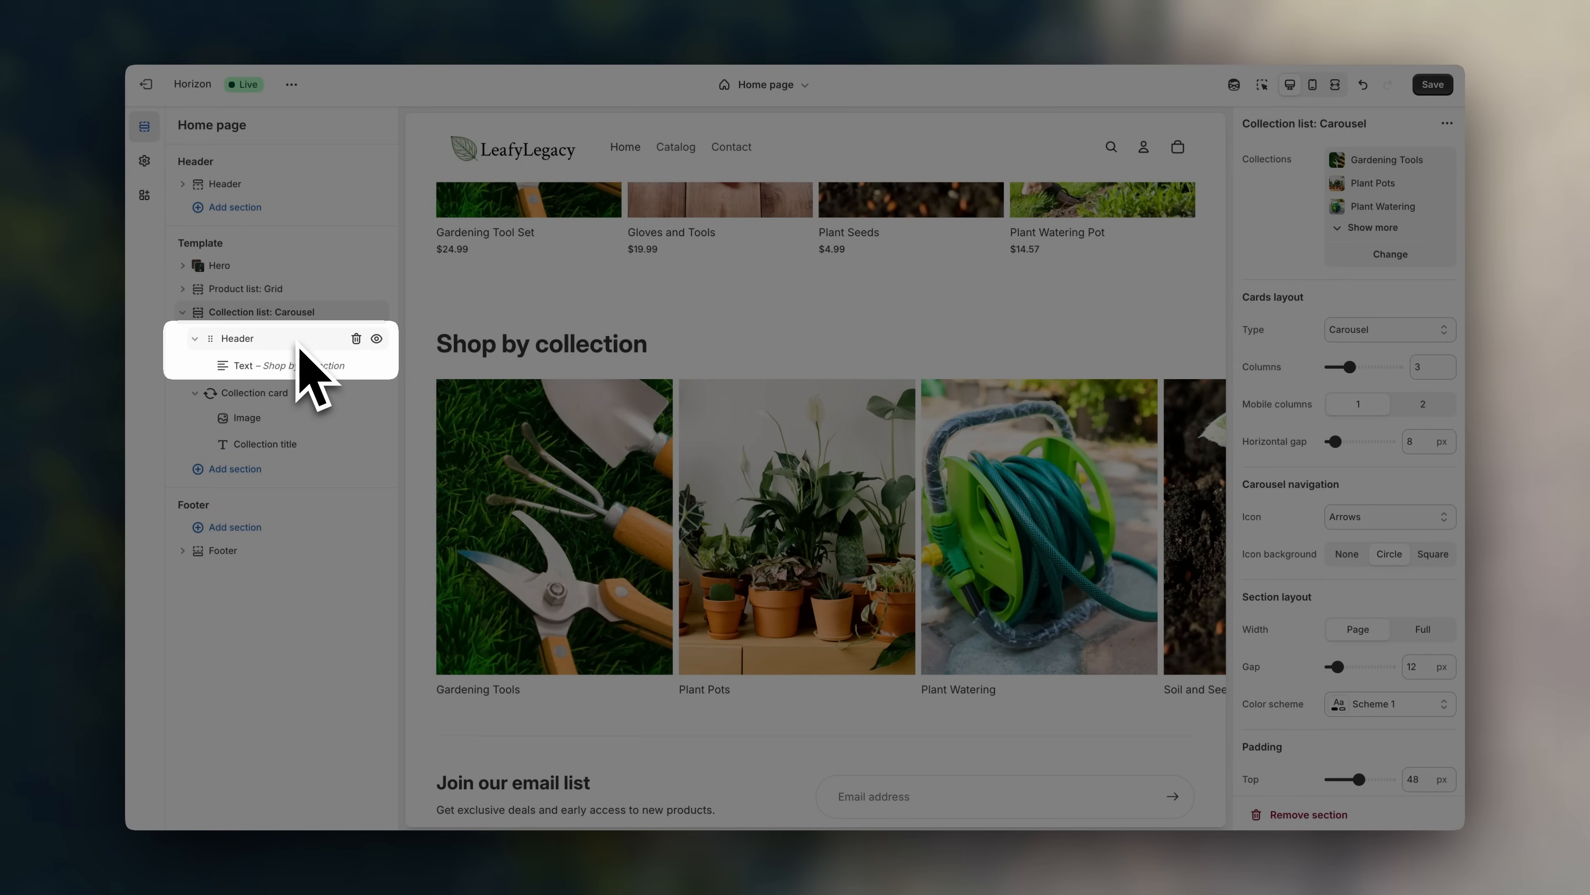
# - Change the carousel heading from 'Shop by collection' to 'Your garden, your legacy'
pyautogui.click(300, 345)
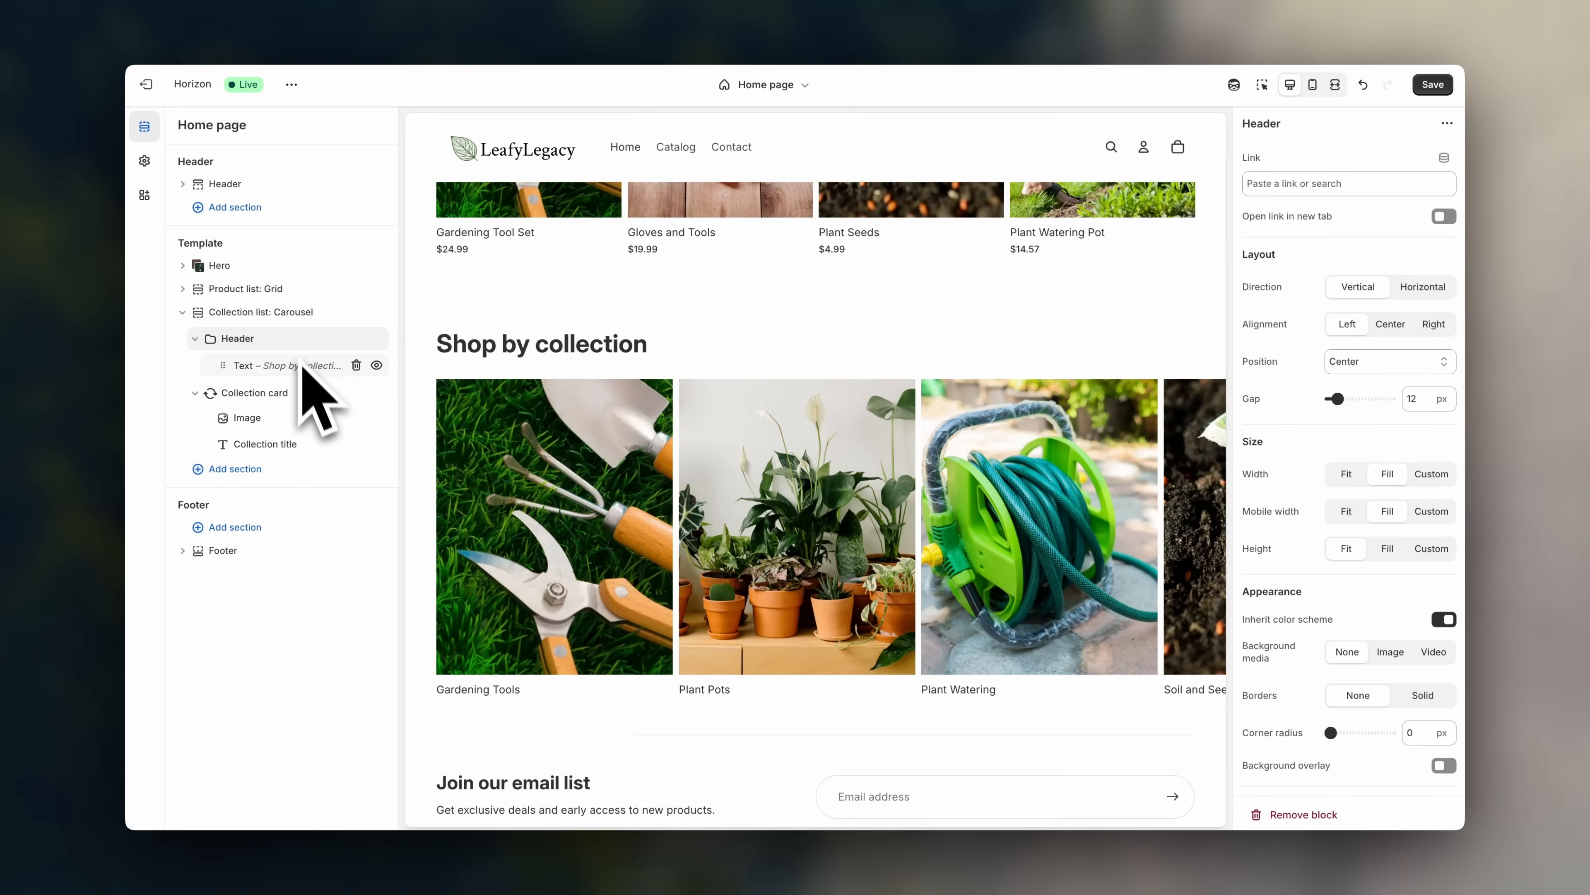
pyautogui.click(305, 371)
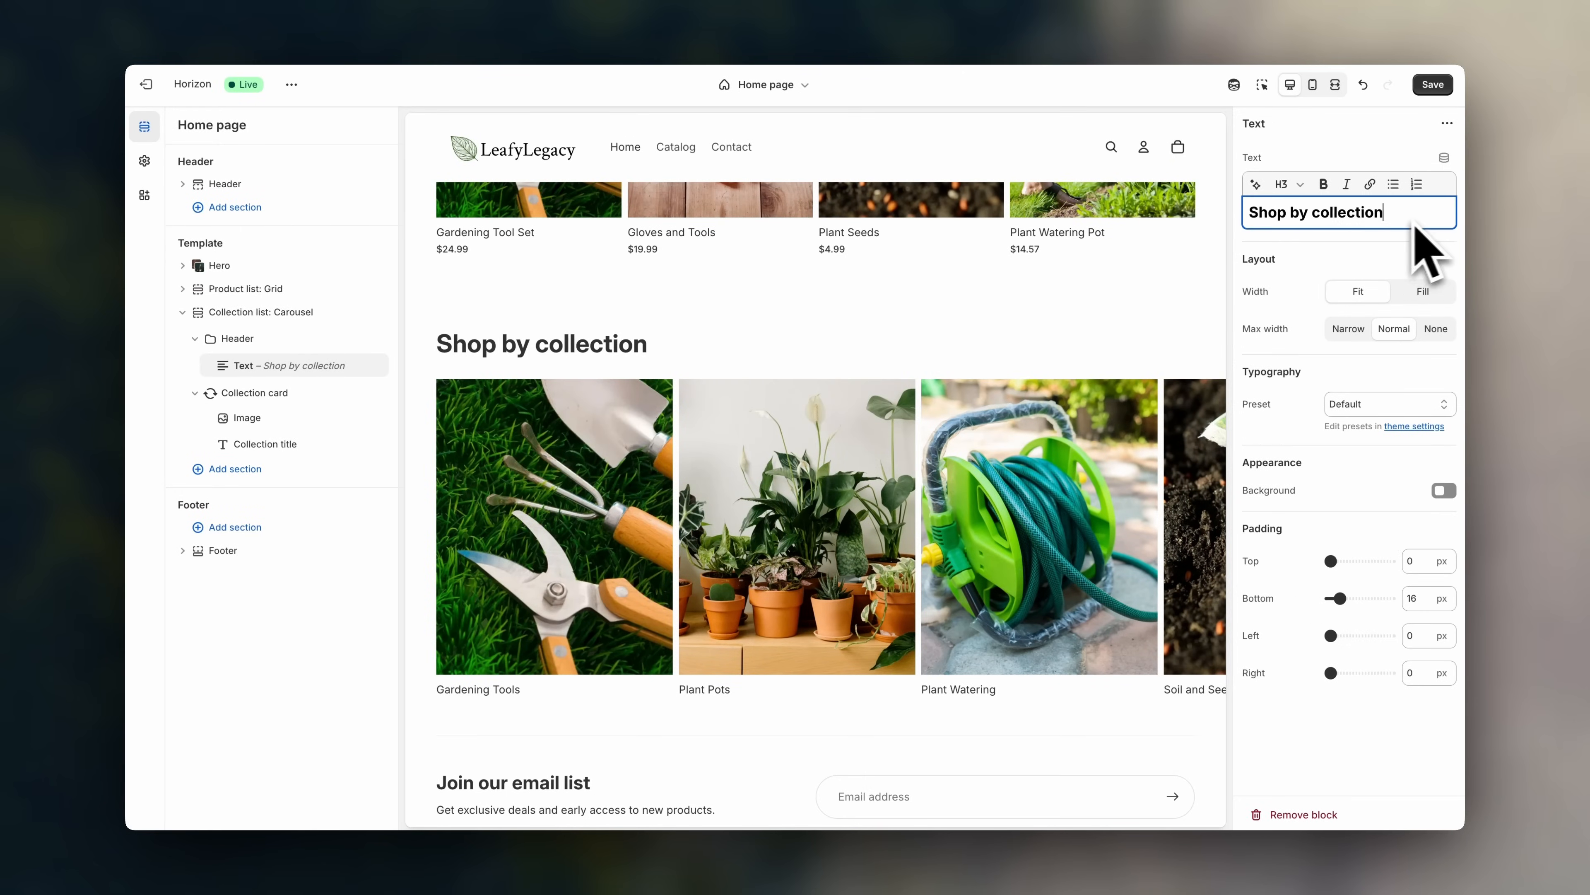
pyautogui.moveTo(1413, 216); pyautogui.dragTo(1200, 208)
pyautogui.write('Your garden, your legacy')
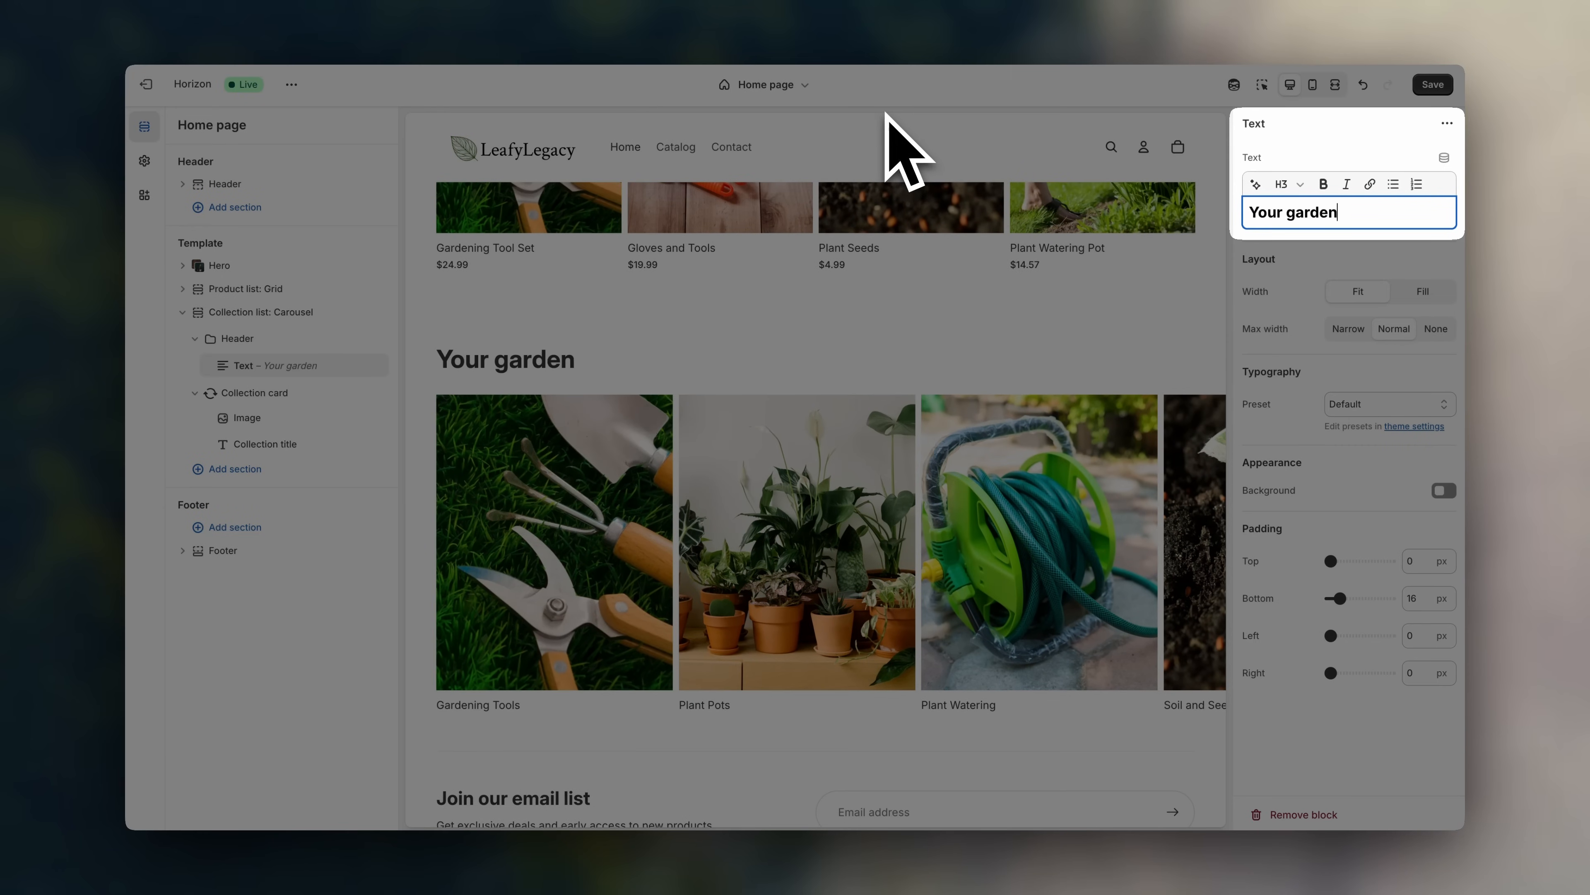
pyautogui.scroll(-1, 939, 238)
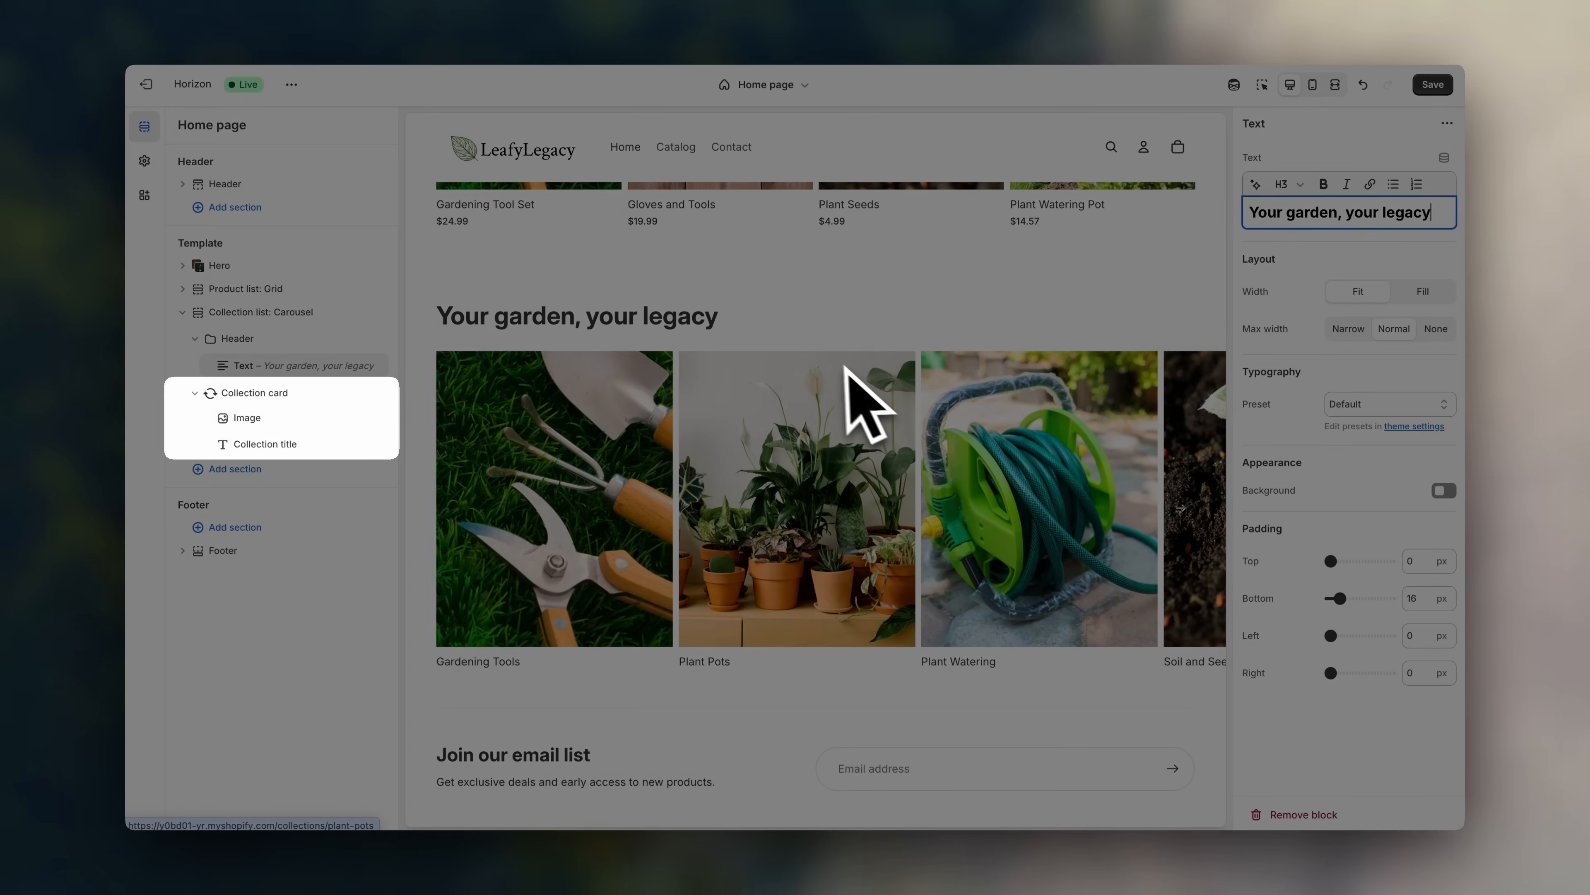
# - Try Square and Landscape image ratios, settle on Portrait, and save the home page
pyautogui.click(302, 400)
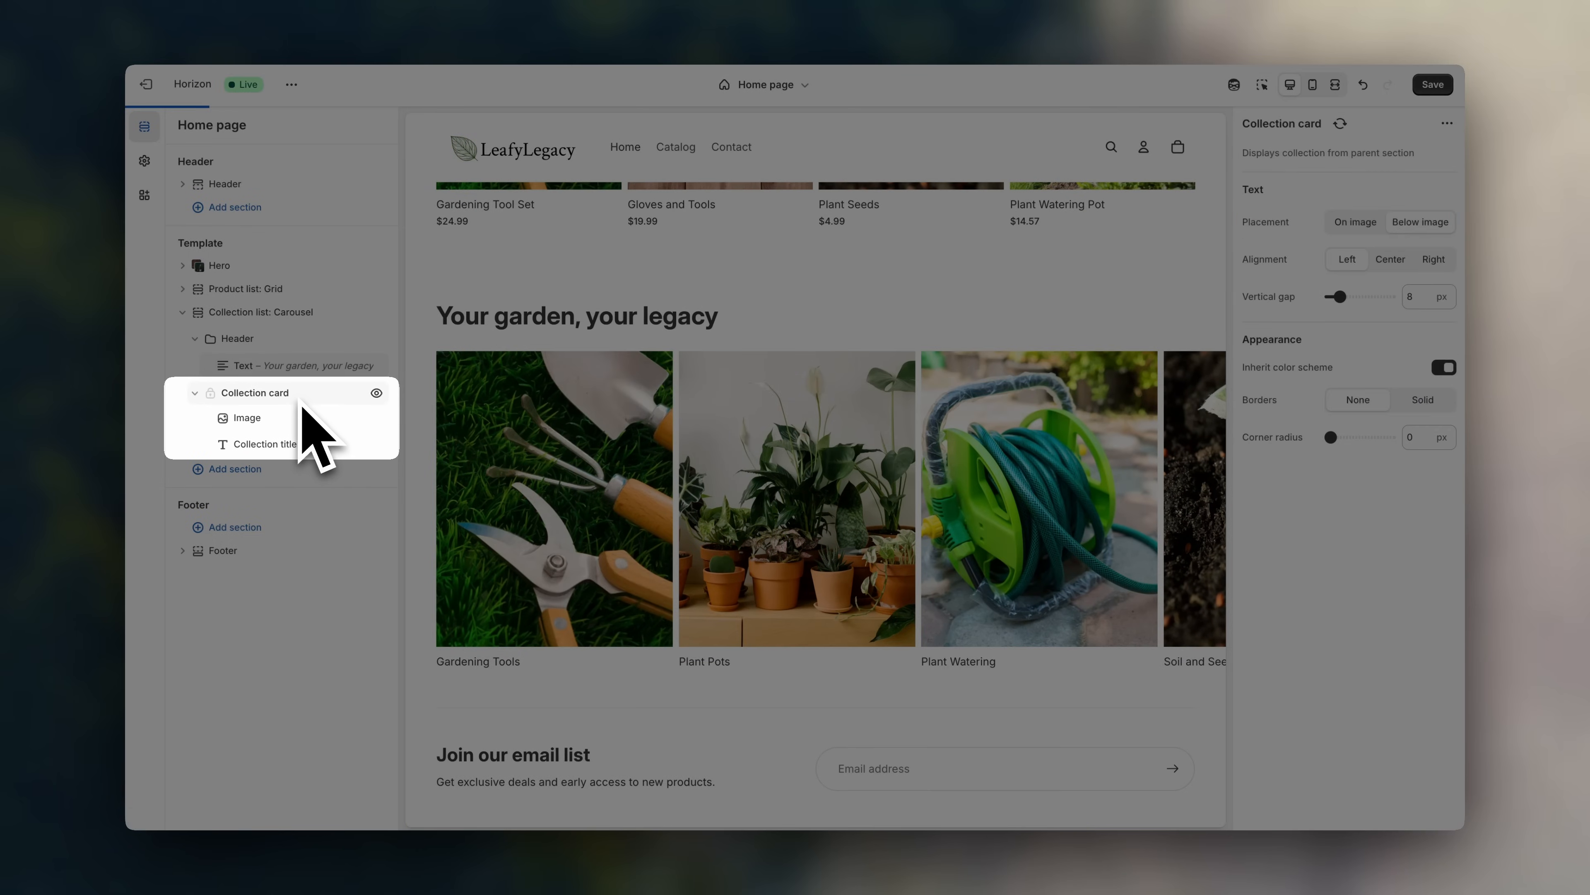
pyautogui.click(314, 431)
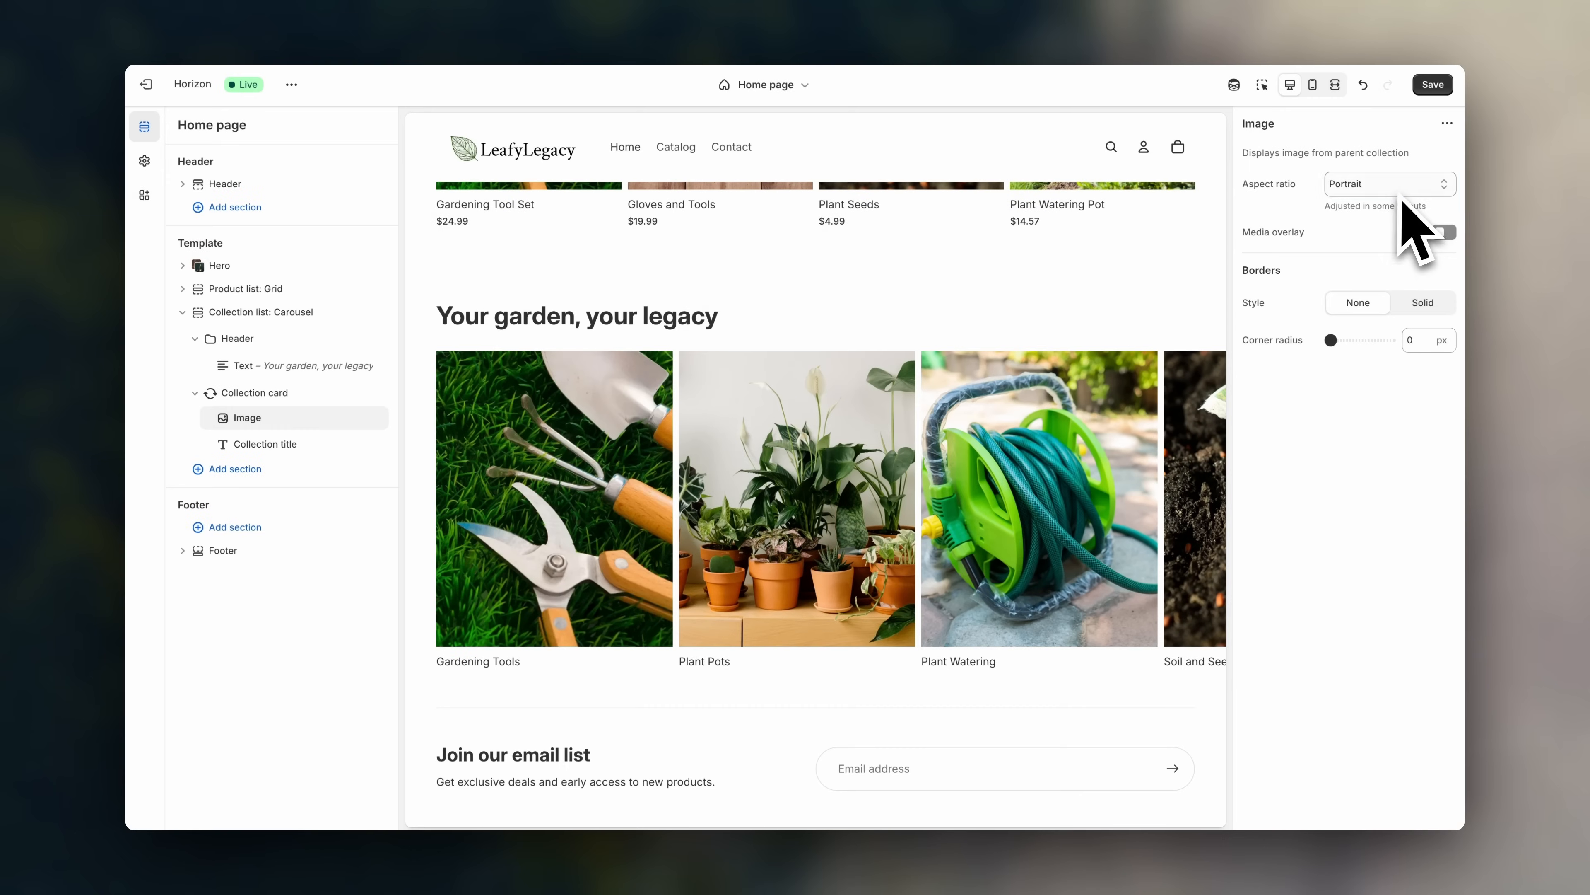
pyautogui.click(1400, 191)
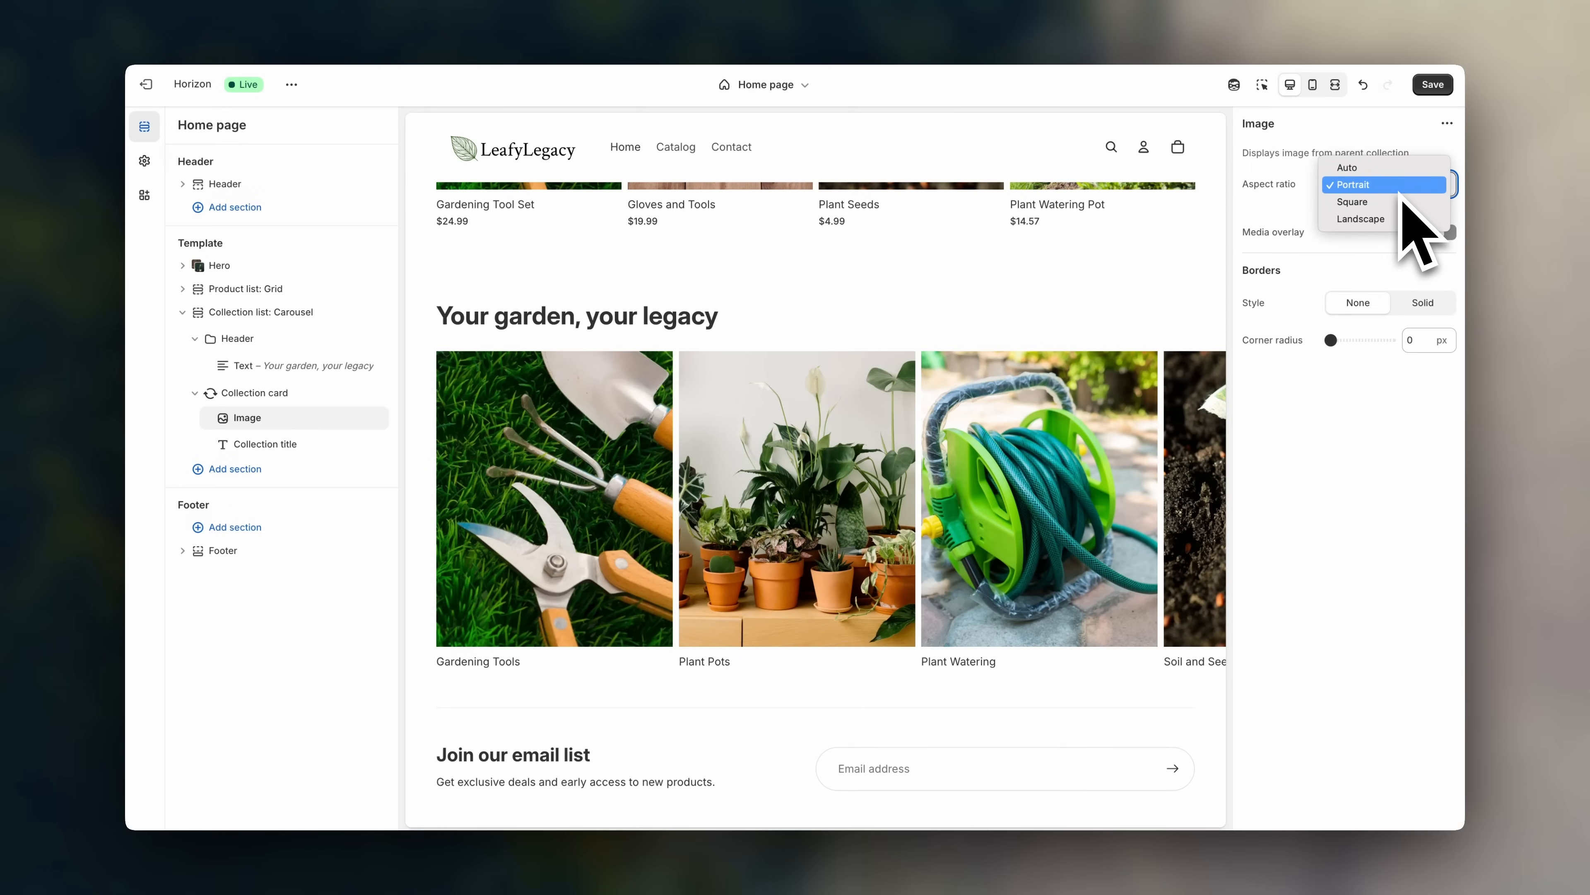
pyautogui.click(1401, 203)
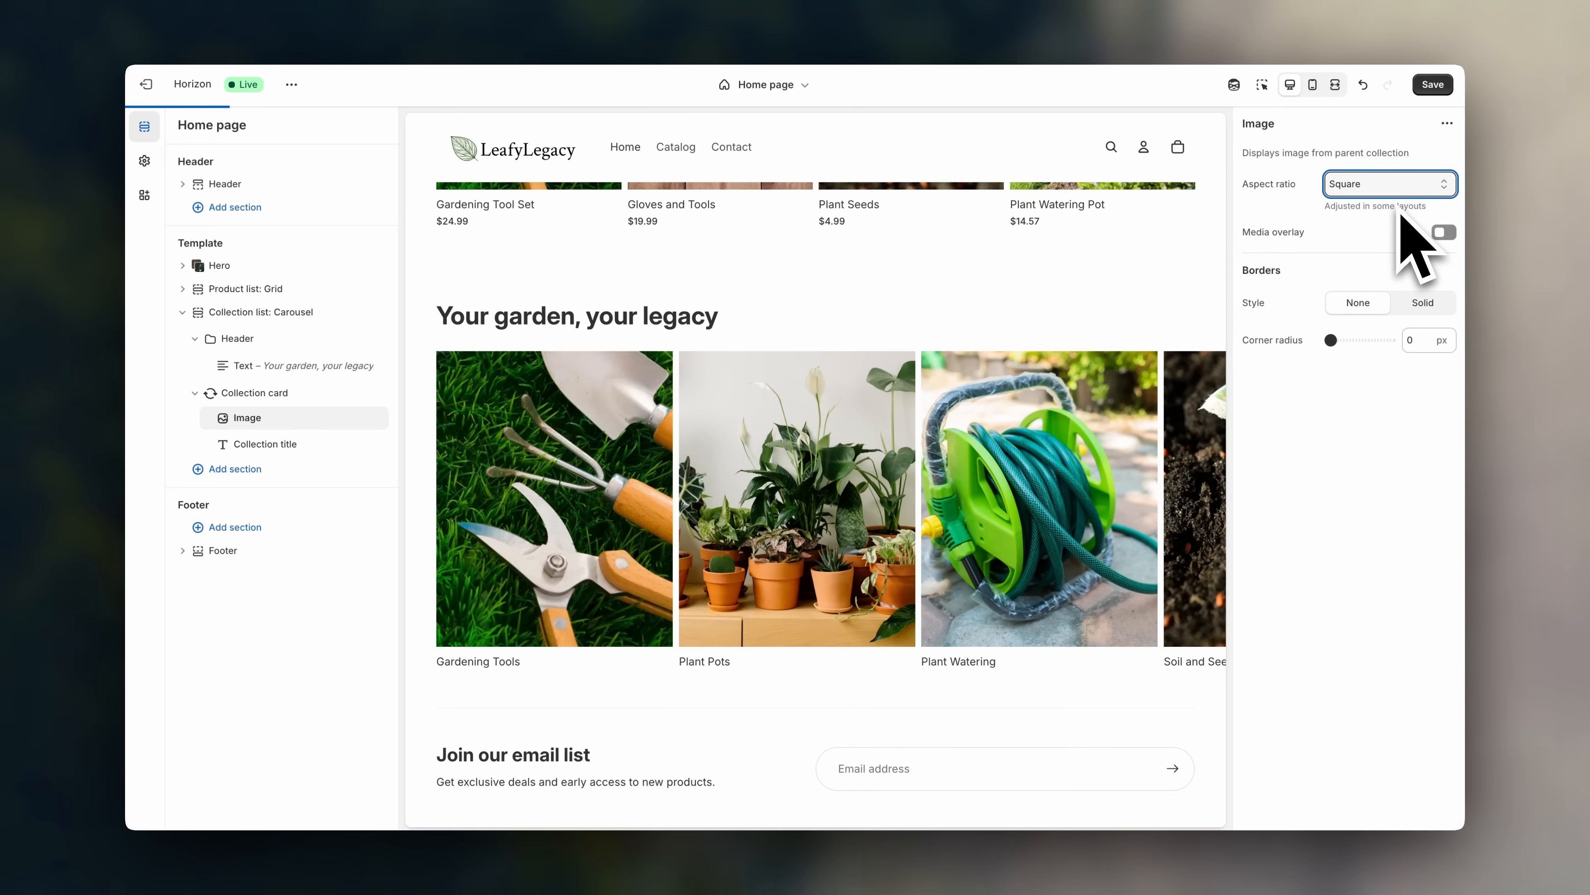
pyautogui.click(1401, 206)
pyautogui.click(1400, 203)
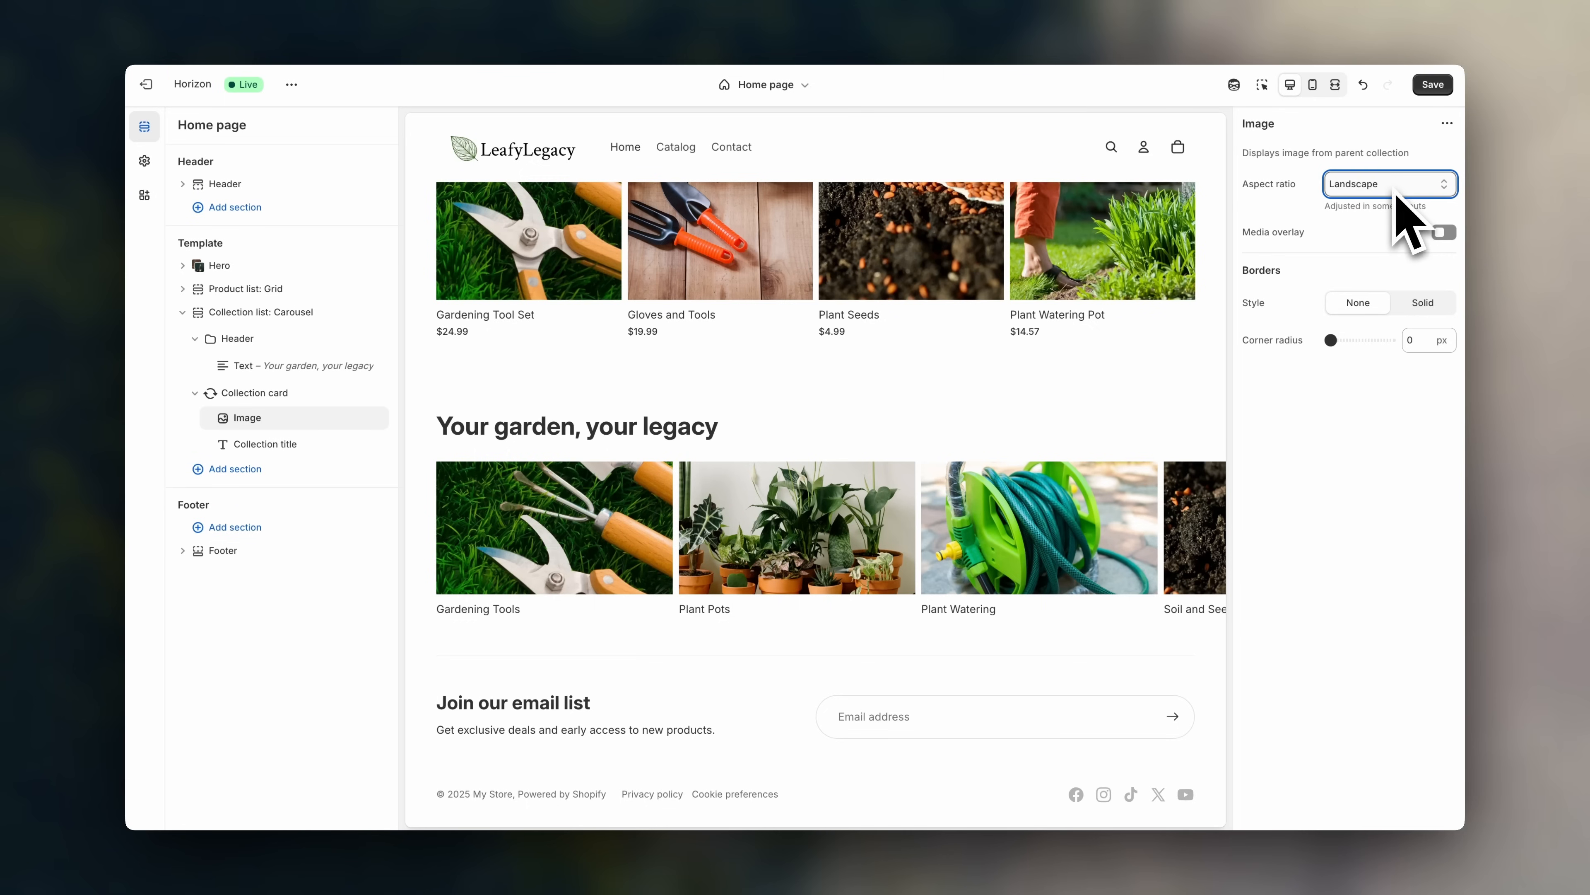
pyautogui.click(1394, 191)
pyautogui.click(1395, 156)
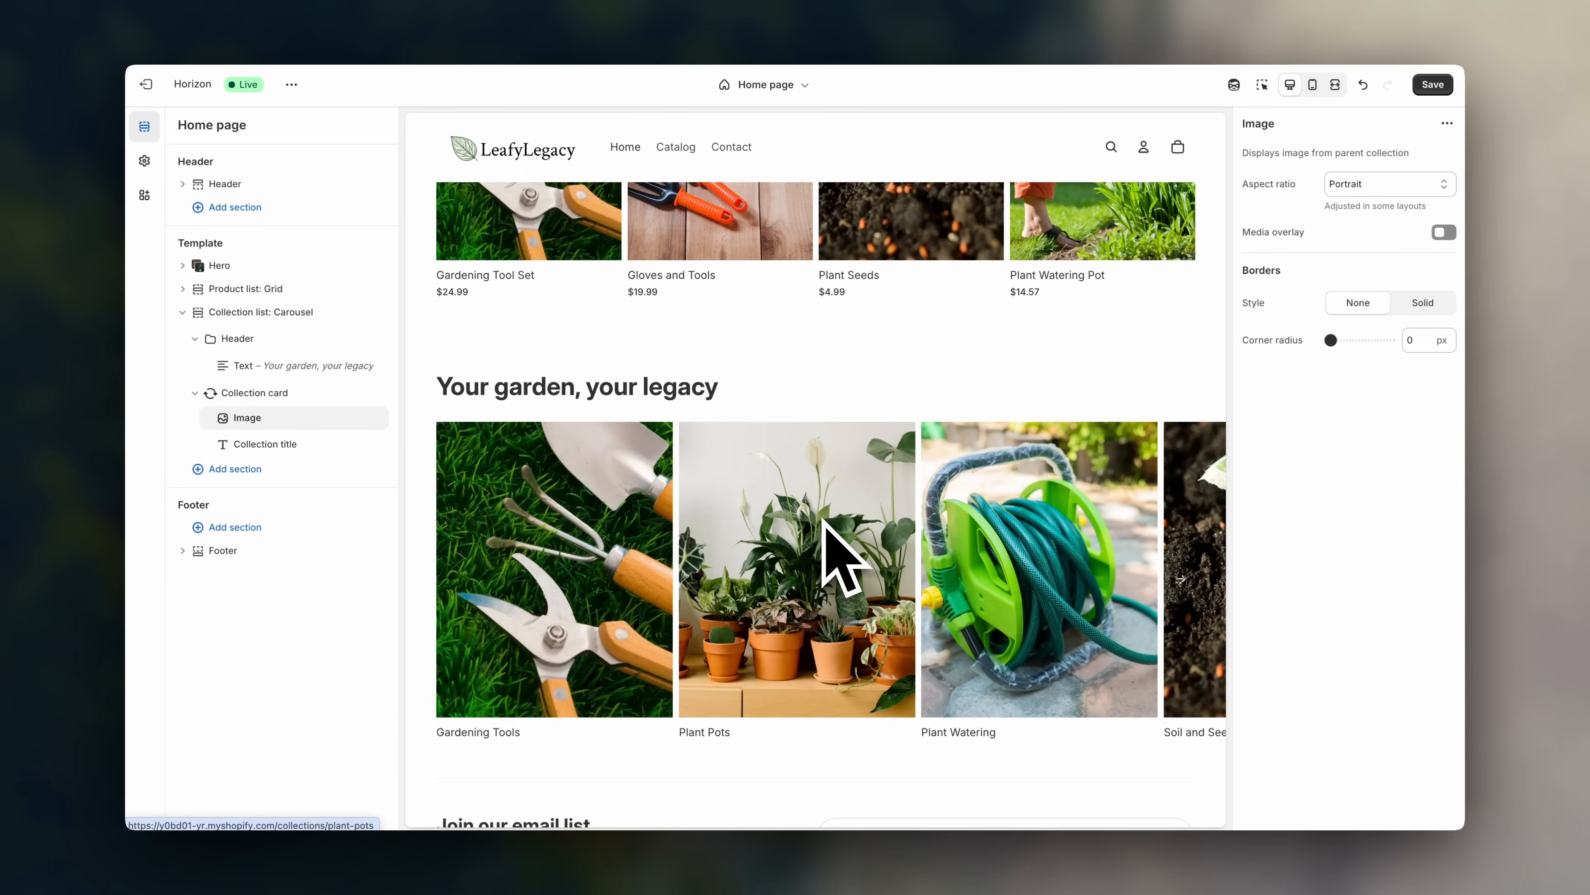
pyautogui.click(1432, 84)
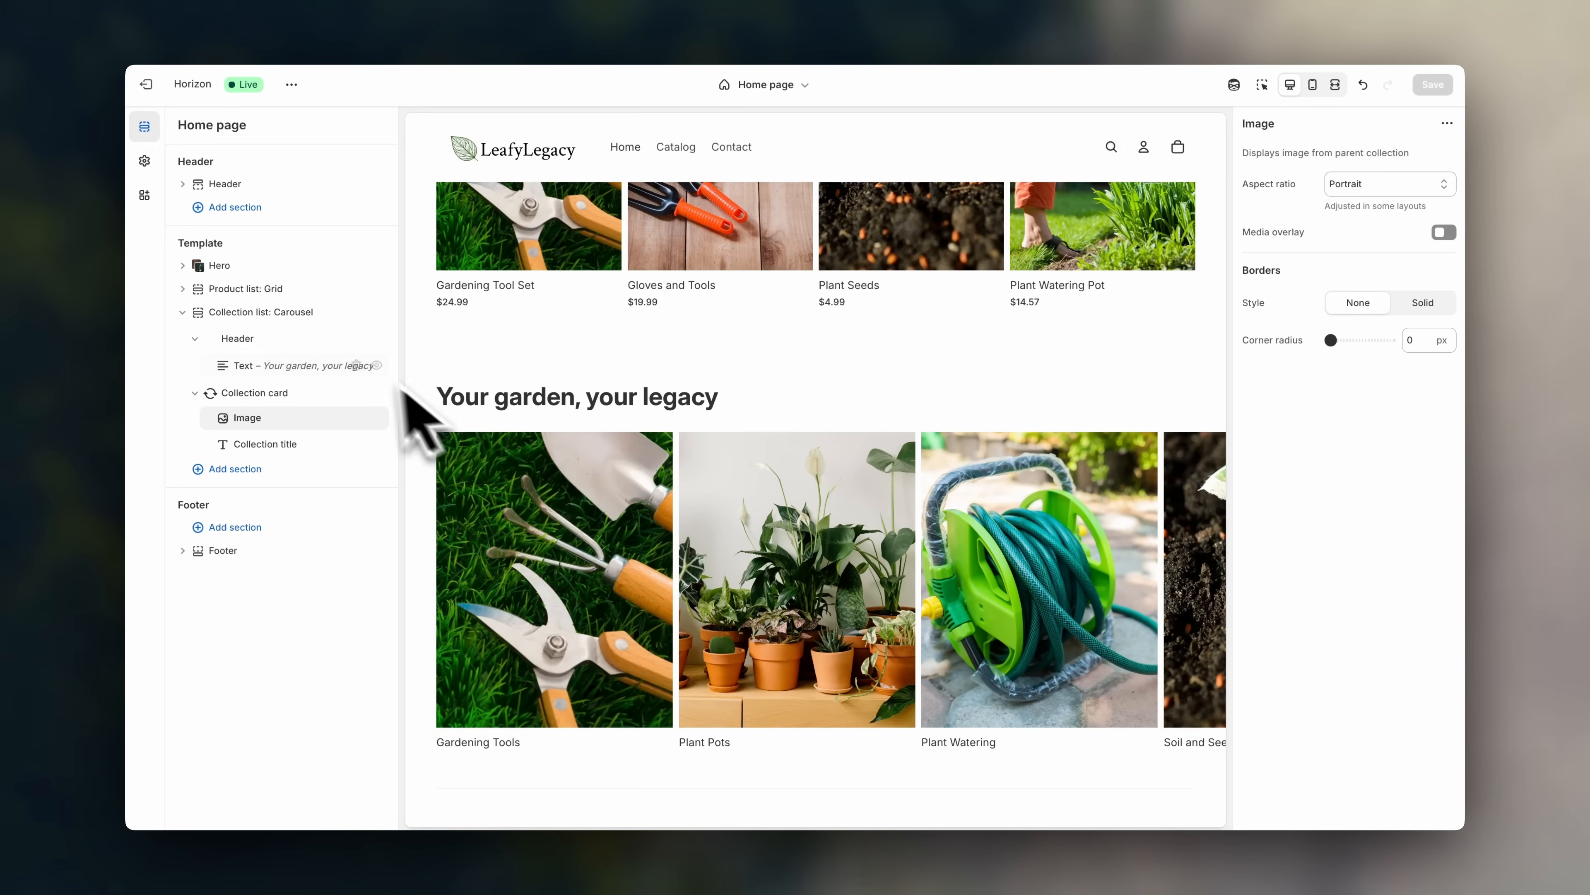
# - Set the collection cards to 4 columns, then switch the cards layout type to Bento
pyautogui.click(280, 313)
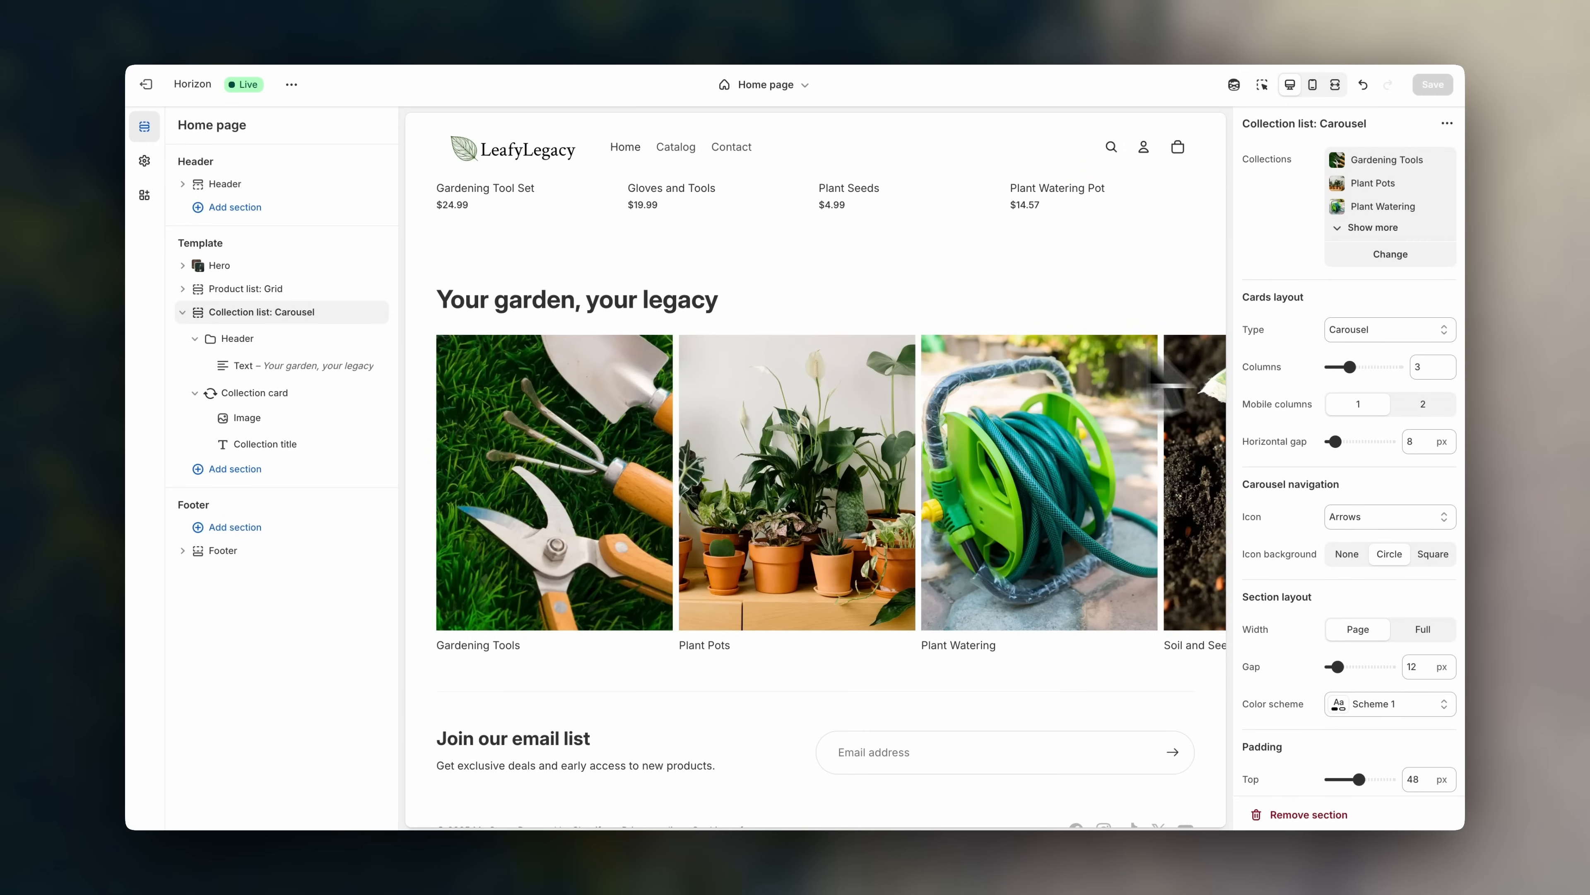
pyautogui.click(1361, 332)
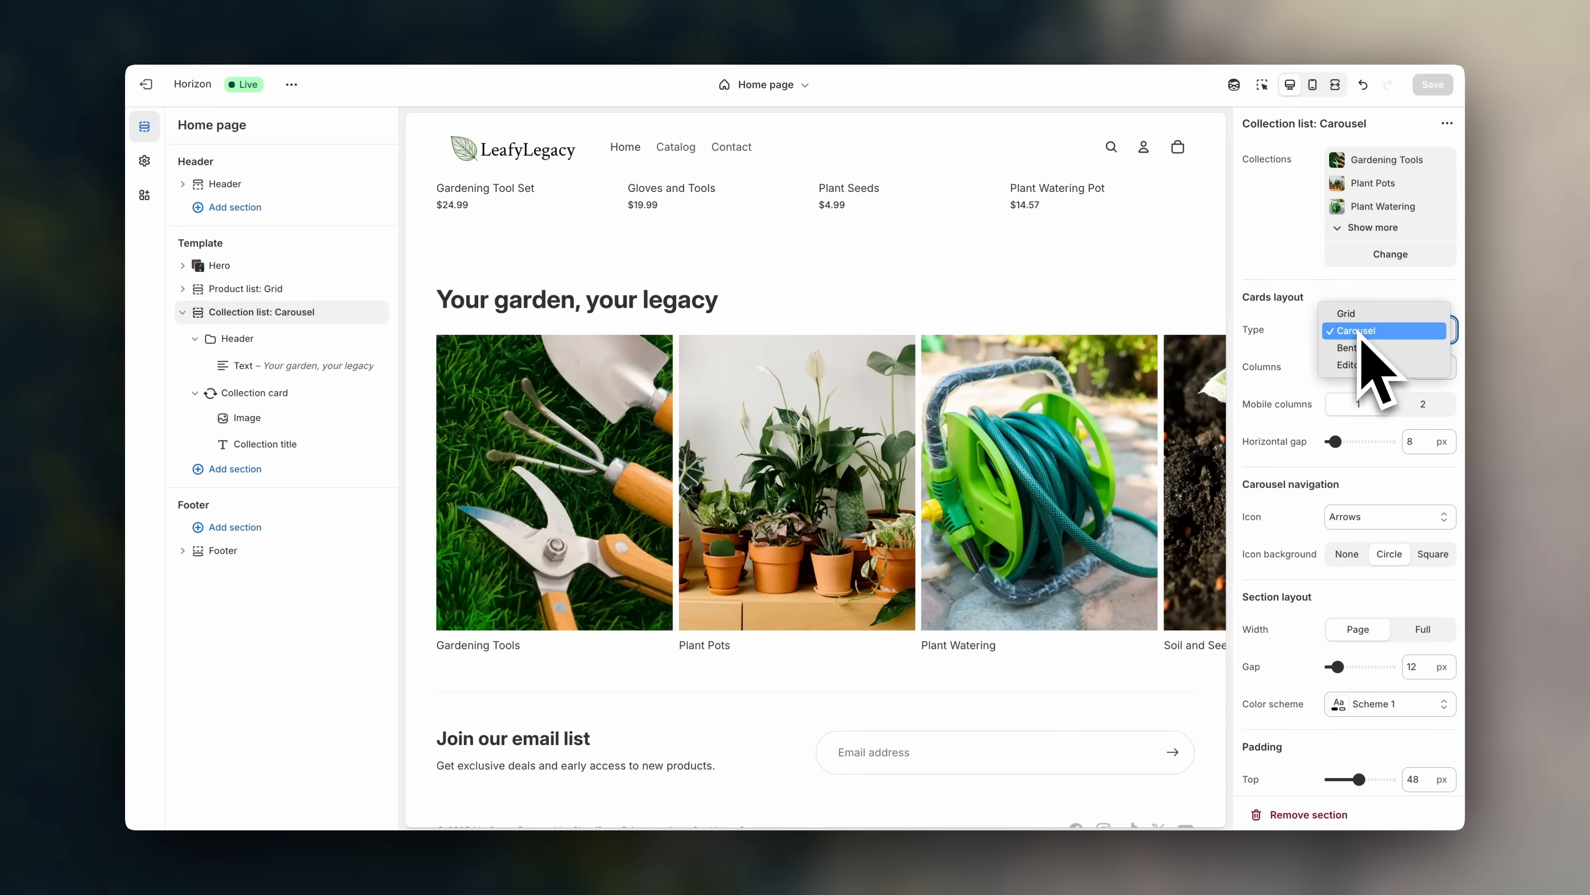
pyautogui.click(1361, 315)
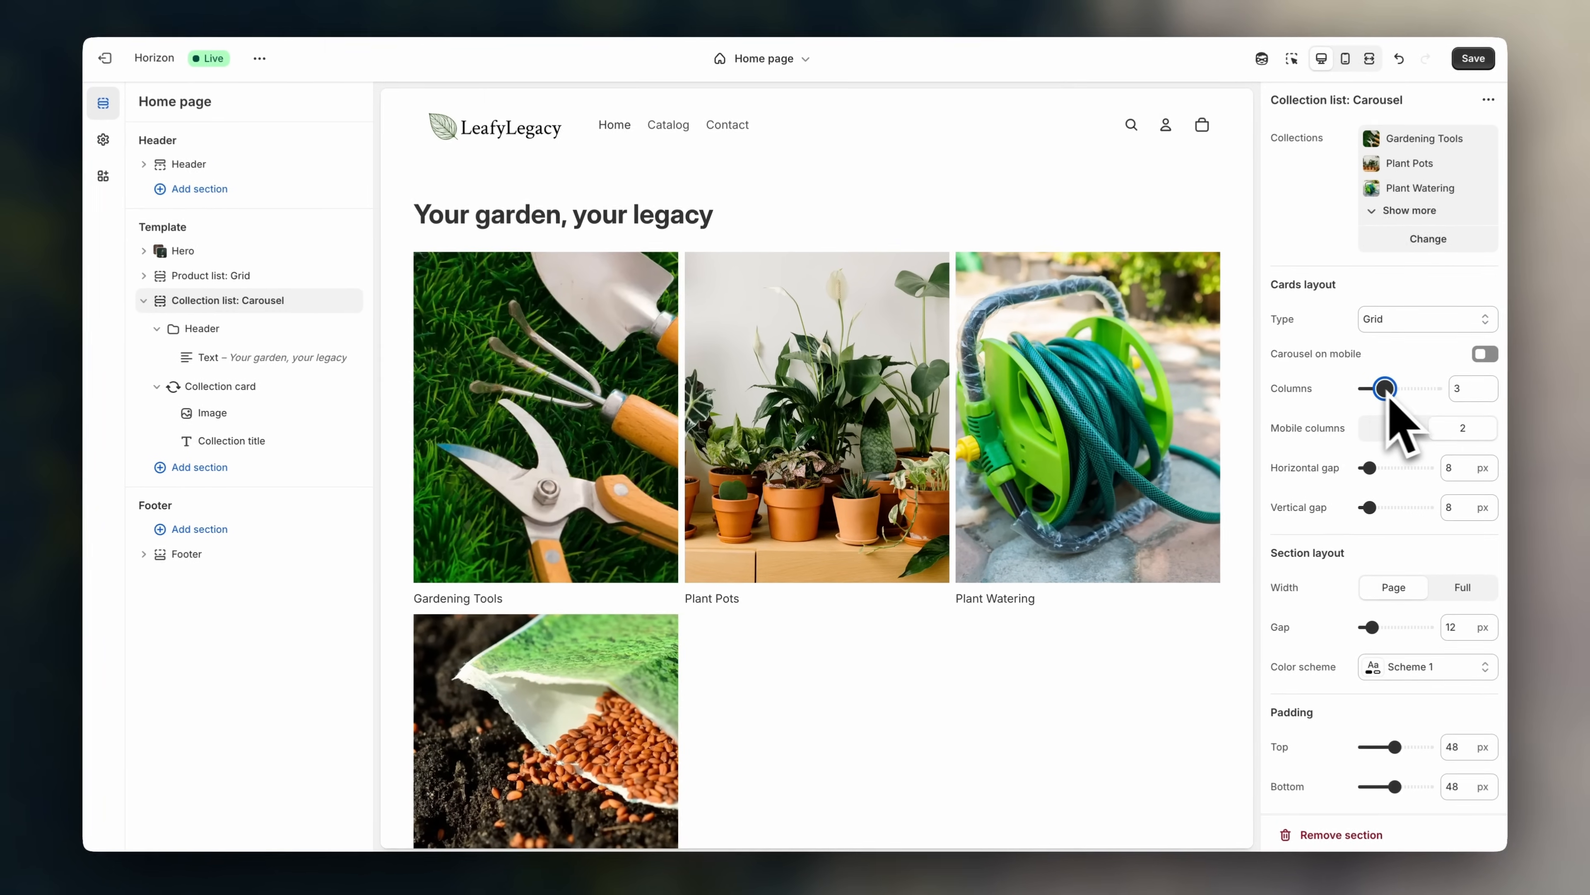
pyautogui.moveTo(1385, 389); pyautogui.dragTo(1394, 389)
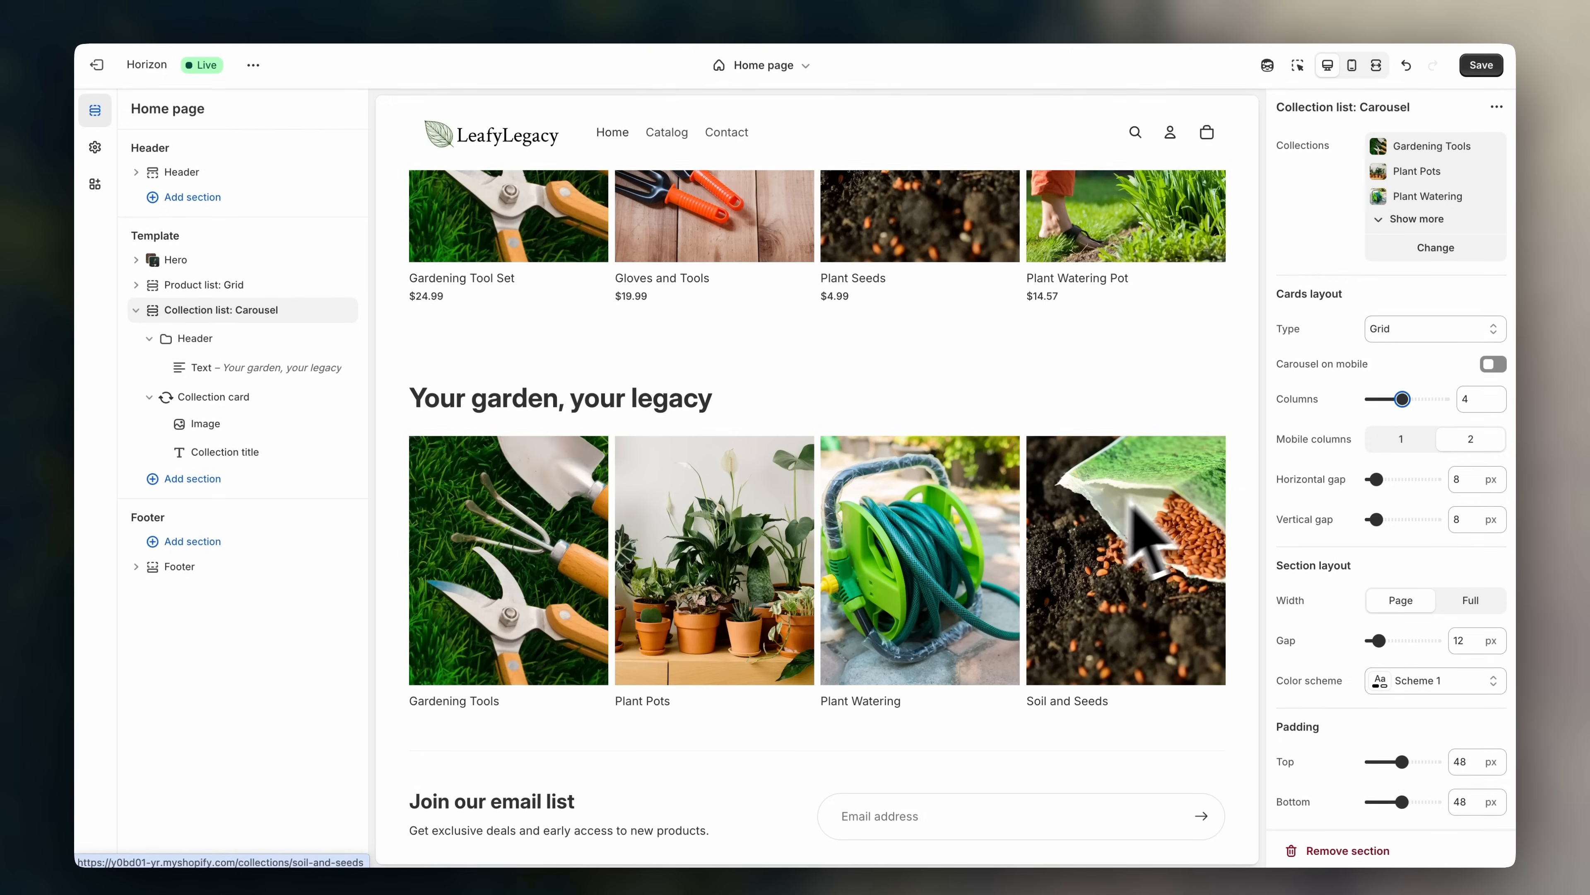
pyautogui.scroll(7, 1250, 479)
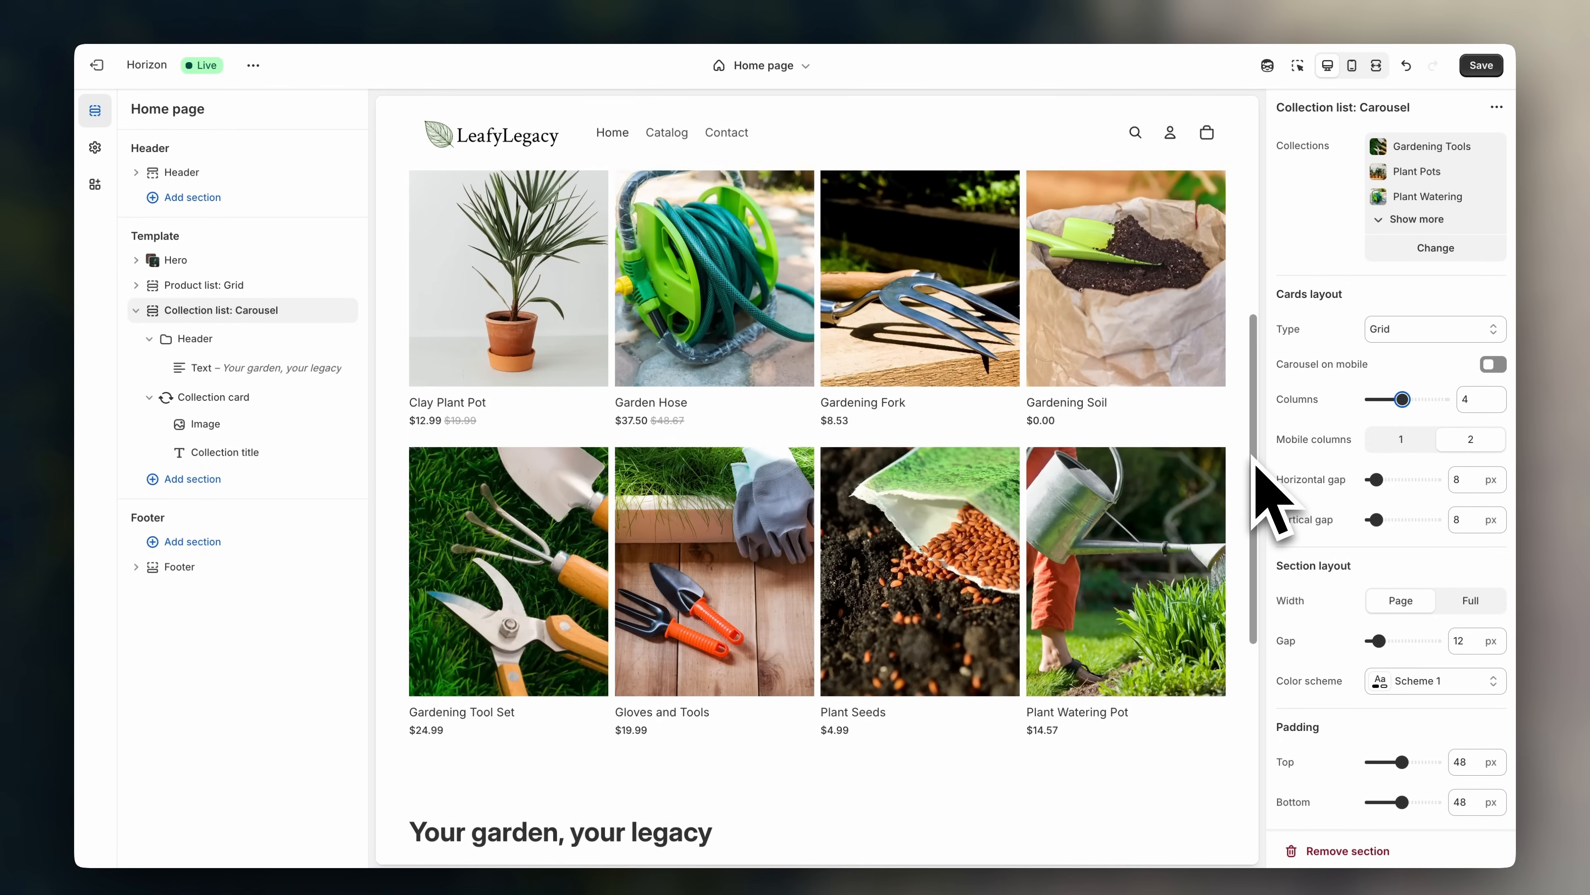
pyautogui.scroll(-7, 1114, 498)
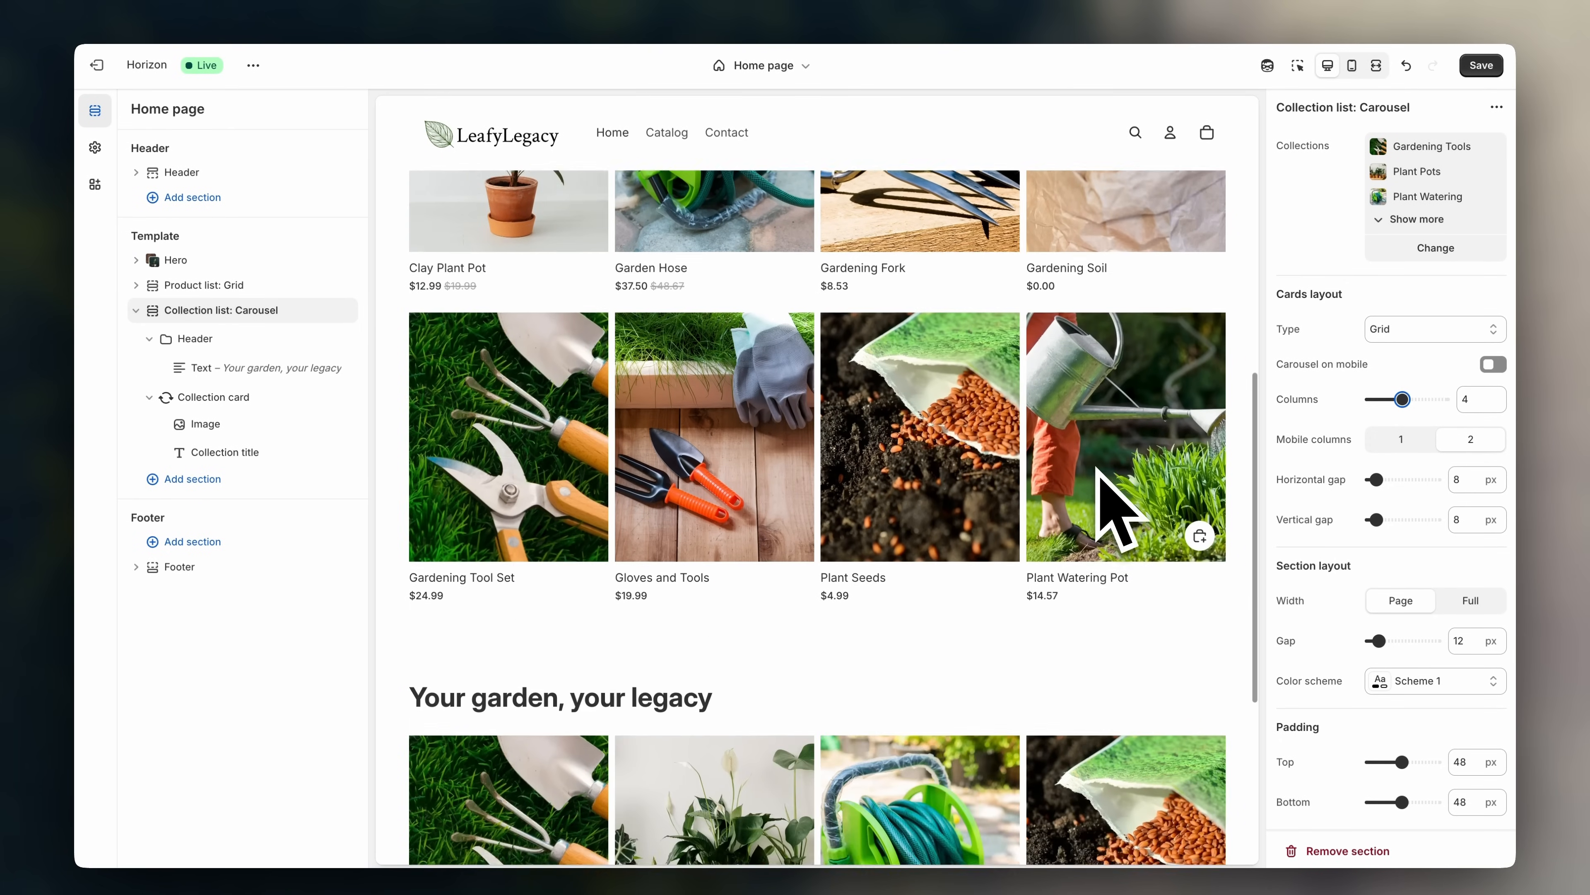
pyautogui.scroll(-1, 1099, 475)
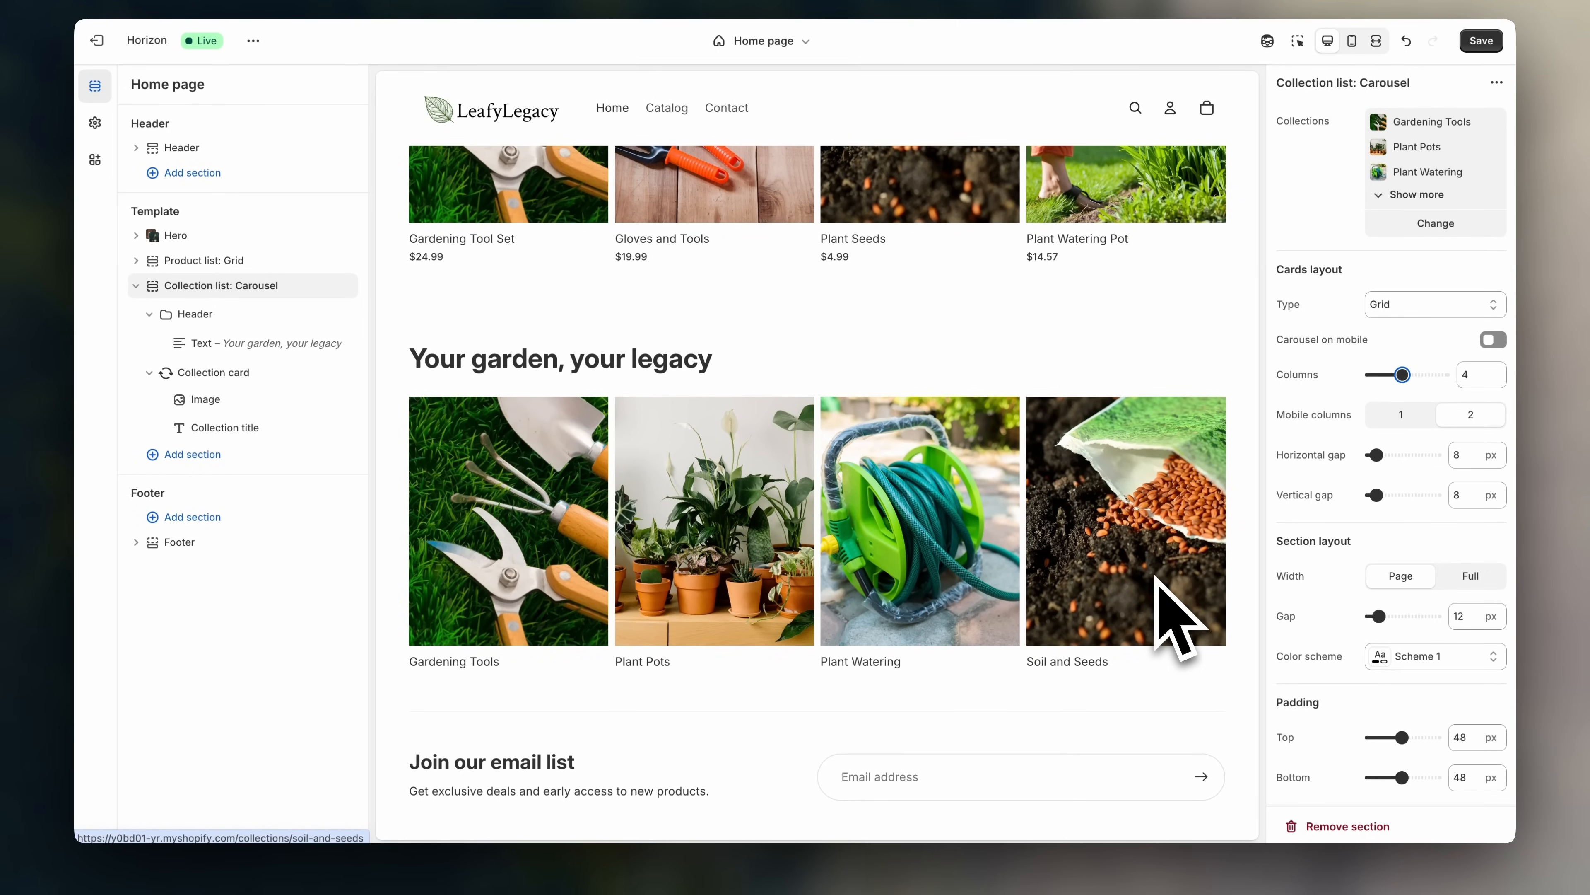
pyautogui.click(1412, 305)
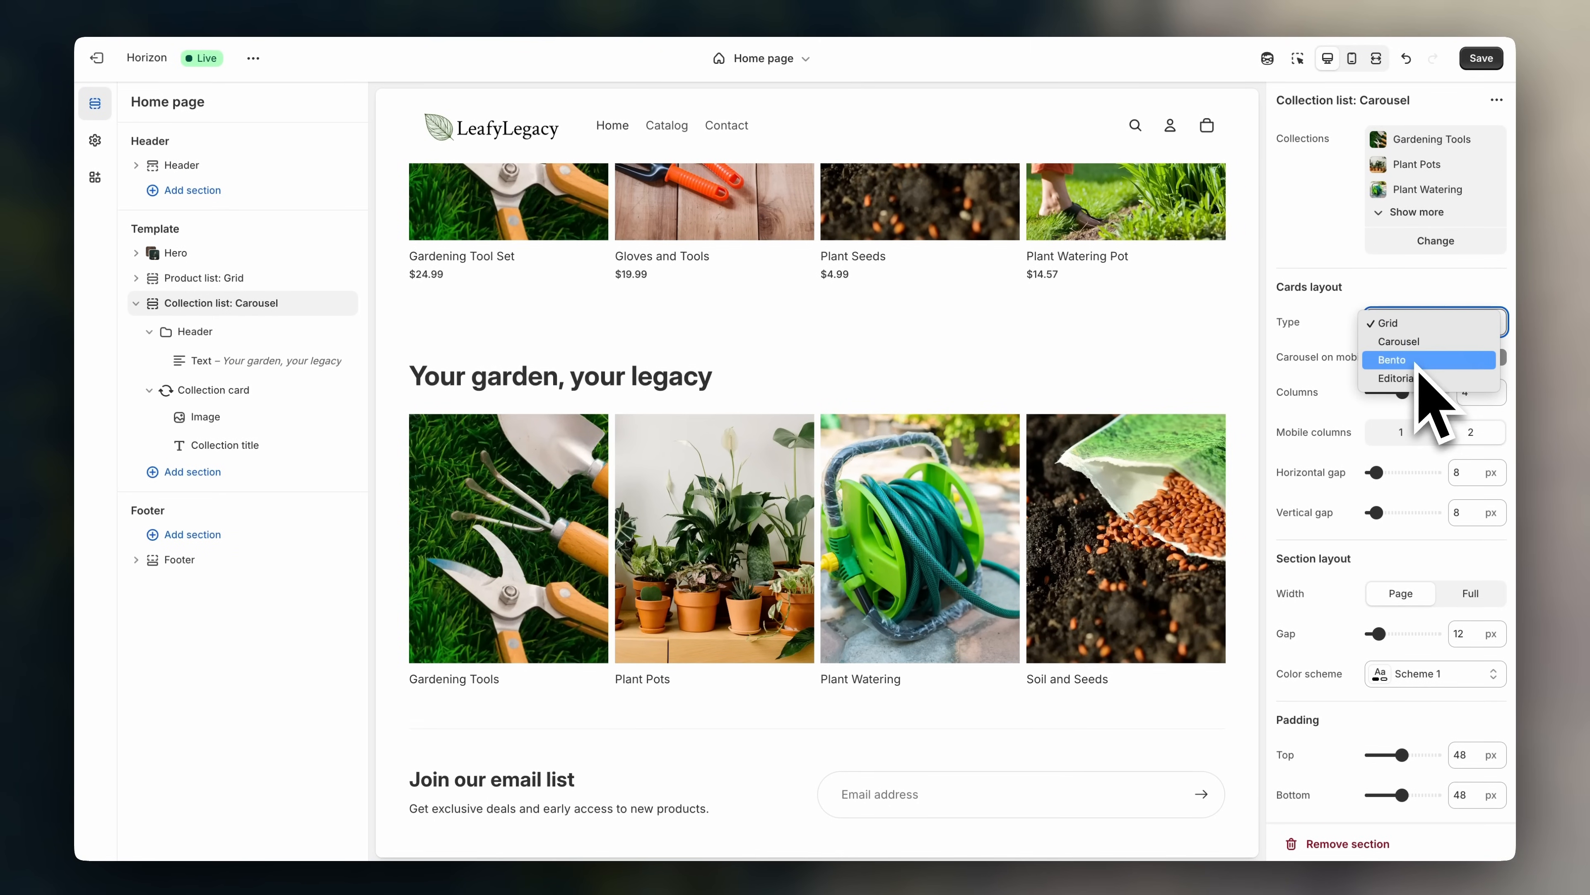
pyautogui.click(1417, 361)
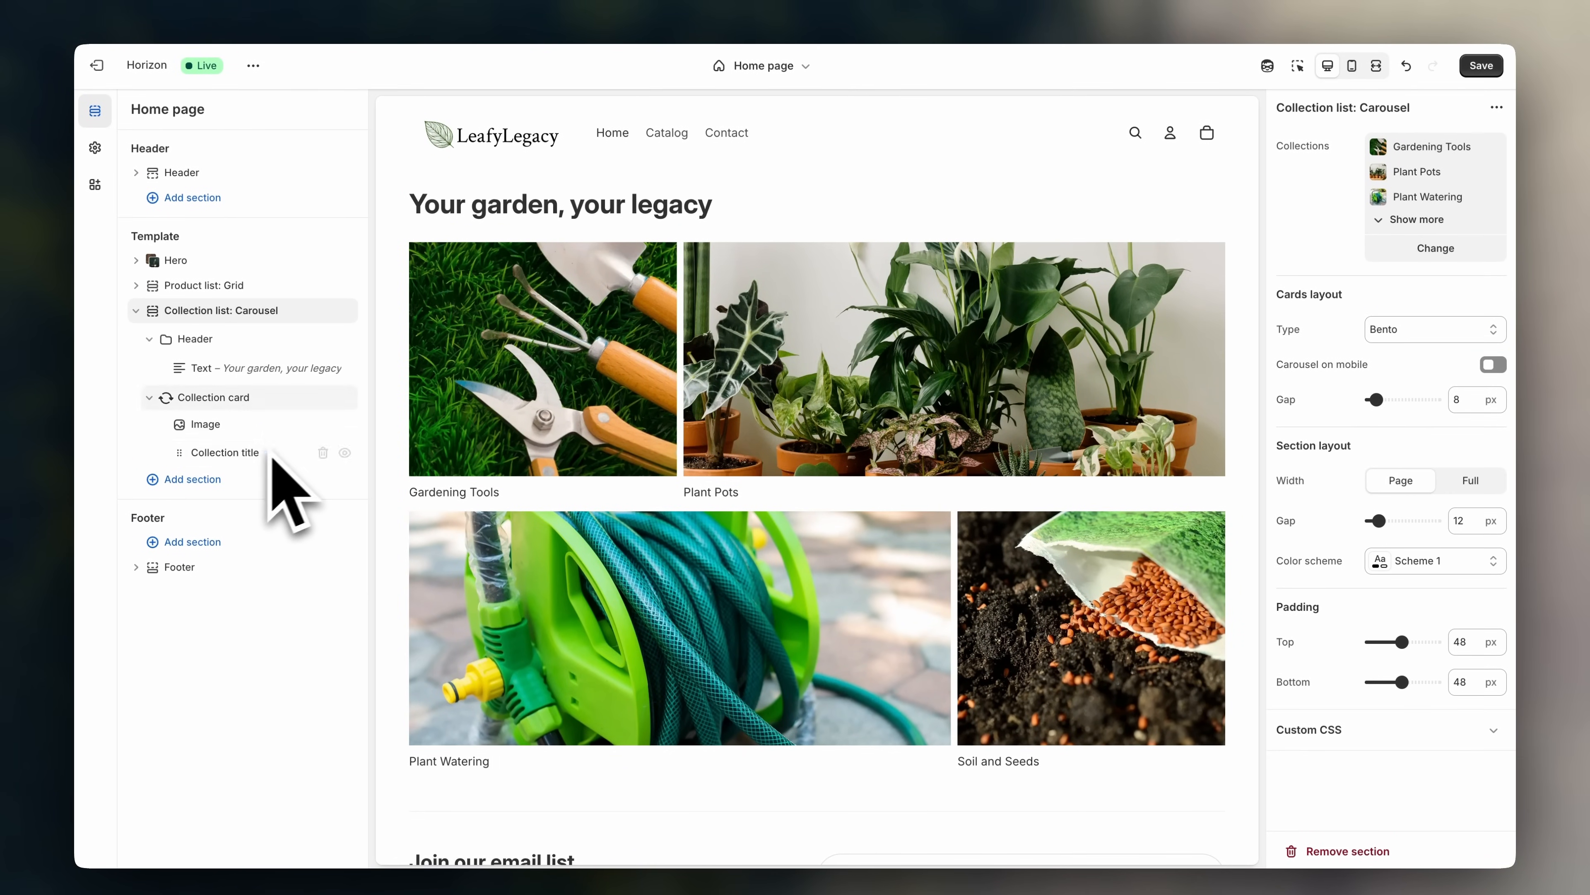
# - Replace the Header text block's heading with 'Everything for your gardening needs'
pyautogui.click(275, 454)
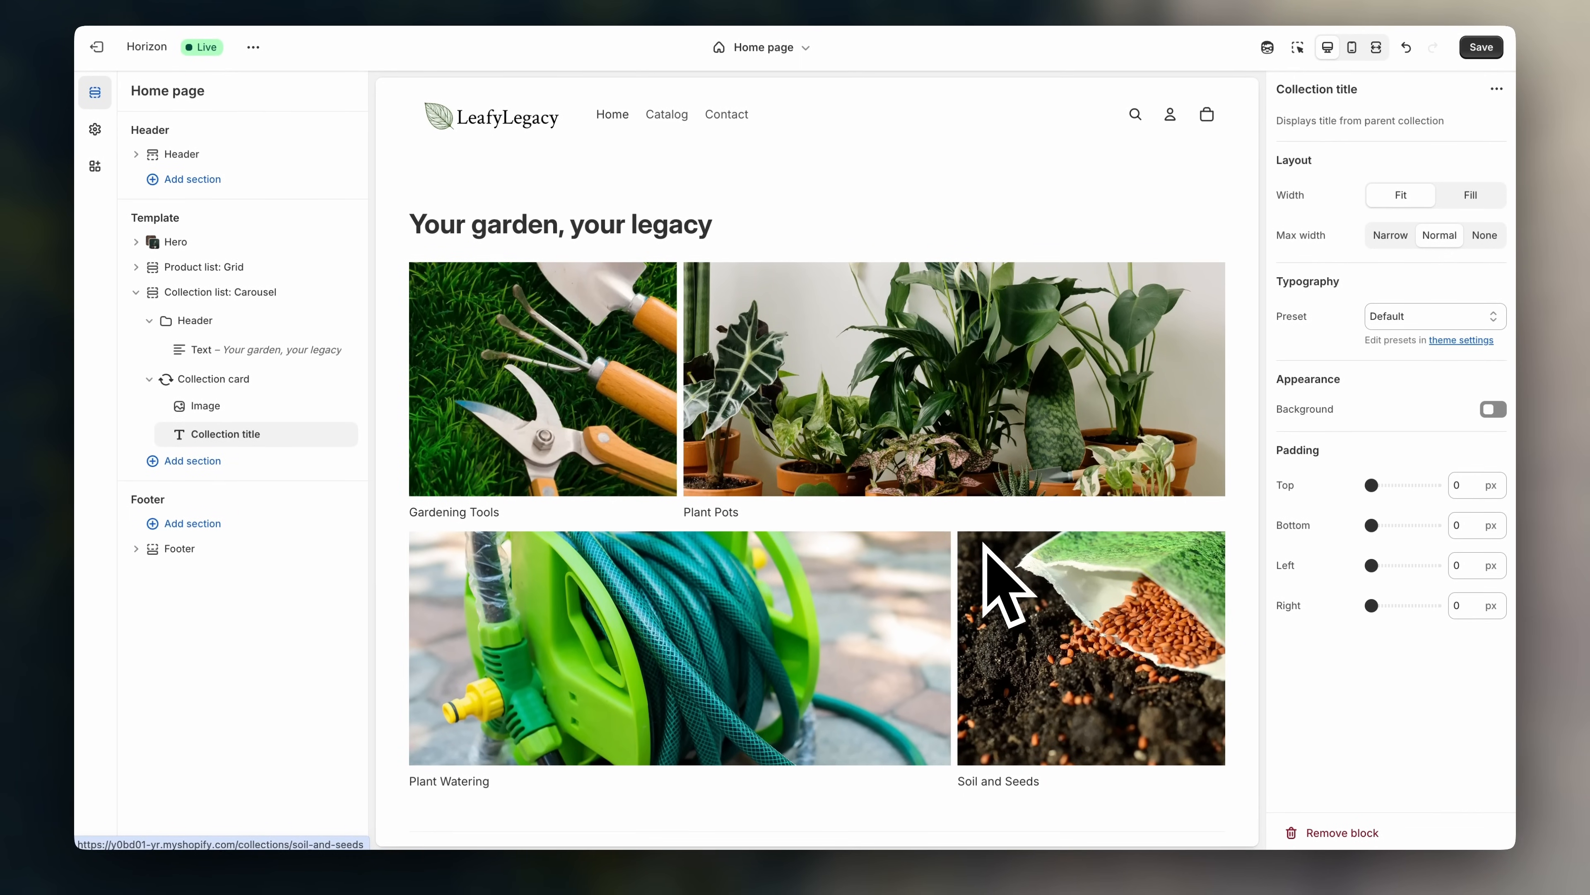
pyautogui.click(269, 350)
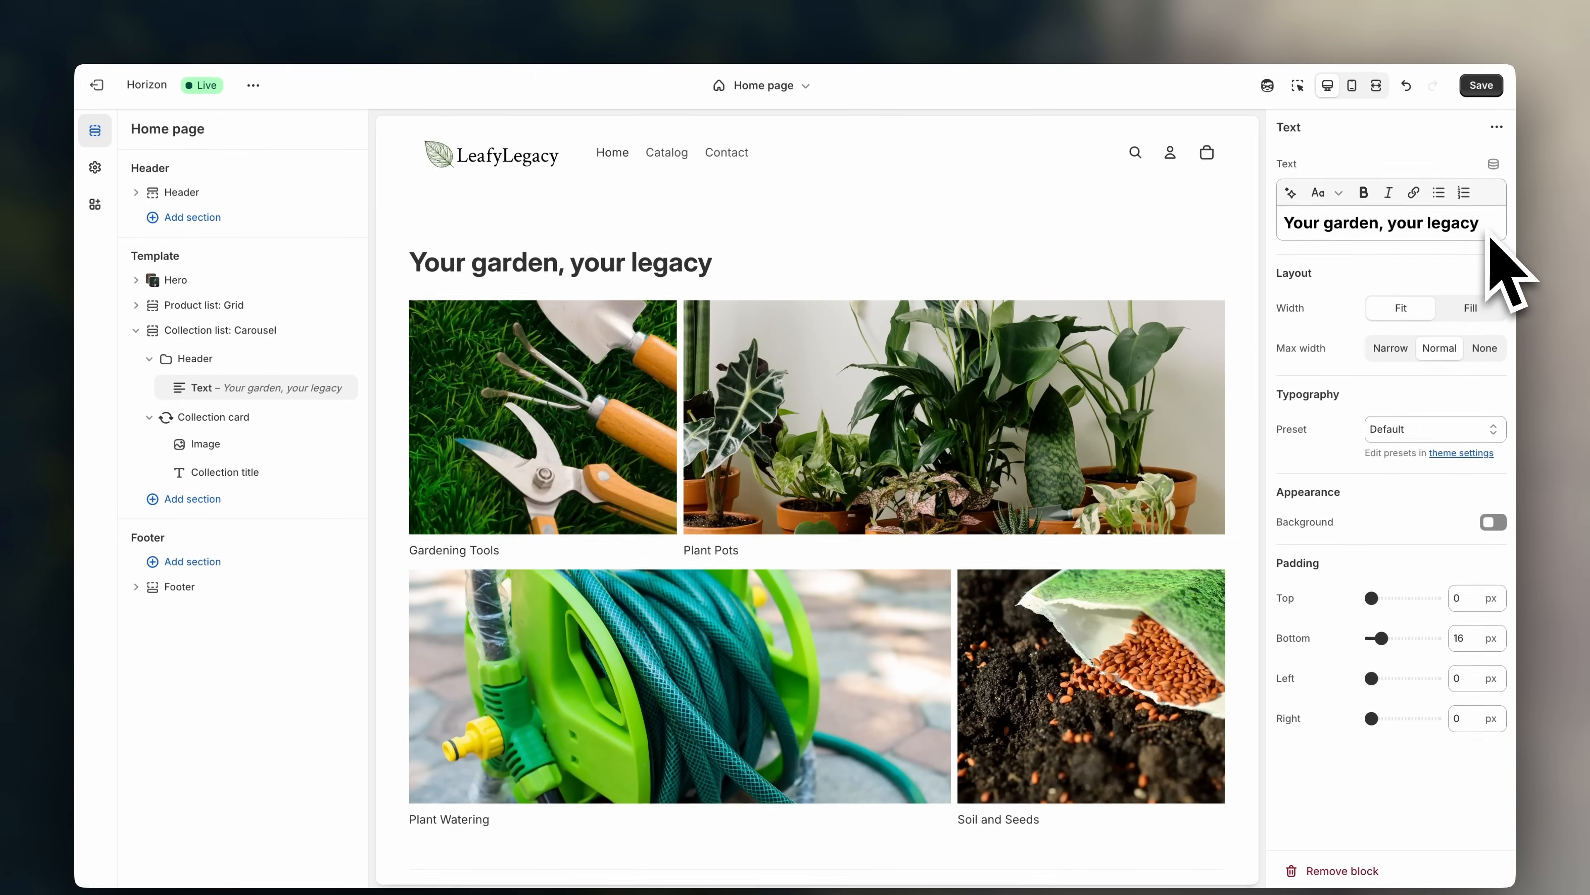
pyautogui.tripleClick(1440, 223)
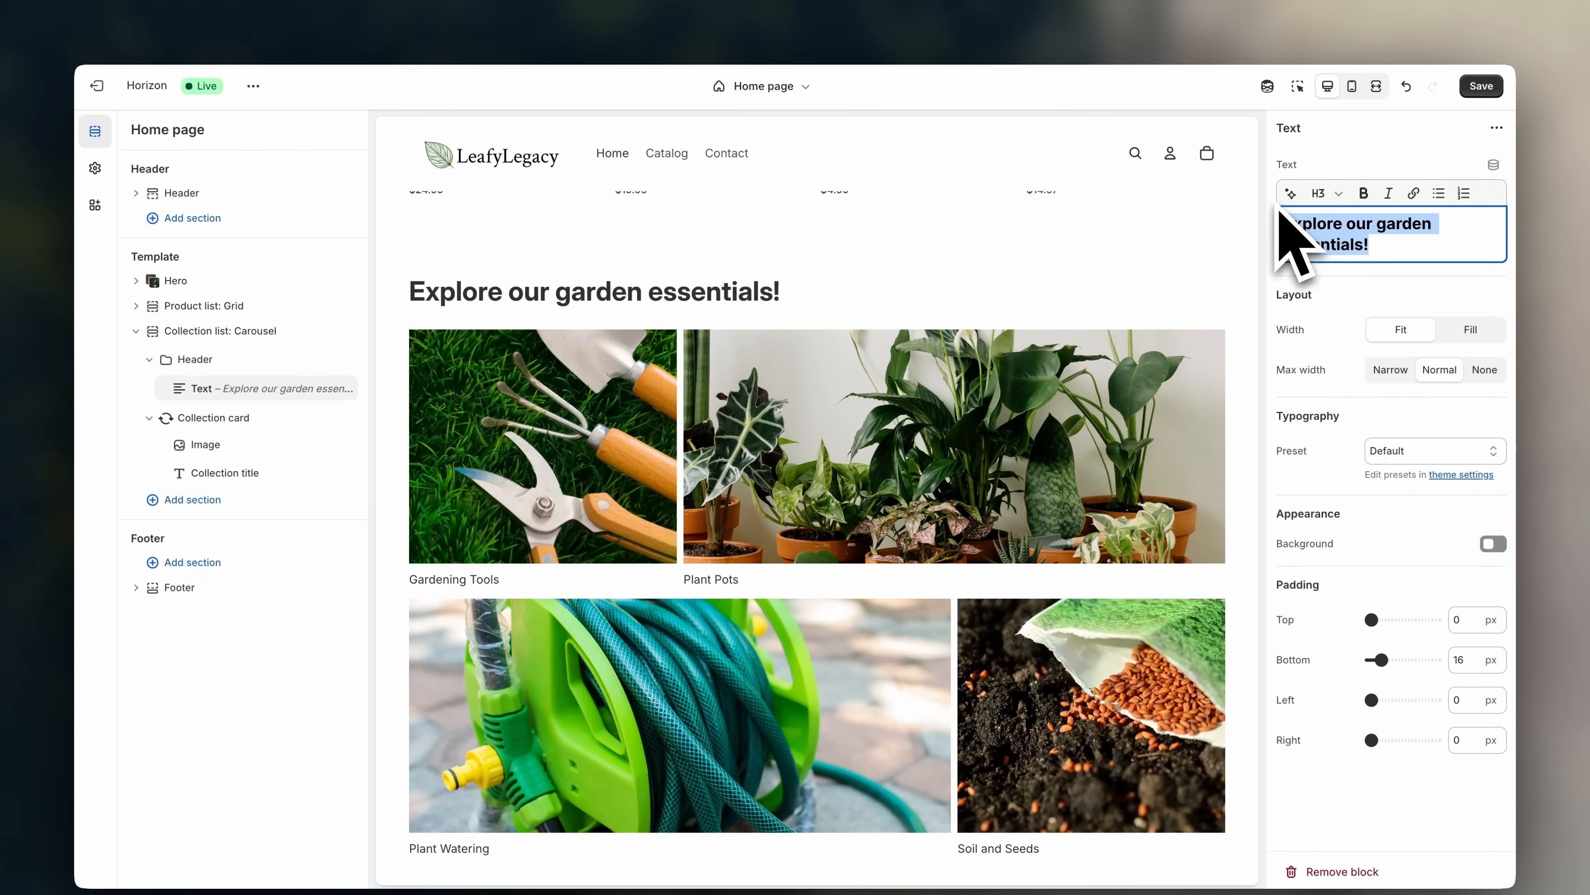
pyautogui.write('Everything for your gardening needs')
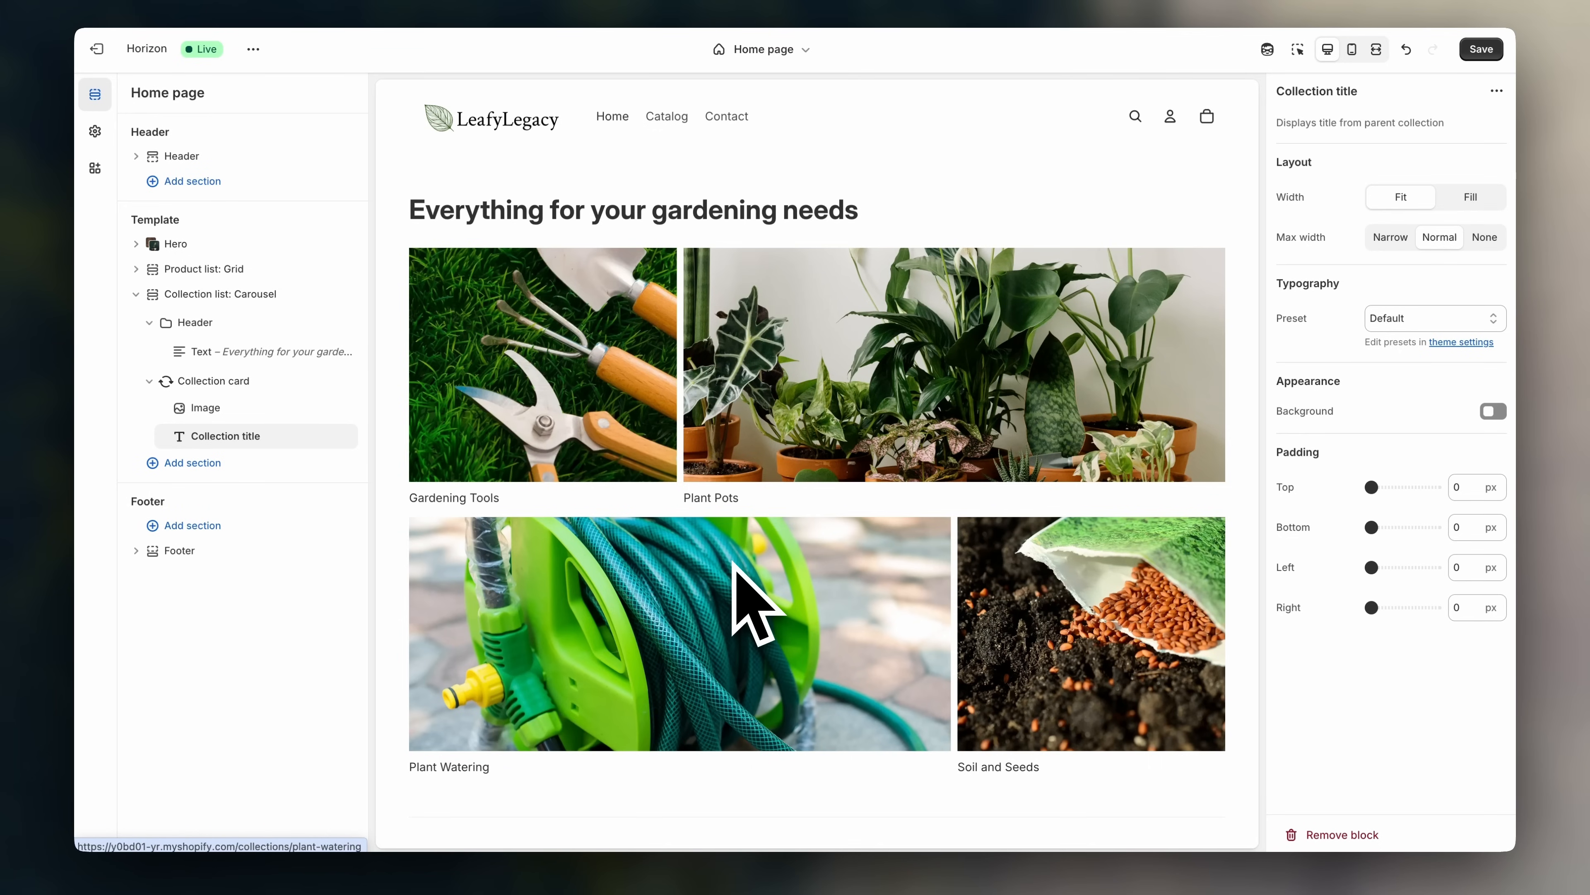
pyautogui.click(279, 294)
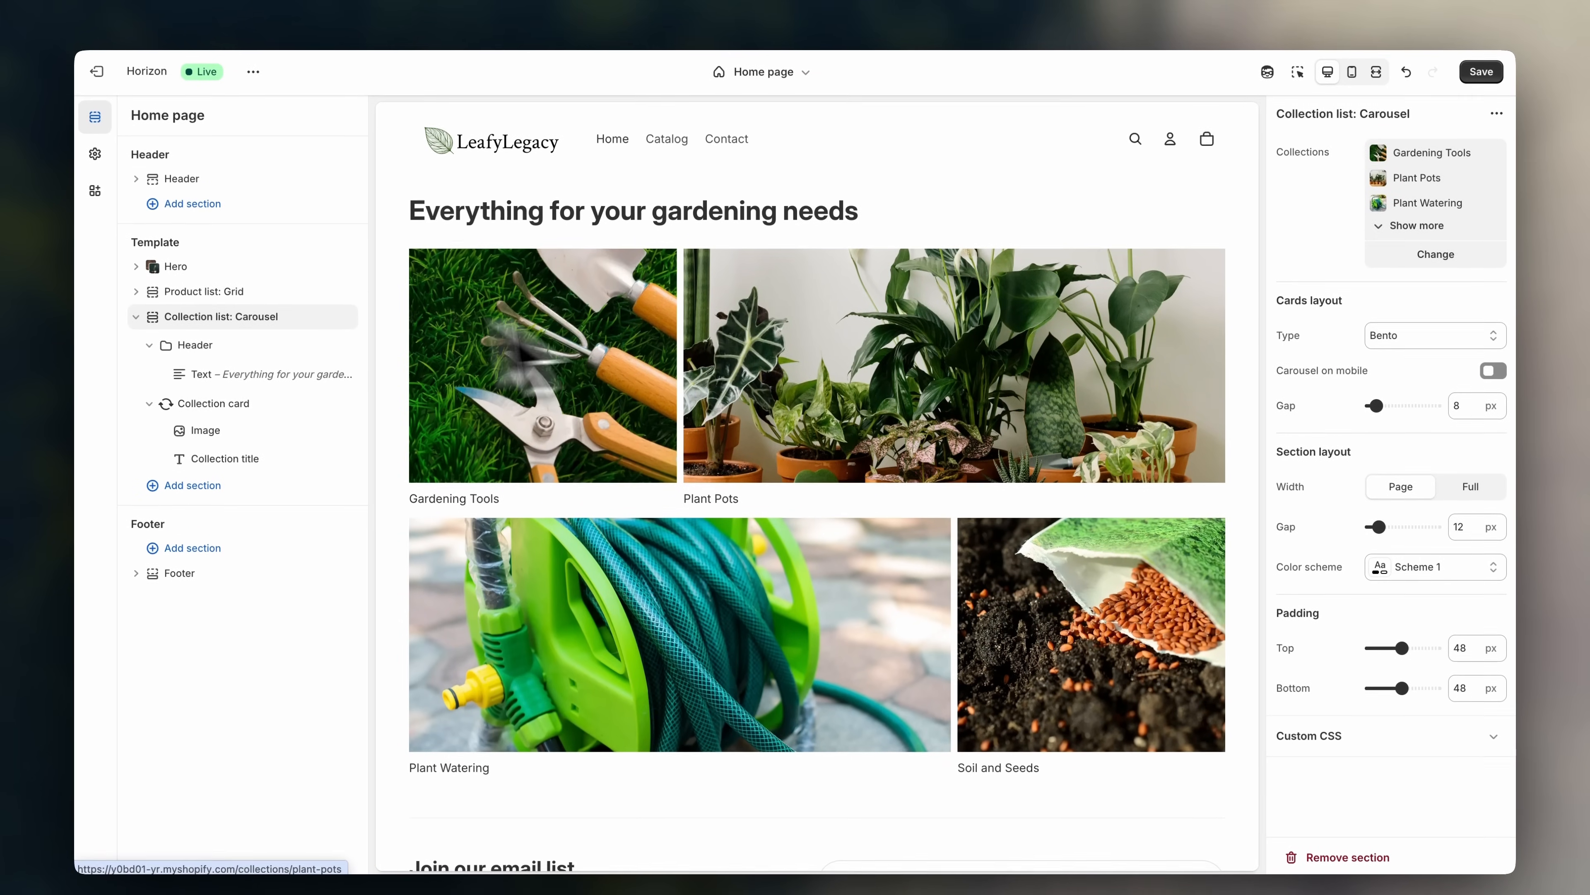
# - Reorder the section's collections so Plant Watering comes first
pyautogui.click(1438, 256)
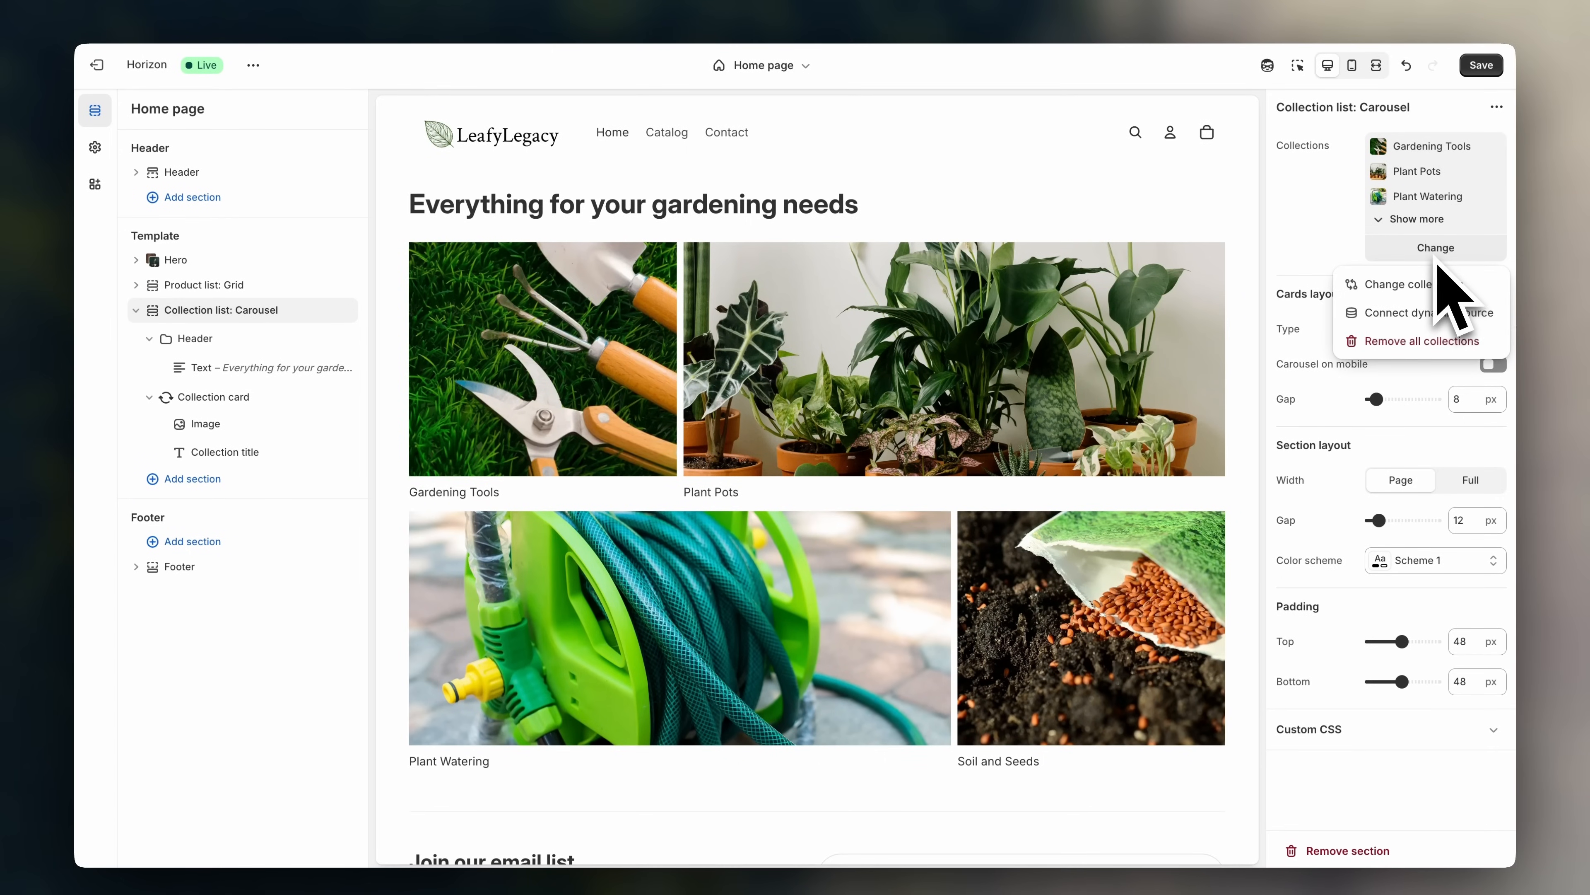
pyautogui.click(1352, 284)
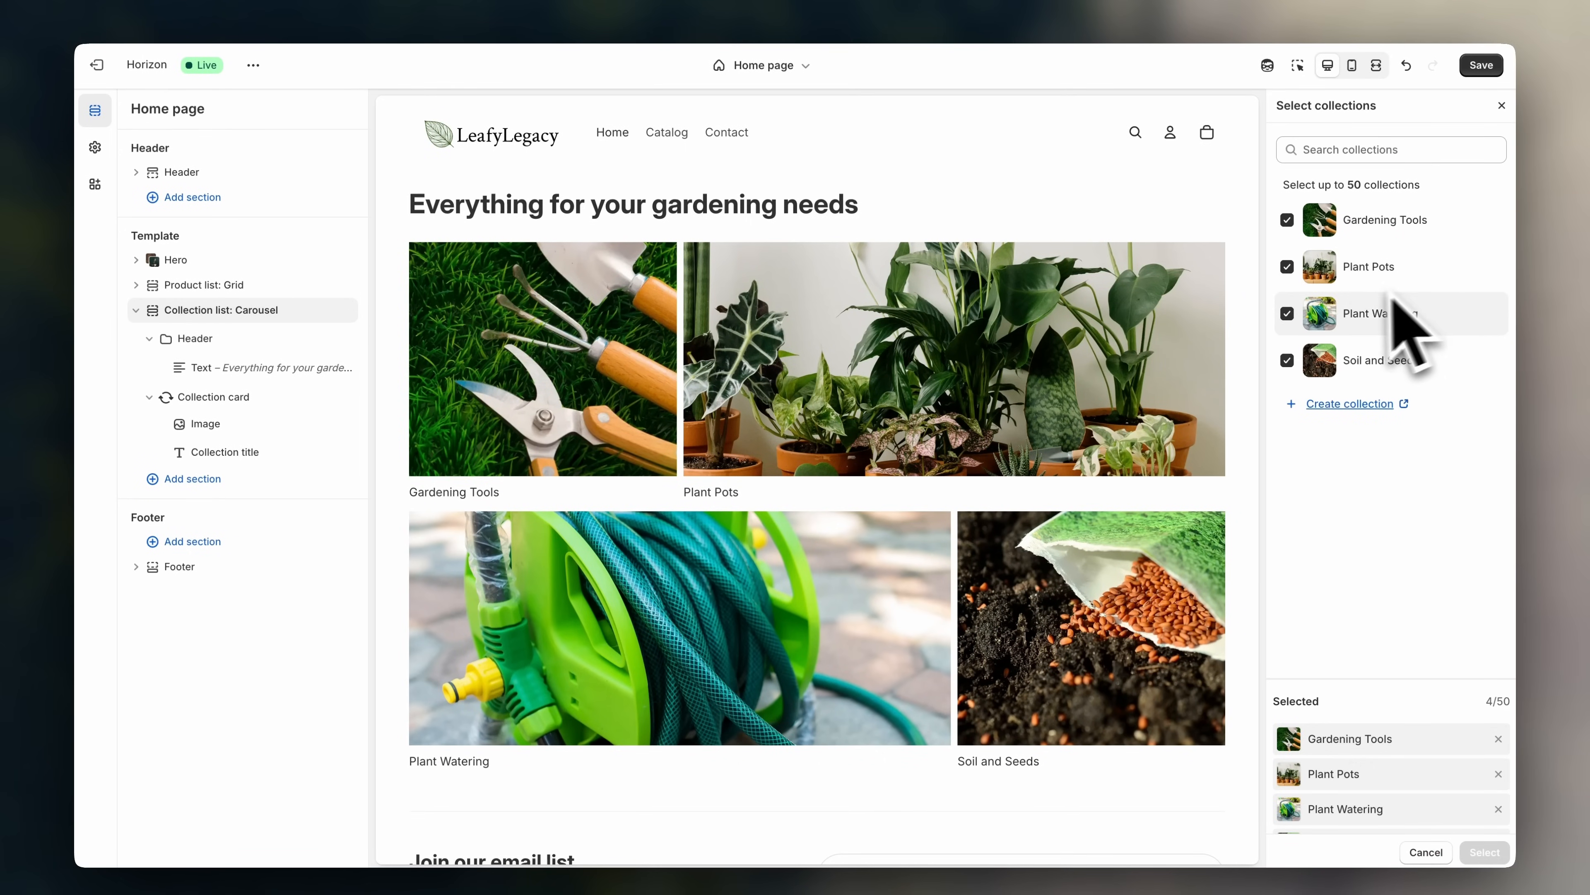
pyautogui.click(1288, 314)
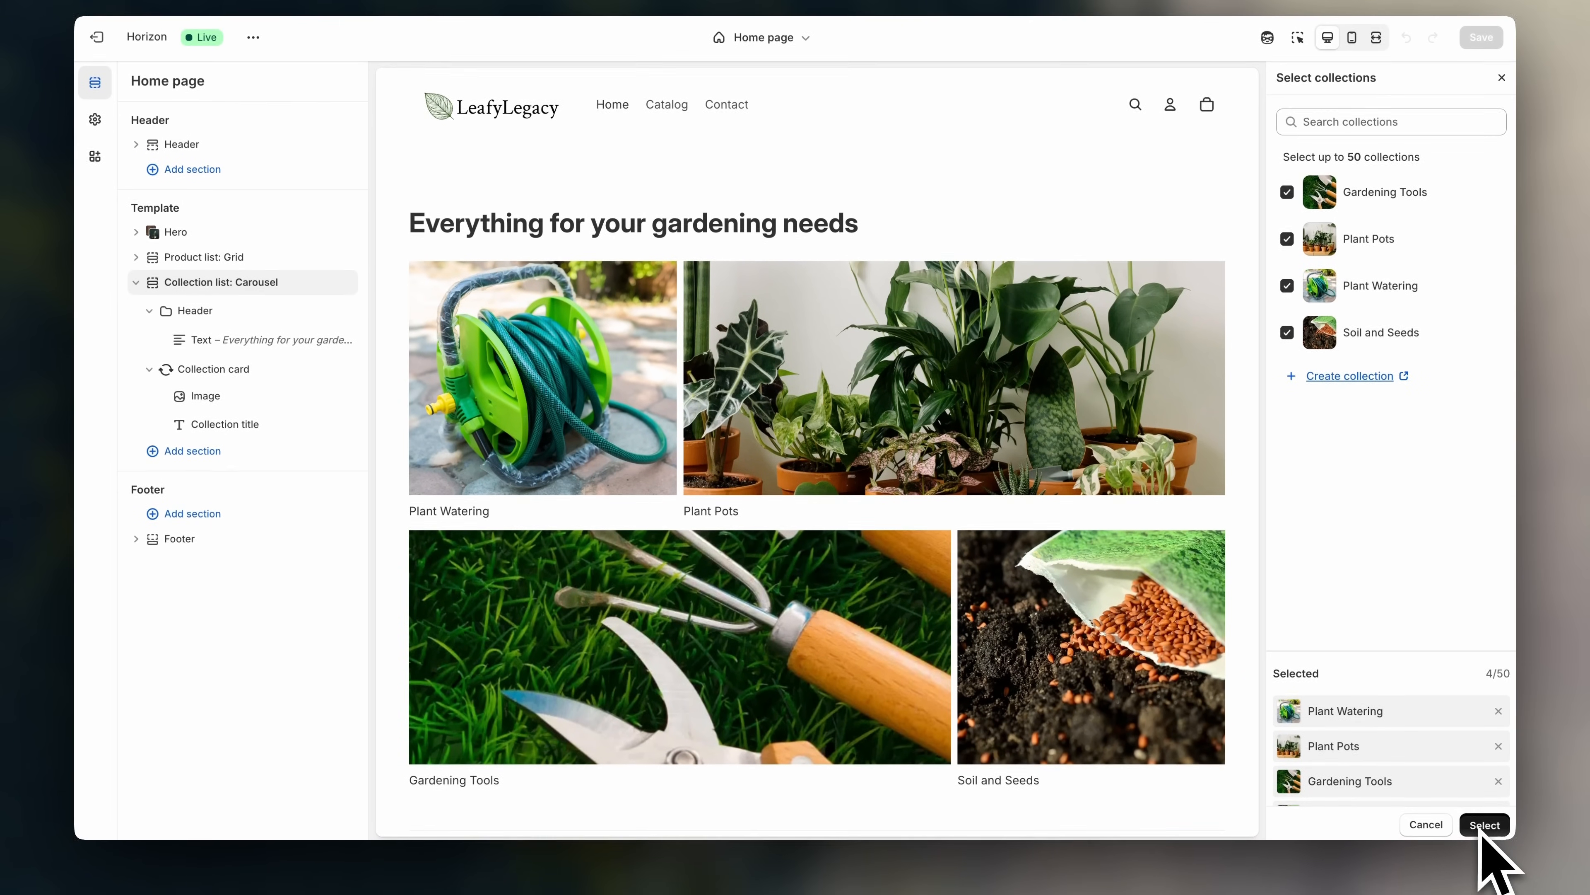
pyautogui.click(1485, 867)
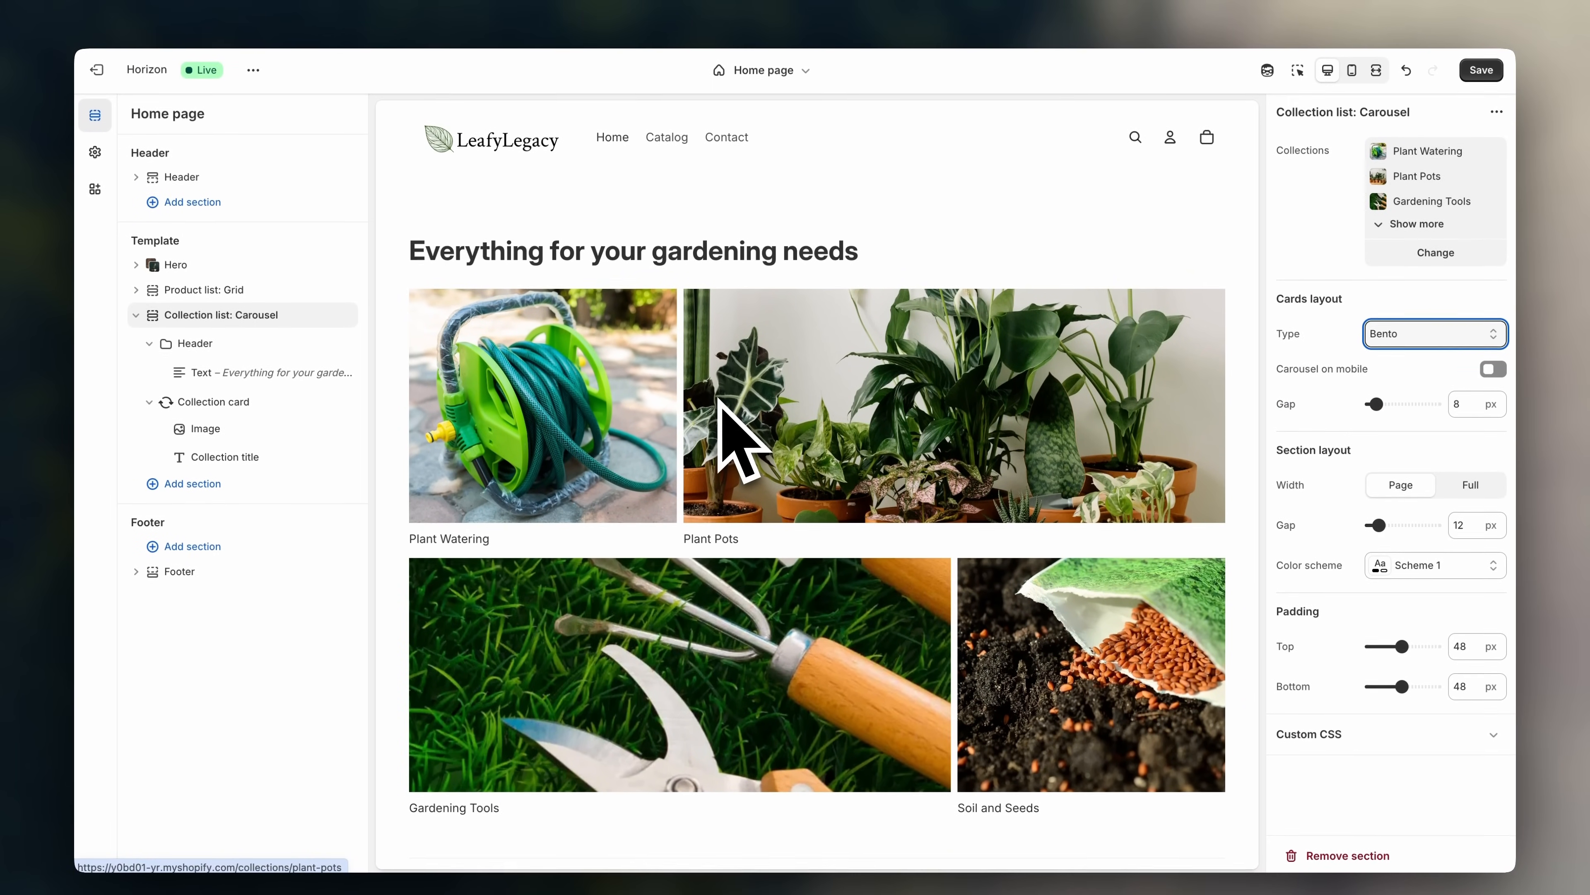
# - Switch the collection cards to a Carousel layout with 3 columns
pyautogui.click(1427, 340)
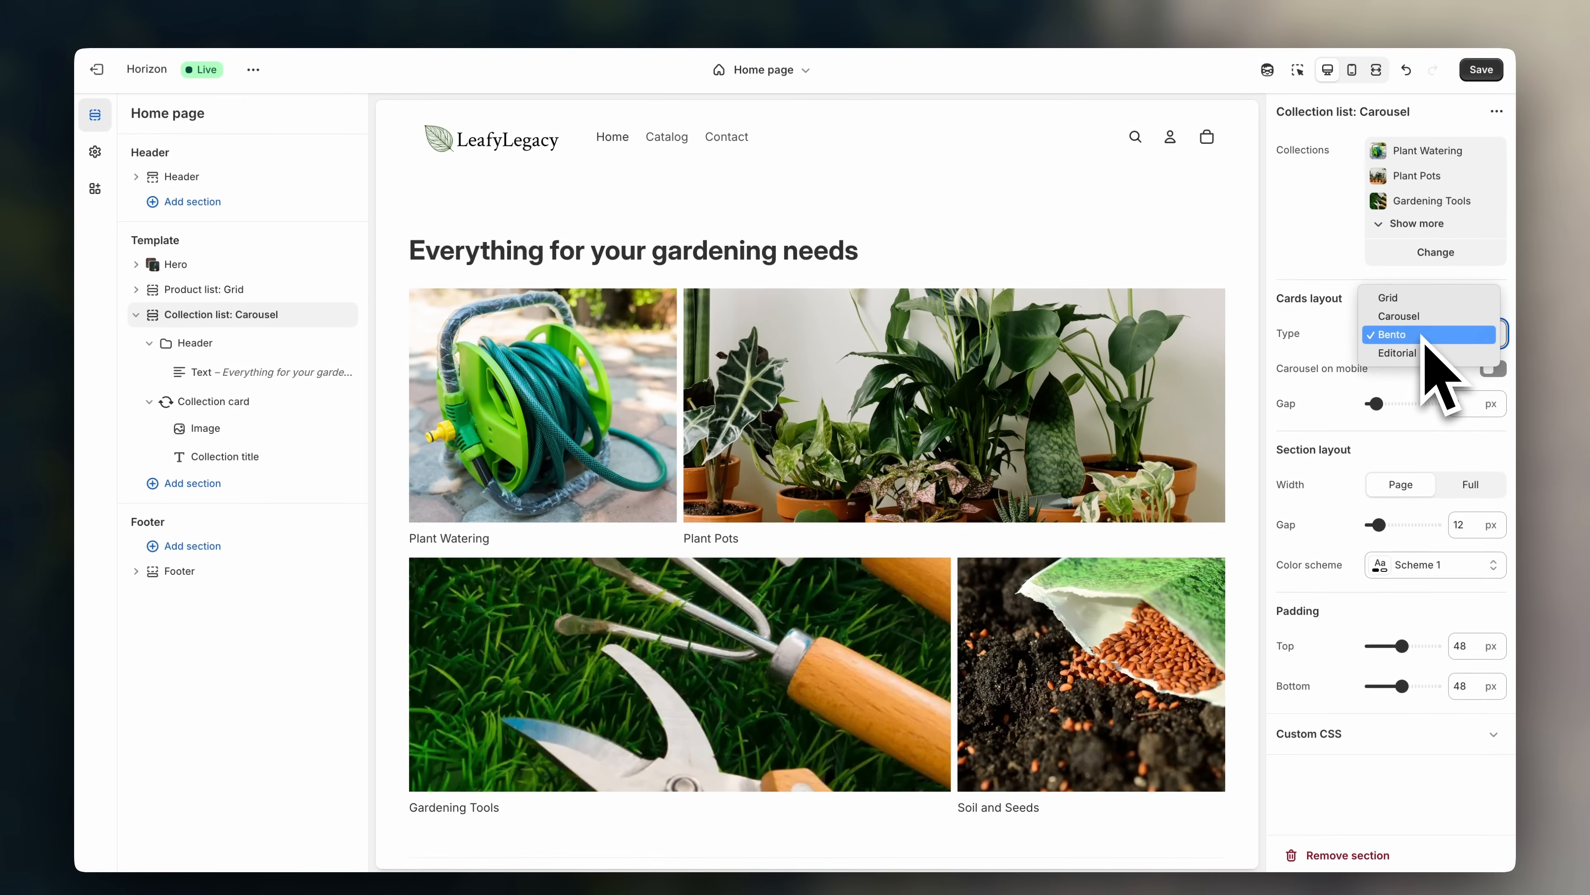
pyautogui.click(1423, 322)
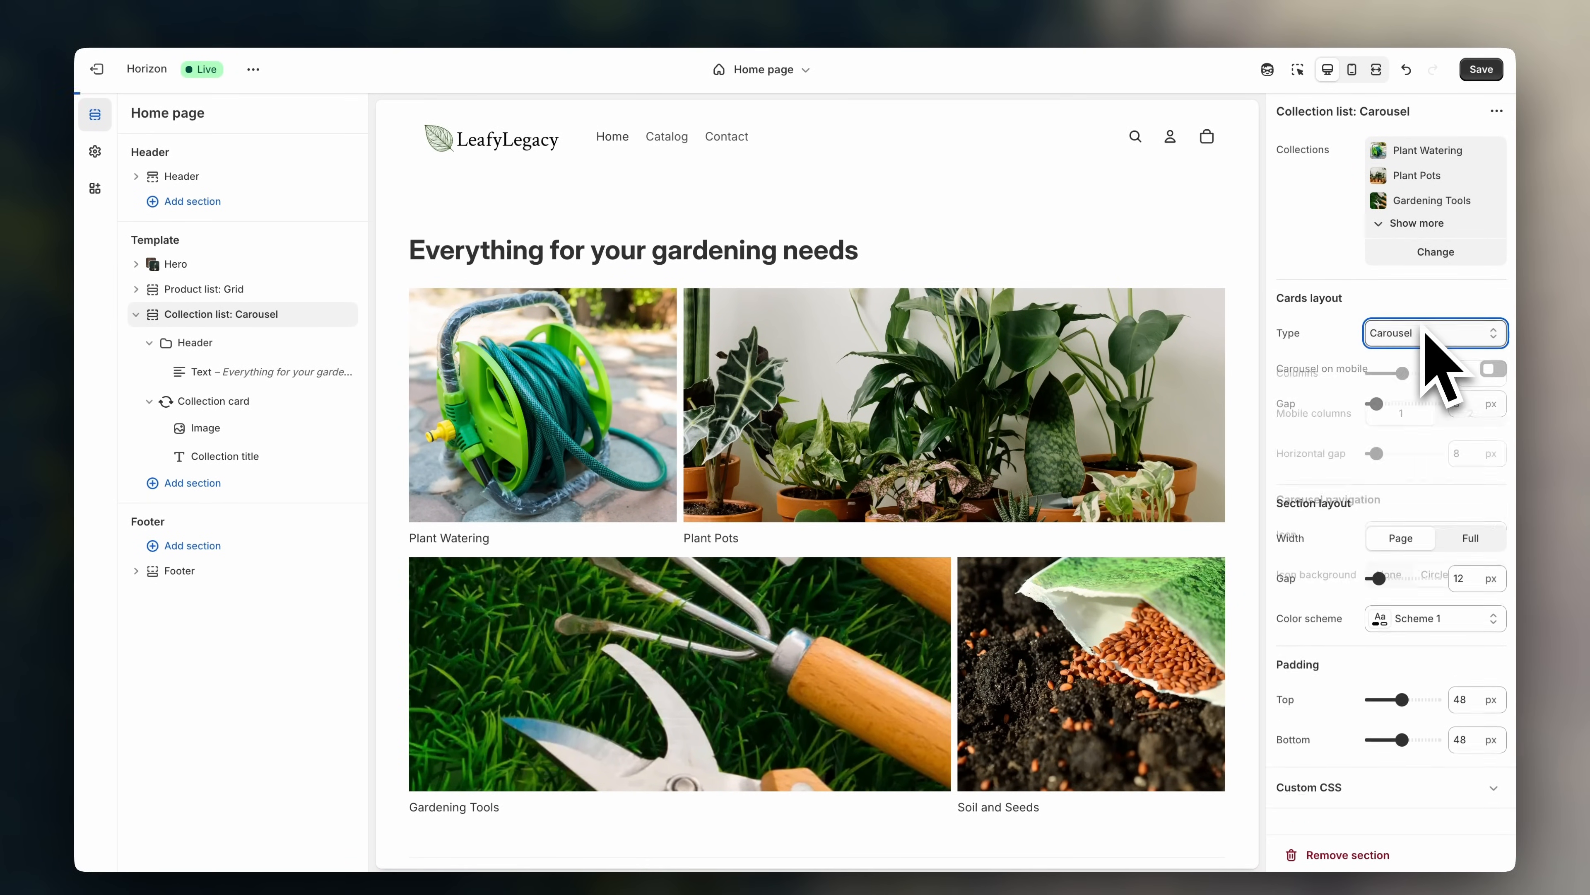
pyautogui.moveTo(1418, 373); pyautogui.dragTo(1391, 374)
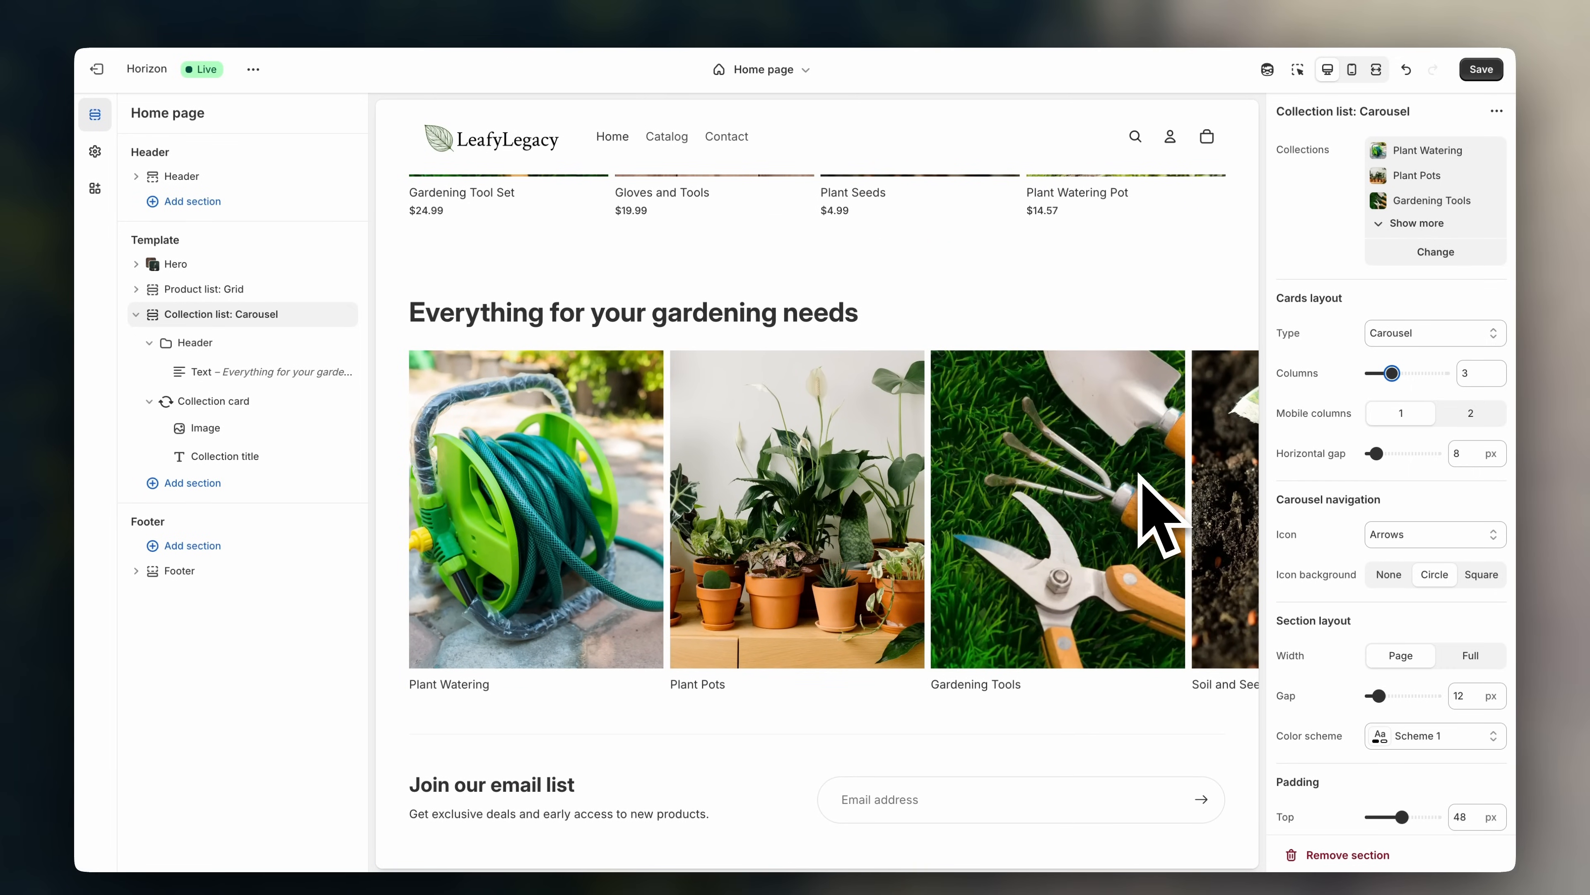
# - Add a Hero: Marquee section scrolling 'Explore our latest products.' below the collection carousel
pyautogui.click(254, 484)
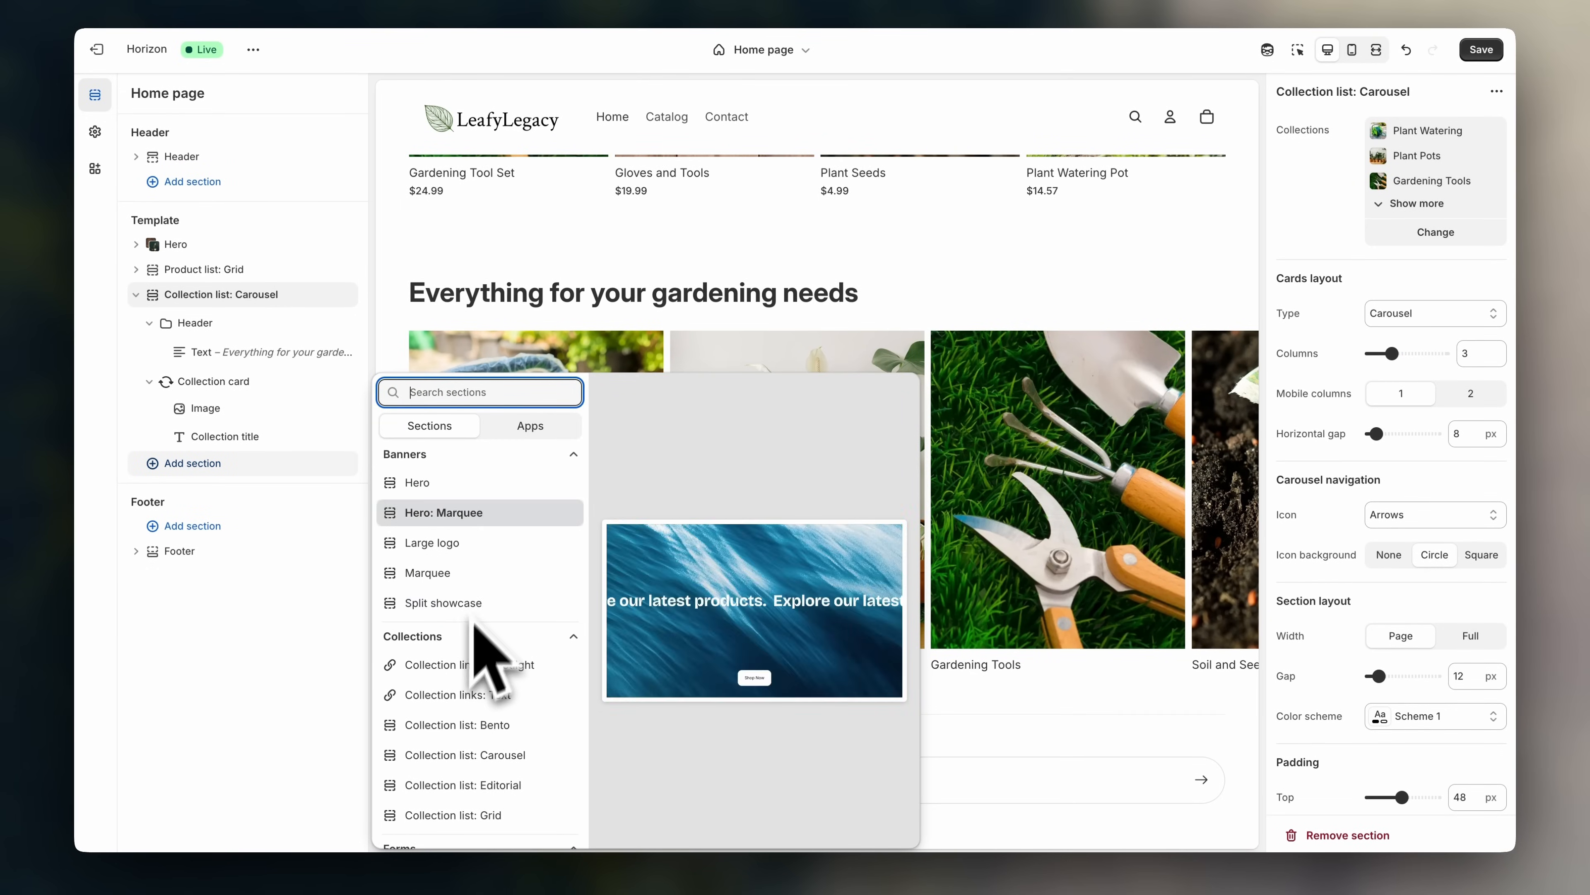
pyautogui.click(489, 524)
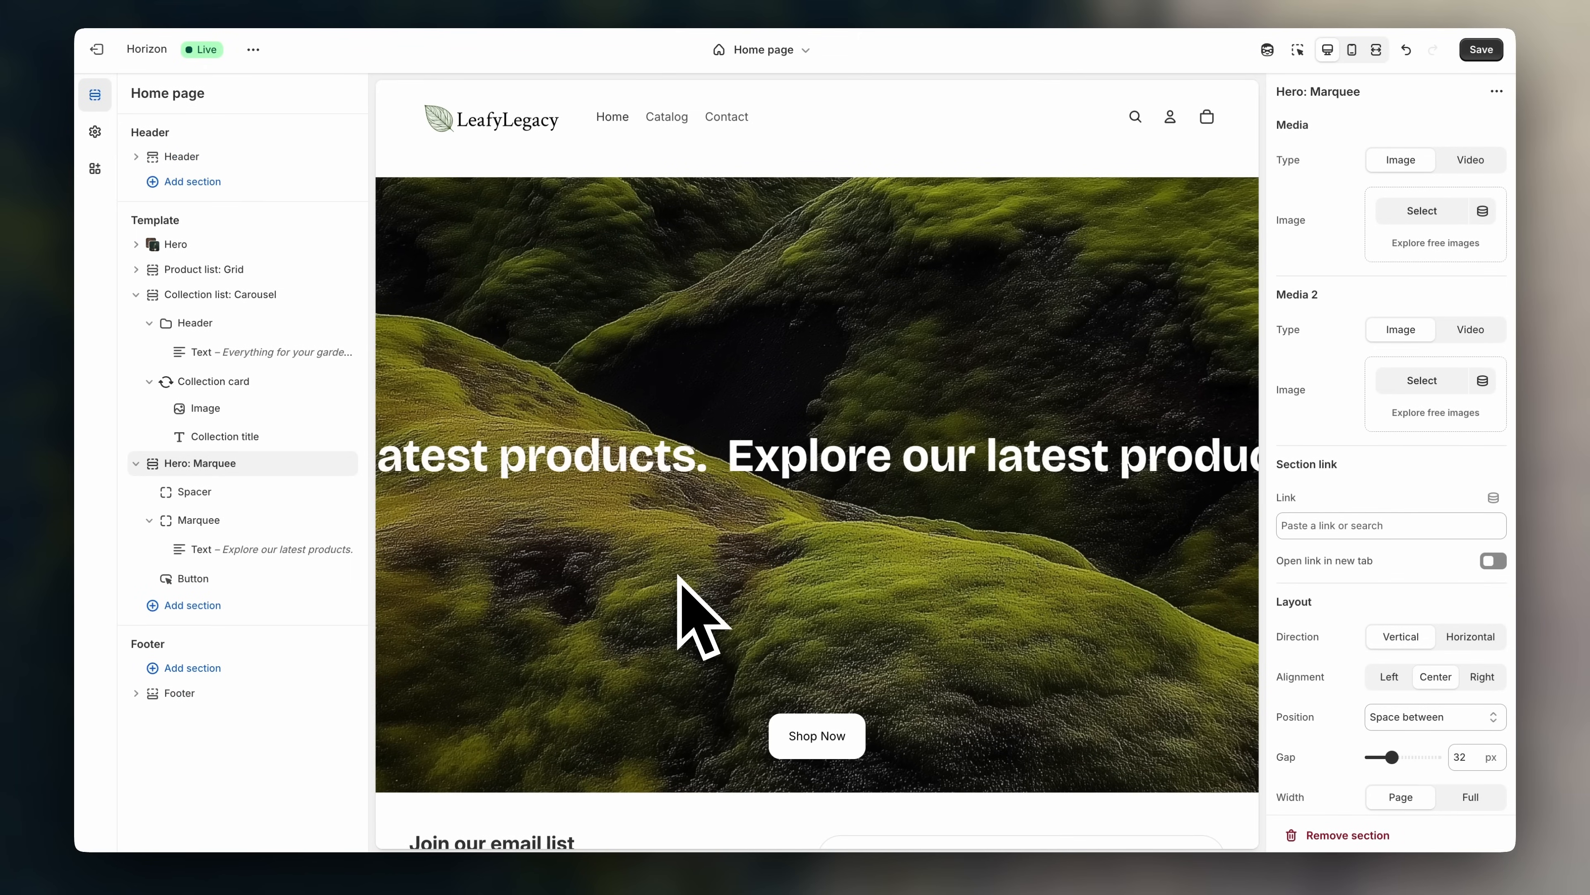
pyautogui.scroll(3, 679, 576)
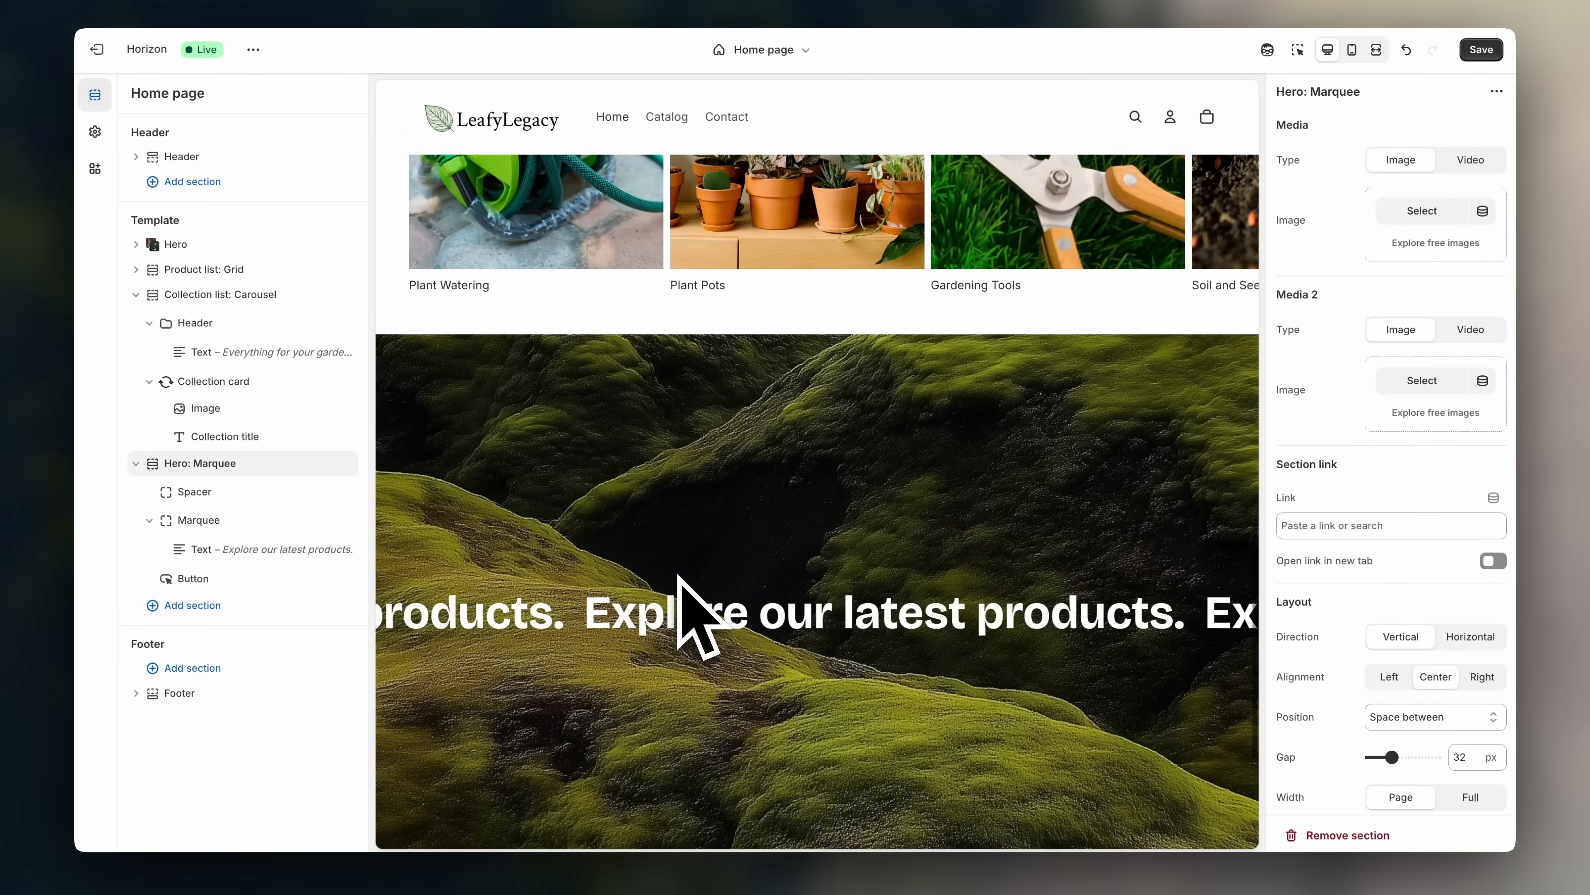
pyautogui.scroll(-7, 745, 338)
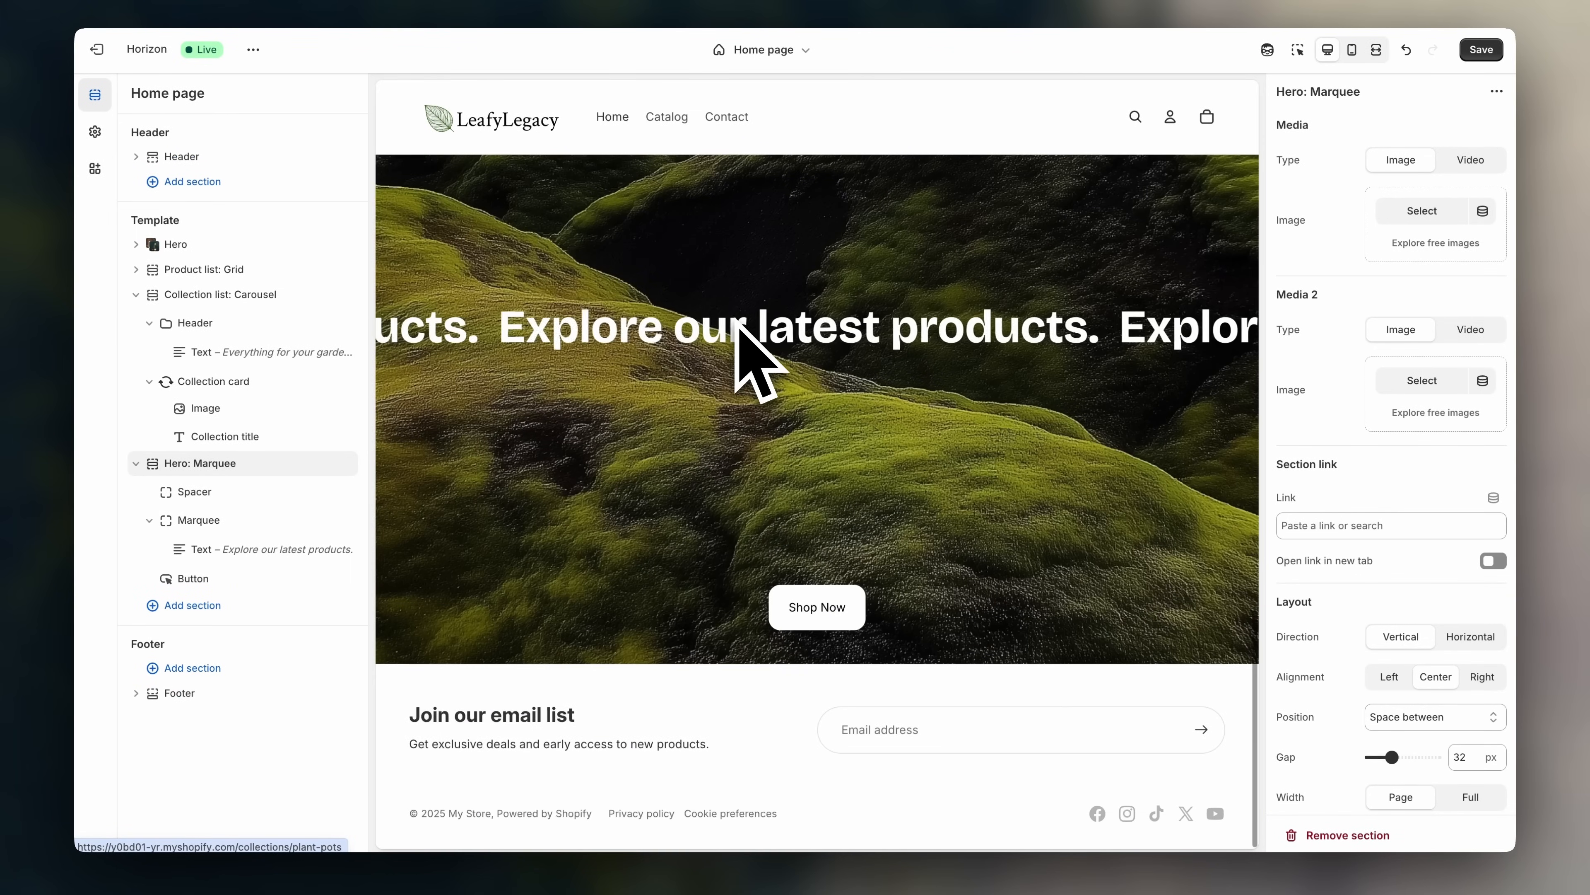
pyautogui.scroll(2, 832, 652)
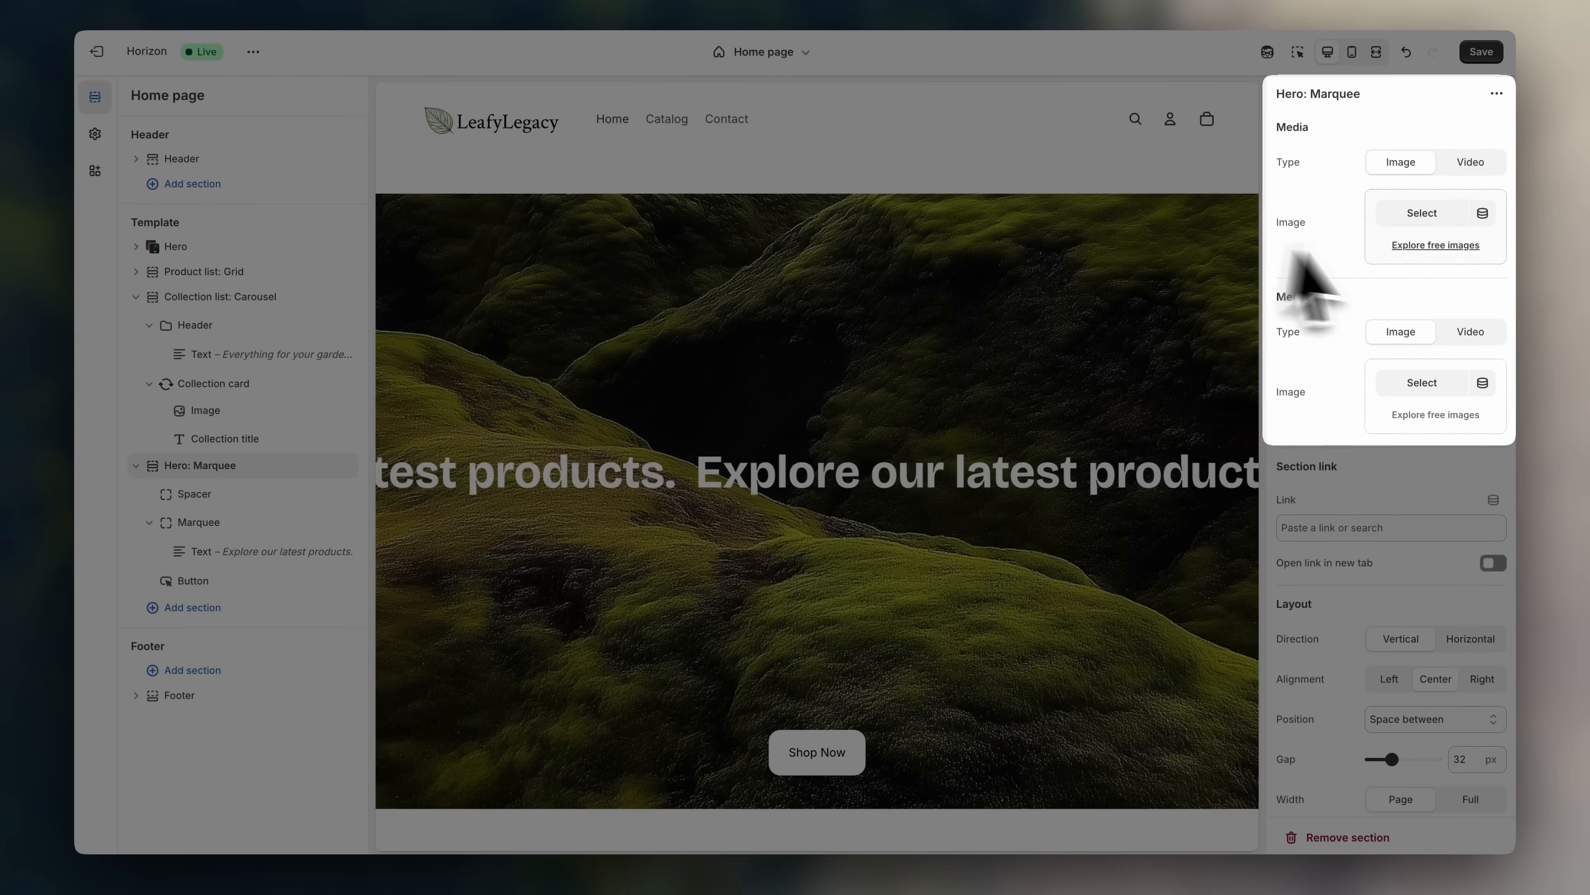
# - Set the seedling trays image from the library as the hero background
pyautogui.click(1424, 196)
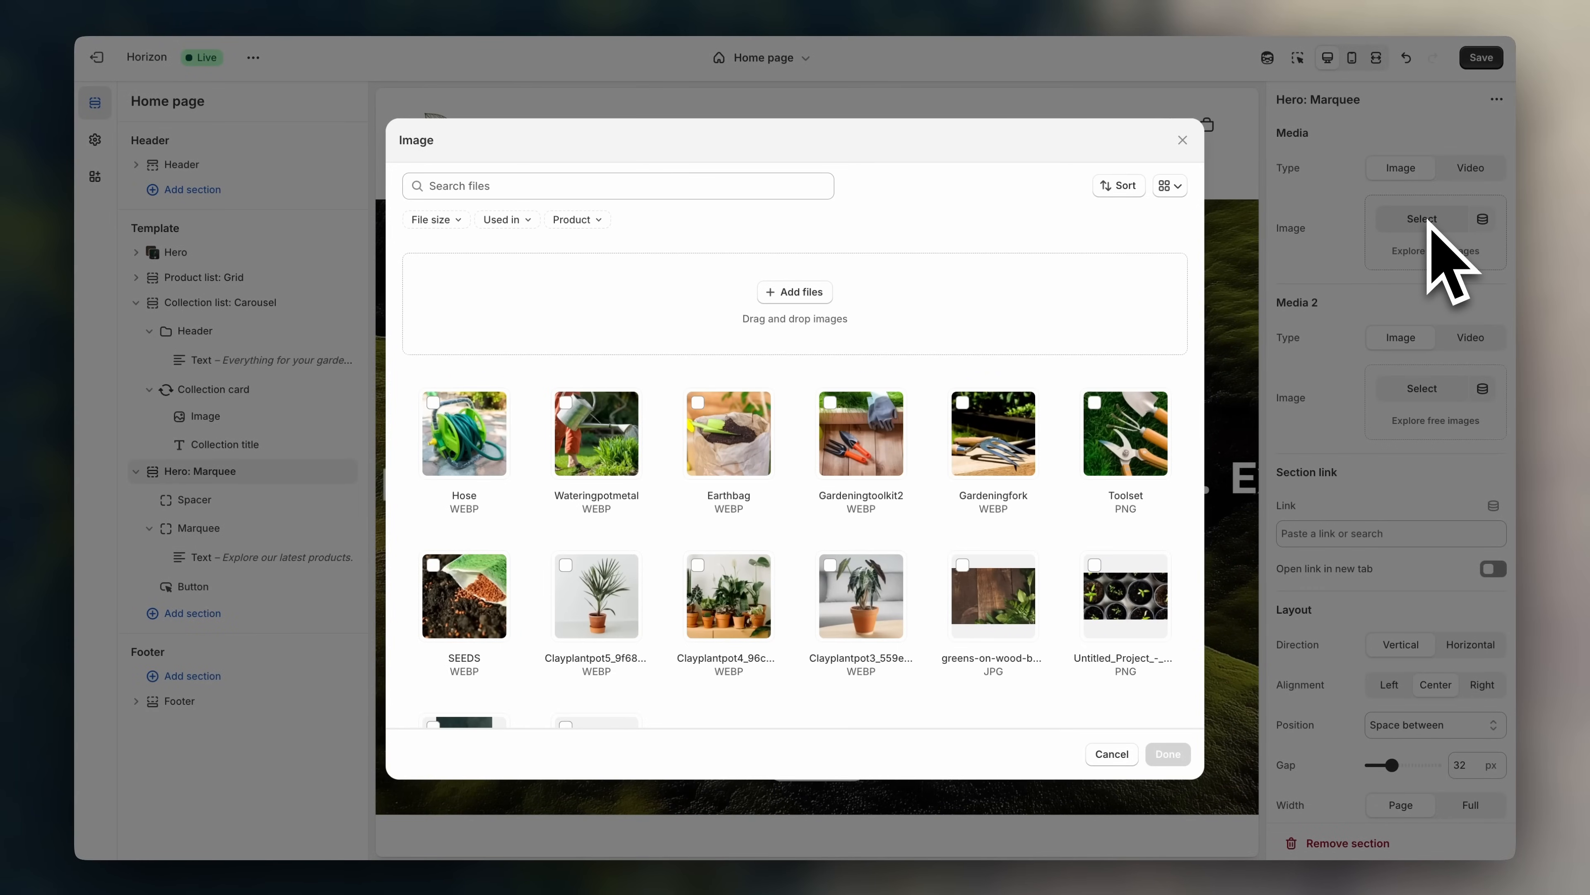
pyautogui.click(1127, 601)
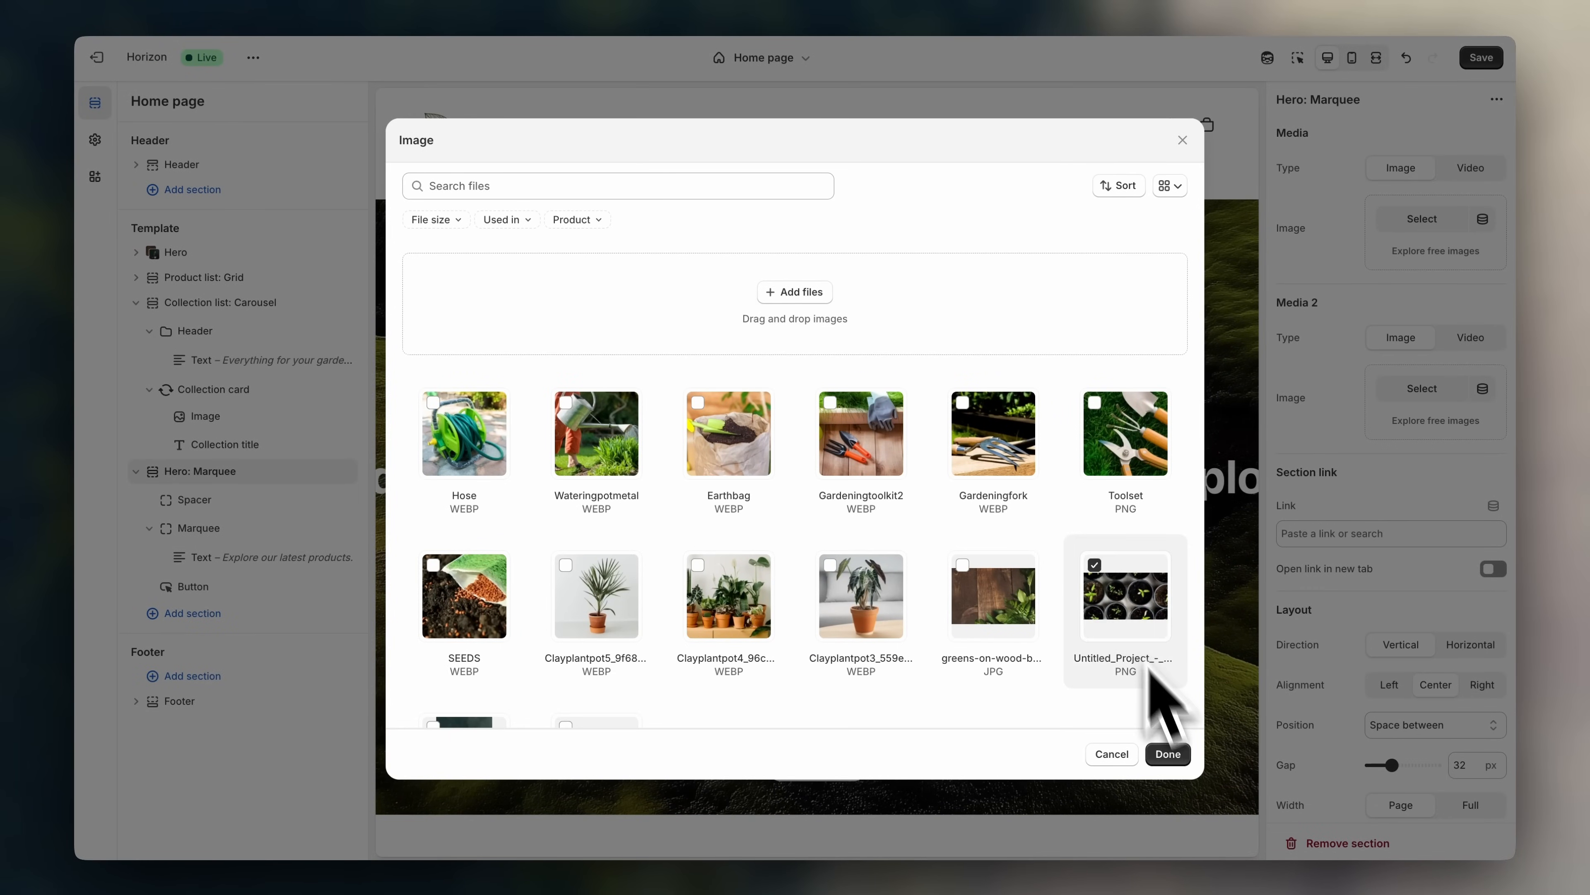
pyautogui.click(1168, 754)
# - Replace it with the free stock photo of a hand holding pruning shears
pyautogui.click(1487, 234)
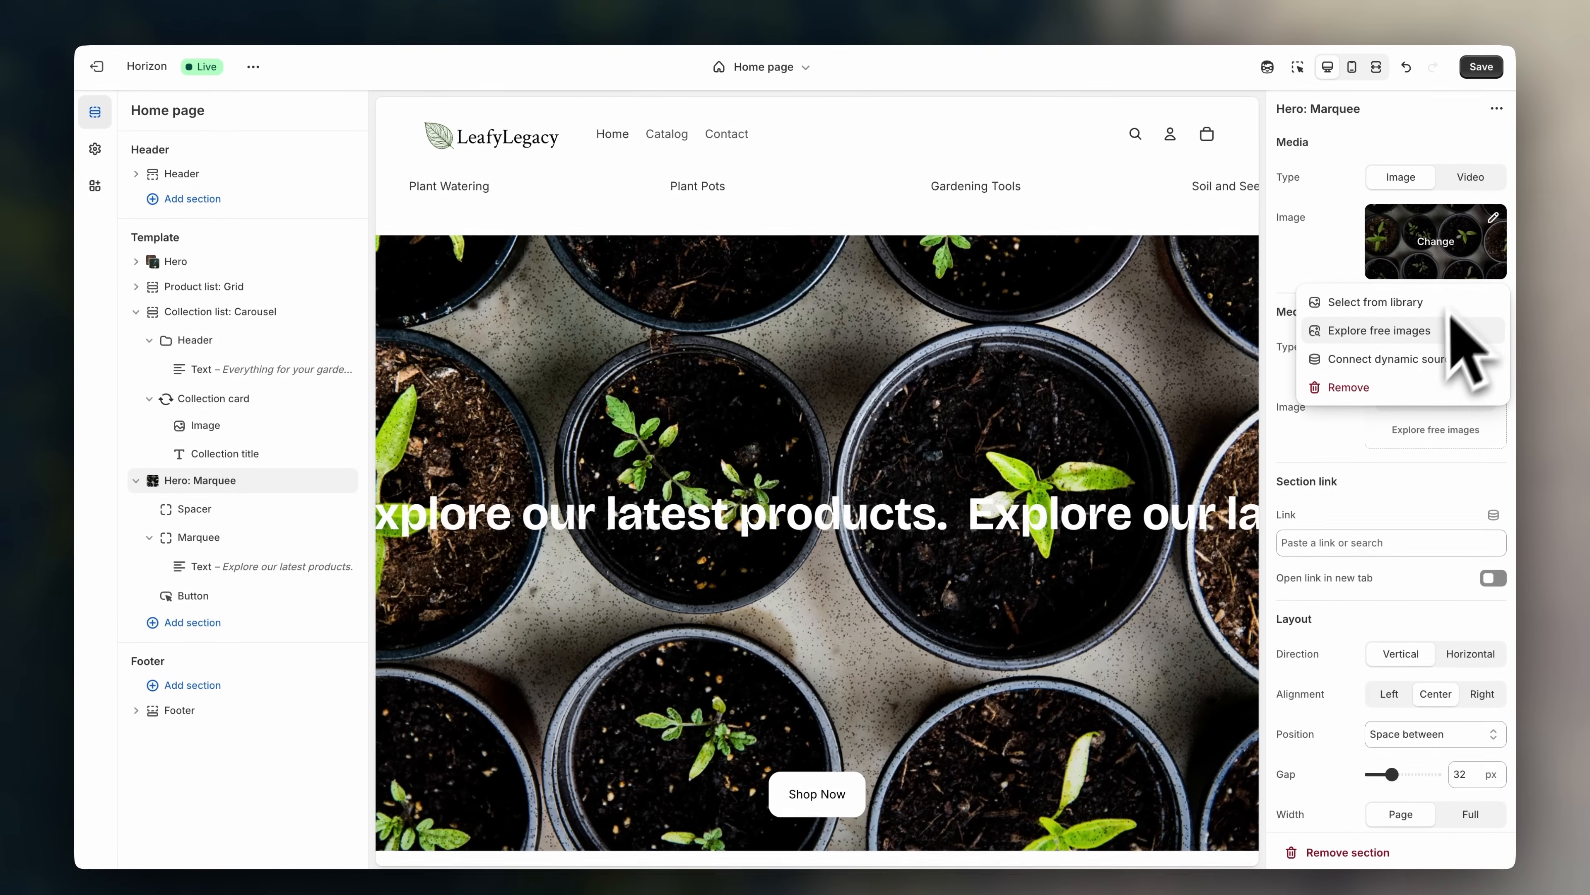
pyautogui.click(1368, 356)
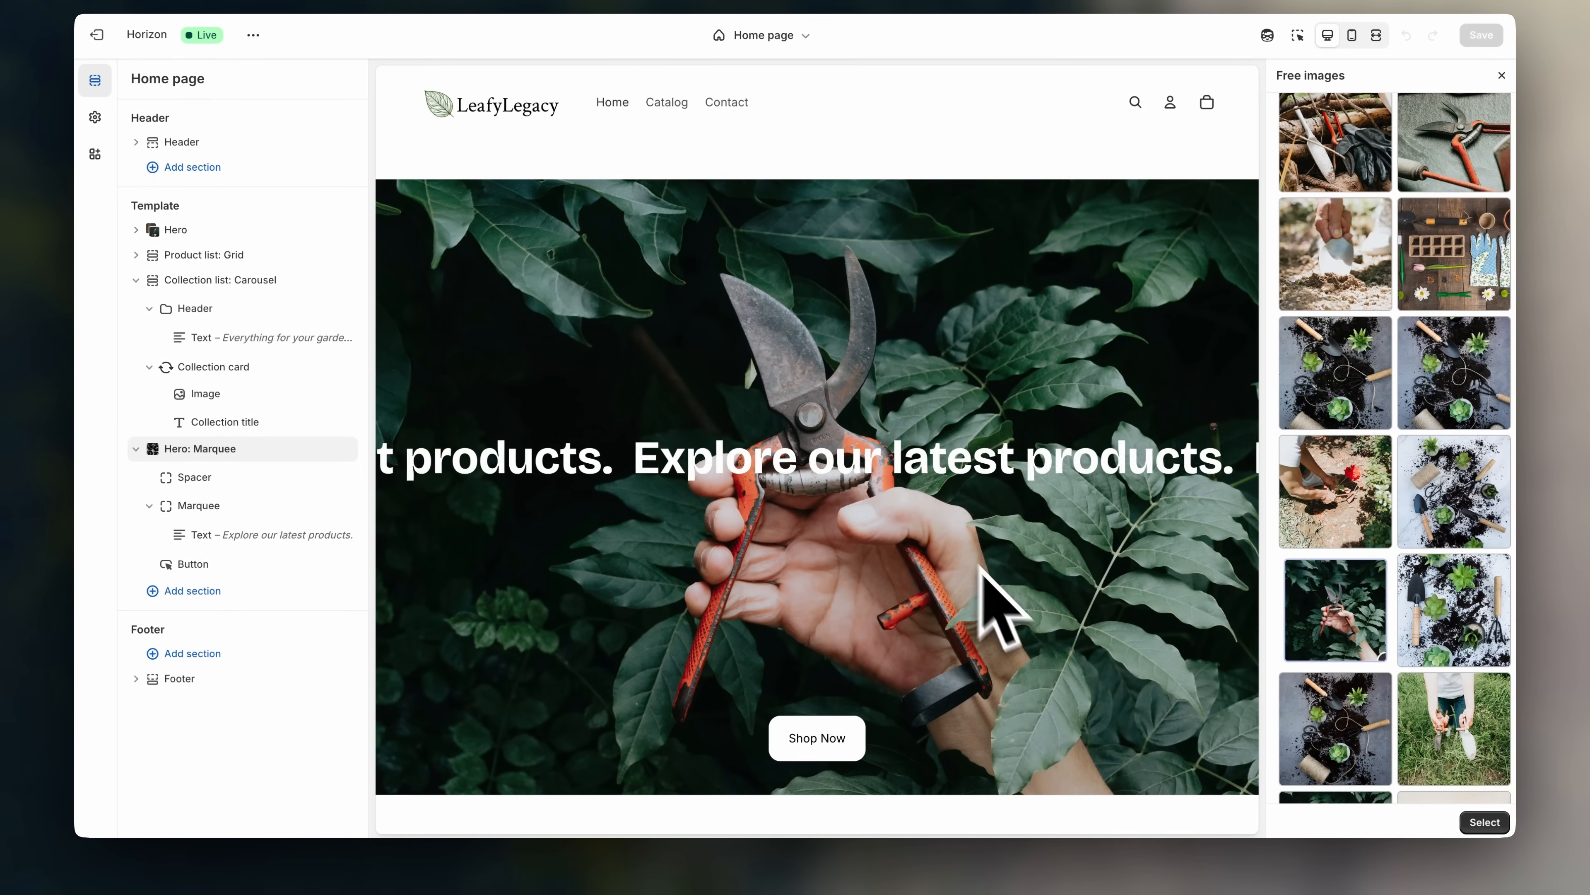
pyautogui.click(1486, 823)
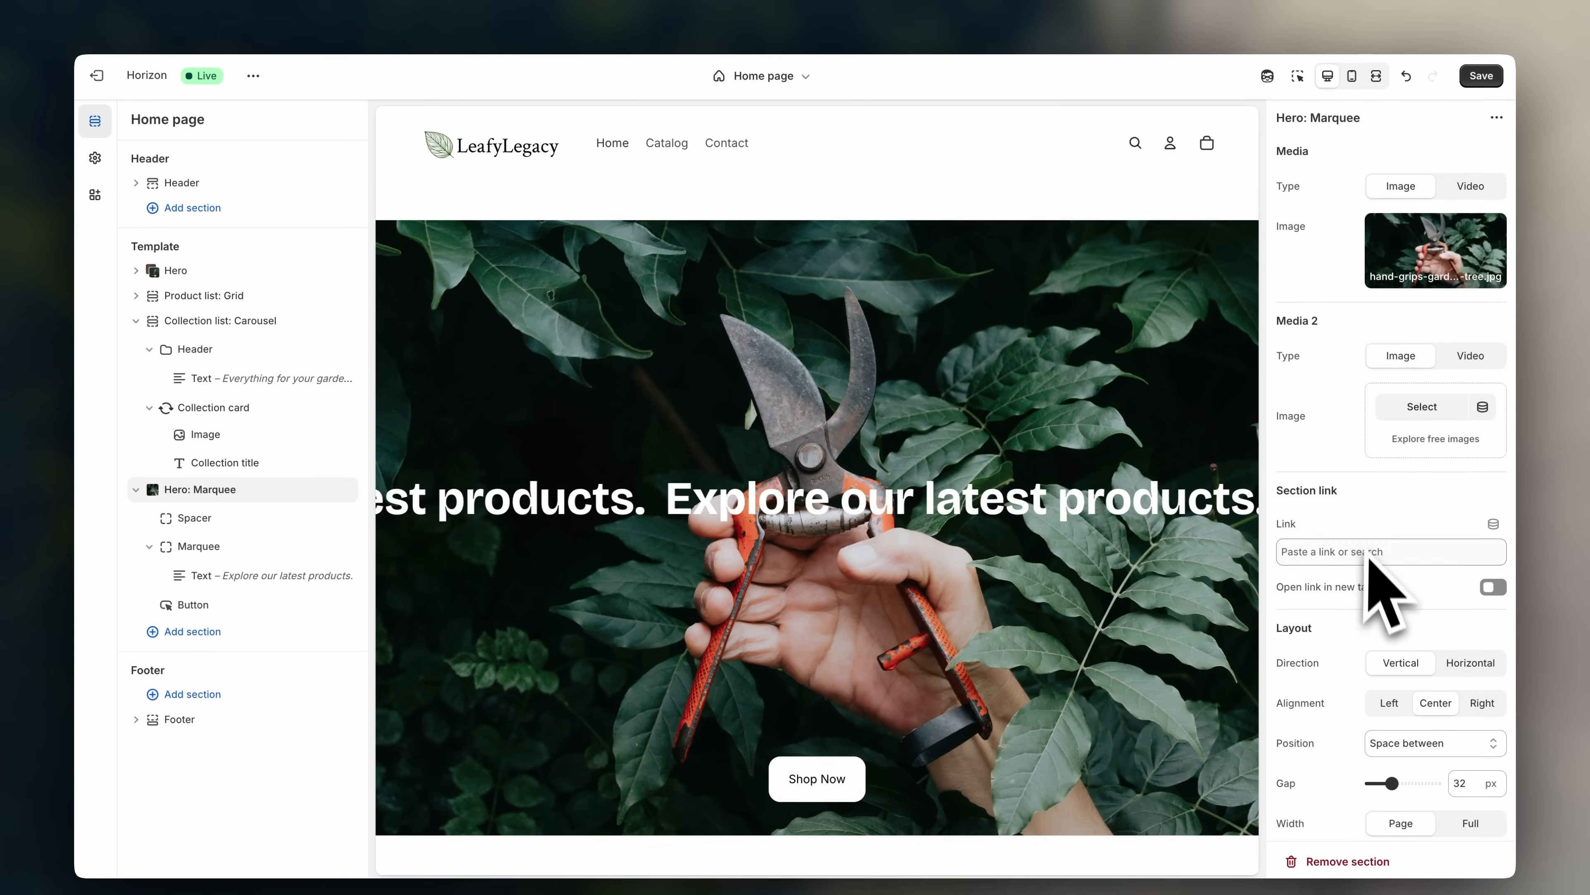
pyautogui.scroll(-8, 1371, 567)
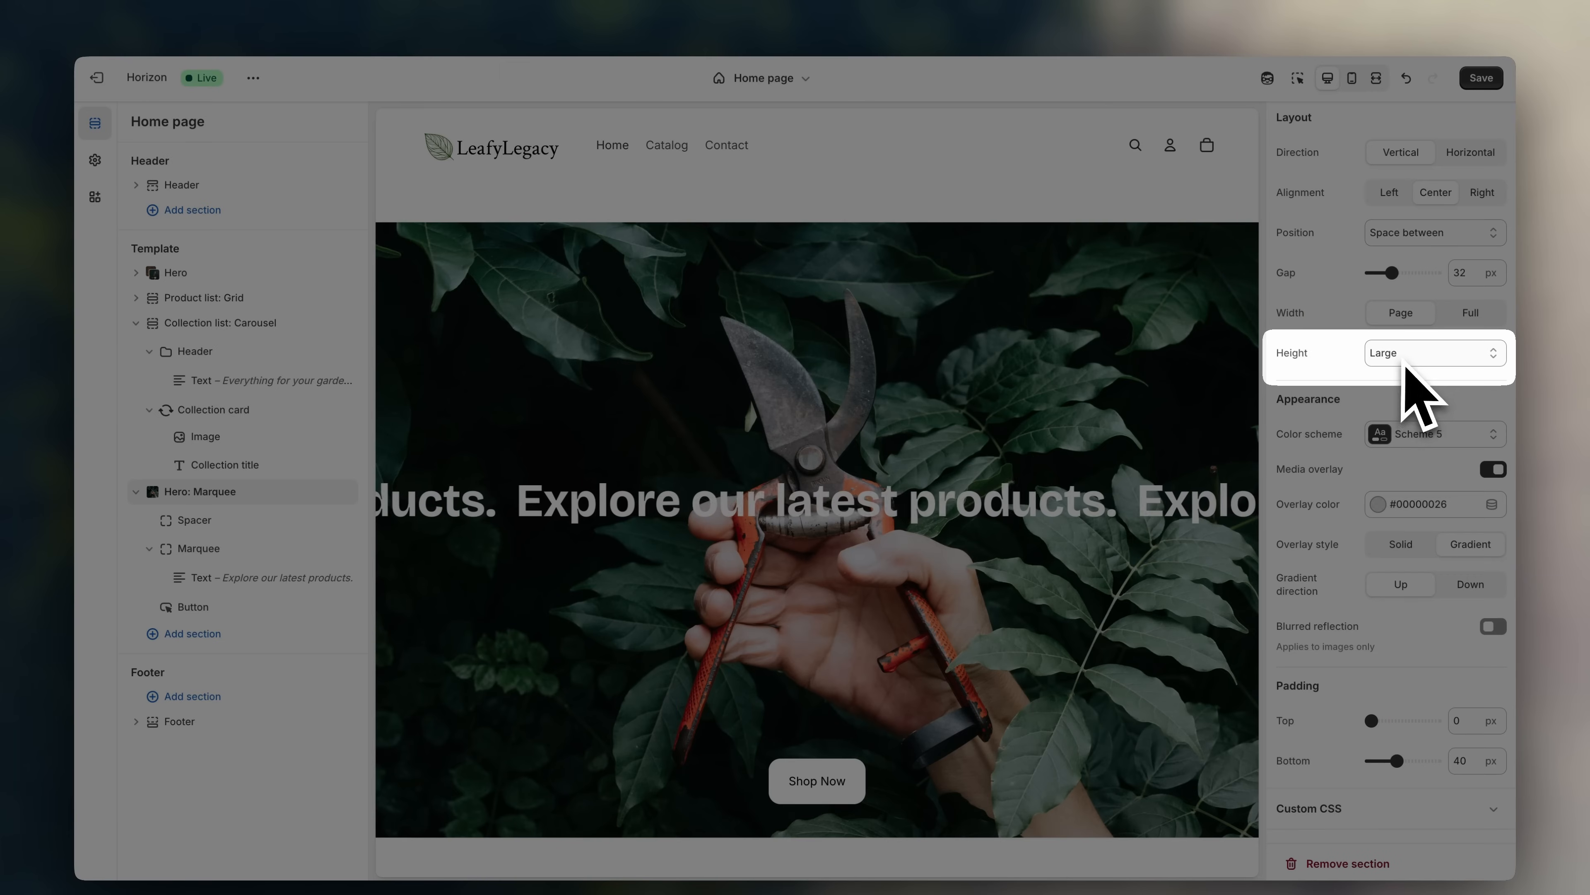
# - Set the Hero: Marquee height to Medium
pyautogui.click(1406, 358)
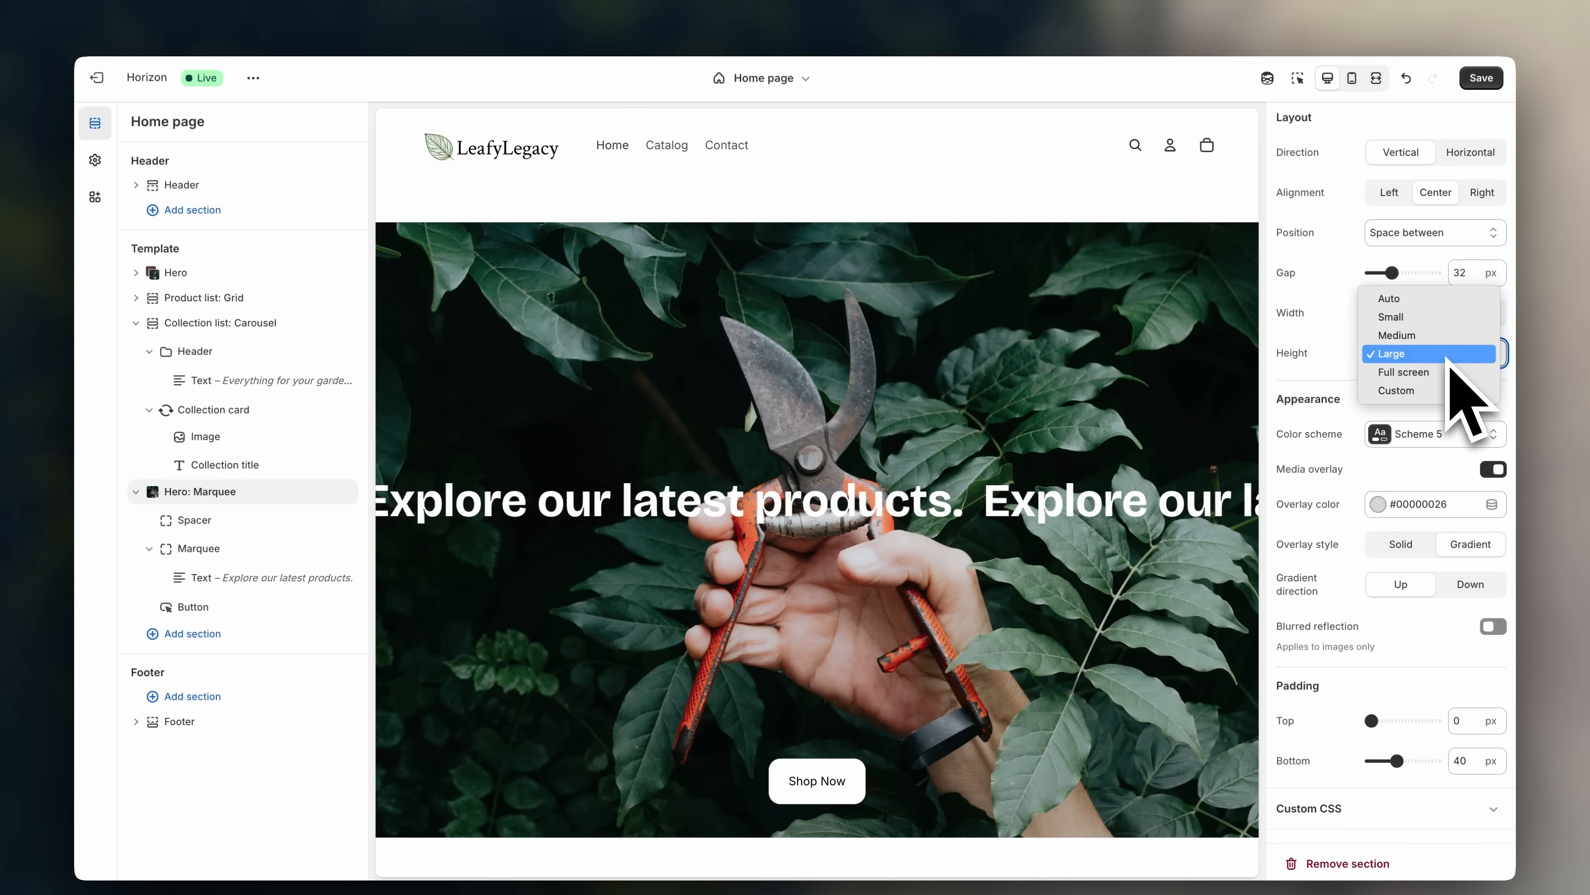
pyautogui.click(1440, 336)
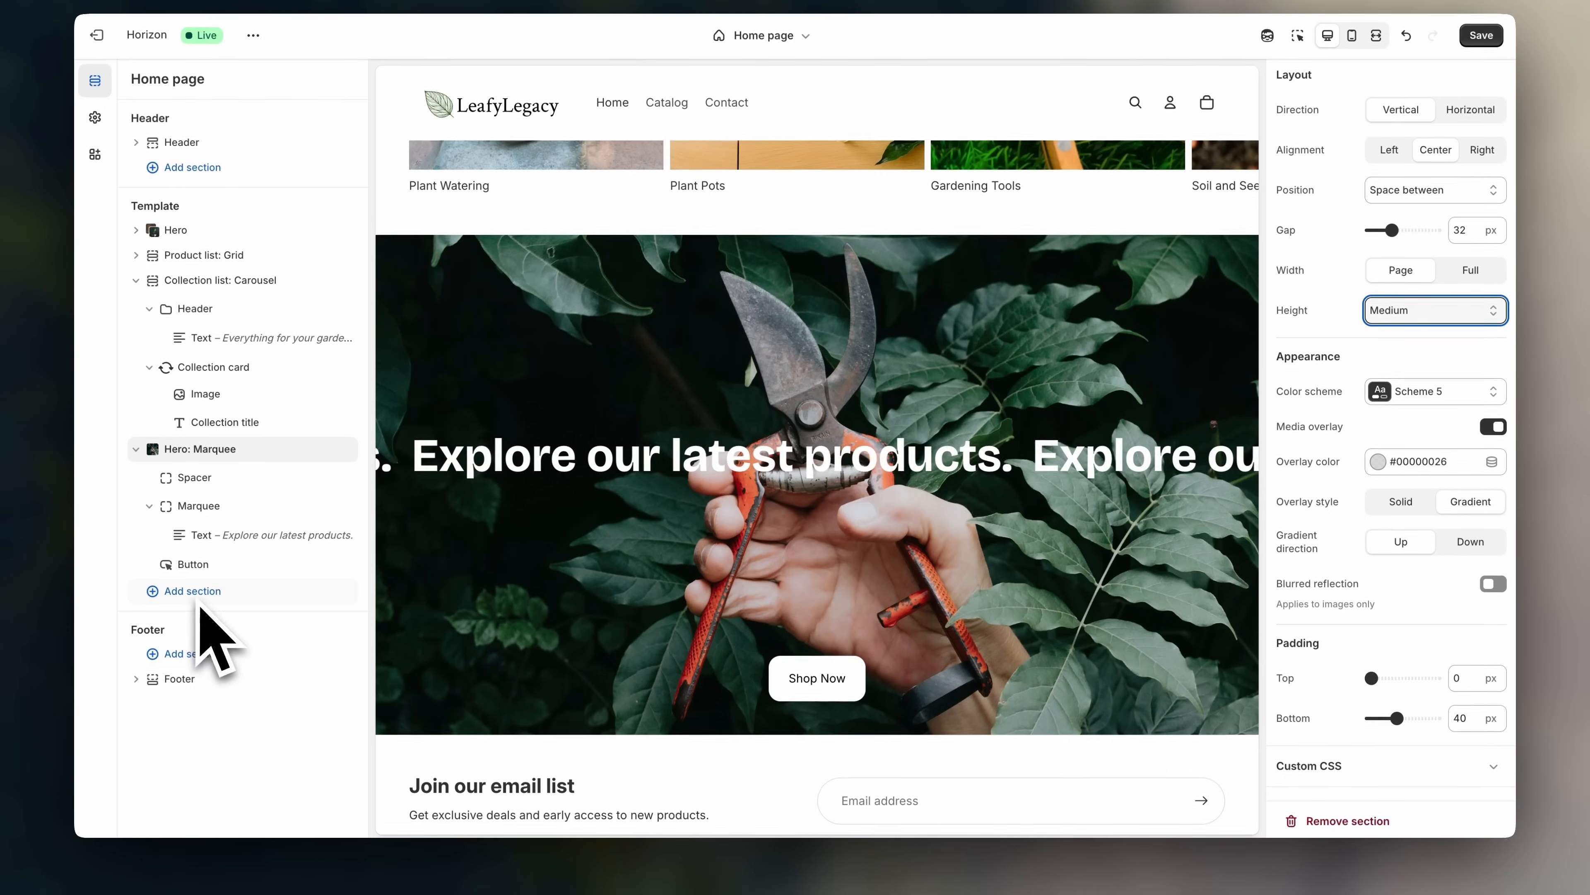
# - Add a Product list: Carousel section titled 'Featured products' below the pruners marquee
pyautogui.click(191, 634)
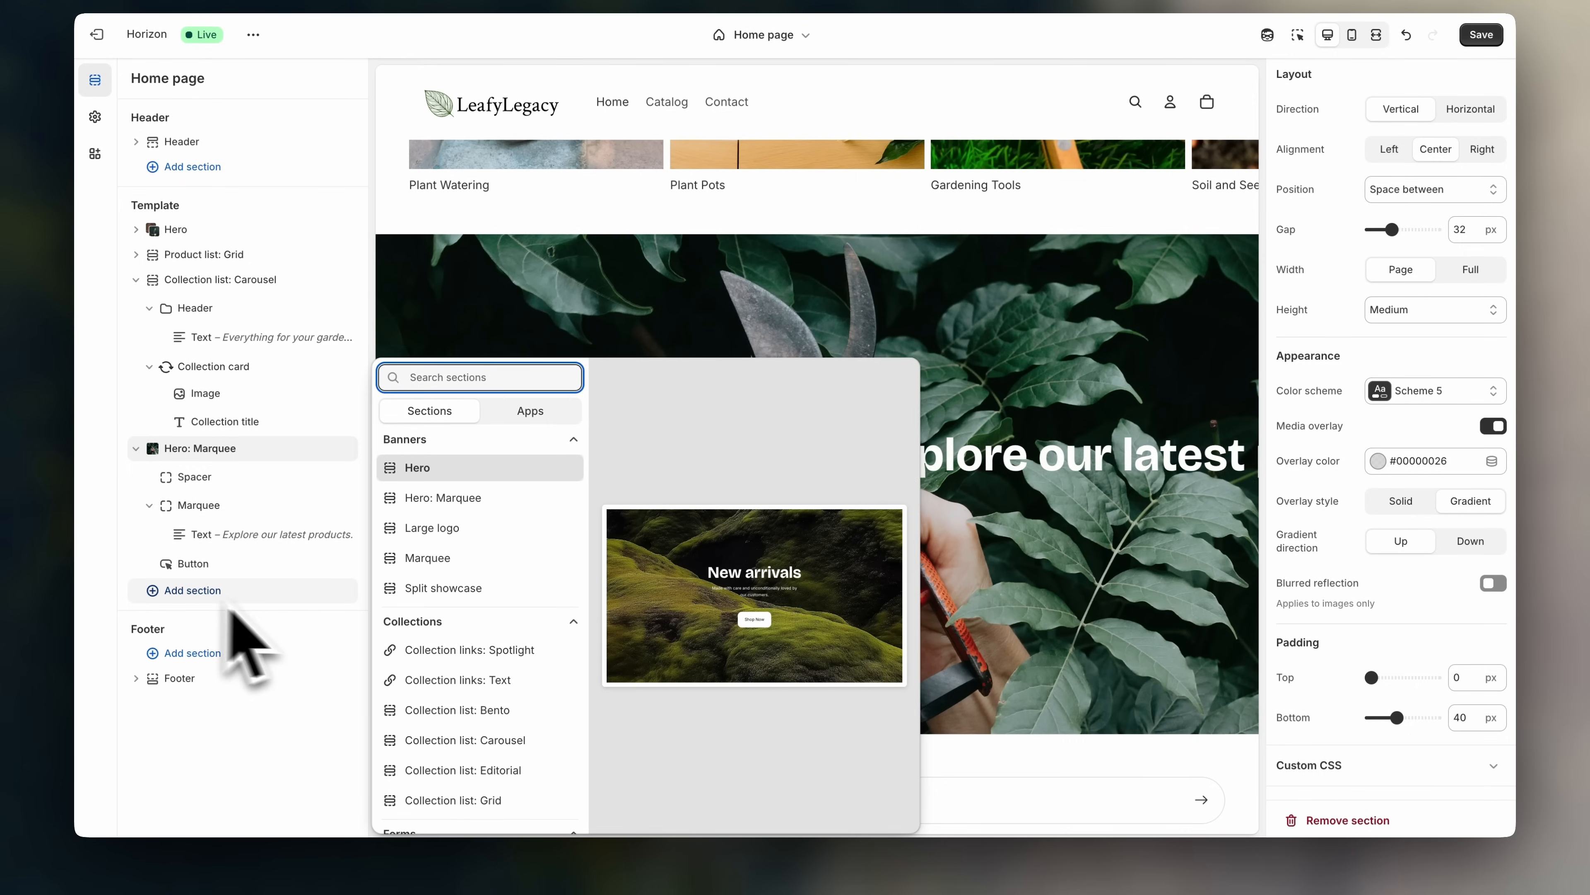
pyautogui.scroll(-6, 443, 657)
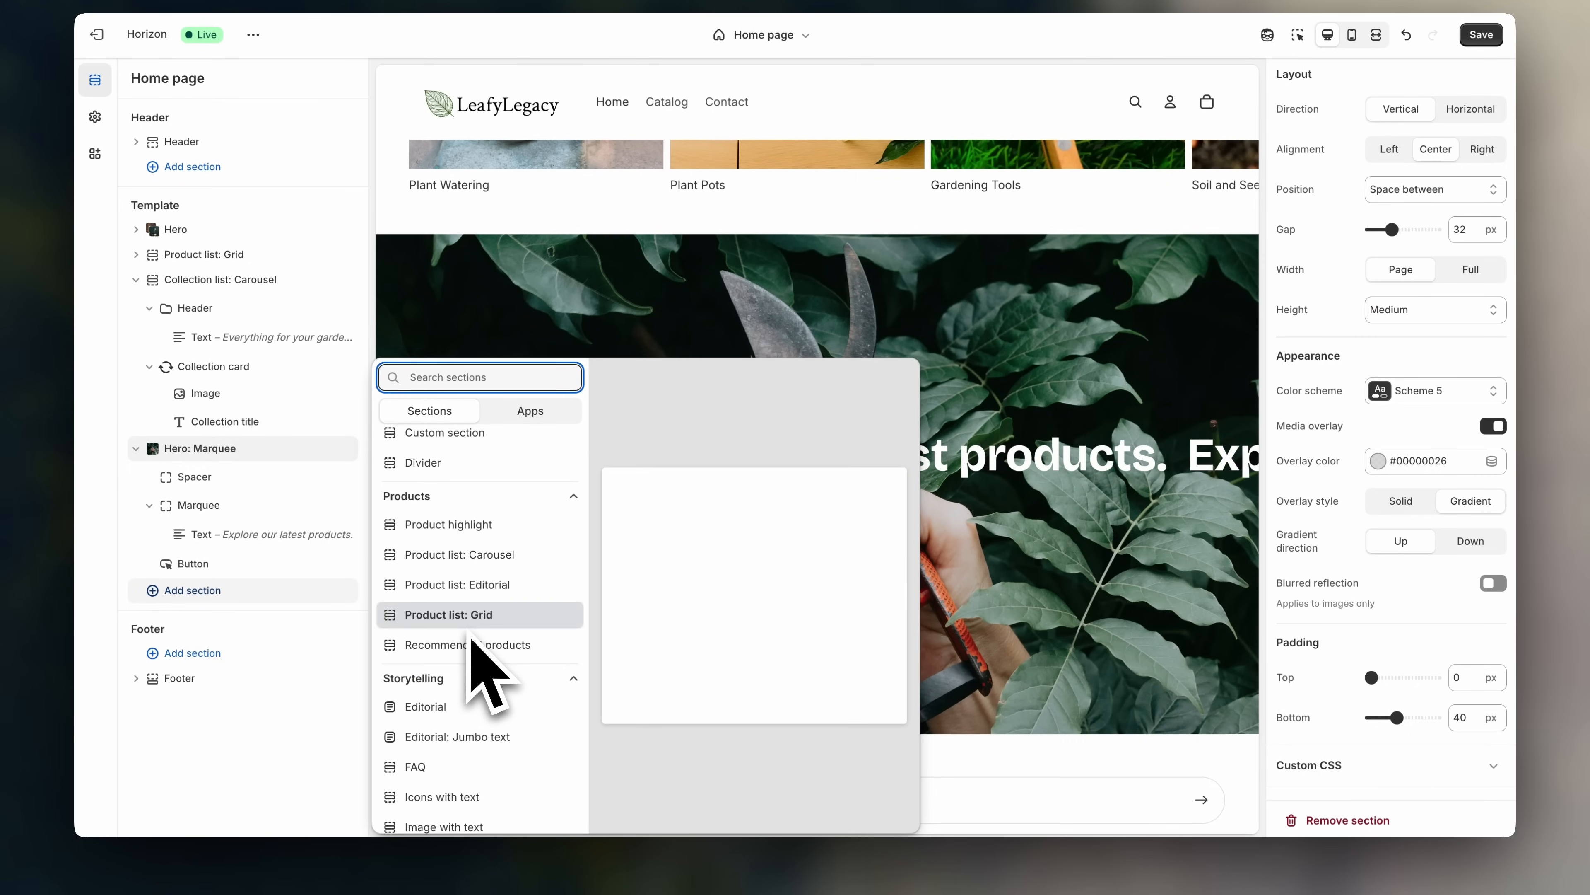
pyautogui.click(507, 554)
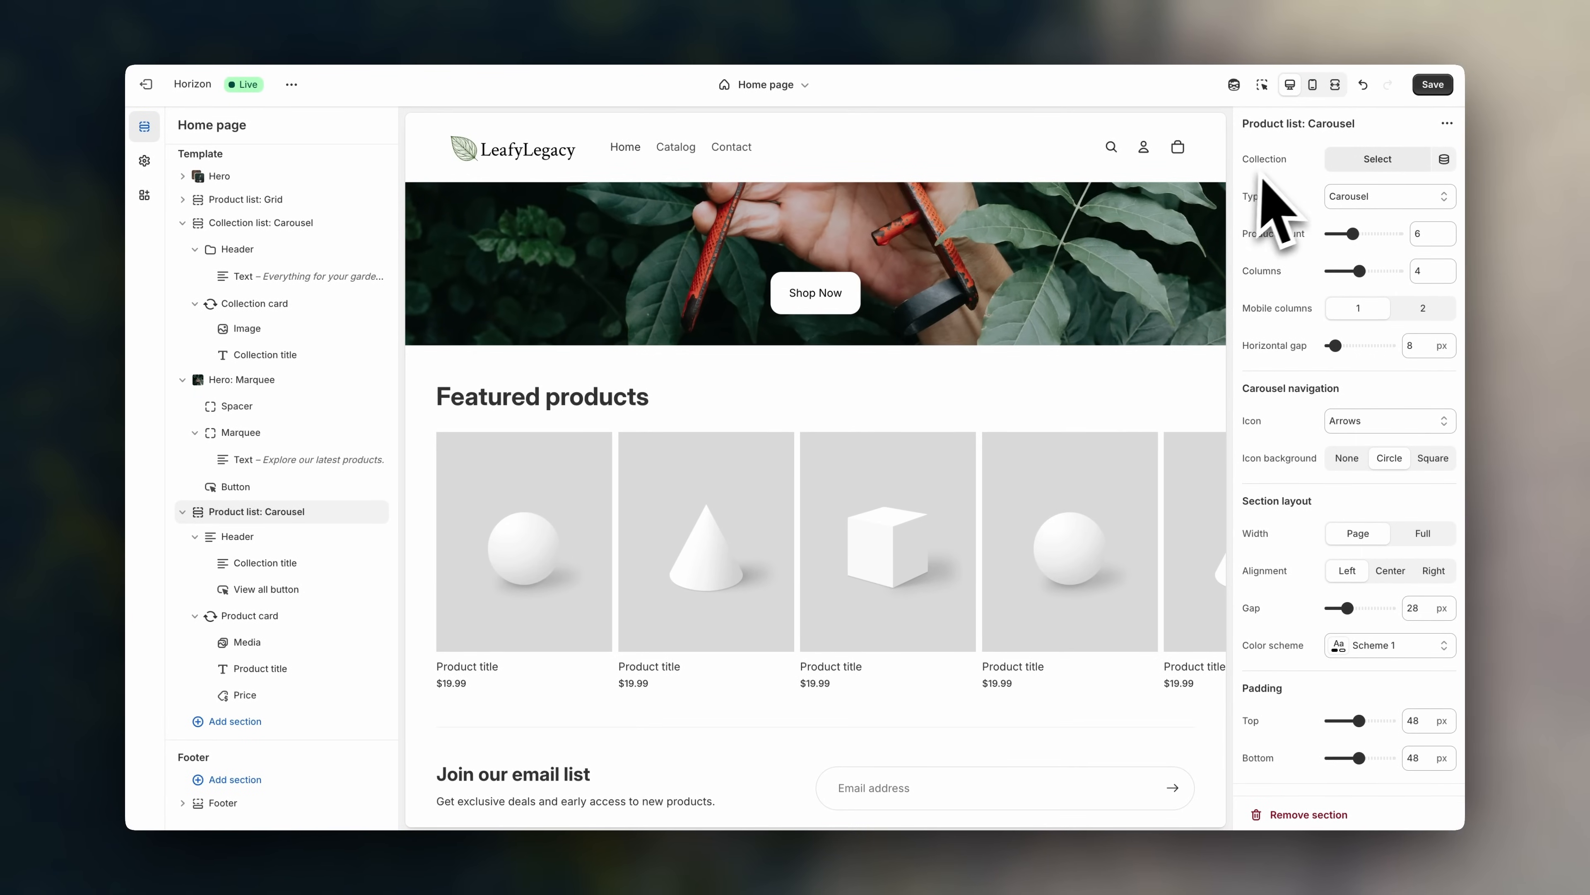
# - Link the product carousel to the Plant Watering collection and preview its watering products
pyautogui.click(1396, 168)
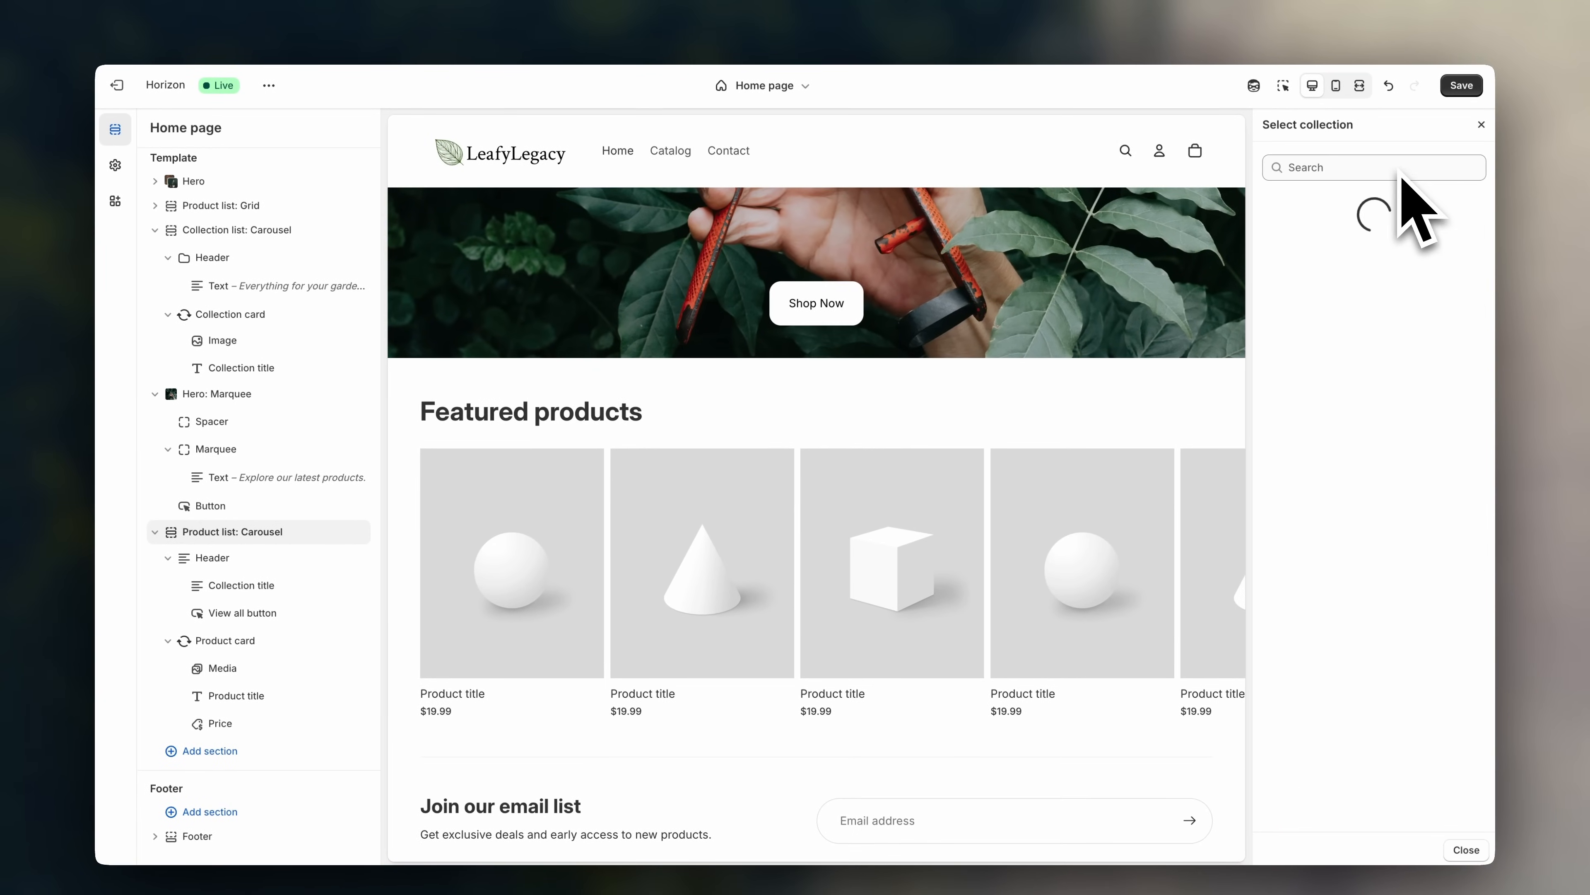
pyautogui.click(1371, 358)
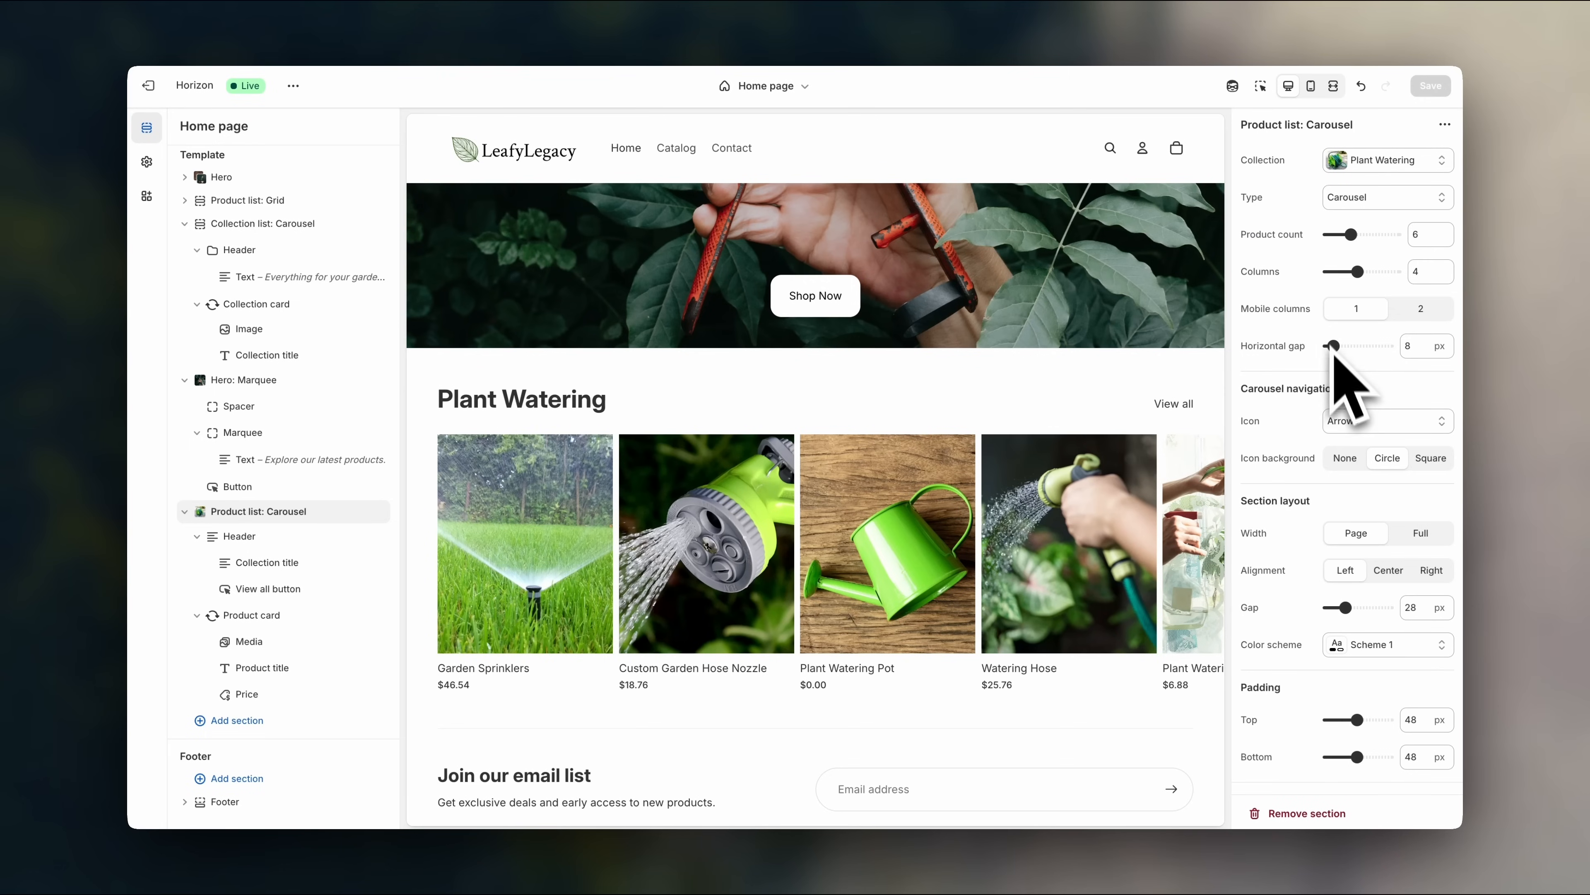
pyautogui.scroll(-2, 1121, 376)
pyautogui.hscroll(5, 1026, 476)
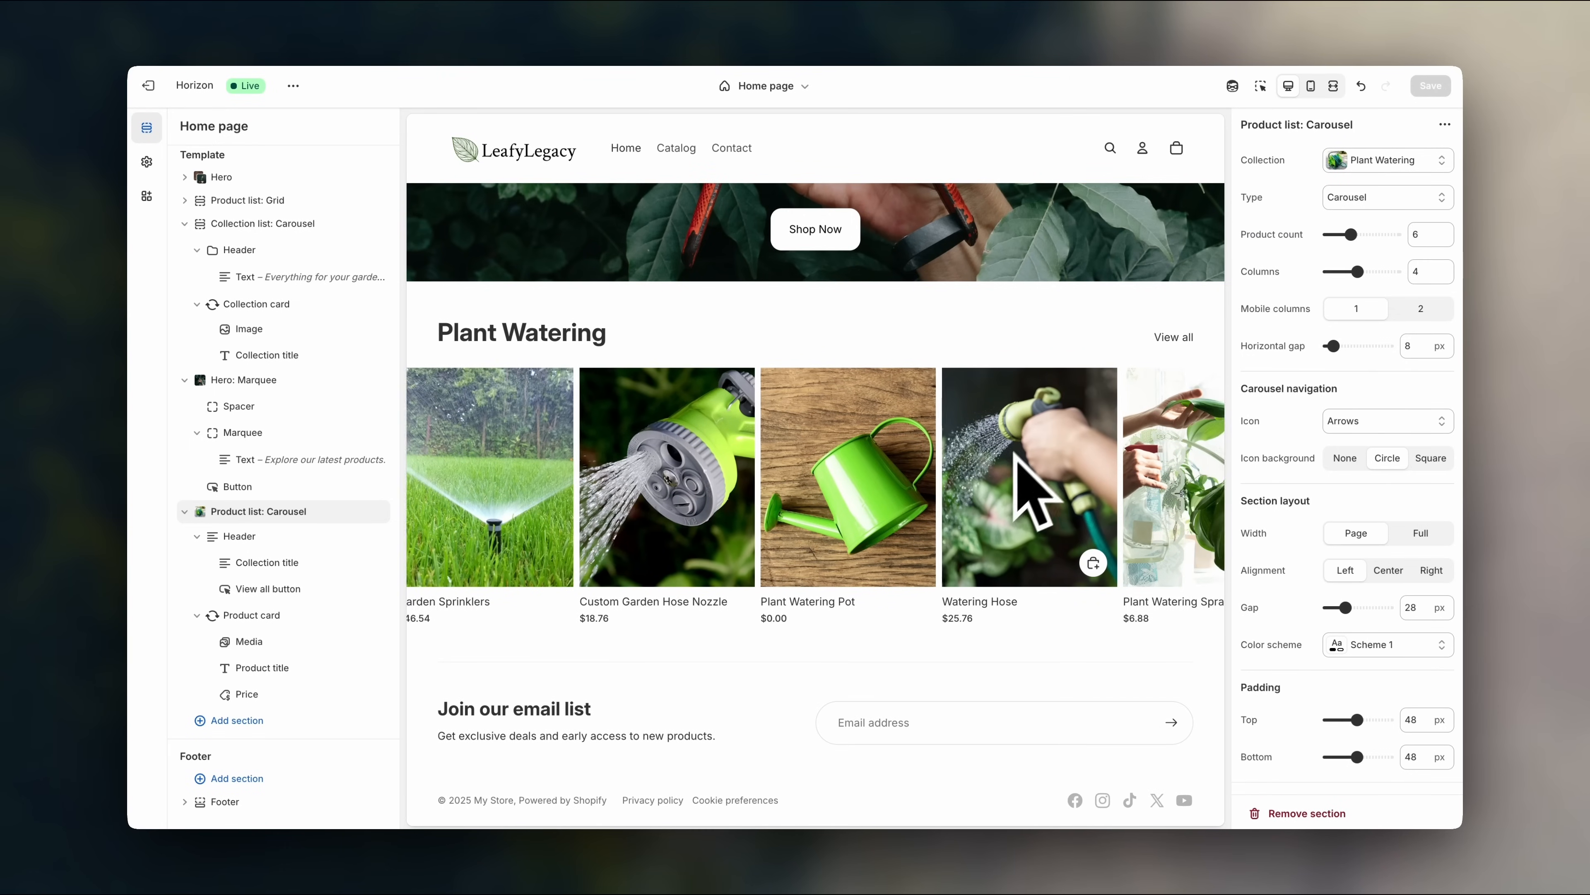
pyautogui.hscroll(1, 1013, 476)
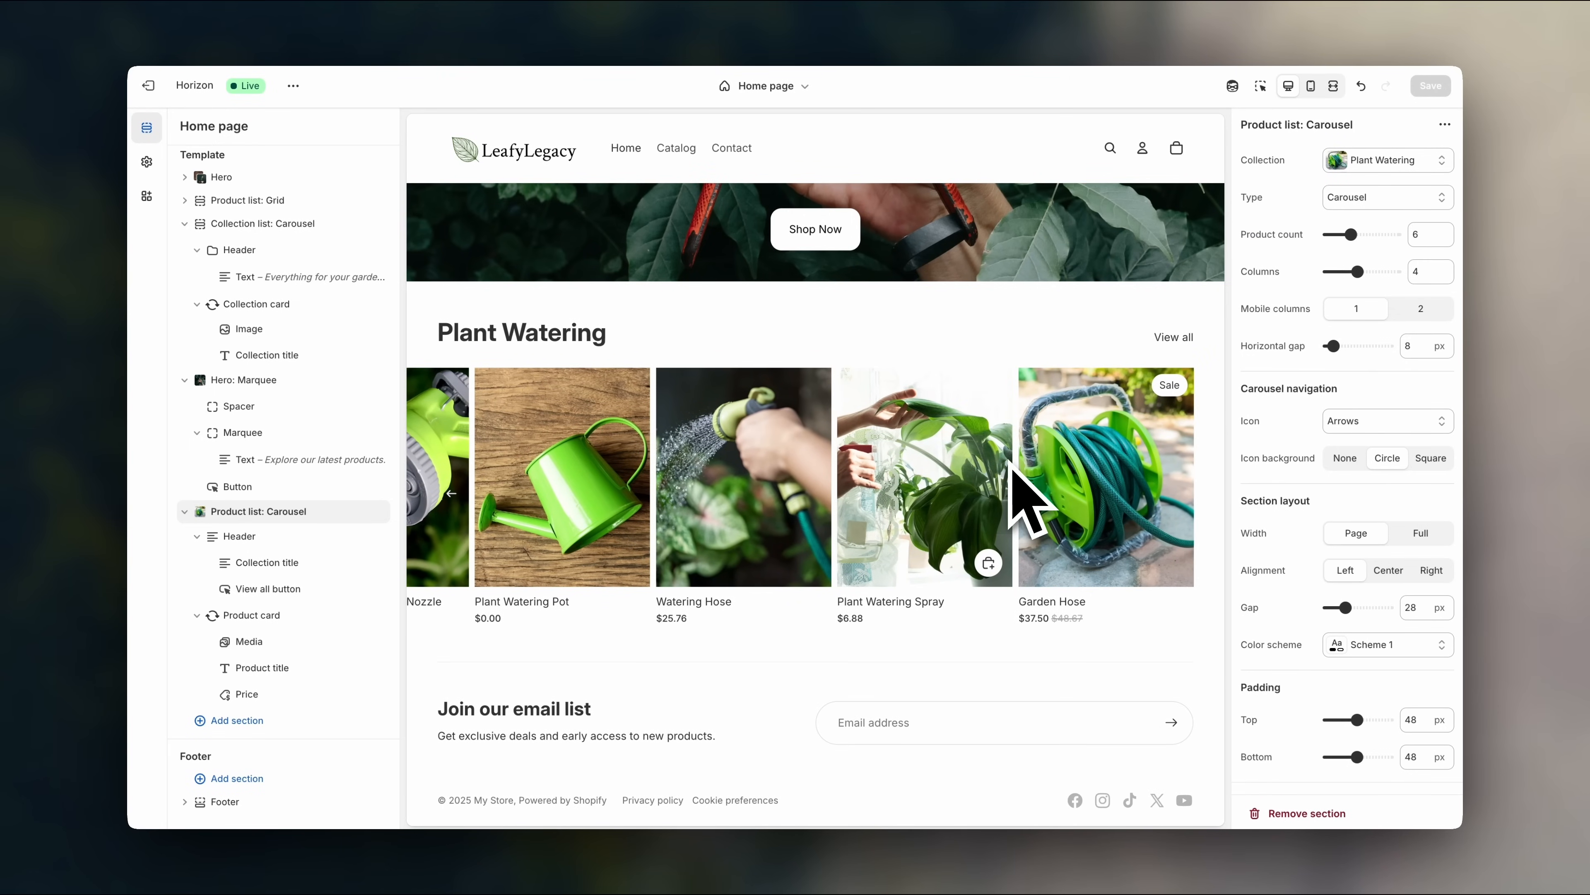
pyautogui.hscroll(-5, 1013, 479)
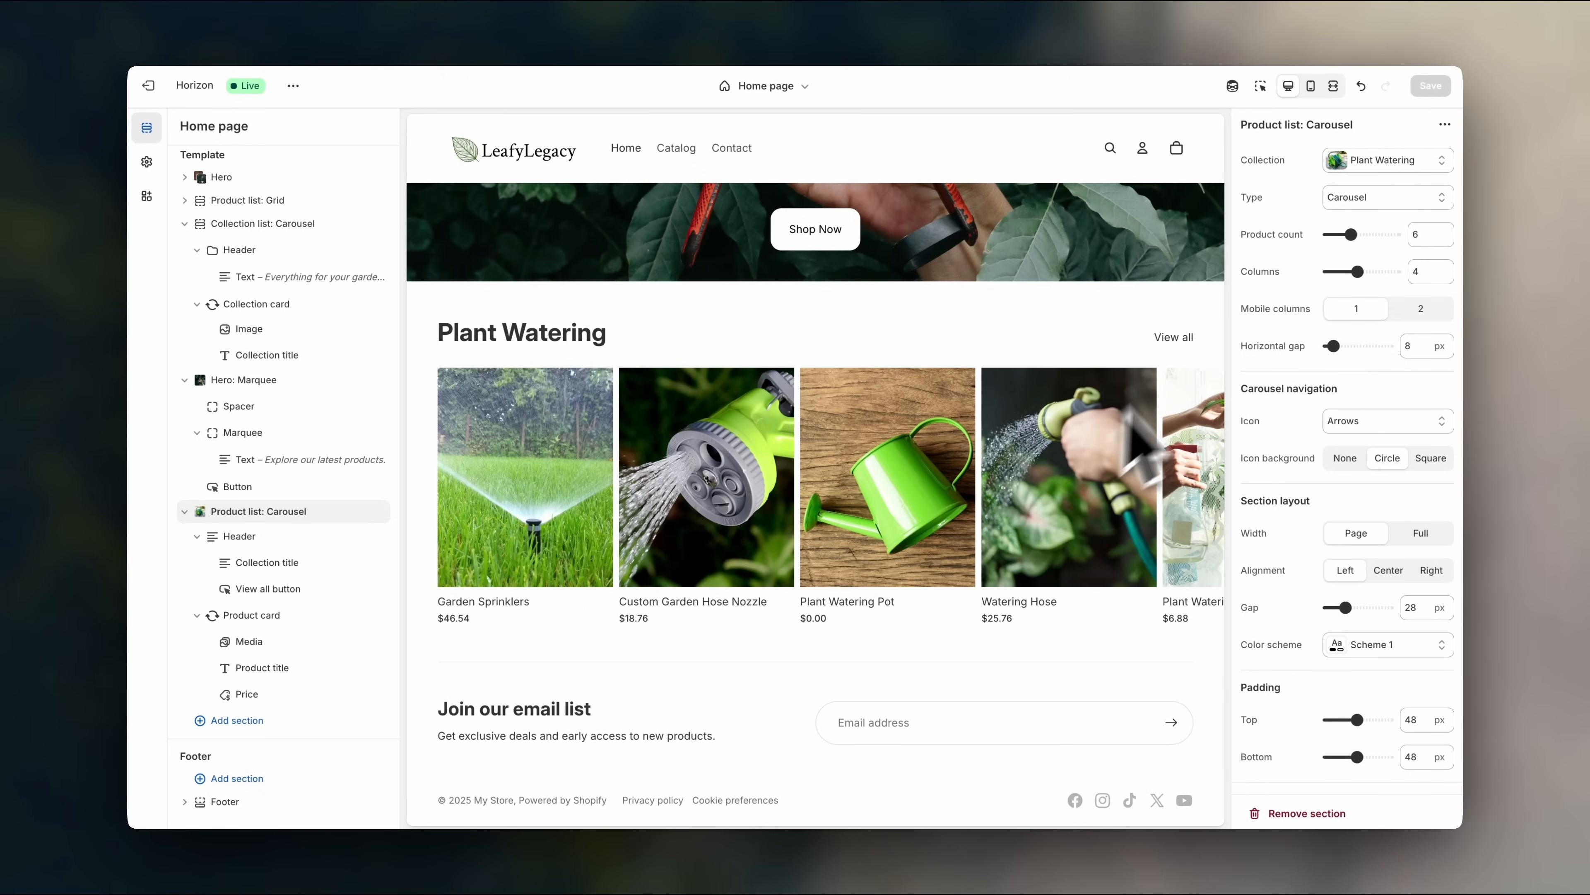
pyautogui.click(1396, 203)
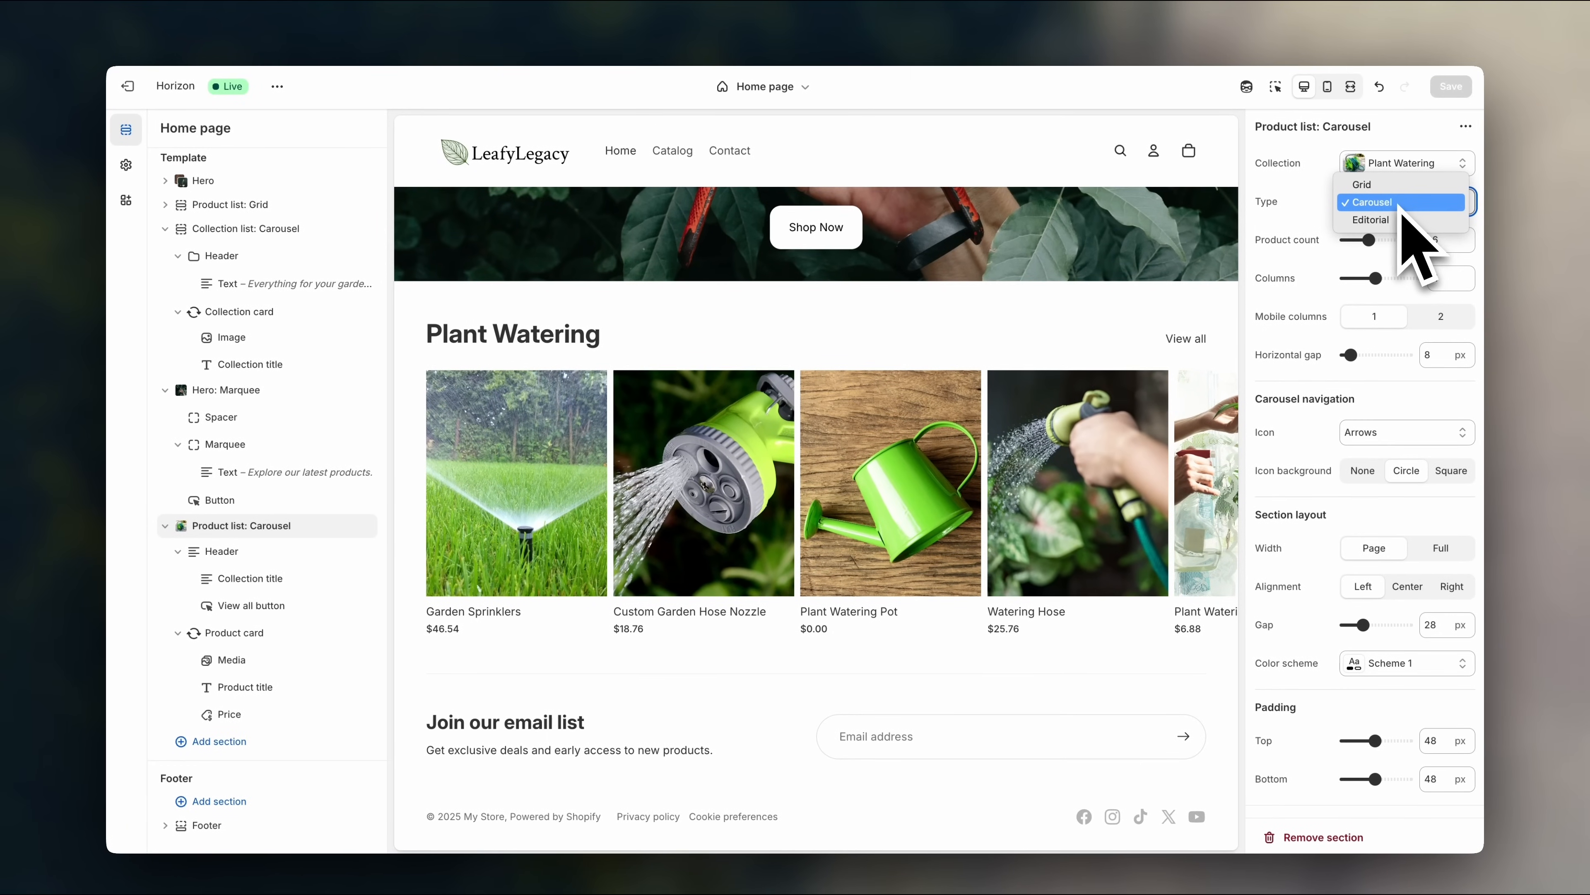
# - Try a Grid layout, raise the product count to 12, then return to Carousel
pyautogui.click(1398, 185)
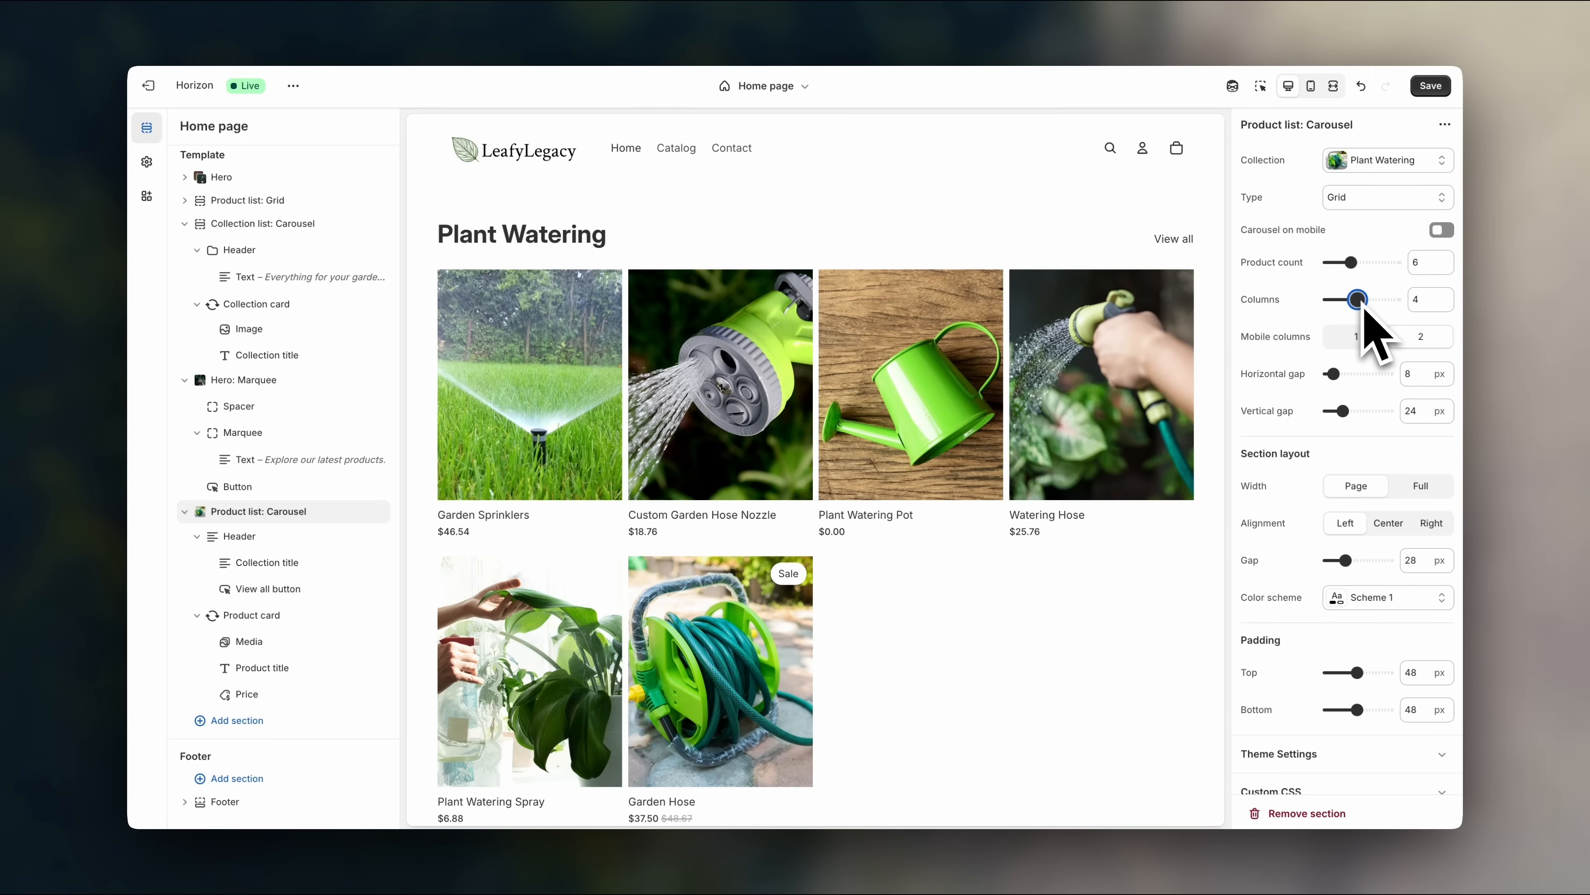
pyautogui.moveTo(1344, 307); pyautogui.dragTo(1351, 307)
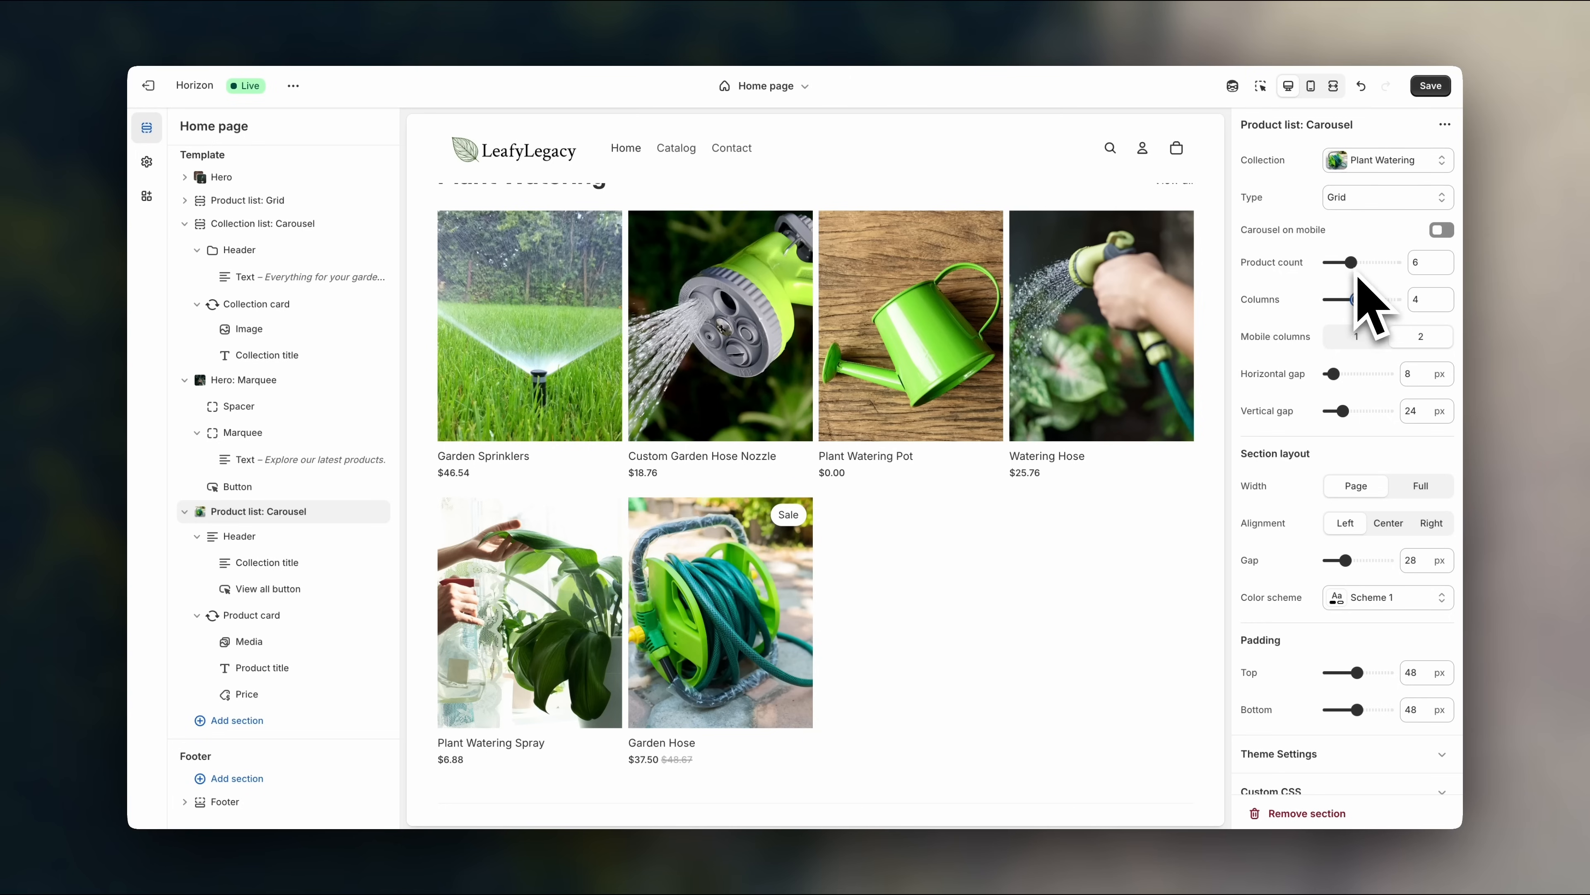
pyautogui.moveTo(1350, 273); pyautogui.dragTo(1369, 309)
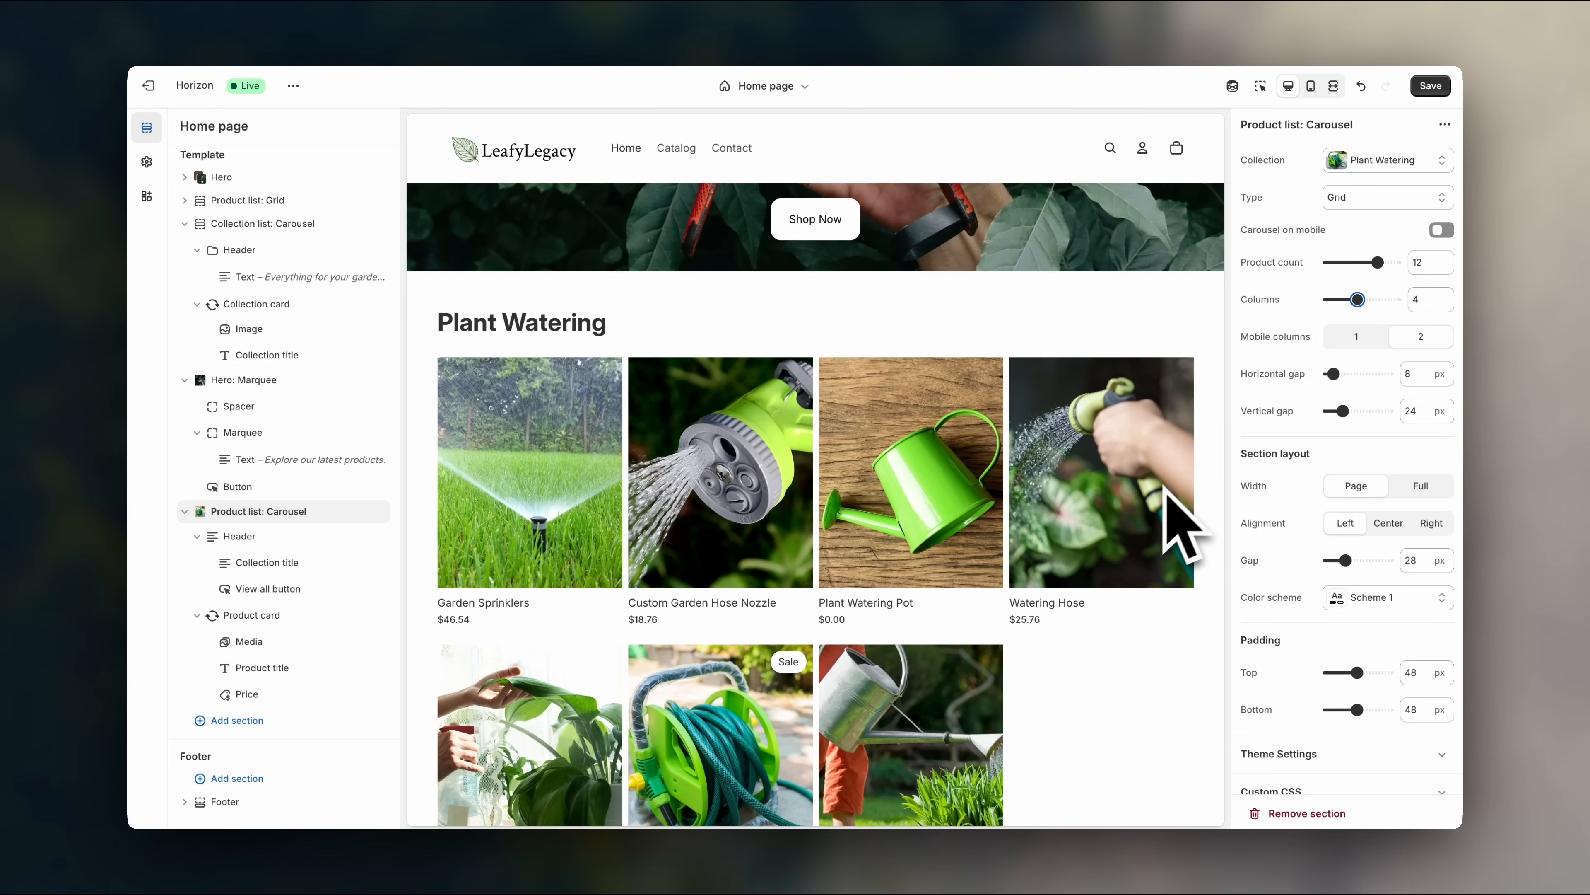
pyautogui.click(1356, 199)
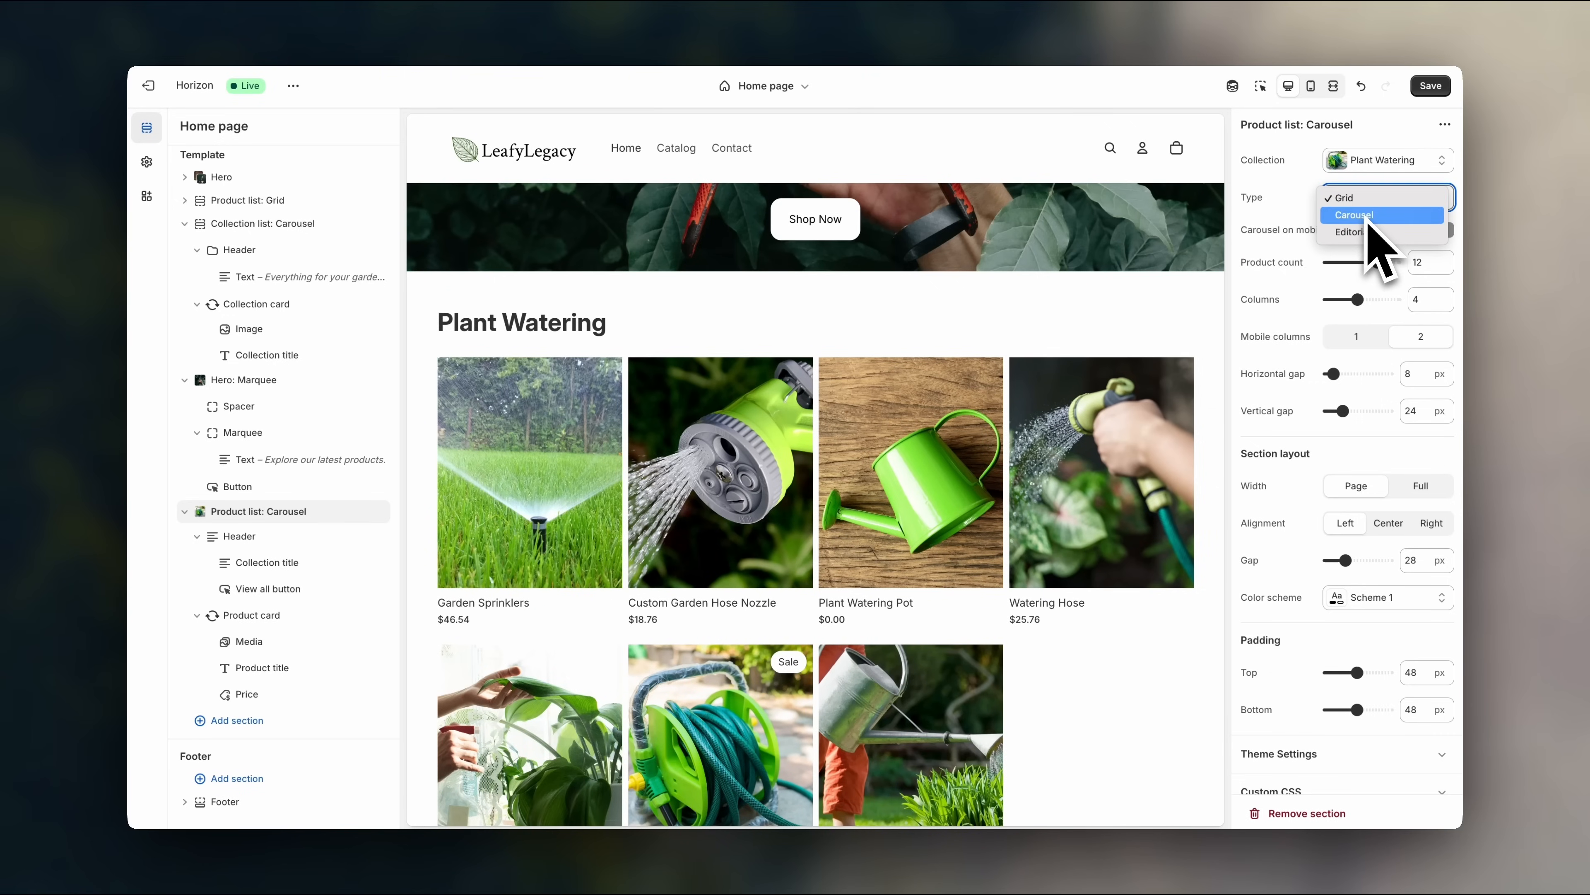
pyautogui.click(1353, 215)
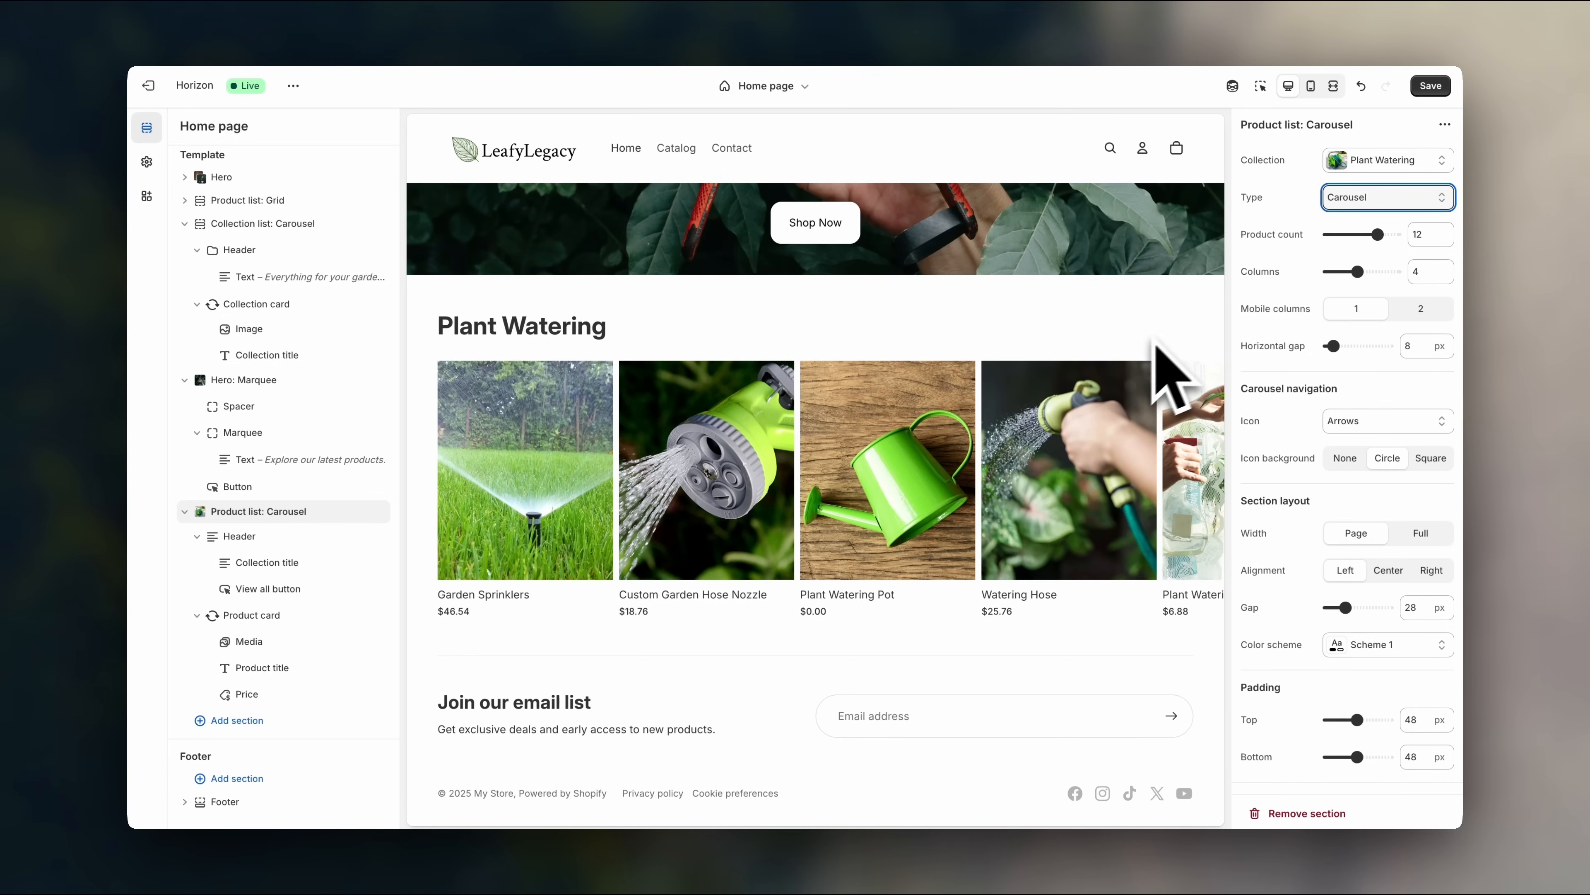
pyautogui.scroll(-2, 1340, 470)
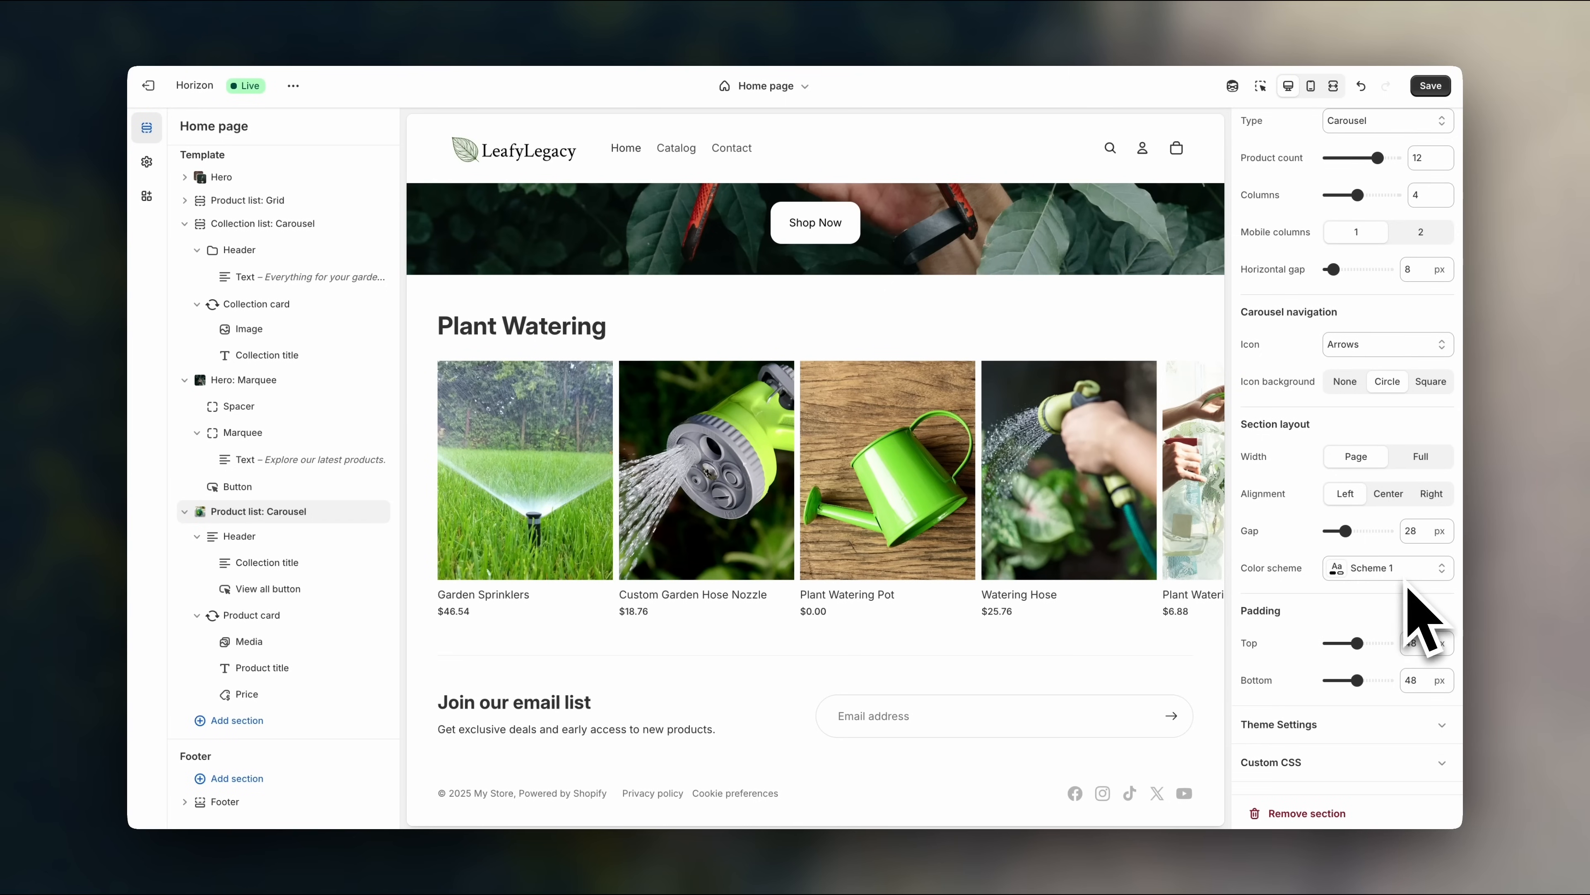
# - Apply Scheme 2 to the Plant Watering section and review its #F5F5F5 background colours
pyautogui.click(1409, 578)
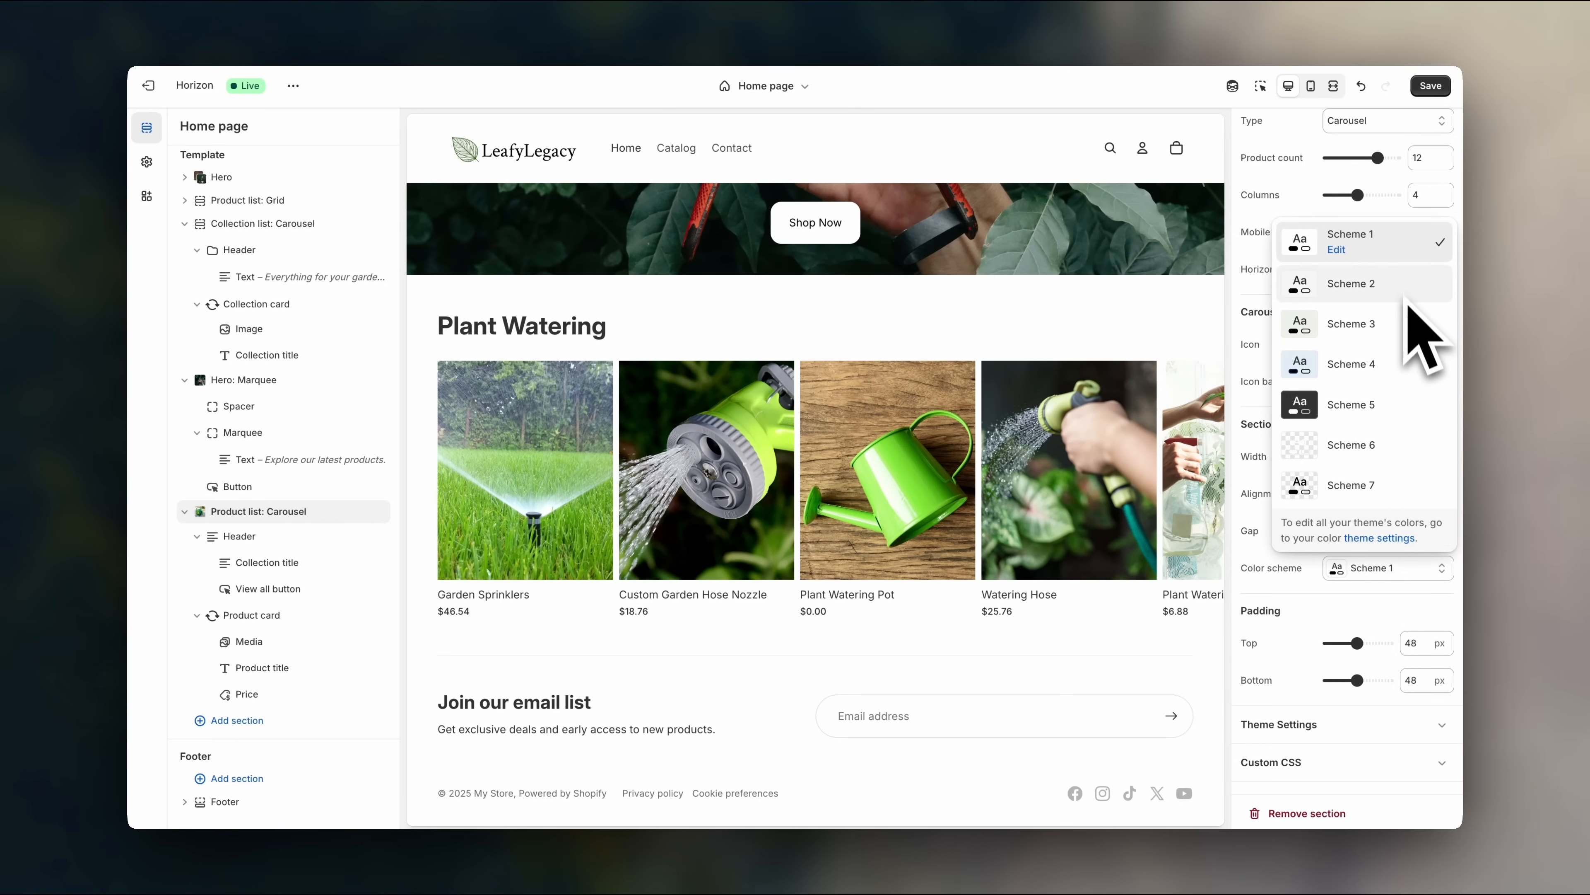
pyautogui.click(1377, 284)
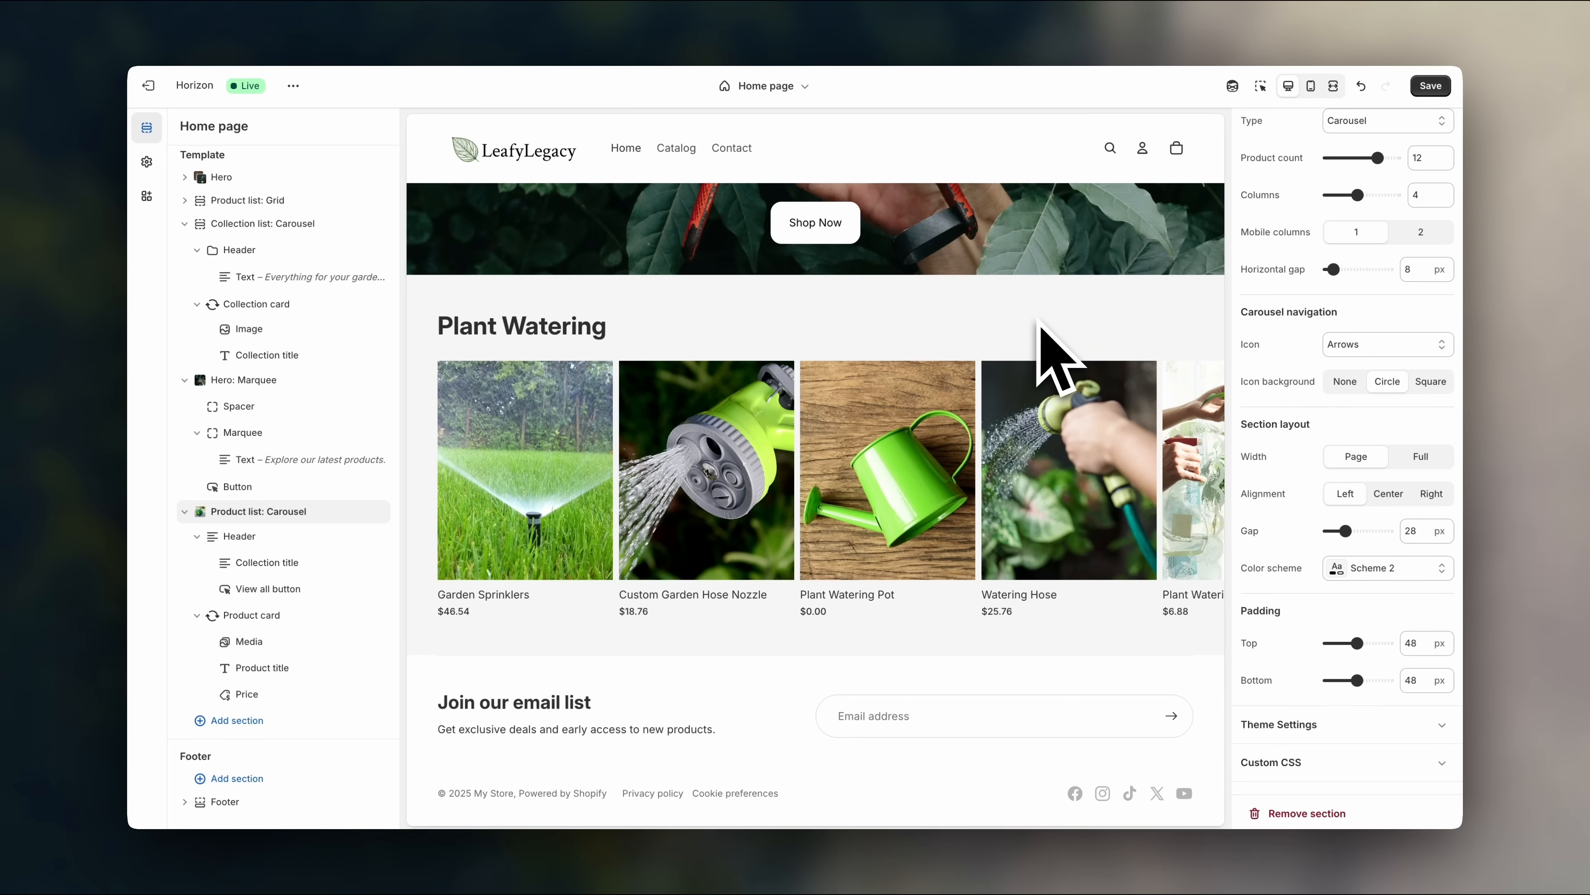
pyautogui.scroll(1, 1057, 325)
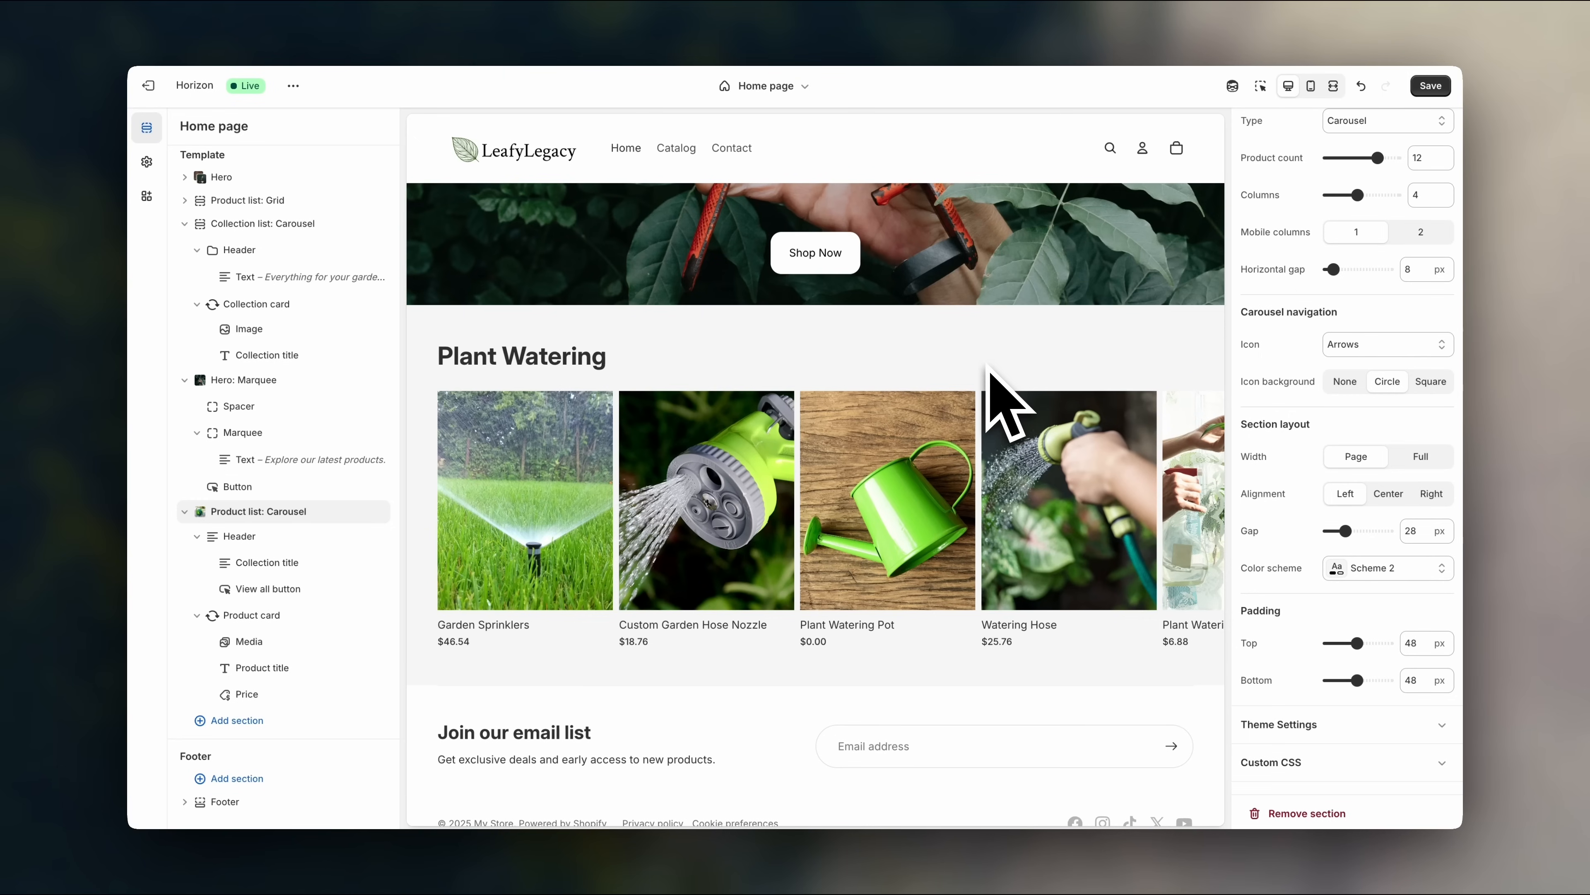
pyautogui.click(1374, 568)
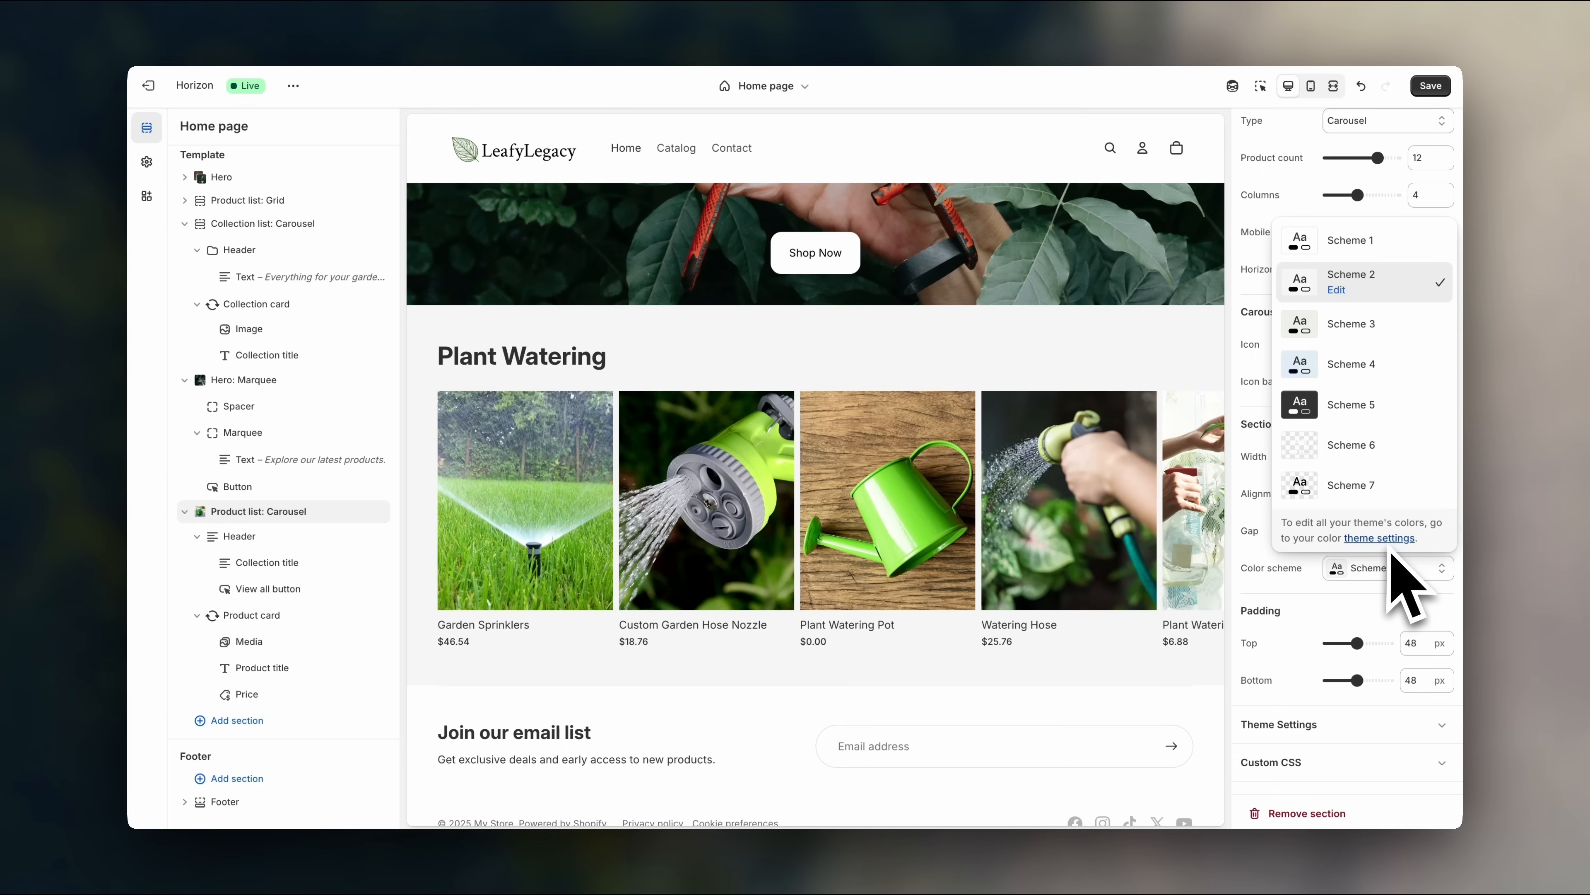
pyautogui.click(1337, 290)
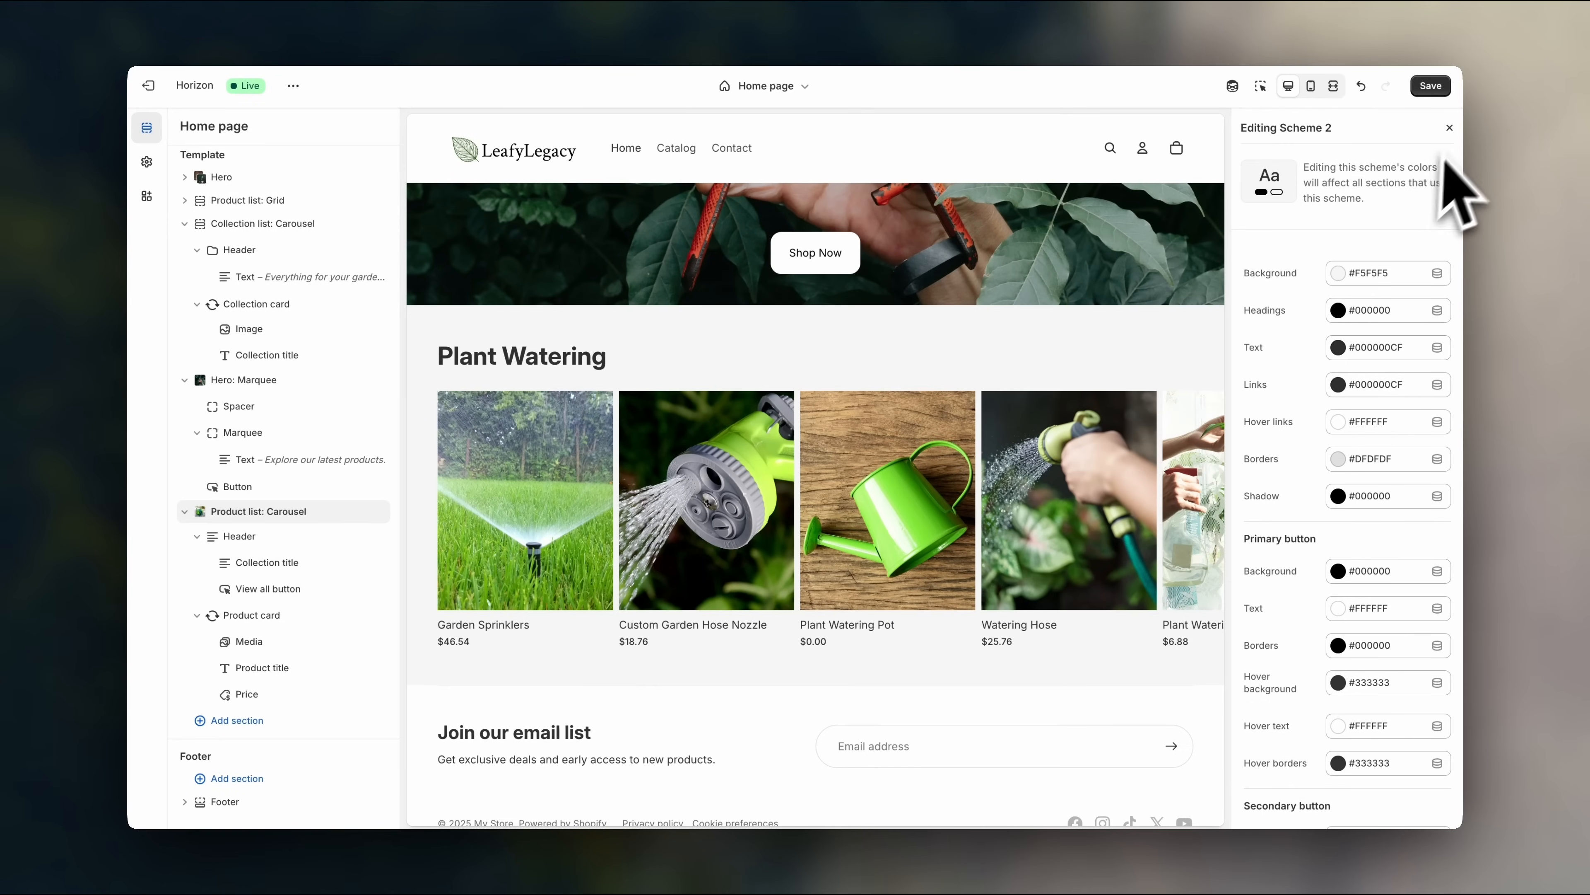
pyautogui.click(1449, 127)
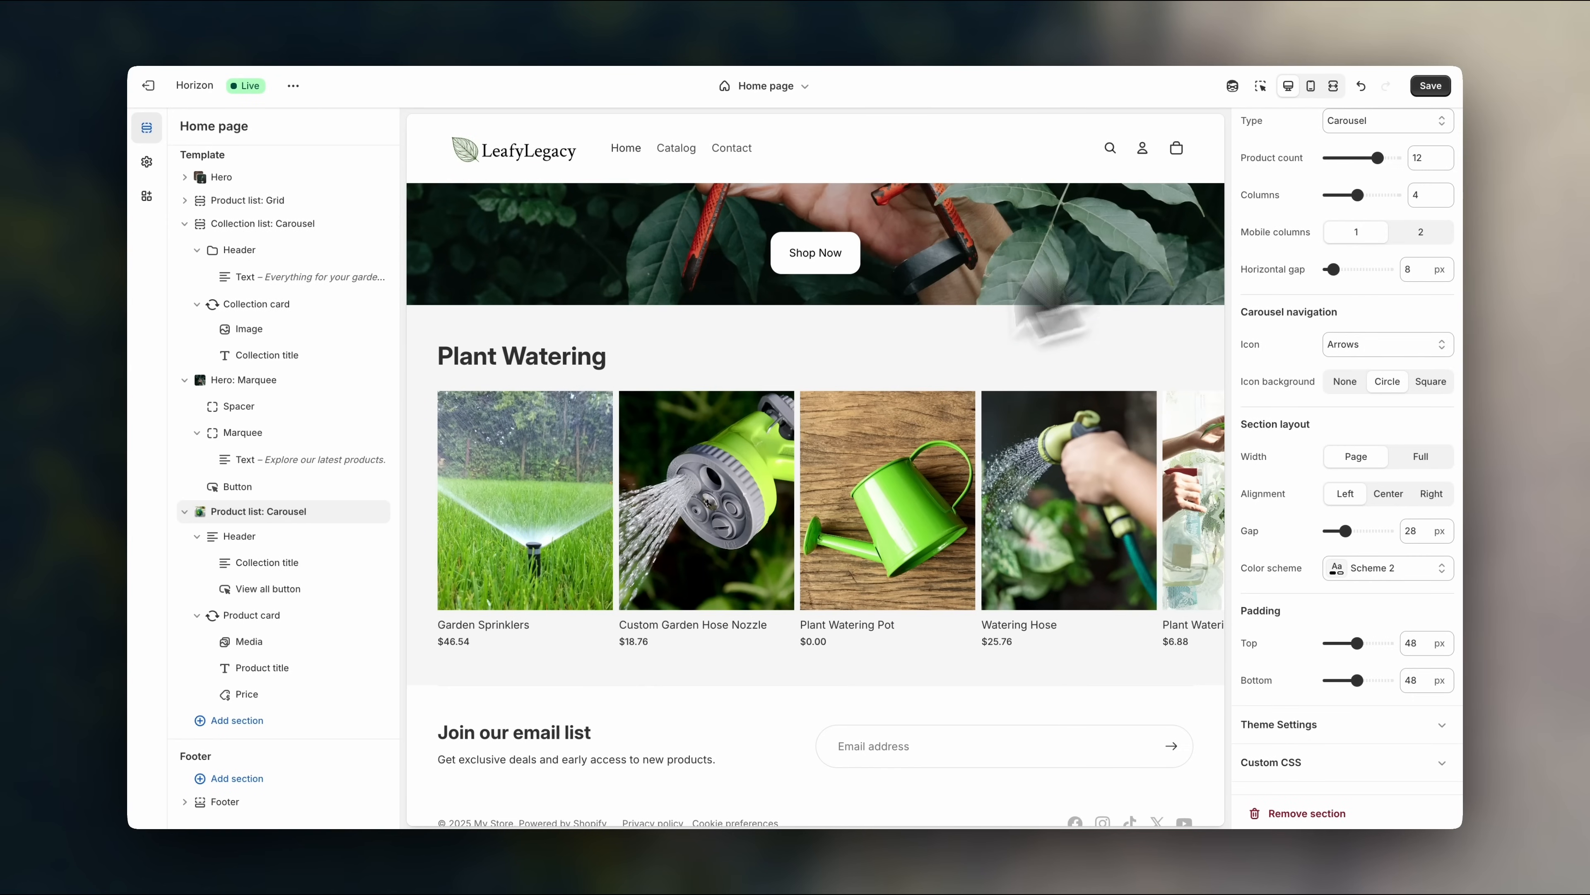
# - Scroll through the section picker down to the Products and Storytelling categories
pyautogui.click(313, 727)
pyautogui.scroll(-8, 476, 758)
pyautogui.scroll(-1, 526, 761)
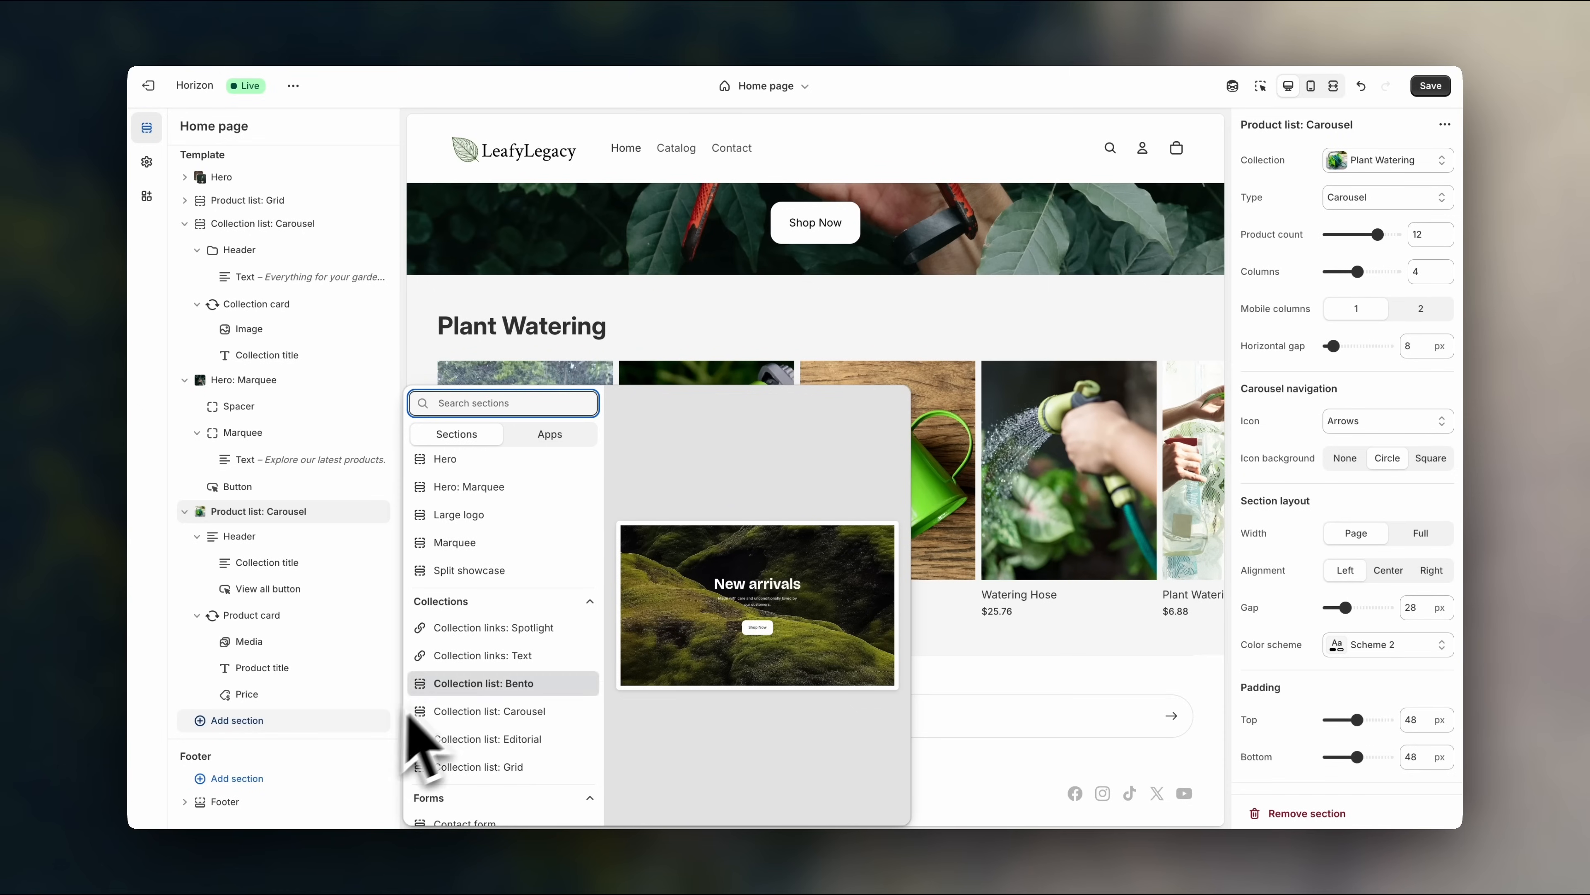
pyautogui.scroll(-3, 470, 676)
pyautogui.scroll(-10, 485, 602)
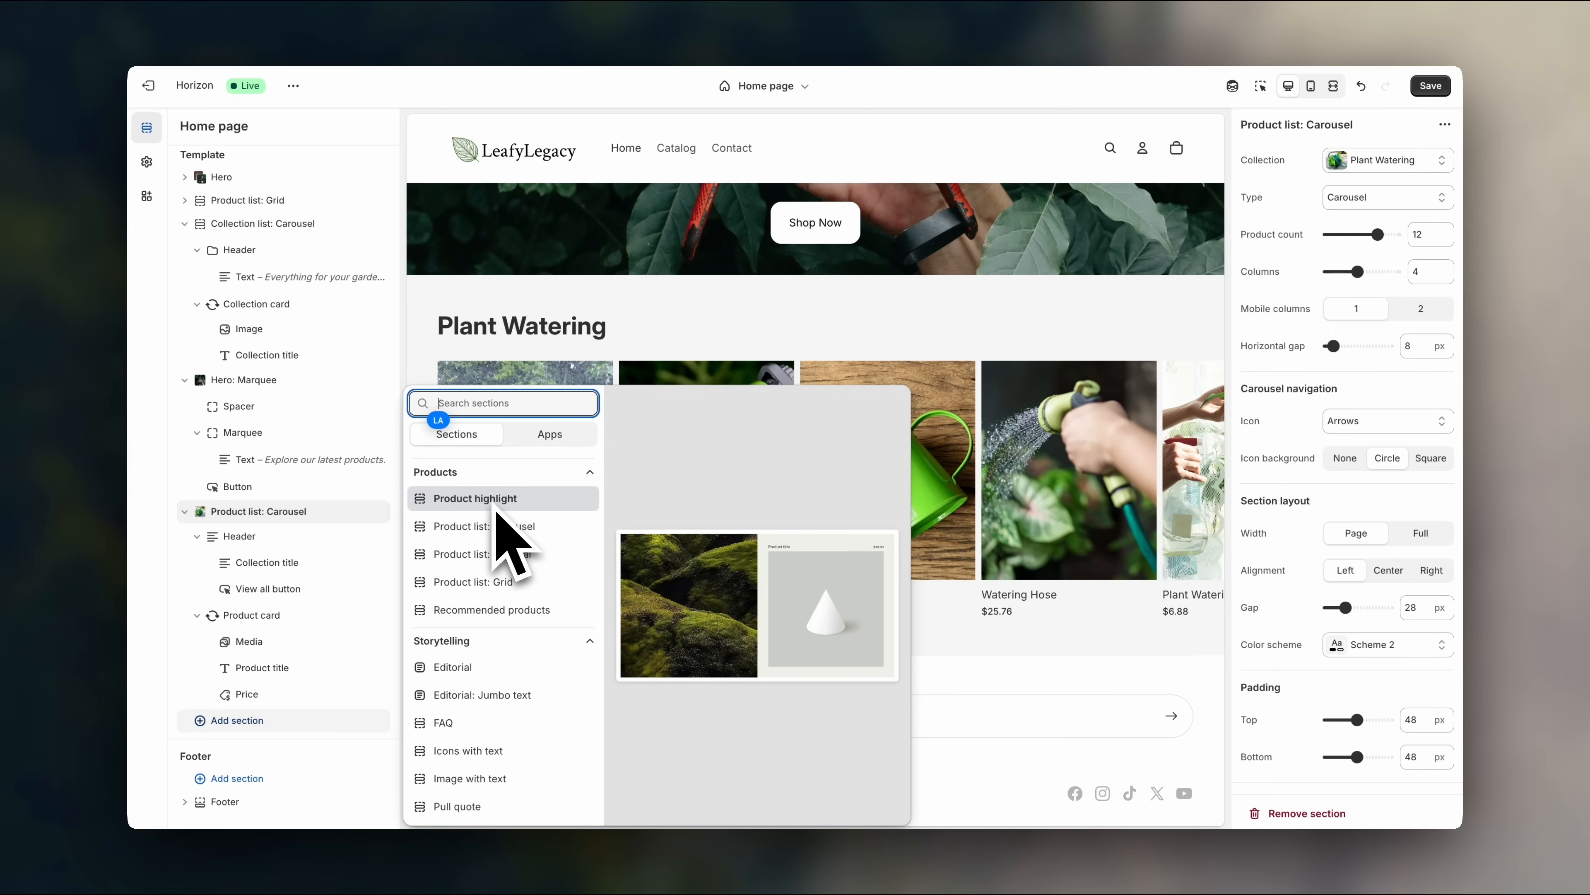
pyautogui.scroll(-2, 508, 677)
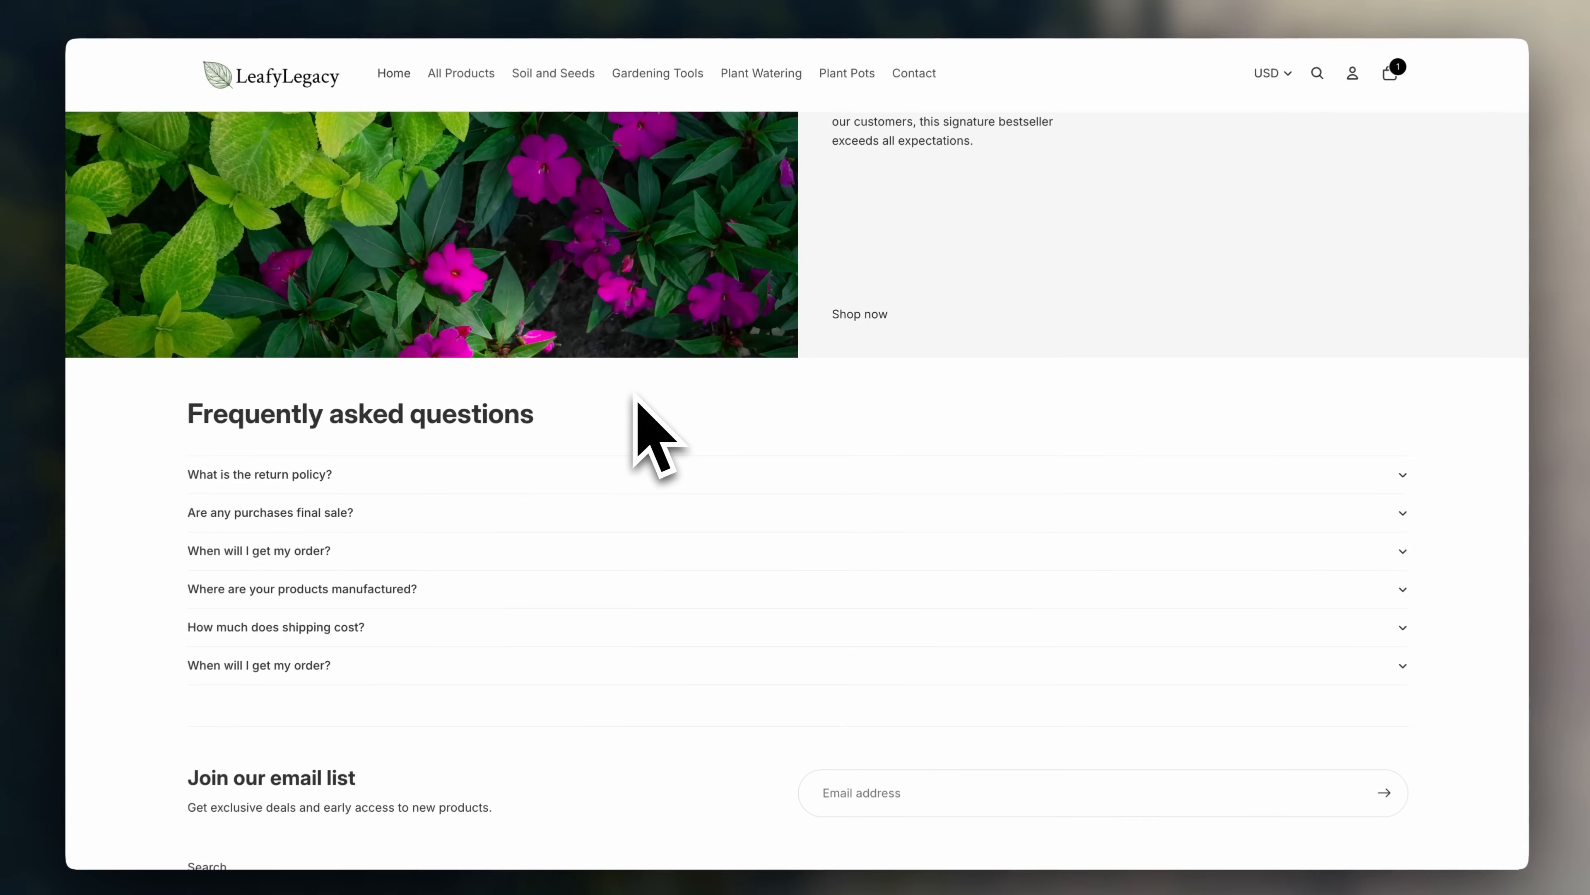
pyautogui.click(1119, 469)
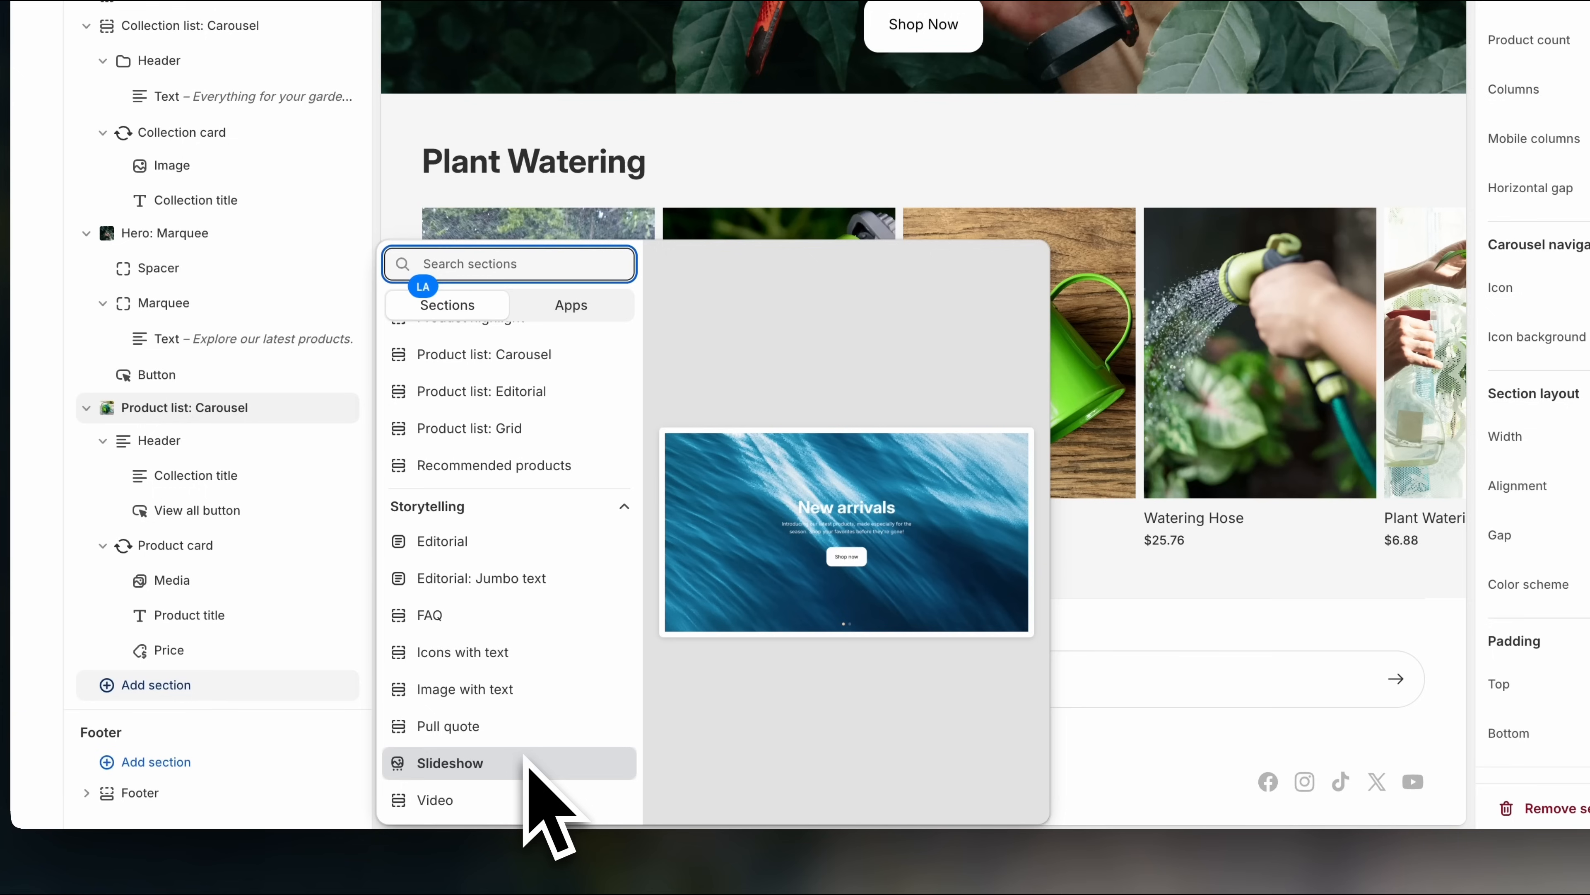
# - Insert Icons with text: Intentional design, Made with care, A team with a goal
pyautogui.click(482, 653)
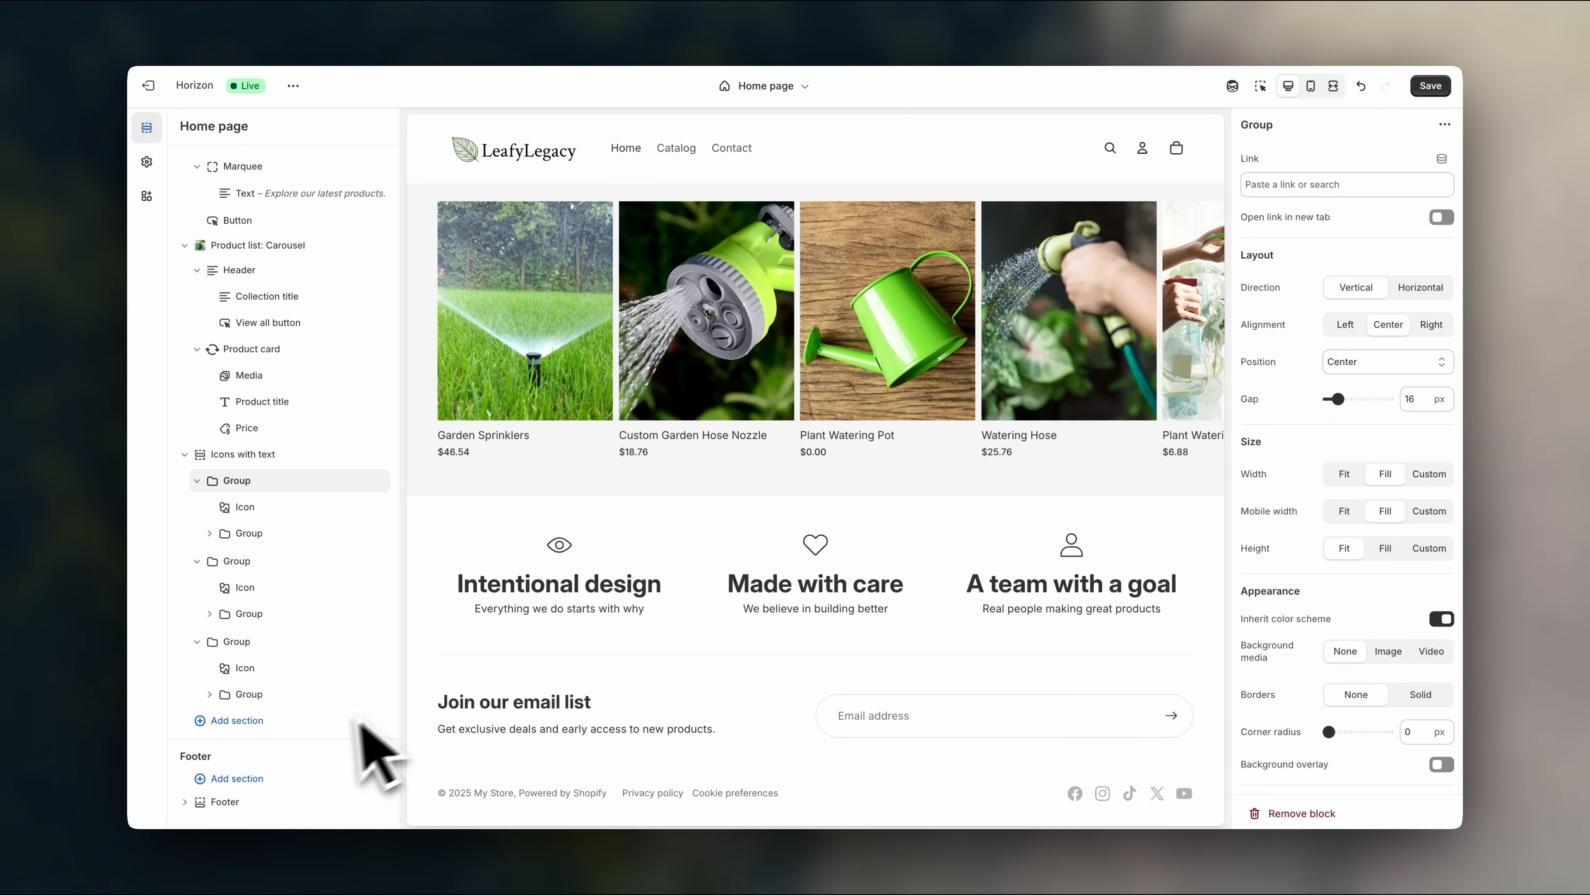
pyautogui.click(323, 720)
pyautogui.scroll(-10, 494, 677)
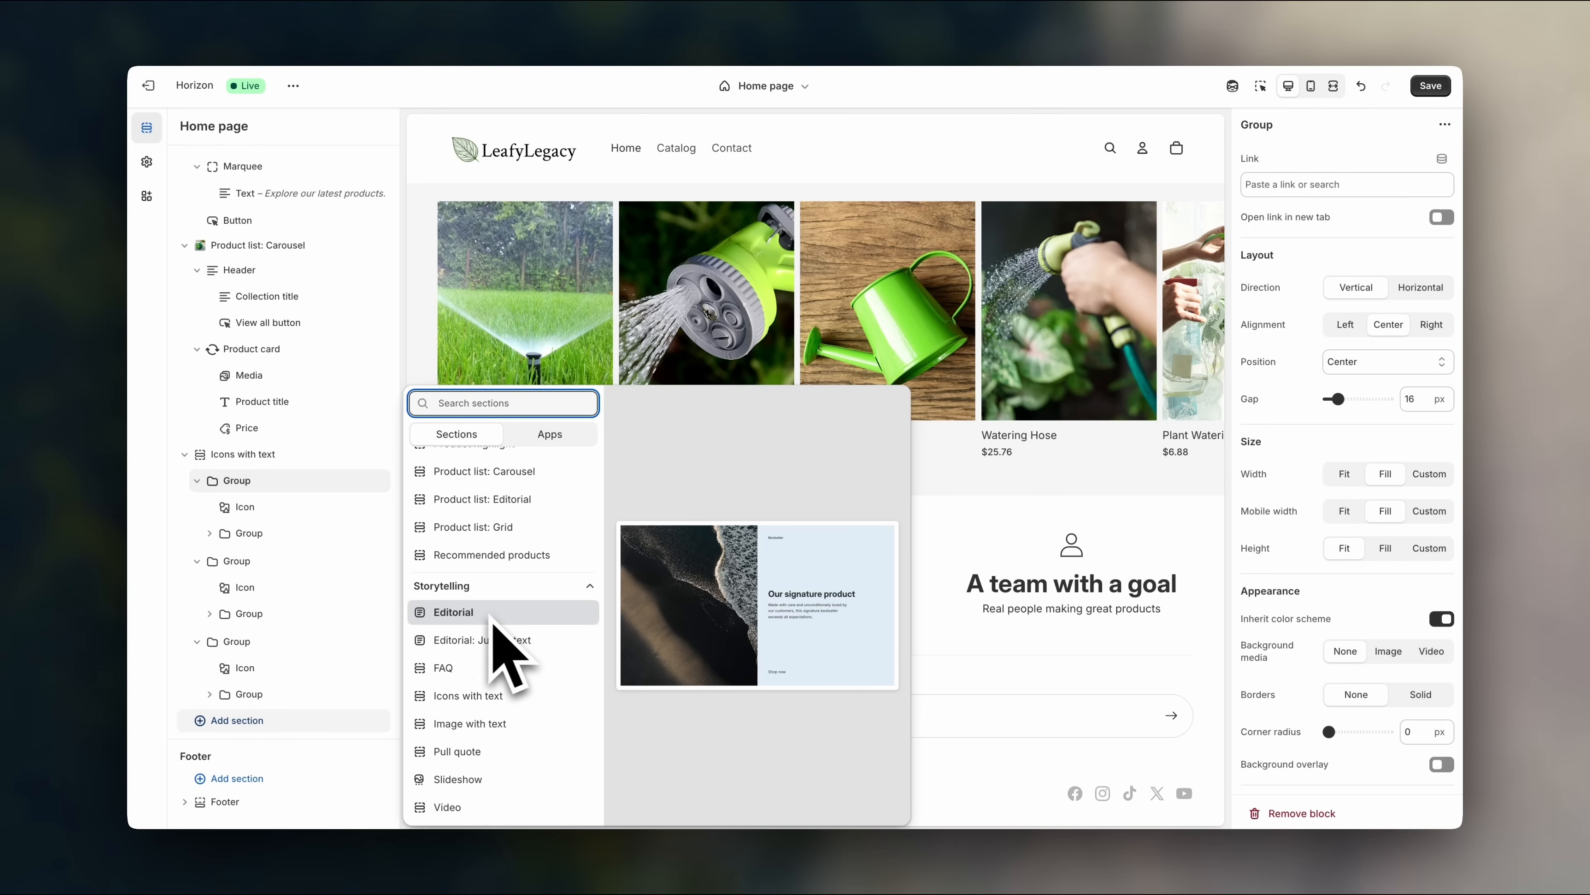
# - Add an Editorial section and give its image a gardening photo from the library
pyautogui.click(493, 613)
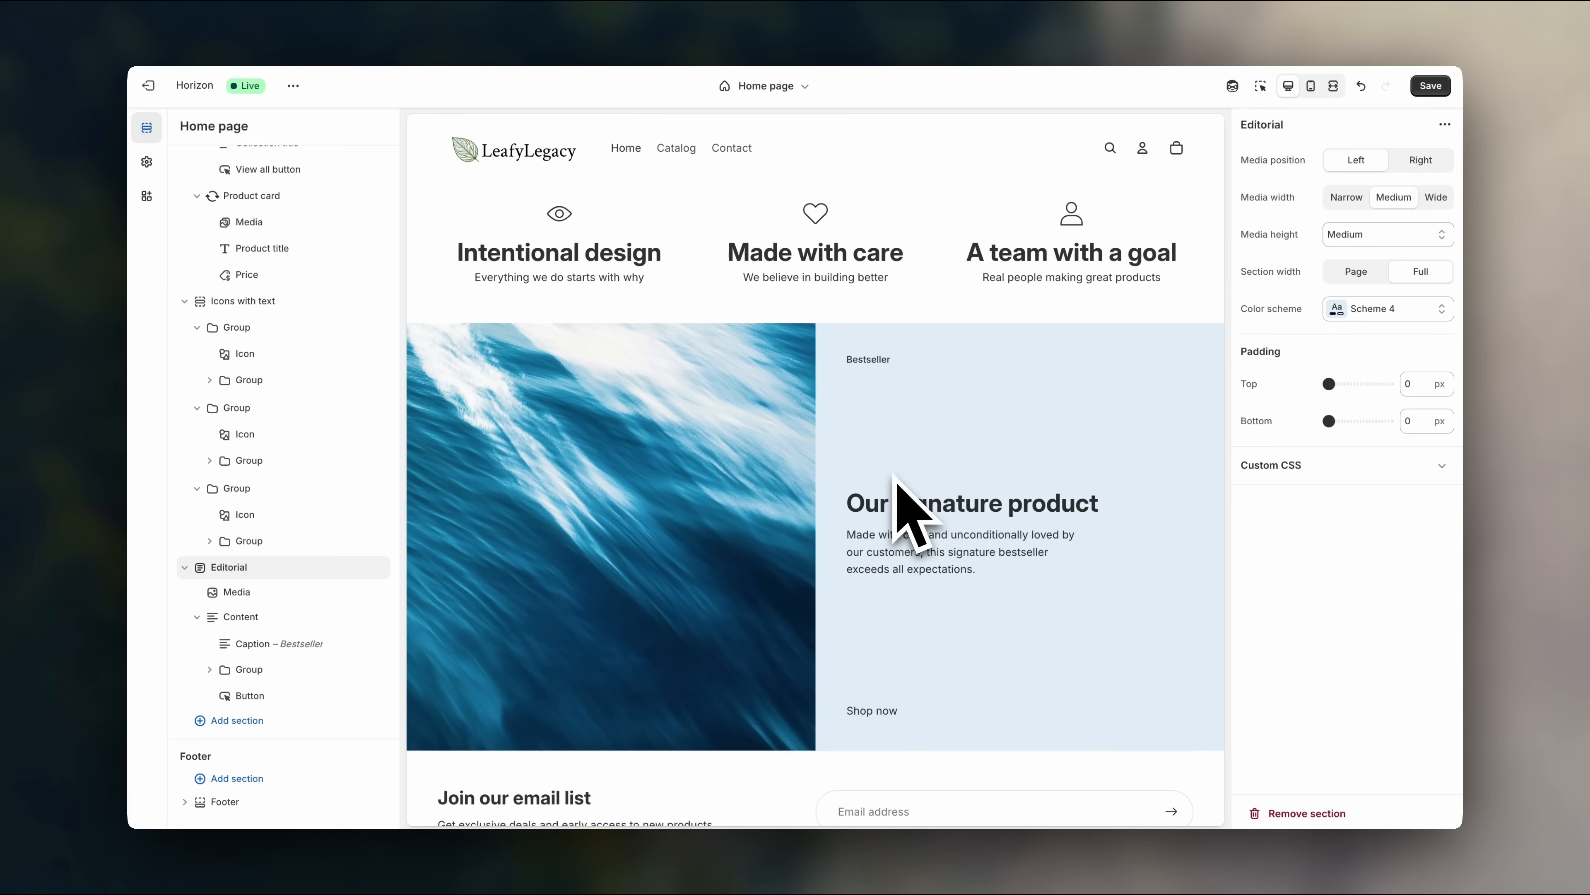
pyautogui.scroll(3, 902, 501)
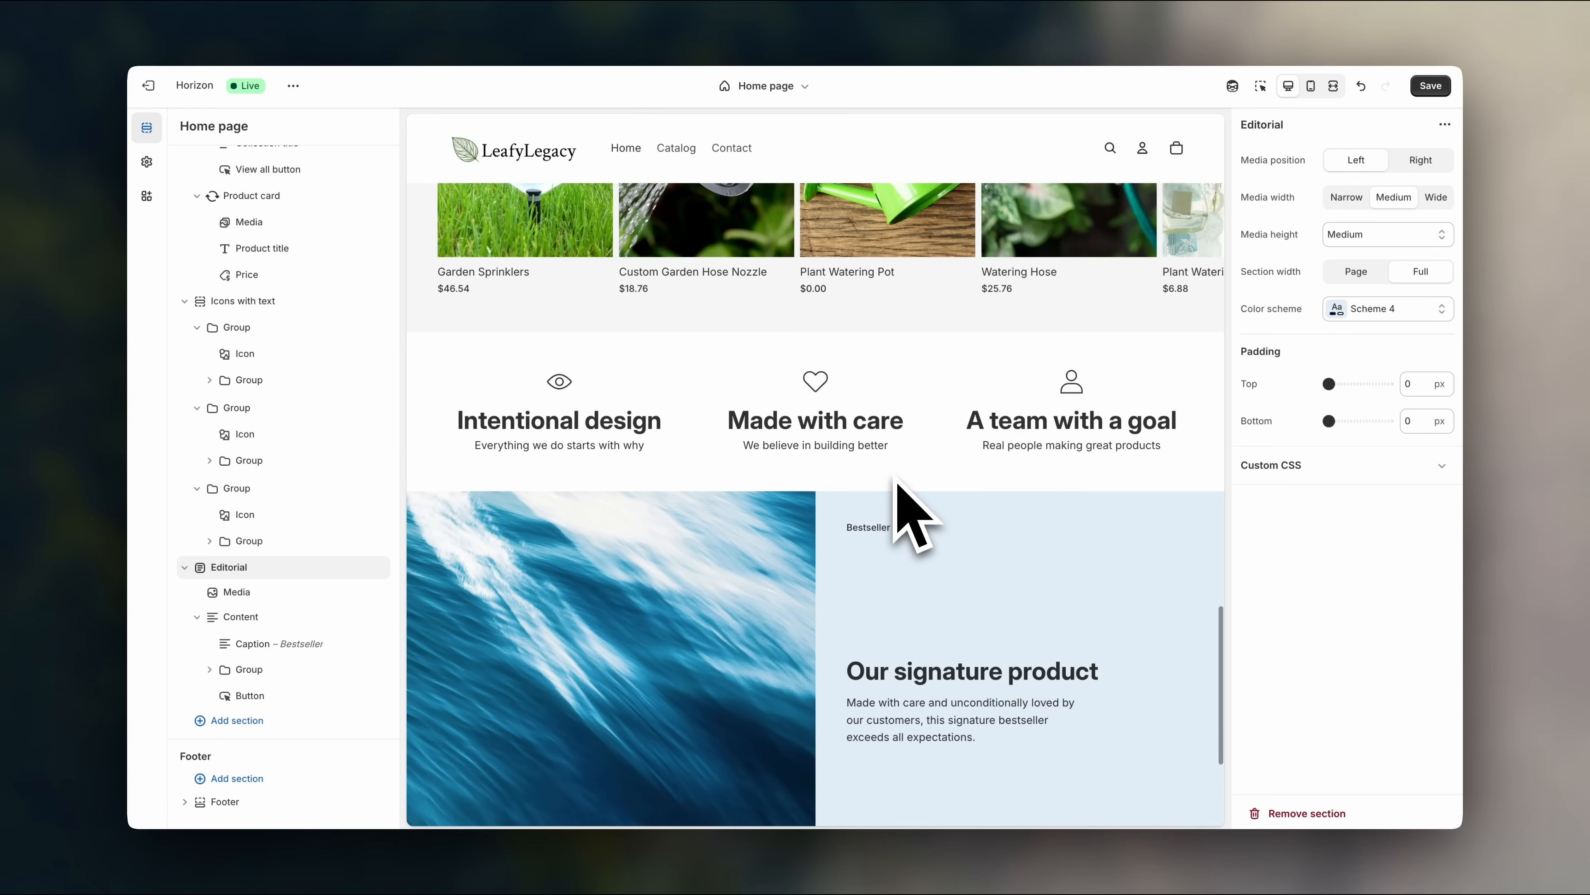
pyautogui.scroll(-3, 961, 586)
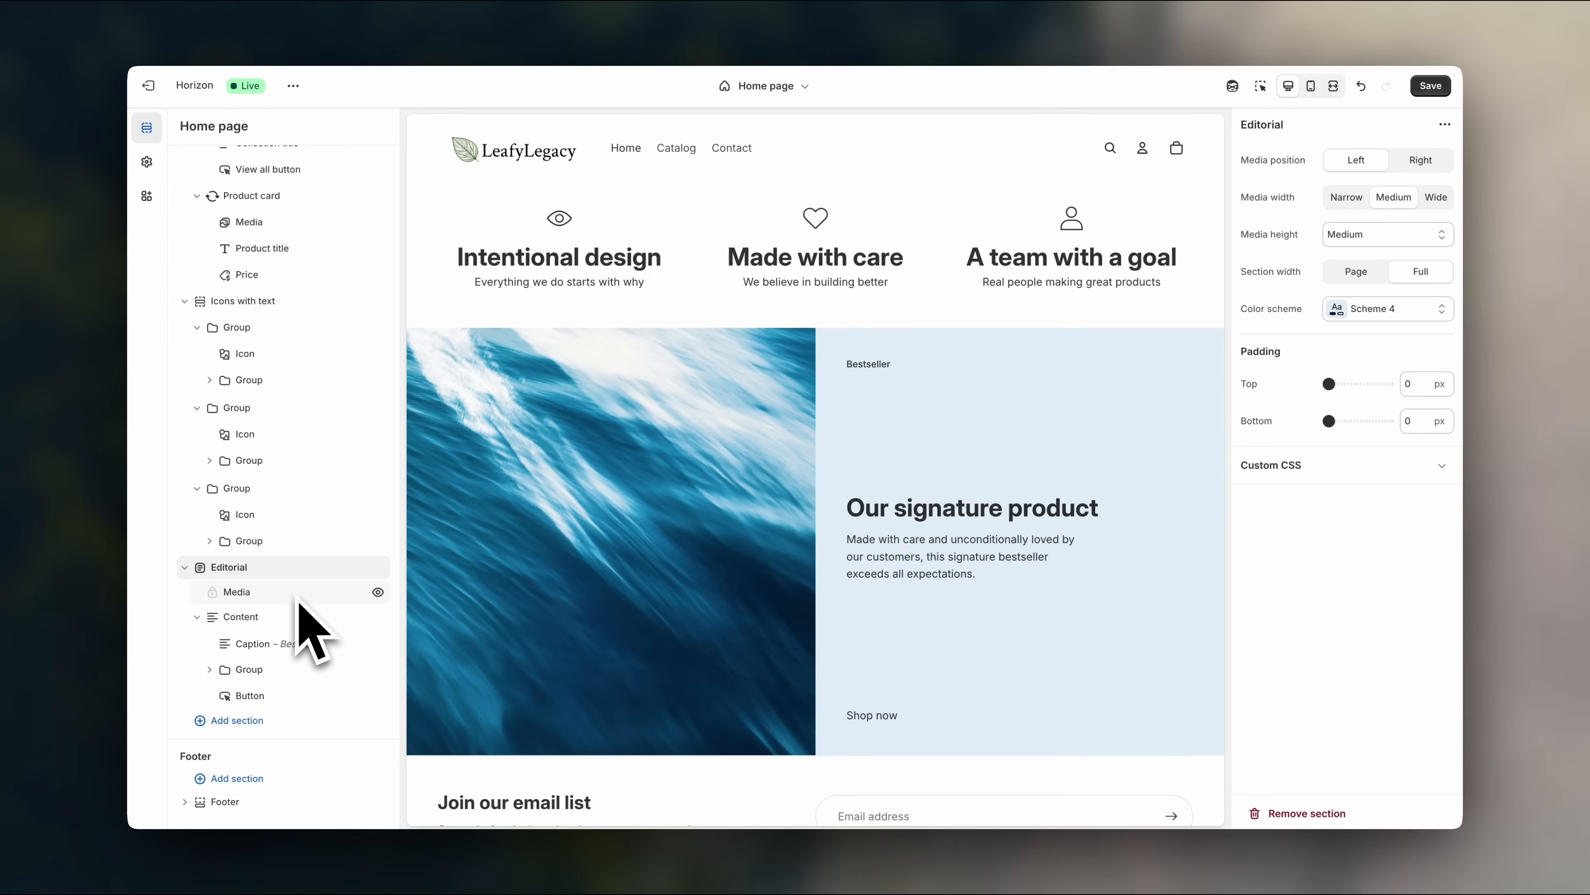
pyautogui.click(263, 592)
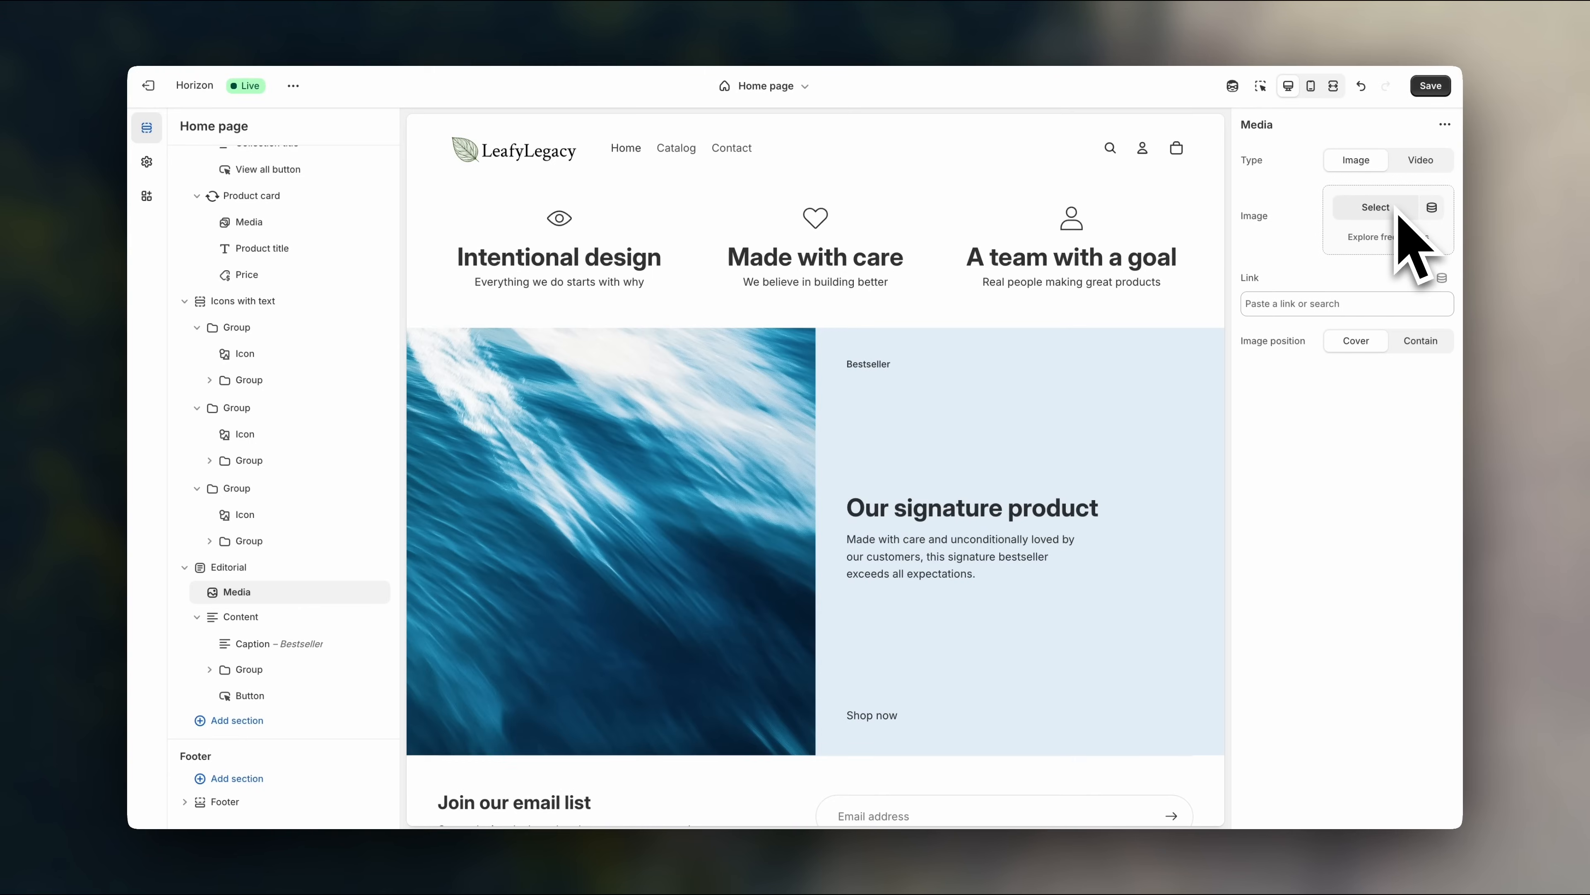
pyautogui.click(1377, 208)
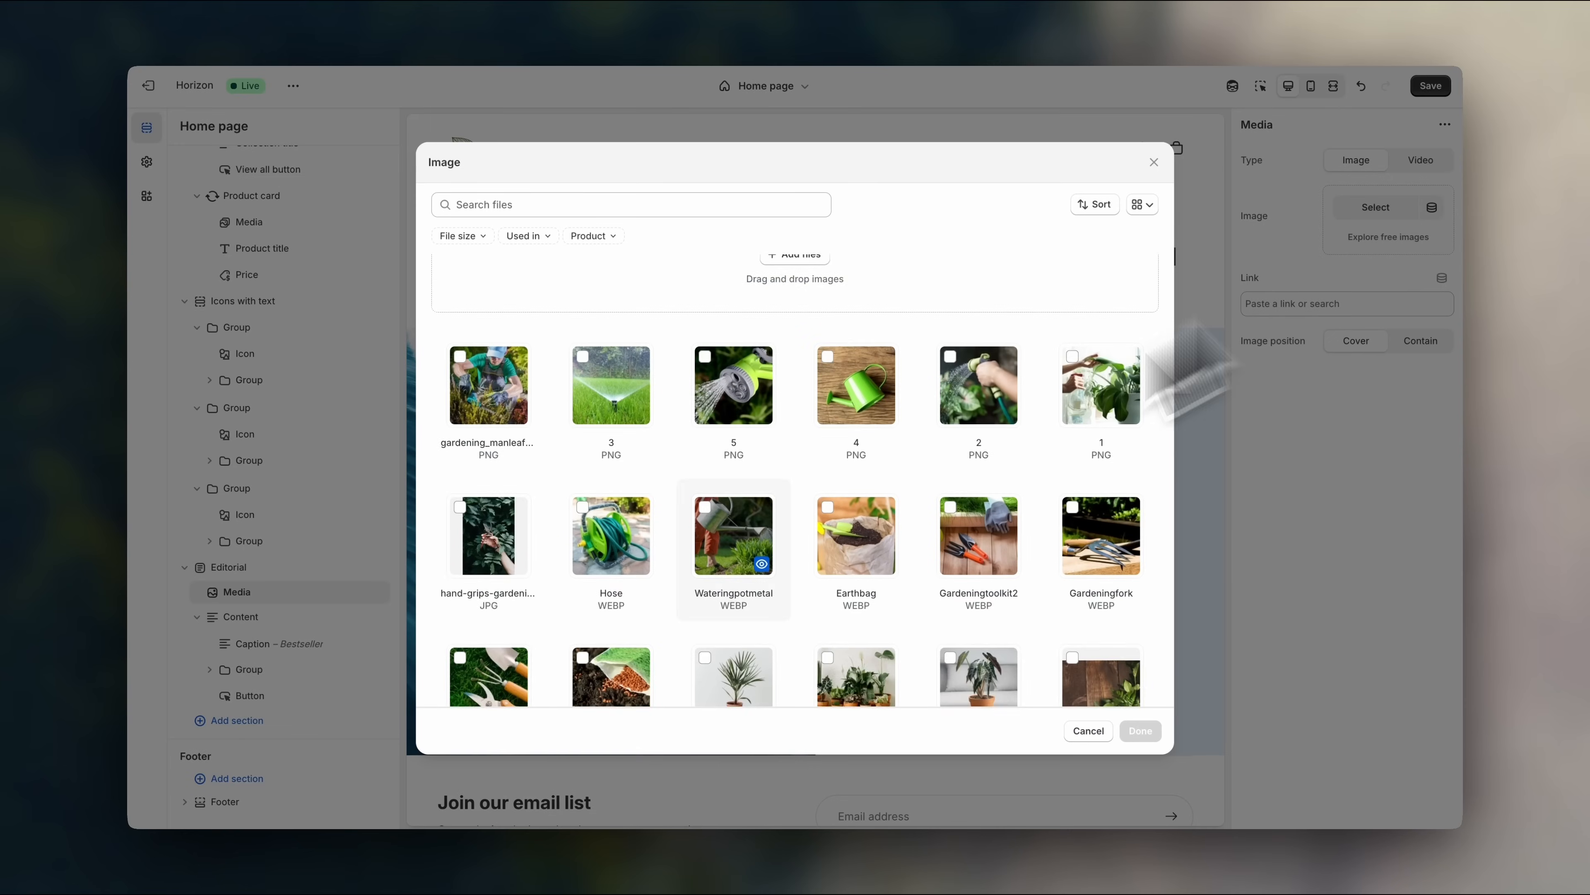
pyautogui.scroll(-3, 727, 563)
pyautogui.click(498, 291)
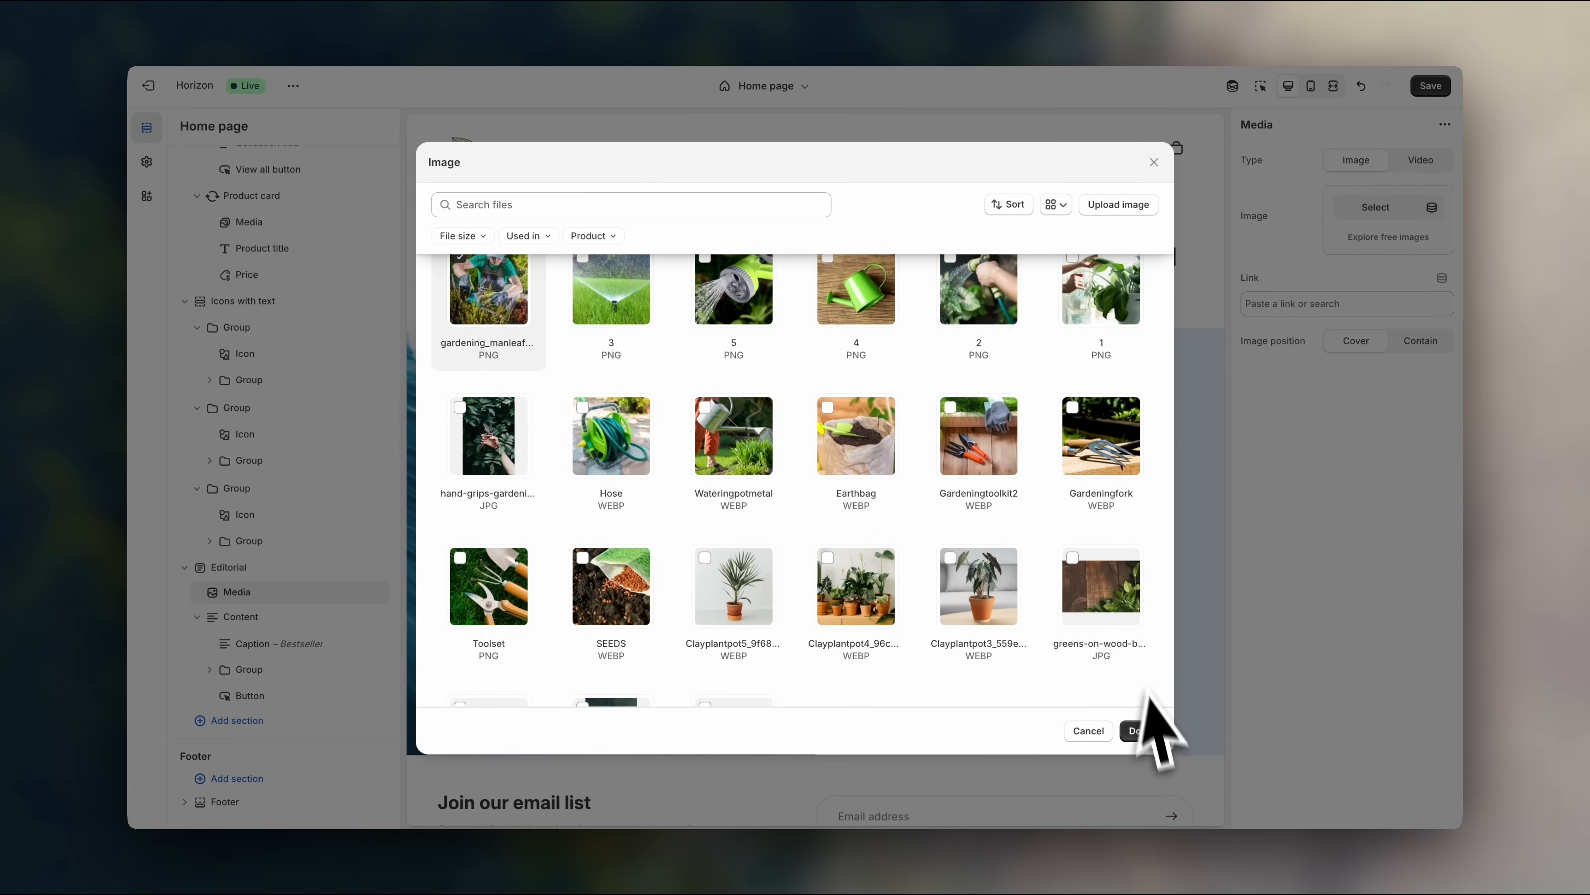
pyautogui.click(1141, 731)
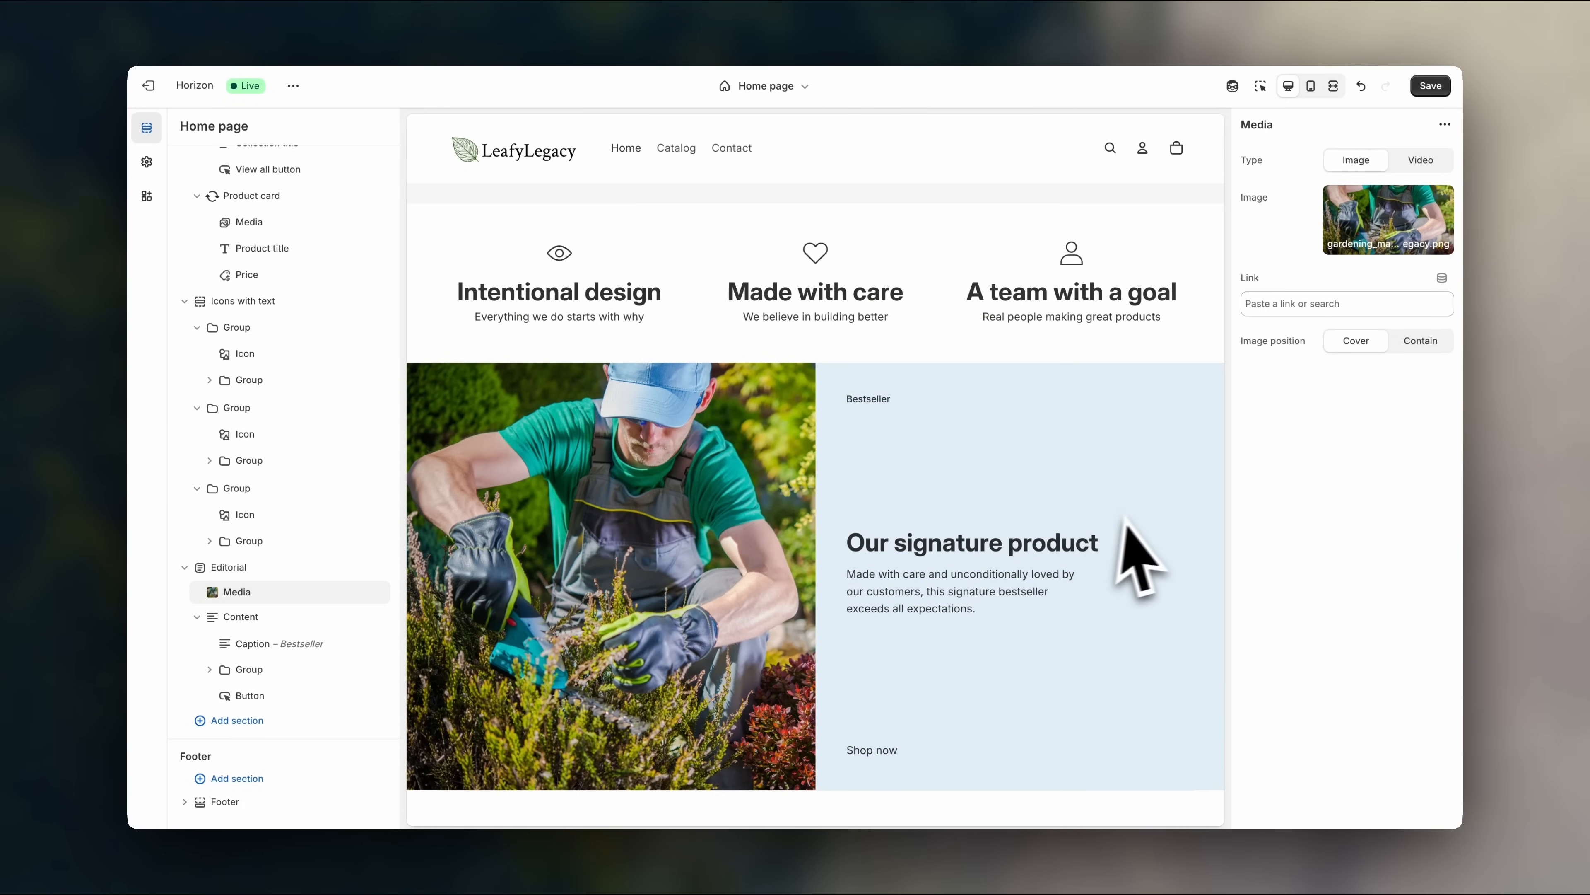
# - Replace the Editorial image with the seedling pots picture from the image library
pyautogui.scroll(5, 1143, 523)
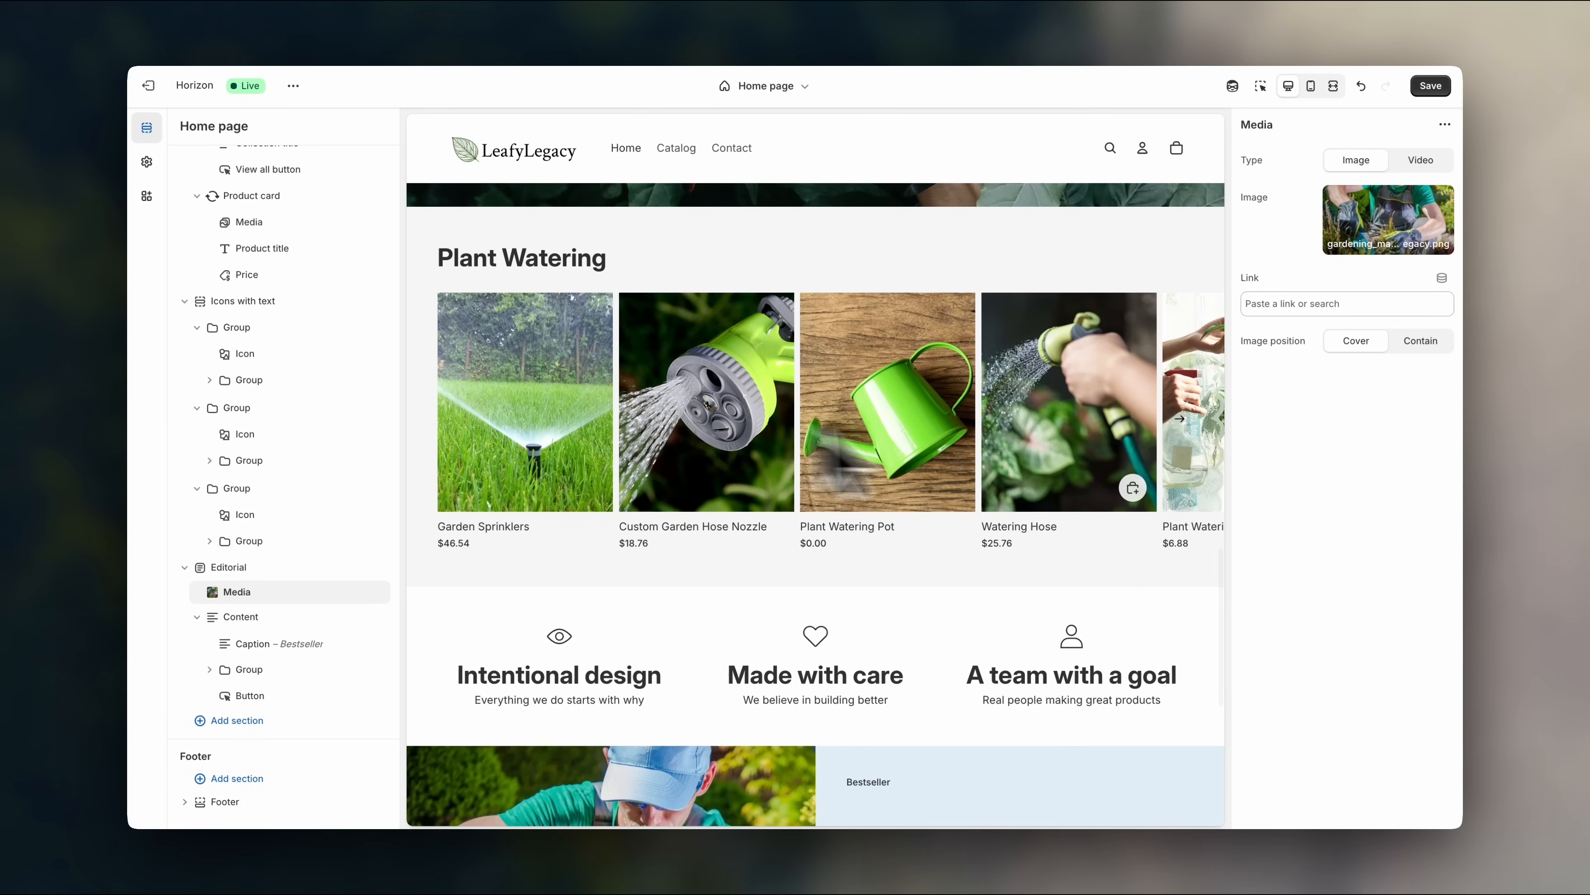
pyautogui.scroll(-3, 1058, 440)
pyautogui.scroll(-3, 1058, 439)
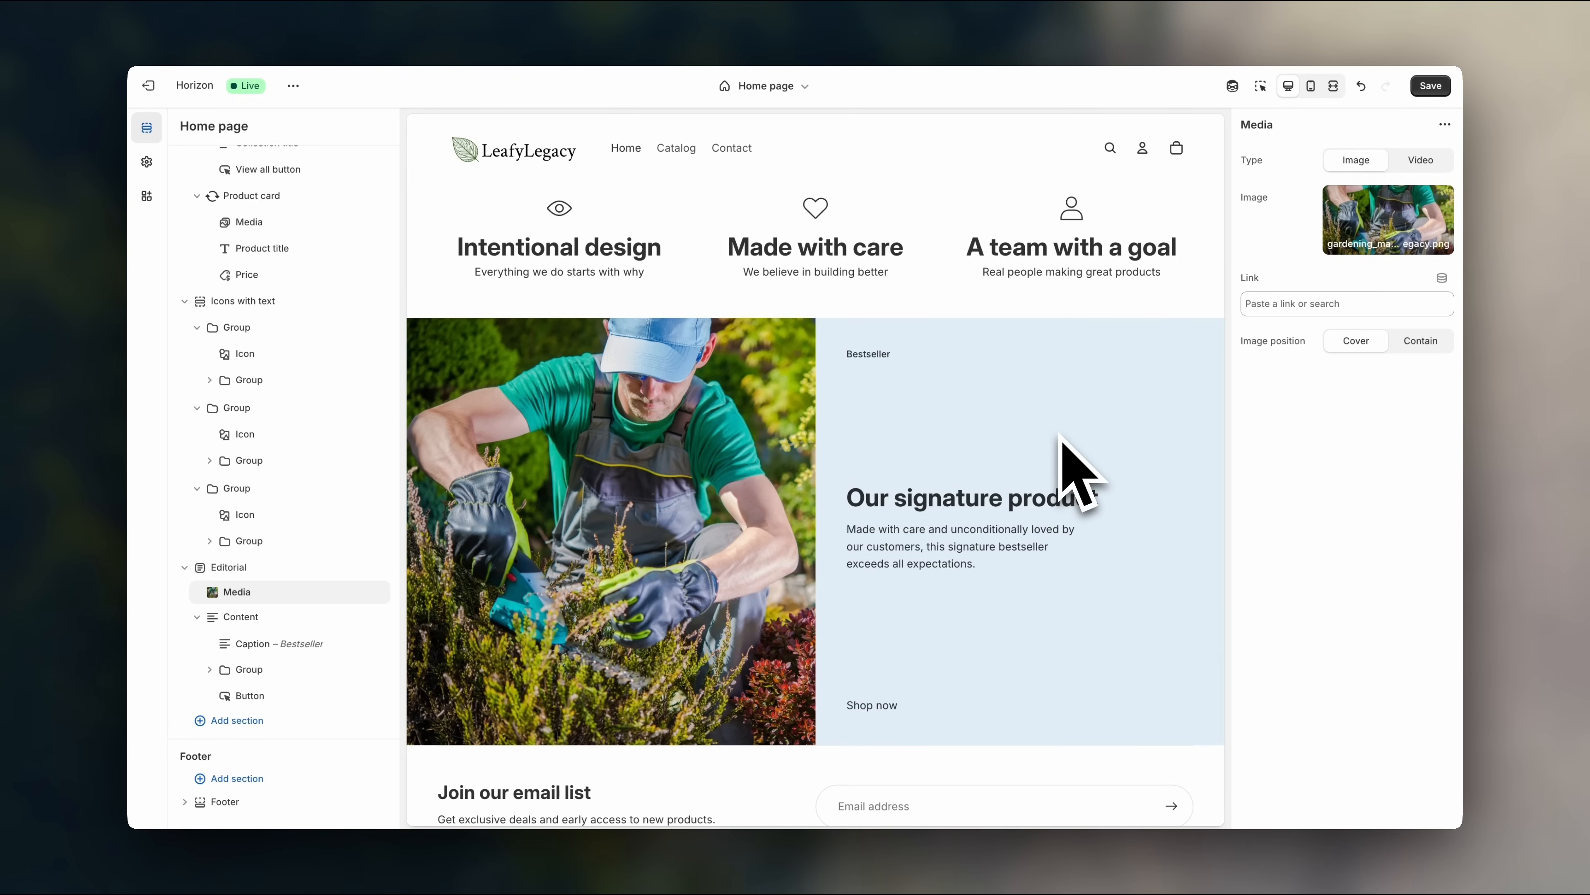
pyautogui.click(1370, 245)
pyautogui.click(1371, 276)
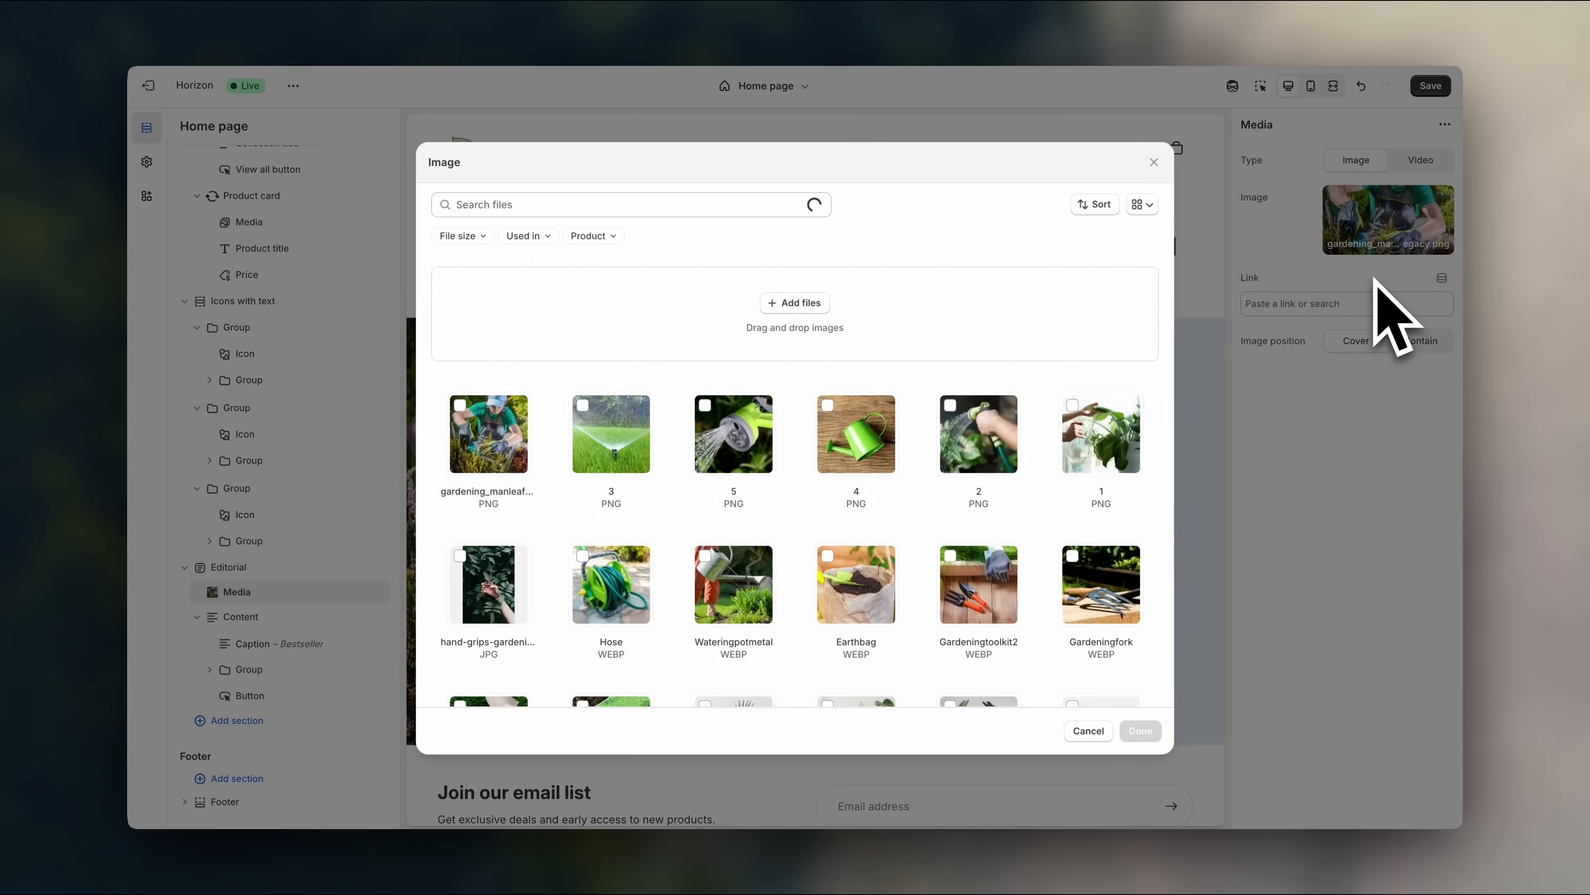
pyautogui.scroll(-5, 966, 585)
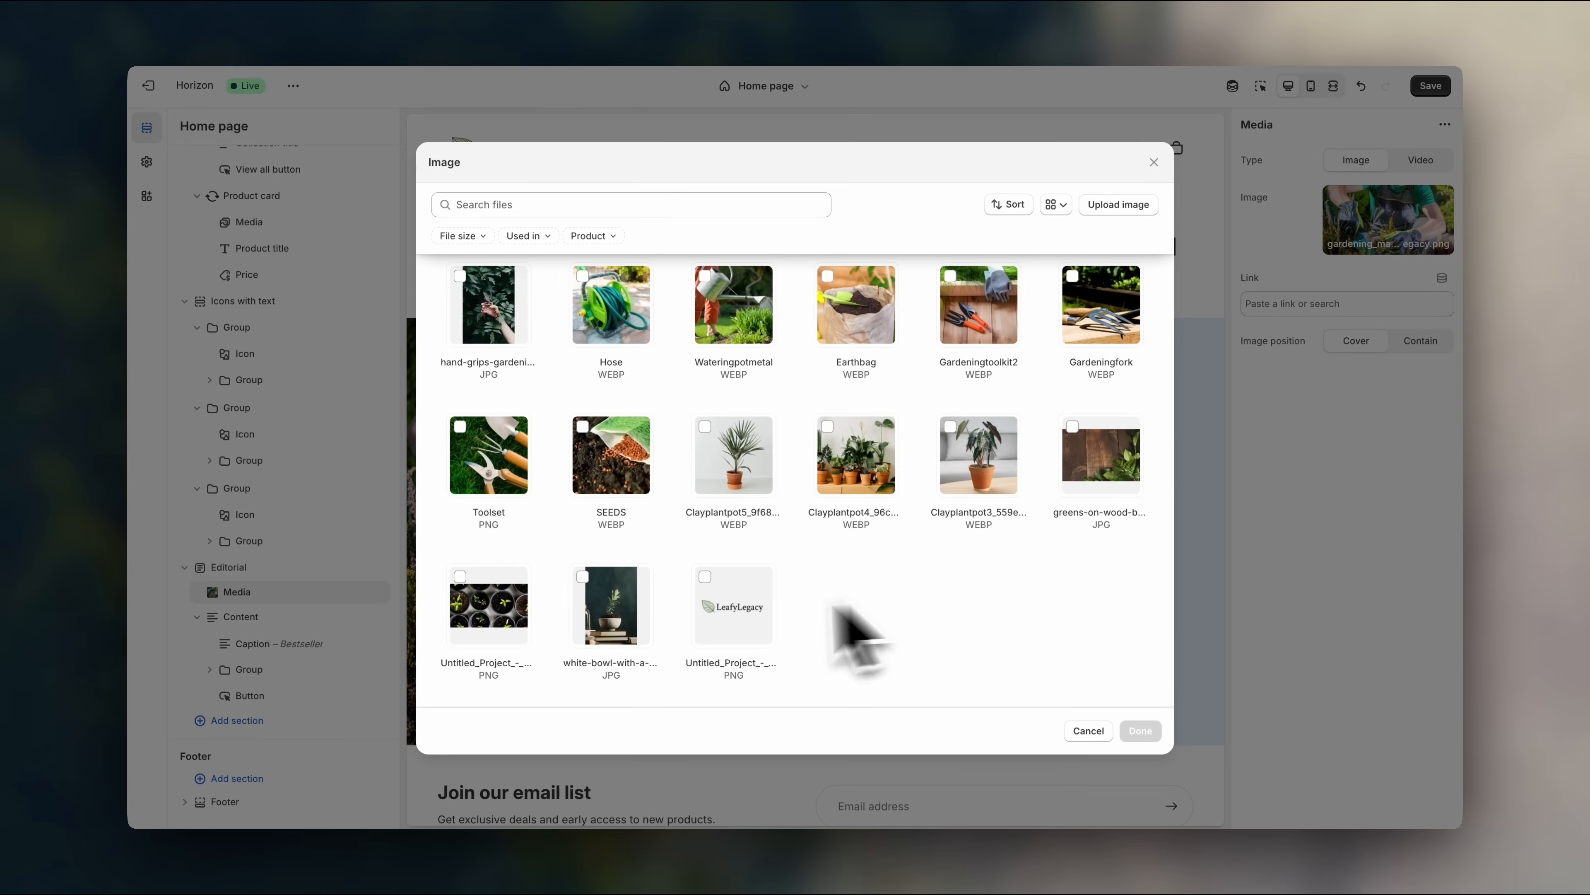
pyautogui.click(1140, 731)
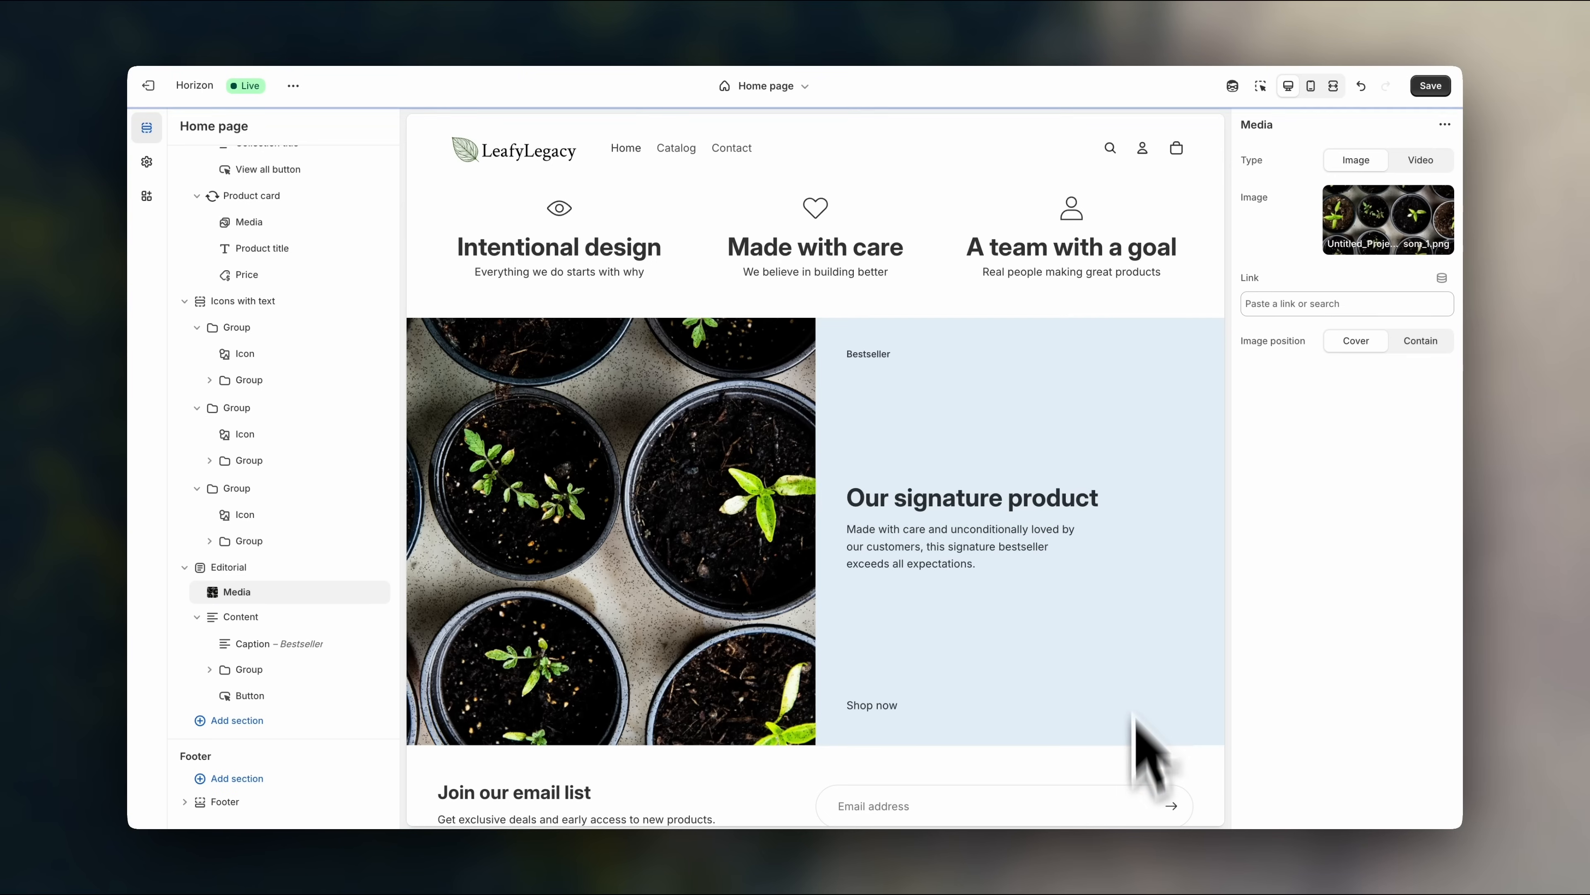
pyautogui.scroll(2, 1149, 545)
pyautogui.scroll(5, 1155, 539)
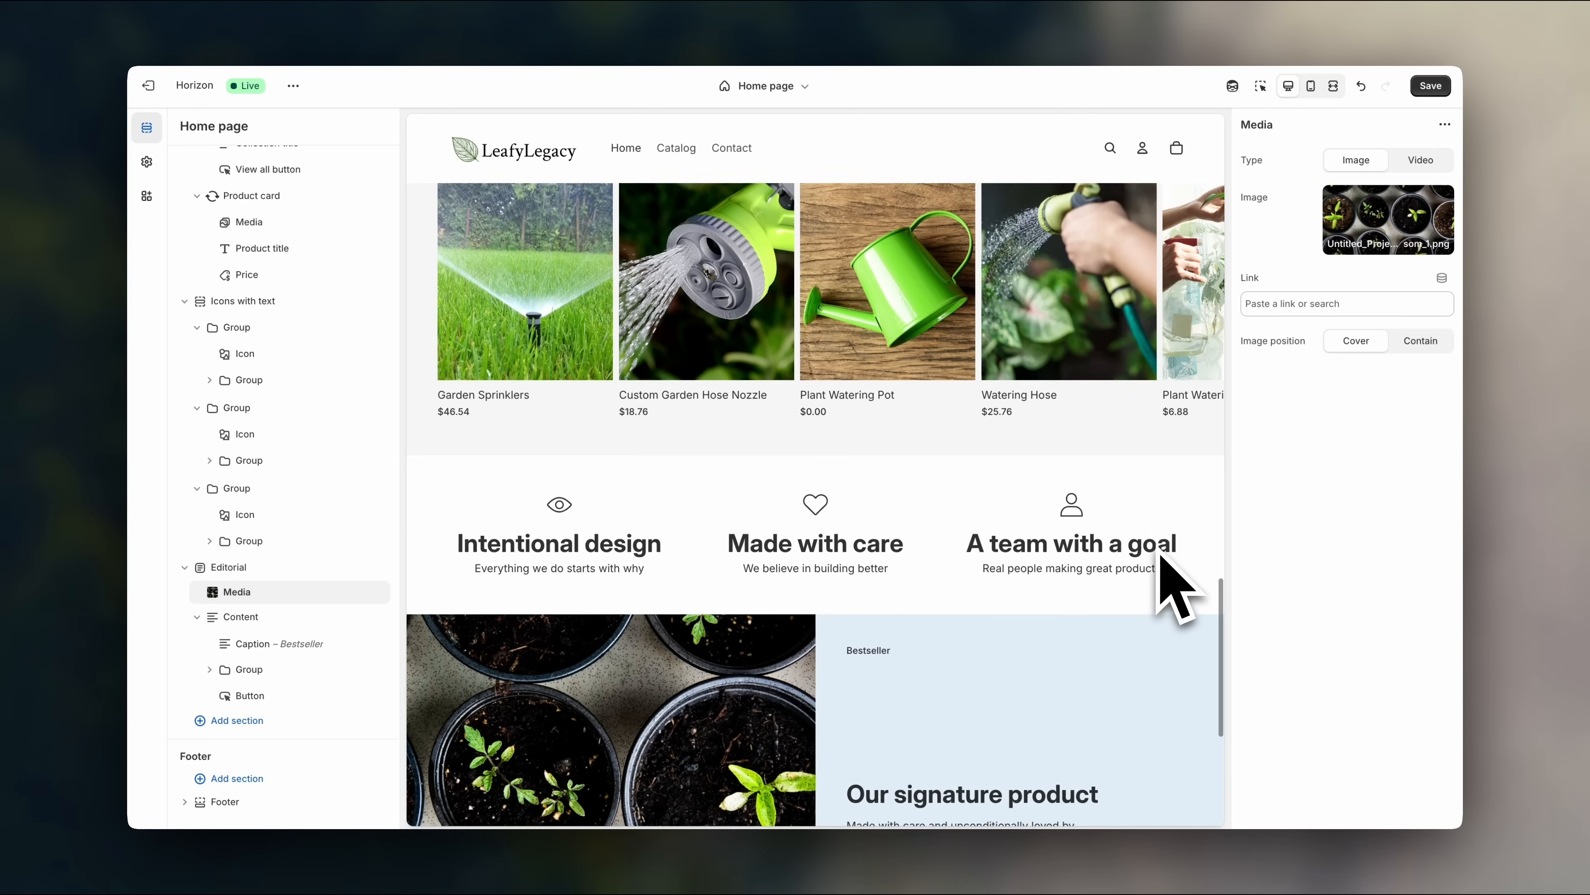
pyautogui.scroll(-5, 1157, 545)
pyautogui.scroll(-2, 1177, 585)
pyautogui.scroll(1, 1076, 576)
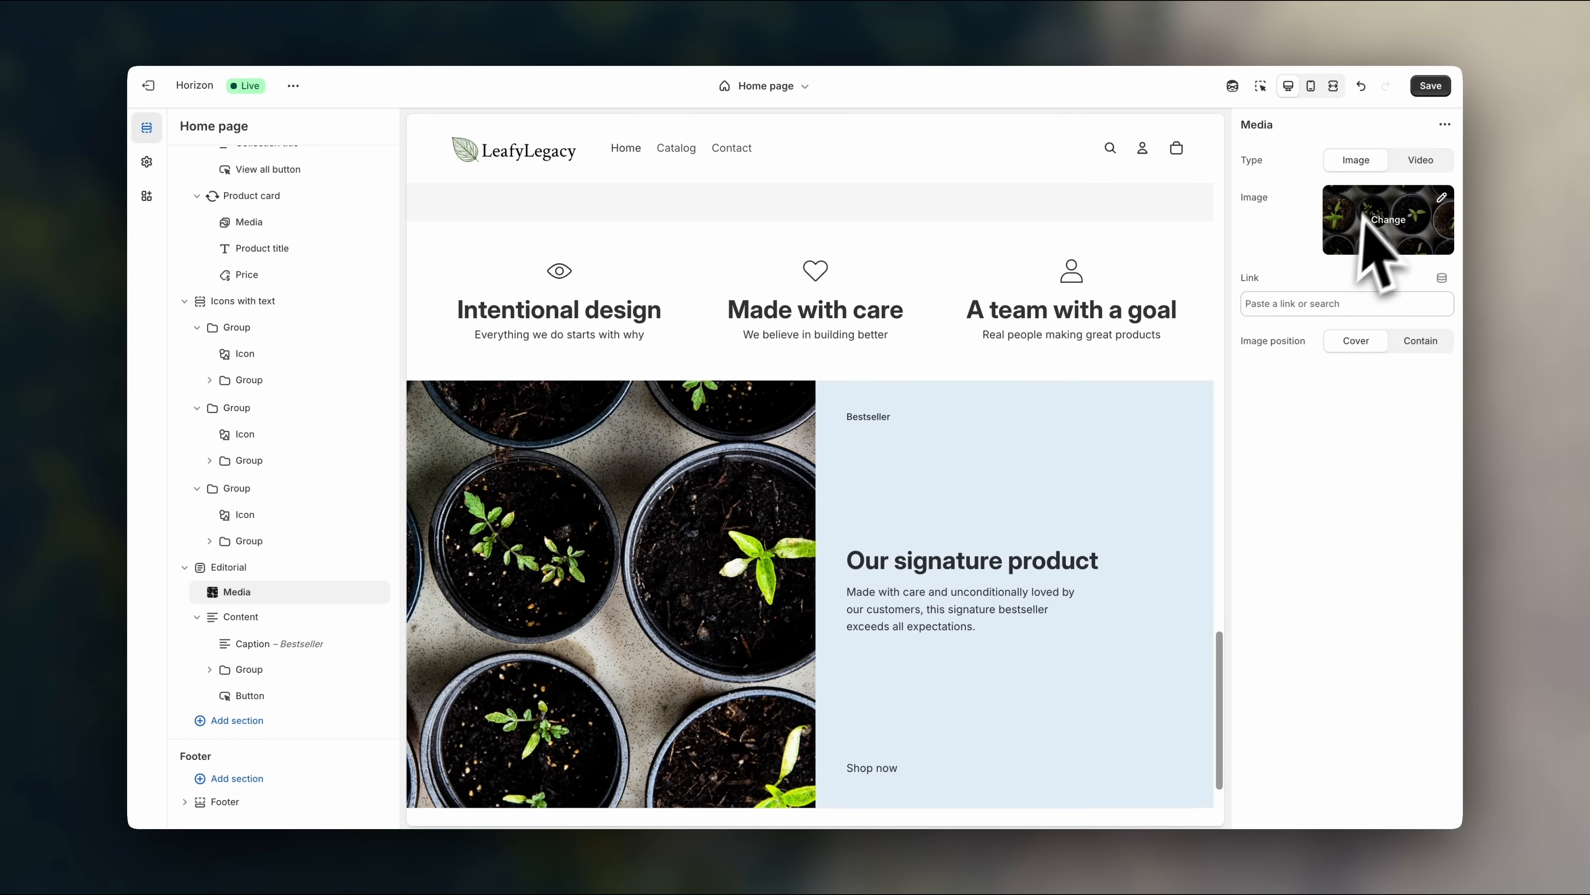
# - Browse the free stock images, trying the cabbage leaves and succulent photos
pyautogui.click(1374, 241)
pyautogui.click(1368, 302)
pyautogui.scroll(-5, 1400, 551)
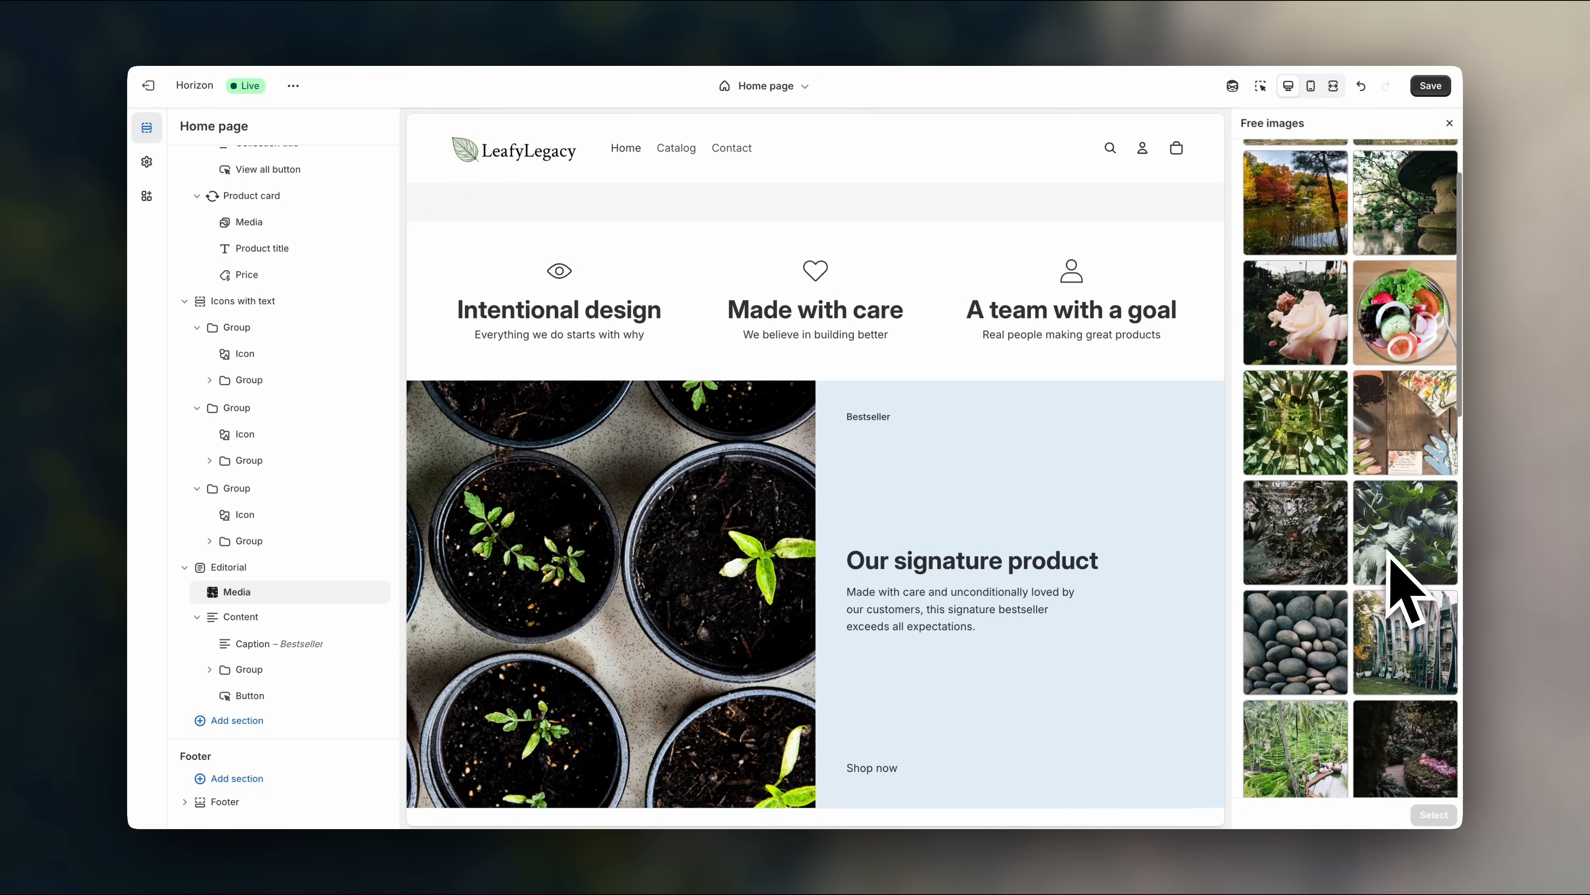
pyautogui.click(1403, 536)
pyautogui.scroll(3, 1149, 564)
pyautogui.scroll(1, 1152, 567)
pyautogui.scroll(-4, 1163, 585)
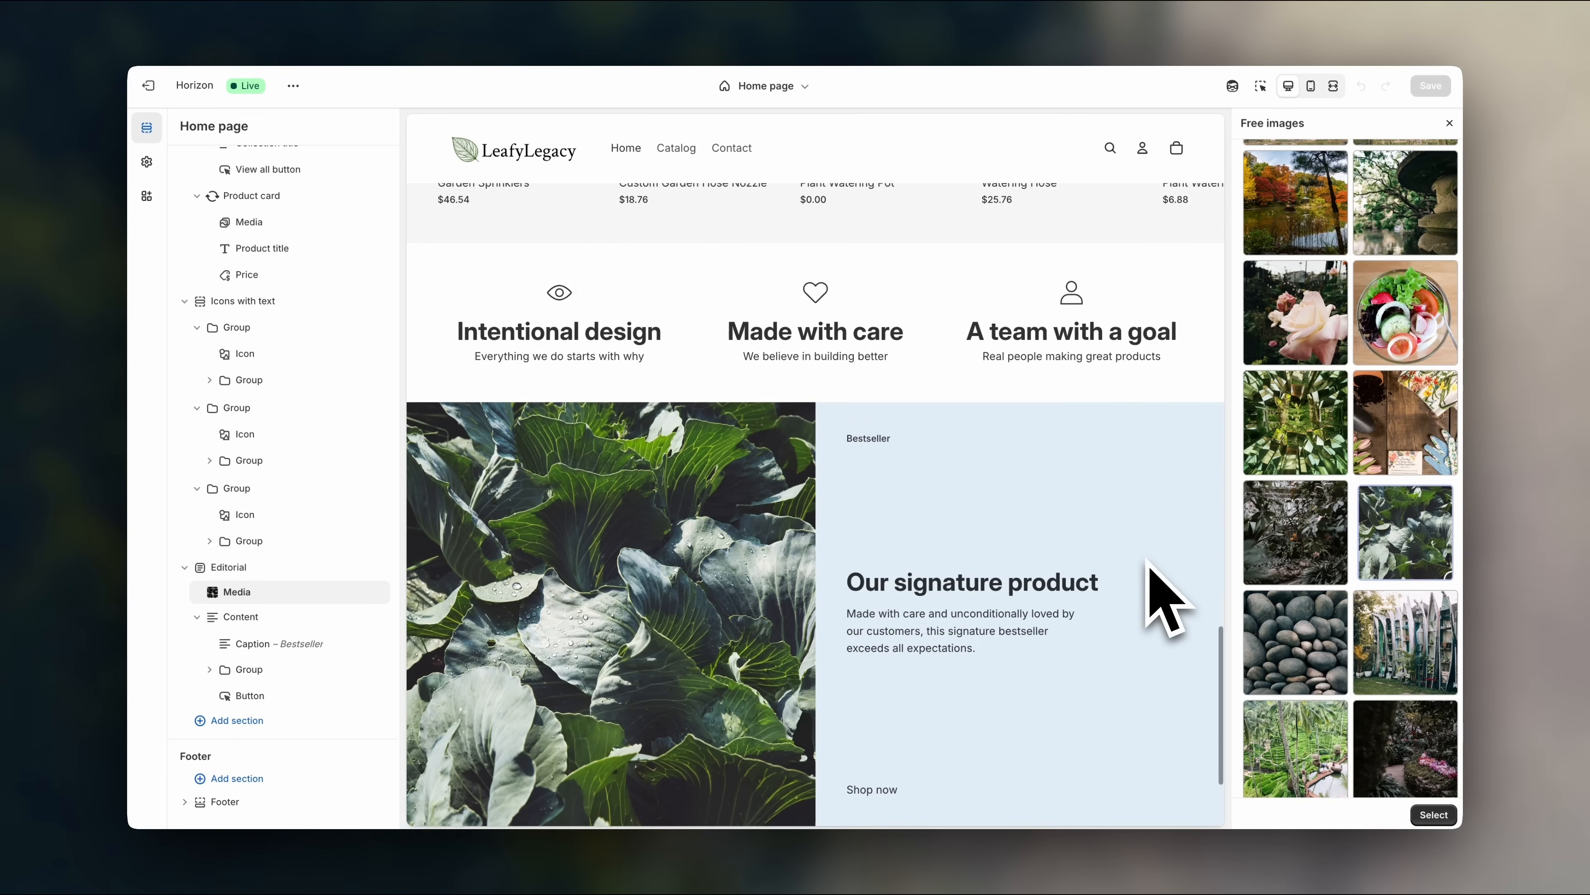
pyautogui.scroll(7, 1155, 579)
pyautogui.scroll(-8, 1152, 577)
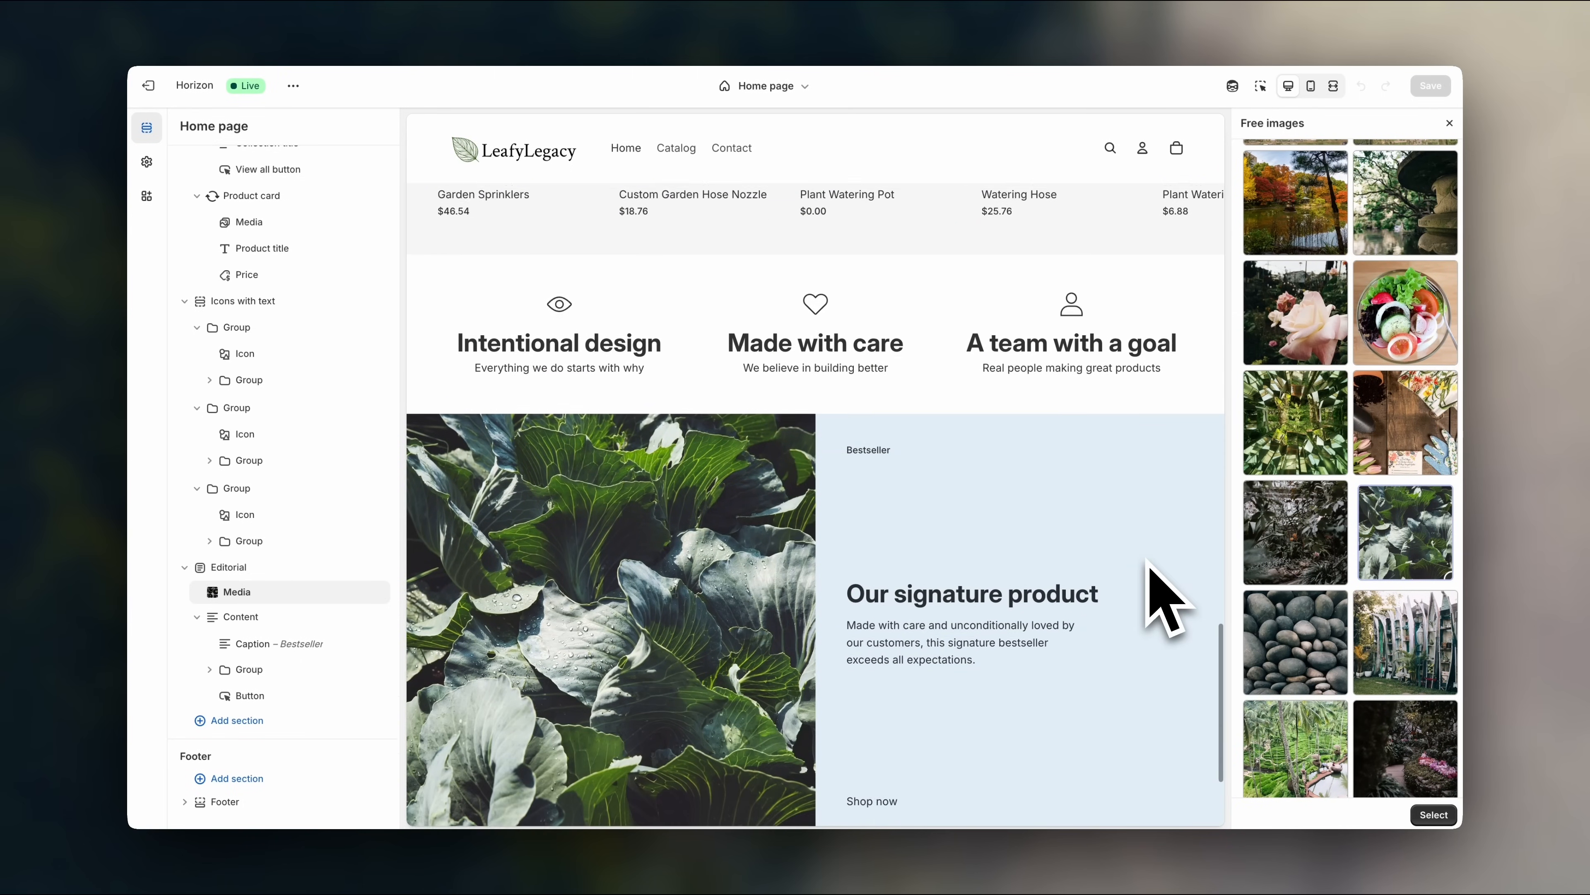
pyautogui.scroll(-6, 1406, 501)
pyautogui.click(1416, 488)
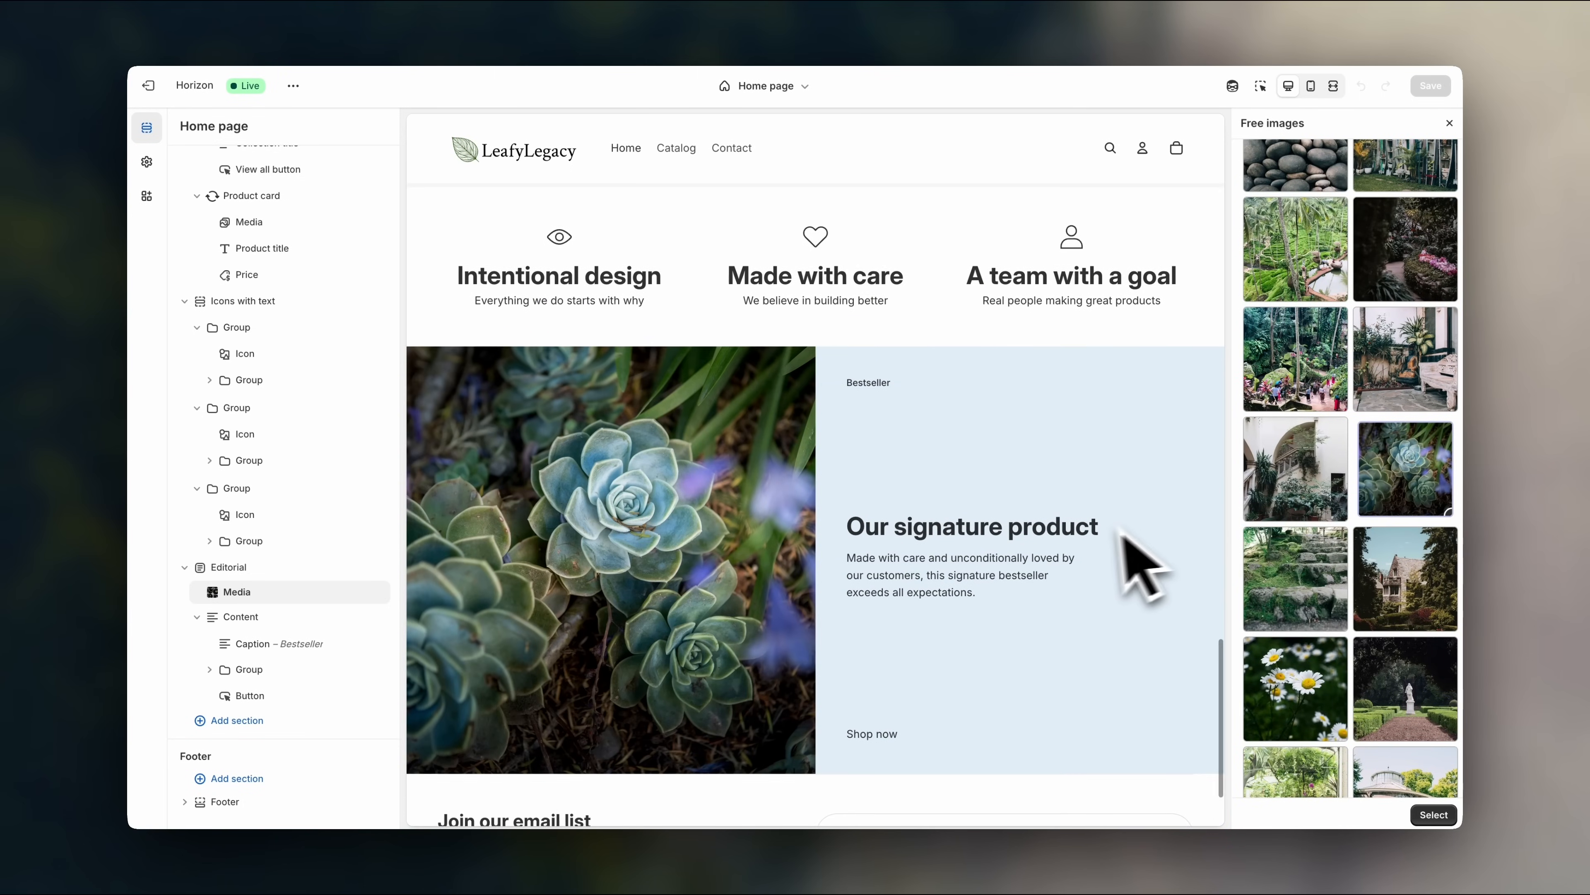
pyautogui.scroll(4, 1120, 564)
pyautogui.scroll(-3, 1102, 569)
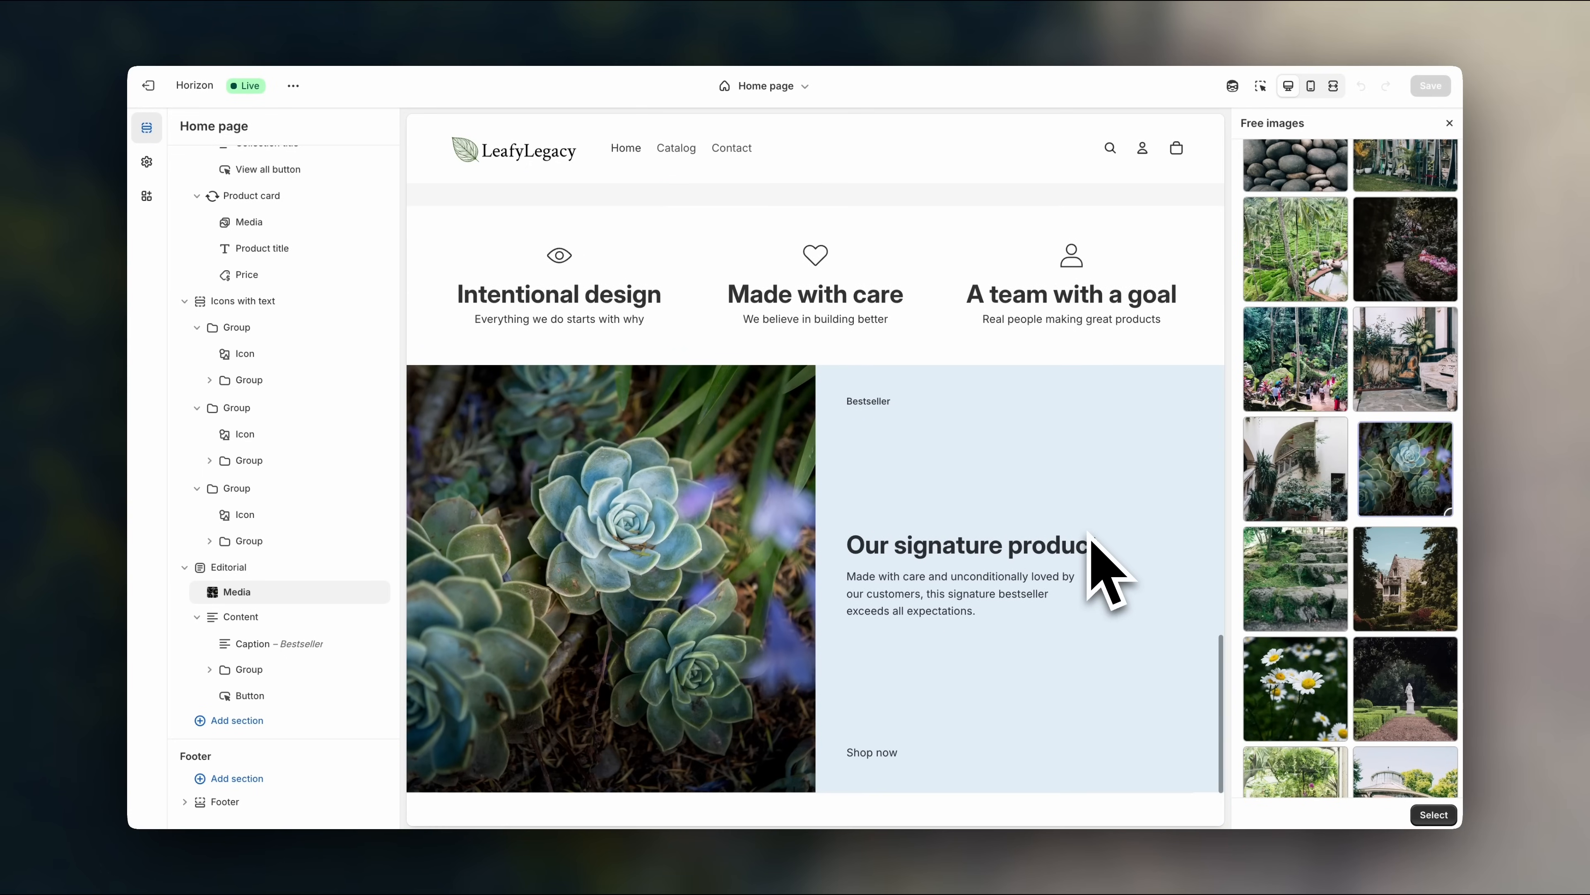
pyautogui.scroll(-4, 1308, 570)
pyautogui.scroll(-8, 1313, 547)
# - Settle on the green leaves with magenta flowers photo after briefly trying the orange bromeliad
pyautogui.click(1296, 363)
pyautogui.scroll(1, 1106, 566)
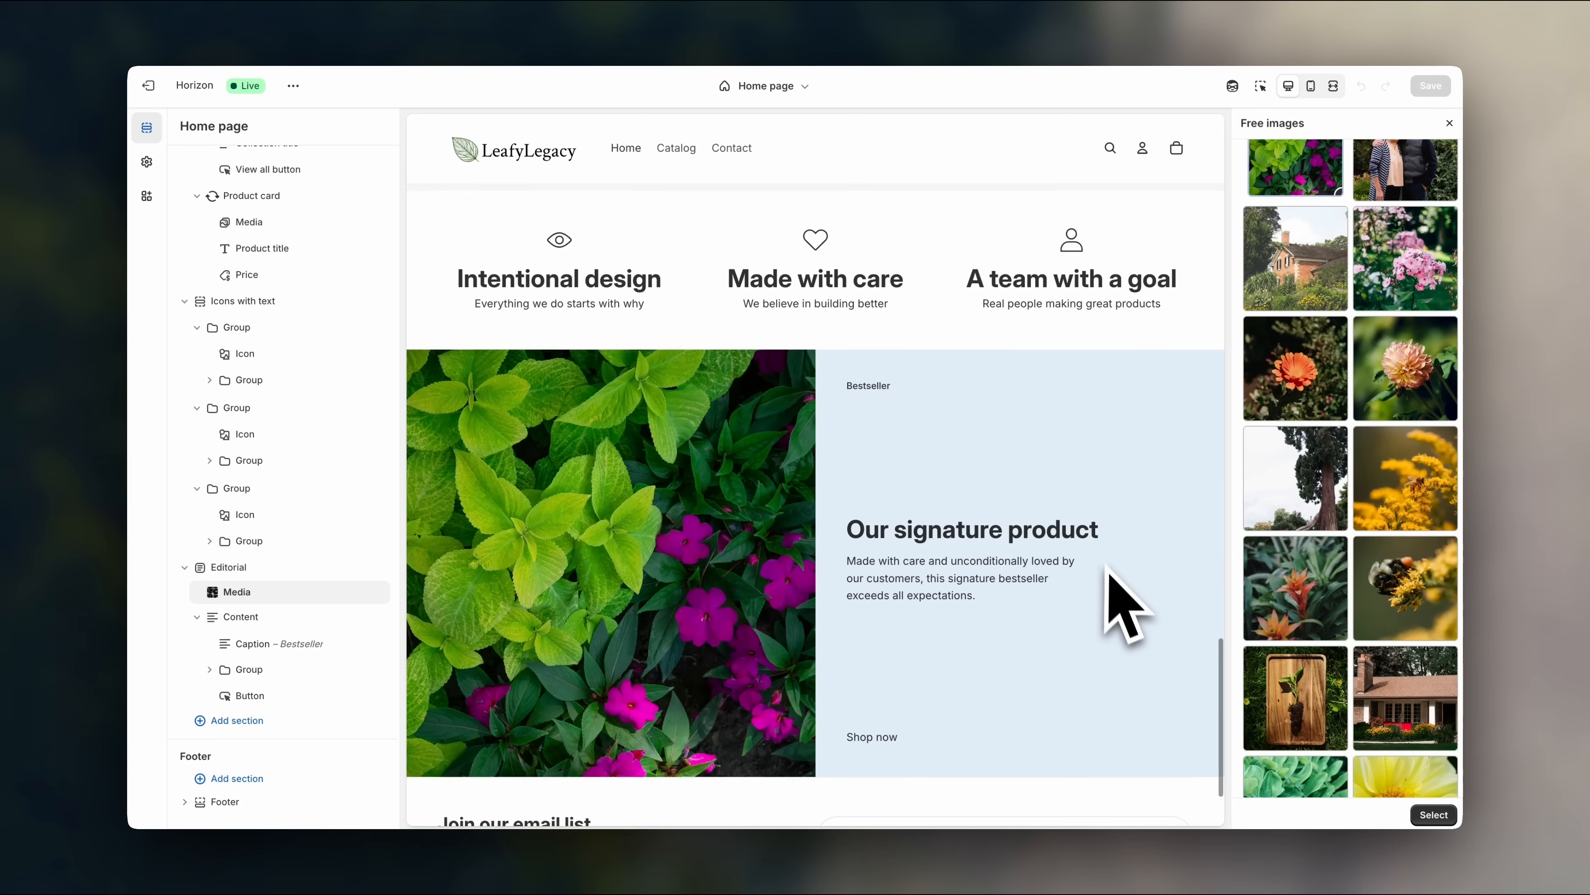
pyautogui.scroll(2, 1109, 574)
pyautogui.scroll(-2, 1110, 575)
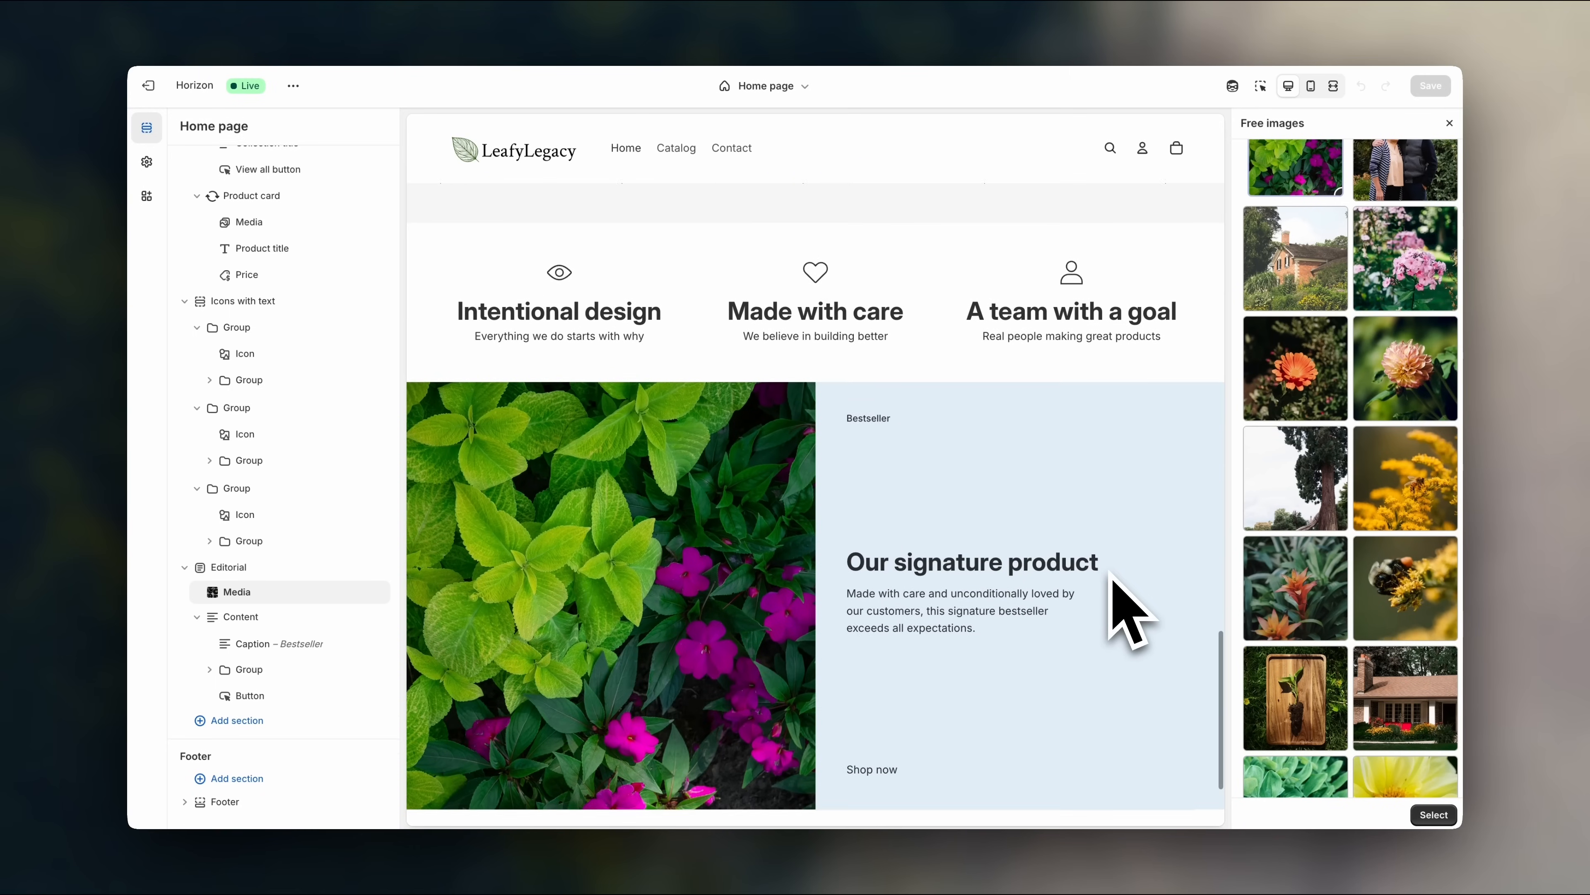
pyautogui.scroll(-2, 1274, 504)
pyautogui.click(1301, 495)
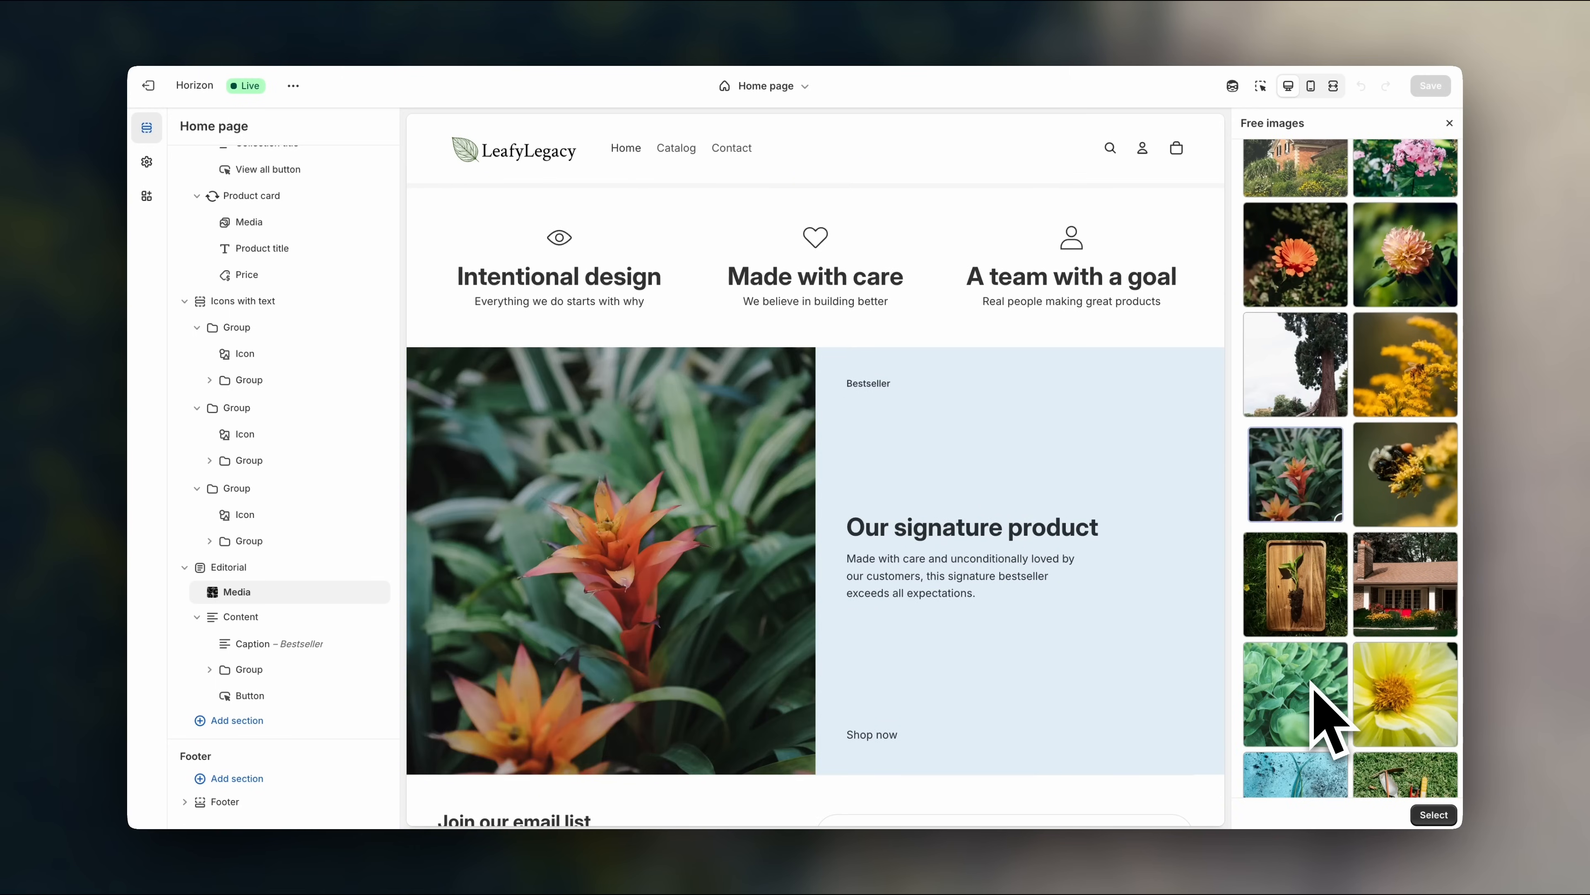
pyautogui.click(1307, 685)
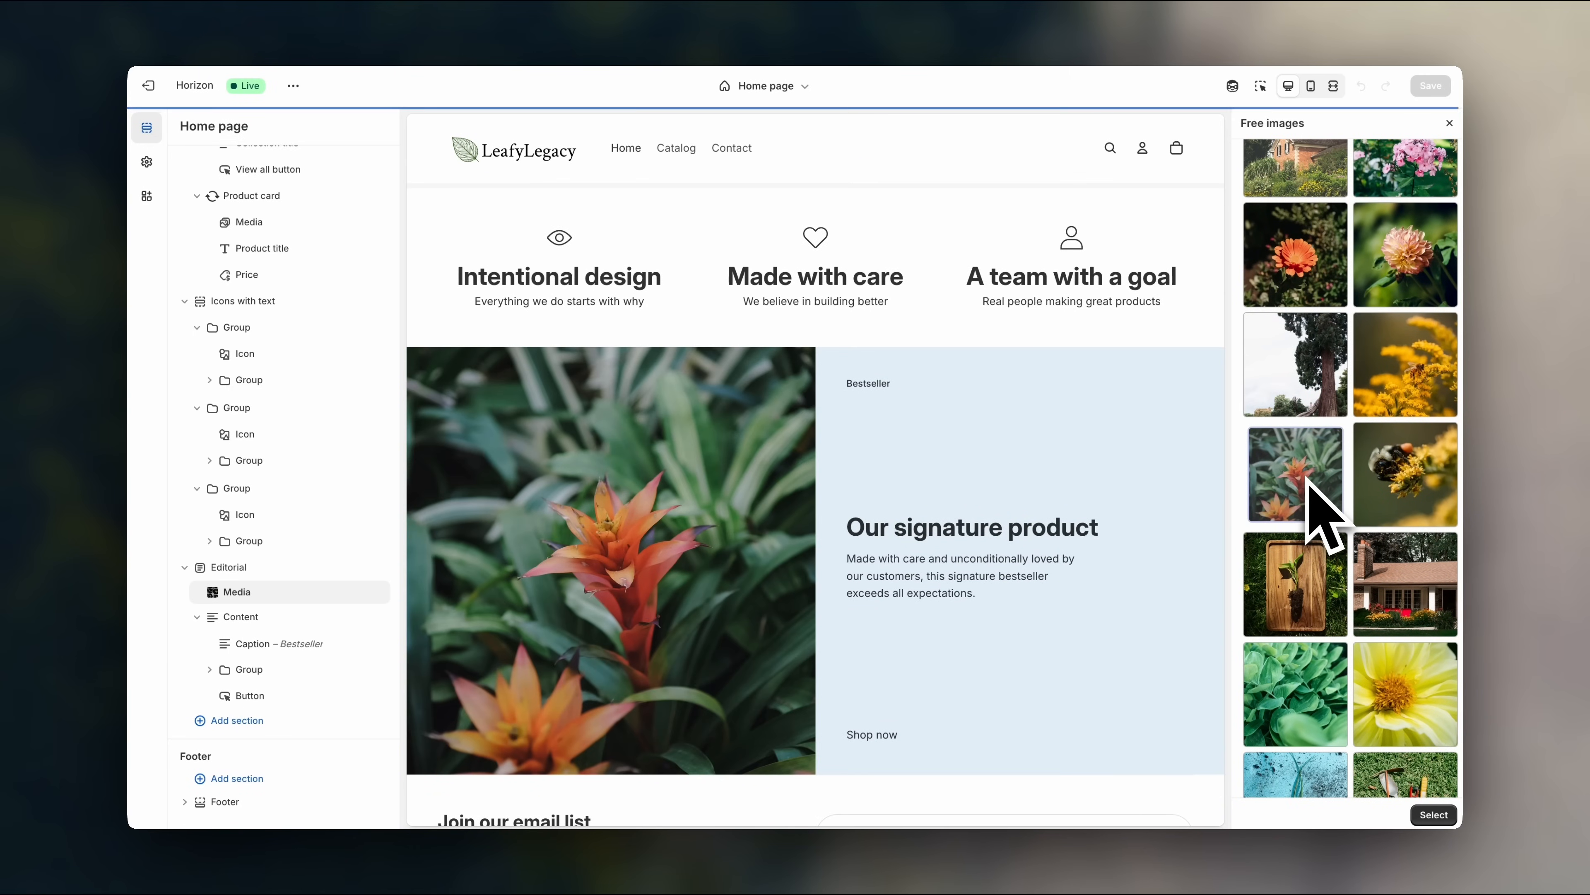
pyautogui.scroll(5, 1154, 551)
pyautogui.scroll(-5, 1154, 551)
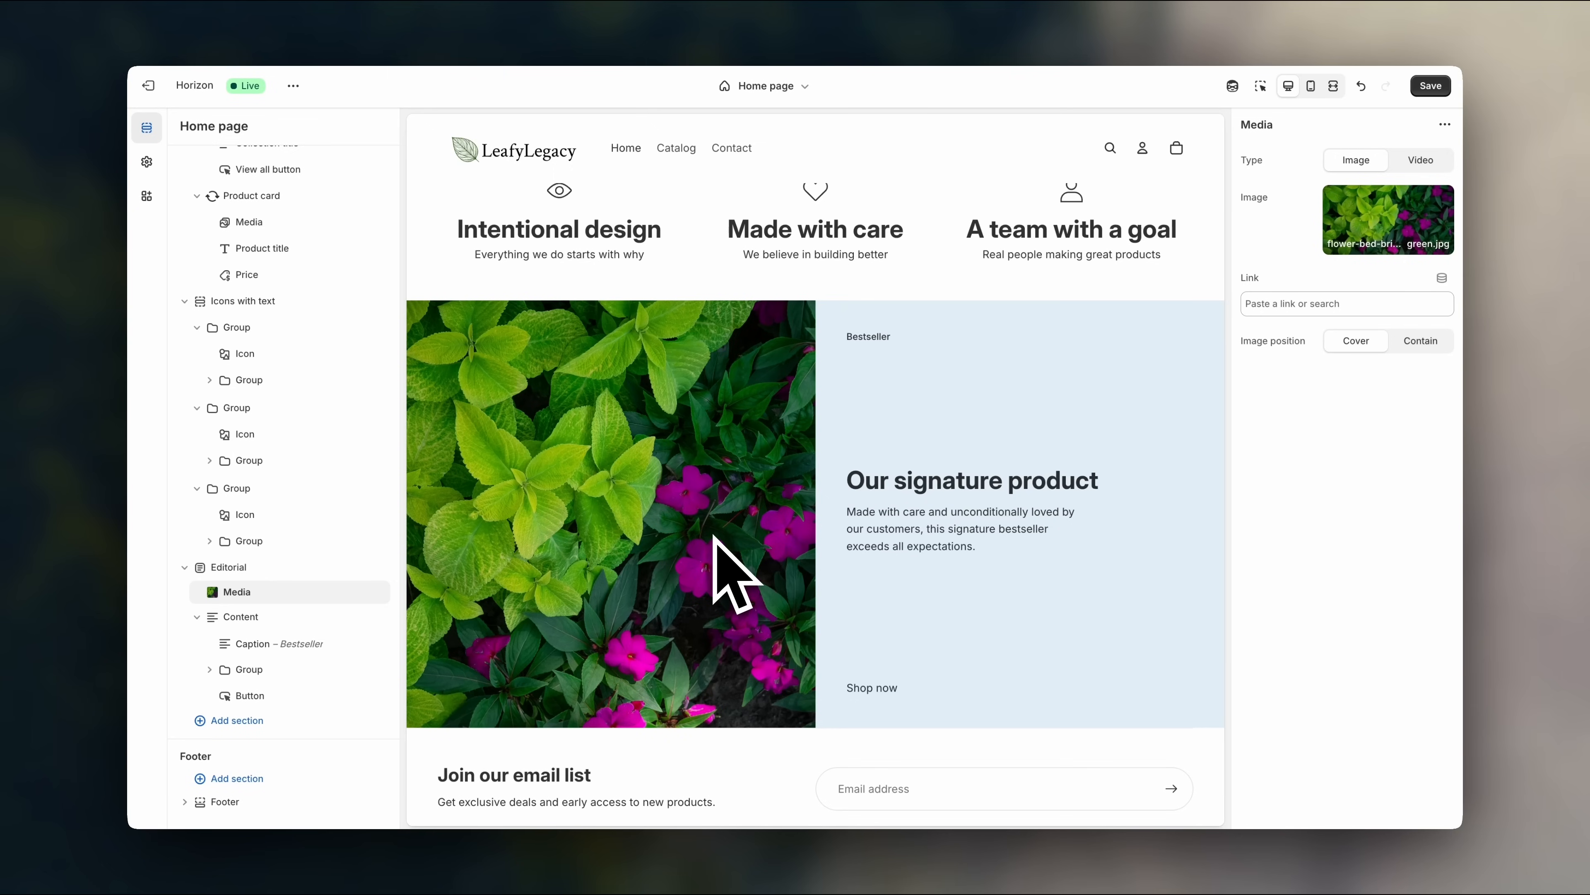
# - Look through the product list for the image Link field, then close it without linking
pyautogui.click(1279, 303)
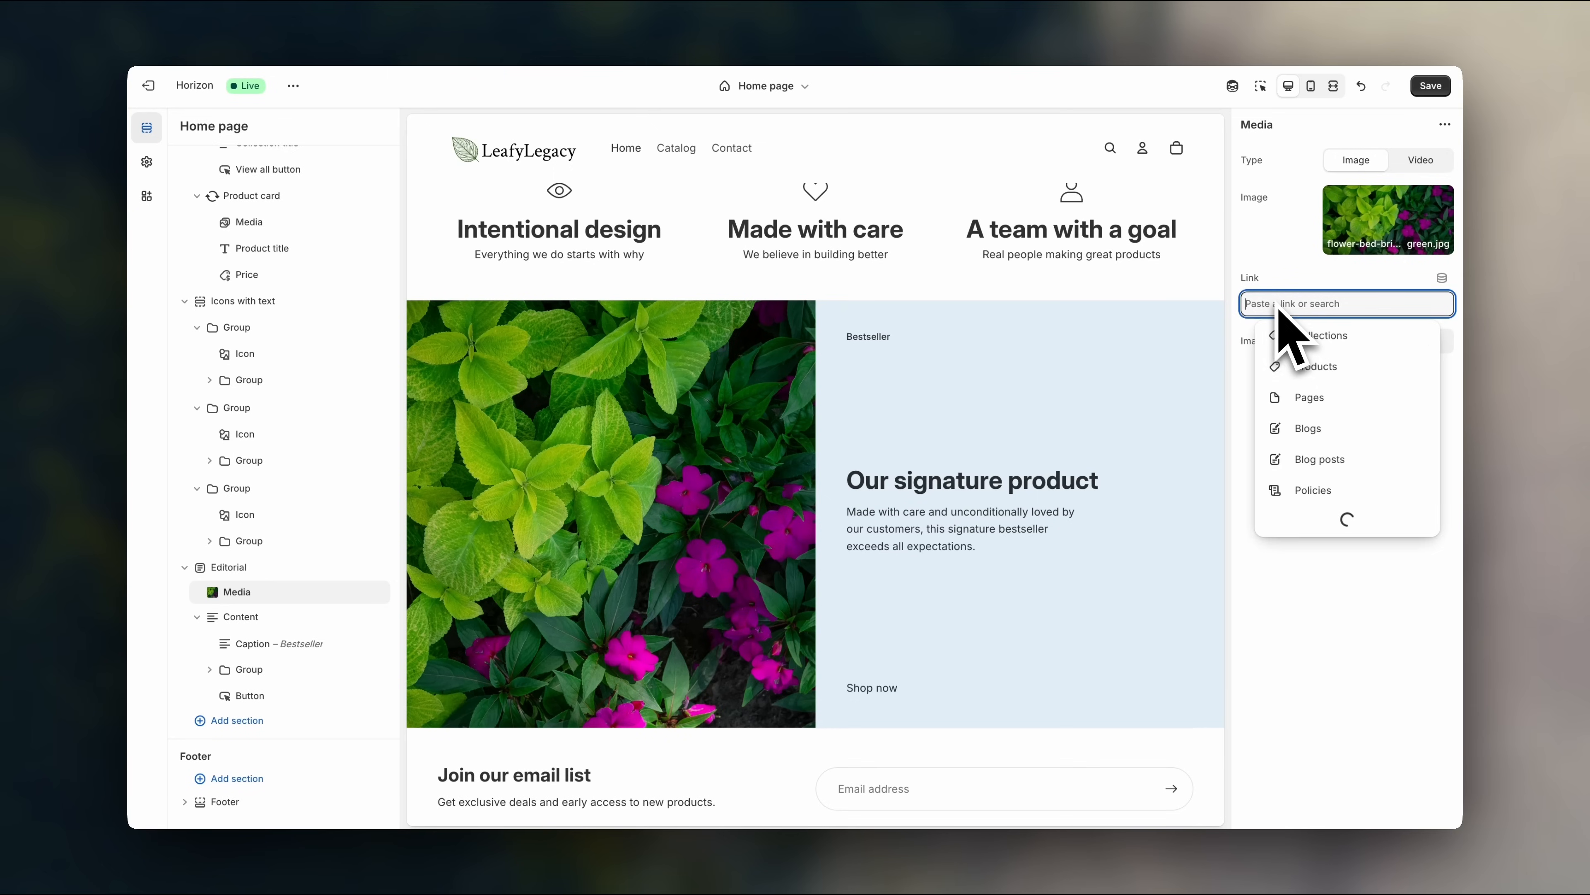
pyautogui.click(1321, 150)
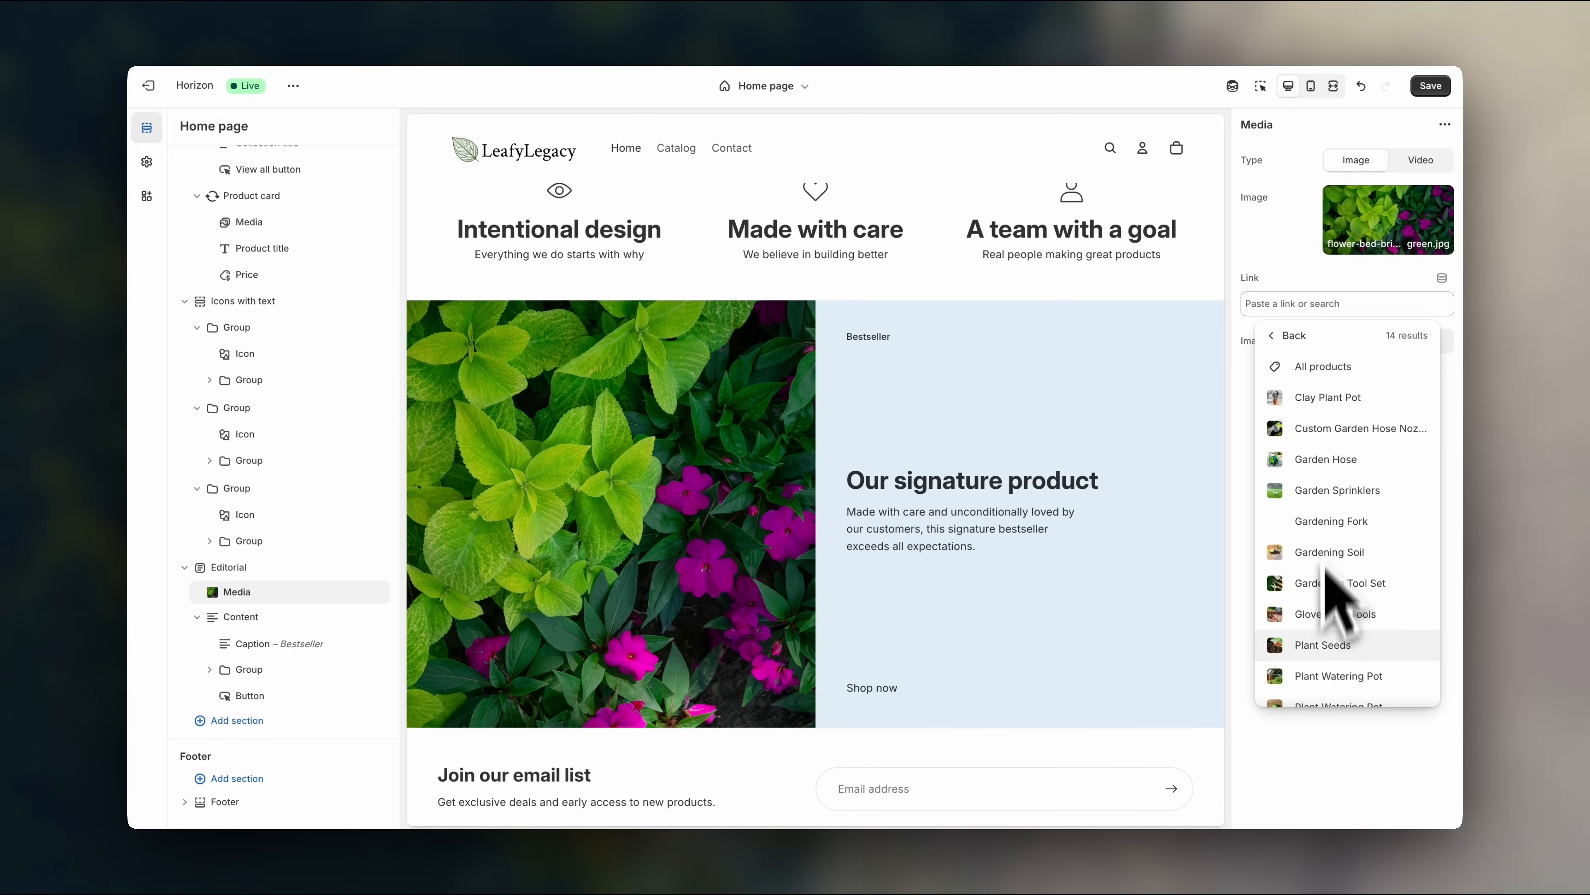
pyautogui.click(1326, 283)
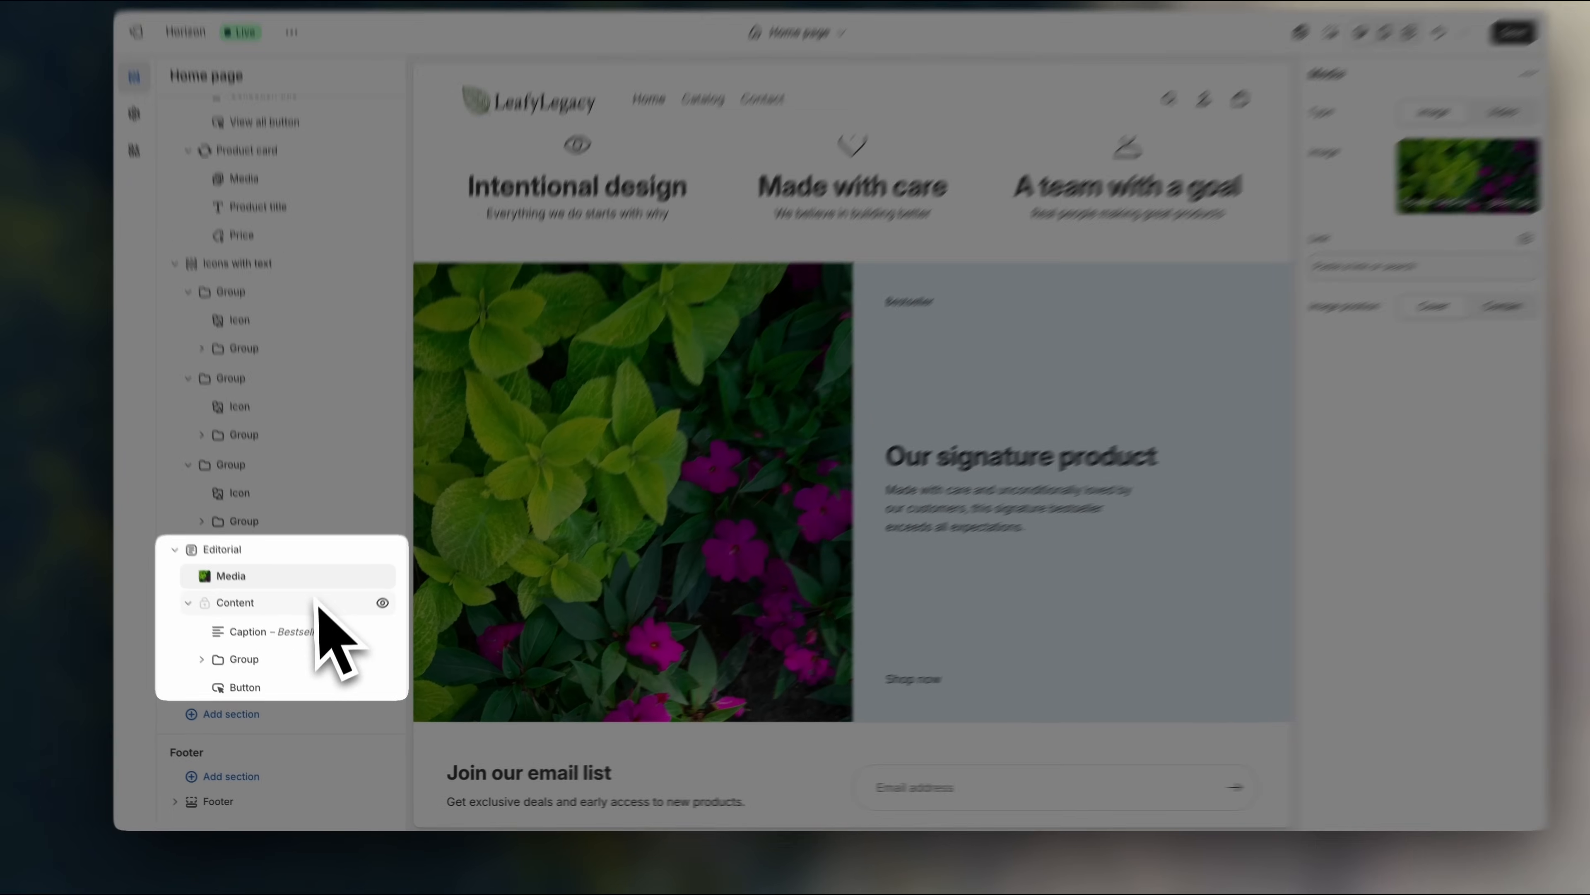
# - Select the Content and Bestseller caption blocks, then expand the heading-and-text group
pyautogui.click(269, 620)
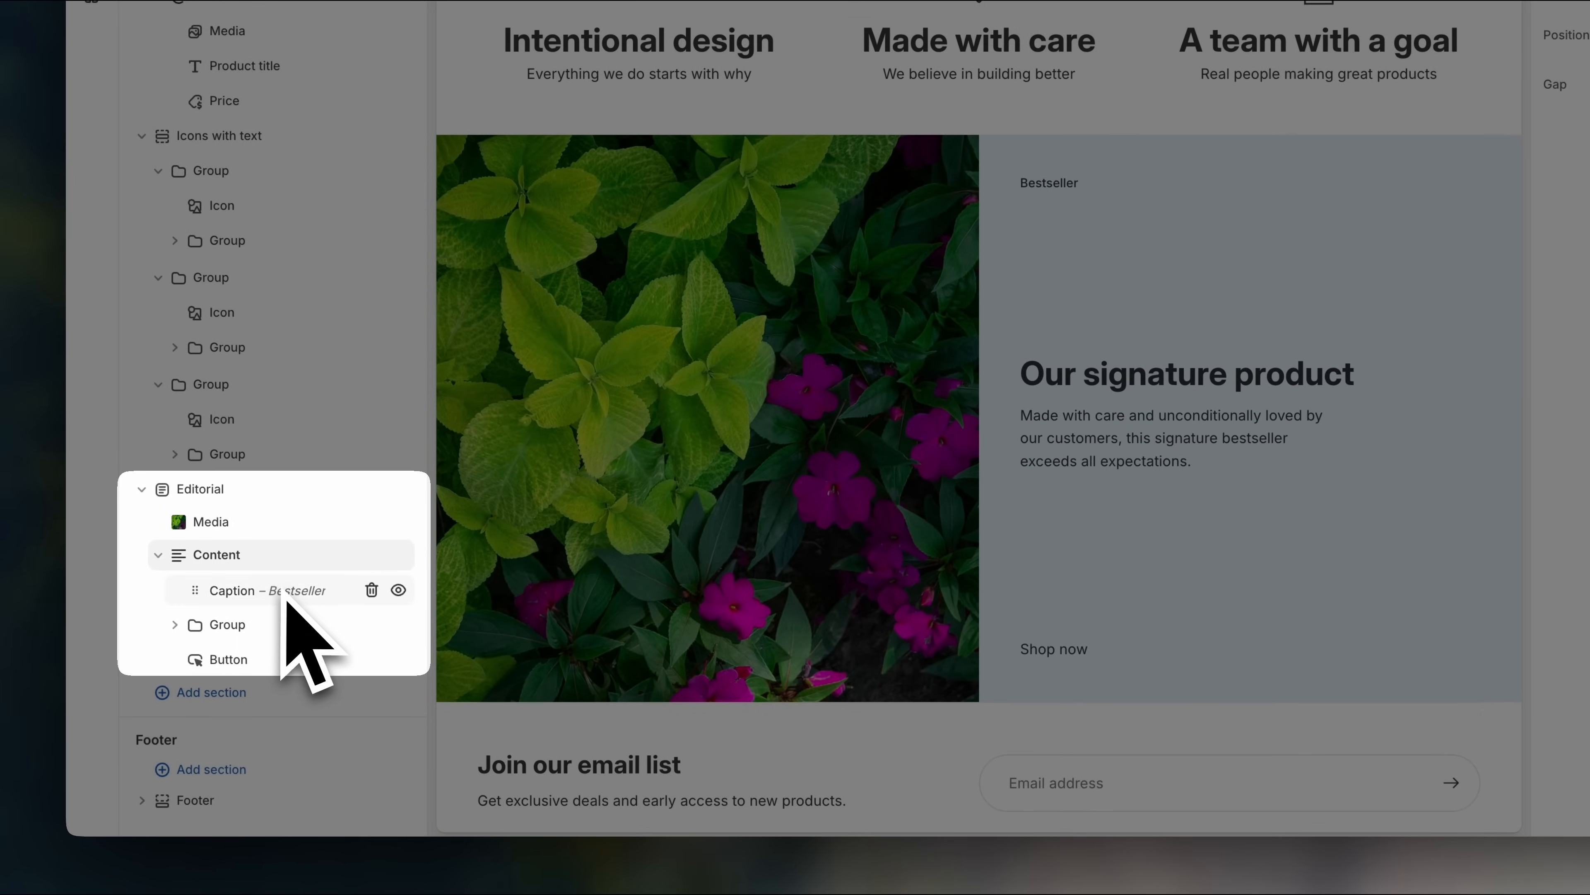
pyautogui.click(280, 595)
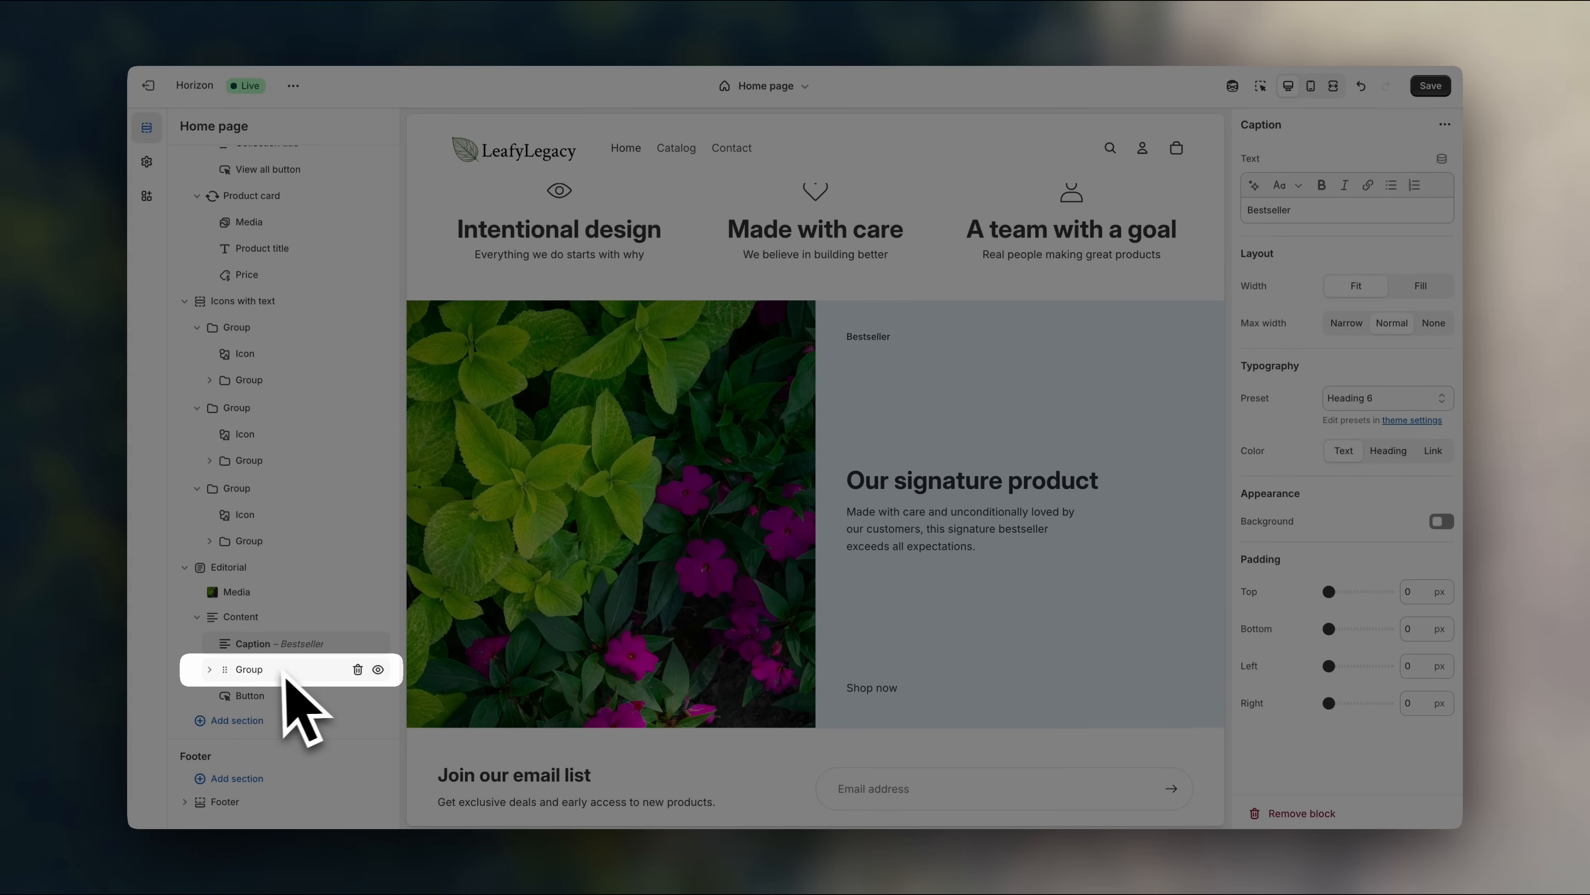
pyautogui.click(280, 670)
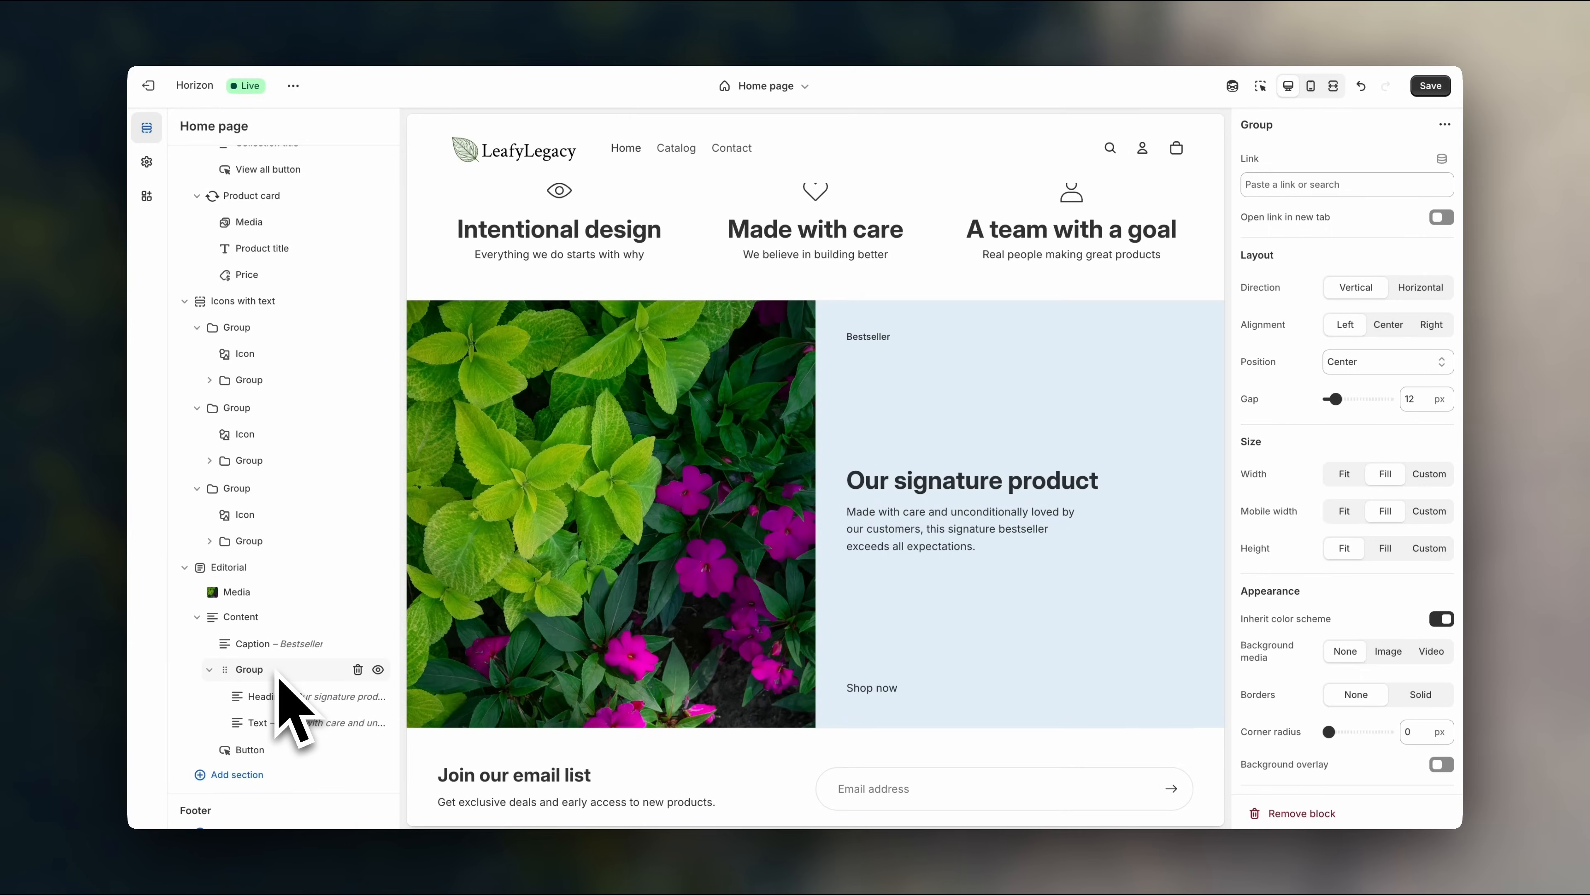
pyautogui.scroll(-1, 279, 679)
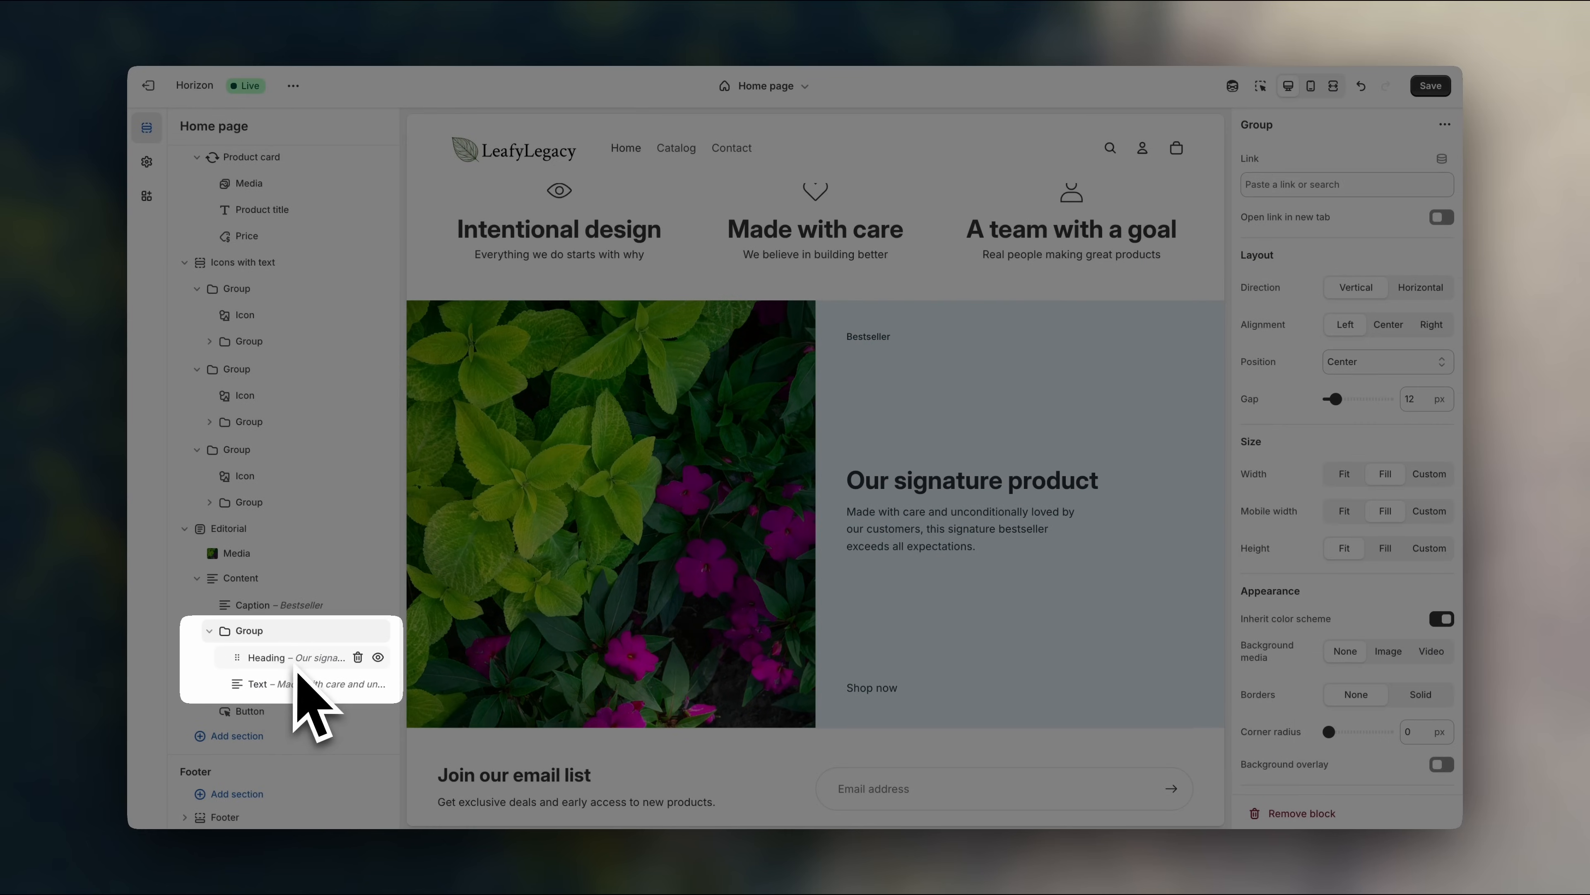
pyautogui.click(301, 664)
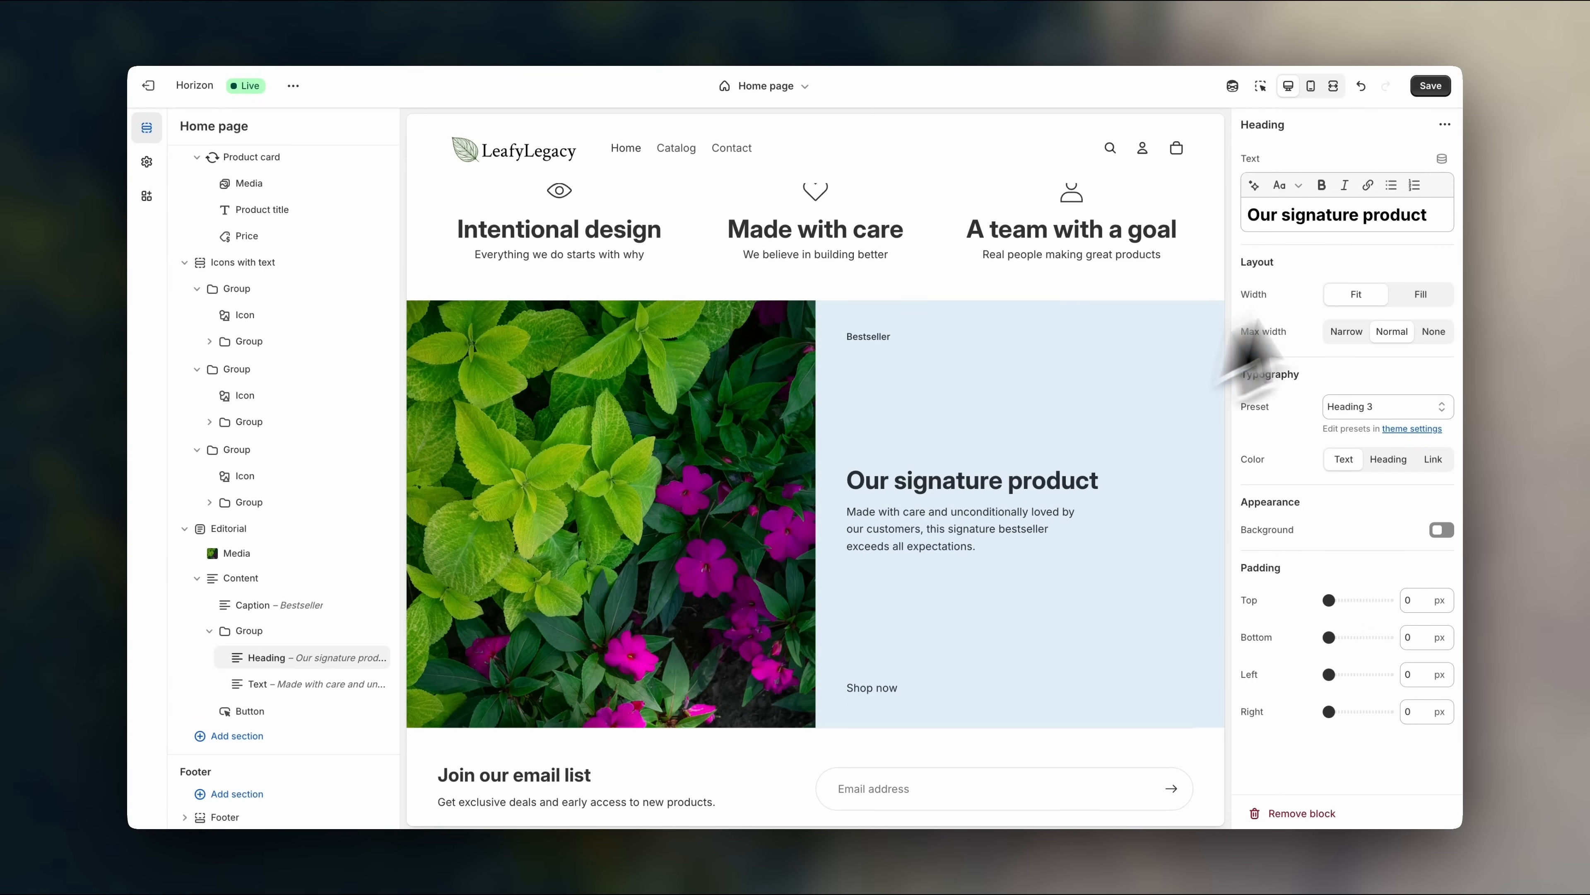
pyautogui.moveTo(1436, 220); pyautogui.dragTo(1250, 219)
pyautogui.write('AI')
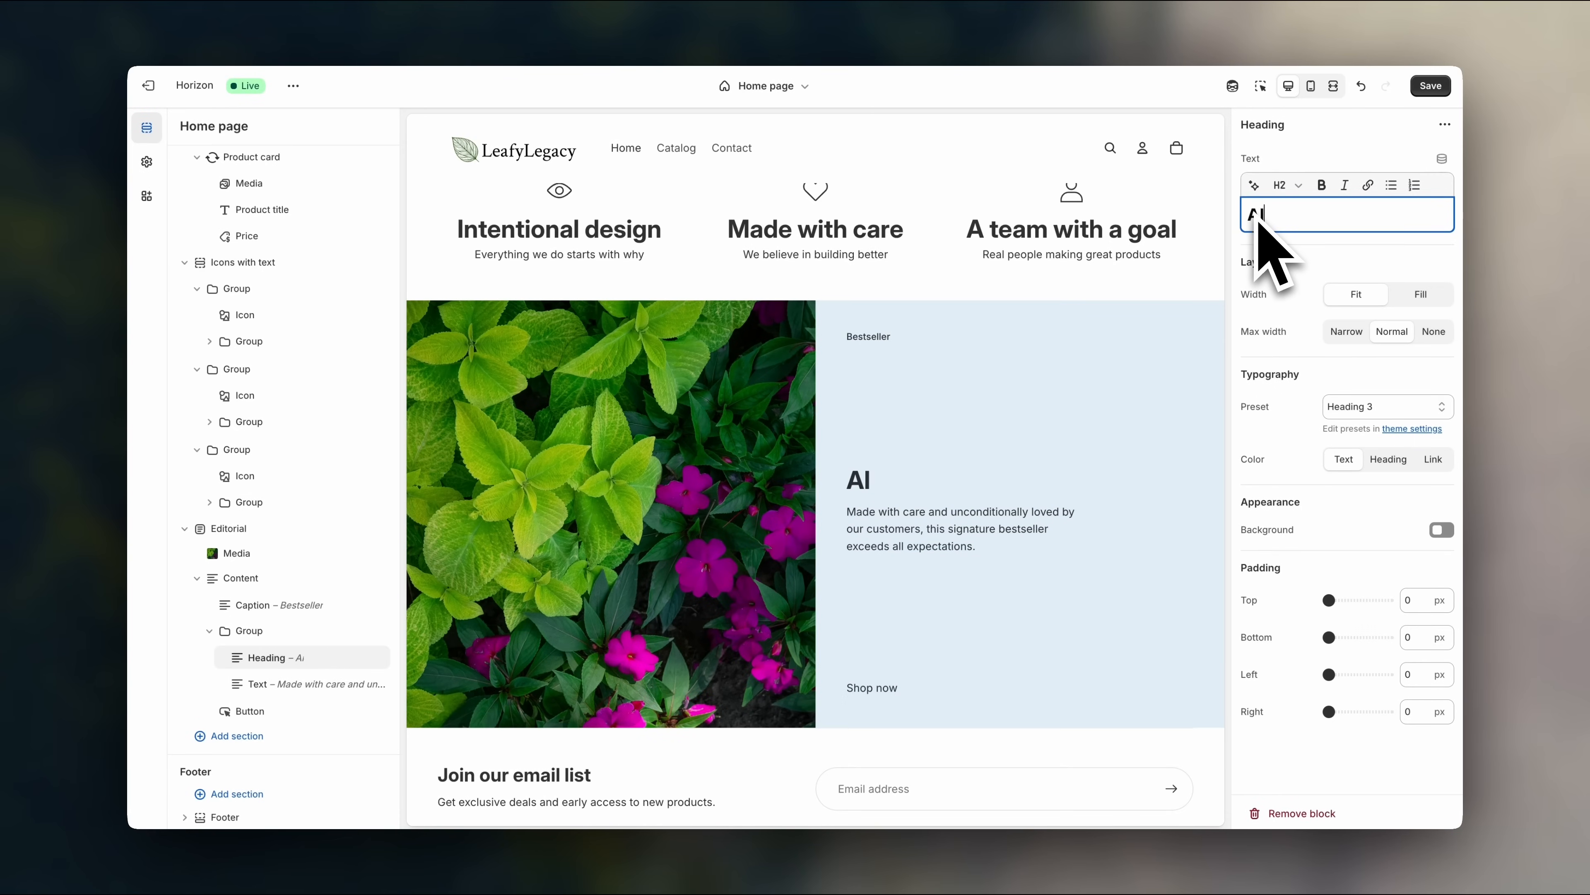
pyautogui.write('l Things Gareden')
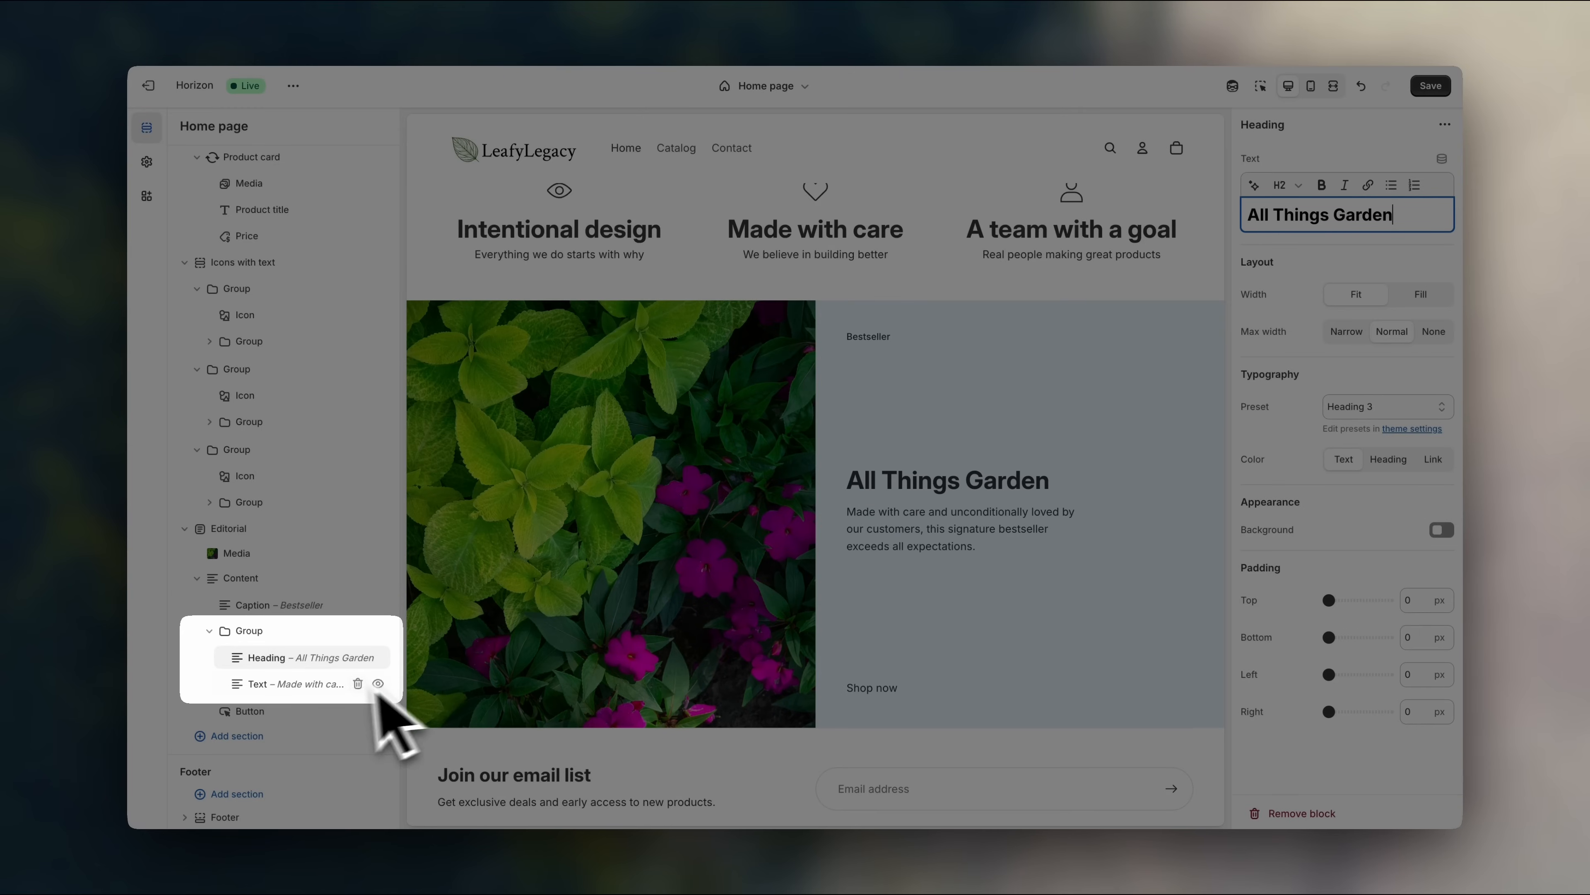
pyautogui.click(334, 685)
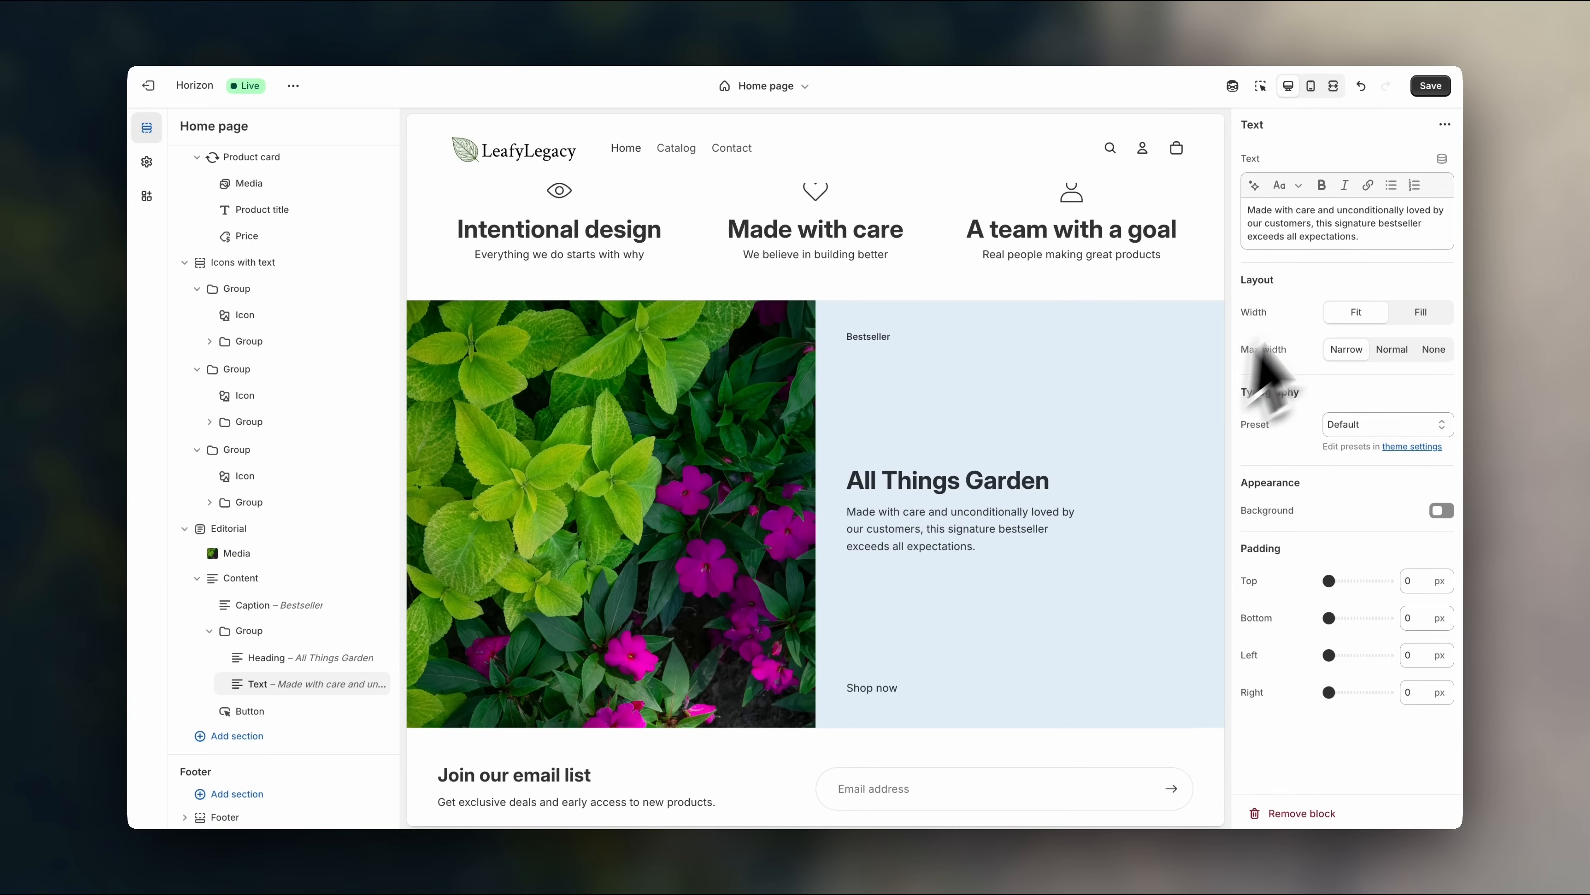
pyautogui.moveTo(1371, 243); pyautogui.dragTo(1249, 210)
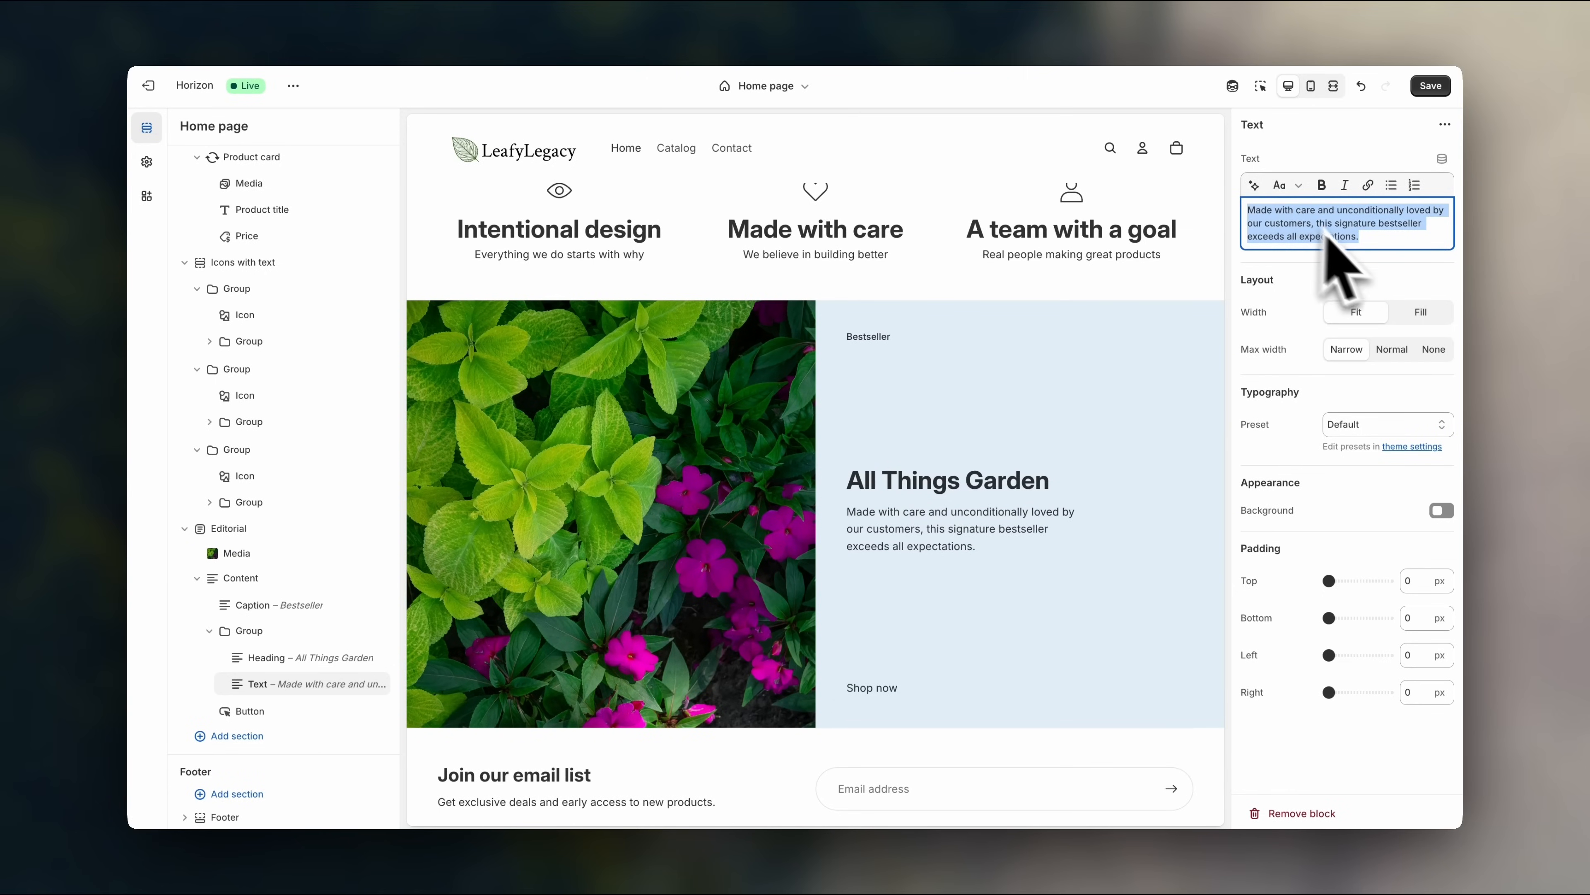
pyautogui.click(1392, 277)
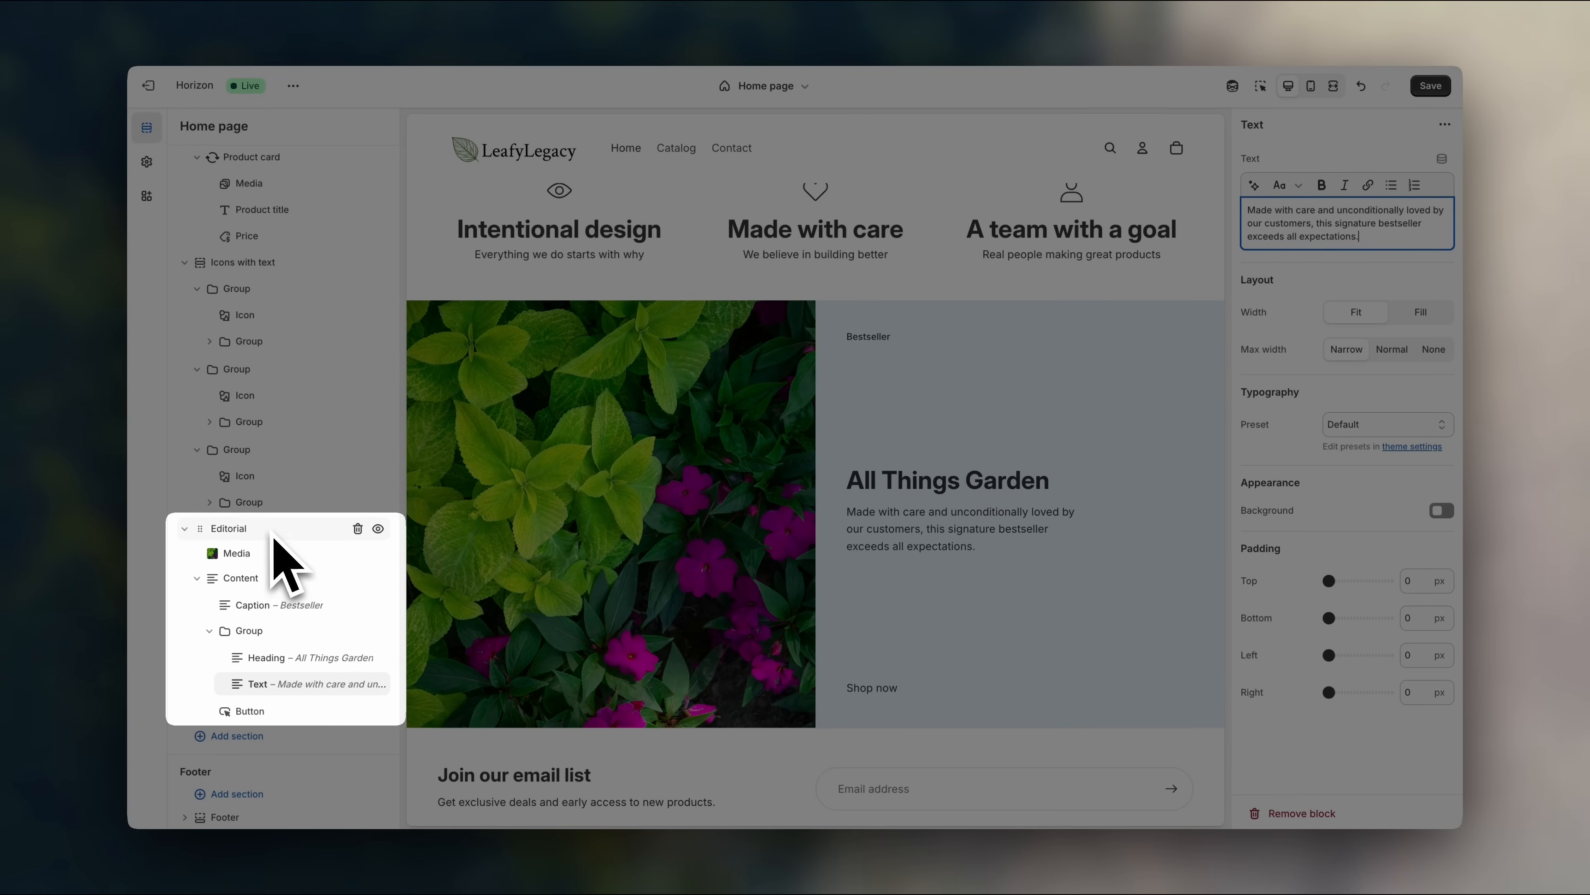
# - Set the Editorial section's color scheme to Scheme 2 after briefly trying Scheme 1
pyautogui.click(272, 532)
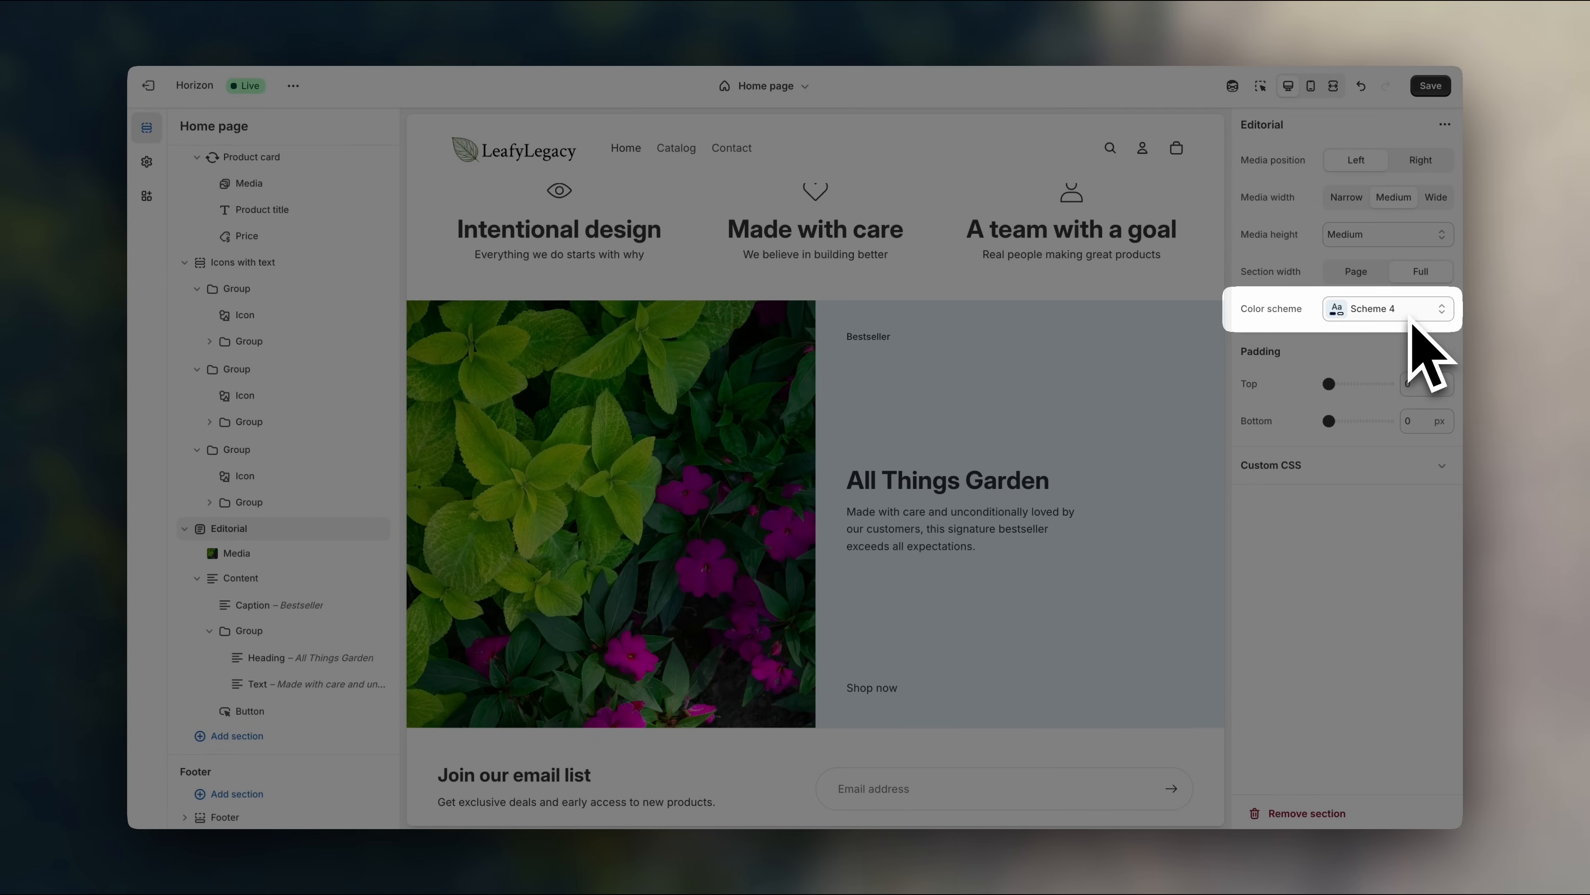
pyautogui.click(1410, 316)
pyautogui.click(1410, 410)
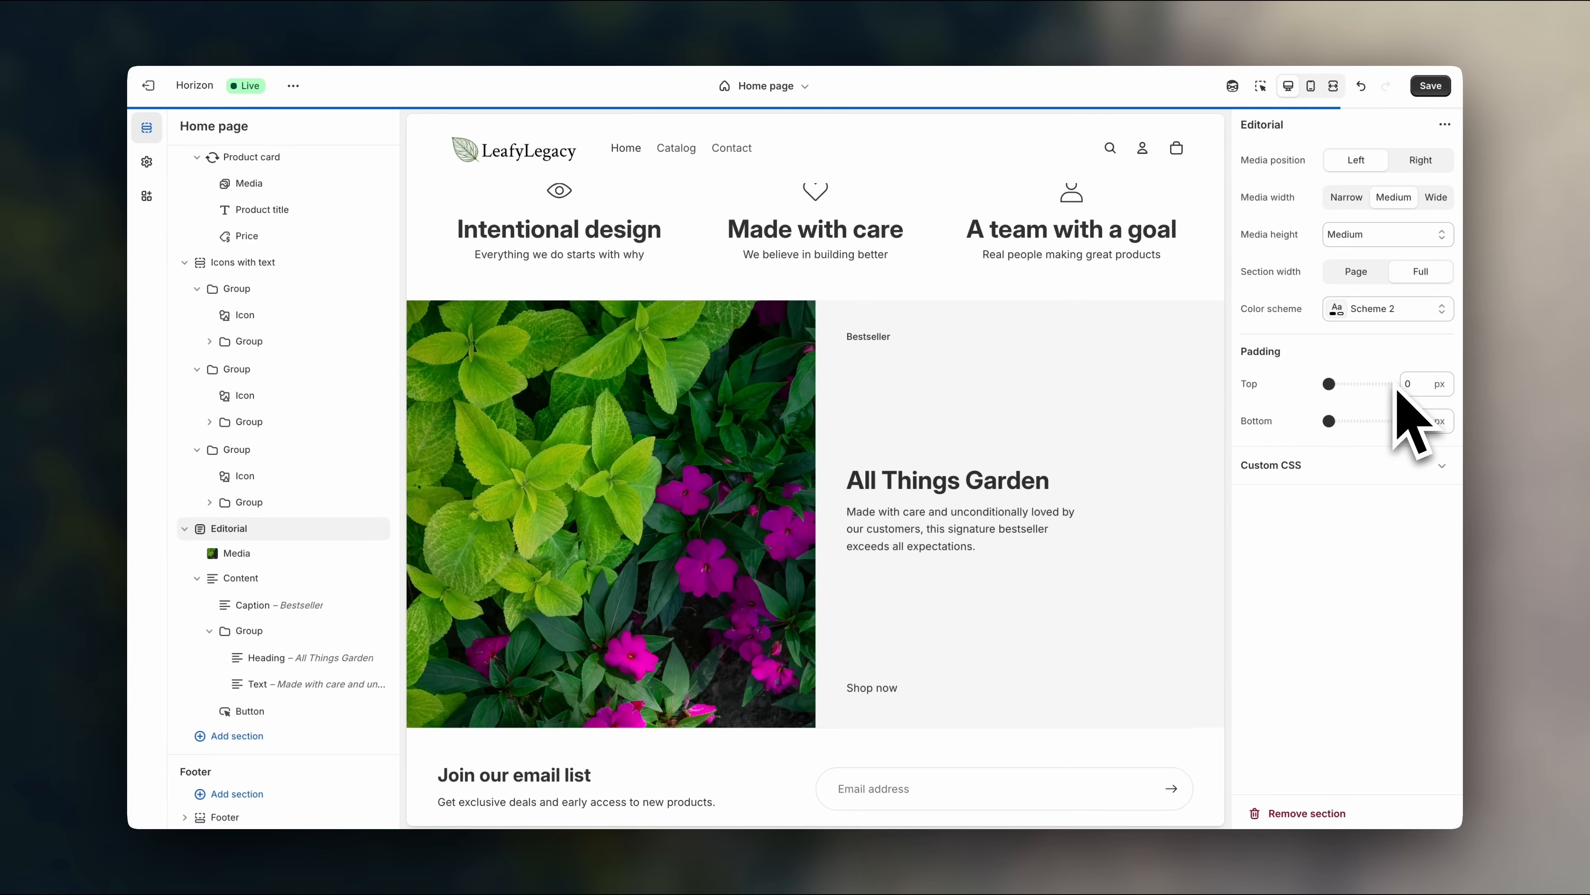
pyautogui.scroll(2, 1155, 501)
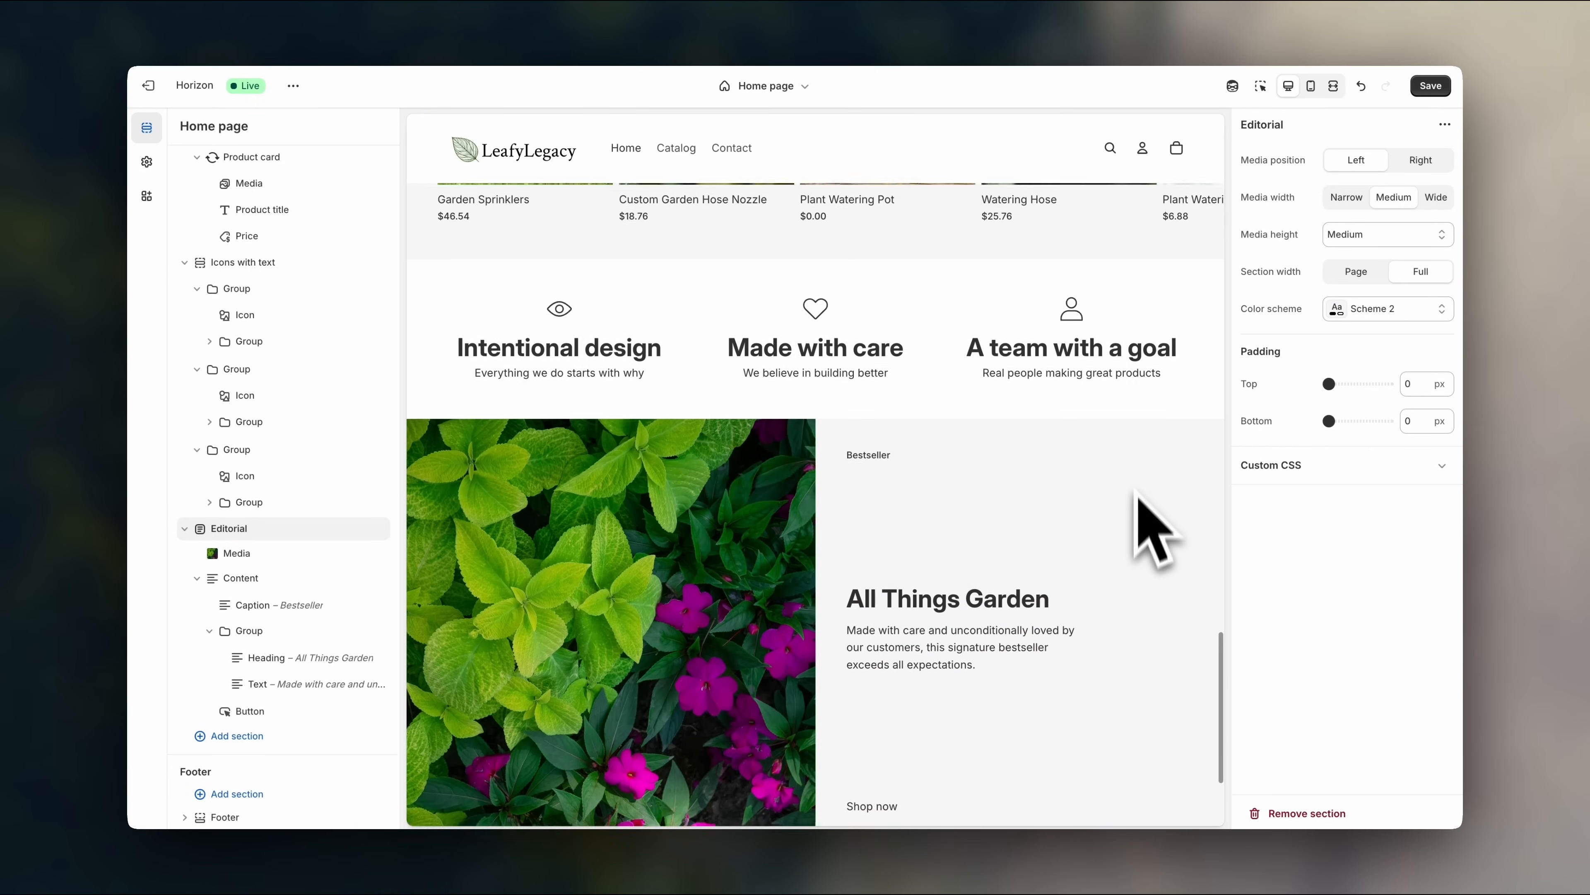
pyautogui.scroll(-1, 1018, 544)
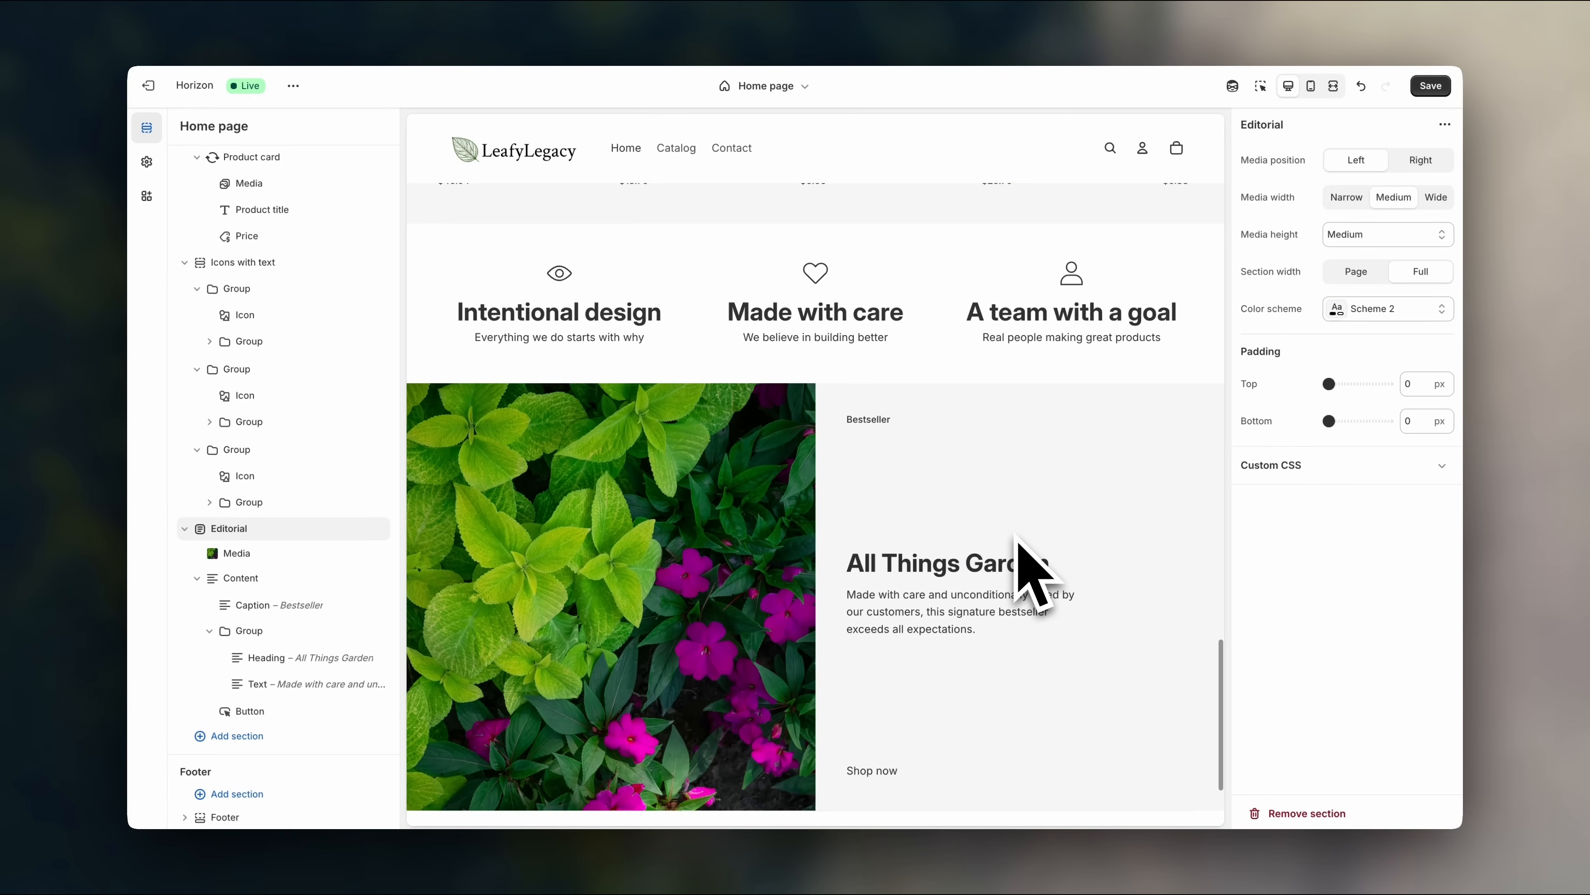
pyautogui.click(1394, 317)
pyautogui.click(1402, 348)
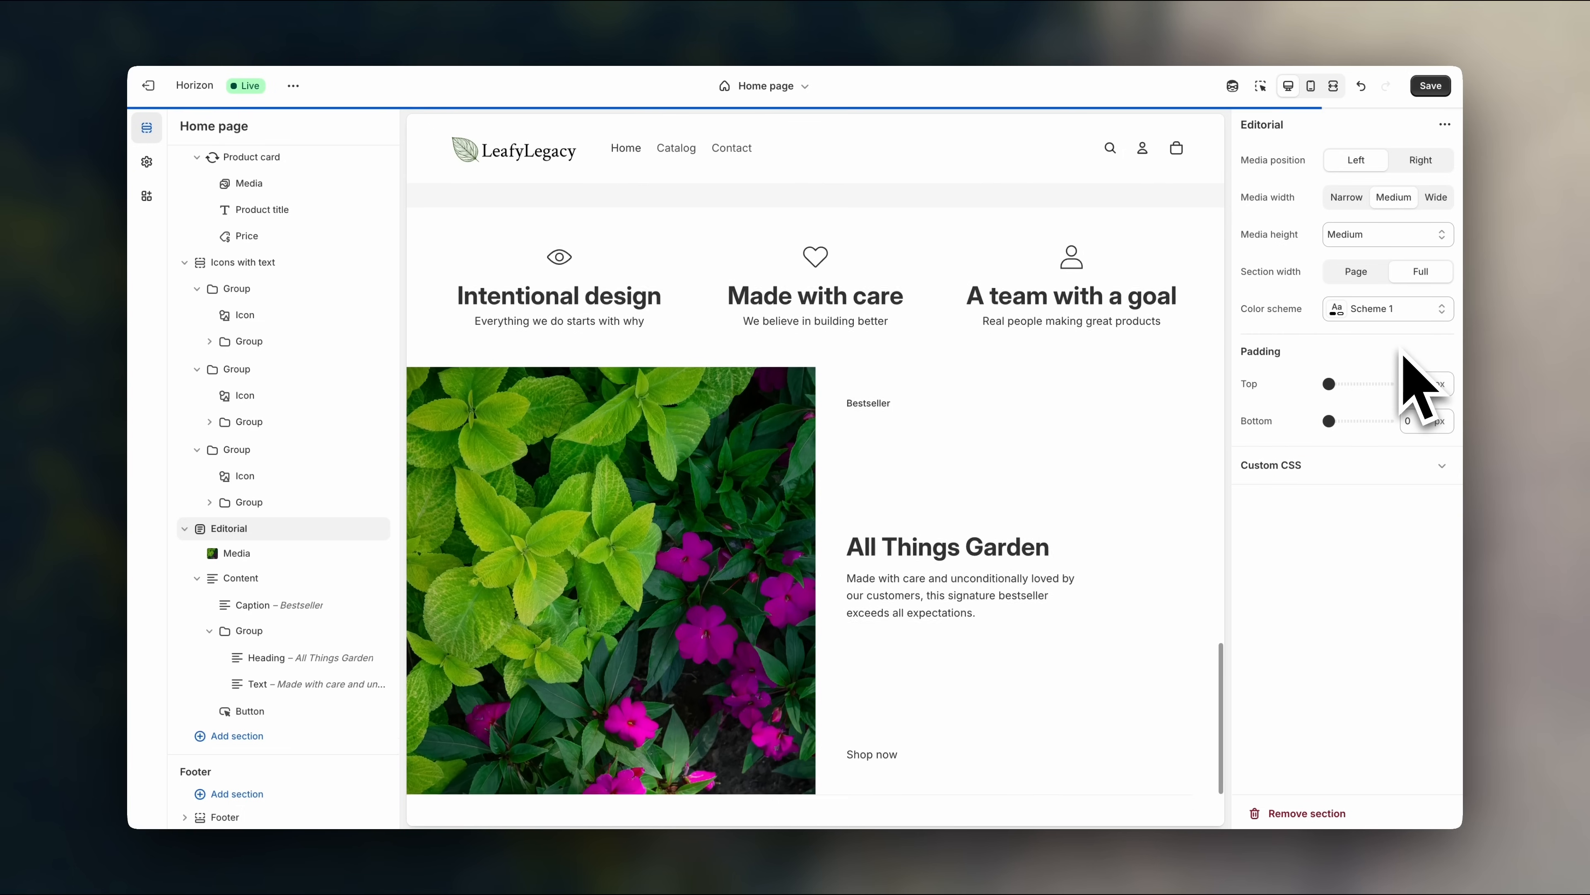
pyautogui.scroll(2, 1089, 519)
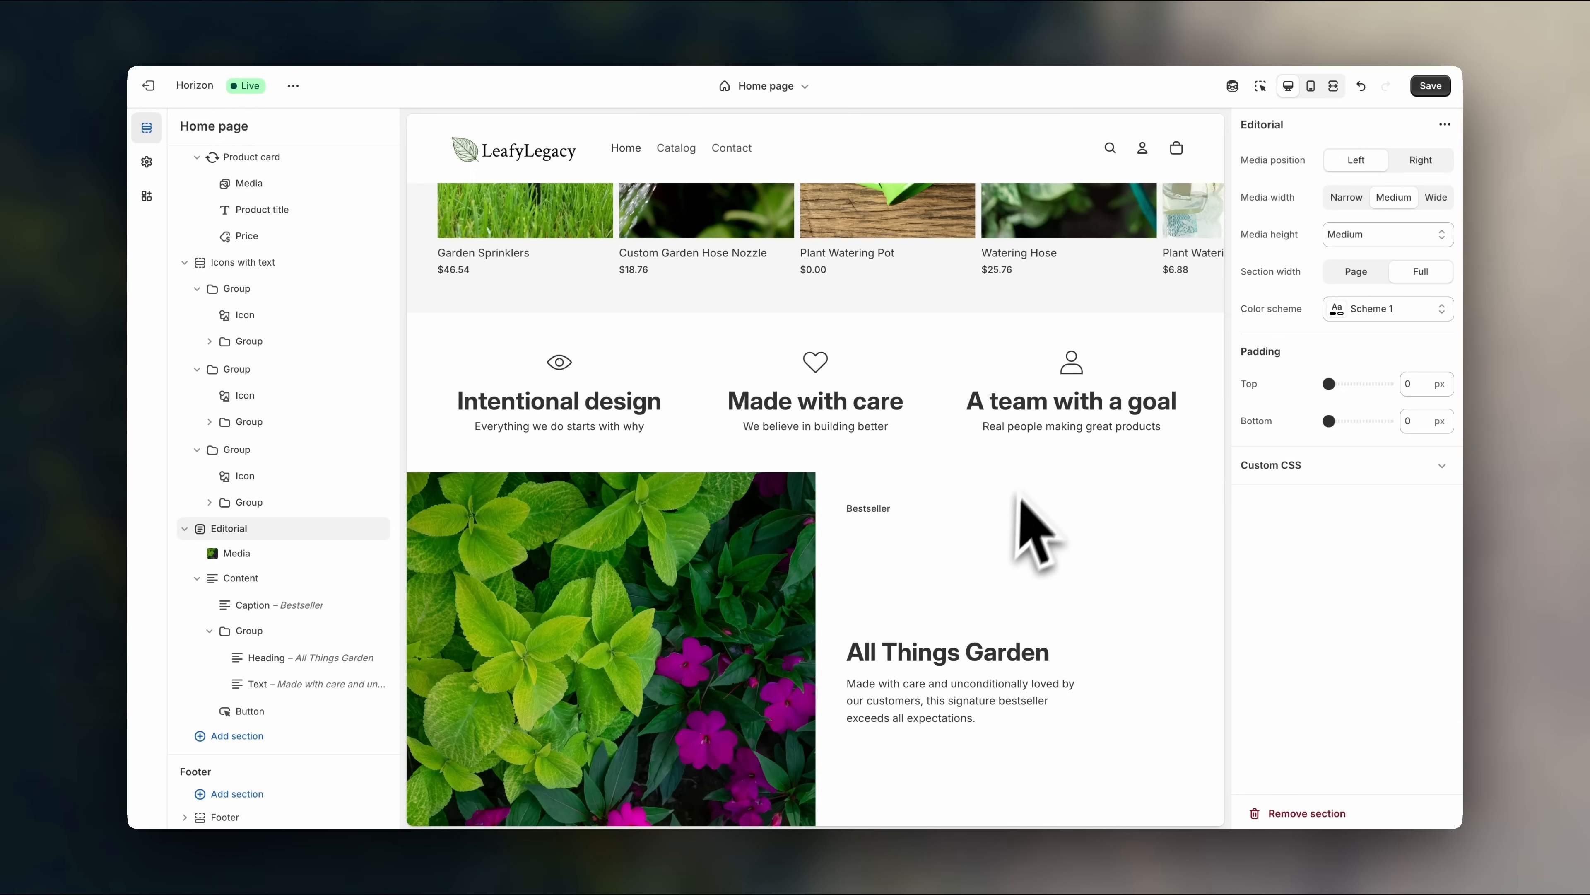
pyautogui.click(1365, 309)
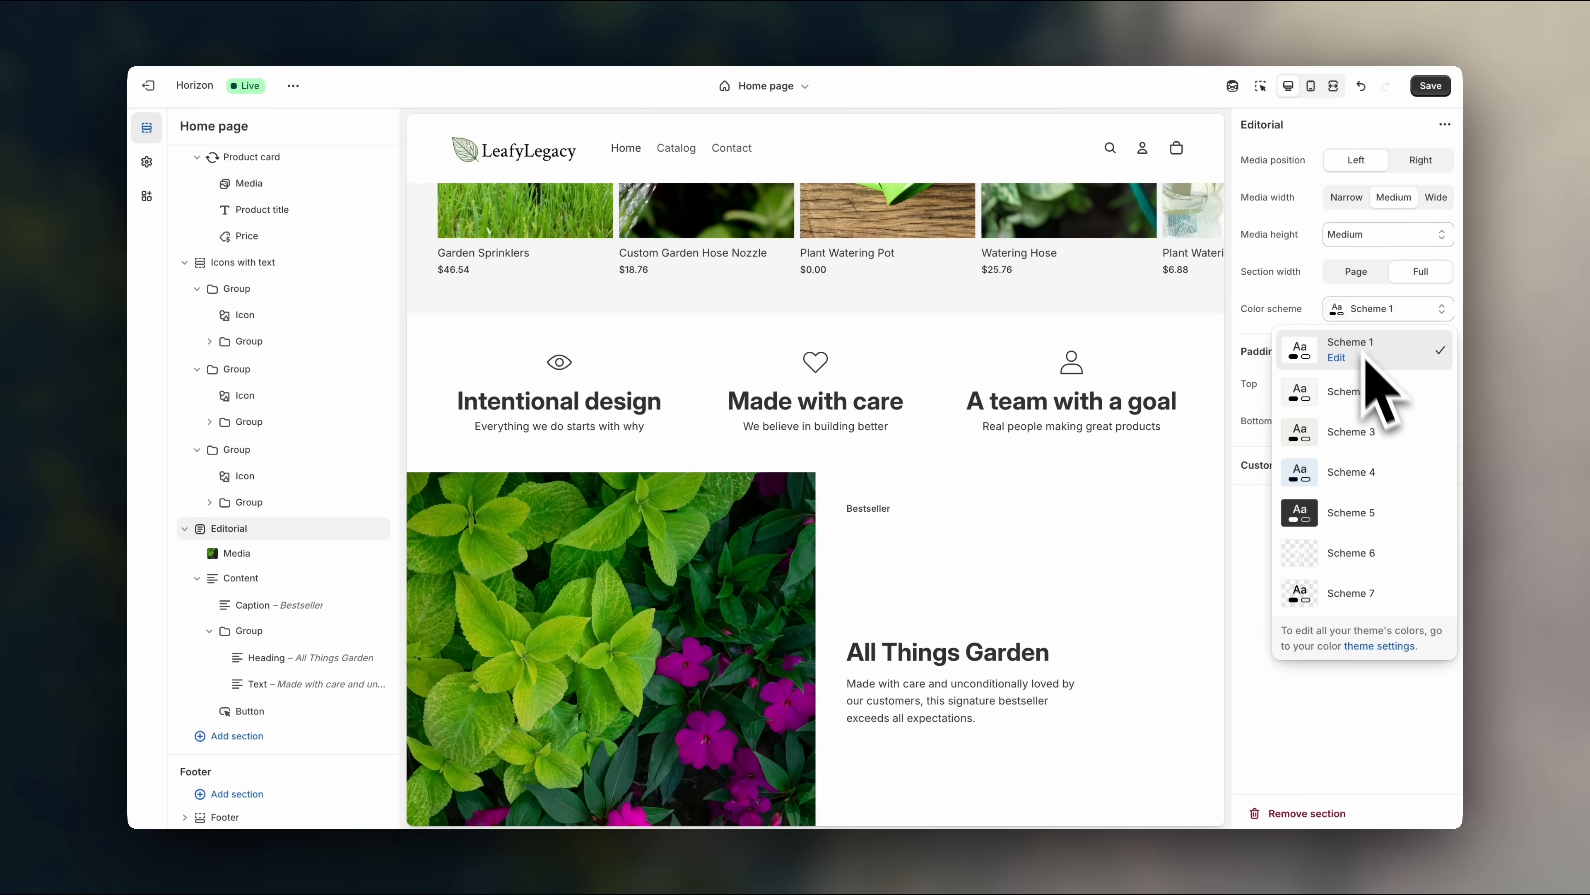
pyautogui.click(1371, 392)
pyautogui.scroll(2, 920, 519)
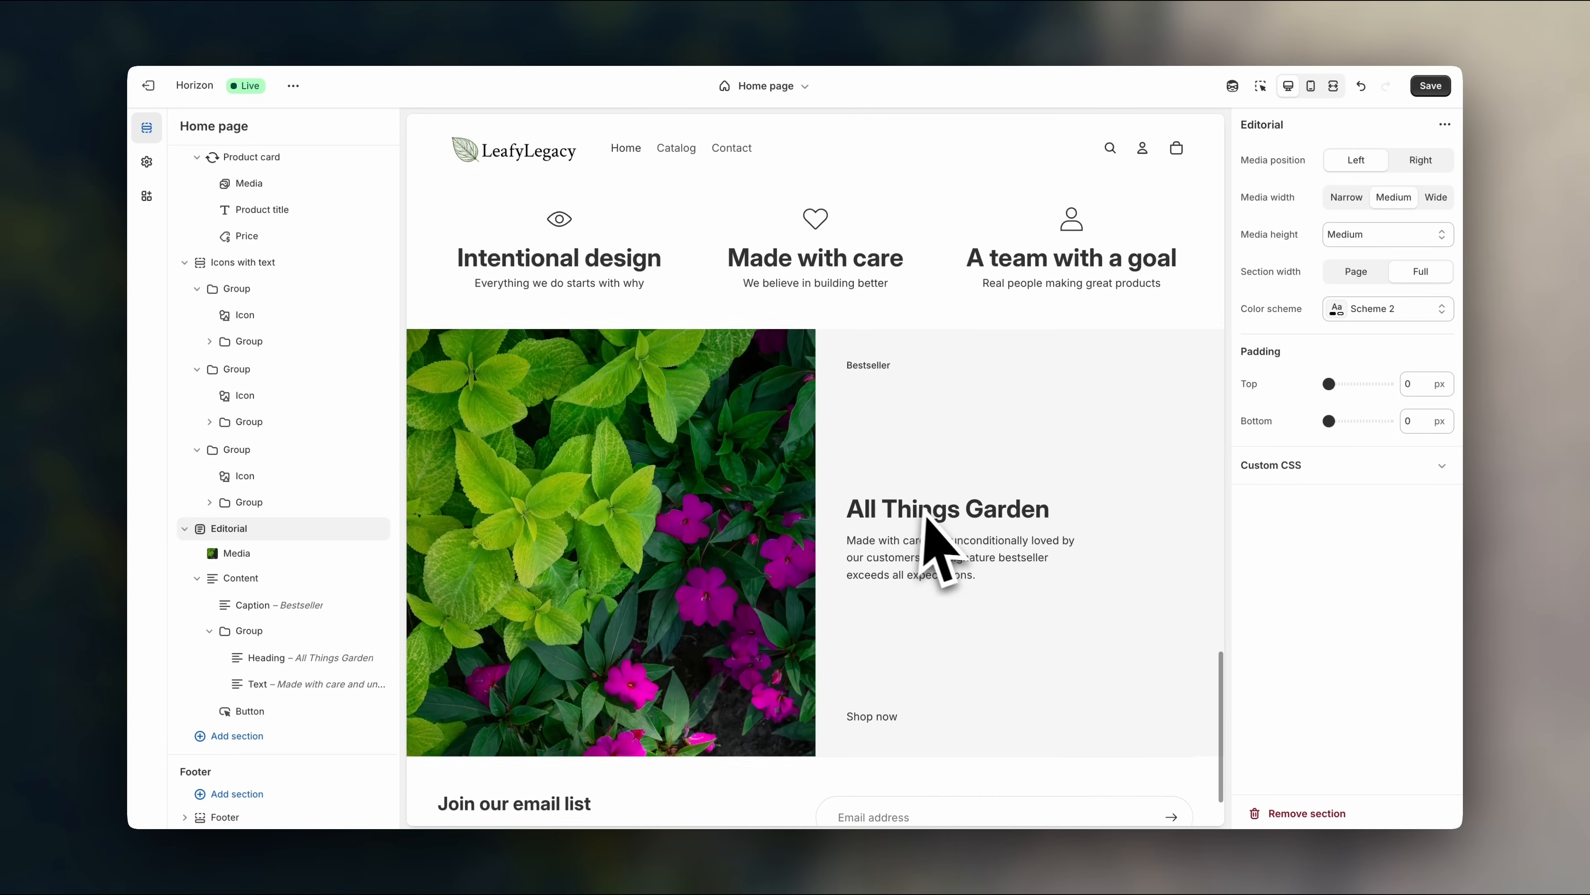
pyautogui.scroll(2, 1120, 538)
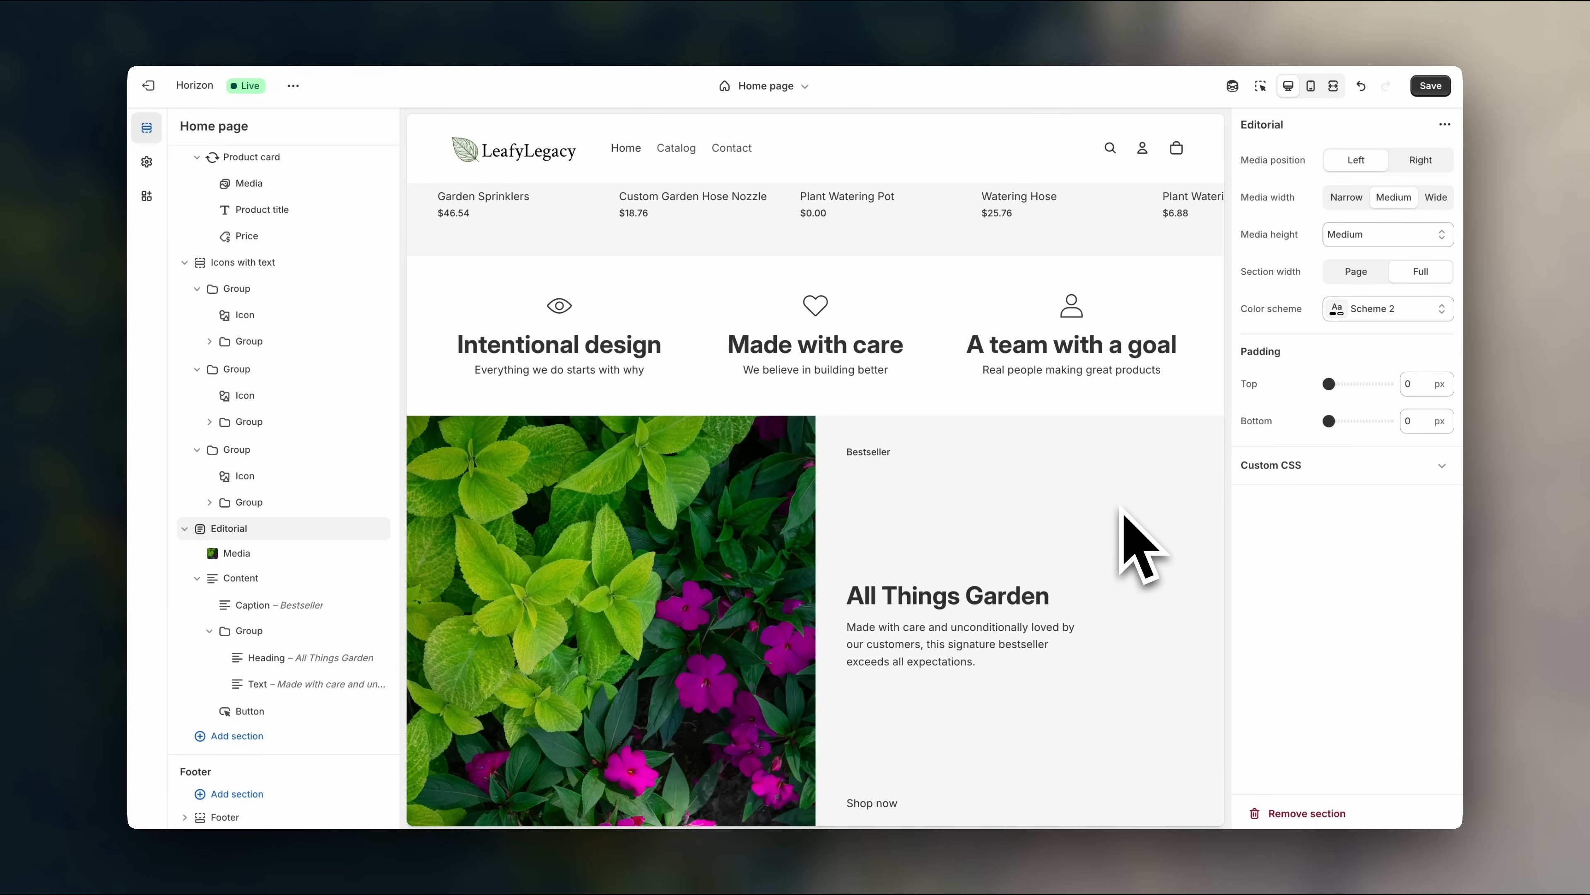
pyautogui.scroll(-3, 1065, 532)
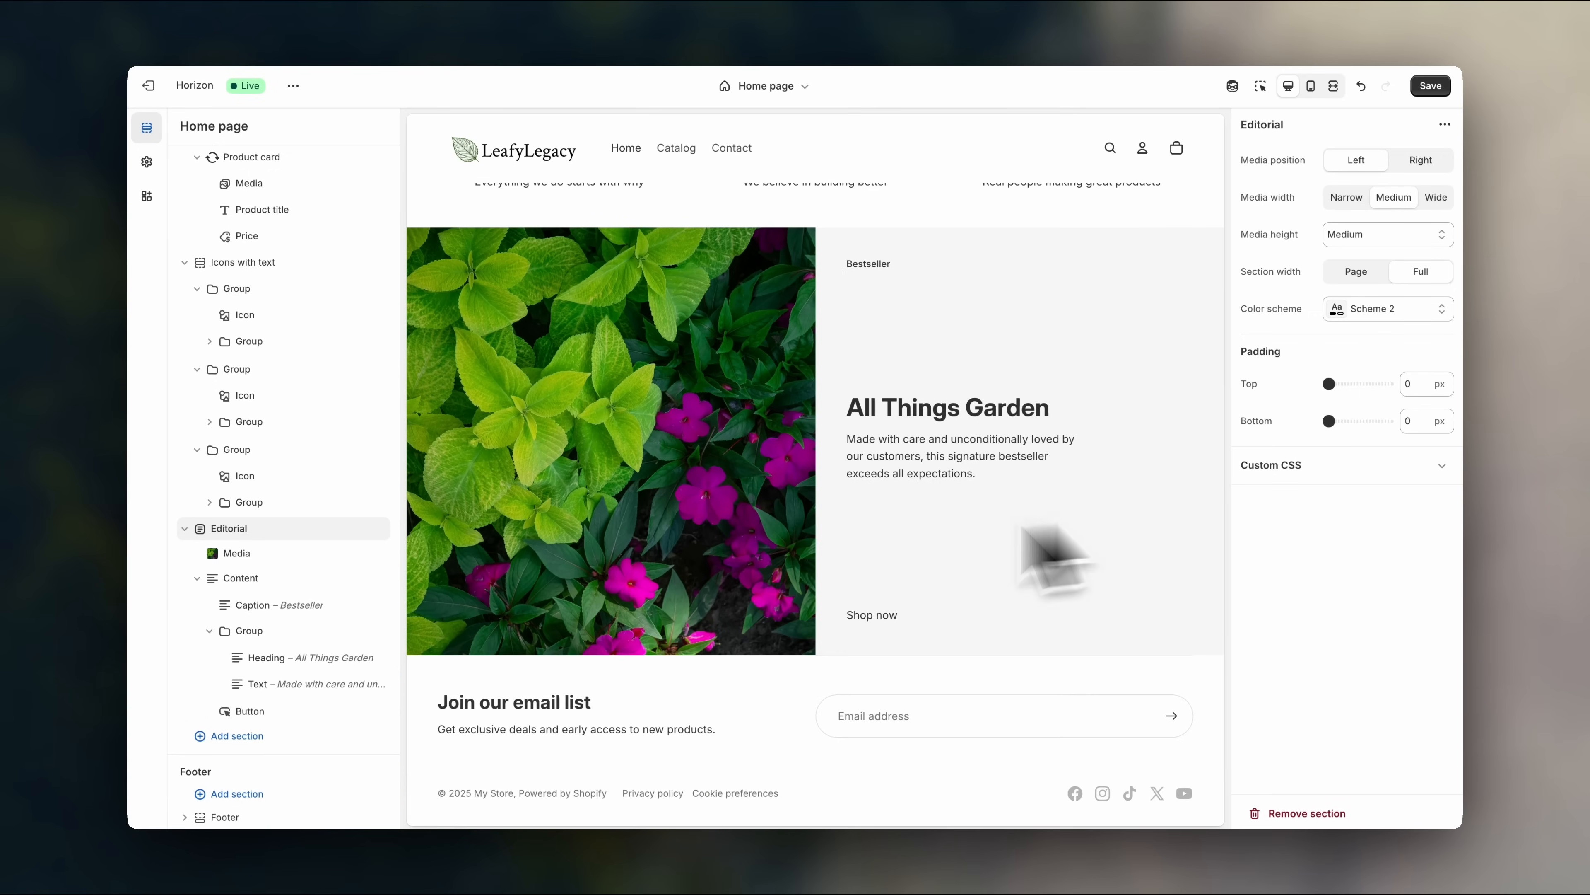
# - Add an FAQ section from Storytelling below the Editorial section
pyautogui.click(336, 745)
pyautogui.scroll(-10, 472, 729)
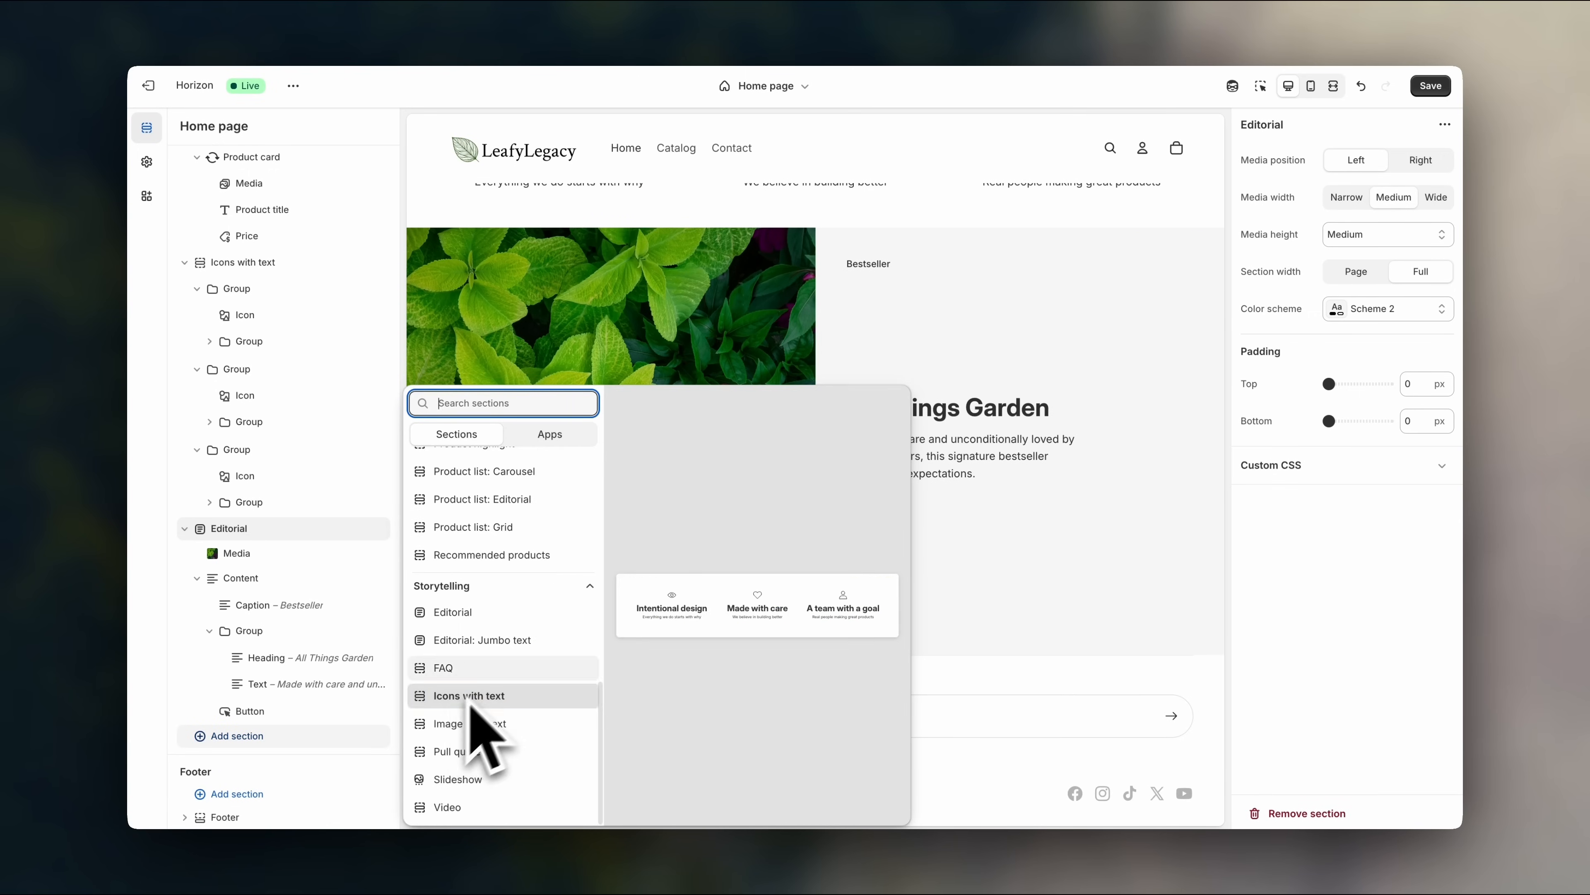
pyautogui.click(489, 668)
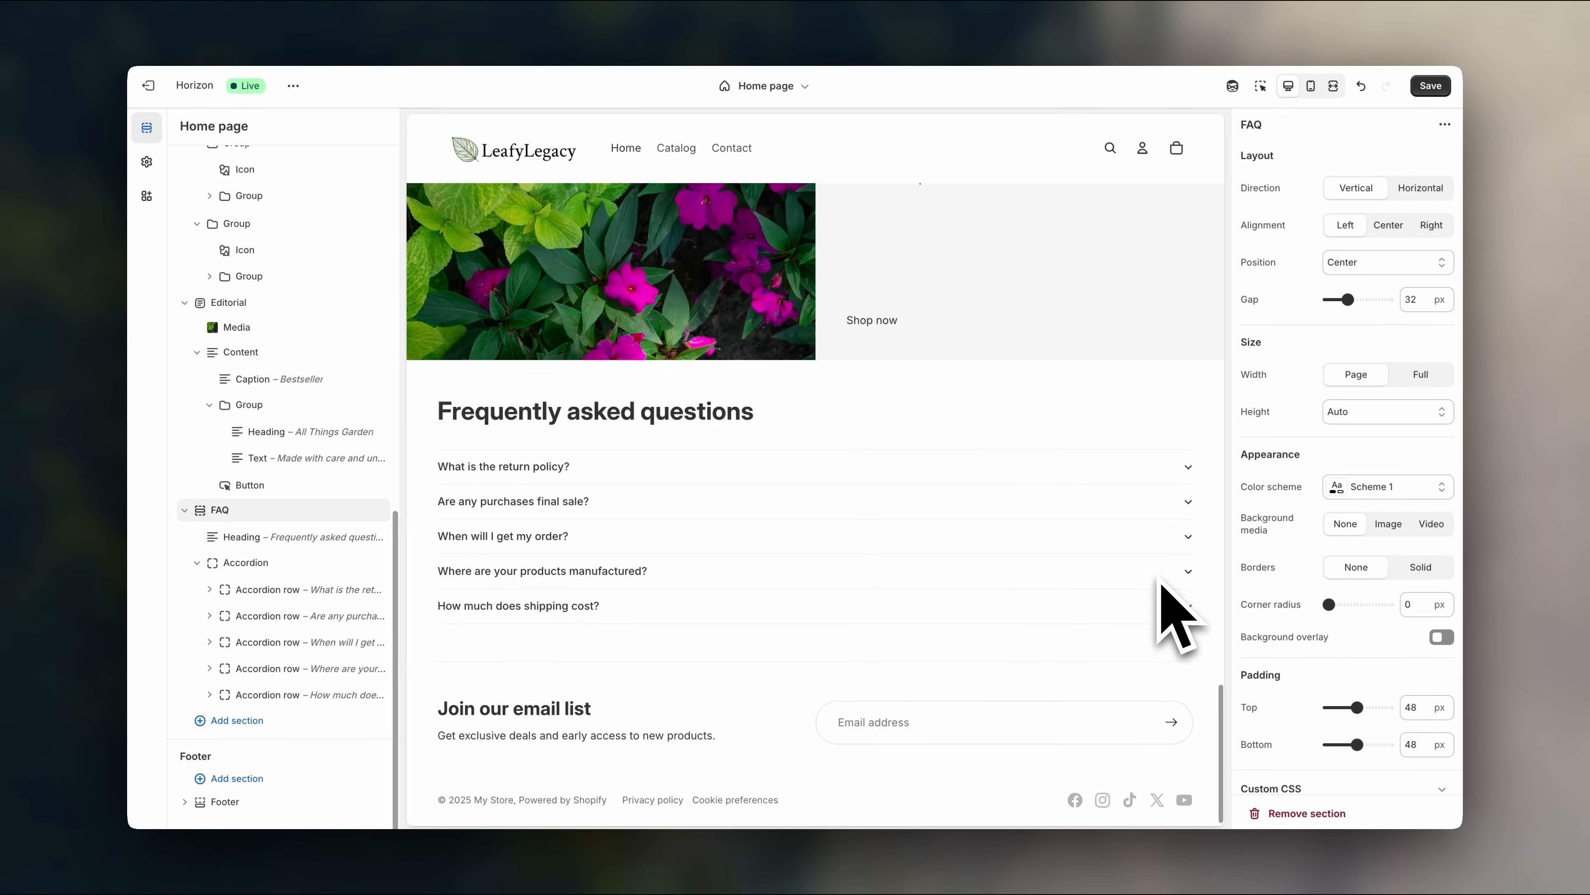
# - Inspect the return policy and final sale questions and select the return policy answer text
pyautogui.moveTo(266, 693)
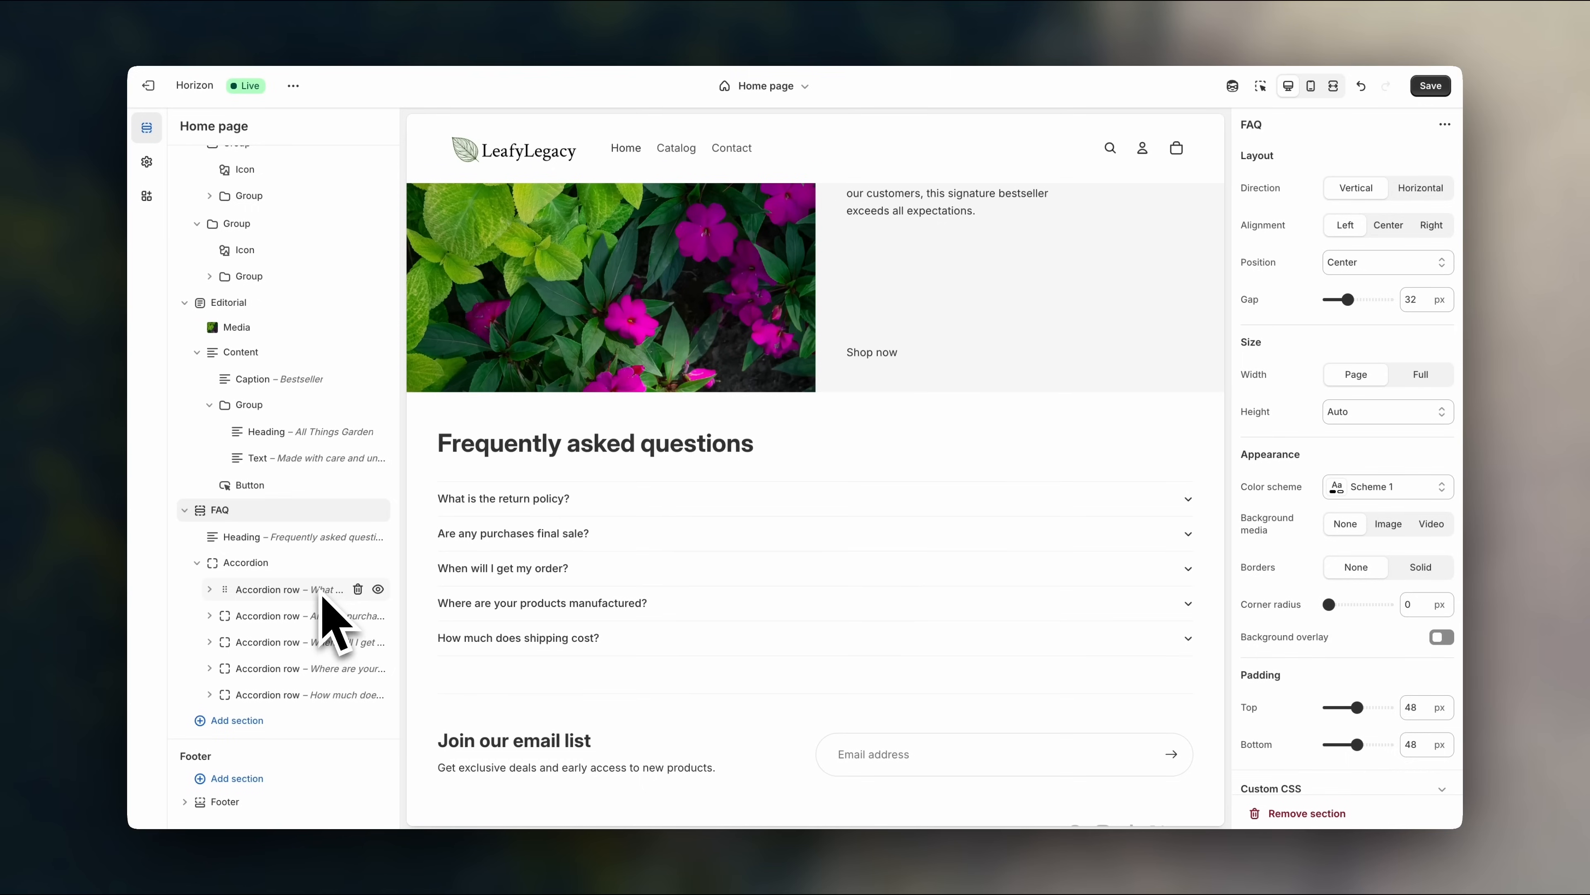
pyautogui.click(322, 590)
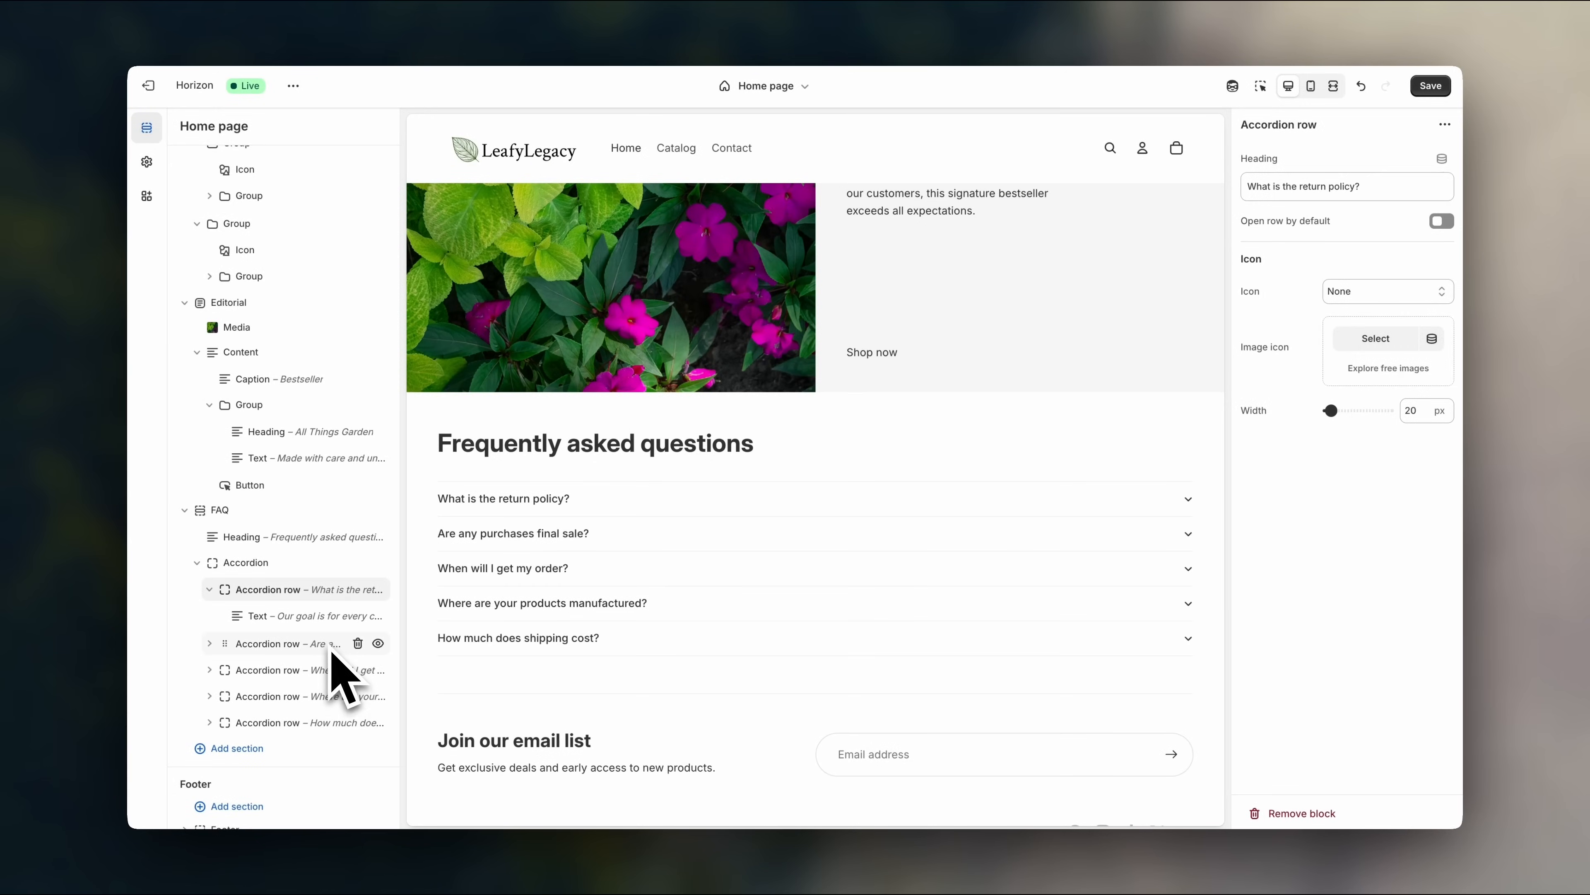
pyautogui.click(330, 644)
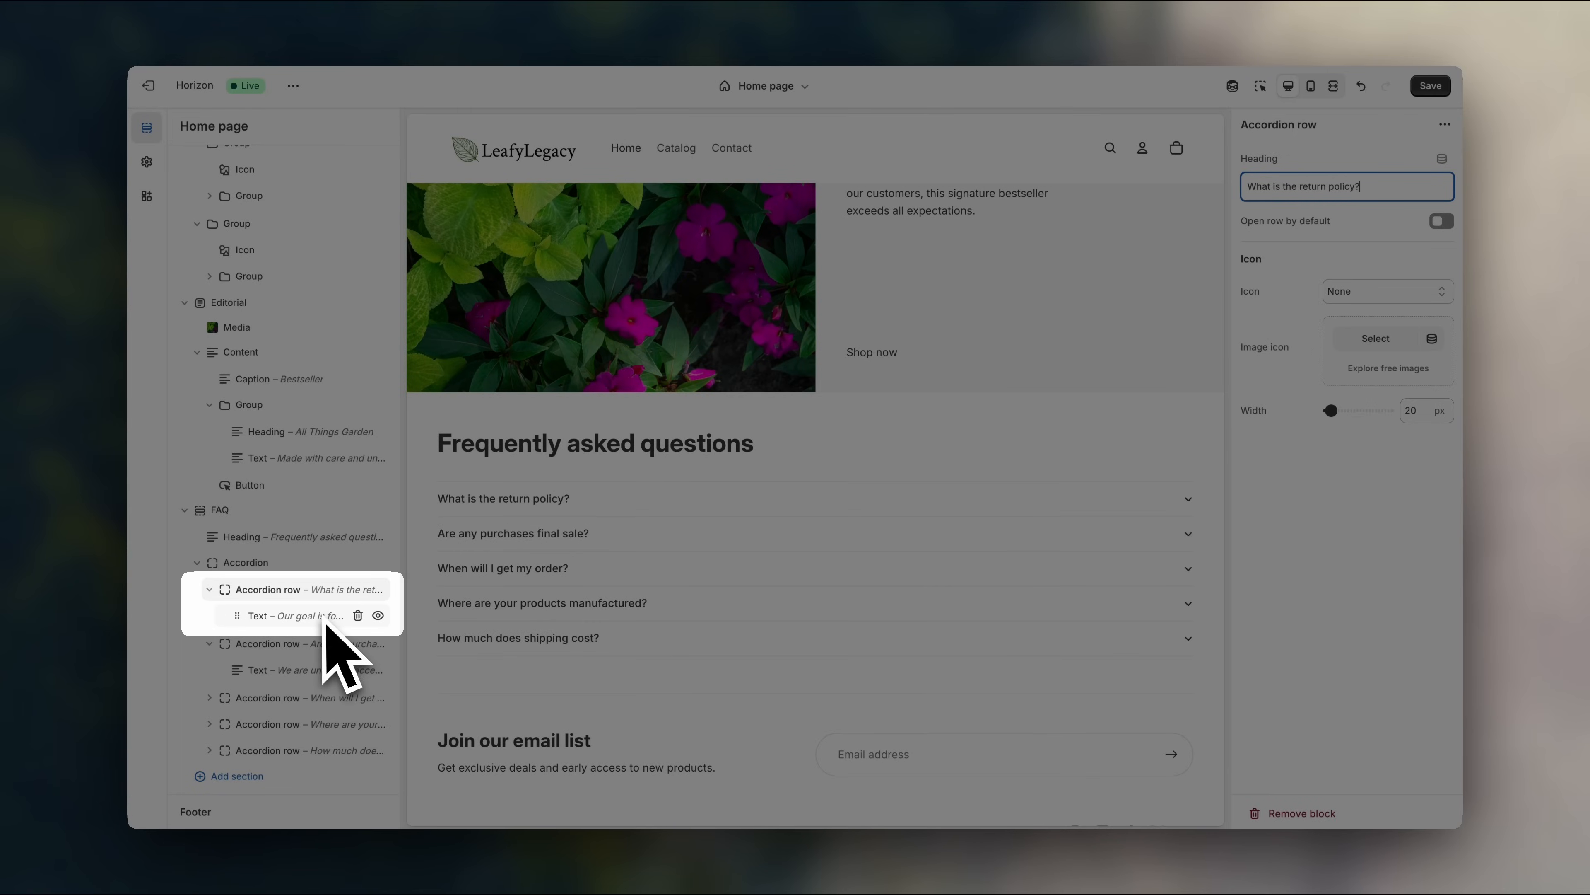
pyautogui.click(323, 619)
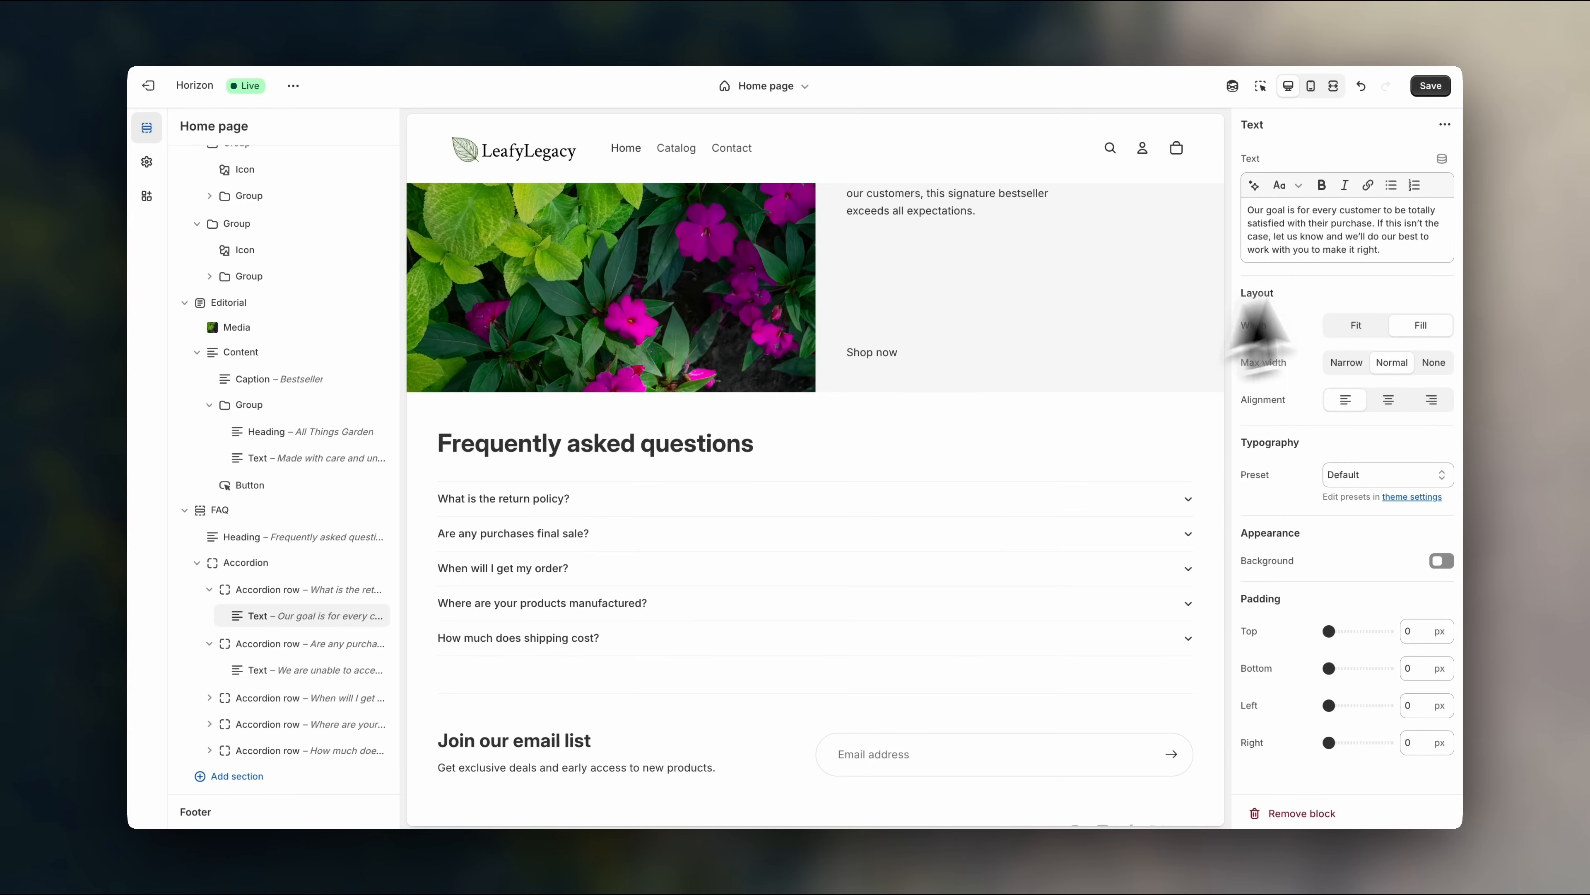
pyautogui.moveTo(1418, 254); pyautogui.dragTo(1246, 208)
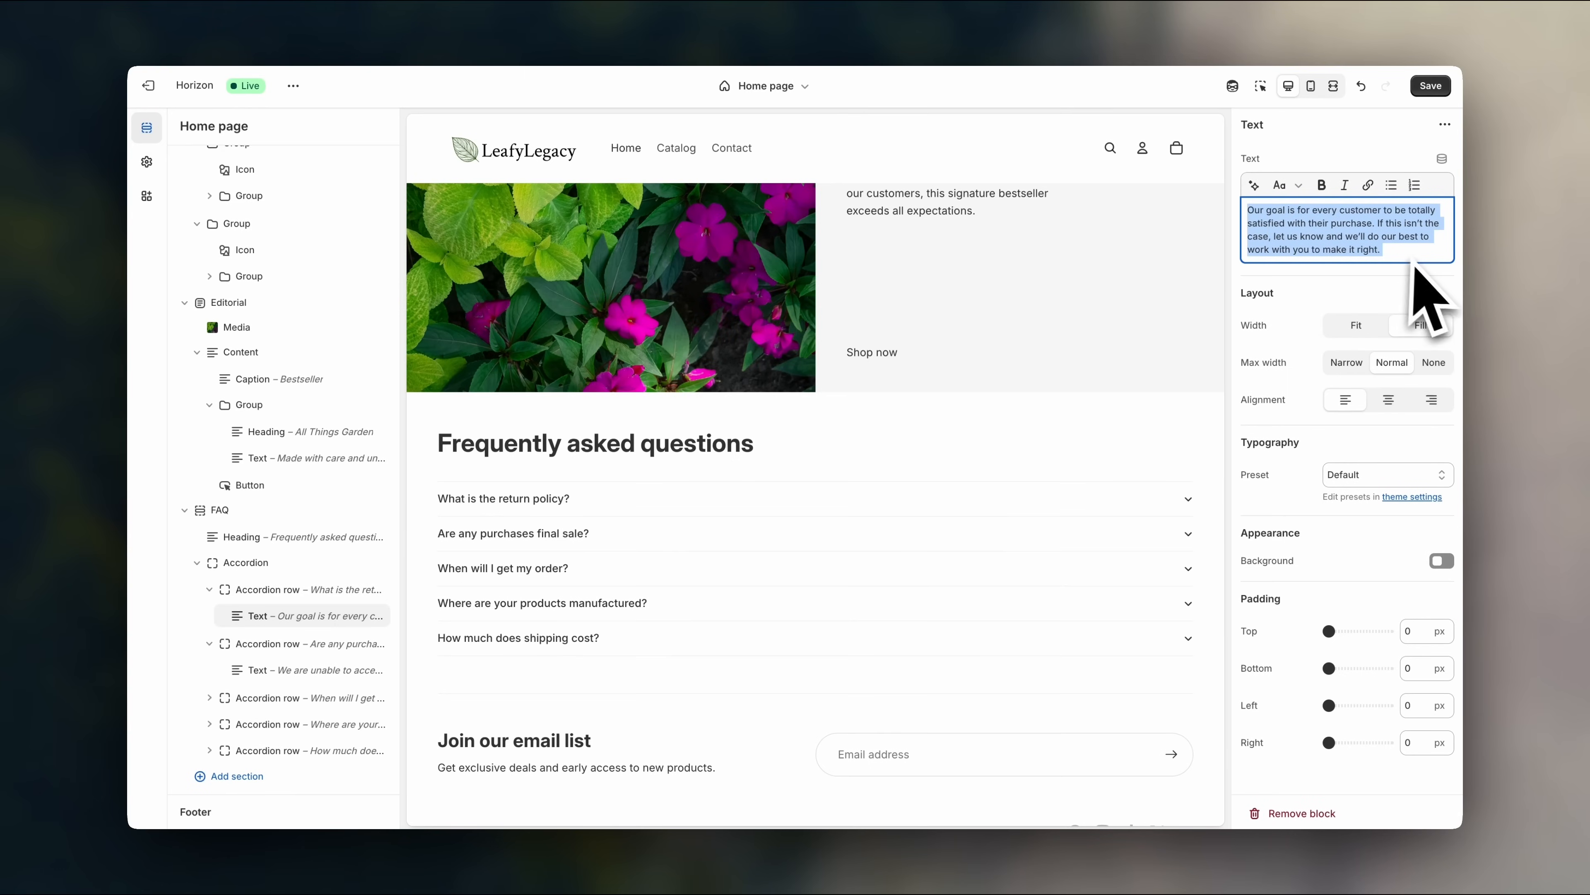
pyautogui.click(332, 618)
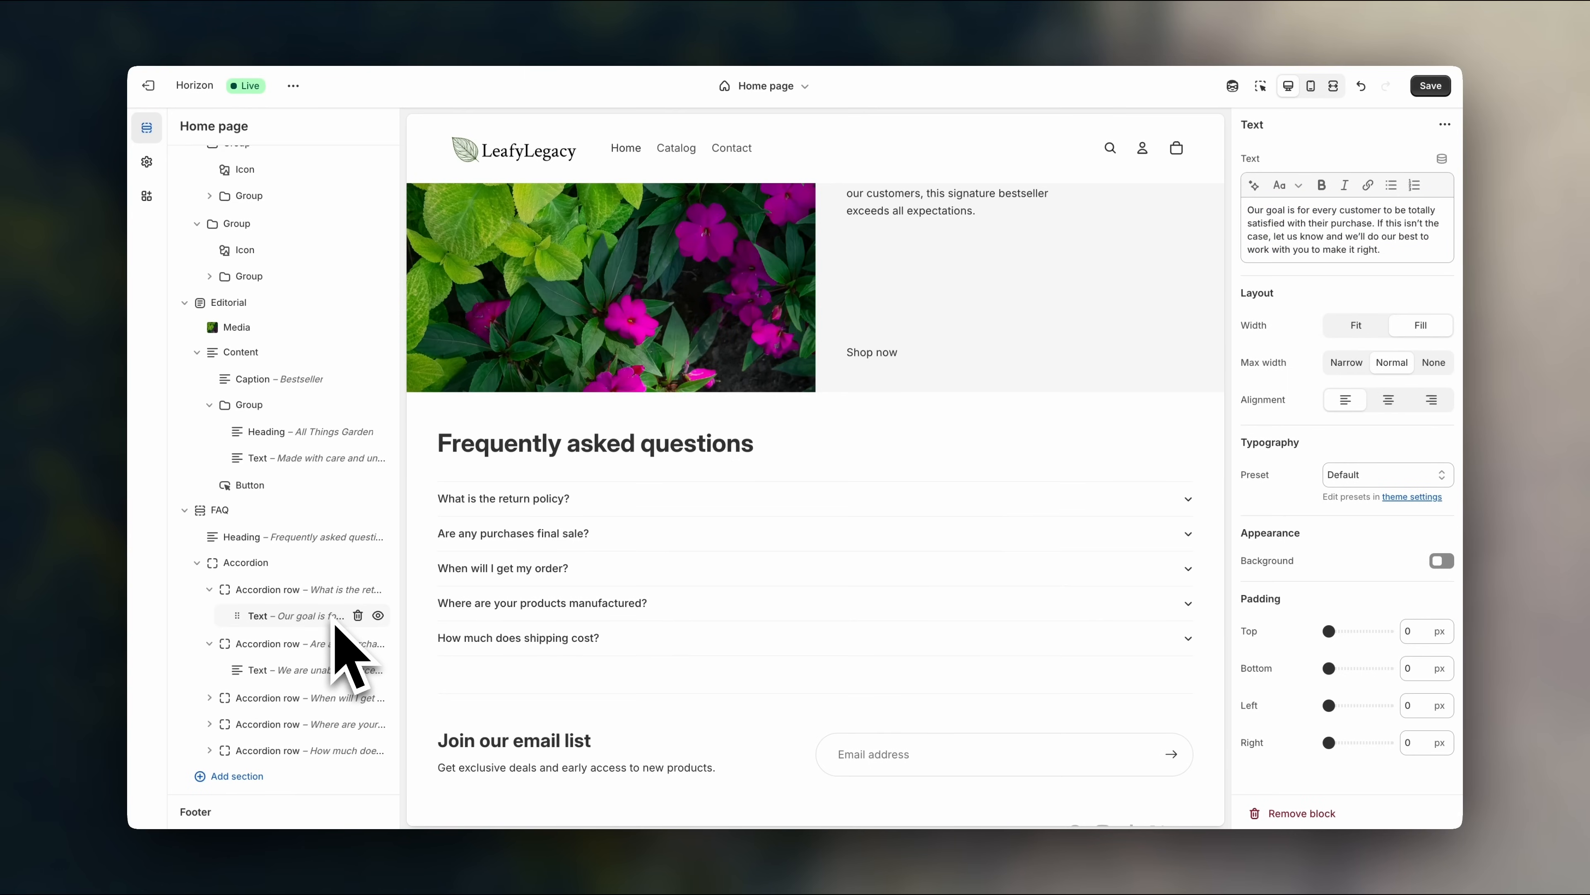
# - Add a new Accordion question row at the end of the FAQ
pyautogui.moveTo(295, 771)
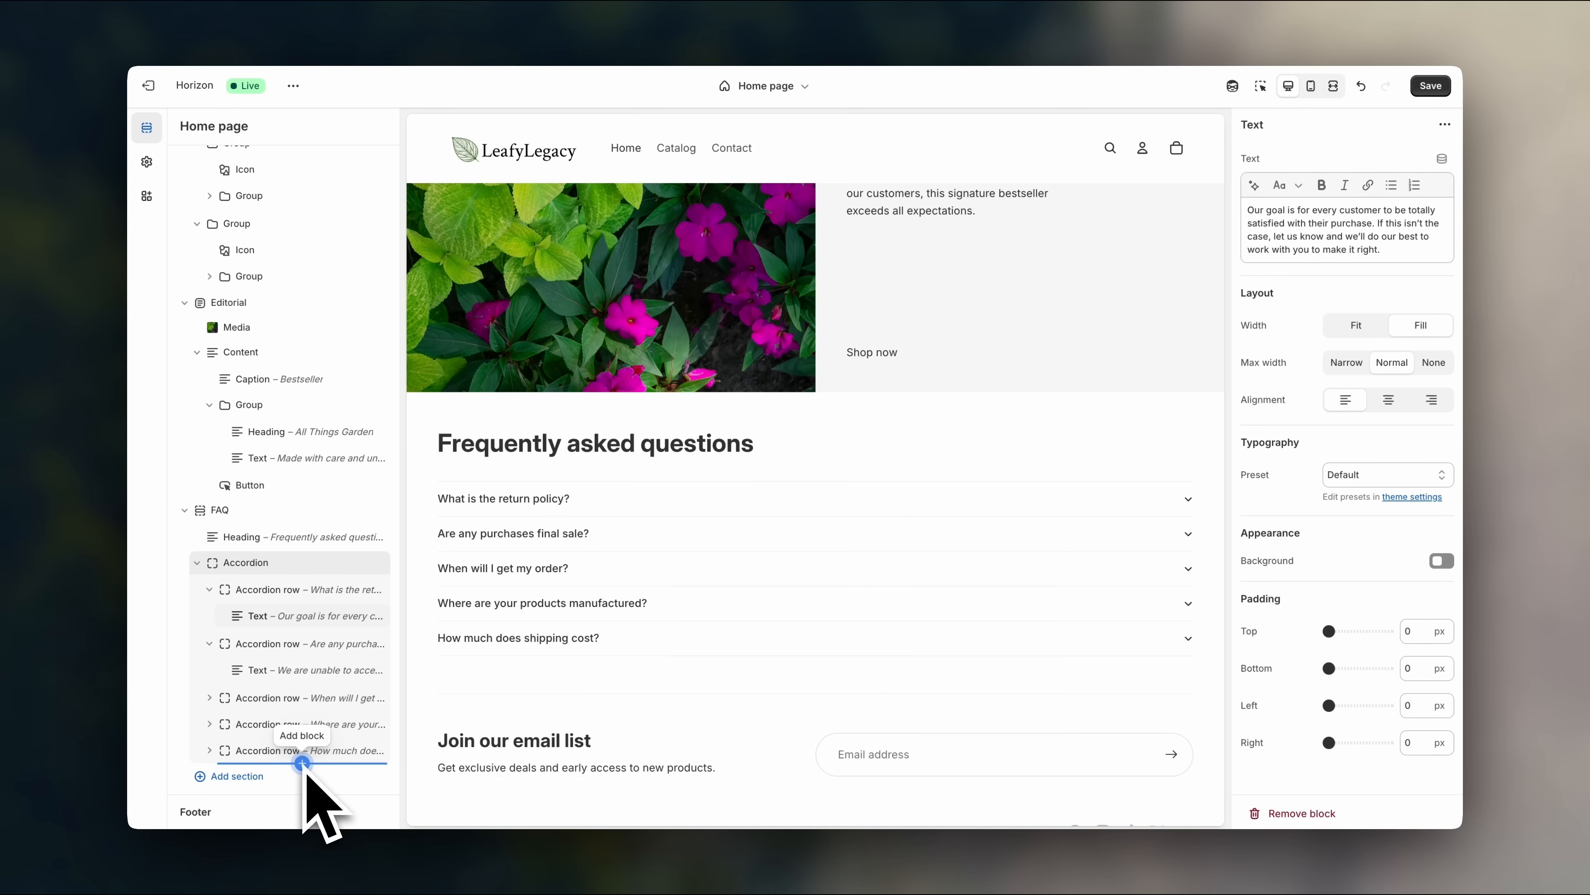
pyautogui.click(302, 763)
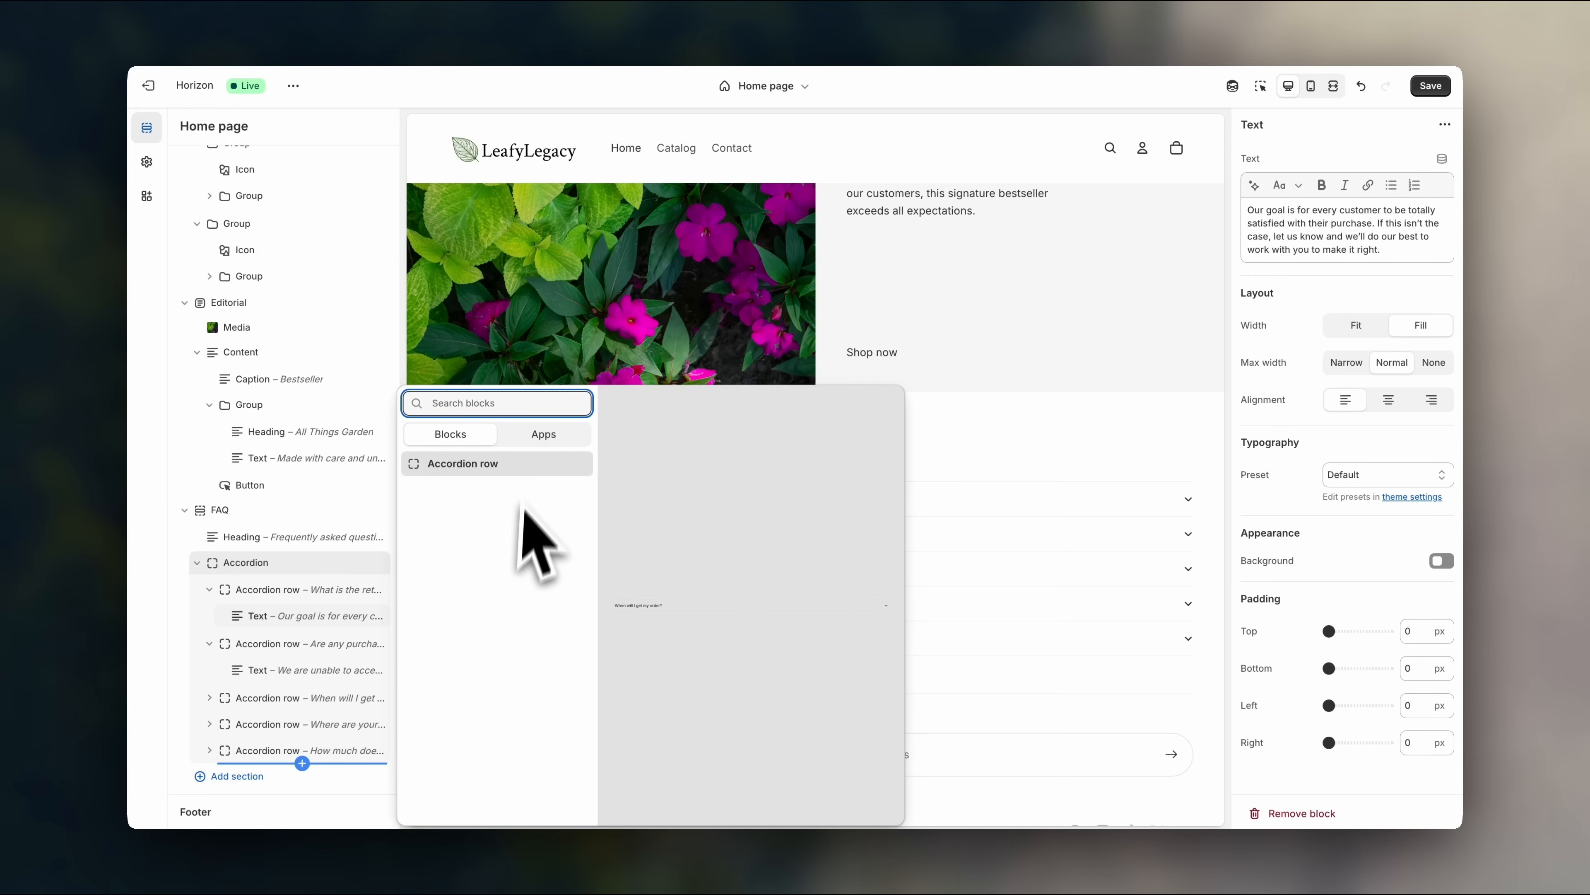
pyautogui.click(519, 465)
pyautogui.scroll(-1, 523, 481)
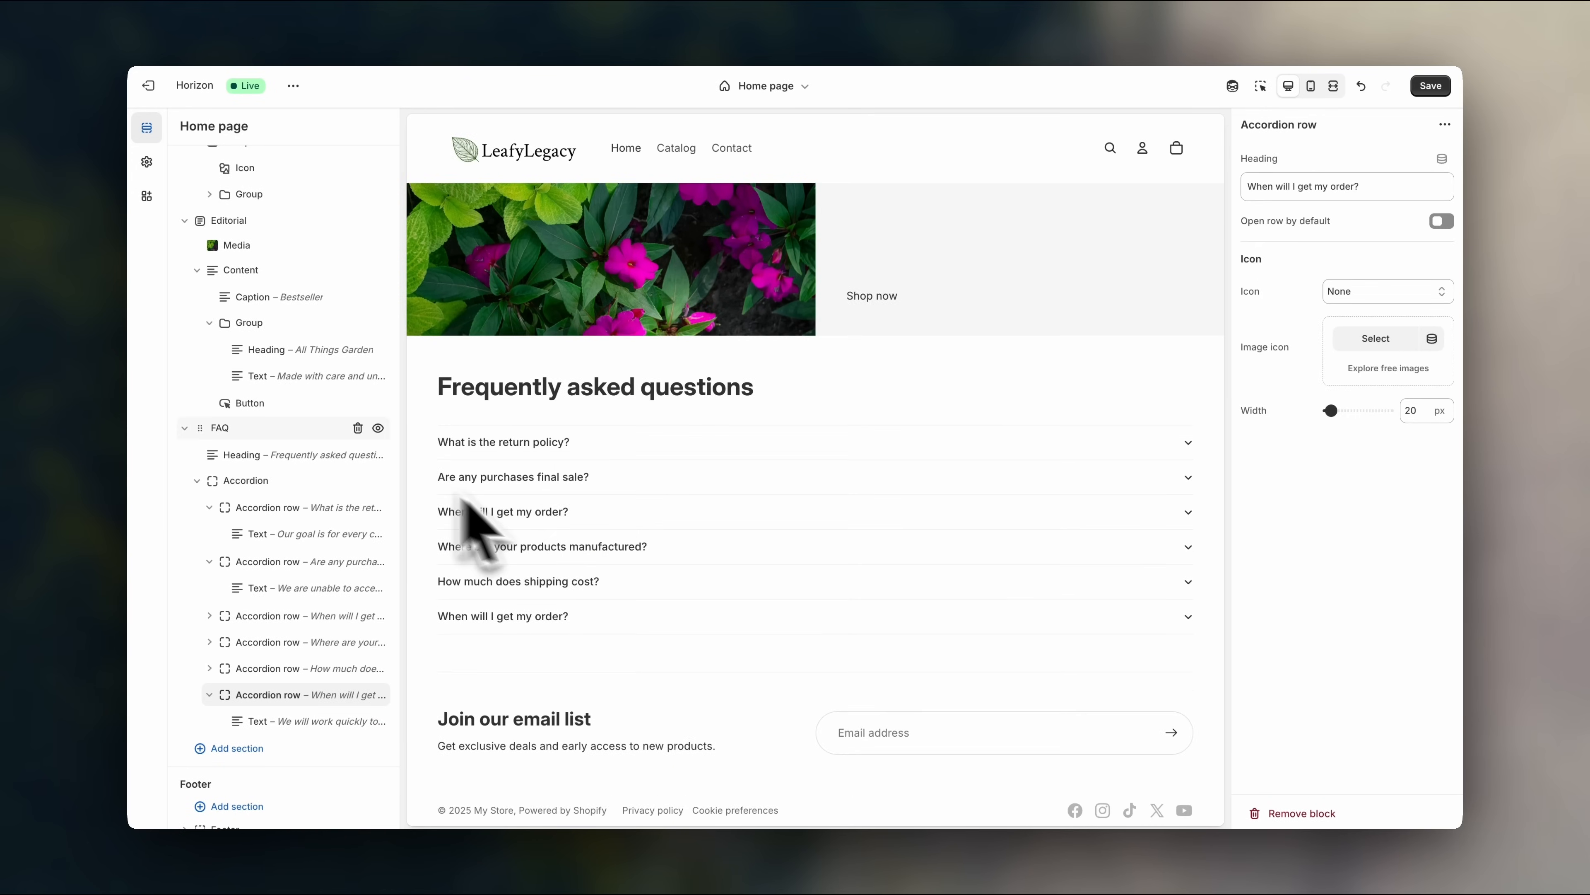
# - Keep the FAQ section's alignment Left after trying Center, and save the home page
pyautogui.click(296, 429)
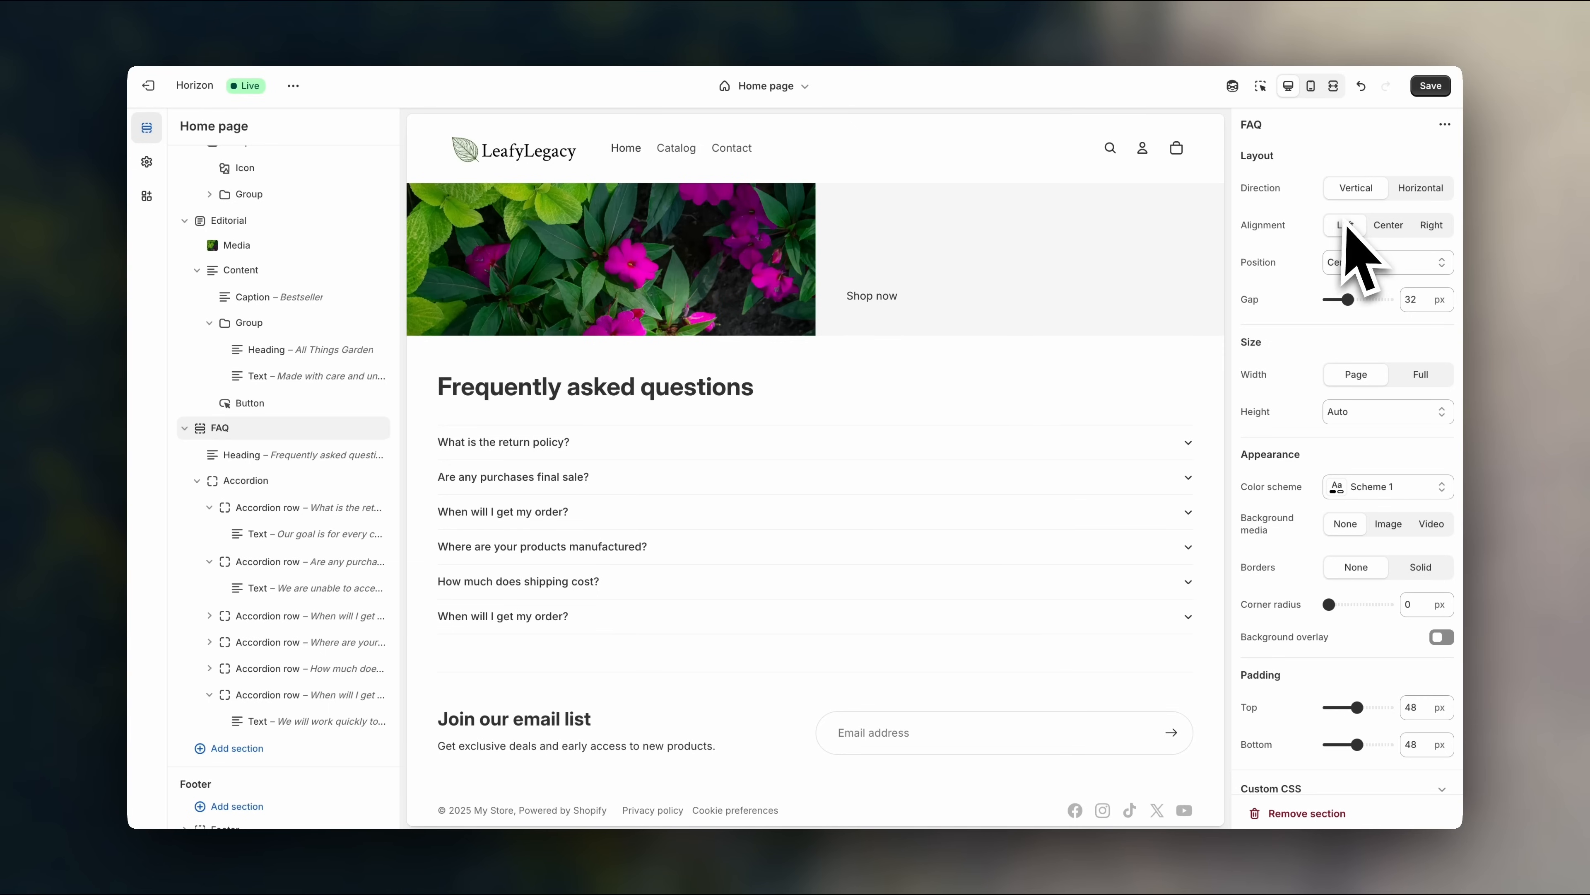
pyautogui.click(1389, 226)
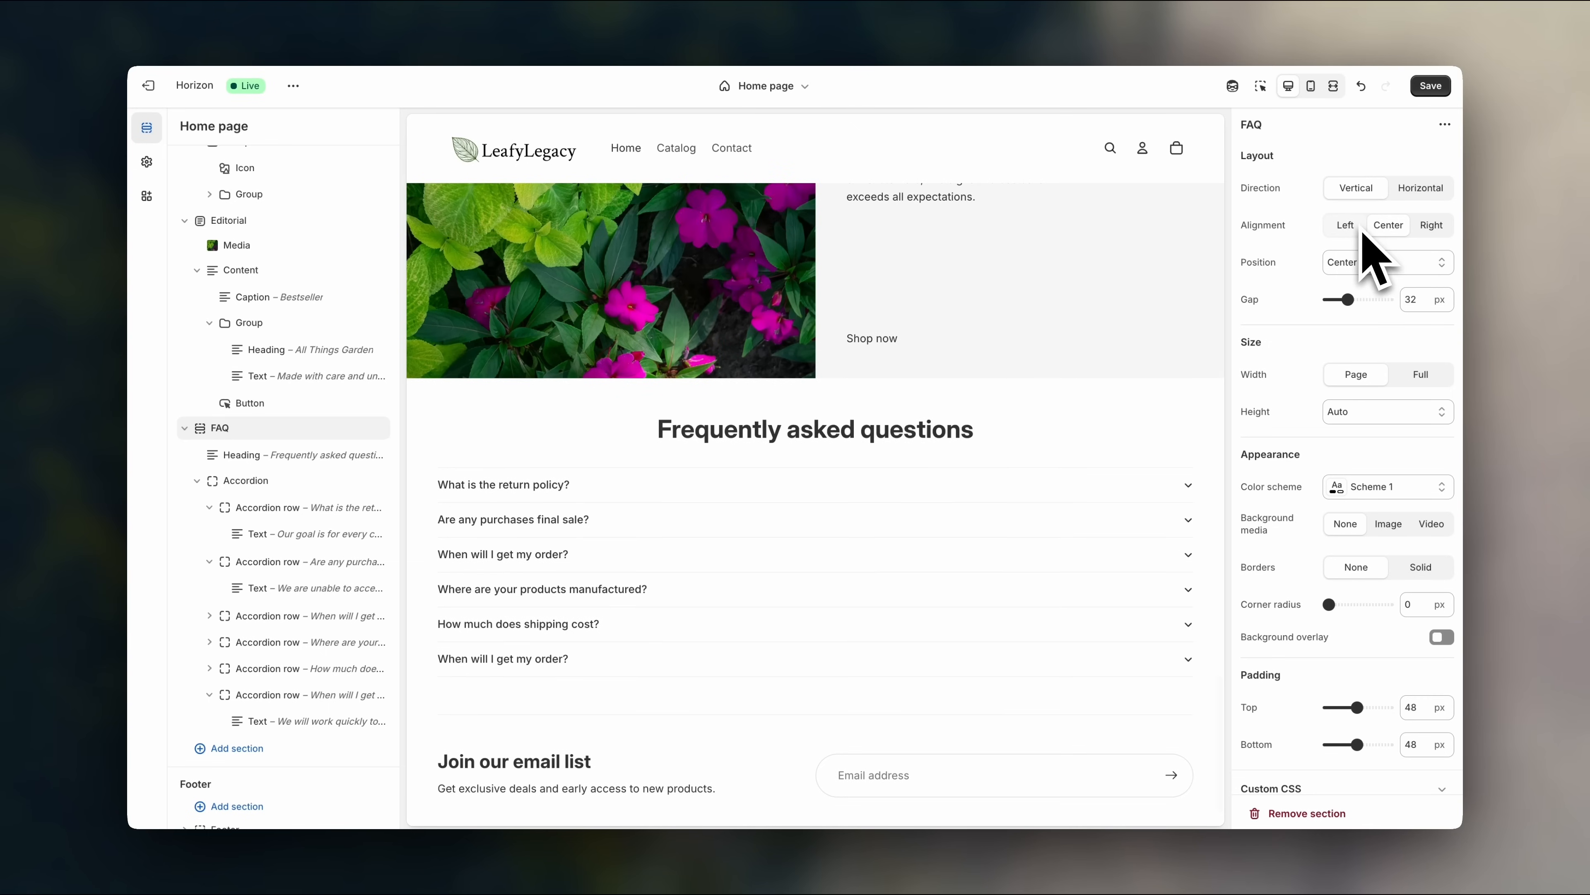
pyautogui.click(1346, 227)
pyautogui.scroll(-3, 1155, 451)
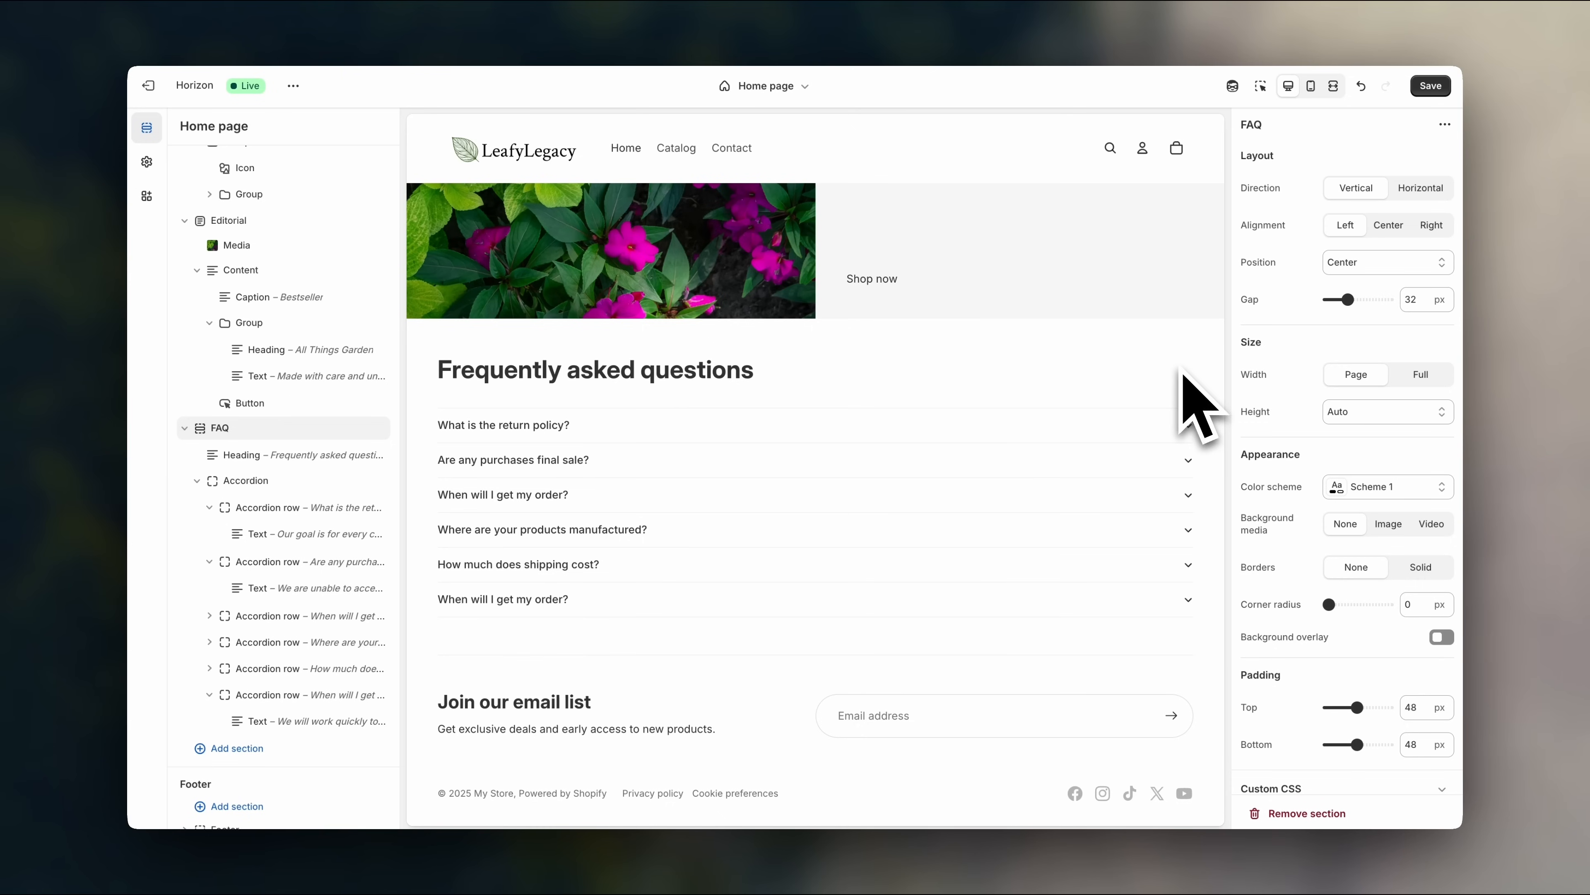
pyautogui.click(1431, 86)
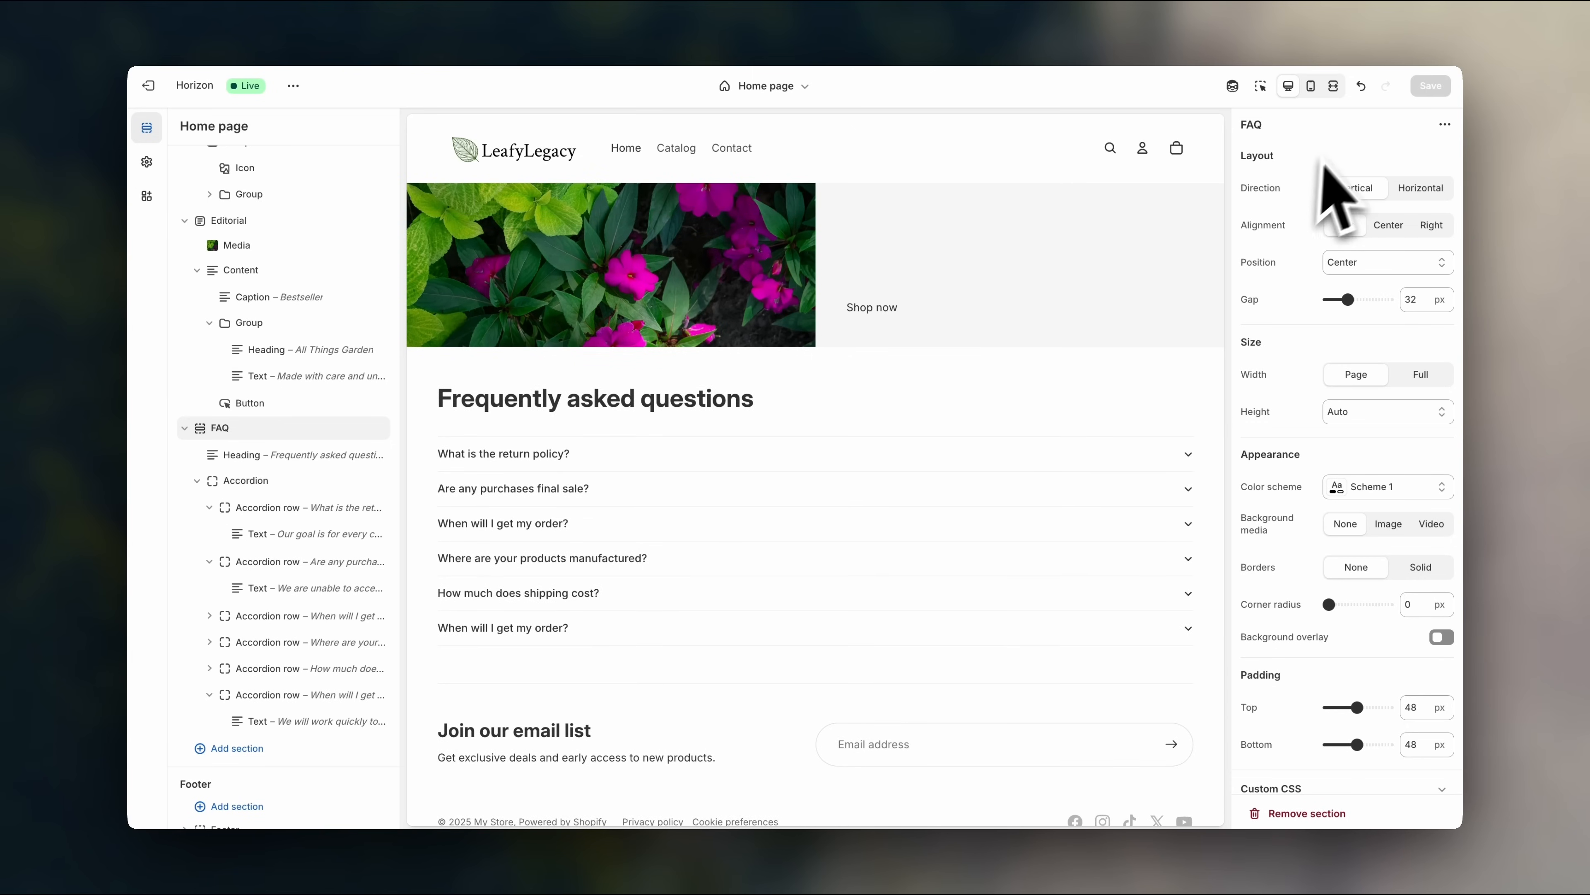
# - Preview the saved home page full-screen, scroll through every section, then return to the editor
pyautogui.click(1337, 94)
pyautogui.scroll(10, 1409, 462)
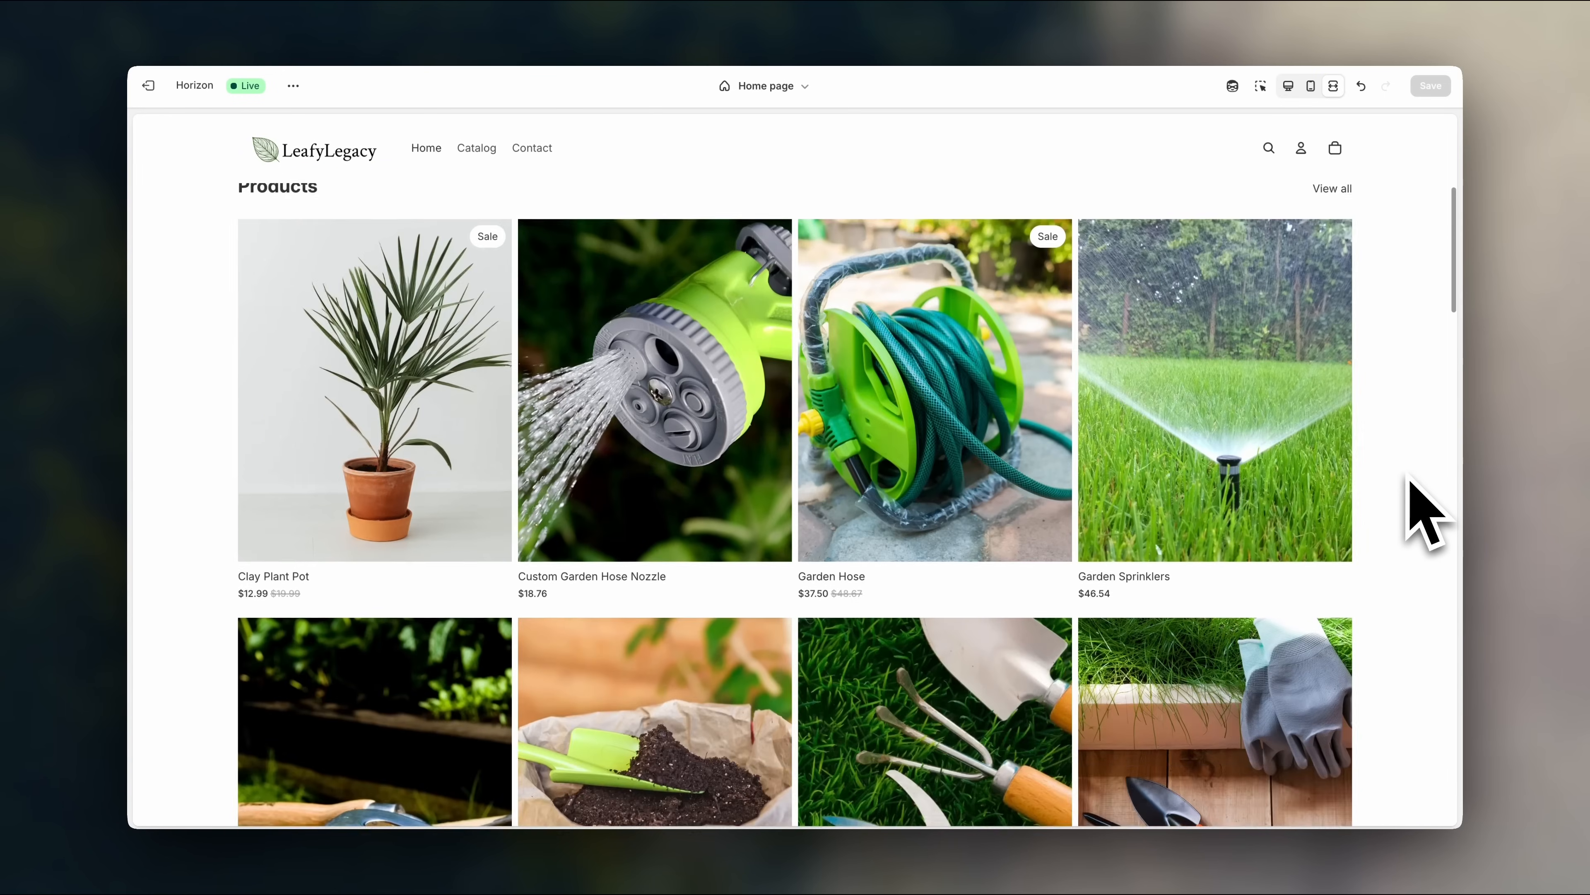
pyautogui.scroll(-8, 1417, 570)
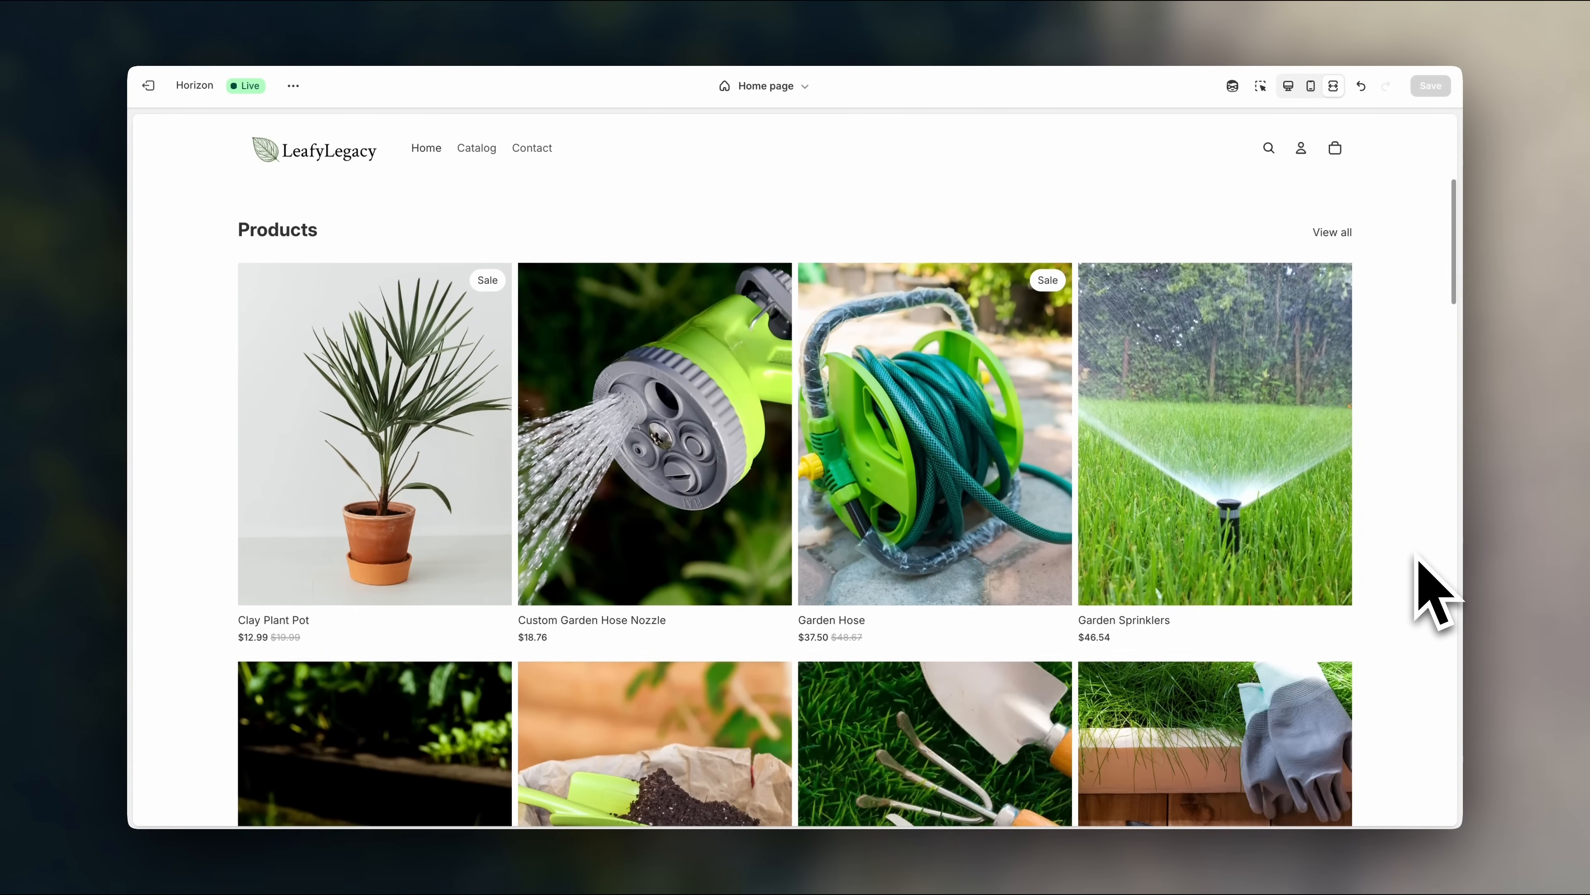
pyautogui.scroll(-12, 1418, 557)
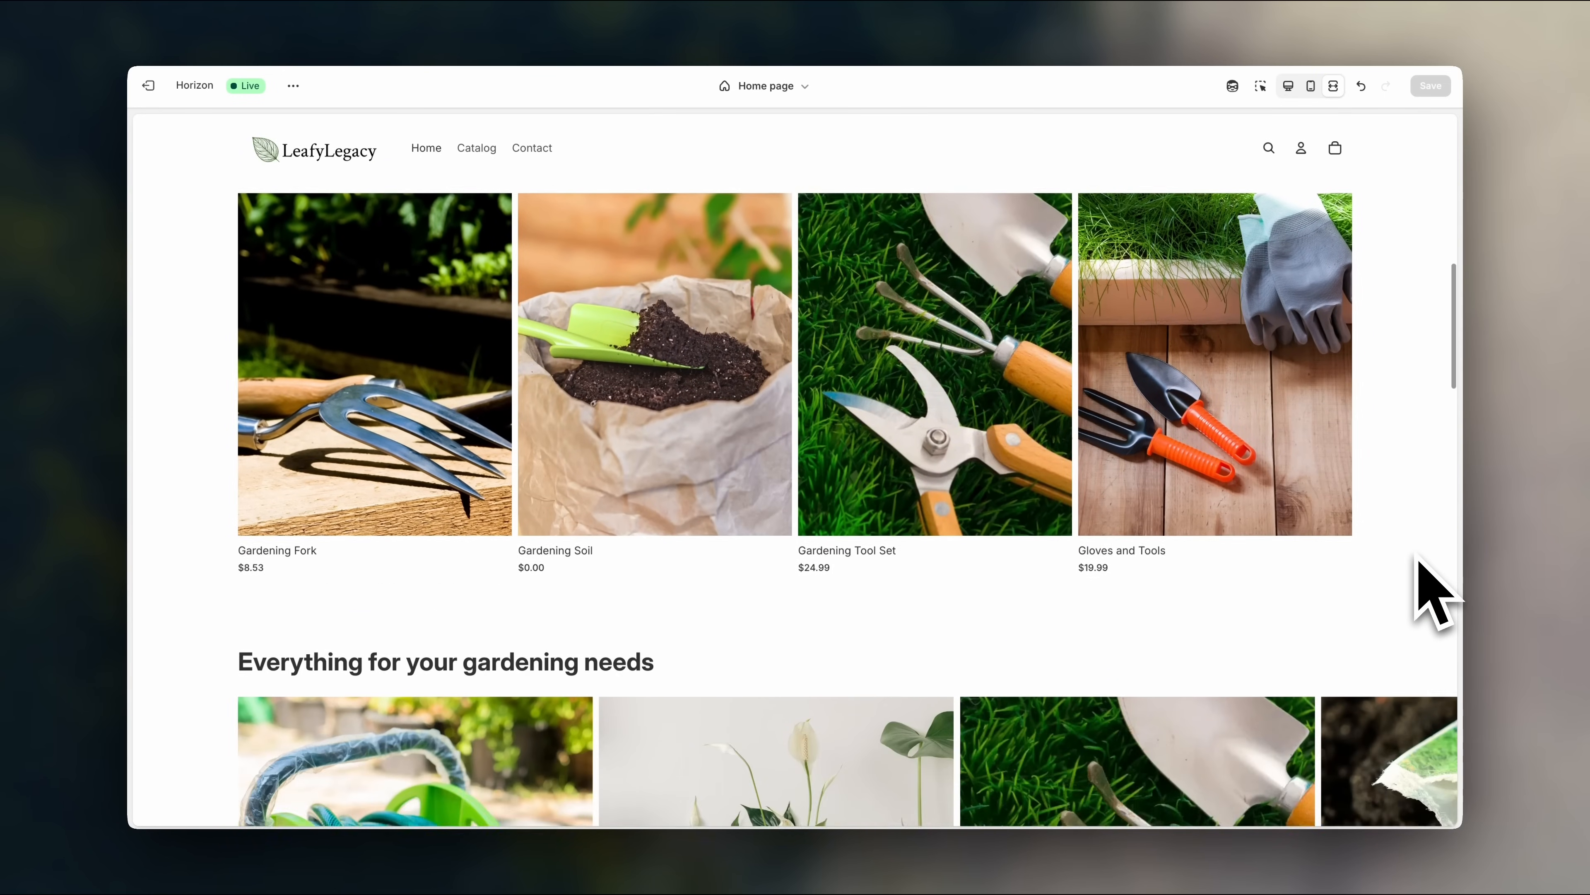
pyautogui.scroll(-15, 1434, 589)
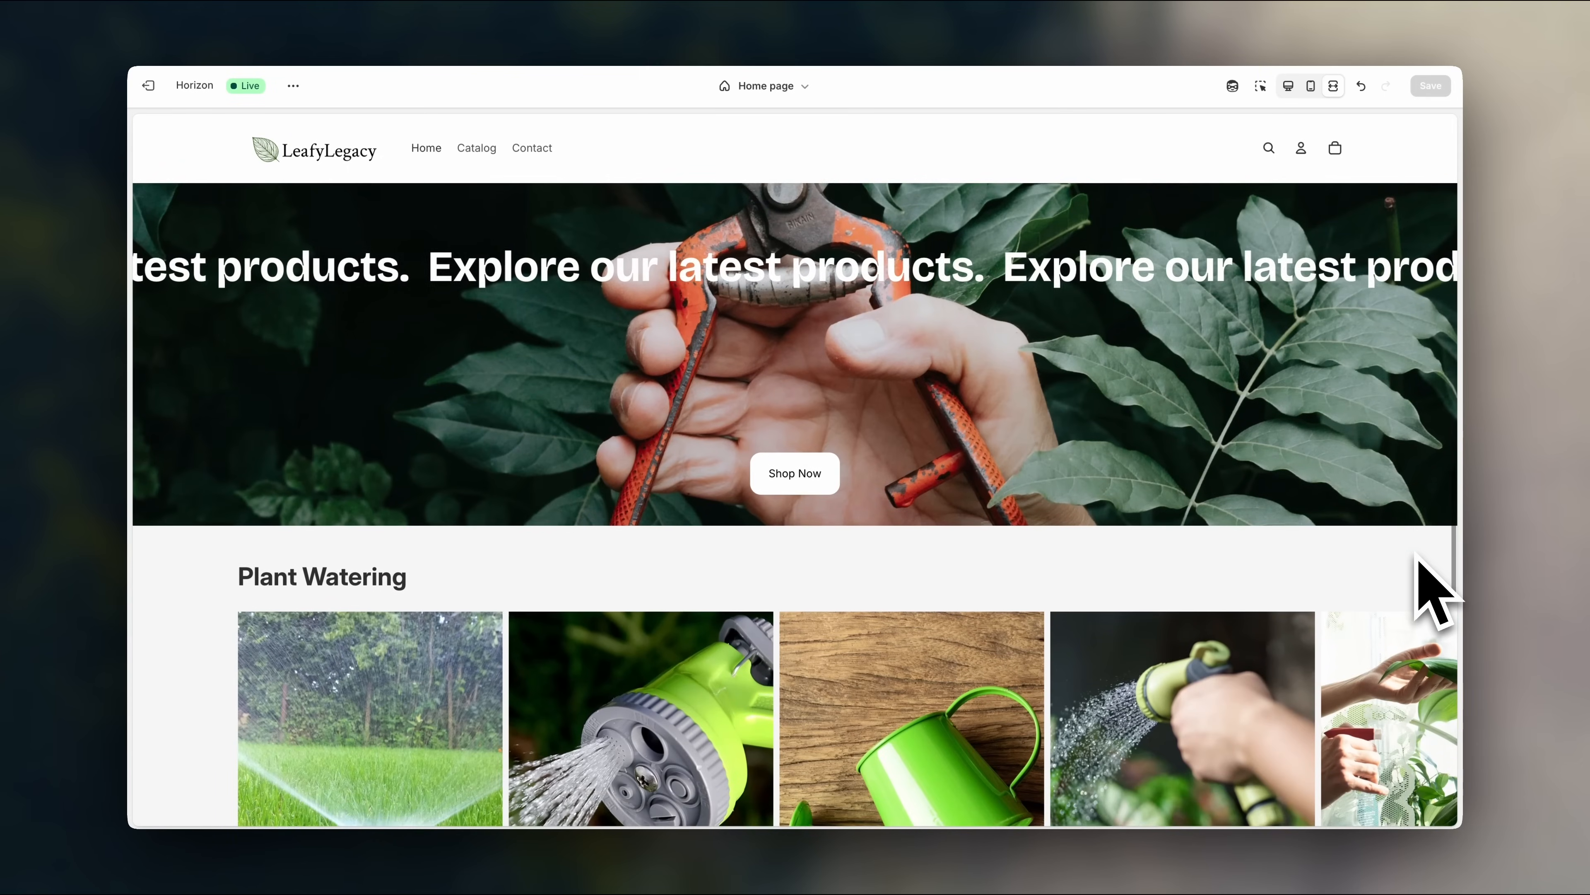
pyautogui.scroll(-1, 1435, 591)
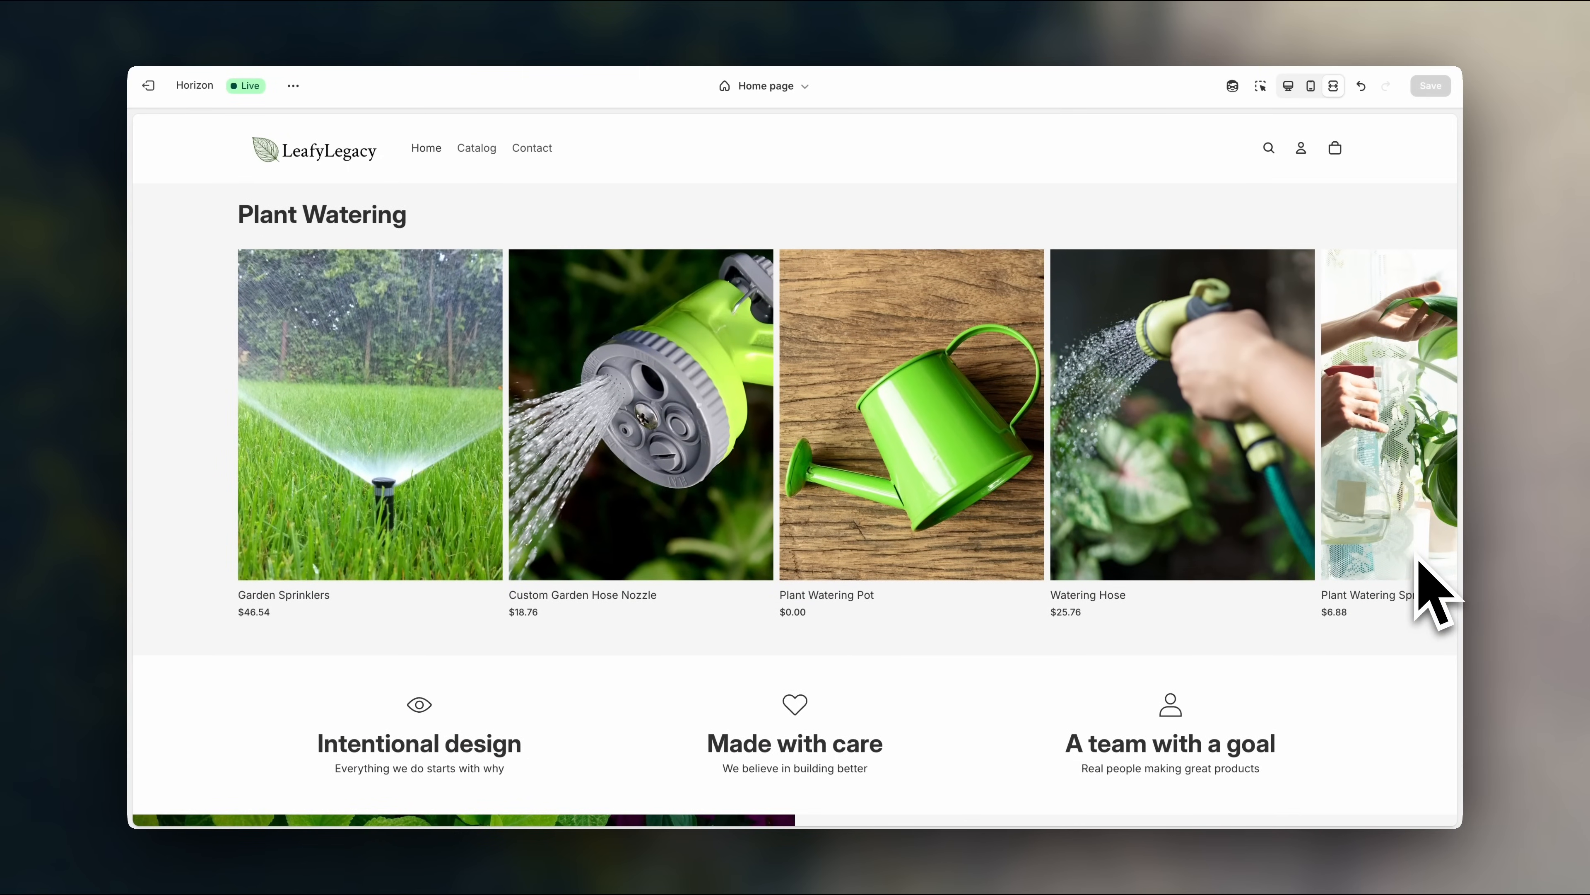
pyautogui.scroll(-10, 1435, 592)
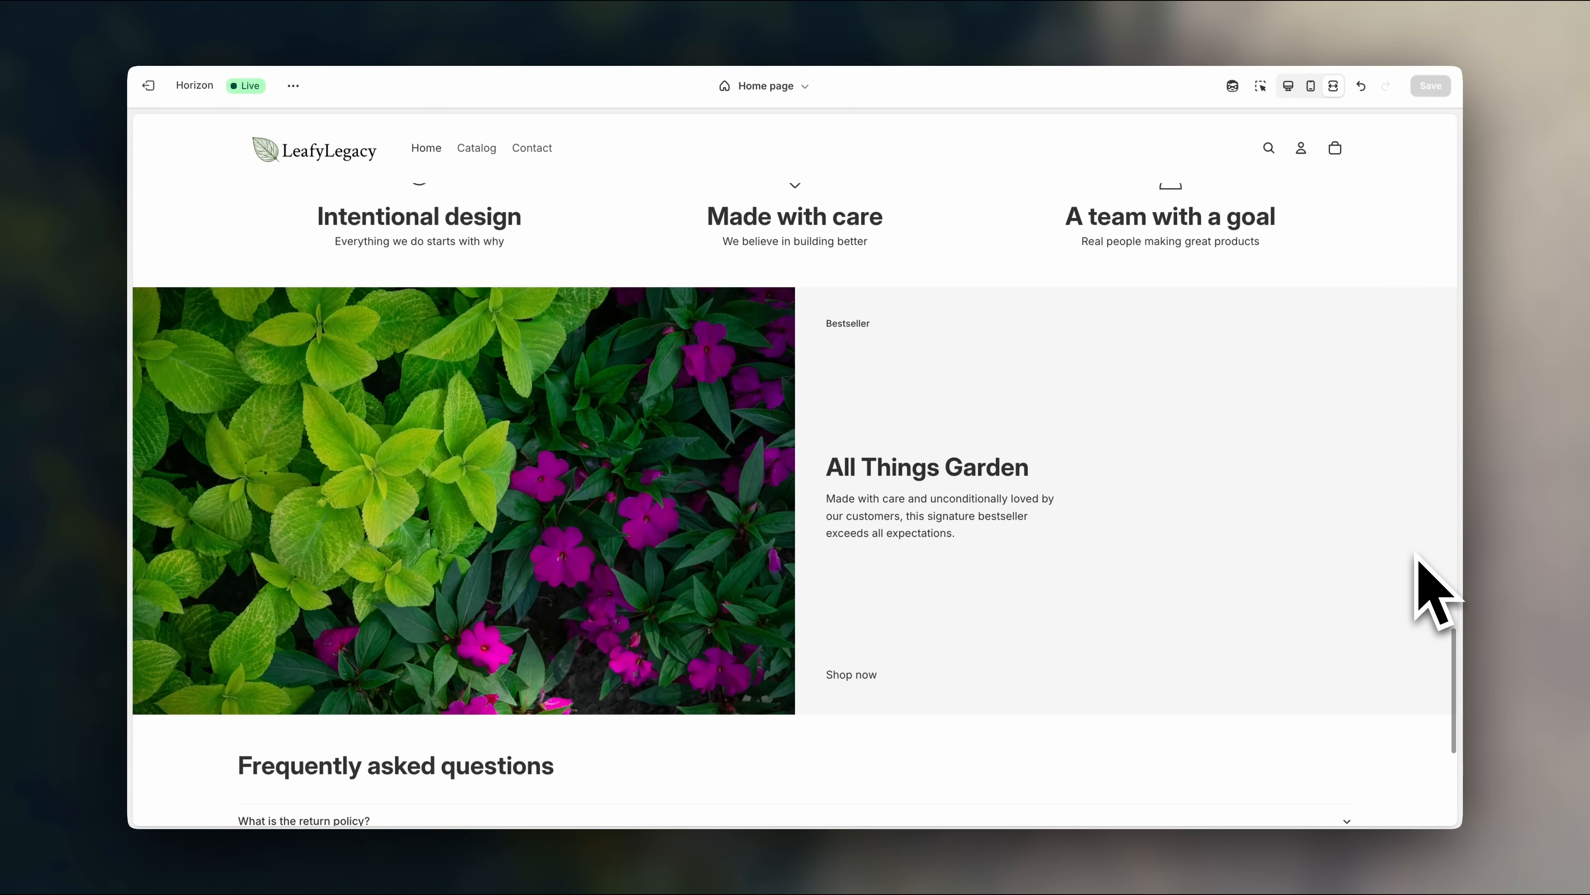
pyautogui.scroll(-5, 1436, 592)
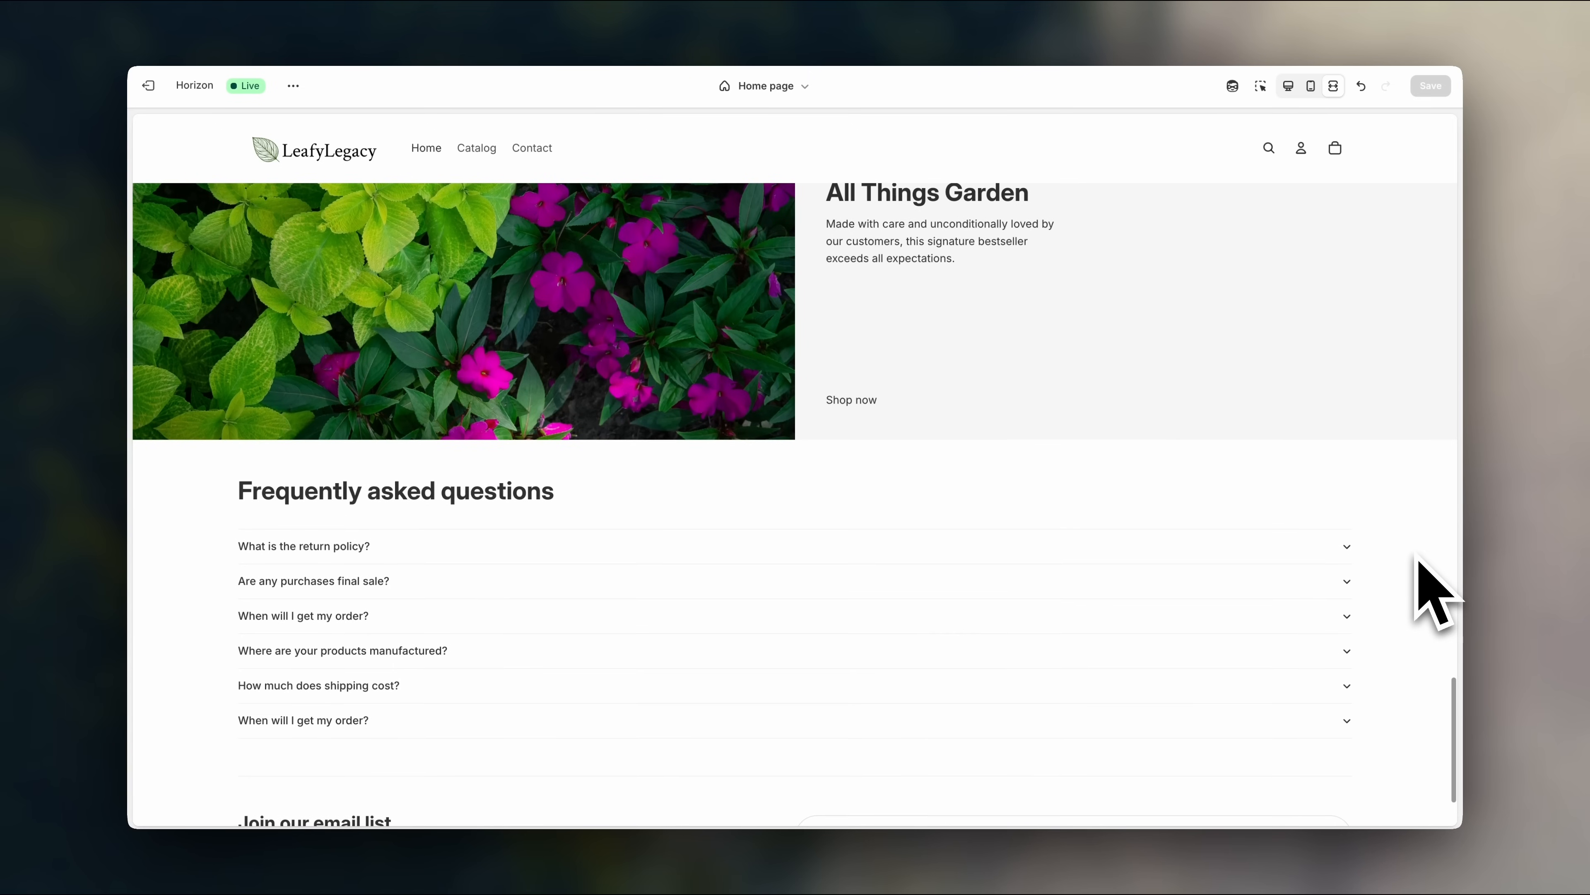
pyautogui.scroll(6, 1435, 592)
pyautogui.scroll(14, 864, 589)
pyautogui.scroll(-3, 887, 632)
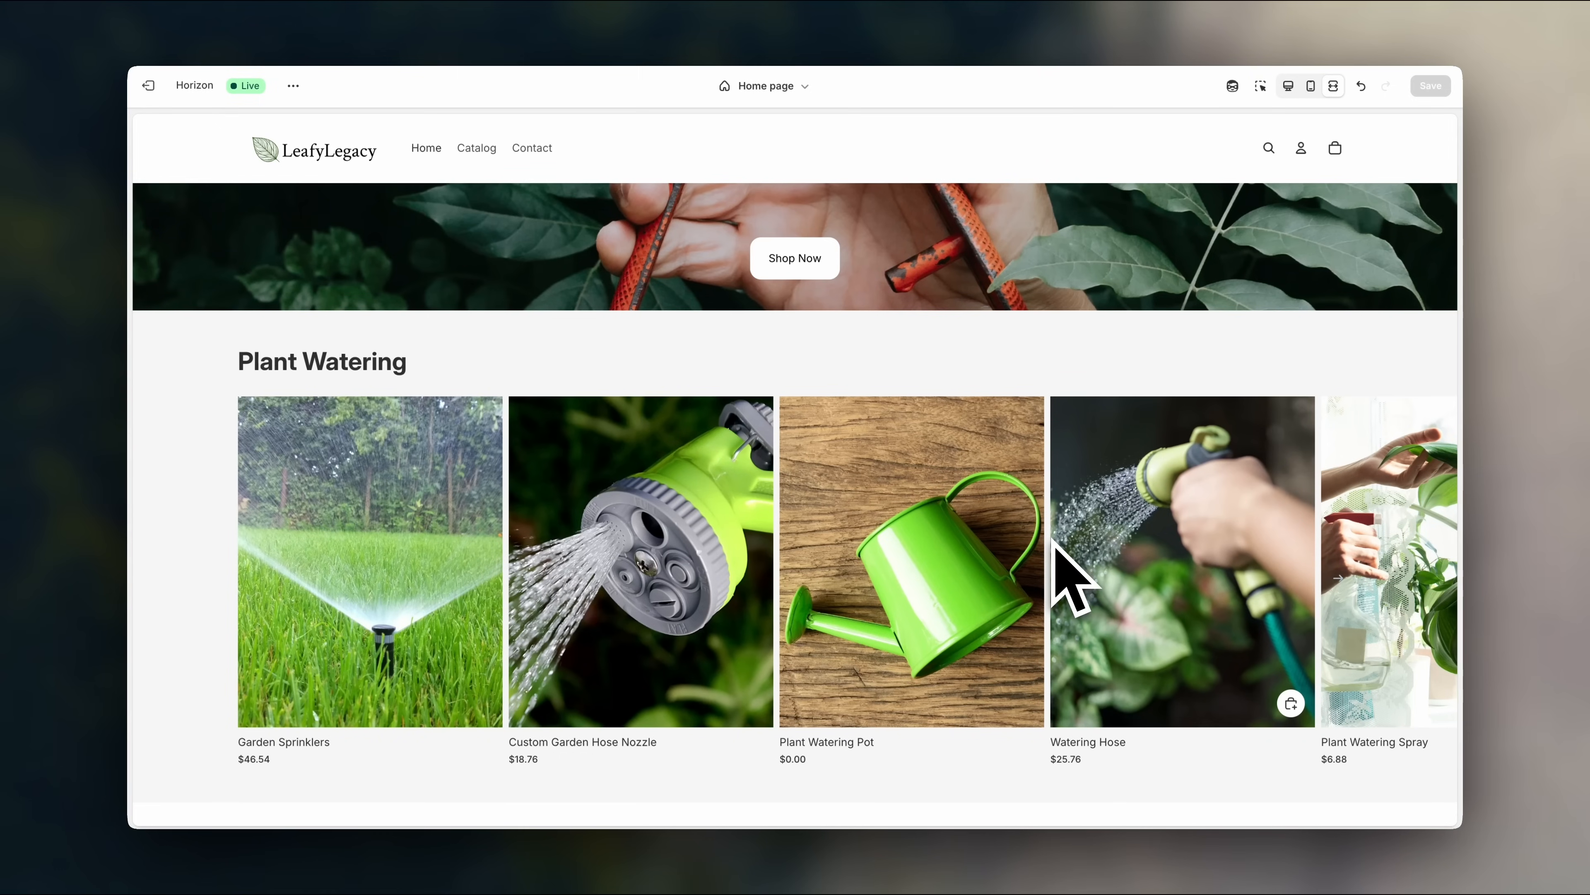
pyautogui.hscroll(8, 1055, 541)
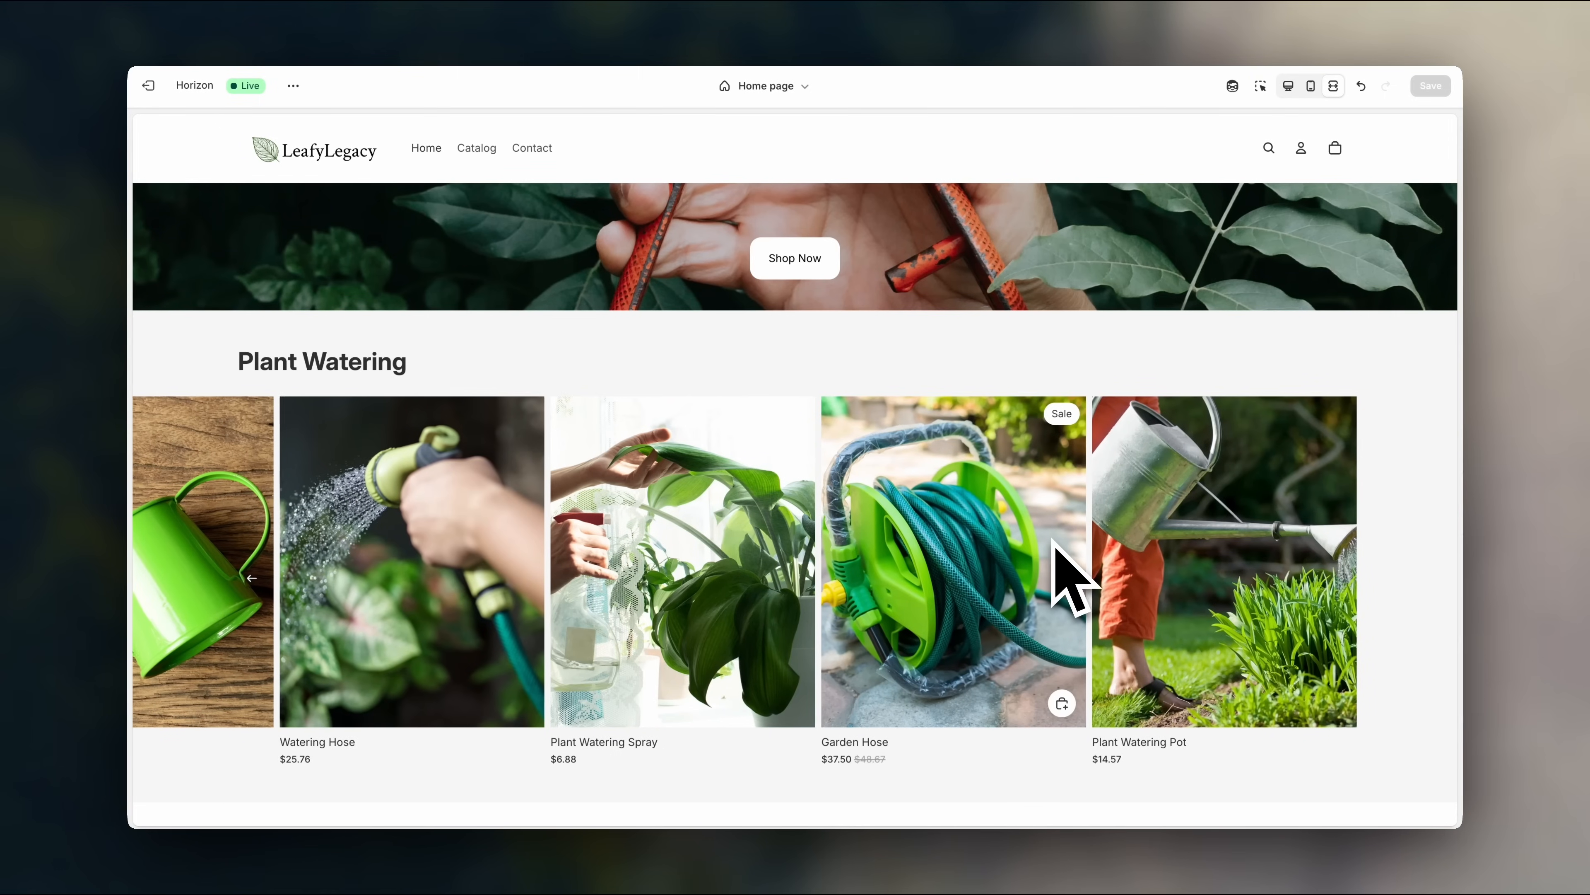
pyautogui.scroll(6, 1055, 542)
pyautogui.scroll(4, 1052, 540)
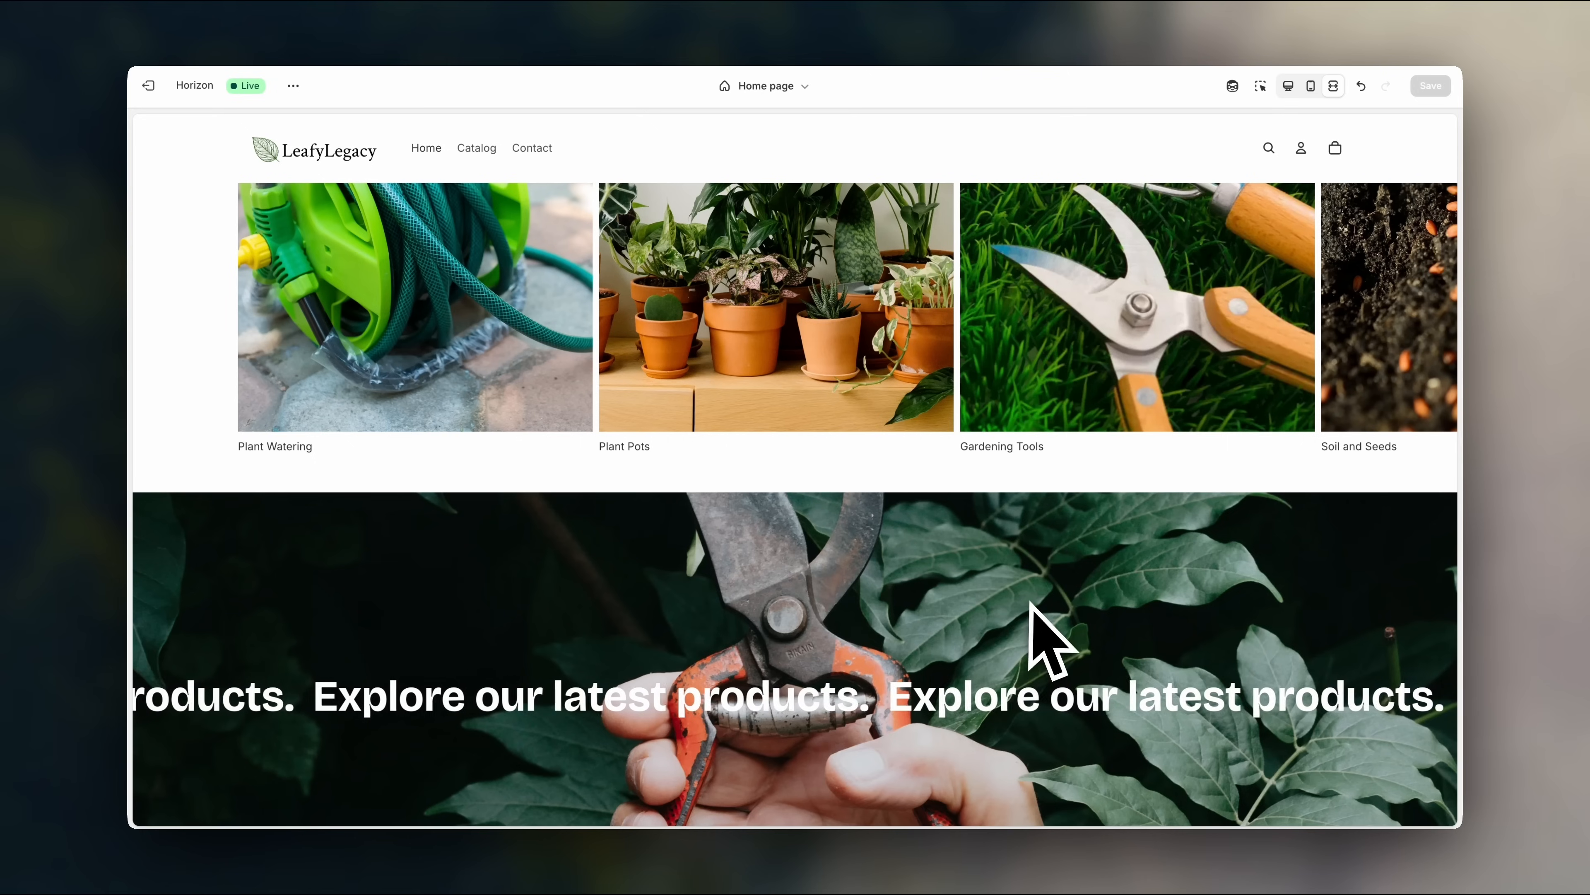
pyautogui.scroll(-1, 1030, 605)
pyautogui.scroll(3, 1031, 606)
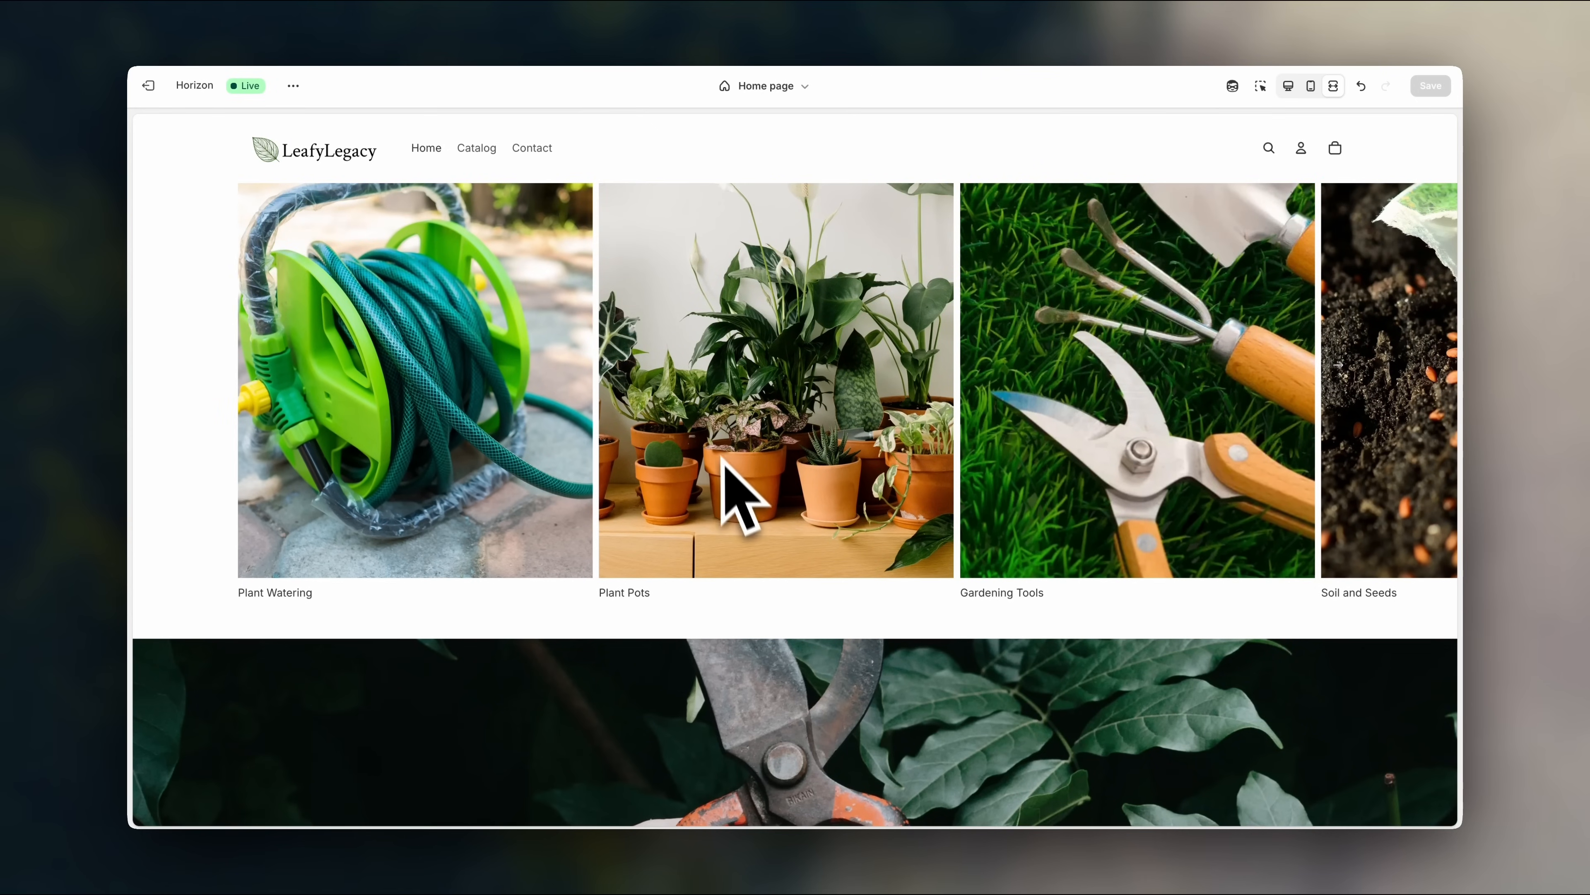
pyautogui.hscroll(5, 750, 484)
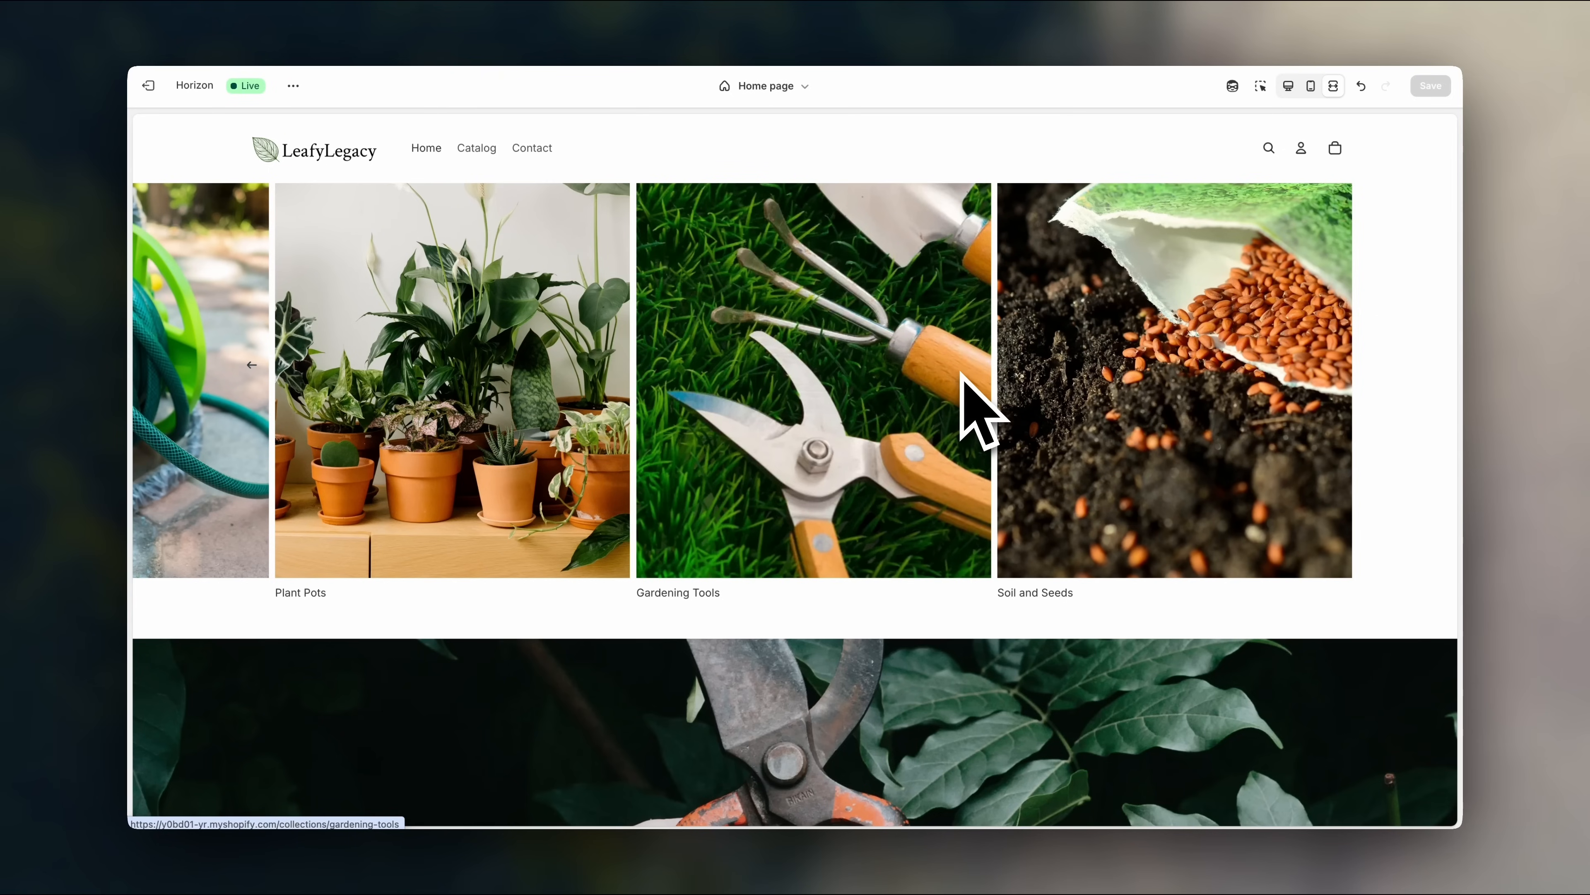
pyautogui.scroll(-4, 1285, 327)
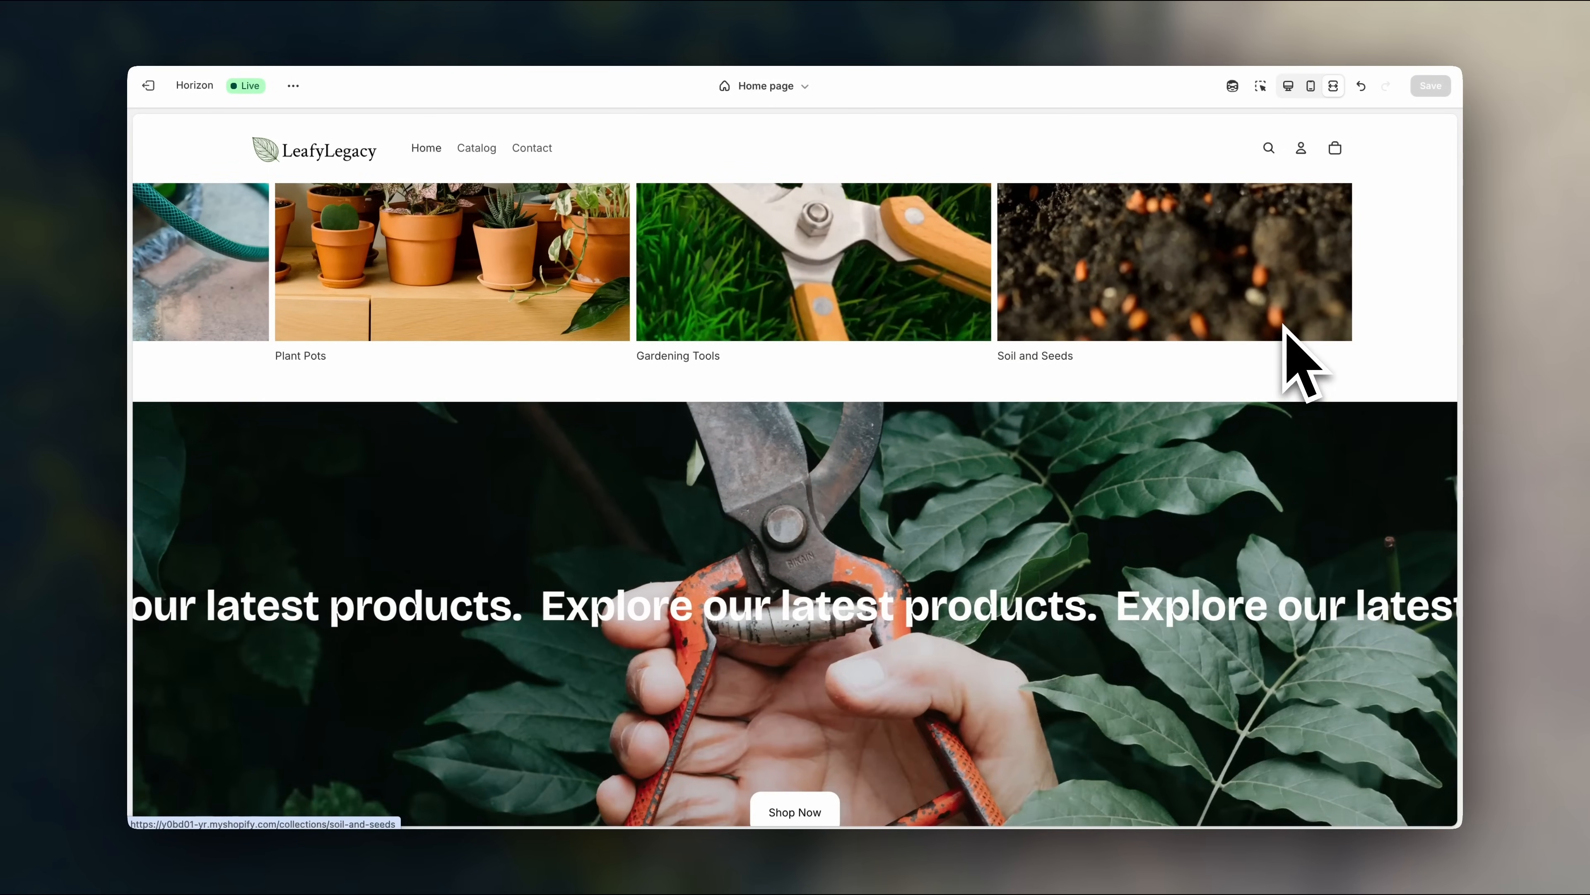
pyautogui.scroll(-2, 735, 685)
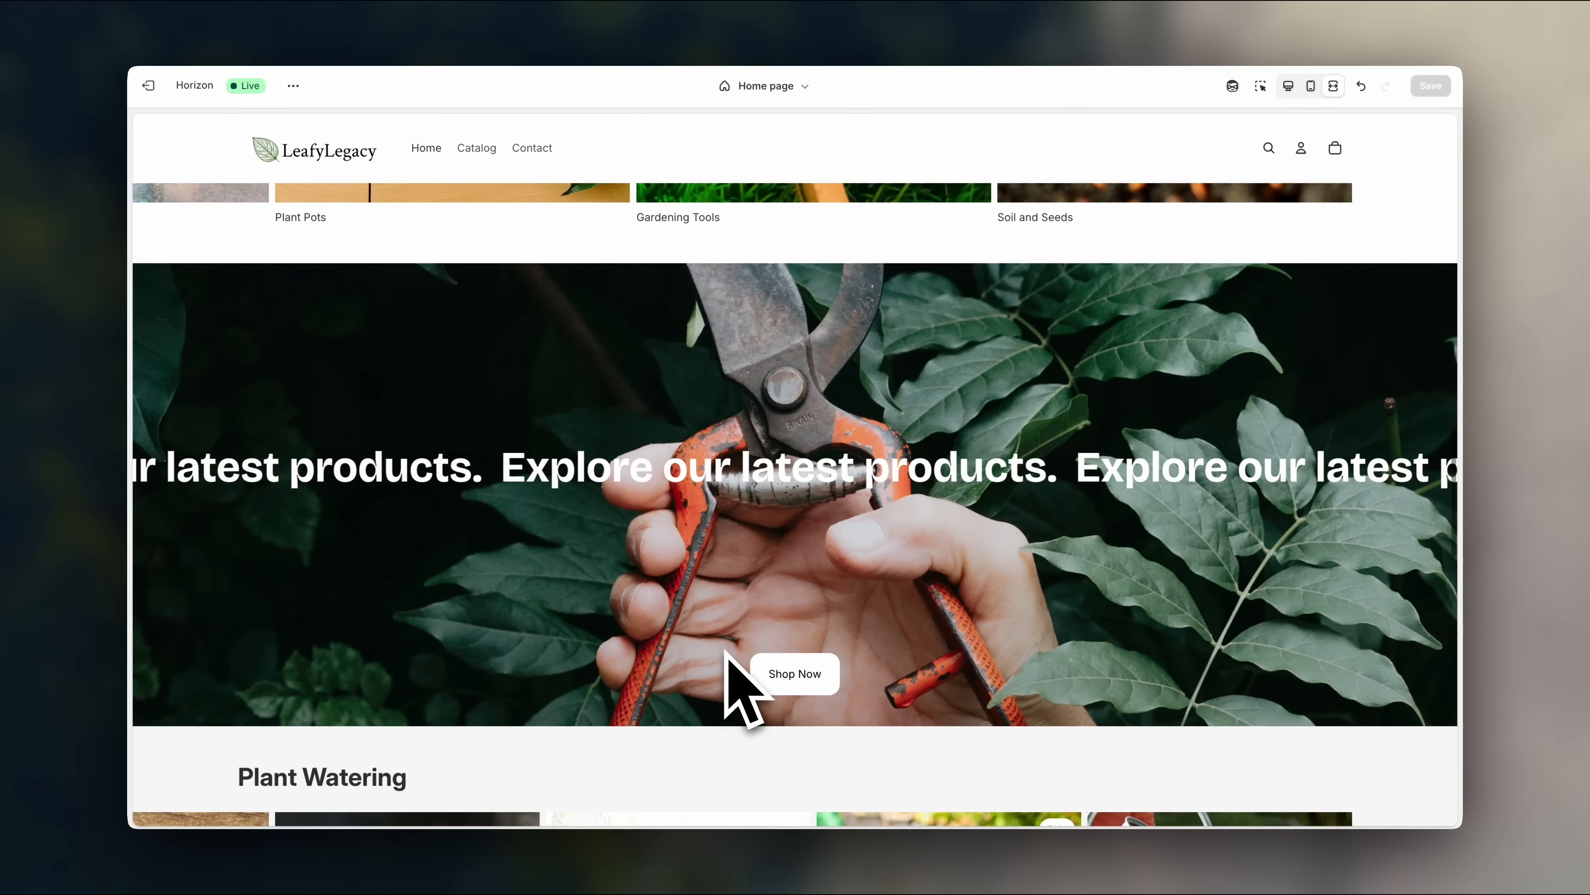
pyautogui.scroll(5, 929, 667)
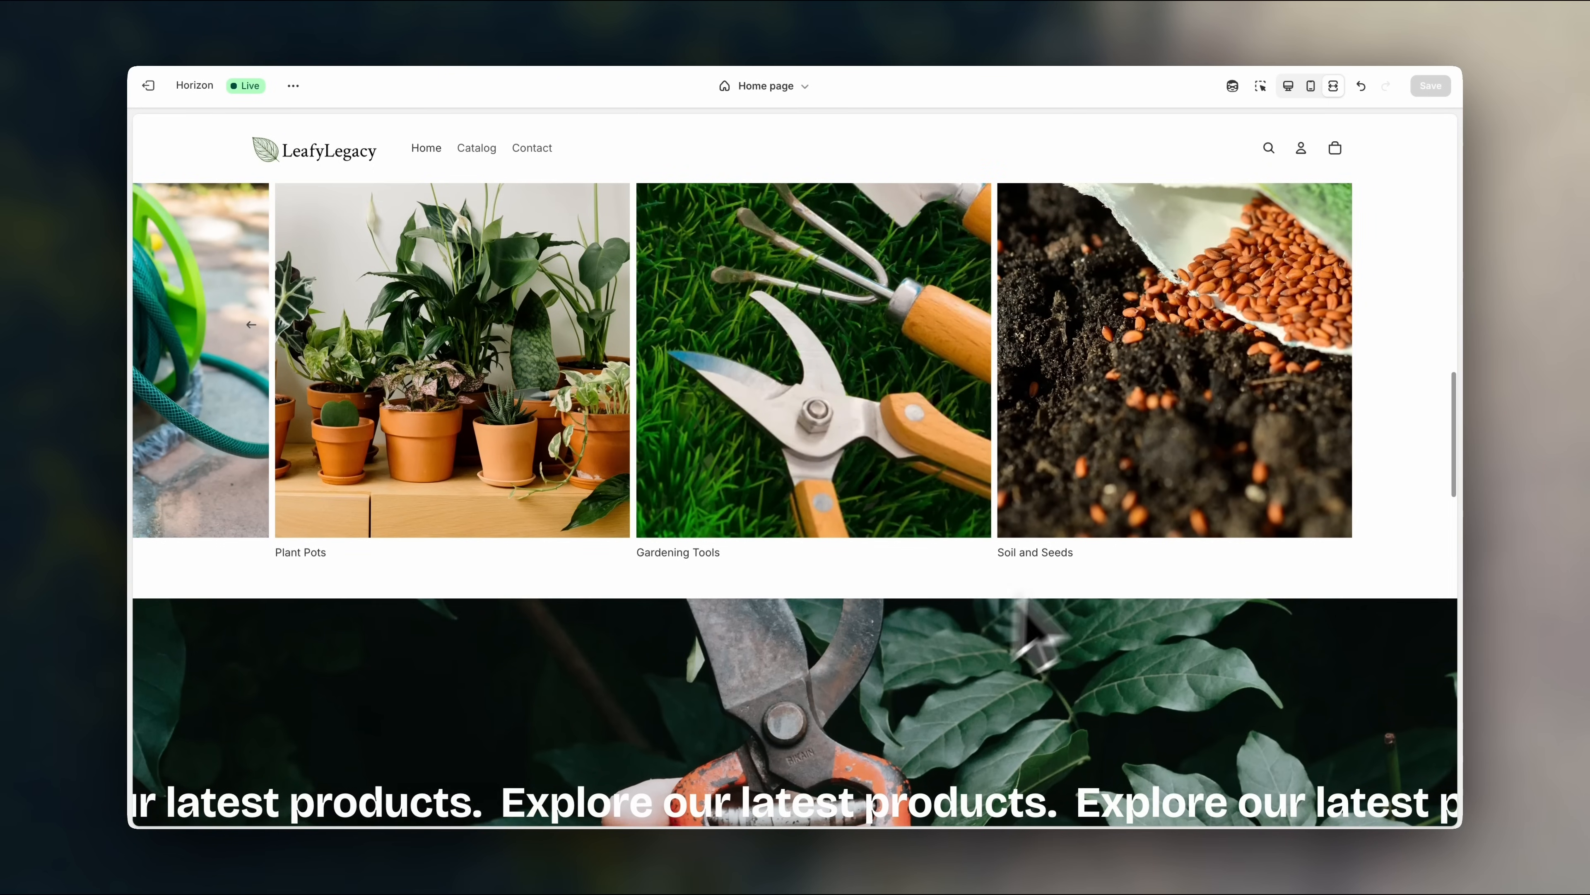
pyautogui.hscroll(-5, 816, 551)
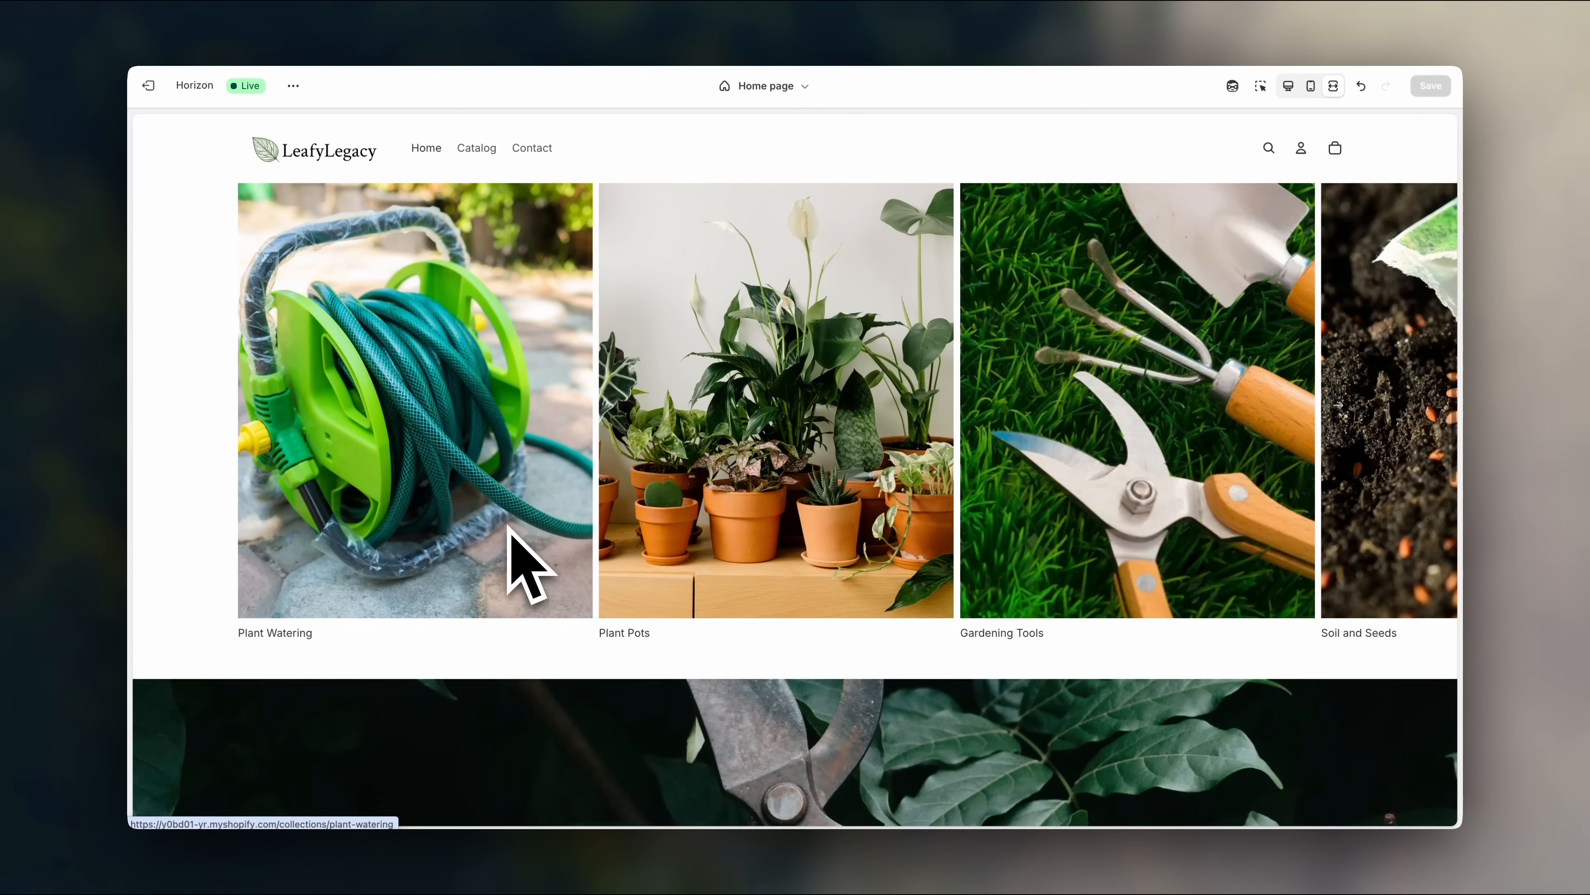
pyautogui.scroll(1, 511, 533)
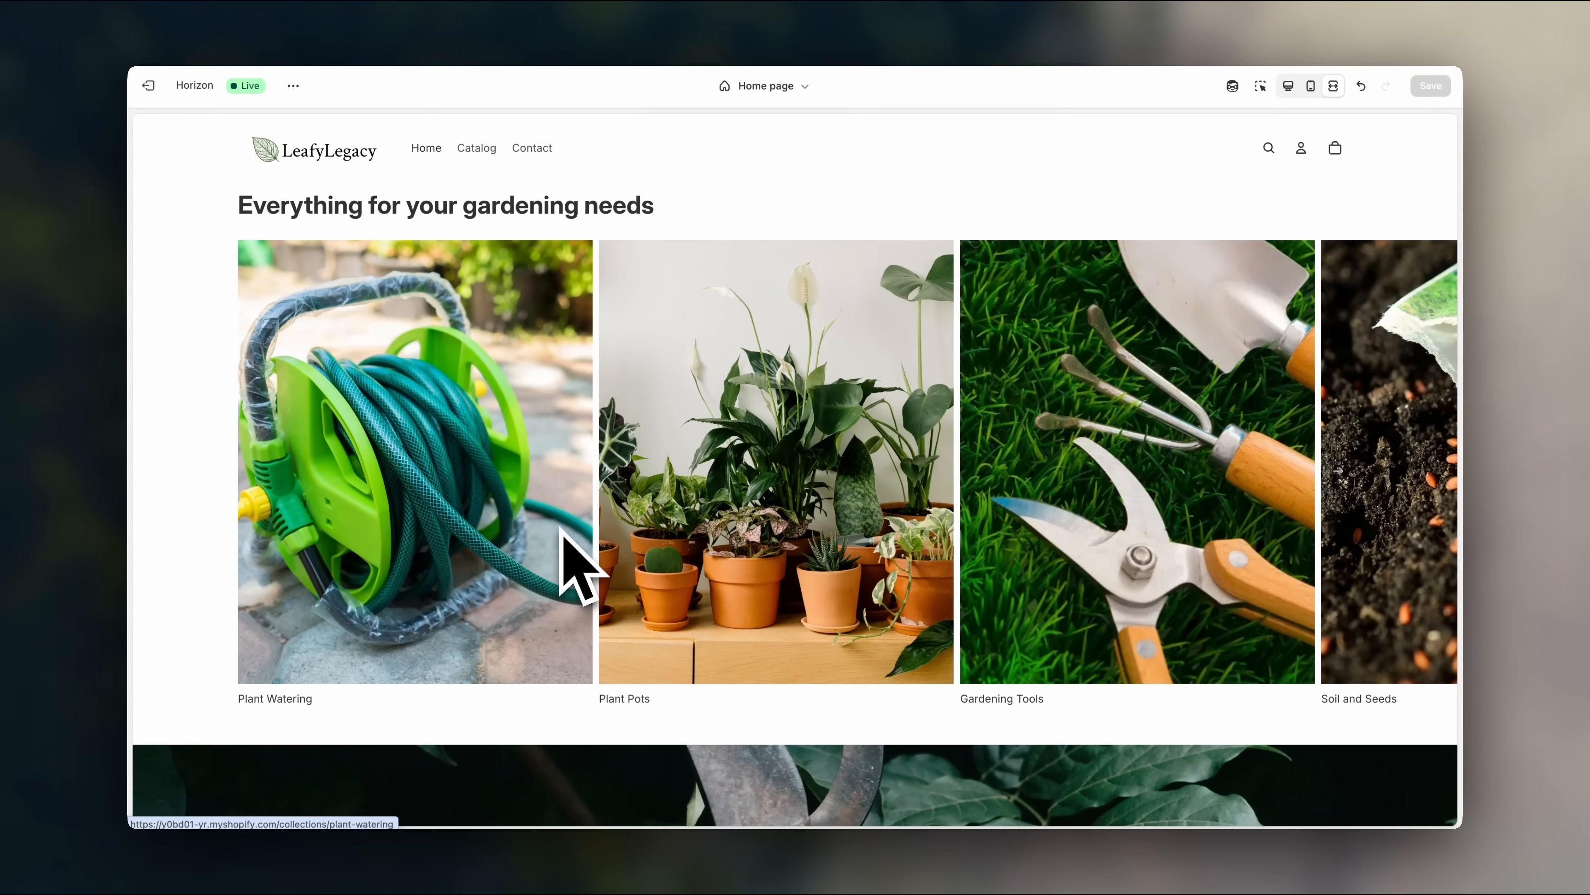
pyautogui.hscroll(5, 561, 528)
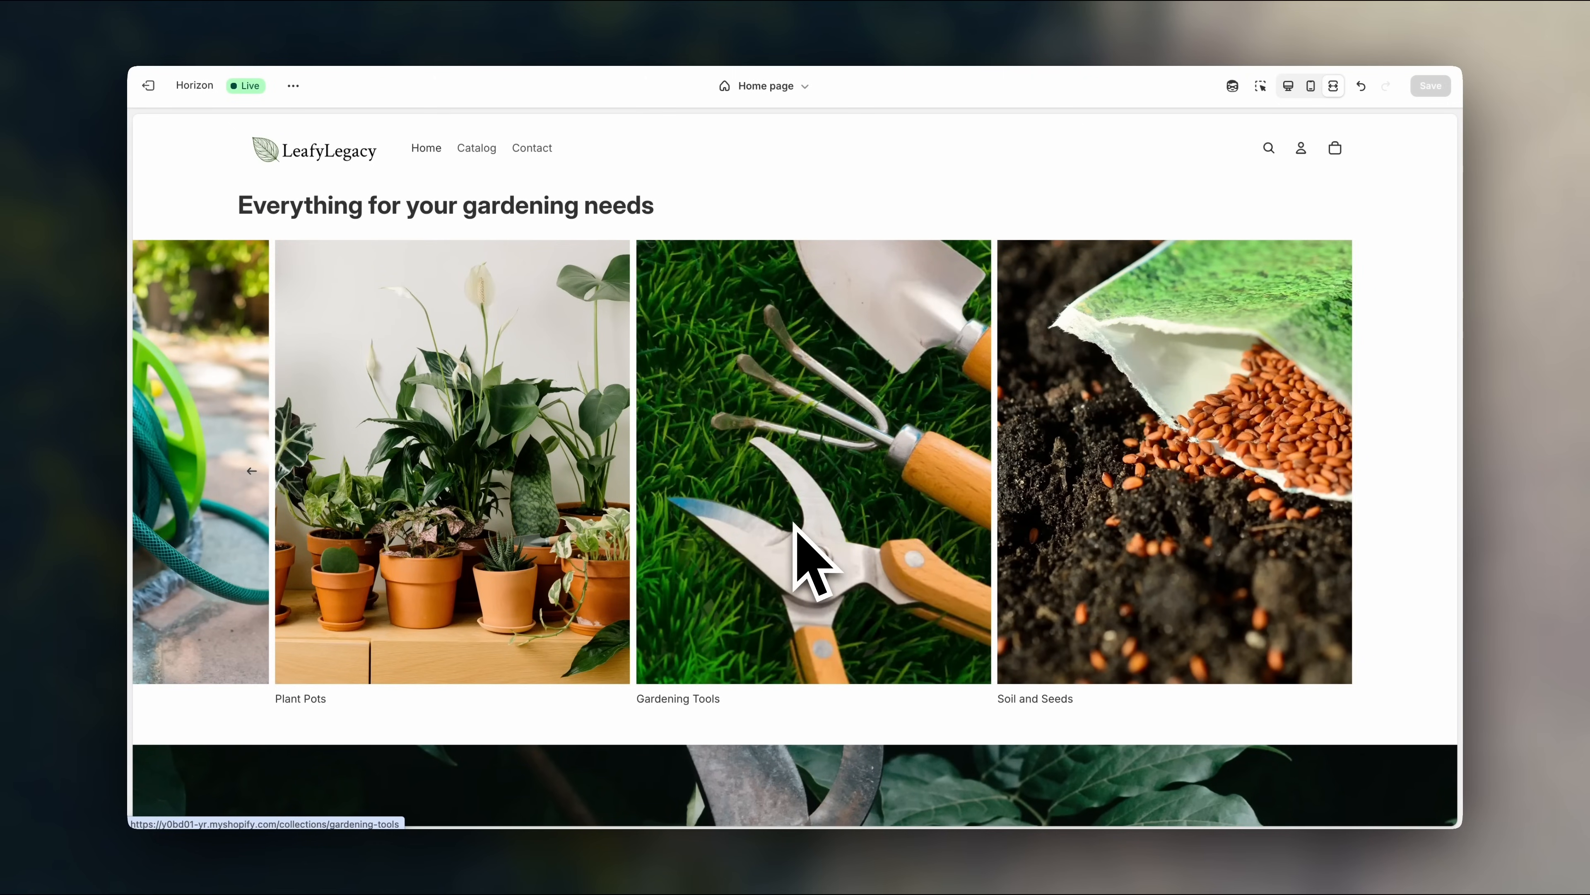
pyautogui.hscroll(-1, 793, 523)
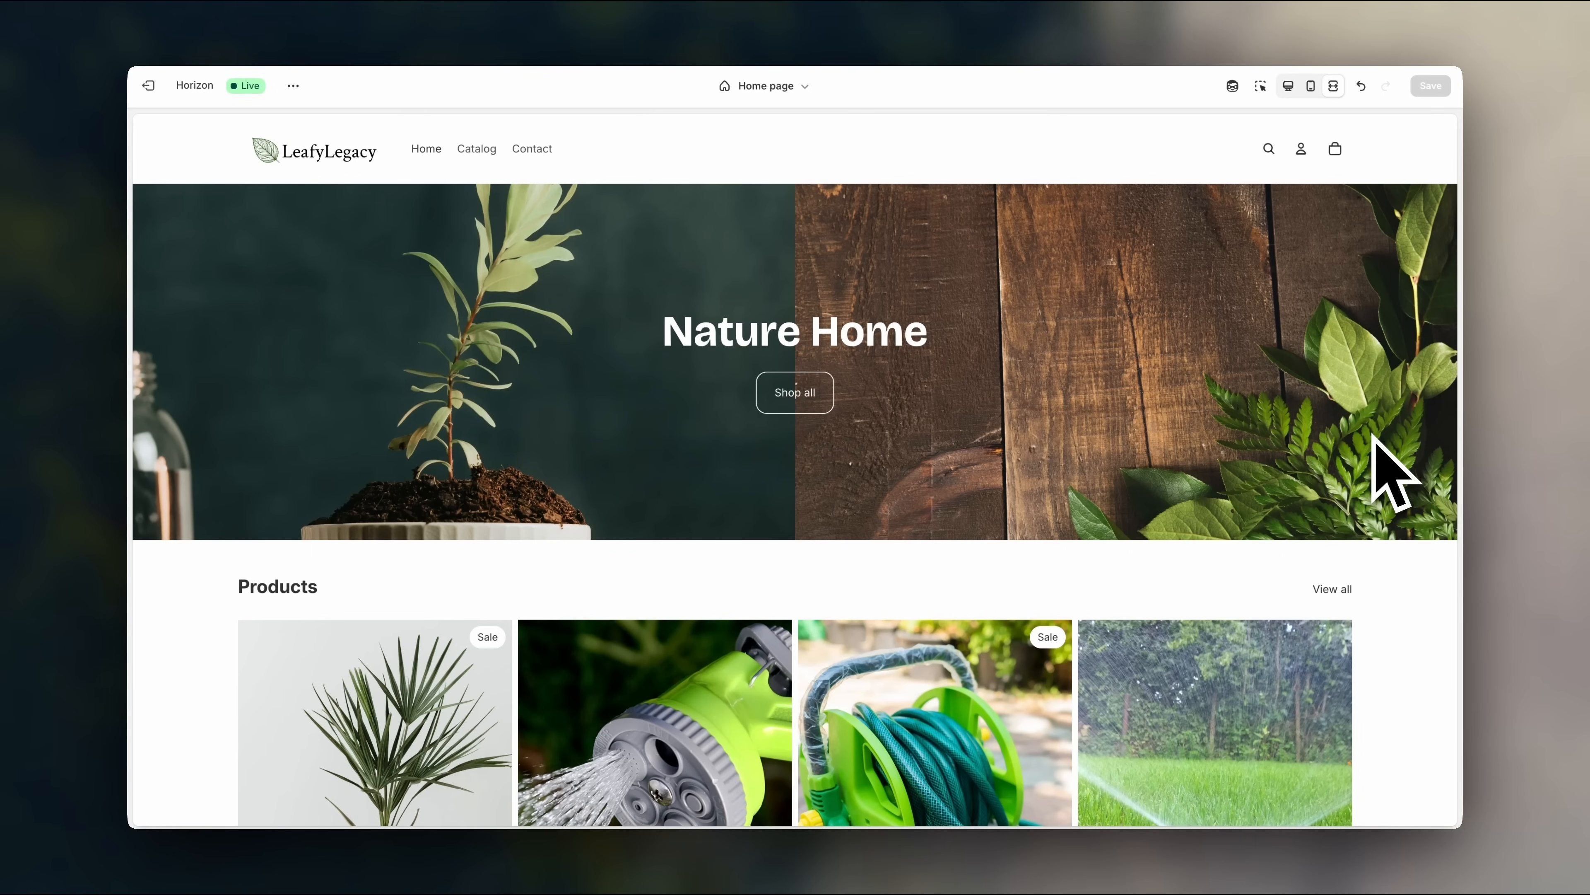
pyautogui.click(1302, 93)
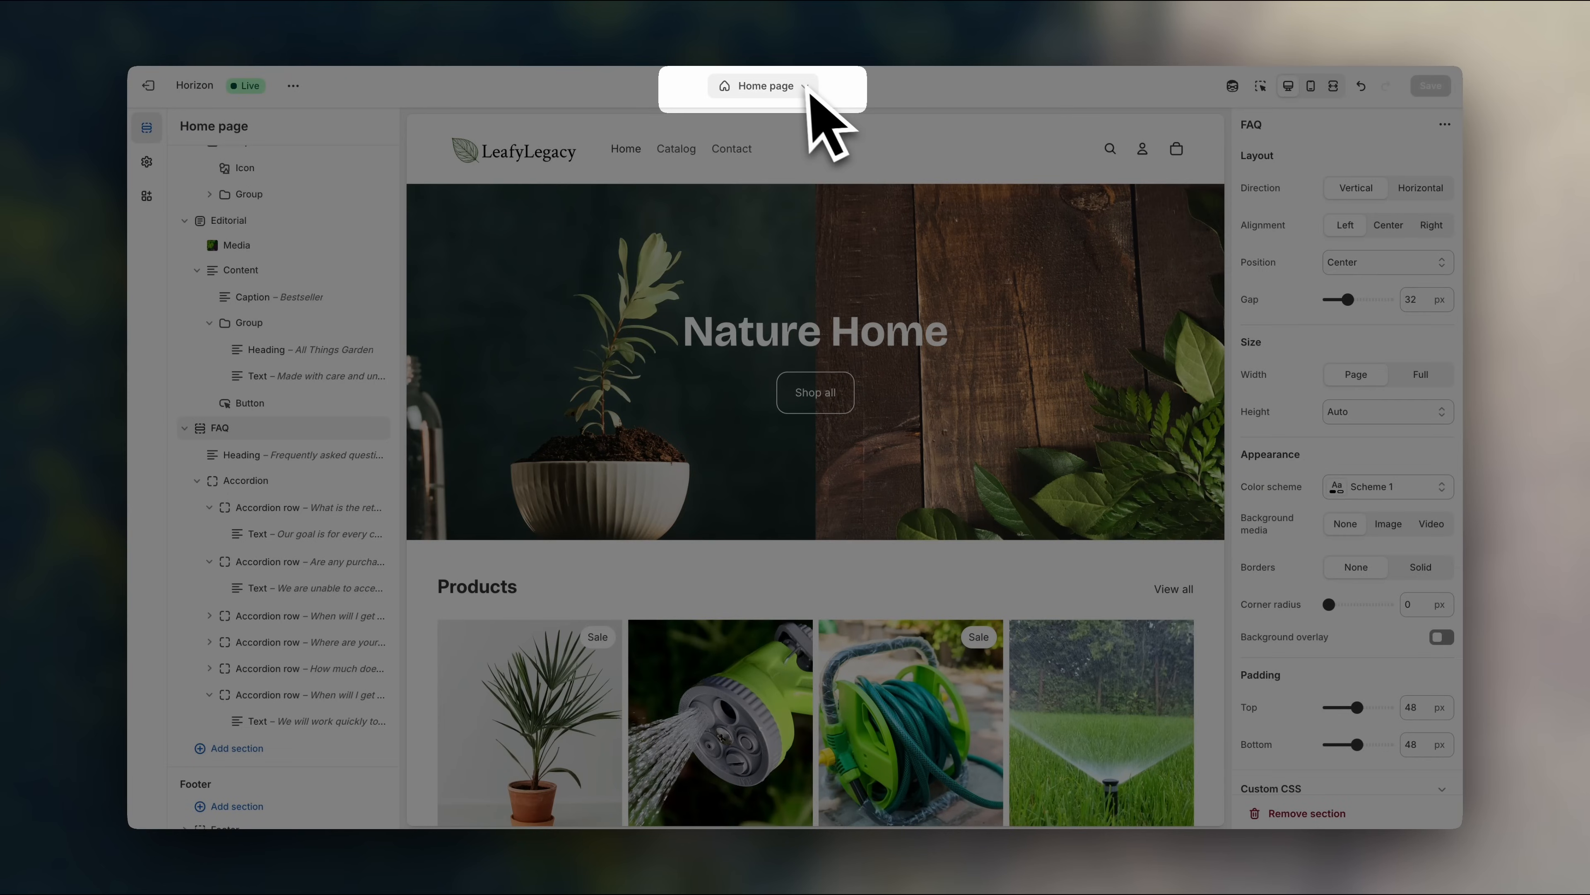
# - Switch the template selector from Home page to Products > Default product
pyautogui.click(801, 87)
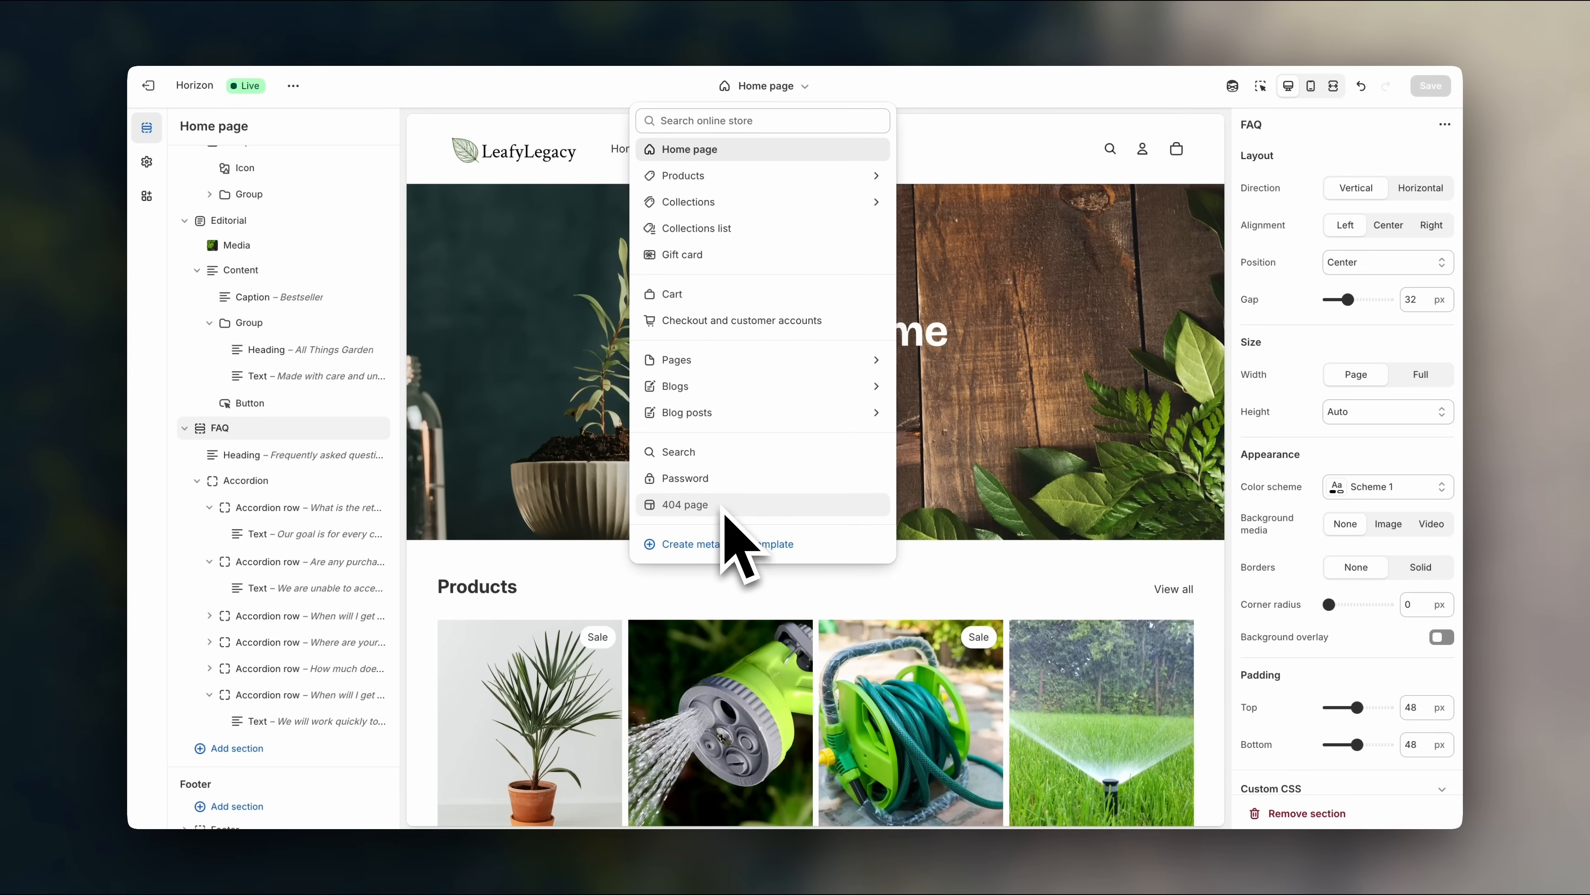
pyautogui.click(775, 178)
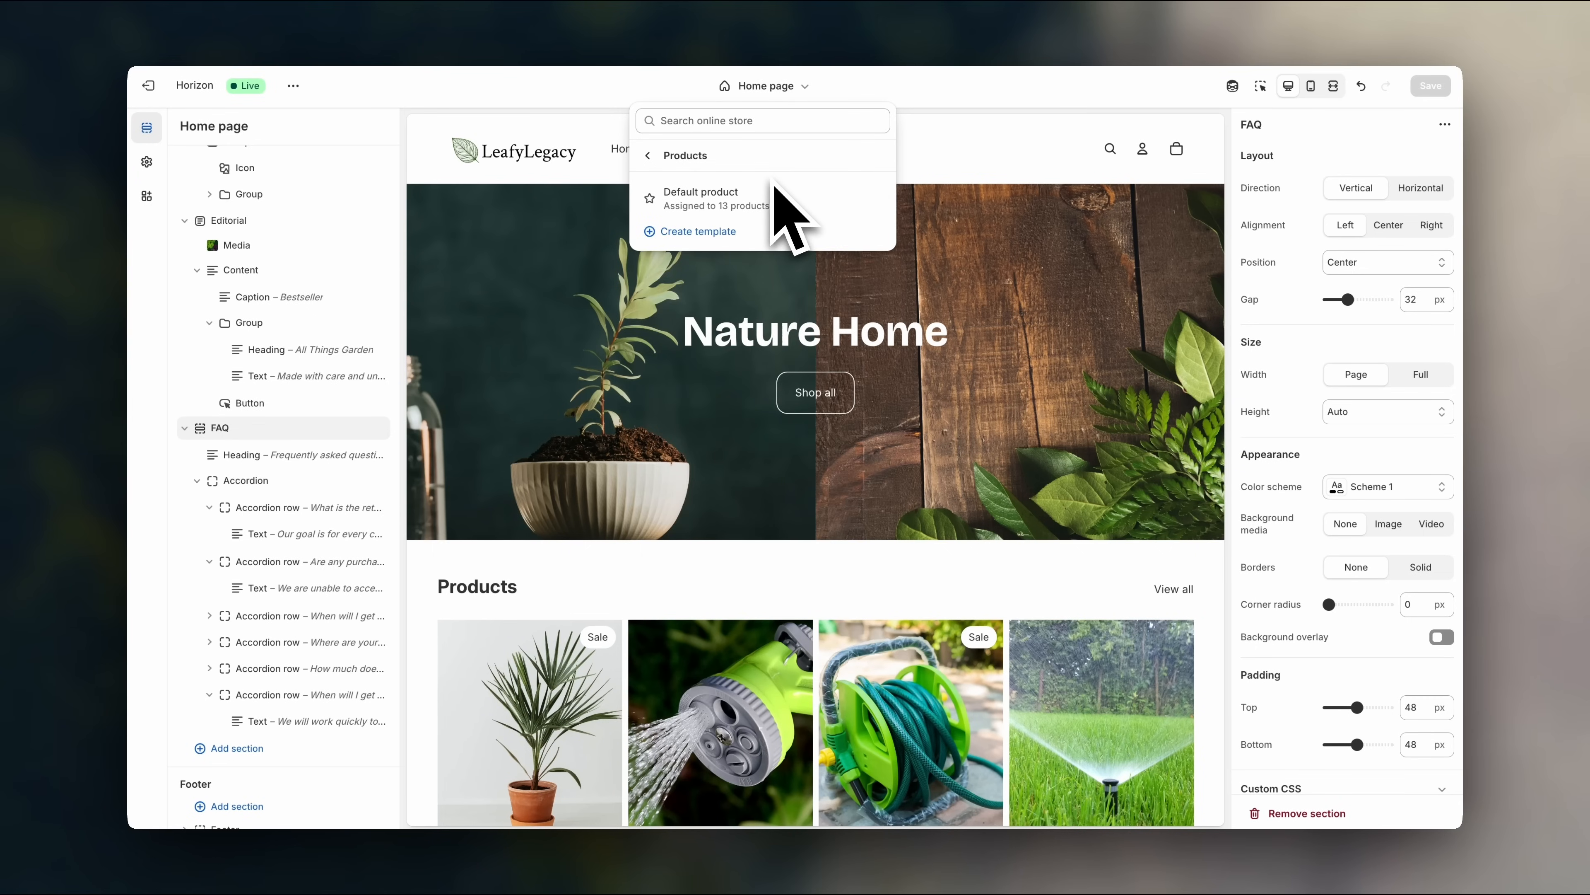
pyautogui.click(789, 210)
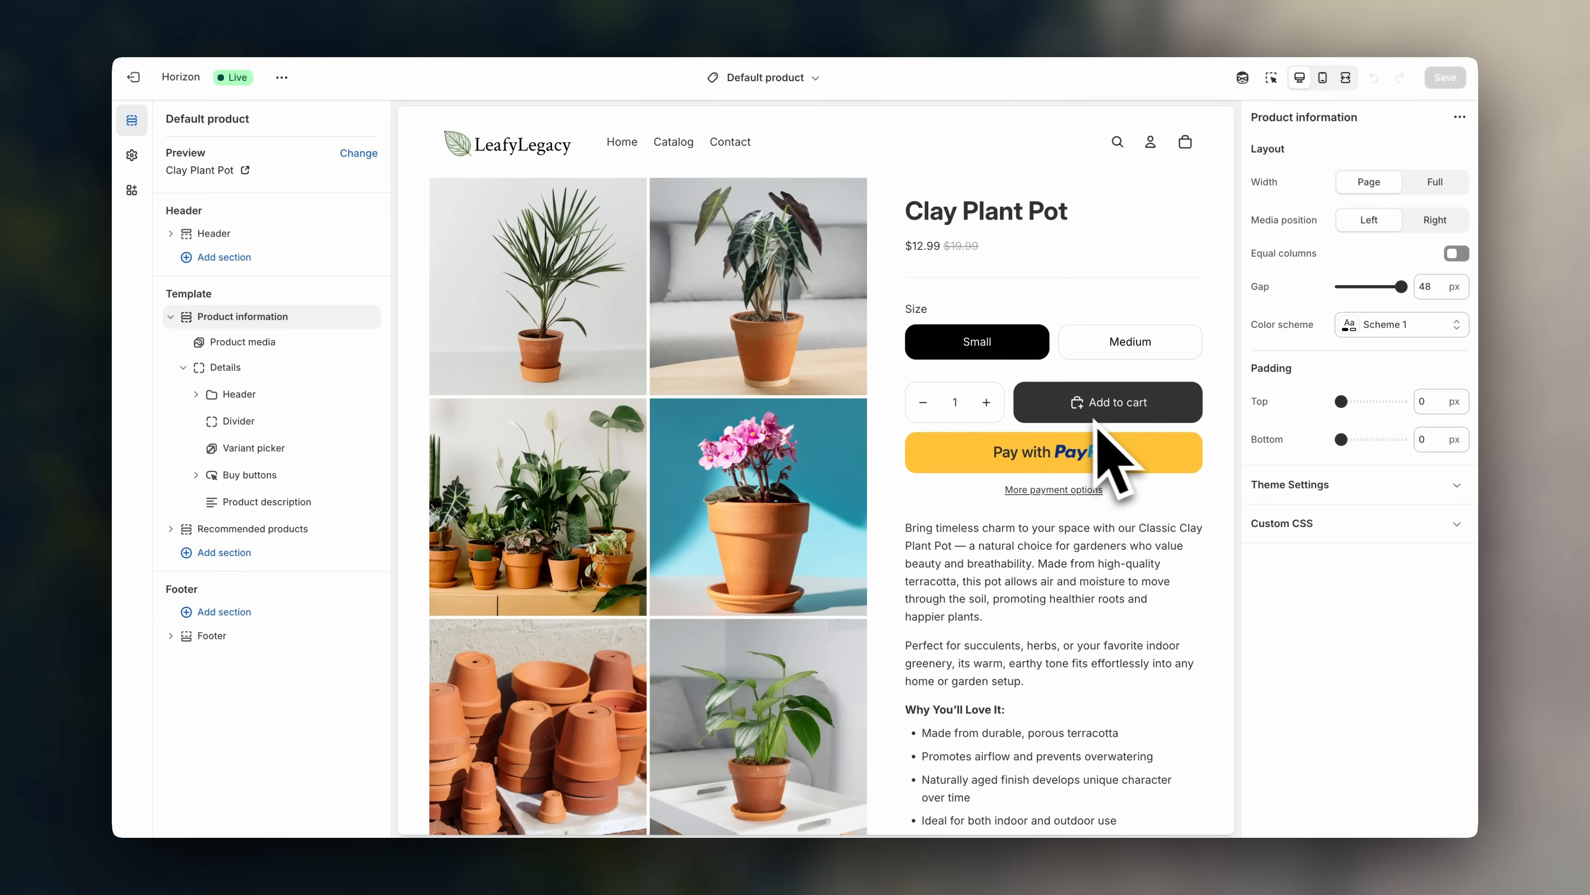
# - Preview the pot in Medium then Small size, then bring up the Product media block settings
pyautogui.click(1148, 346)
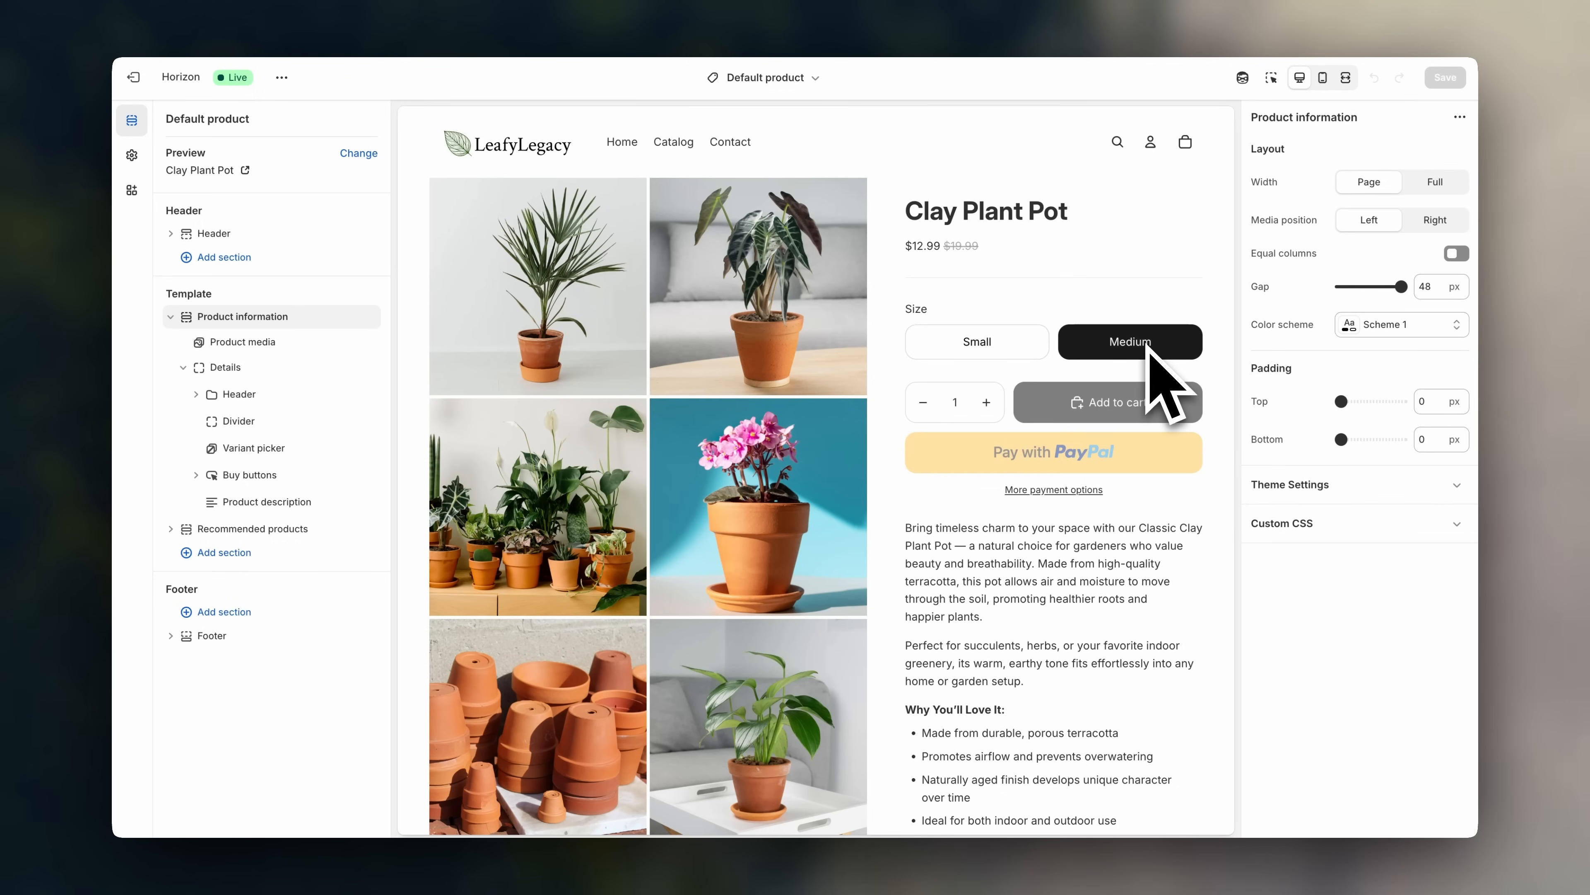
pyautogui.click(1002, 351)
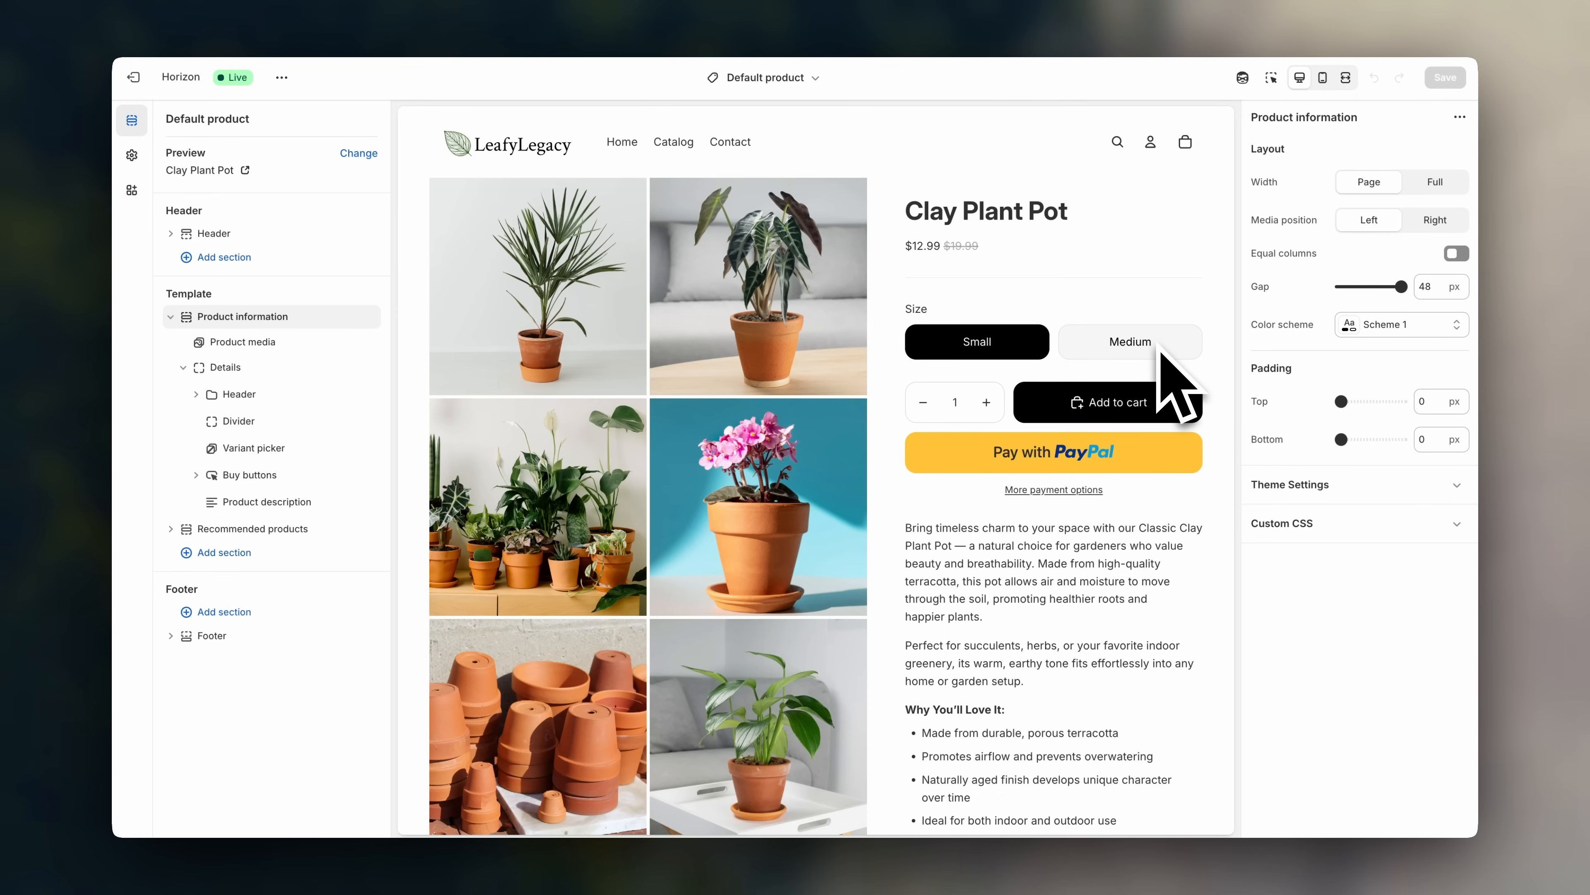
pyautogui.scroll(-4, 1160, 350)
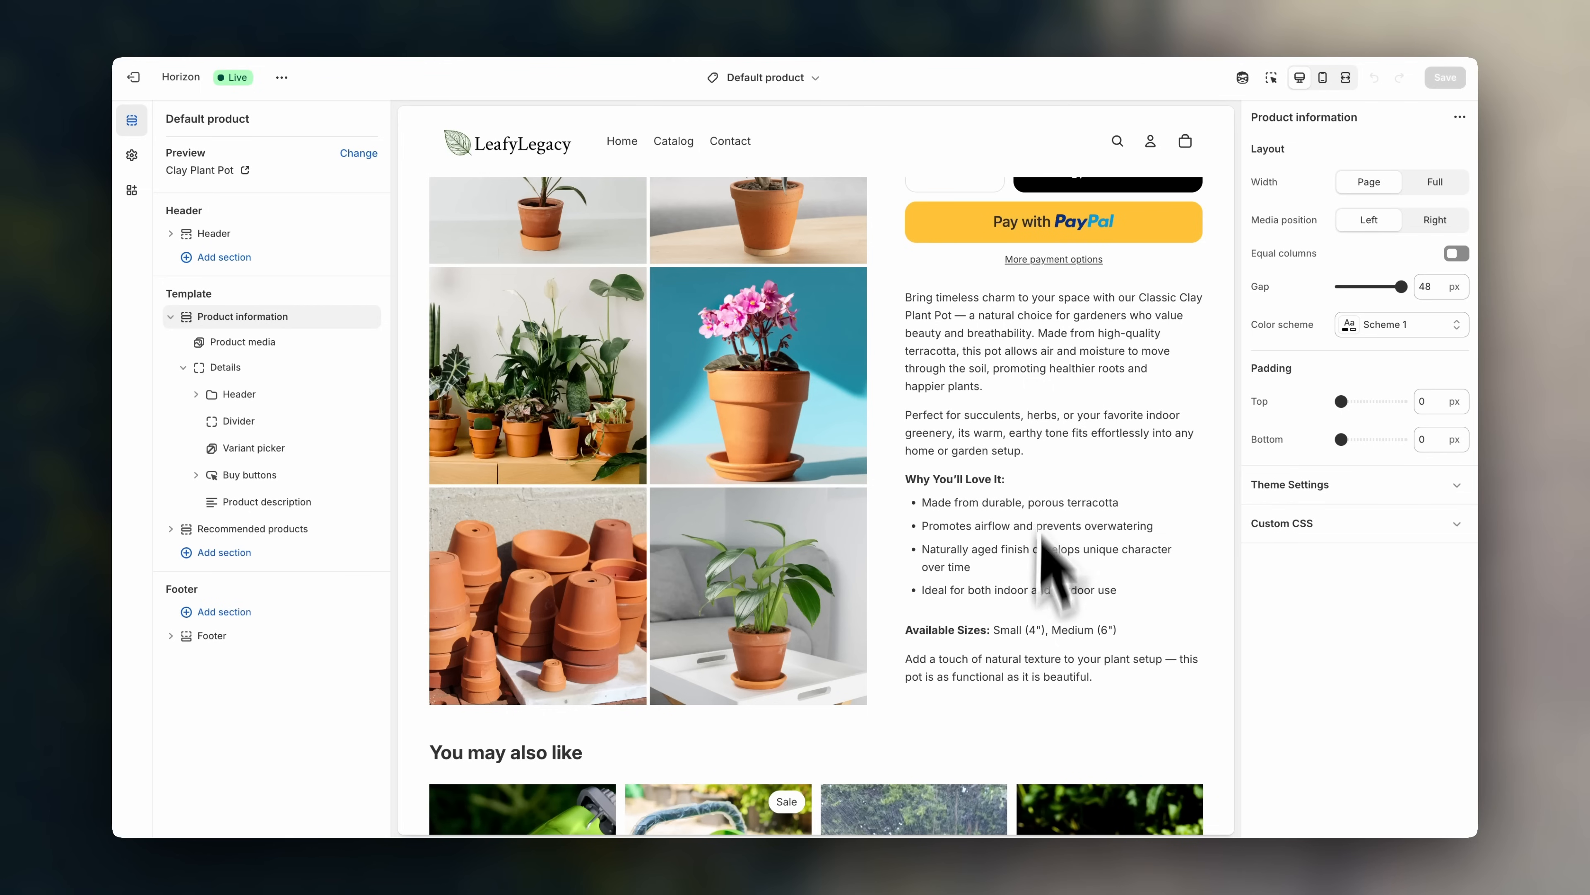
pyautogui.scroll(-5, 1093, 639)
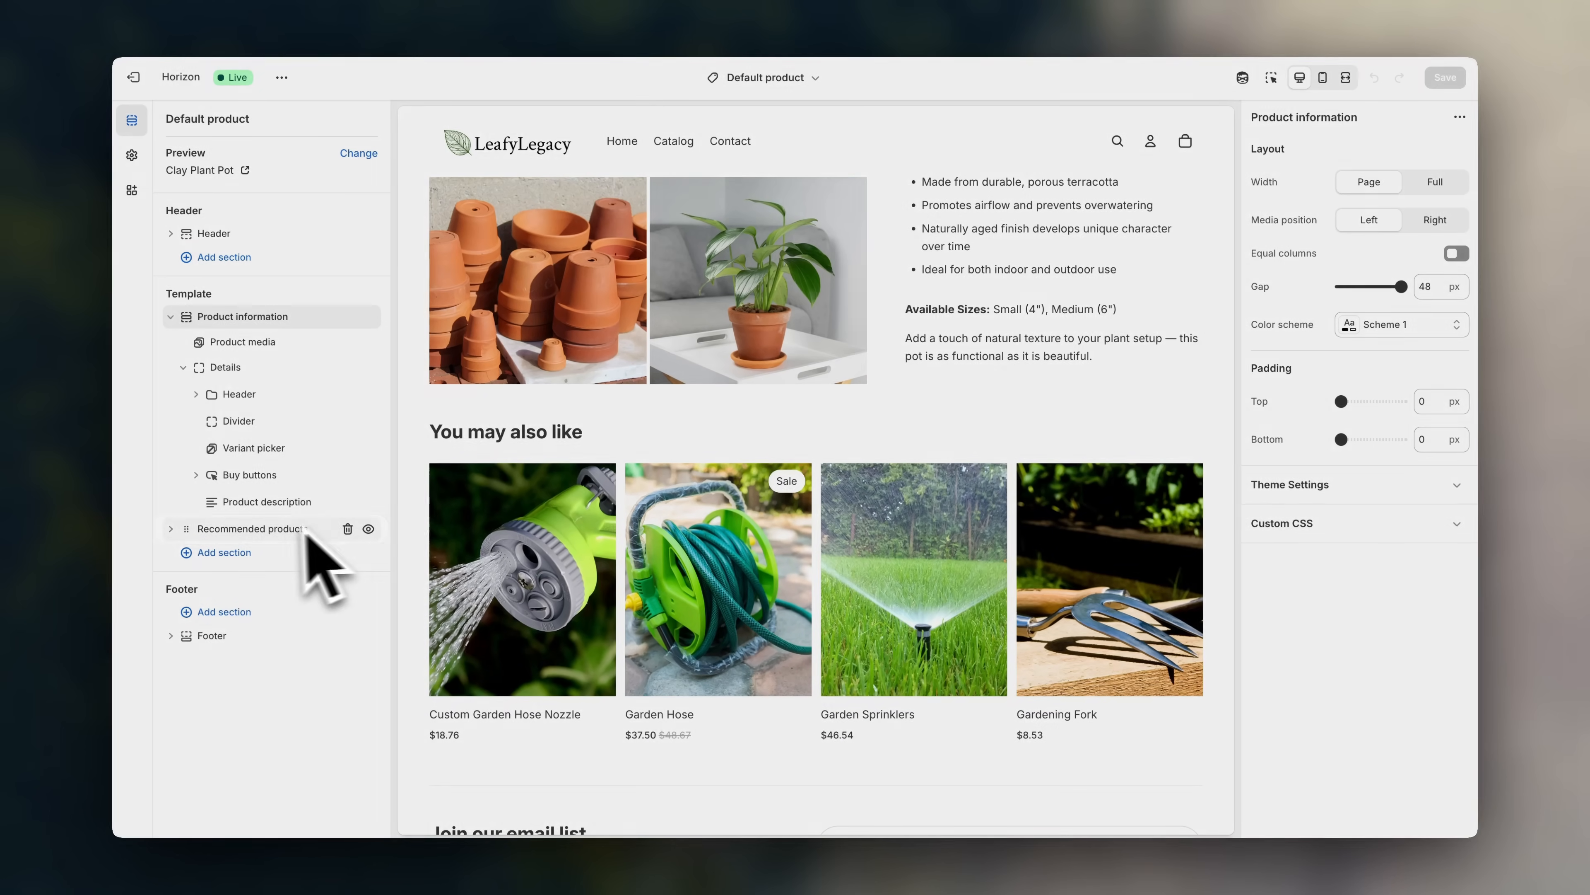
pyautogui.scroll(8, 1227, 502)
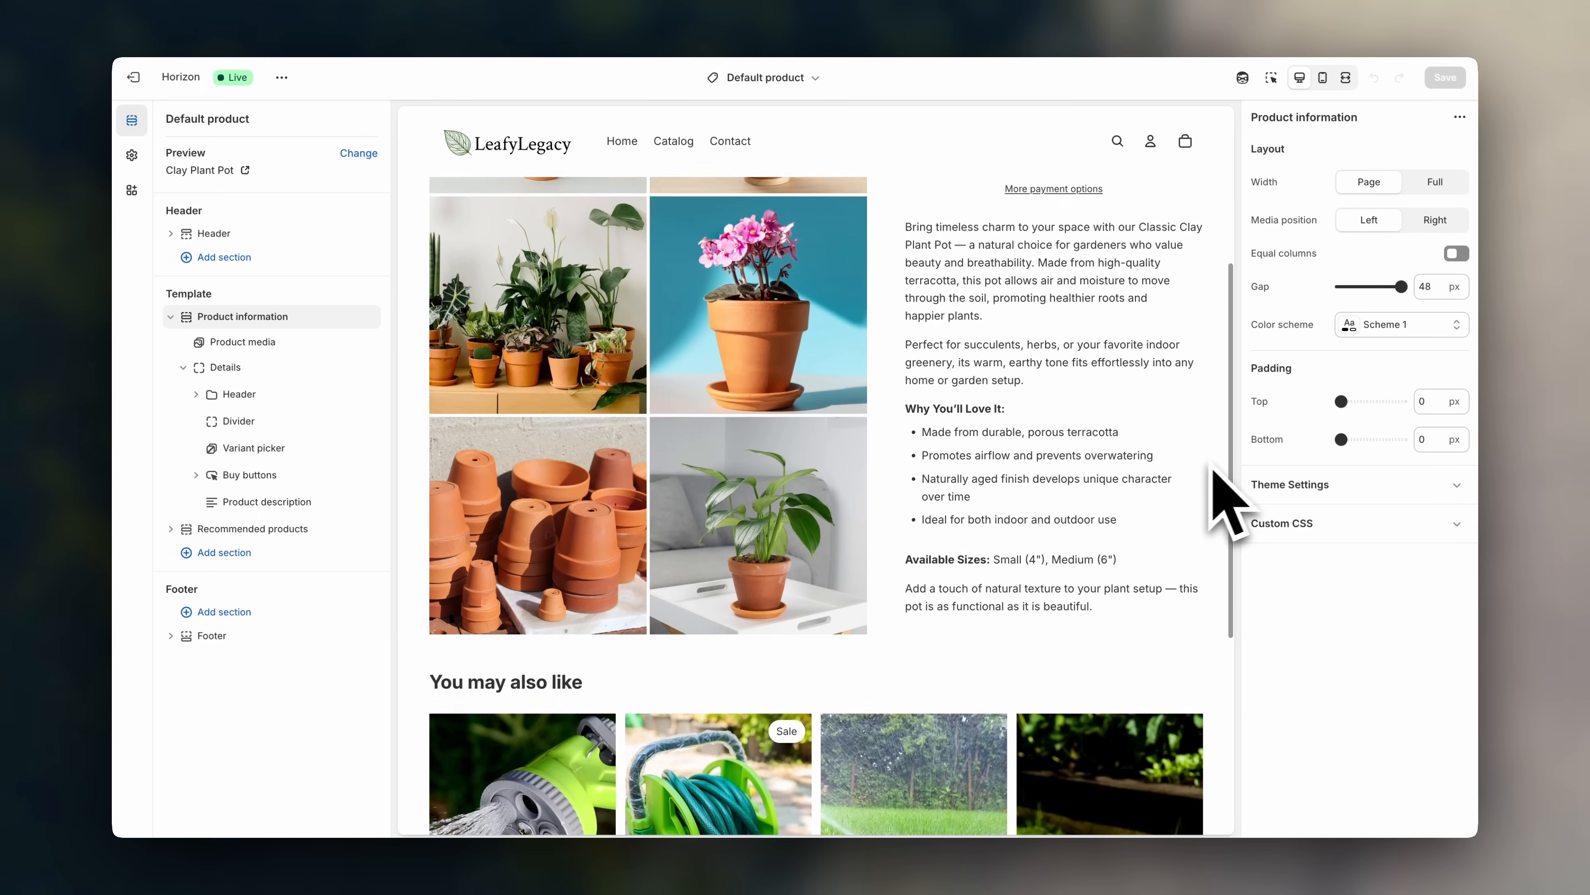
pyautogui.scroll(3, 1231, 501)
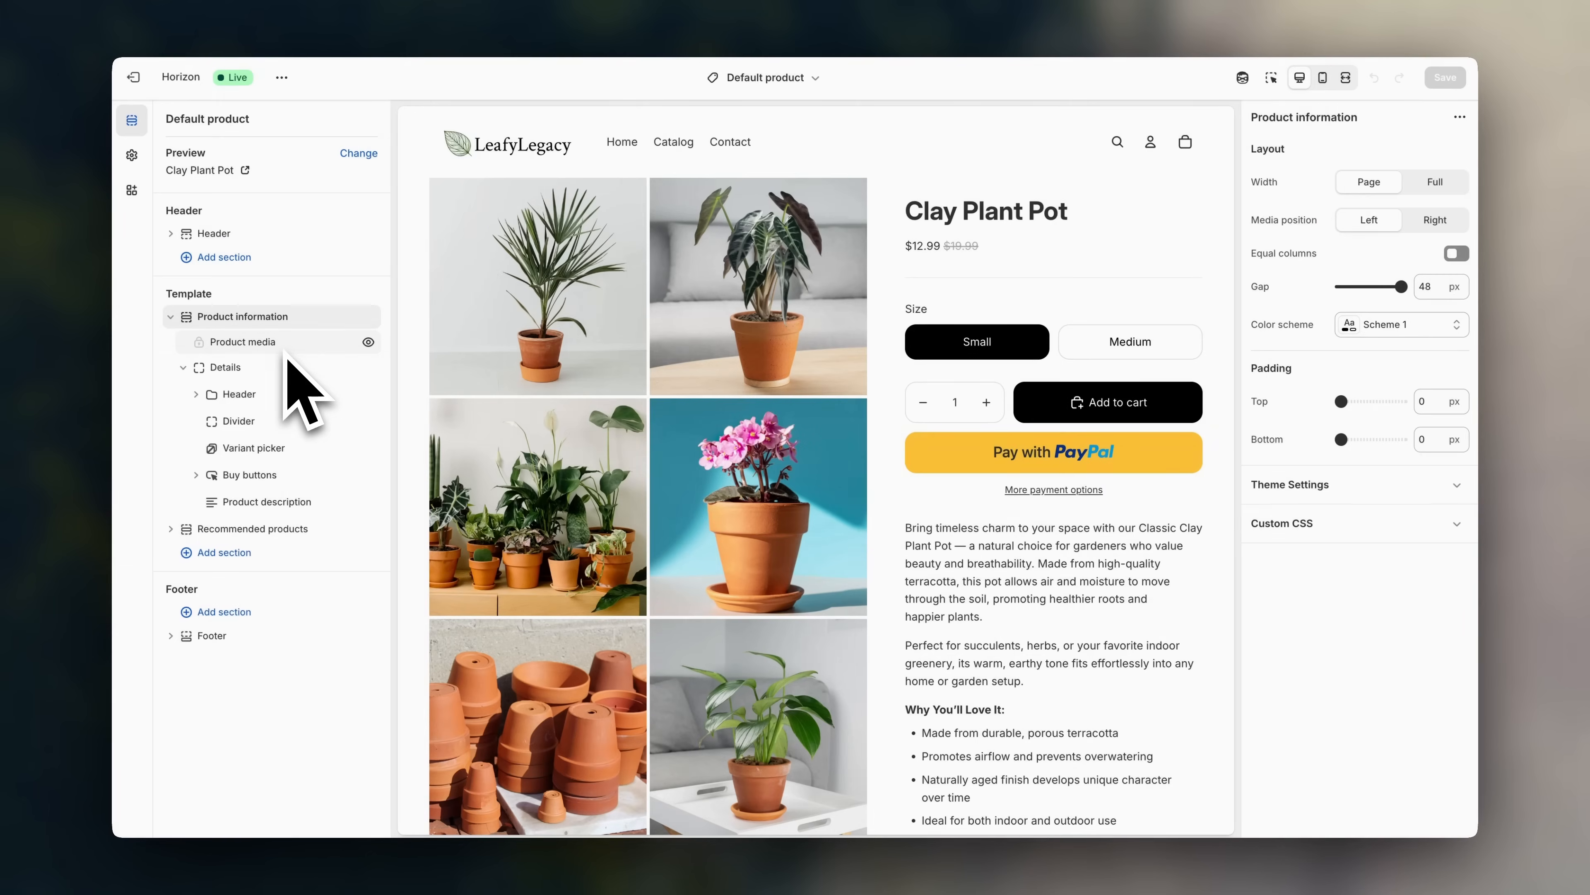
pyautogui.click(287, 350)
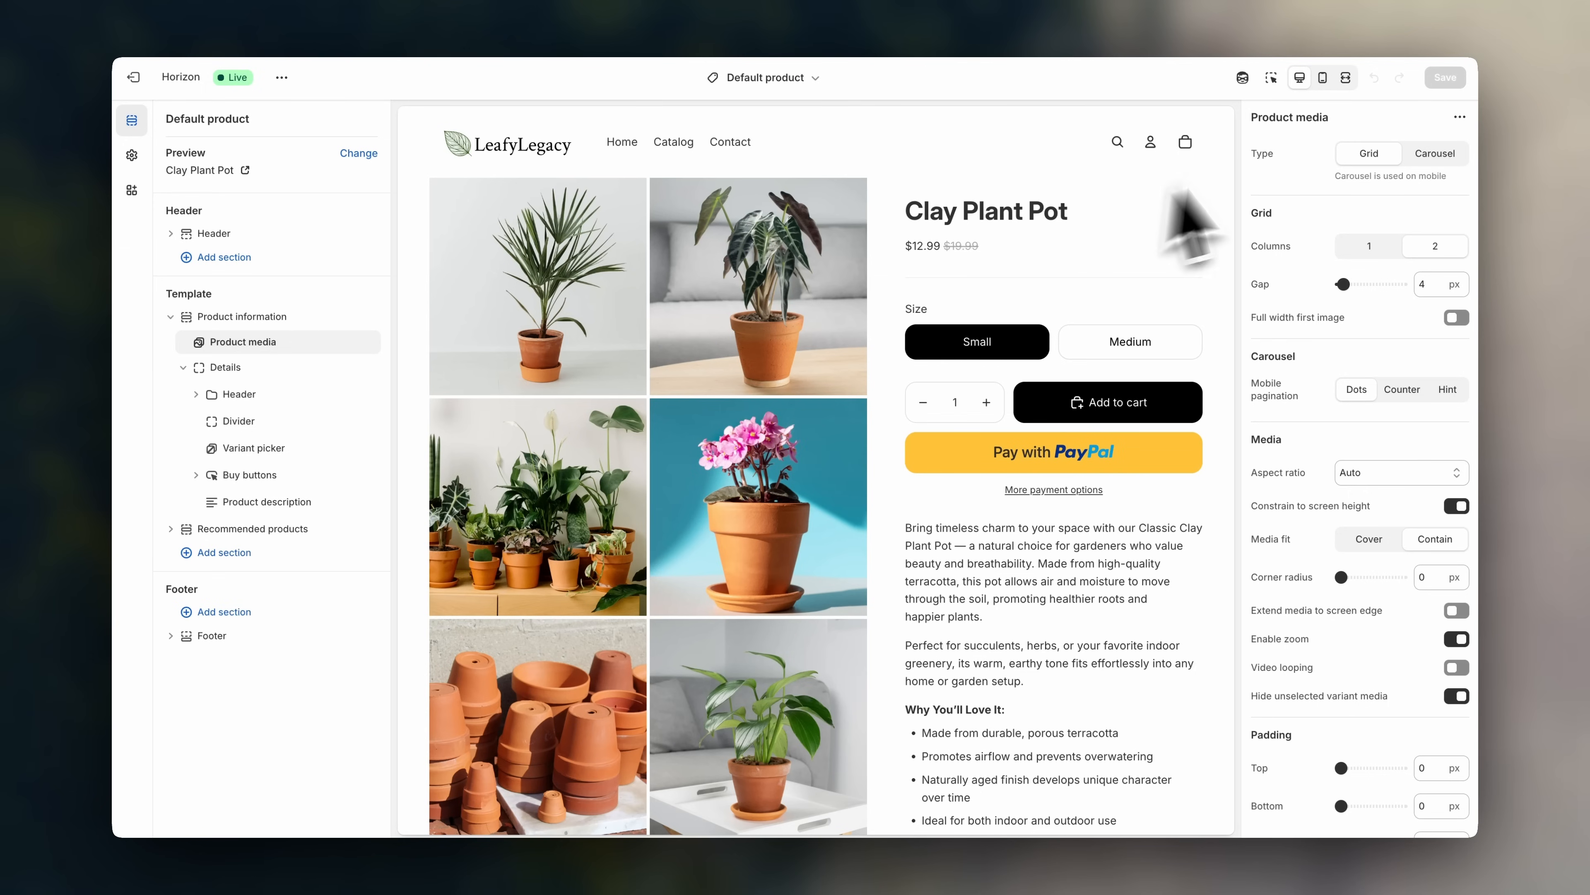
# - Try the Carousel layout, then set media Type to Grid and try 1 column
pyautogui.click(1438, 156)
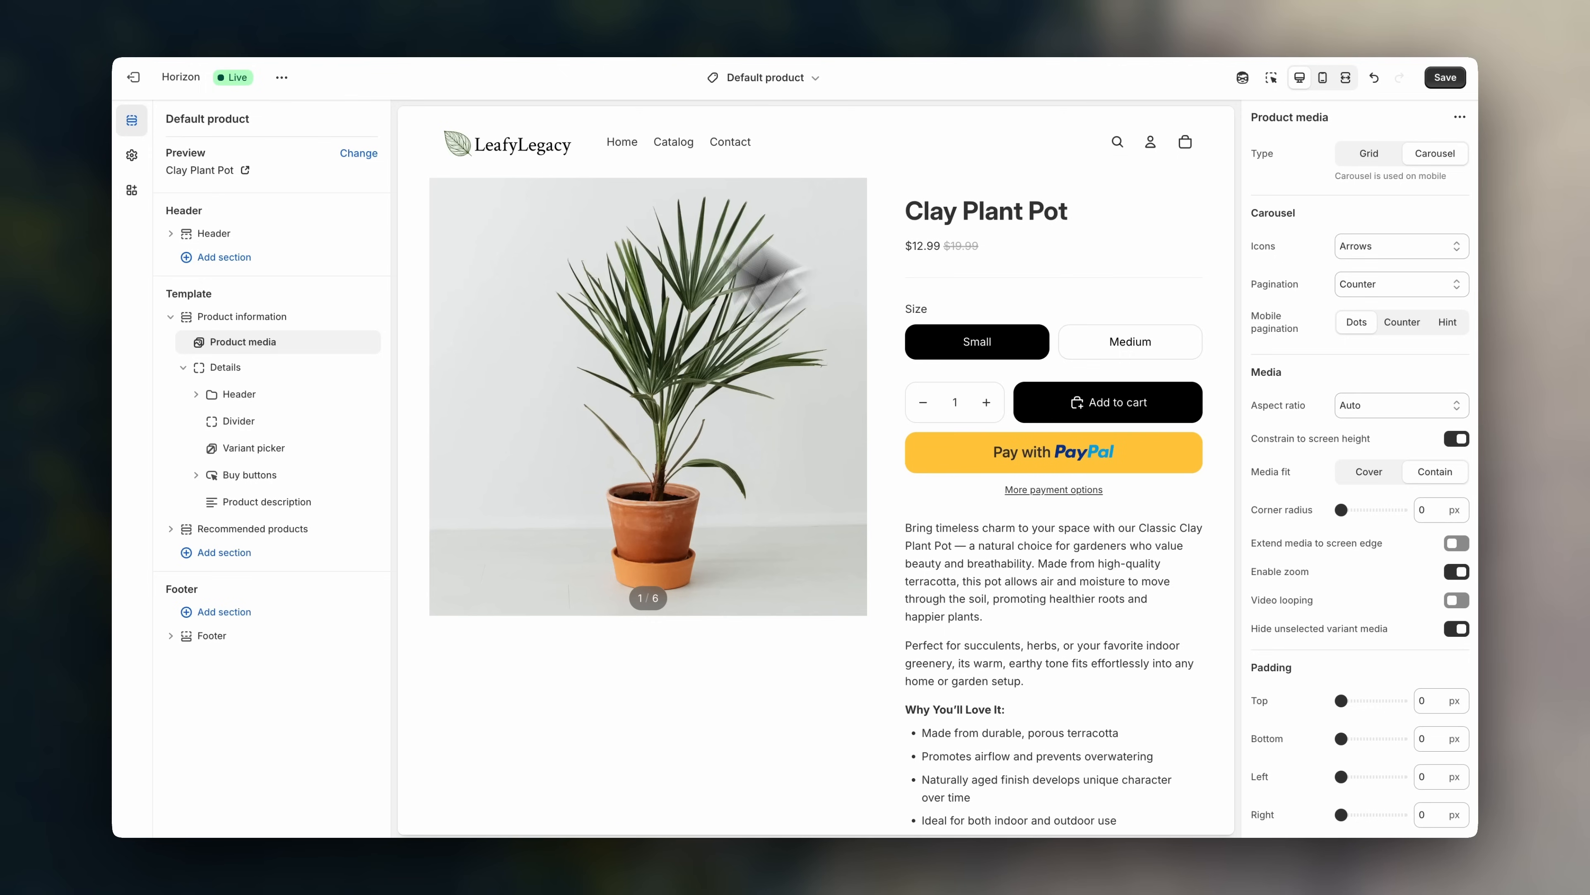
pyautogui.hscroll(5, 691, 473)
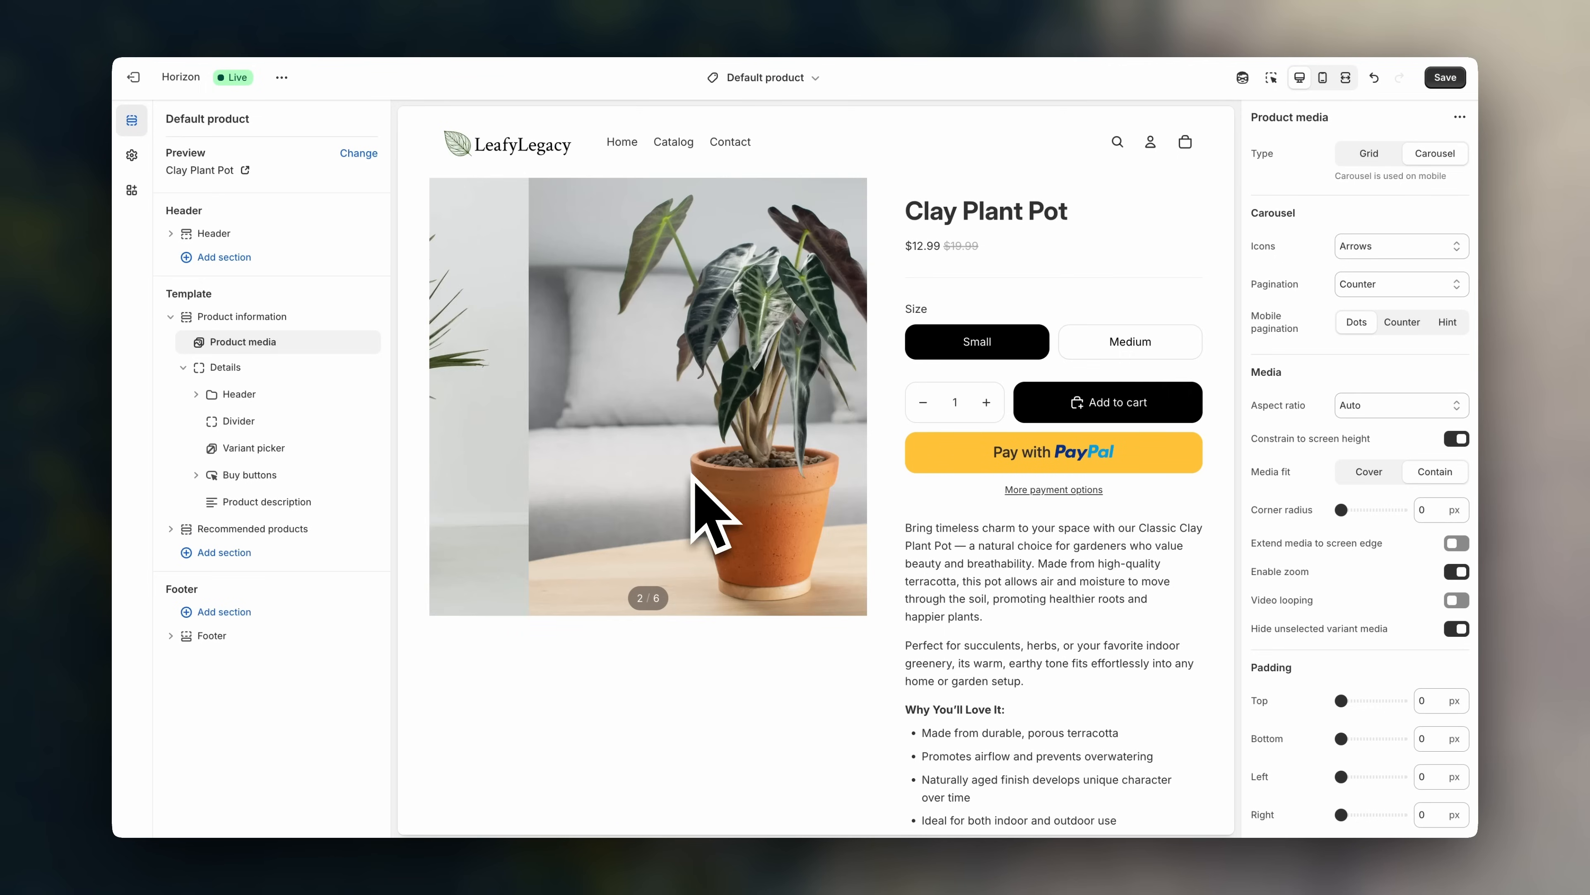
pyautogui.hscroll(4, 691, 473)
pyautogui.hscroll(8, 691, 475)
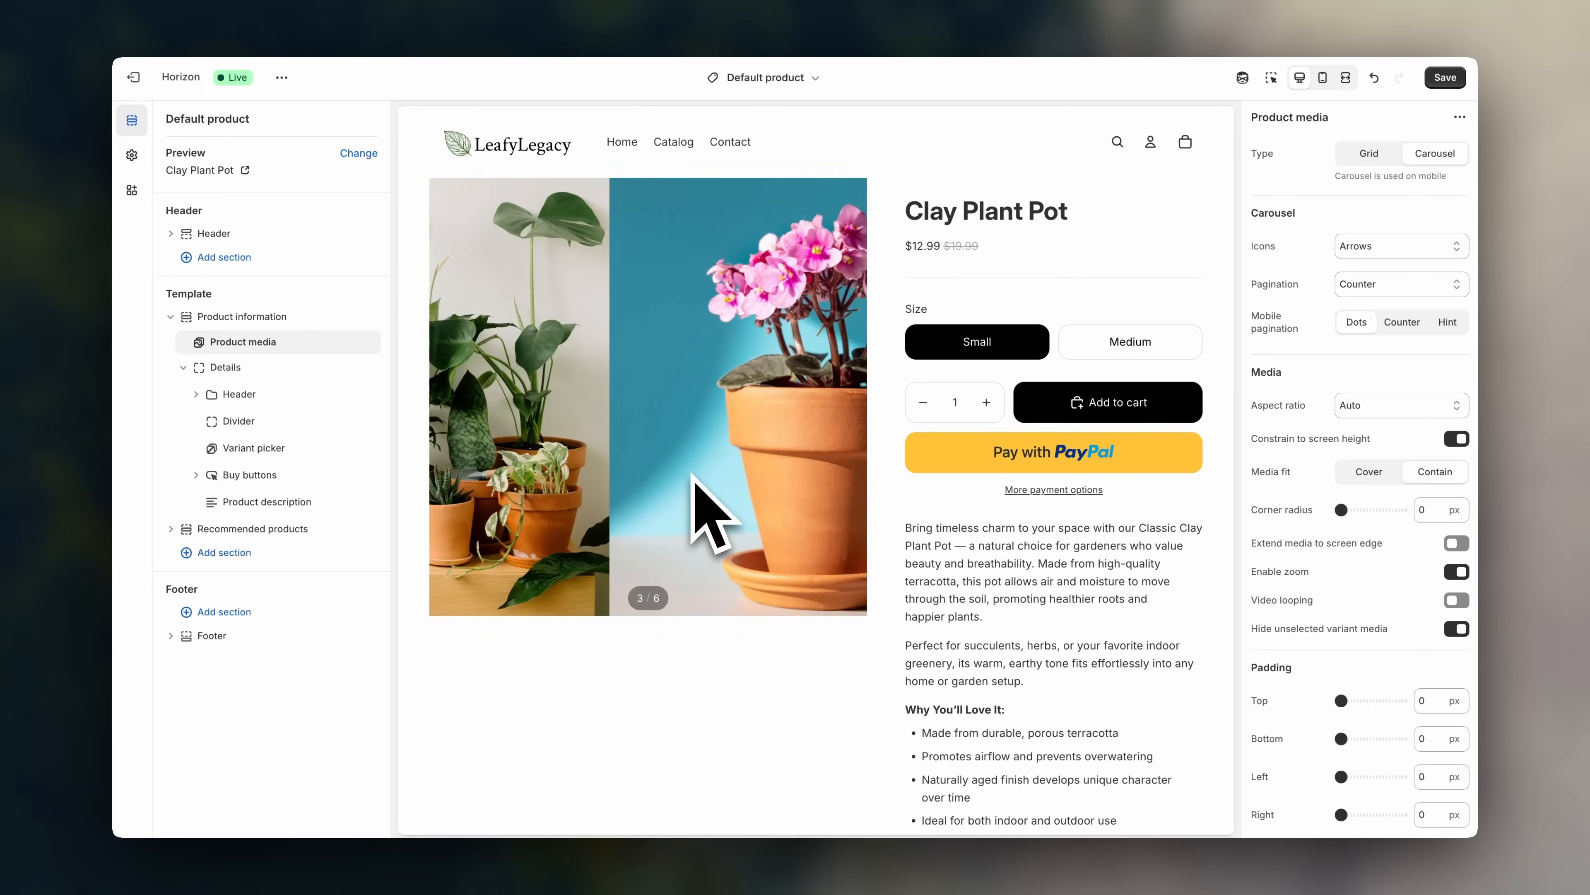
pyautogui.hscroll(-12, 691, 474)
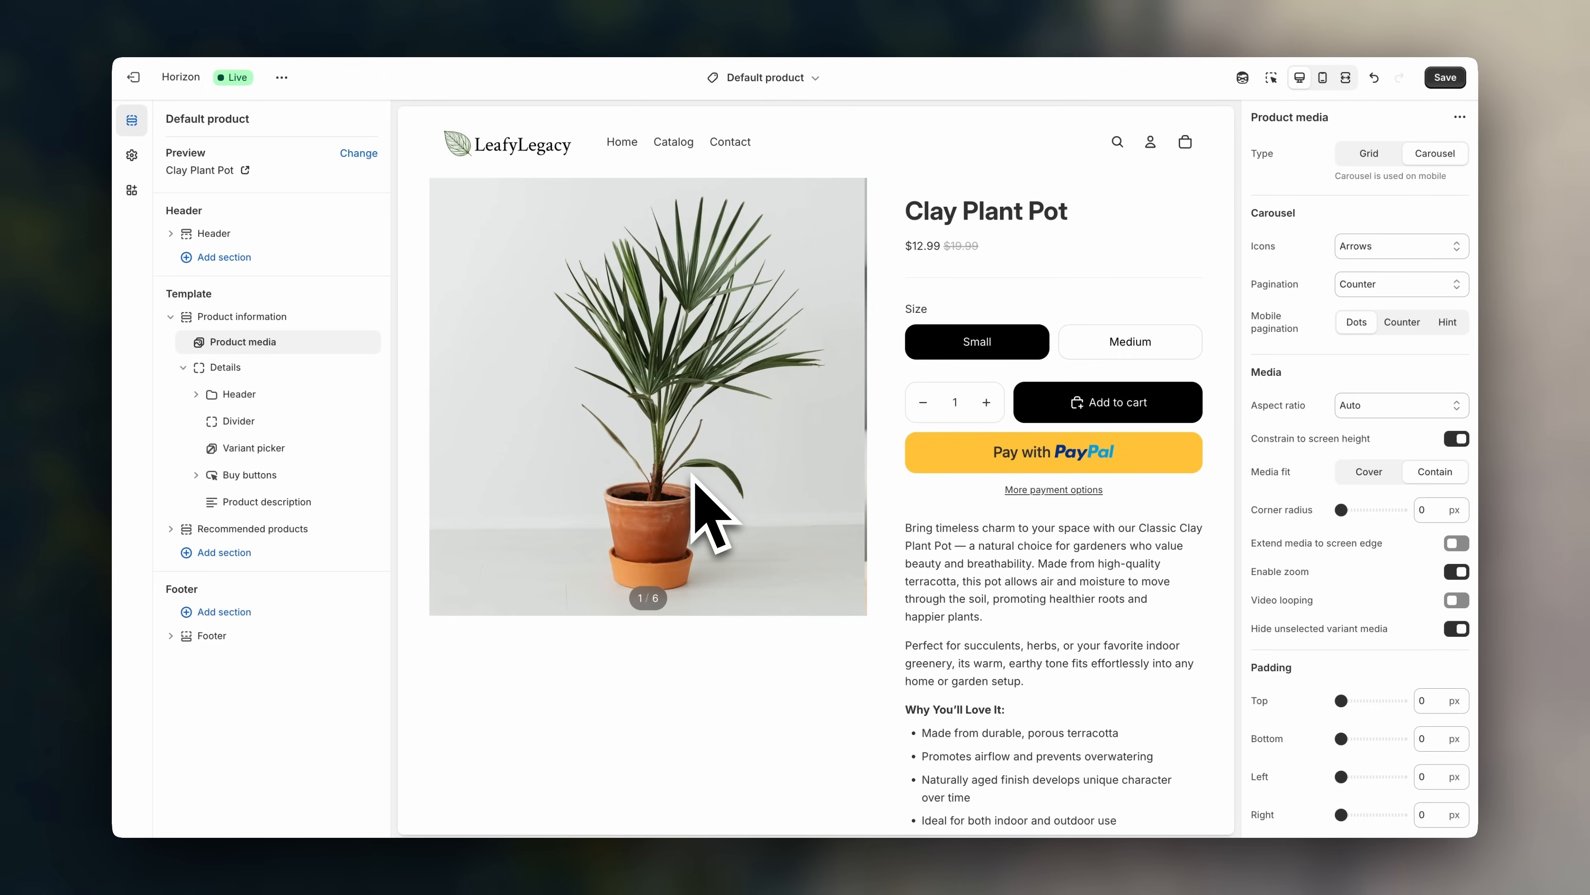
pyautogui.click(1362, 160)
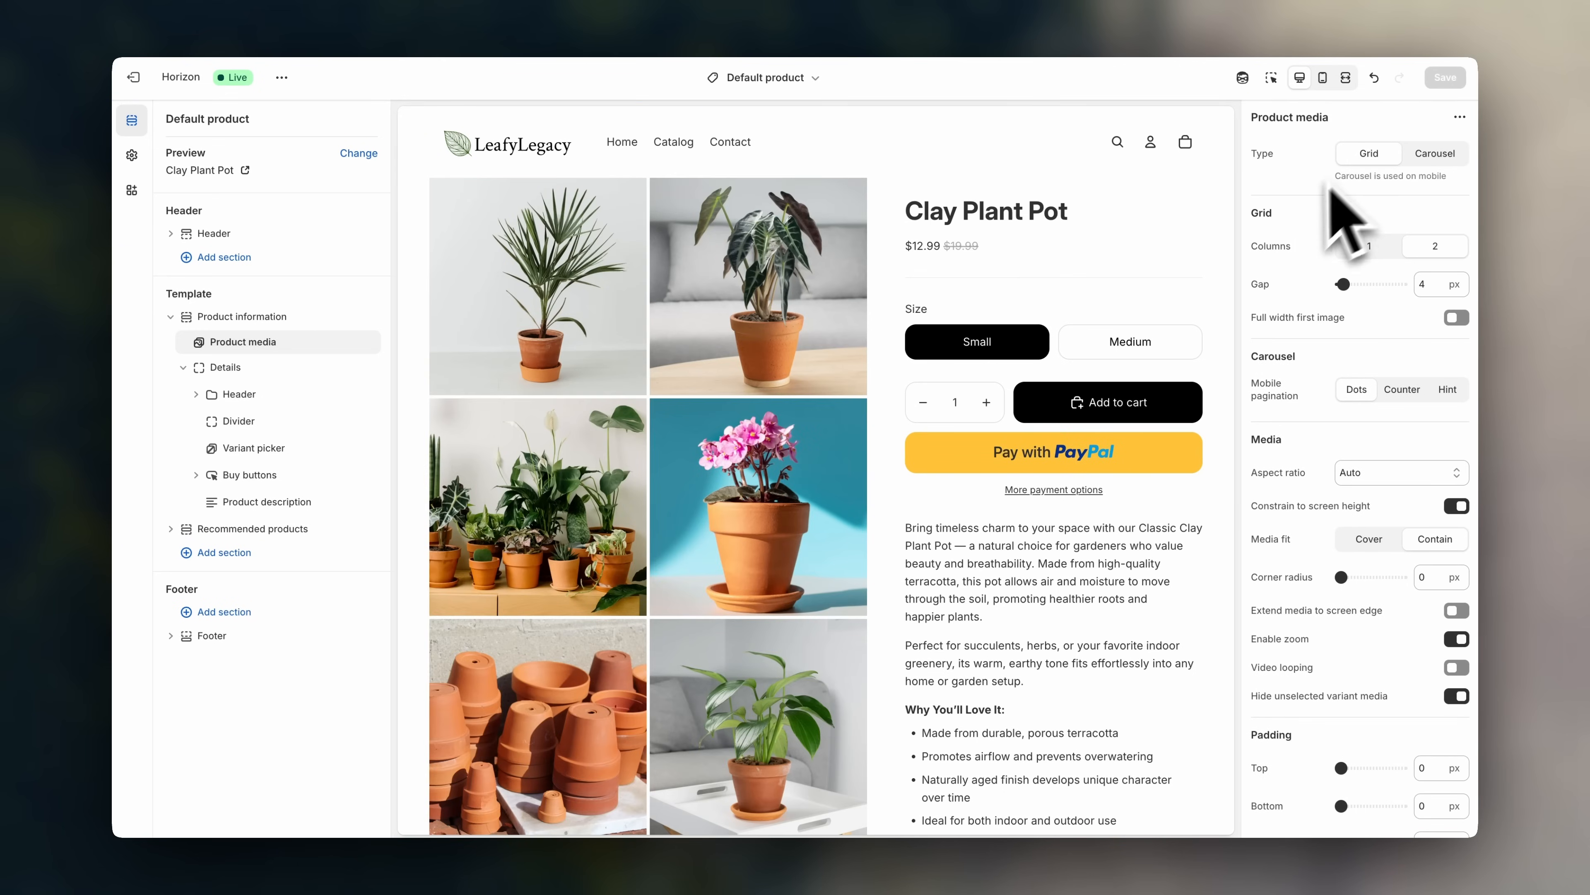
pyautogui.click(1371, 247)
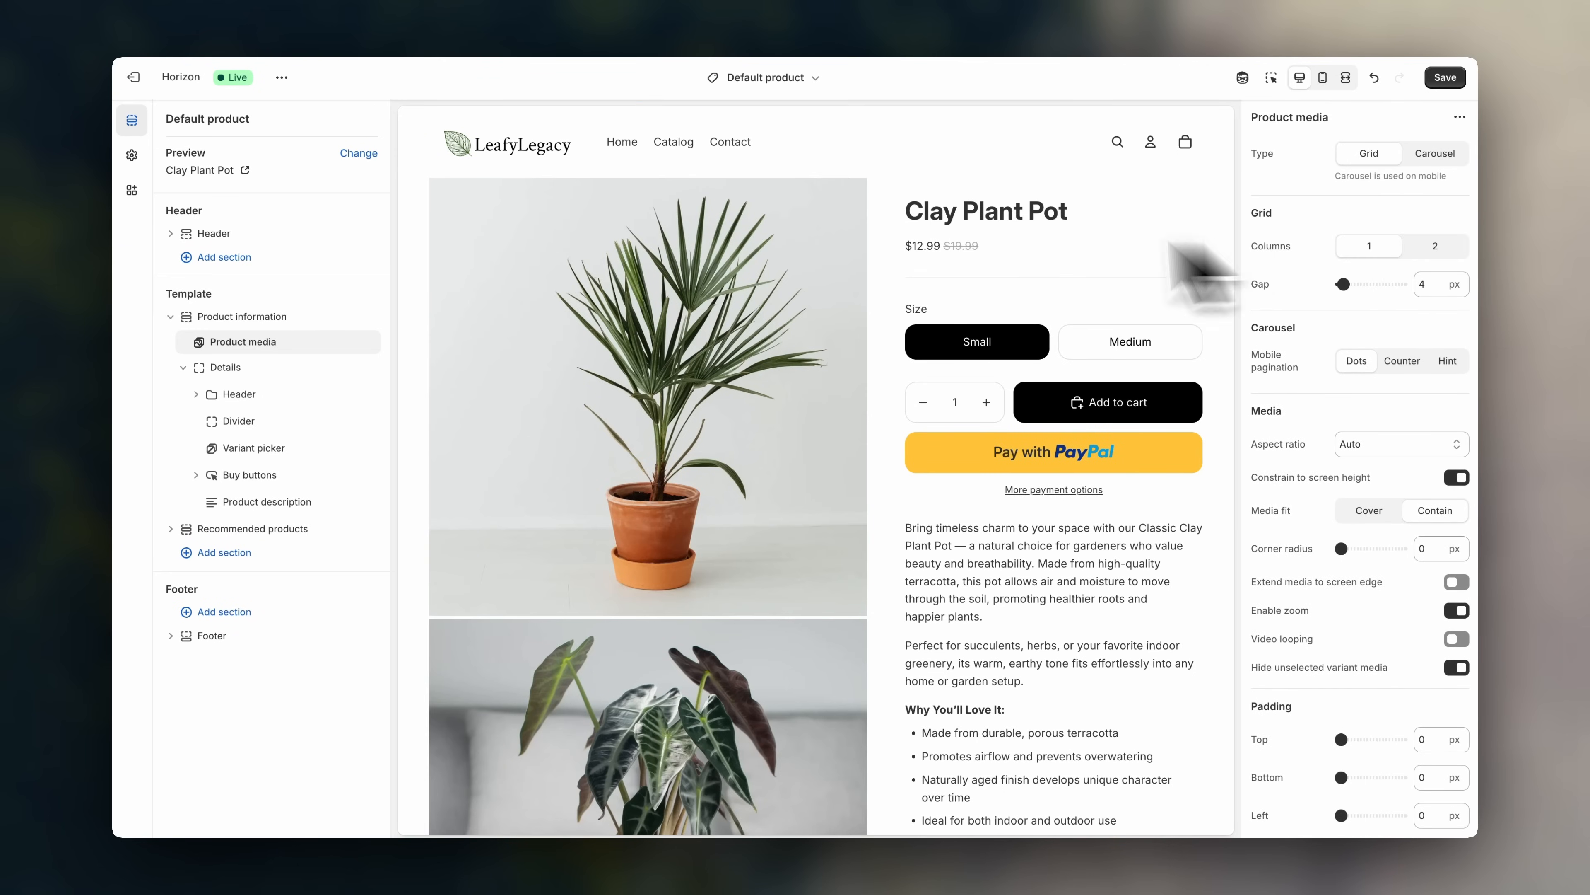
pyautogui.scroll(-10, 757, 445)
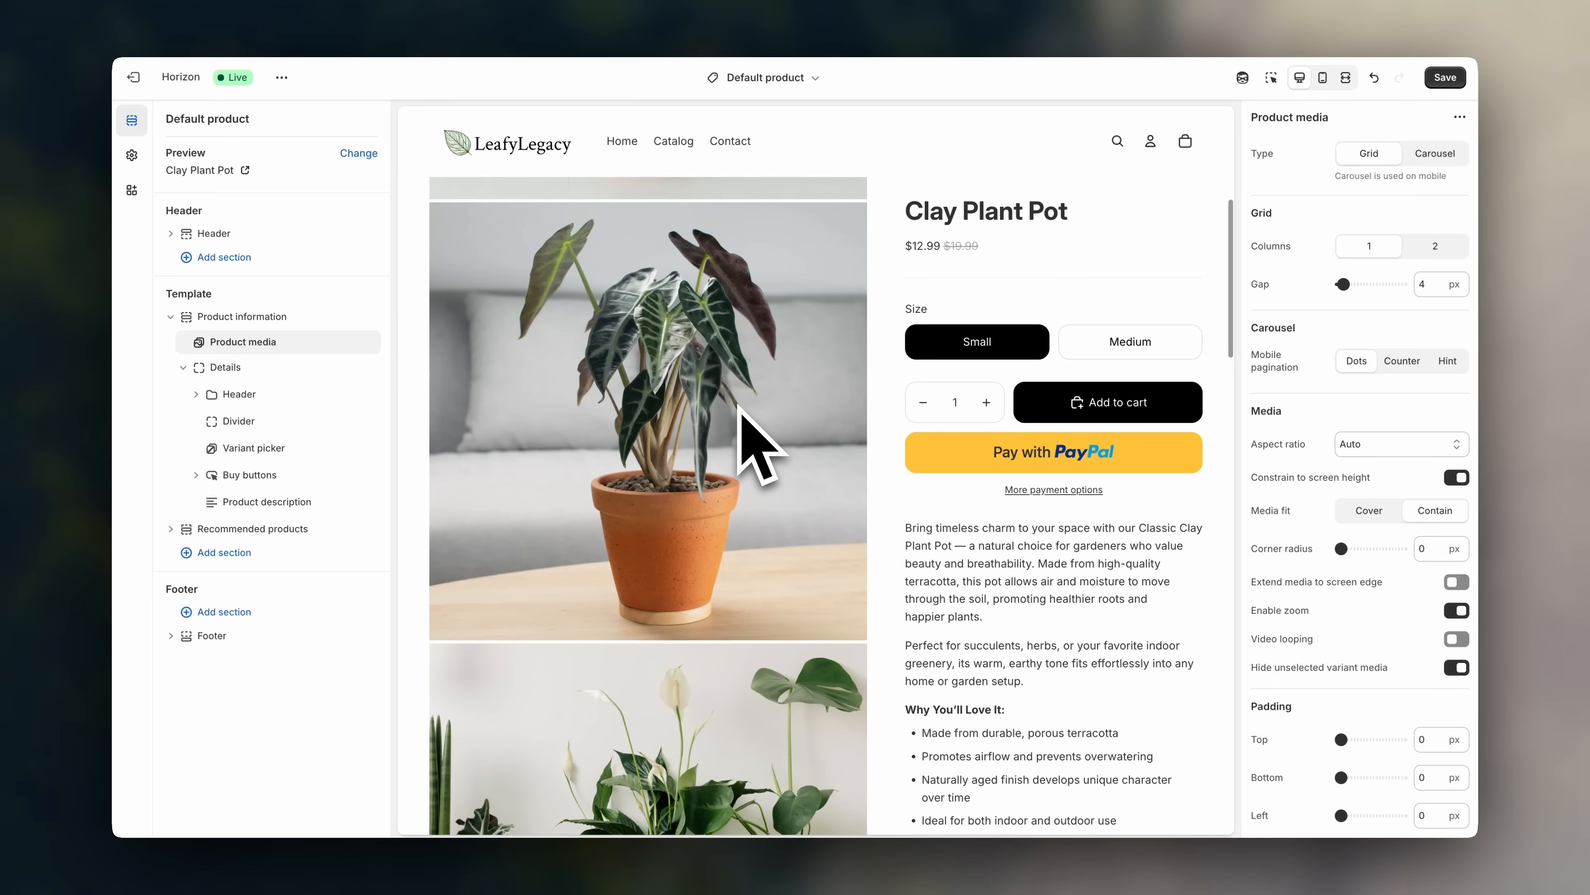
pyautogui.scroll(-15, 758, 445)
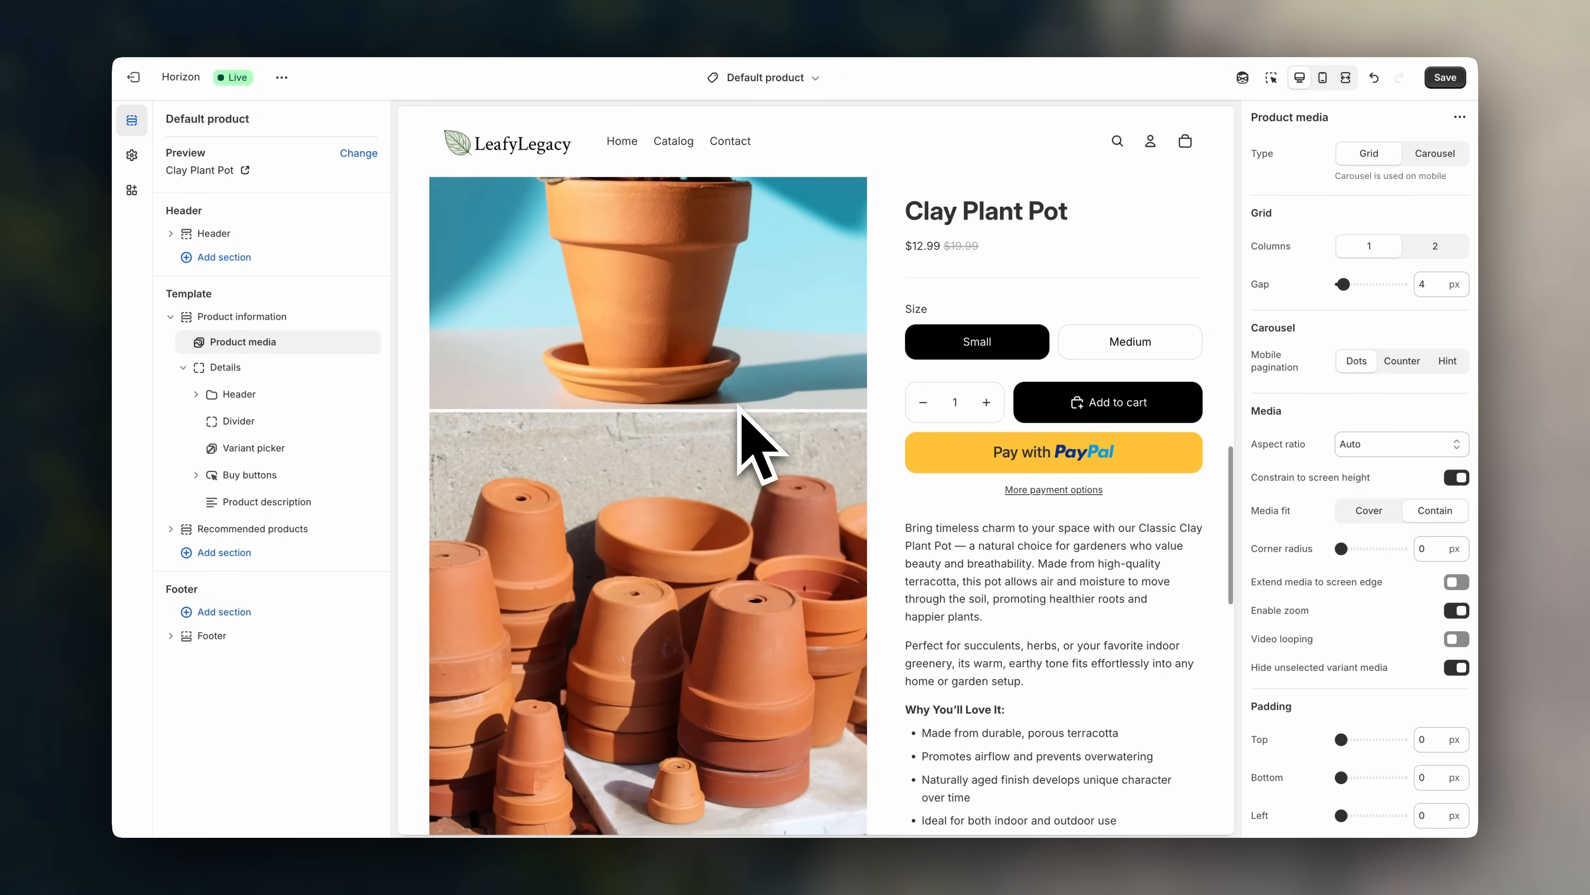
pyautogui.scroll(-2, 757, 445)
pyautogui.scroll(20, 757, 445)
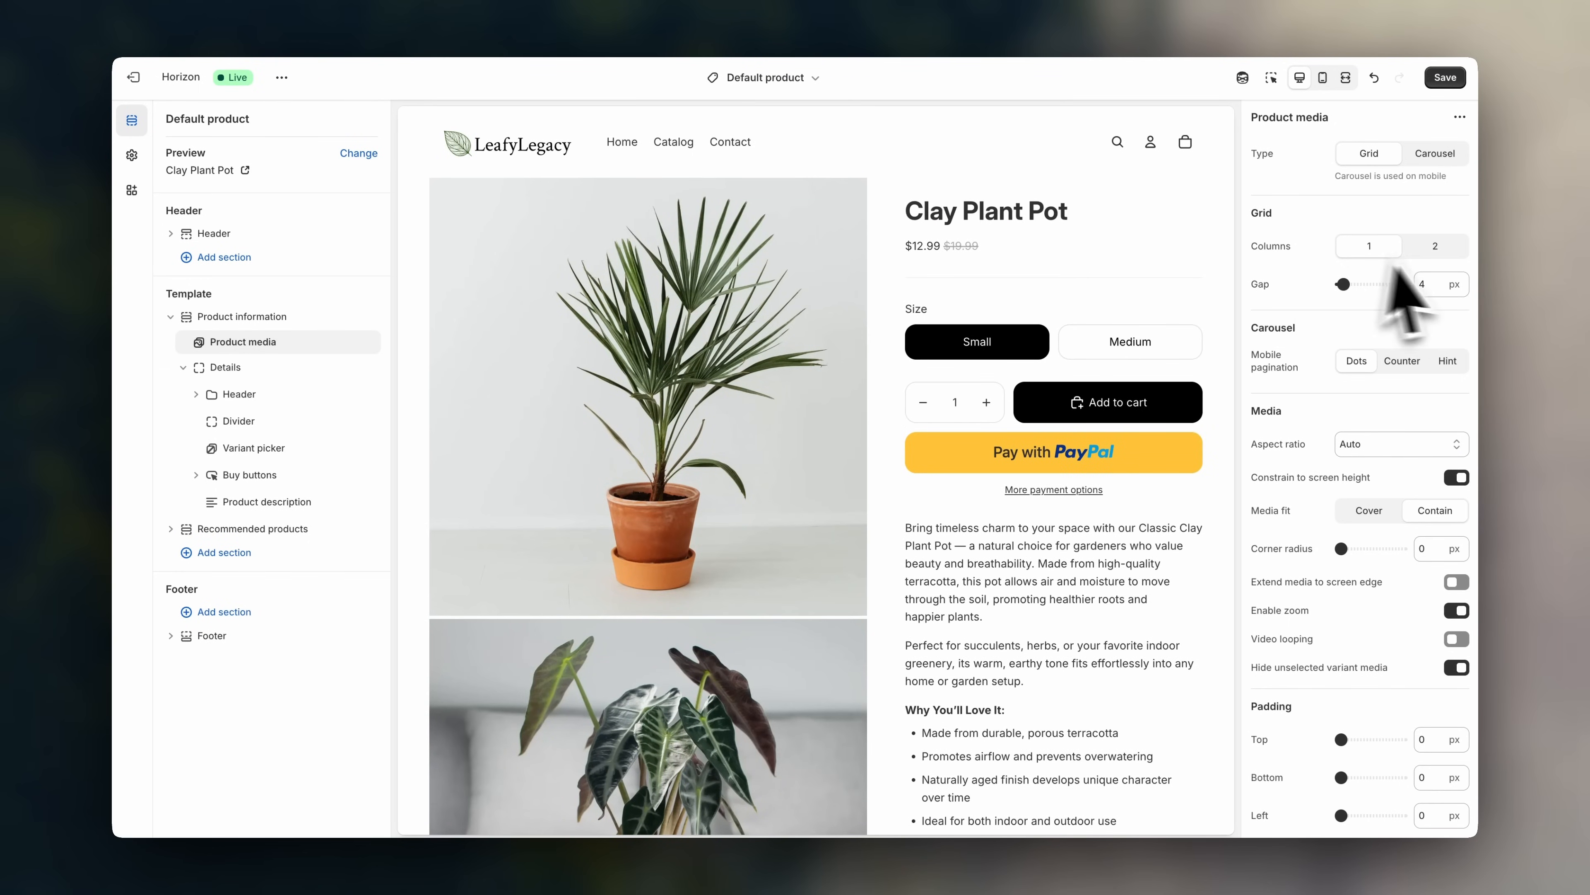
# - Return the grid to 2 columns, toggling Full width first image on and back off
pyautogui.click(1451, 251)
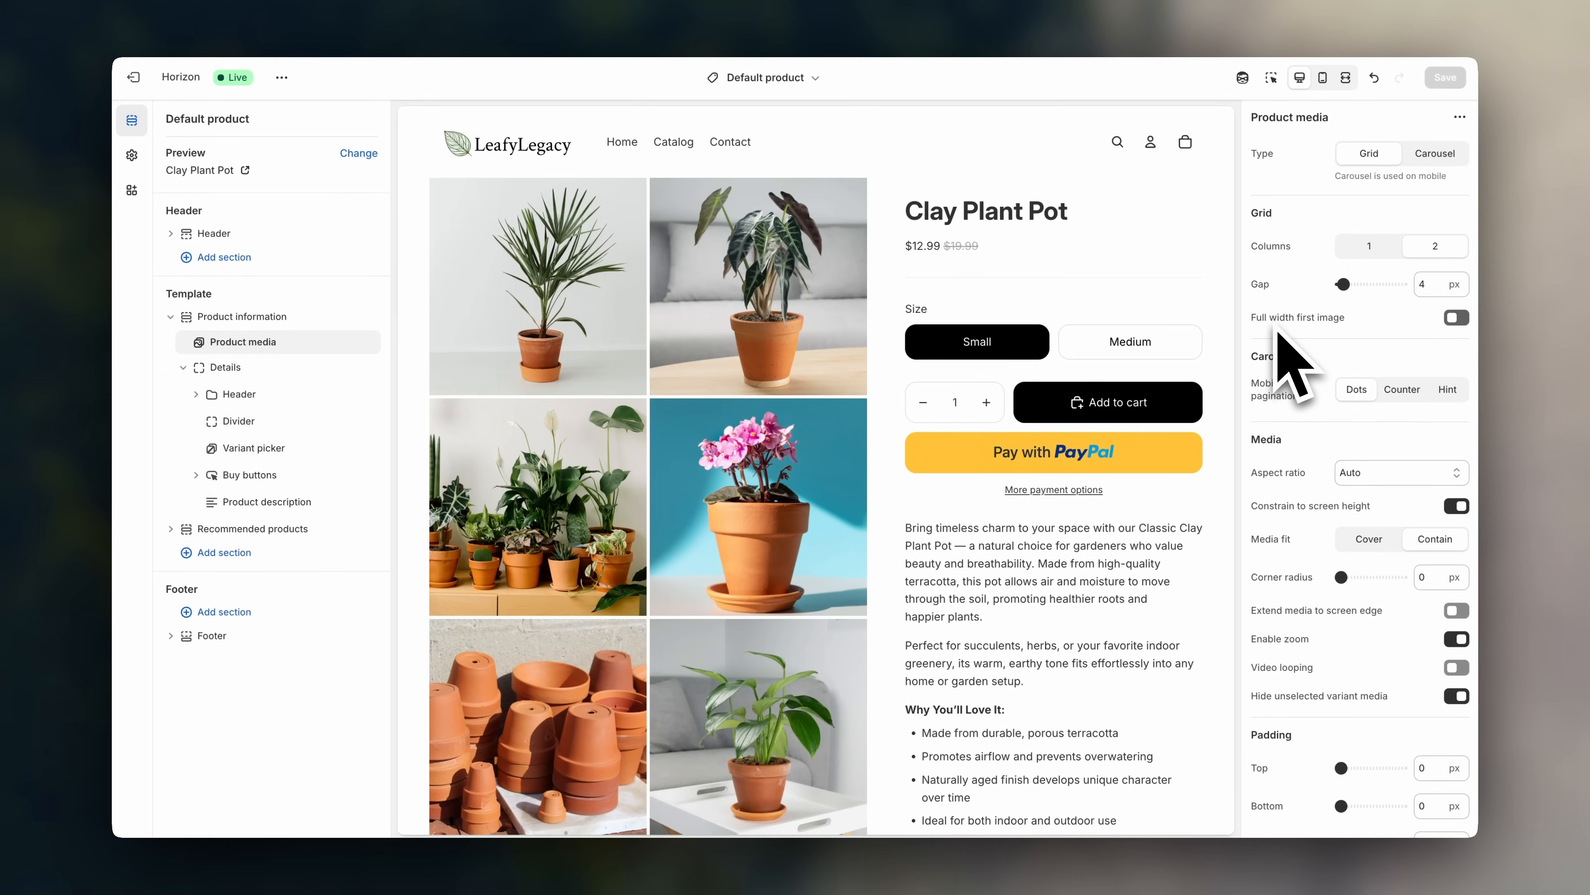
pyautogui.click(1456, 318)
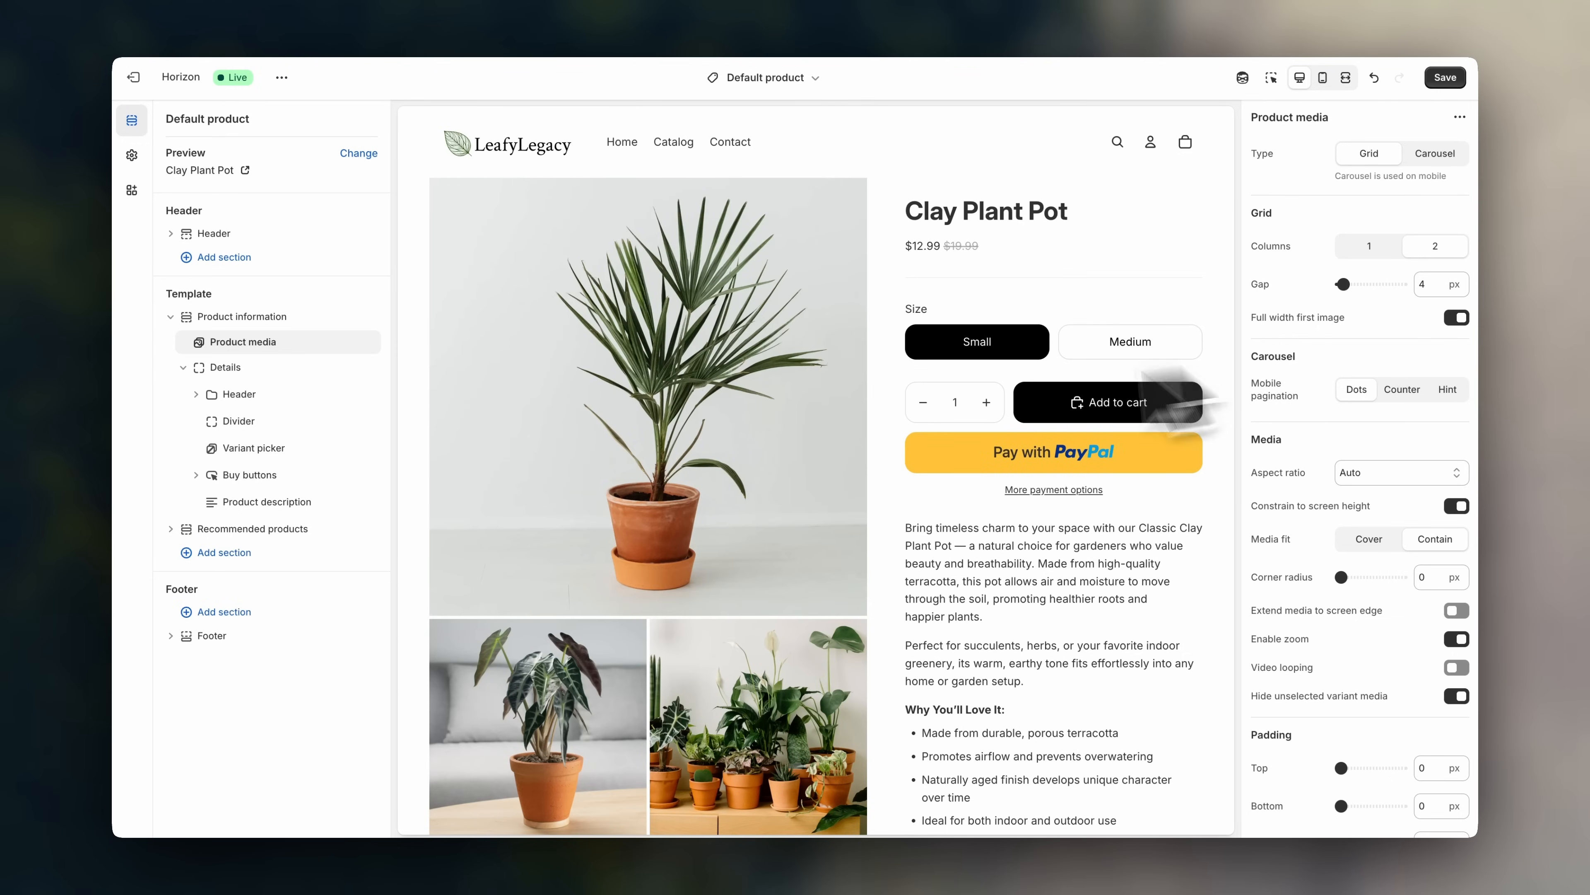
pyautogui.scroll(-7, 746, 455)
pyautogui.scroll(5, 734, 432)
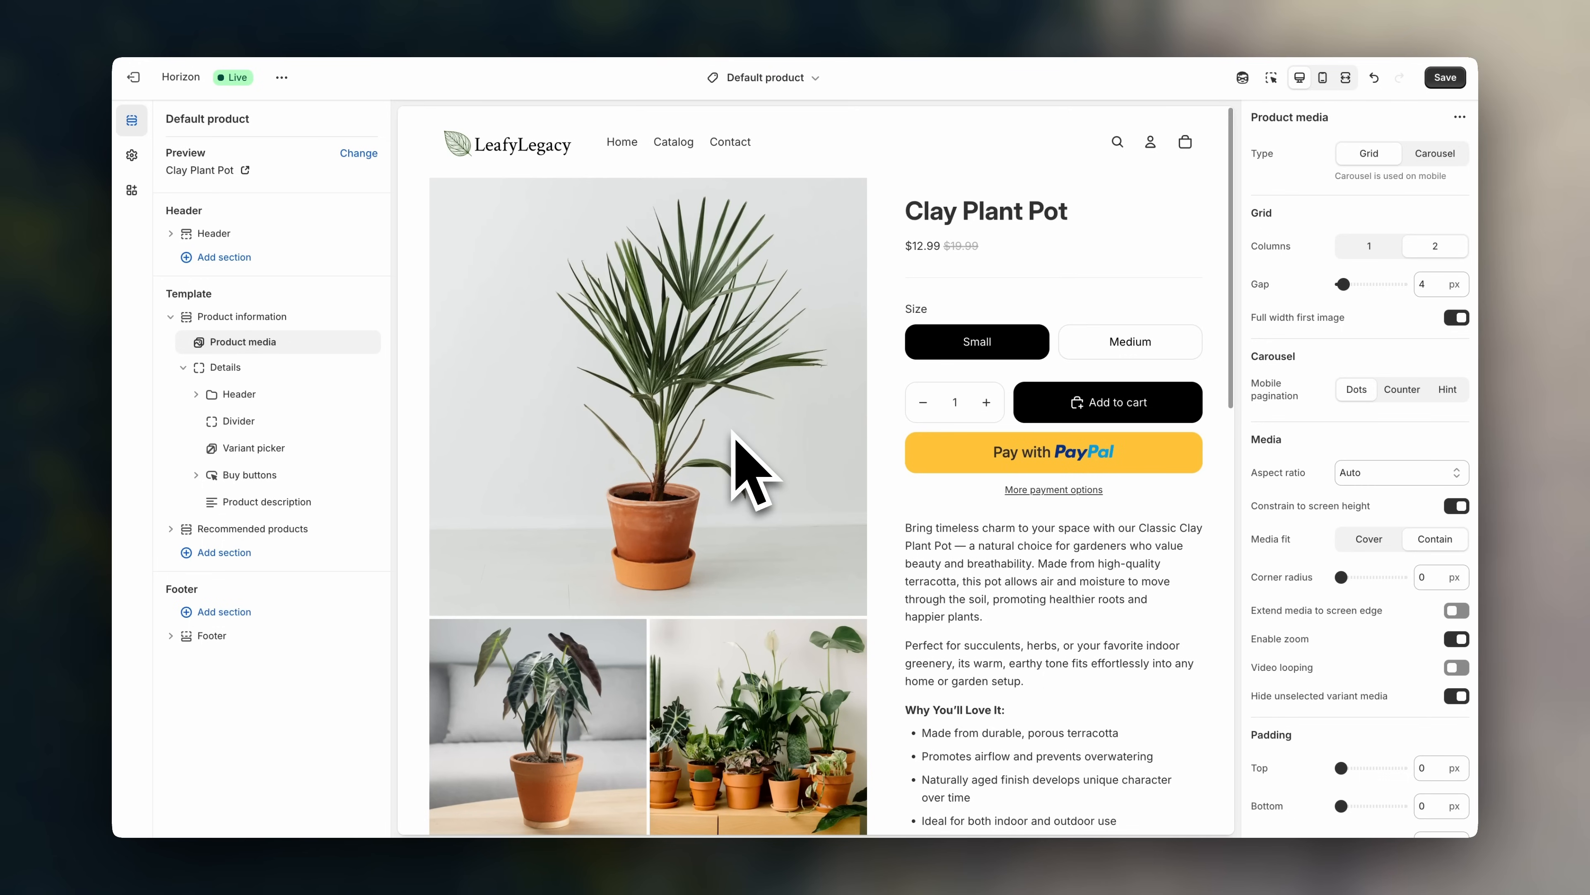
pyautogui.click(1455, 318)
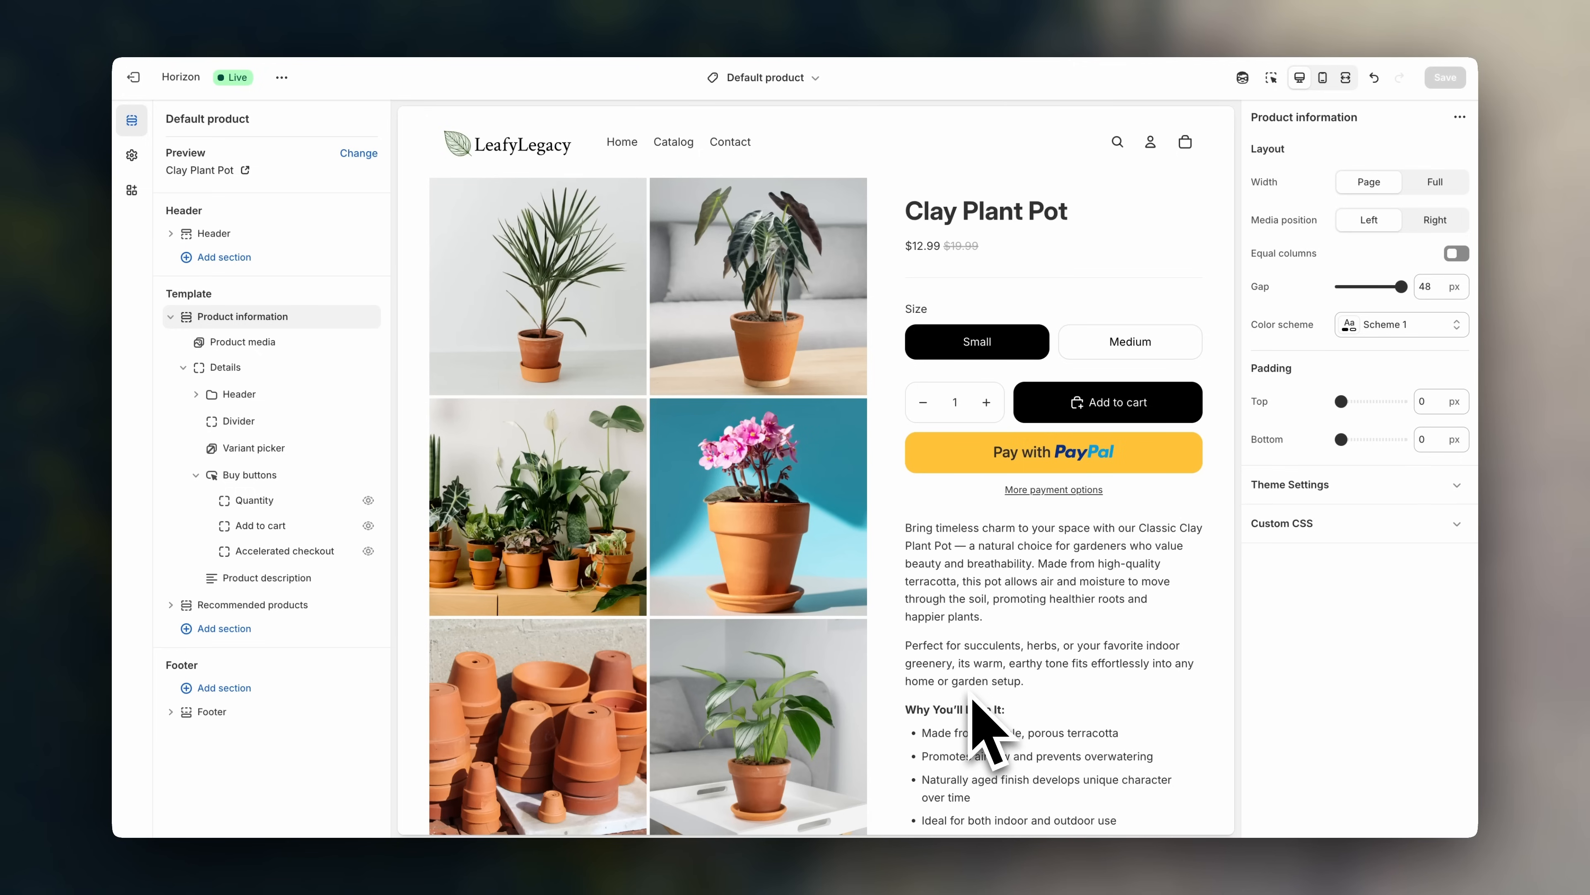
pyautogui.scroll(-7, 1177, 674)
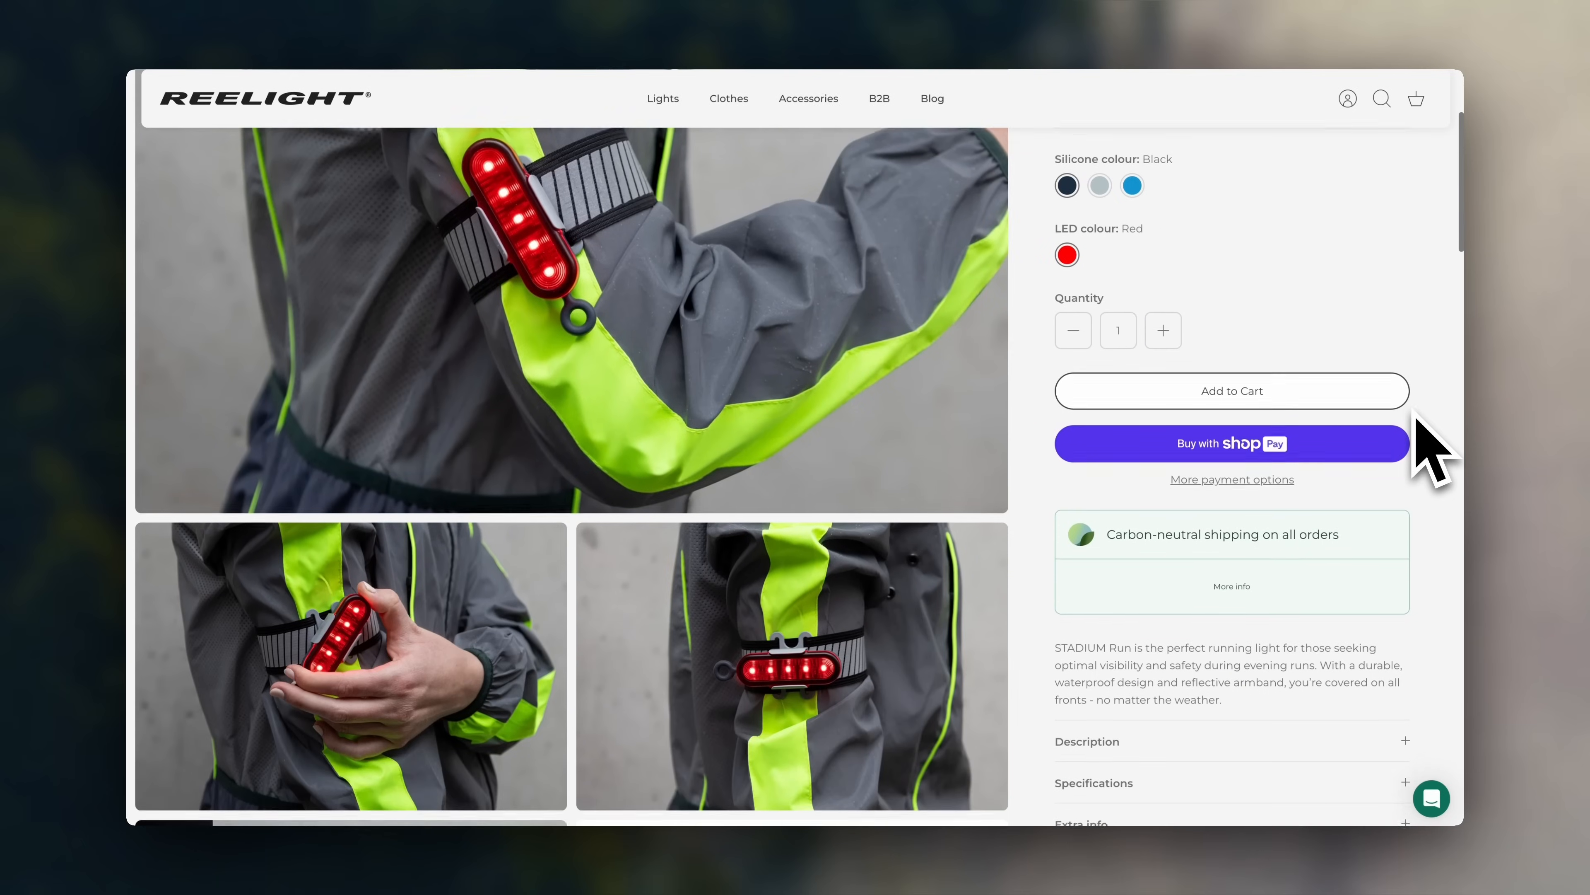
pyautogui.scroll(-5, 1420, 444)
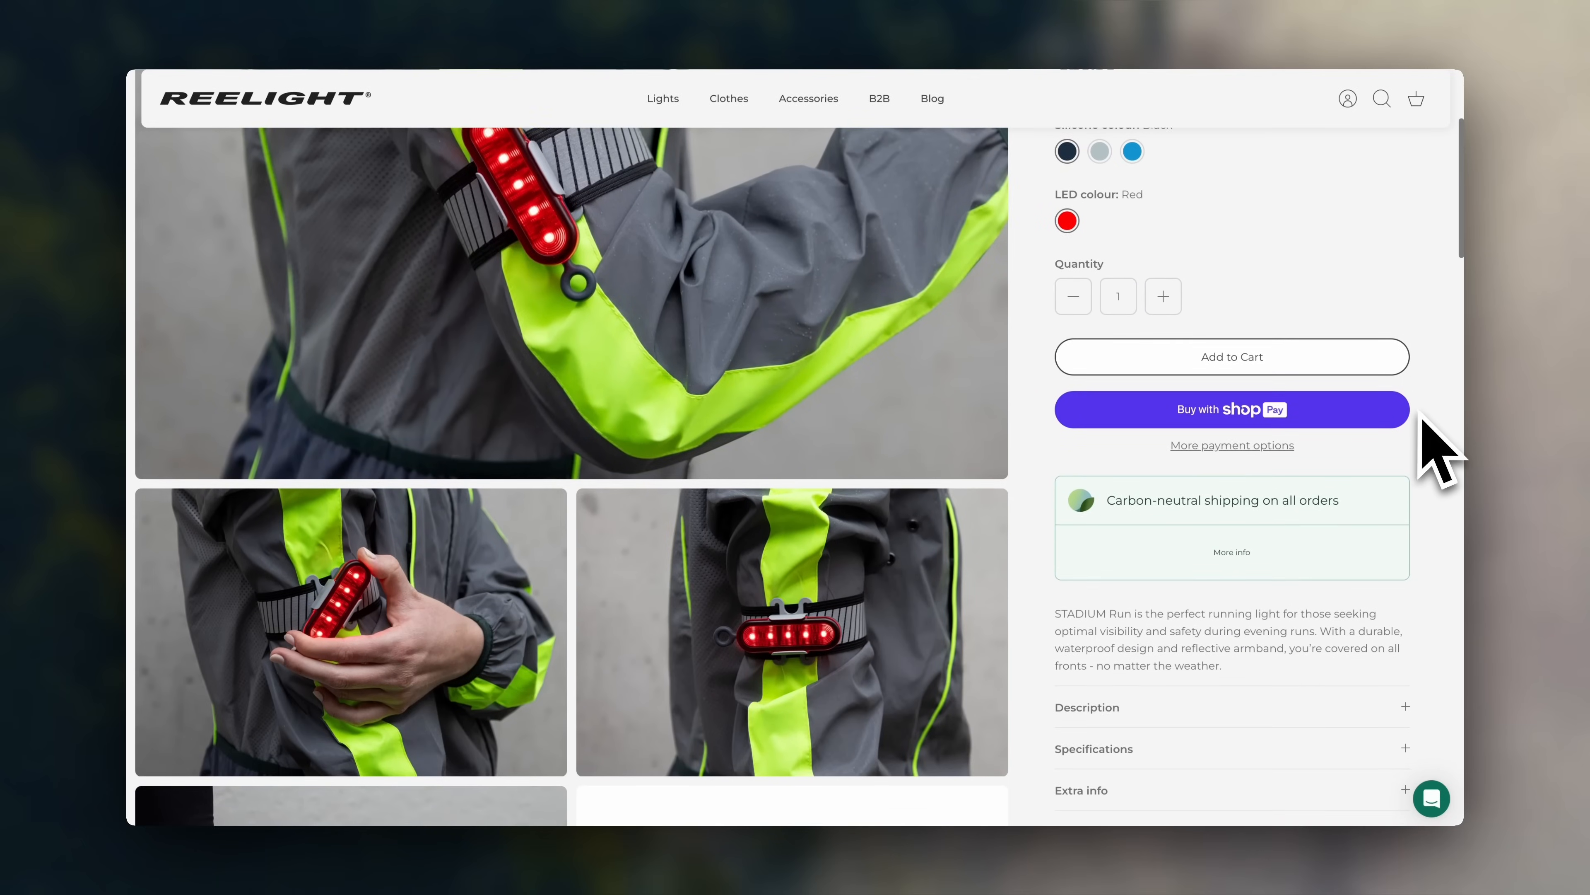
pyautogui.scroll(-10, 1425, 419)
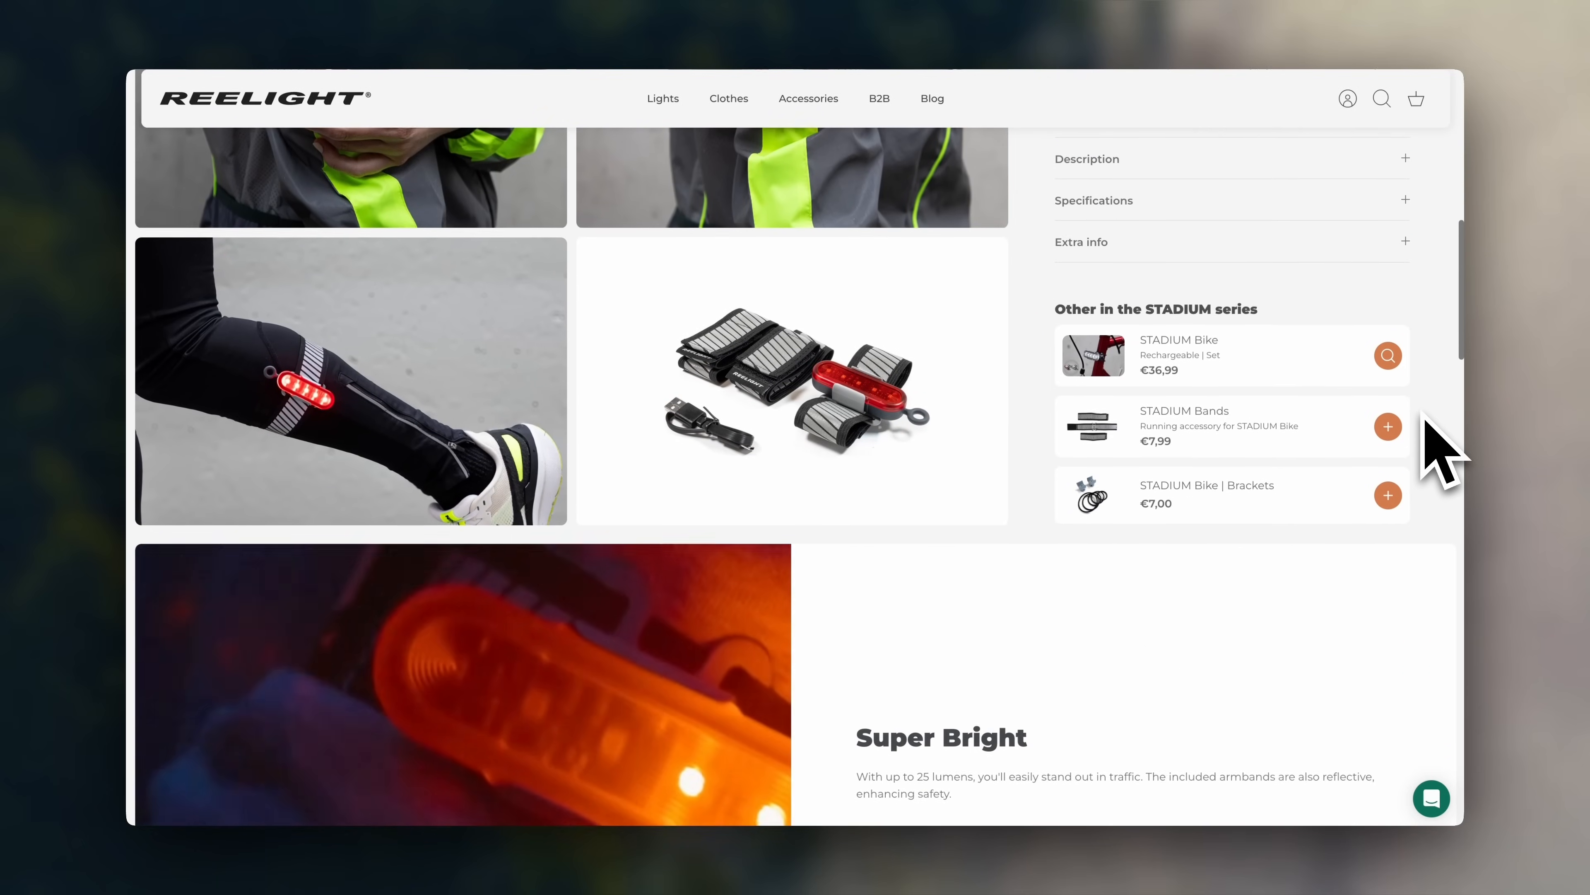
pyautogui.scroll(-3, 1425, 418)
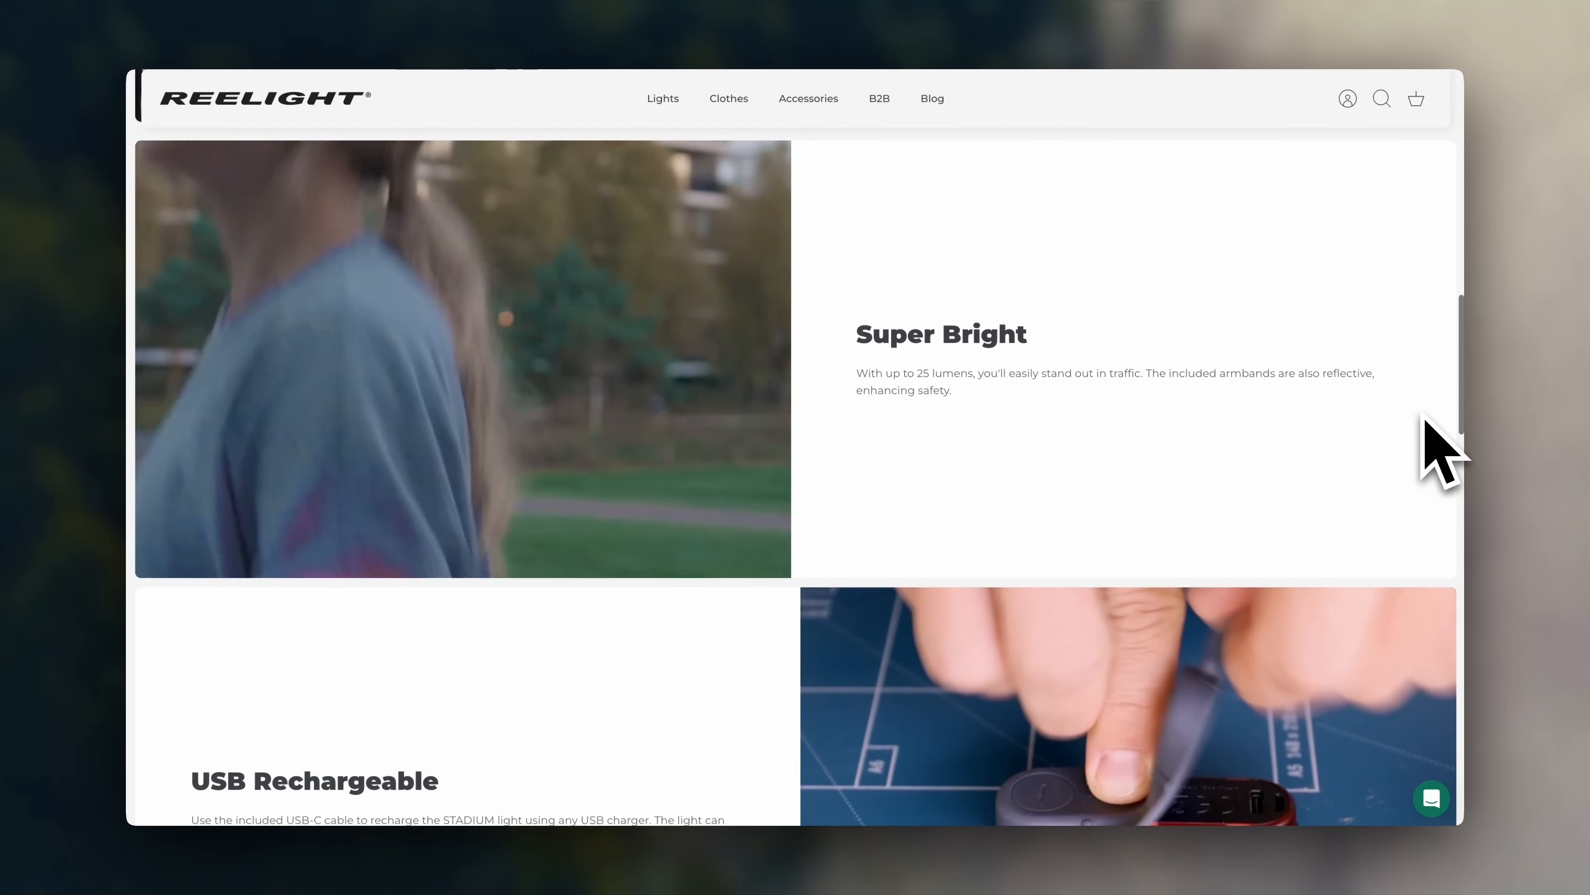
pyautogui.scroll(-6, 1425, 418)
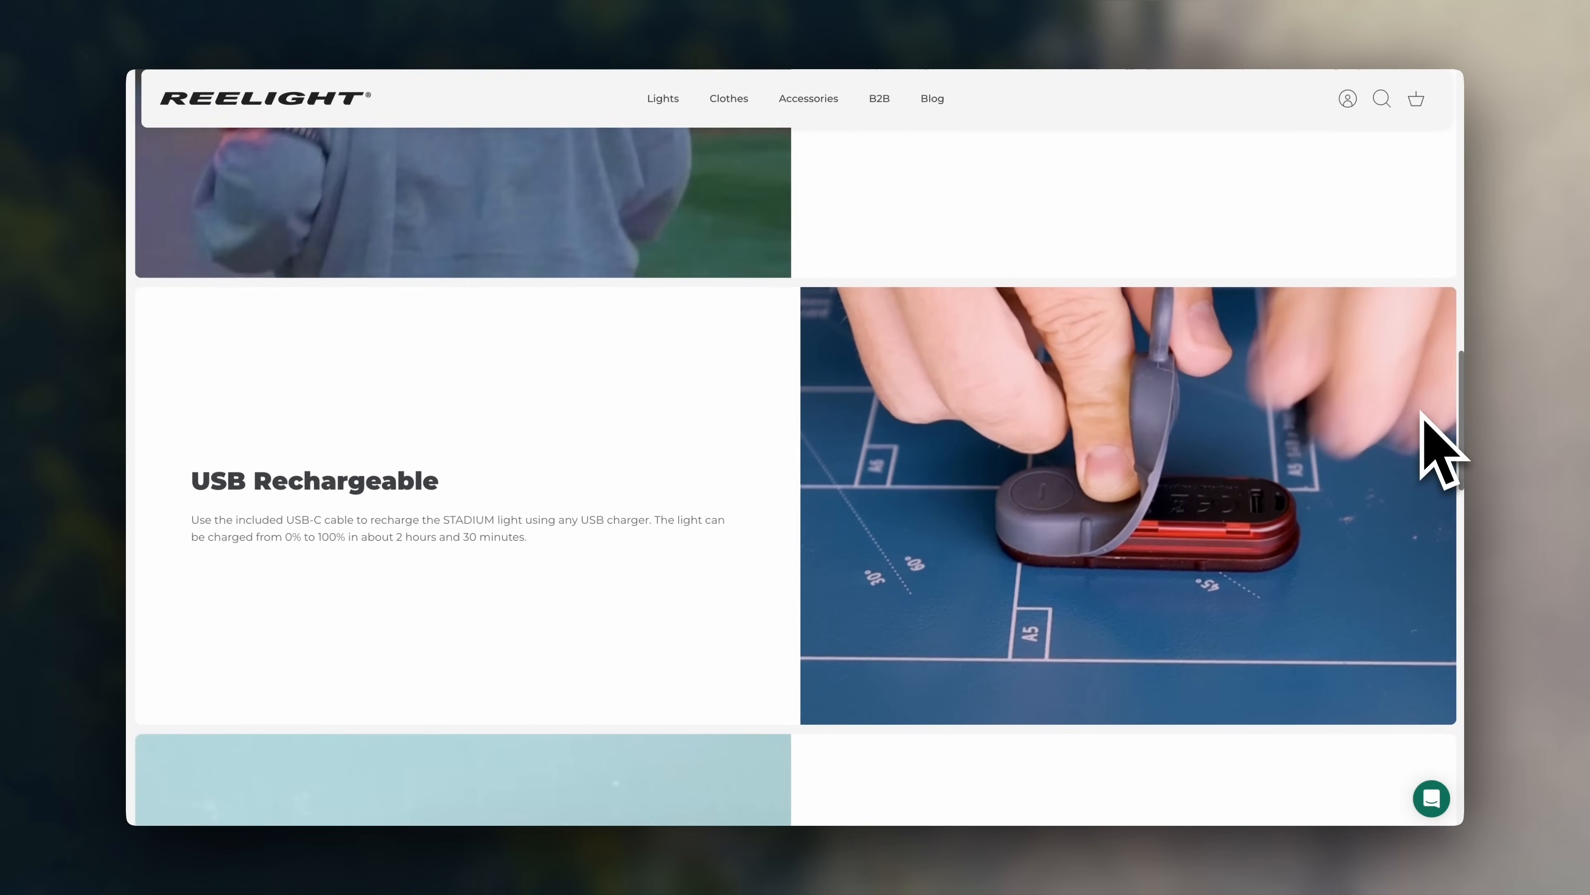
pyautogui.scroll(-6, 1425, 418)
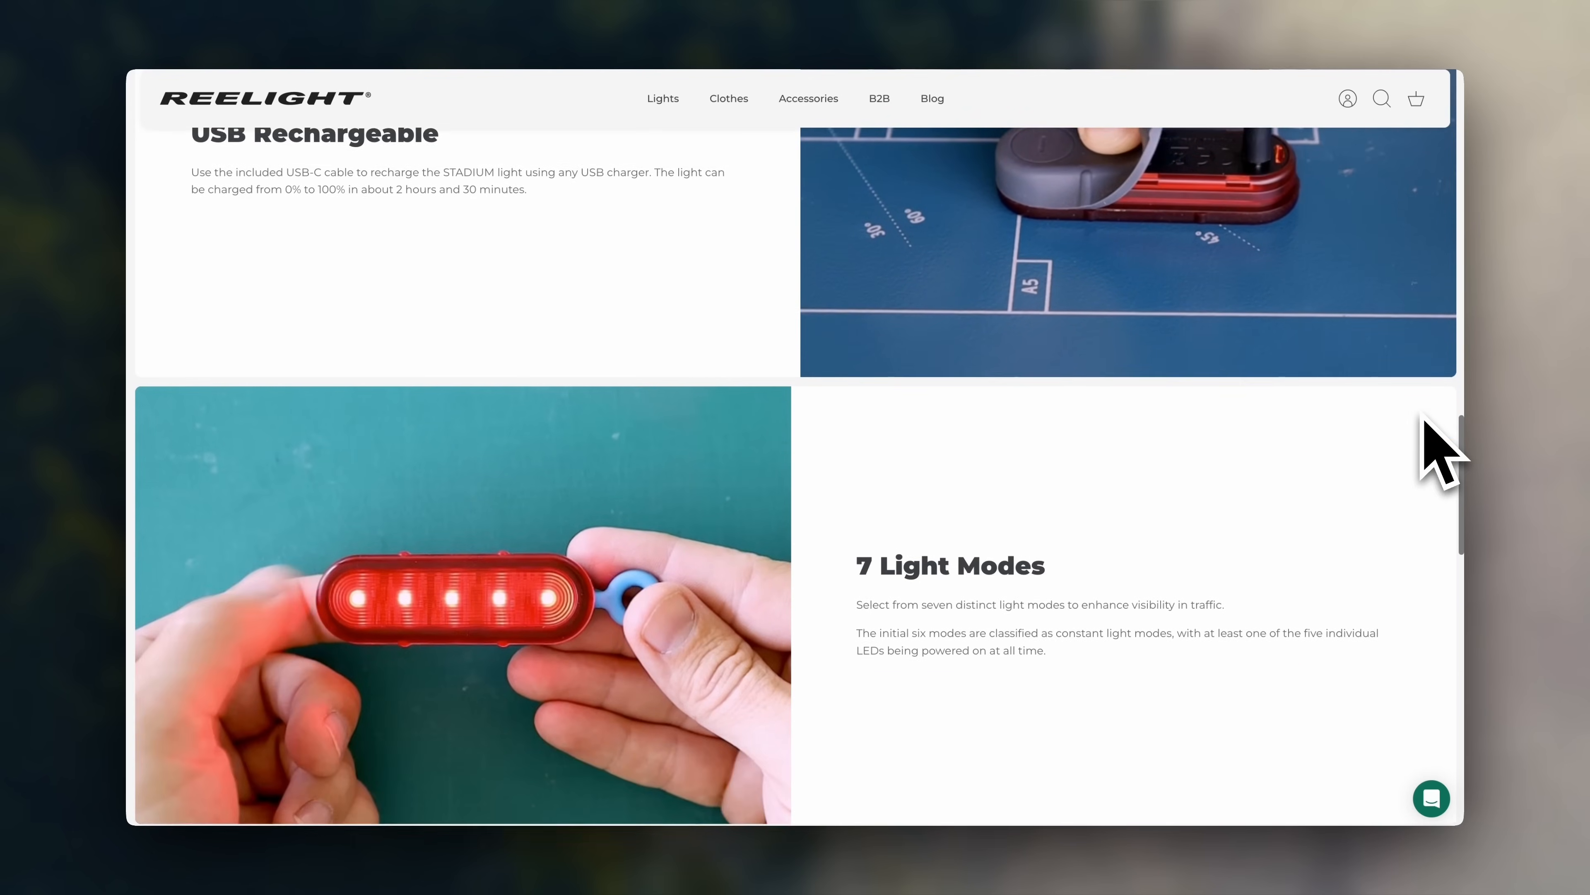
pyautogui.scroll(-5, 1426, 419)
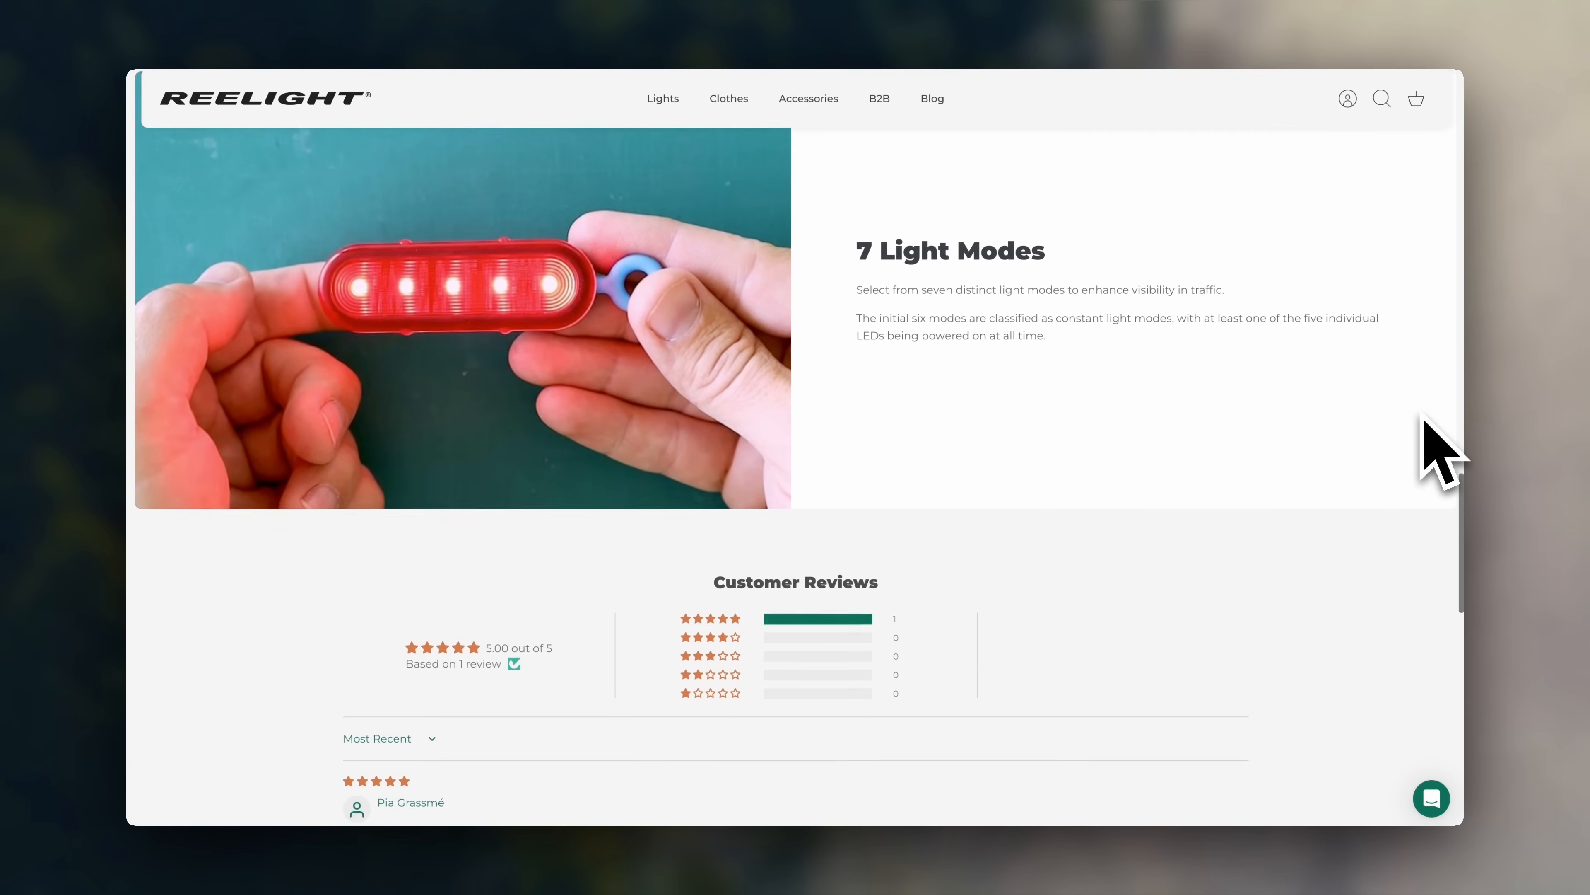
pyautogui.scroll(-4, 1425, 419)
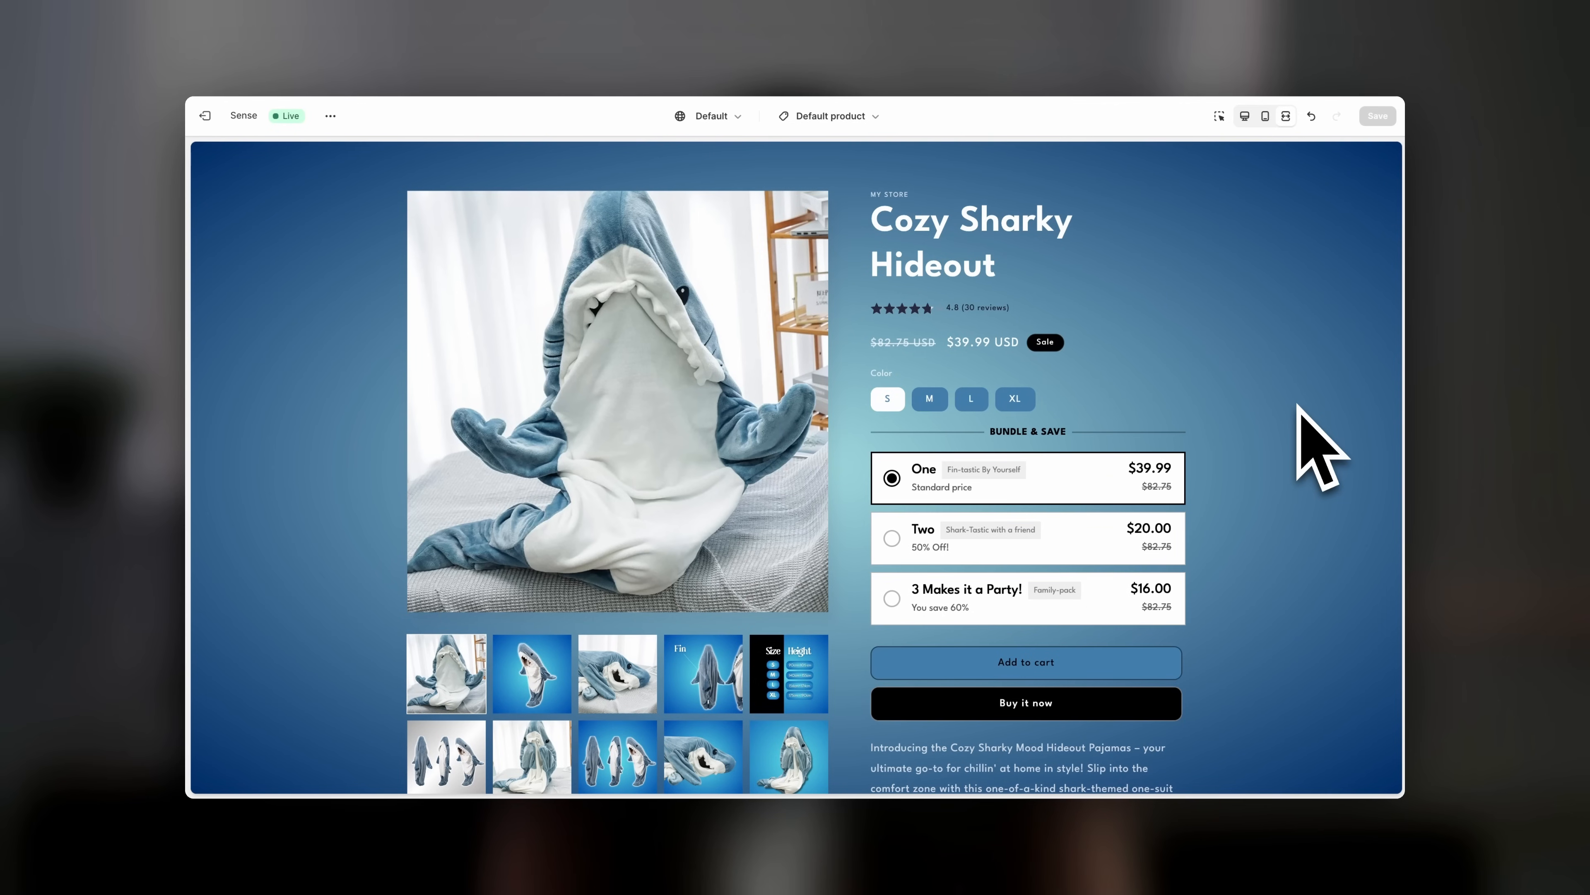
pyautogui.scroll(-1, 1301, 414)
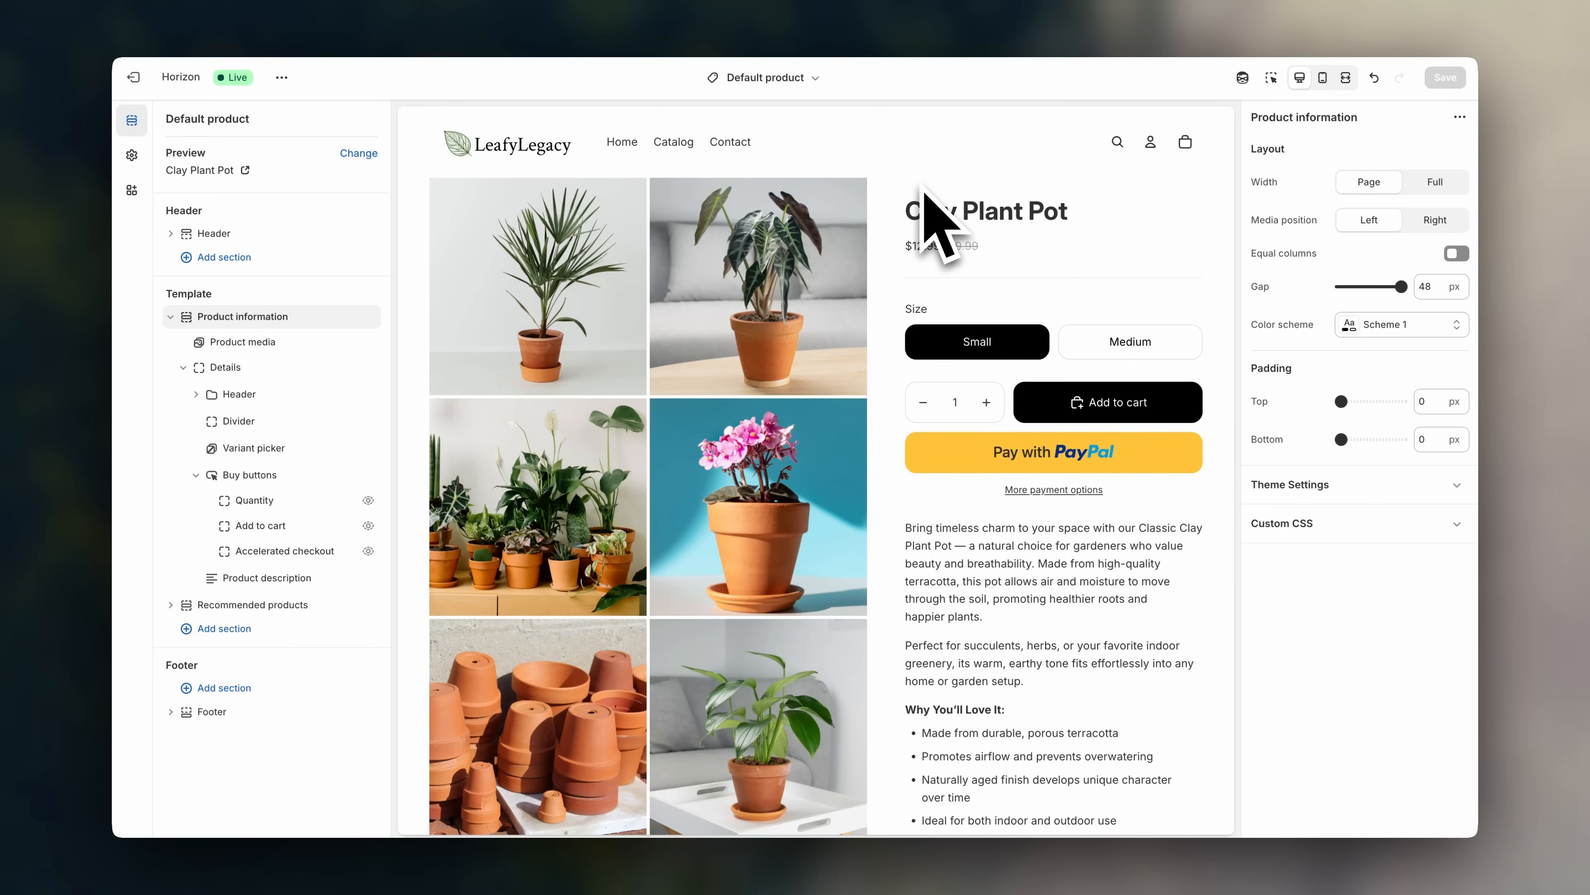
pyautogui.click(808, 78)
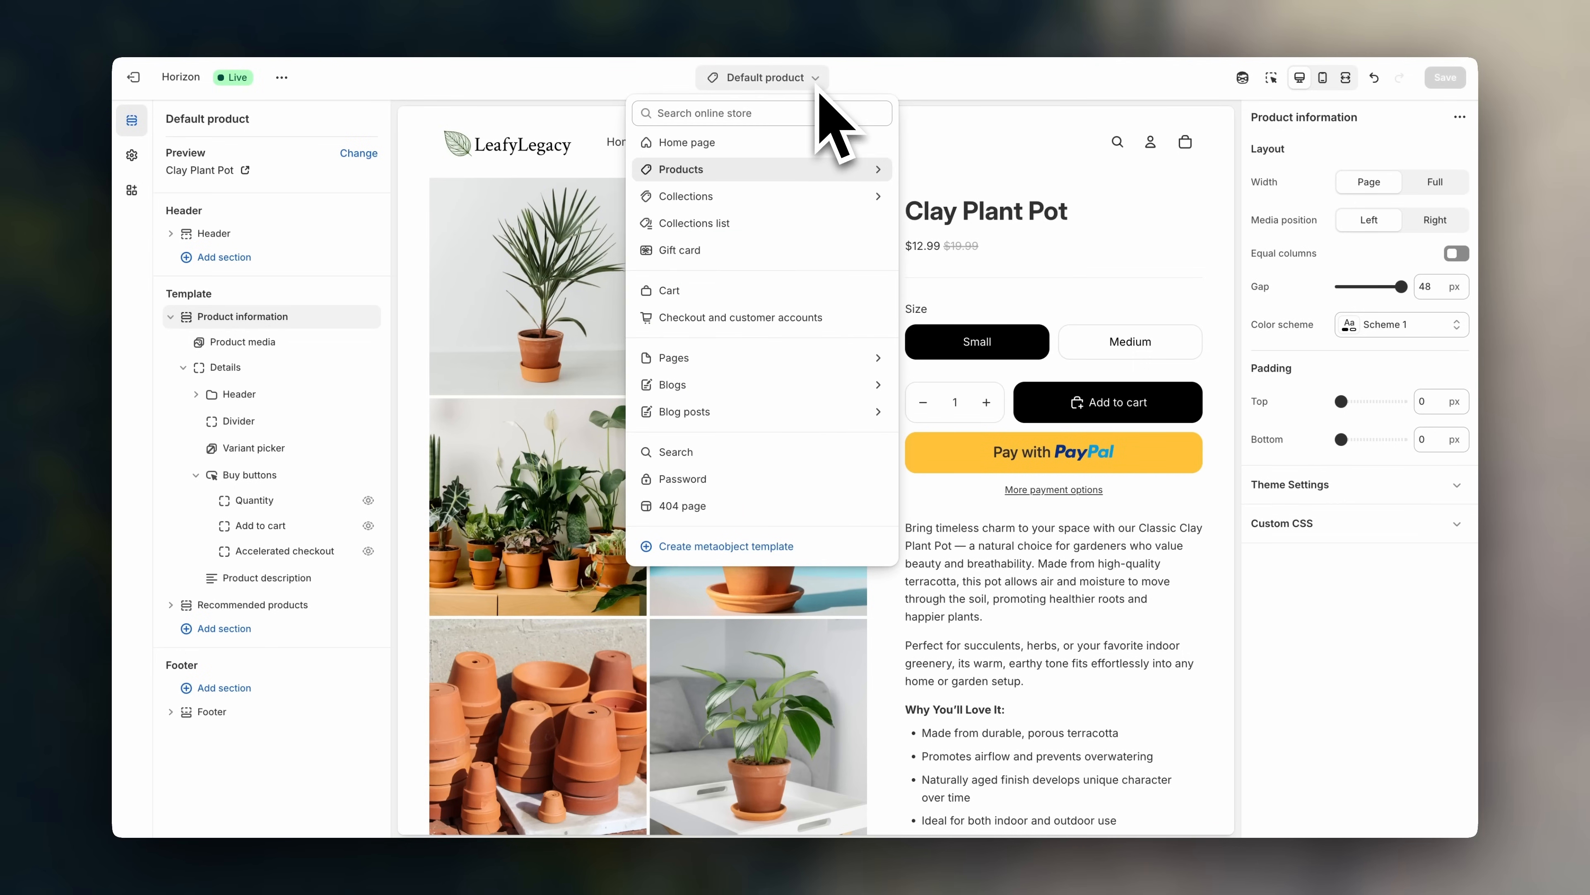
pyautogui.click(850, 171)
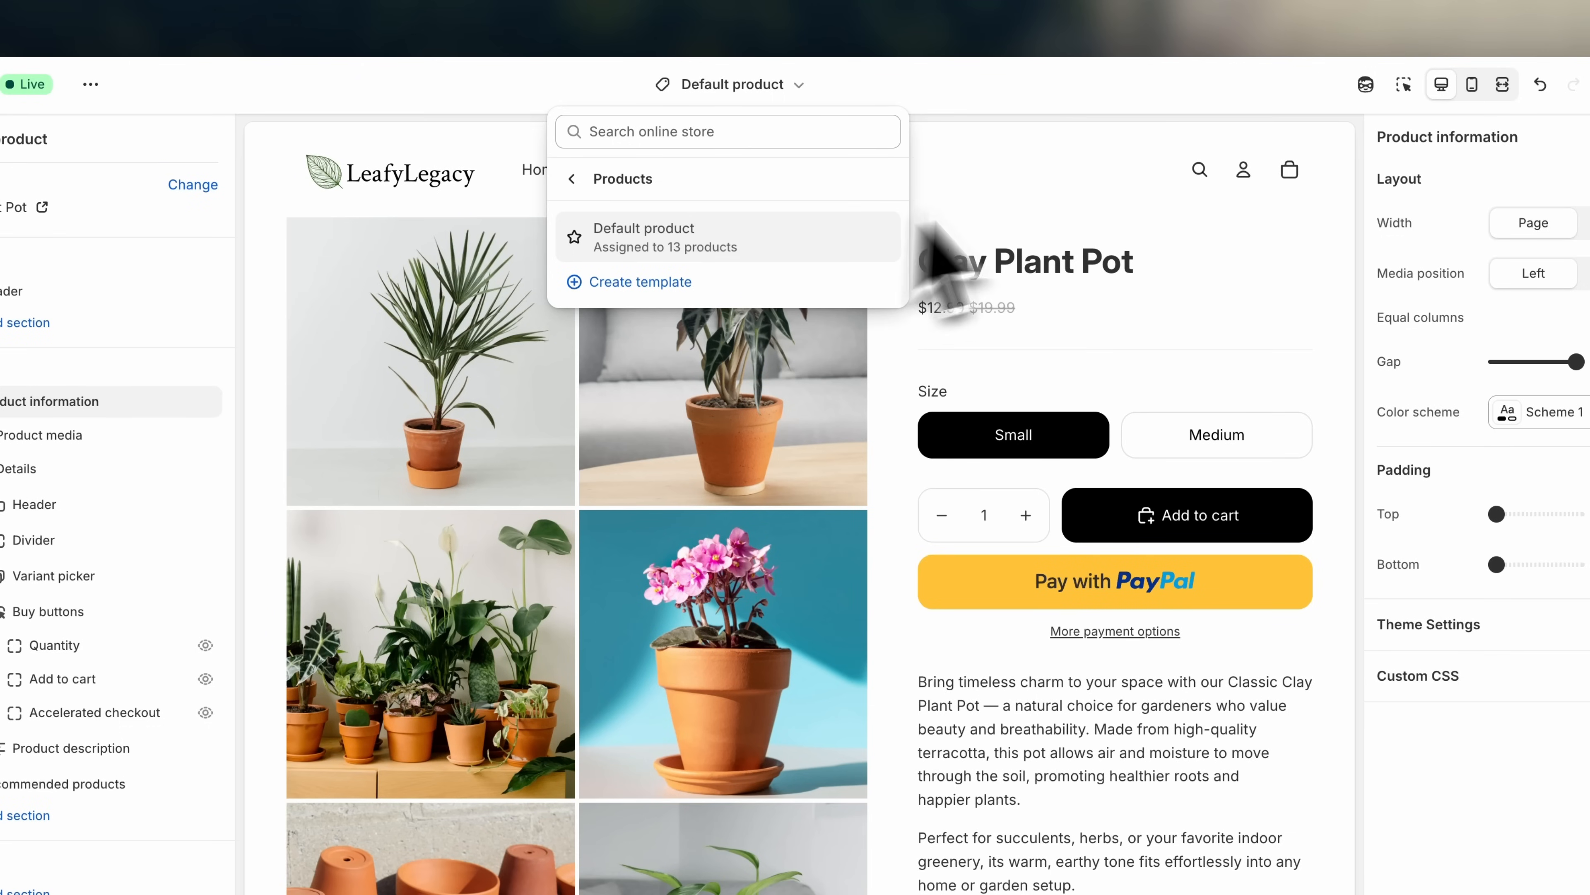
pyautogui.click(1064, 187)
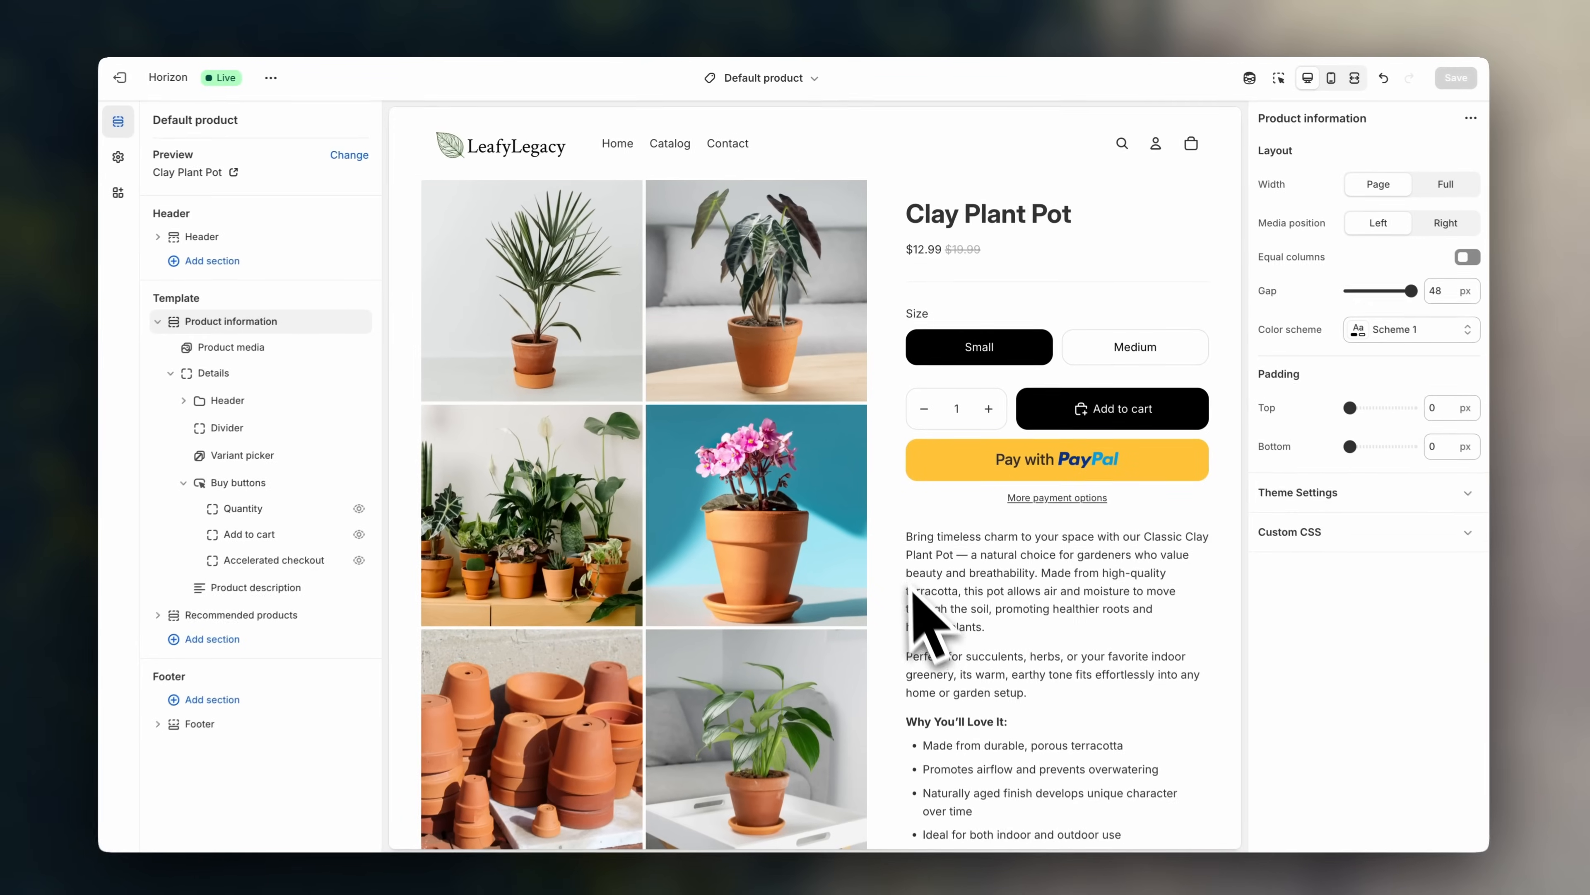
pyautogui.scroll(-5, 942, 705)
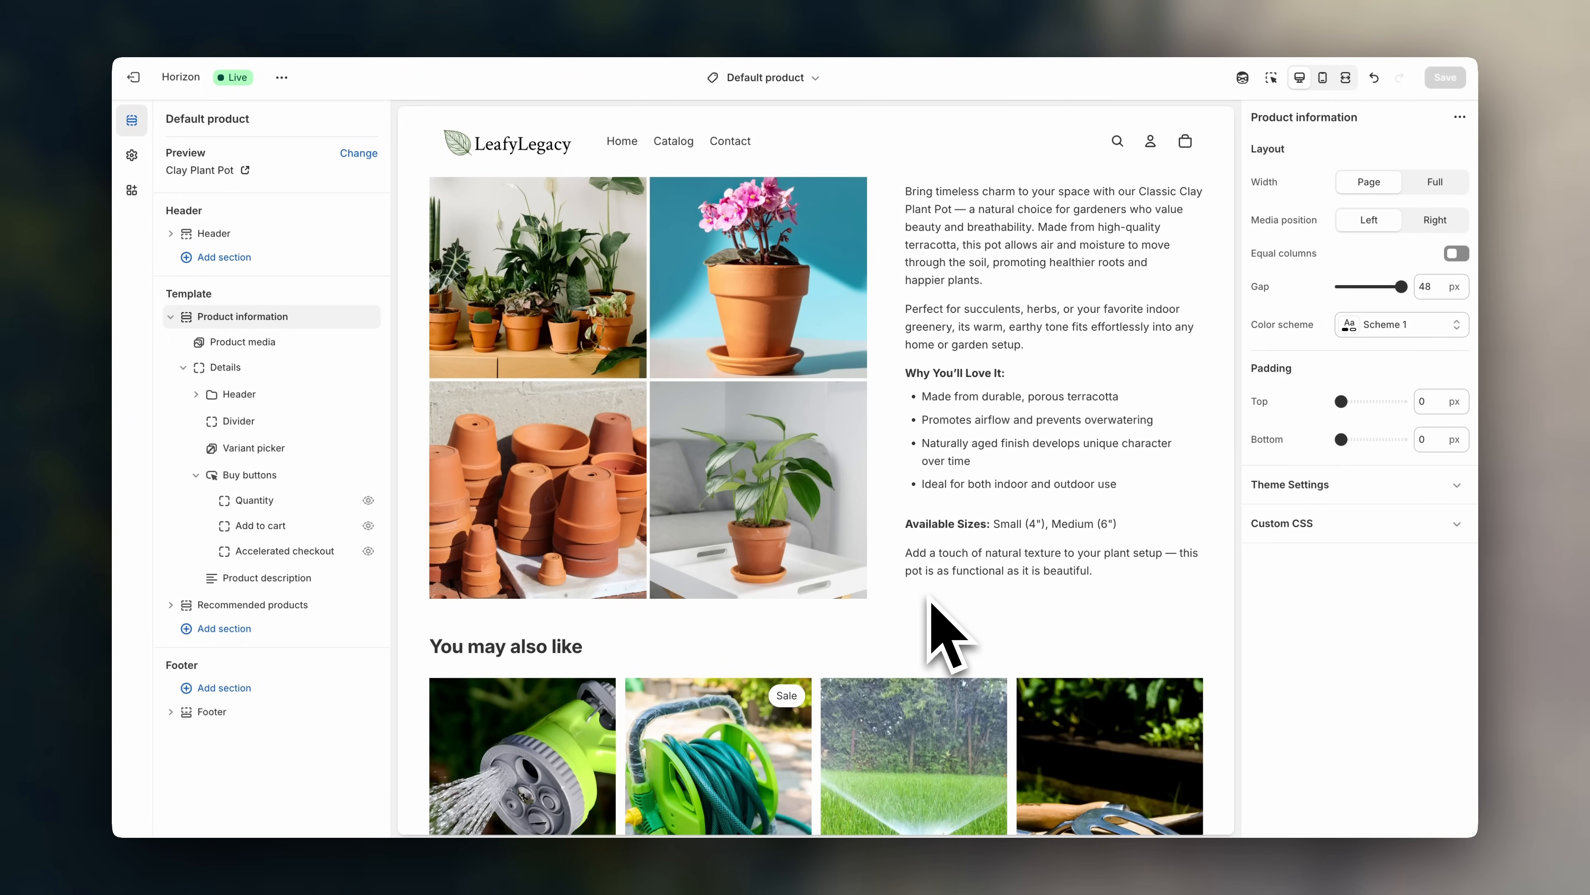
# - Add an Image with text section, 'Our signature product.' with a Shop now button, below Recommended products
pyautogui.click(293, 632)
pyautogui.scroll(-10, 495, 651)
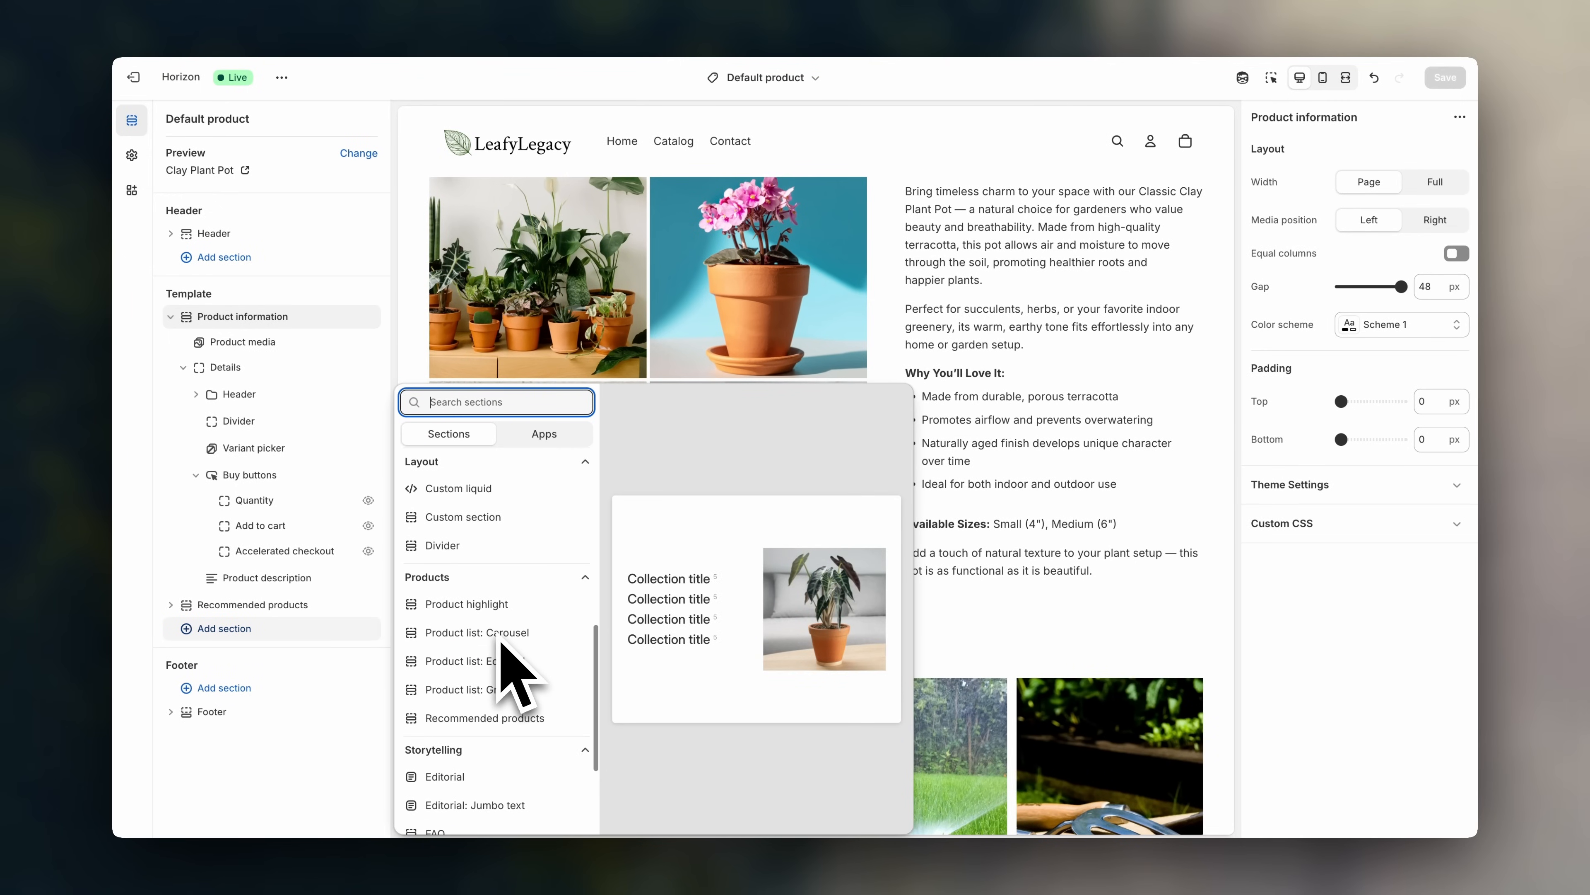
pyautogui.click(505, 739)
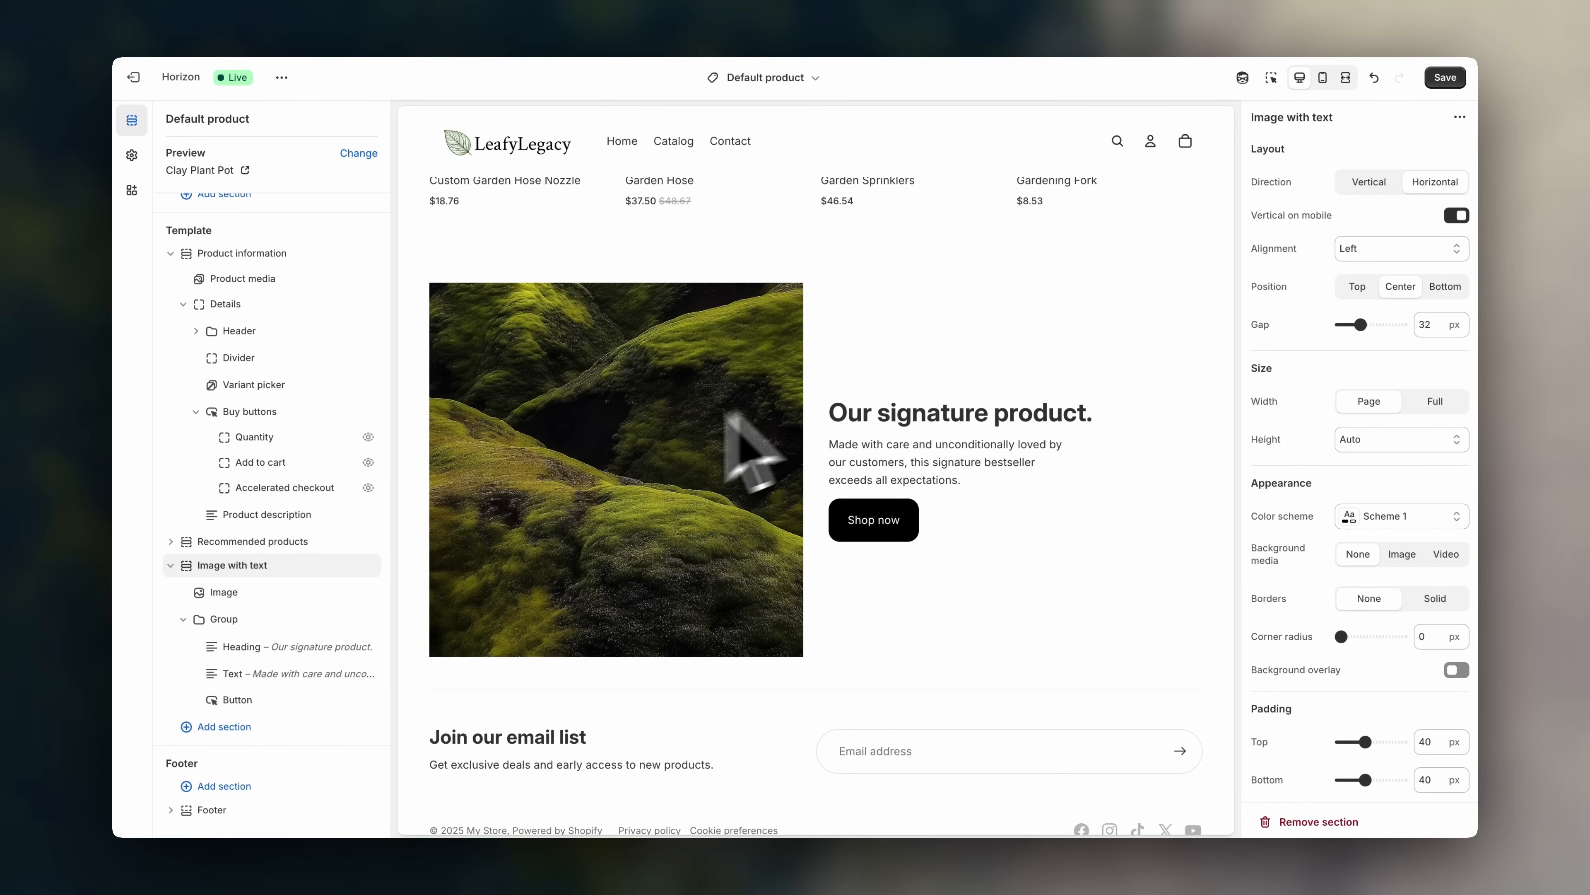
pyautogui.scroll(-1, 620, 480)
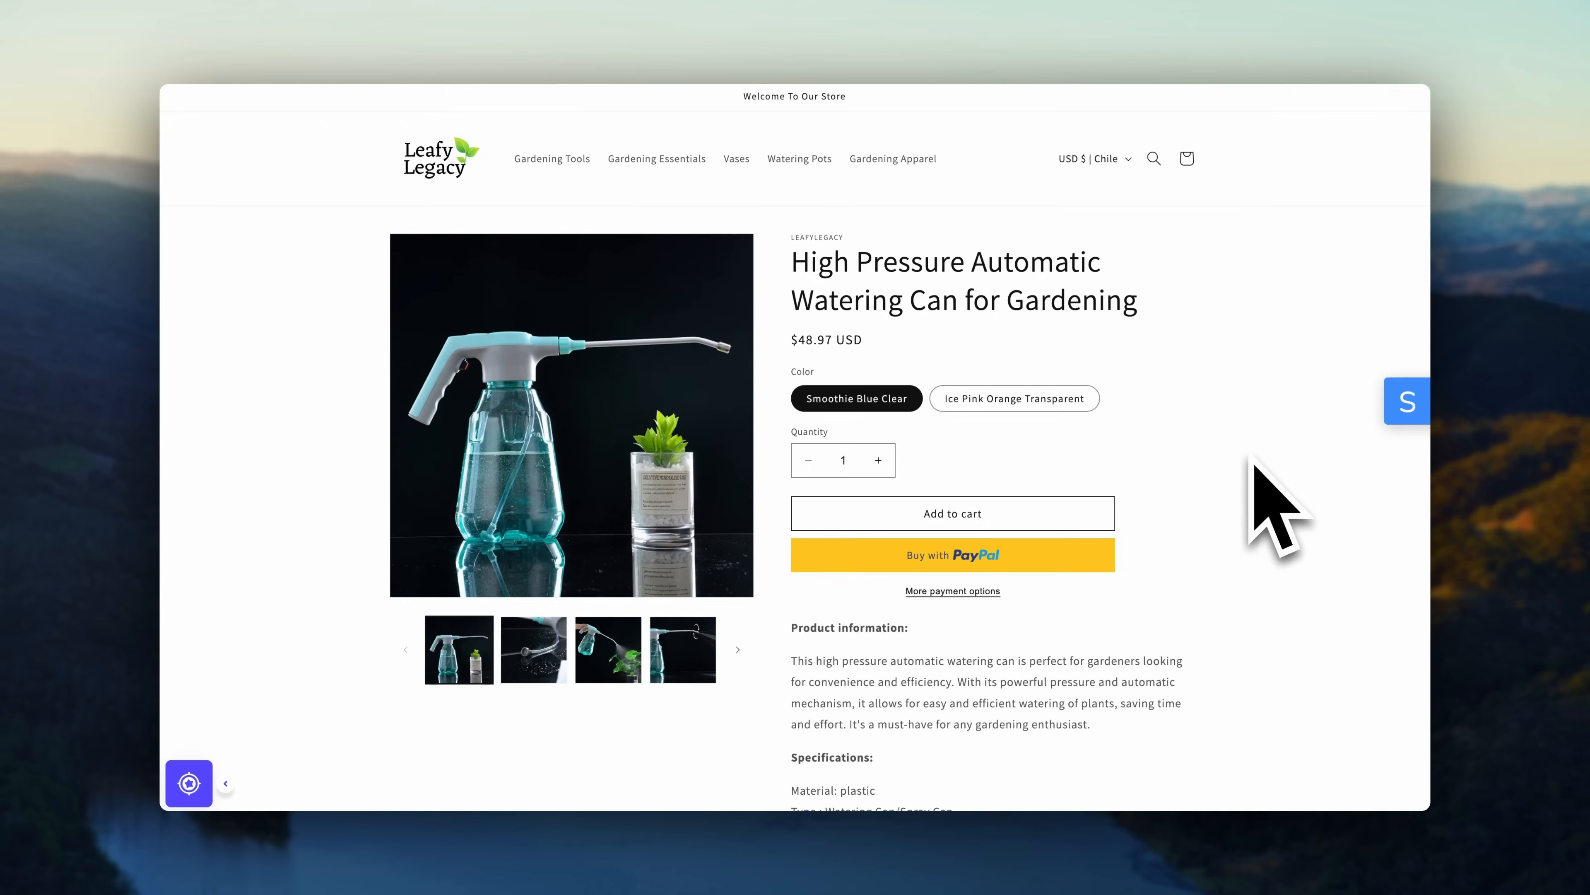
pyautogui.scroll(-5, 1252, 467)
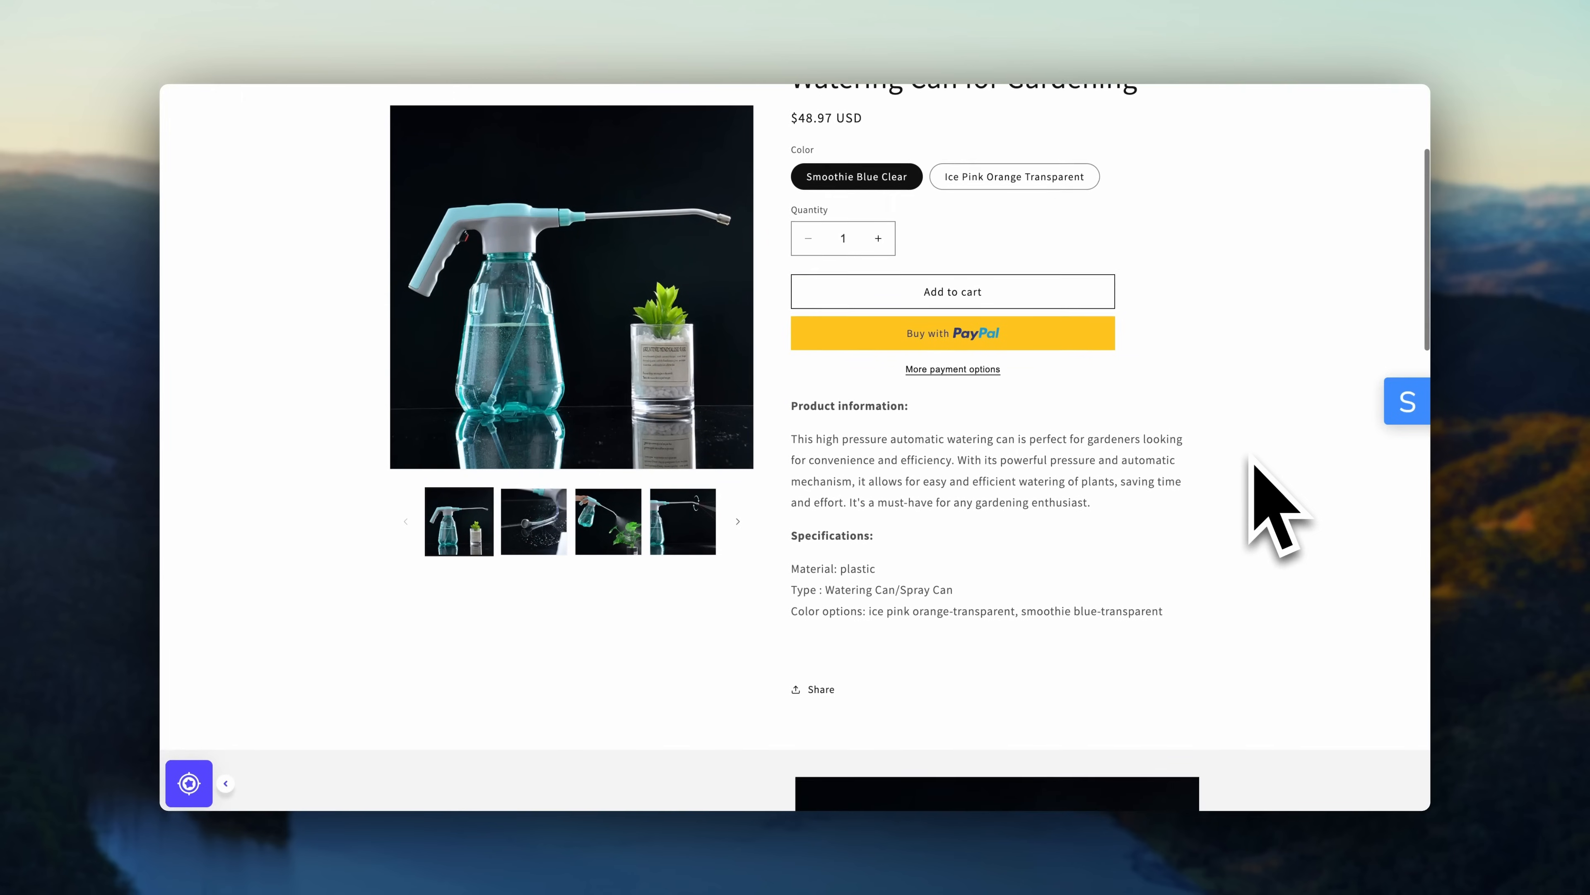
pyautogui.scroll(-8, 1251, 460)
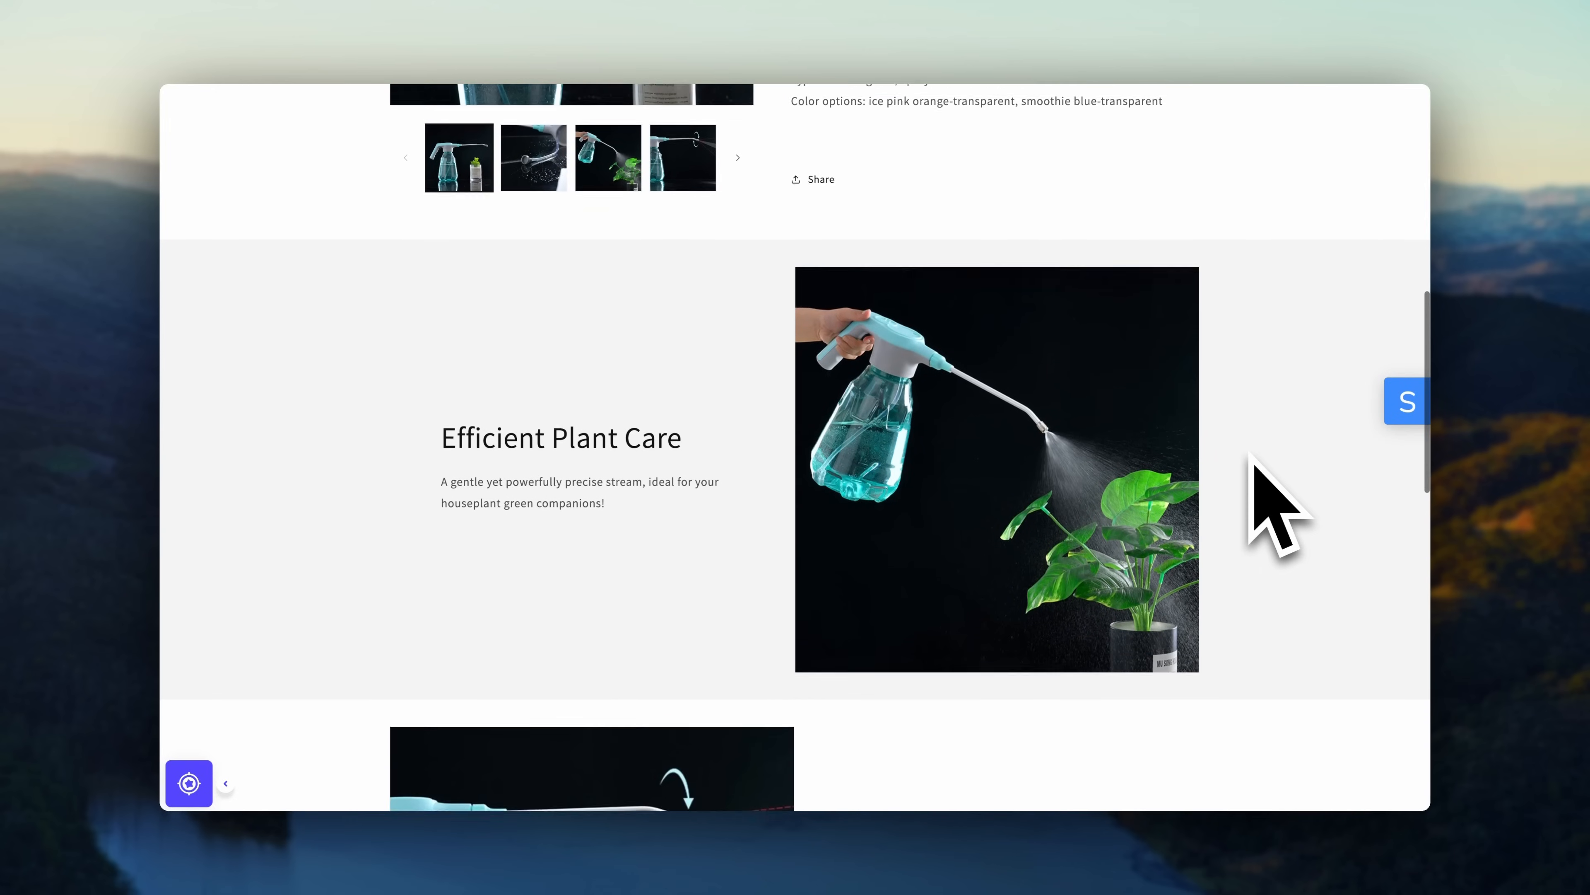
pyautogui.scroll(-7, 1250, 461)
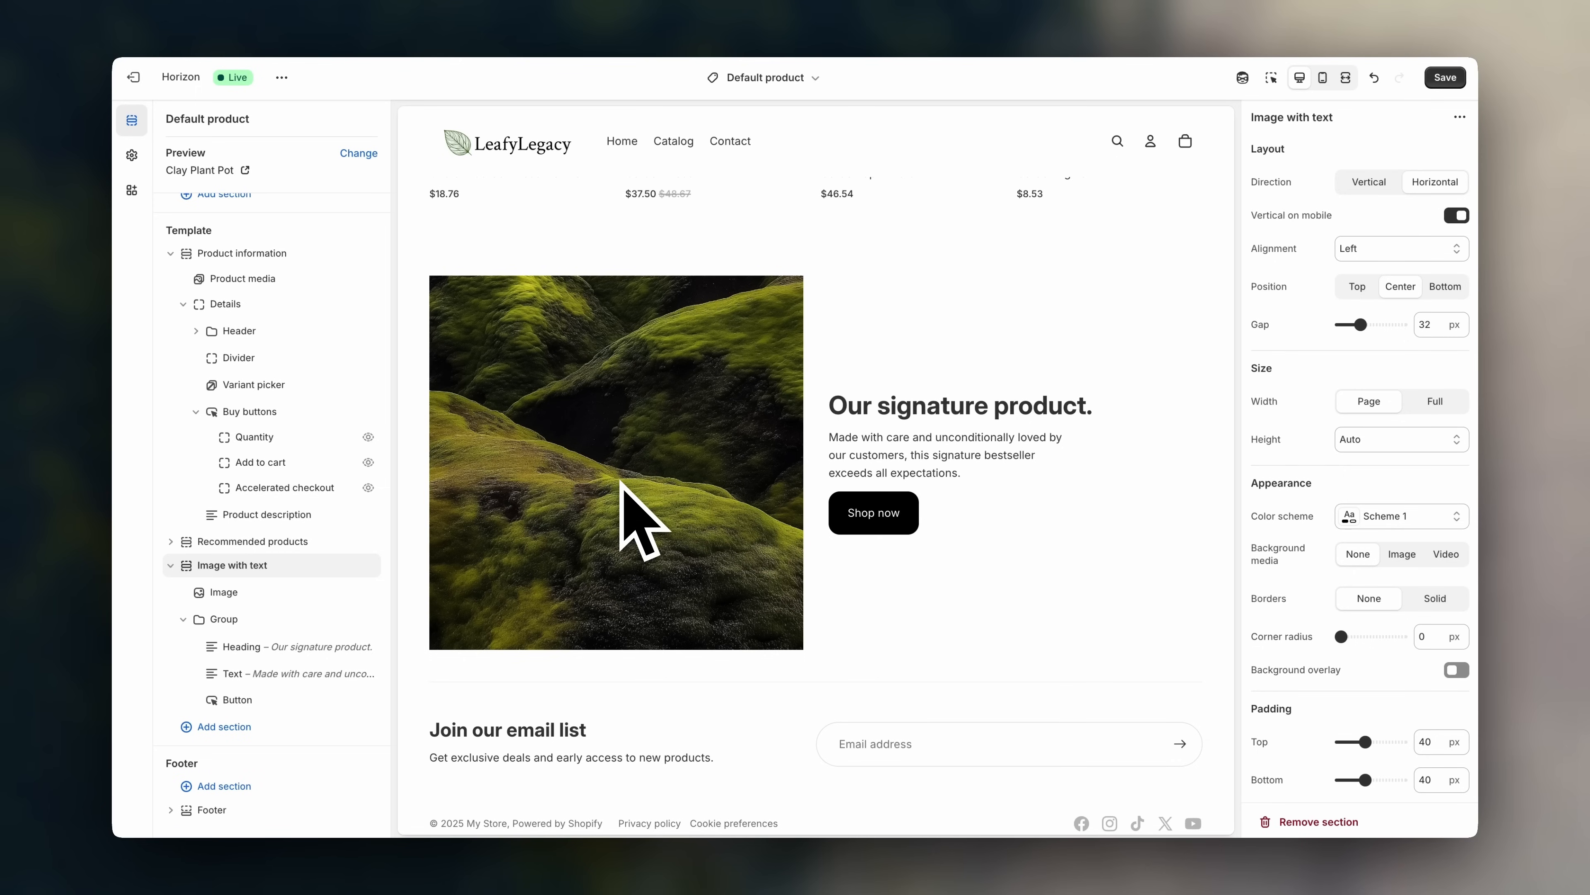
# - Delete the Image with text section, leaving Product information followed by Recommended products
pyautogui.scroll(1, 621, 482)
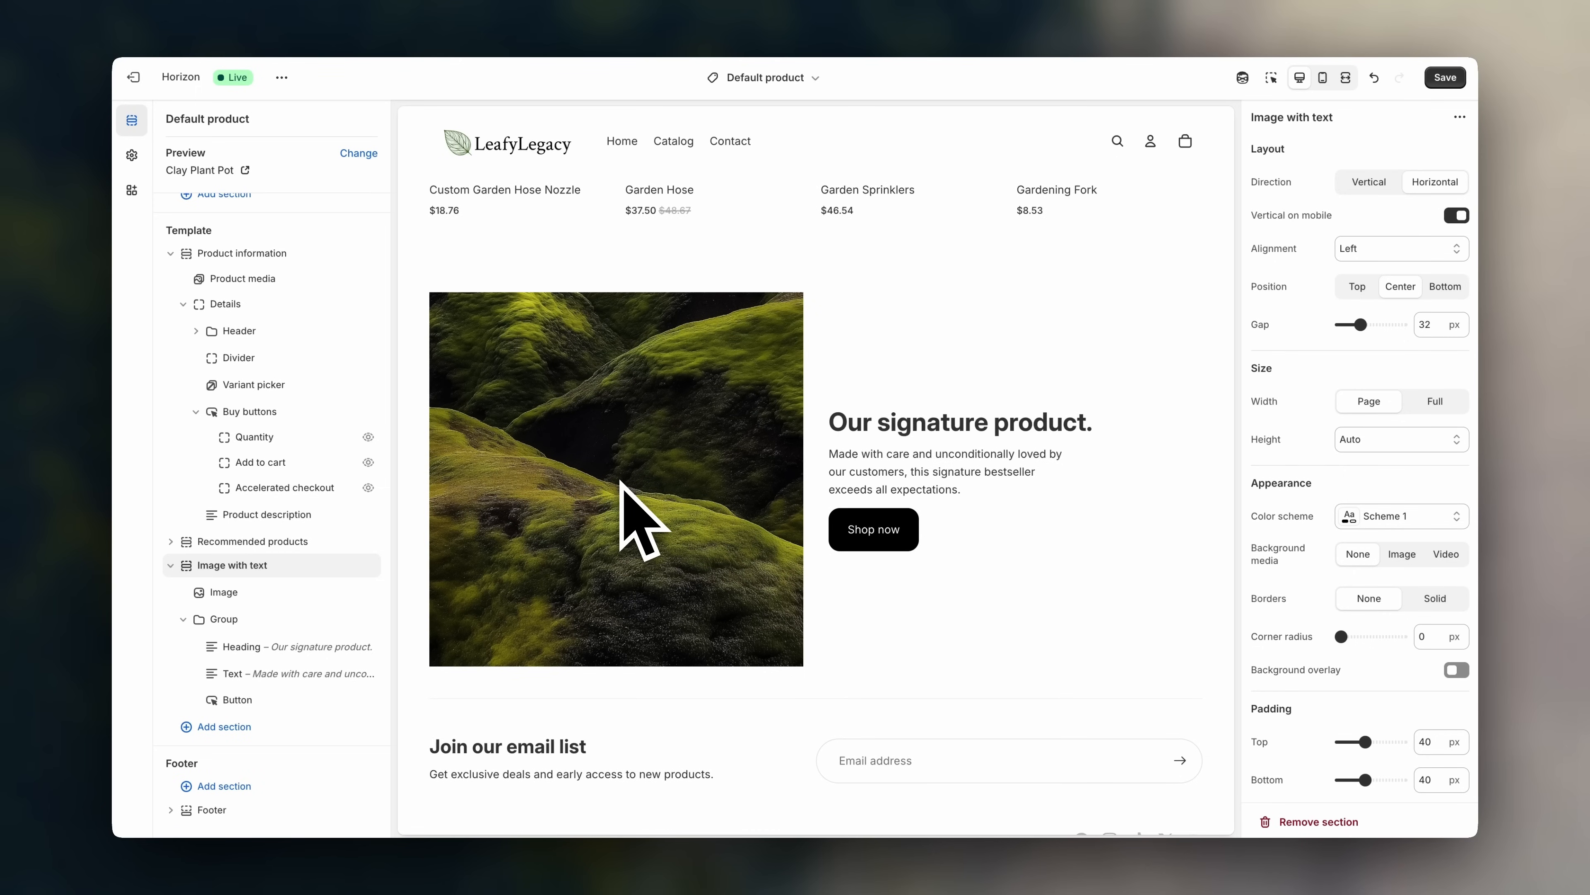
pyautogui.moveTo(191, 578); pyautogui.dragTo(178, 498)
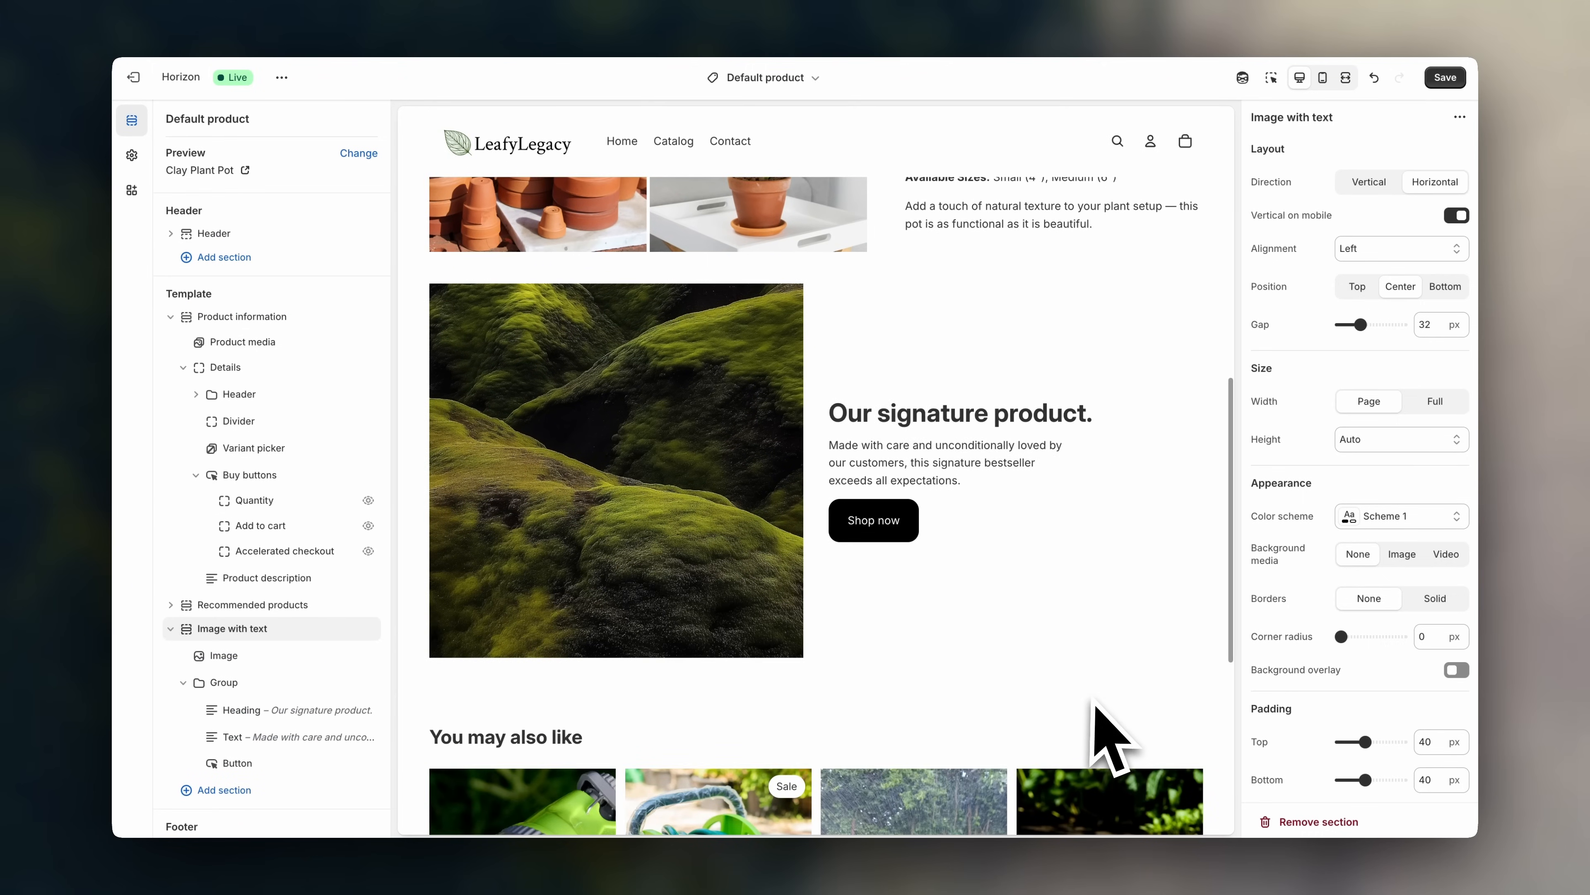
pyautogui.scroll(2, 1124, 575)
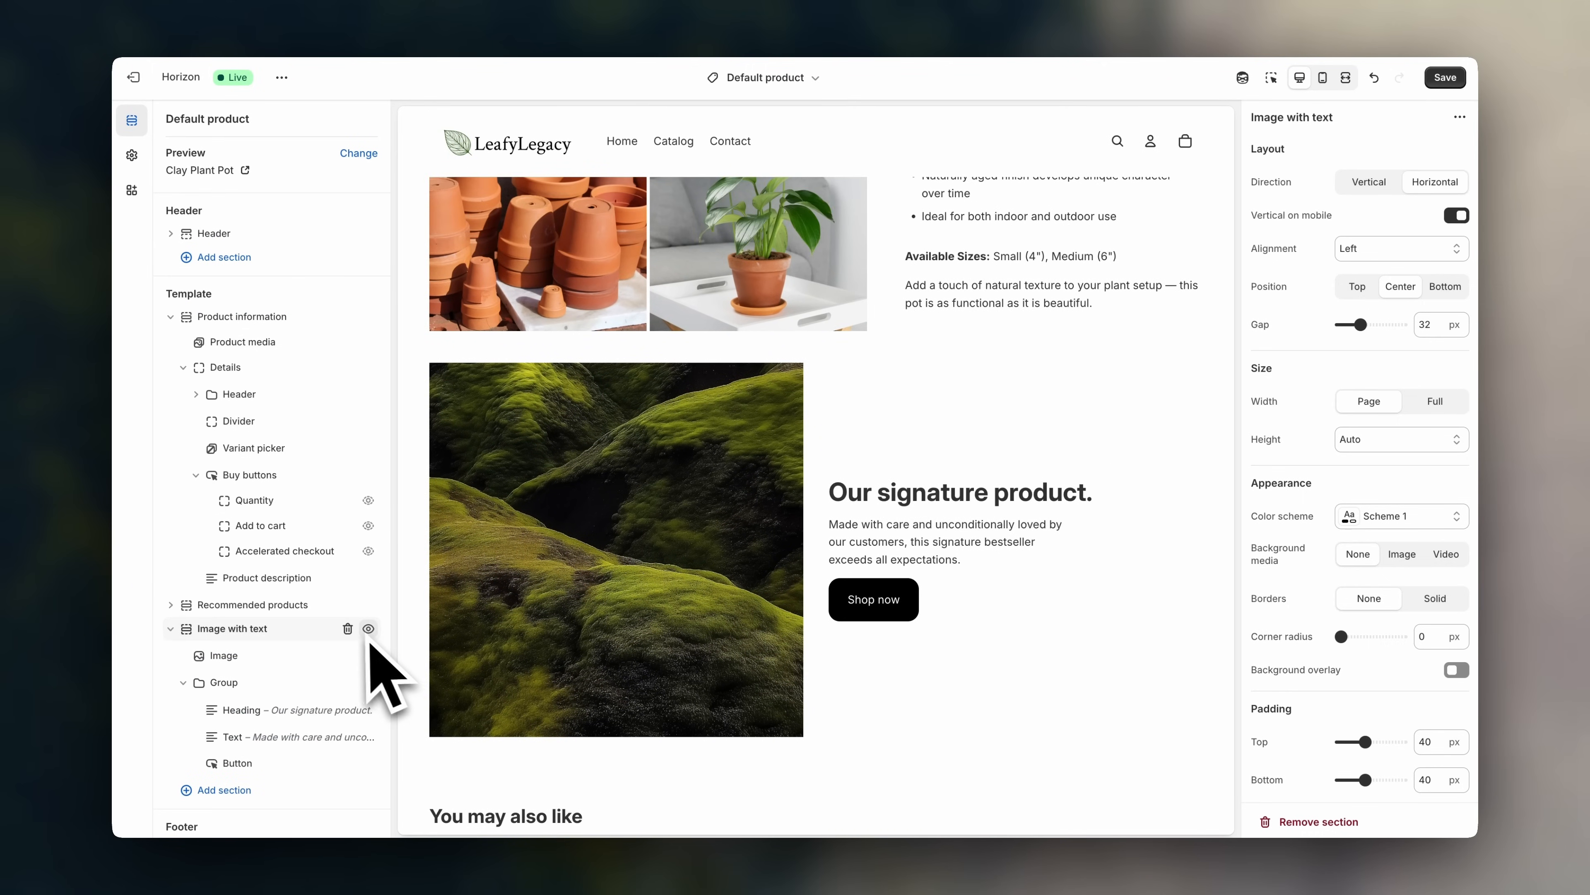
pyautogui.click(348, 629)
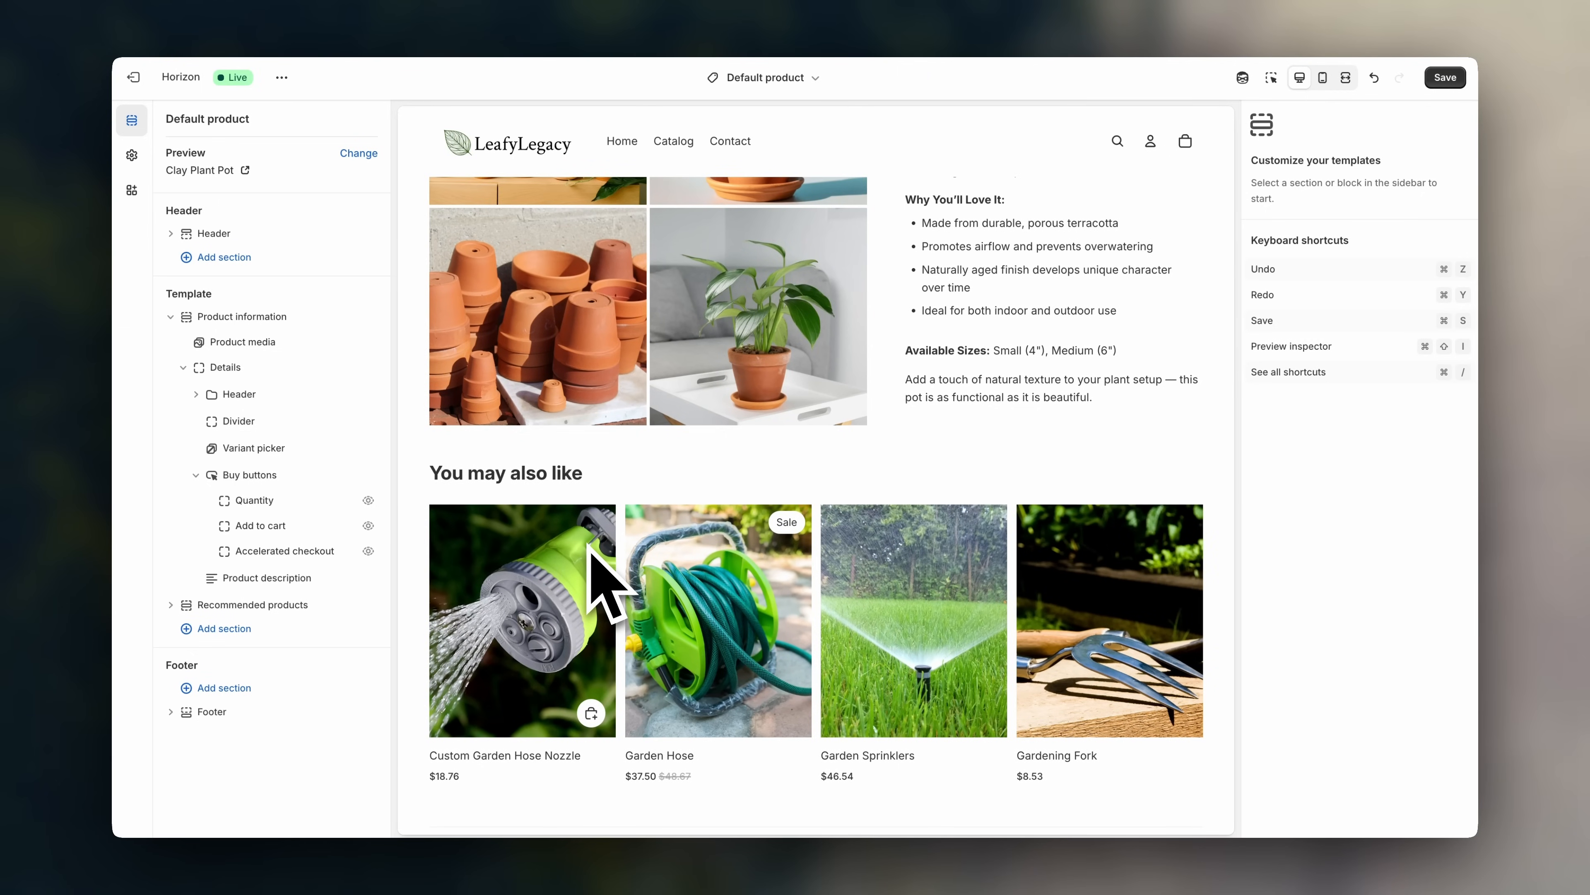
pyautogui.scroll(8, 589, 545)
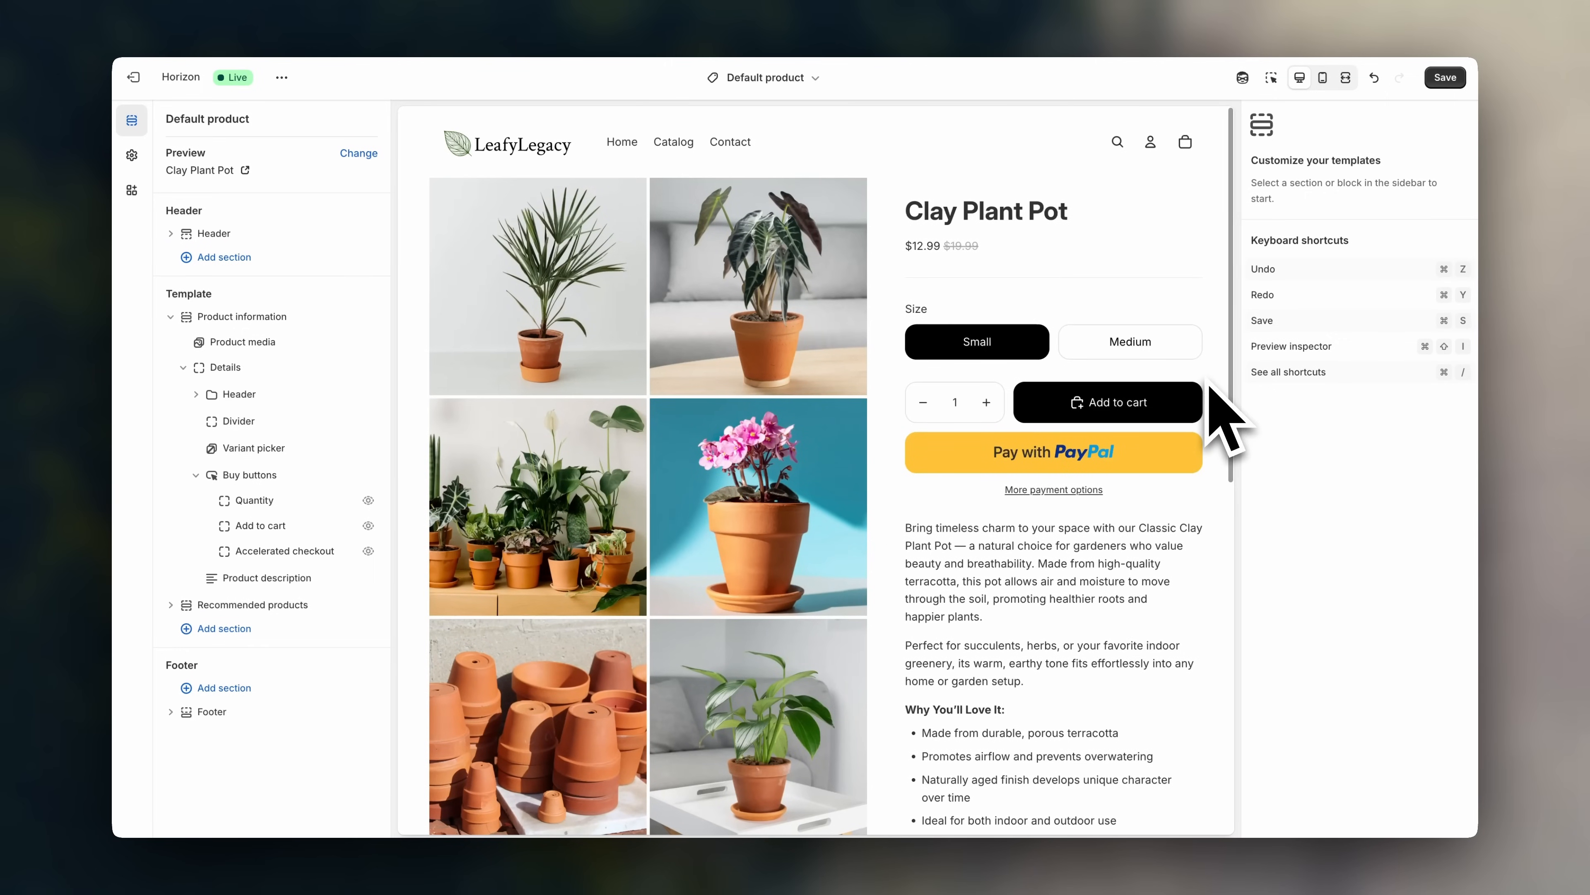
# - Save the Default product template with just Product information and Recommended products
pyautogui.click(1449, 75)
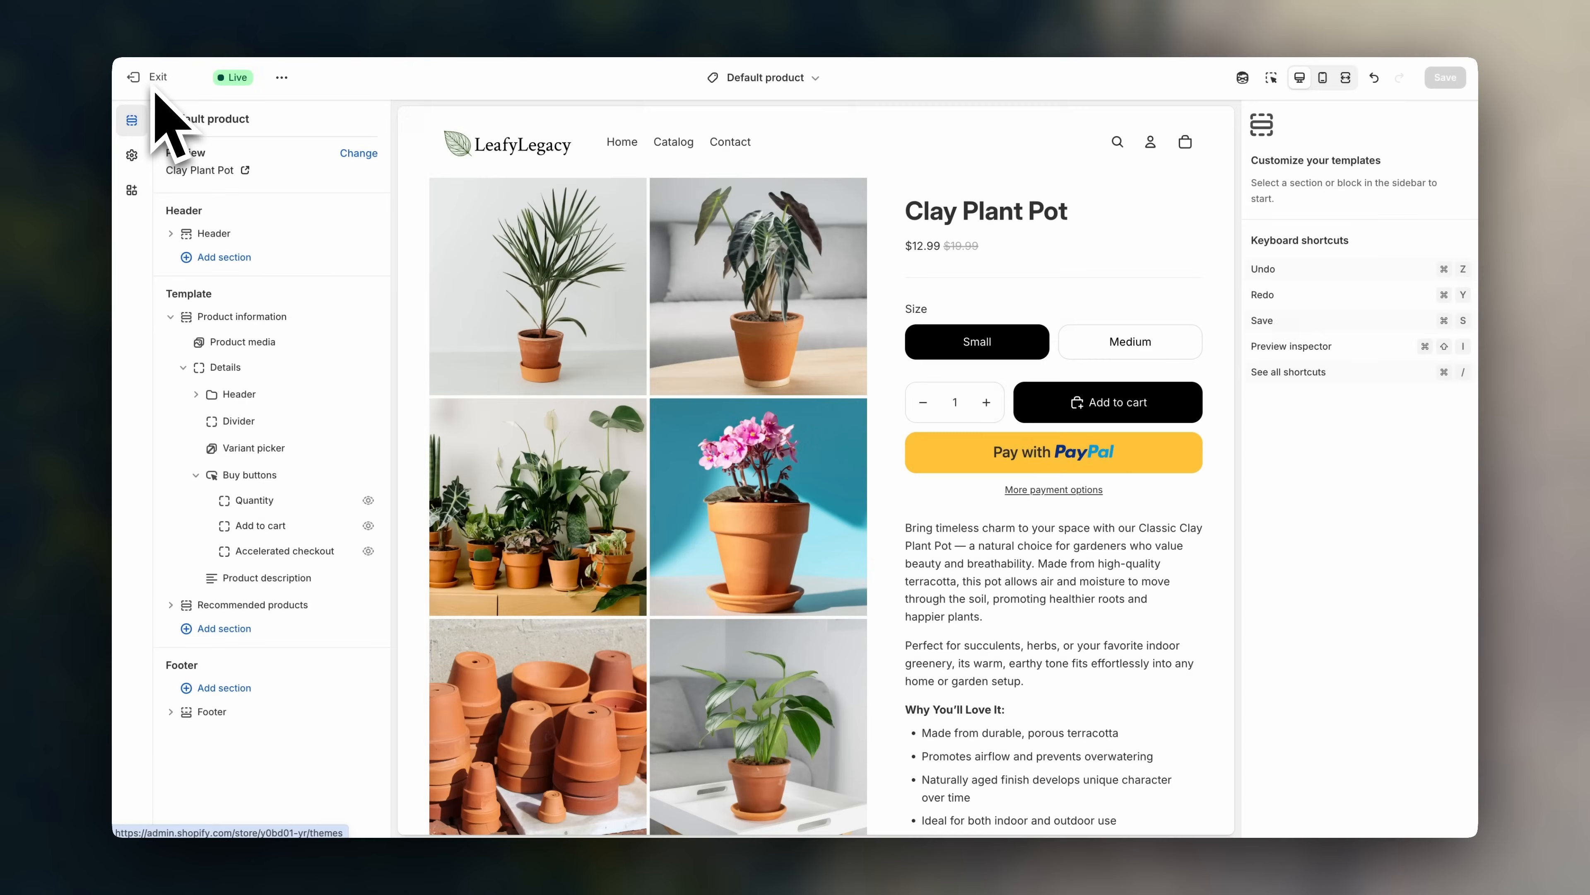
pyautogui.click(158, 78)
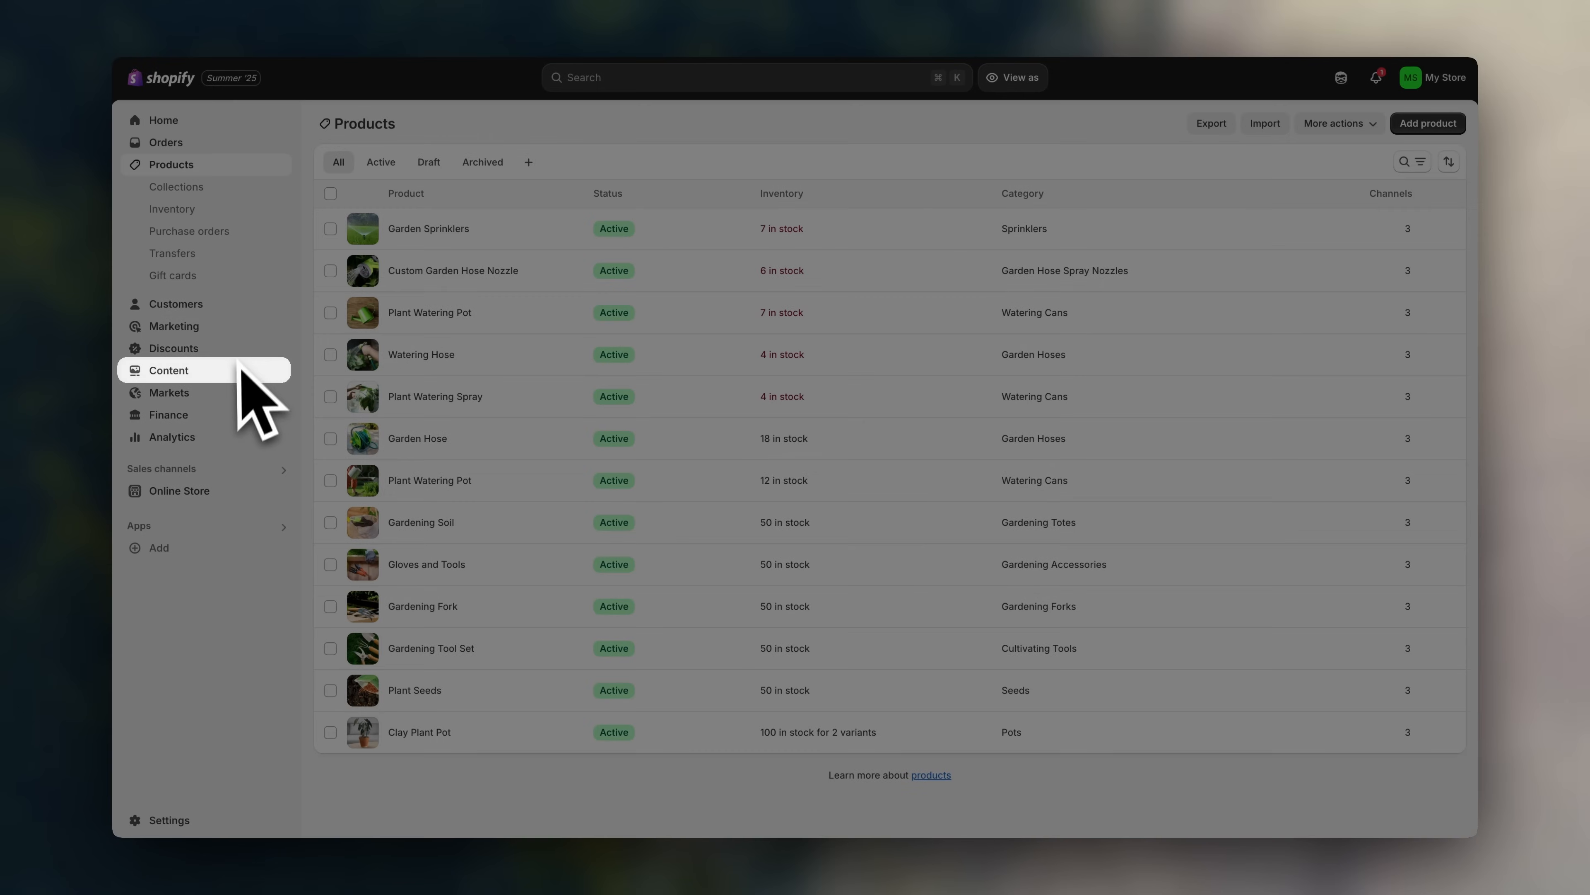
pyautogui.click(237, 370)
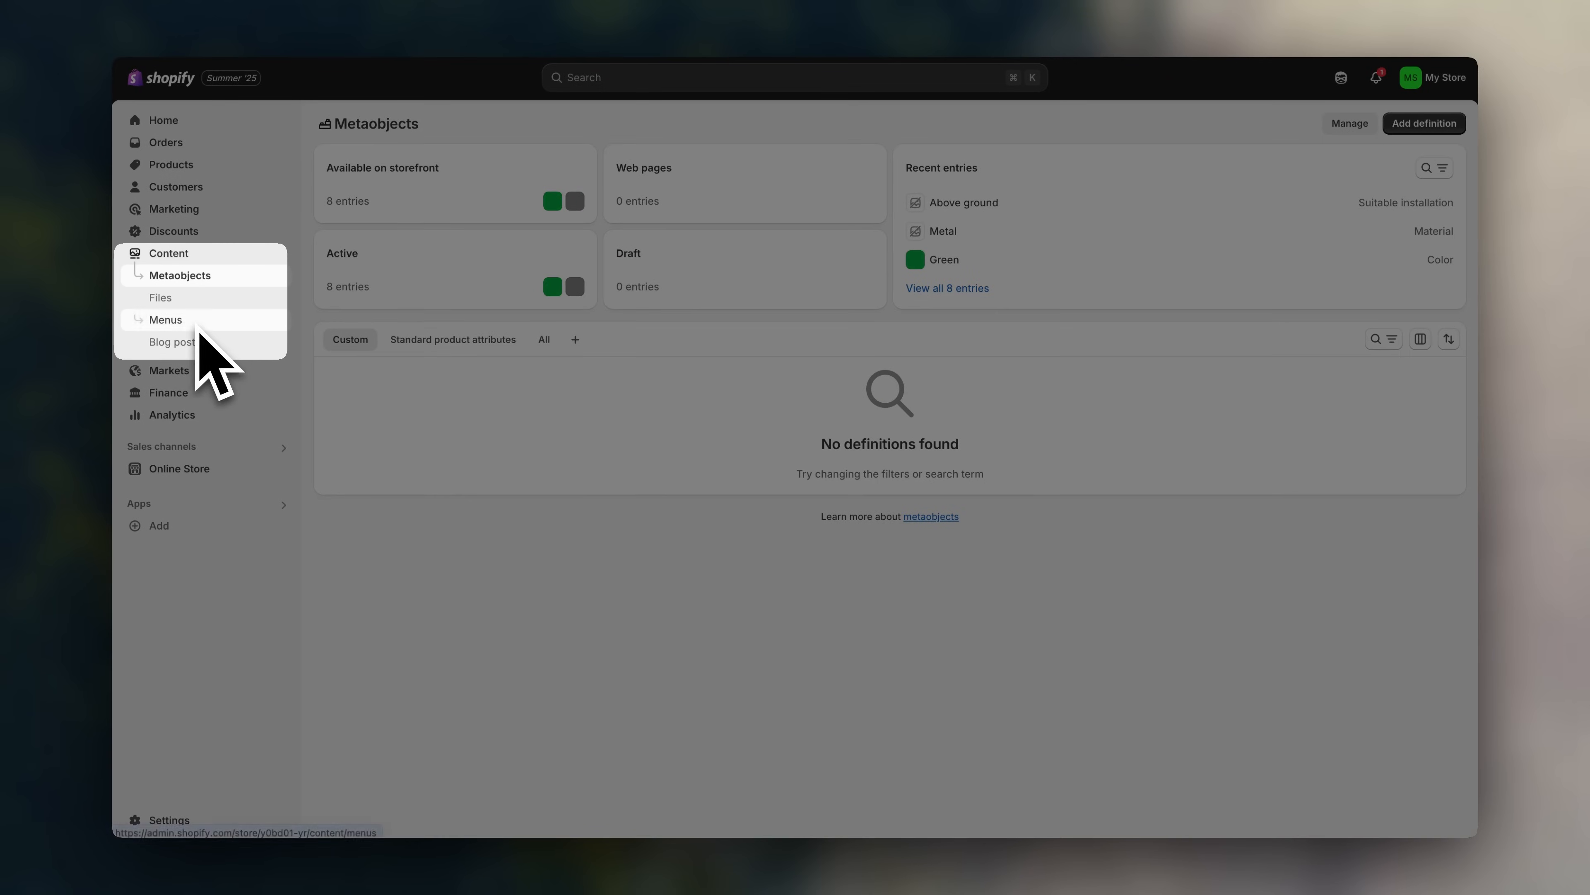
pyautogui.click(207, 349)
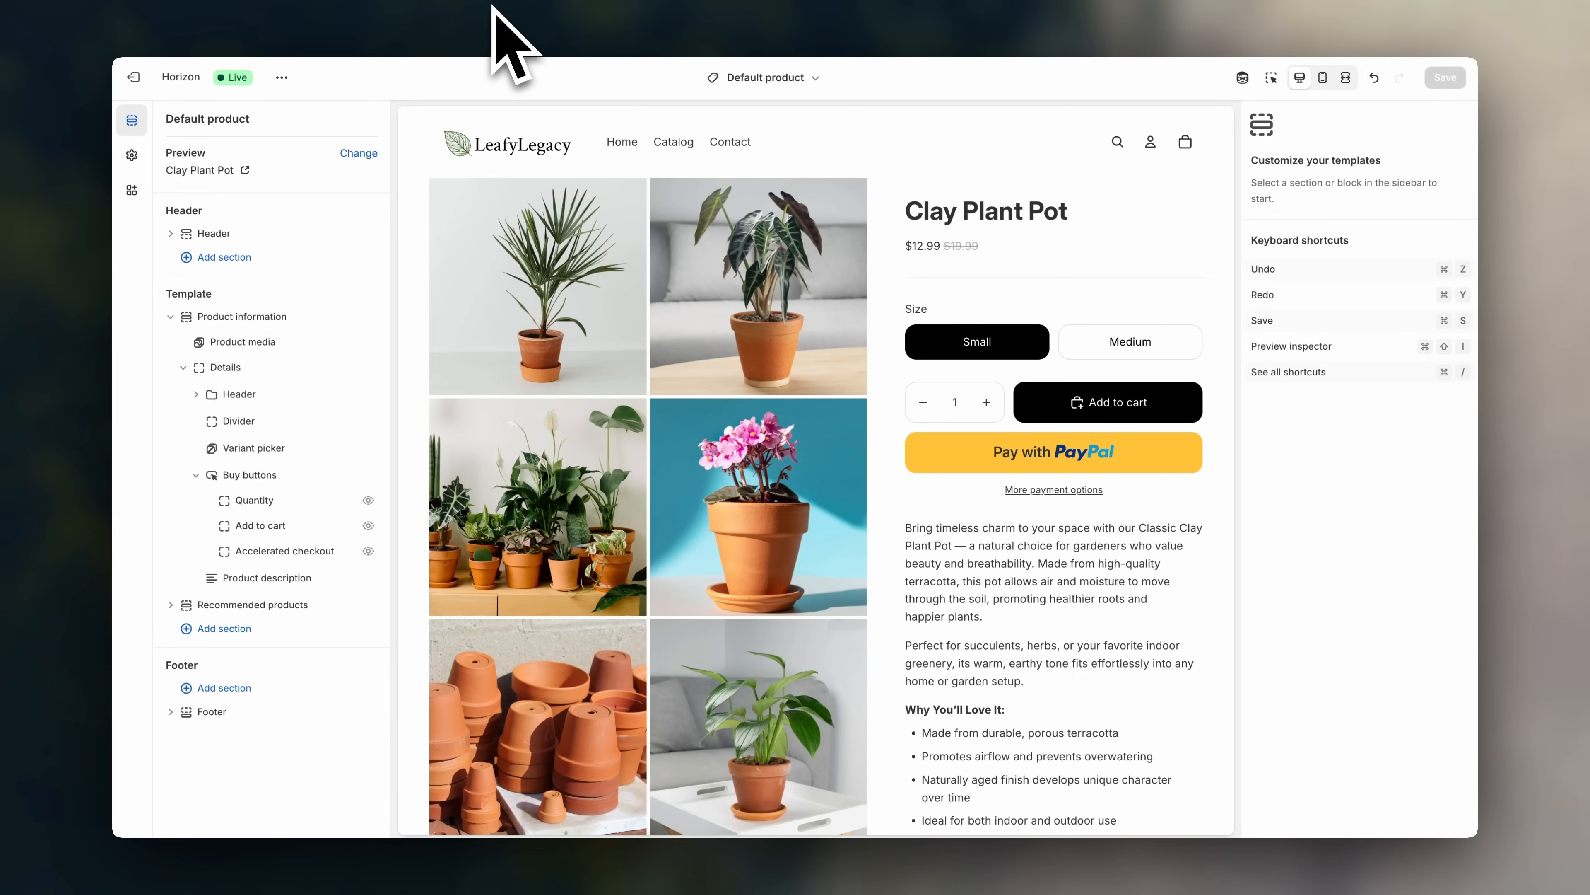
pyautogui.scroll(-10, 660, 270)
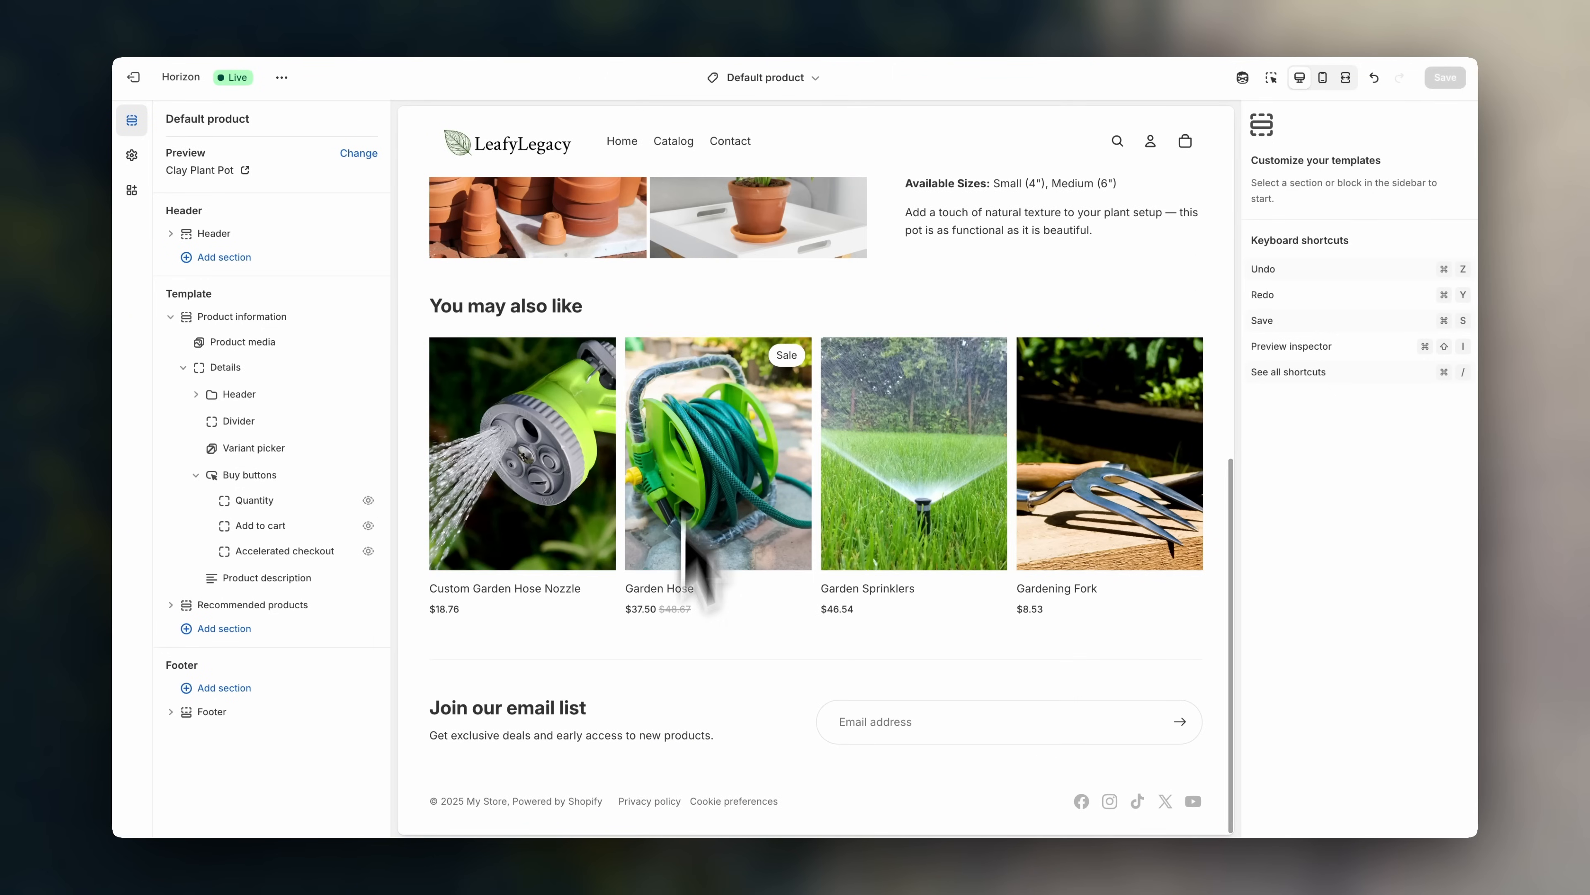
# - Add a Menu block to the footer and move it above the copyright row
pyautogui.click(880, 757)
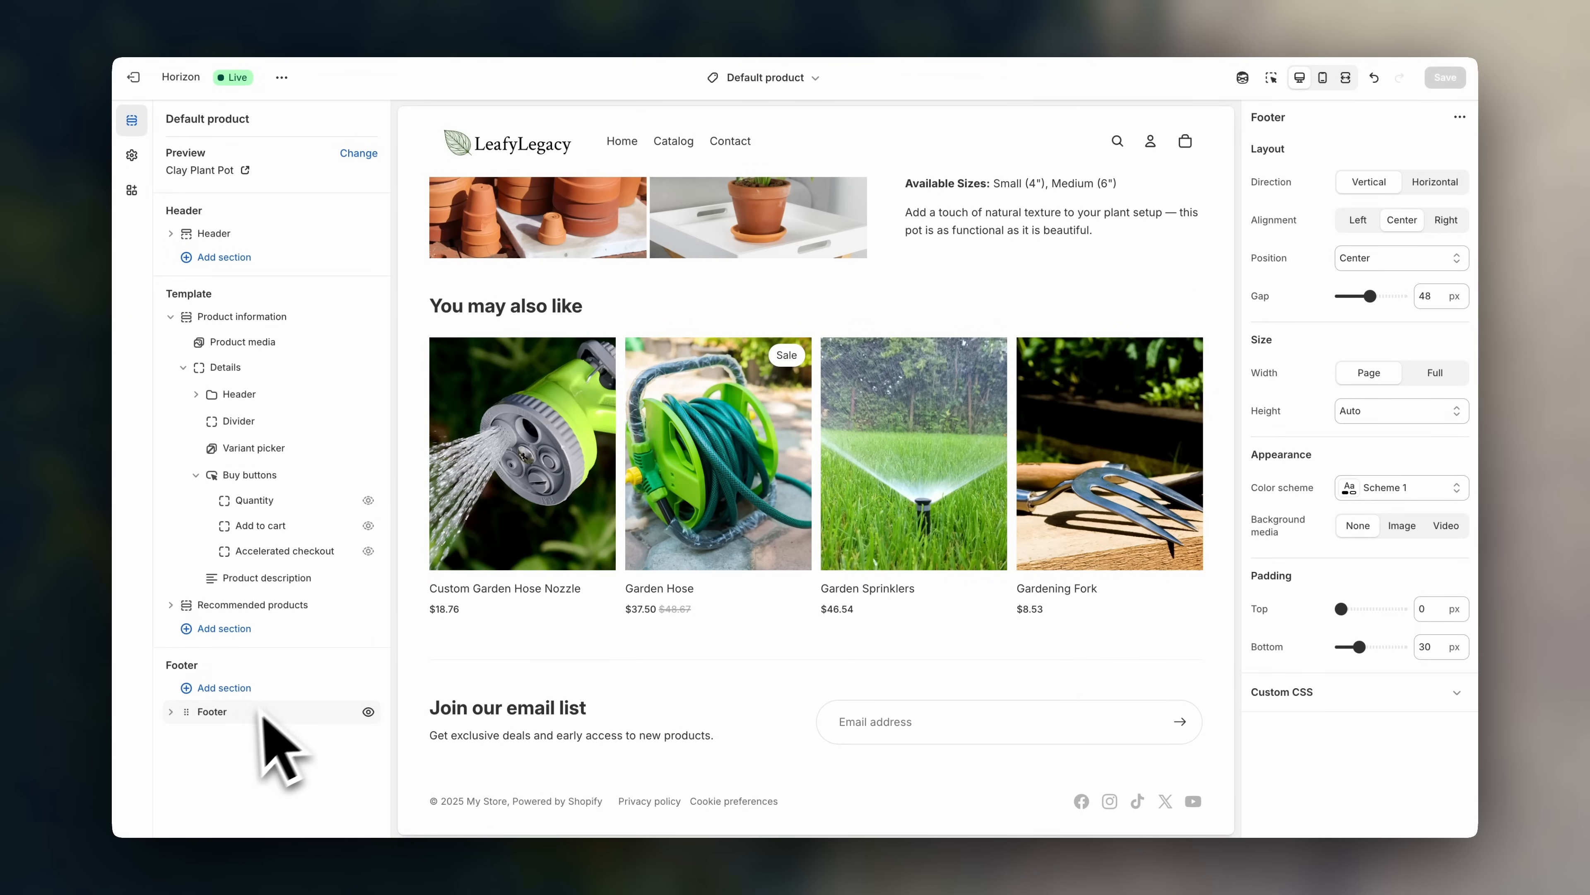
pyautogui.scroll(-3, 216, 739)
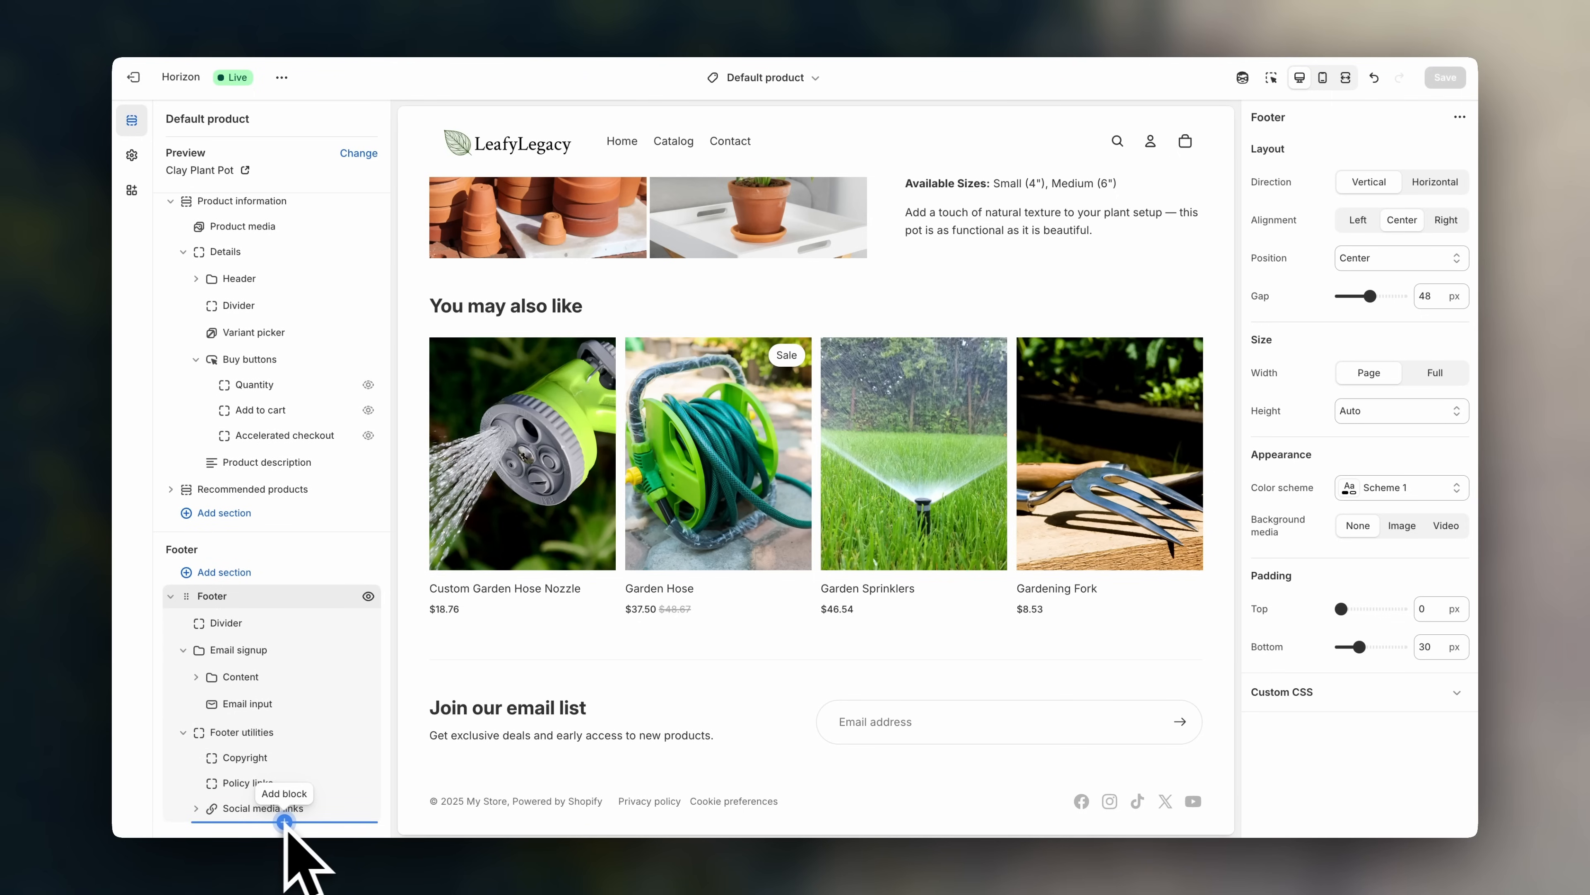
pyautogui.click(284, 822)
pyautogui.scroll(-5, 489, 814)
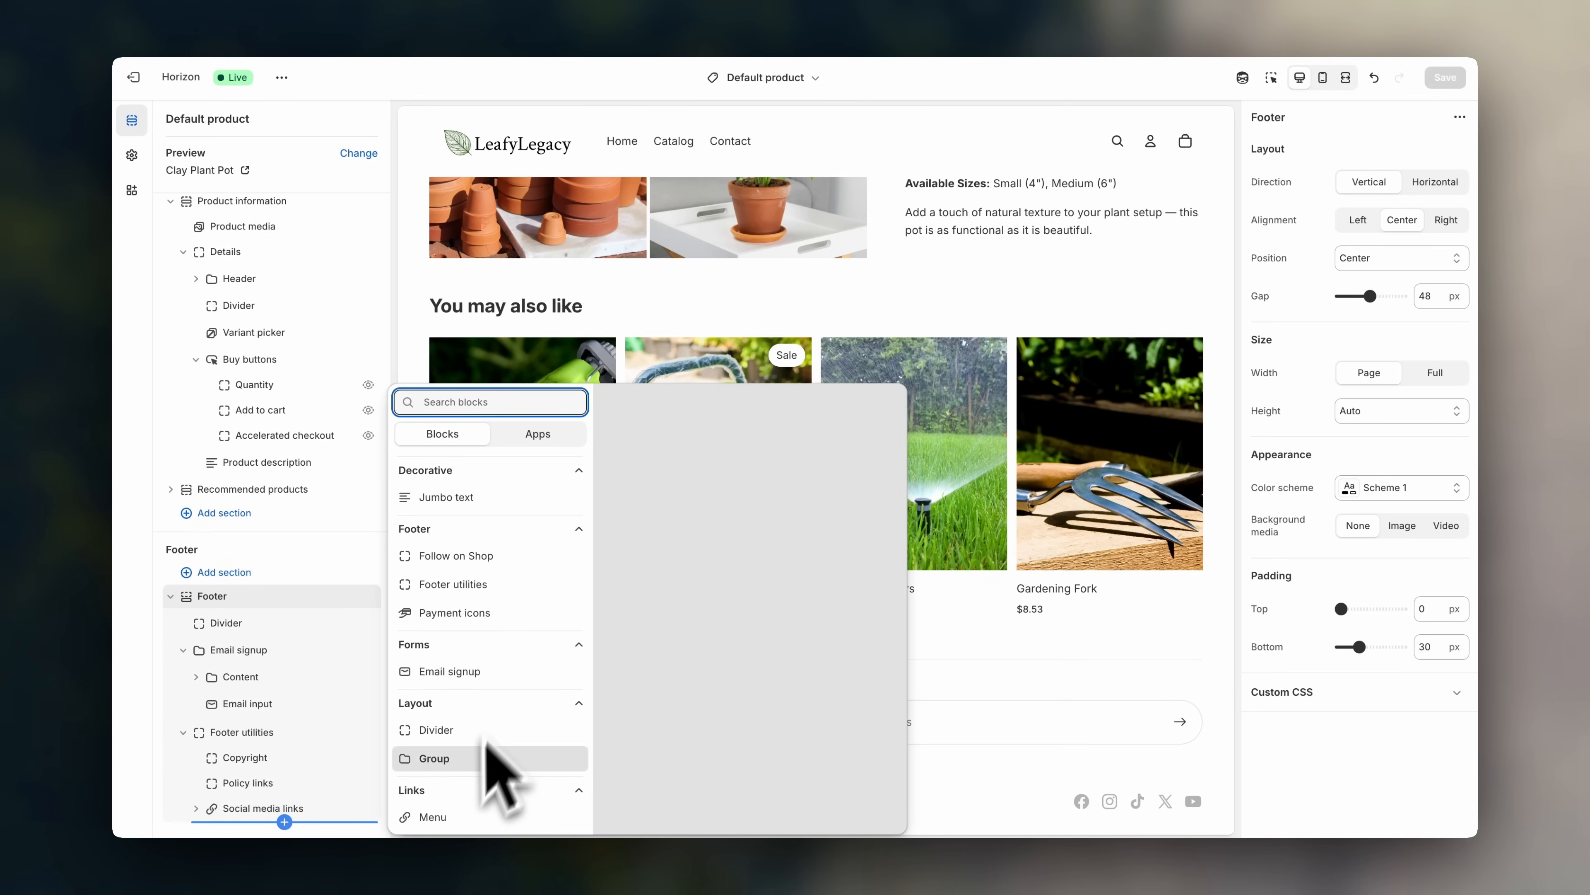
pyautogui.click(445, 825)
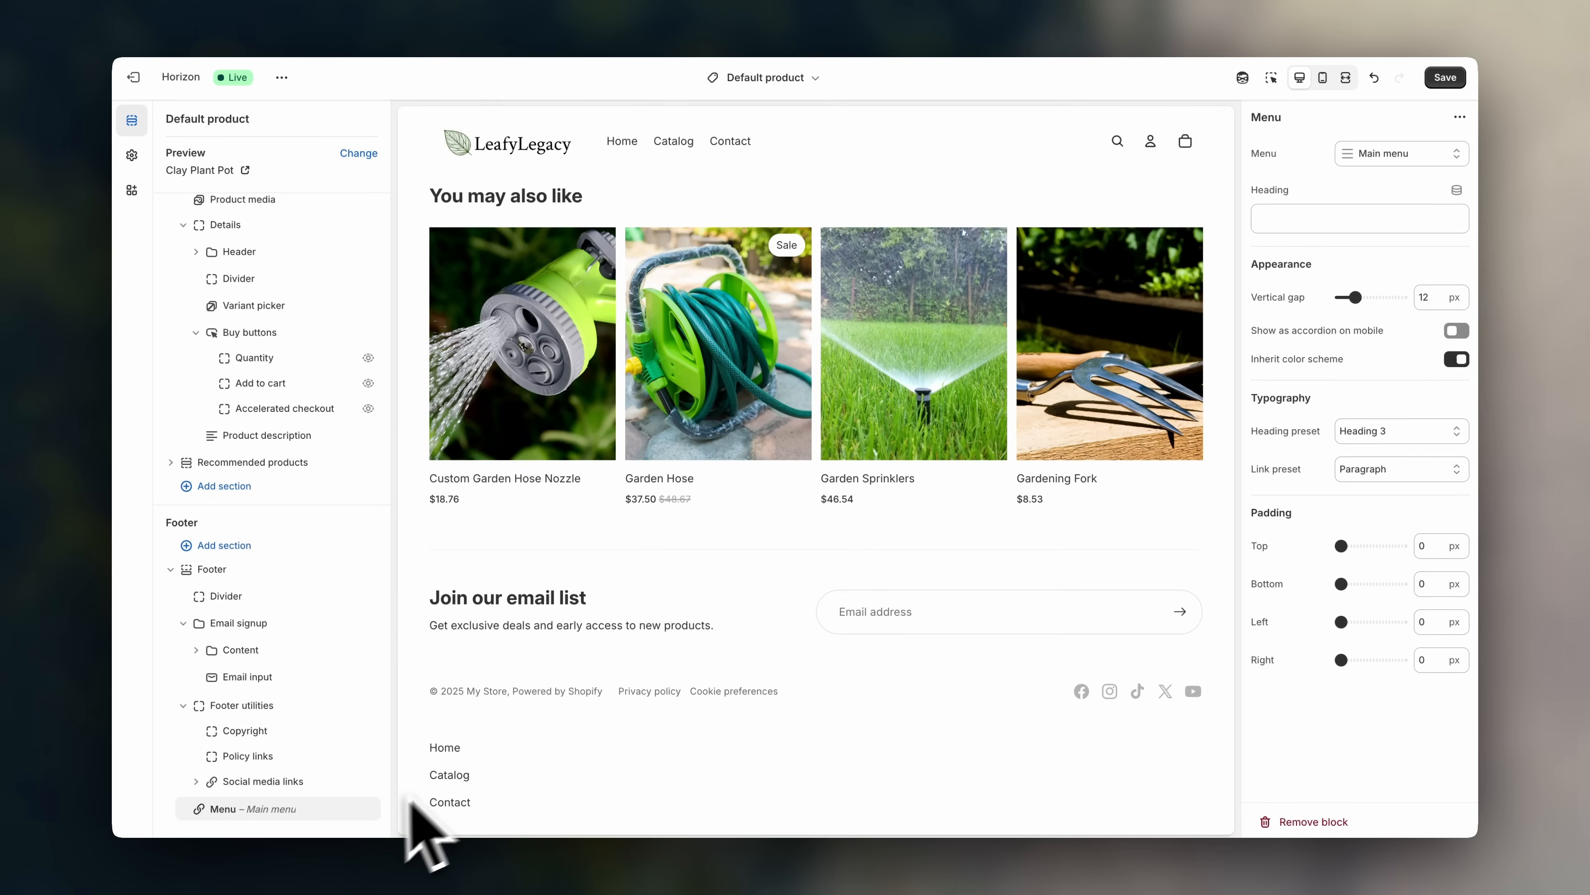
pyautogui.moveTo(198, 808); pyautogui.dragTo(201, 697)
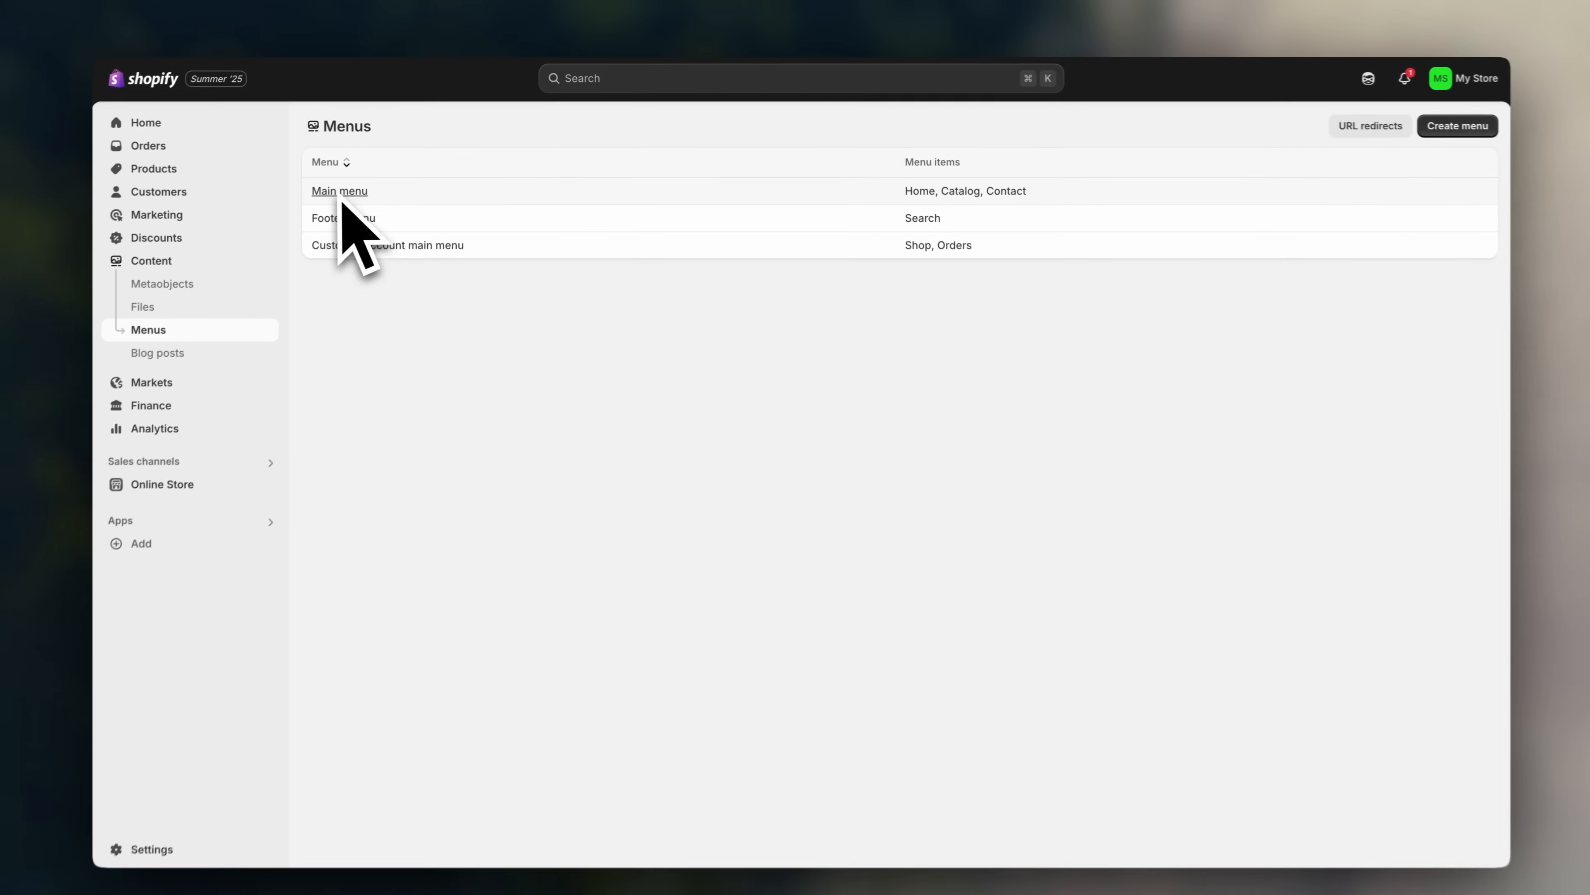
# - Add Gardening Tools and Plant Pots collection links to the Main menu
pyautogui.click(374, 193)
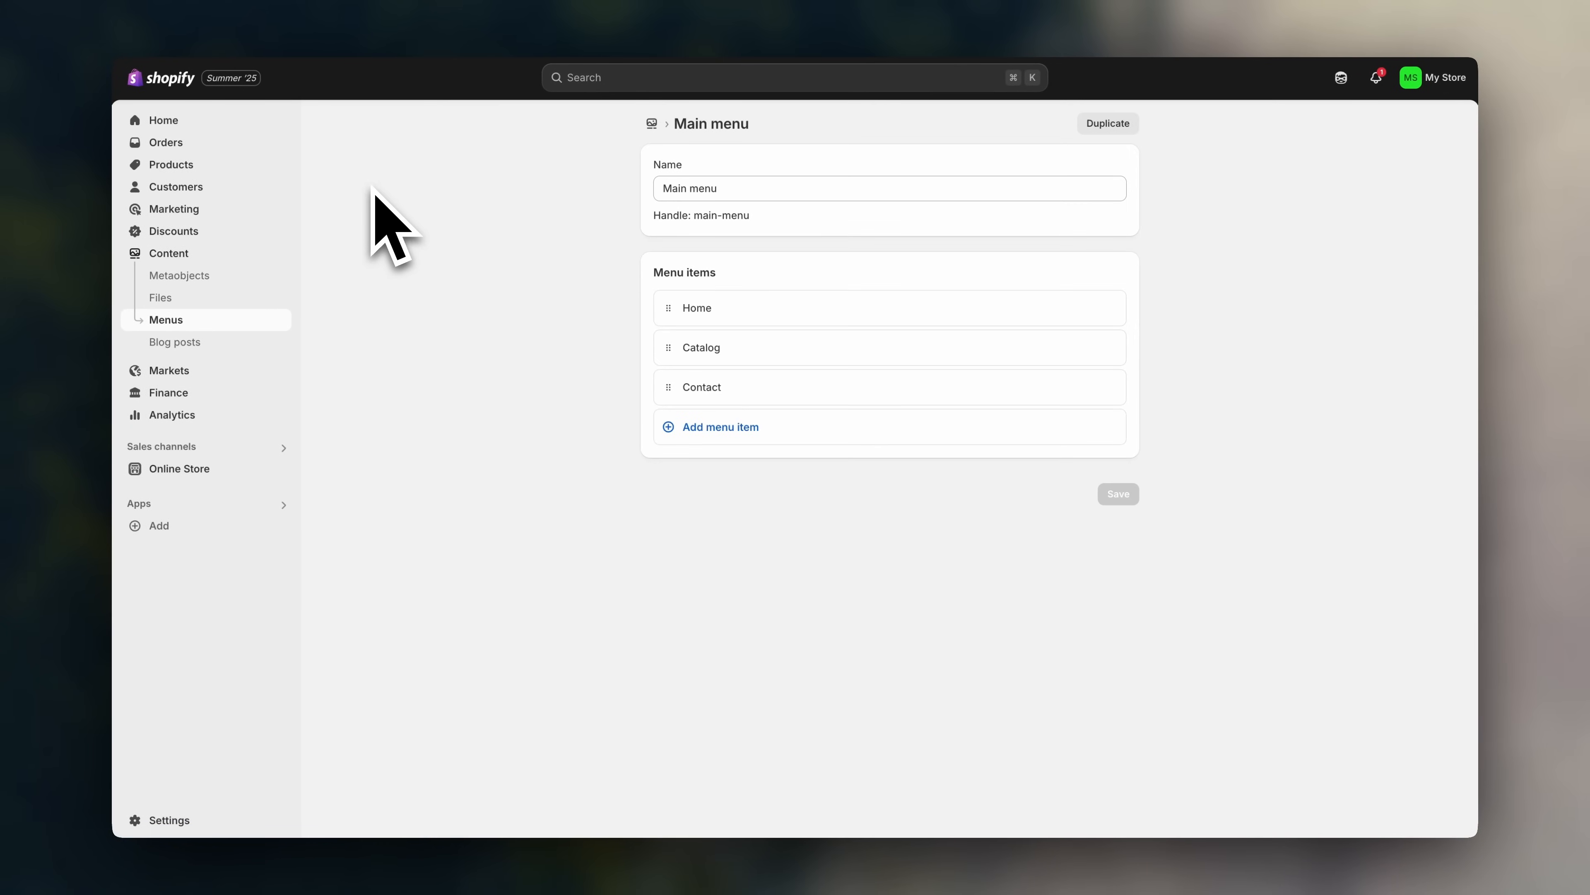
pyautogui.click(713, 437)
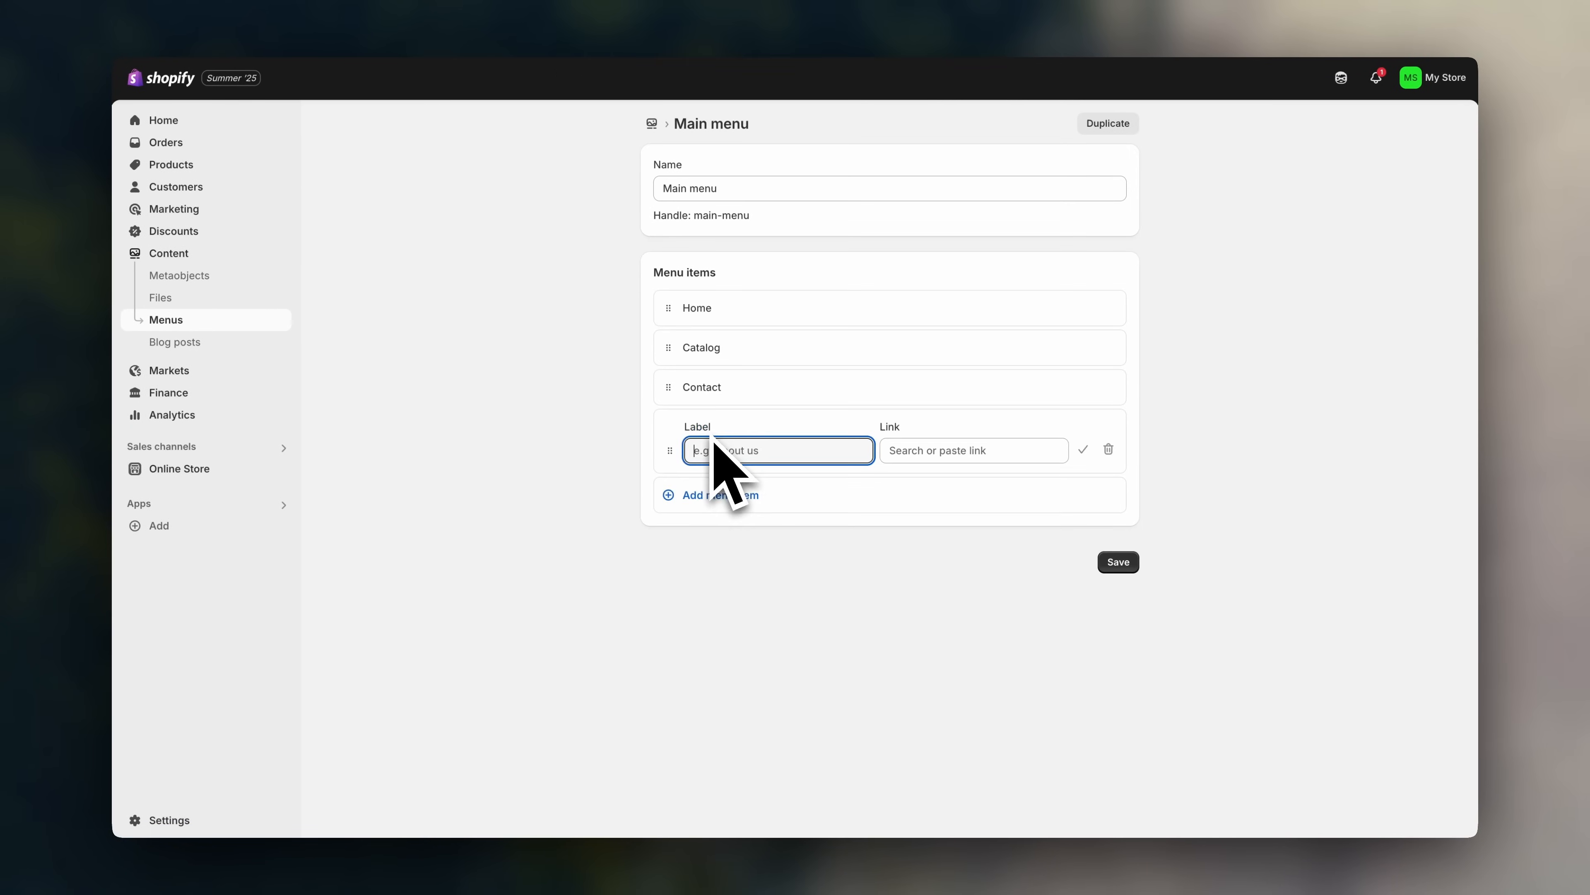
pyautogui.click(931, 457)
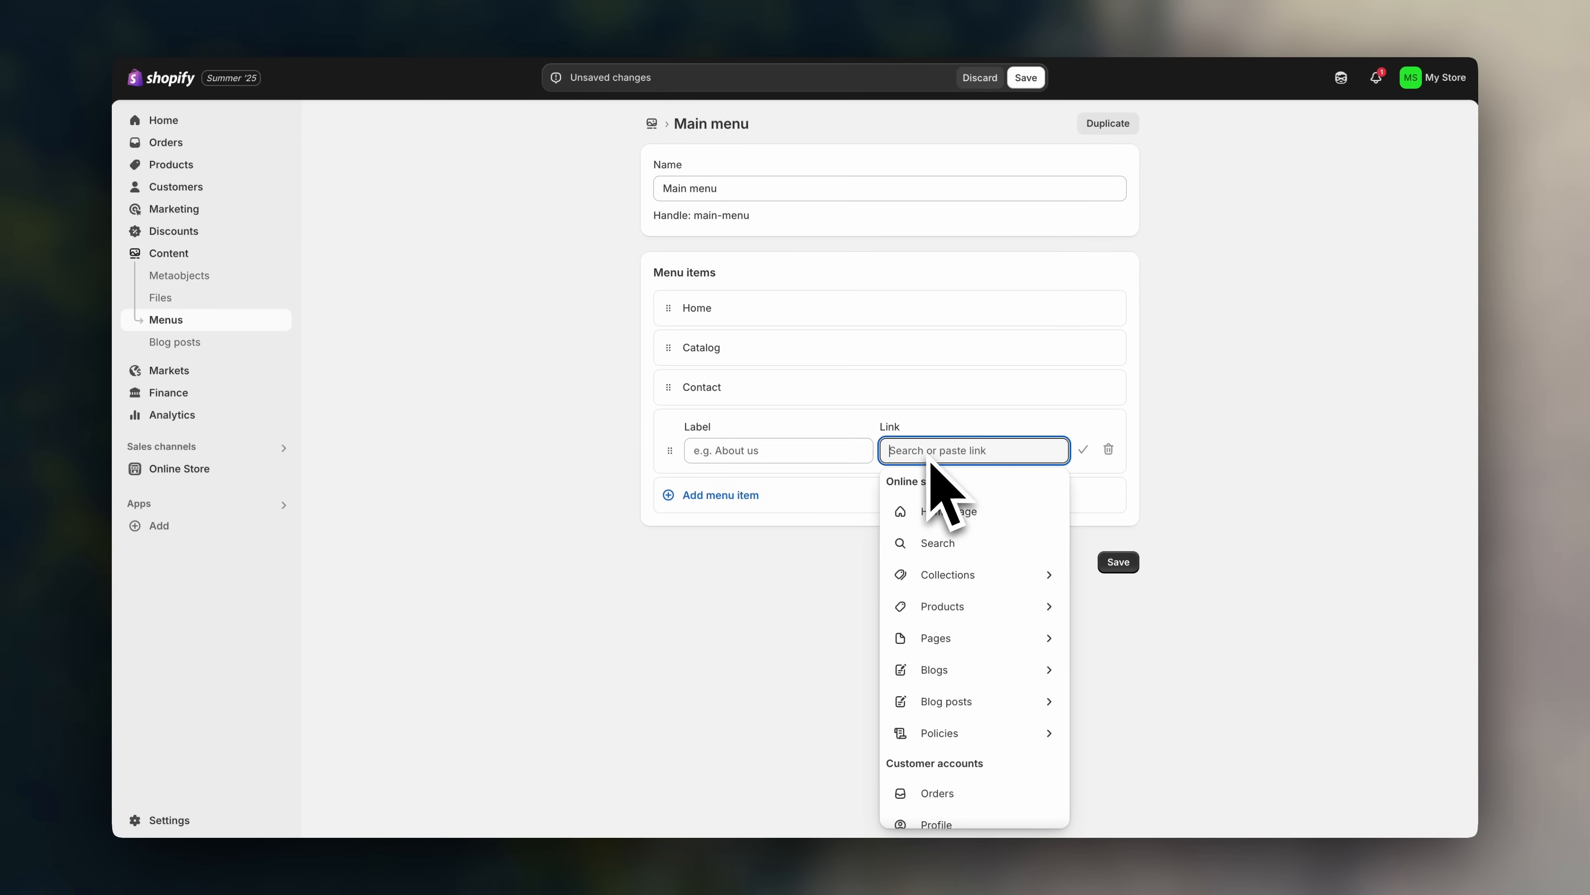
pyautogui.click(955, 575)
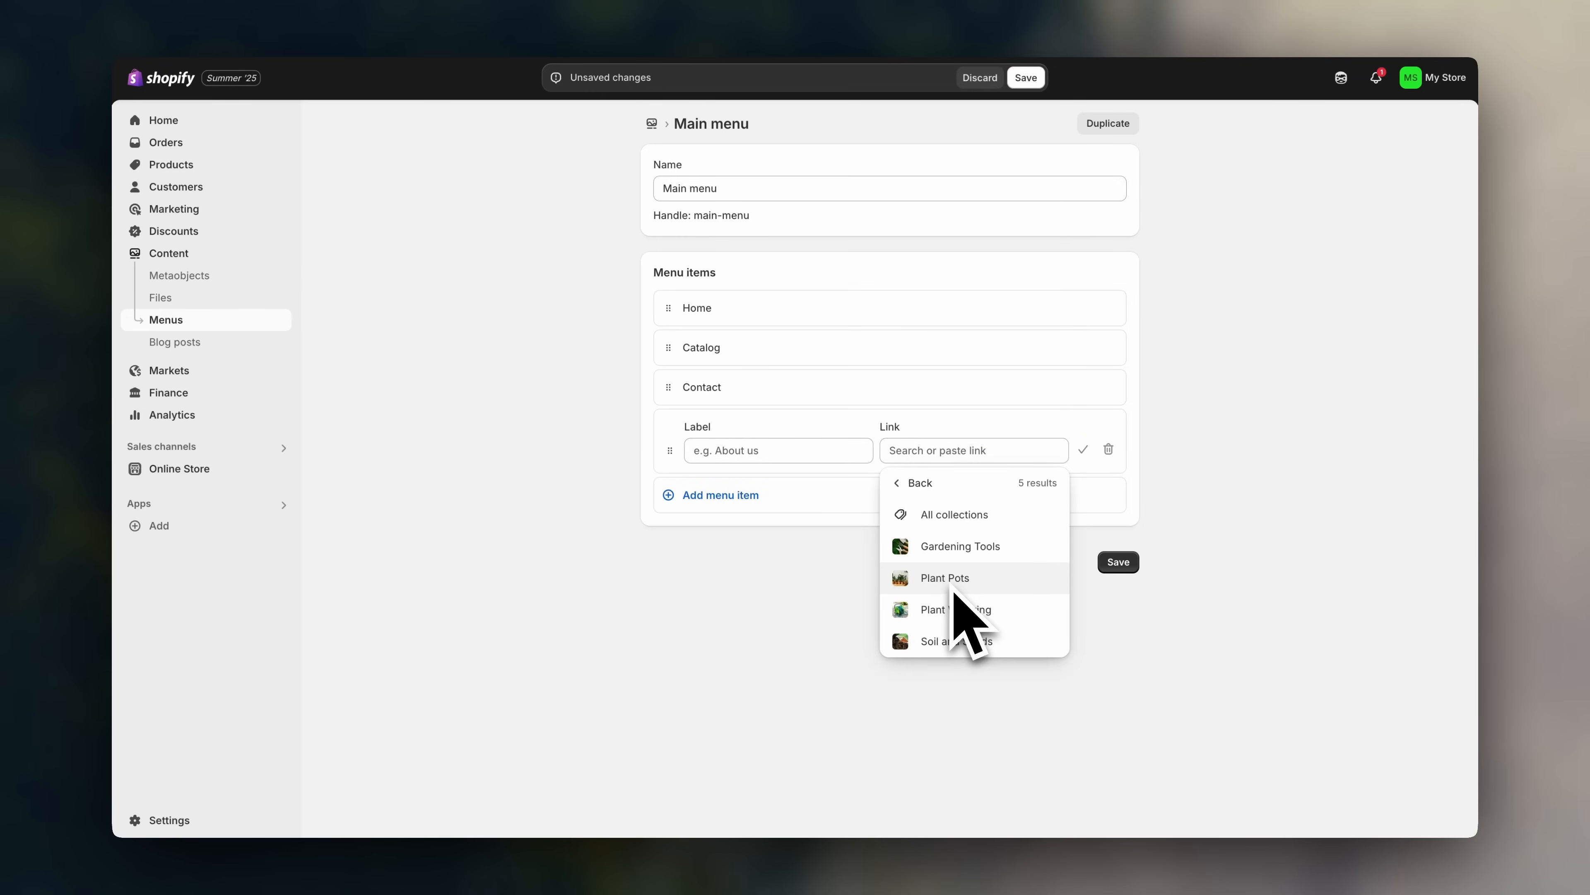
pyautogui.click(950, 551)
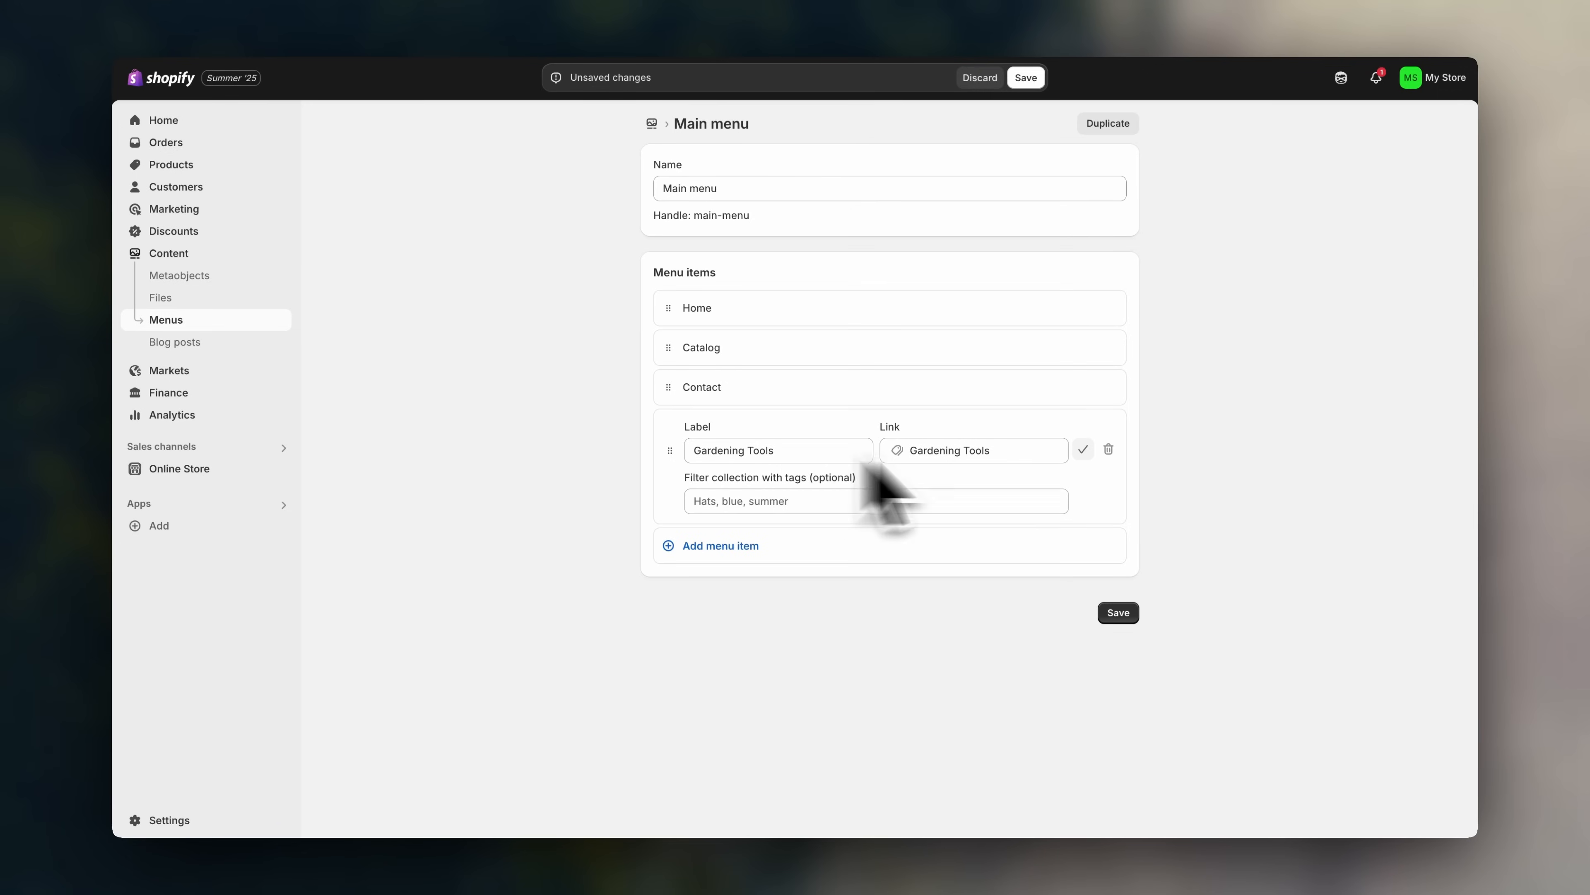
pyautogui.click(1082, 450)
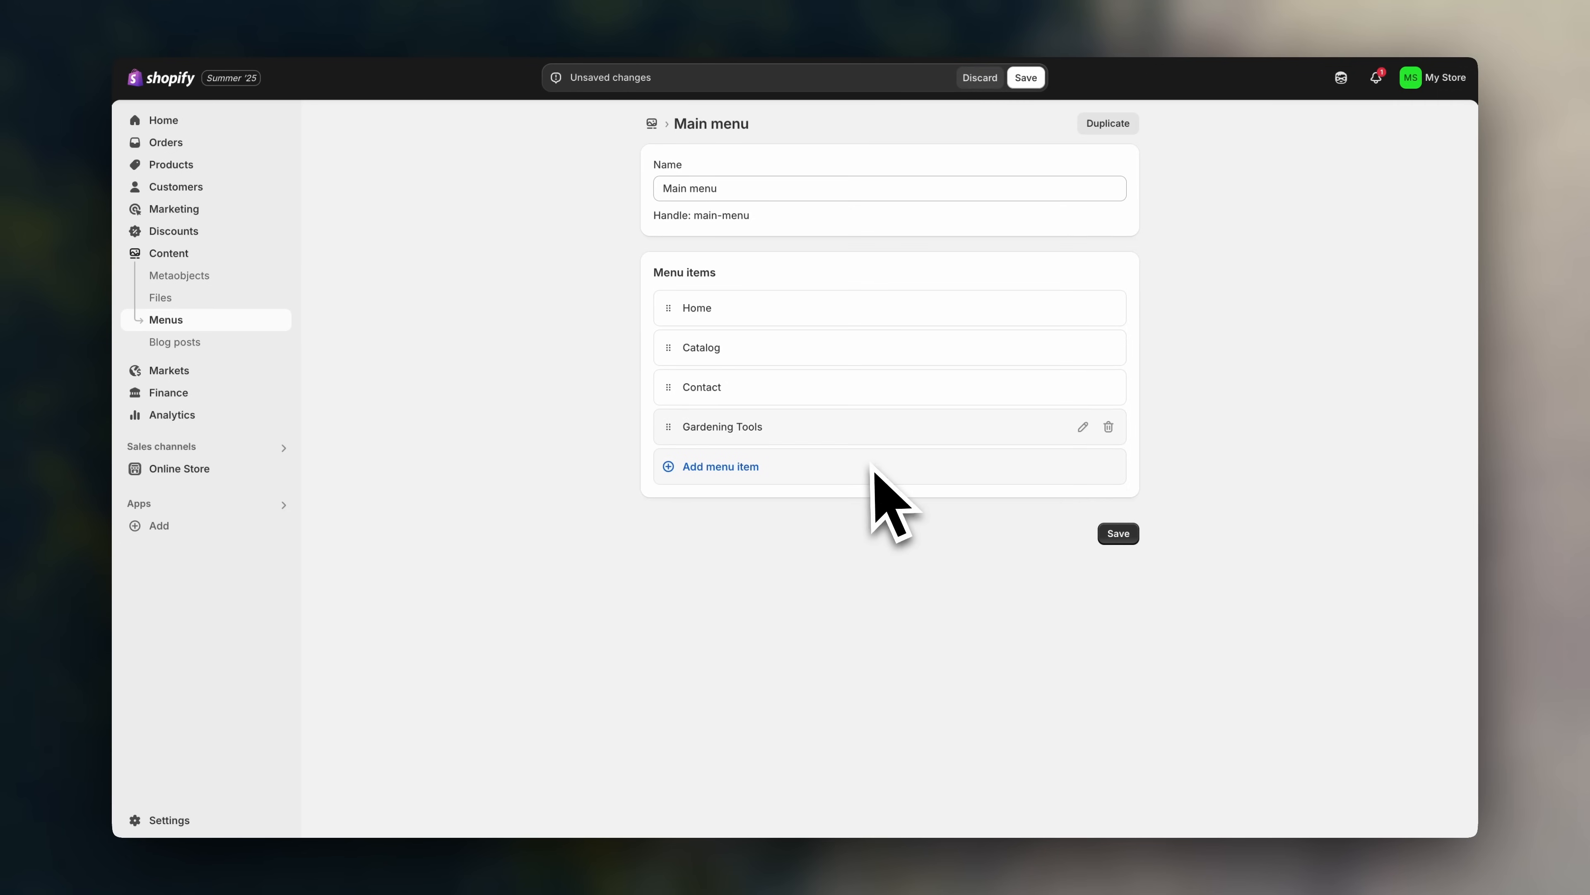
pyautogui.click(748, 469)
pyautogui.click(940, 492)
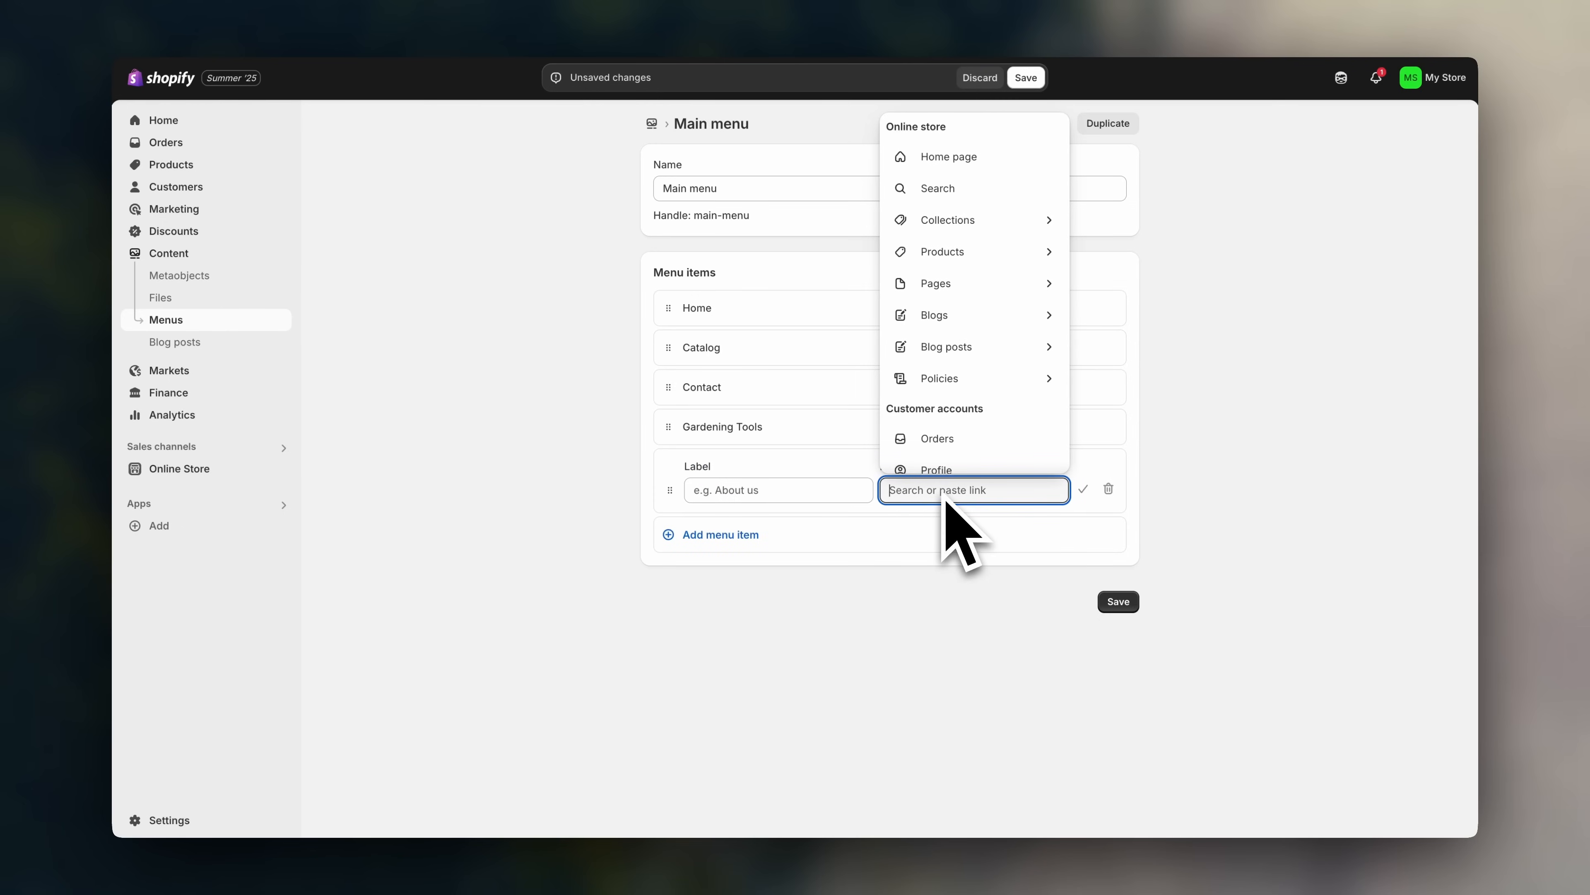
pyautogui.click(967, 221)
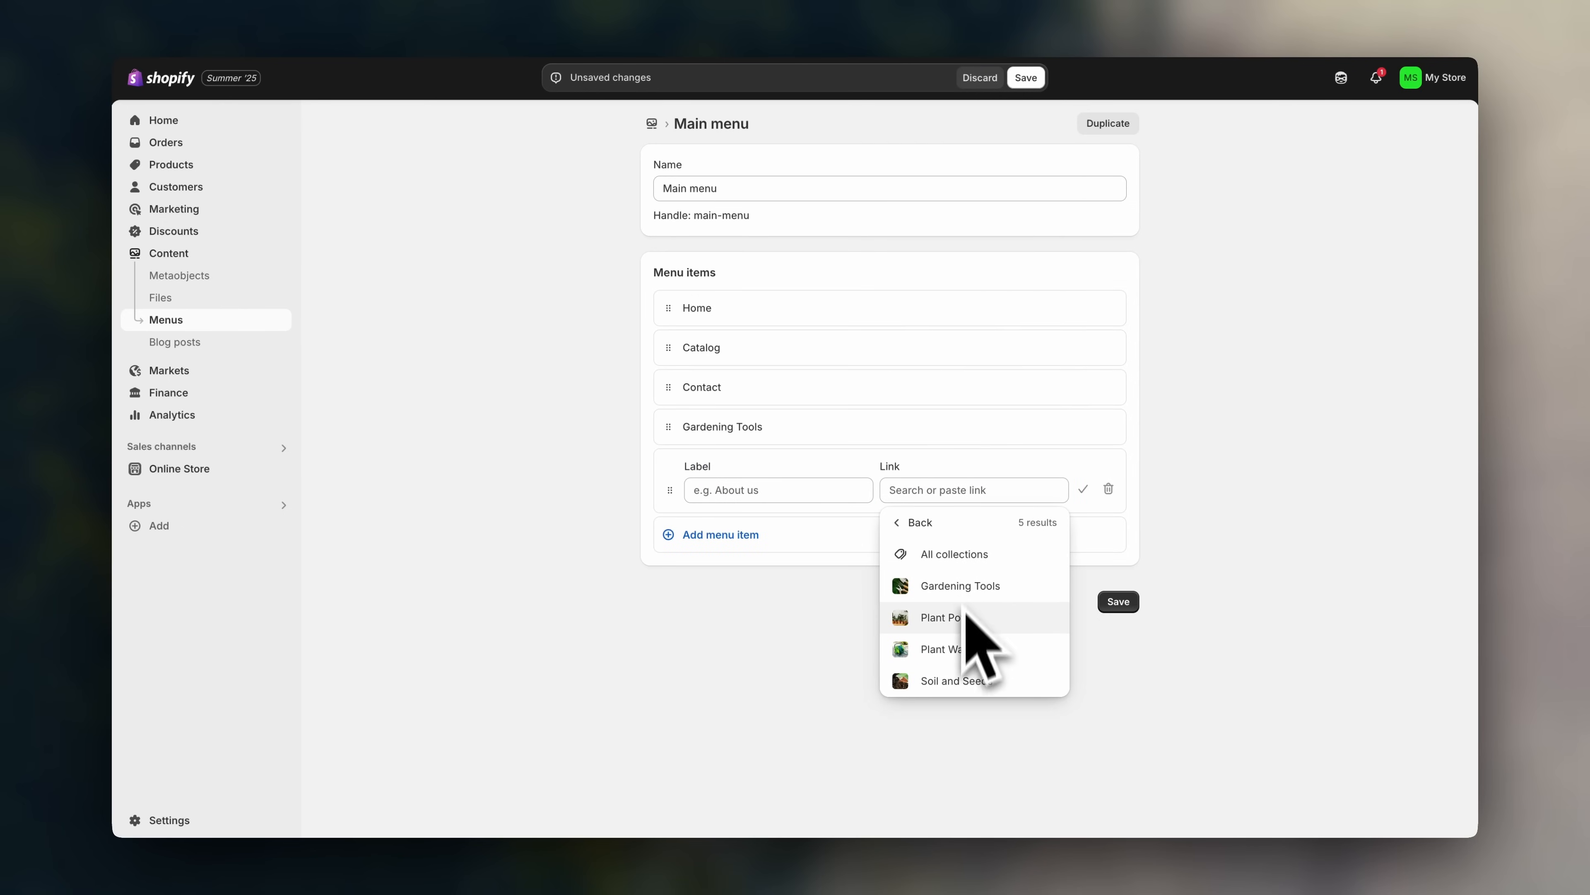
pyautogui.click(965, 633)
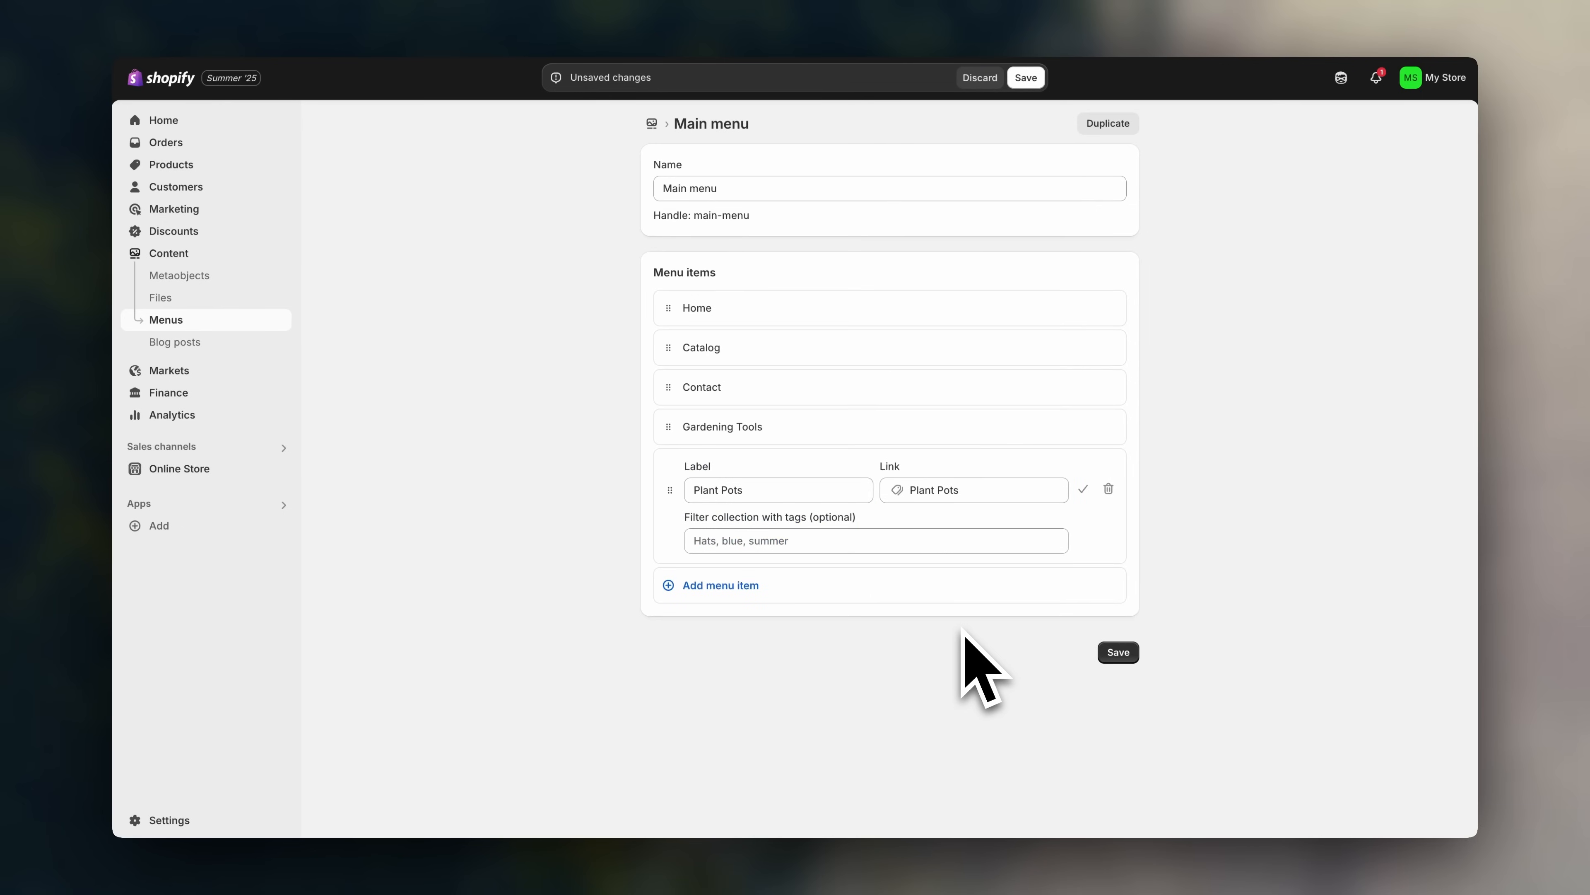
pyautogui.click(1083, 491)
# - Add Plant Watering and Soil and Seeds collection links to the Main menu
pyautogui.click(861, 506)
pyautogui.click(931, 529)
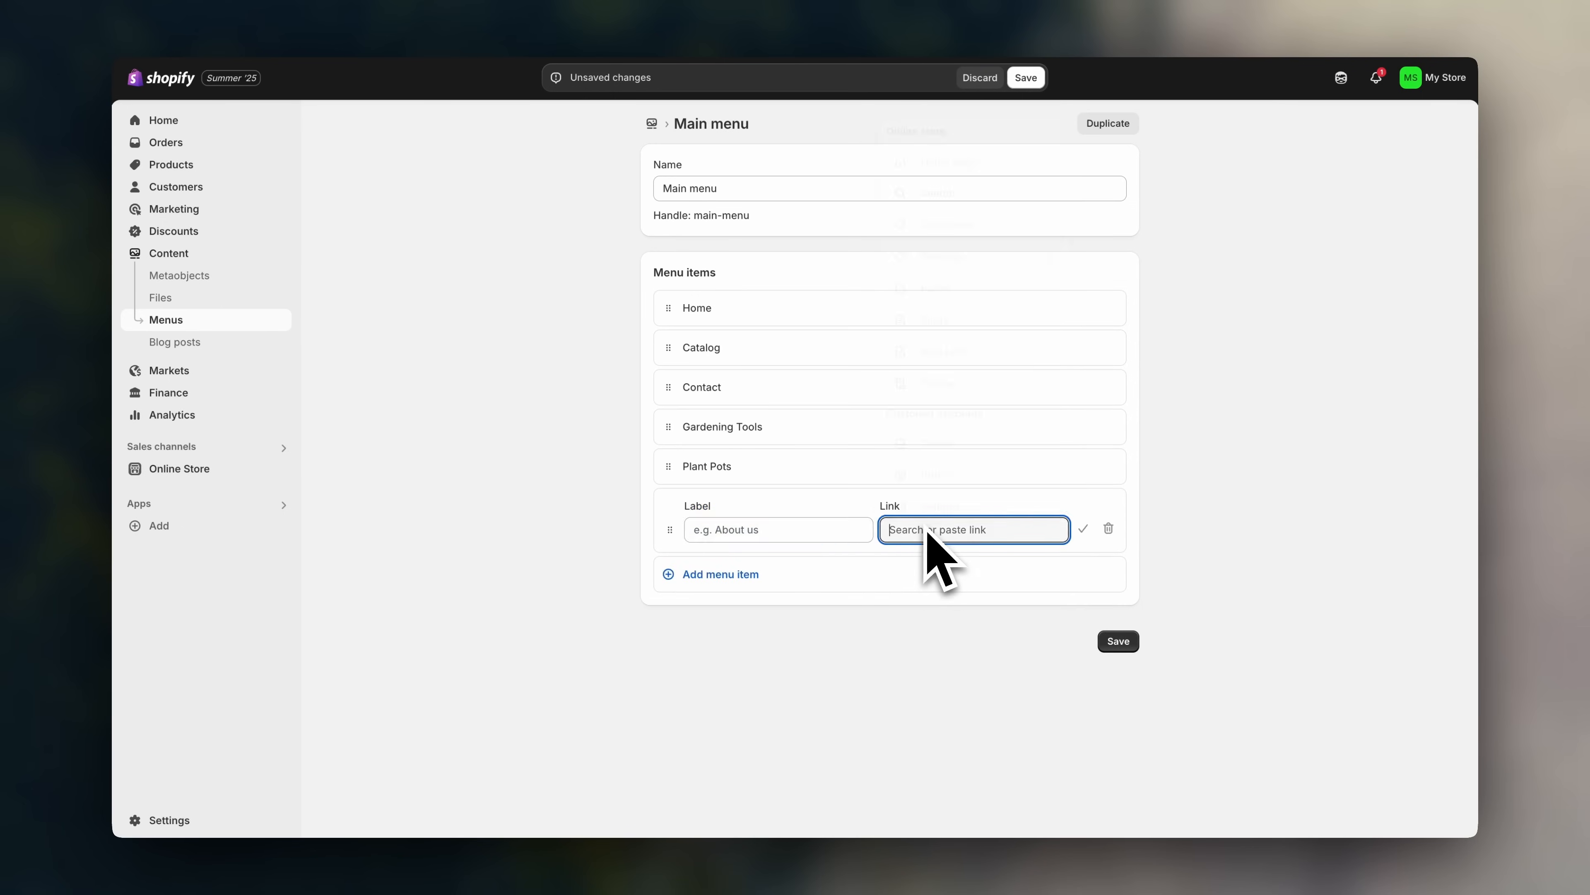
pyautogui.click(983, 227)
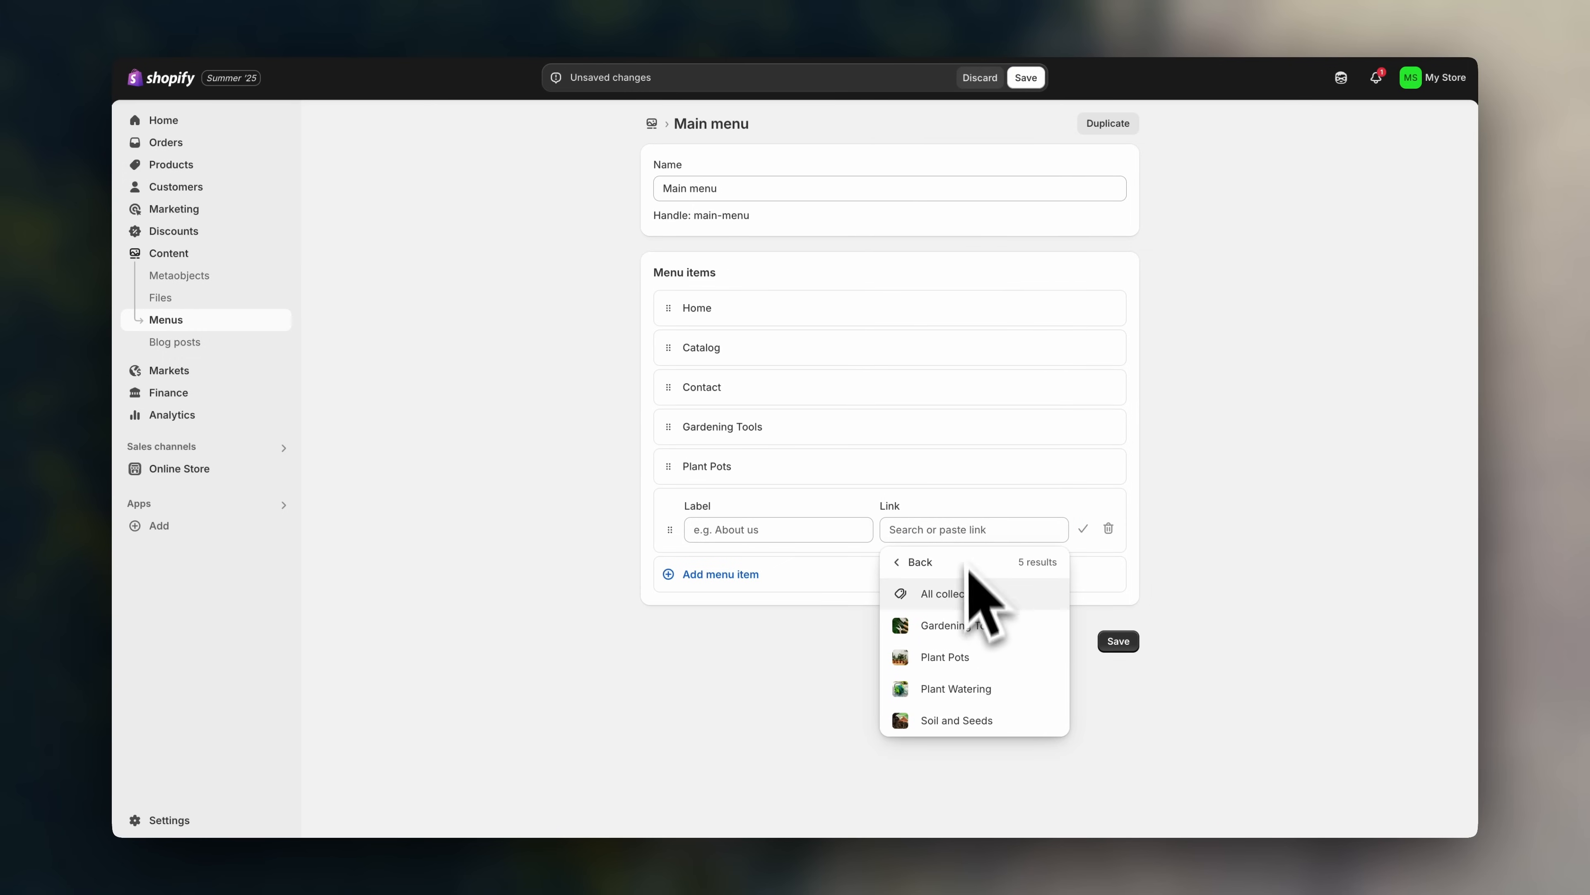
pyautogui.click(970, 689)
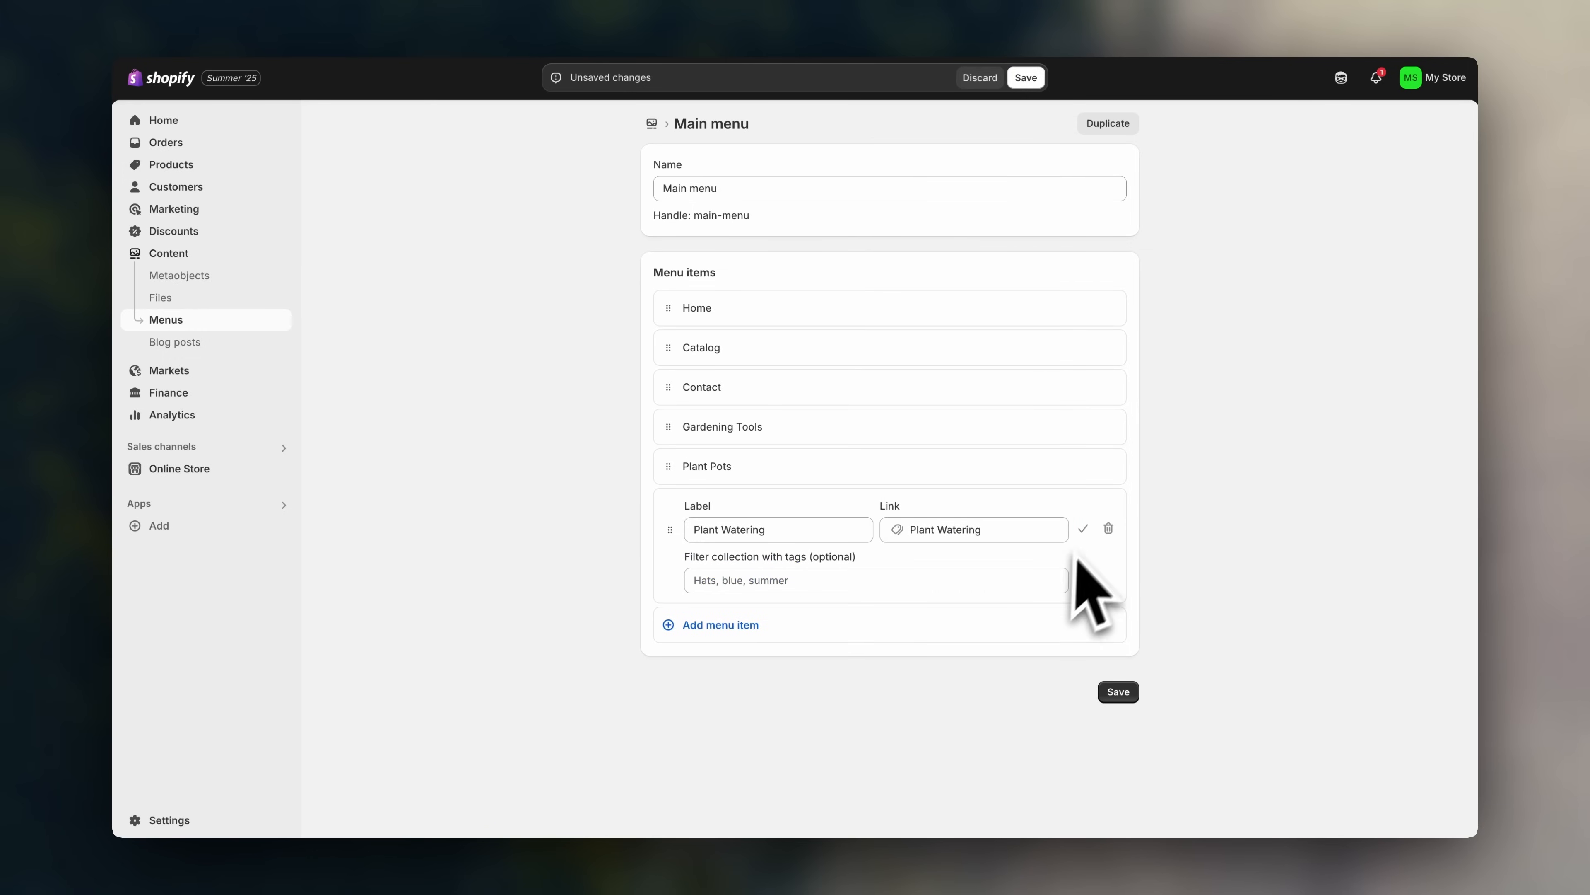
pyautogui.click(1084, 530)
pyautogui.click(993, 549)
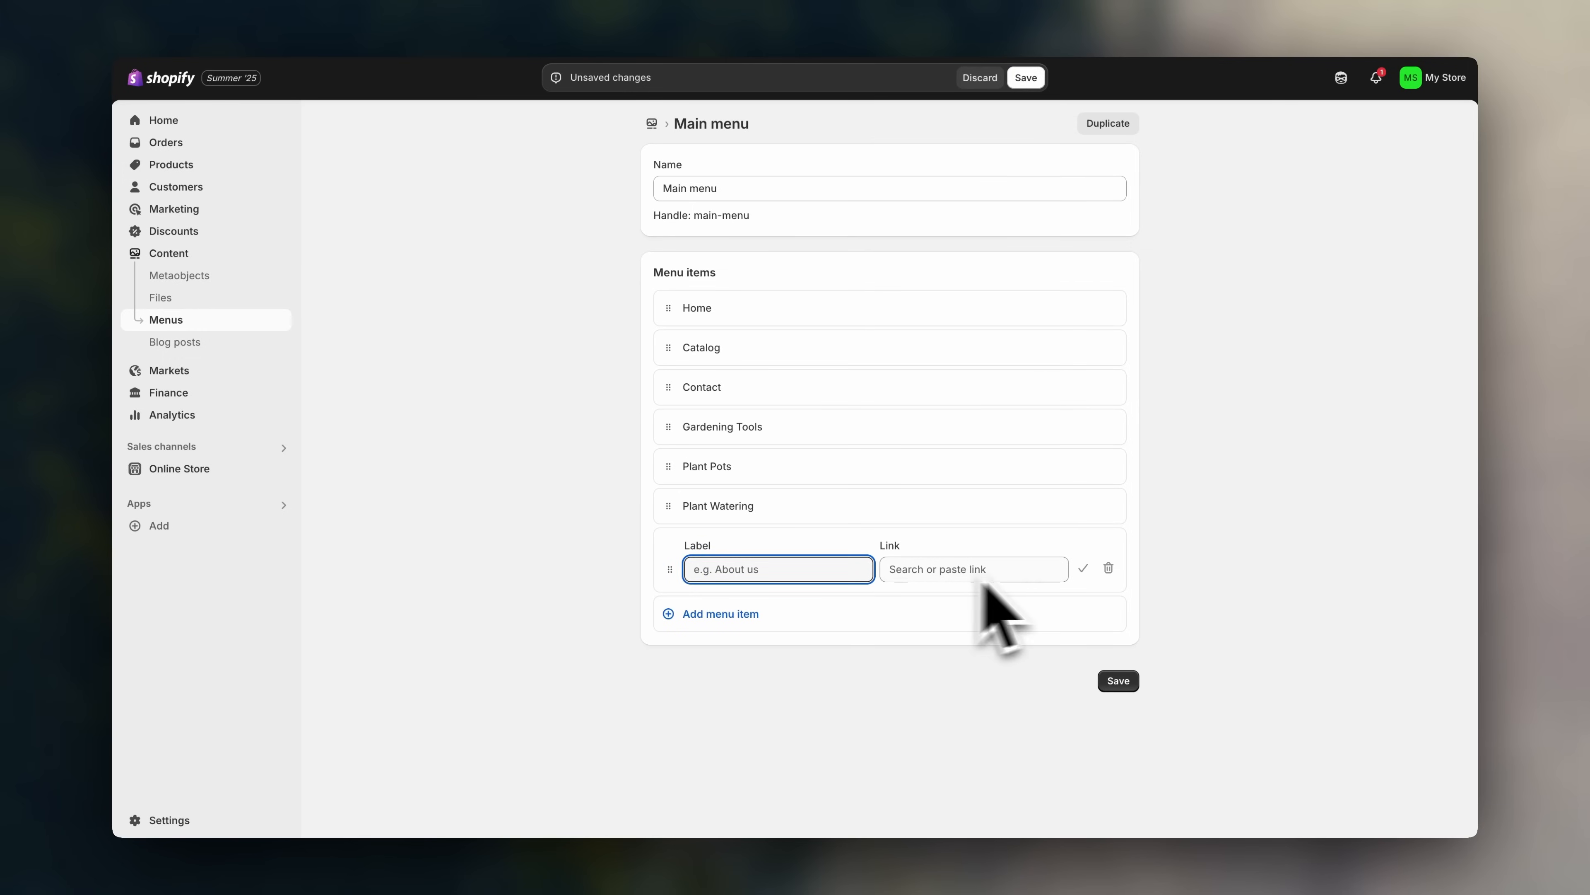
pyautogui.click(1040, 570)
pyautogui.click(988, 267)
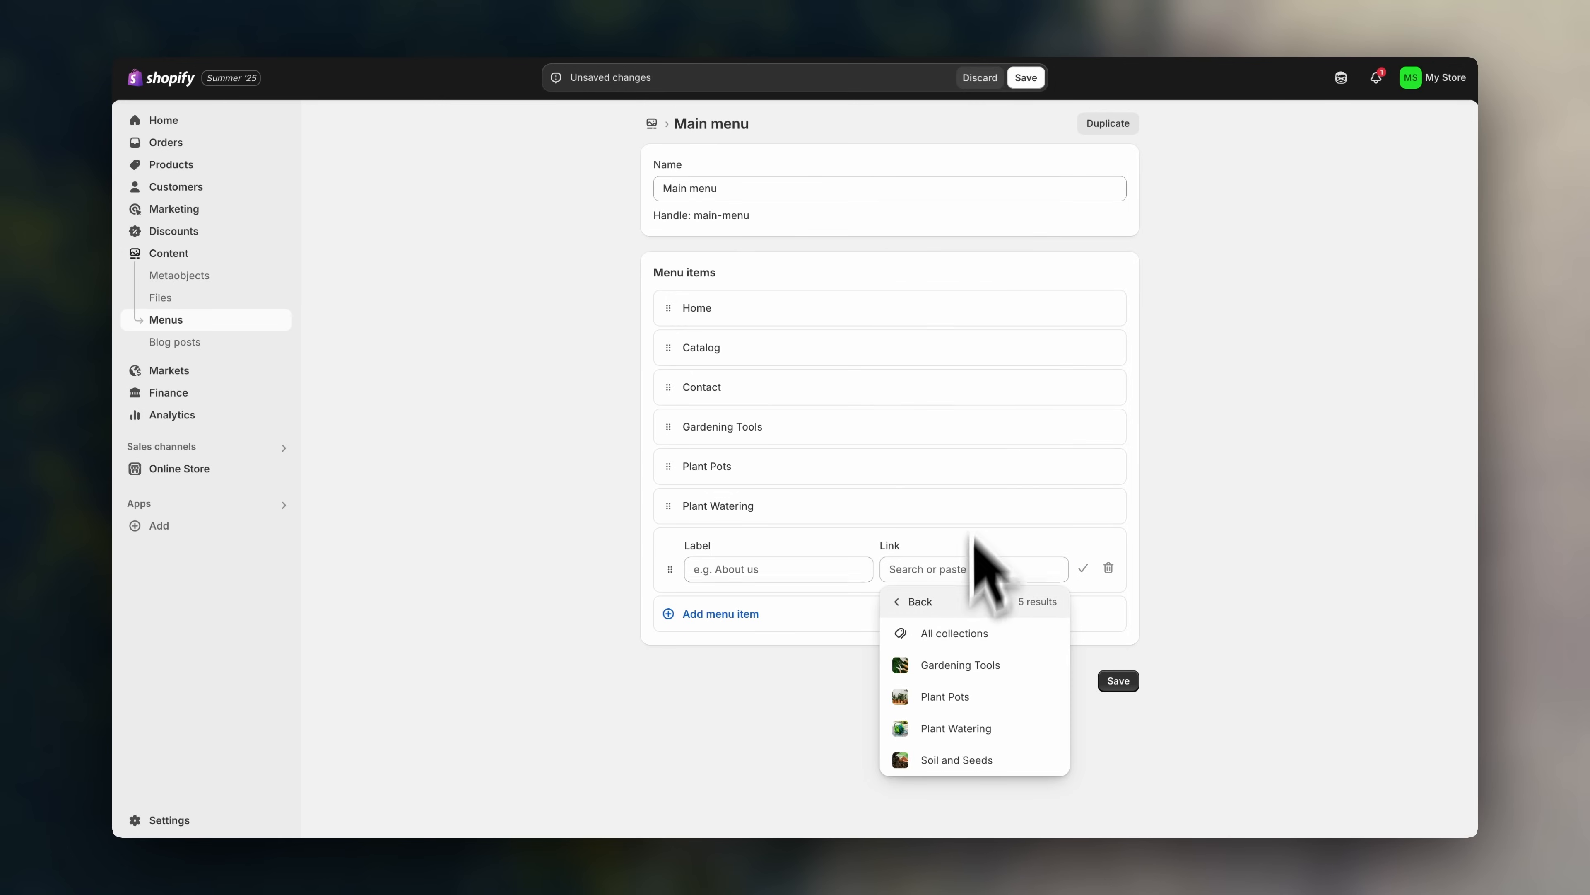
pyautogui.click(968, 759)
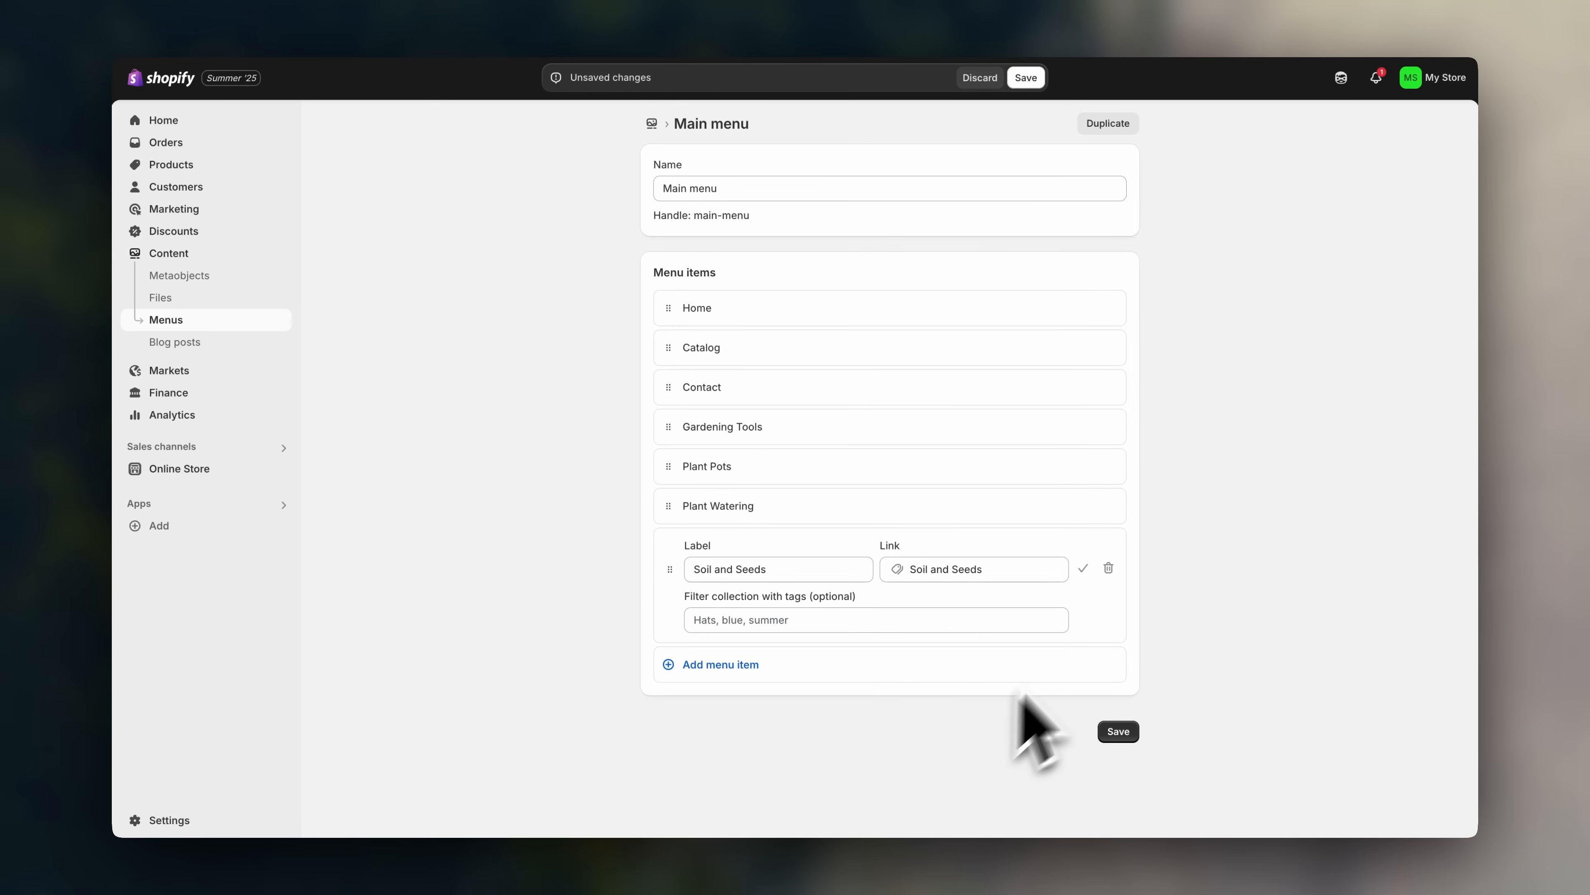
pyautogui.click(1084, 569)
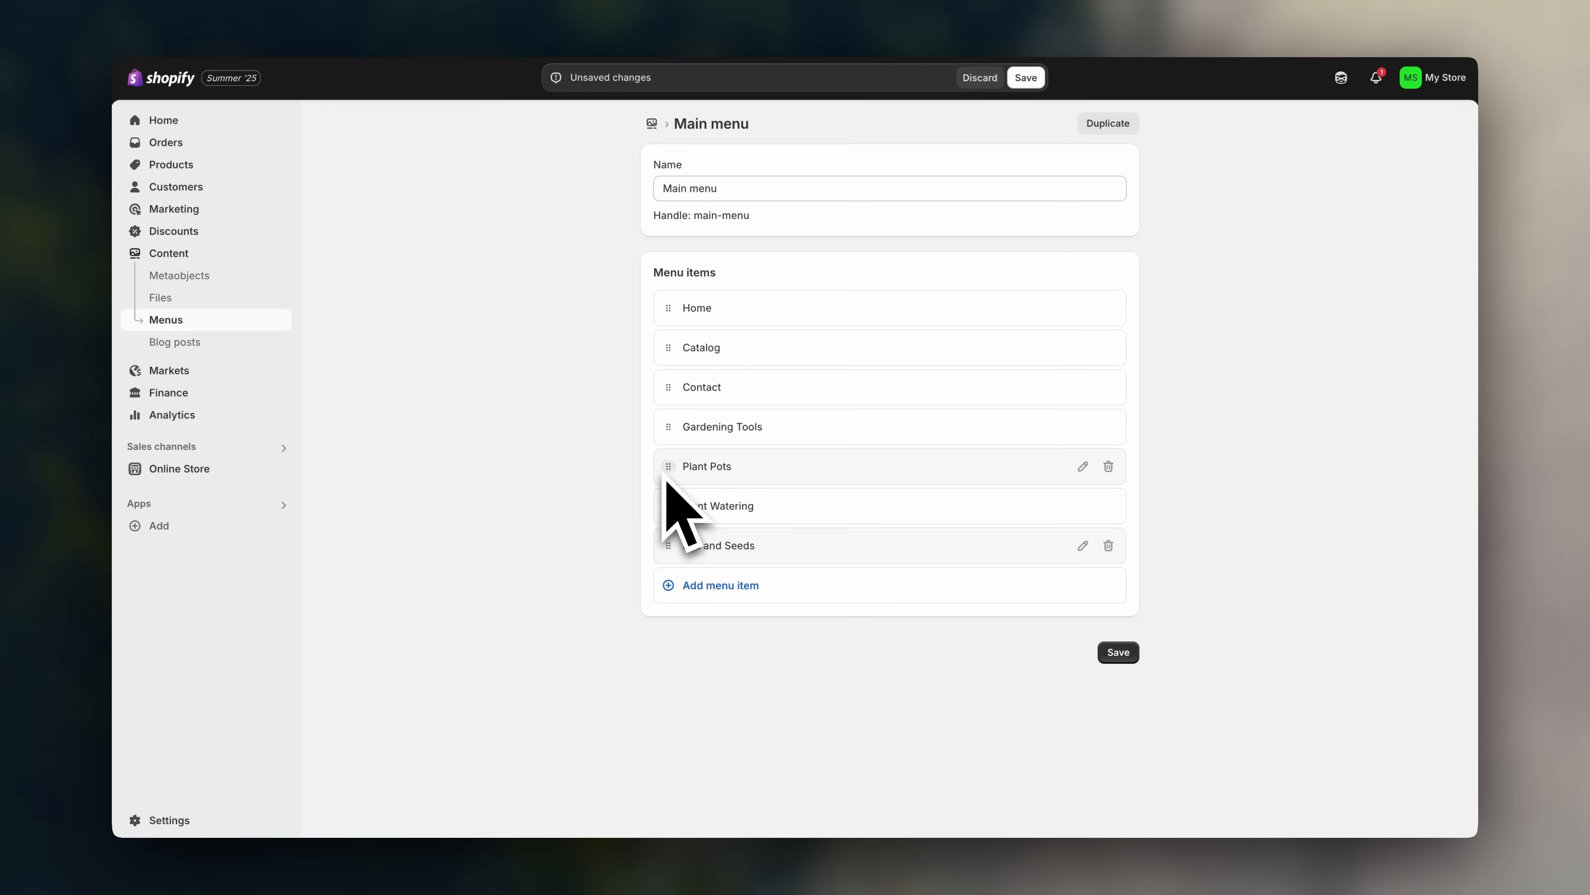
# - Nest Gardening Tools, Plant Pots and Plant Watering under Catalog, with Soil and Seeds under Plant Watering
pyautogui.moveTo(668, 427); pyautogui.dragTo(704, 401)
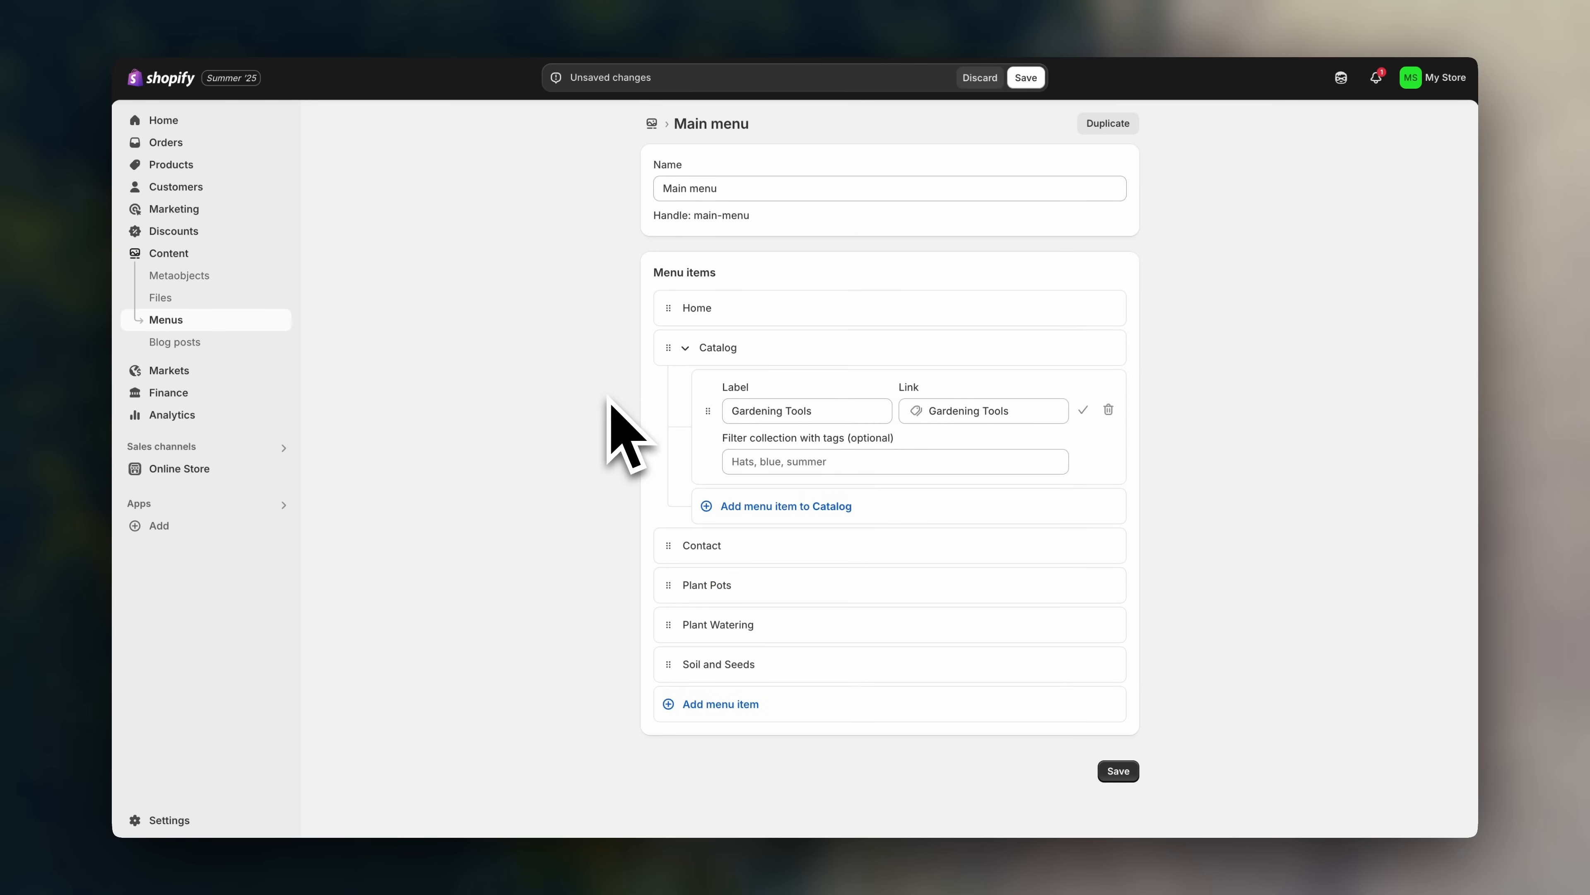
pyautogui.click(1085, 426)
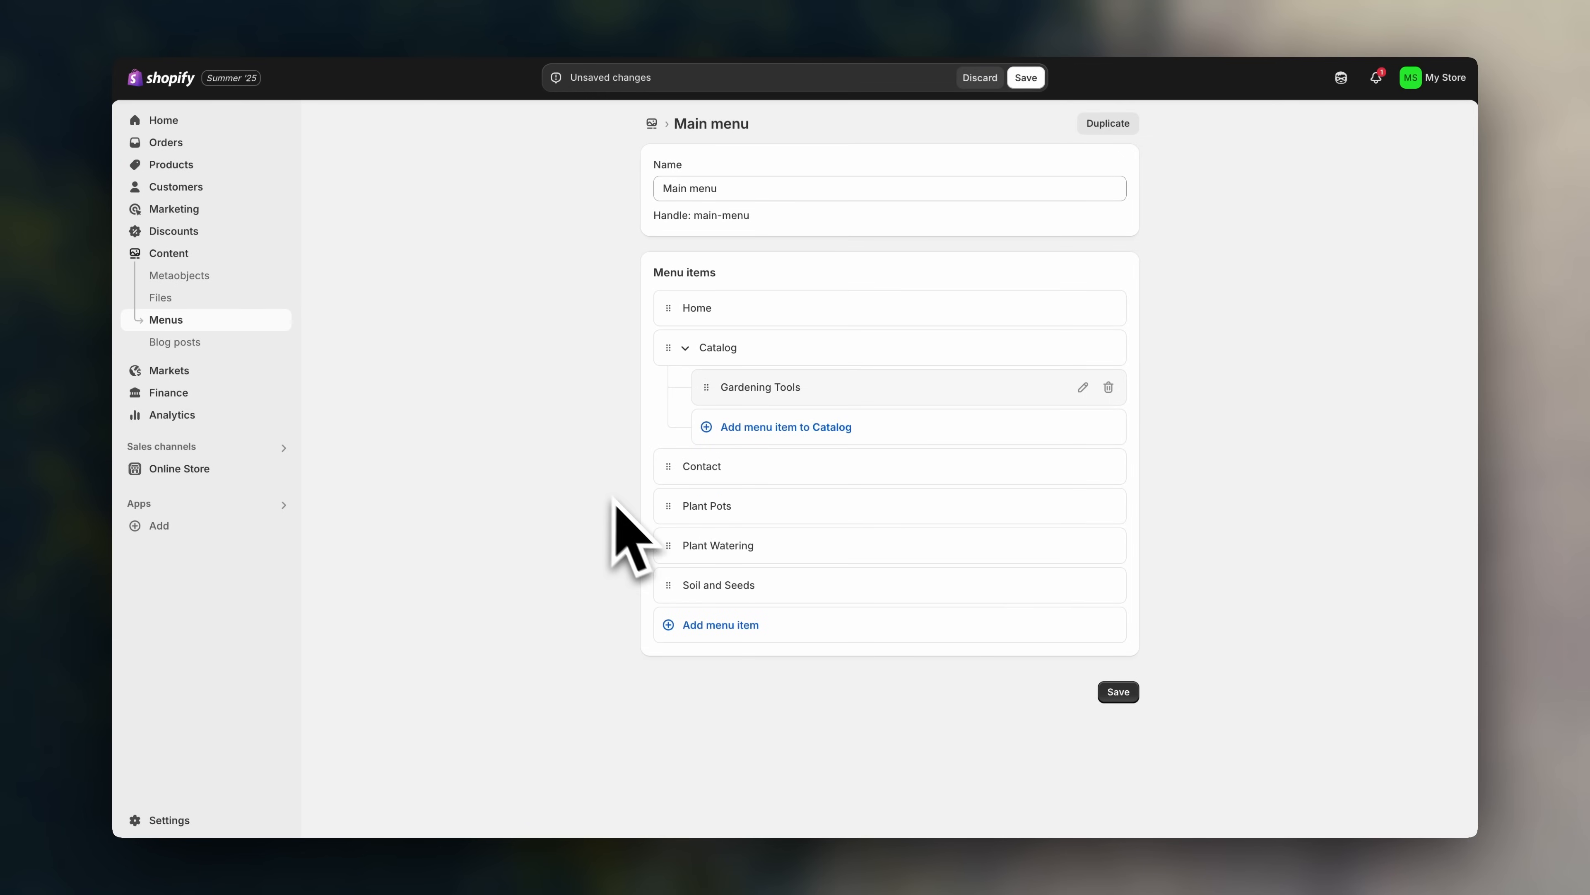
pyautogui.moveTo(668, 506); pyautogui.dragTo(727, 448)
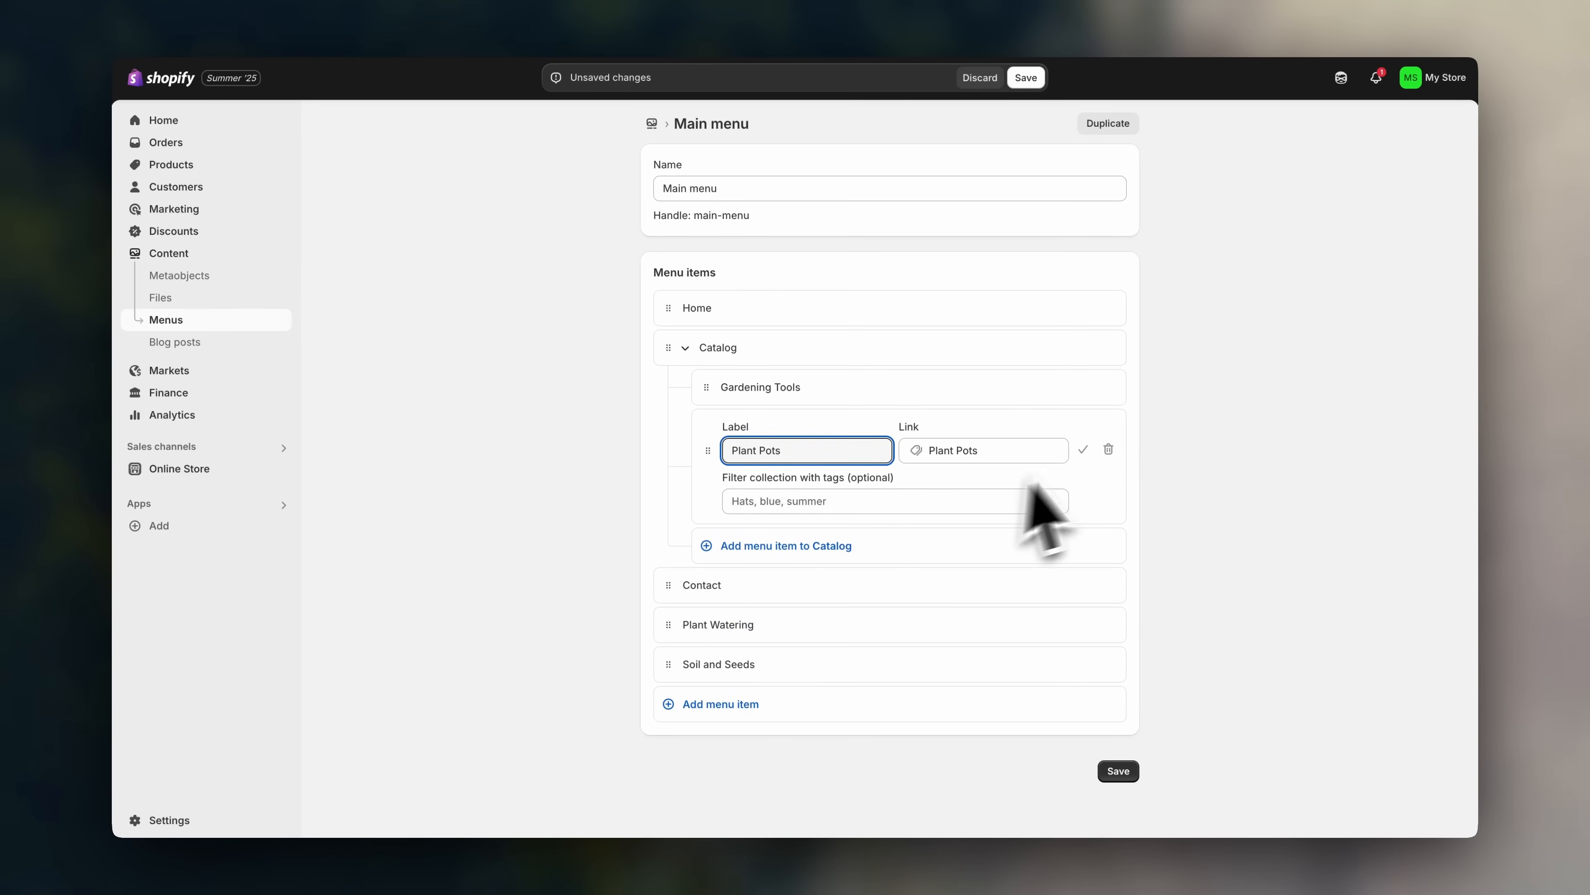
pyautogui.click(1083, 450)
pyautogui.moveTo(668, 545); pyautogui.dragTo(706, 458)
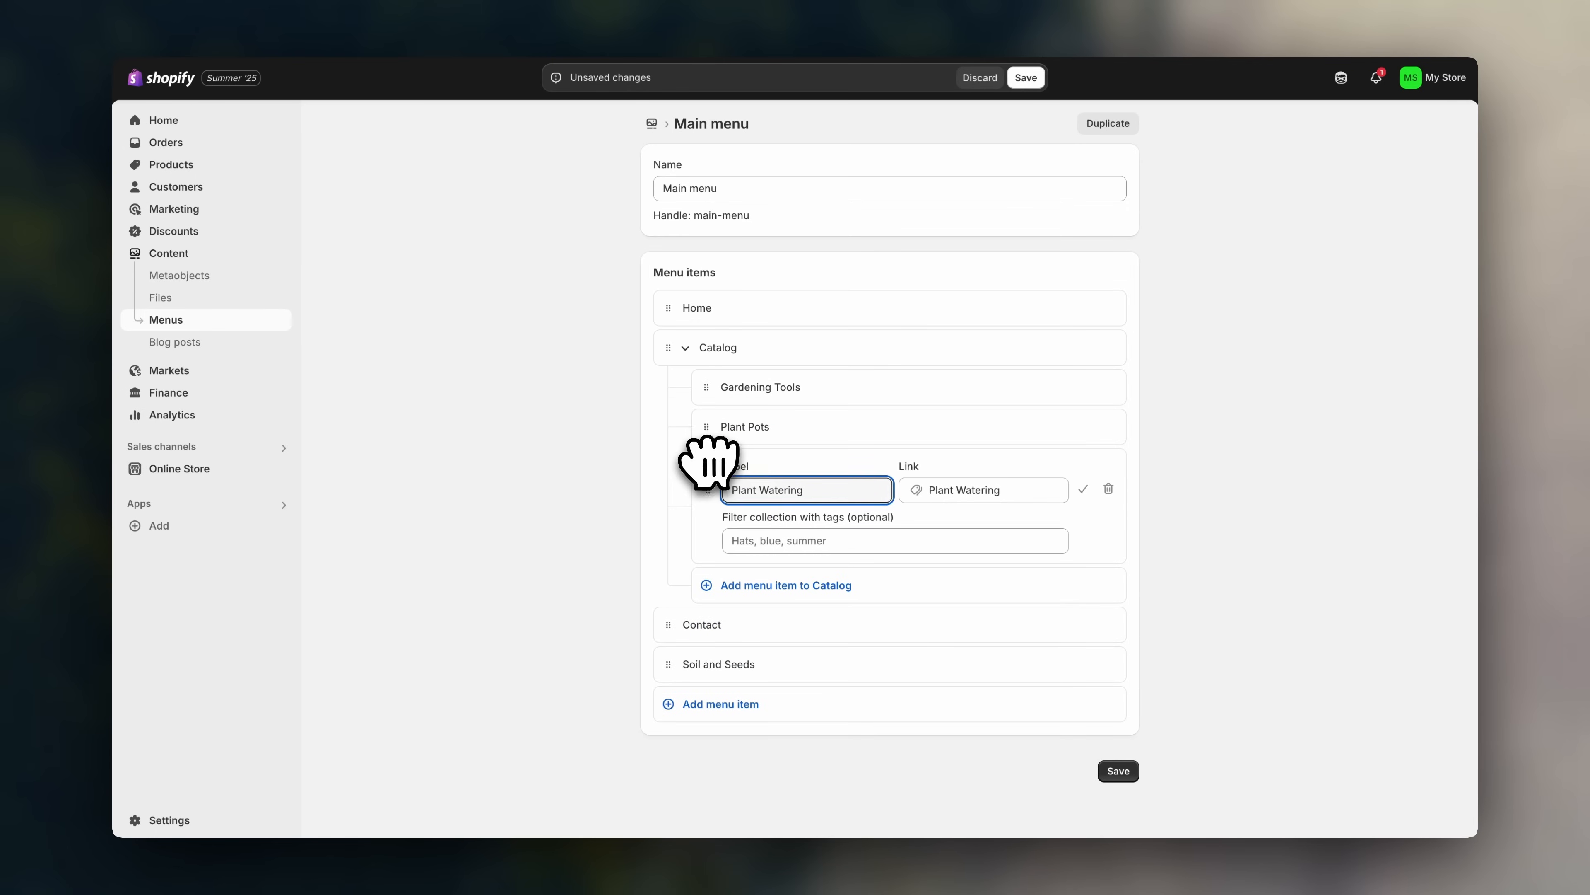
pyautogui.click(1083, 490)
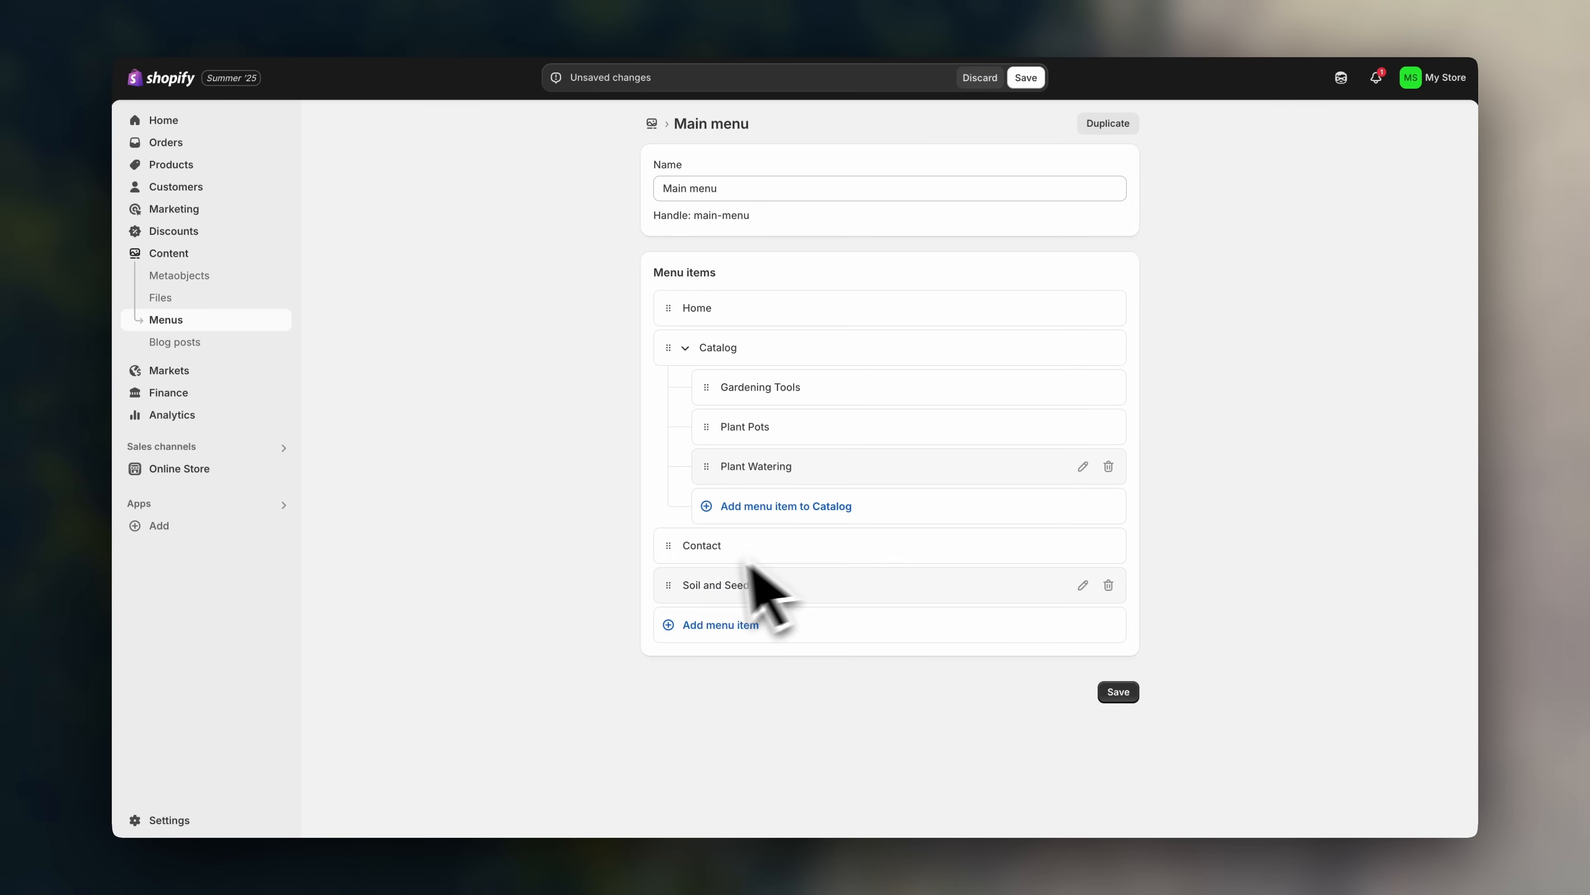
pyautogui.moveTo(673, 590); pyautogui.dragTo(720, 511)
pyautogui.click(1084, 530)
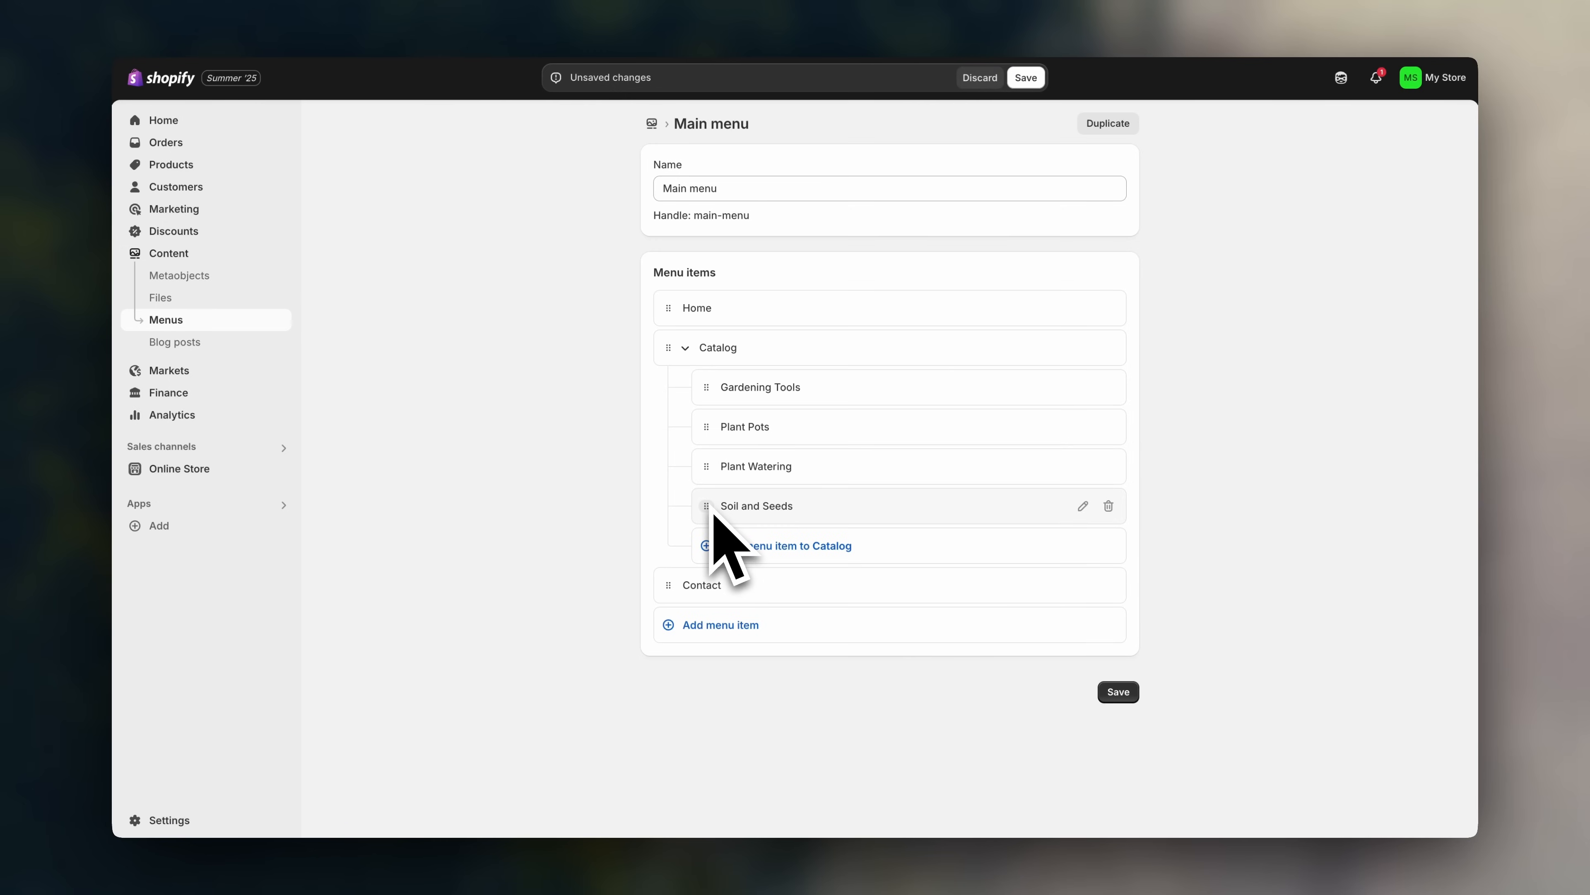
pyautogui.moveTo(712, 510); pyautogui.dragTo(757, 500)
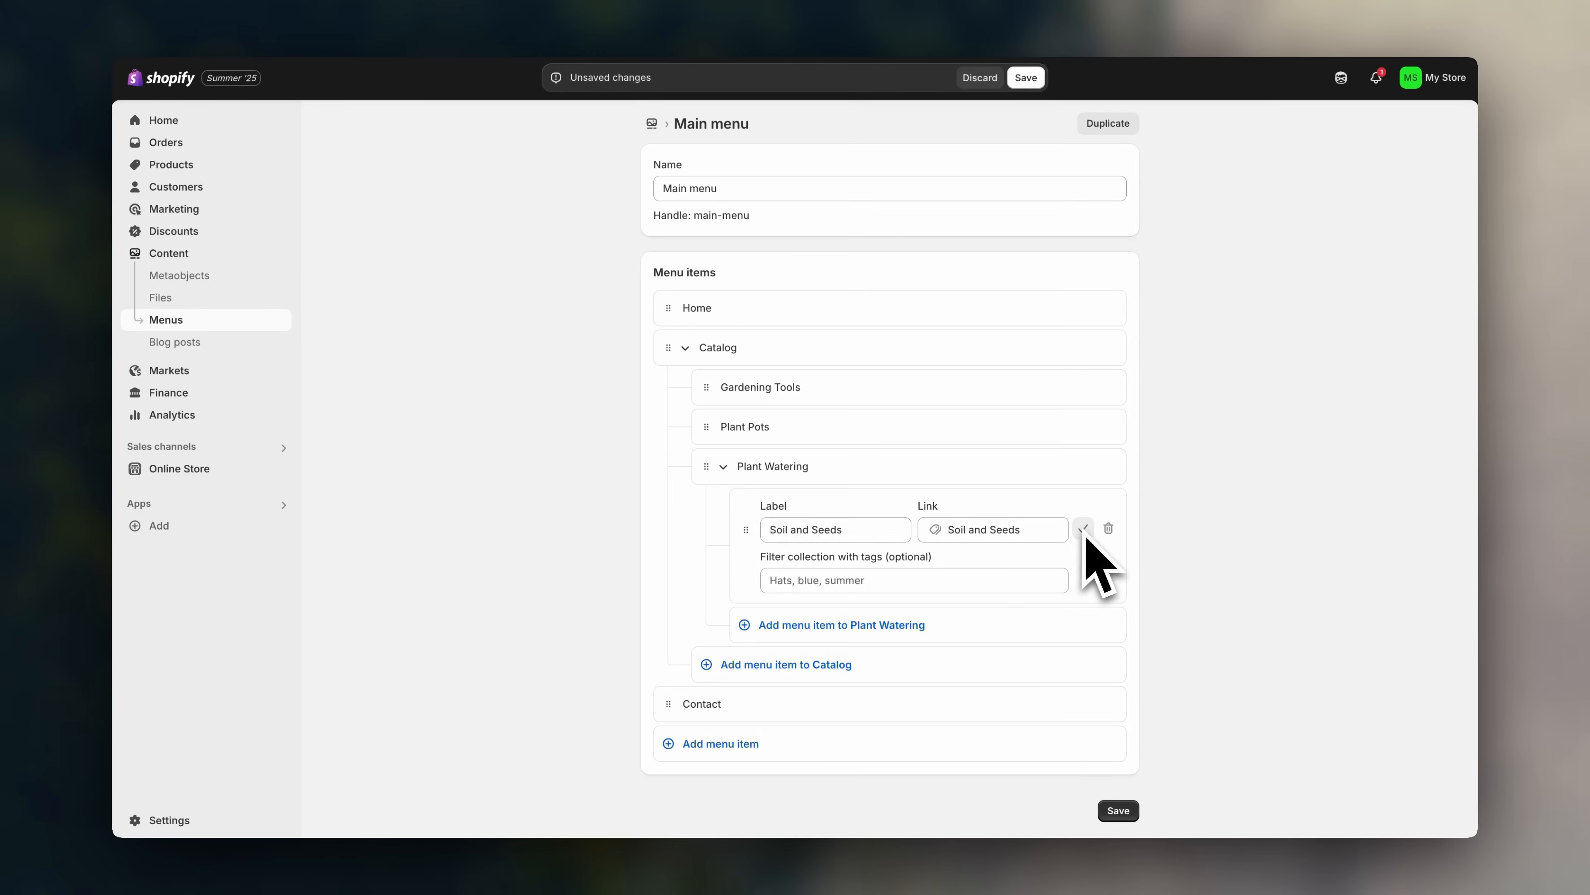
pyautogui.click(1083, 531)
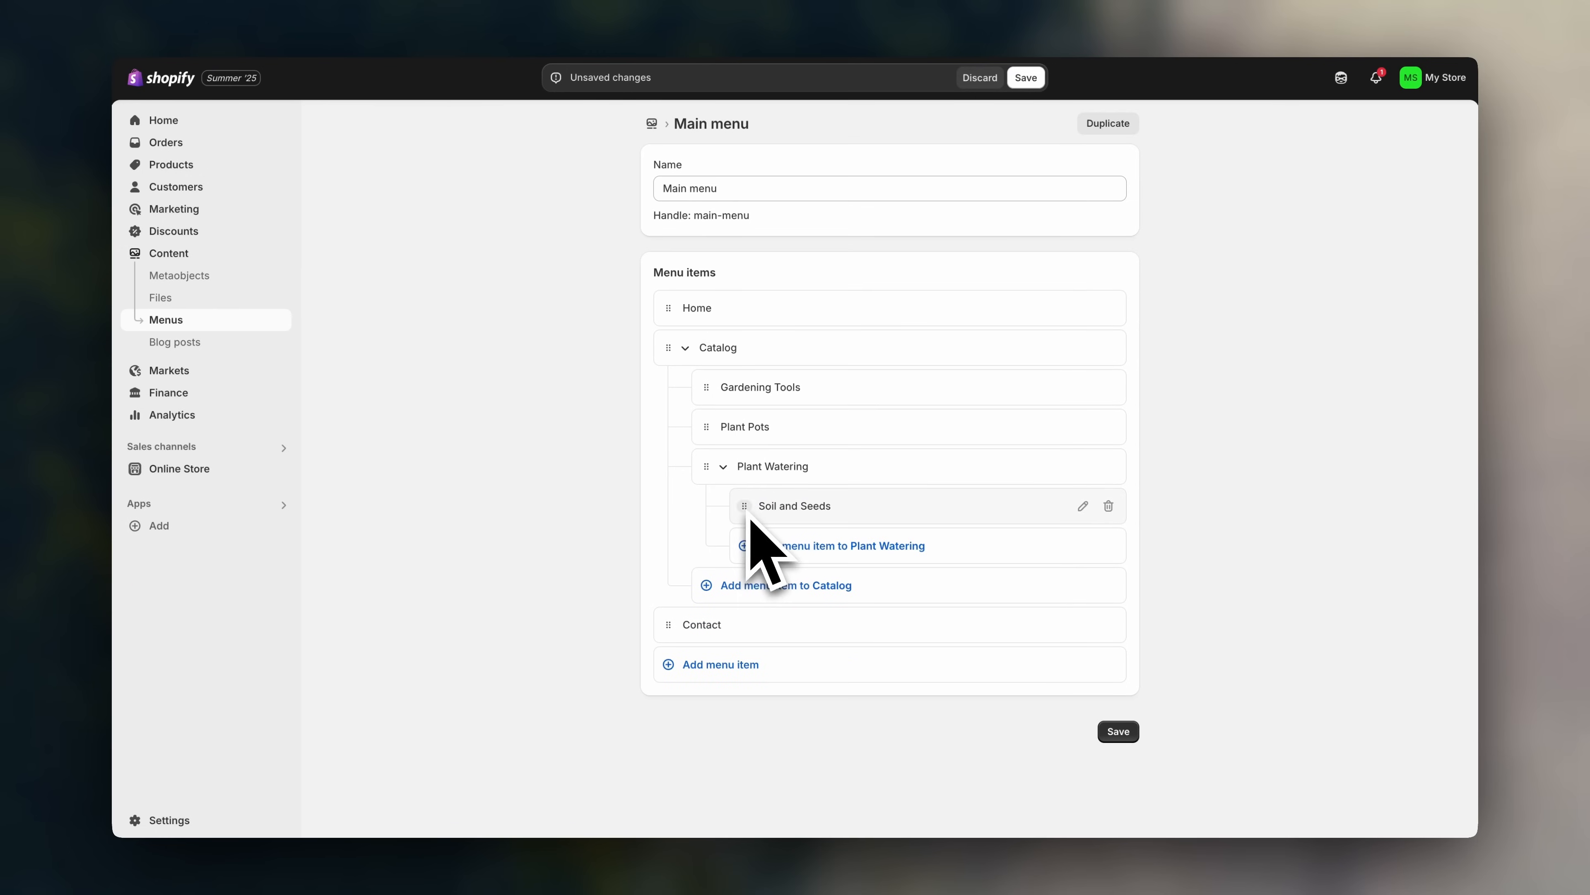
# - Move the four collection links back to the top level and place Contact last
pyautogui.moveTo(749, 517); pyautogui.dragTo(673, 645)
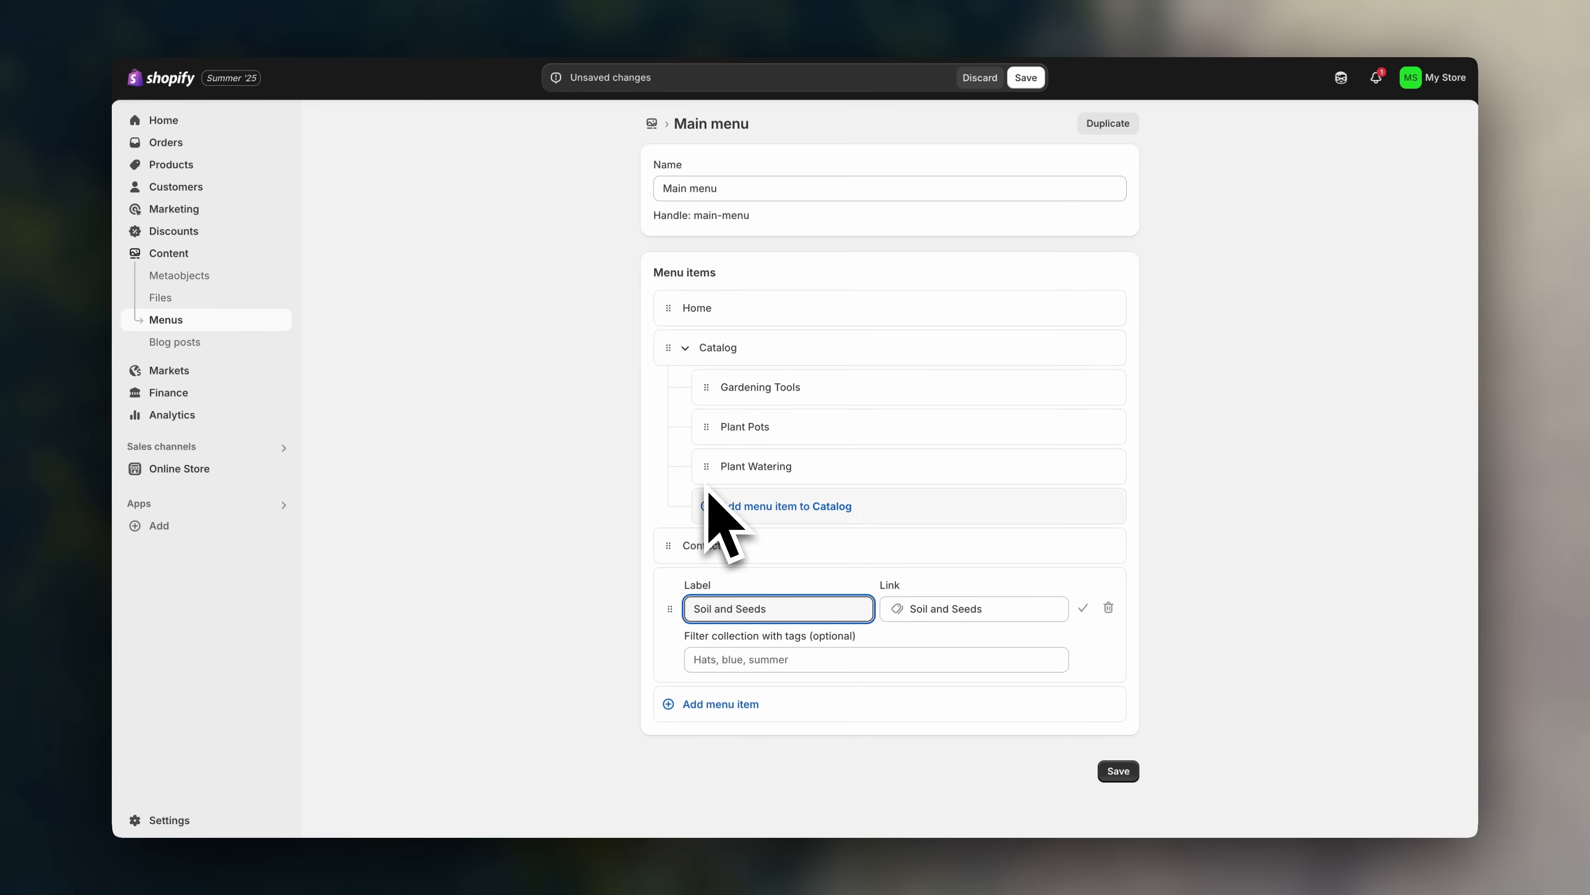
pyautogui.moveTo(711, 480); pyautogui.dragTo(655, 632)
pyautogui.moveTo(718, 440); pyautogui.dragTo(662, 721)
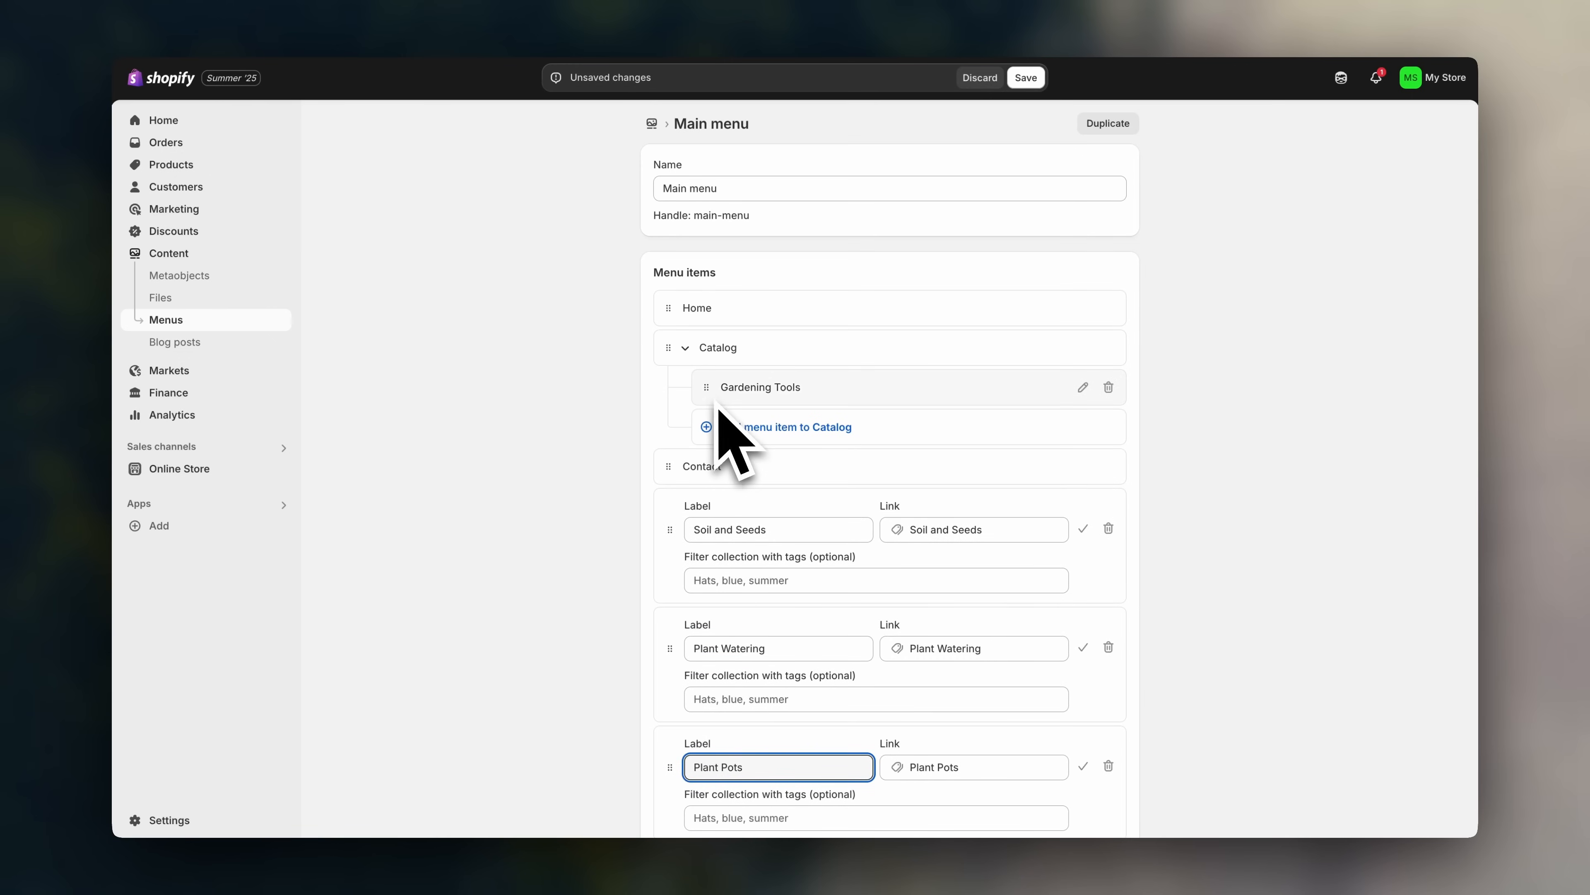
pyautogui.moveTo(707, 389); pyautogui.dragTo(664, 567)
pyautogui.click(1085, 450)
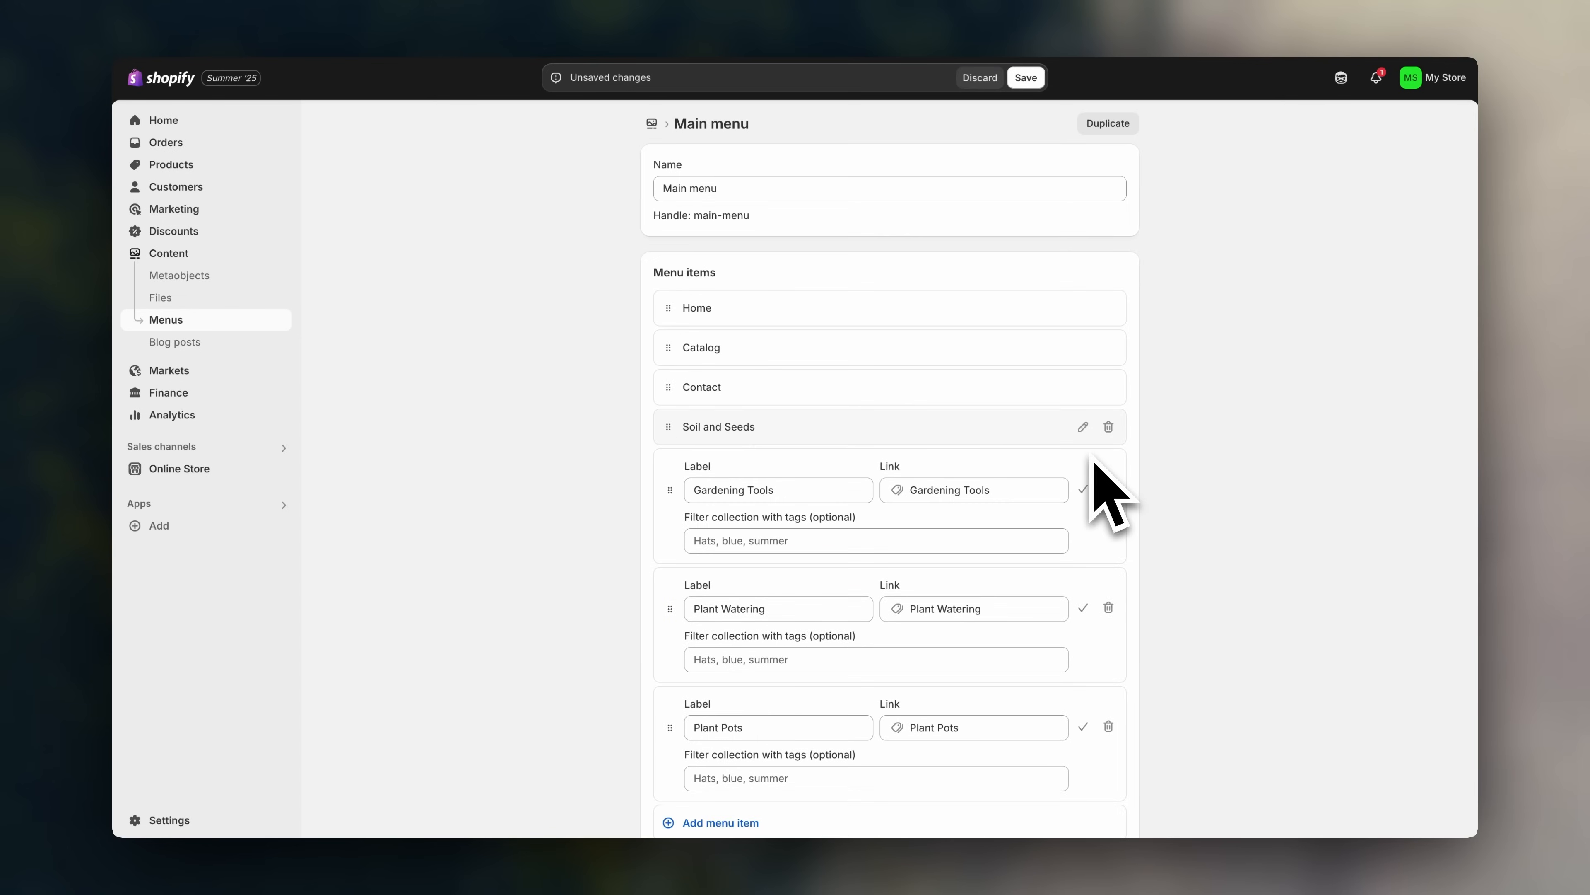
pyautogui.click(1084, 489)
pyautogui.click(1084, 529)
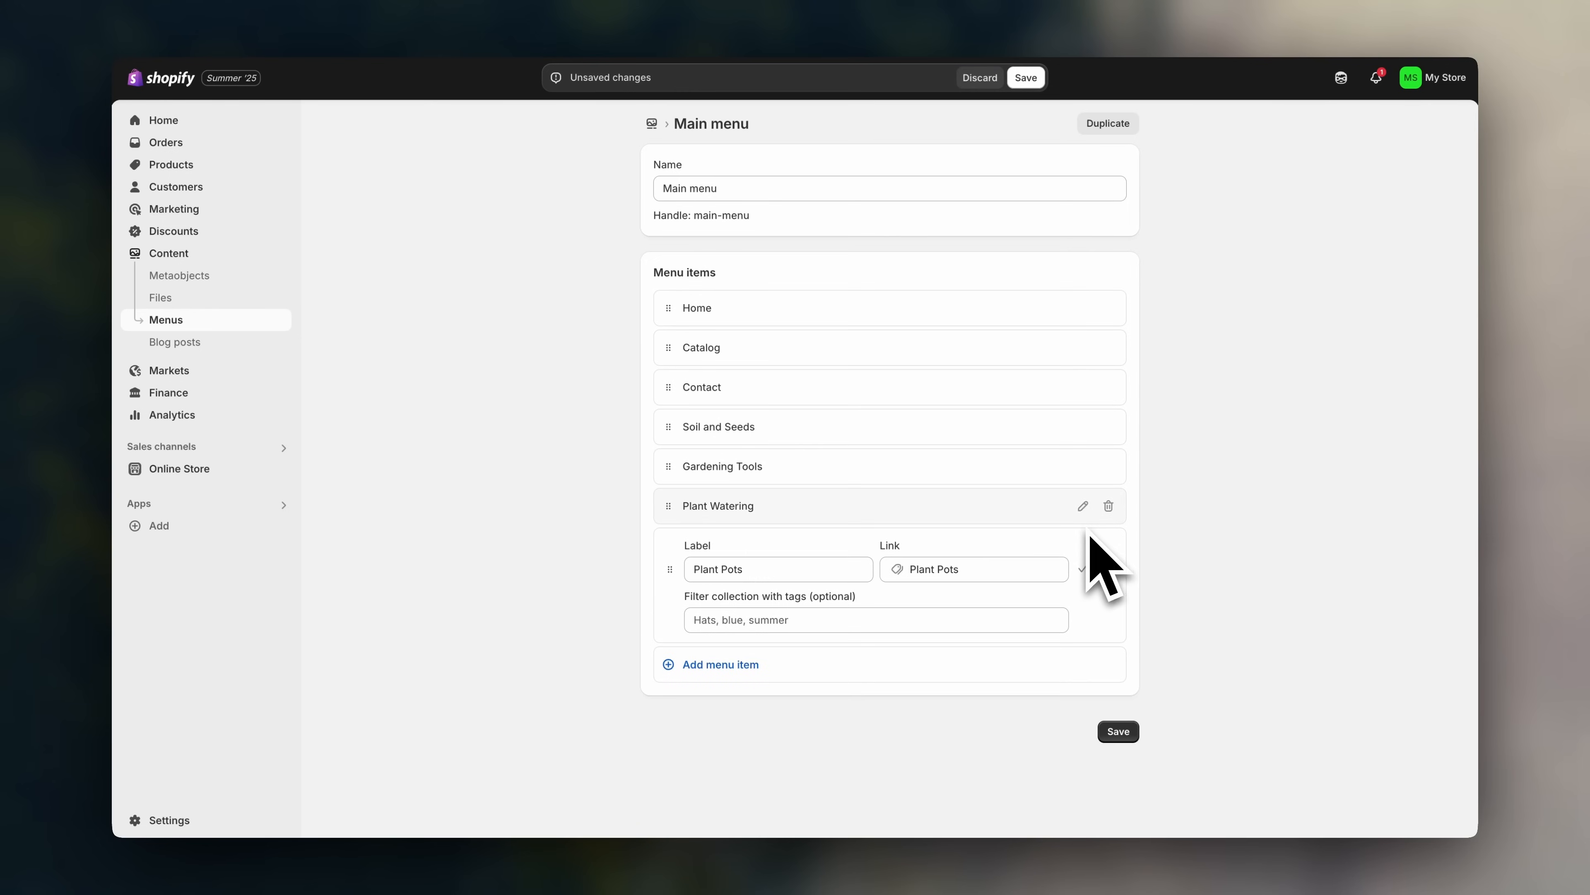
pyautogui.click(1084, 568)
pyautogui.moveTo(668, 386); pyautogui.dragTo(657, 528)
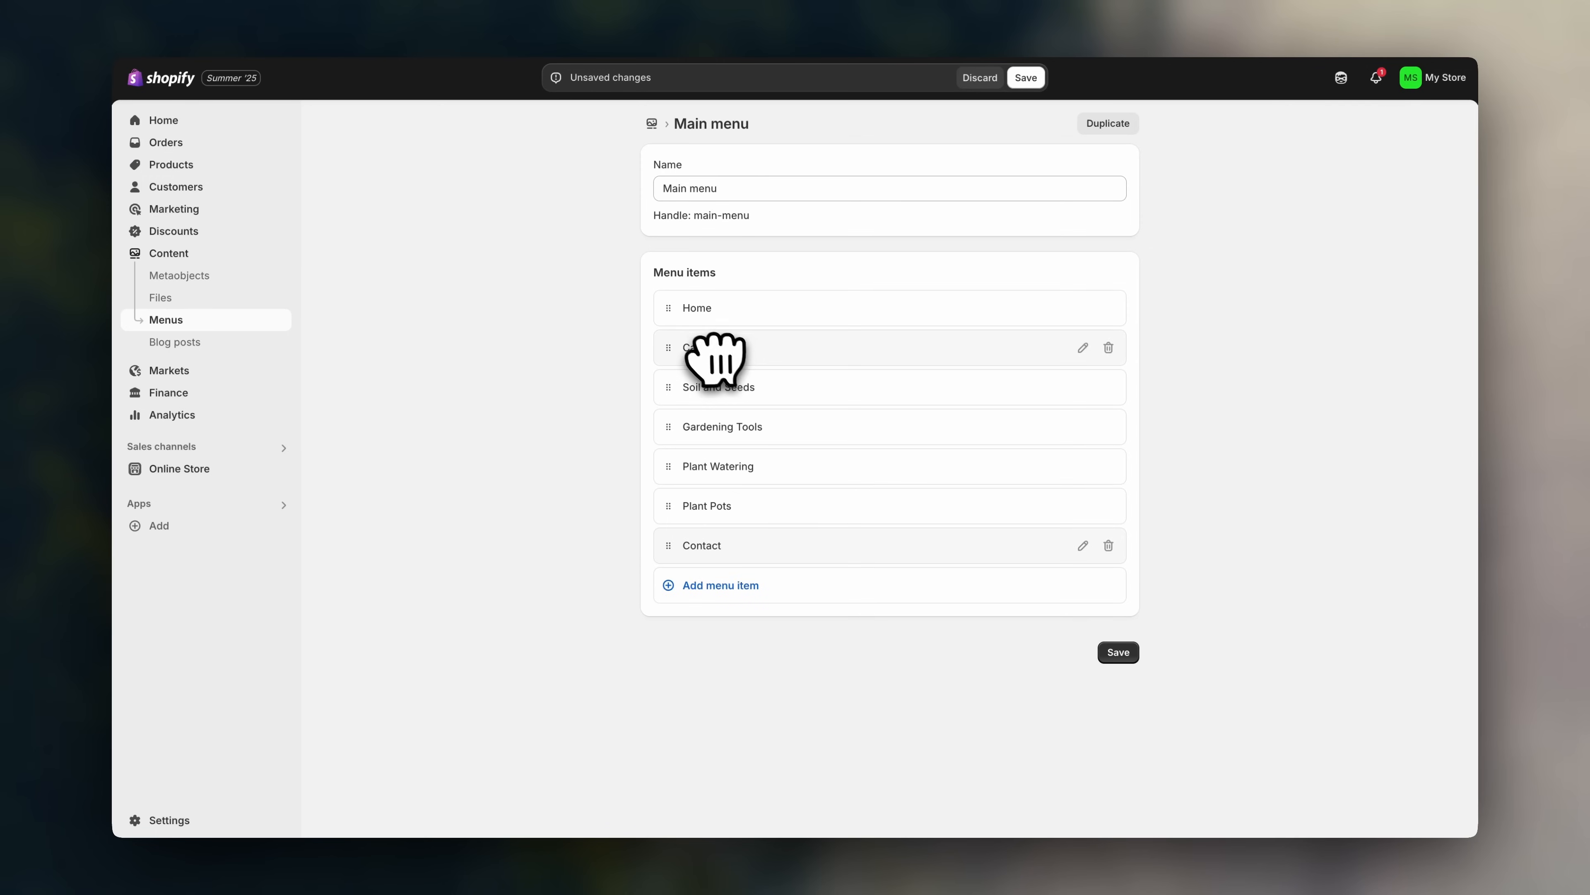
# - Rename Catalog to All Products, save the Main menu, and return to Menus
pyautogui.click(1082, 348)
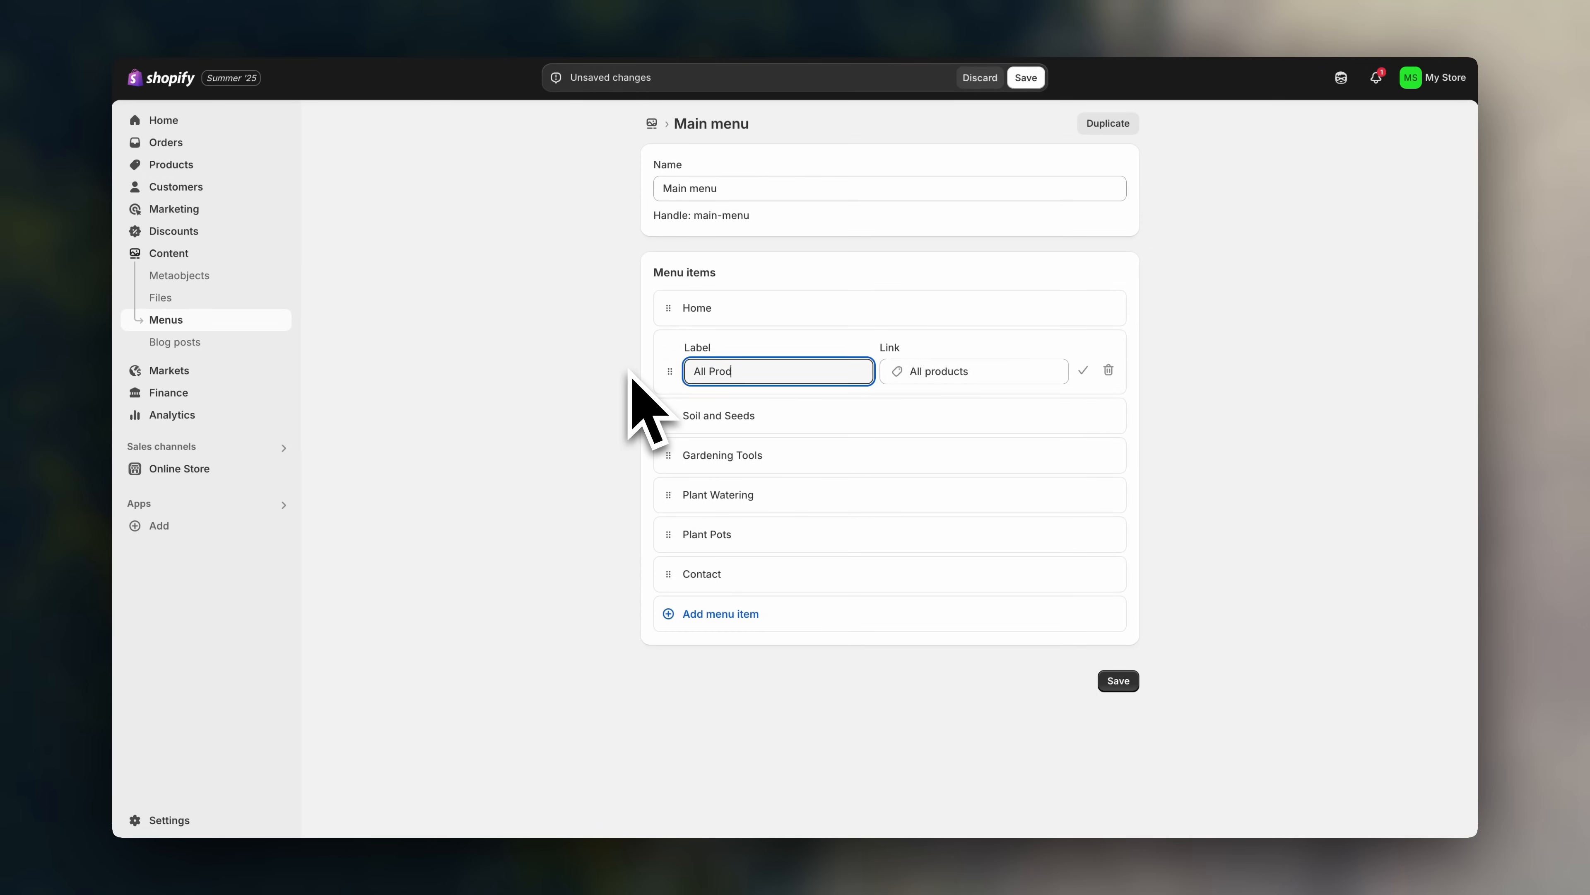
pyautogui.click(524, 442)
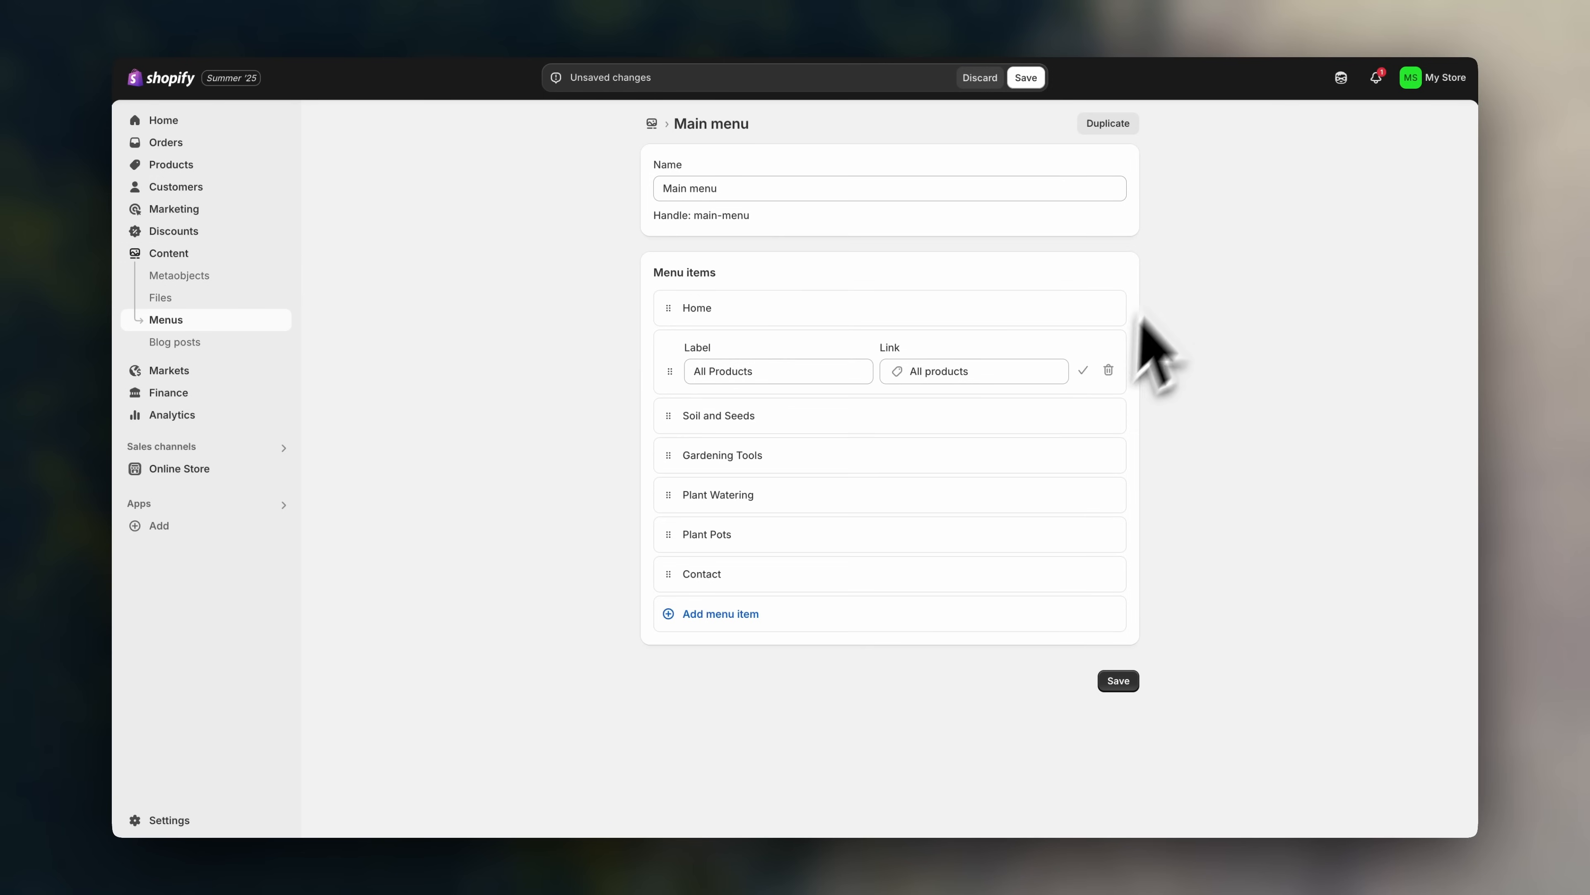
pyautogui.click(1093, 379)
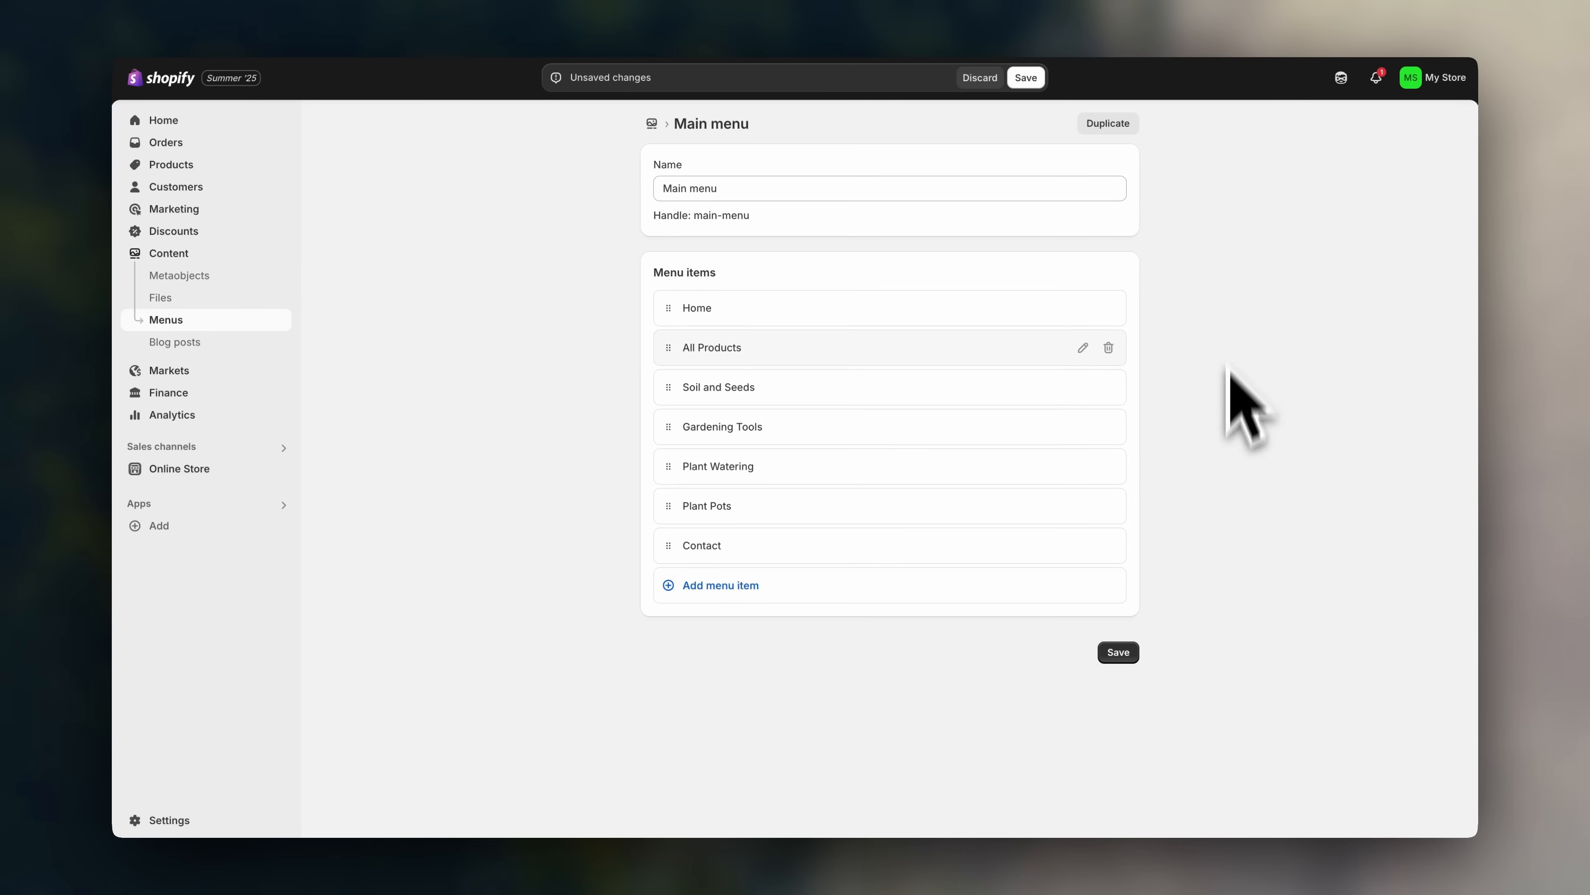
pyautogui.click(1118, 652)
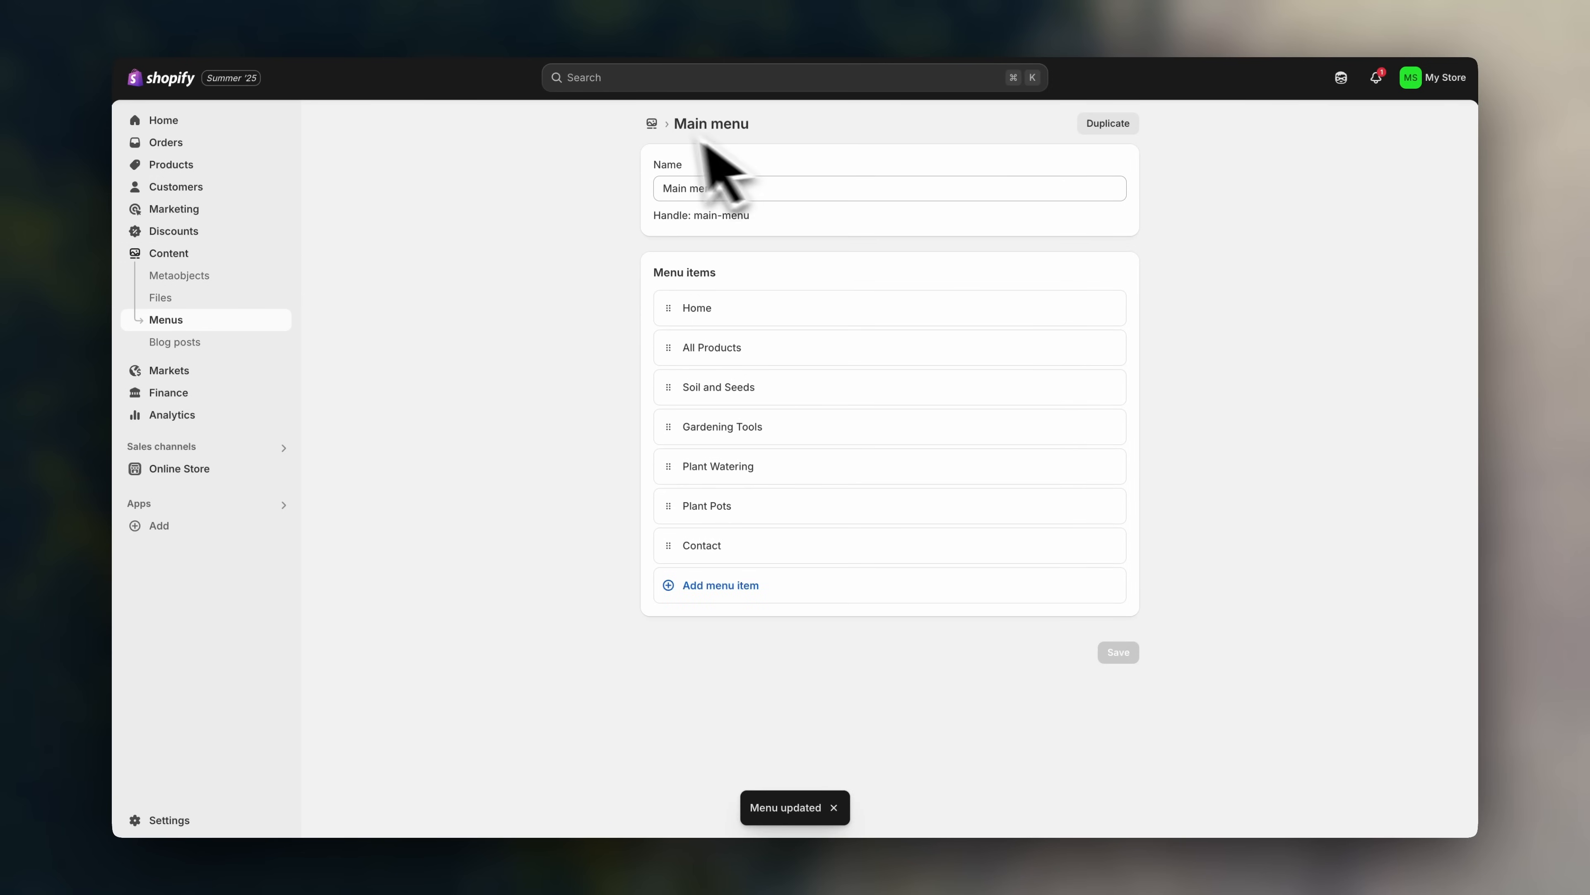
pyautogui.click(651, 124)
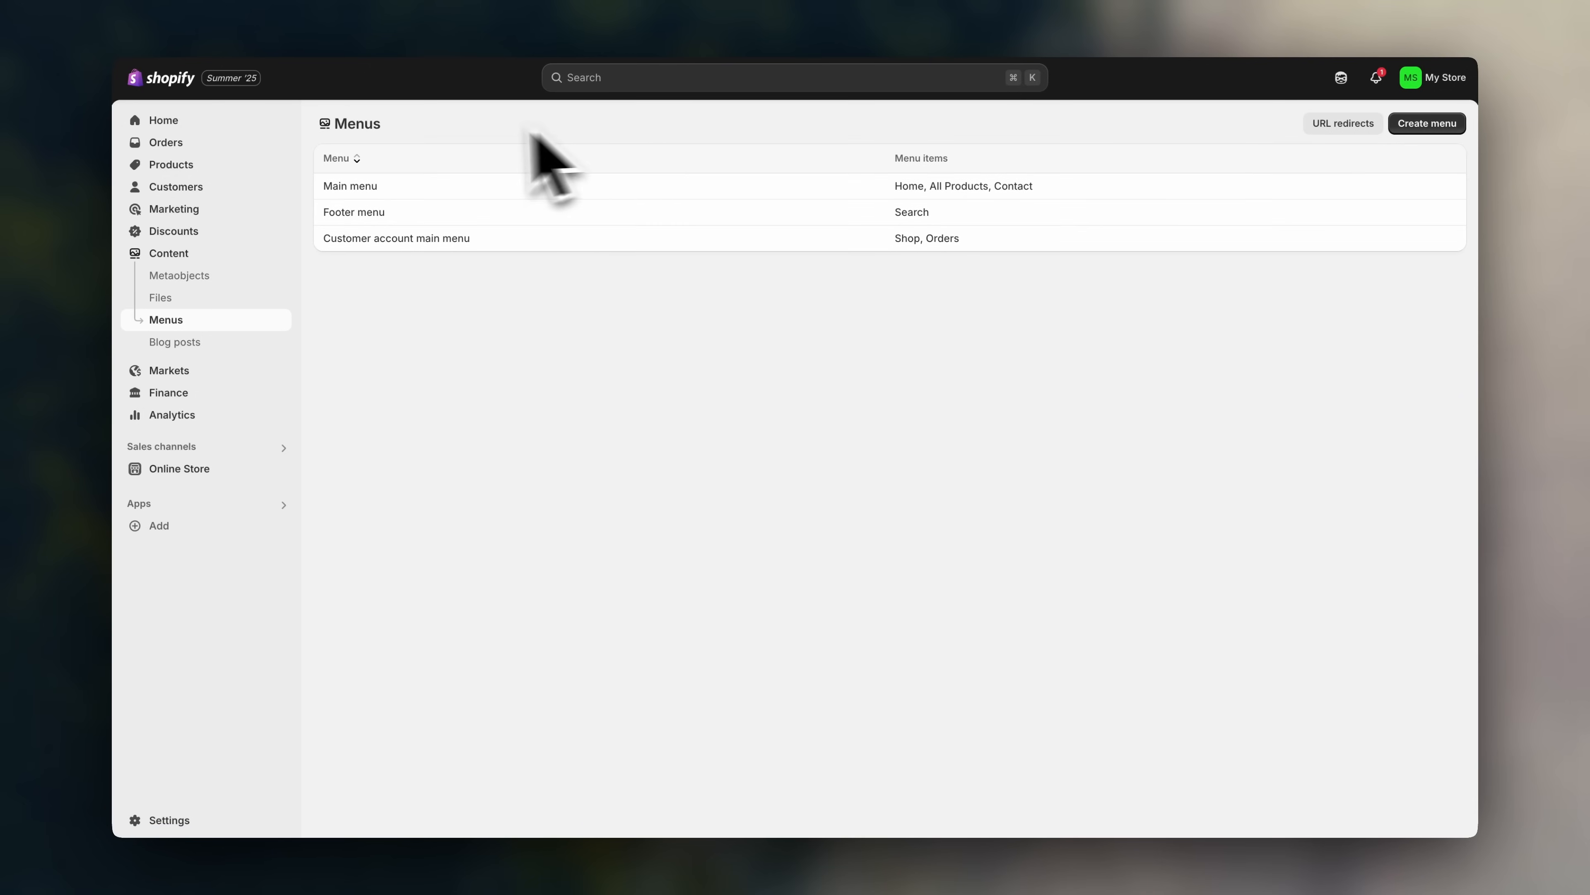
# - Open the Footer menu, then view the live LeafyLegacy storefront's new header menu
pyautogui.click(370, 216)
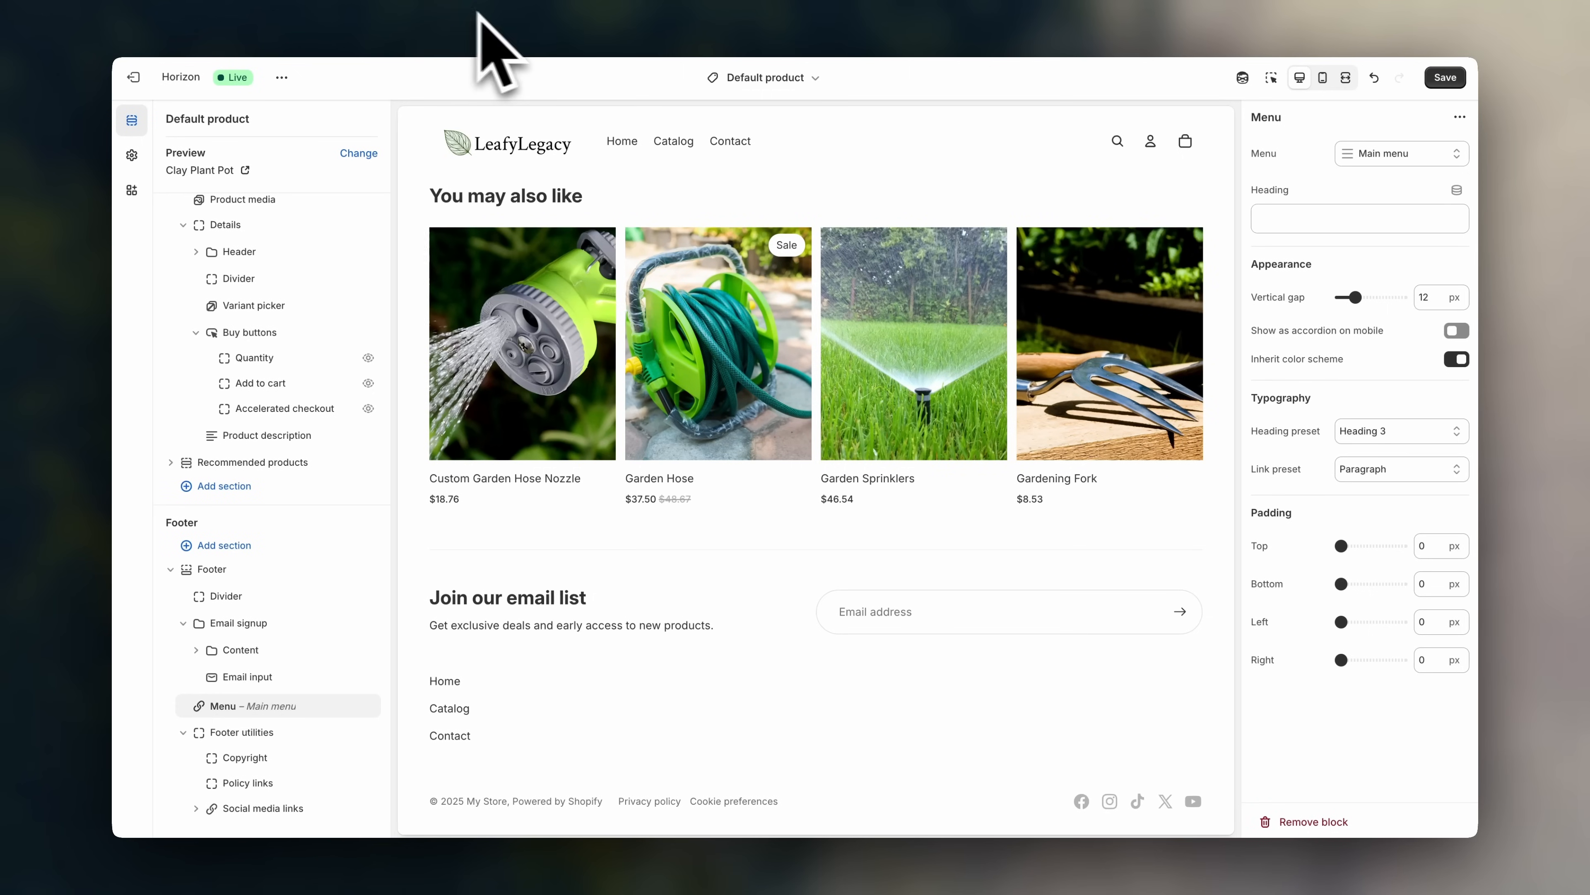
pyautogui.click(1345, 77)
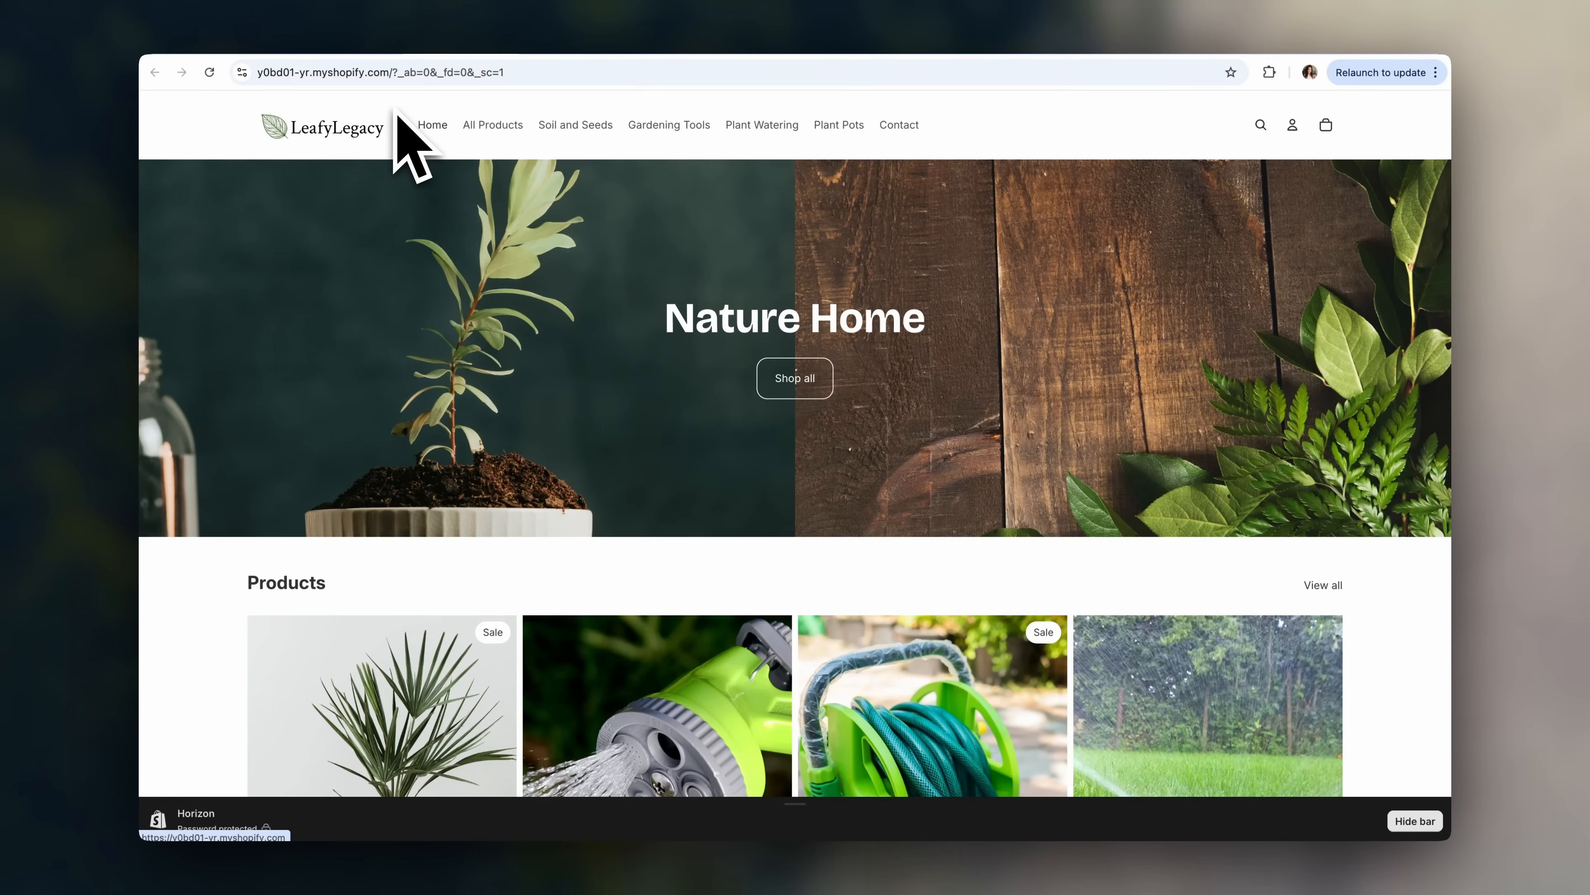
# - Go to the store admin's Settings and choose Domains
pyautogui.click(343, 40)
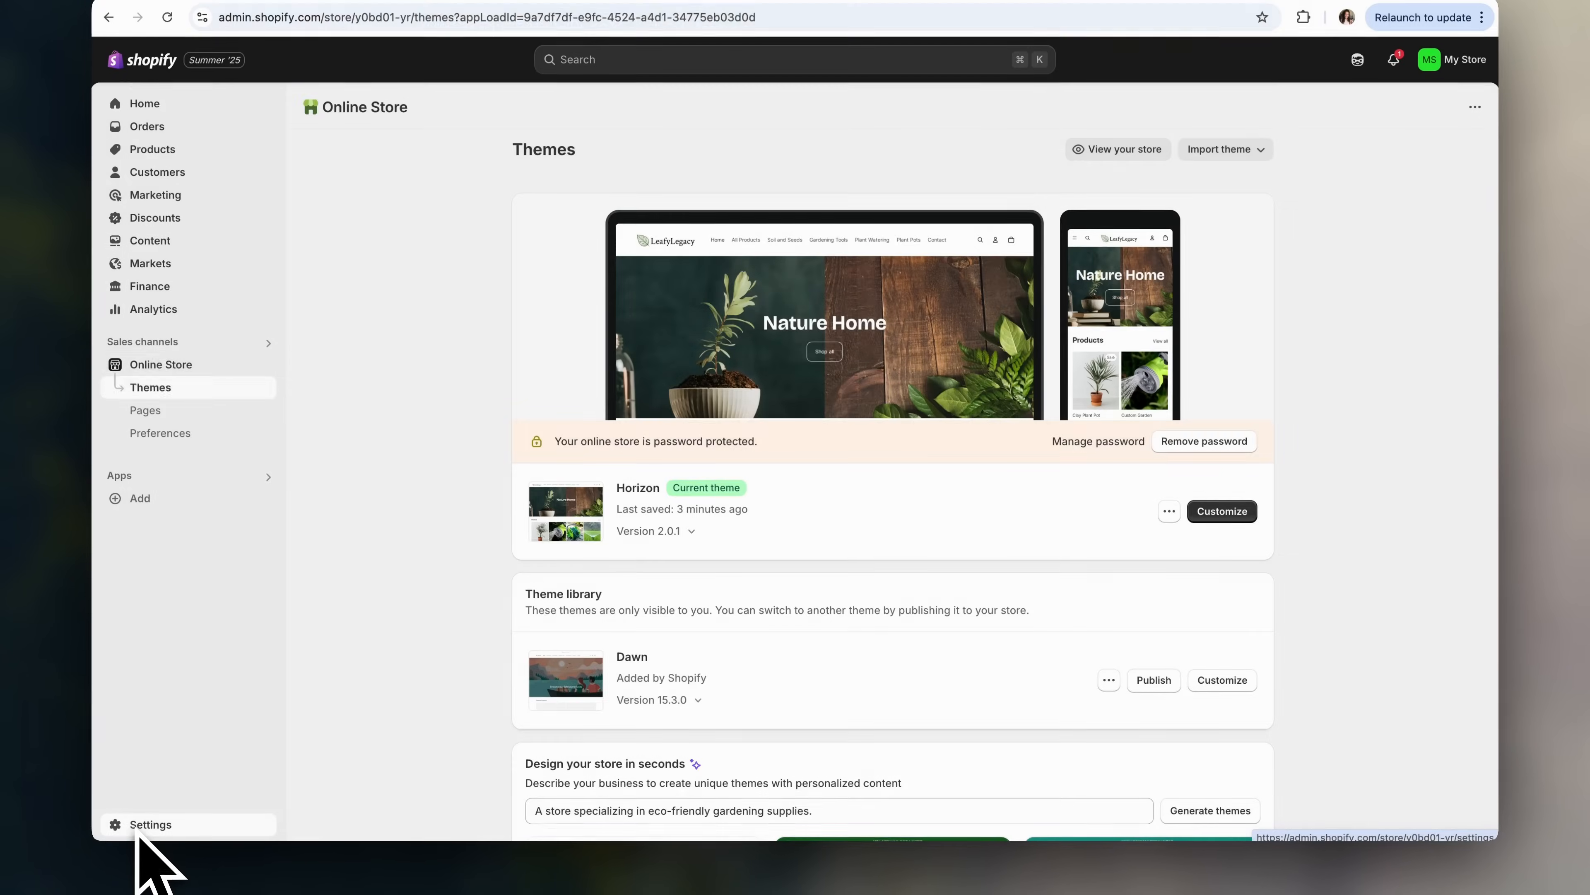
pyautogui.click(181, 825)
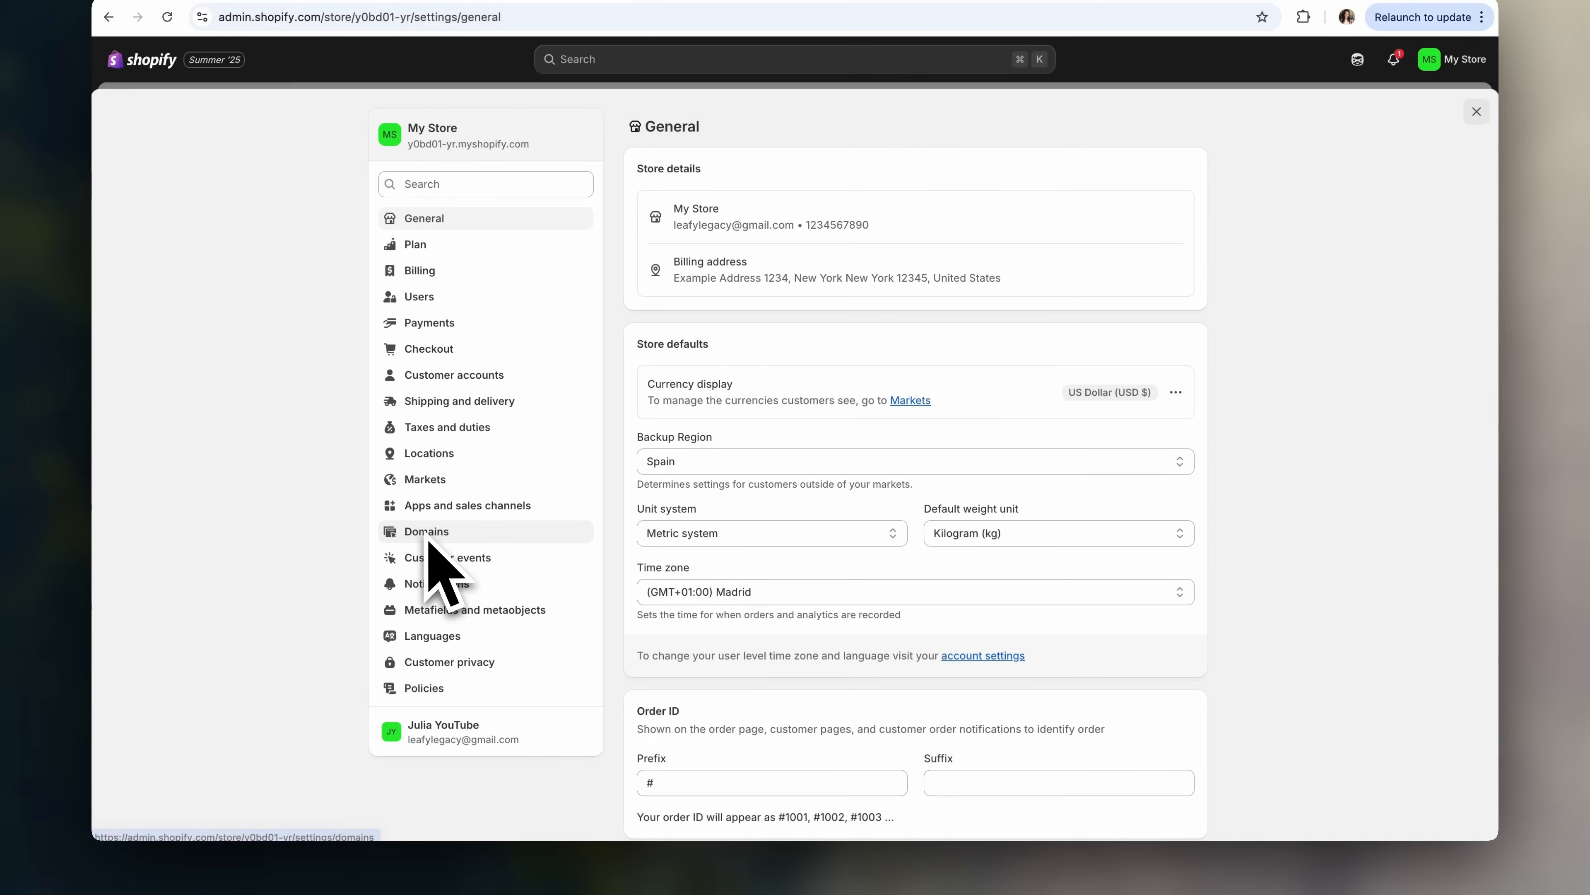
pyautogui.click(427, 533)
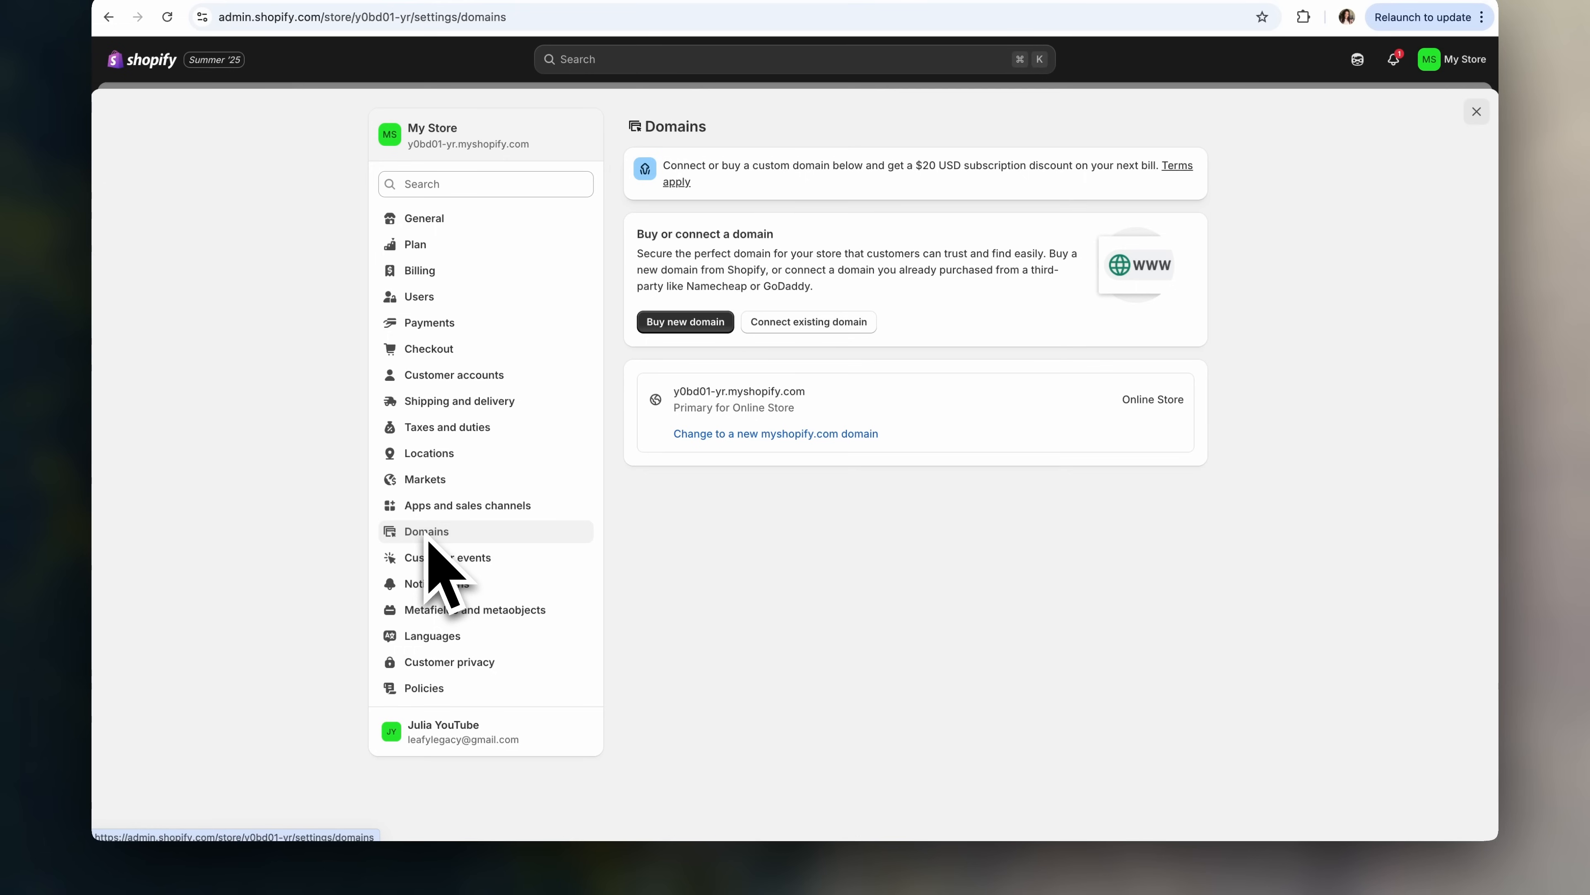
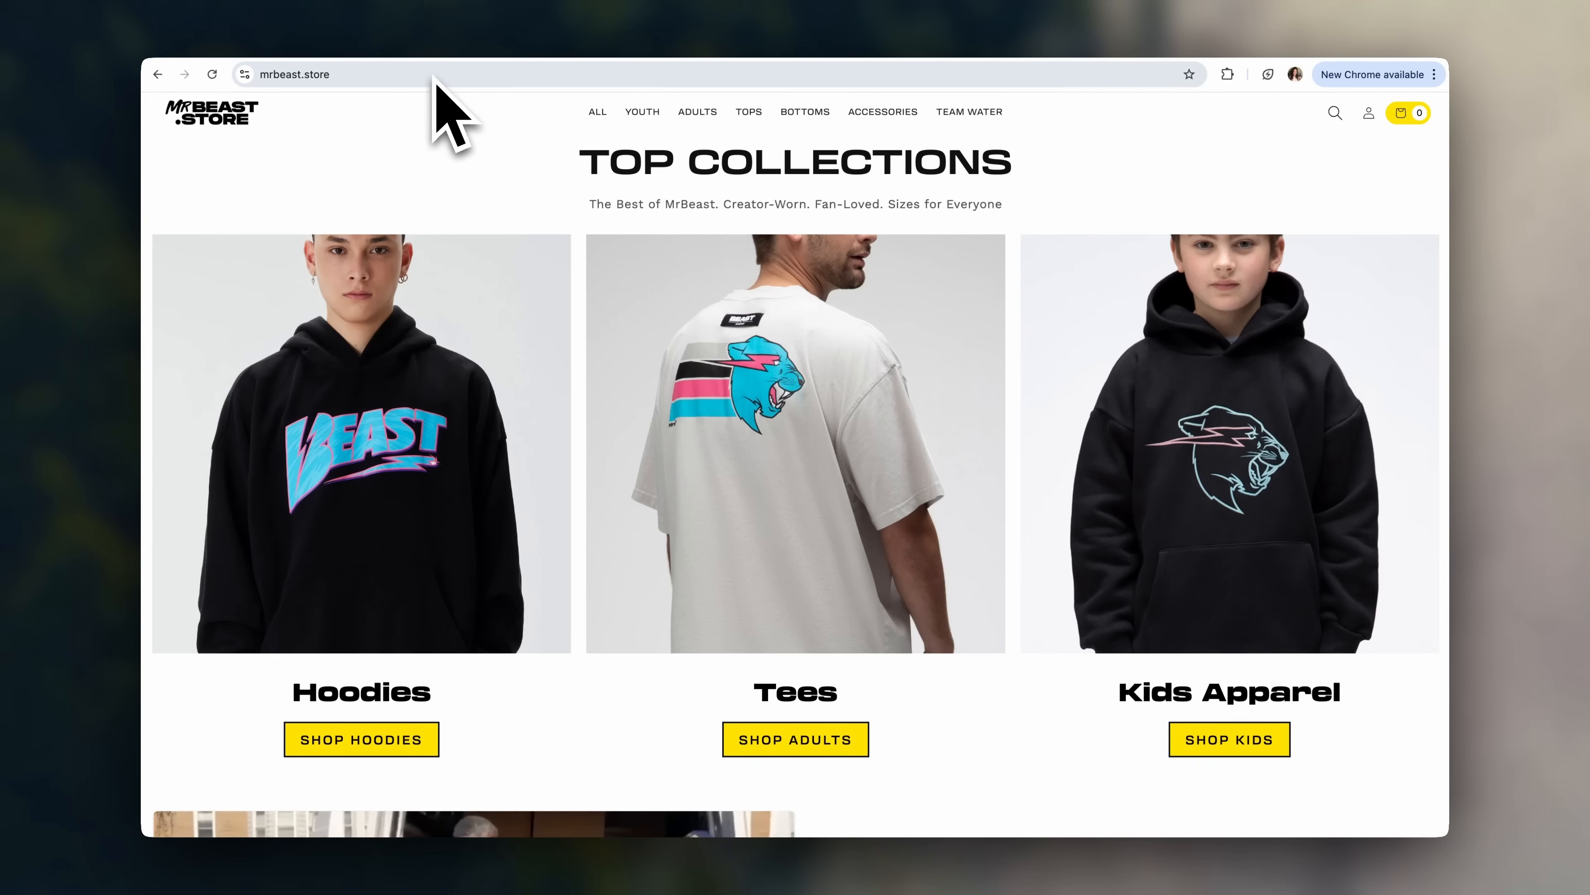
# - Scroll through mrbeast.store and refine the Google search for .store example sites
pyautogui.scroll(-10, 795, 298)
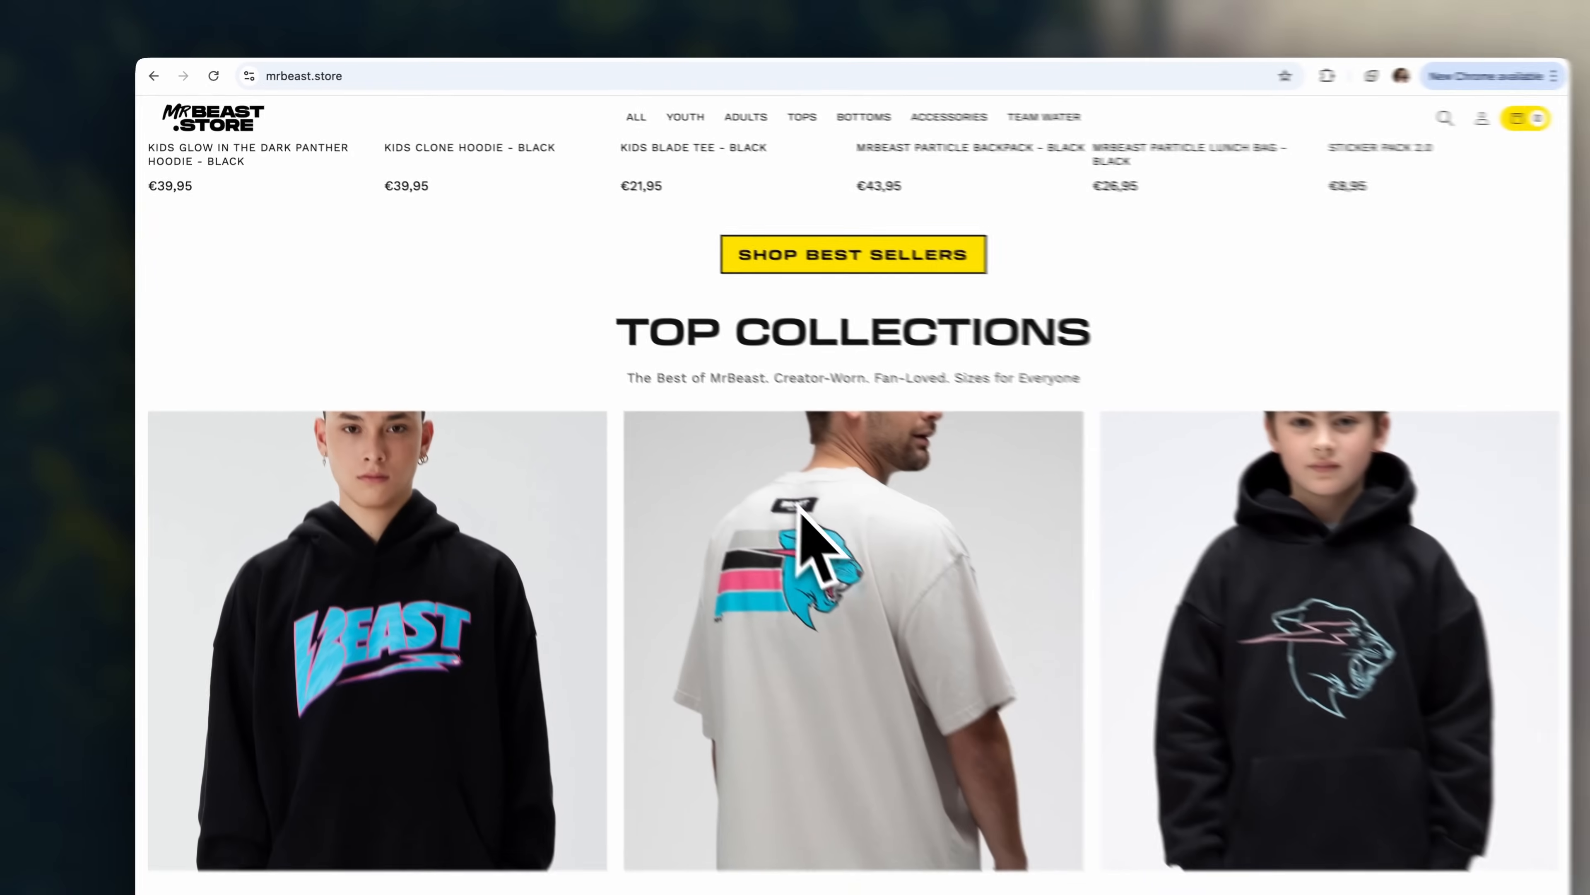
pyautogui.scroll(-2, 799, 507)
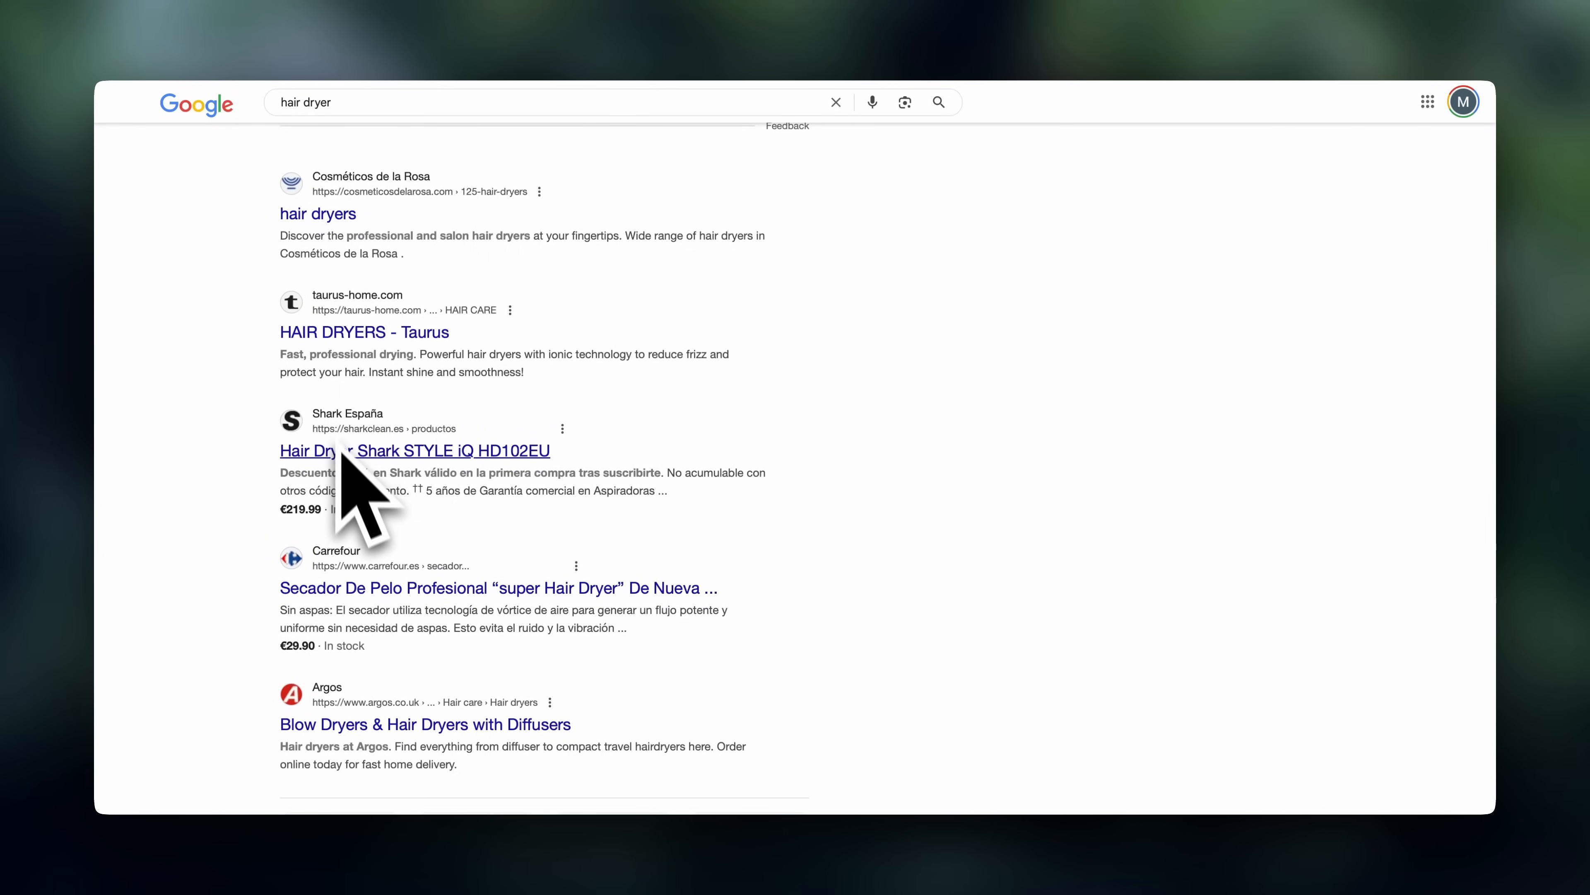
pyautogui.moveTo(401, 112); pyautogui.dragTo(249, 117)
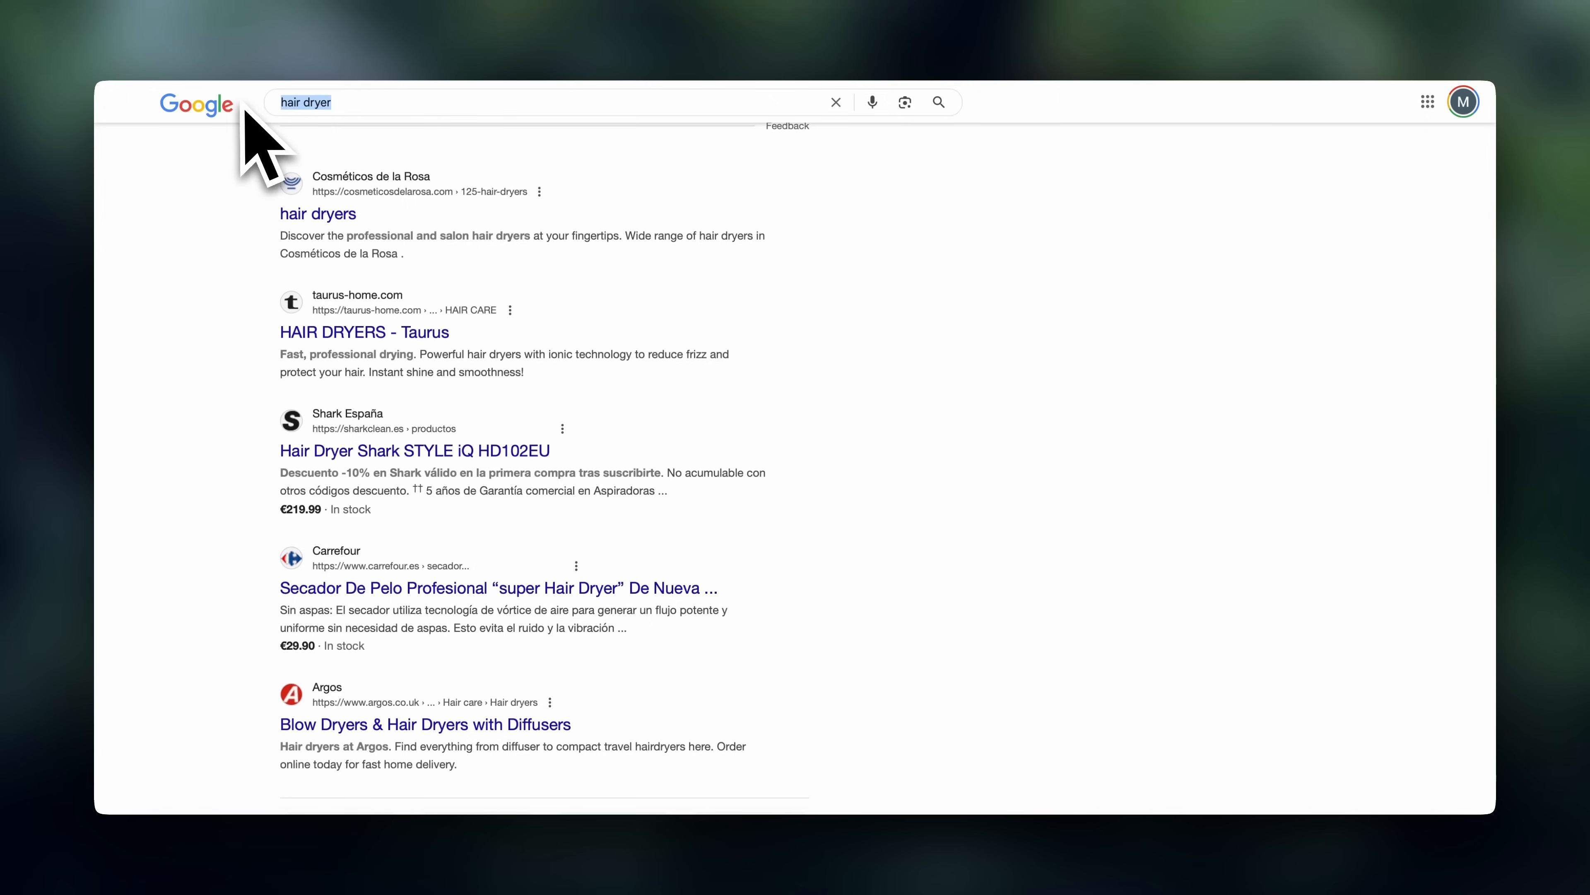
pyautogui.click(426, 111)
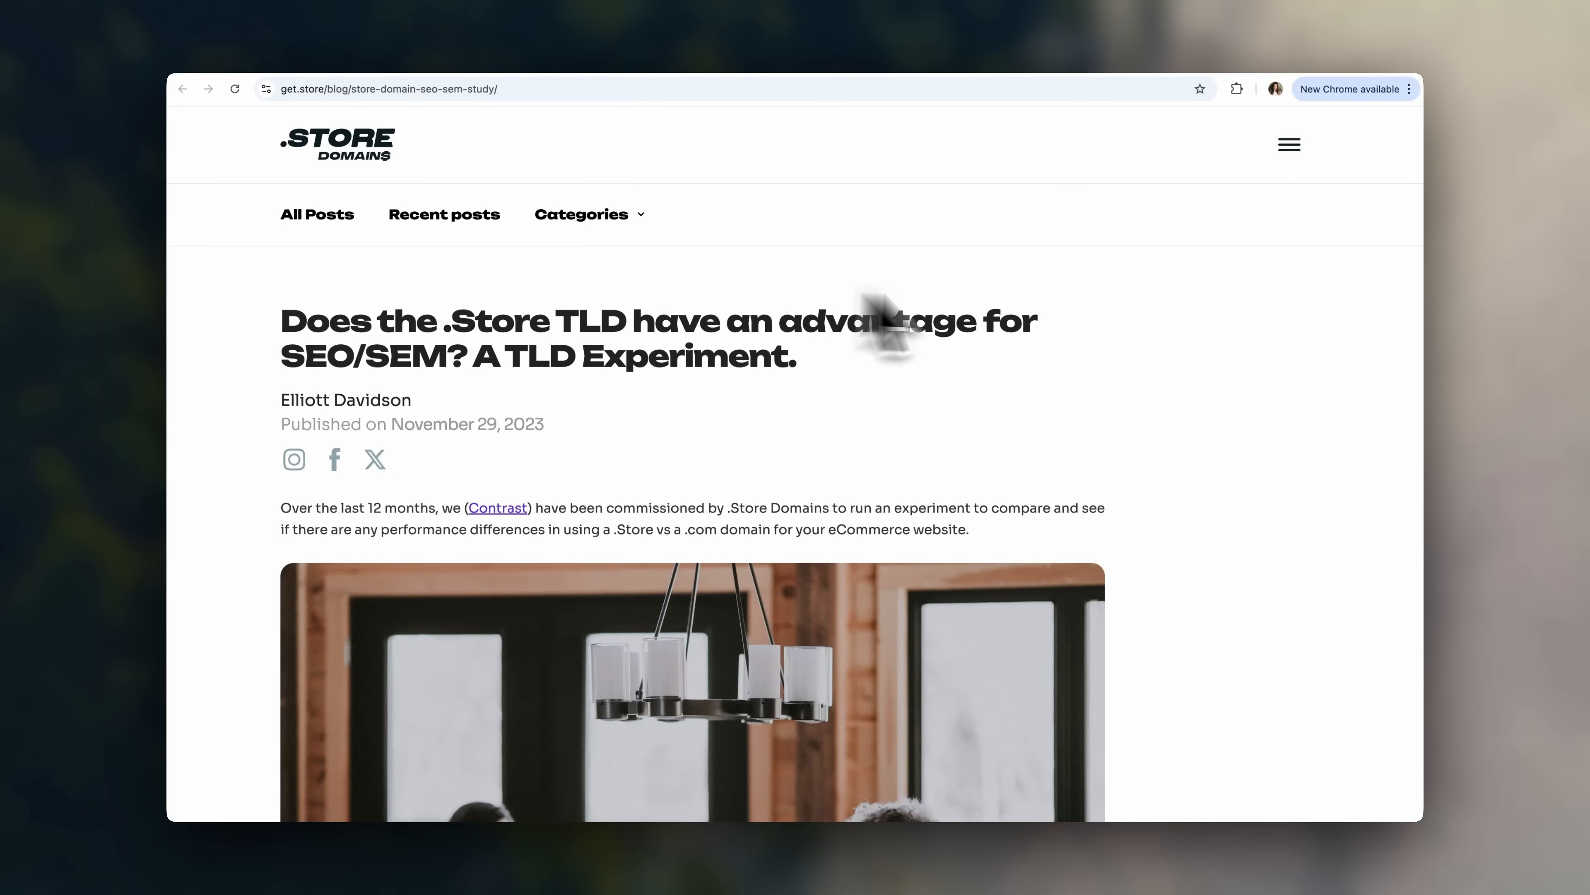
# - Read through the get.store blog article and homepage
pyautogui.moveTo(283, 359)
pyautogui.mouseDown()
pyautogui.moveTo(356, 357)
pyautogui.moveTo(308, 345)
pyautogui.mouseUp()
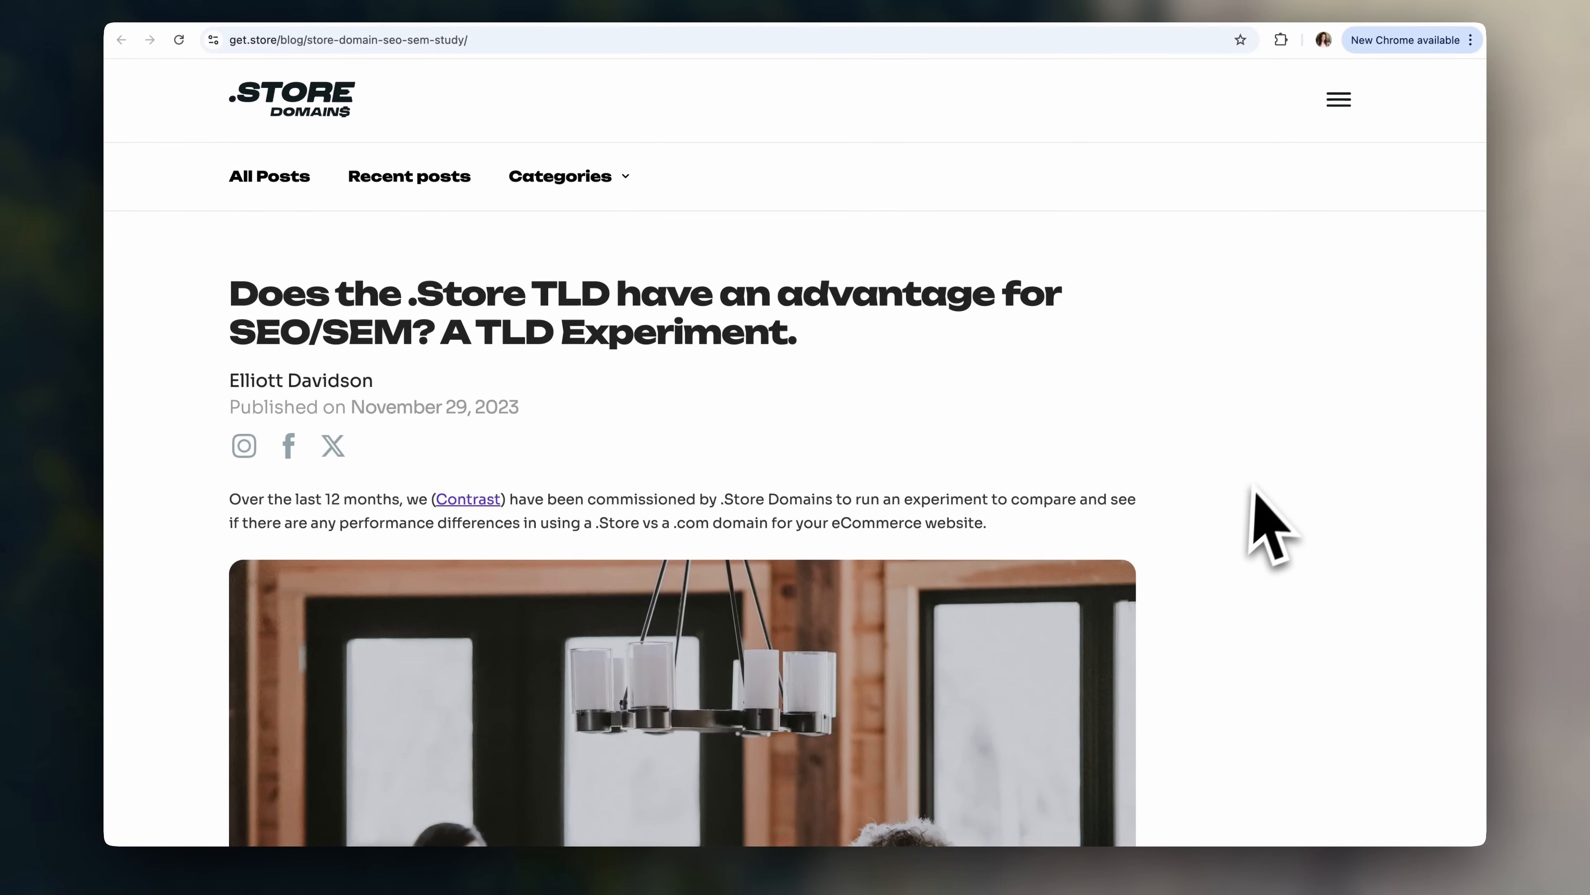
pyautogui.scroll(-10, 1259, 523)
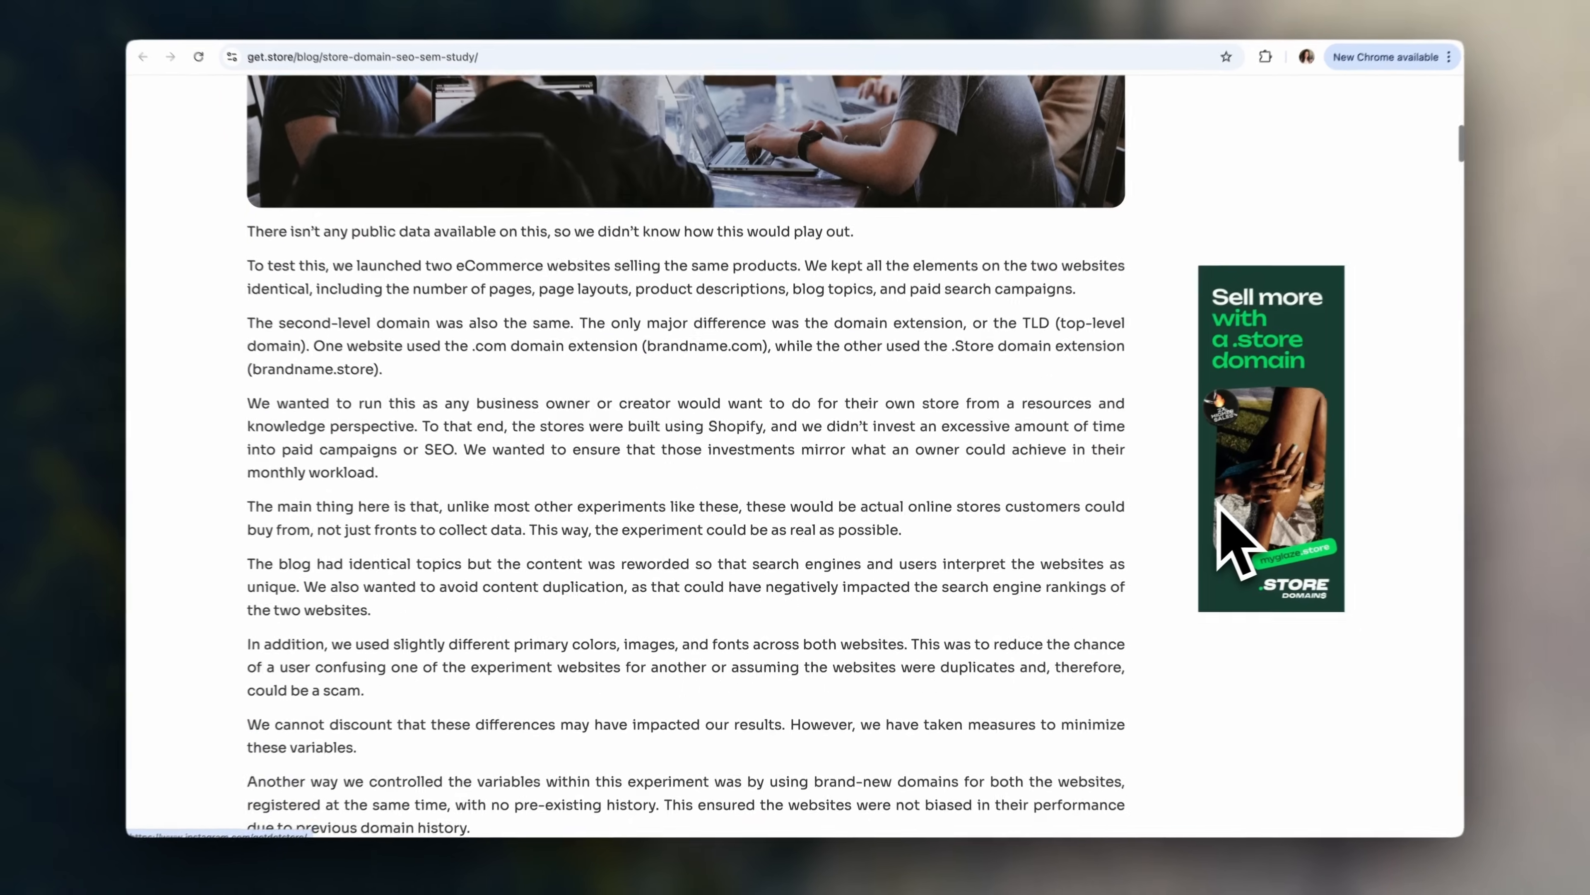
pyautogui.scroll(-5, 1236, 523)
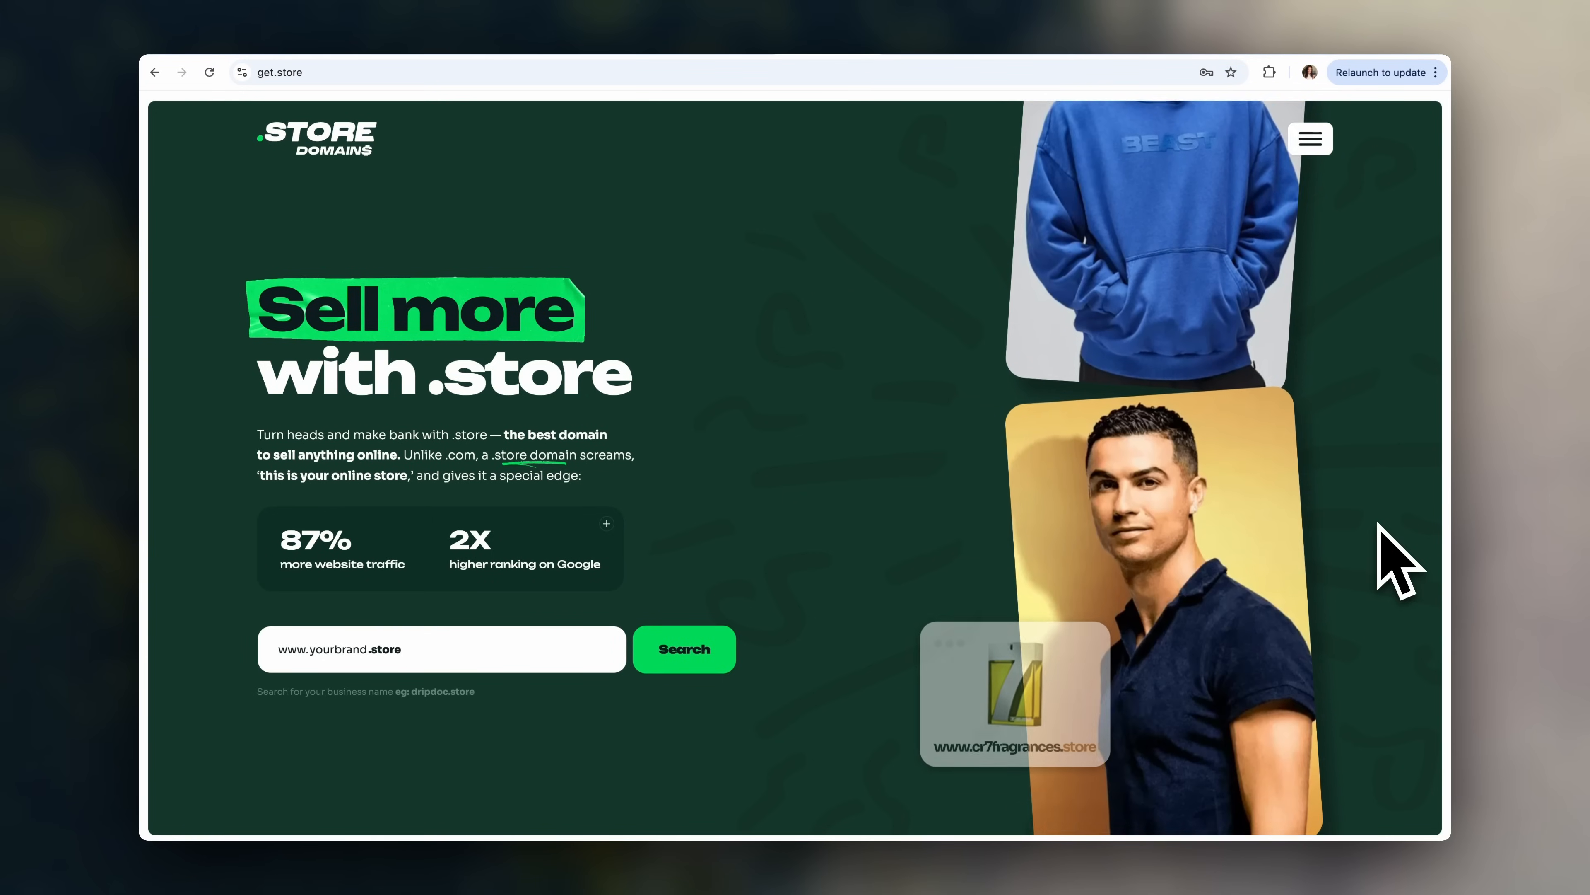
pyautogui.scroll(-5, 1378, 376)
pyautogui.scroll(-6, 1390, 398)
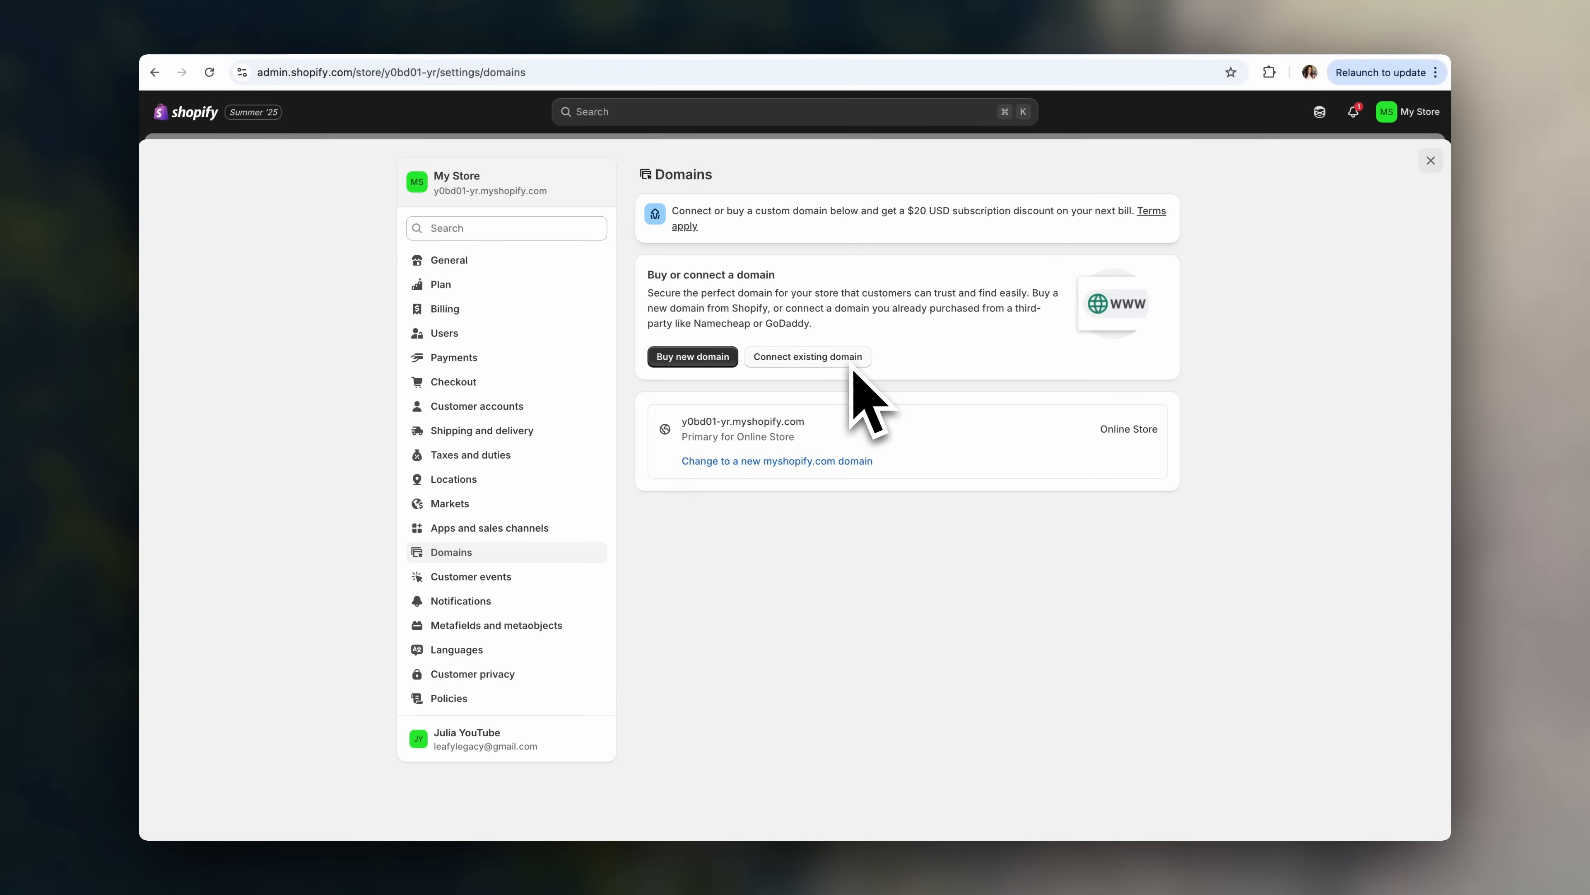
# - Cancel the Connect existing domain dialog and switch to the Markets settings
pyautogui.click(855, 364)
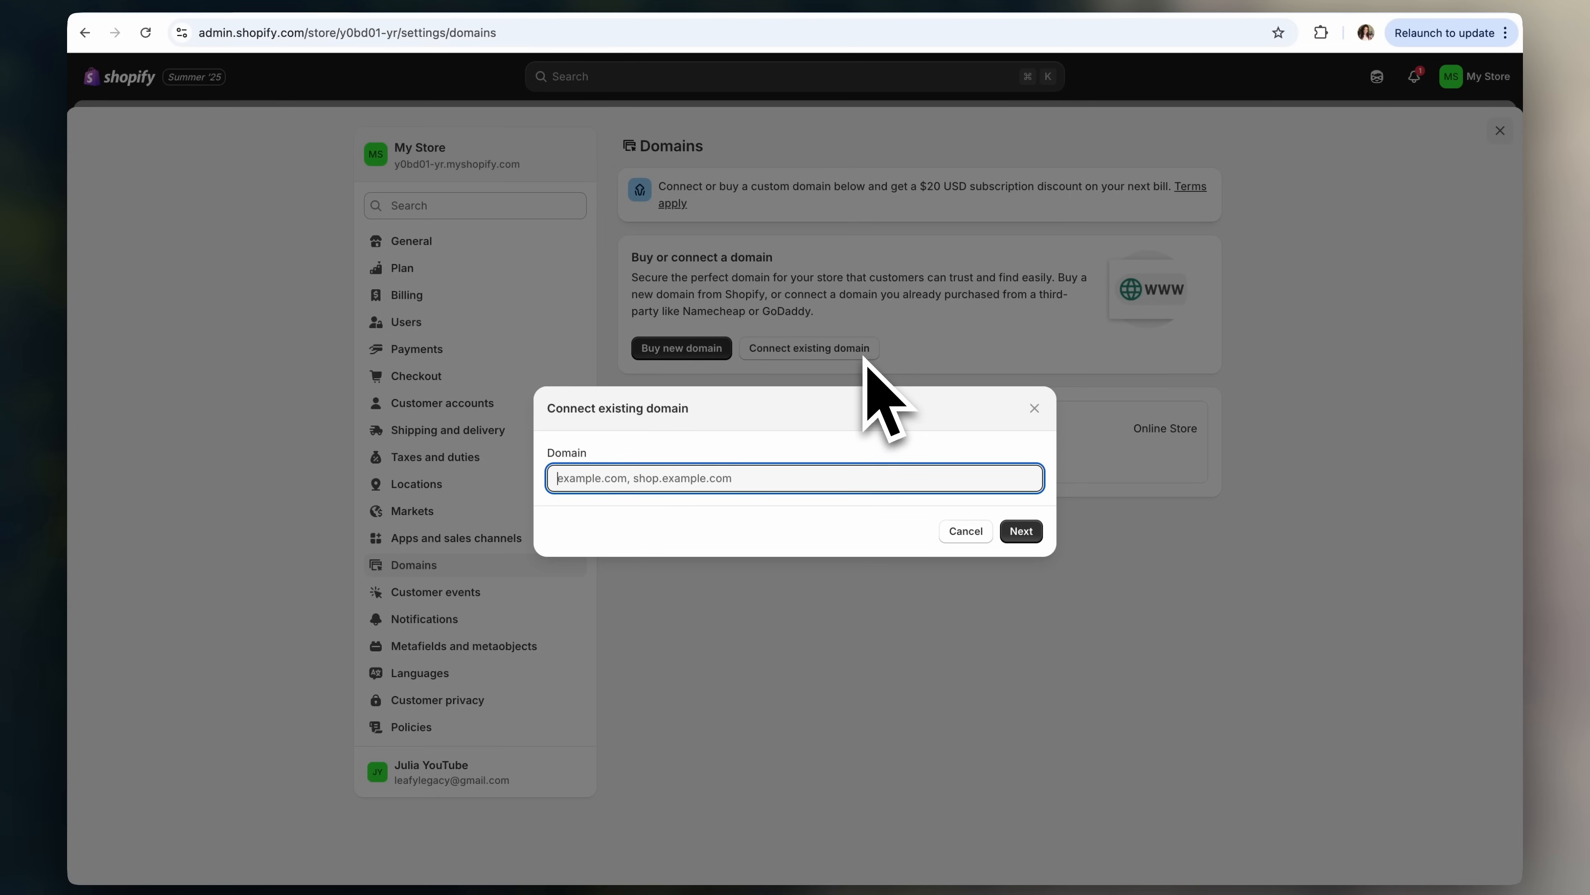
pyautogui.press('Escape')
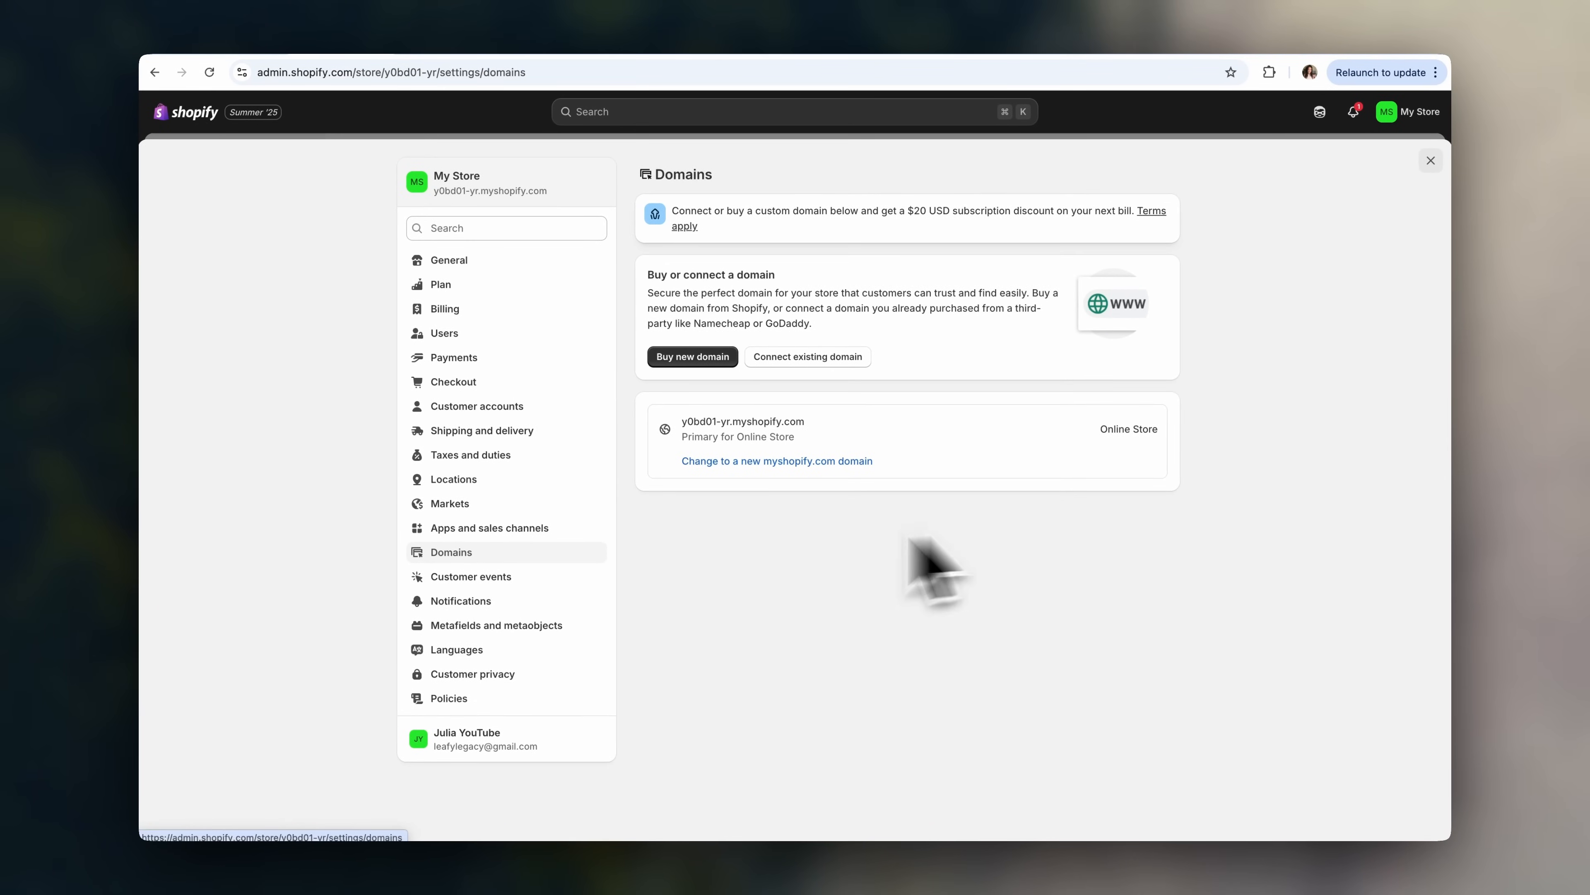
pyautogui.click(576, 505)
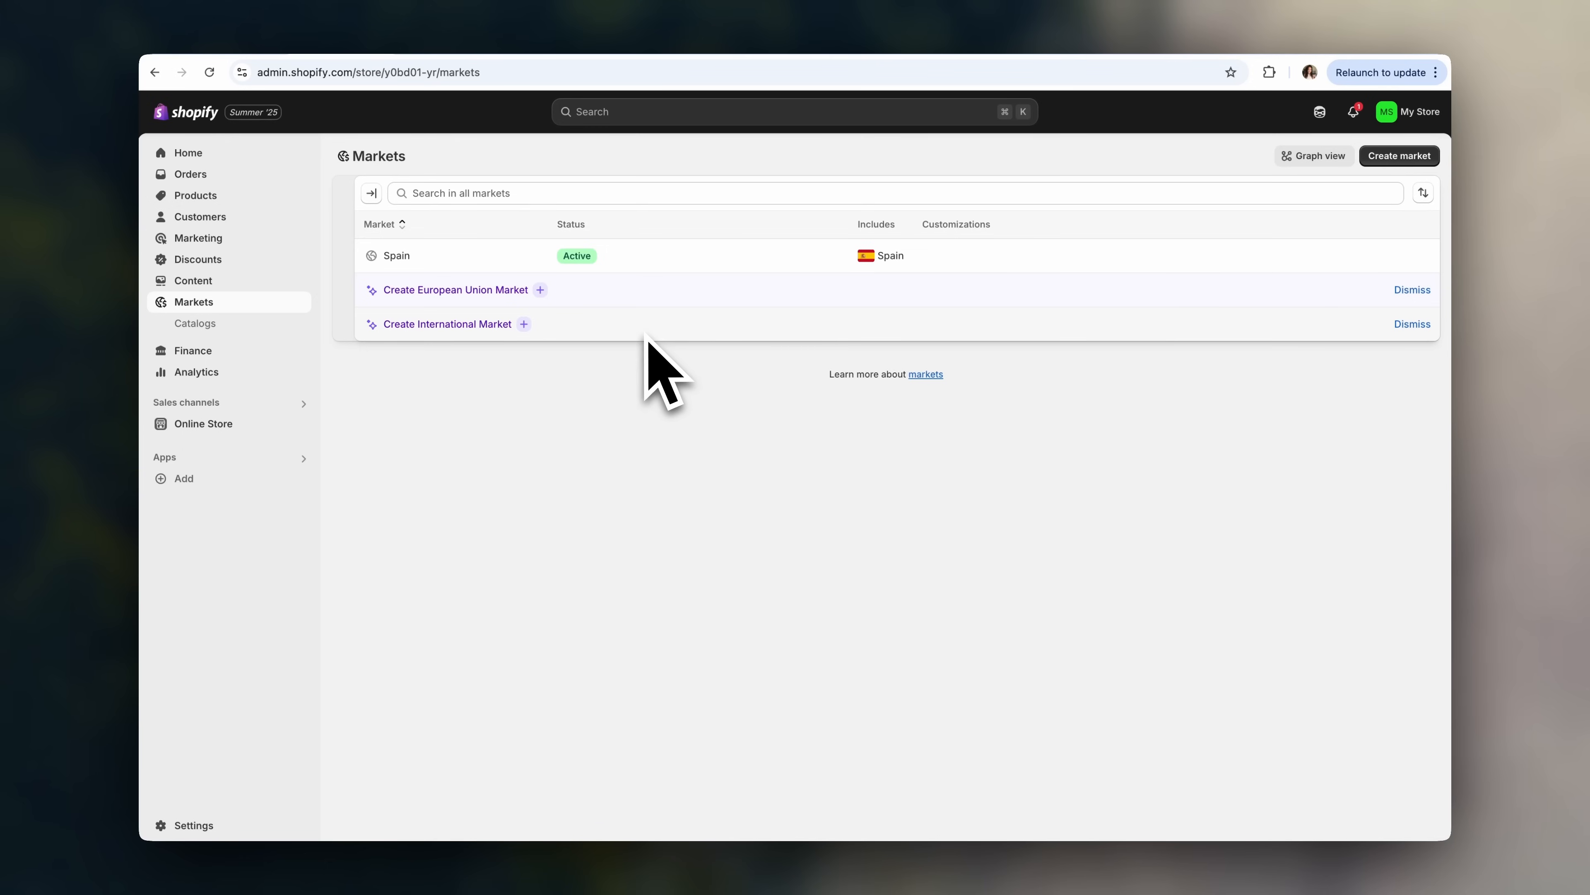
# - Start the suggested International market and clear all its preselected regions
pyautogui.click(439, 327)
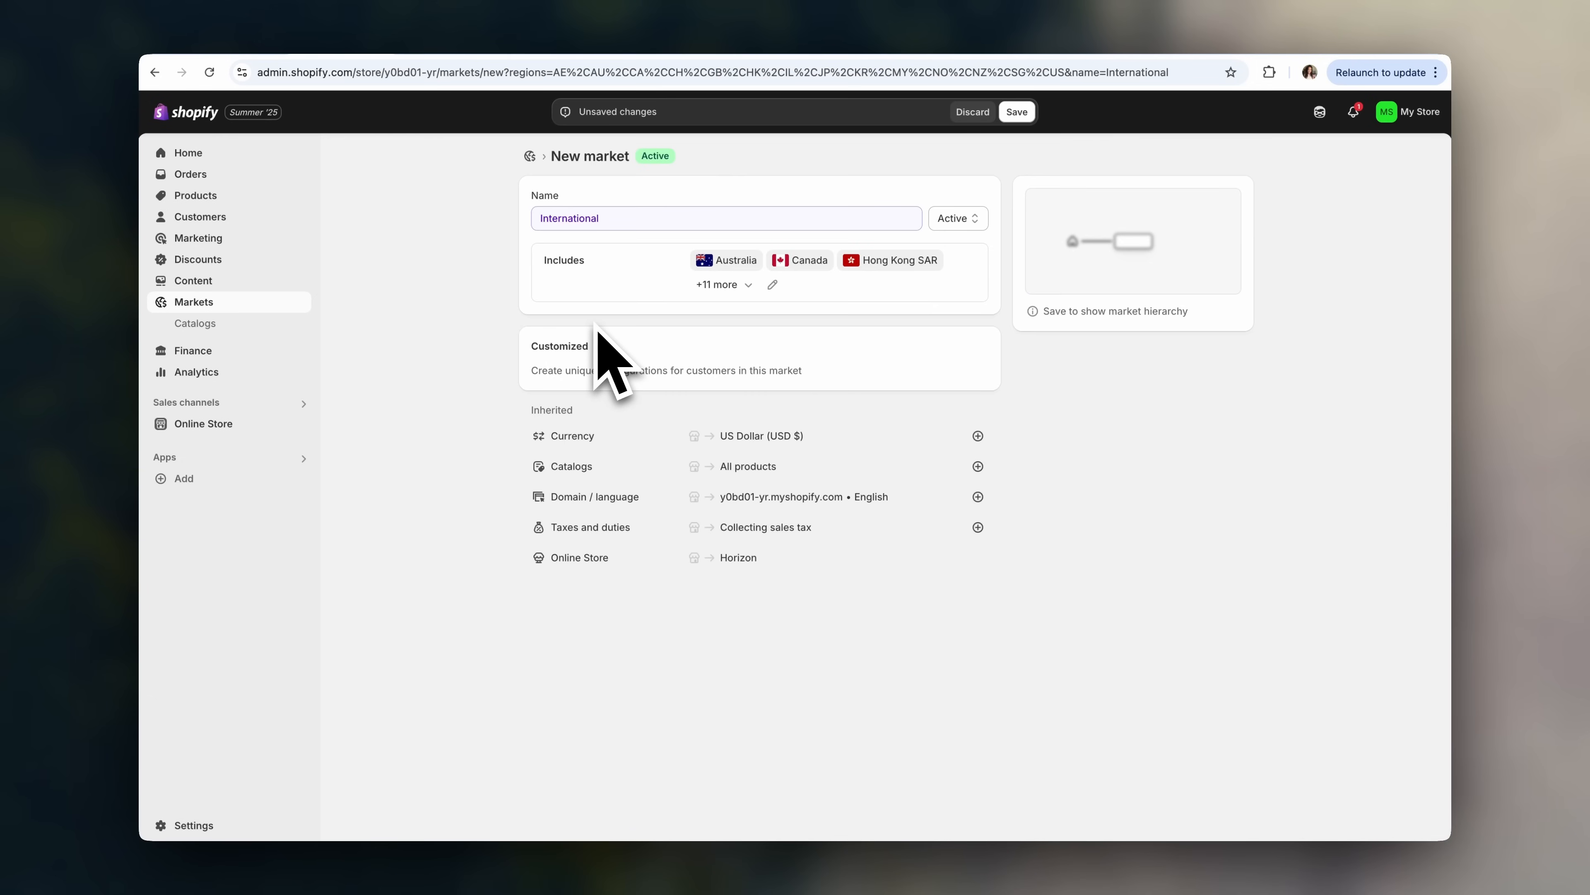
pyautogui.click(746, 285)
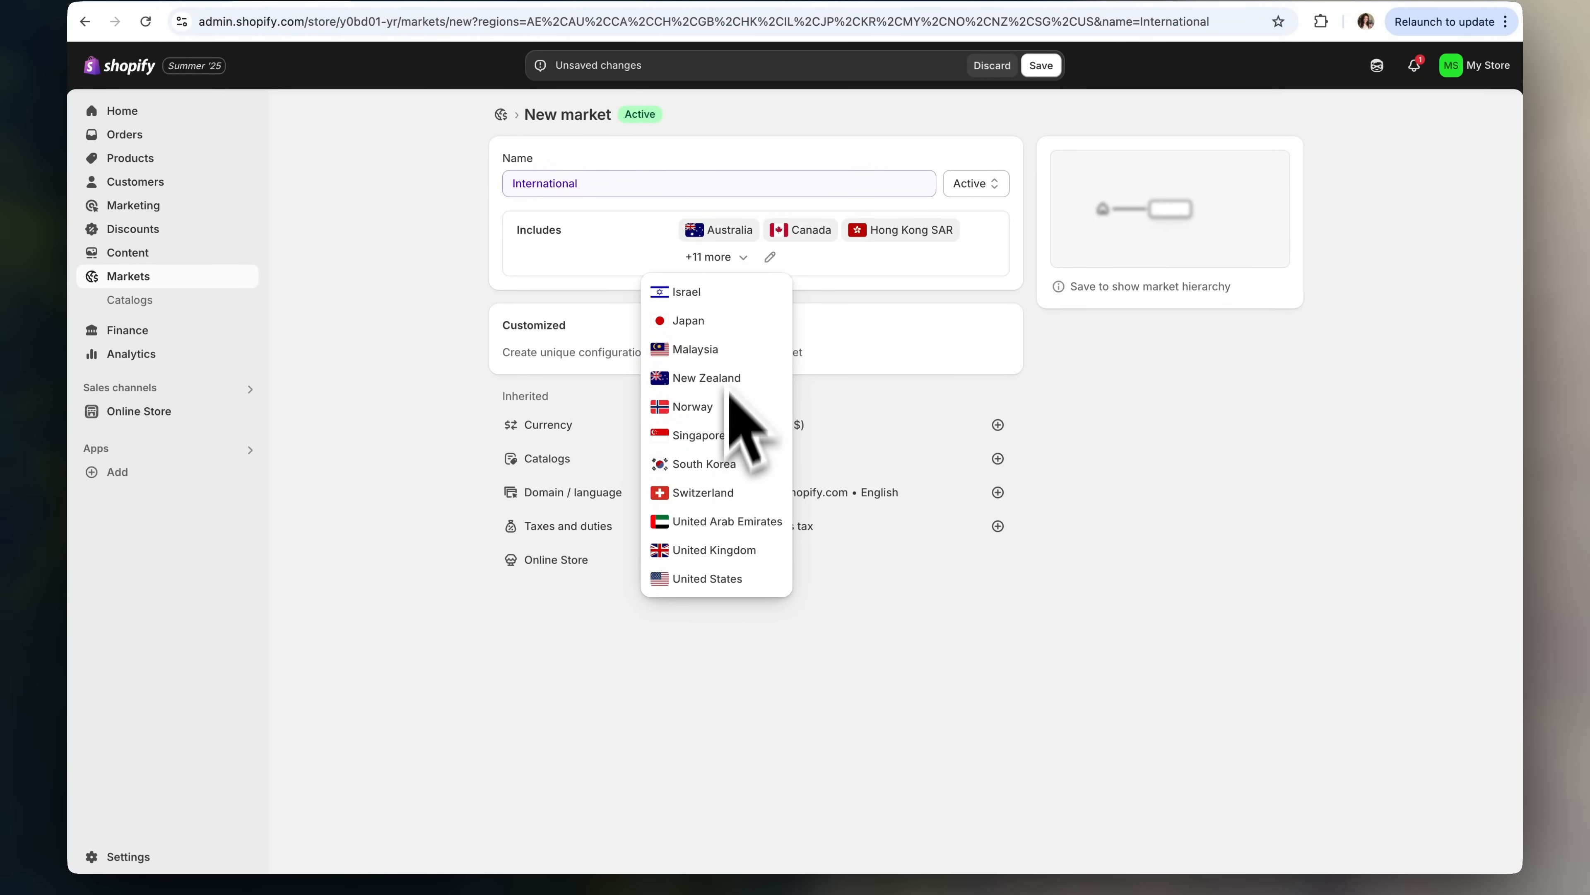
pyautogui.click(775, 266)
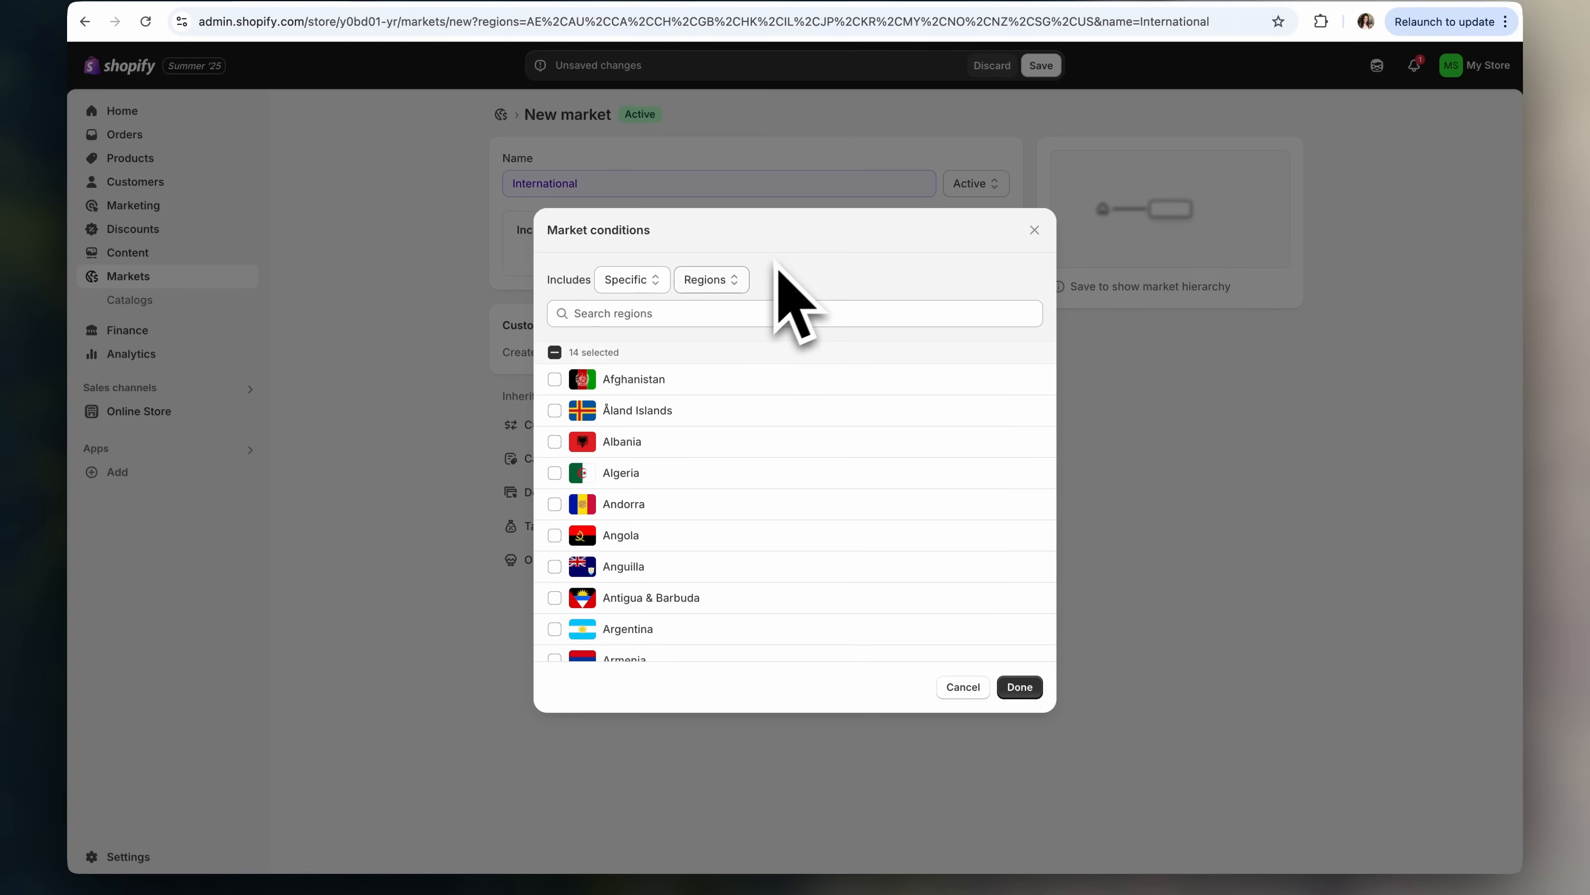
pyautogui.click(614, 351)
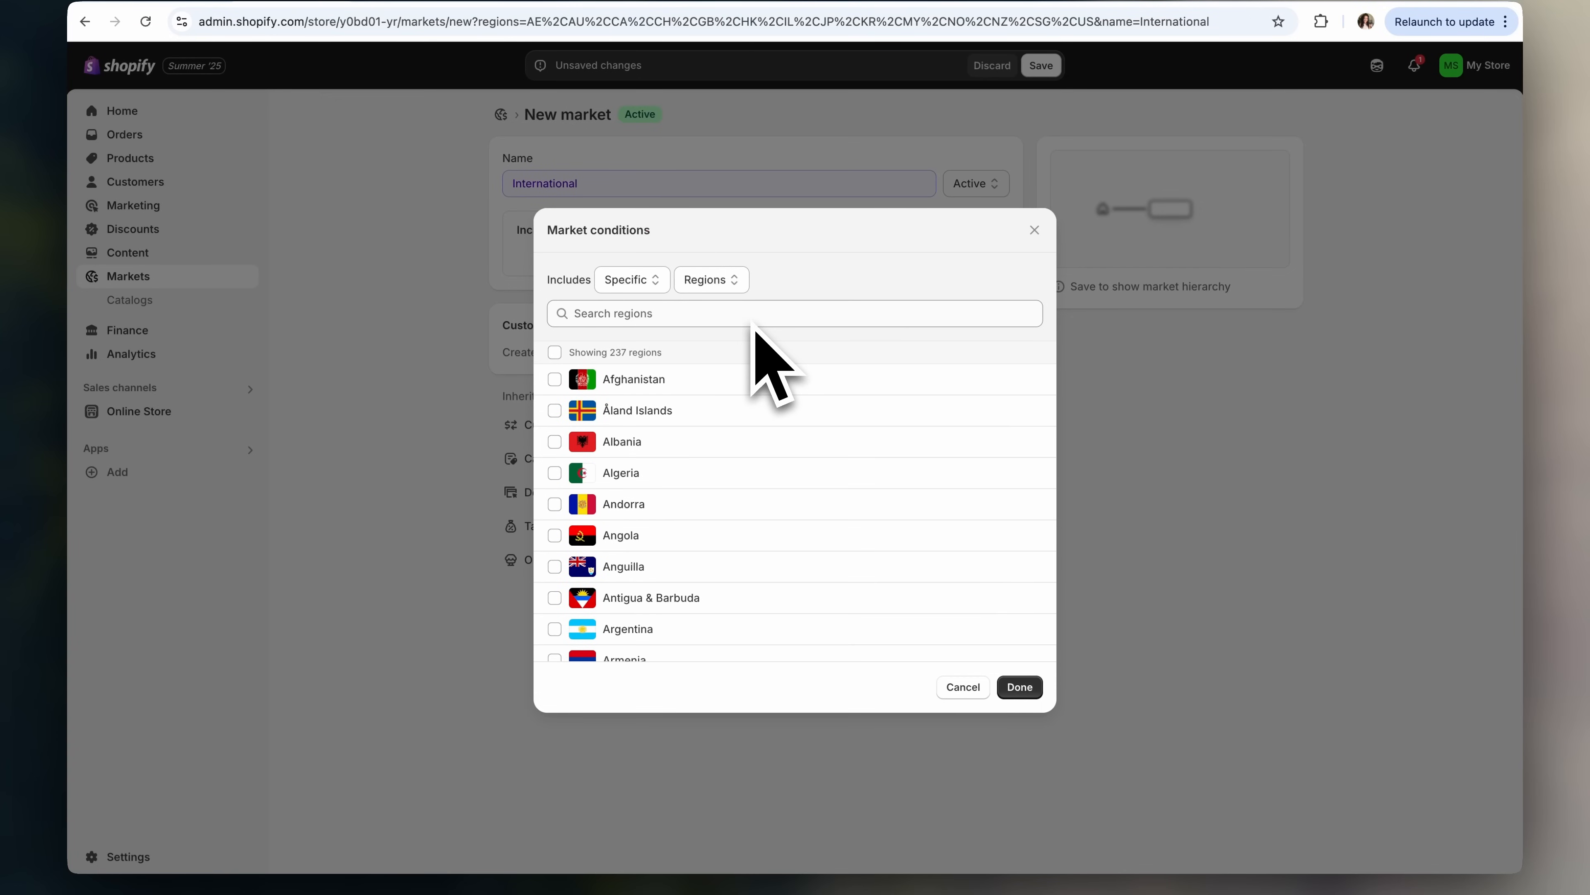
# - Include Italy, United States and United Kingdom in the regions and save the International market
pyautogui.click(754, 319)
pyautogui.write('italy')
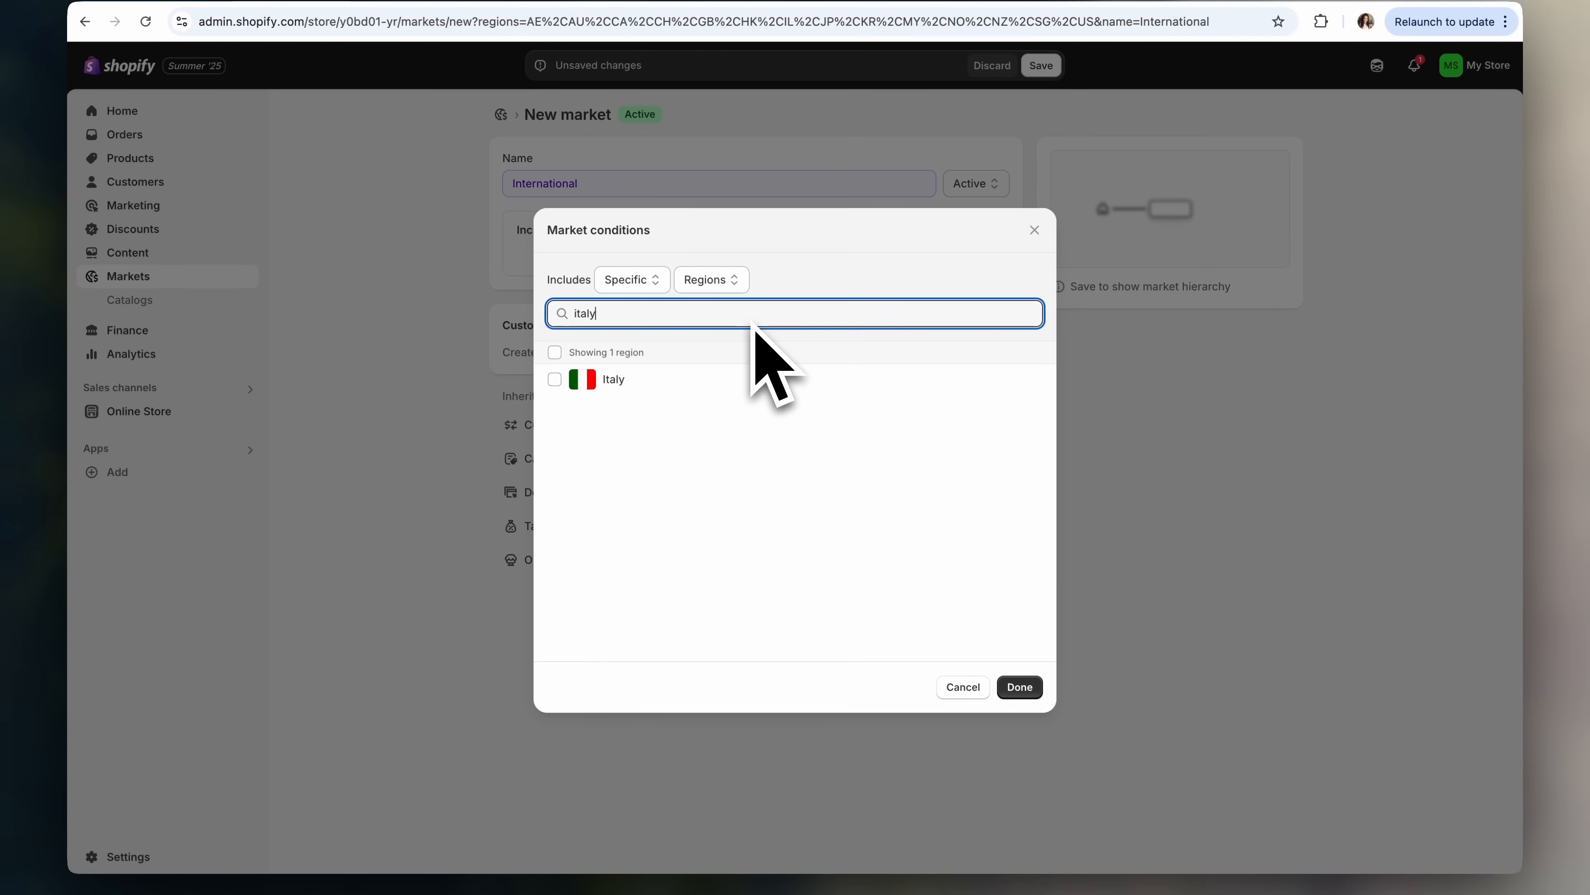
pyautogui.click(554, 379)
pyautogui.doubleClick(559, 312)
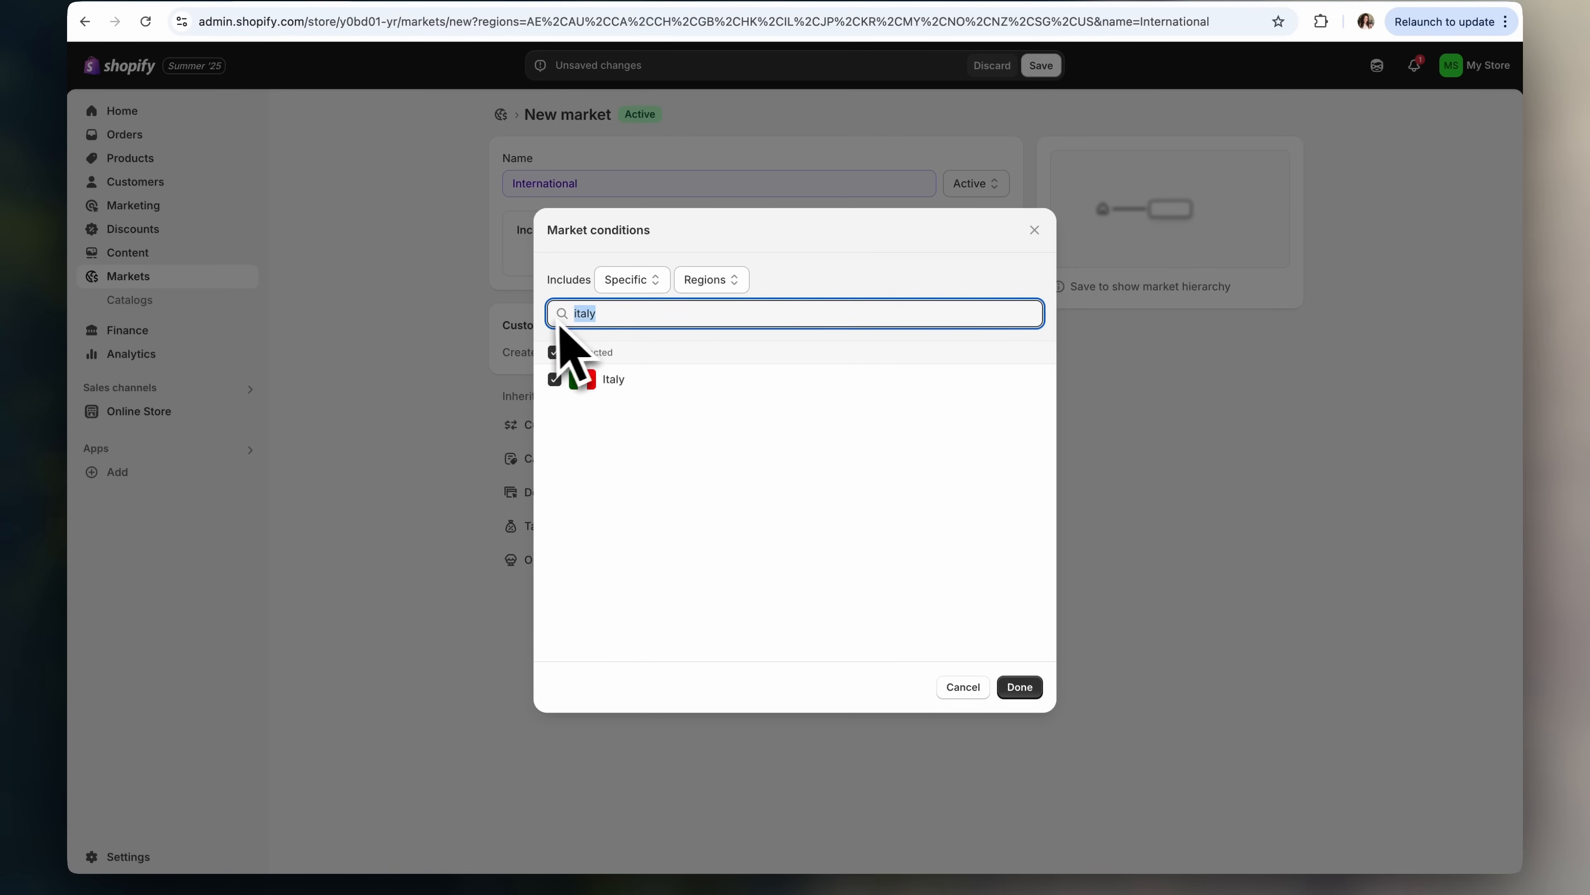
pyautogui.write('united states')
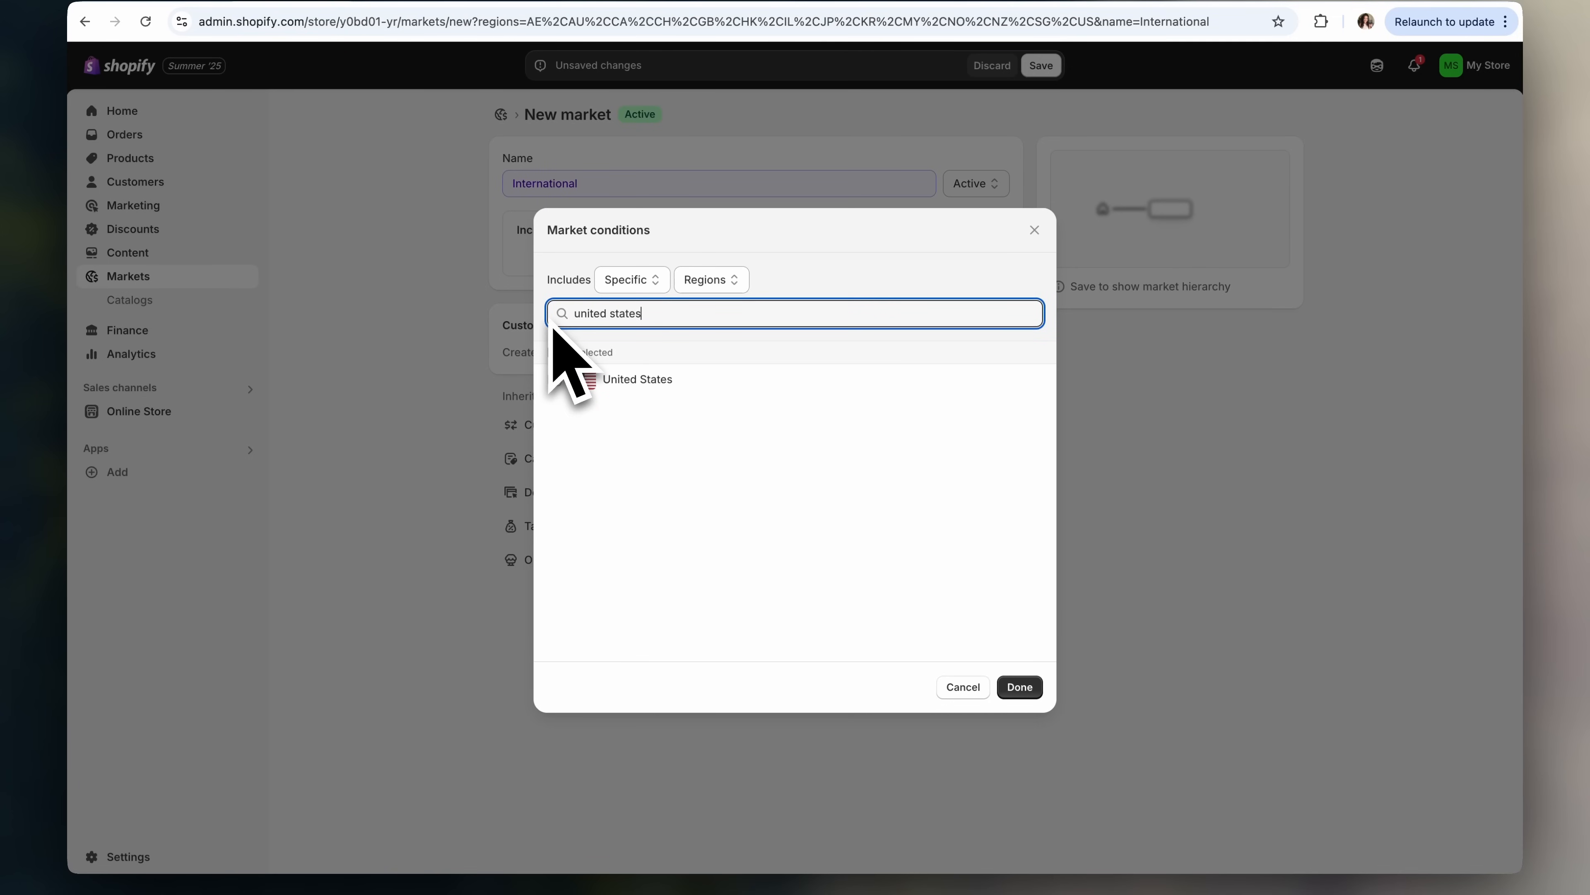
pyautogui.click(555, 379)
pyautogui.moveTo(647, 316); pyautogui.dragTo(501, 323)
pyautogui.write('united kin')
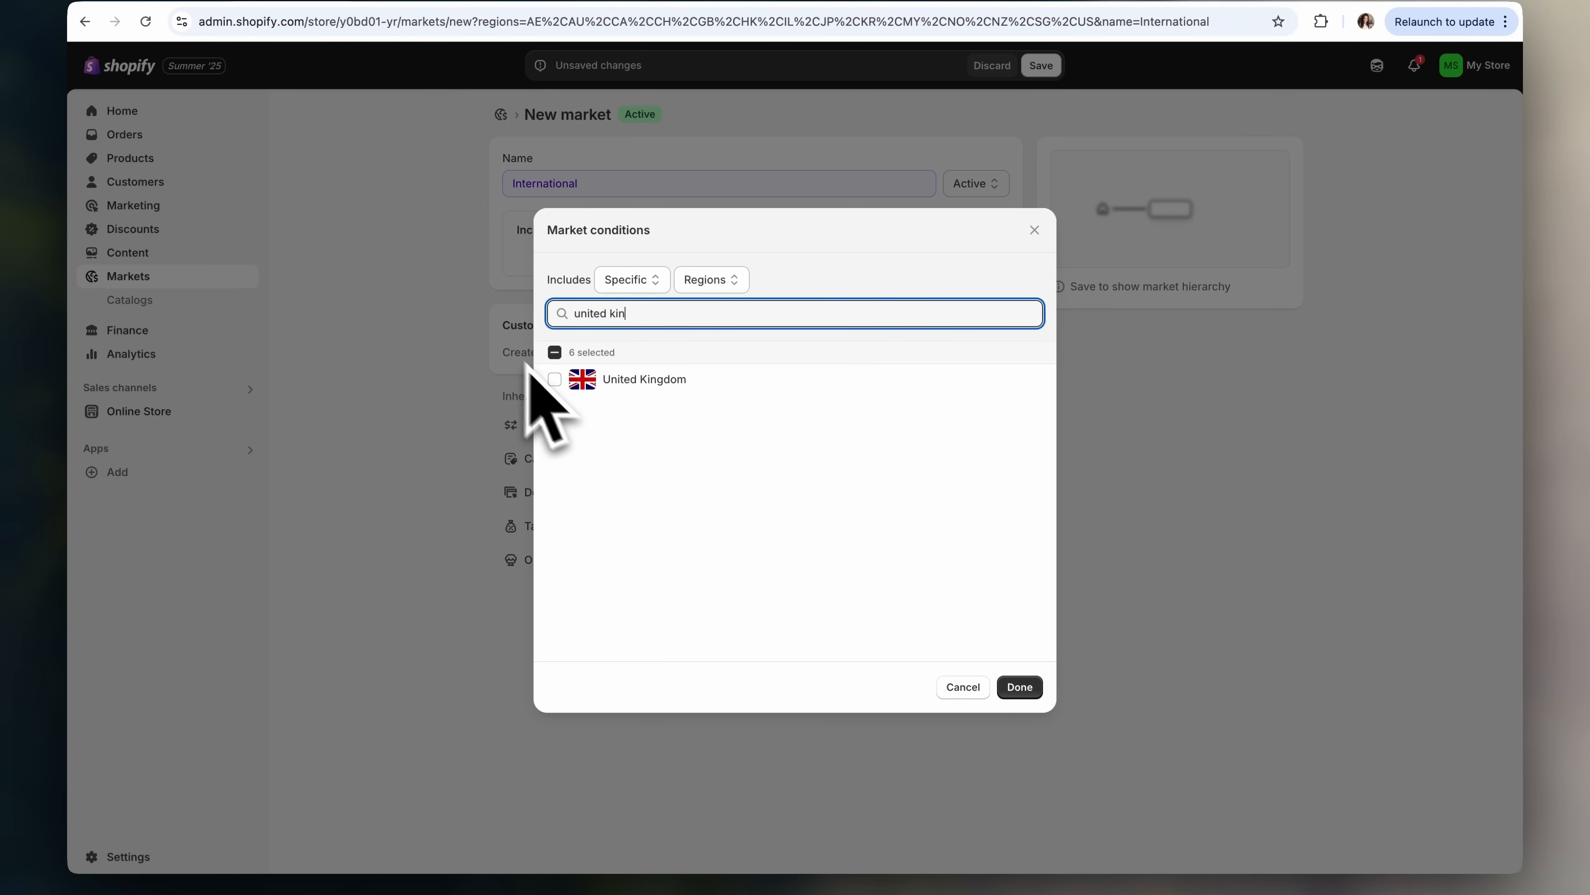
pyautogui.click(554, 379)
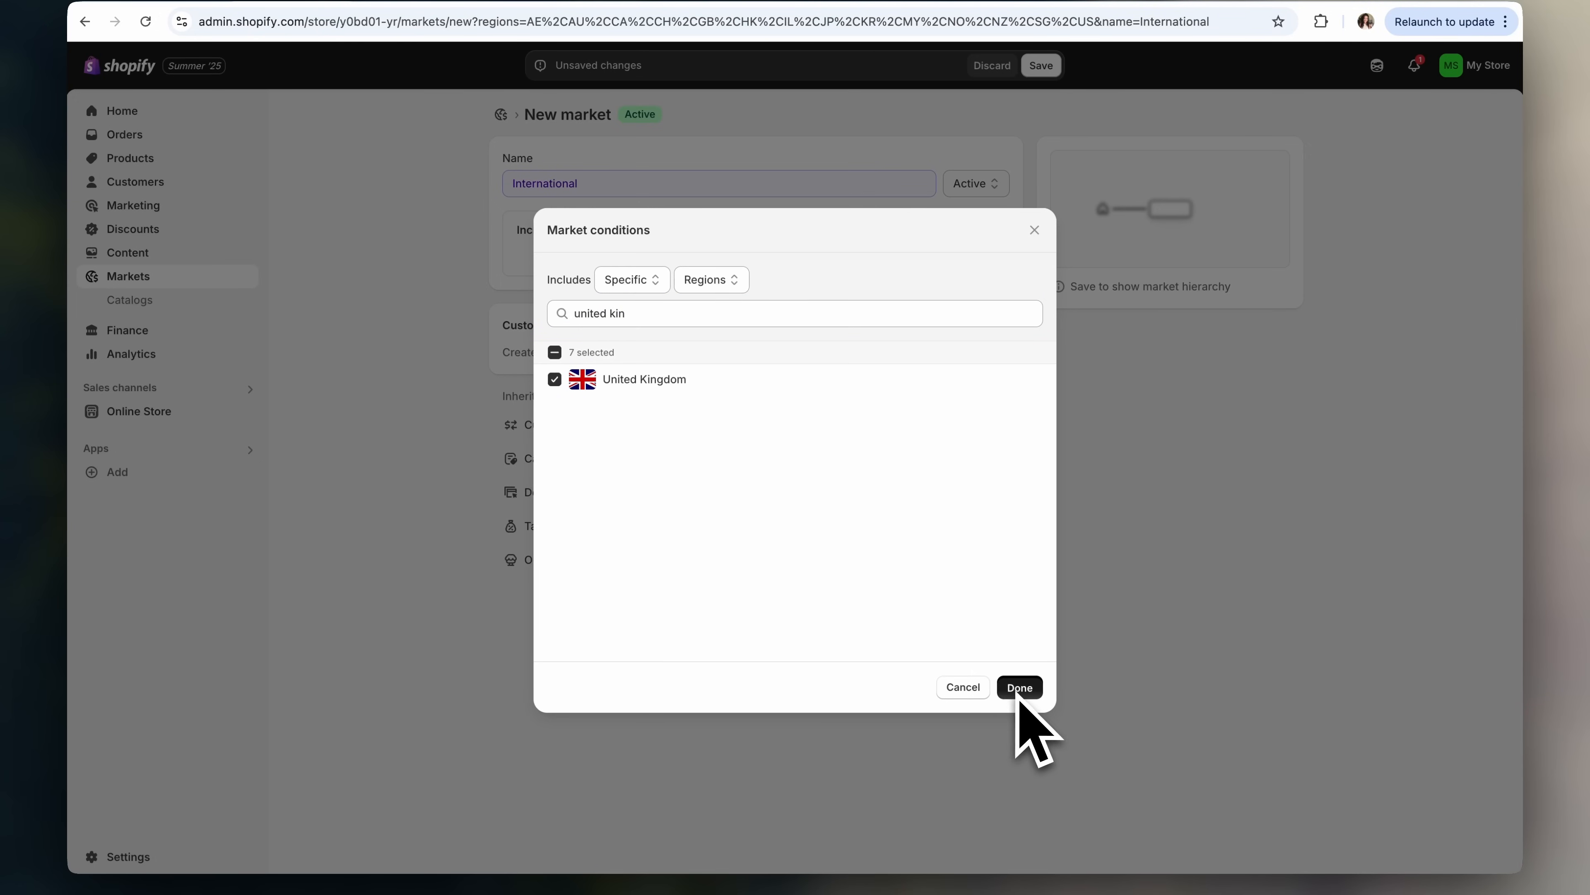
pyautogui.click(1019, 687)
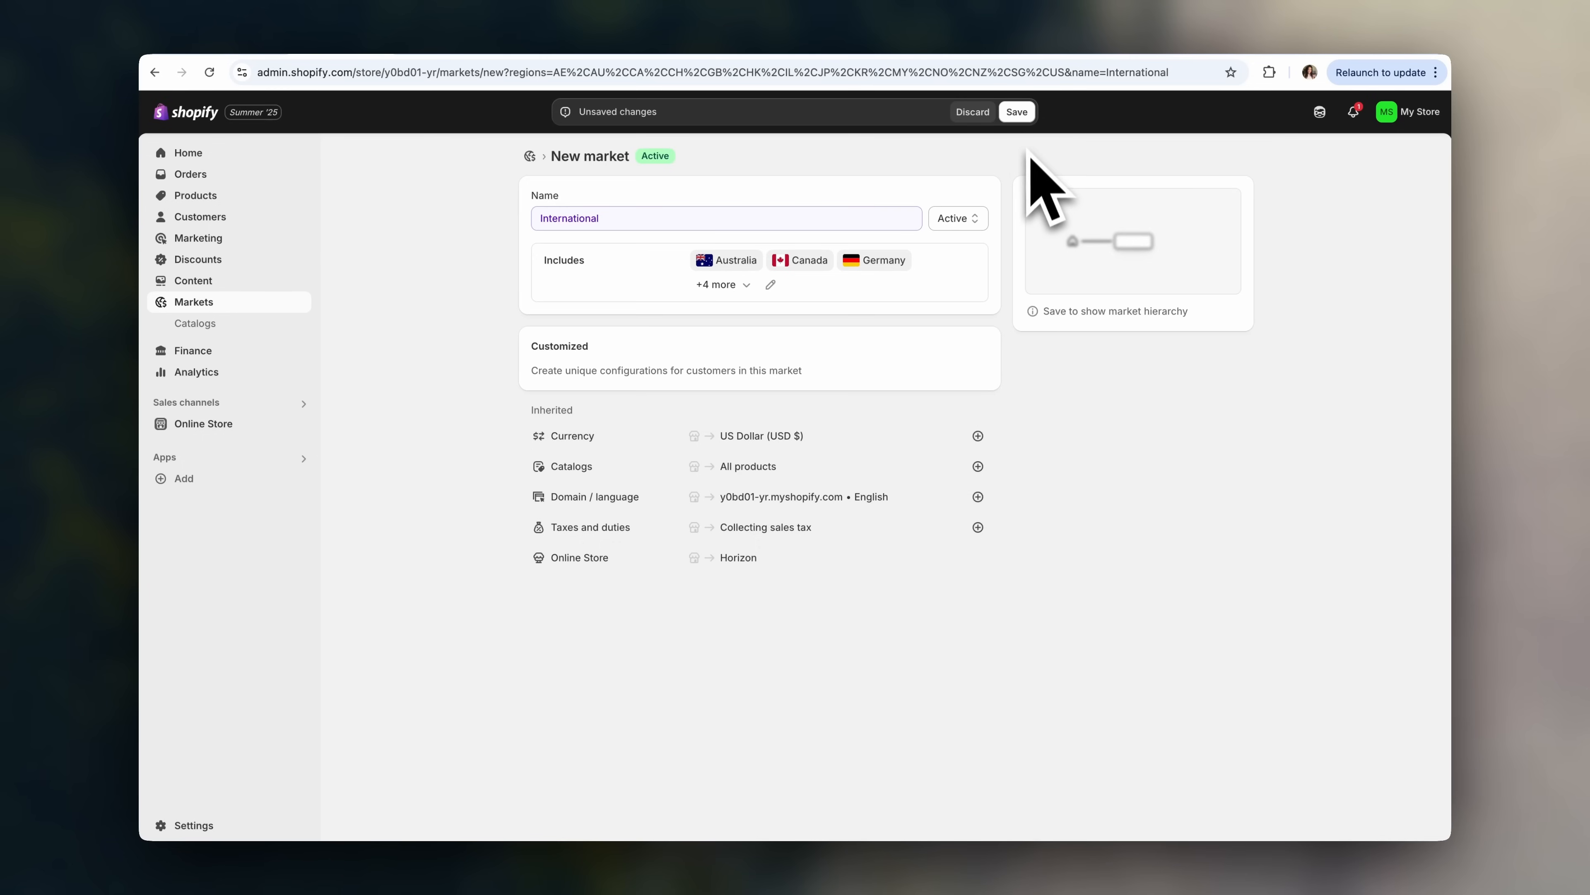
pyautogui.click(1017, 112)
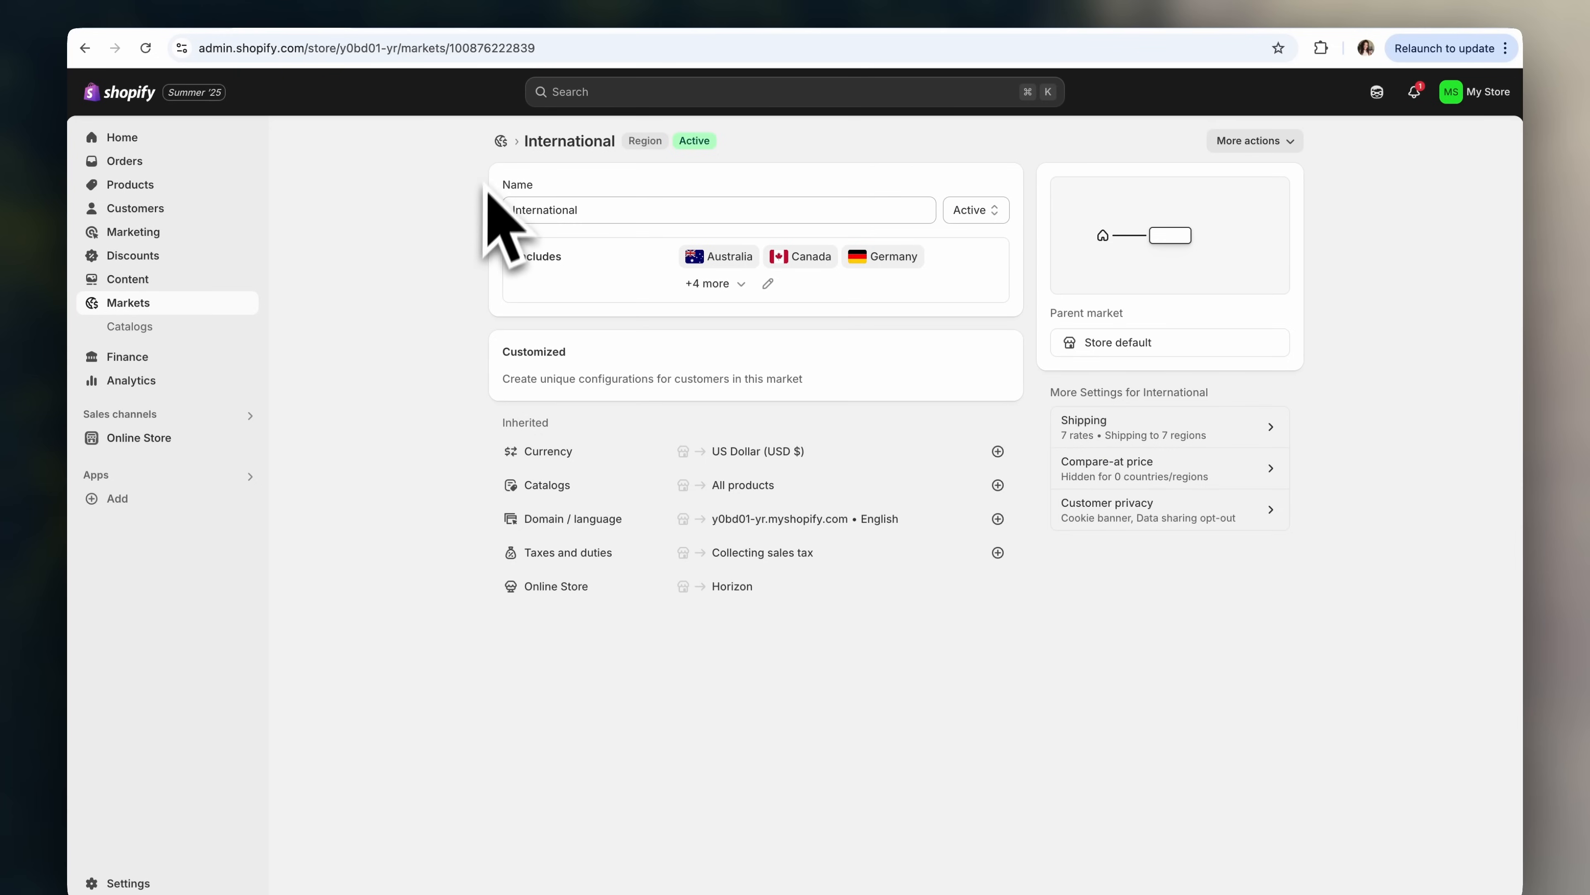
# - Return from the currency converter app results to the Markets list
pyautogui.click(502, 141)
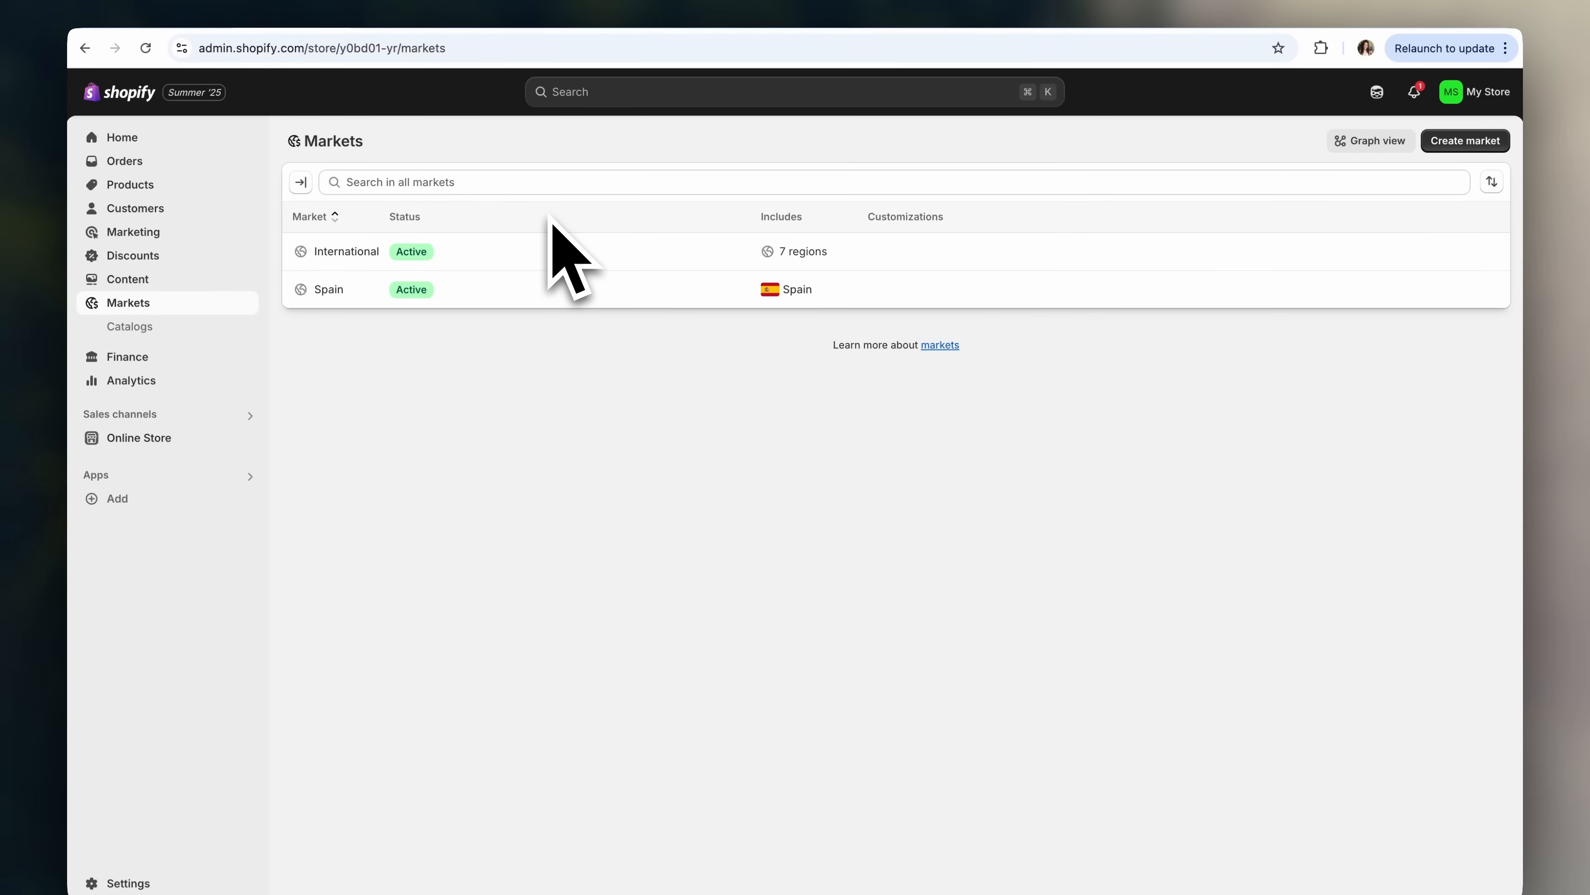
# - Open the general shipping profile under Shipping and delivery and review its España, Internacional and UE zones
pyautogui.click(158, 883)
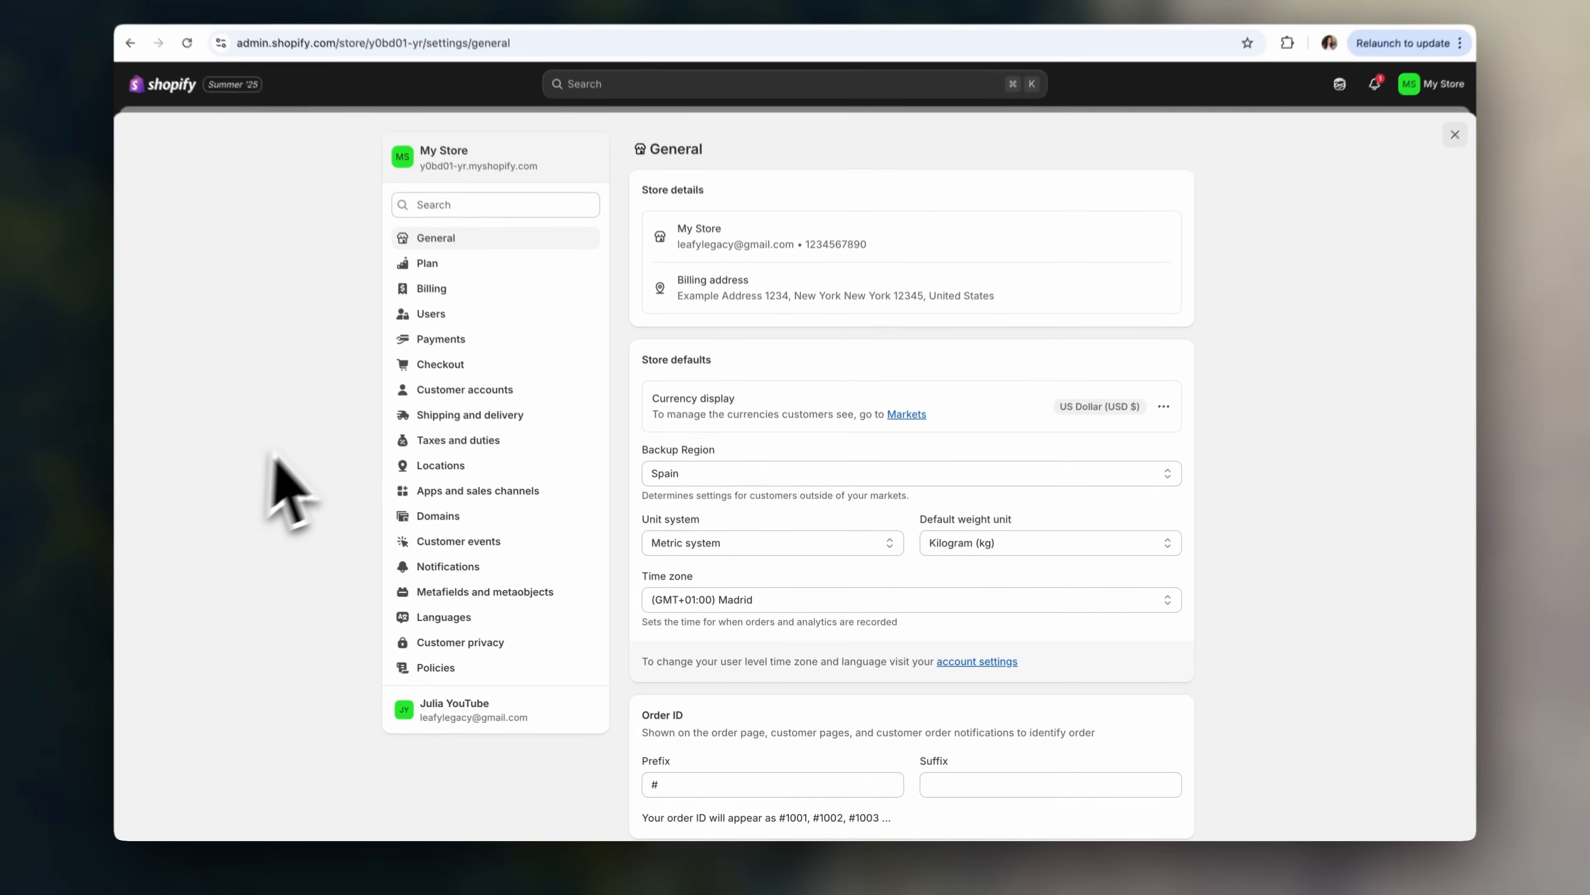
pyautogui.click(448, 385)
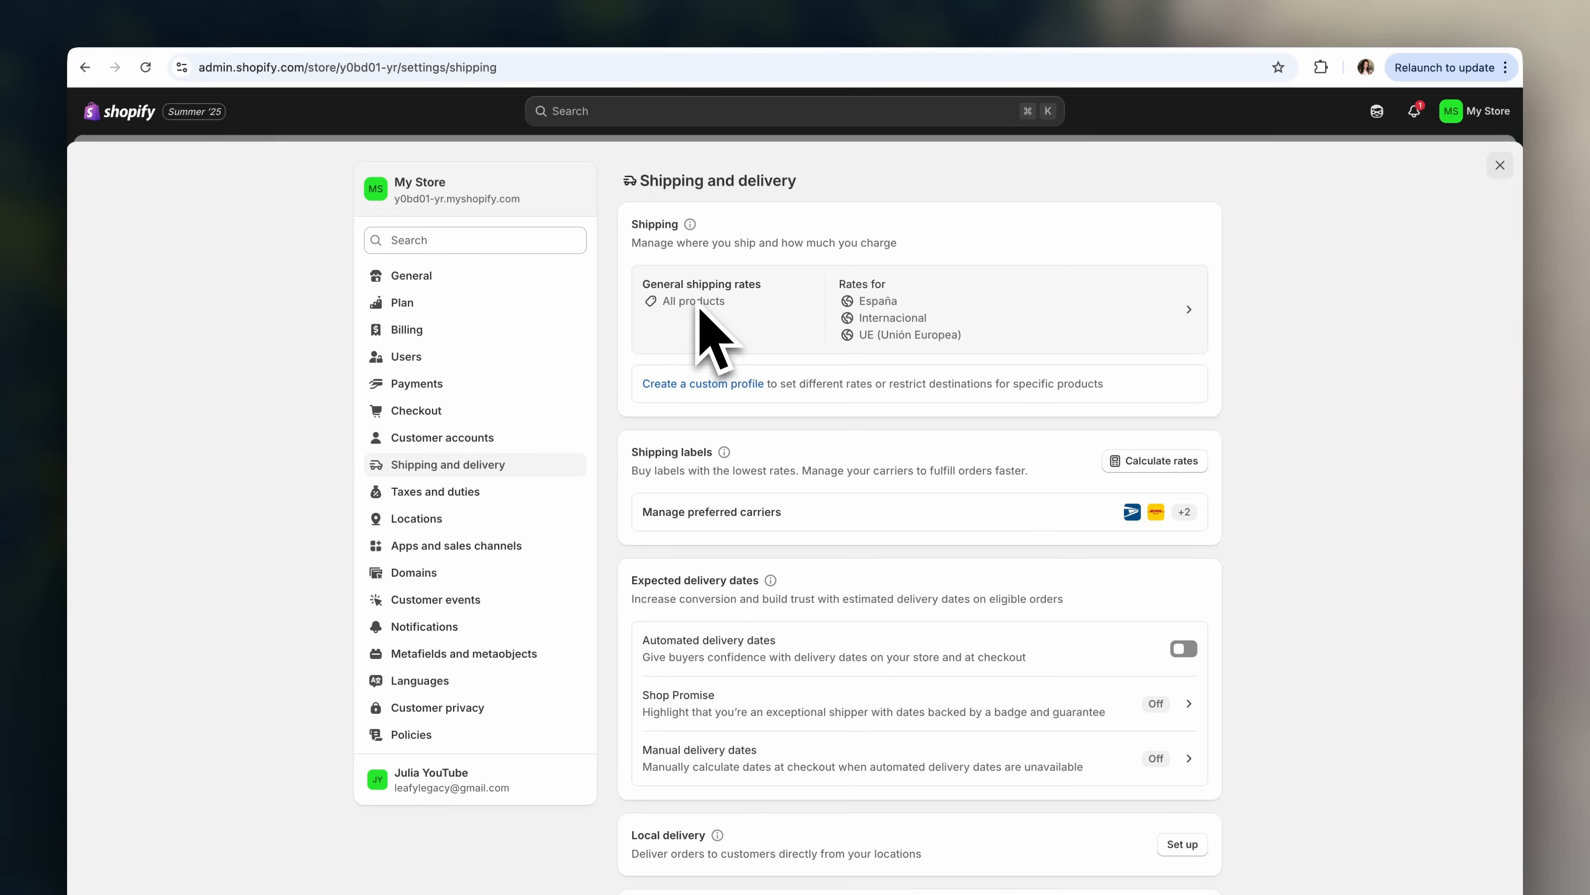
pyautogui.click(699, 307)
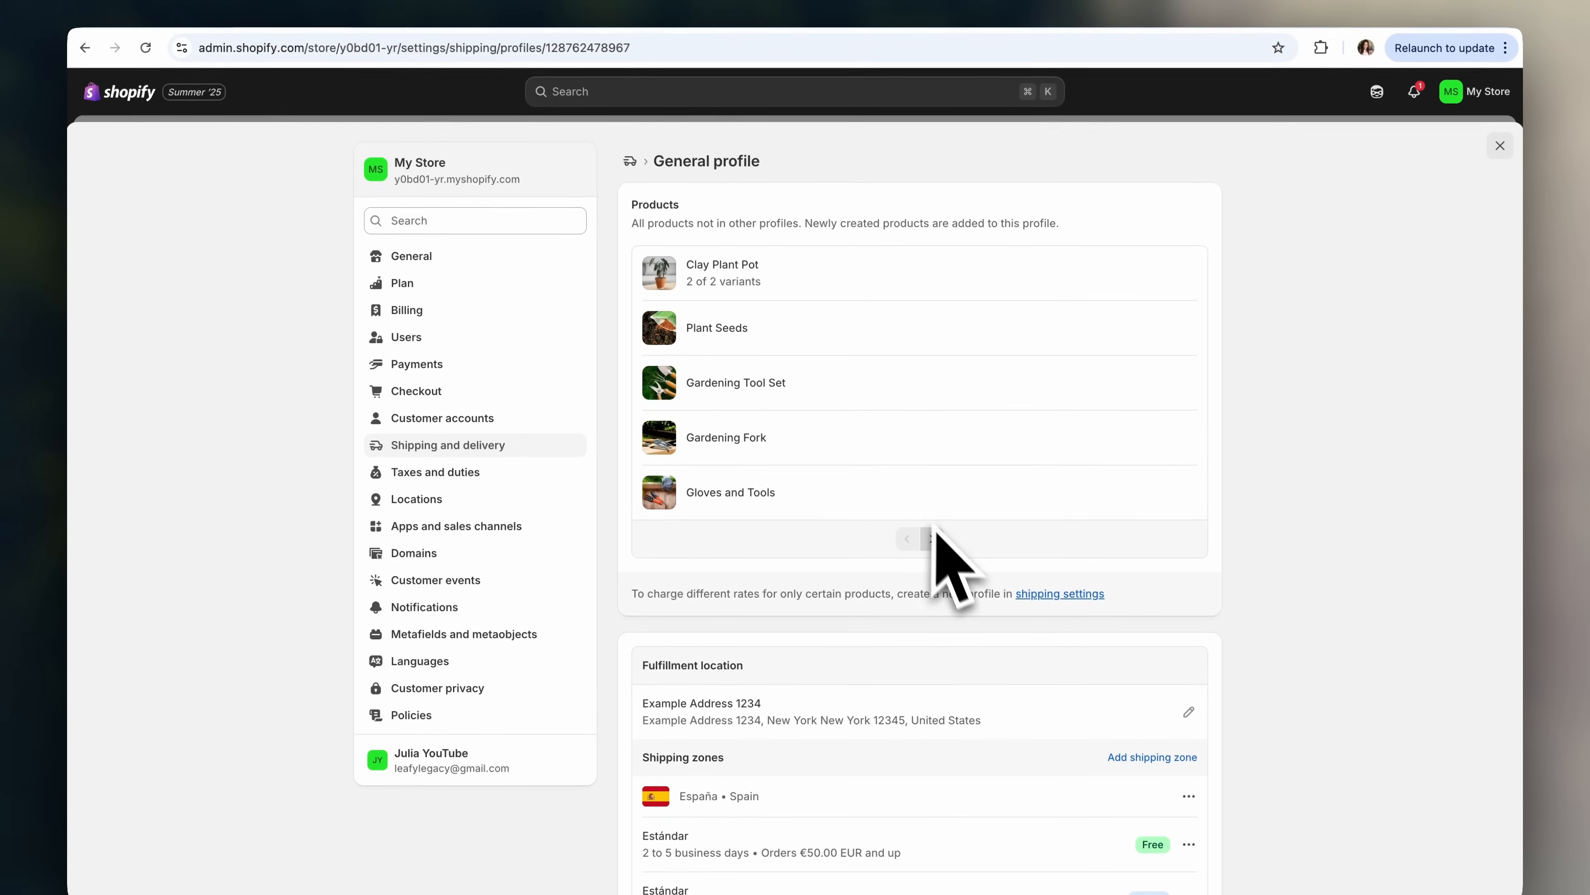
pyautogui.click(932, 558)
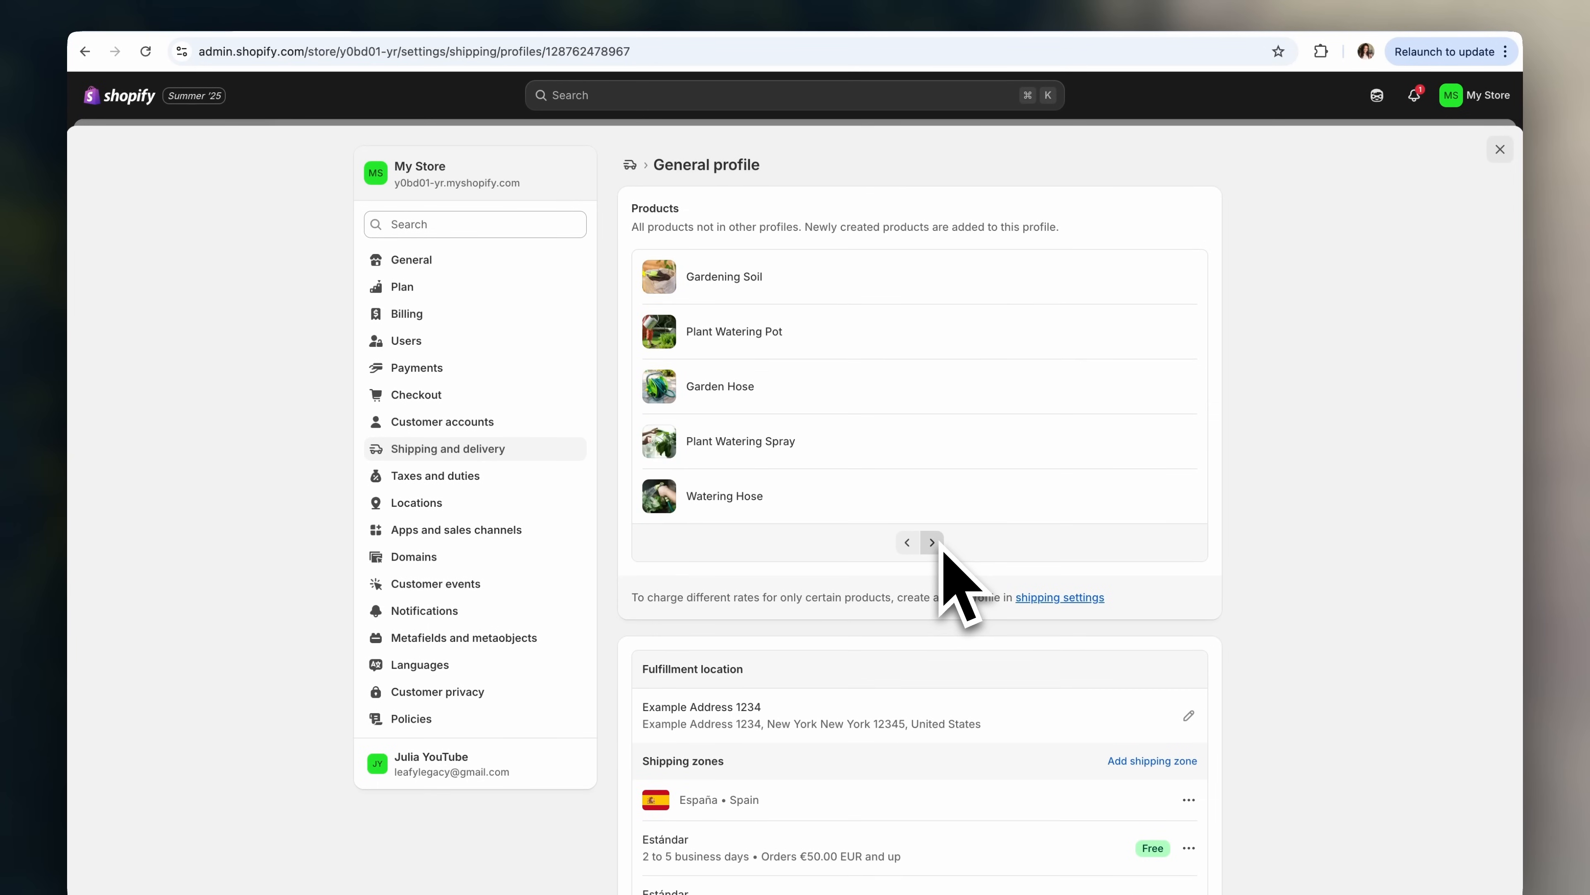
pyautogui.click(938, 545)
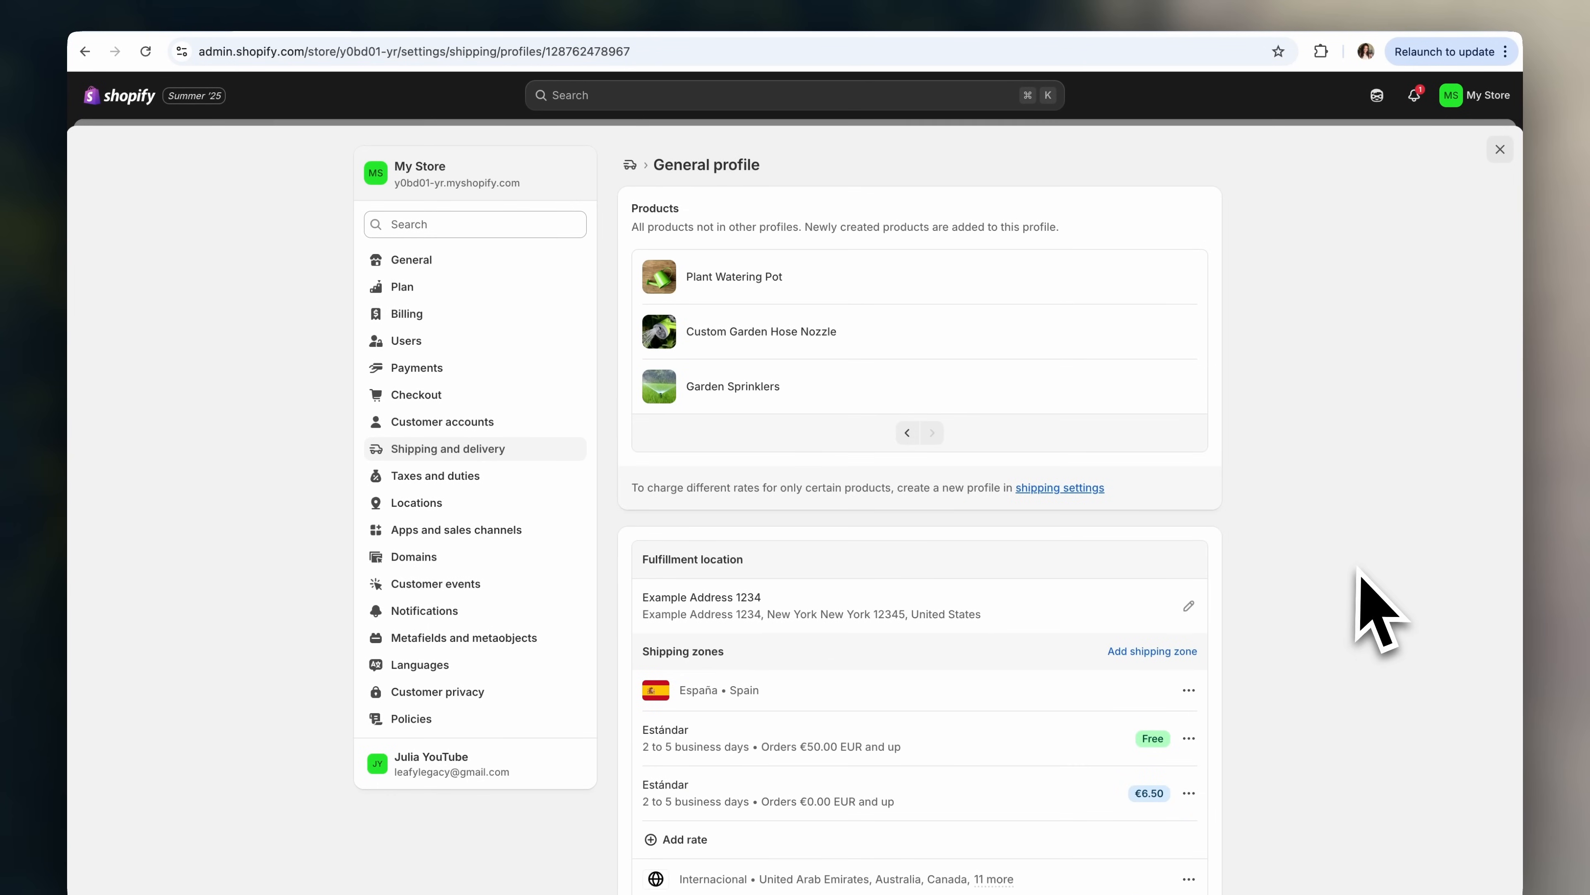
pyautogui.scroll(-5, 1359, 589)
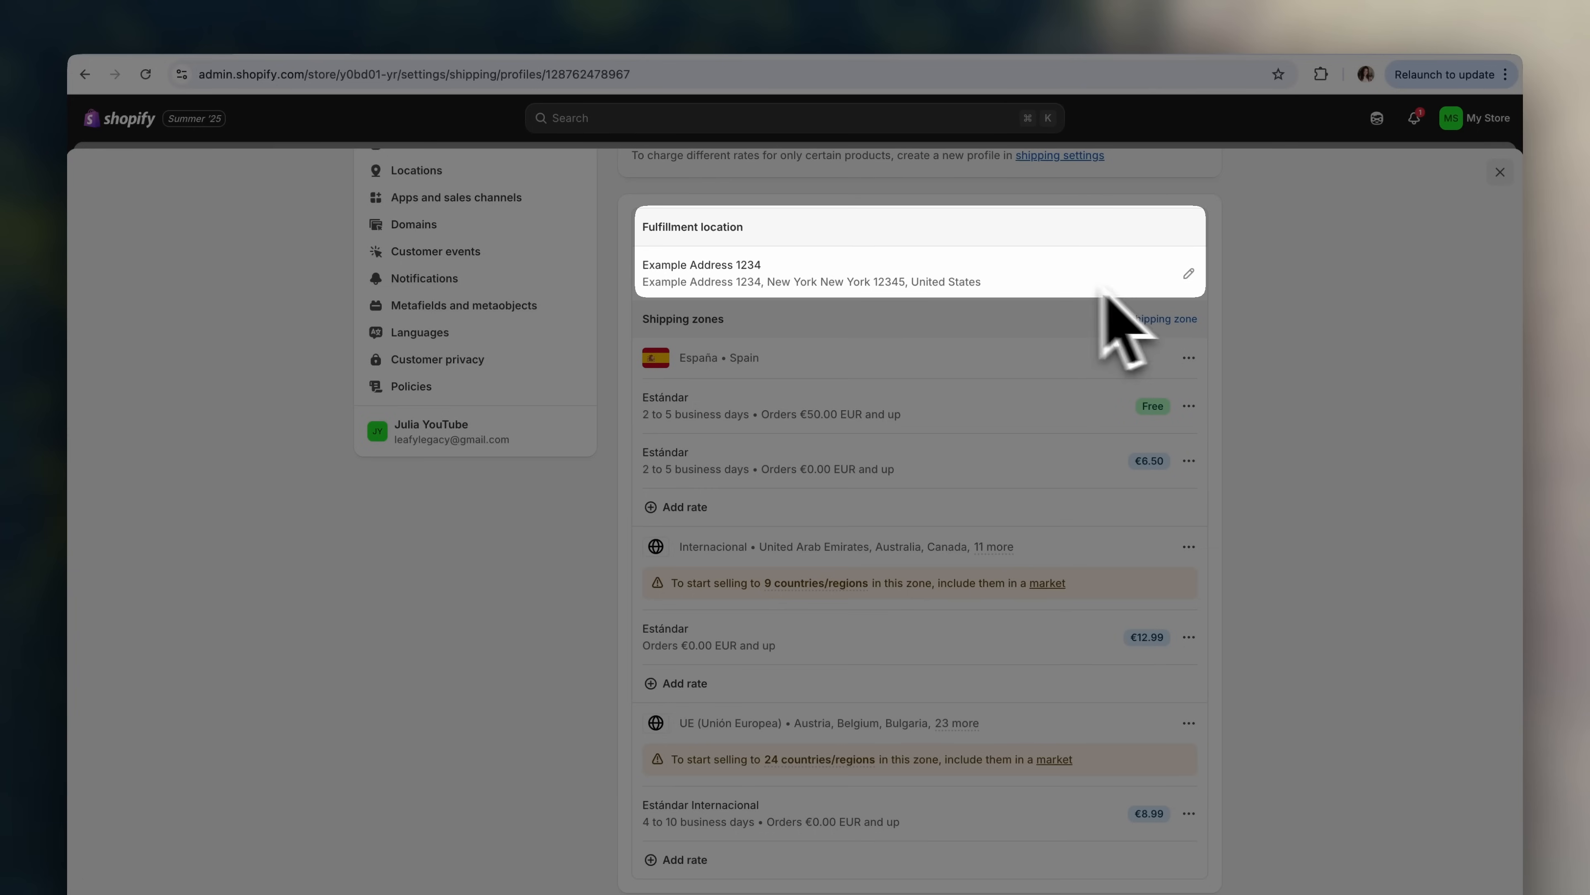
pyautogui.scroll(-1, 1019, 280)
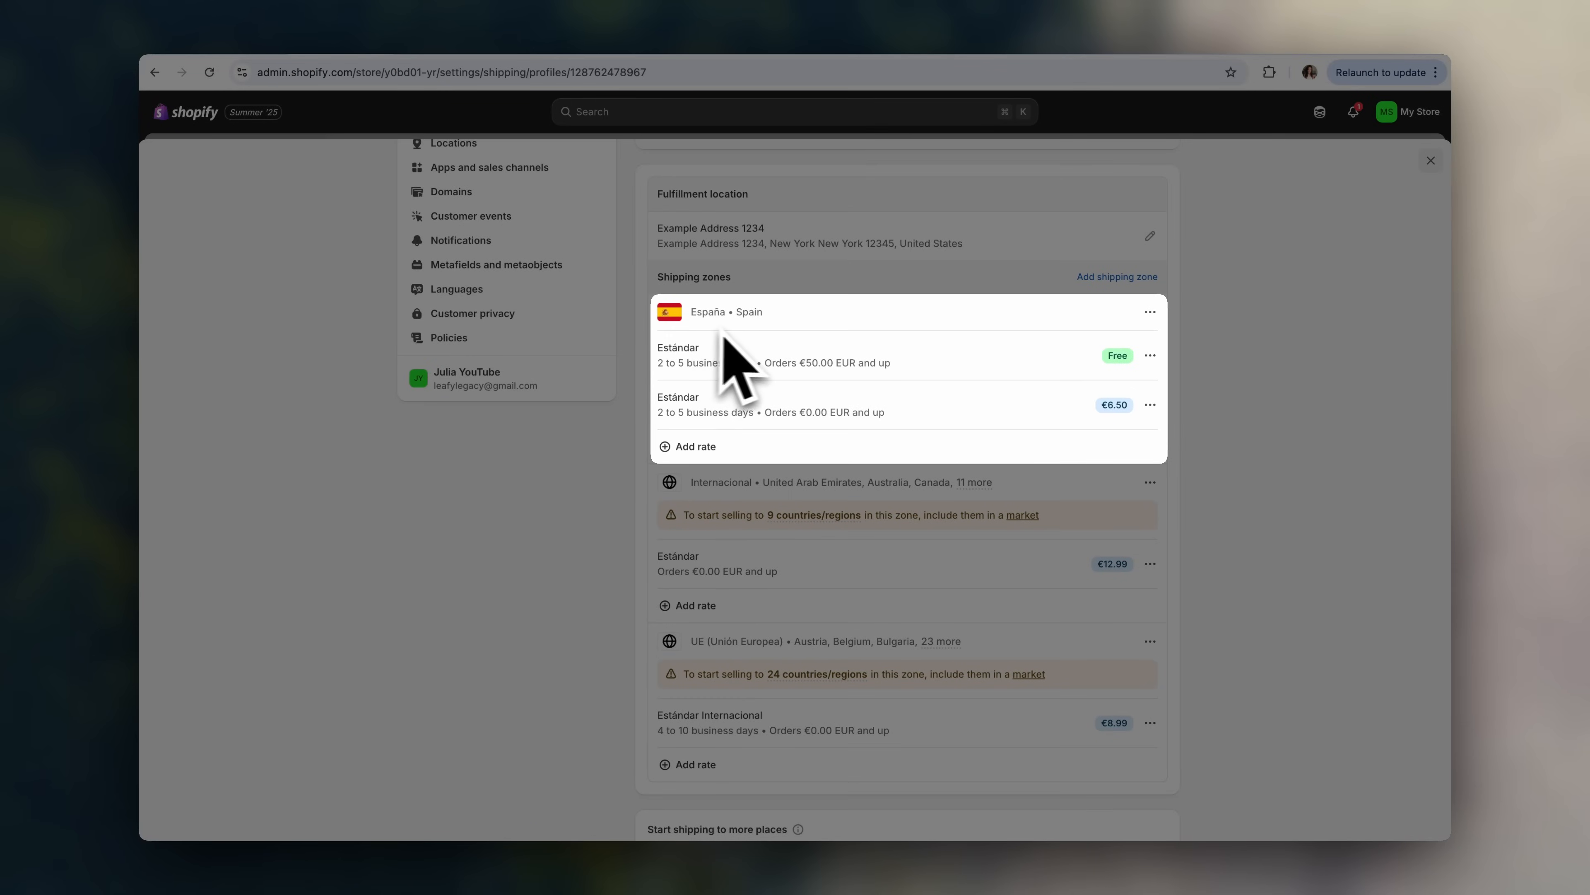
pyautogui.scroll(-1, 1100, 479)
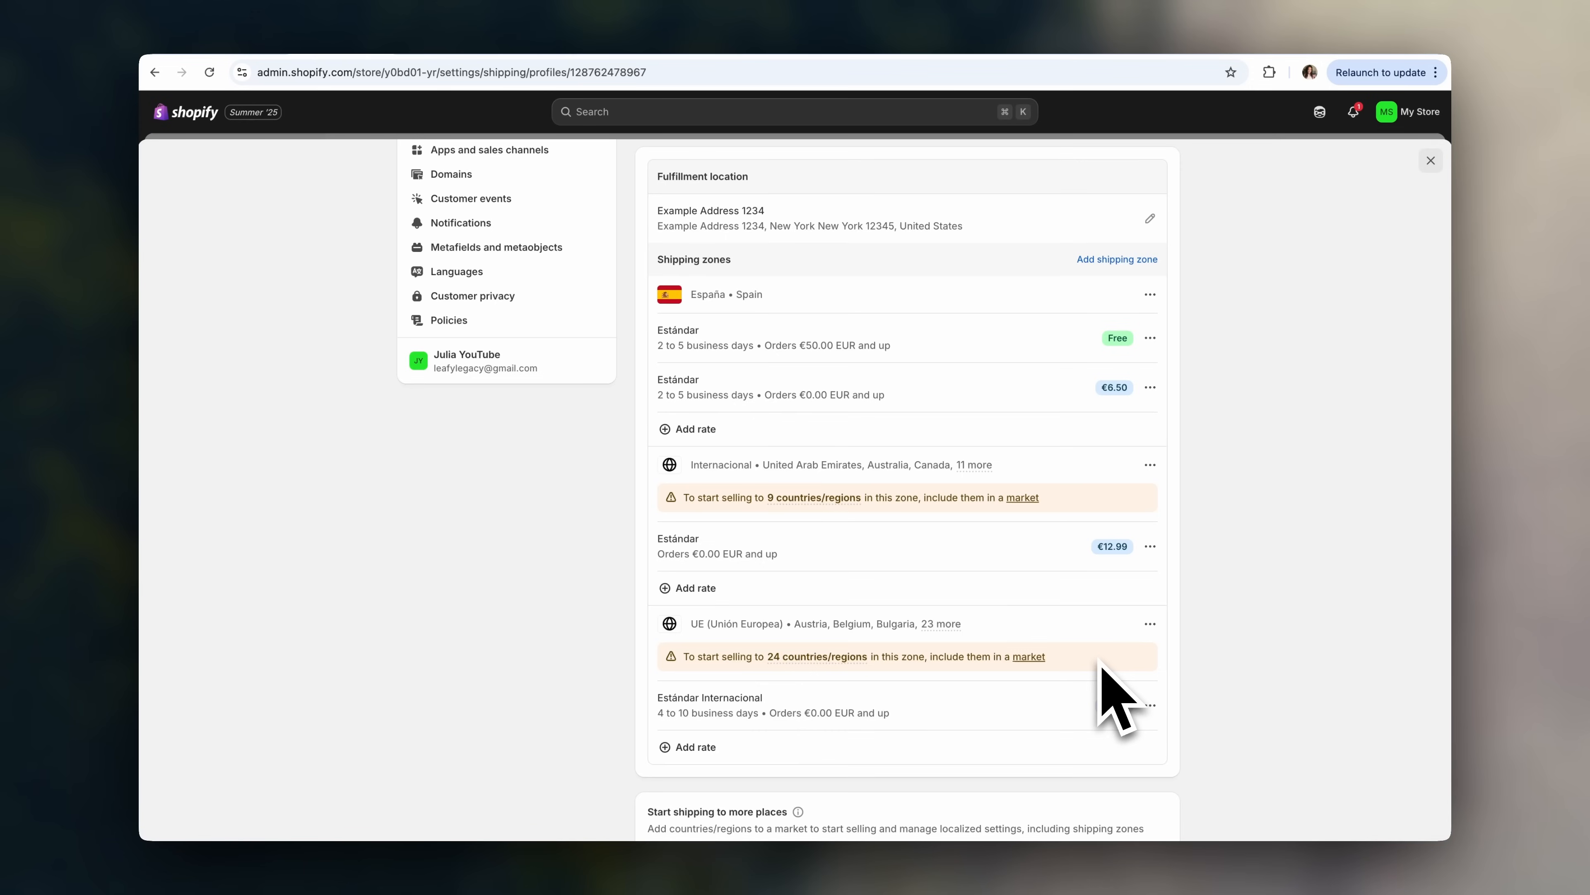
# - Delete the Internacional and UE (Unión Europea) shipping zones
pyautogui.click(1150, 464)
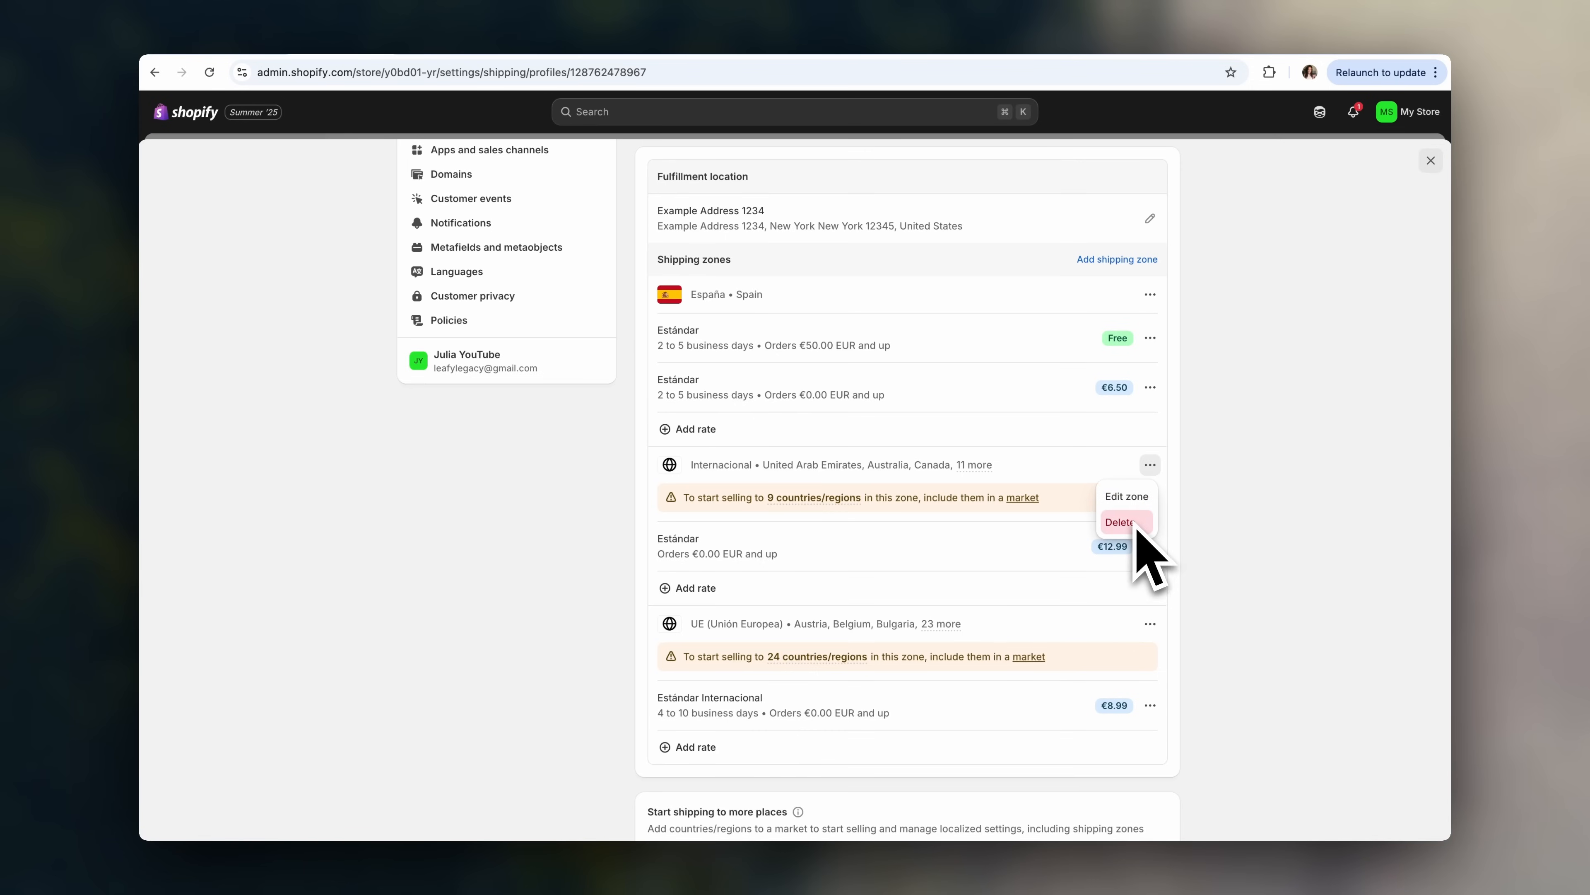
pyautogui.click(1137, 528)
pyautogui.click(1151, 468)
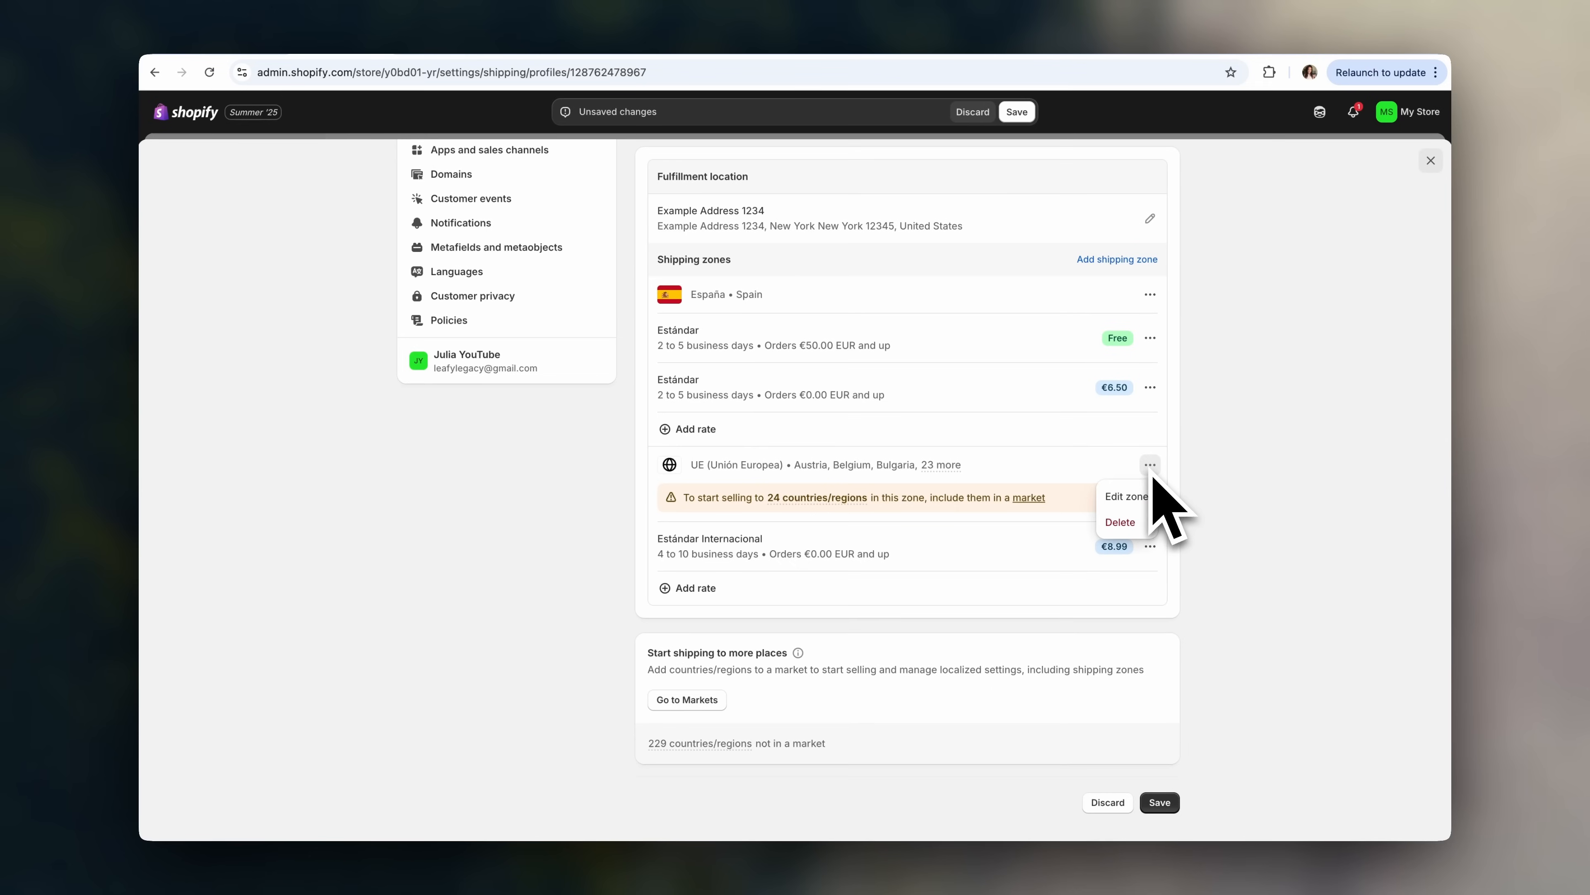
pyautogui.click(1141, 525)
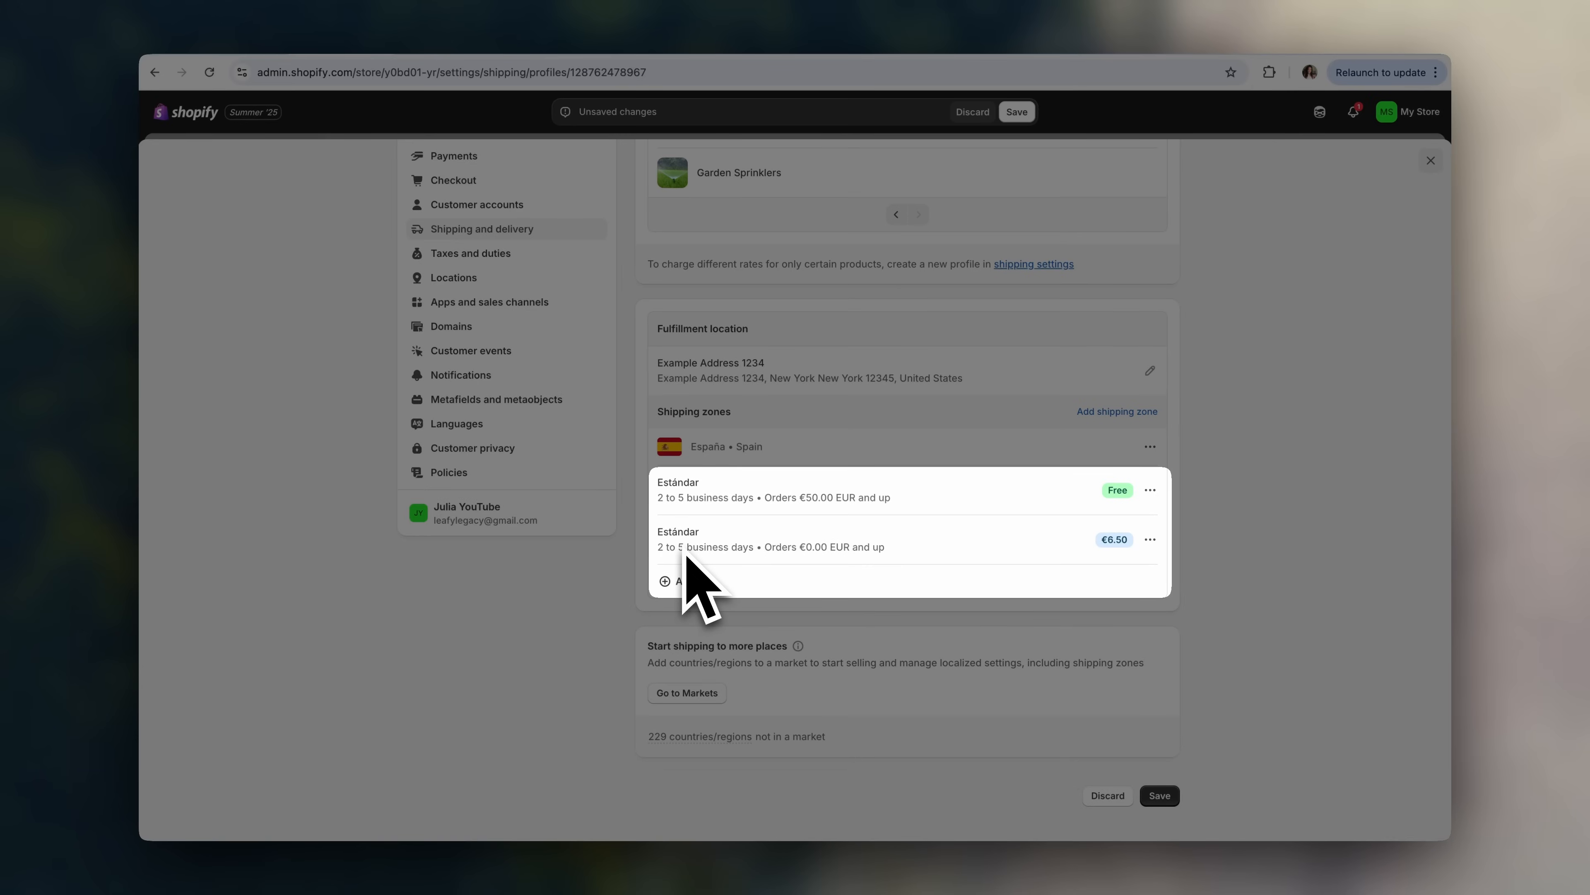
# - Compare the rates' order minimums and delete the free Estándar rate
pyautogui.scroll(1, 726, 548)
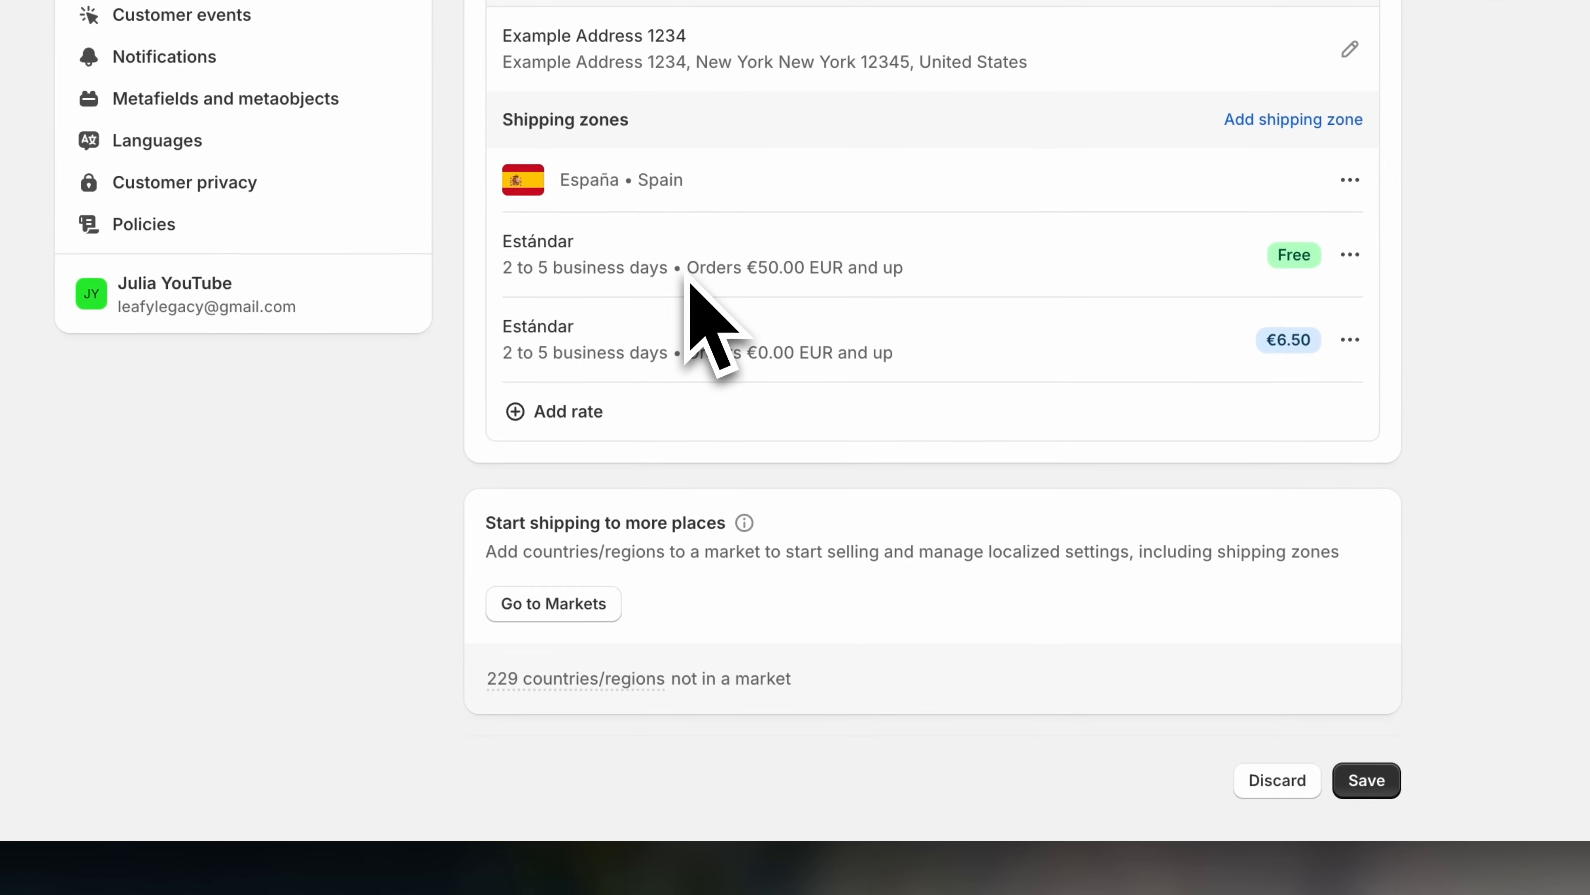
pyautogui.moveTo(763, 509); pyautogui.dragTo(832, 522)
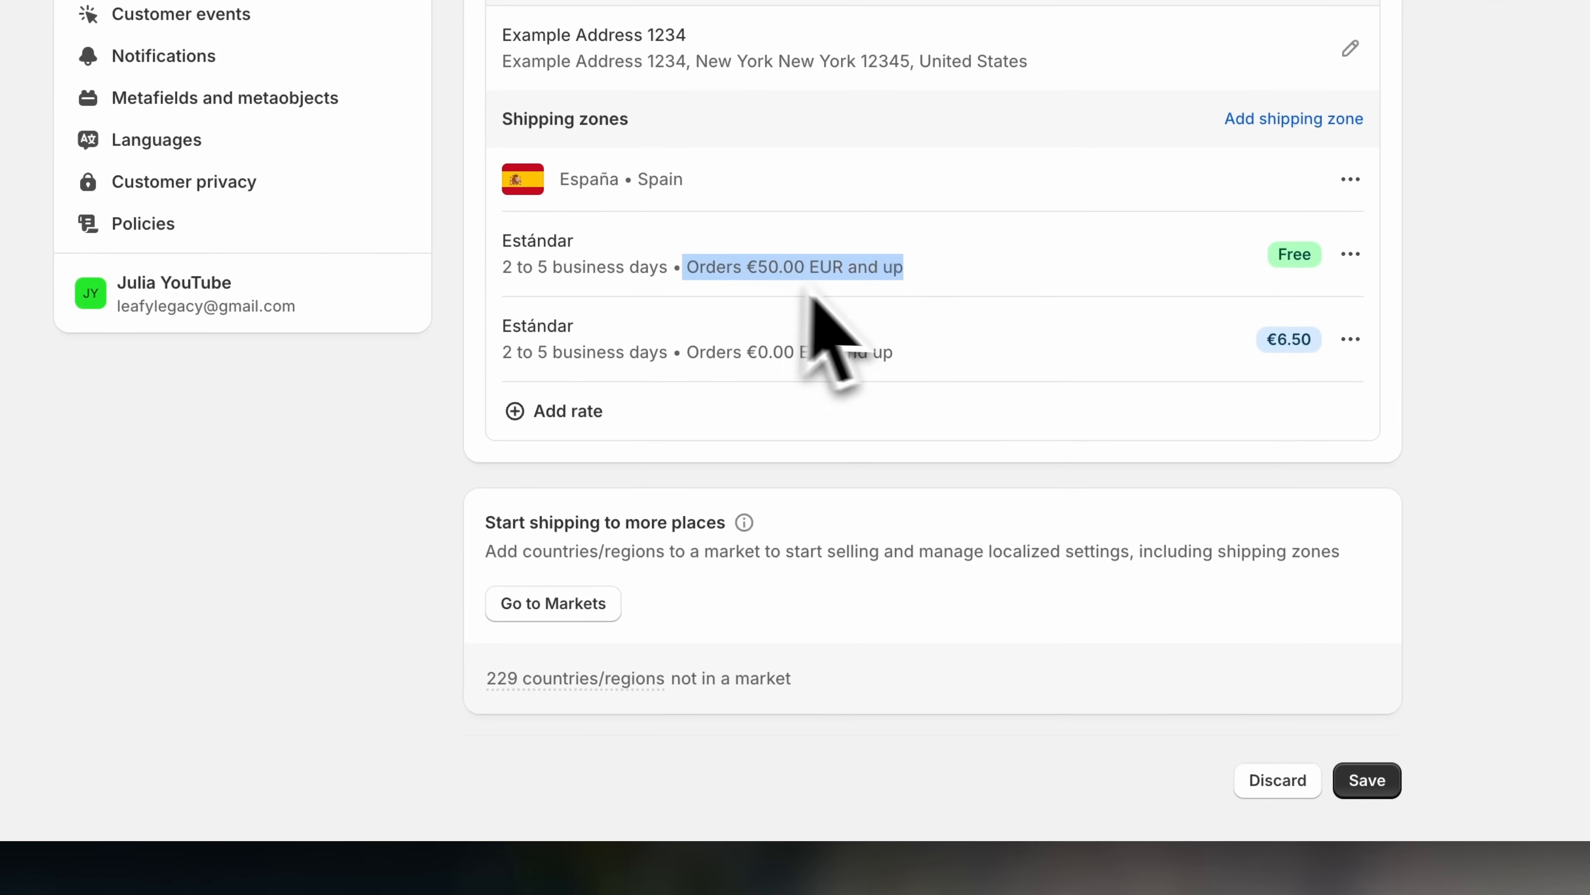
pyautogui.moveTo(895, 352); pyautogui.dragTo(945, 380)
pyautogui.click(774, 362)
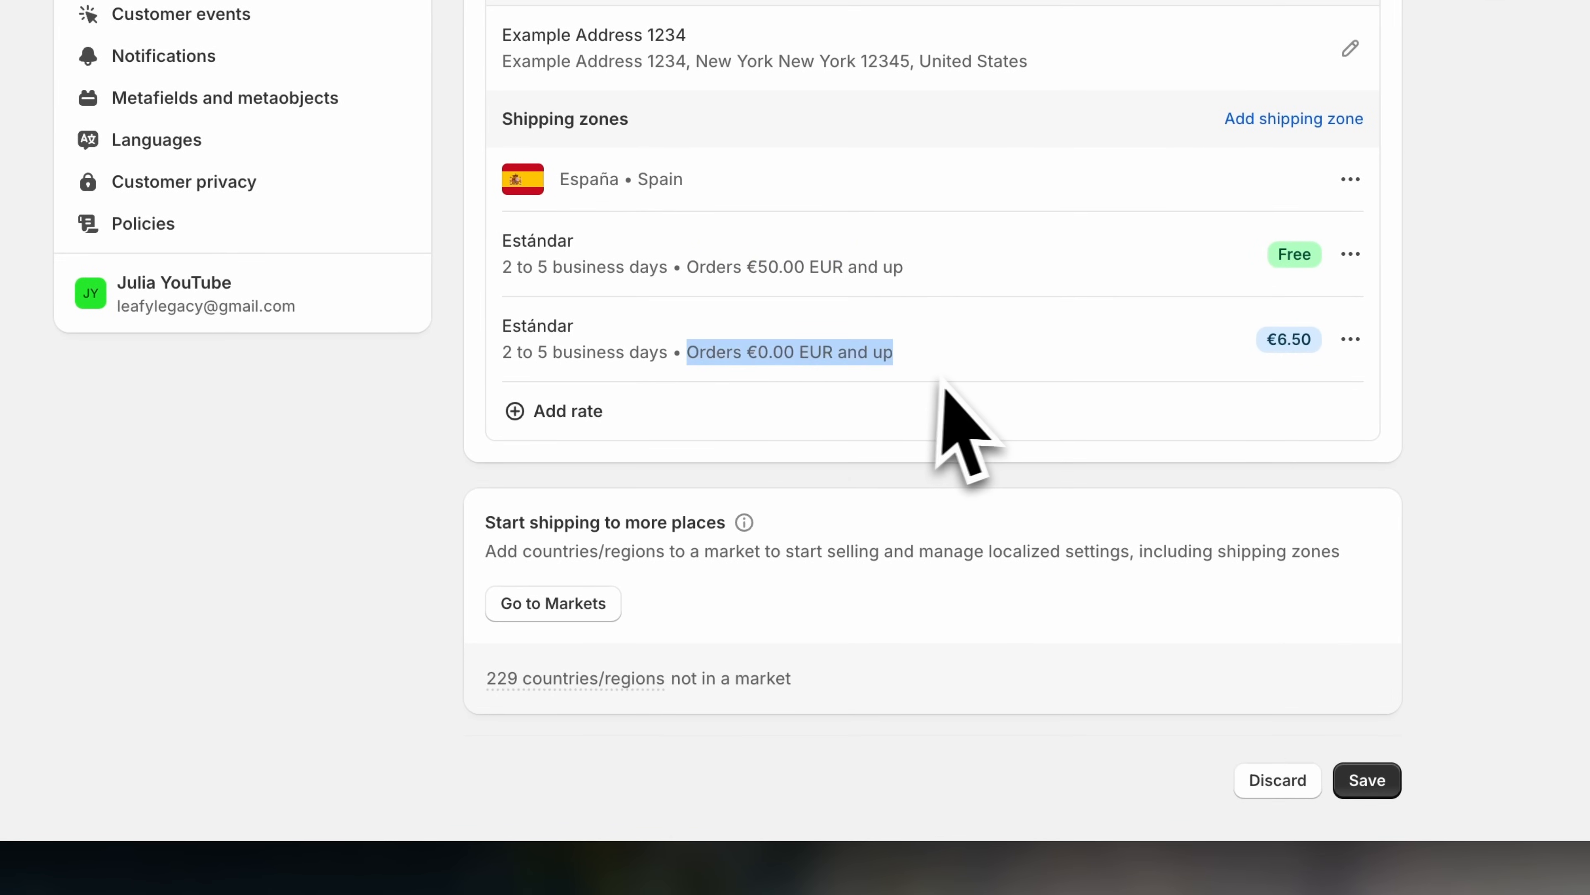
pyautogui.click(942, 381)
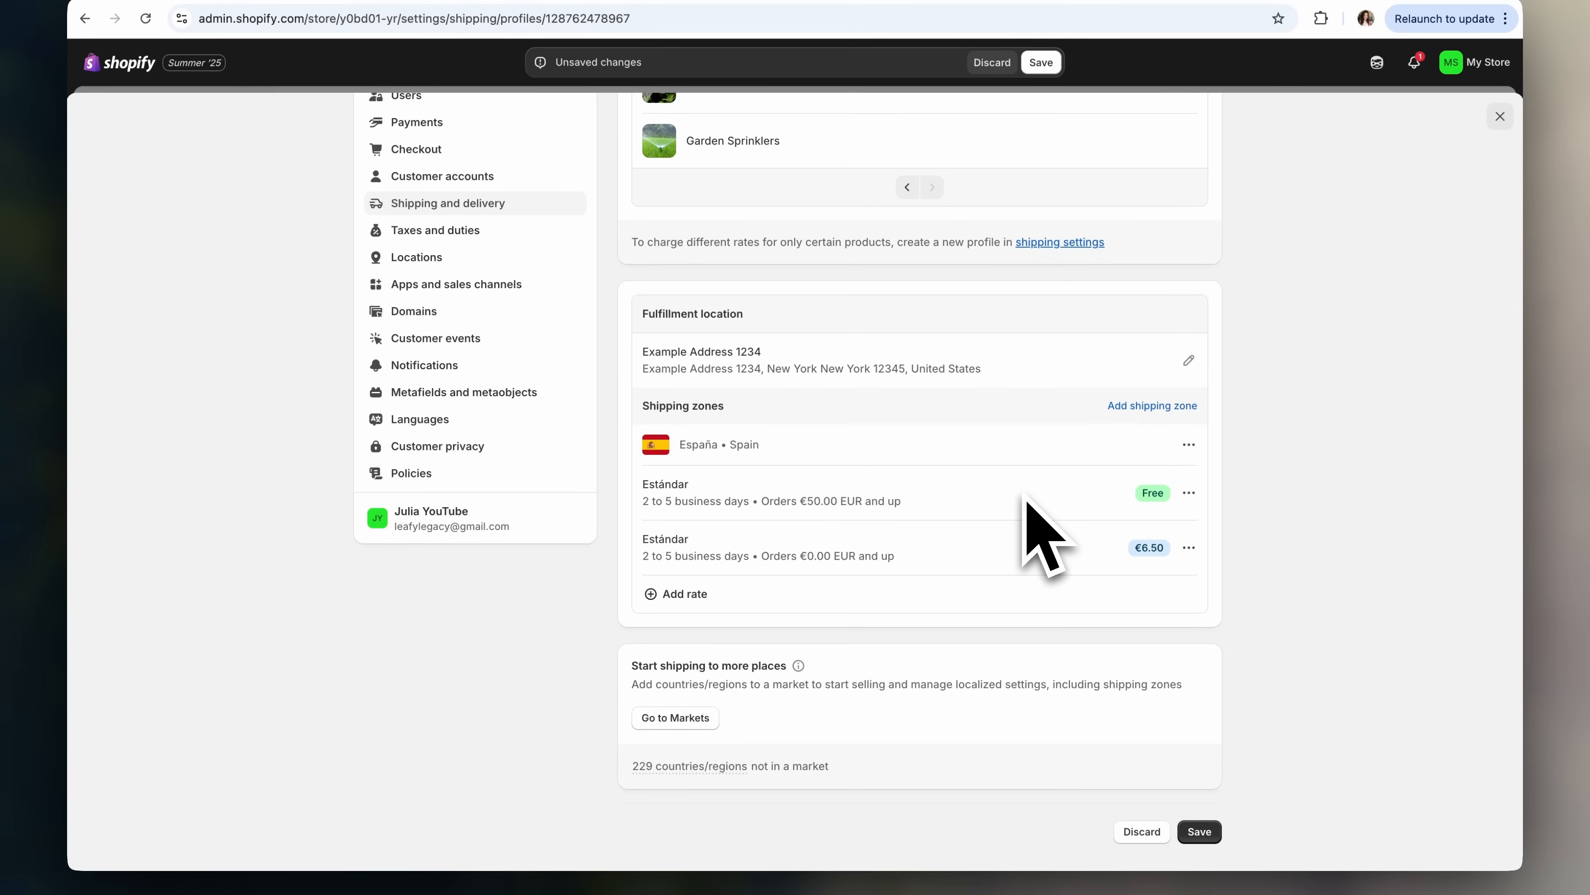
pyautogui.click(1189, 492)
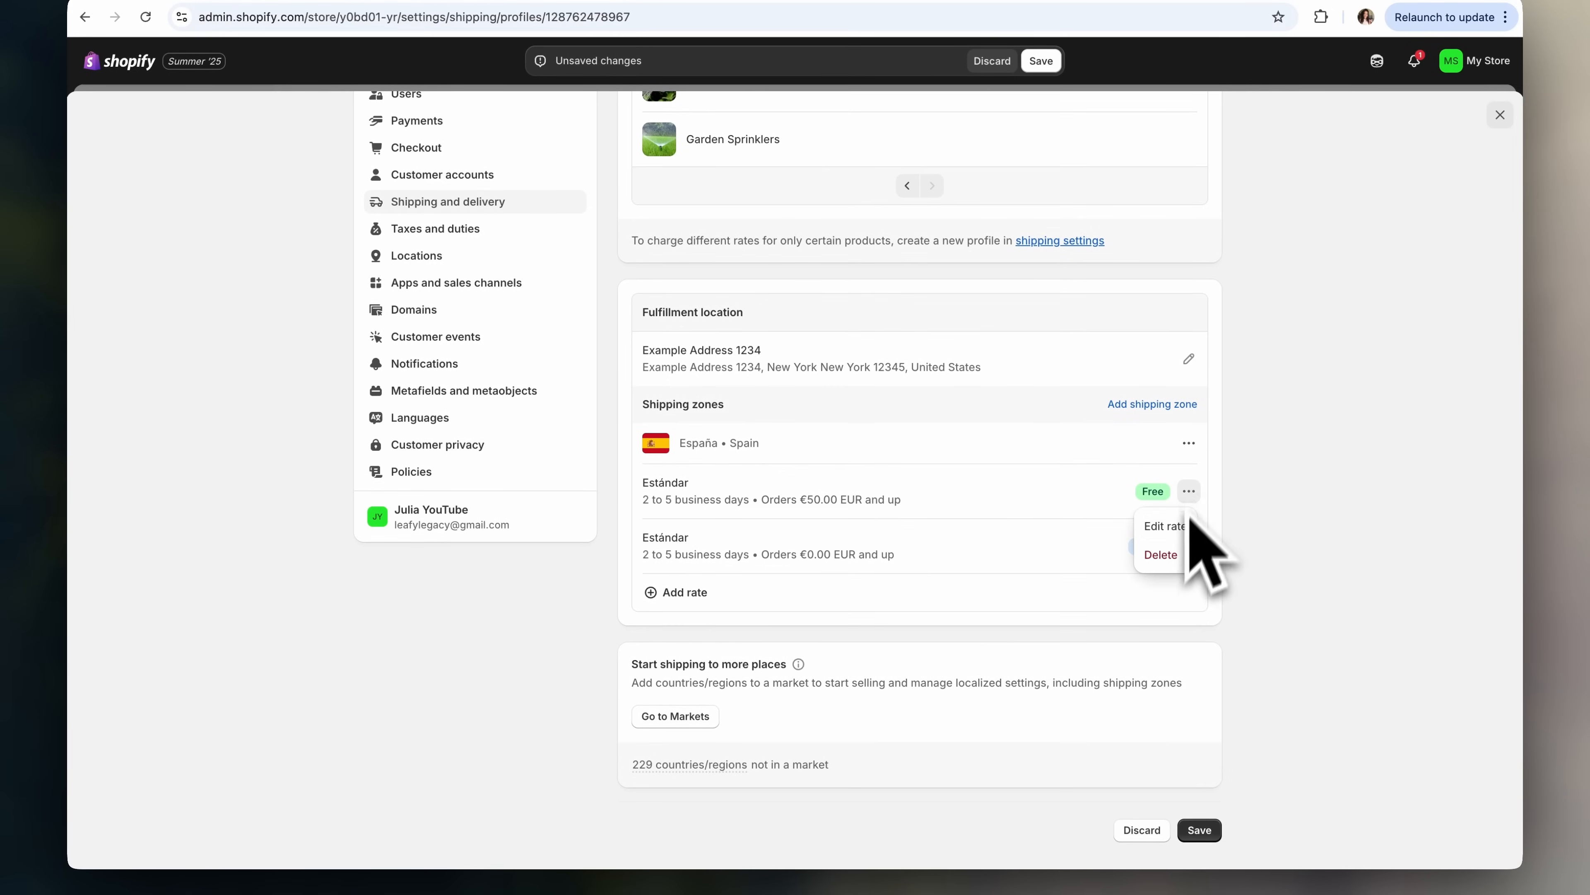
pyautogui.click(1176, 557)
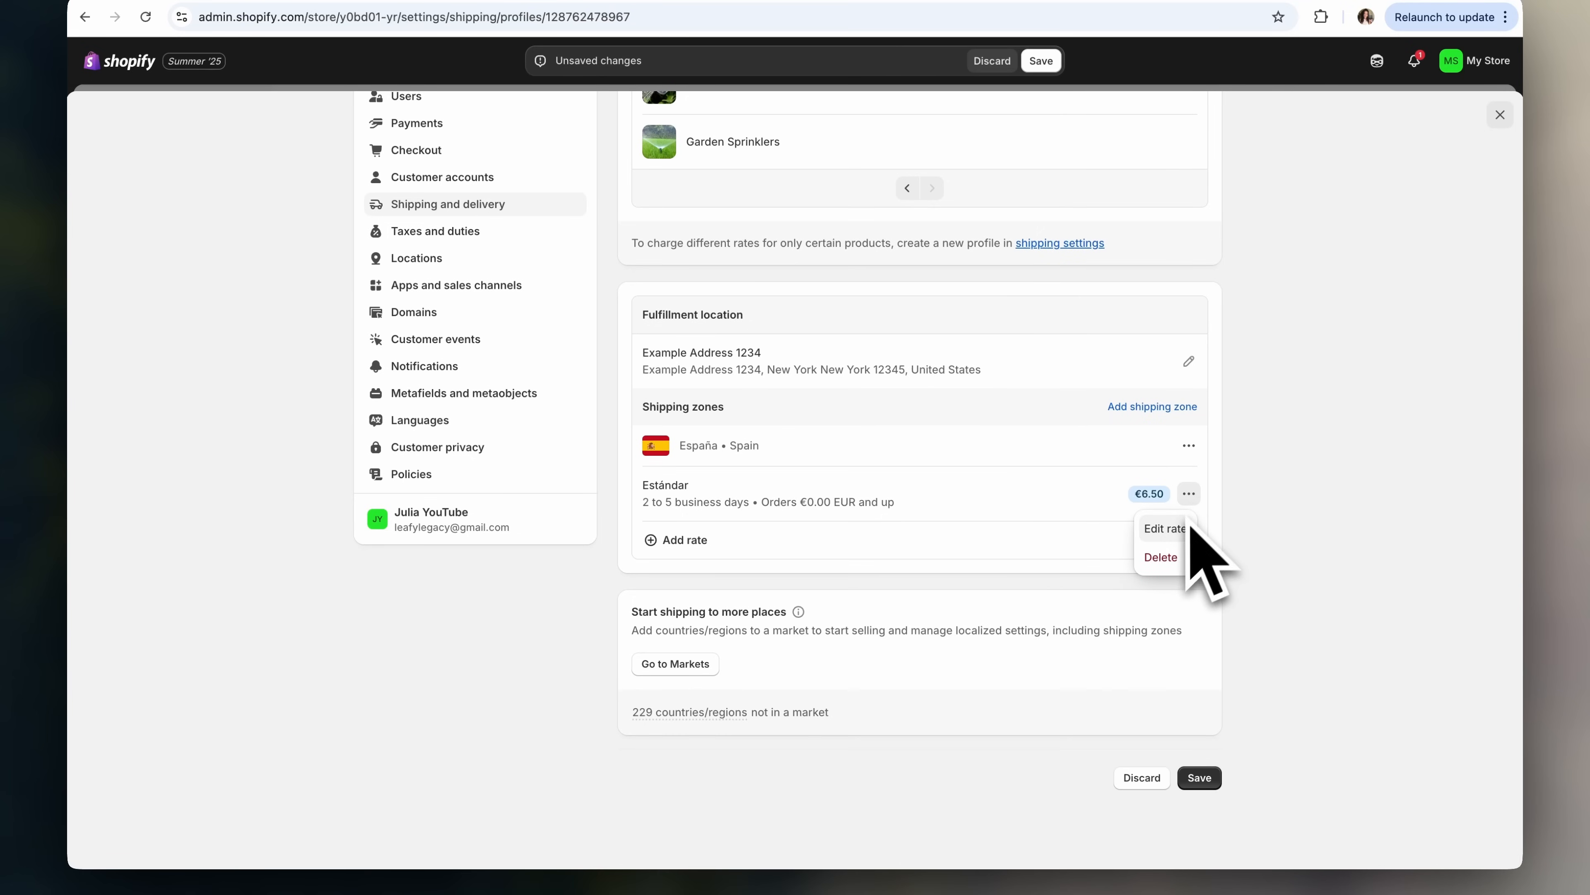
# - Make the remaining €6.50 rate Standard International without conditional pricing
pyautogui.click(1164, 529)
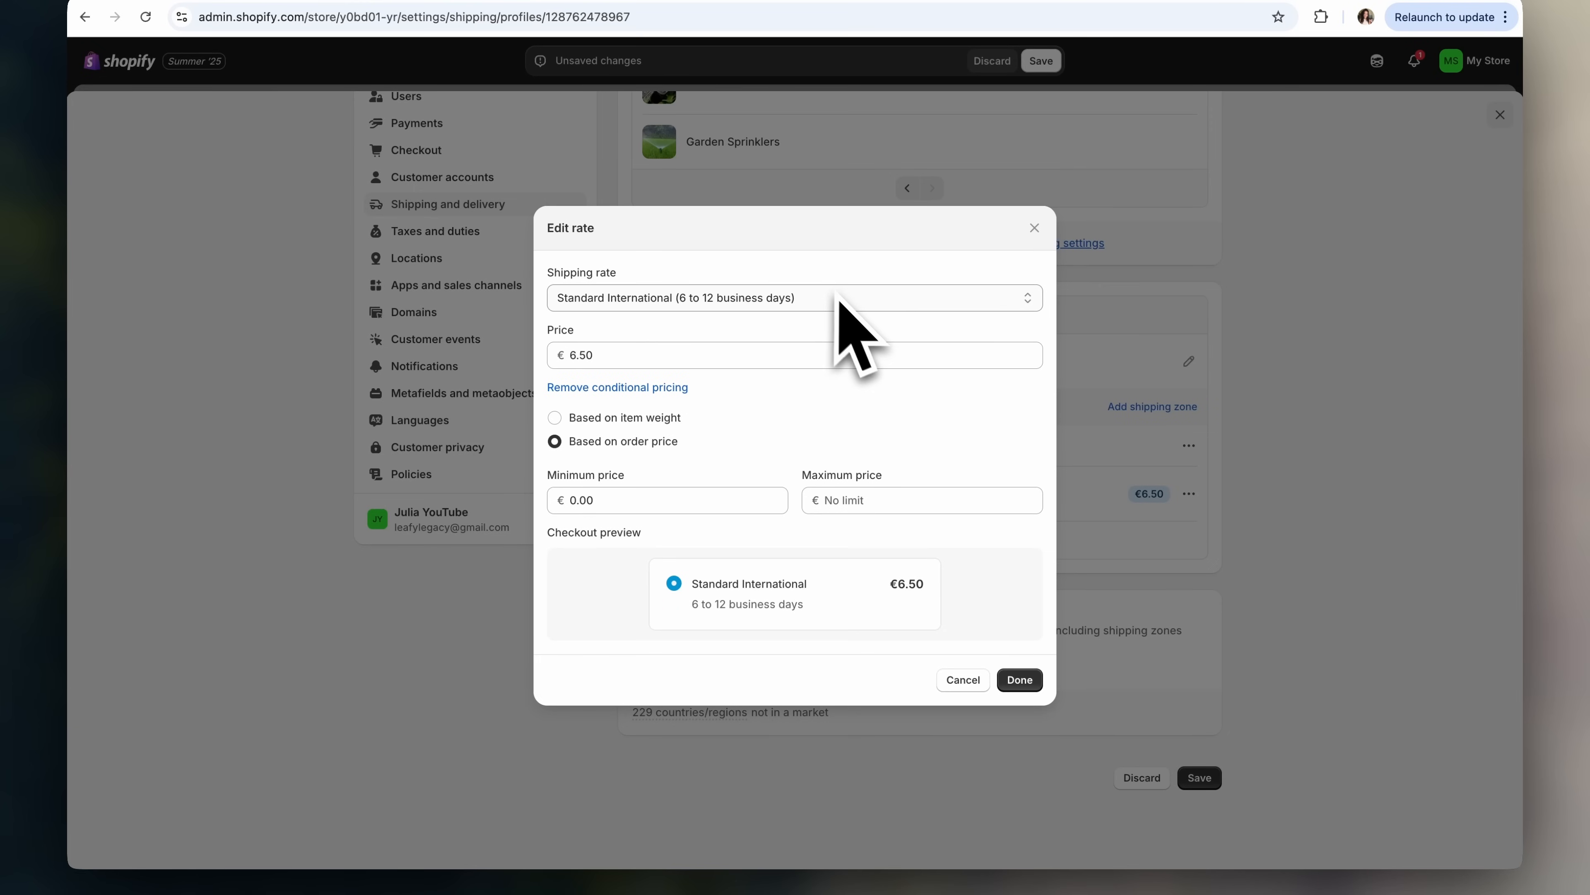
pyautogui.click(844, 303)
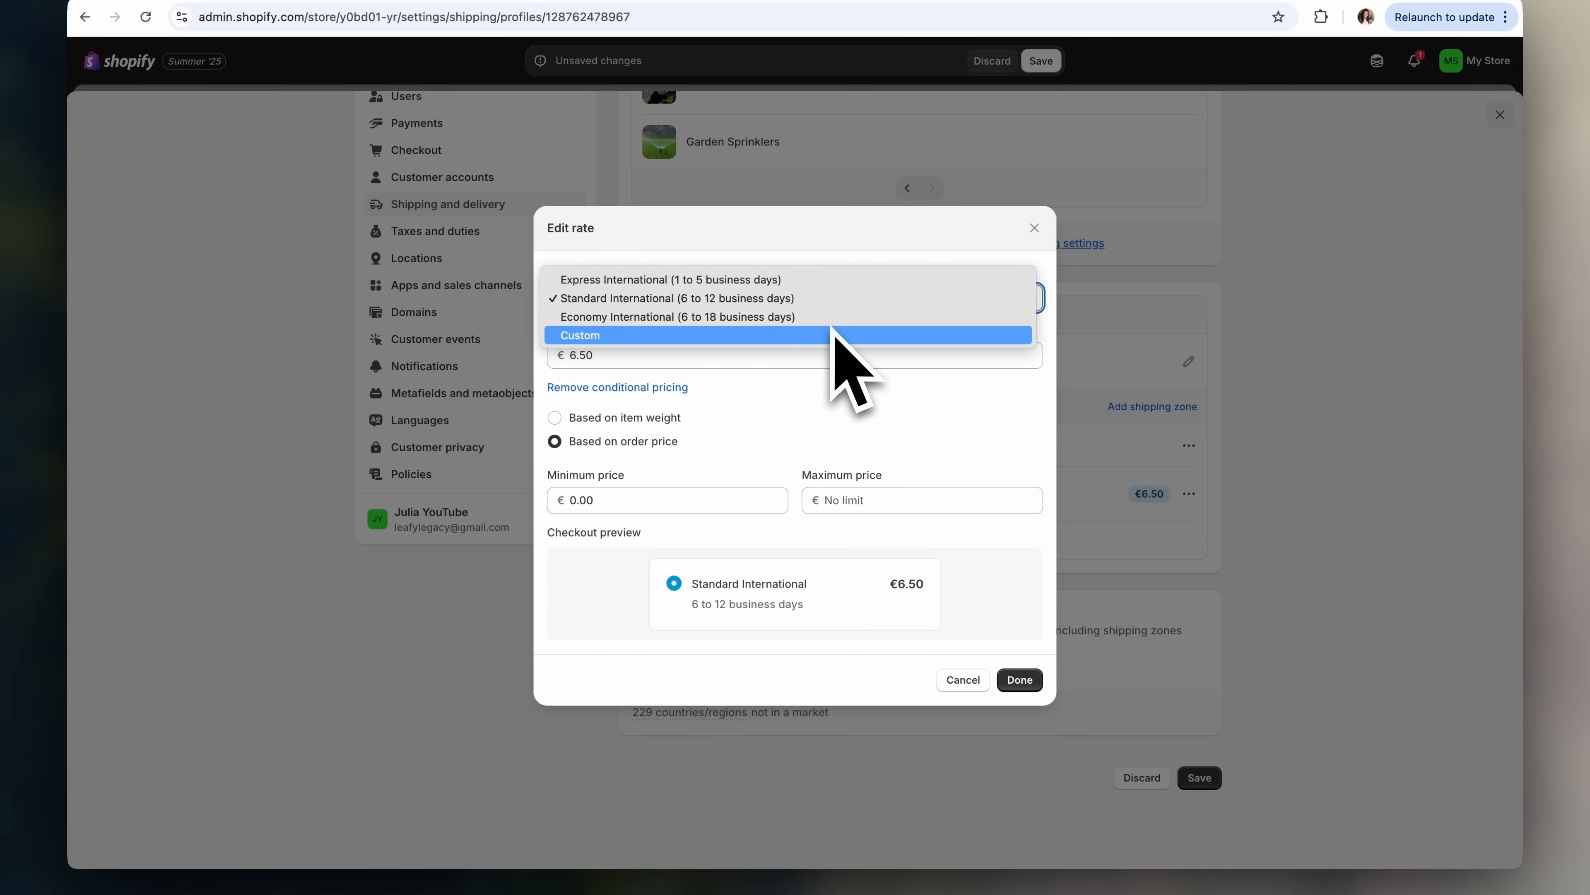
pyautogui.click(832, 301)
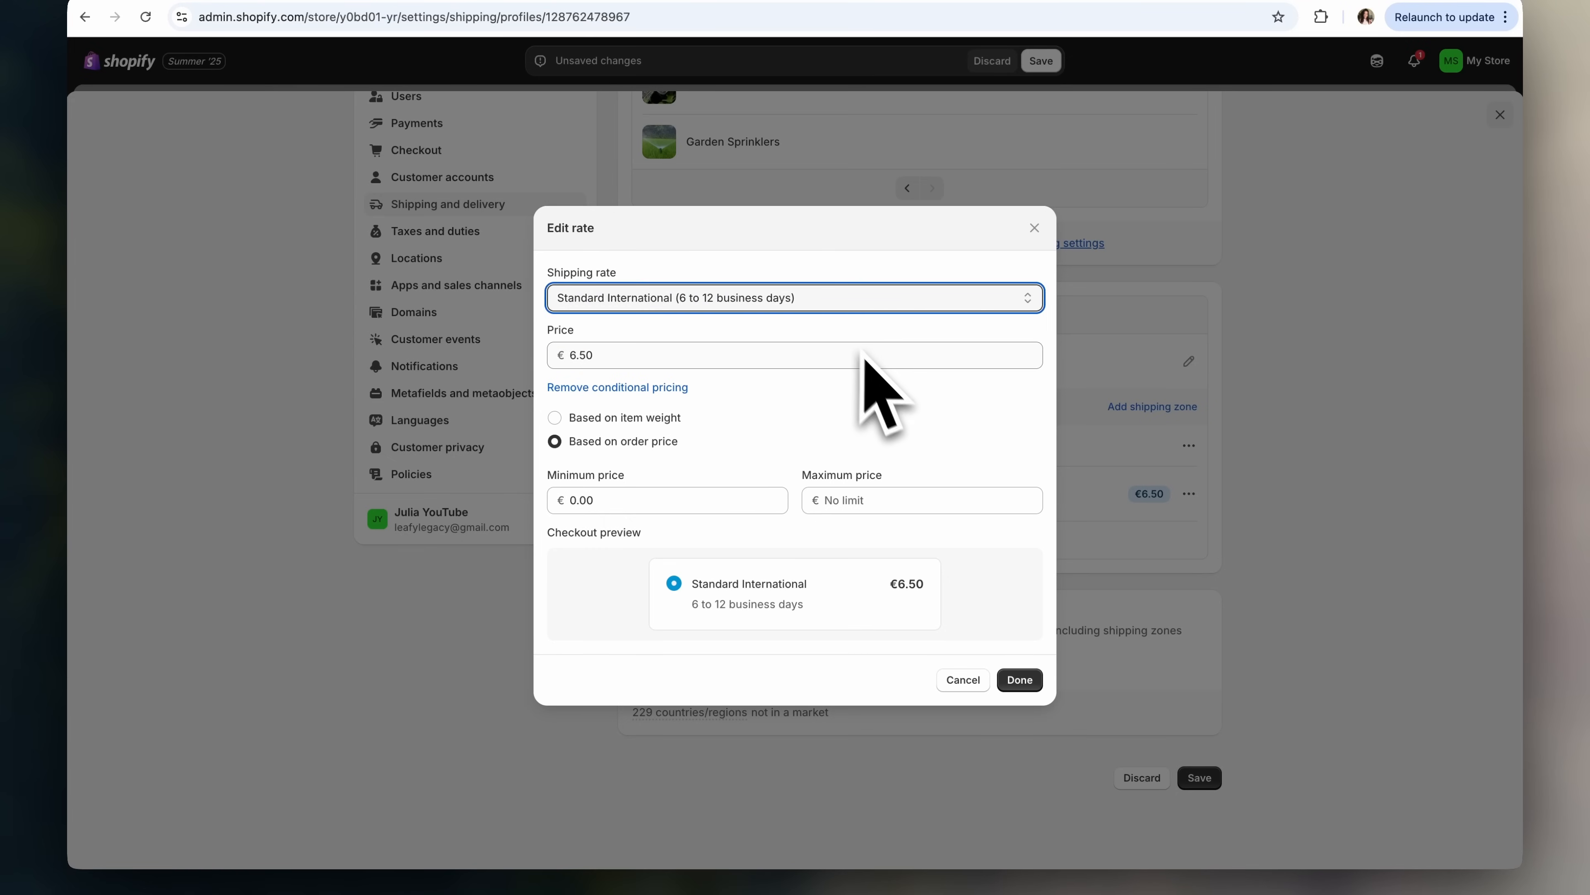
pyautogui.click(871, 360)
pyautogui.click(871, 385)
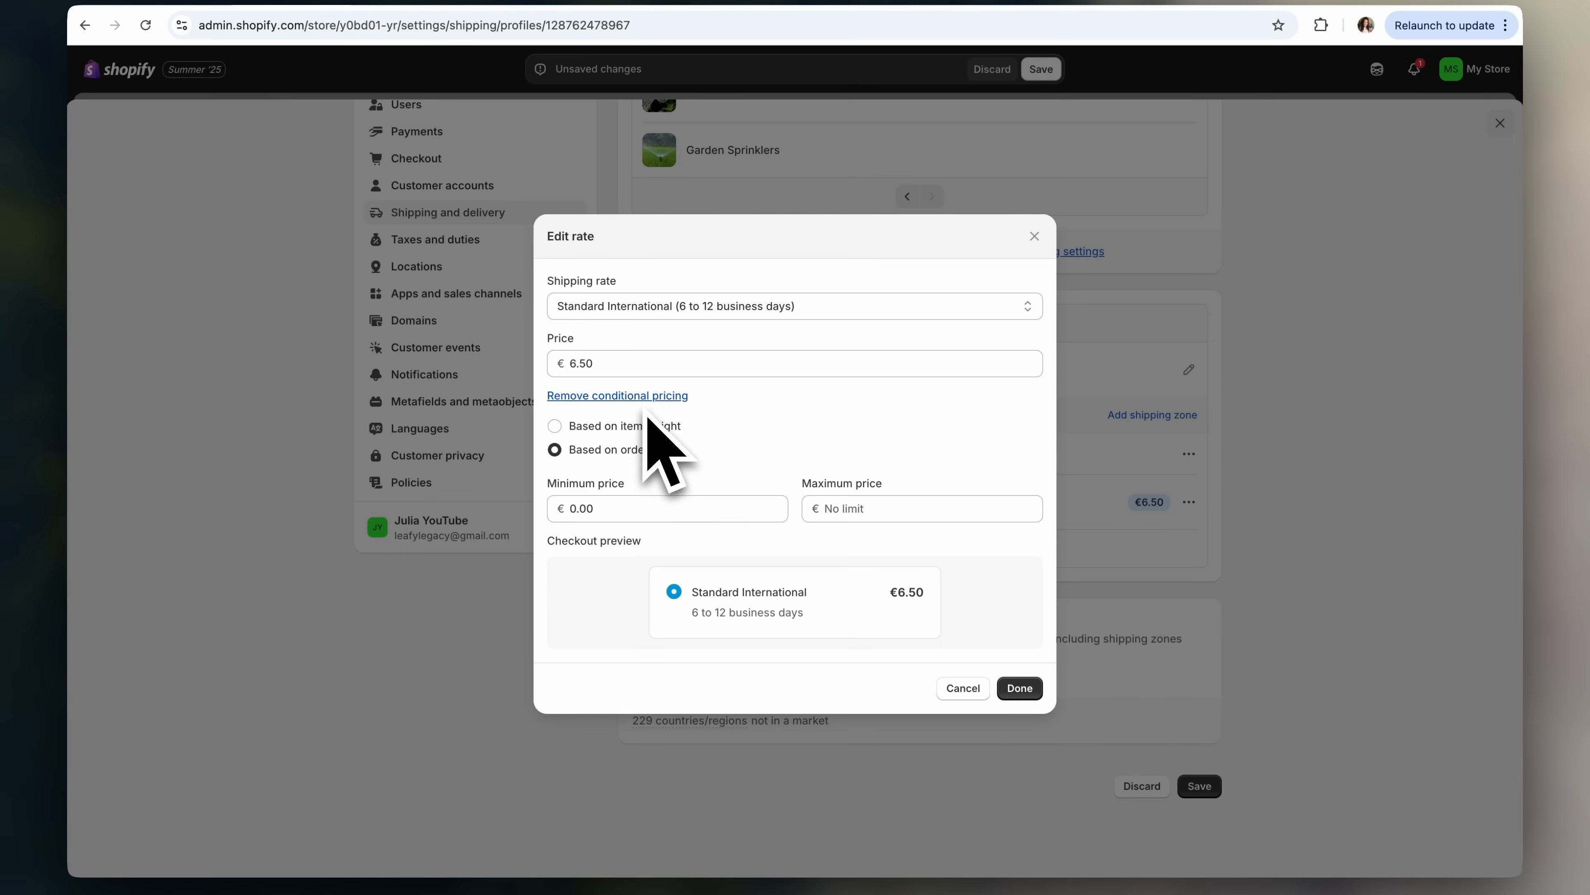
pyautogui.click(647, 396)
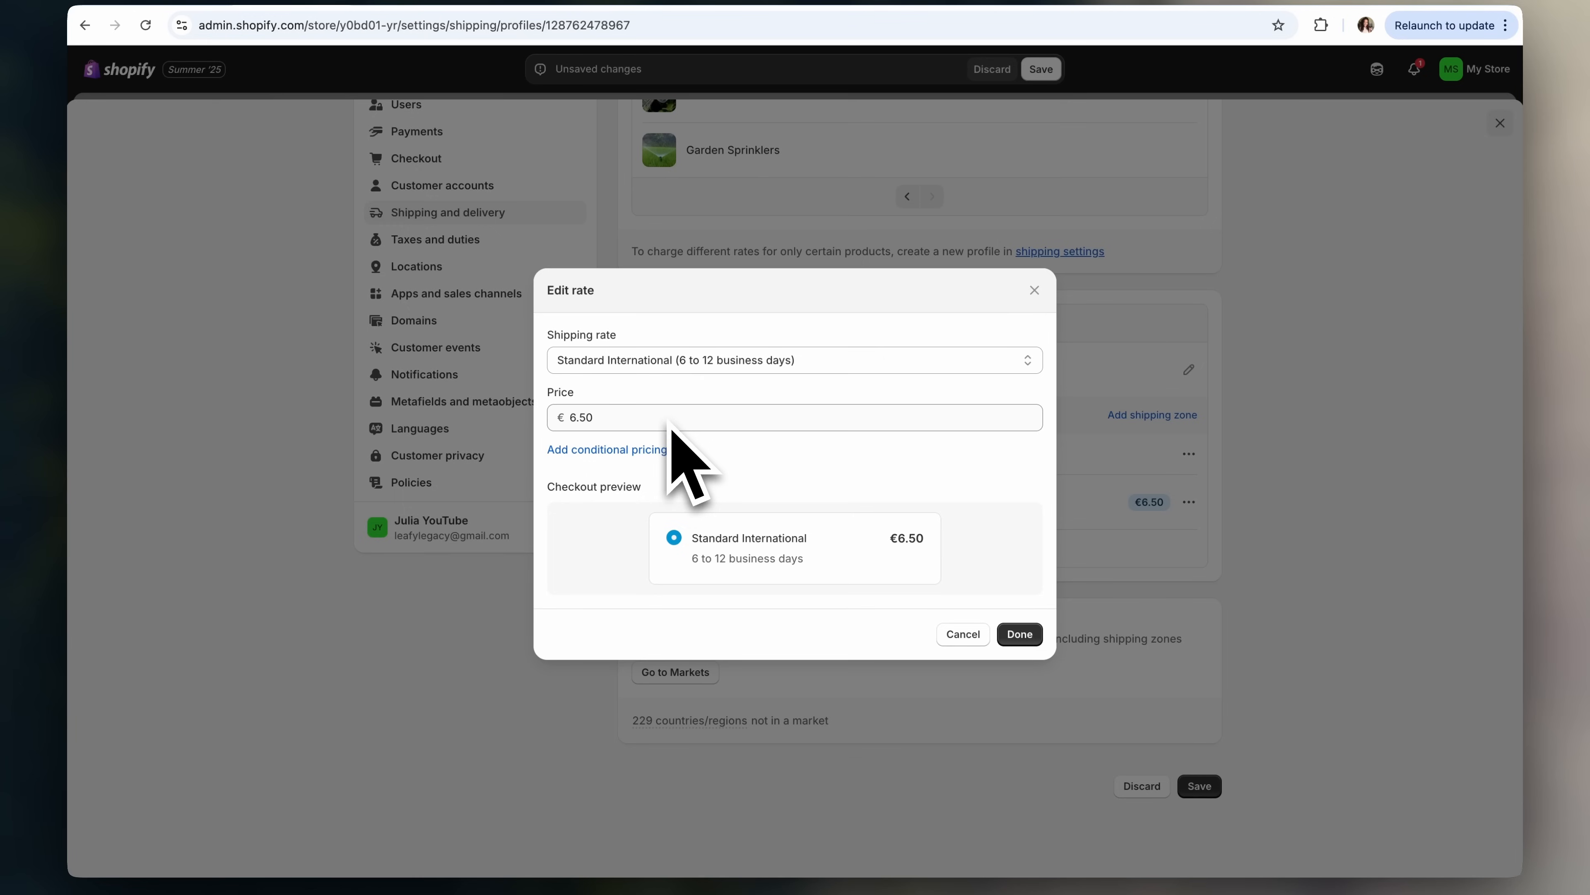
pyautogui.click(663, 450)
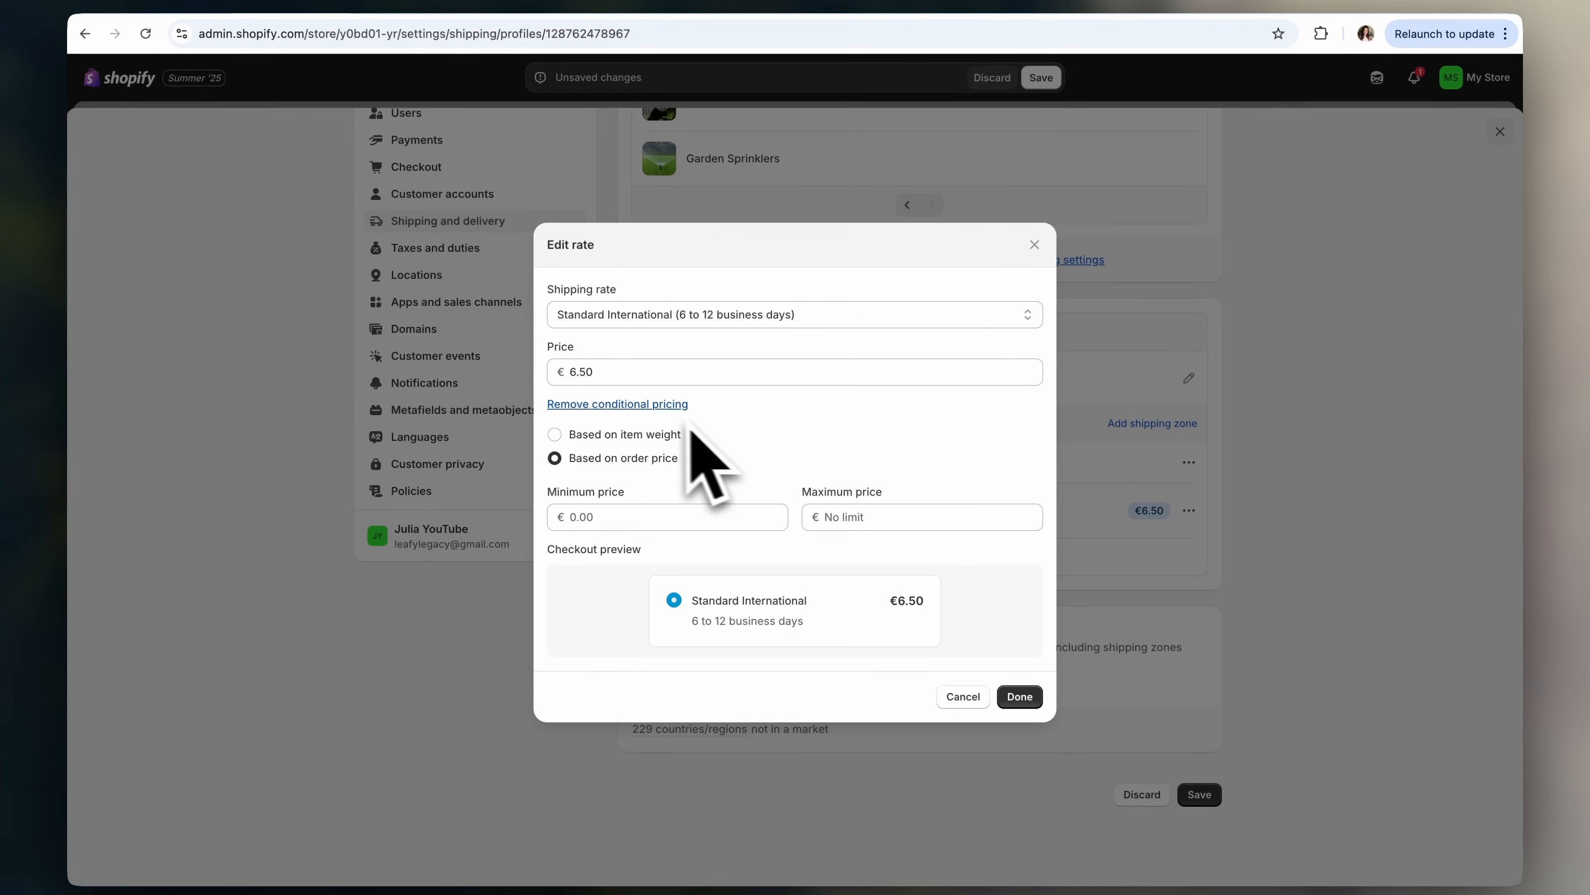
pyautogui.click(673, 405)
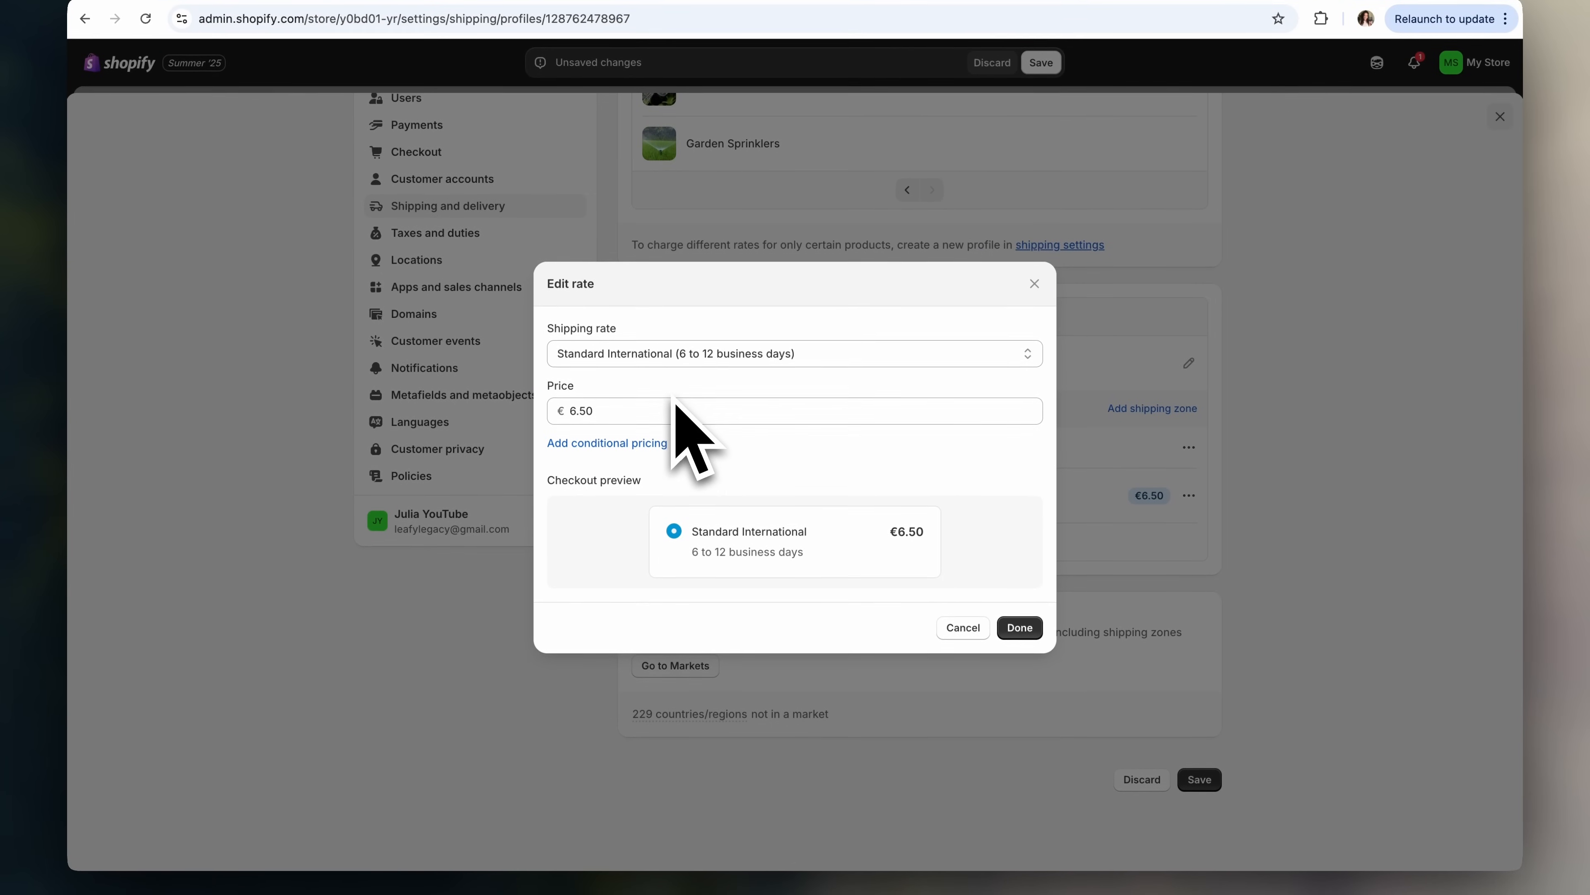
pyautogui.click(1027, 628)
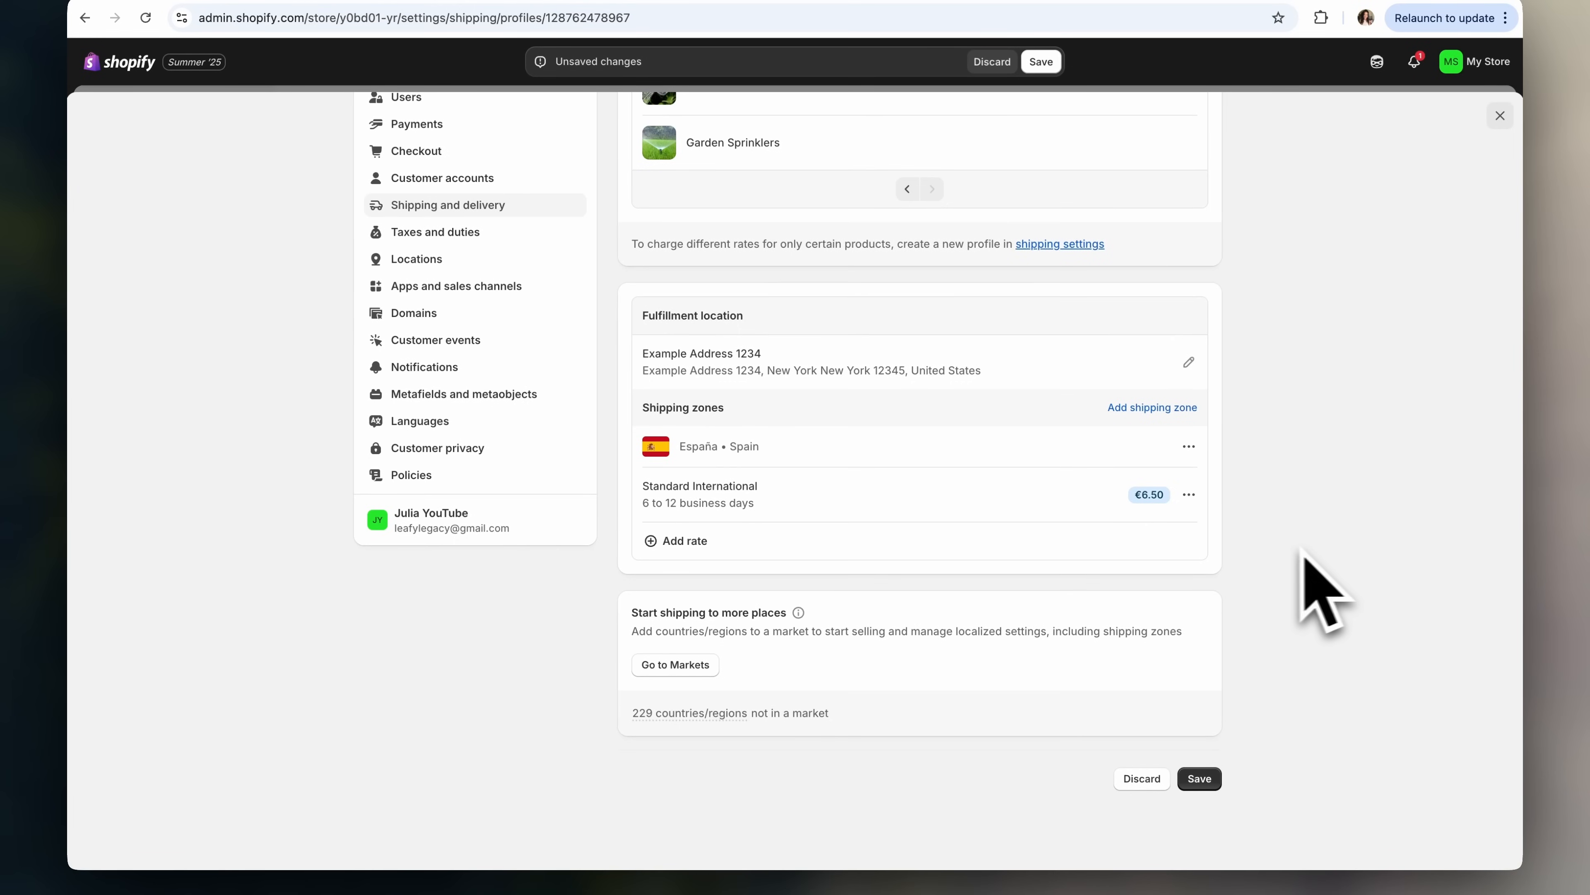
# - Add an Economy International rate priced 4.55 to the España zone
pyautogui.click(689, 545)
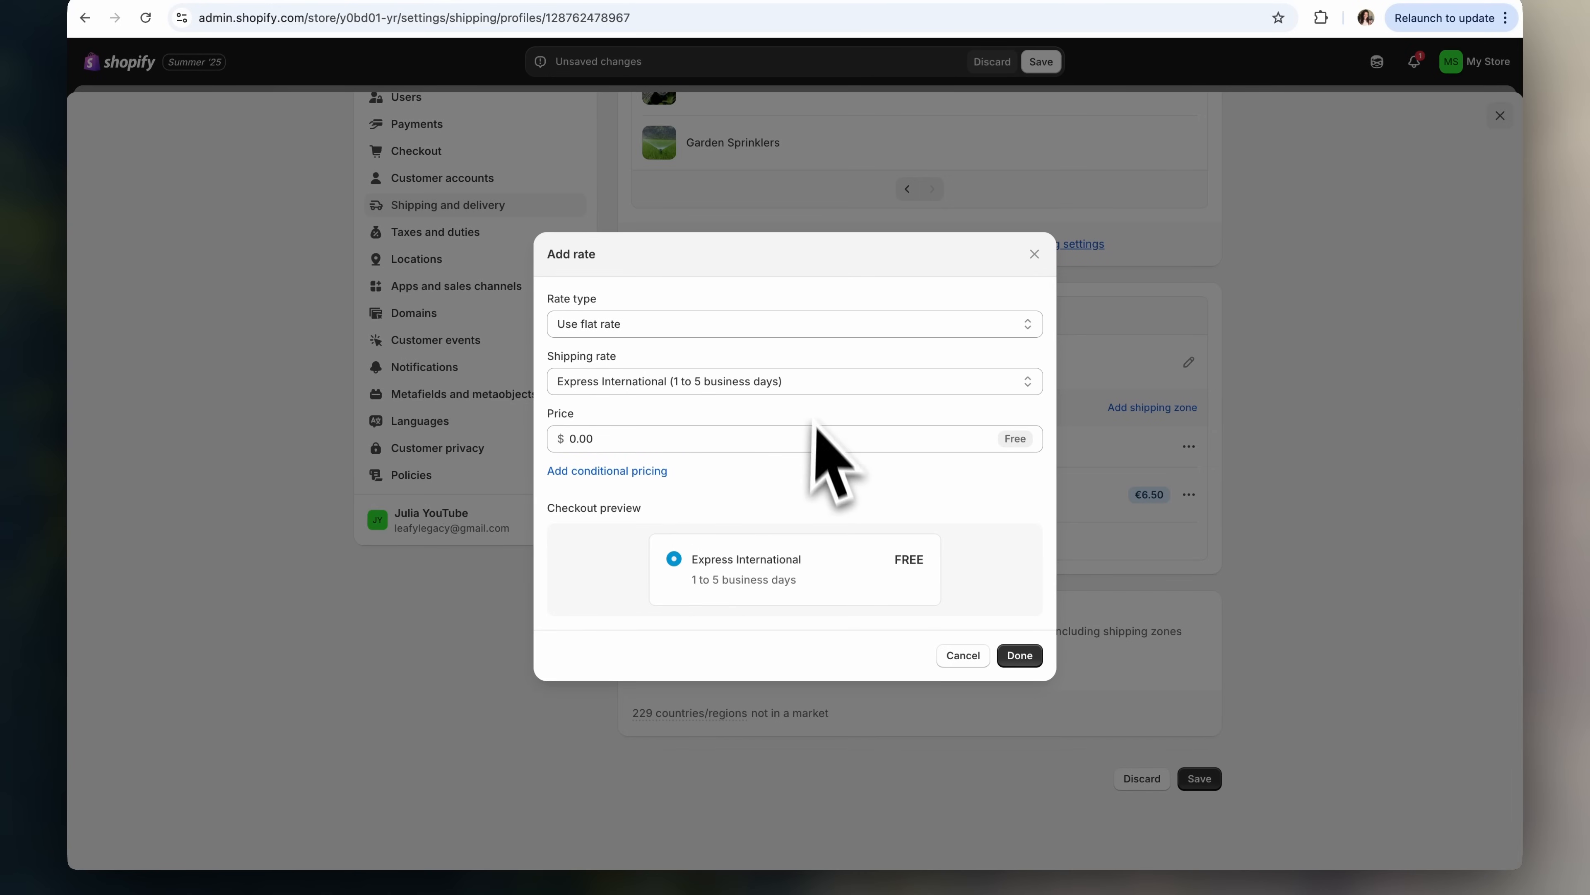
pyautogui.click(807, 385)
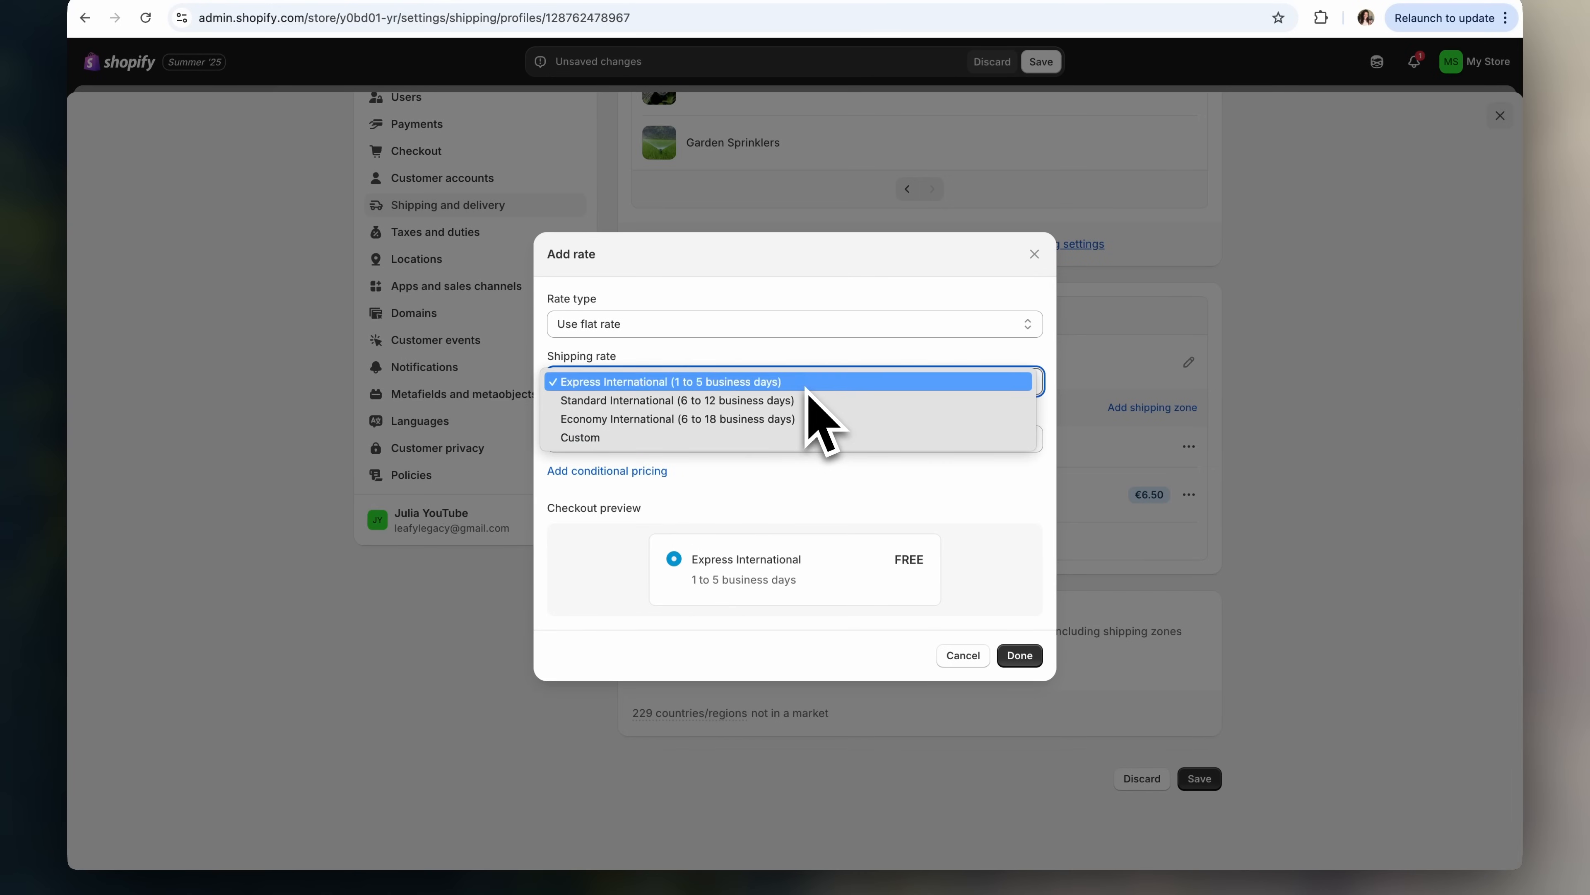
pyautogui.click(805, 420)
pyautogui.click(651, 441)
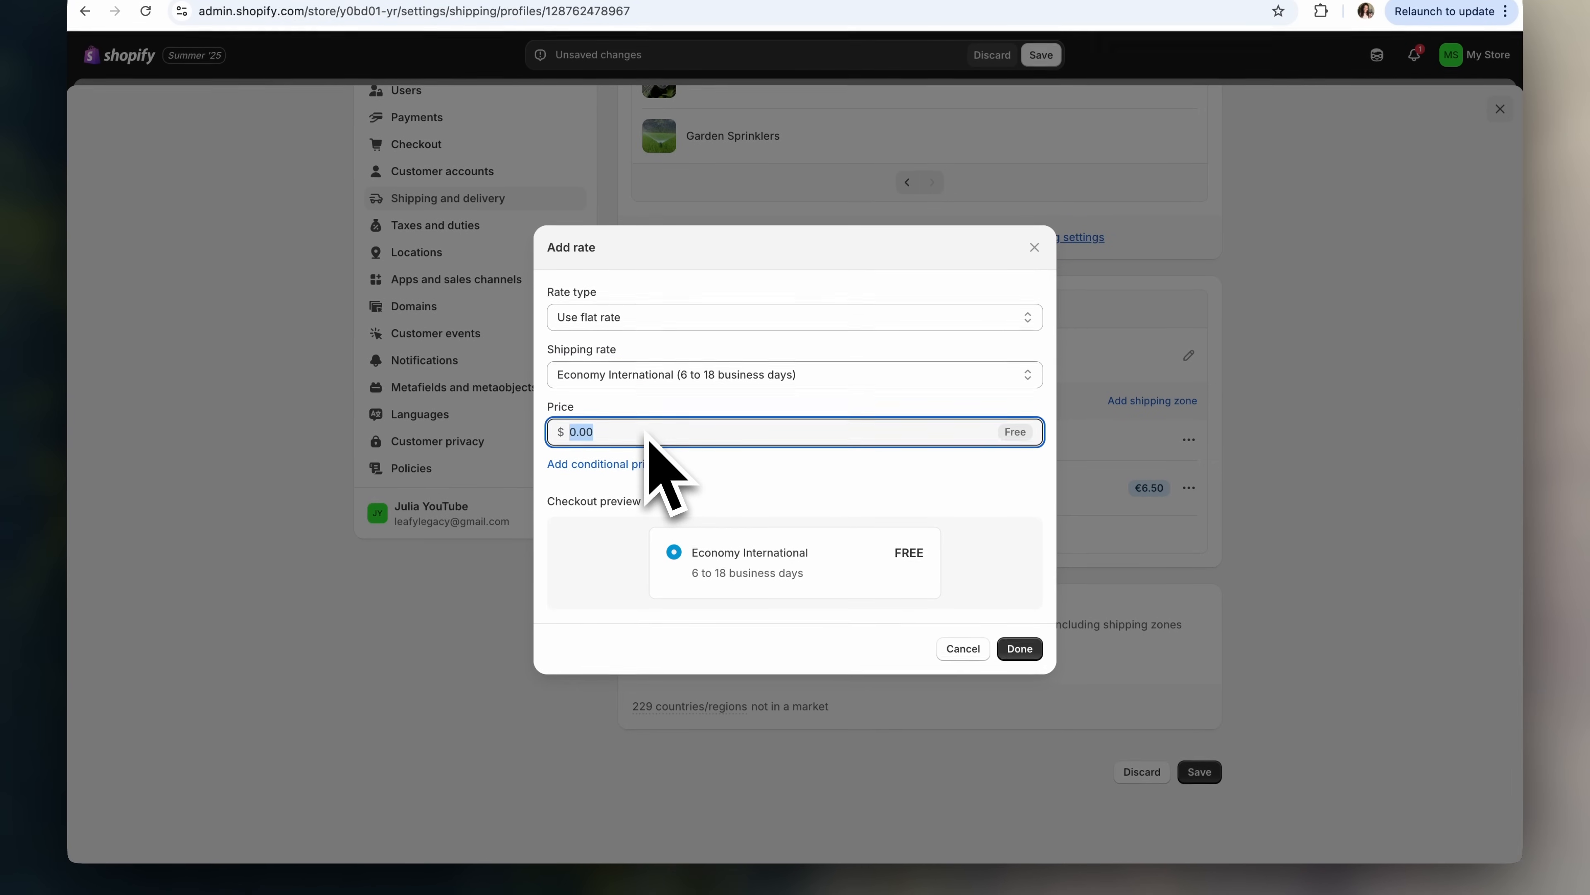
pyautogui.write('4.55')
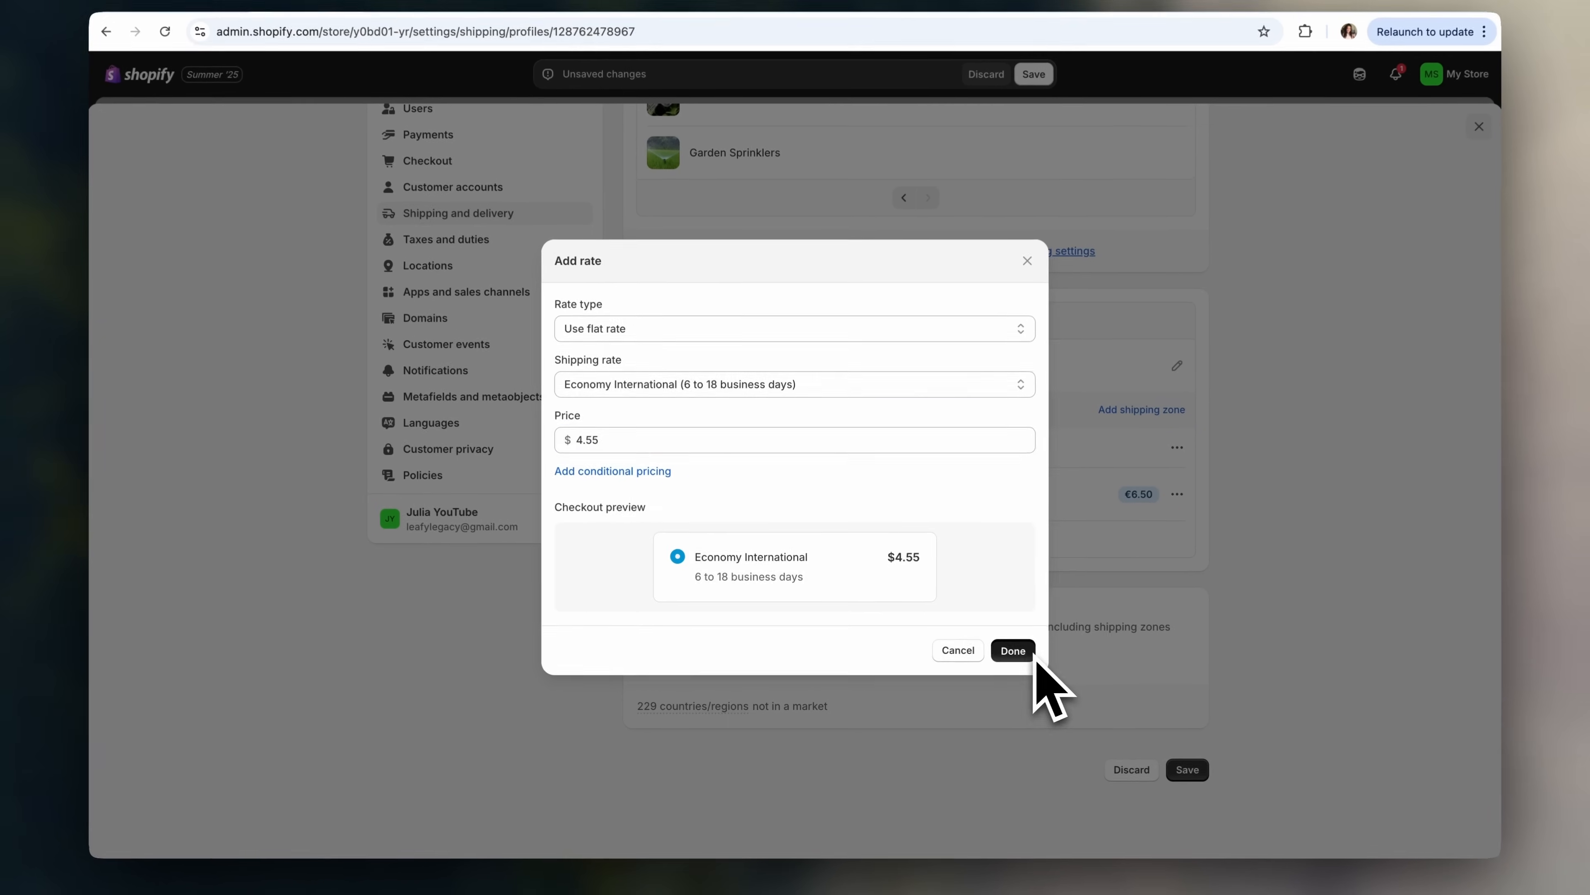
pyautogui.click(1019, 648)
pyautogui.scroll(1, 1189, 633)
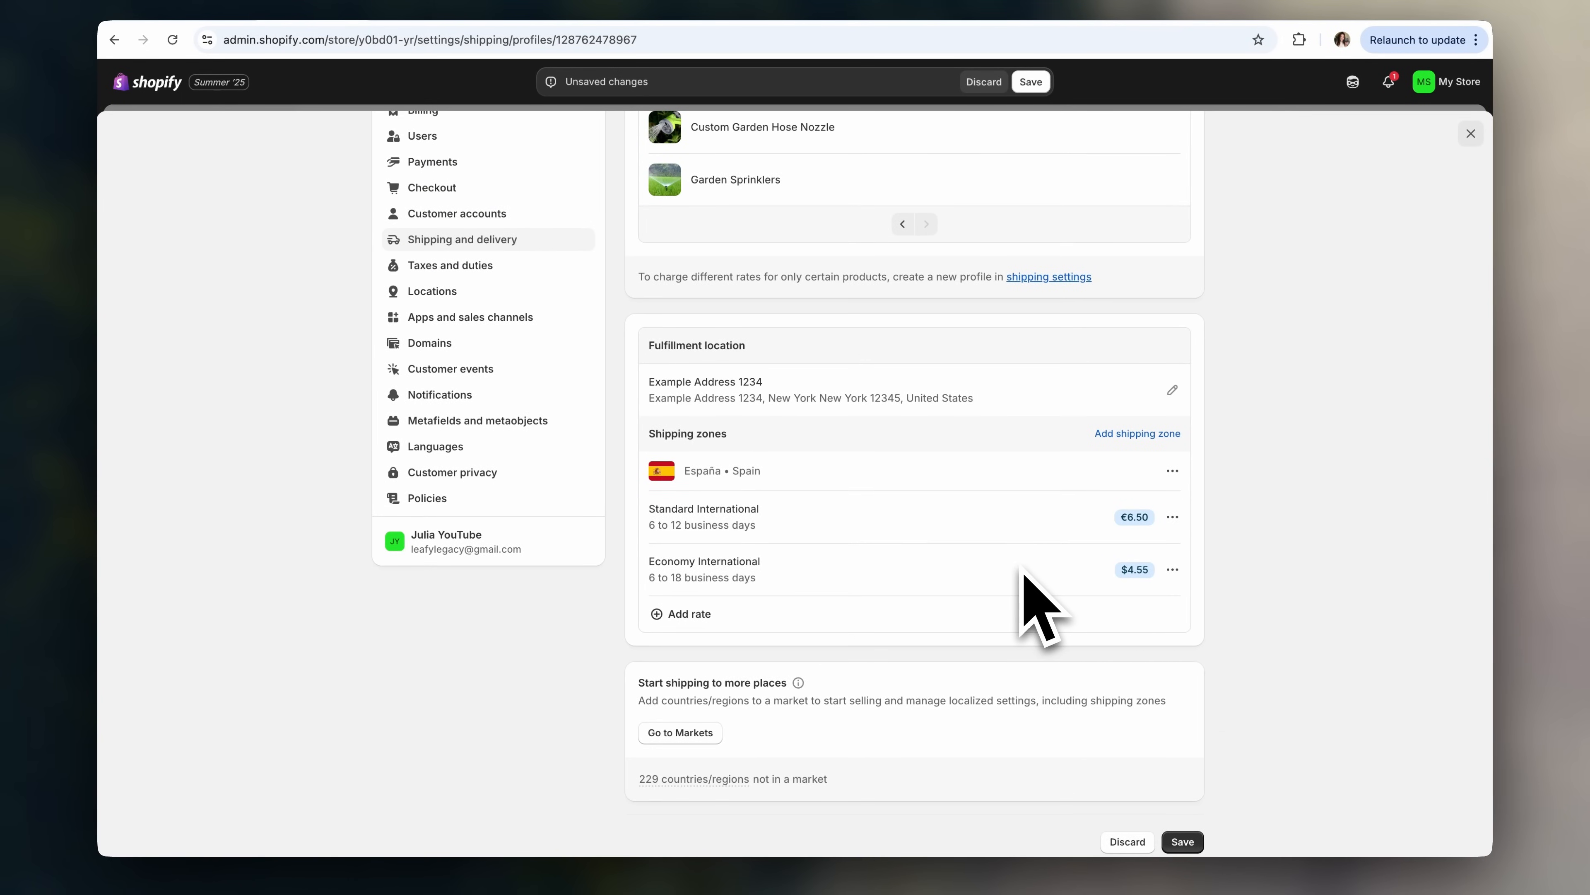
pyautogui.scroll(-1, 1041, 611)
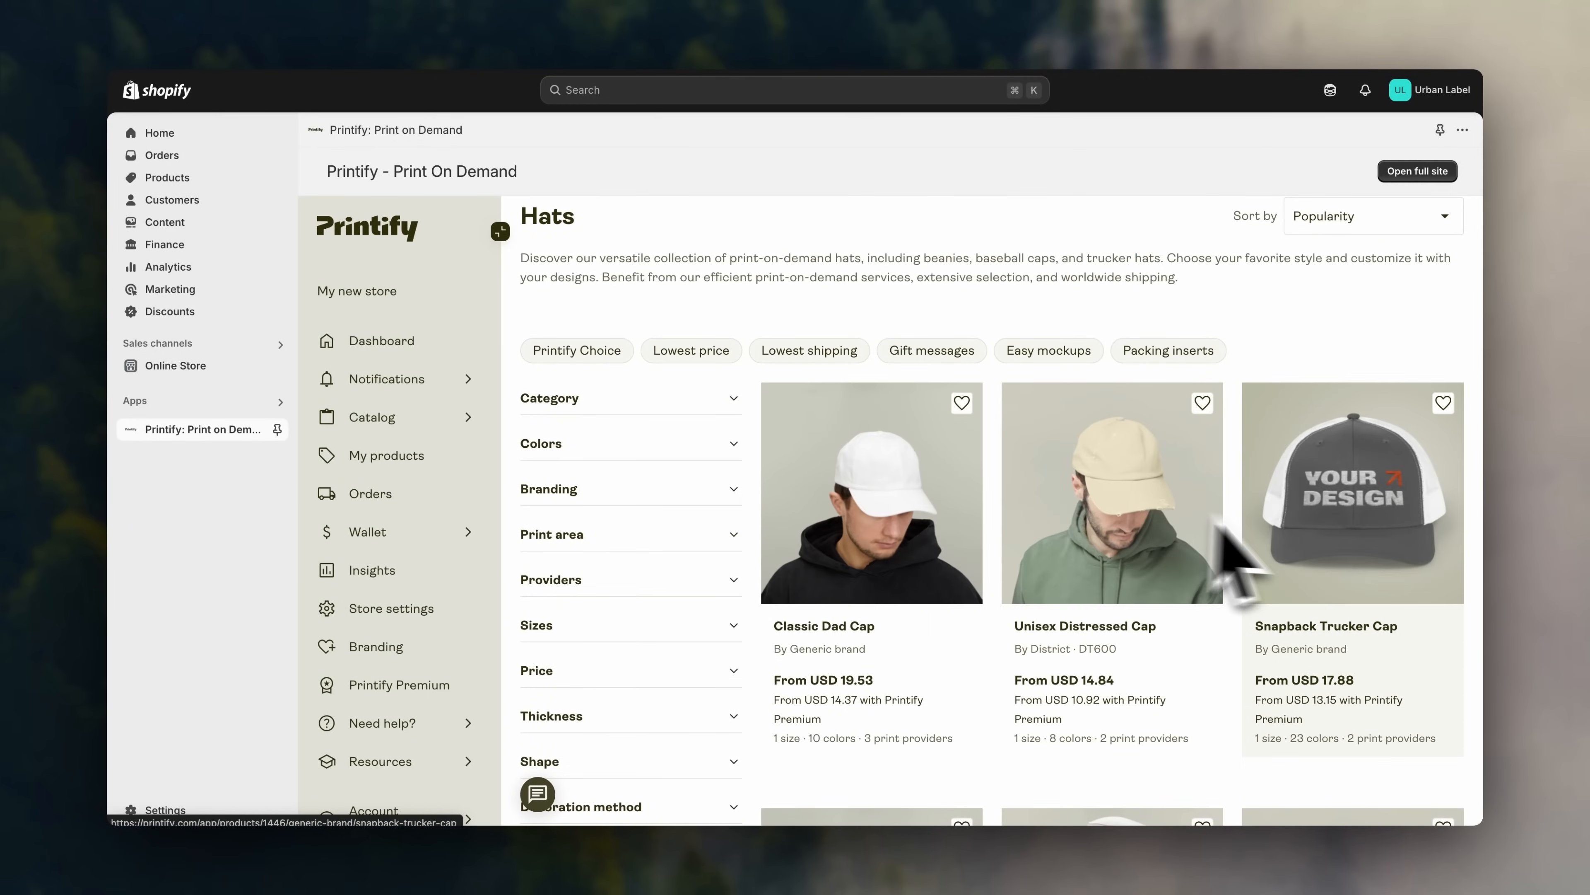
pyautogui.scroll(-1, 1369, 531)
pyautogui.scroll(-5, 1377, 563)
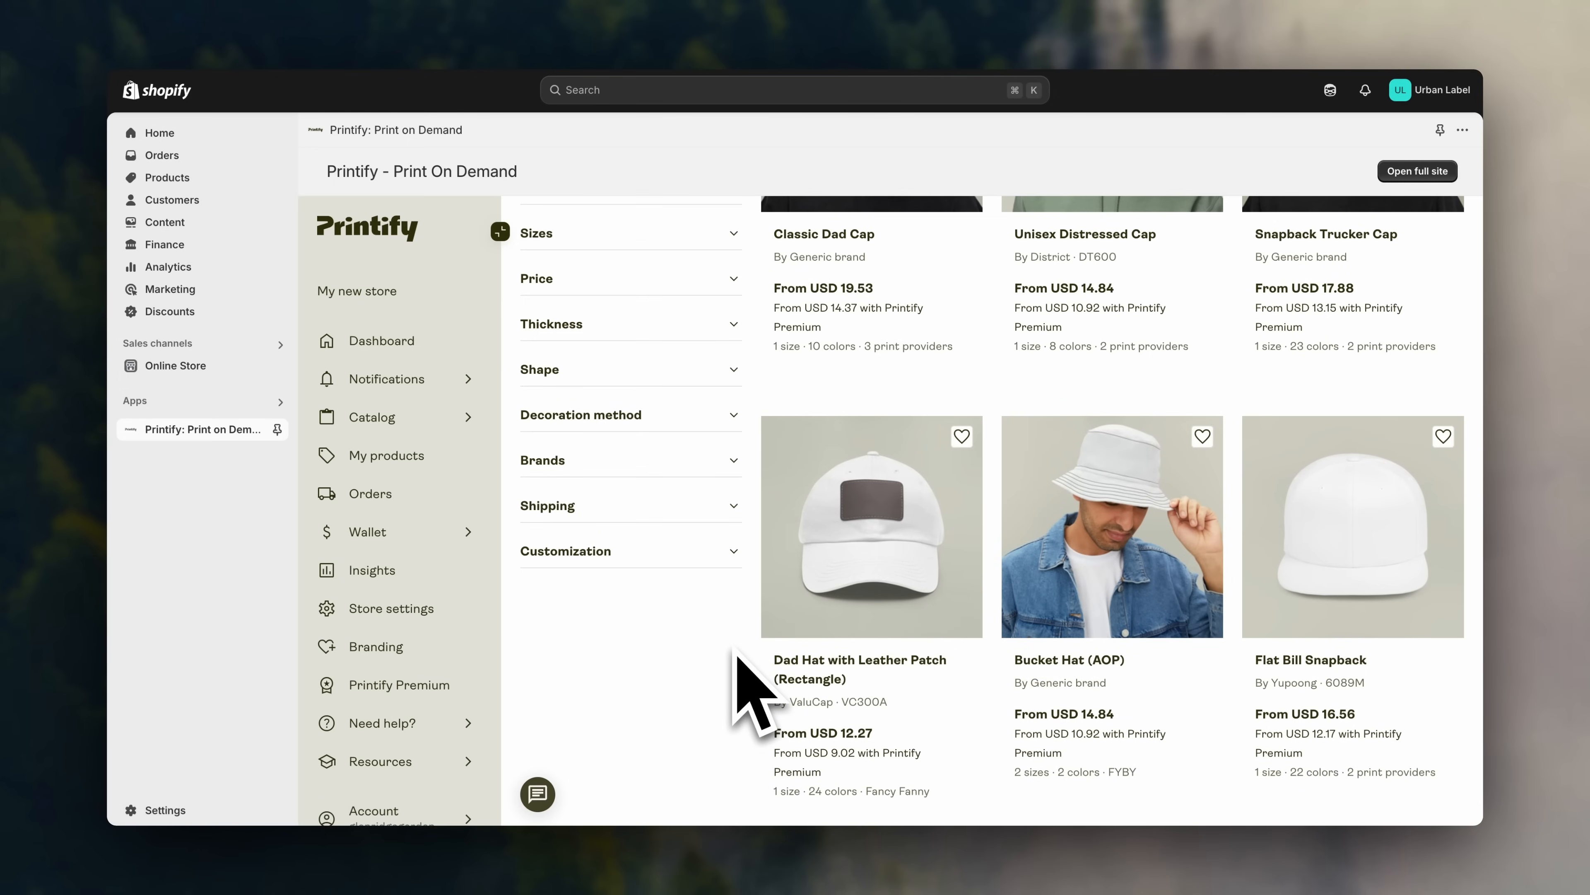
pyautogui.scroll(-4, 736, 652)
pyautogui.scroll(-3, 735, 652)
pyautogui.scroll(-5, 751, 689)
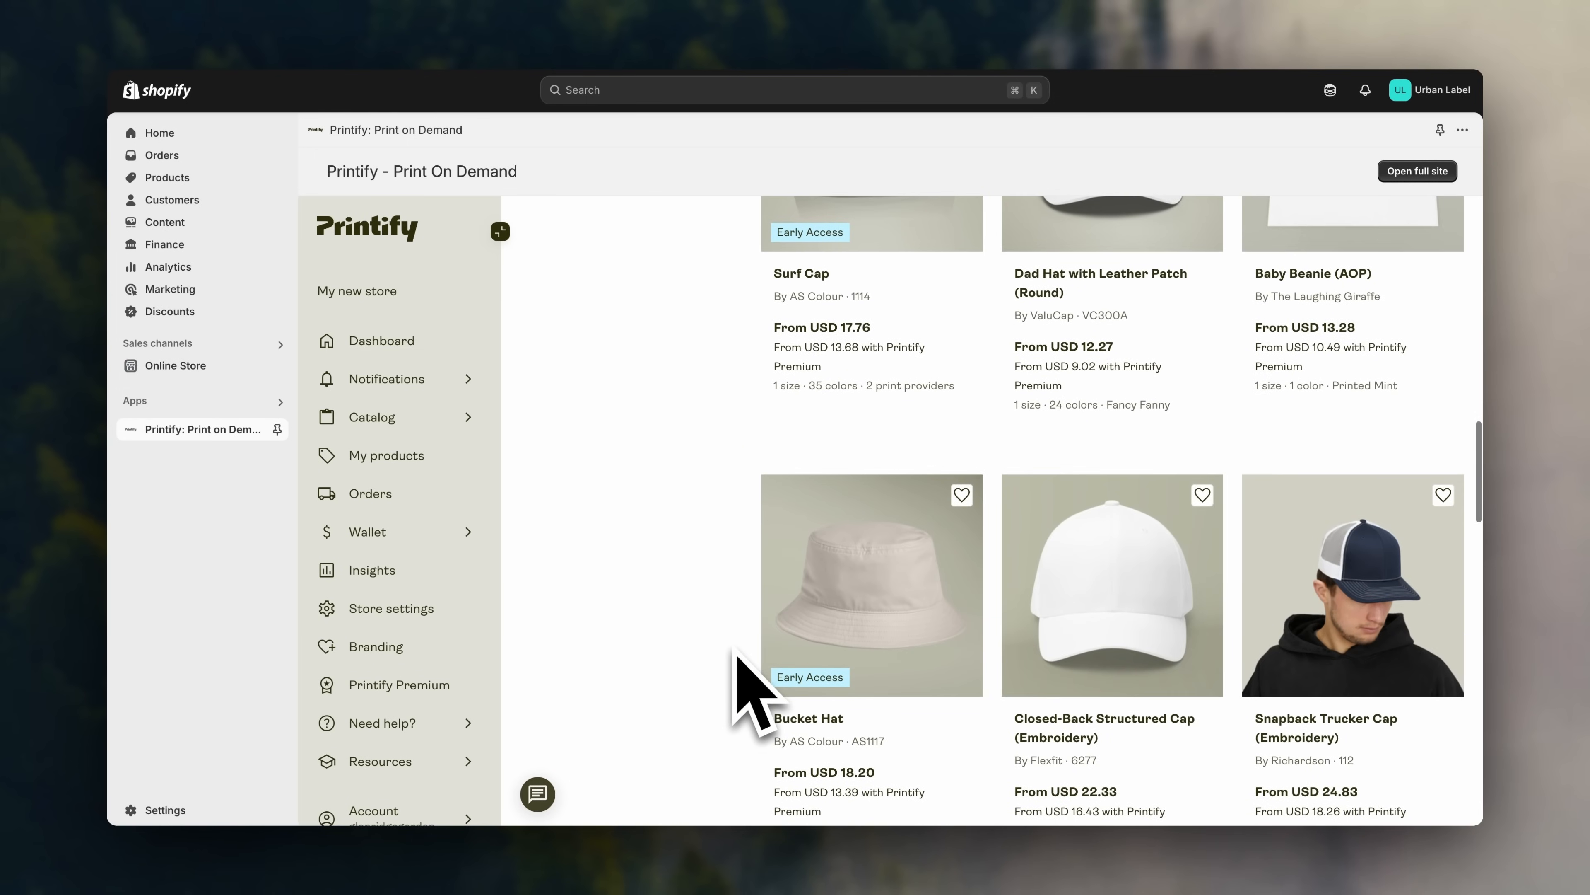
pyautogui.scroll(-4, 751, 689)
pyautogui.scroll(-4, 738, 653)
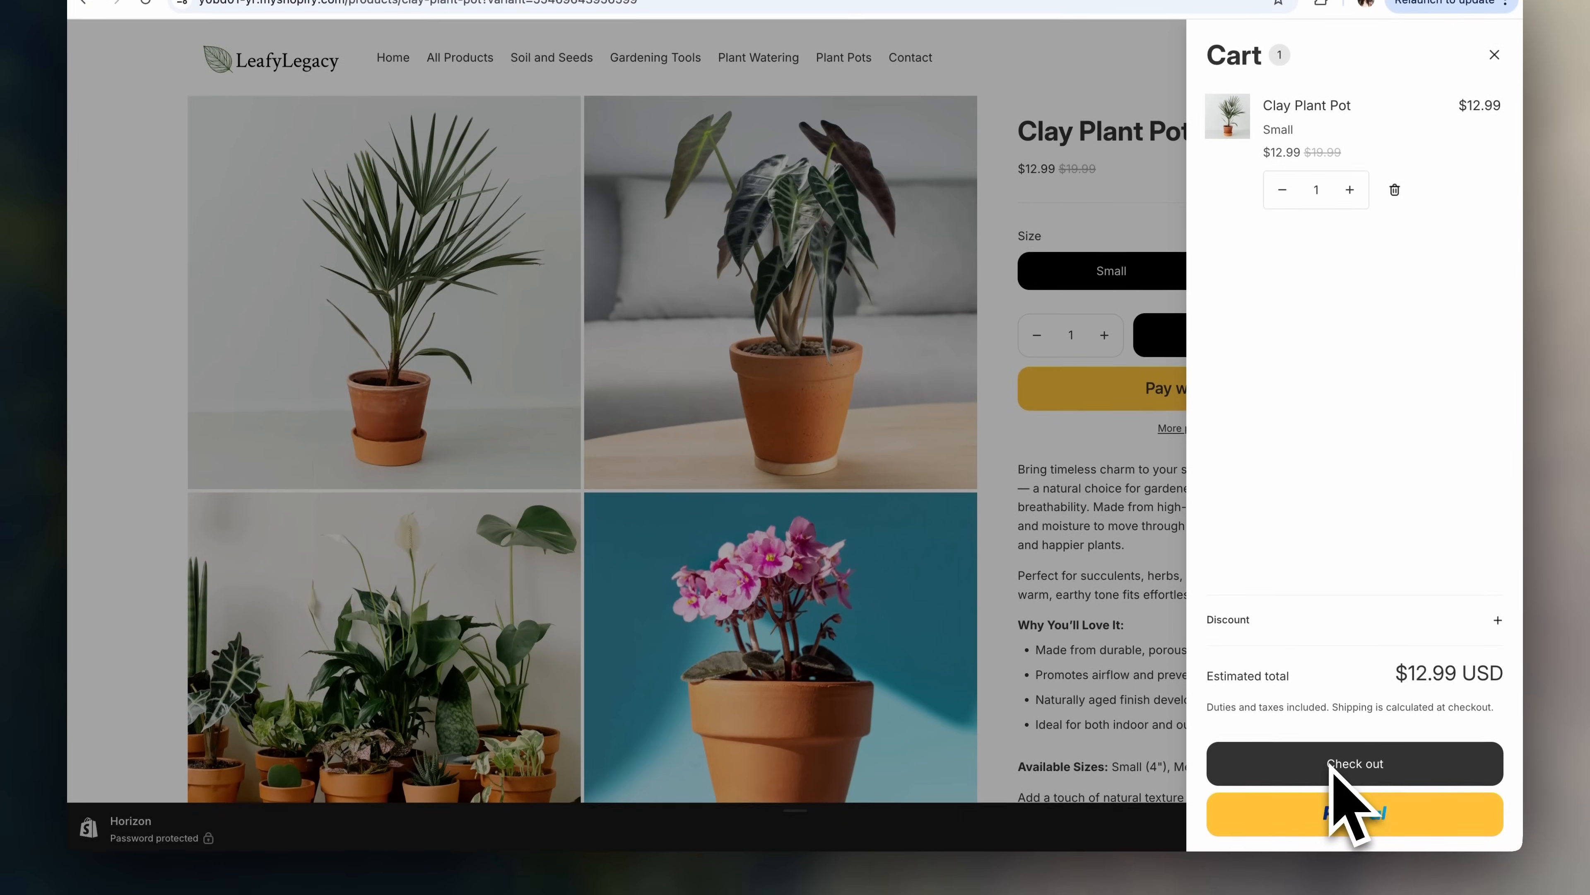
pyautogui.click(1334, 766)
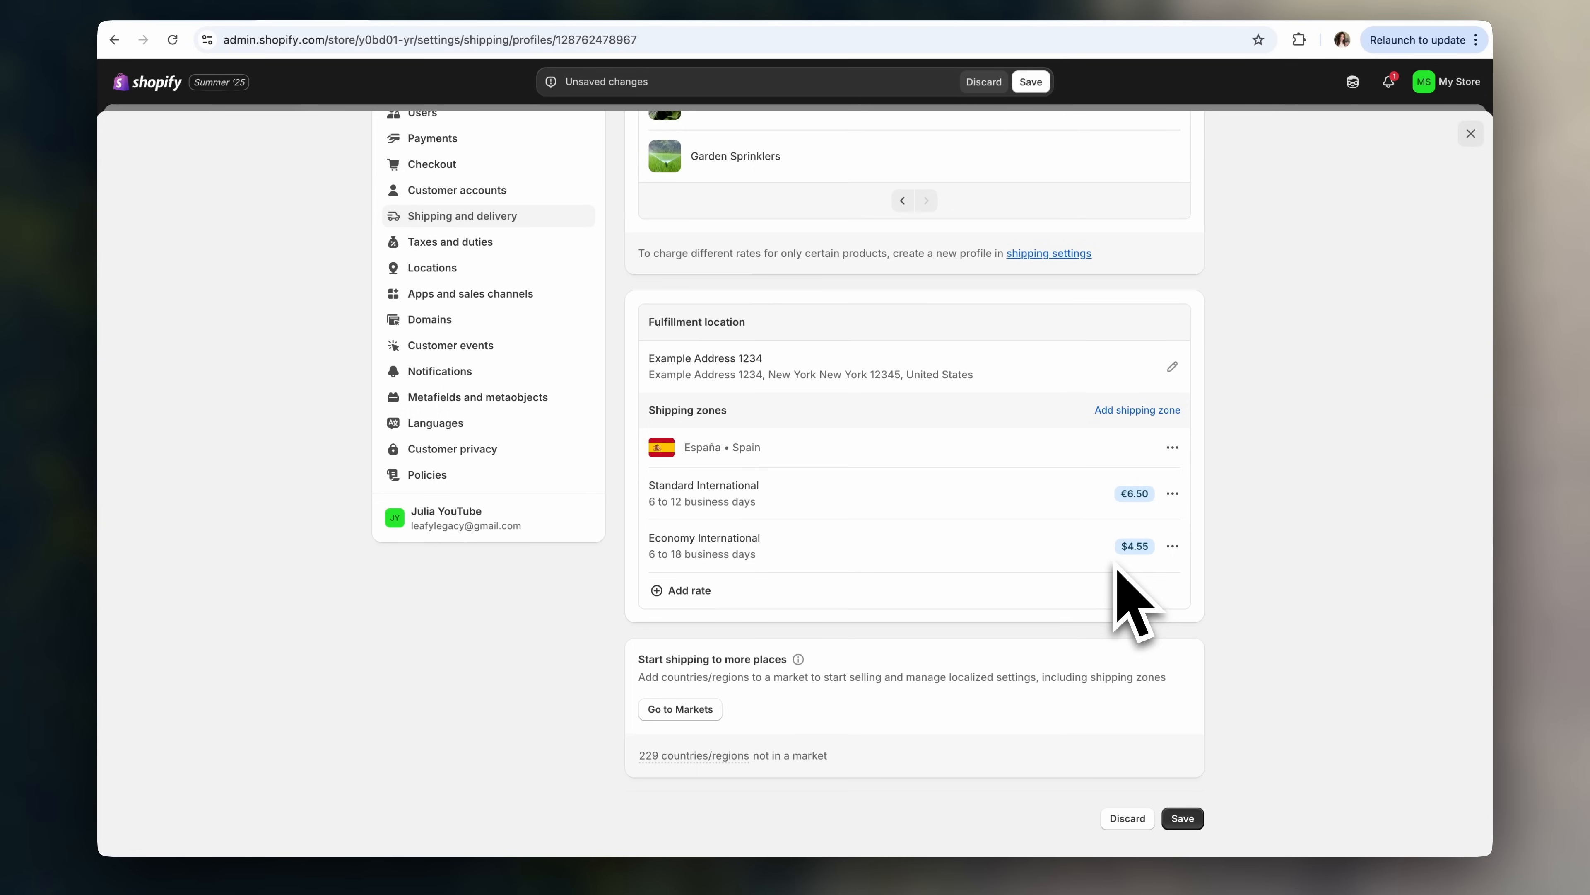
# - Create a North America shipping zone with Canada and the United States
pyautogui.click(1172, 416)
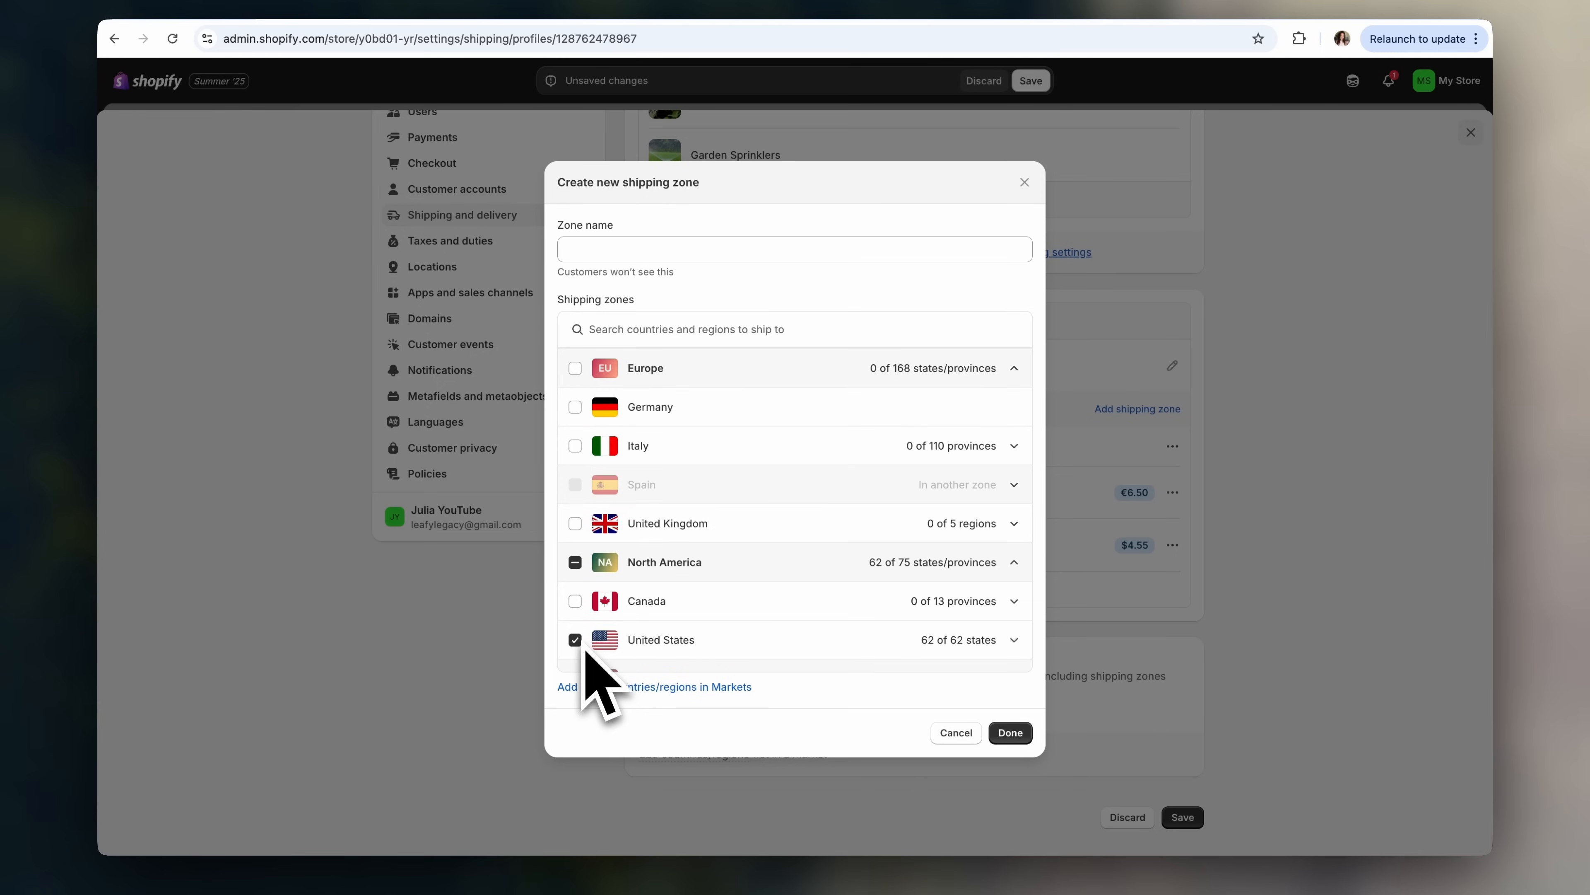
pyautogui.scroll(-2, 583, 620)
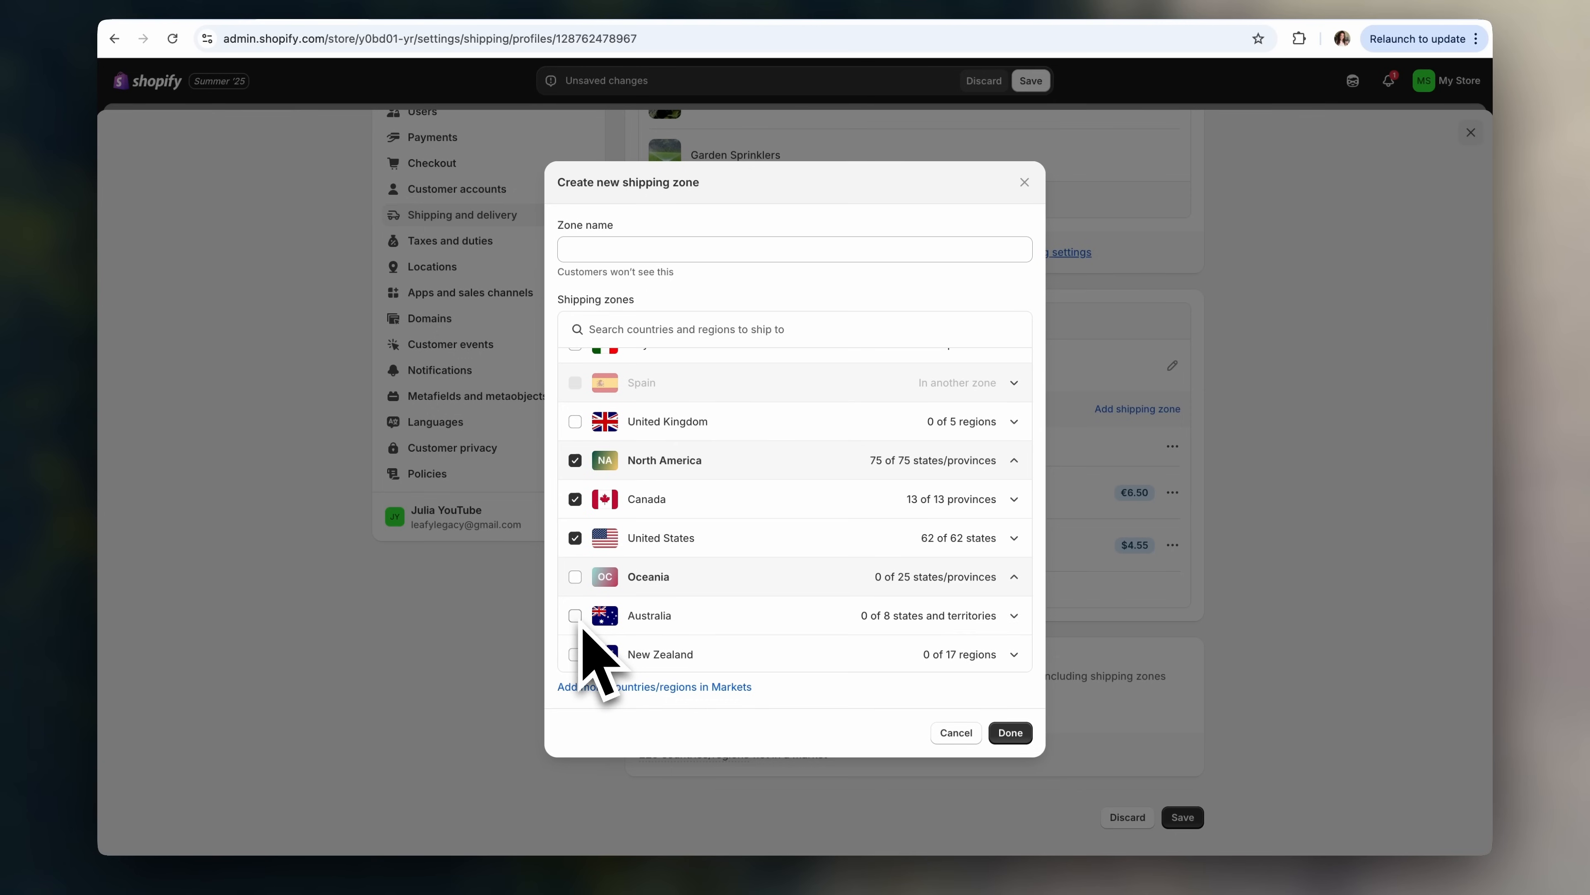
pyautogui.scroll(1, 585, 620)
pyautogui.scroll(1, 665, 588)
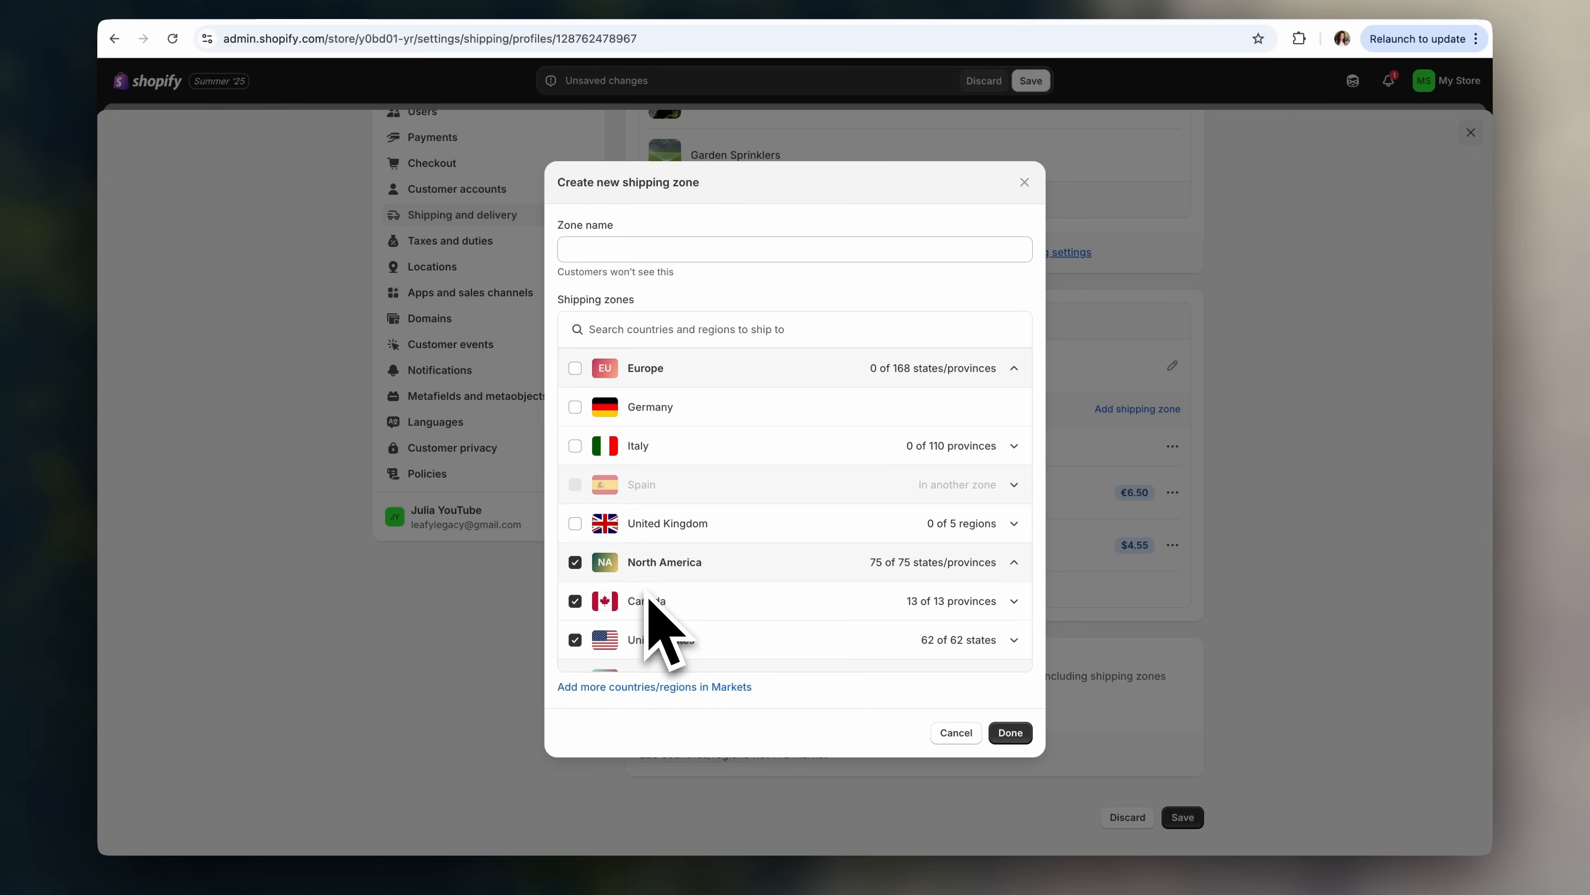
pyautogui.scroll(-1, 649, 596)
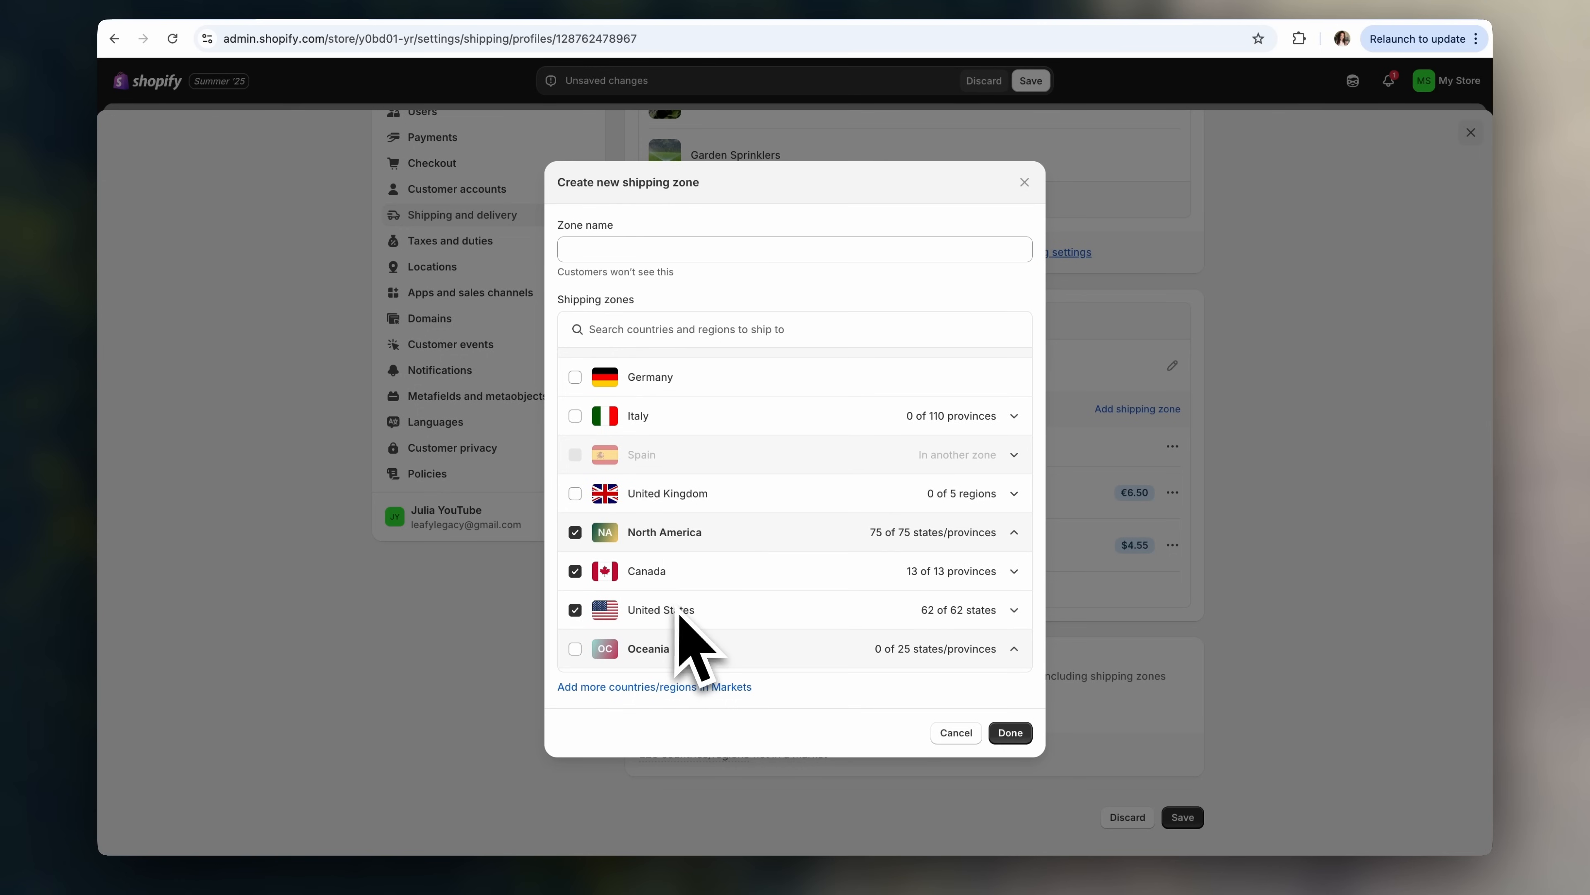
pyautogui.click(1010, 732)
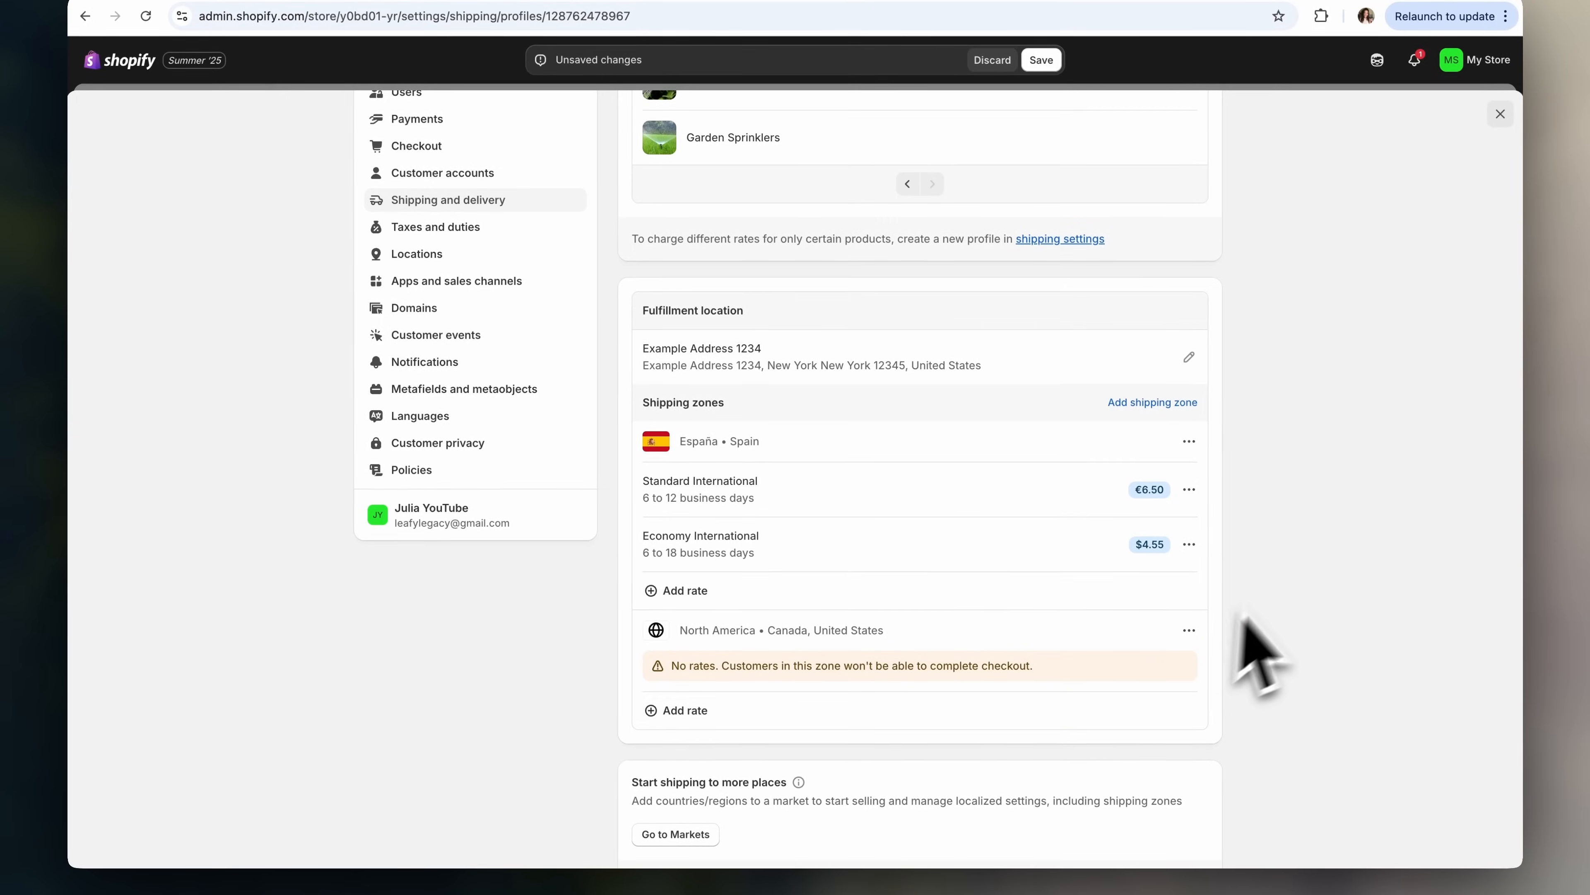
# - Add a rate named Flat Rate priced $7.88 to the North America zone
pyautogui.scroll(-2, 1252, 626)
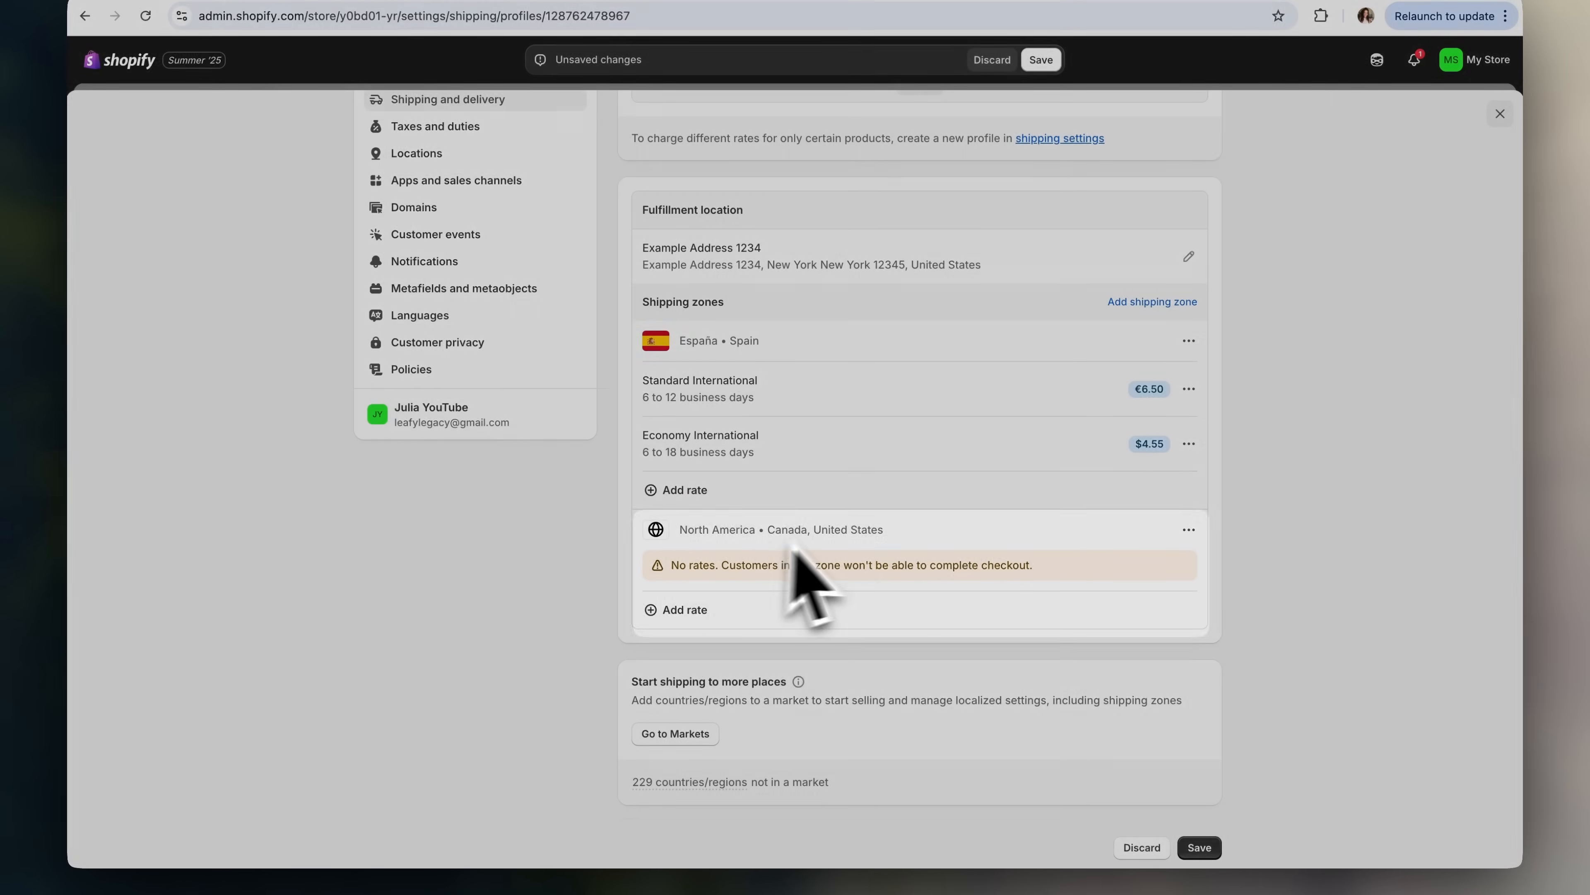
pyautogui.scroll(-1, 846, 544)
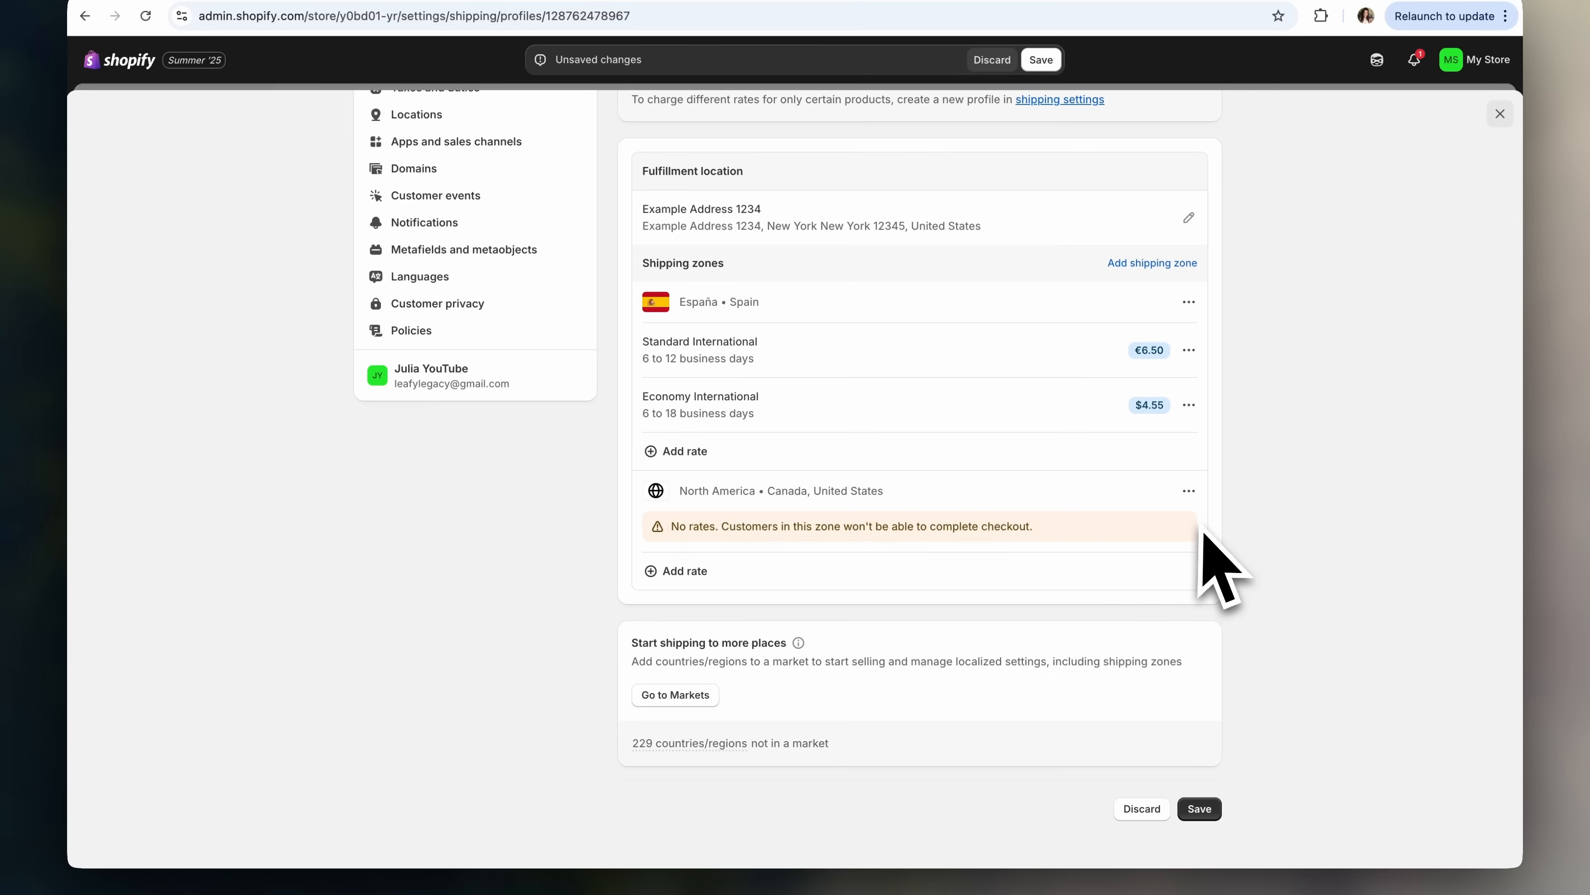
pyautogui.click(711, 586)
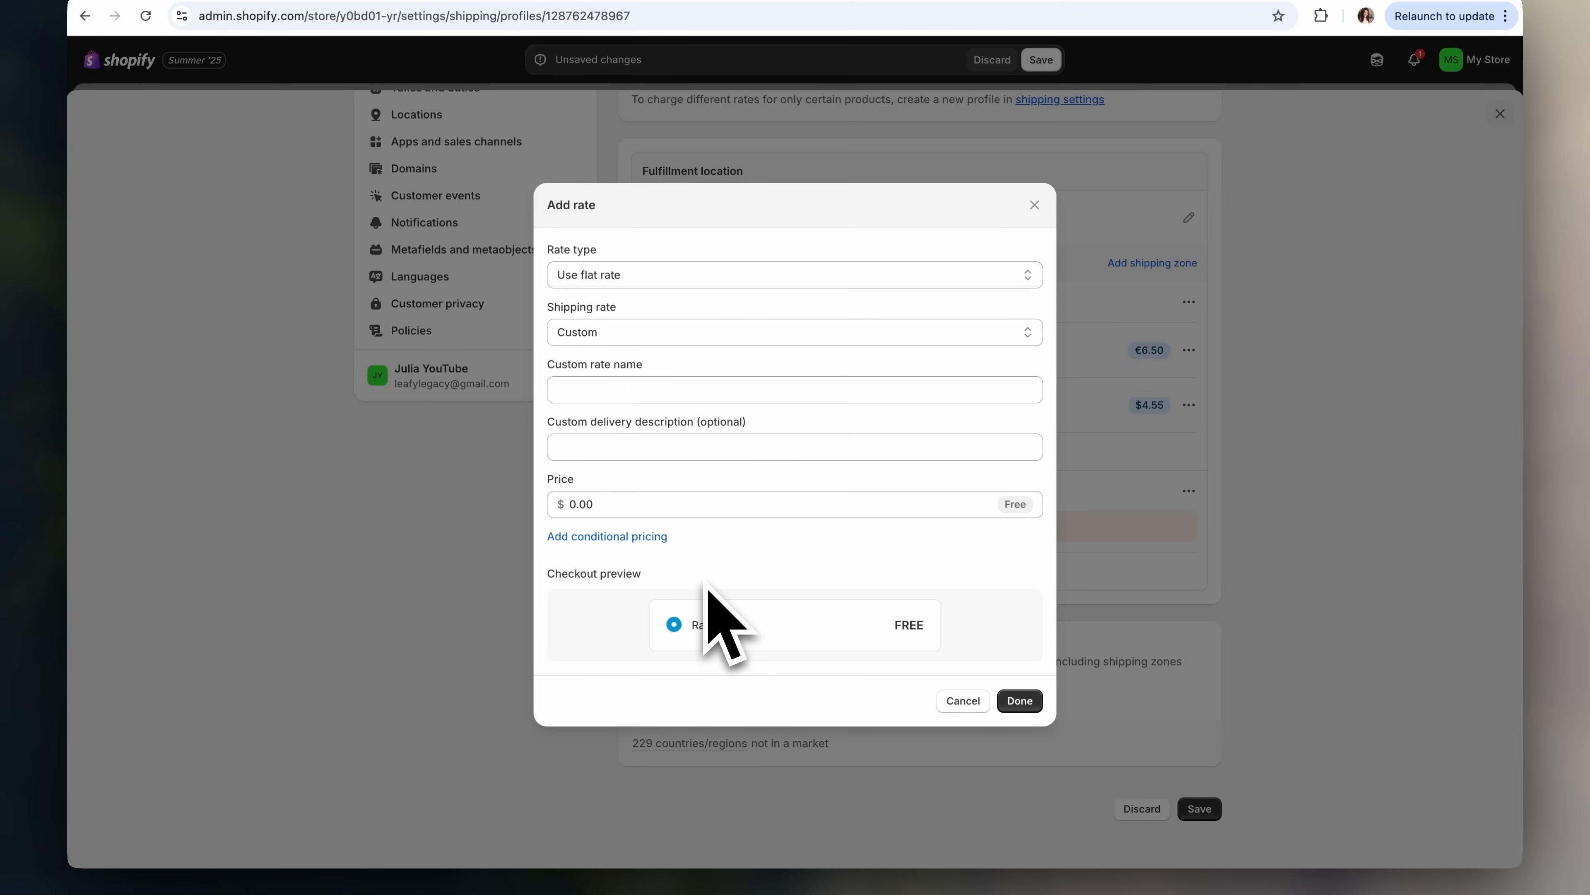
pyautogui.click(696, 516)
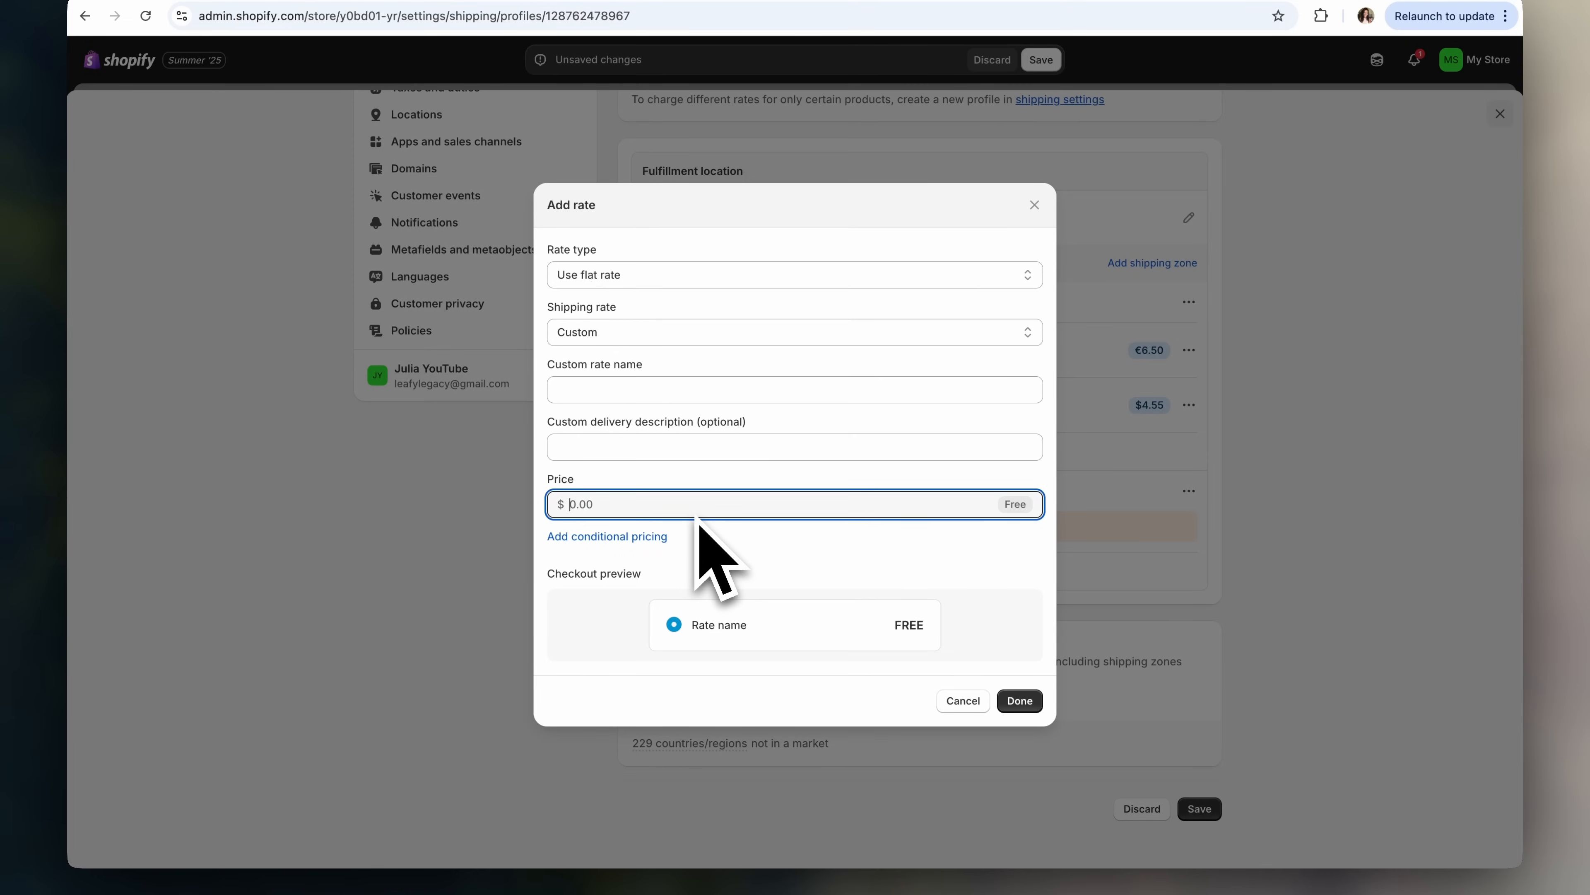
pyautogui.write('7.88')
pyautogui.click(1023, 702)
pyautogui.click(789, 388)
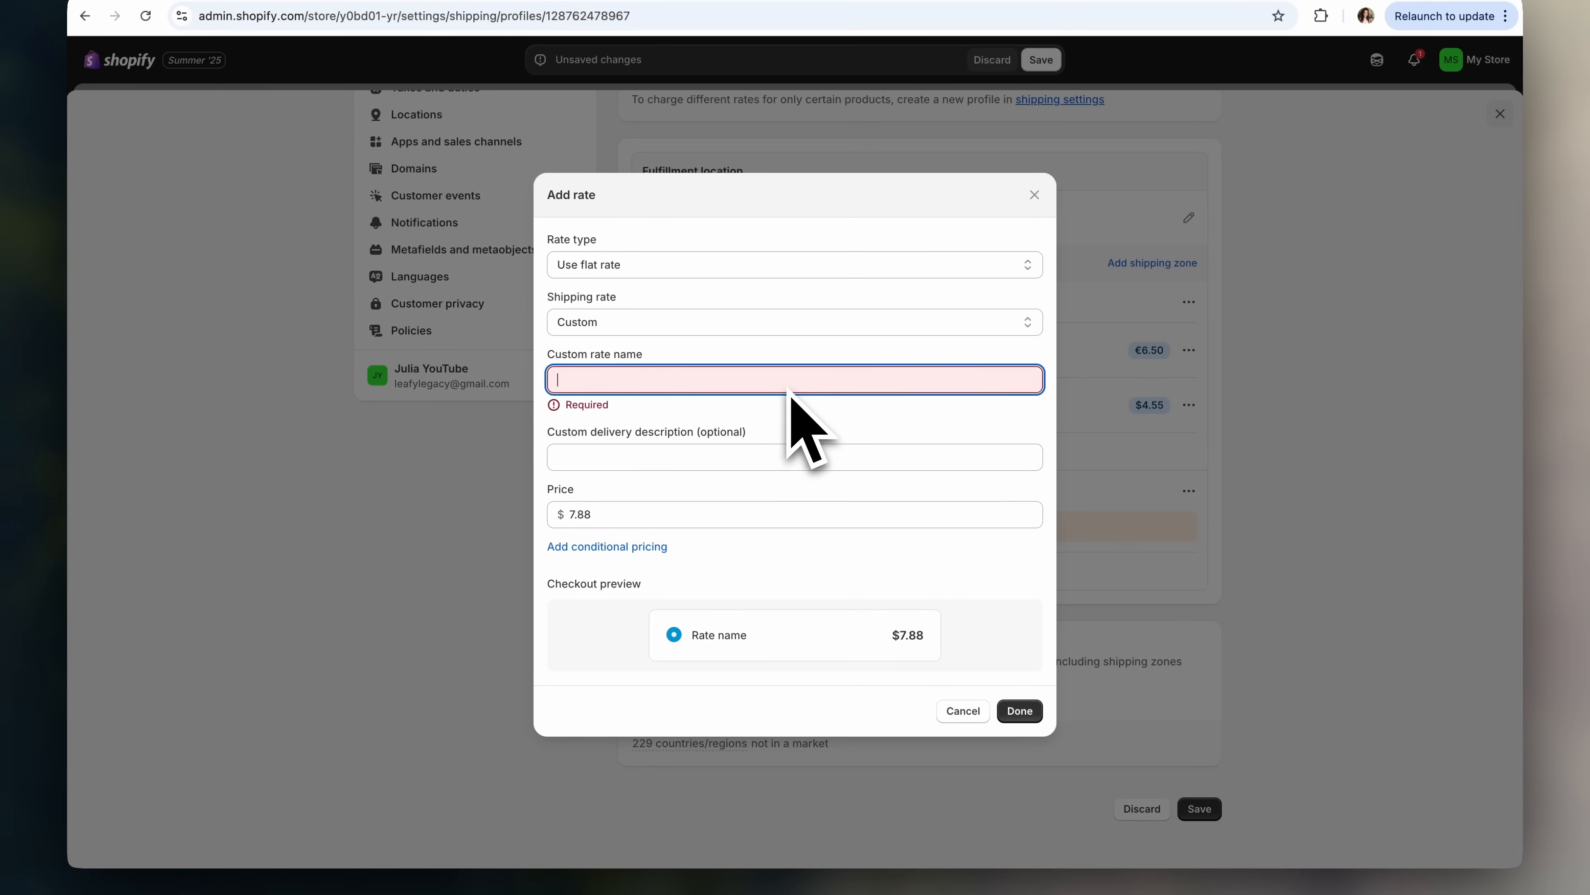
pyautogui.write('Flat Rate')
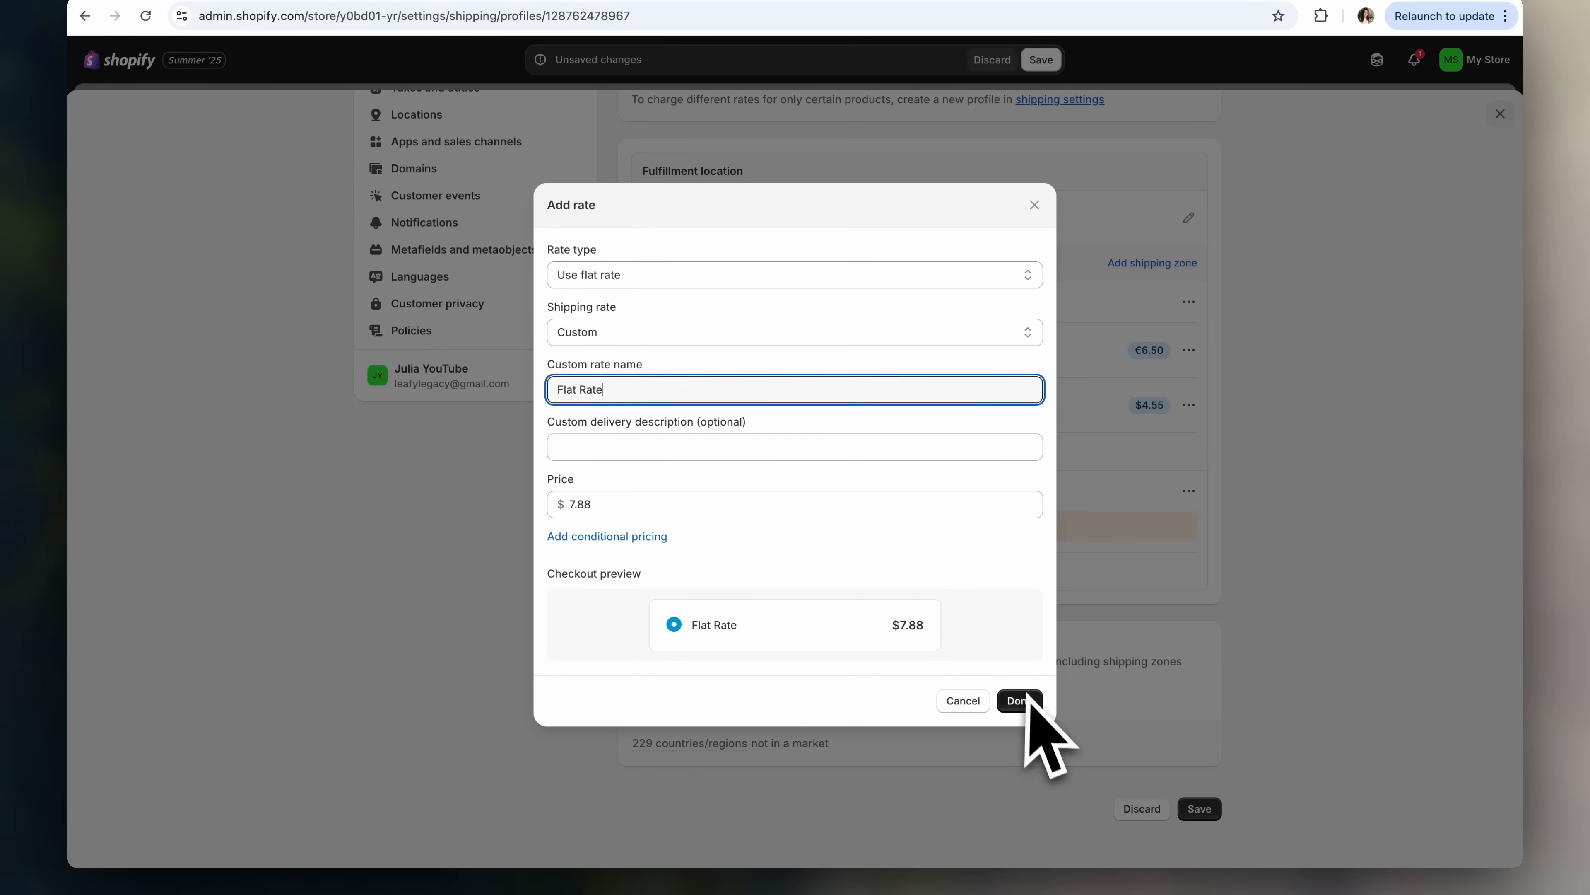
pyautogui.click(1022, 709)
pyautogui.scroll(1, 883, 626)
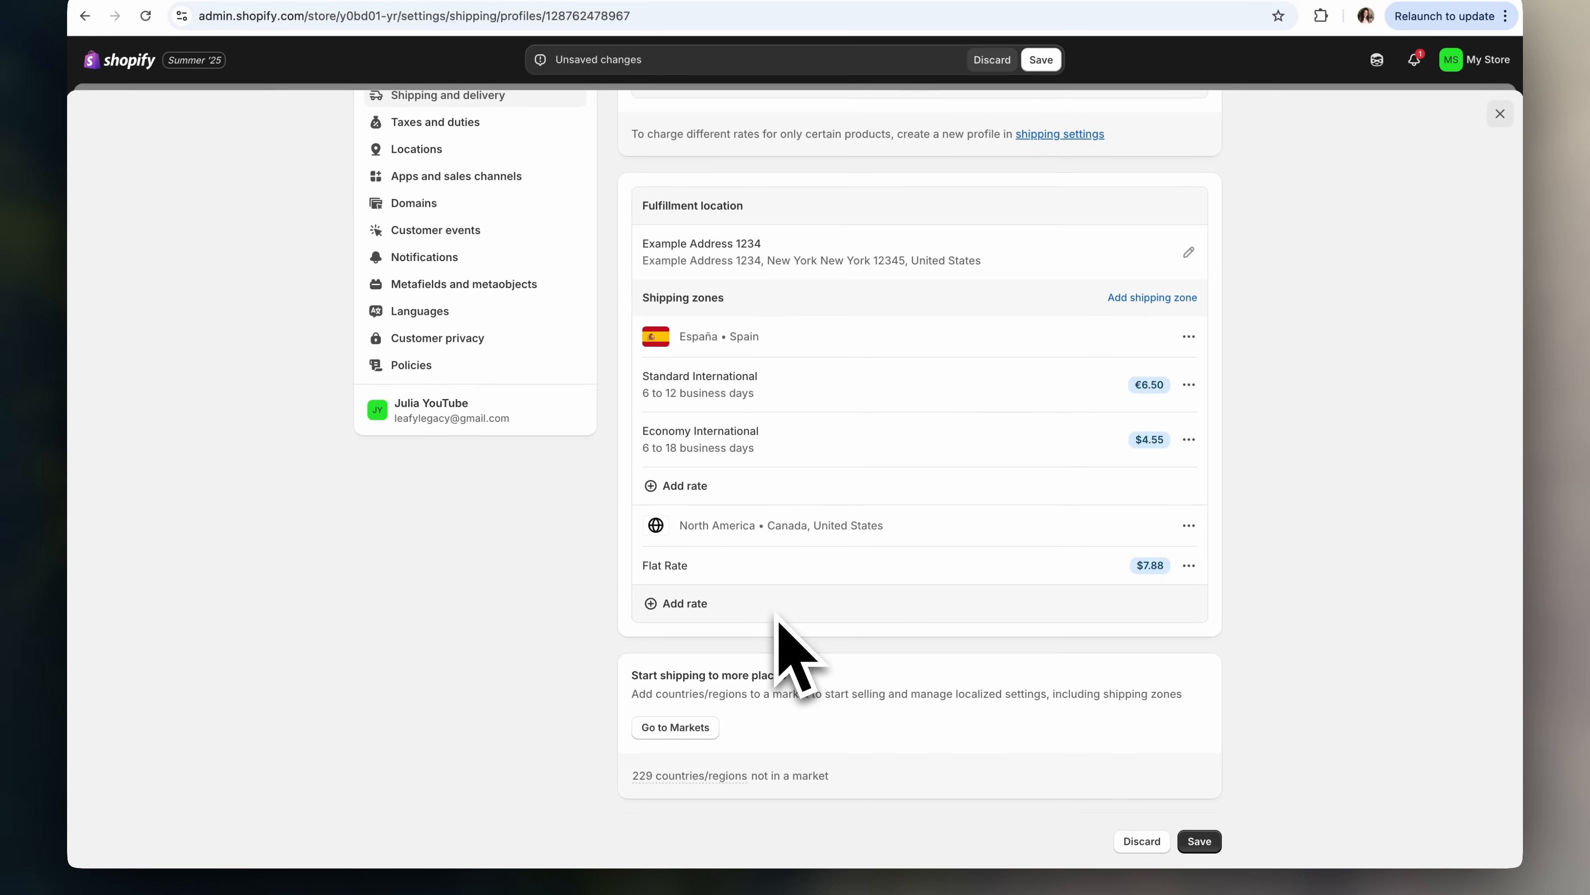
# - Create a Europe shipping zone covering Germany, Italy and the United Kingdom
pyautogui.scroll(1, 1218, 601)
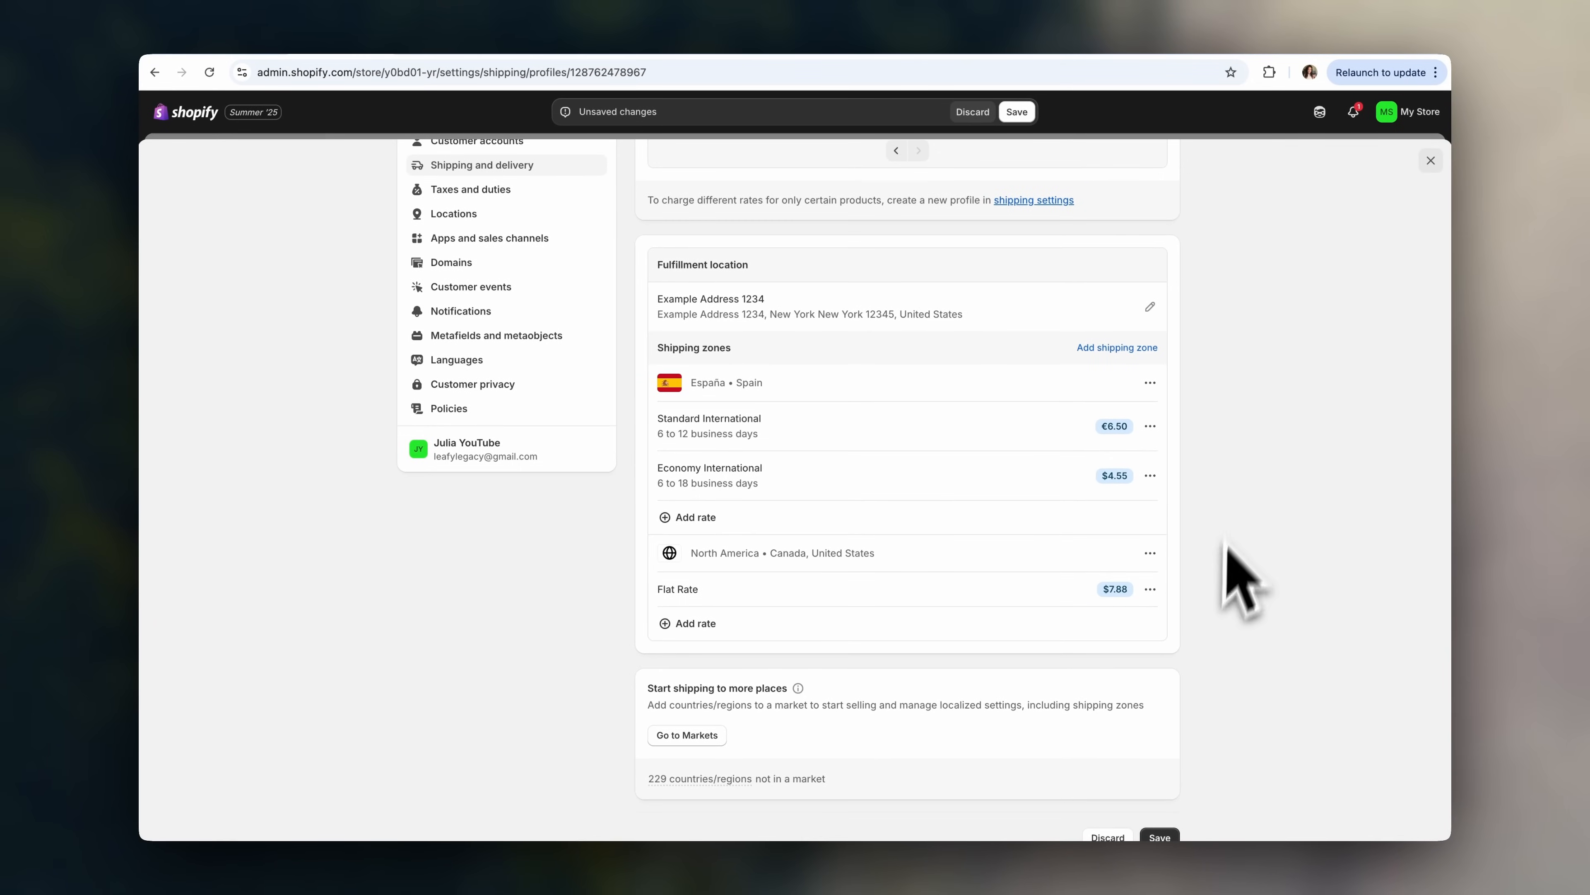
pyautogui.click(1132, 350)
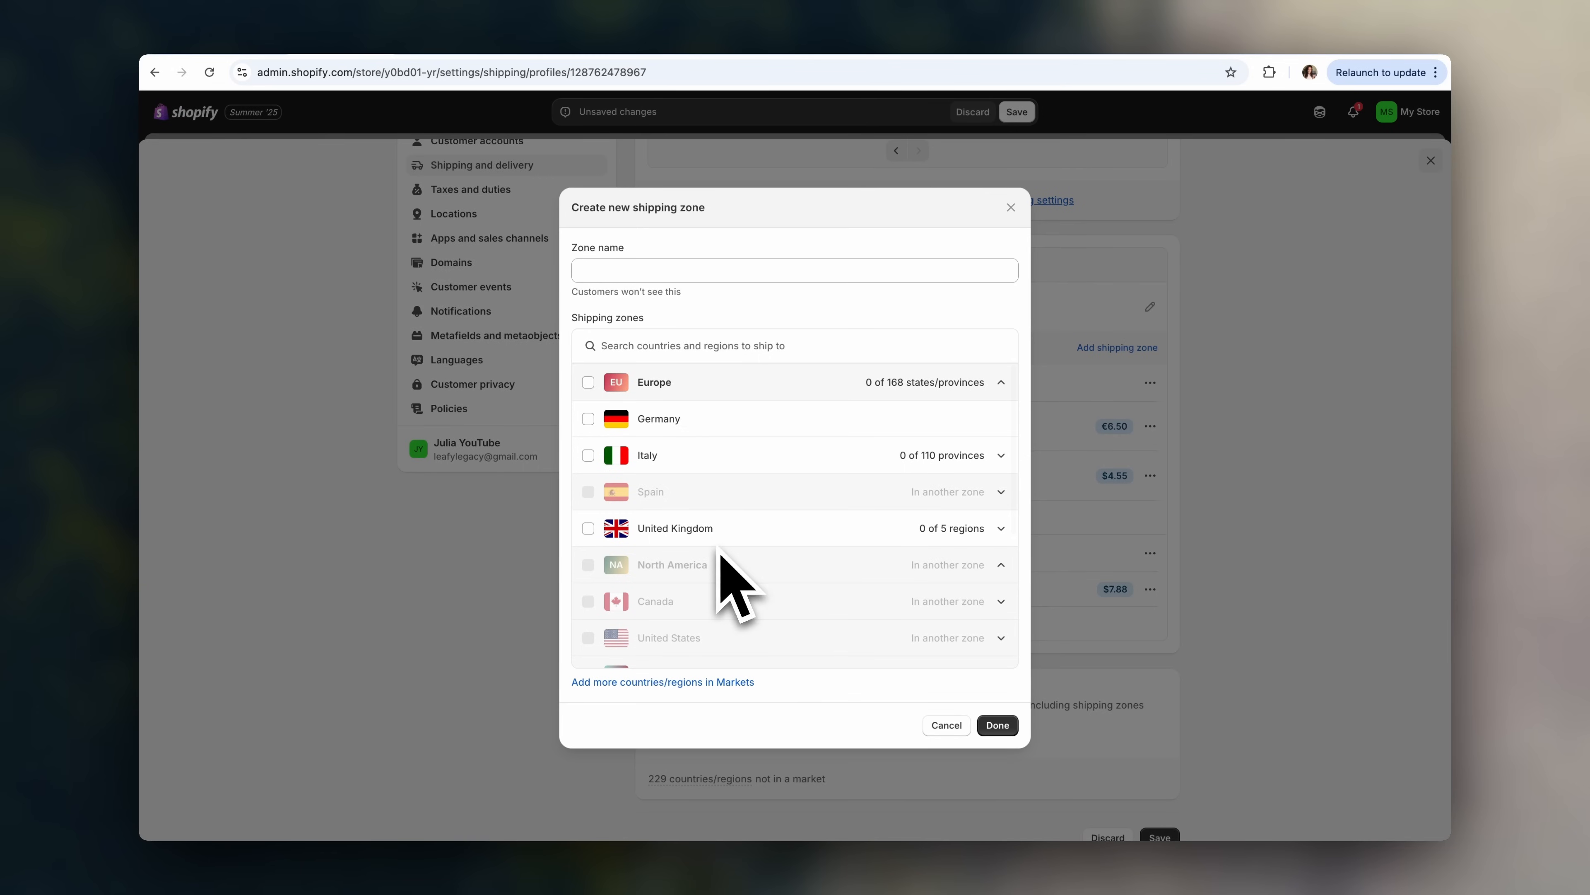
pyautogui.click(588, 382)
pyautogui.write('Europe')
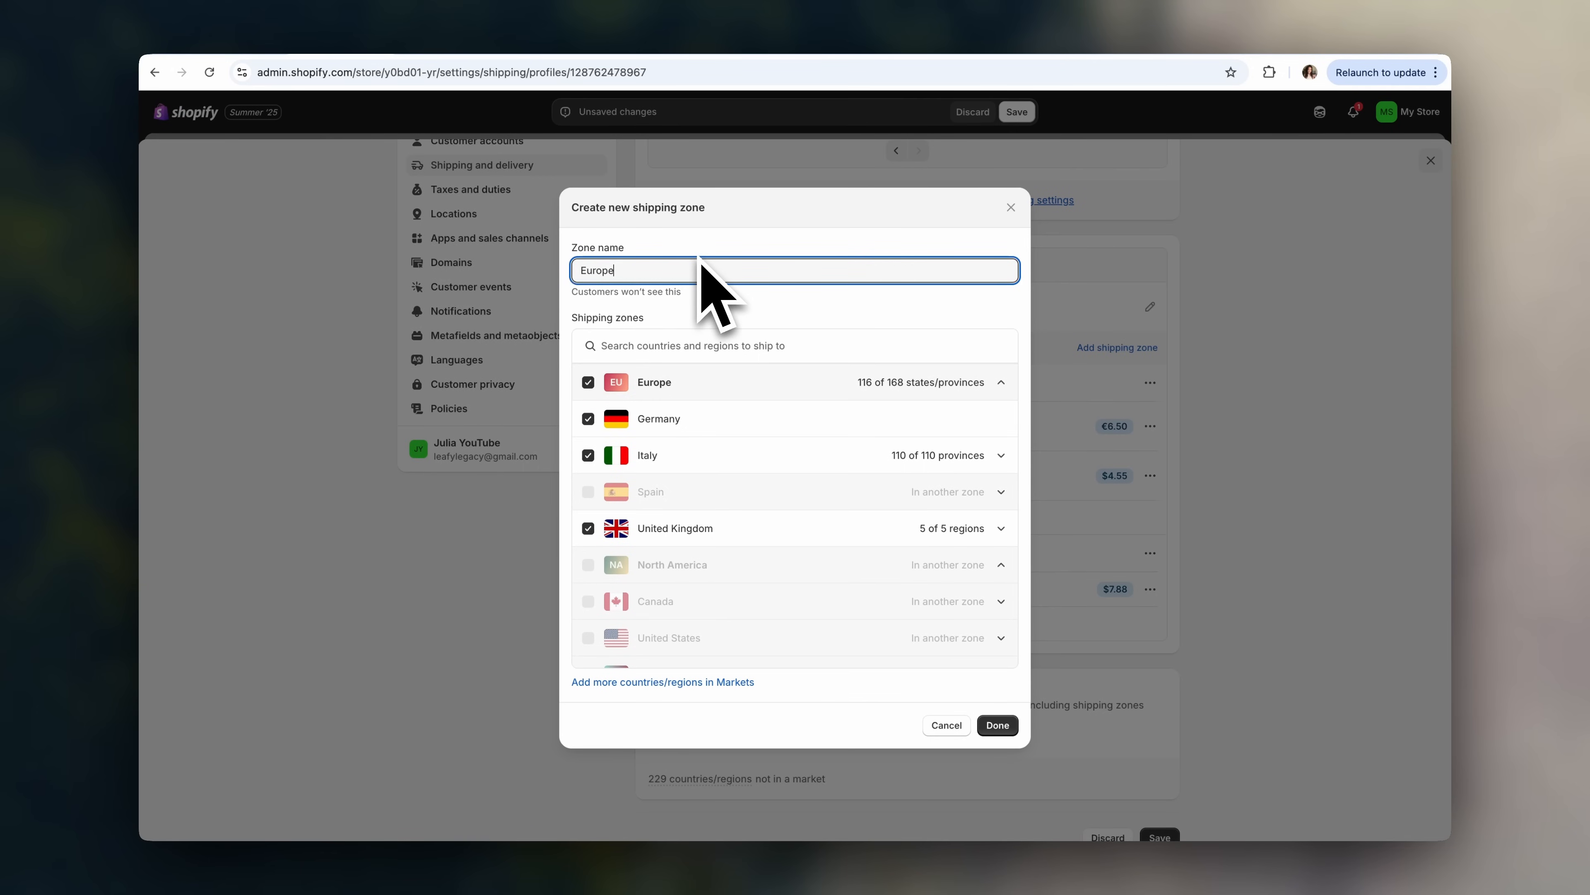
pyautogui.click(997, 725)
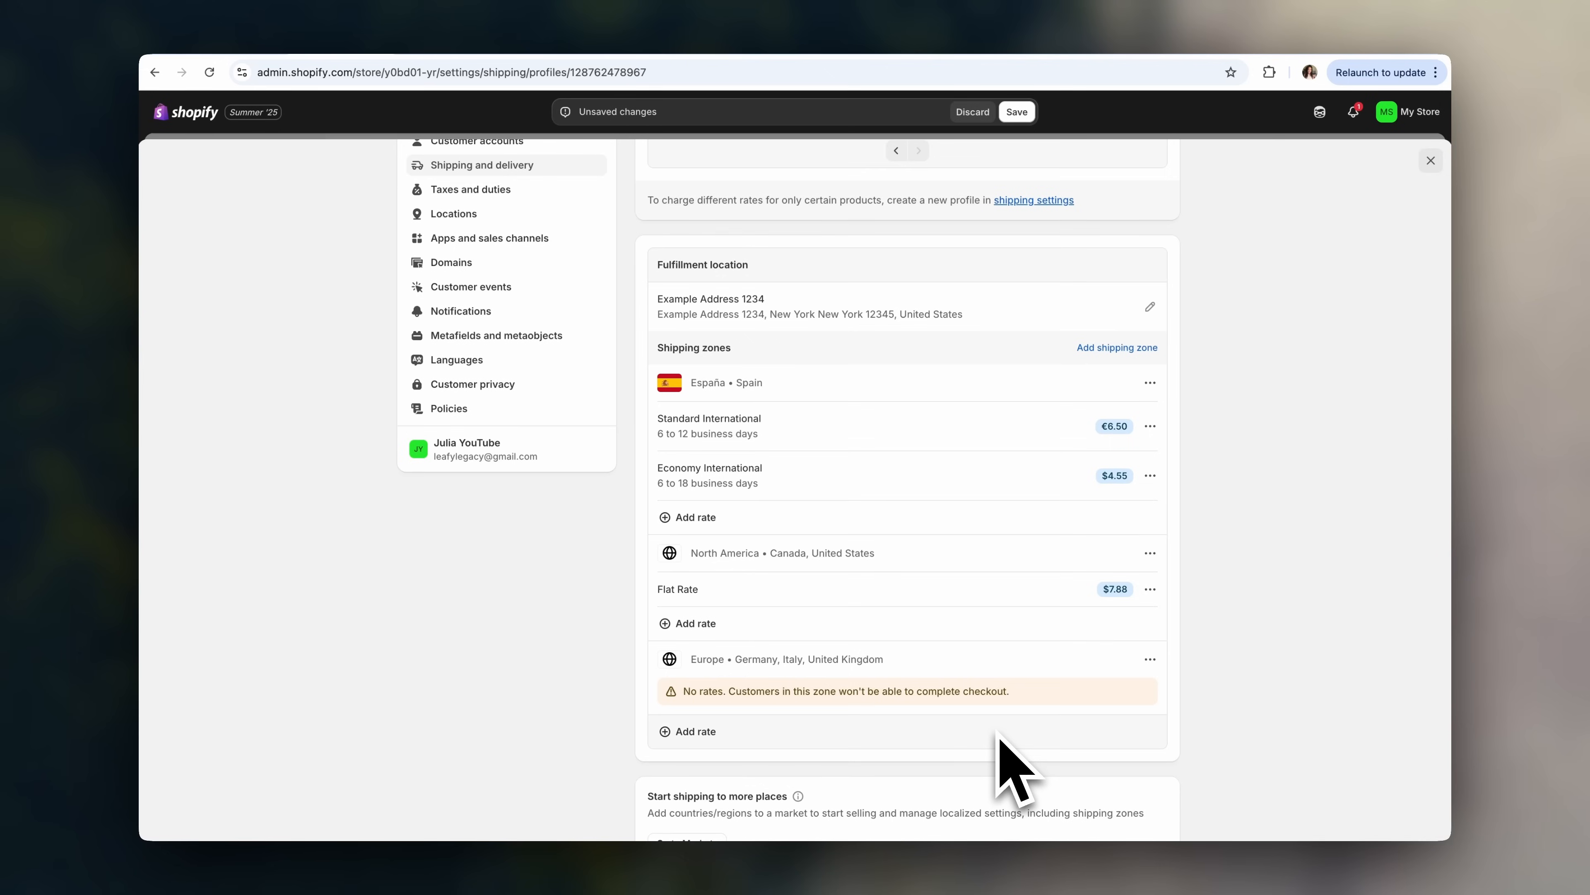
# - Give the Europe zone an Express International rate of $5.99
pyautogui.scroll(-2, 1021, 739)
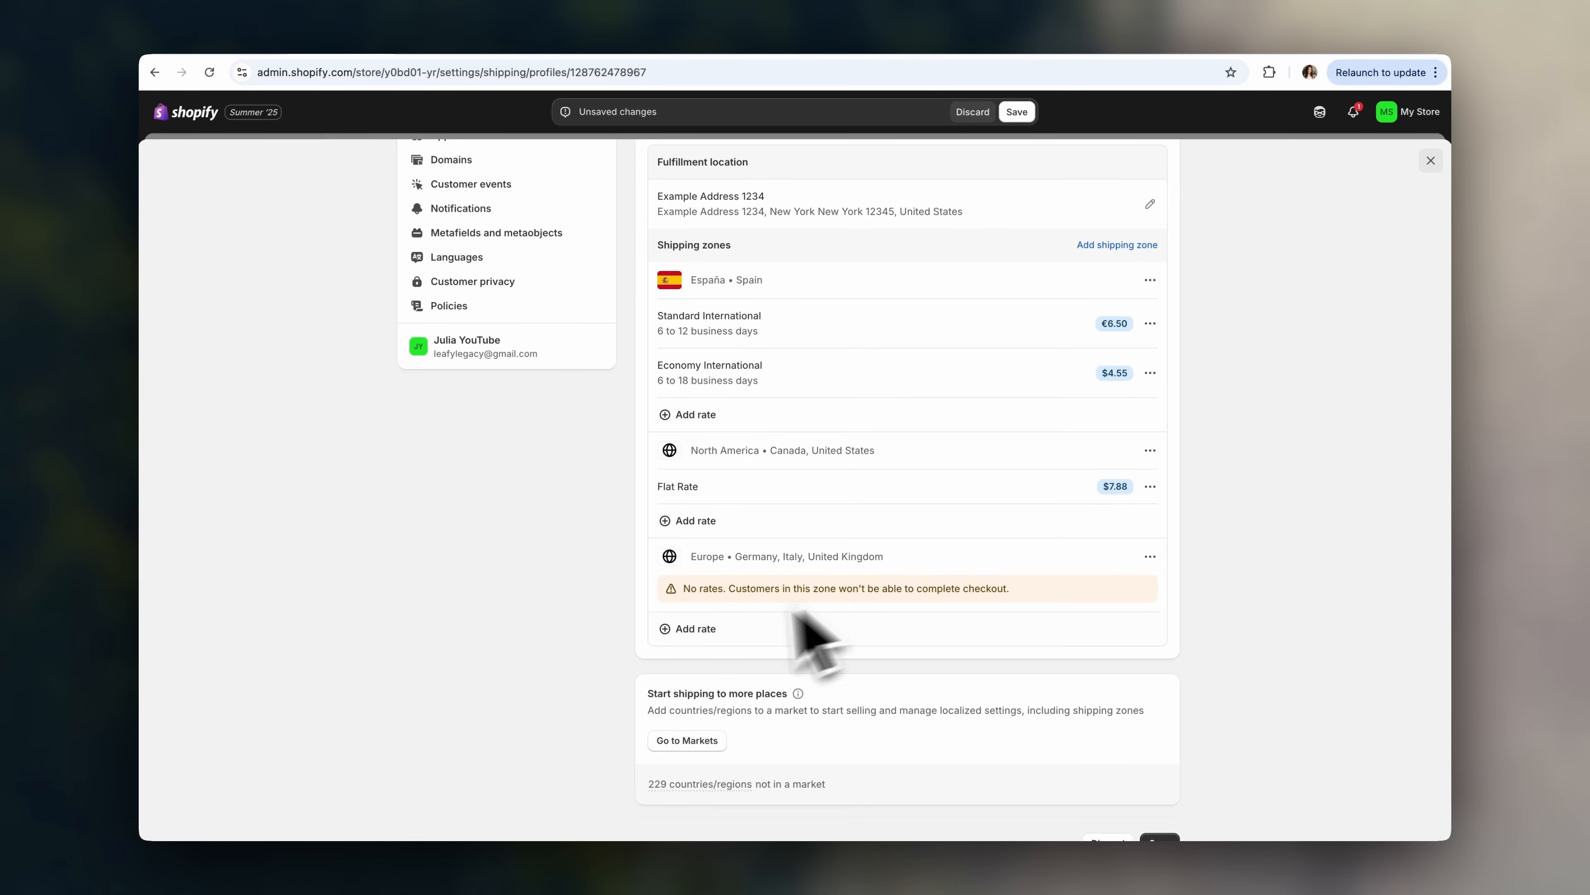
pyautogui.click(689, 630)
pyautogui.click(721, 453)
pyautogui.write('5.99')
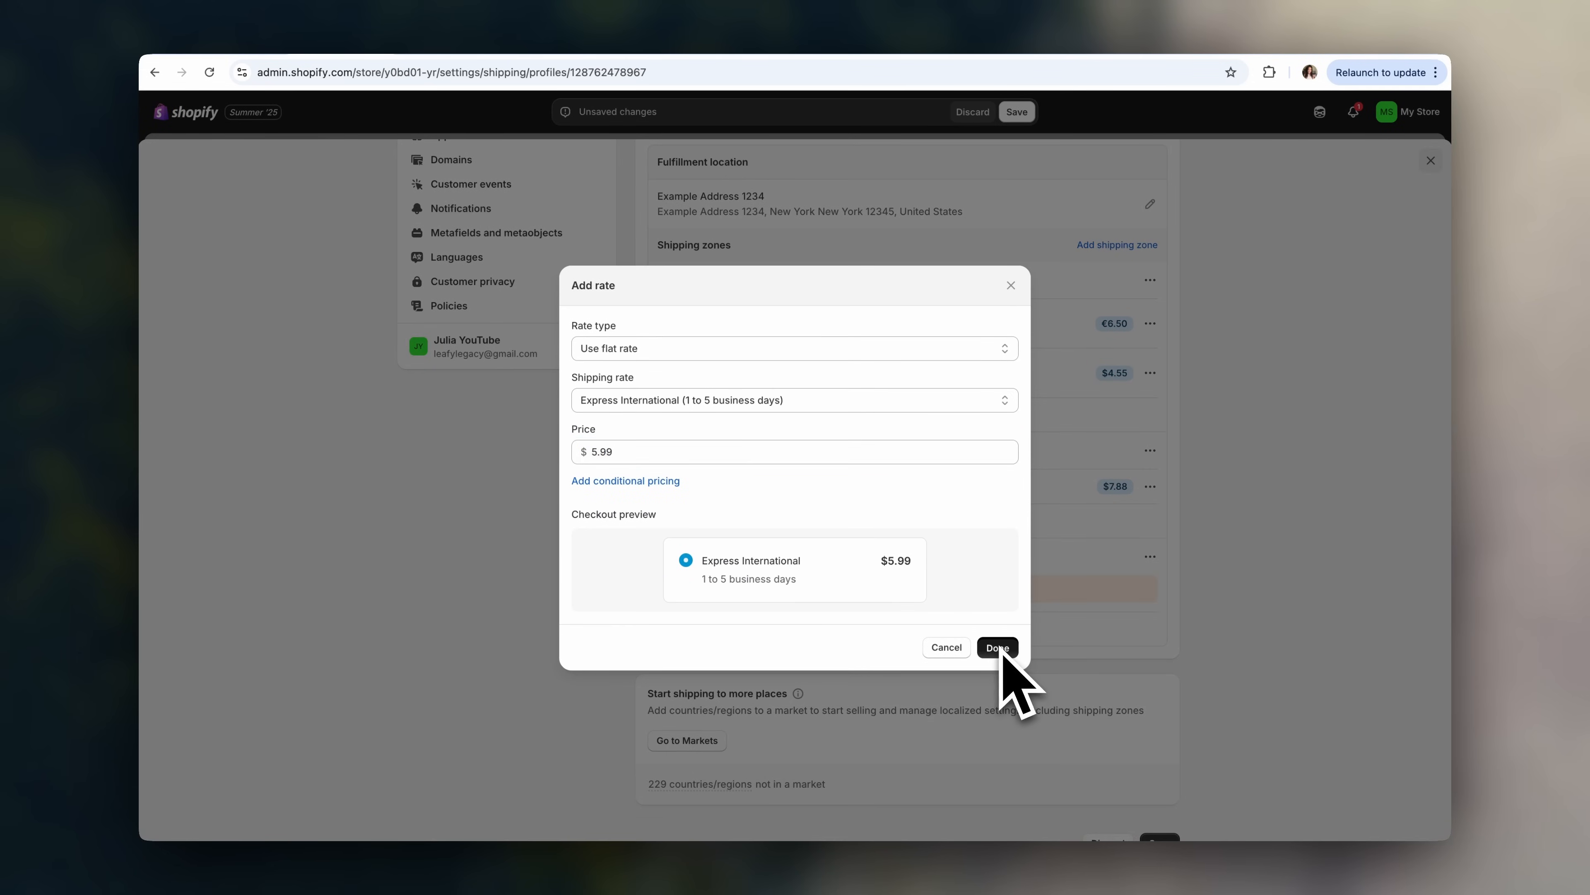
pyautogui.click(997, 648)
pyautogui.scroll(5, 1299, 632)
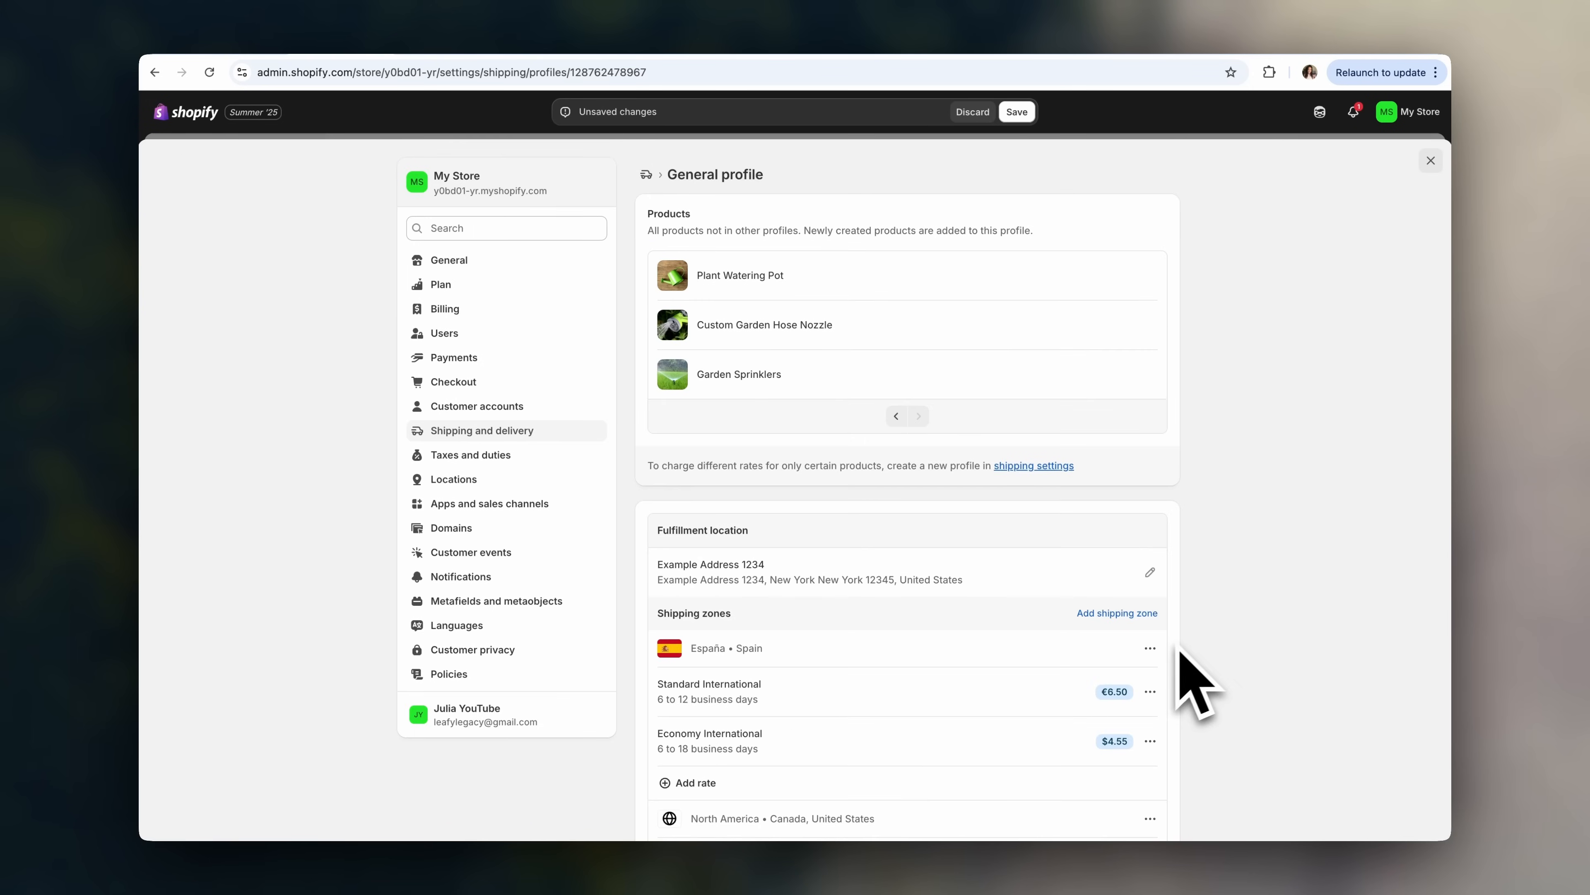
pyautogui.click(1017, 113)
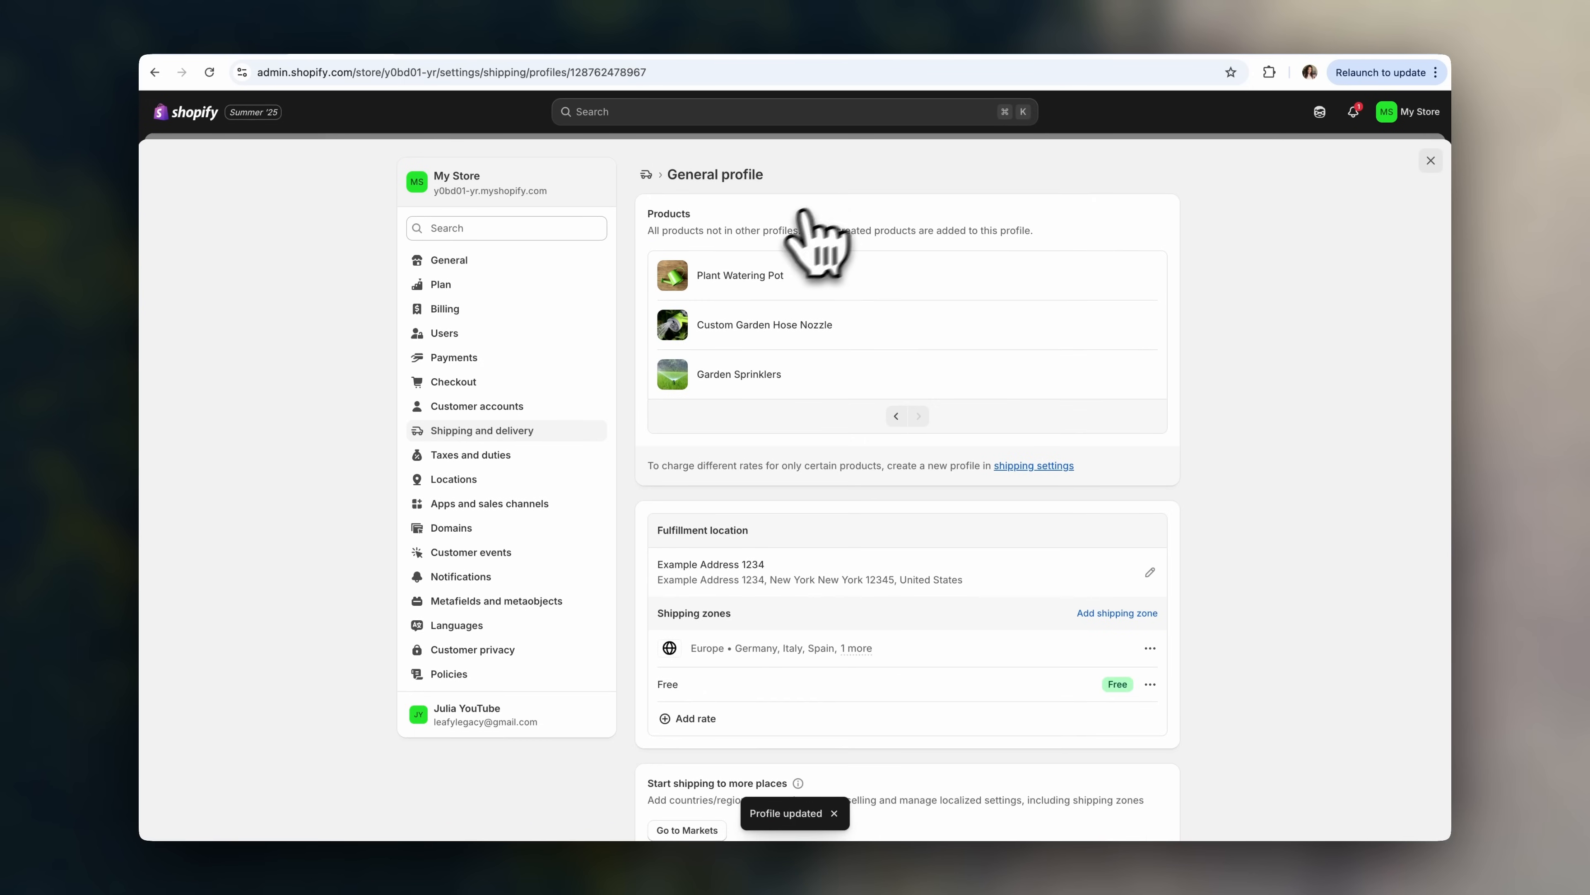
pyautogui.click(649, 176)
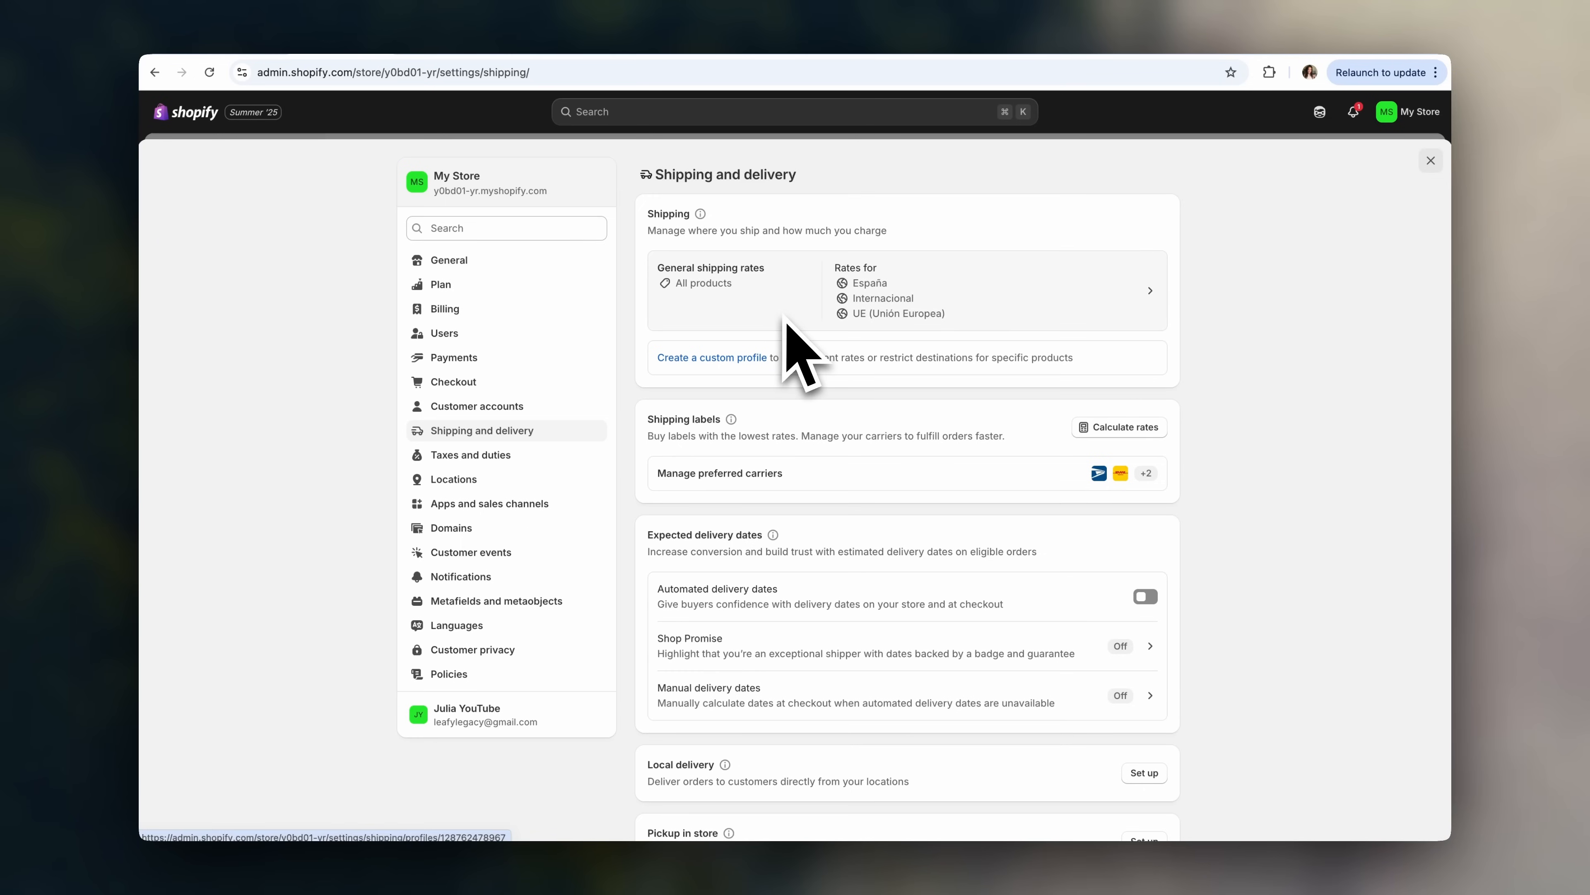
pyautogui.scroll(-5, 788, 326)
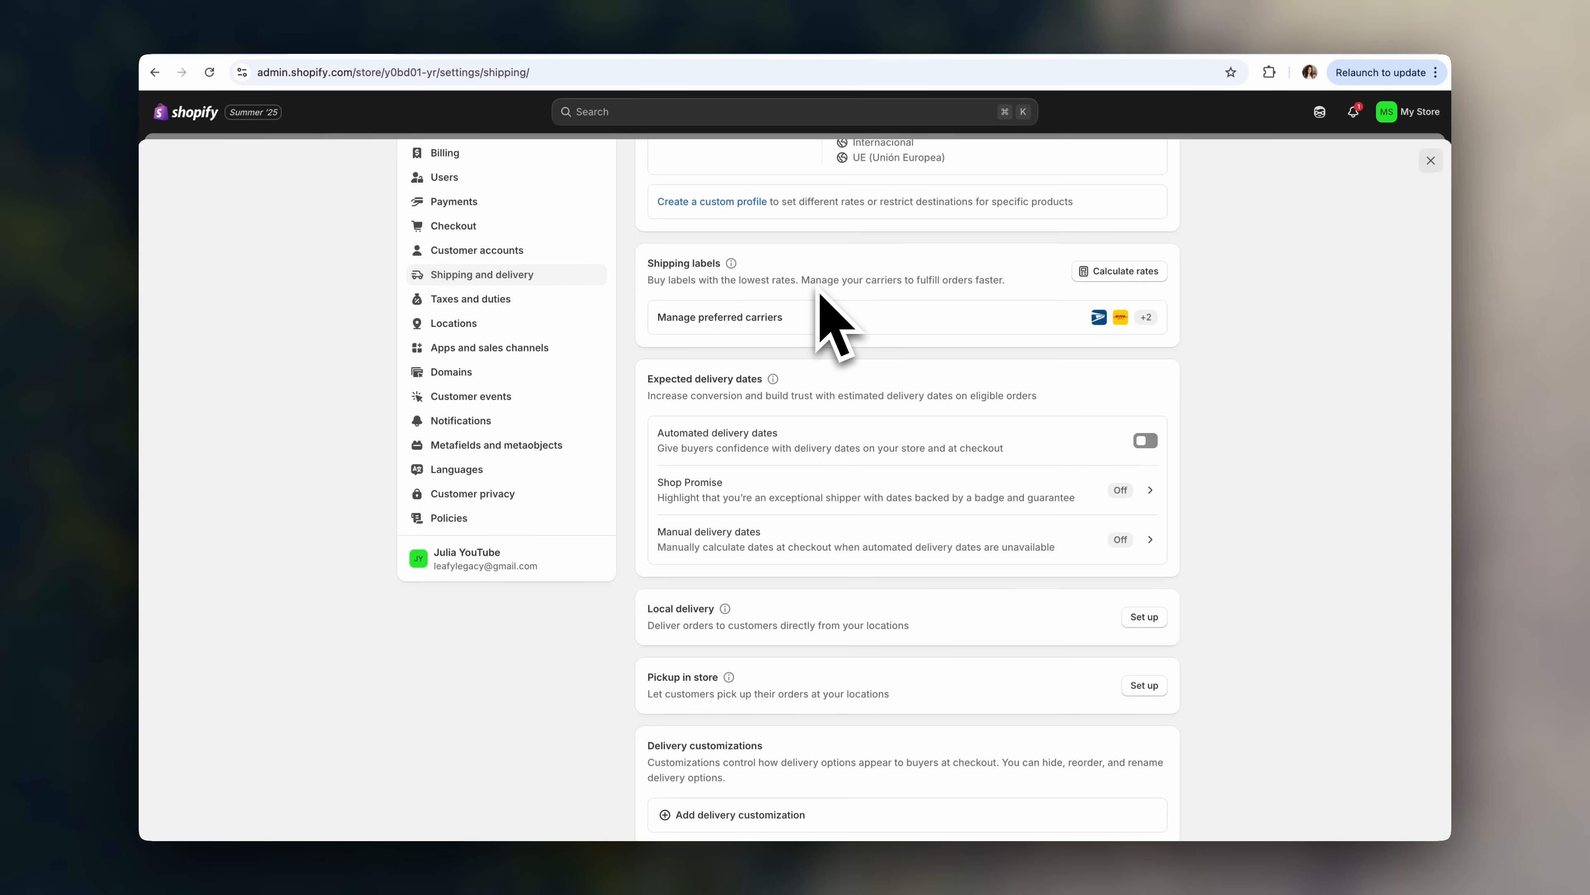
pyautogui.scroll(-4, 817, 291)
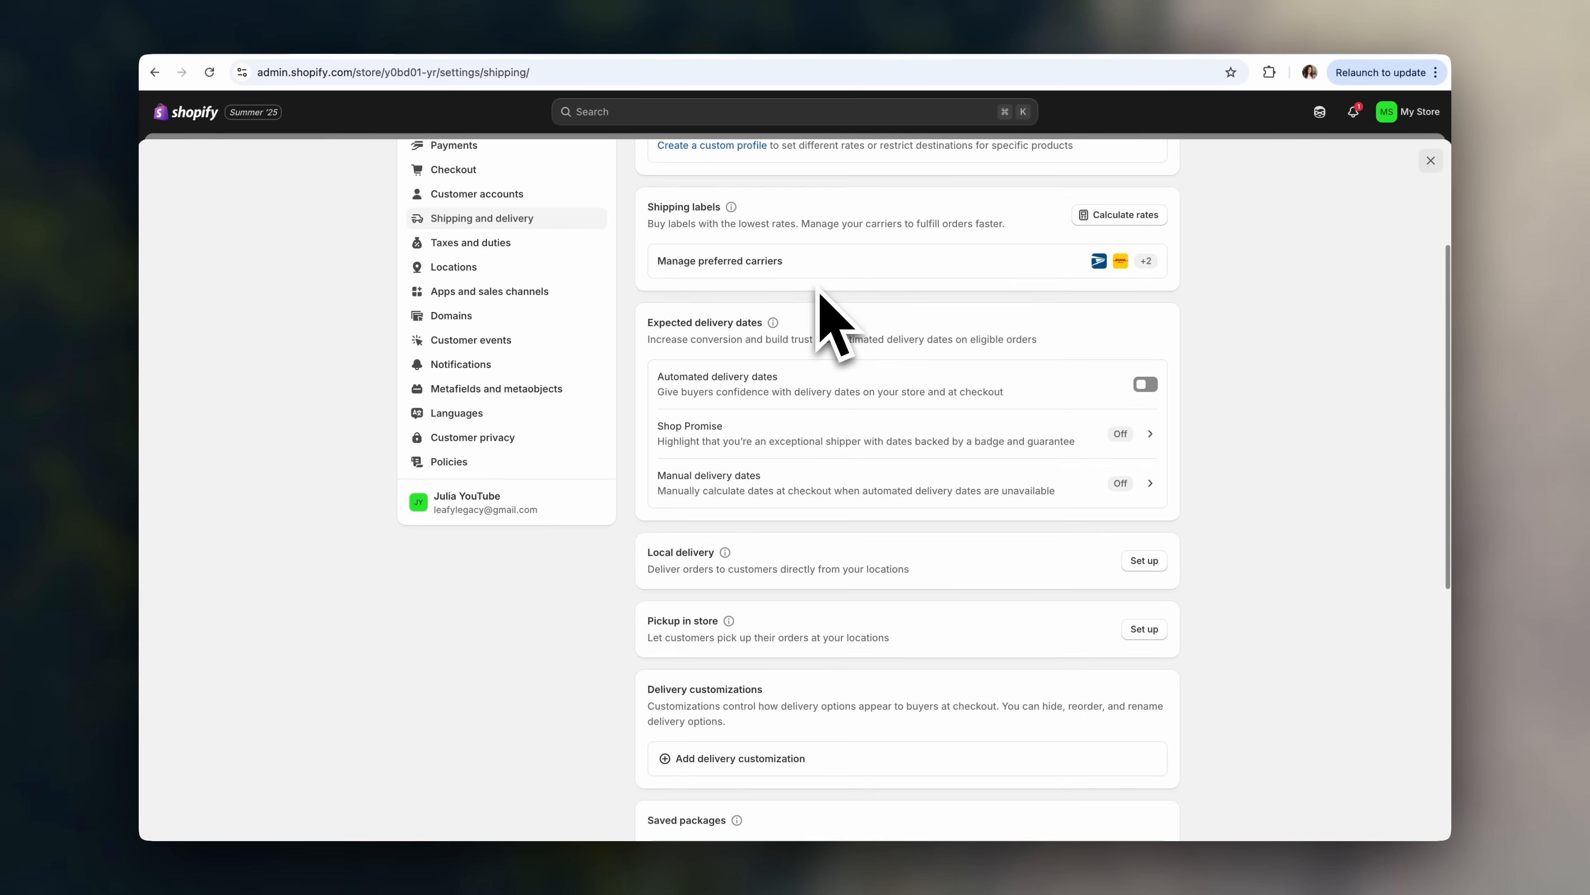
pyautogui.click(1145, 305)
pyautogui.click(1145, 306)
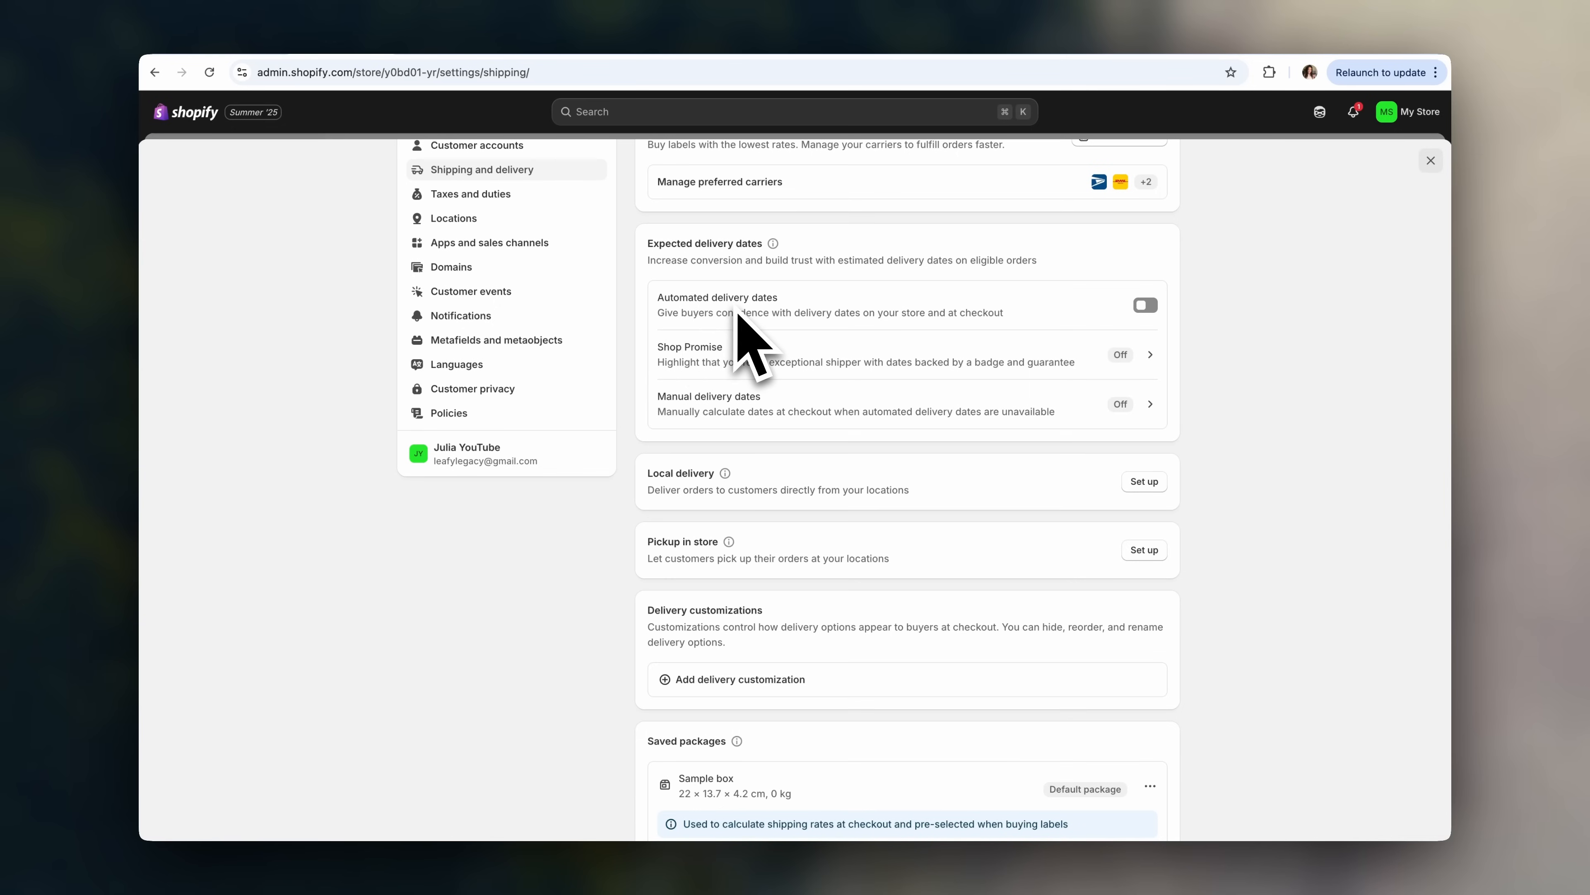
pyautogui.click(1145, 306)
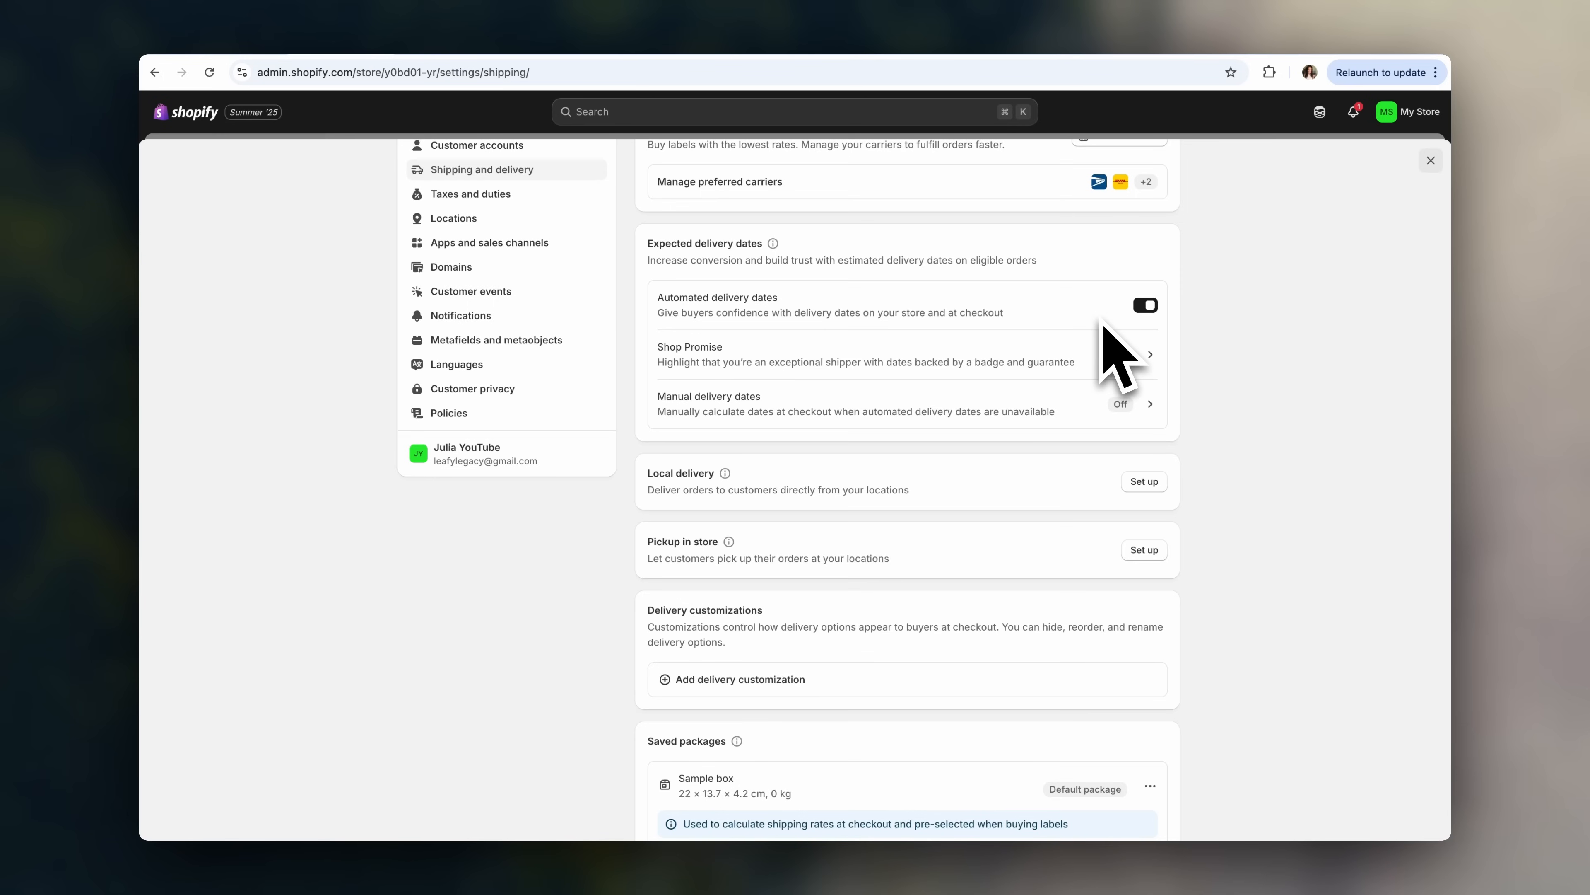
pyautogui.scroll(-3, 1102, 339)
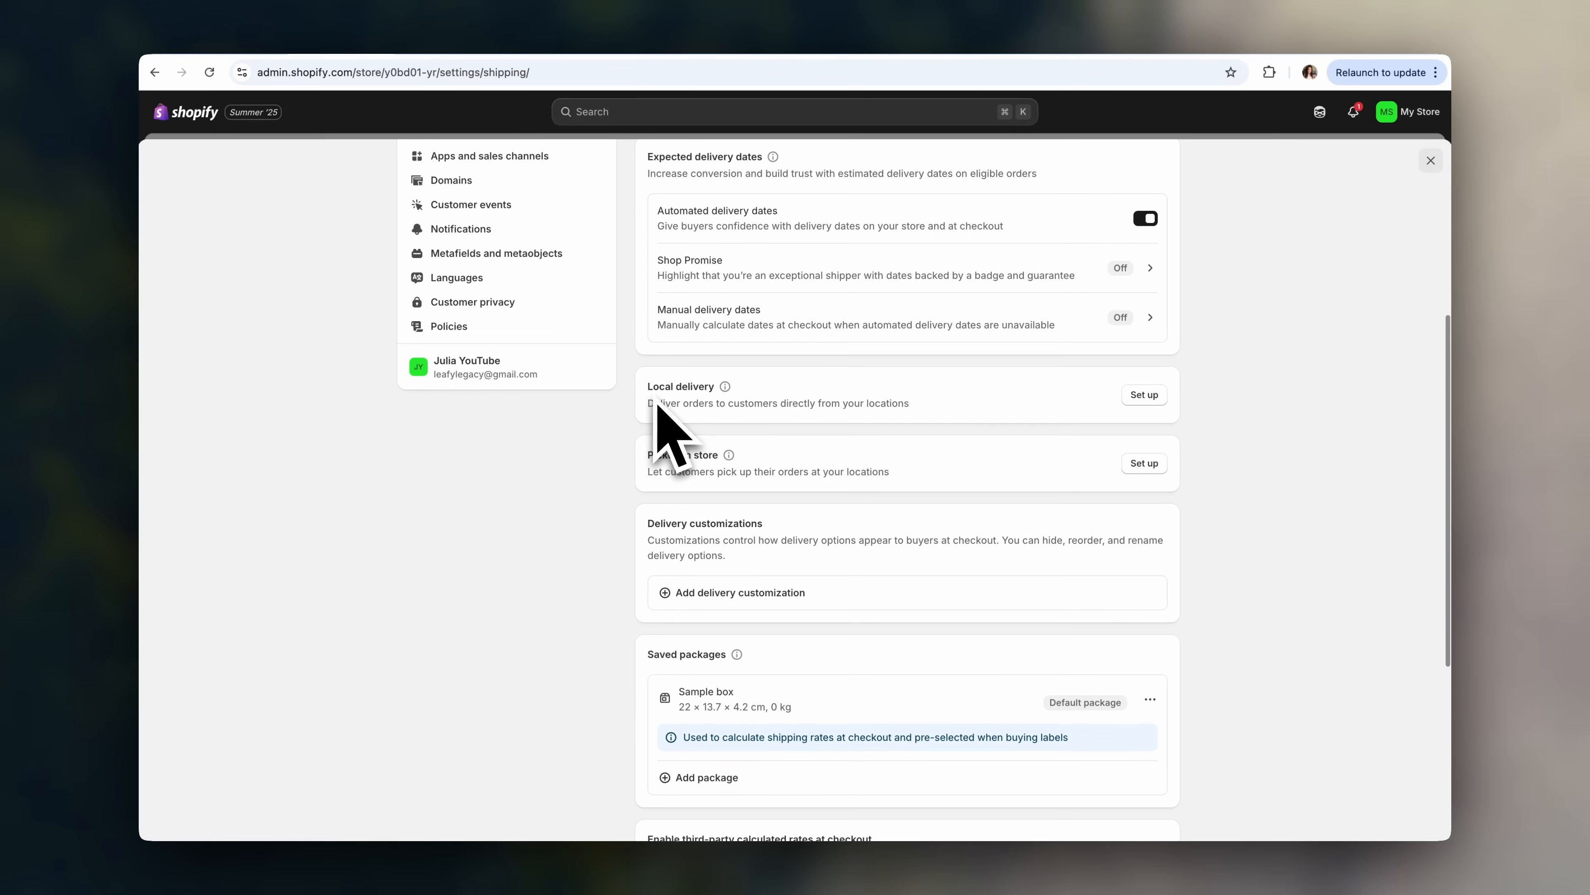
pyautogui.scroll(-1, 657, 405)
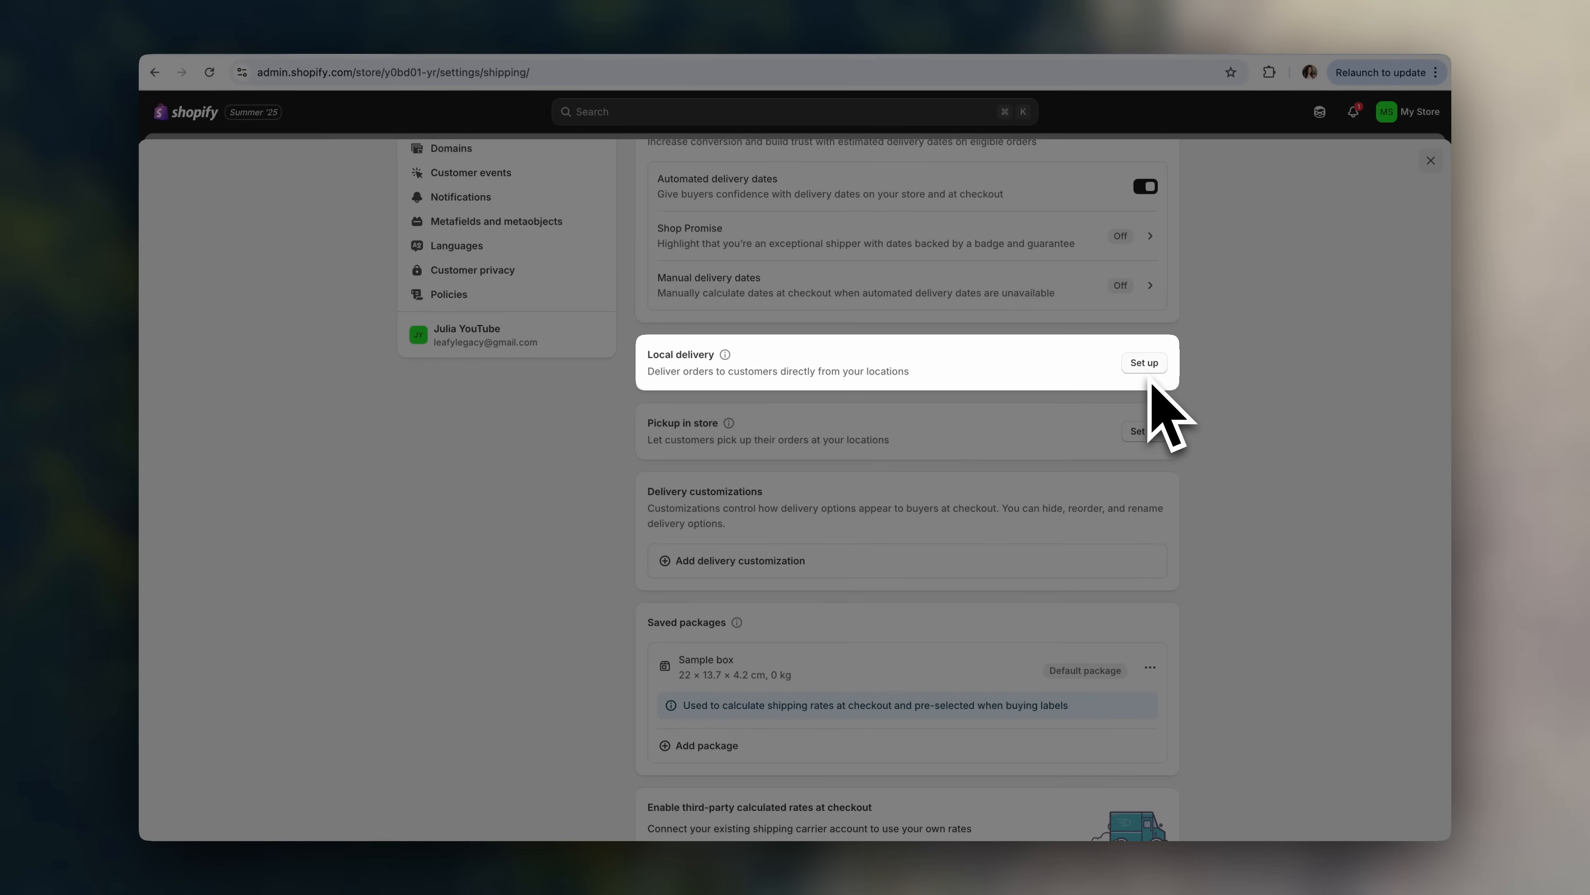
pyautogui.scroll(-5, 1187, 432)
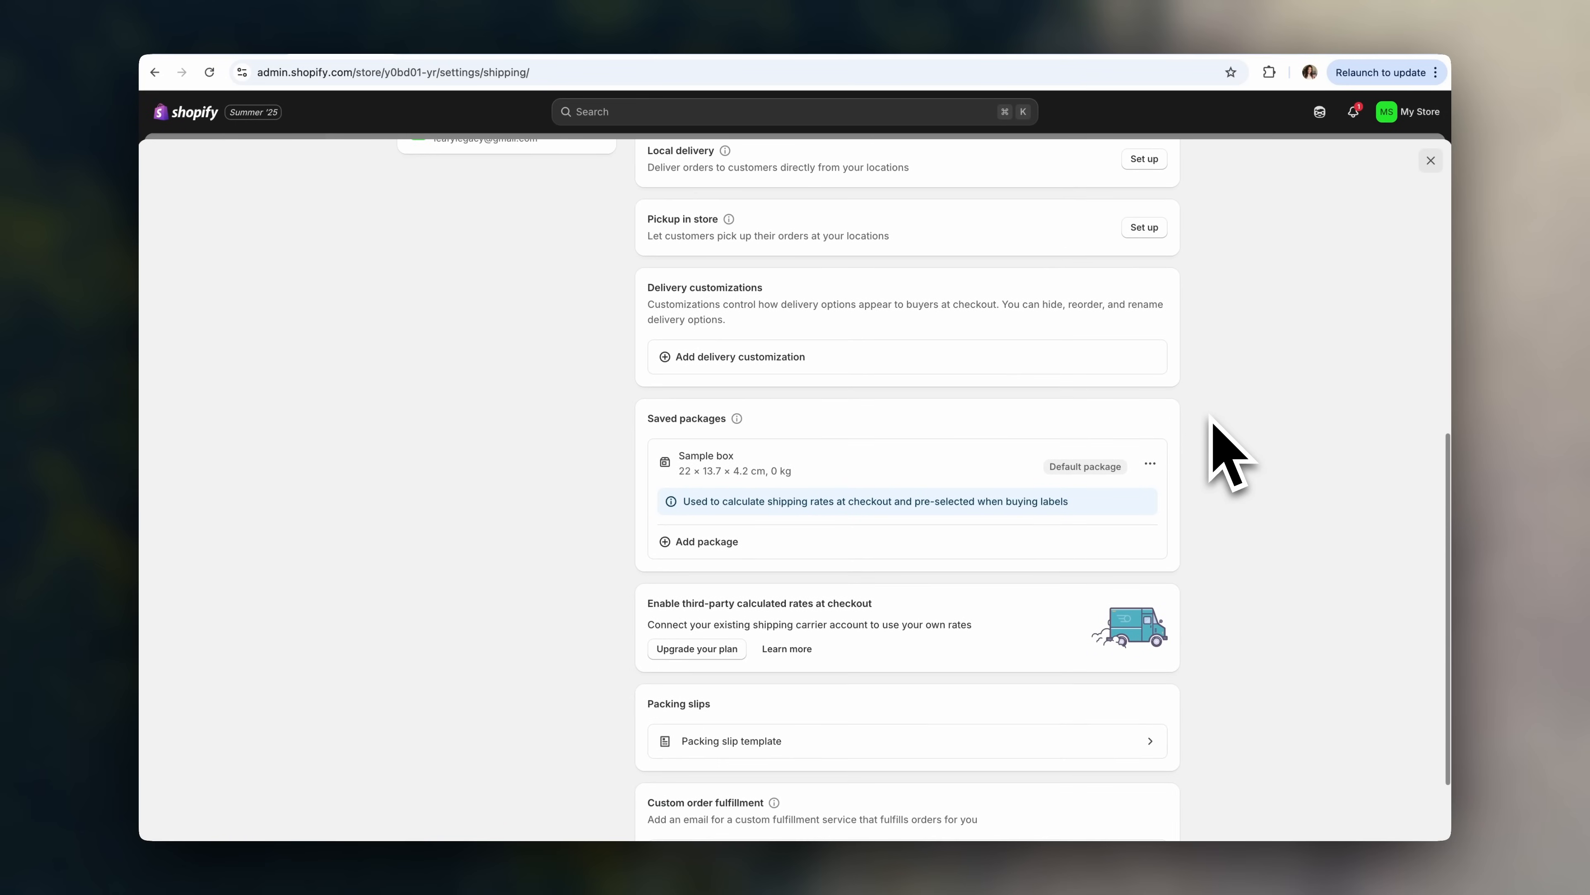
pyautogui.scroll(-1, 1213, 421)
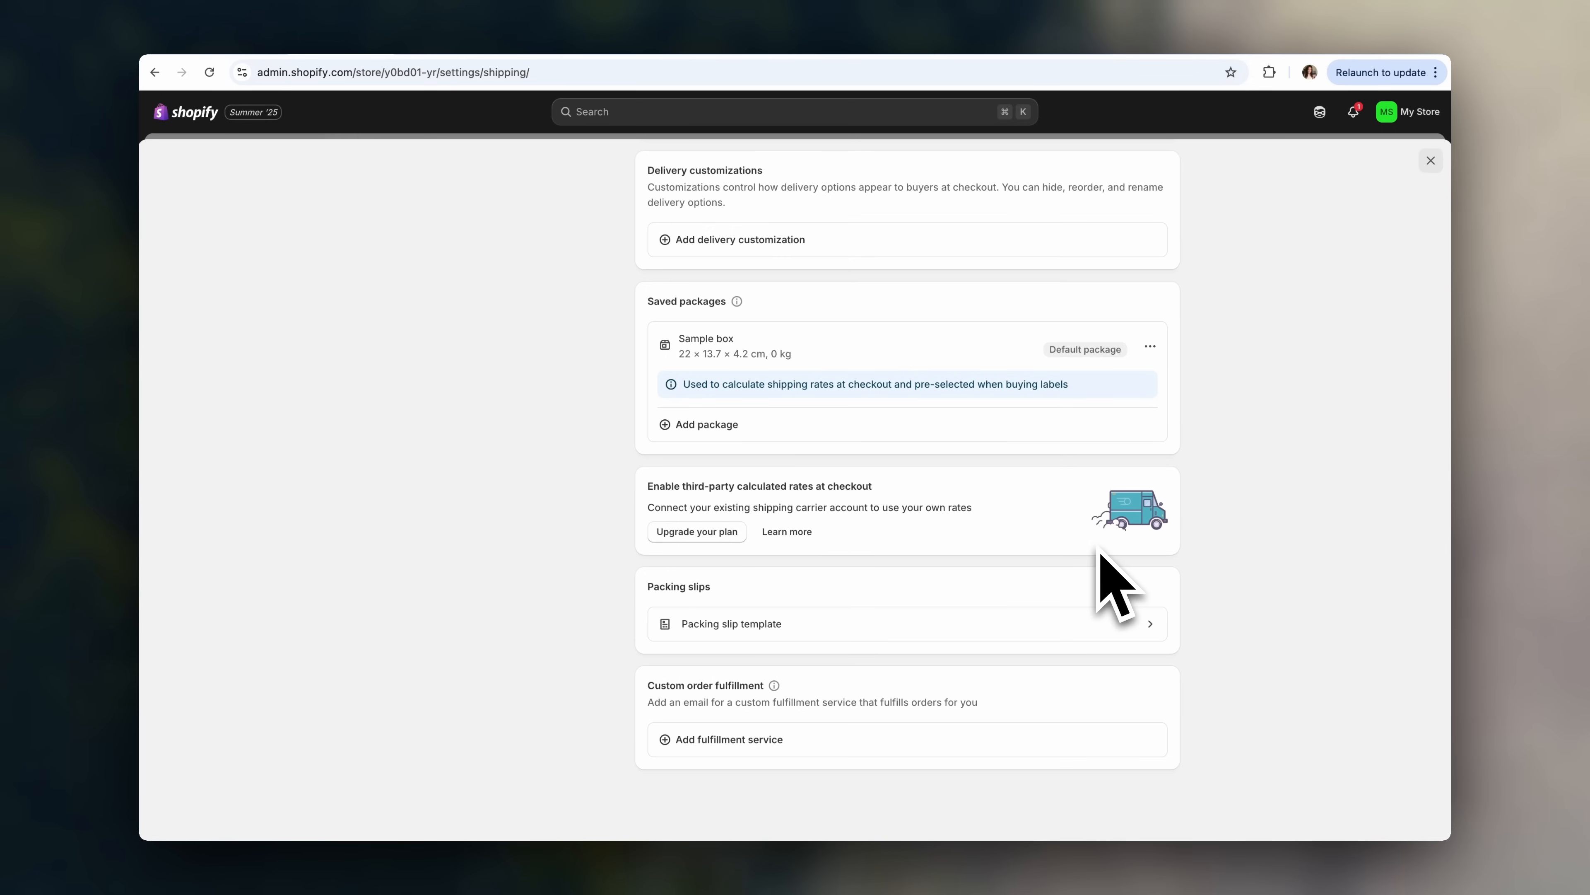
pyautogui.scroll(15, 1189, 598)
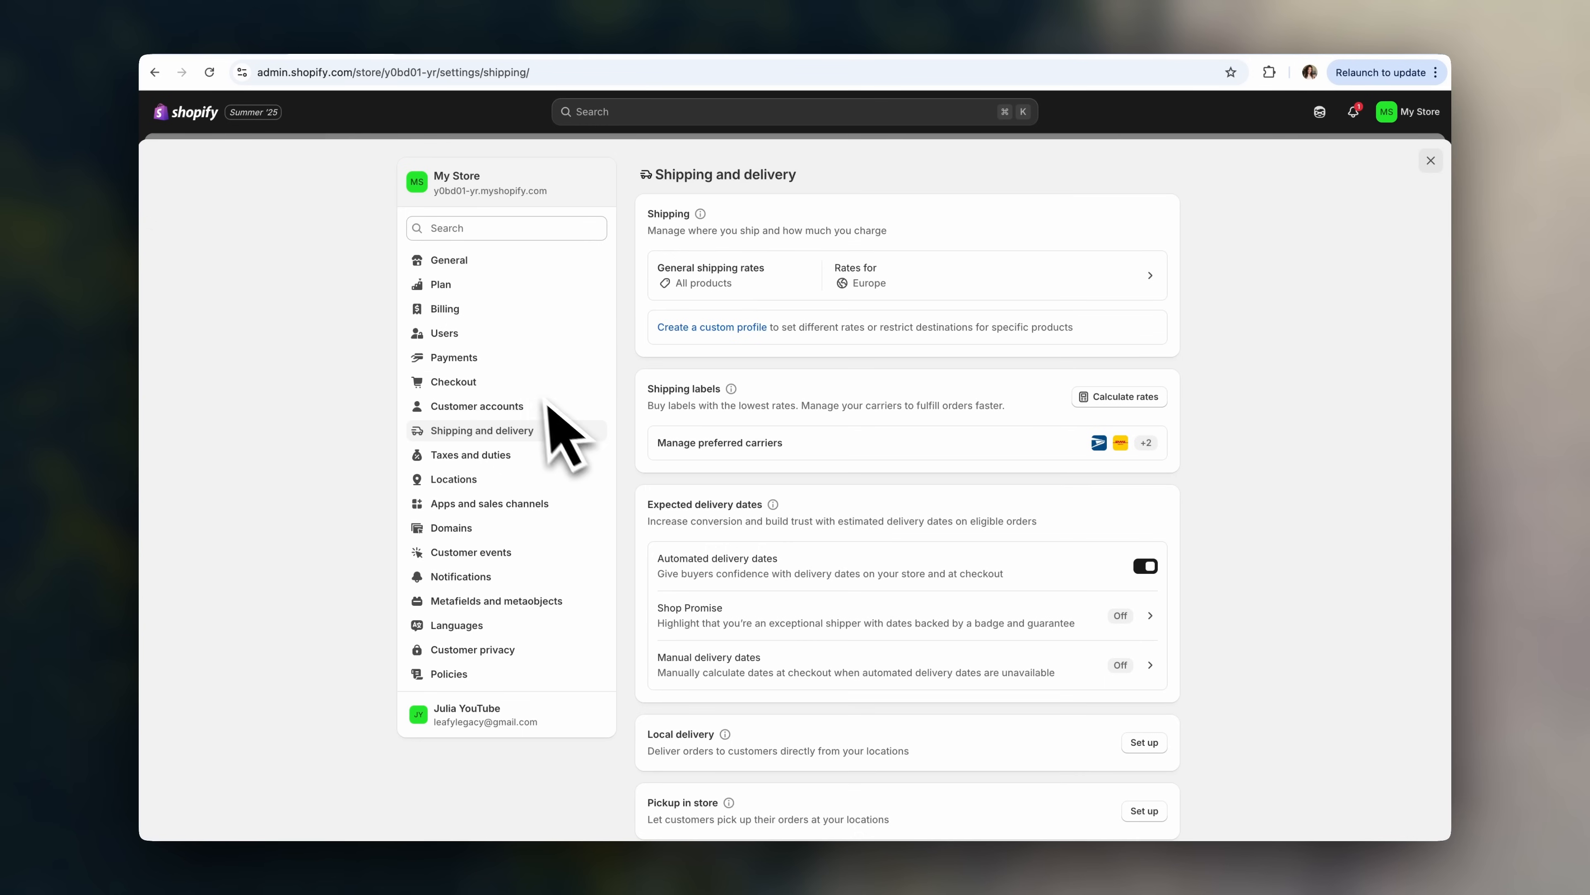
# - In Checkout settings, require first and last name and a shipping phone number, then save
pyautogui.click(535, 383)
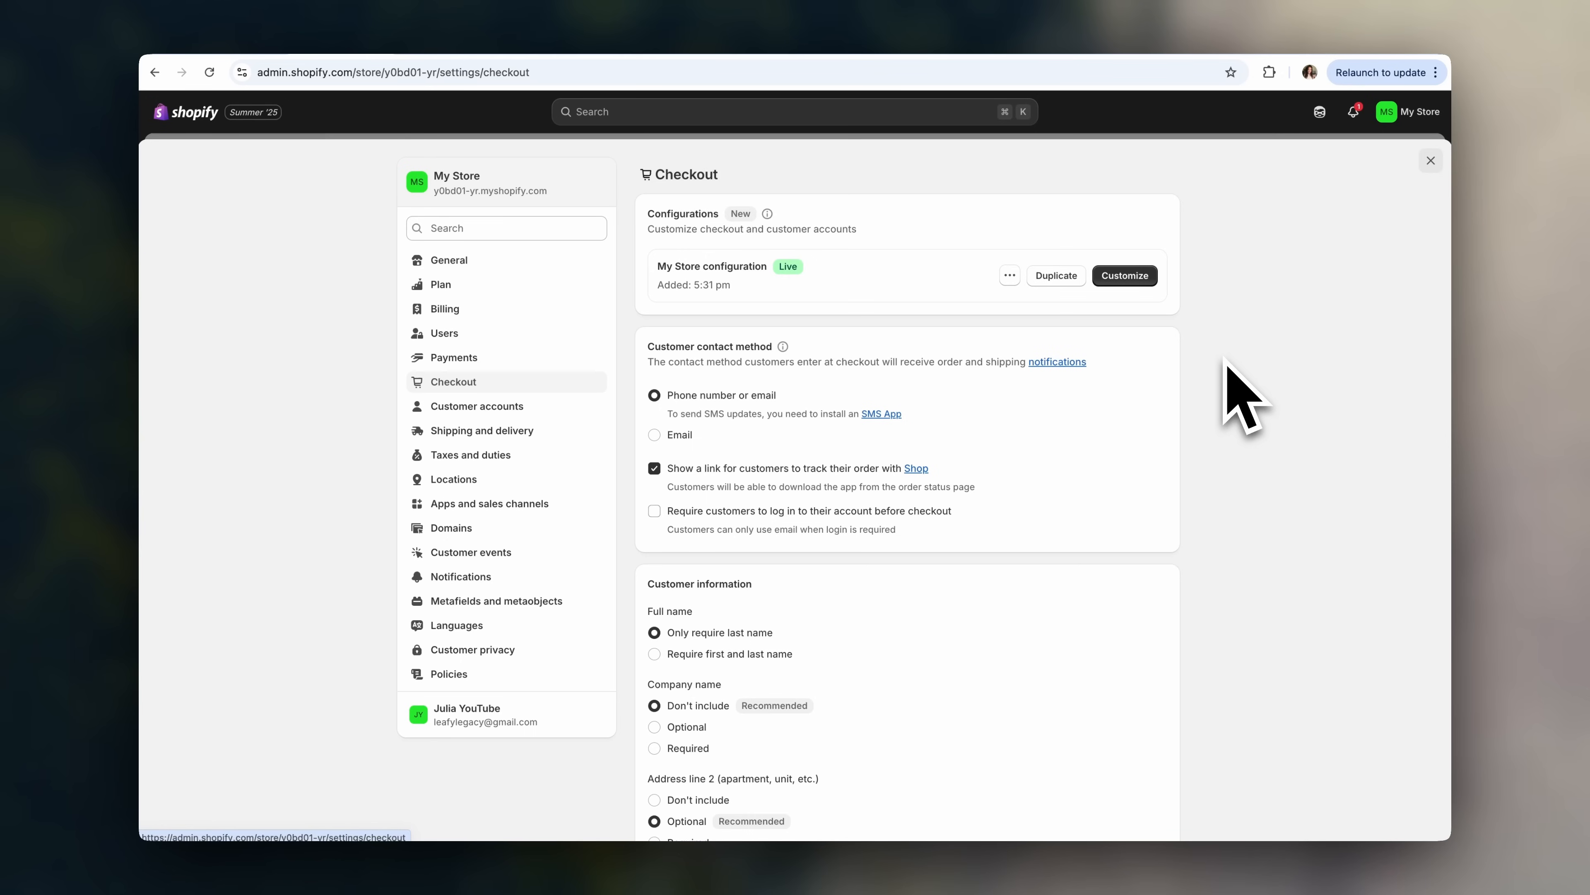
pyautogui.scroll(-1, 1224, 362)
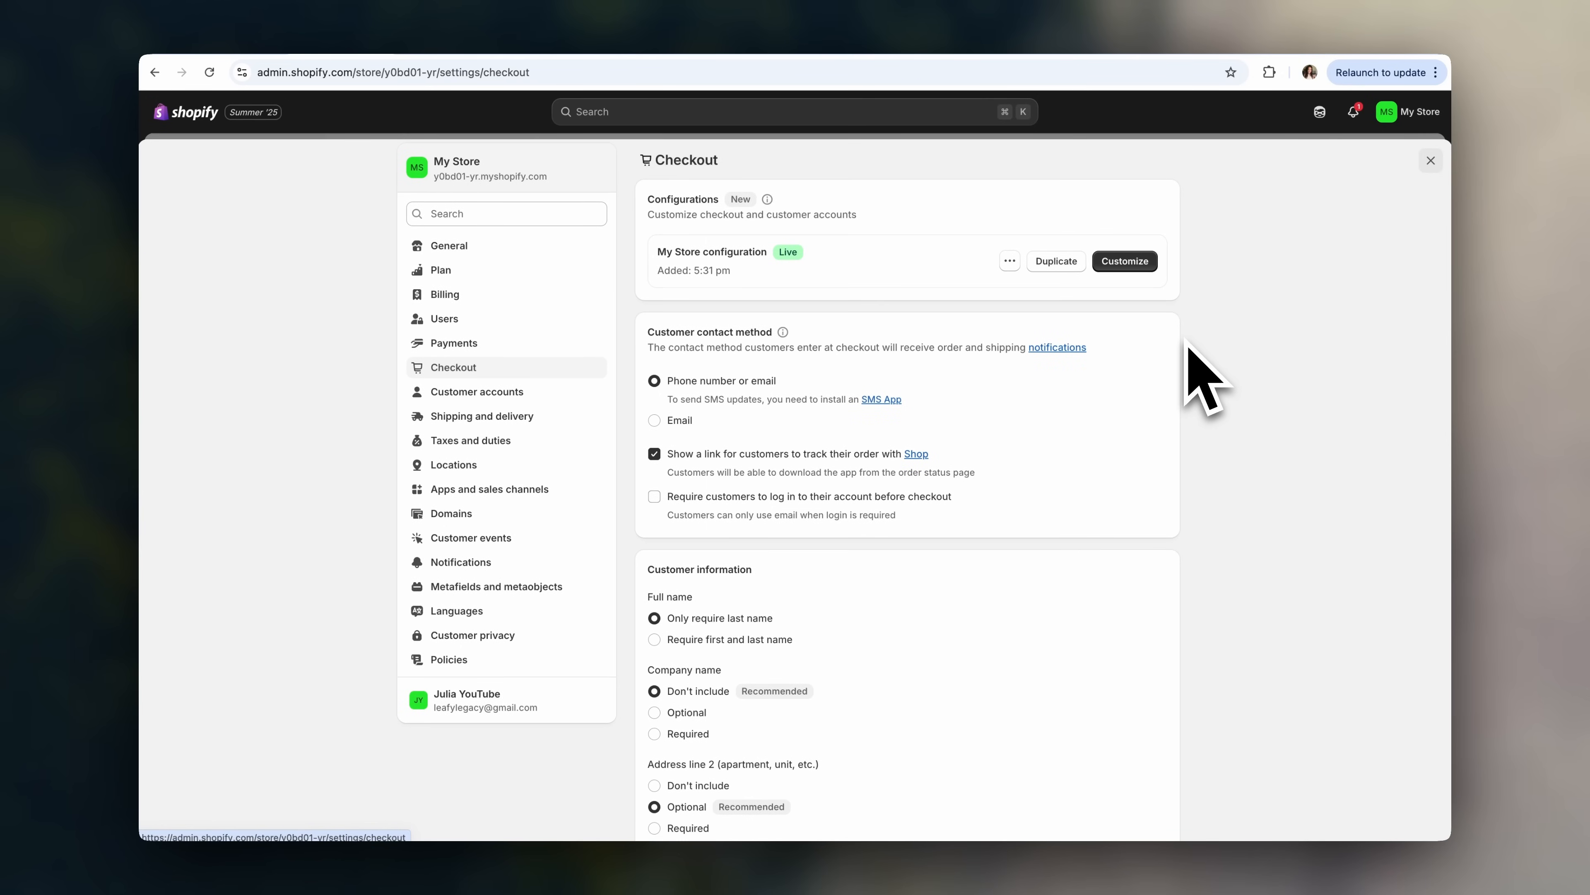
pyautogui.scroll(-3, 1209, 407)
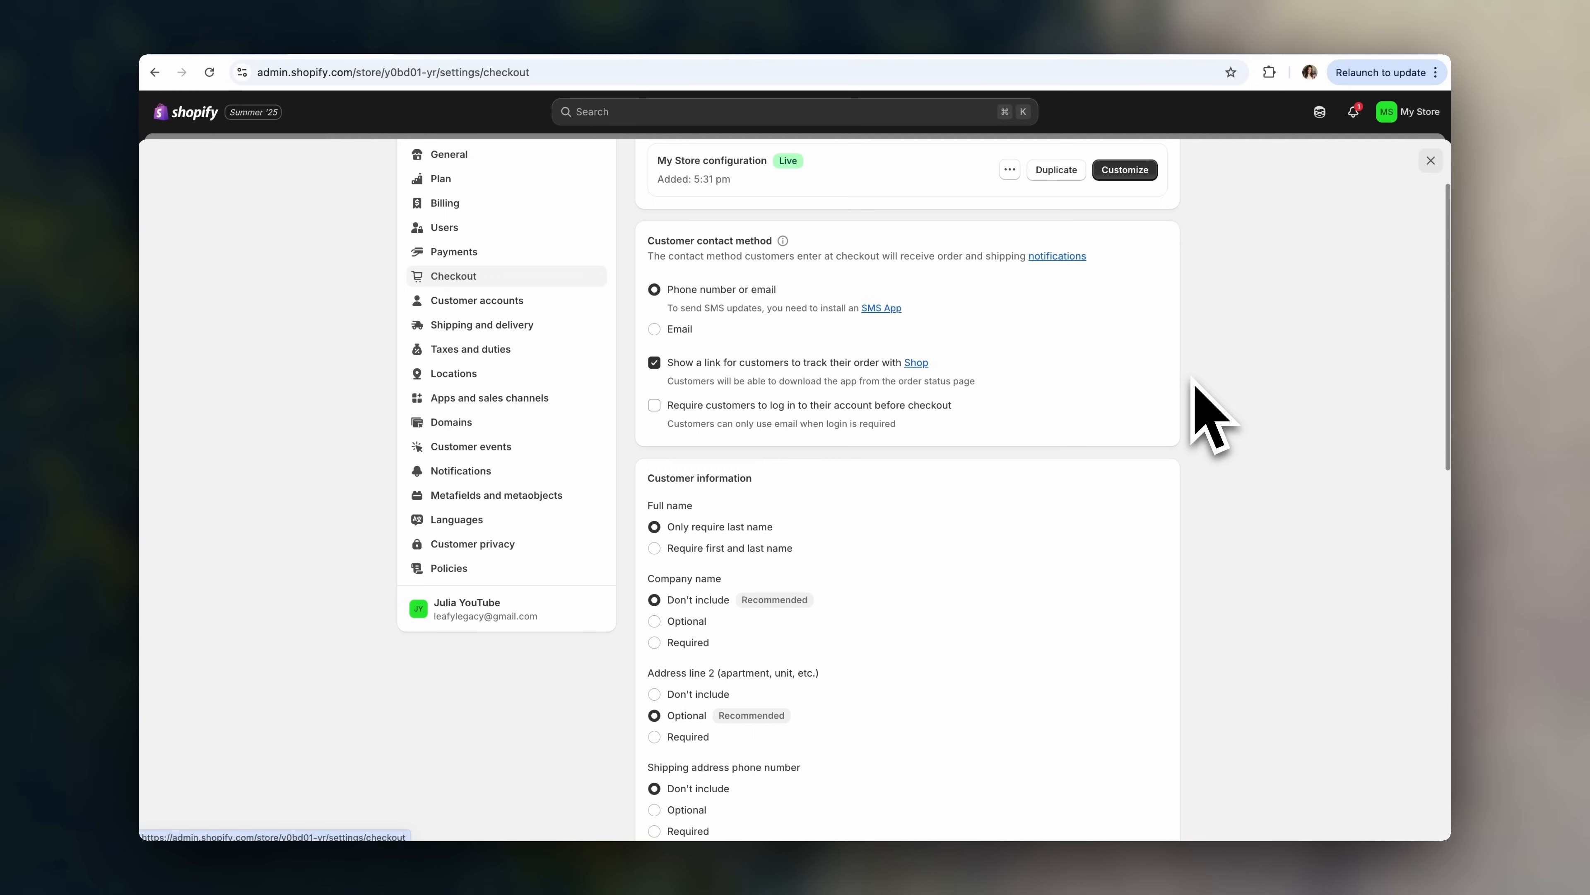
pyautogui.scroll(-5, 1196, 395)
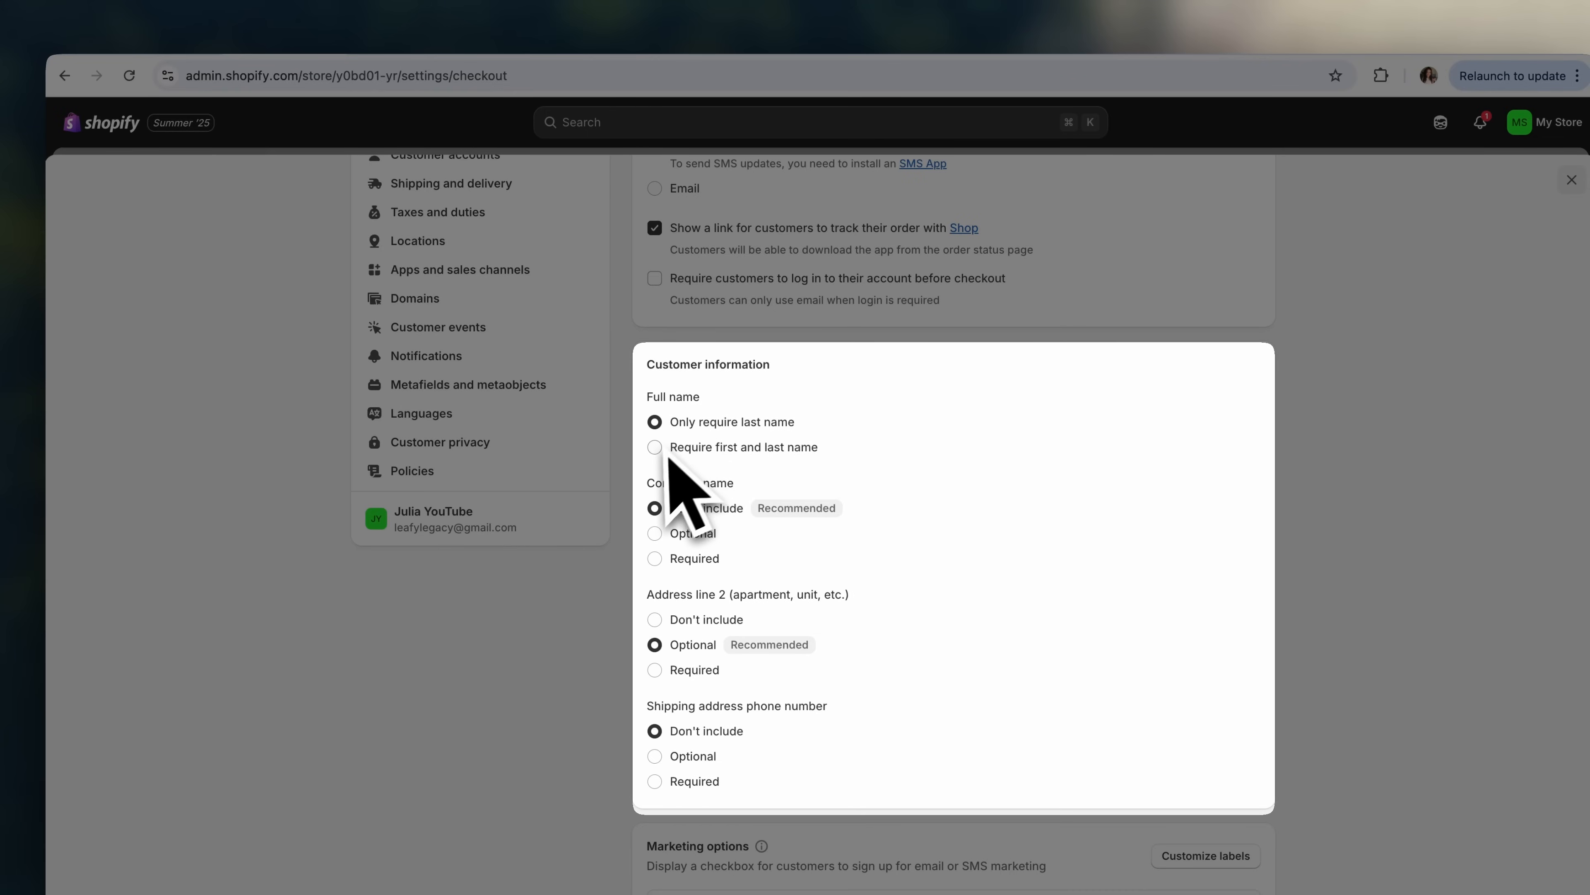
pyautogui.click(706, 449)
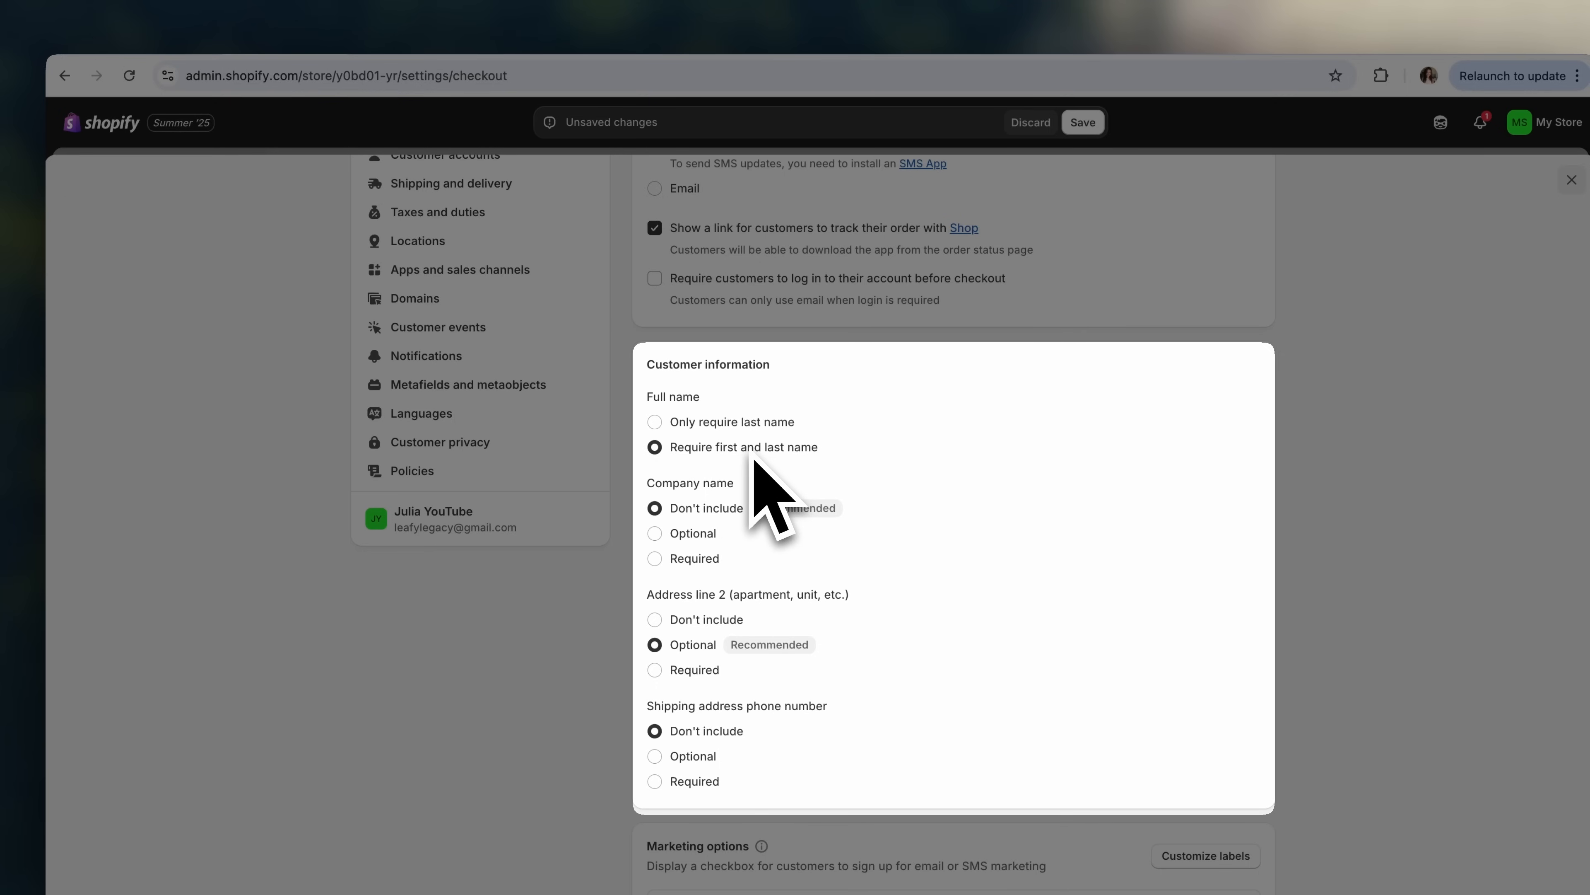
pyautogui.scroll(-2, 755, 460)
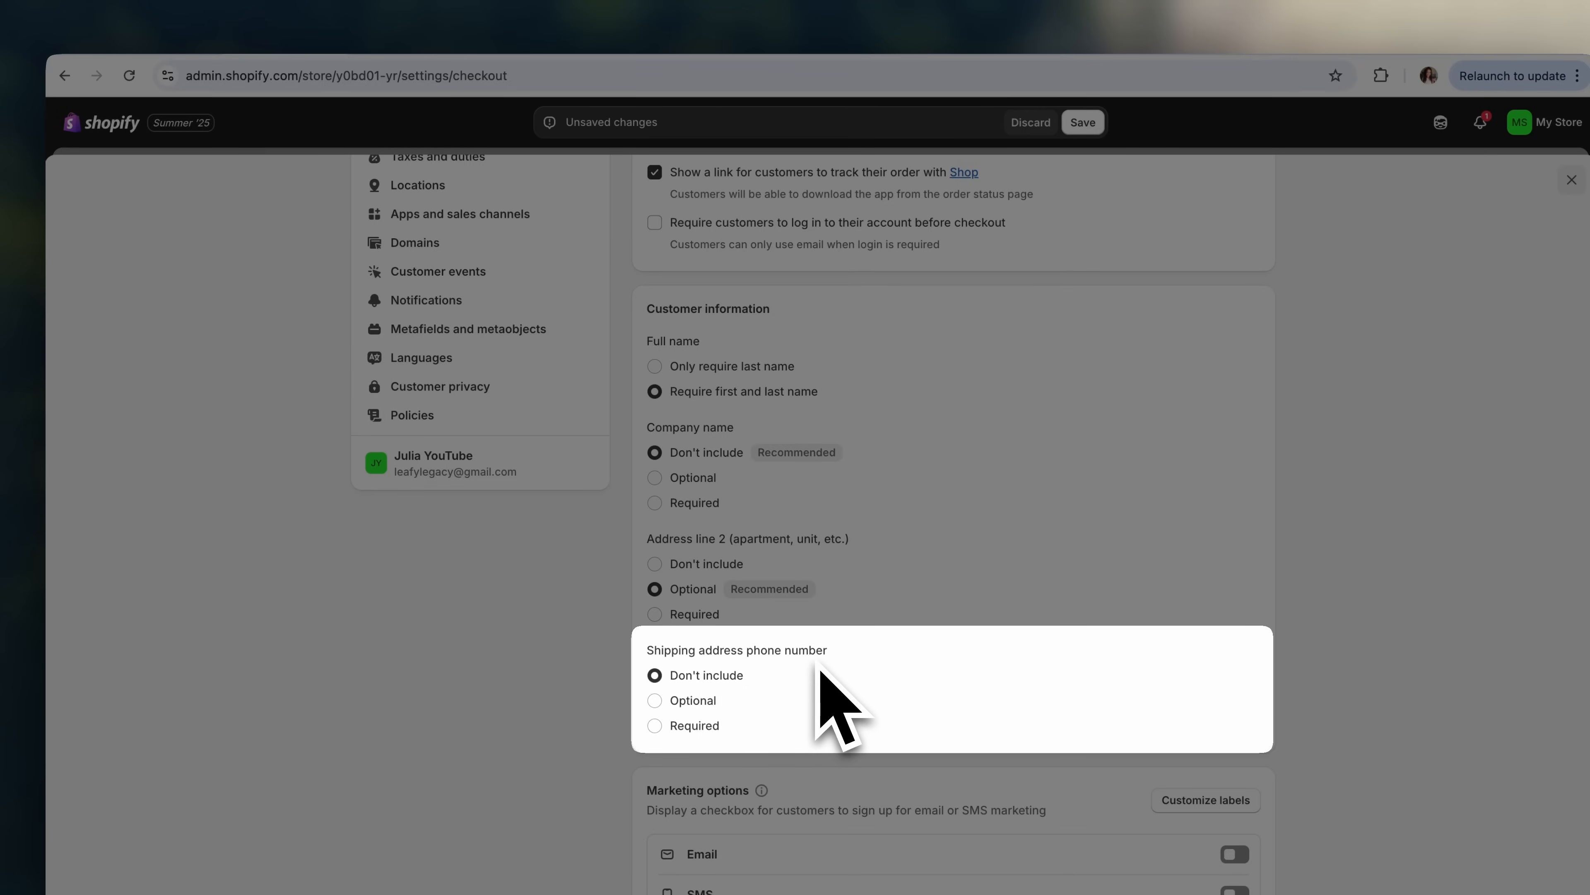
pyautogui.click(690, 726)
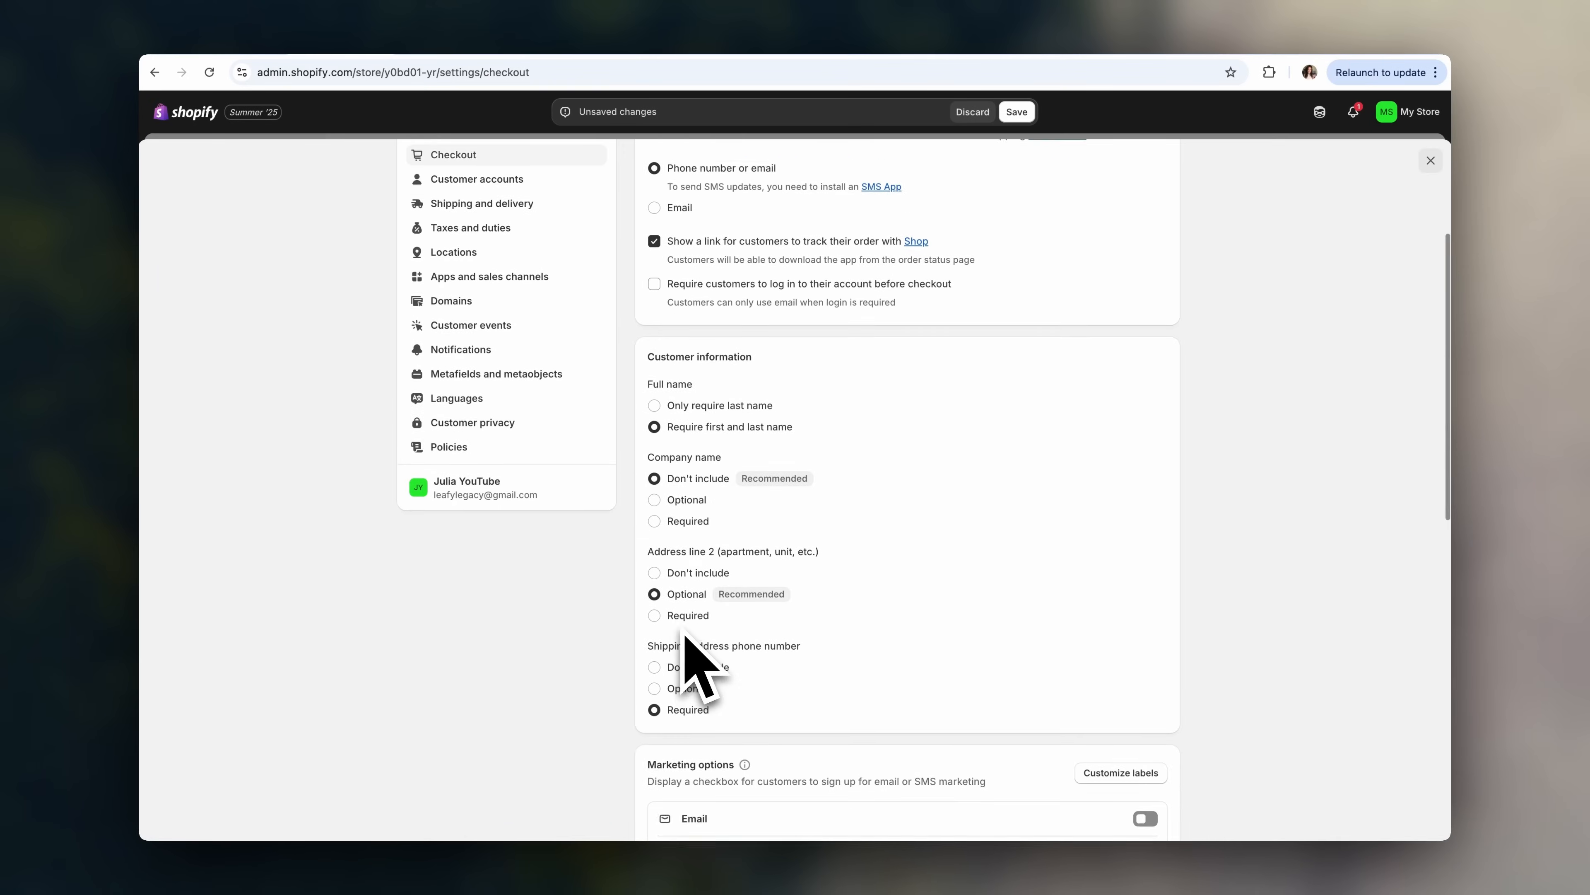
pyautogui.scroll(5, 686, 639)
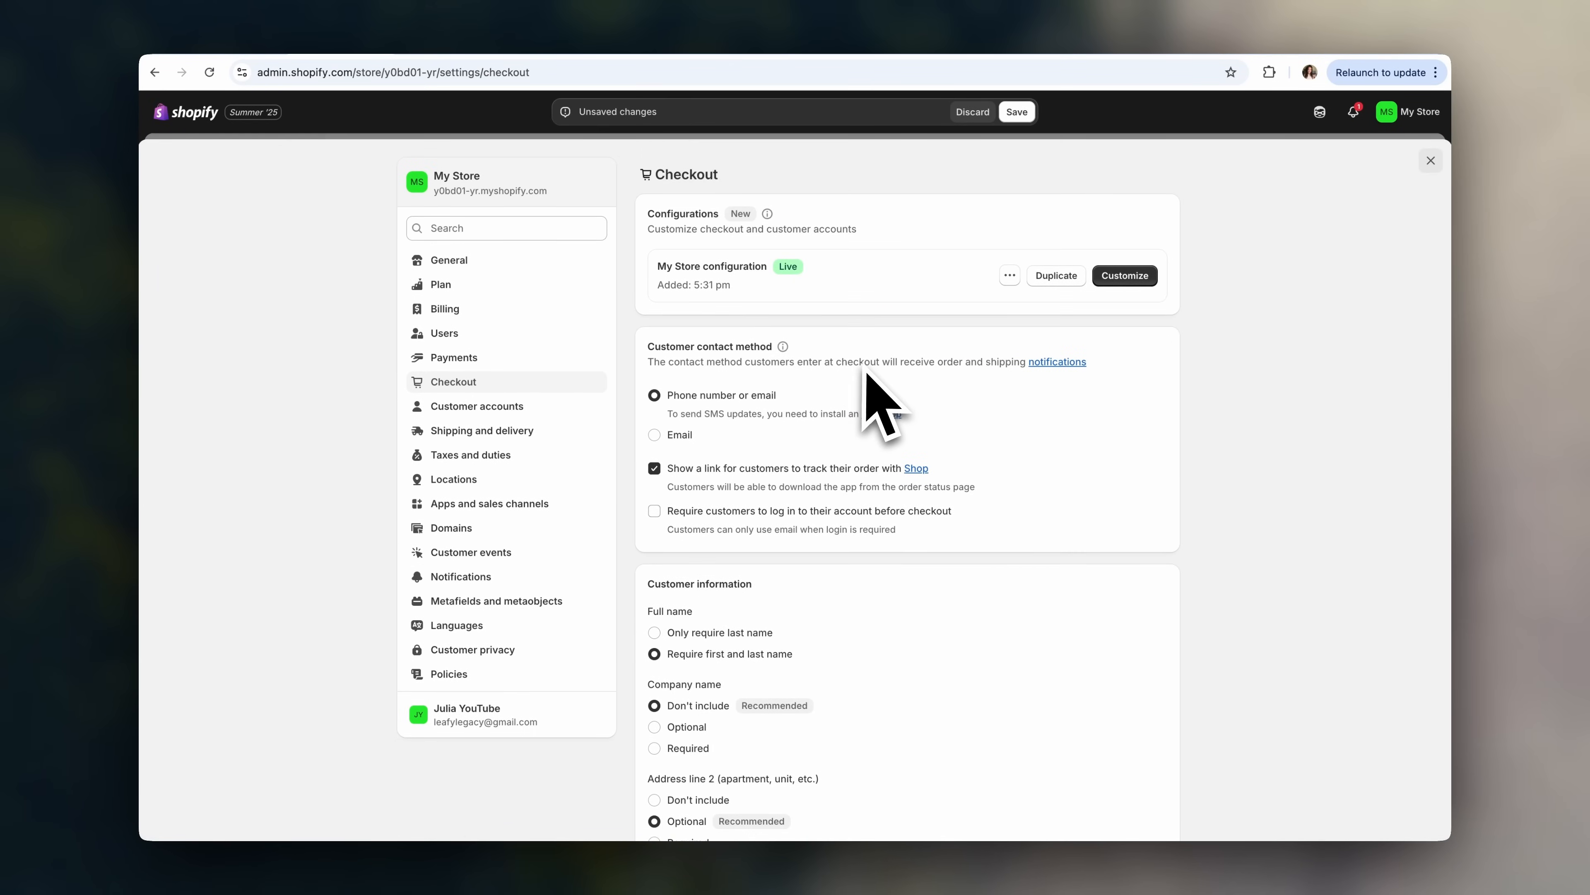
pyautogui.click(1025, 112)
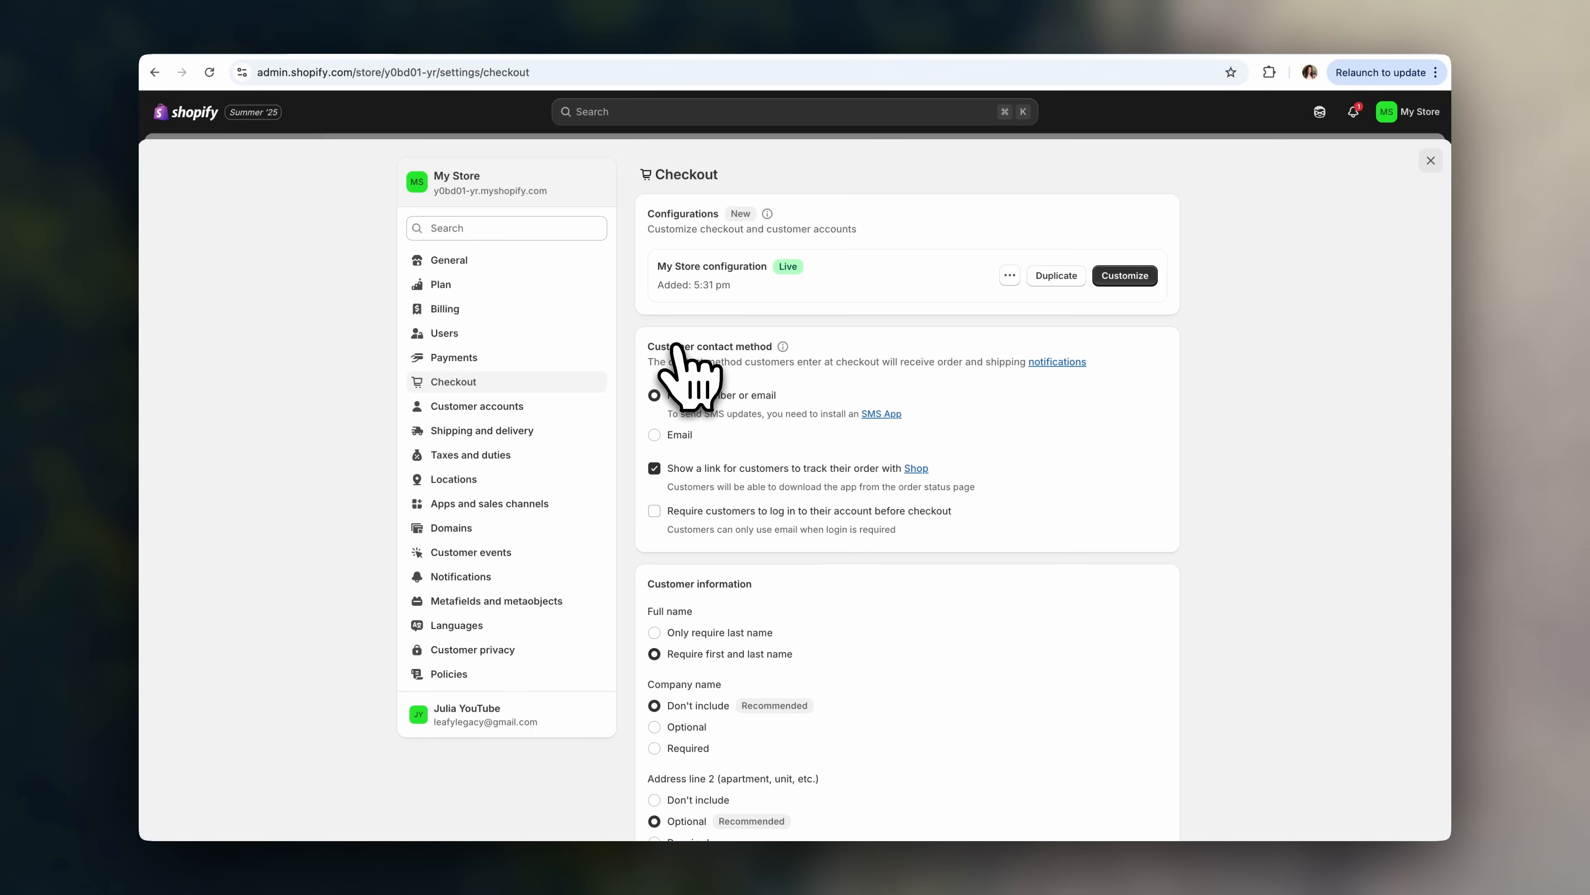
# - Go to Apps and sales channels and view a bundle app's details page
pyautogui.click(540, 505)
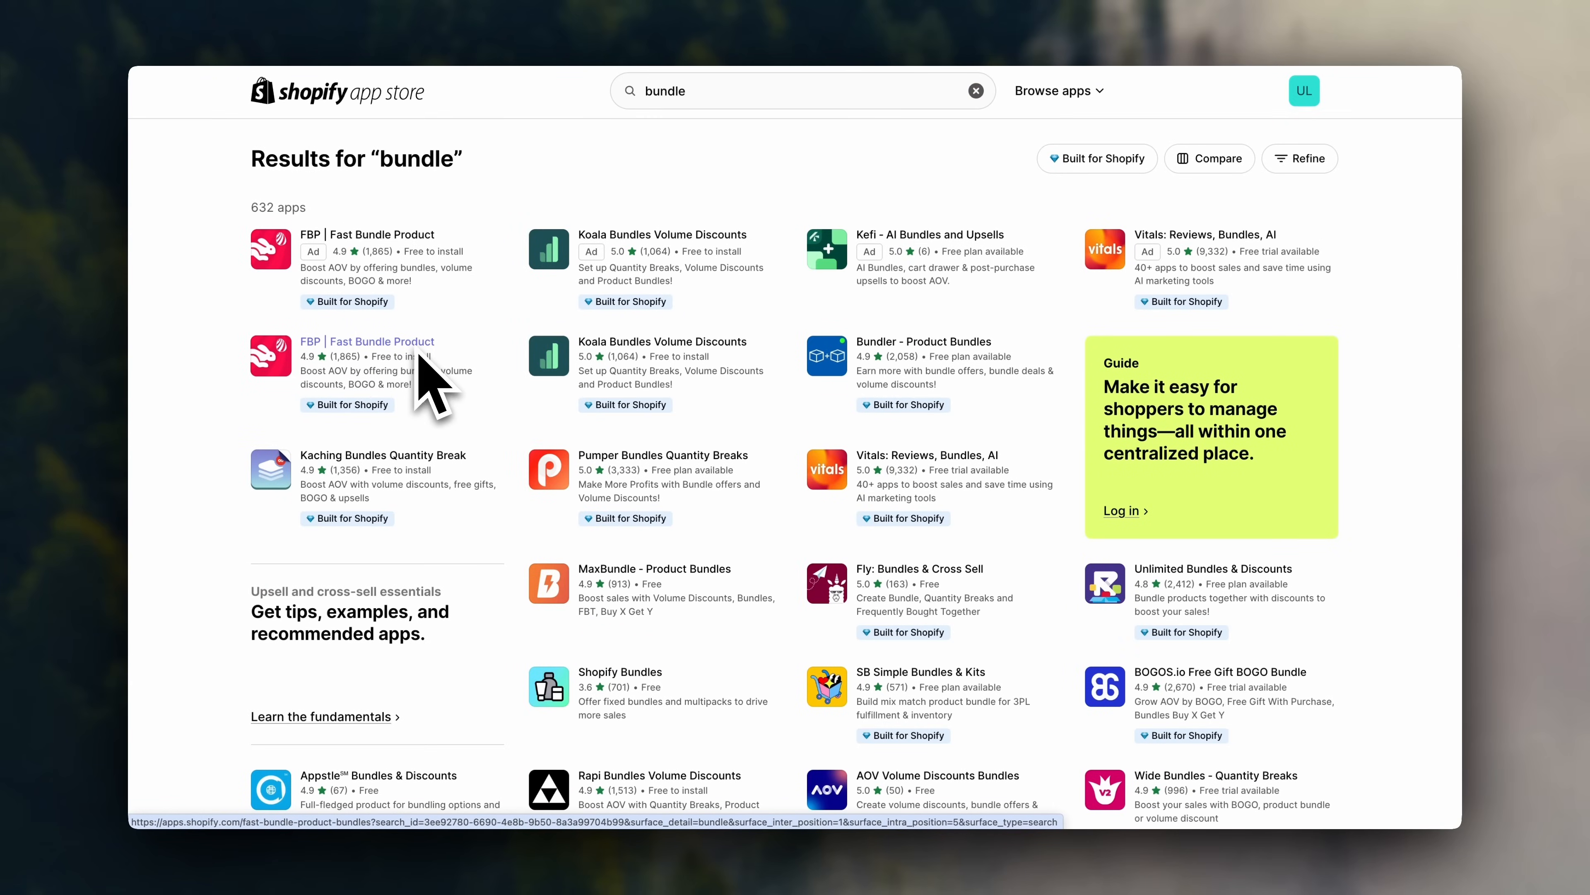
pyautogui.click(418, 354)
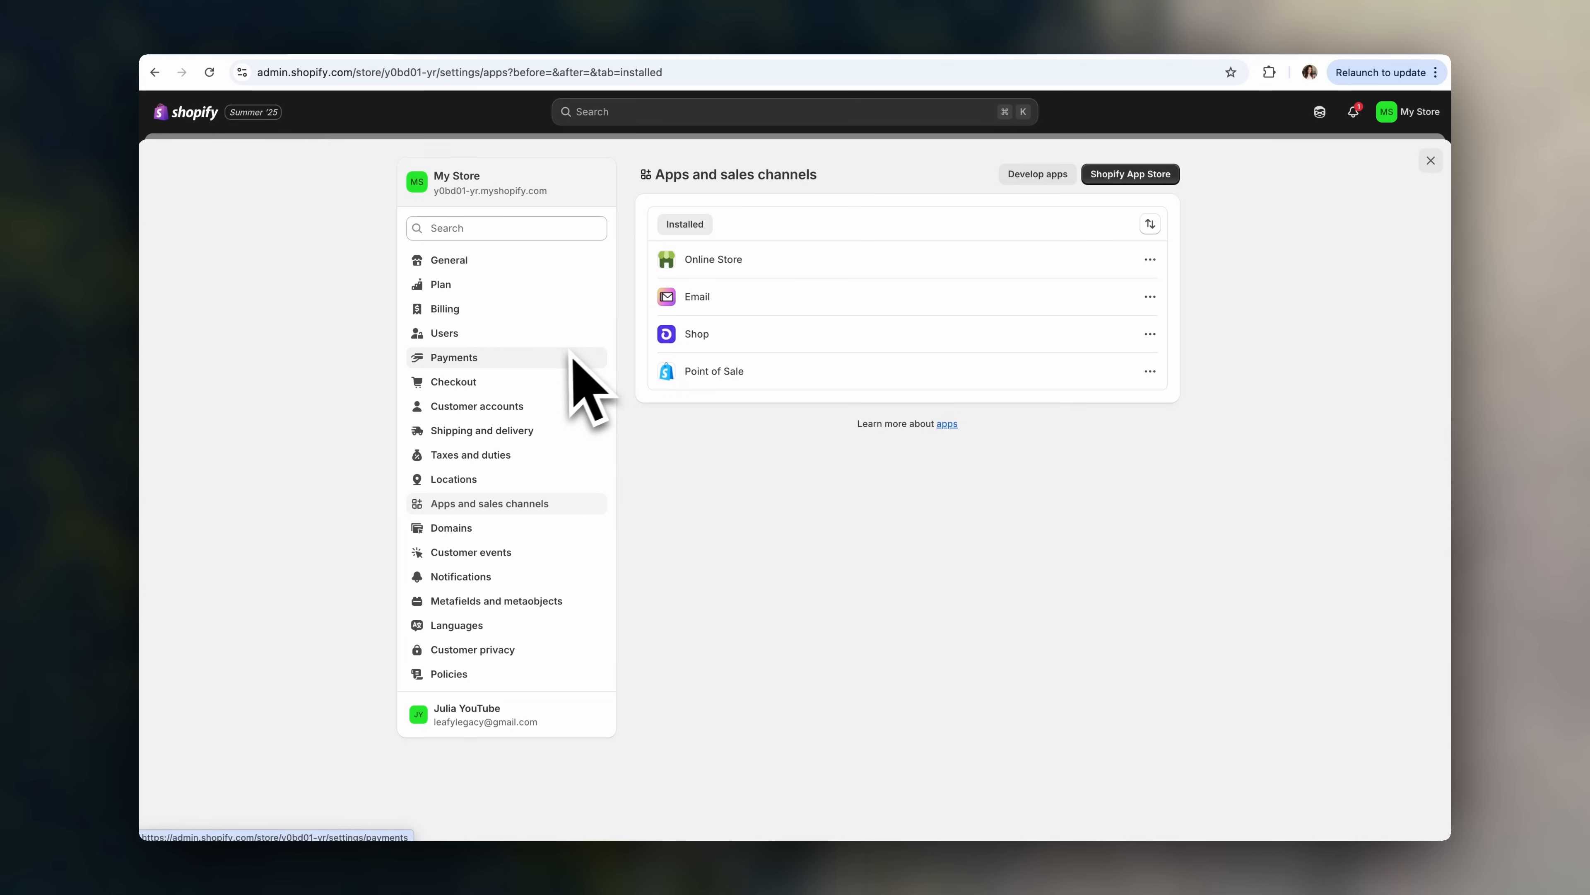
# - Start adding a new payment method from Settings > Payments
pyautogui.click(576, 389)
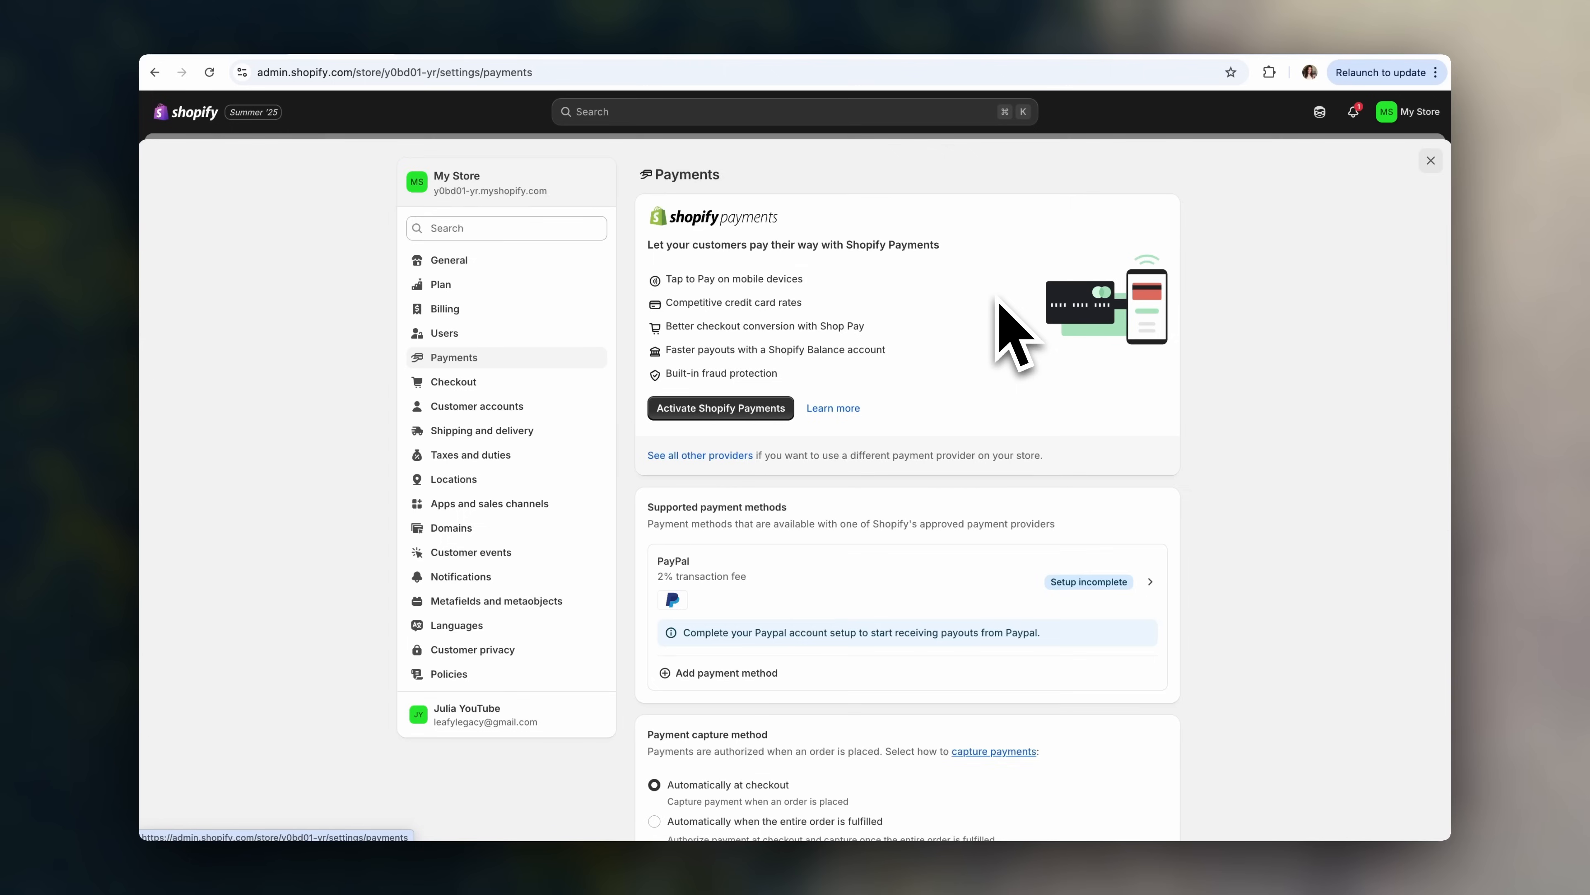
pyautogui.scroll(-3, 1002, 335)
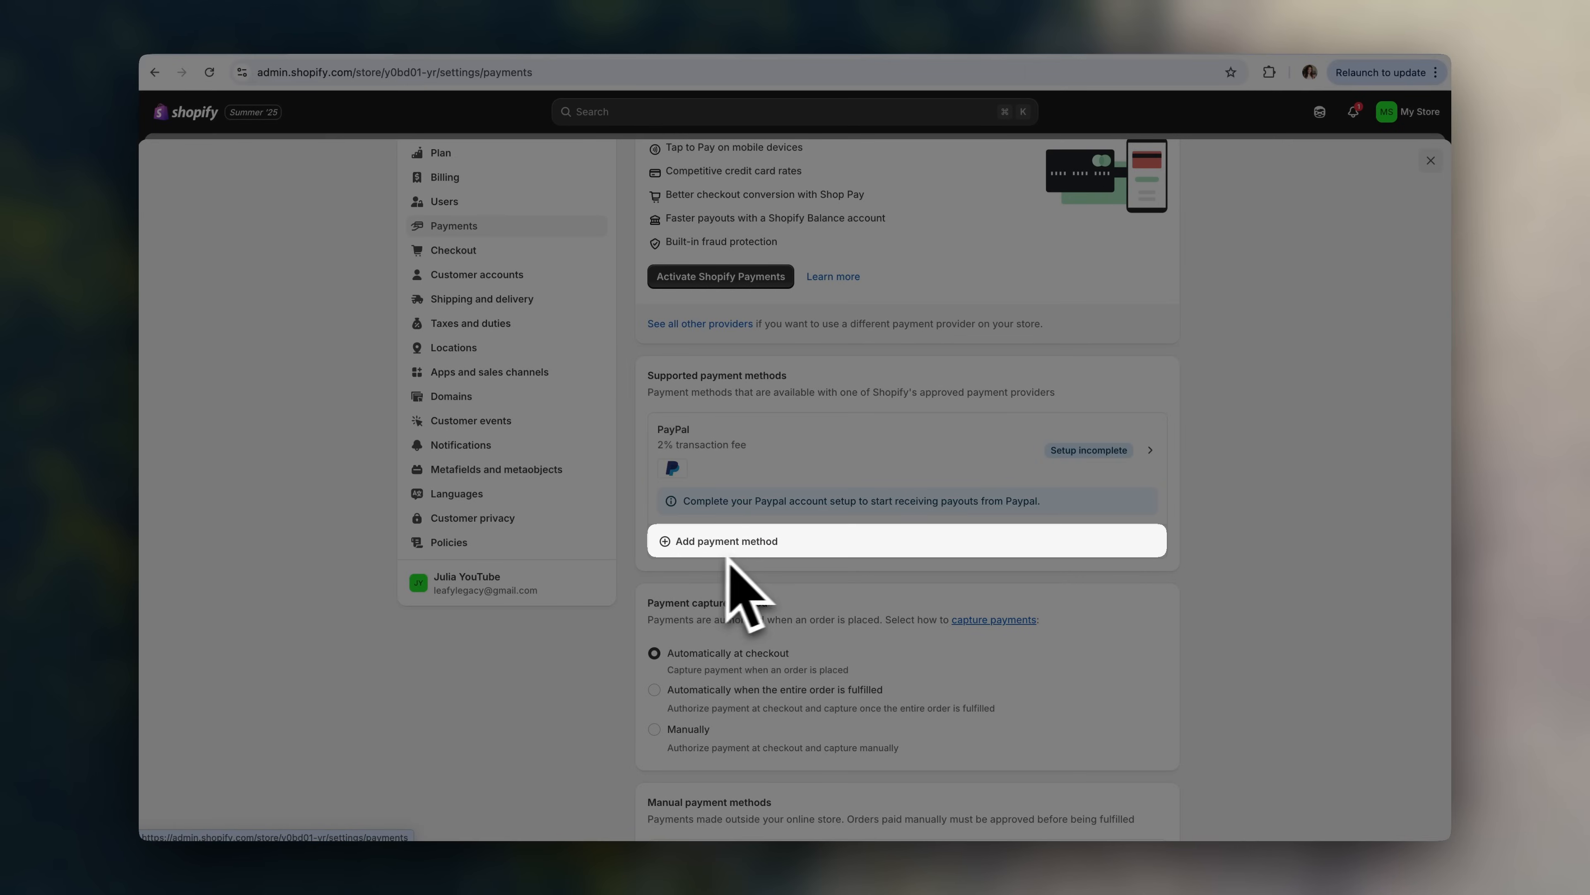
pyautogui.click(746, 552)
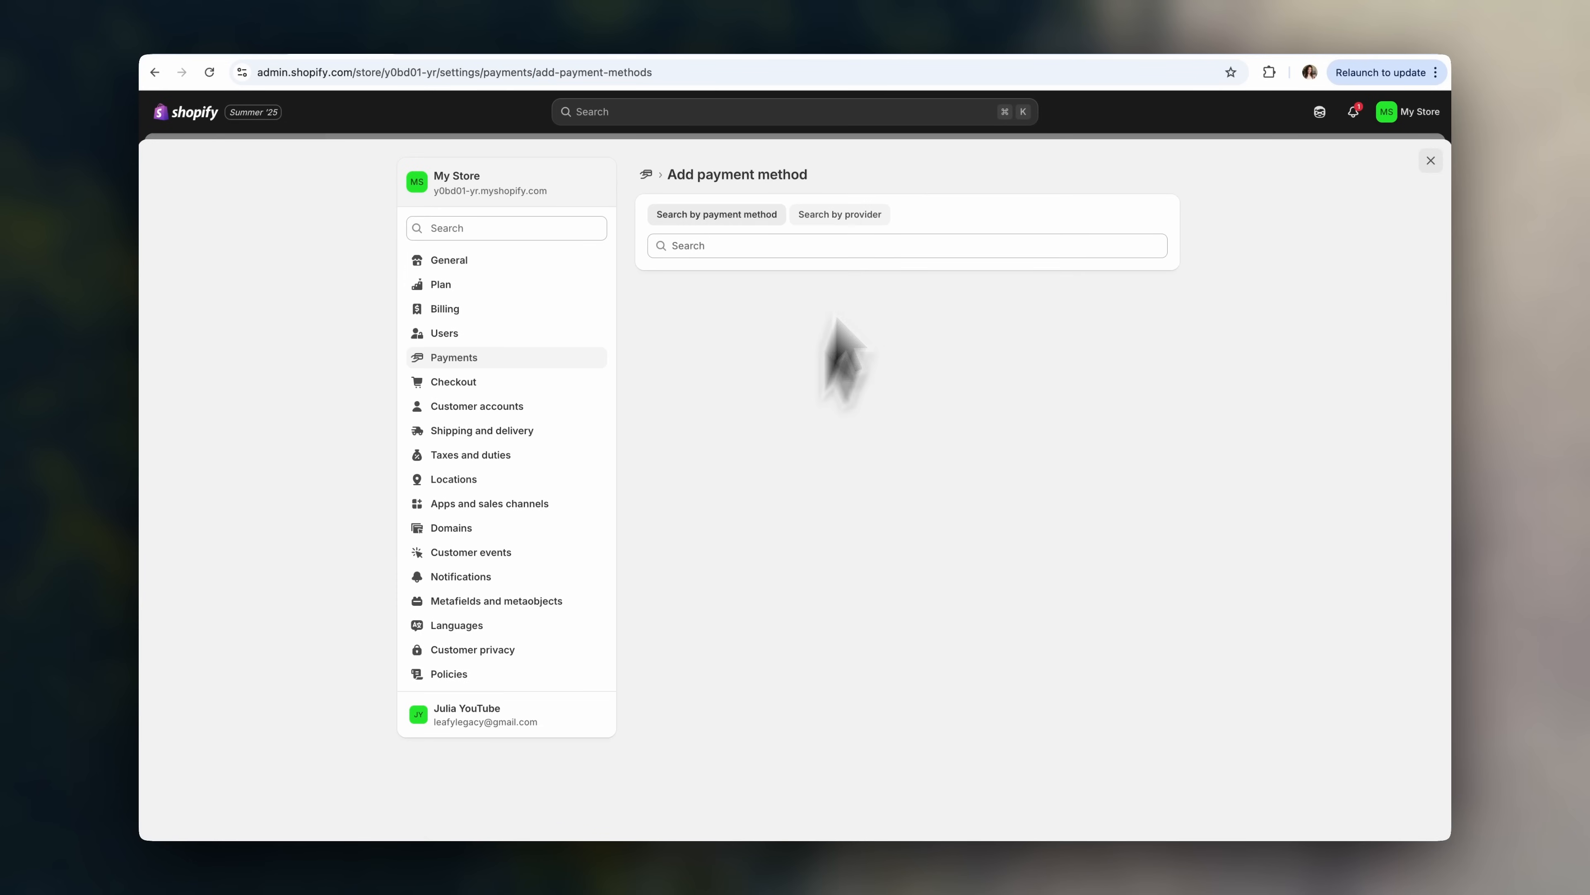
# - Search providers for 'a' and select Airwallex - Cards and Local Payment Methods
pyautogui.click(866, 245)
pyautogui.write('a')
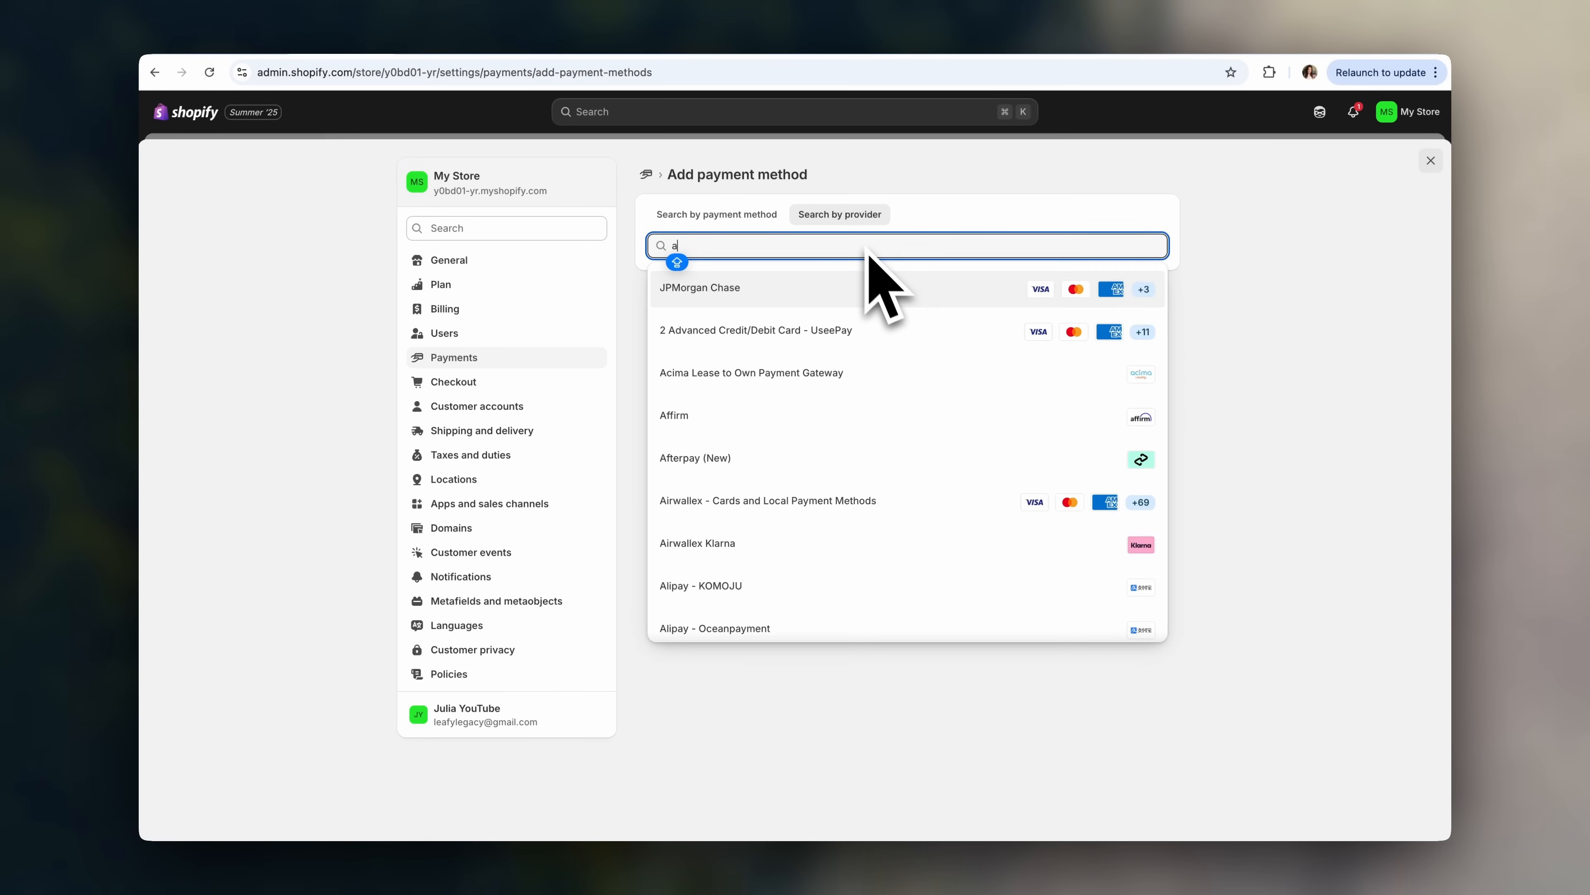
pyautogui.scroll(-2, 937, 542)
pyautogui.scroll(-10, 937, 548)
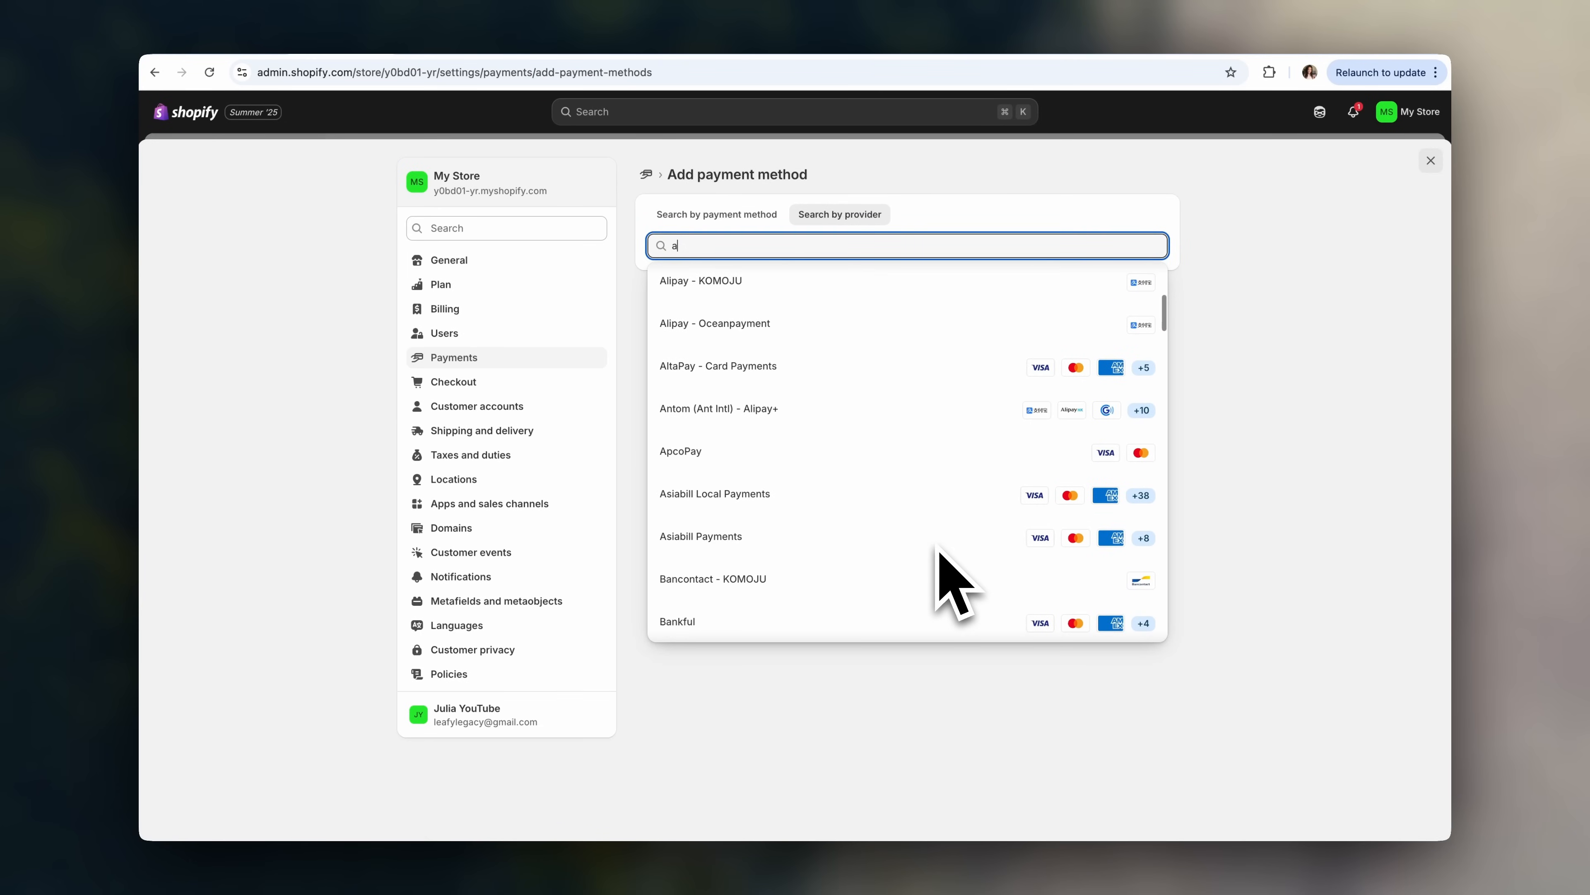
pyautogui.scroll(-5, 796, 609)
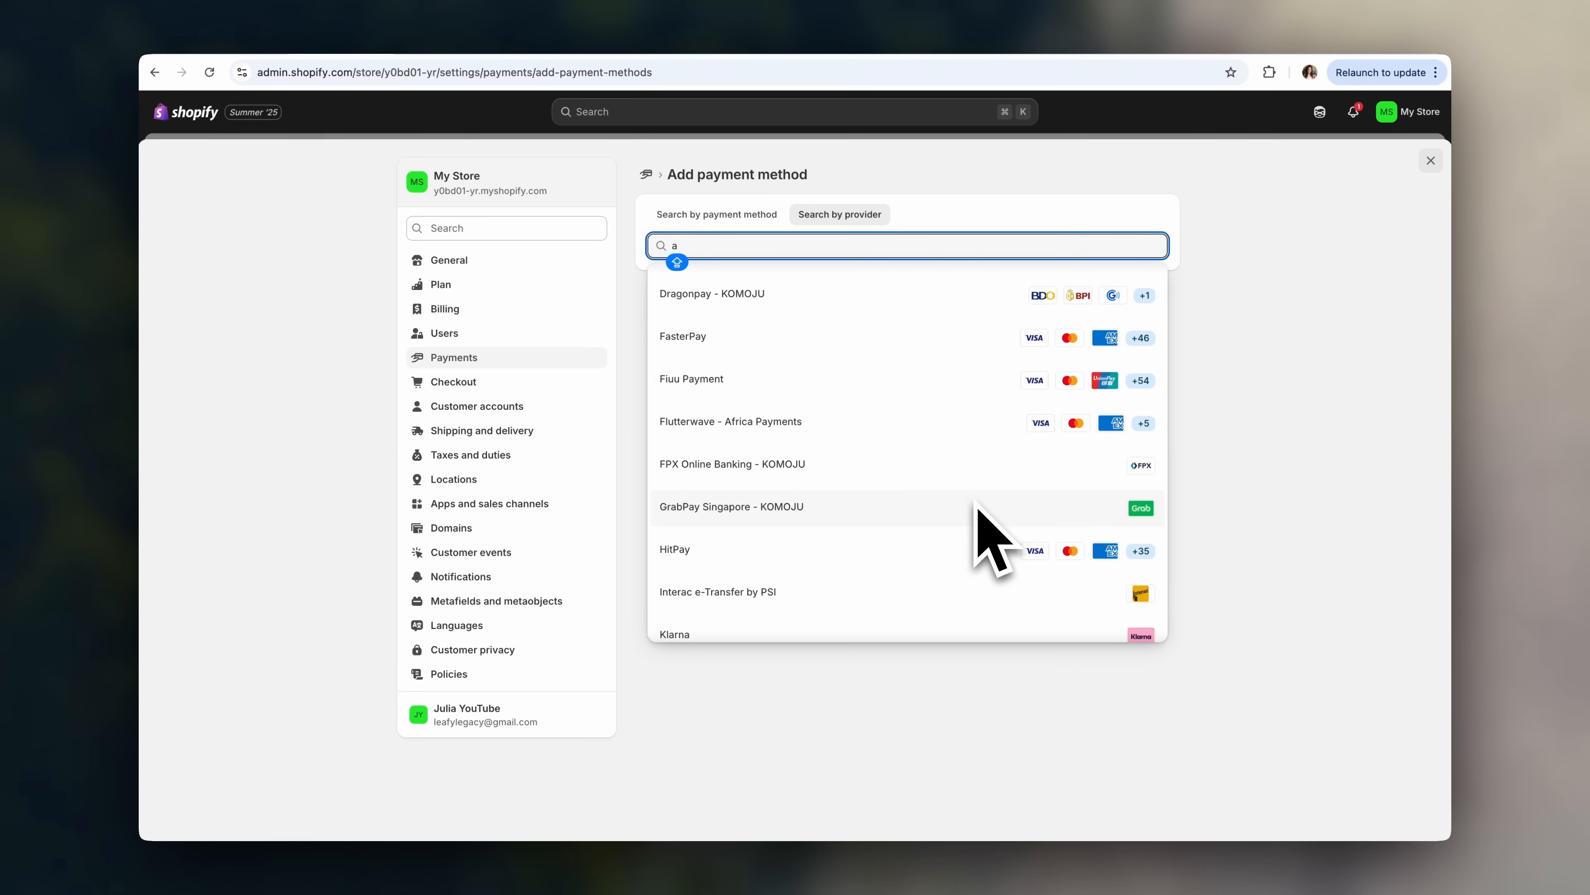
pyautogui.scroll(15, 978, 506)
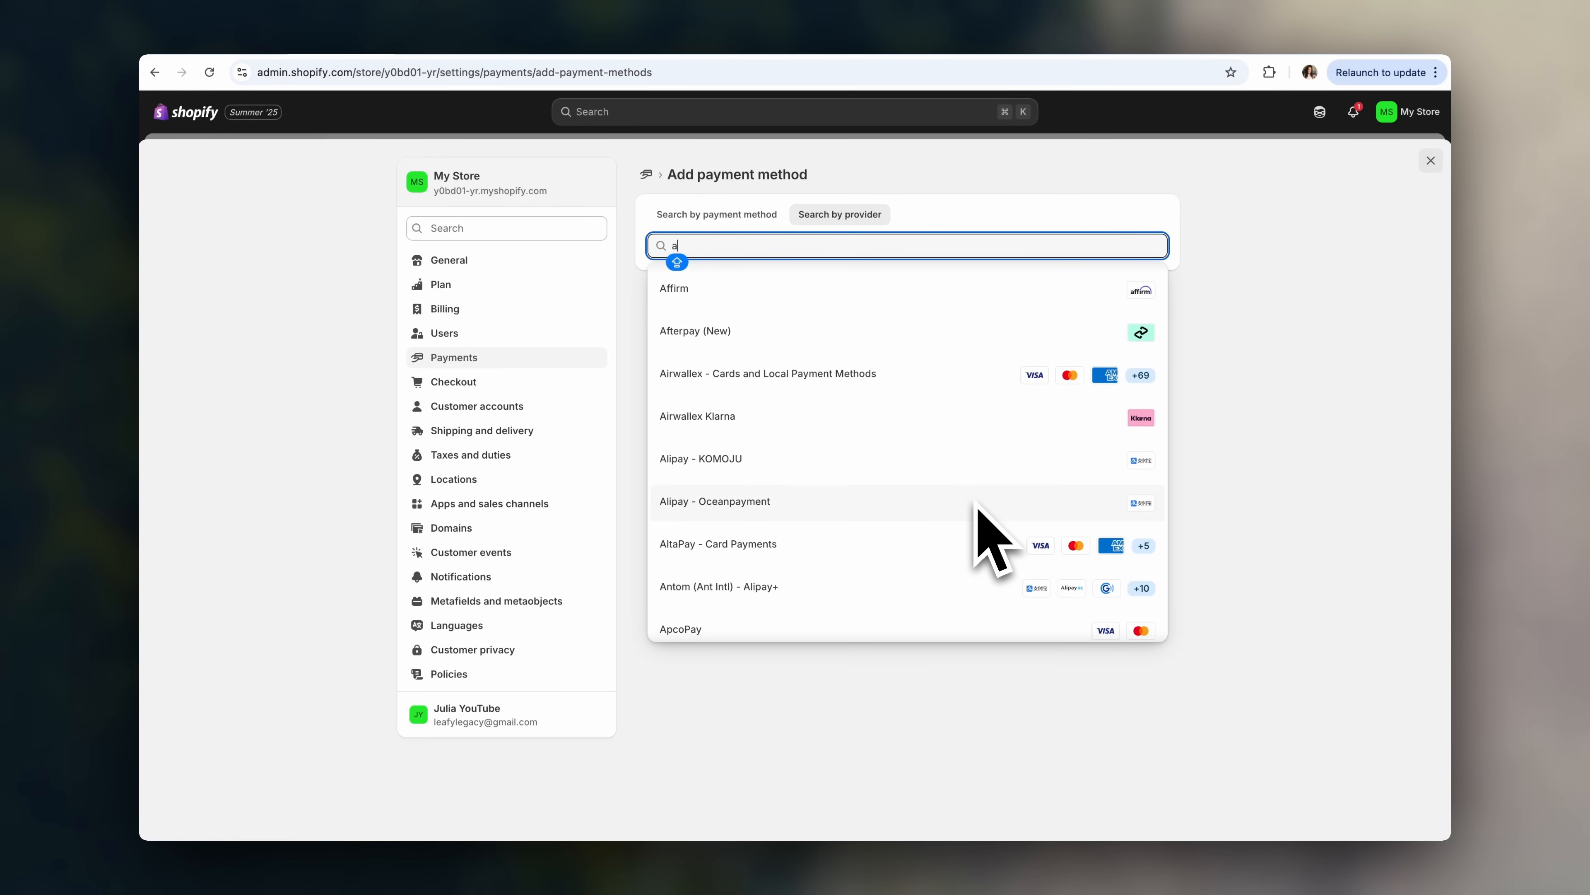
pyautogui.scroll(3, 978, 509)
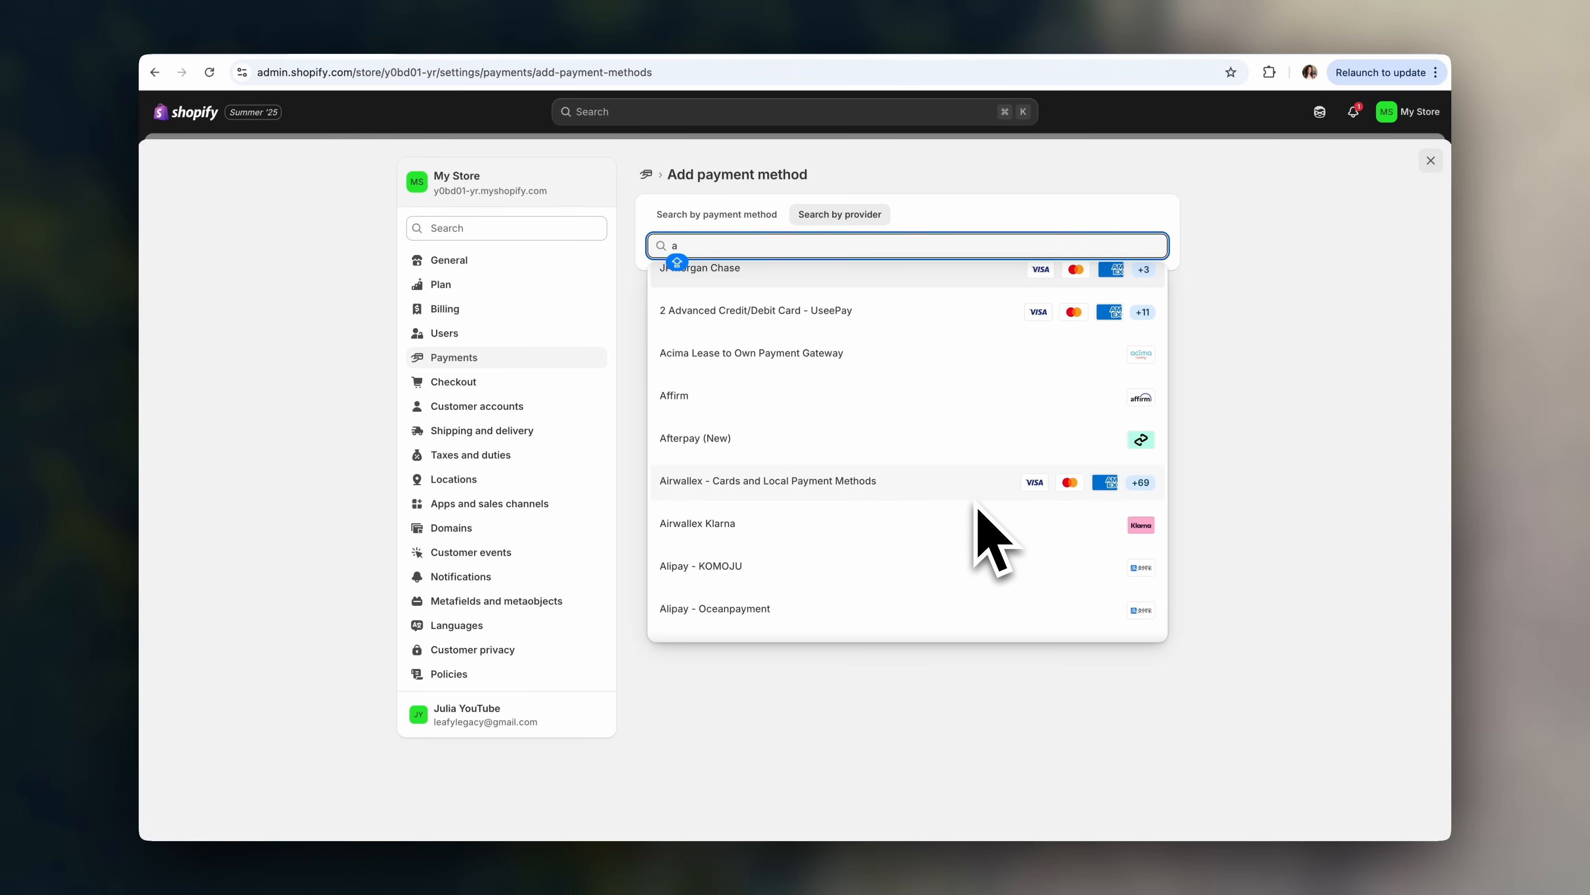
pyautogui.scroll(1, 978, 508)
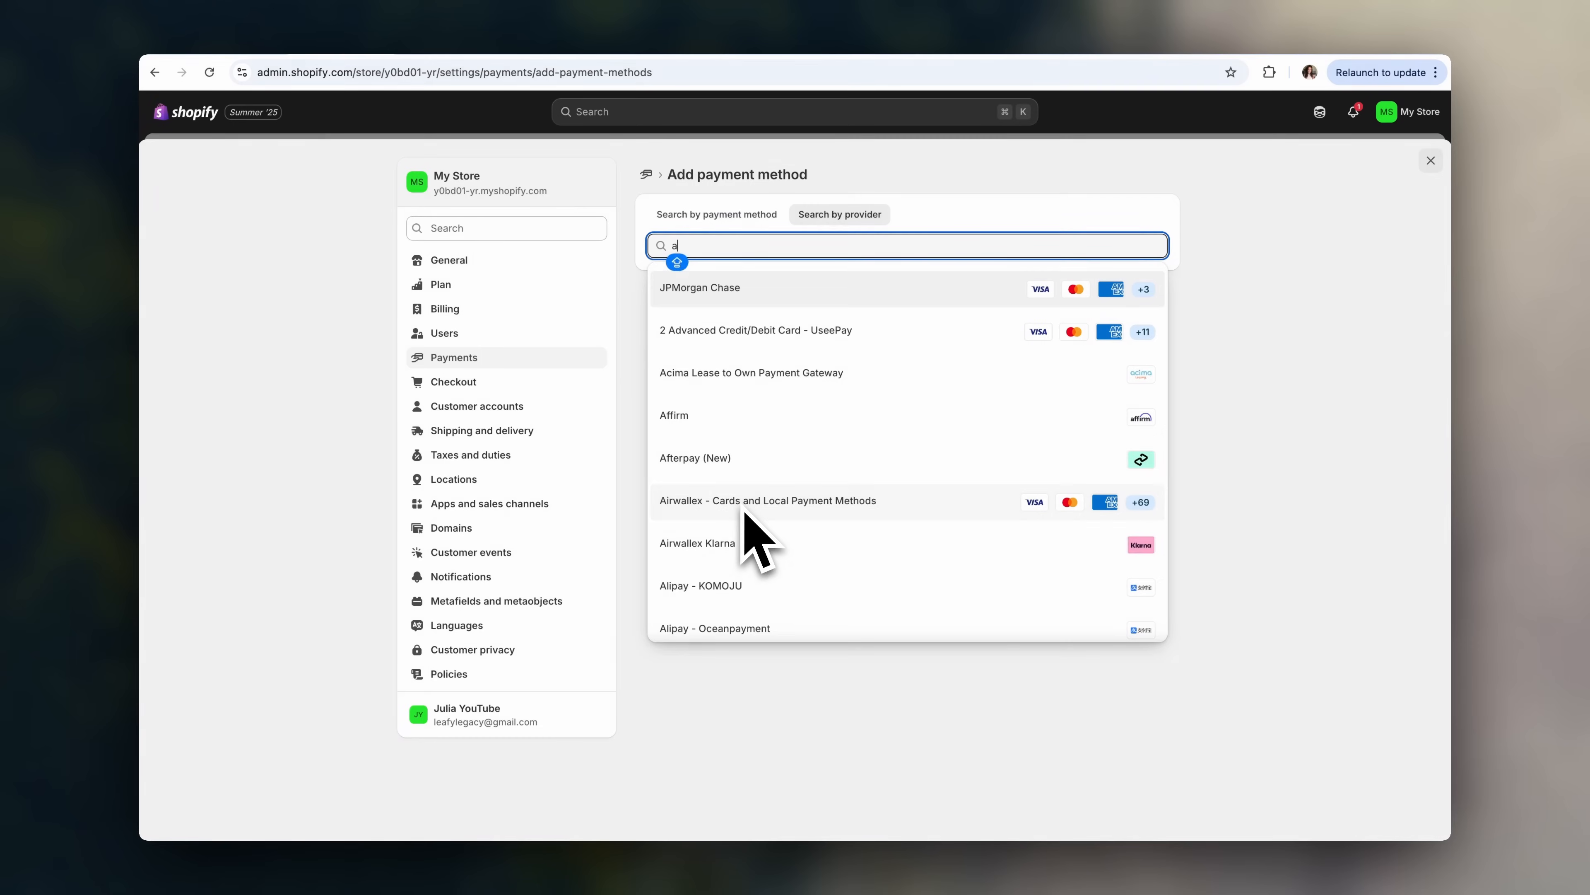
pyautogui.click(763, 509)
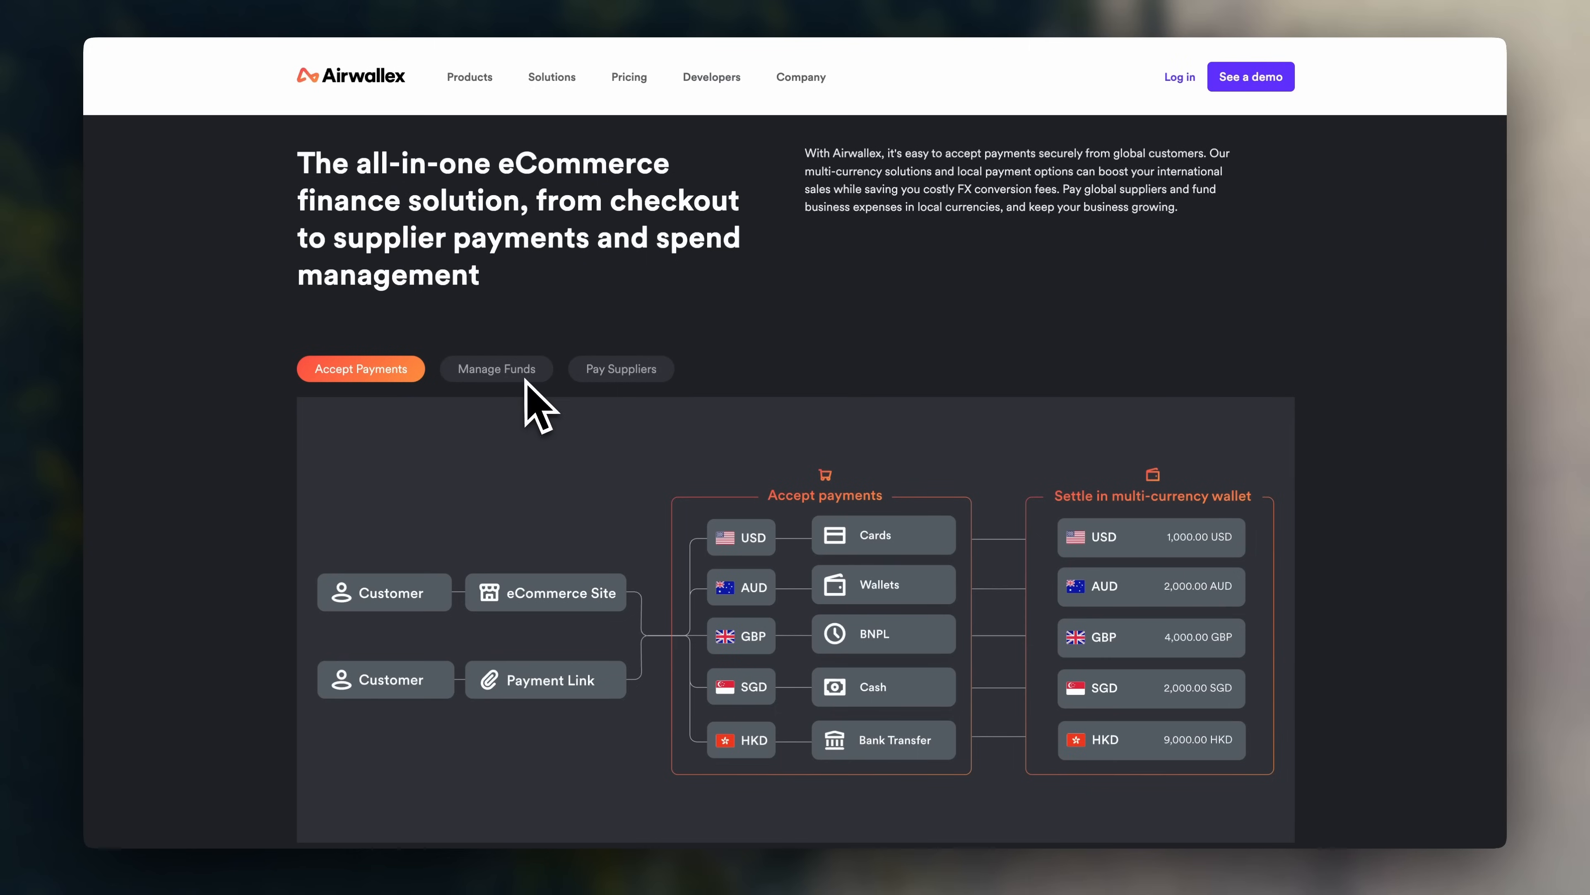
# - Review Airwallex's multi-currency wallet and payment method fees for Klarna, Discover and PayPal
pyautogui.click(523, 375)
pyautogui.scroll(-2, 508, 517)
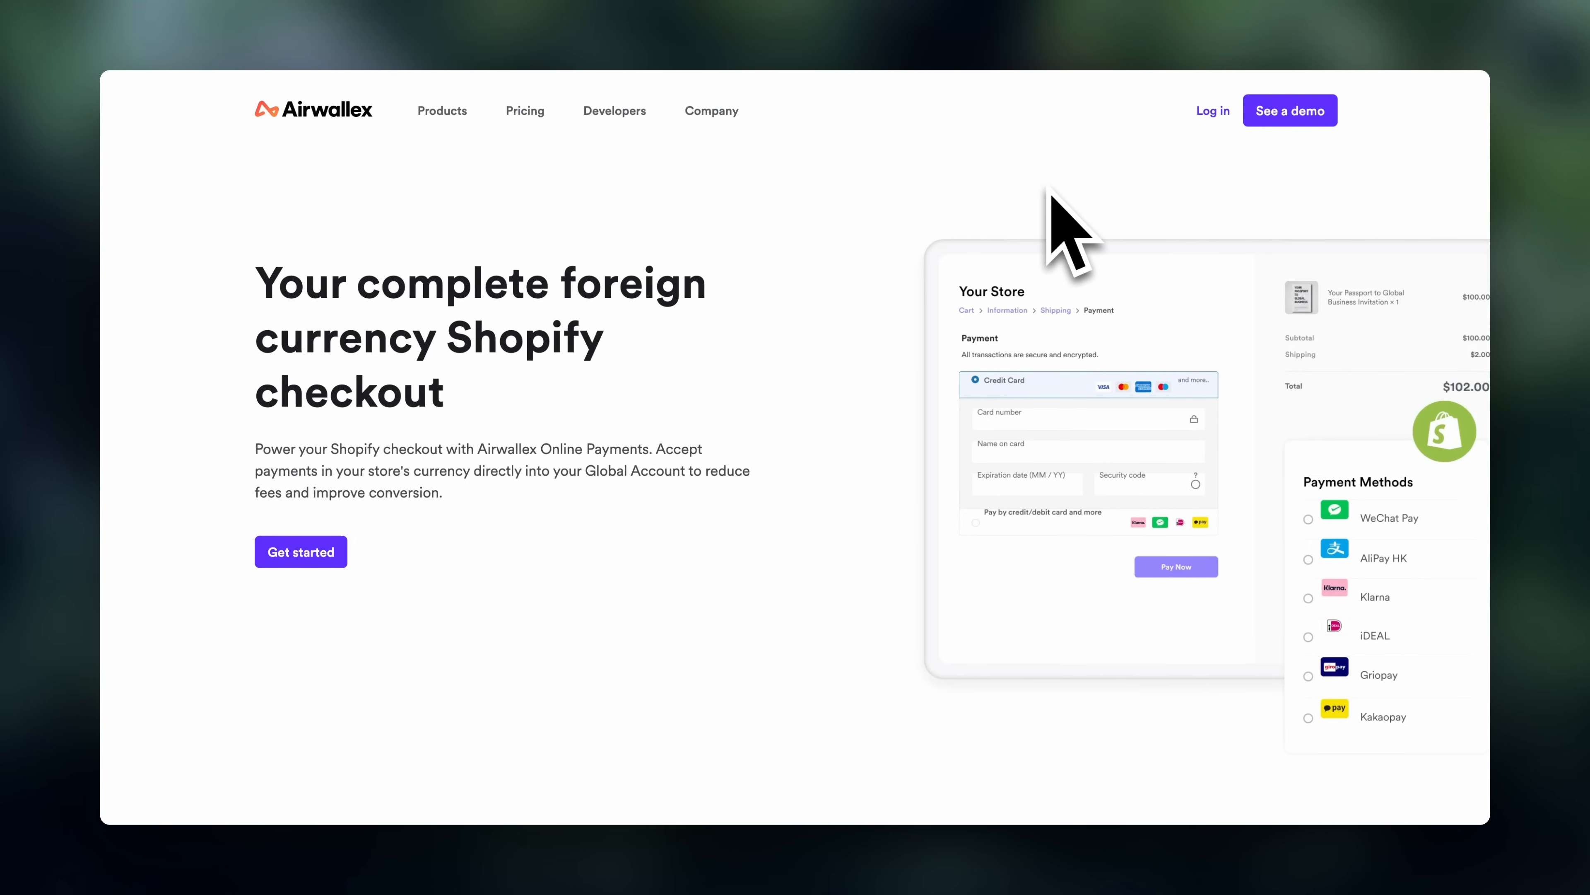
pyautogui.scroll(-10, 1198, 567)
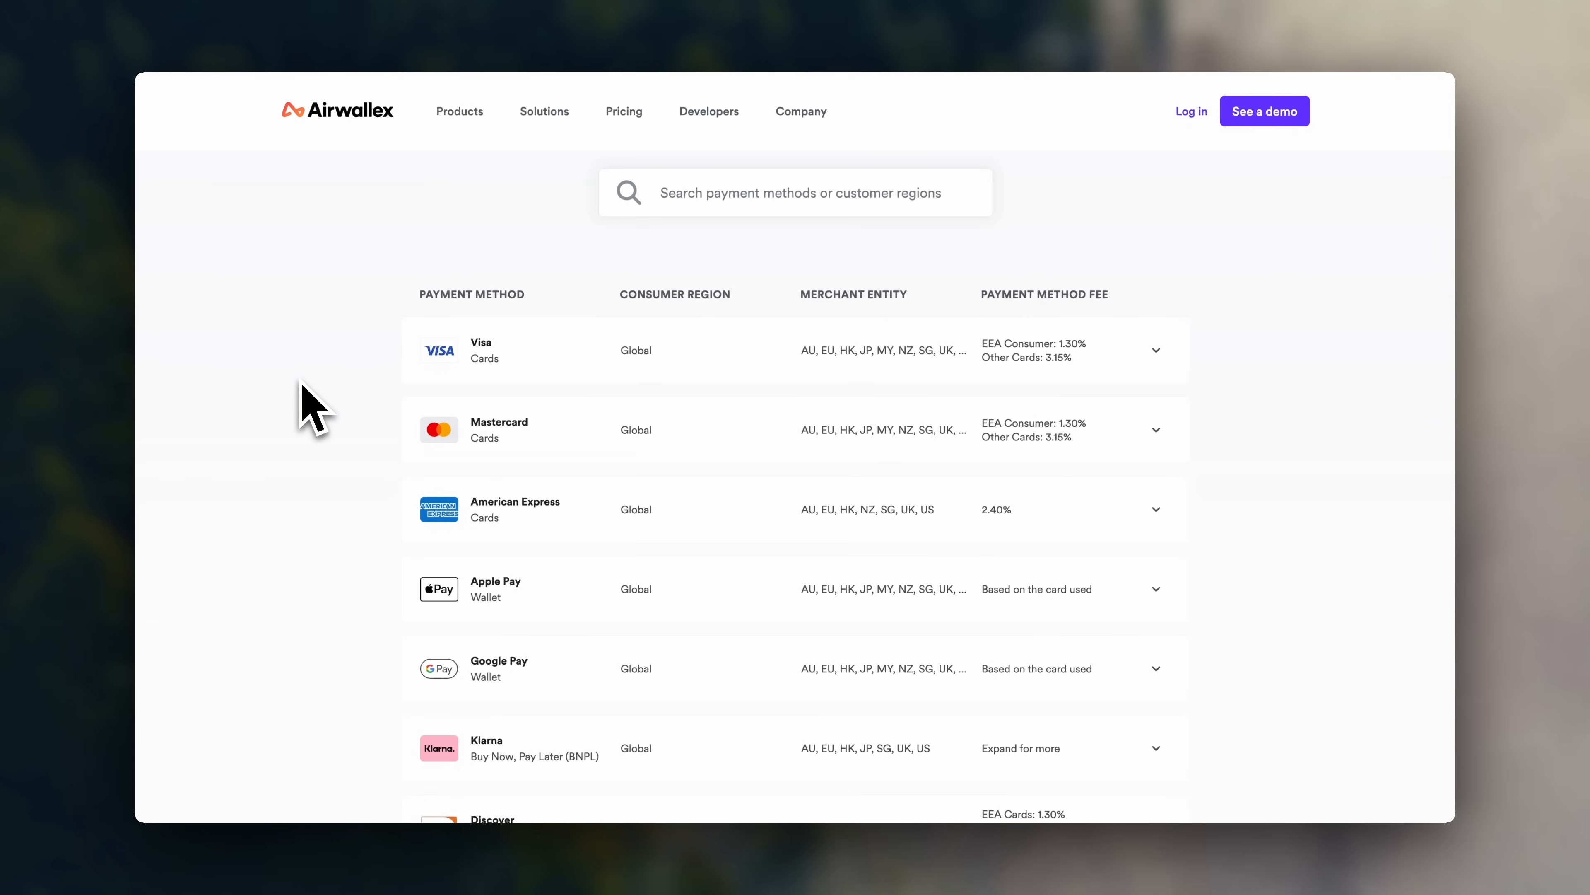
pyautogui.scroll(-2, 305, 395)
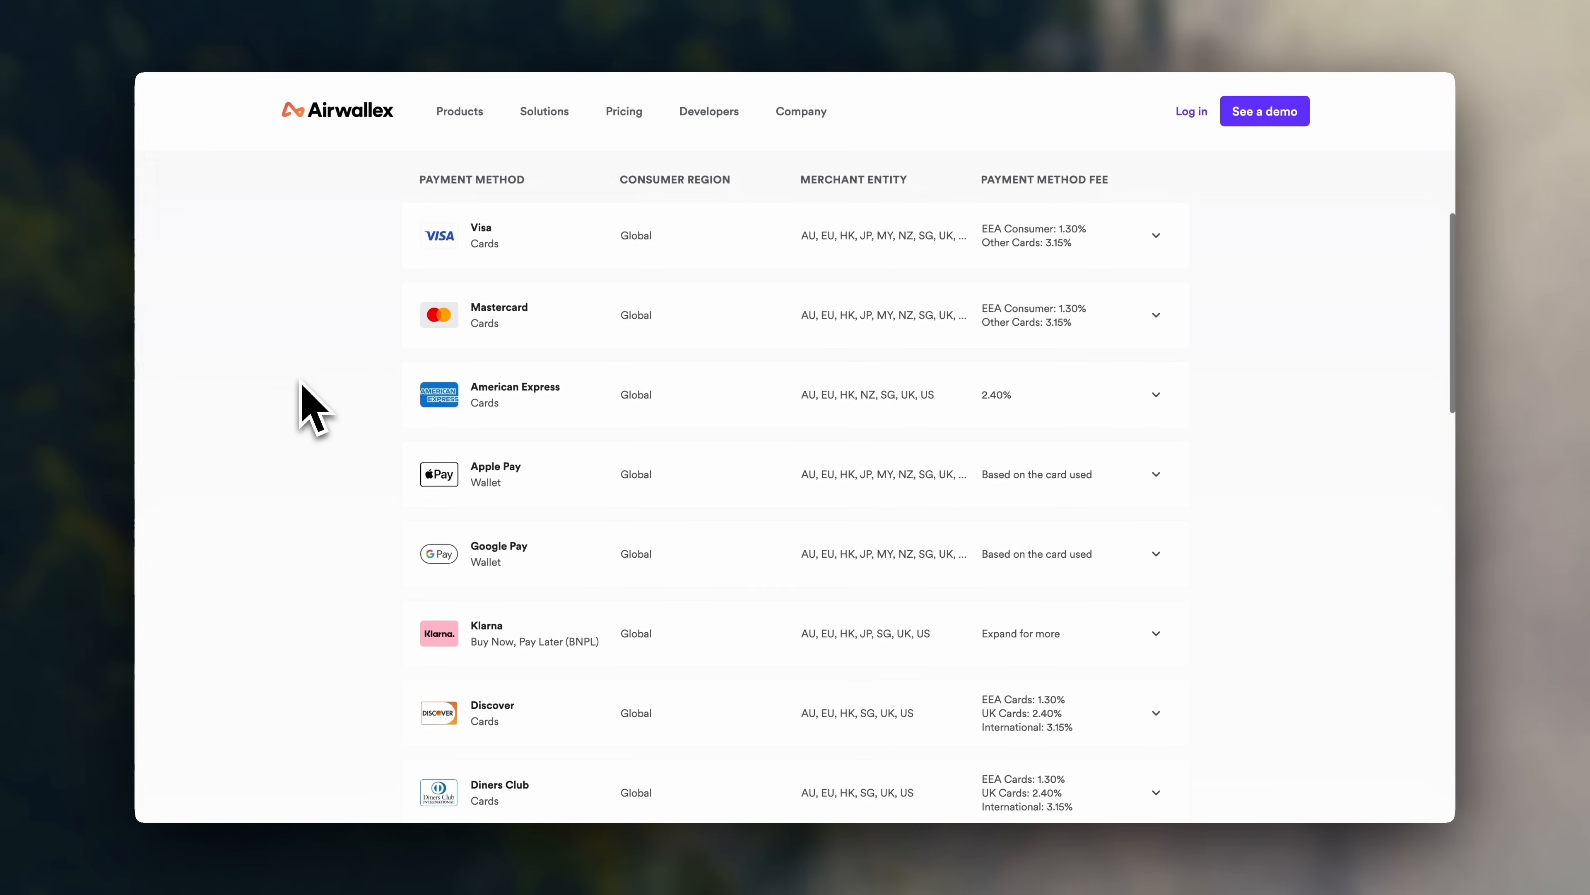
pyautogui.scroll(-1, 311, 408)
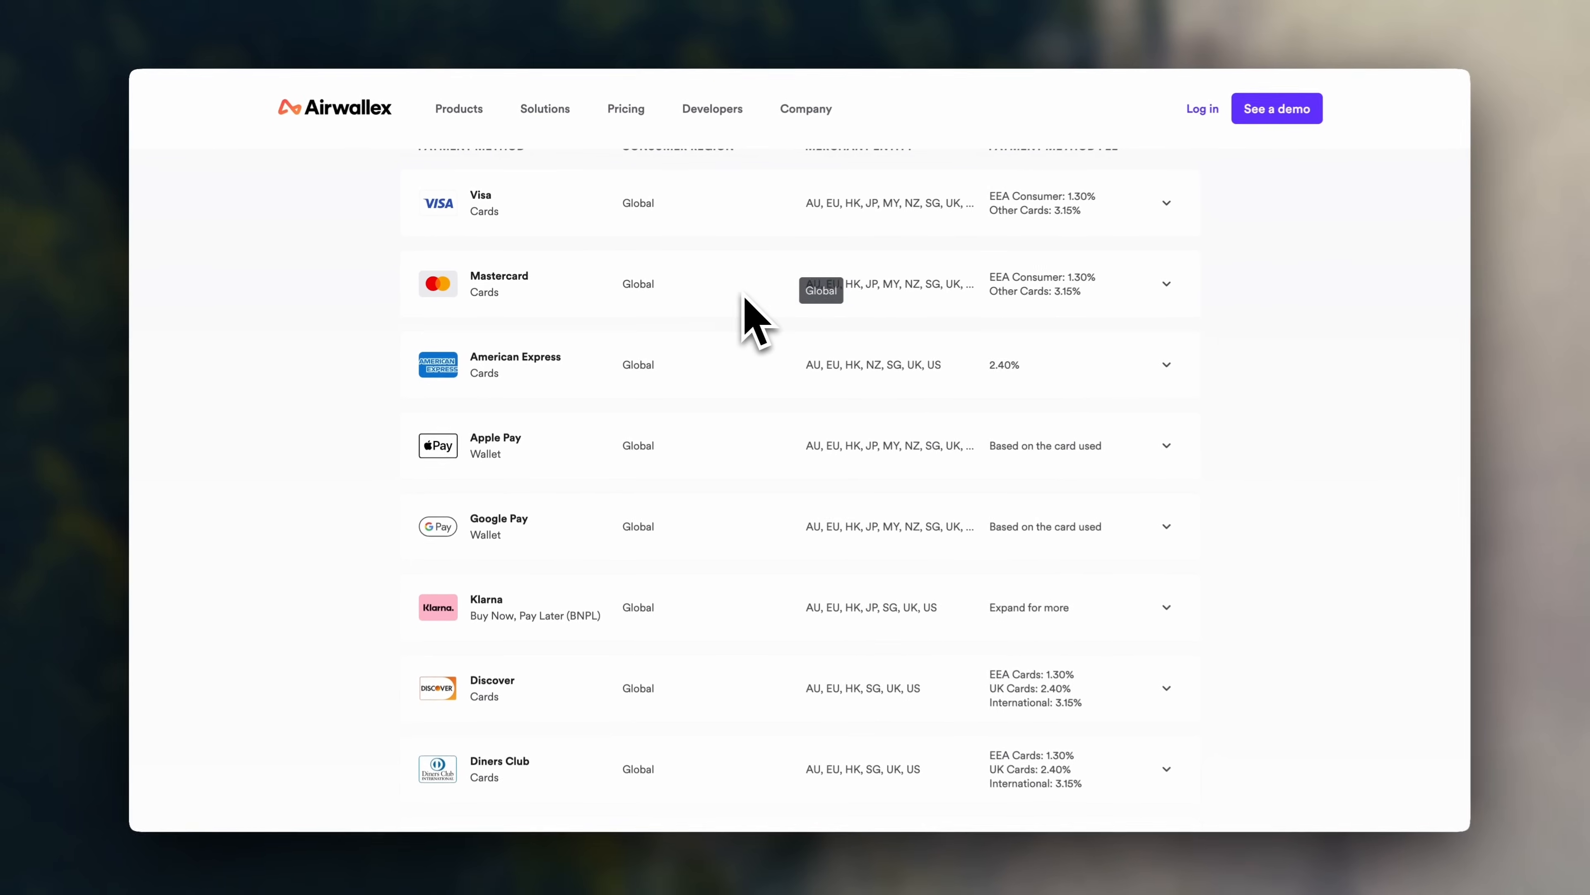
pyautogui.scroll(-10, 1182, 472)
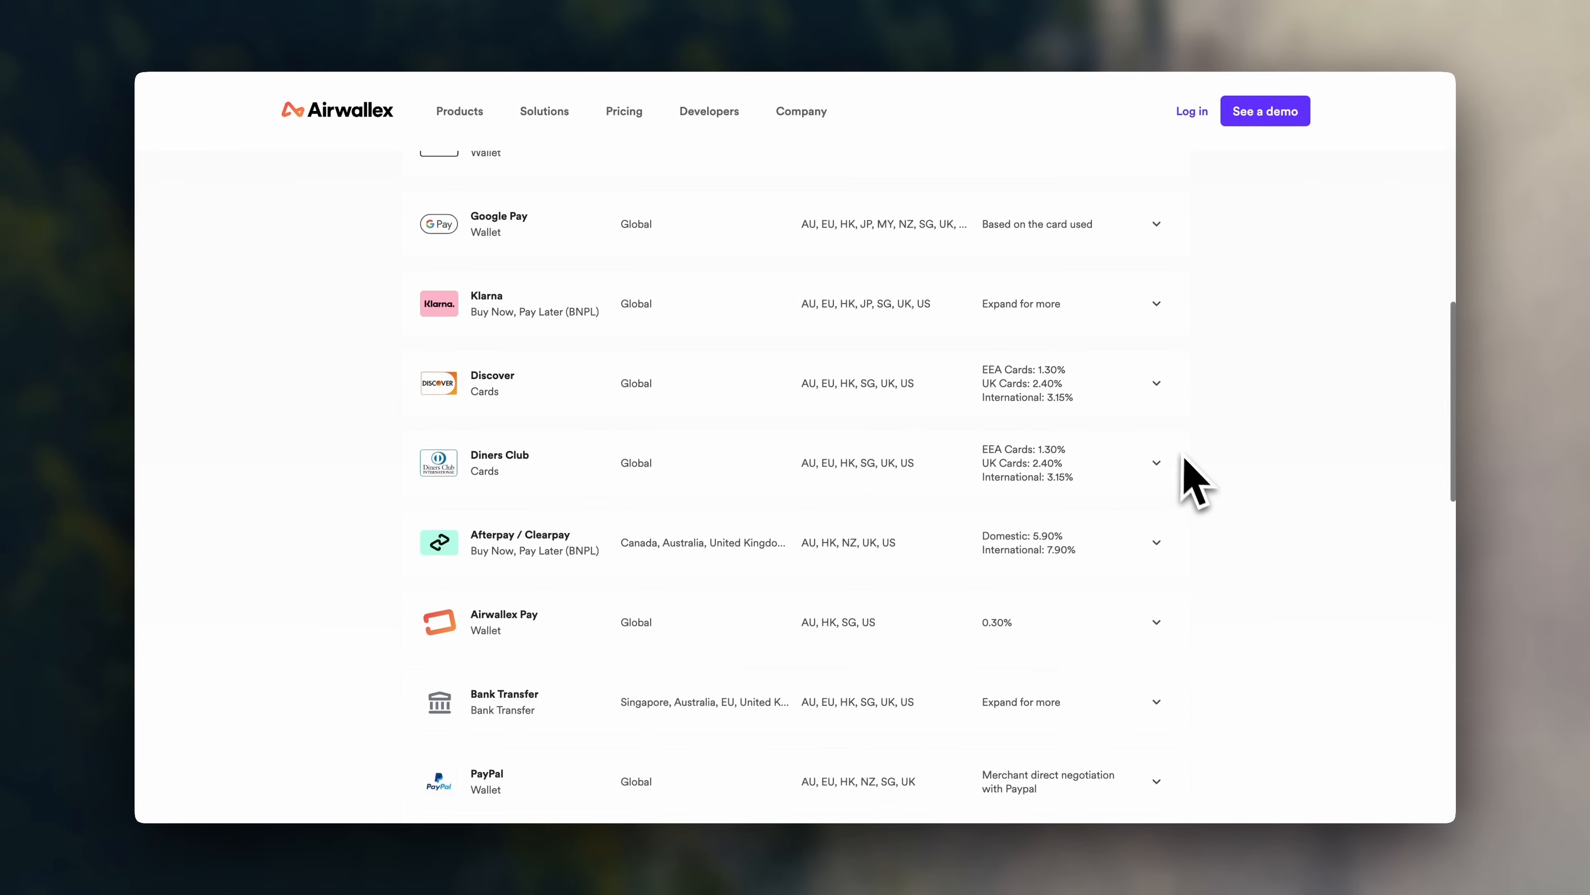
pyautogui.scroll(10, 1188, 463)
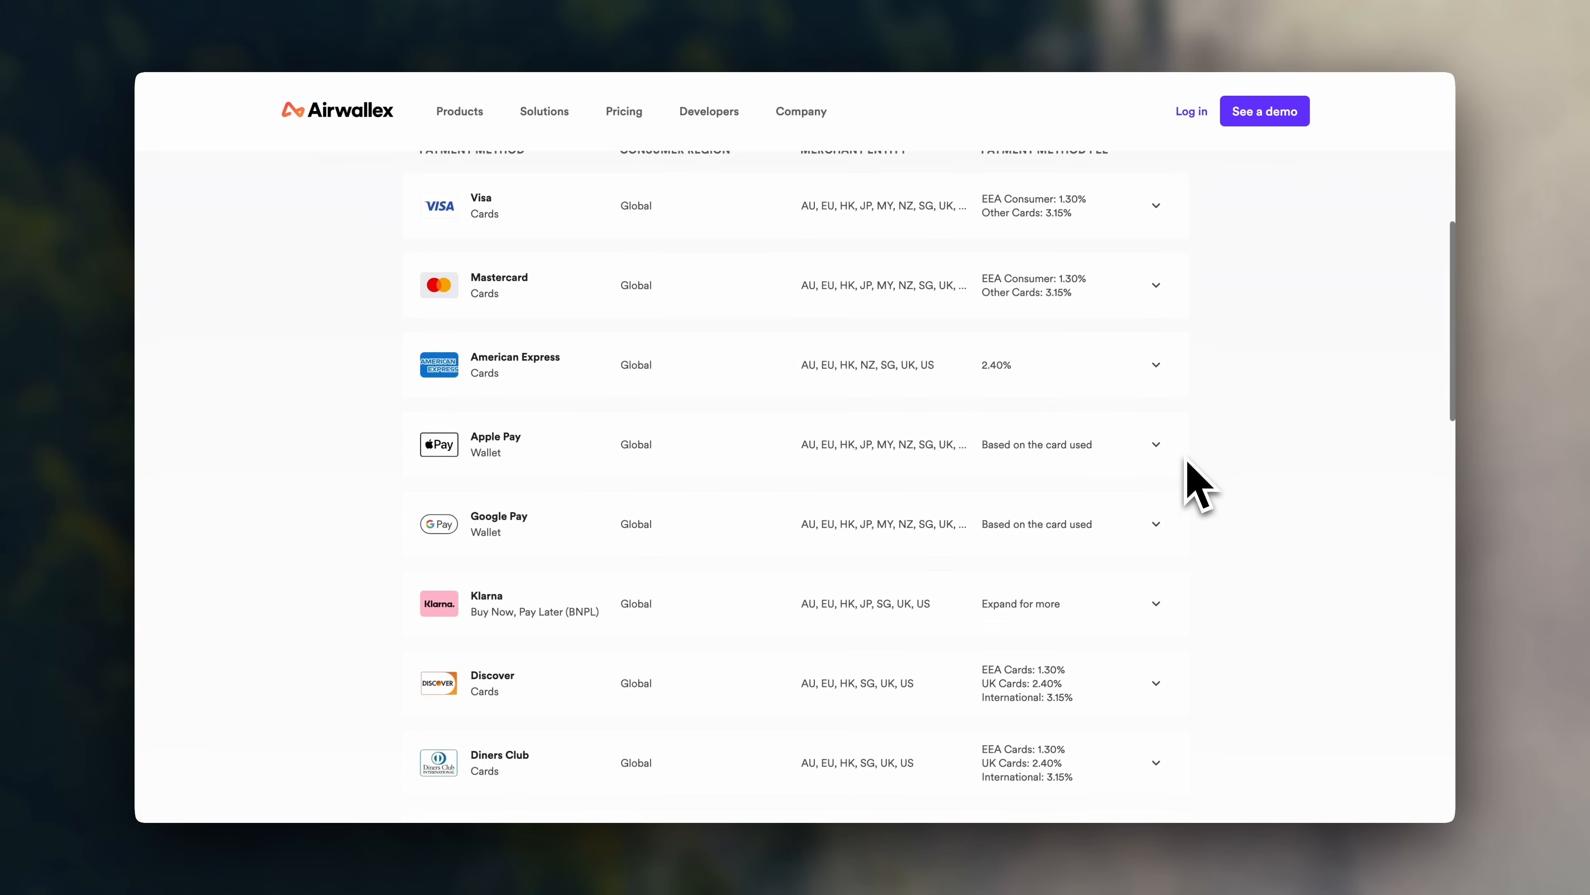
pyautogui.scroll(6, 1187, 463)
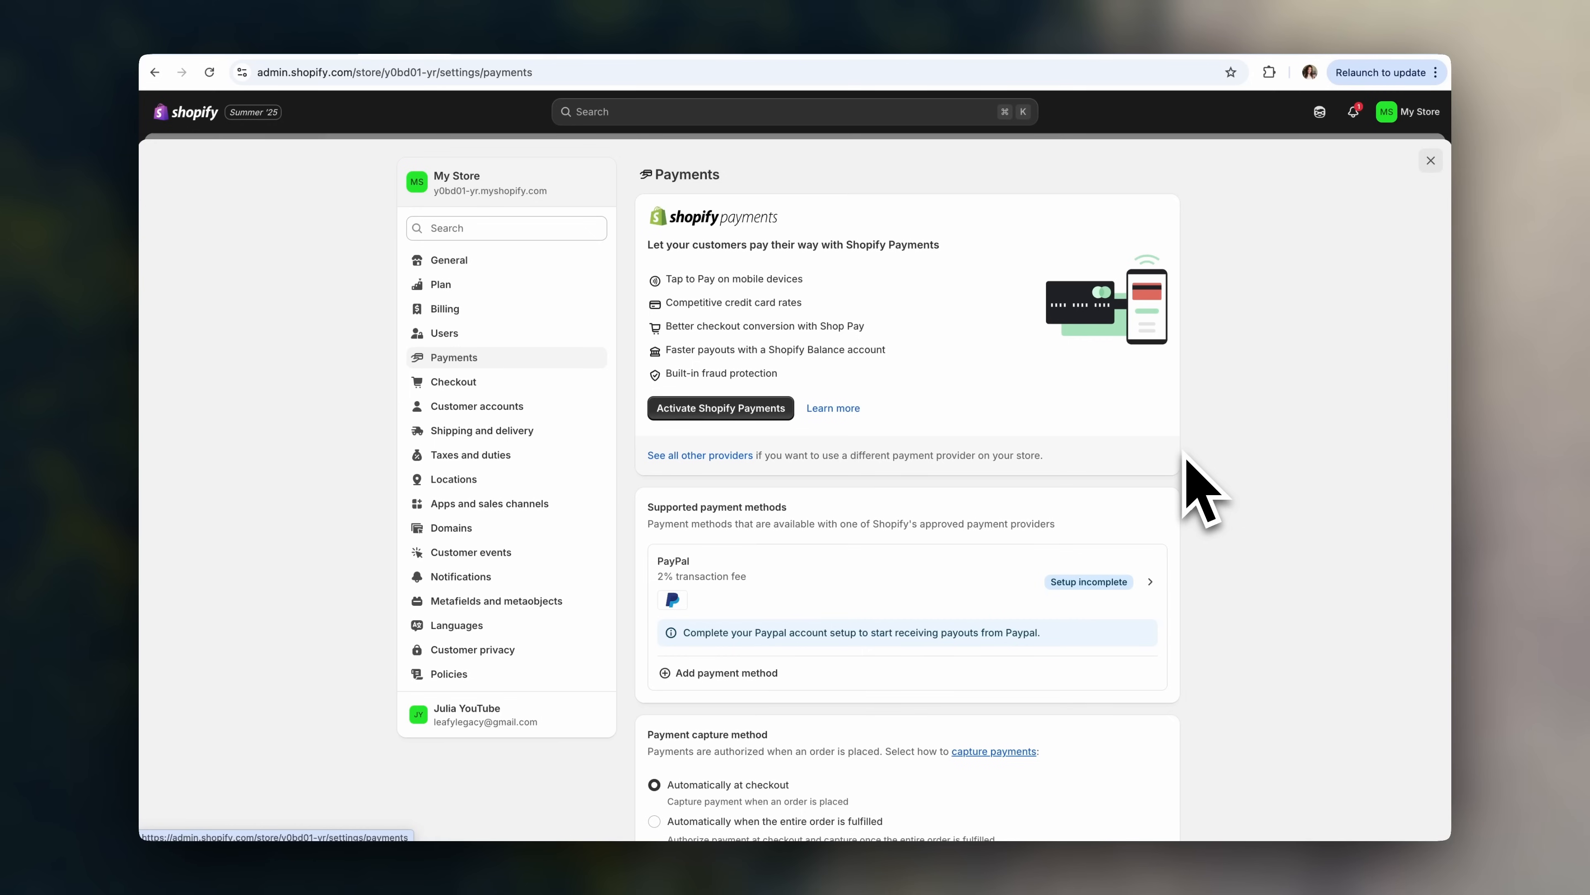
# - Change the store name from My Store to Leafy Legacy in General settings and save
pyautogui.click(556, 265)
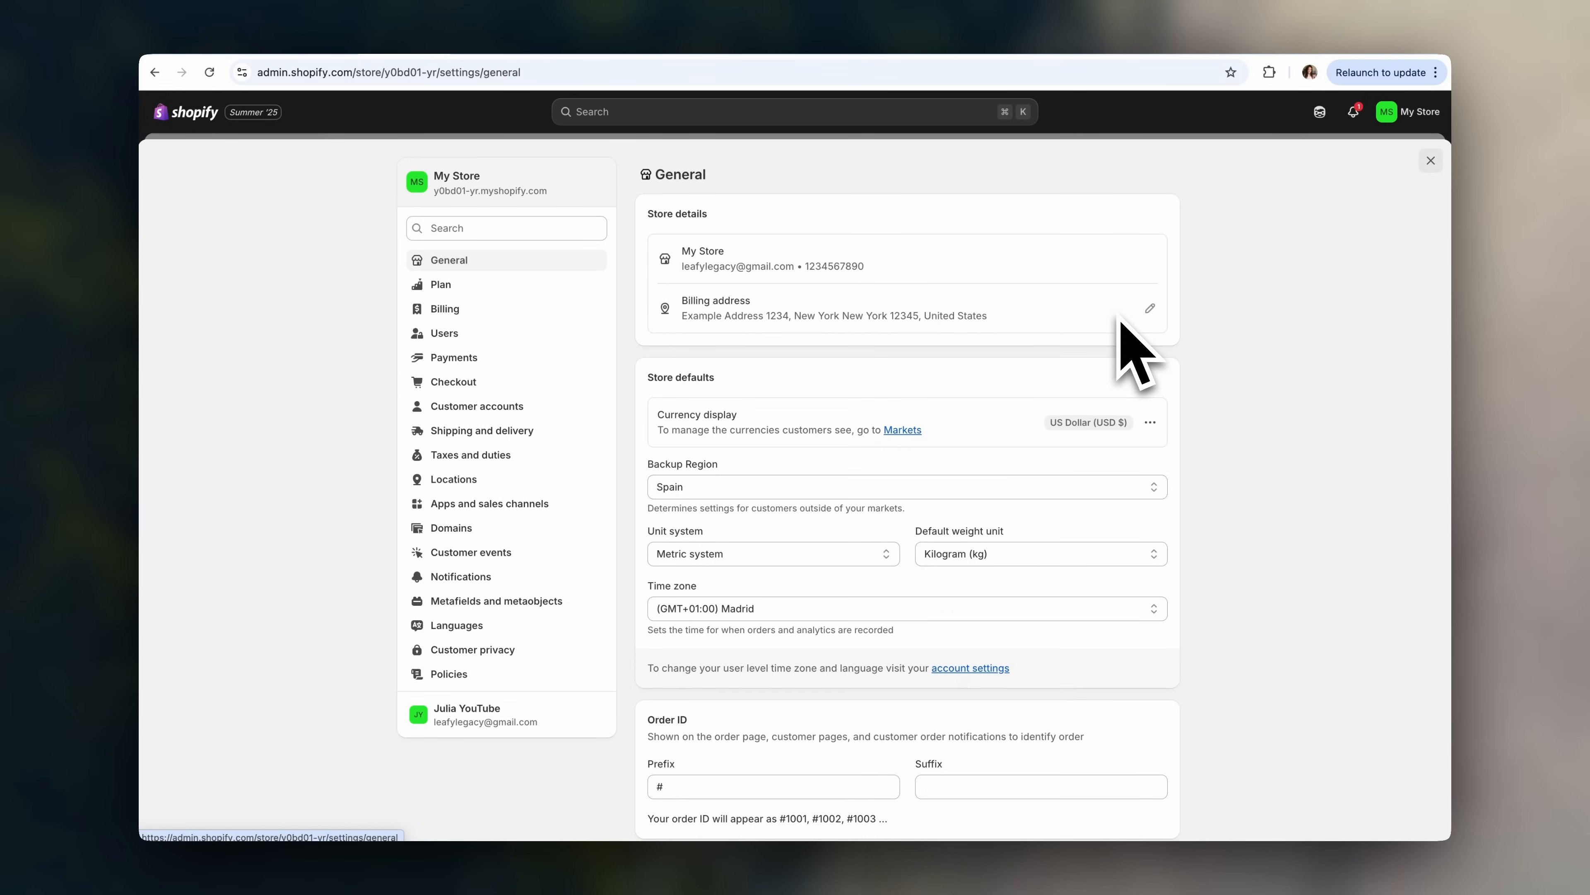
pyautogui.click(1160, 255)
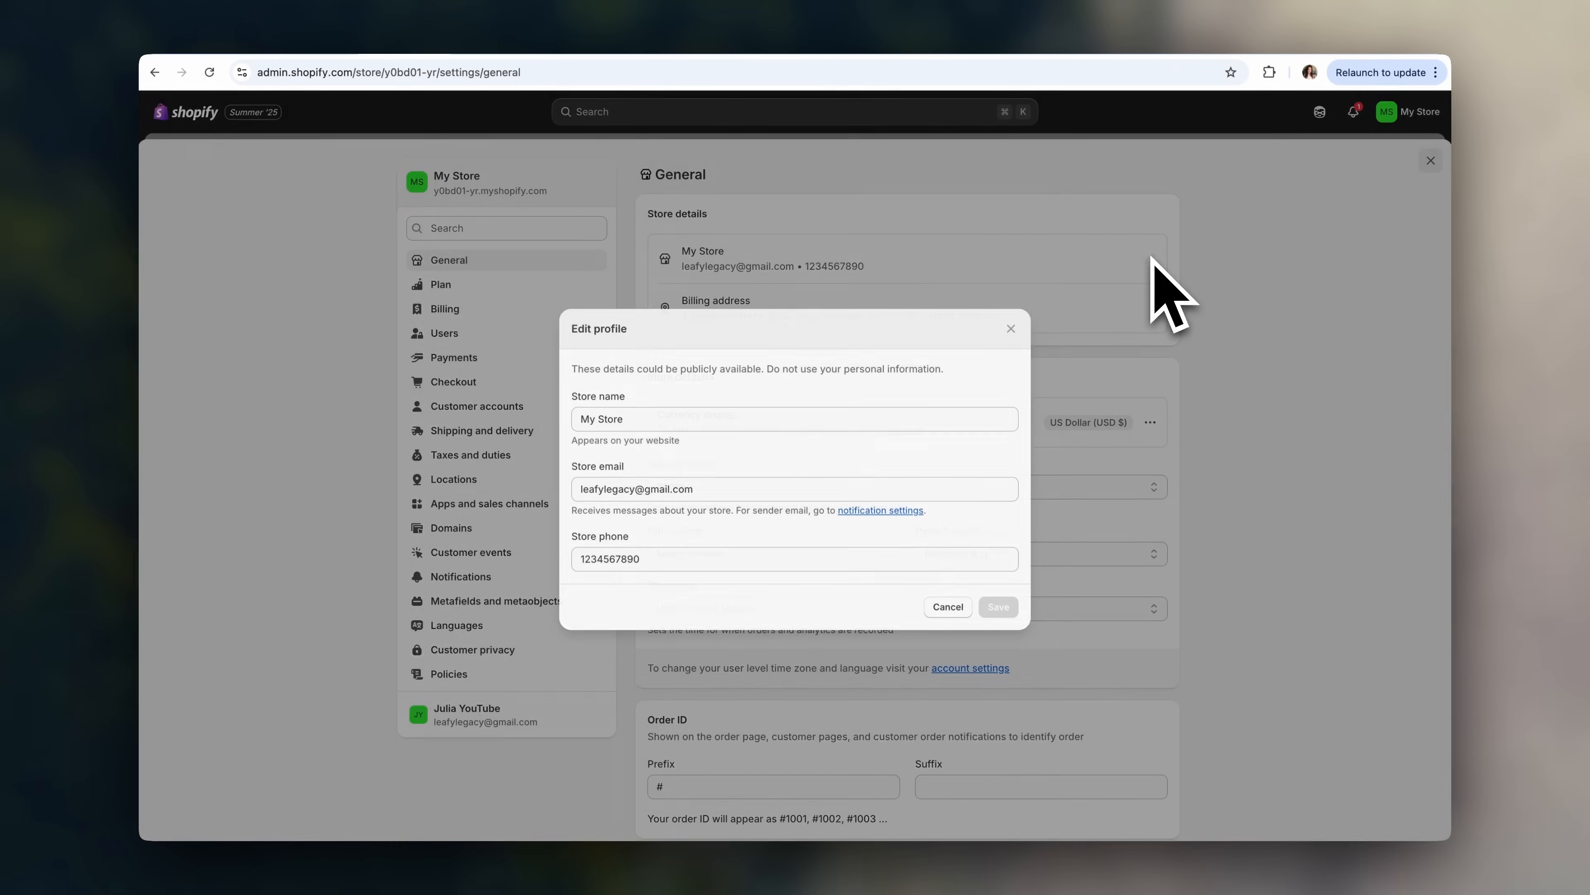
pyautogui.click(661, 419)
pyautogui.press('super+a')
pyautogui.press('BackSpace')
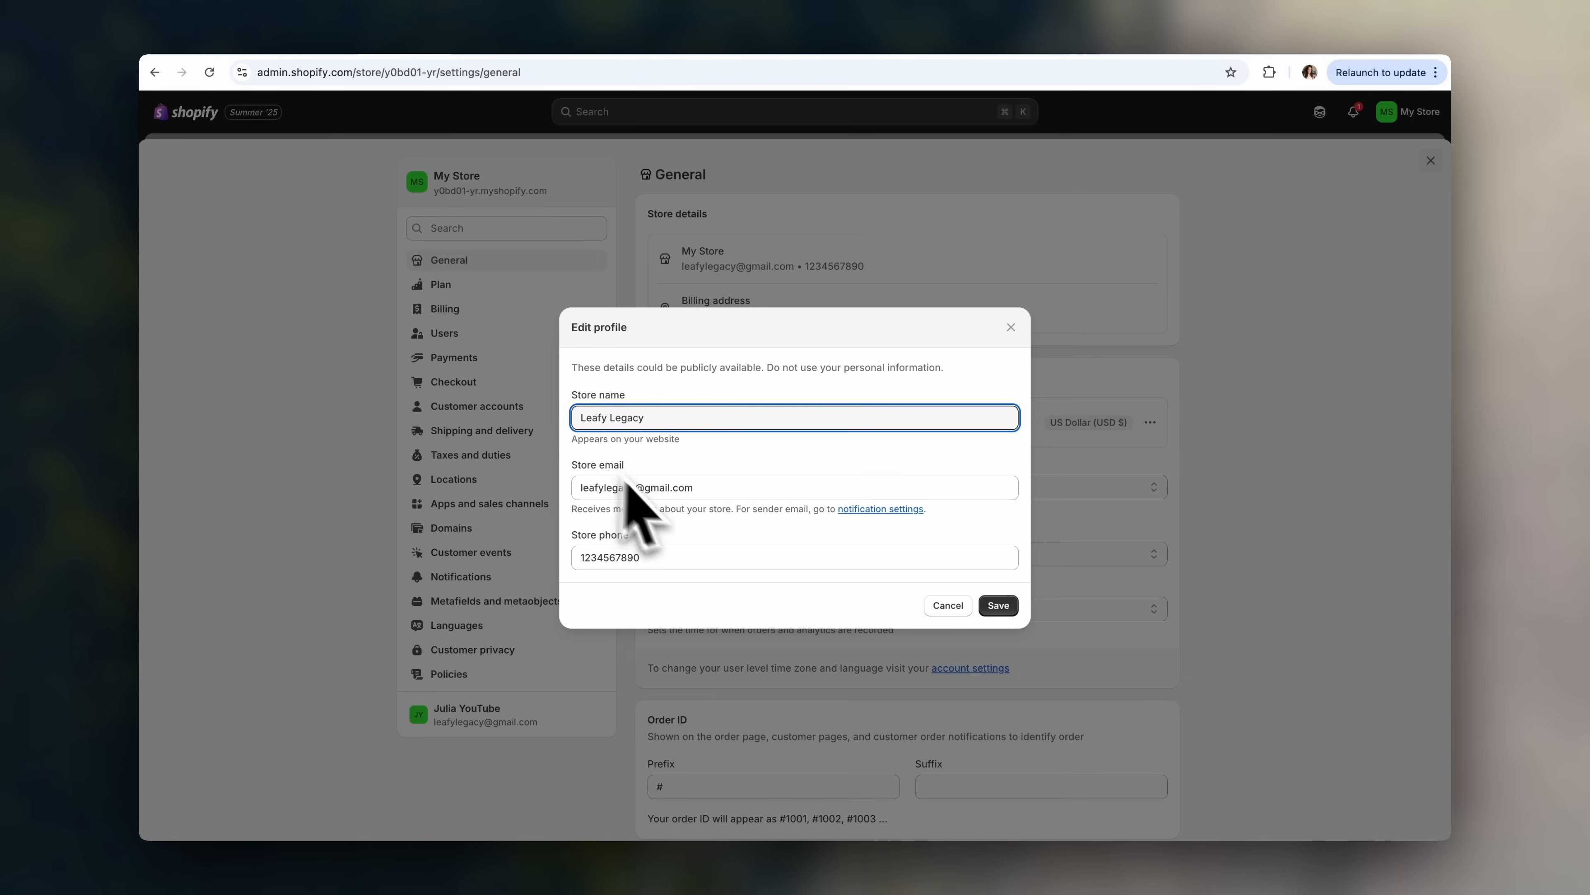
pyautogui.click(998, 605)
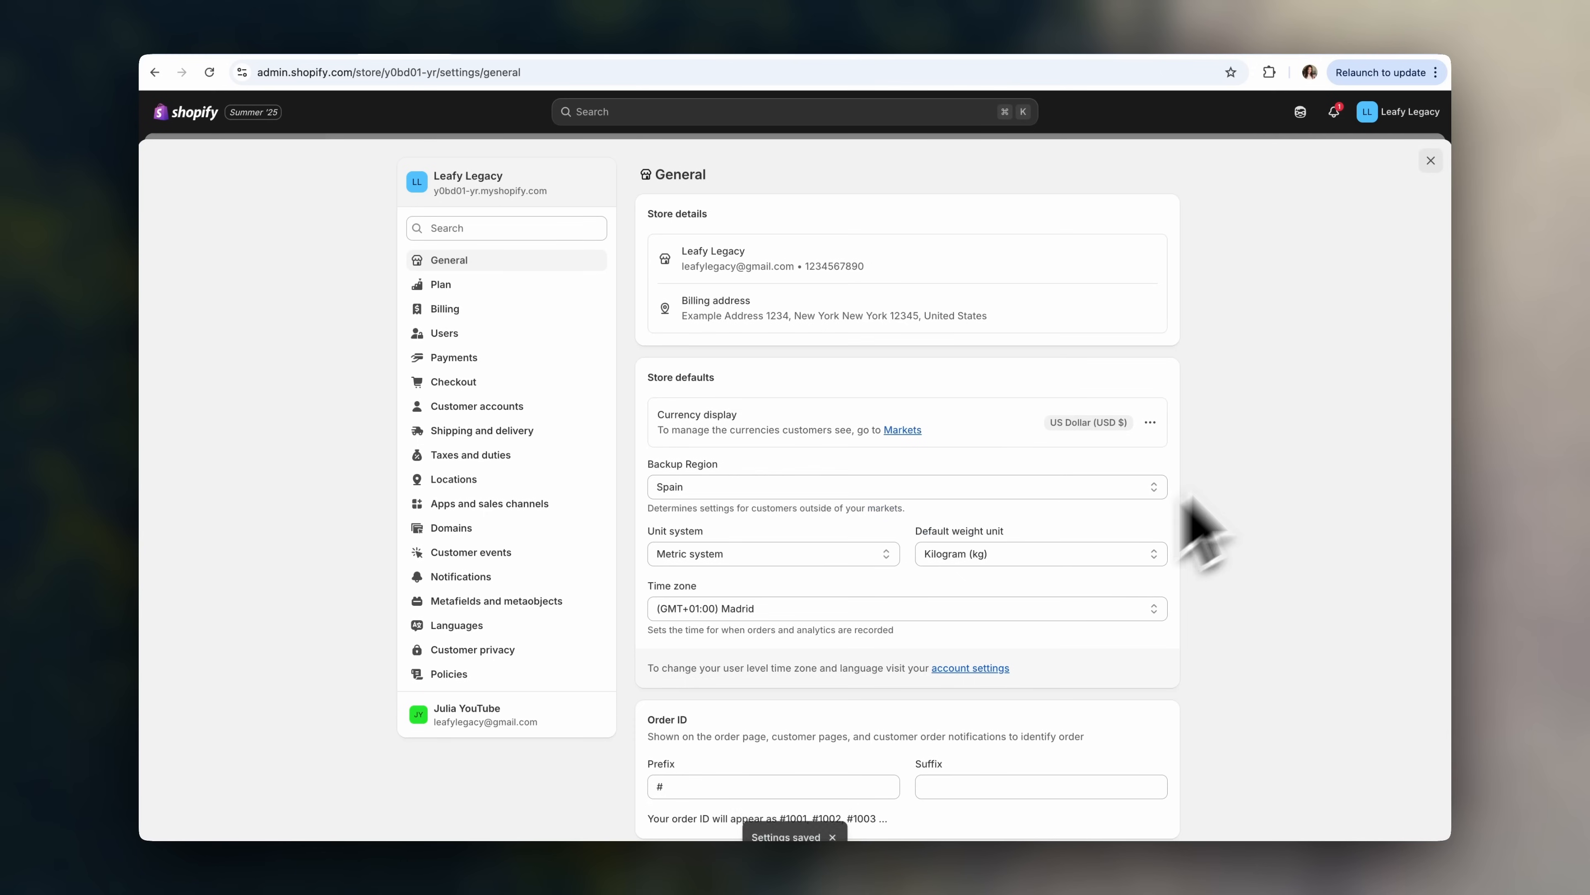
# - Check the currency display options, keep Spain as the backup region, and go to Policies
pyautogui.scroll(-1, 1277, 451)
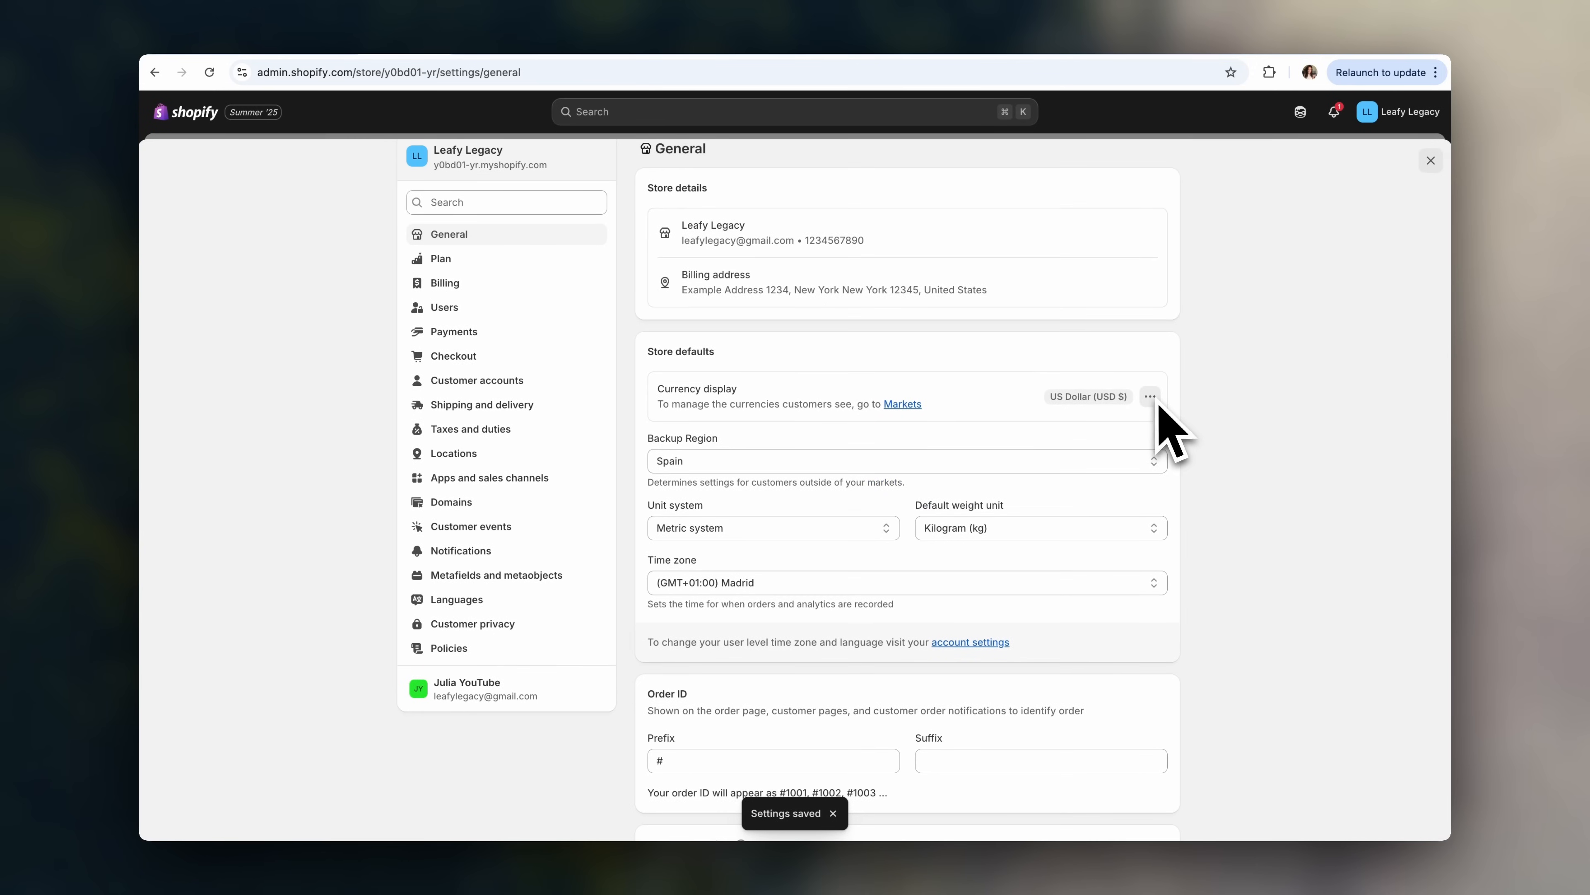
pyautogui.click(1197, 442)
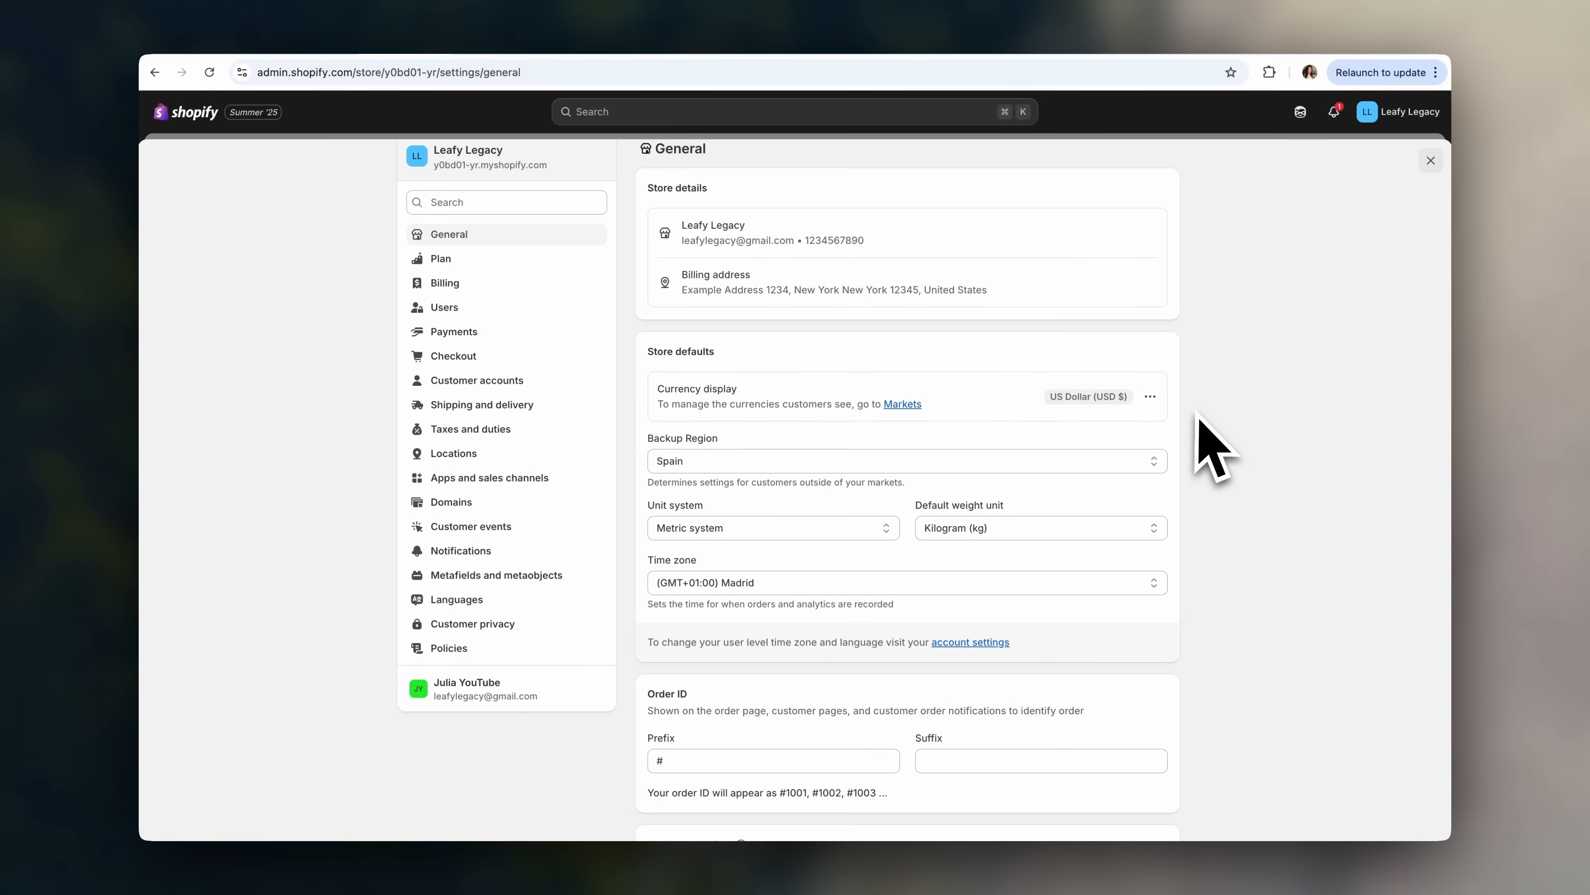
pyautogui.scroll(-1, 1199, 426)
pyautogui.click(1146, 404)
pyautogui.click(1189, 426)
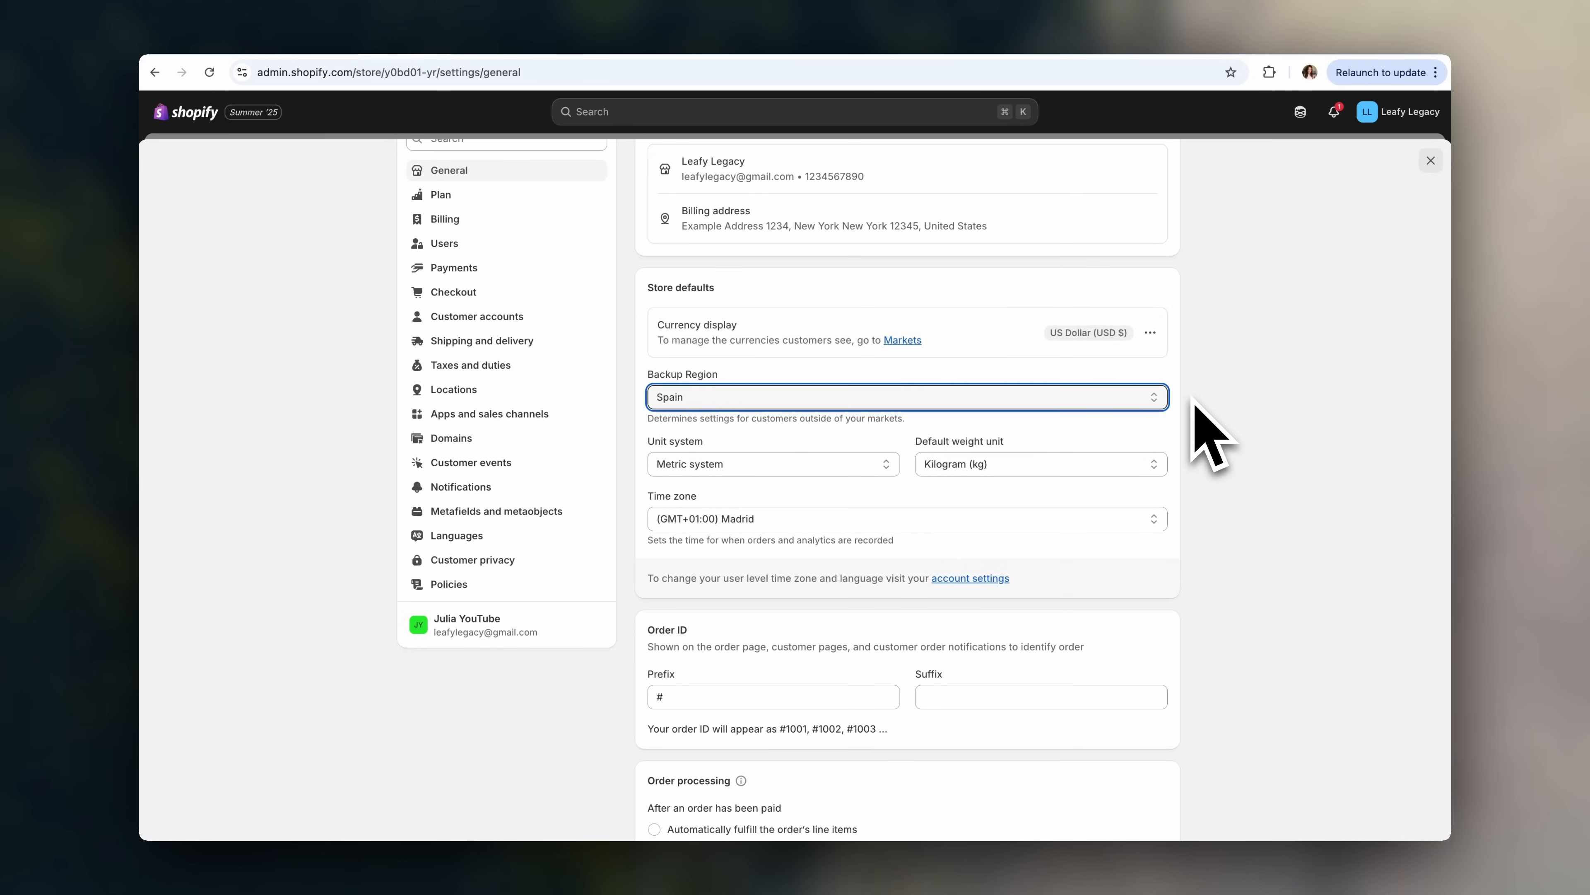
pyautogui.scroll(1, 1052, 448)
pyautogui.scroll(-2, 1193, 542)
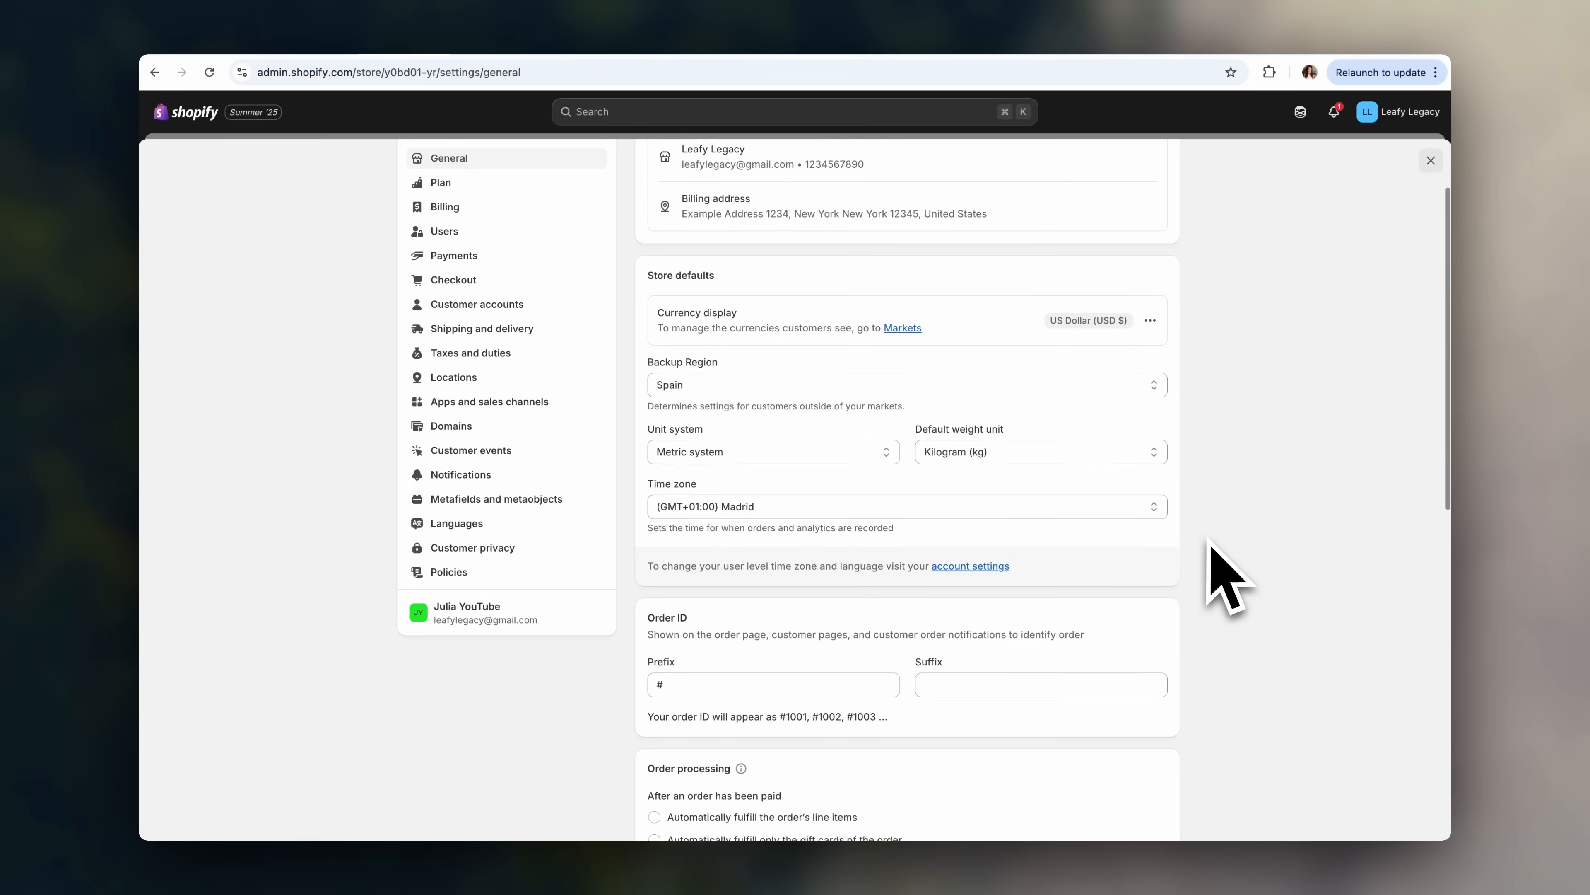
pyautogui.scroll(4, 1210, 544)
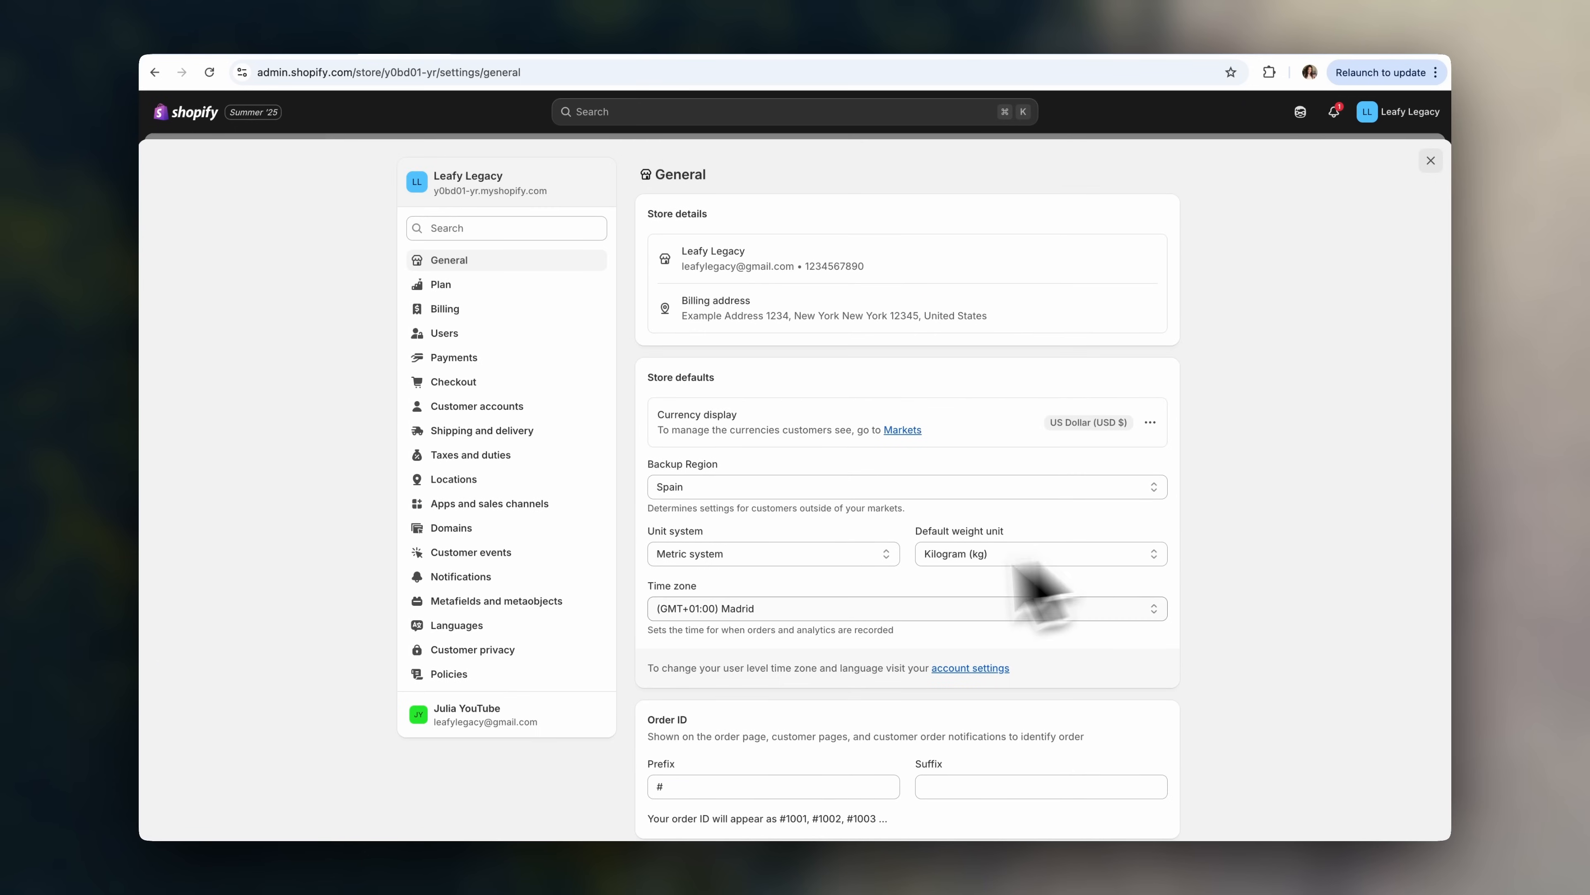
pyautogui.click(542, 677)
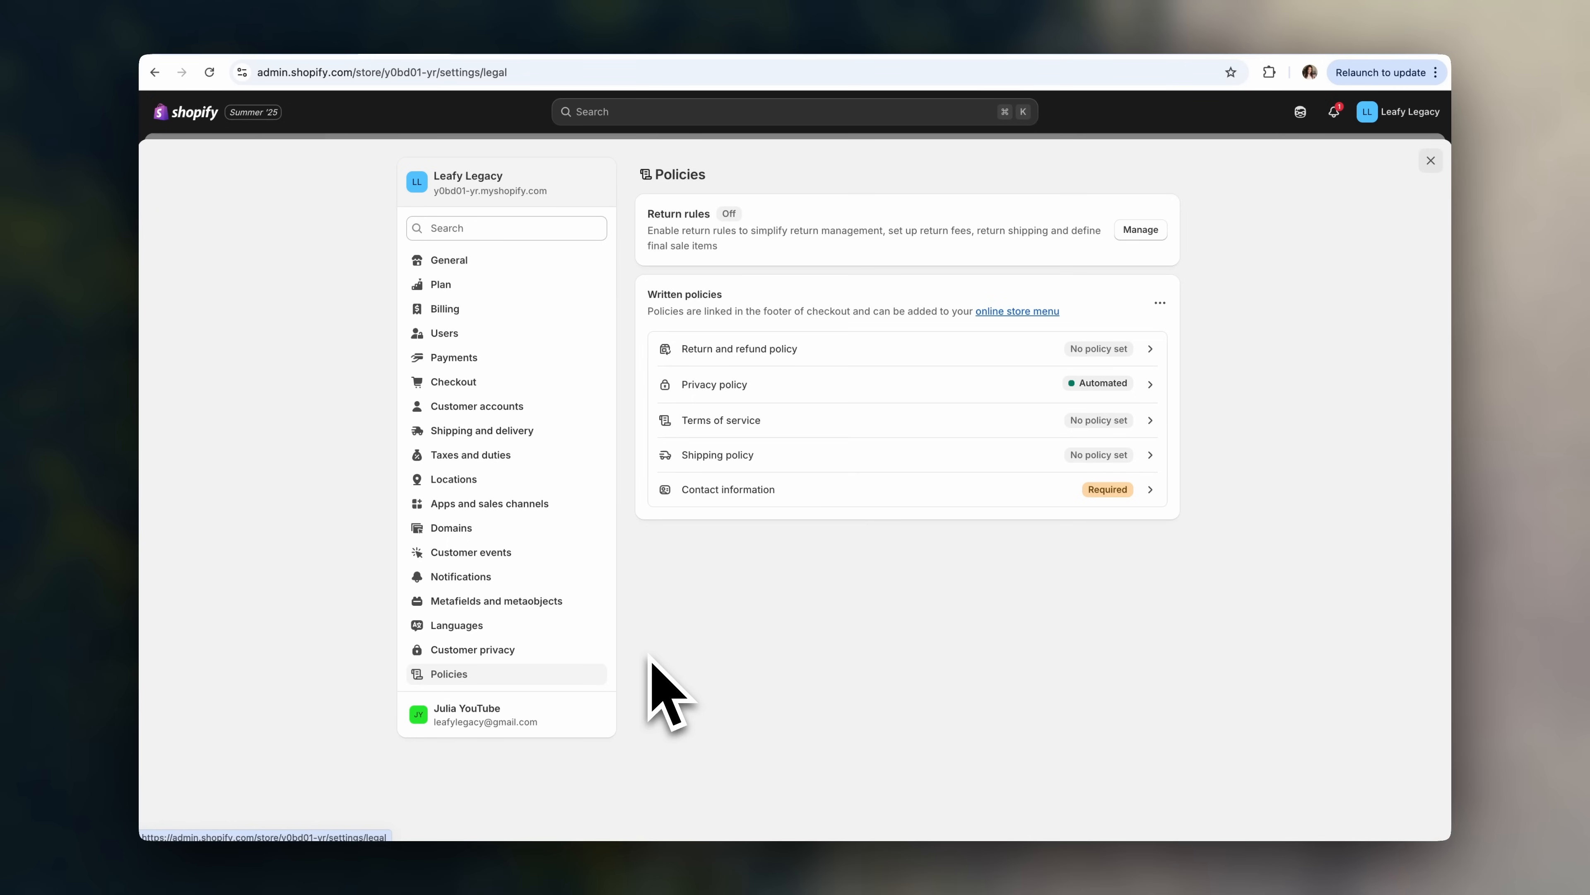
# - Publish template-based return and refund and terms of service policies
pyautogui.click(937, 352)
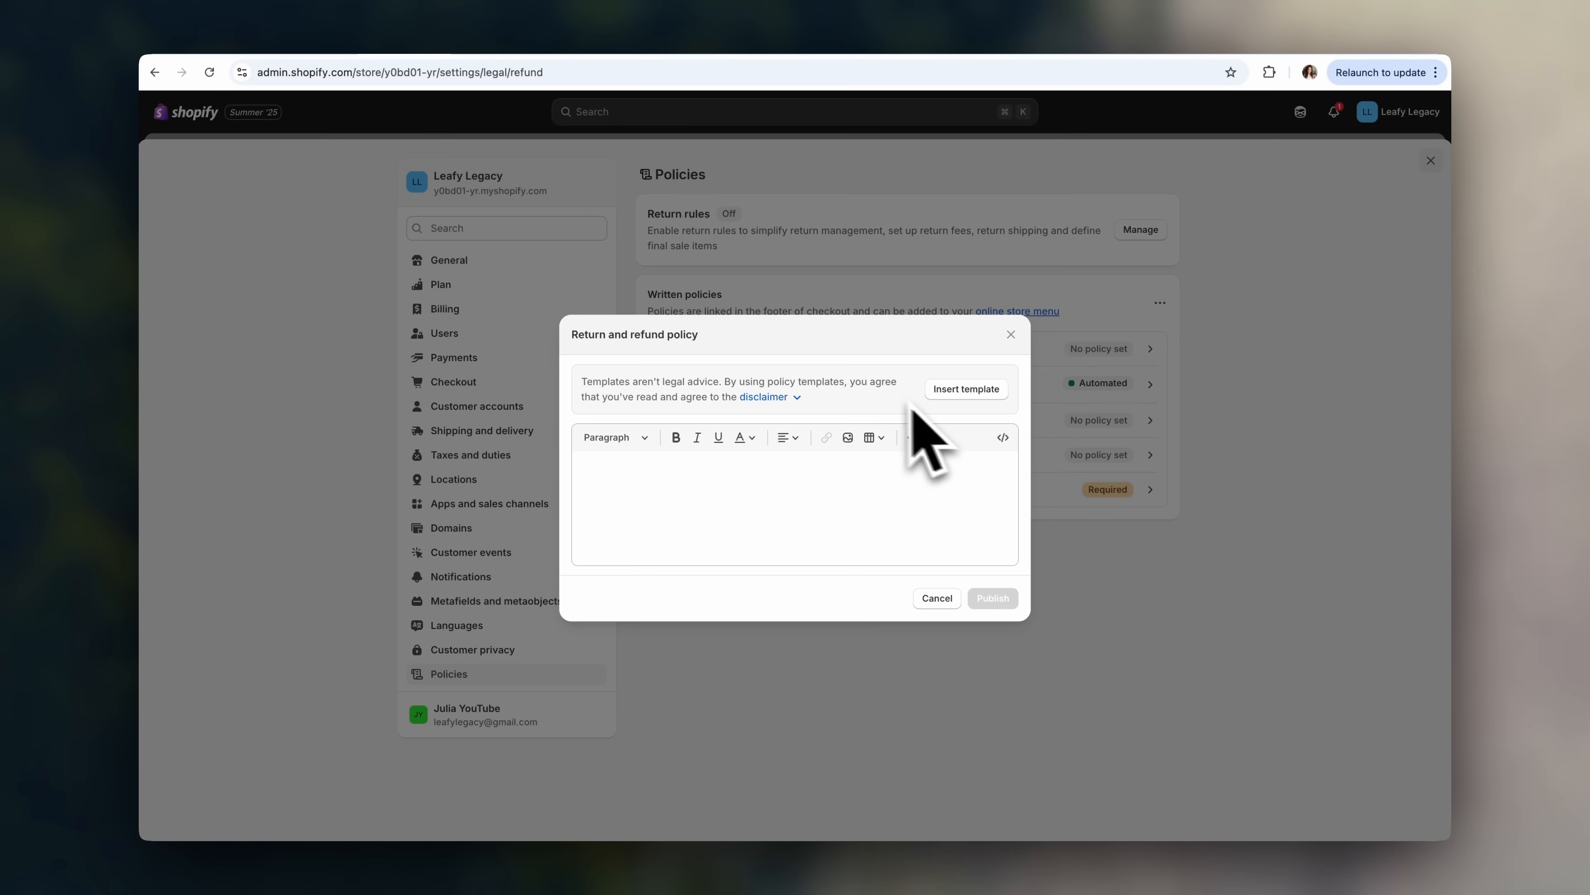
pyautogui.click(958, 396)
pyautogui.scroll(5, 814, 501)
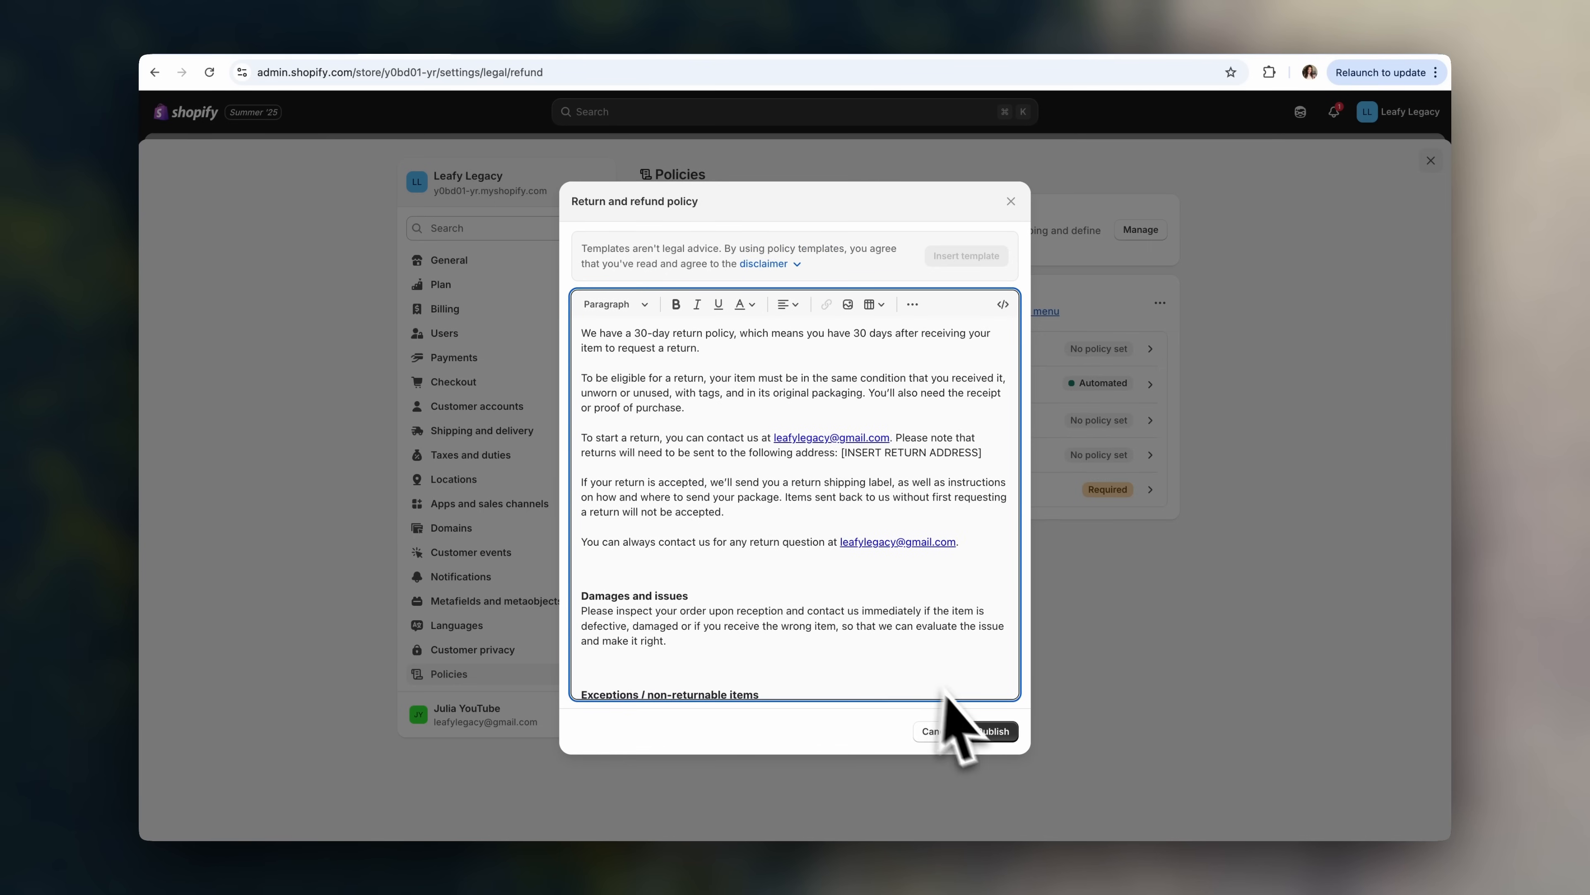
pyautogui.click(1001, 733)
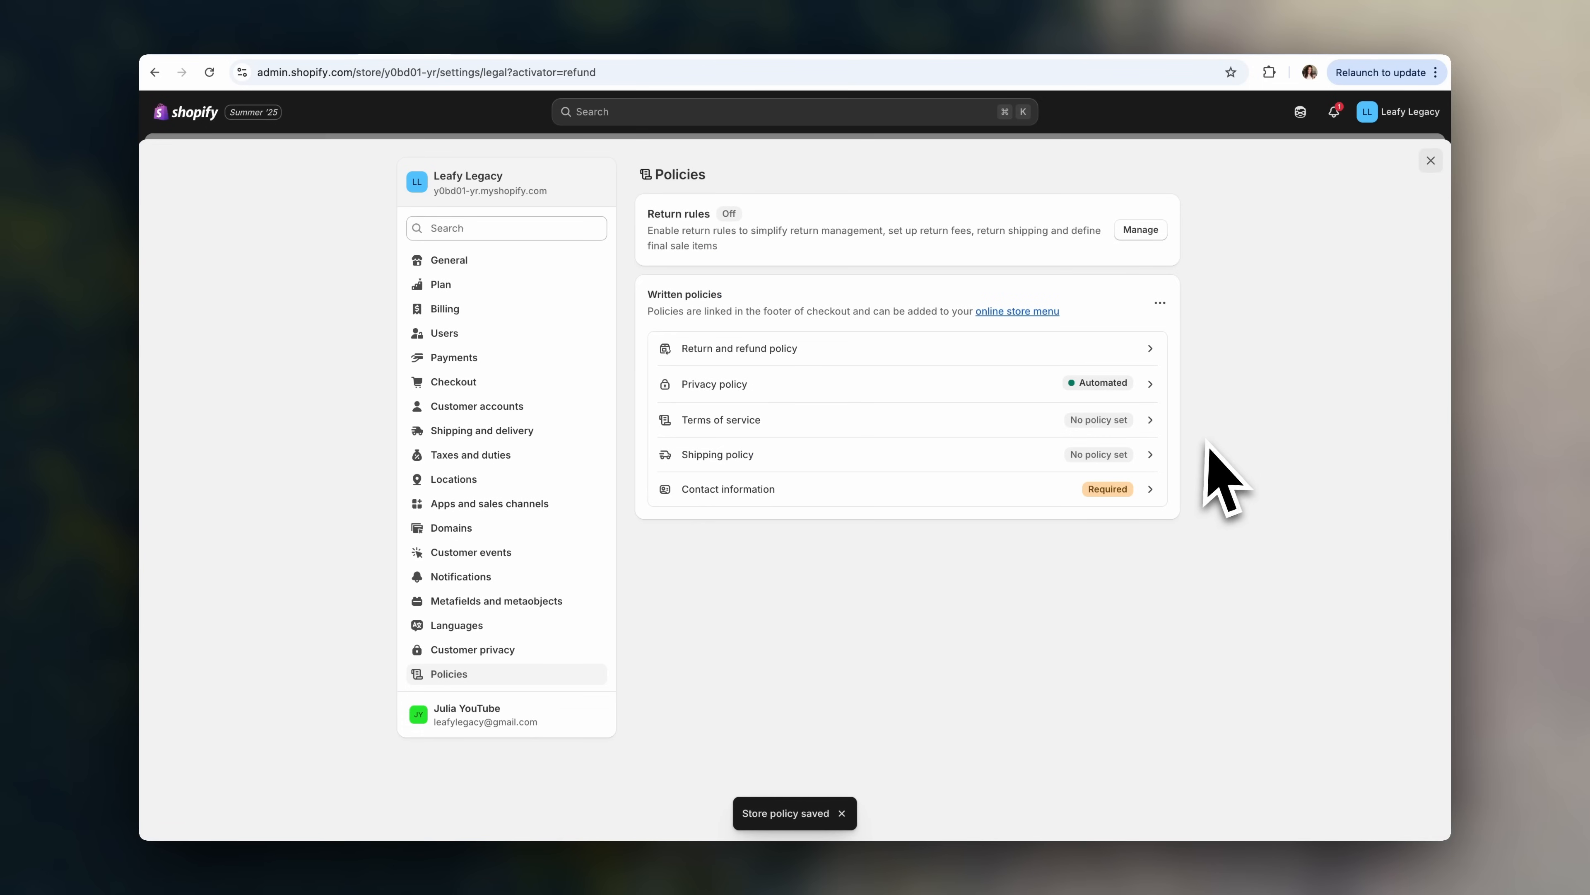
pyautogui.click(1016, 427)
pyautogui.click(977, 396)
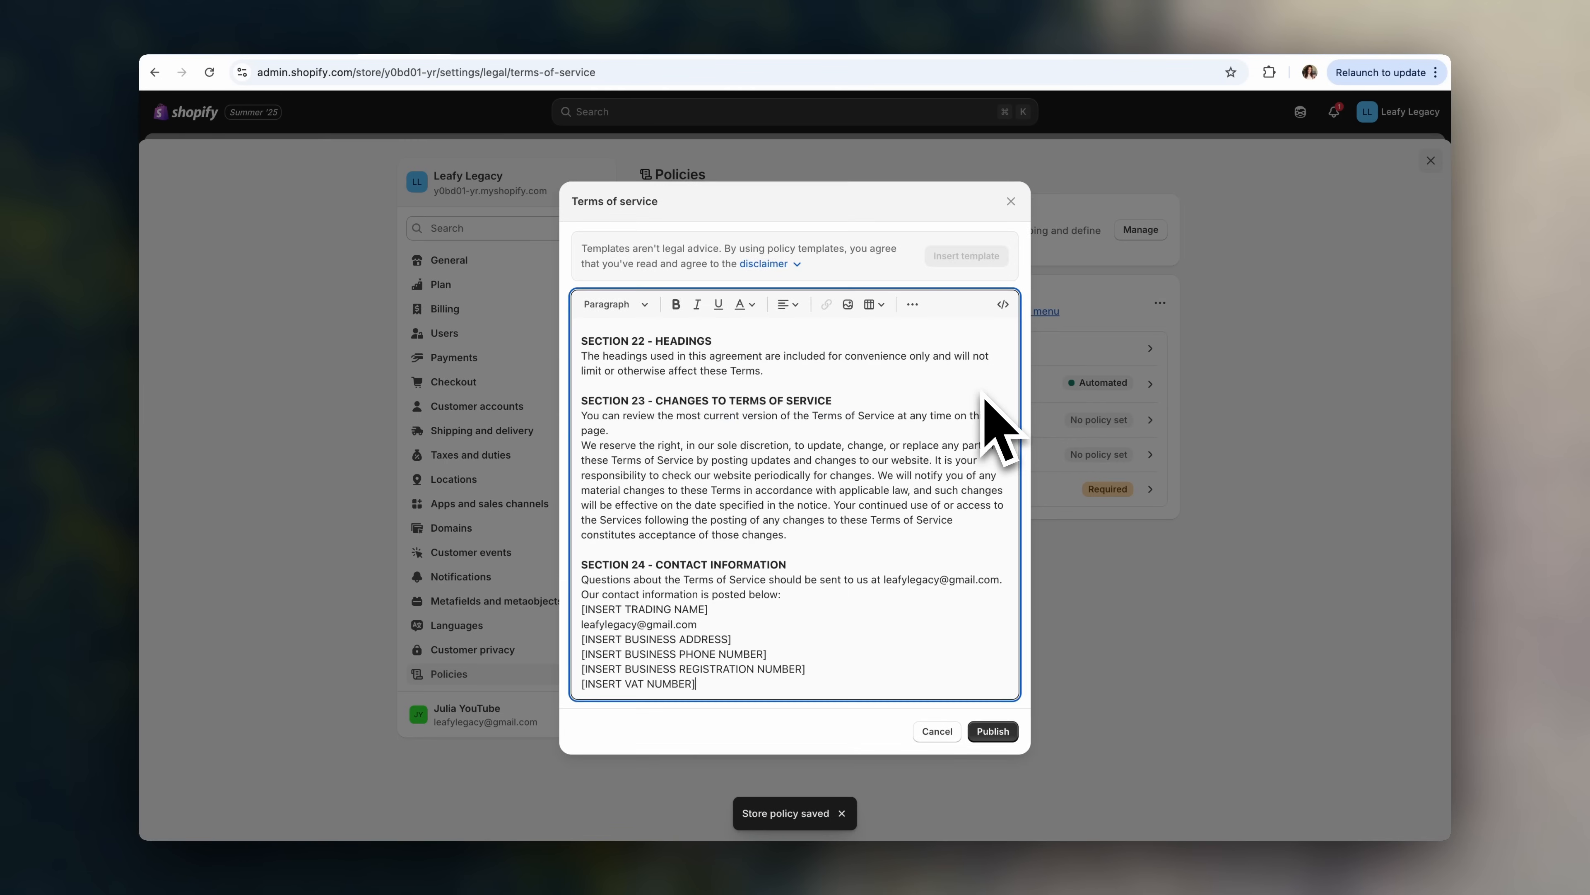
pyautogui.click(999, 733)
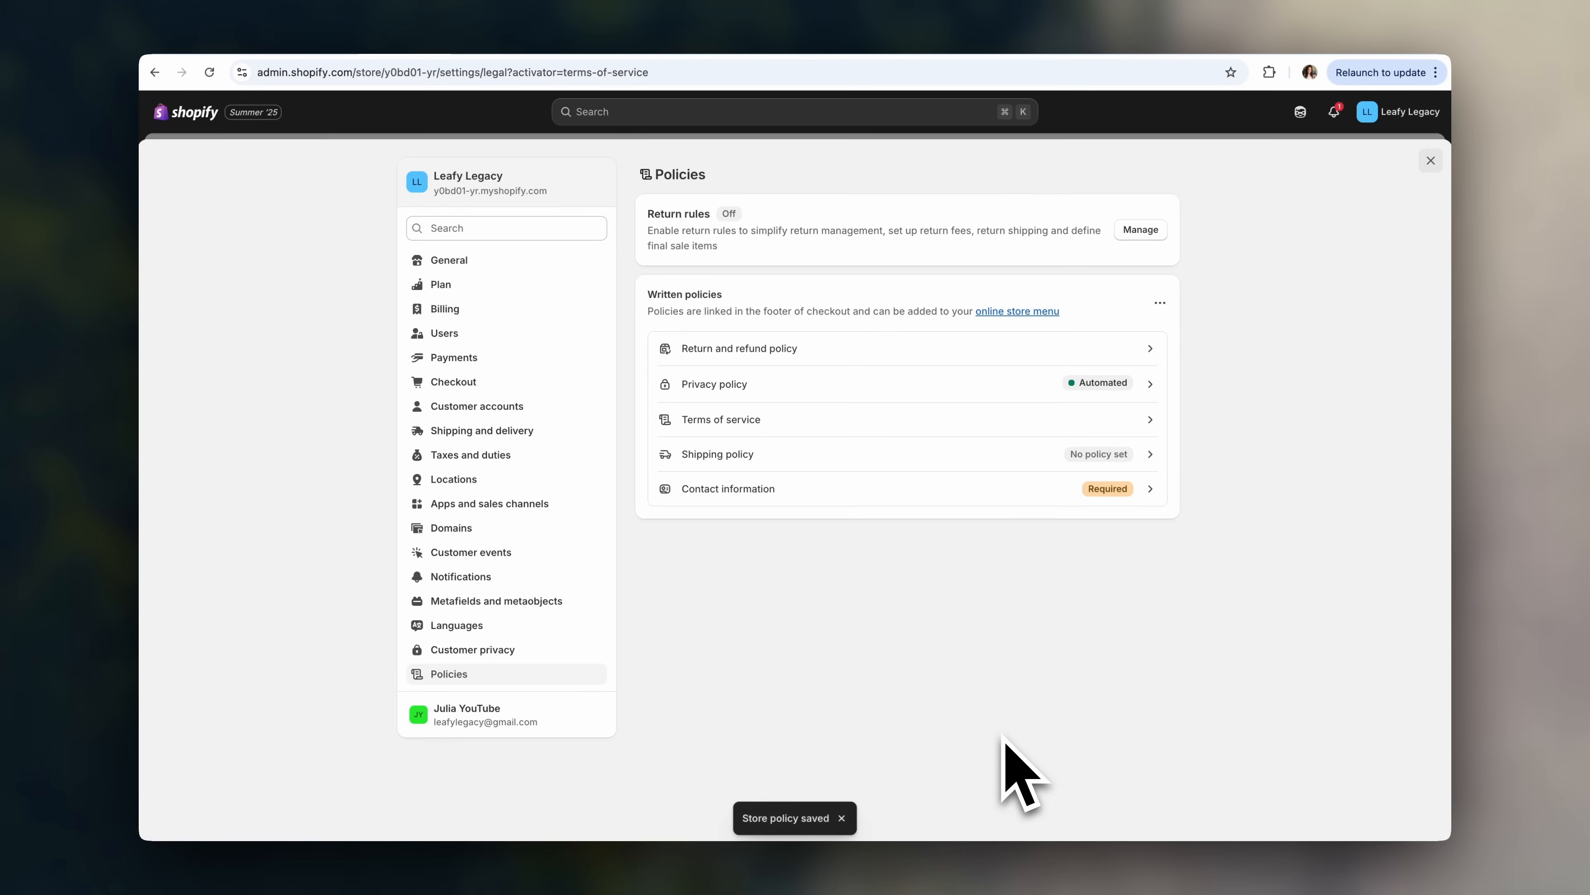
# - Publish a template contact information policy and close Settings
pyautogui.click(1030, 450)
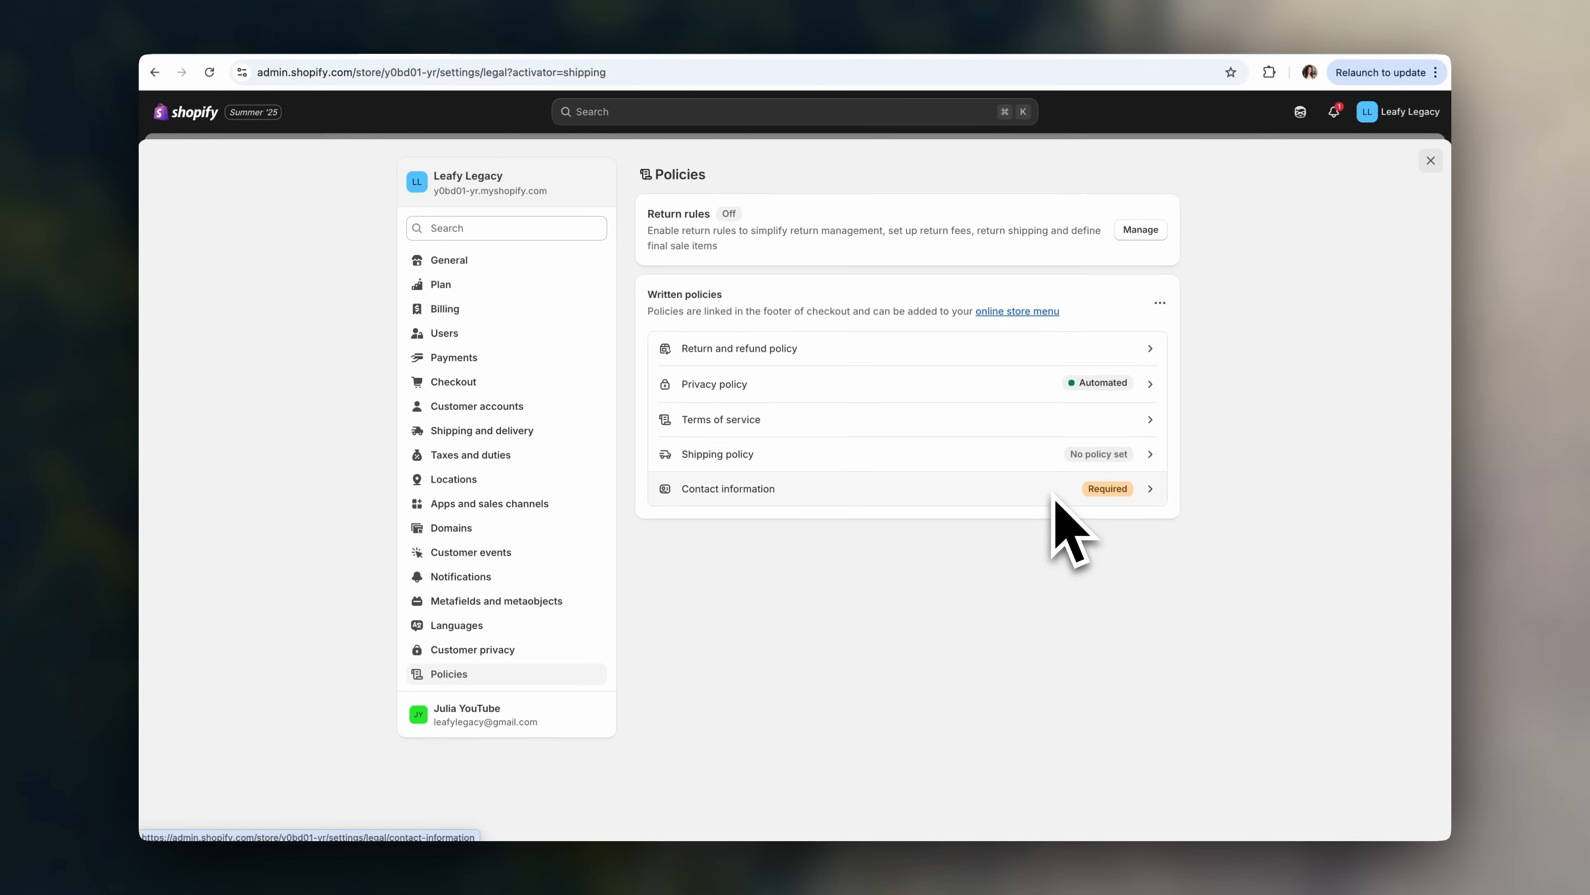
pyautogui.click(1055, 496)
pyautogui.click(953, 375)
pyautogui.click(996, 661)
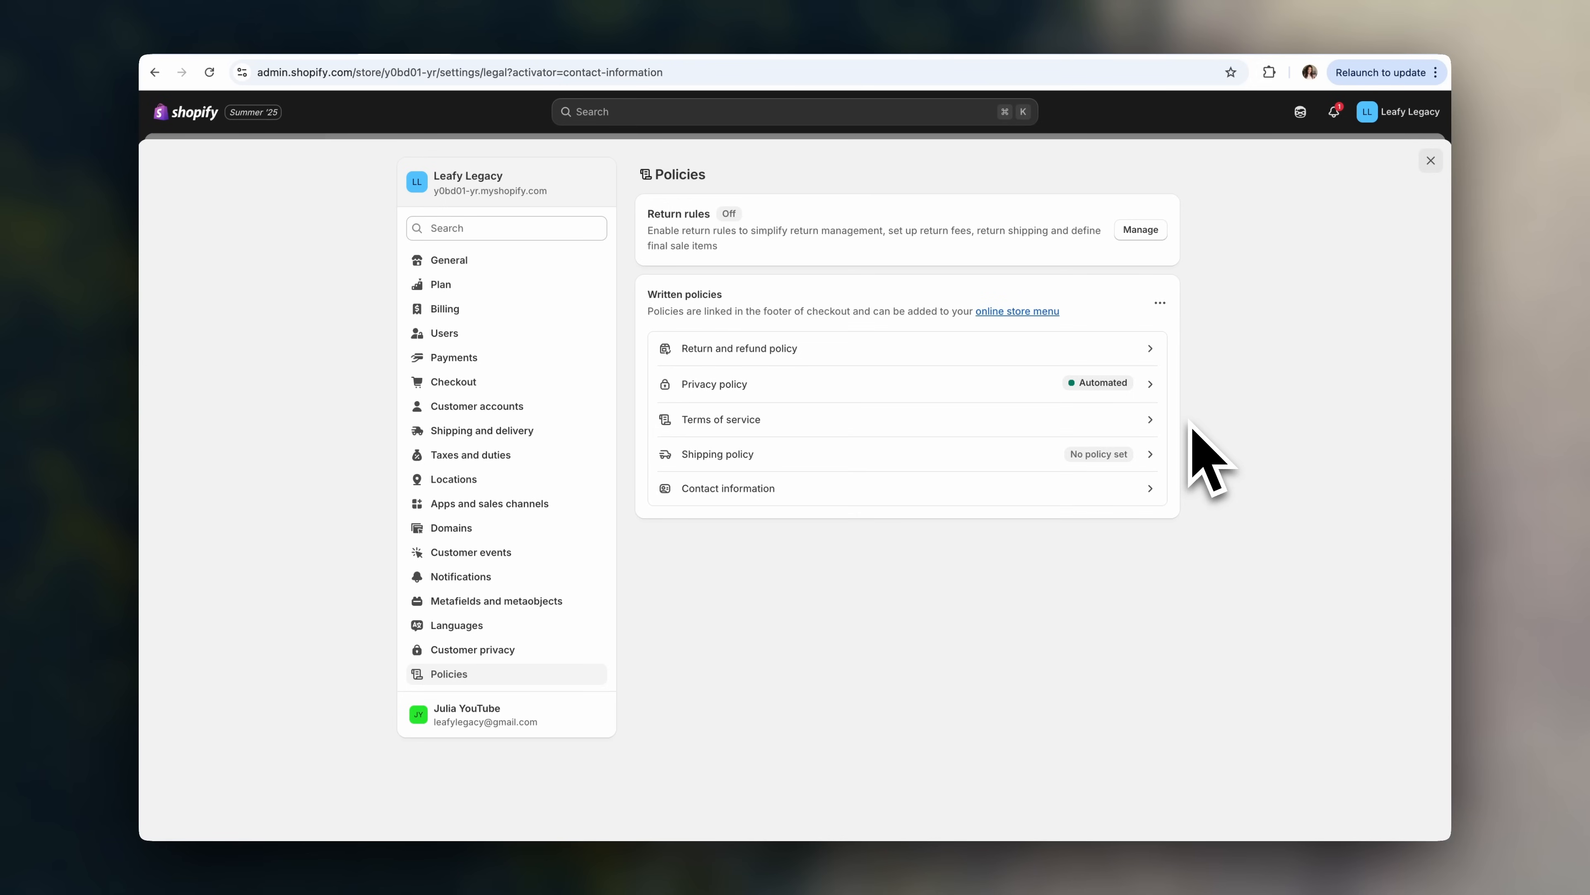
pyautogui.click(1430, 160)
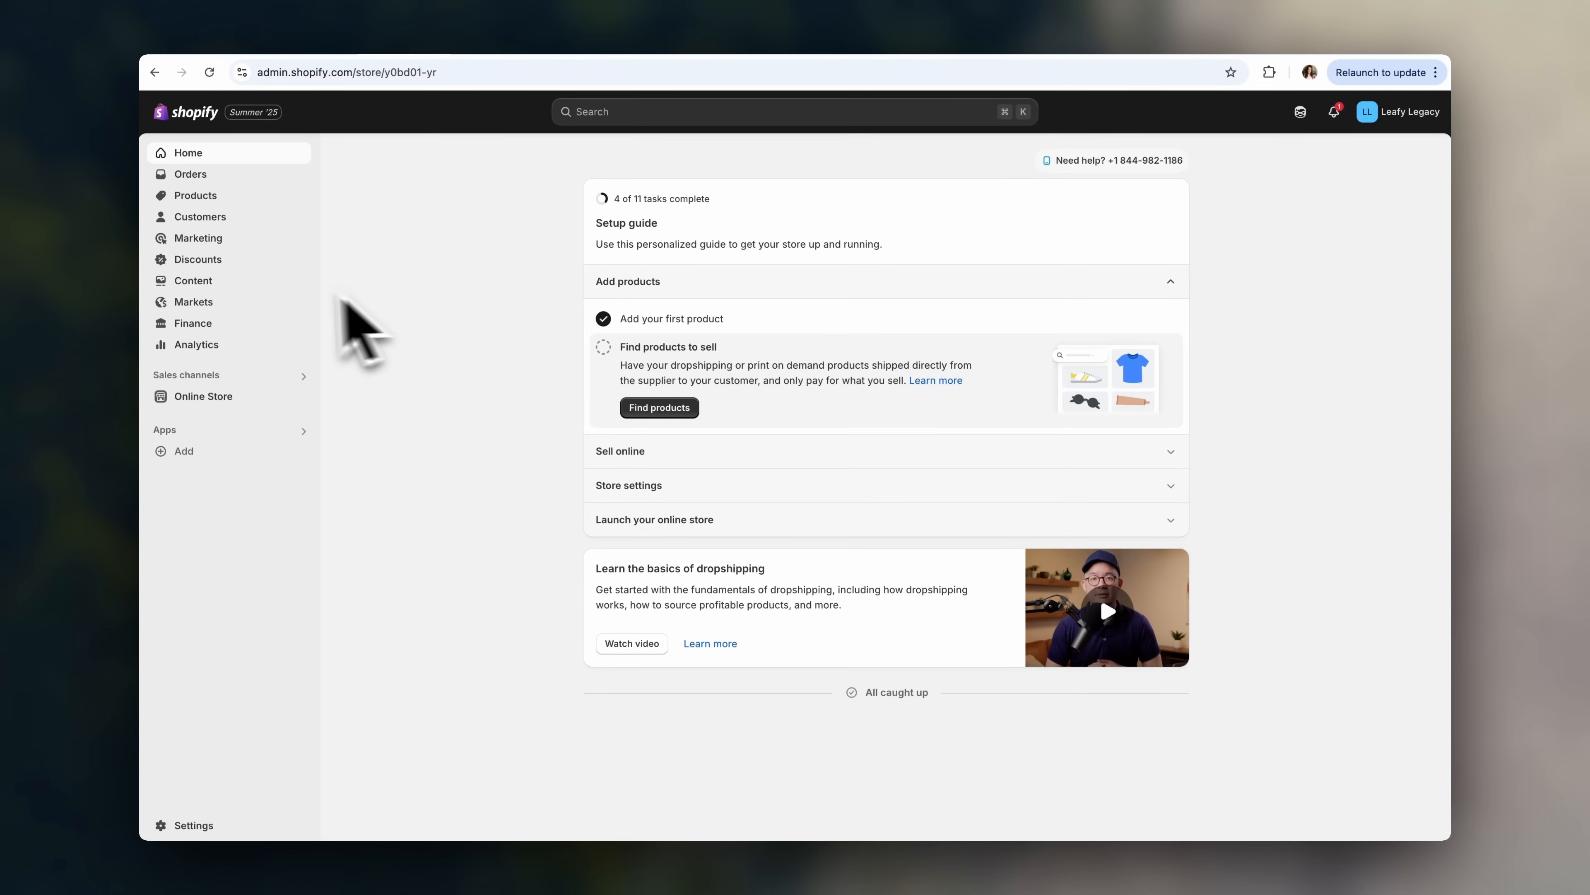
# - Add Terms of Service and Privacy Policy links to the Footer menu
pyautogui.click(275, 286)
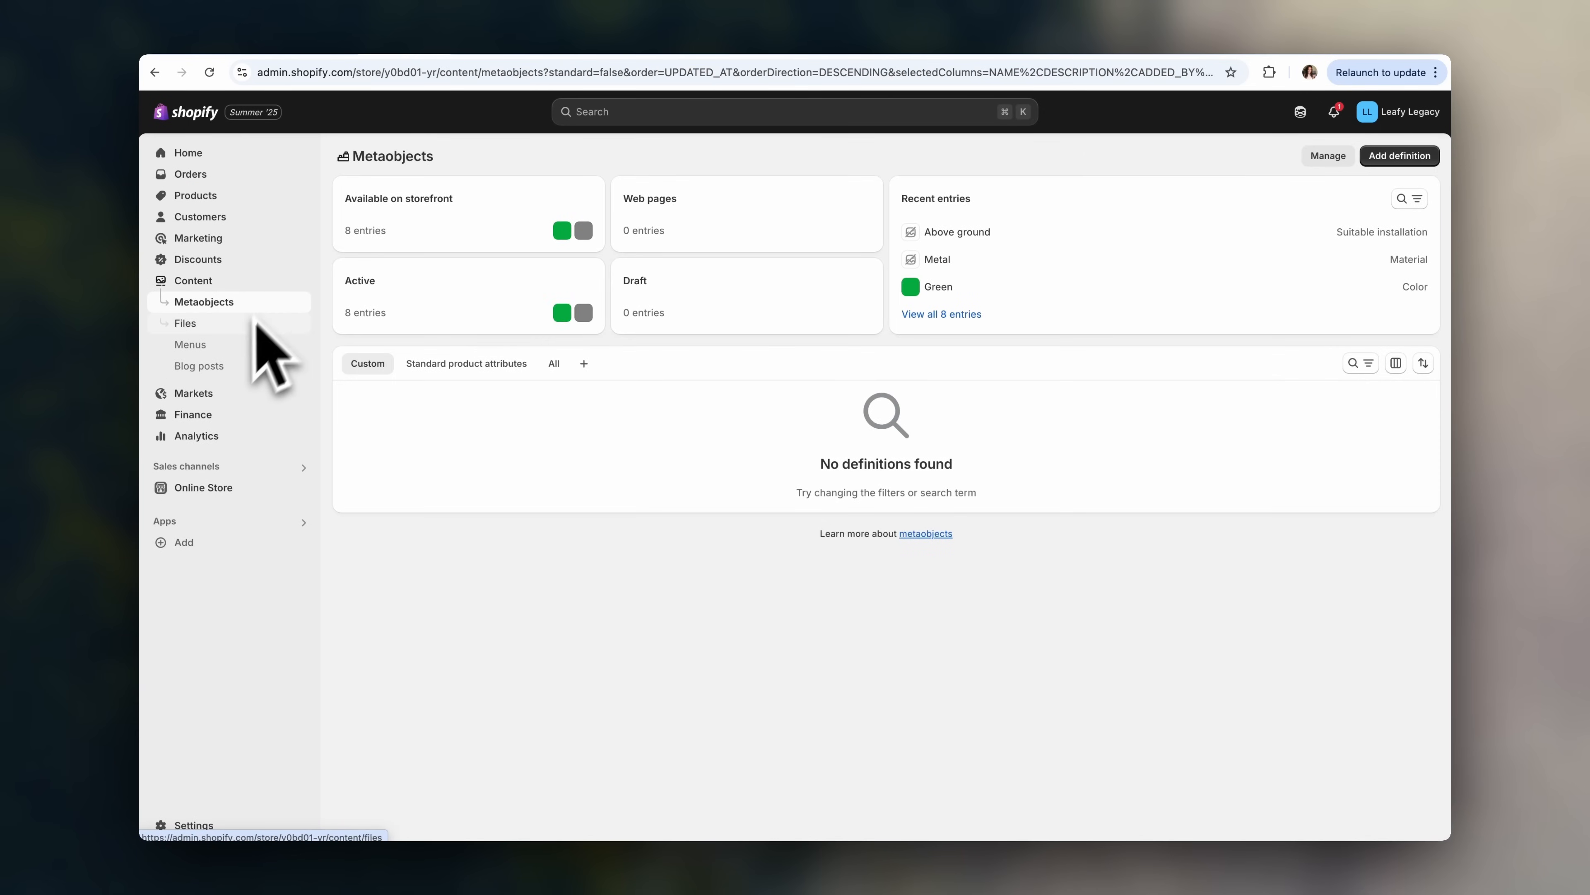
pyautogui.click(237, 350)
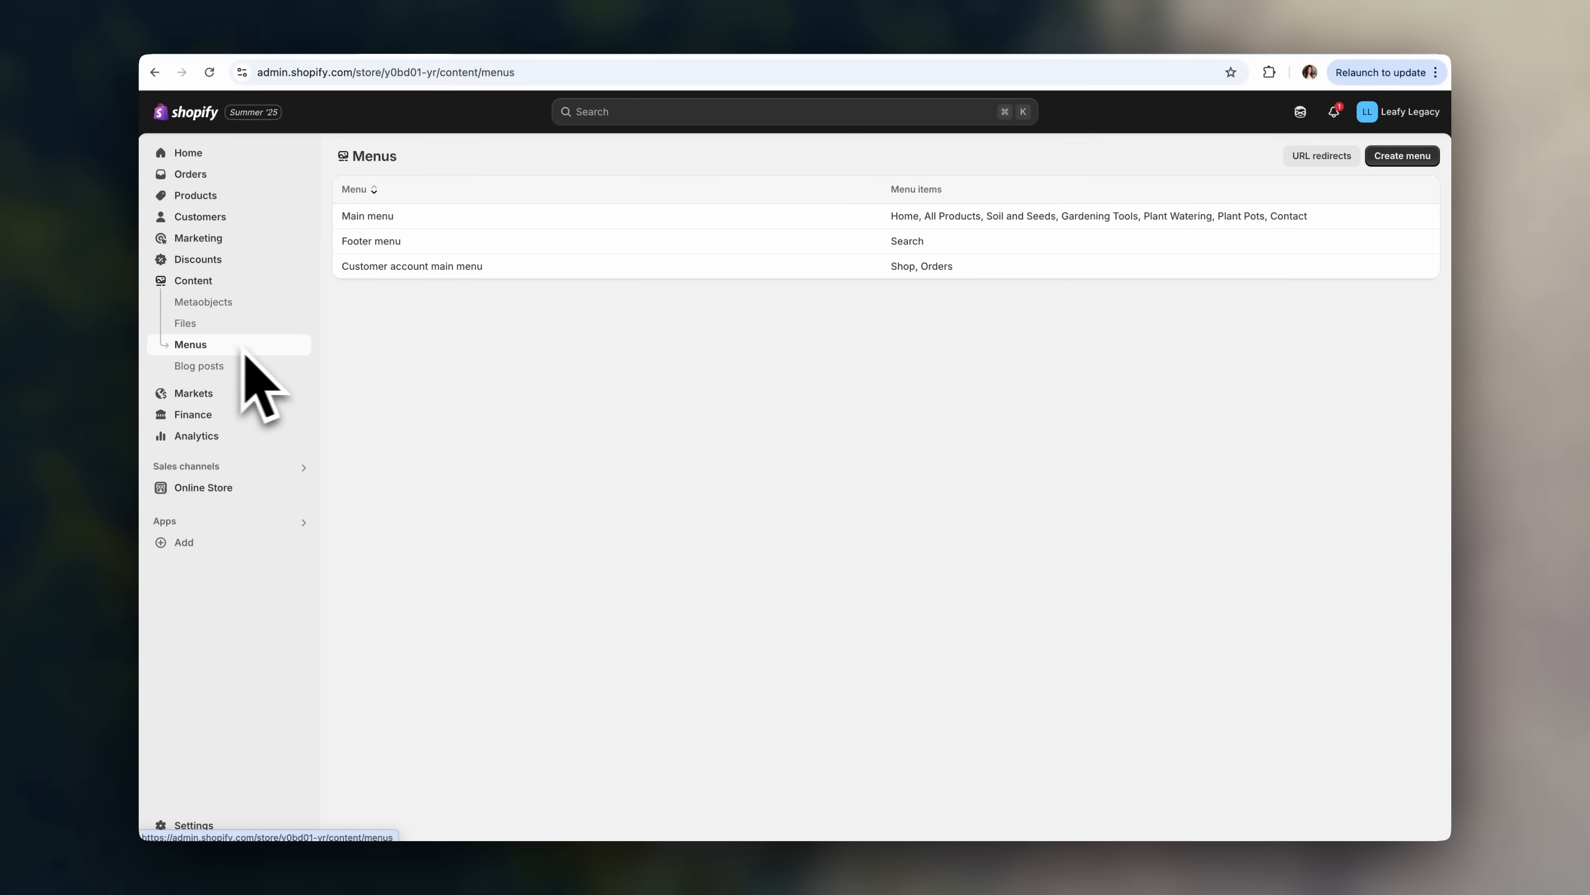
pyautogui.click(397, 249)
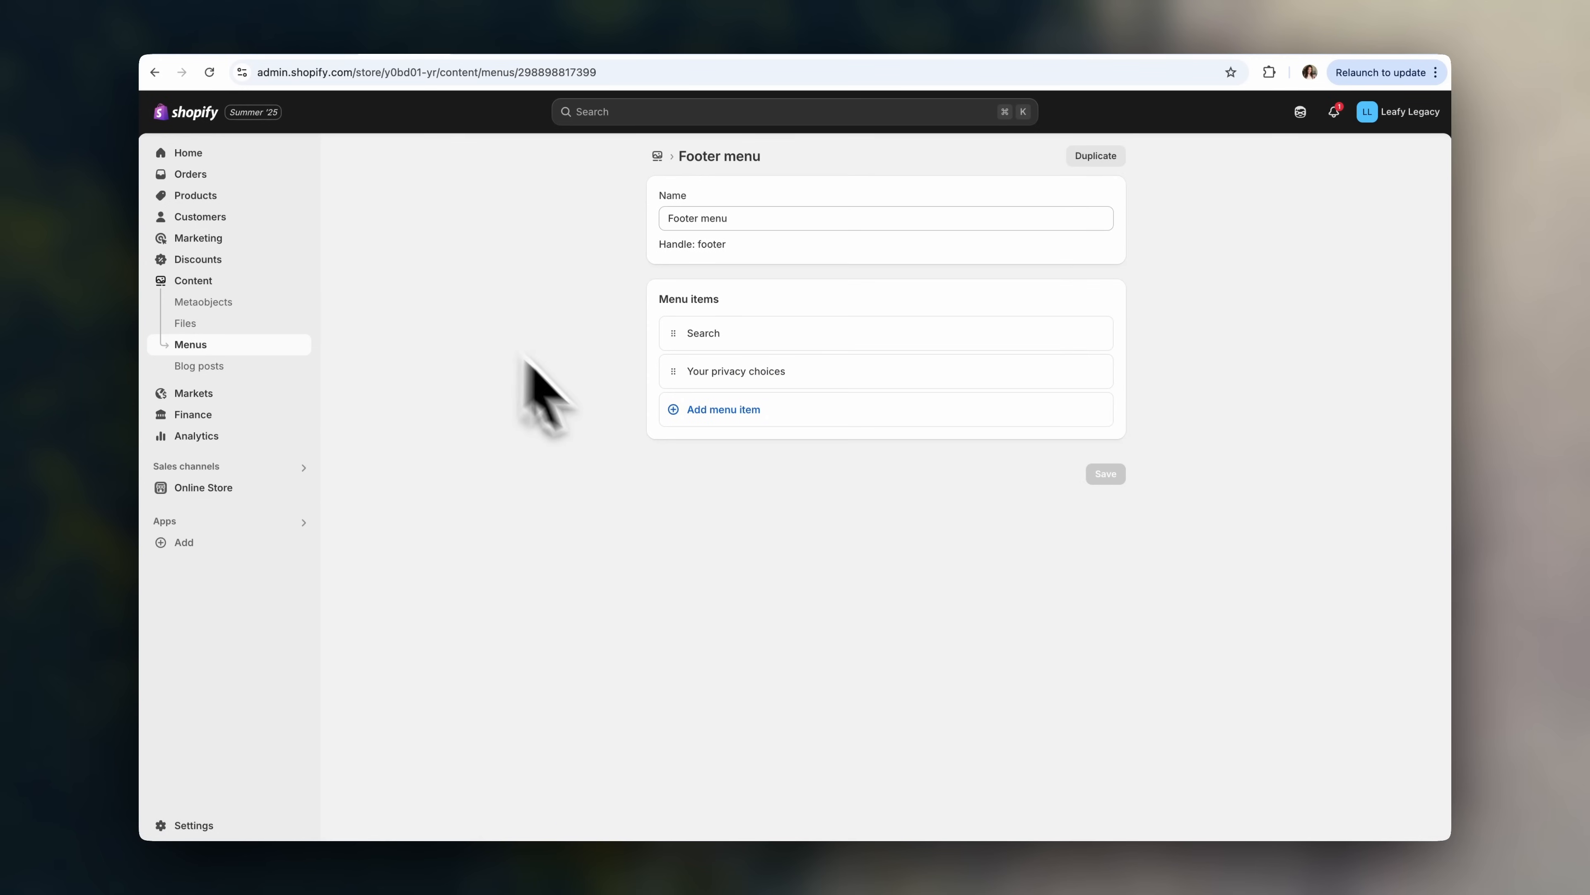
pyautogui.click(720, 414)
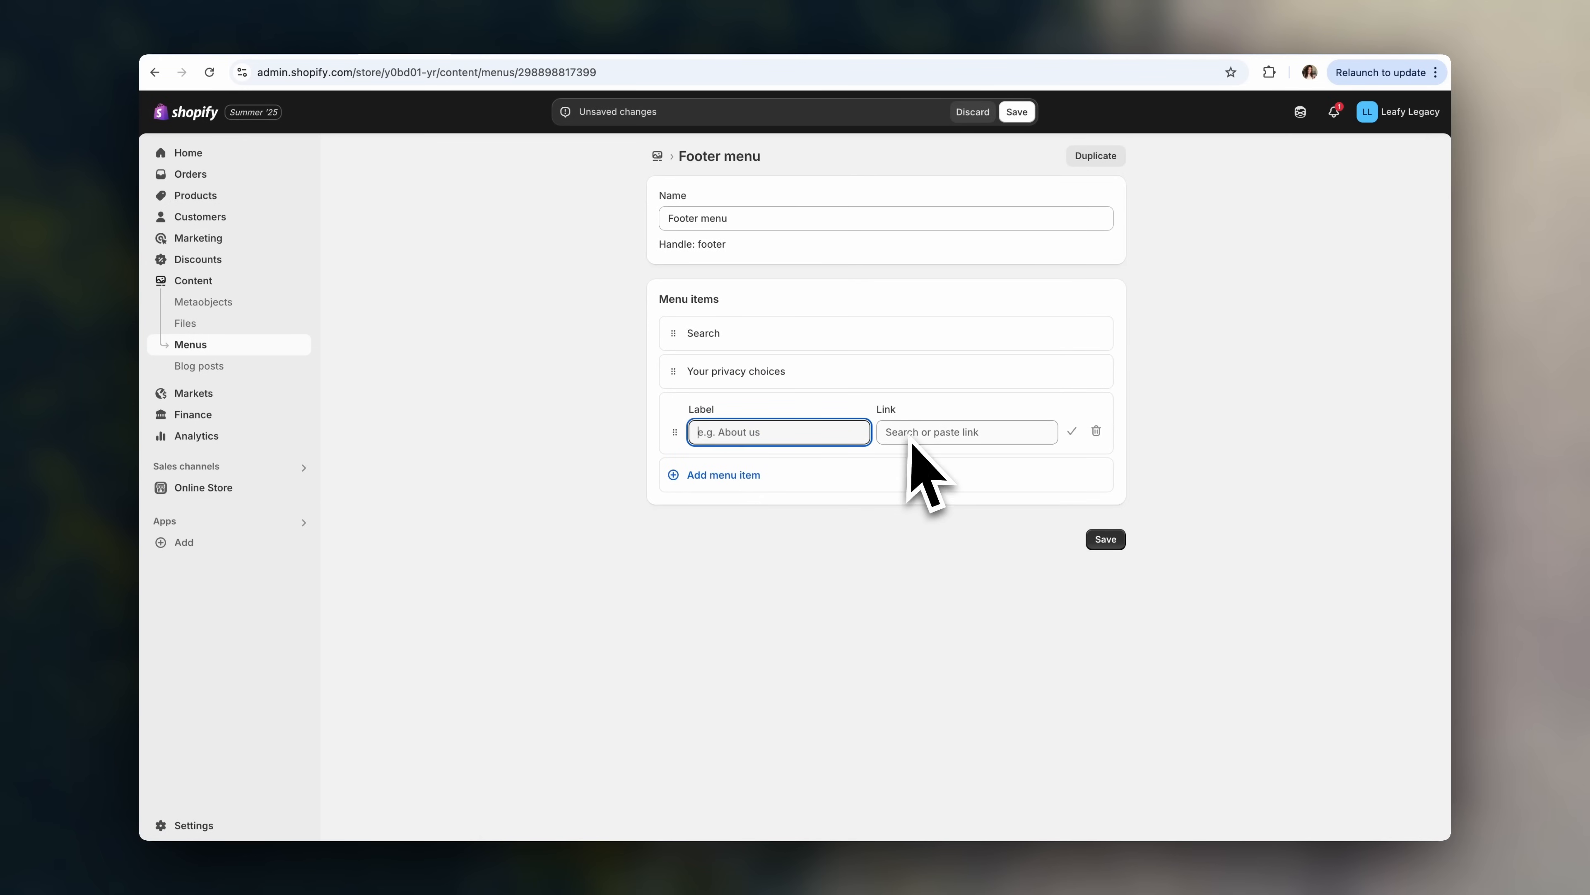
pyautogui.click(939, 445)
pyautogui.click(969, 701)
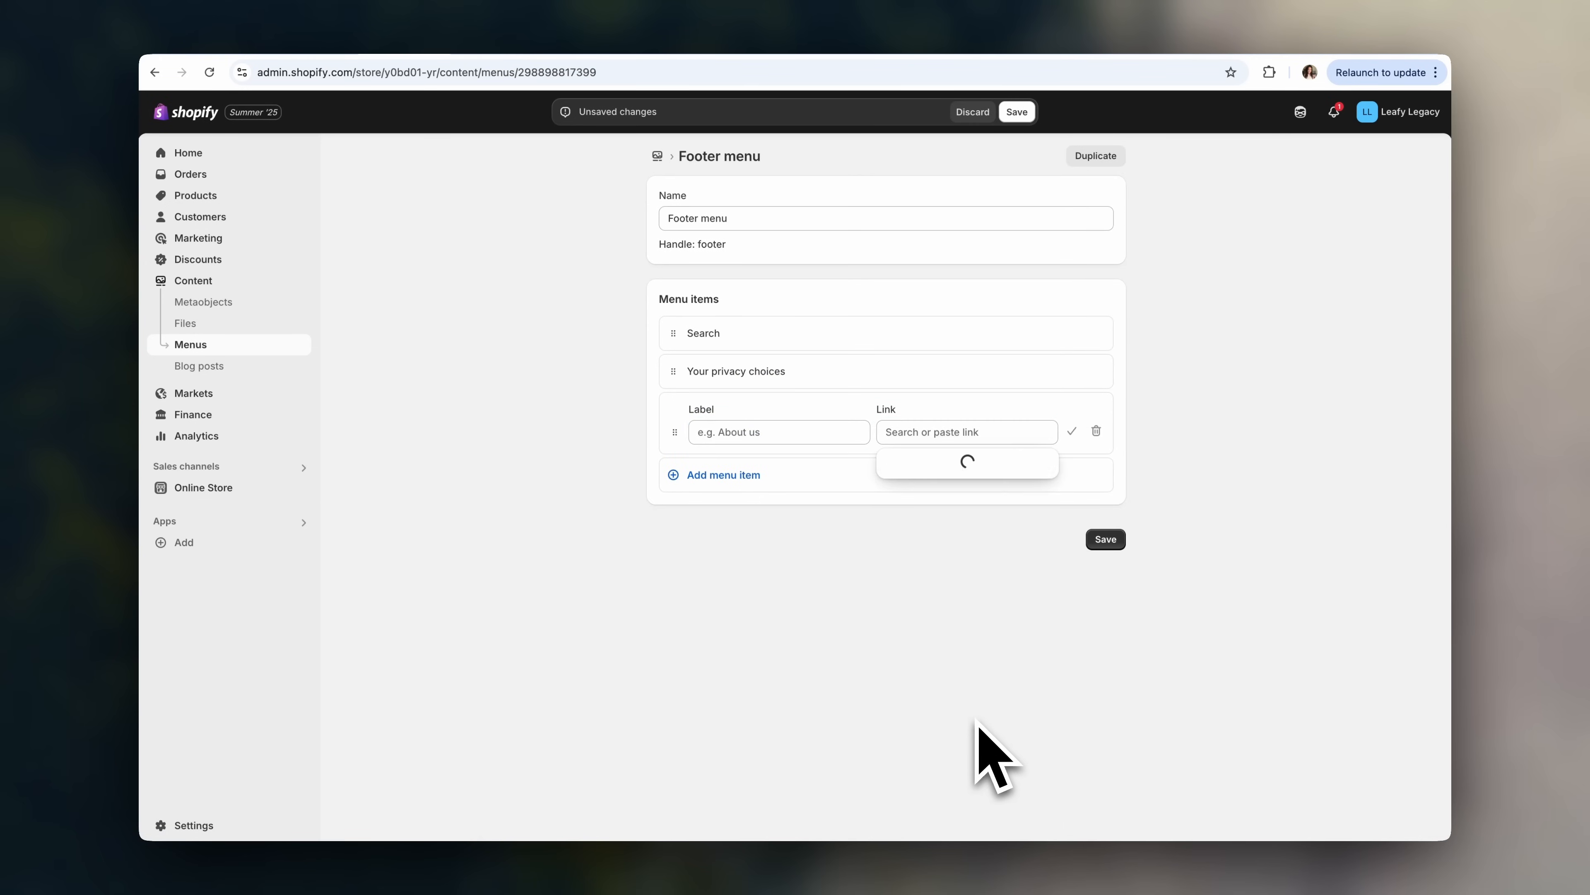
pyautogui.click(982, 594)
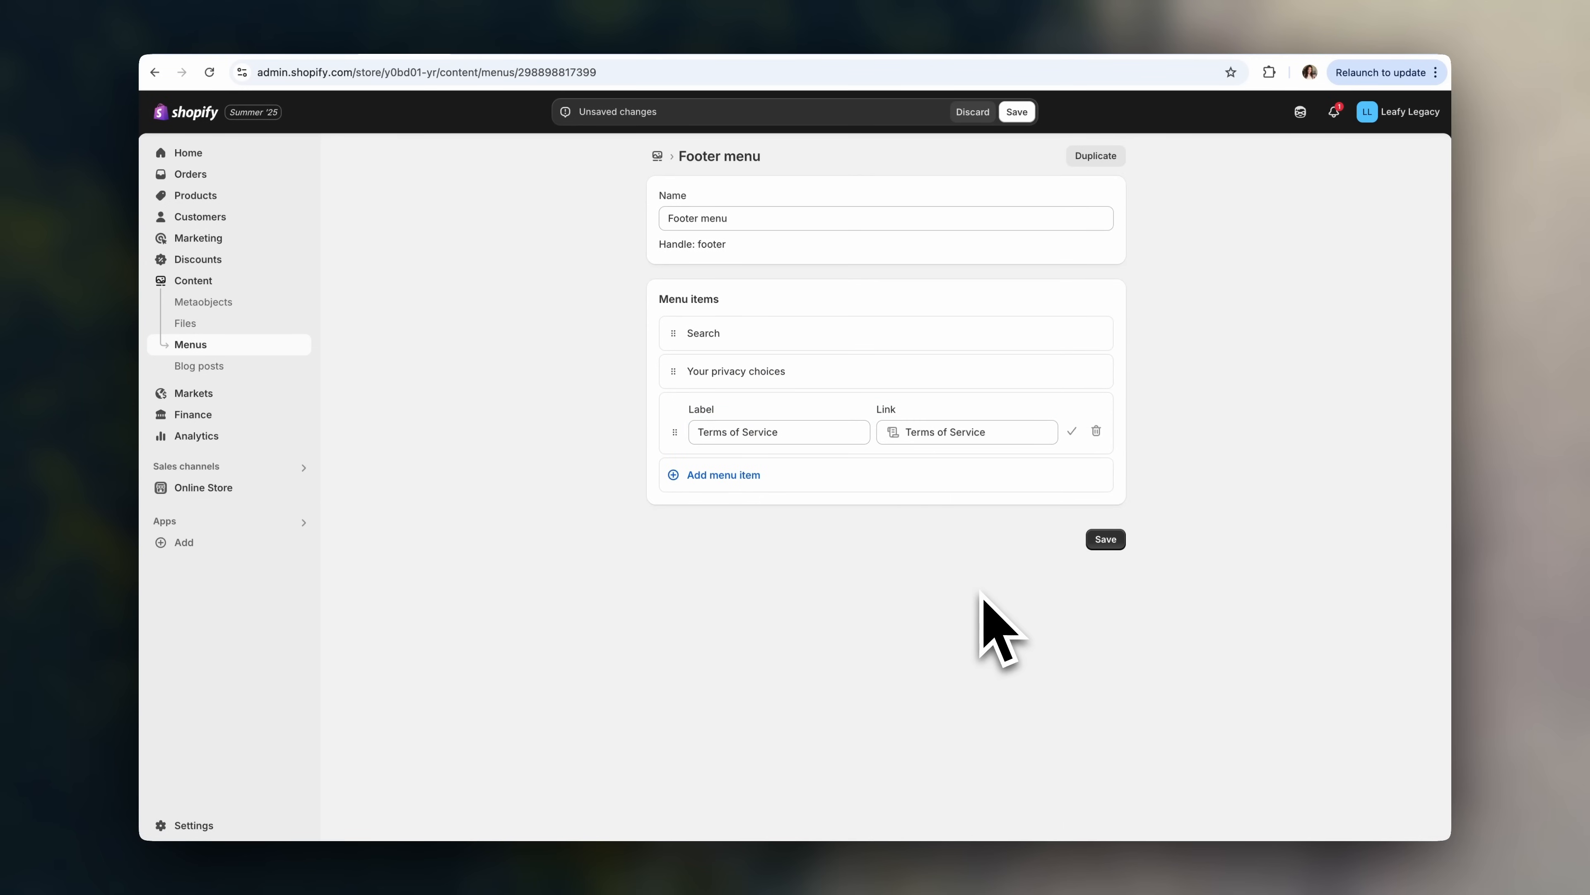
pyautogui.click(751, 476)
pyautogui.click(934, 498)
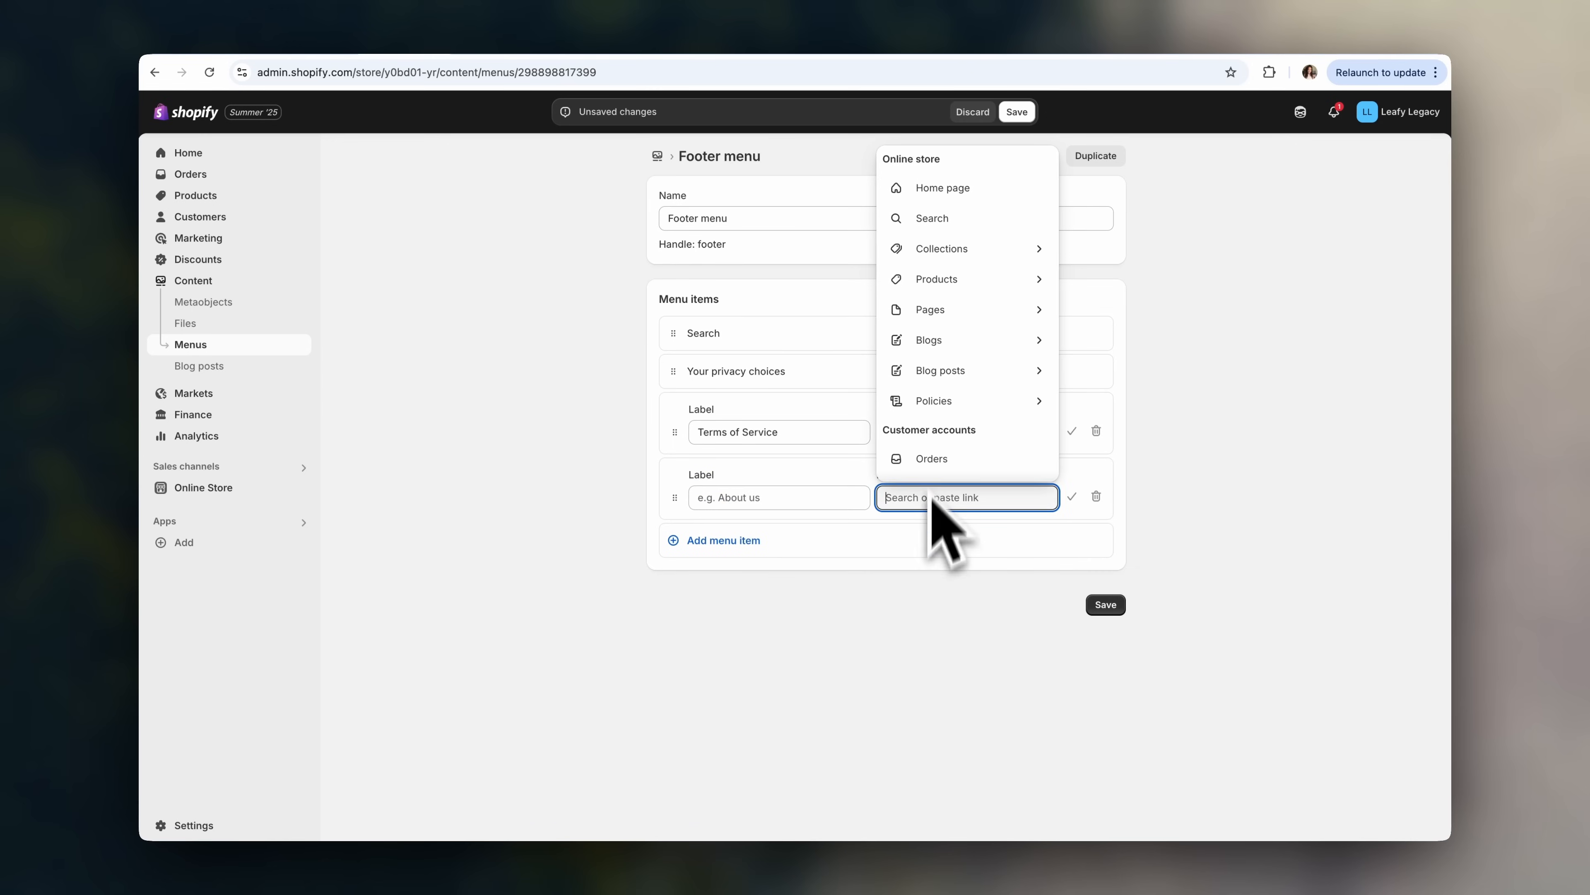
pyautogui.click(938, 406)
pyautogui.click(945, 592)
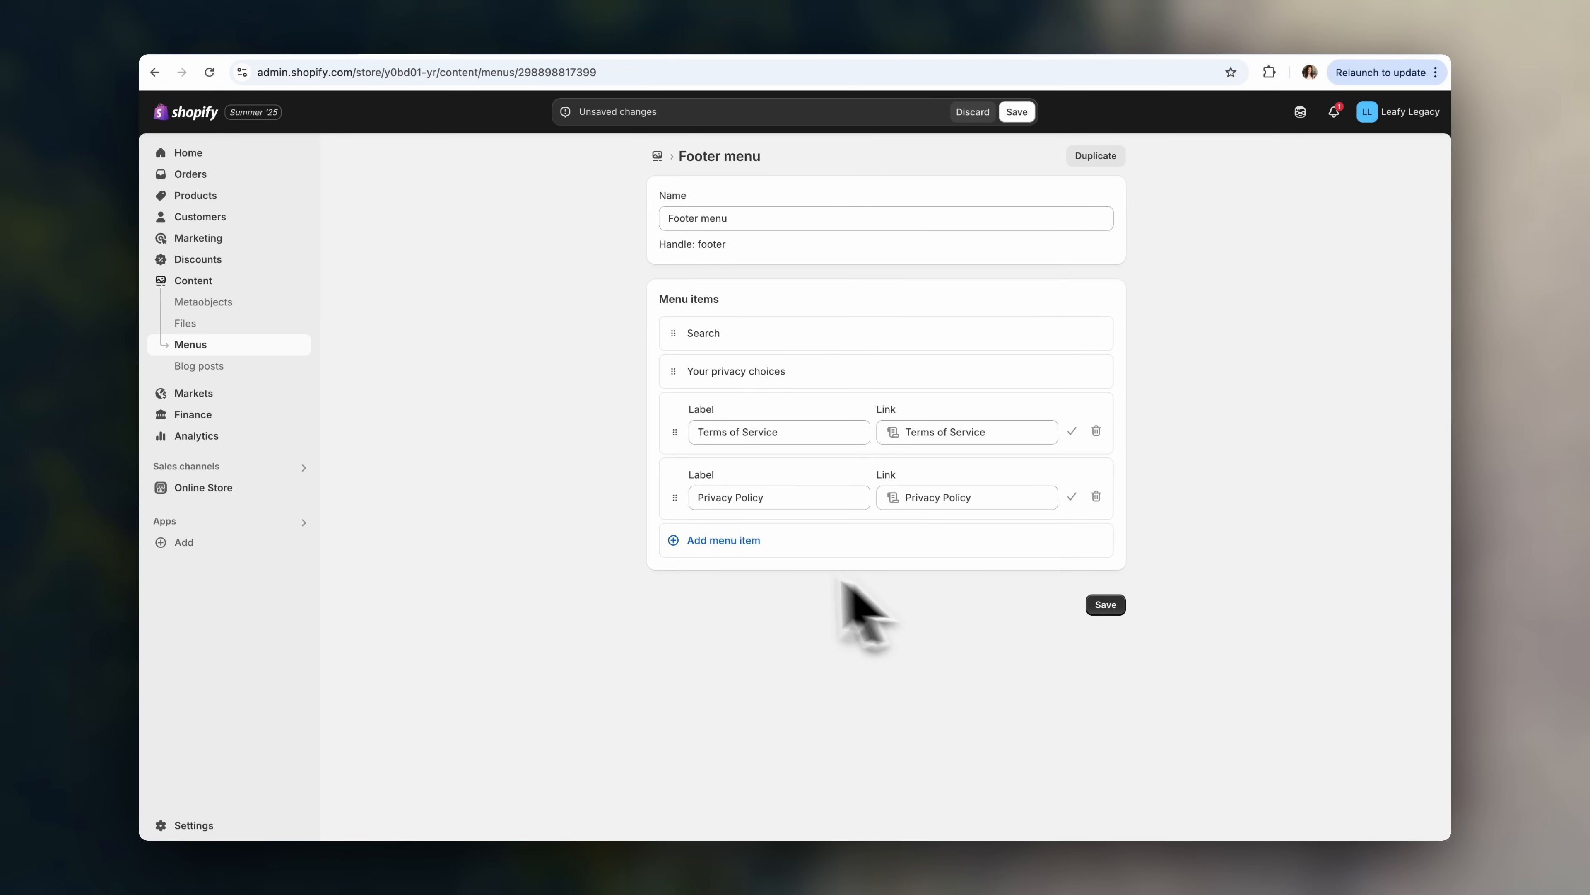
# - Add Refund Policy and Contact Information links to the Footer menu and save it
pyautogui.click(732, 542)
pyautogui.click(926, 563)
pyautogui.scroll(-2, 923, 479)
pyautogui.click(937, 384)
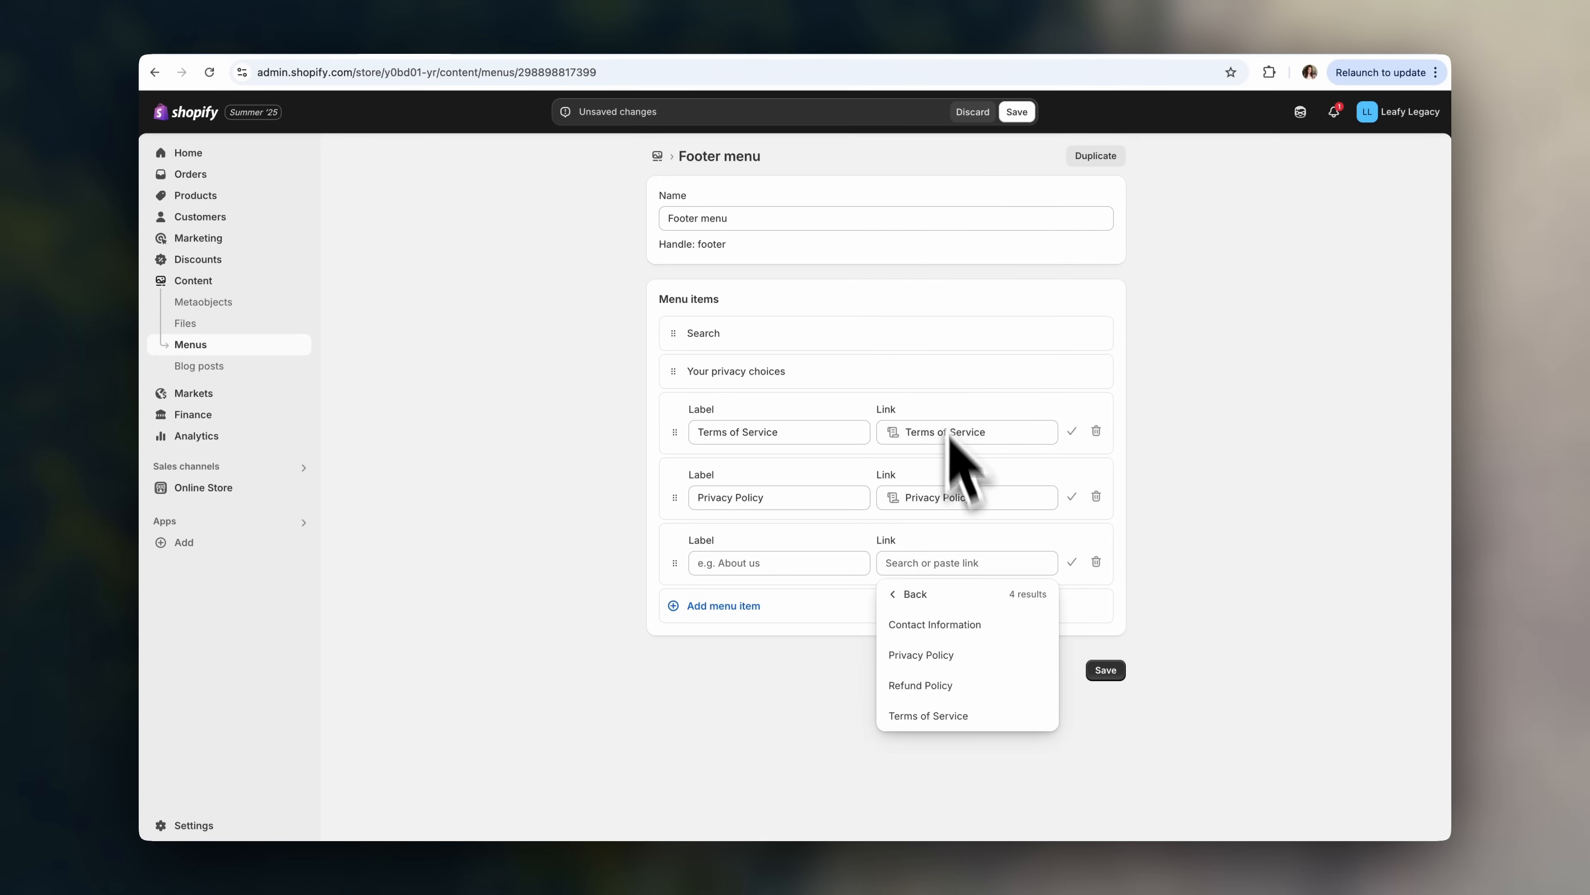
pyautogui.click(972, 686)
pyautogui.click(748, 606)
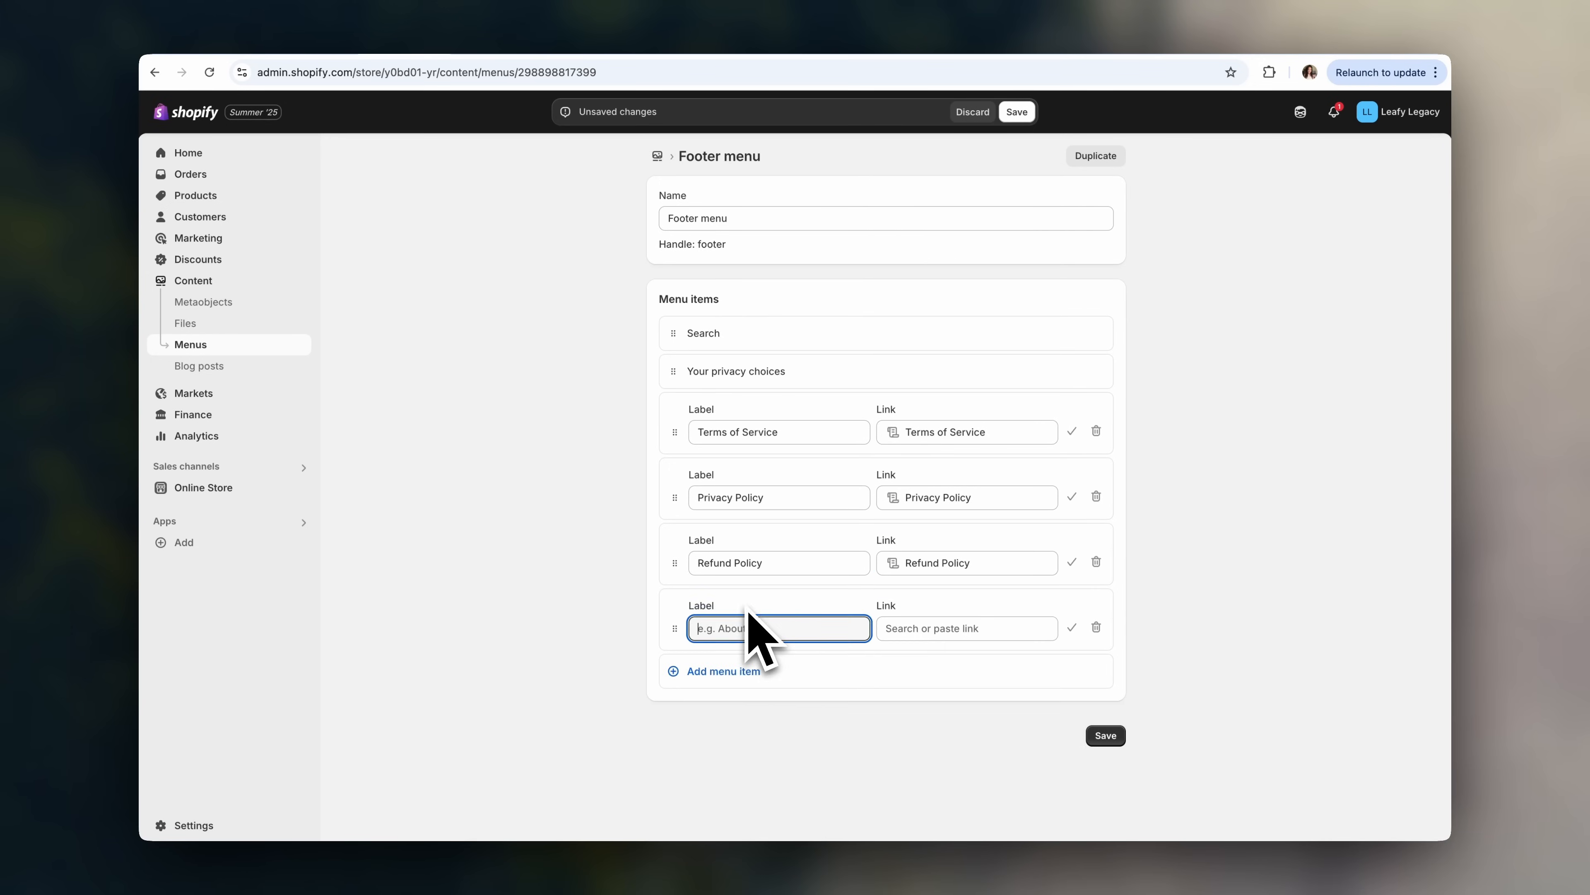
pyautogui.click(945, 630)
pyautogui.click(949, 489)
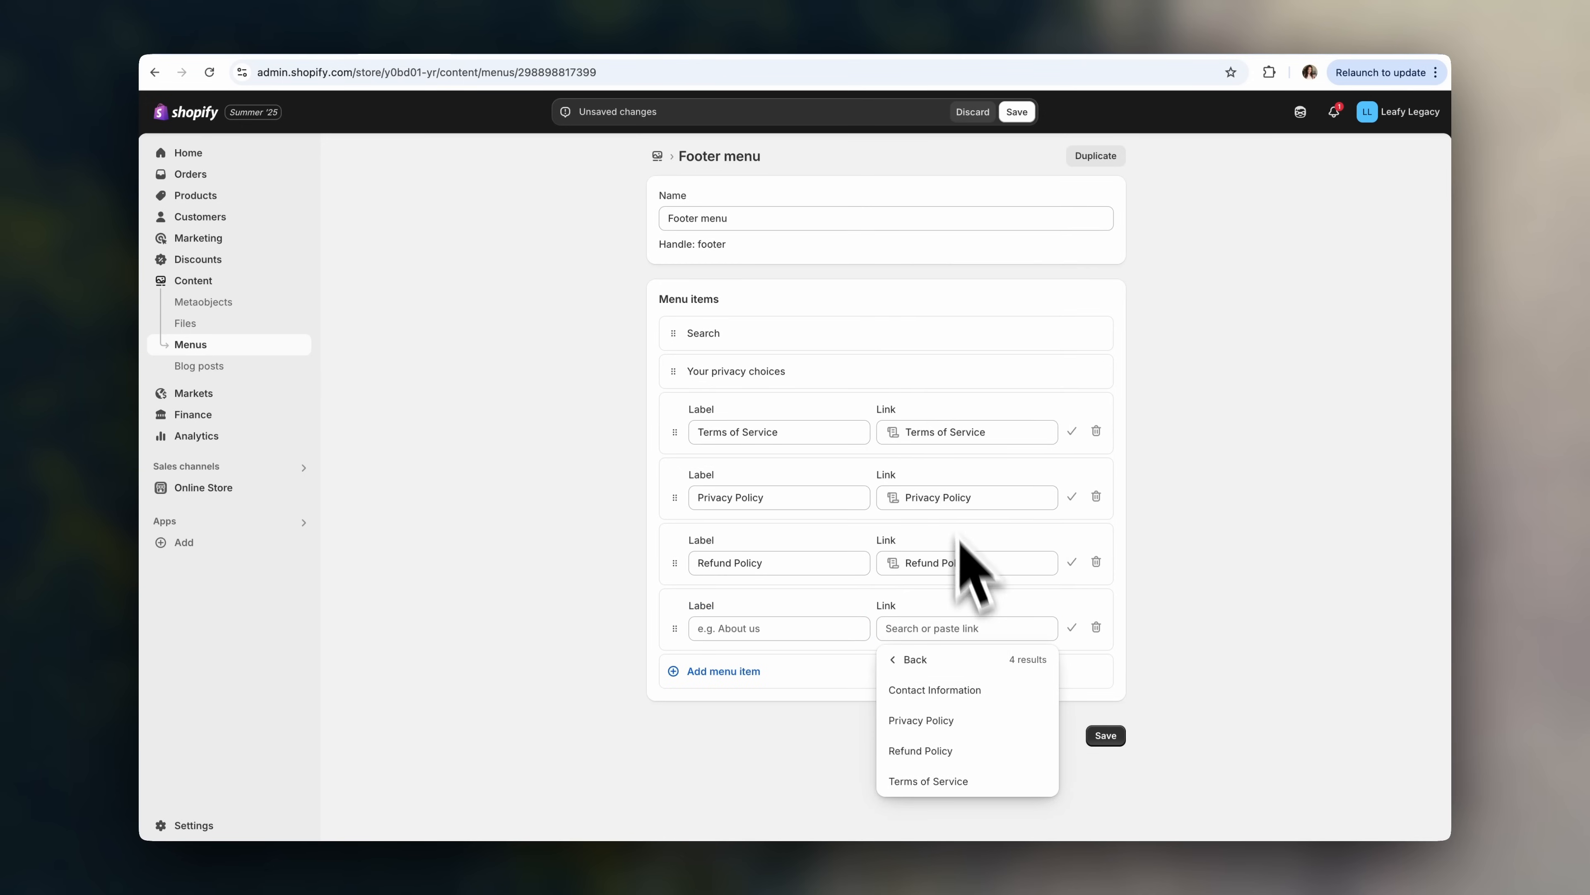
pyautogui.click(976, 694)
pyautogui.click(1104, 736)
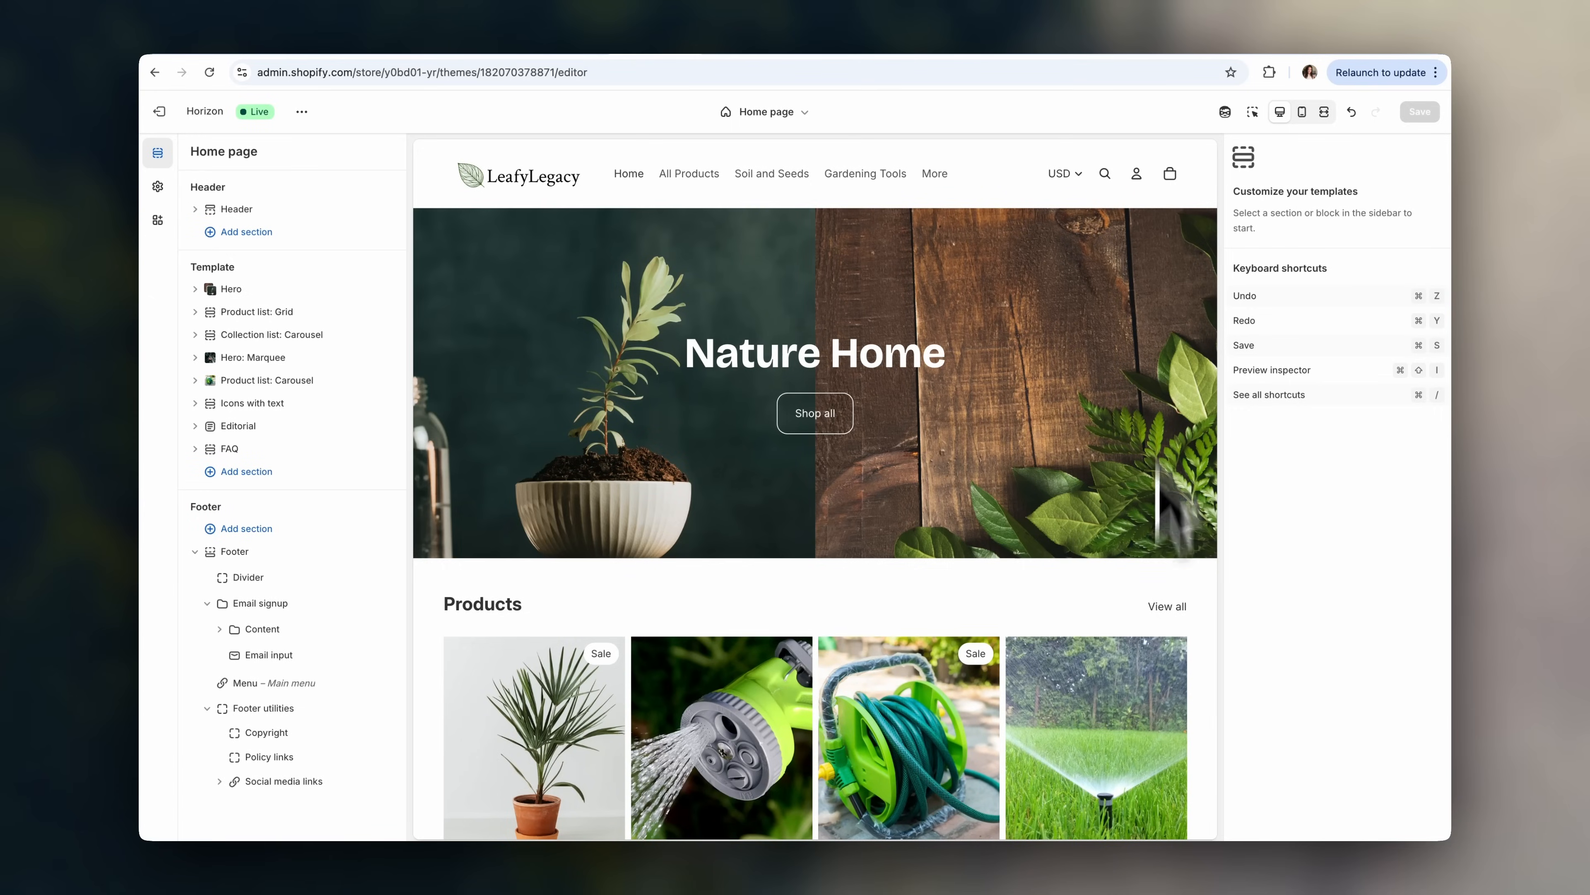
# - Replace the footer's Main menu with the Footer menu in the theme editor and save
pyautogui.scroll(-20, 1172, 444)
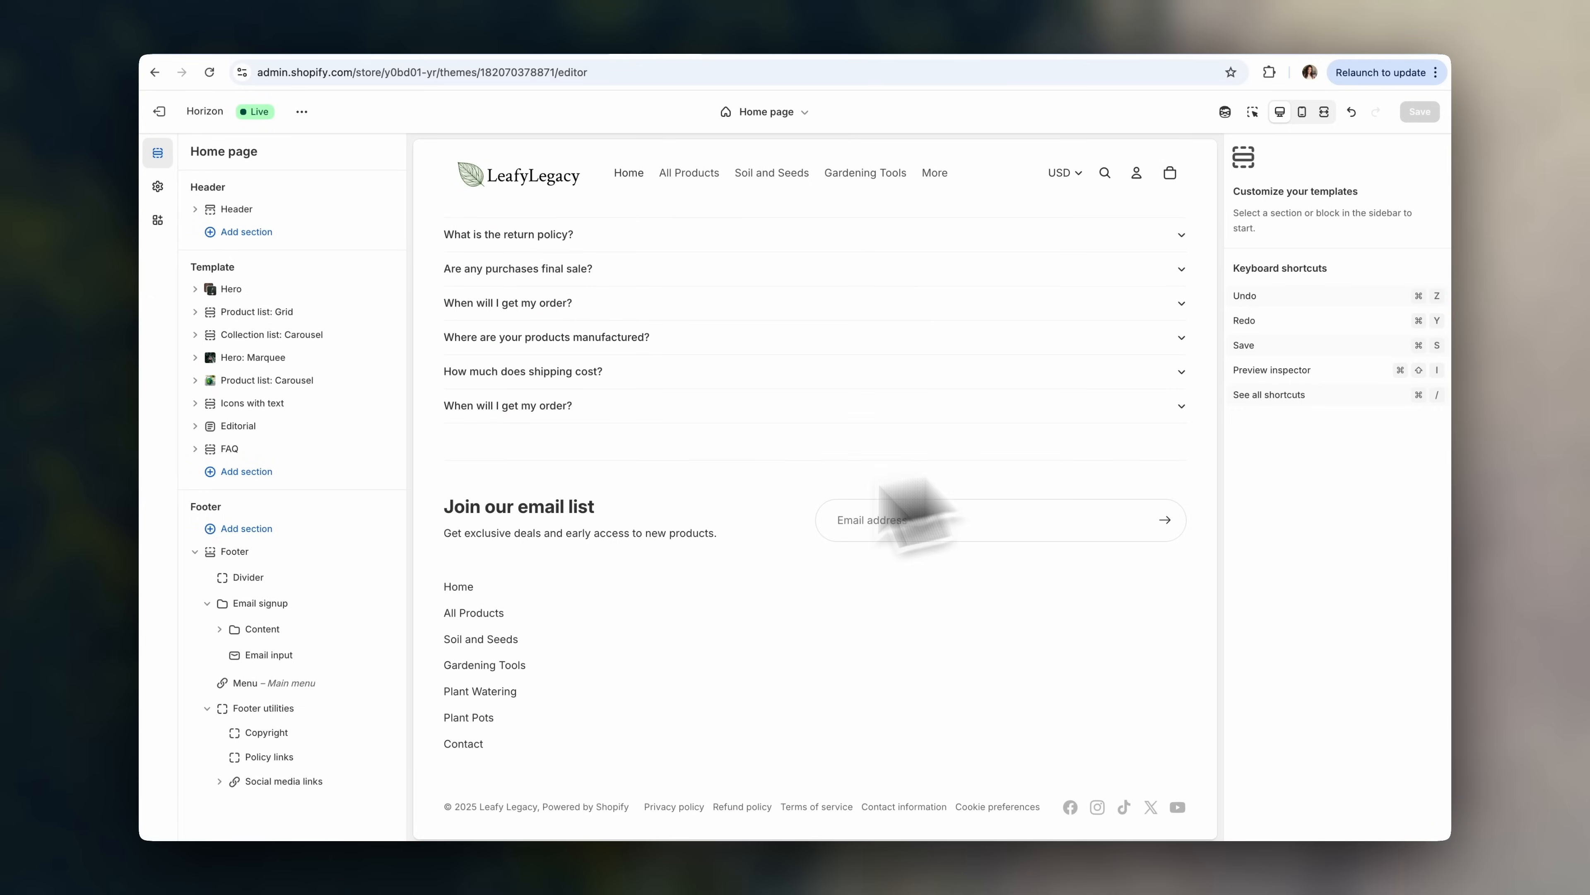
pyautogui.click(295, 560)
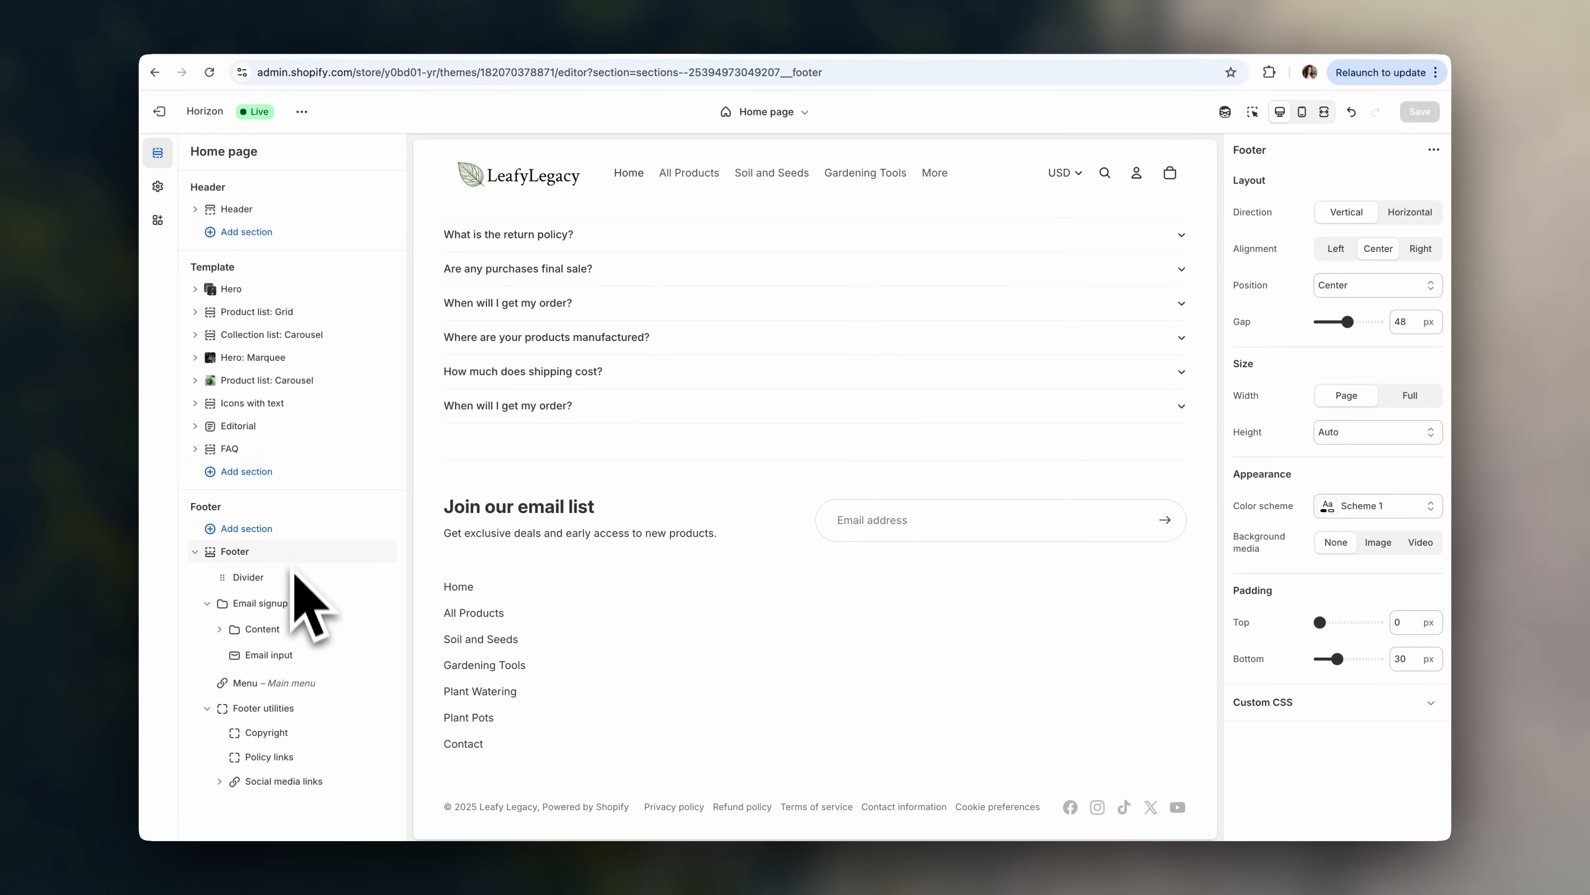
pyautogui.click(311, 689)
pyautogui.click(1351, 188)
pyautogui.click(1345, 220)
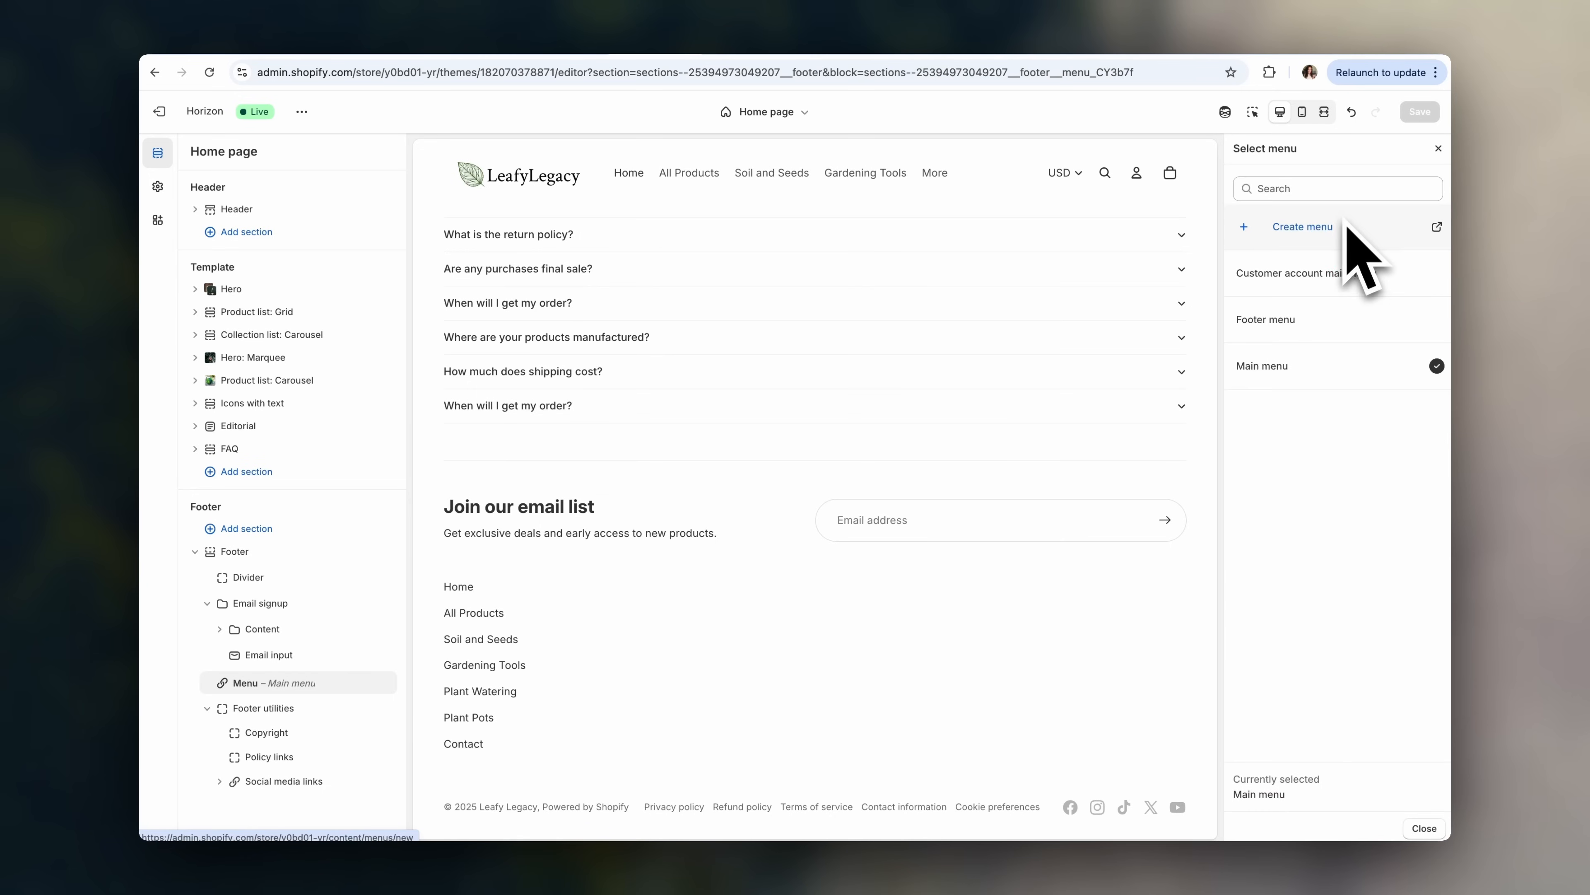
pyautogui.click(1326, 325)
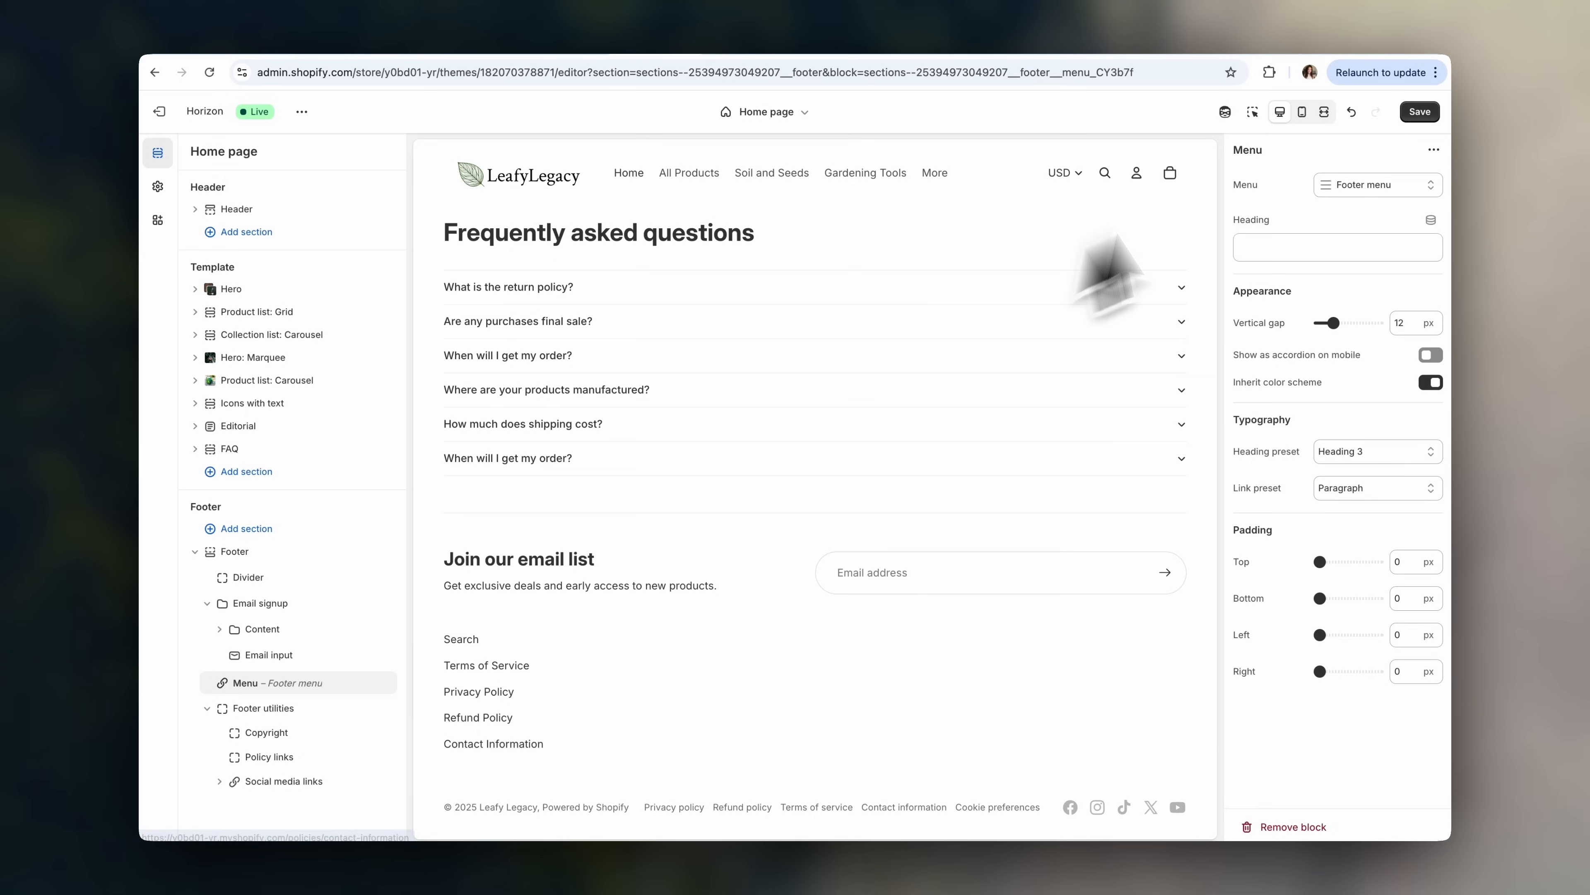
pyautogui.click(1419, 111)
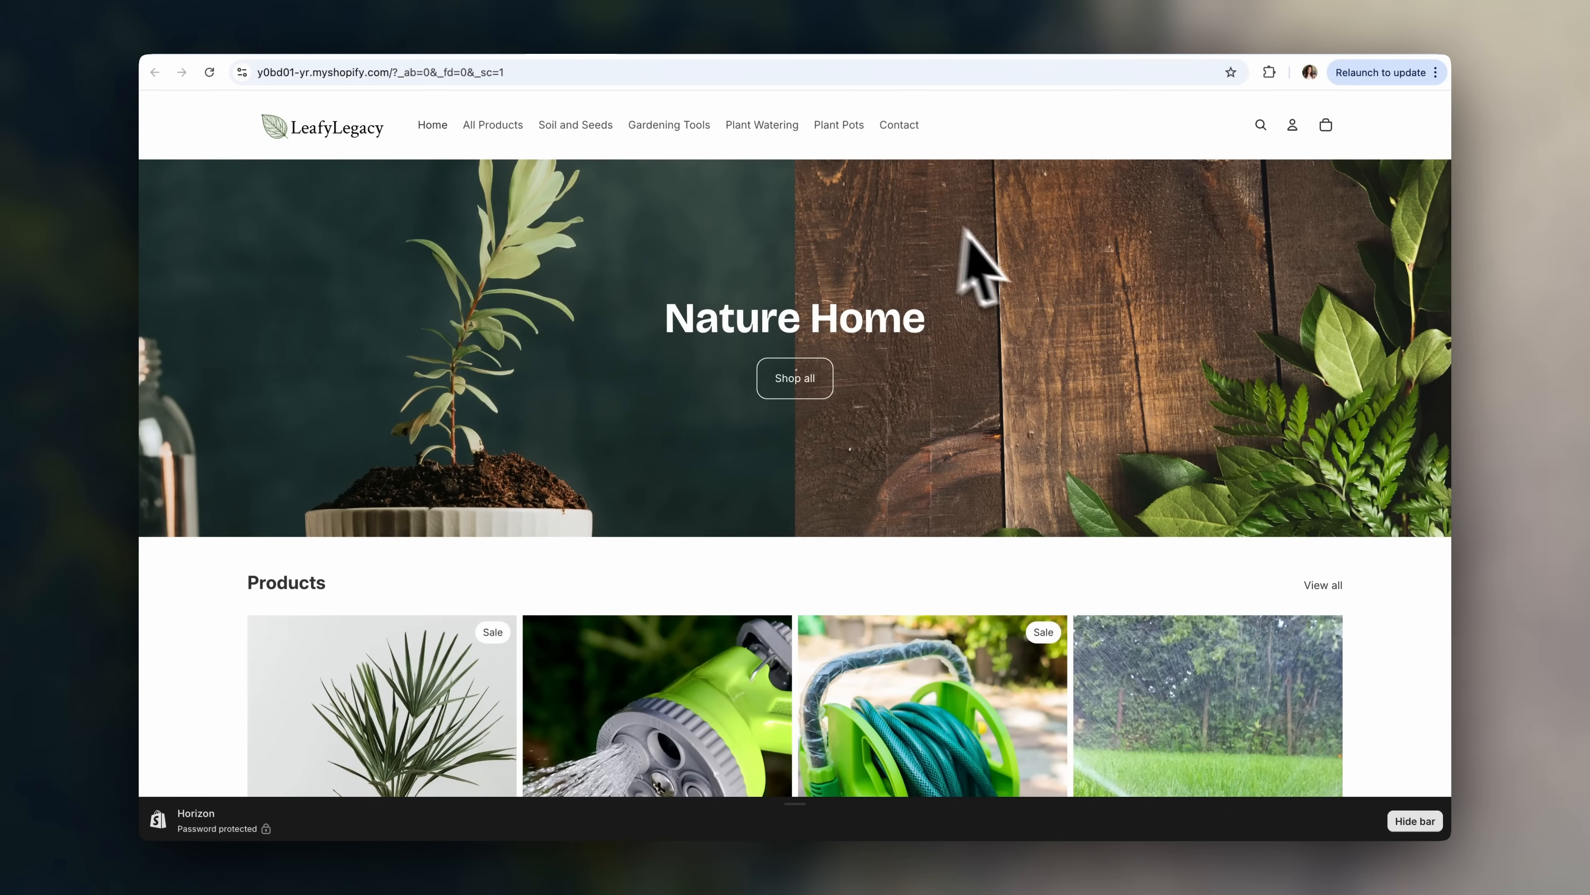
# - Browse the storefront and open the Clay Plant Pot product page
pyautogui.scroll(-15, 1394, 557)
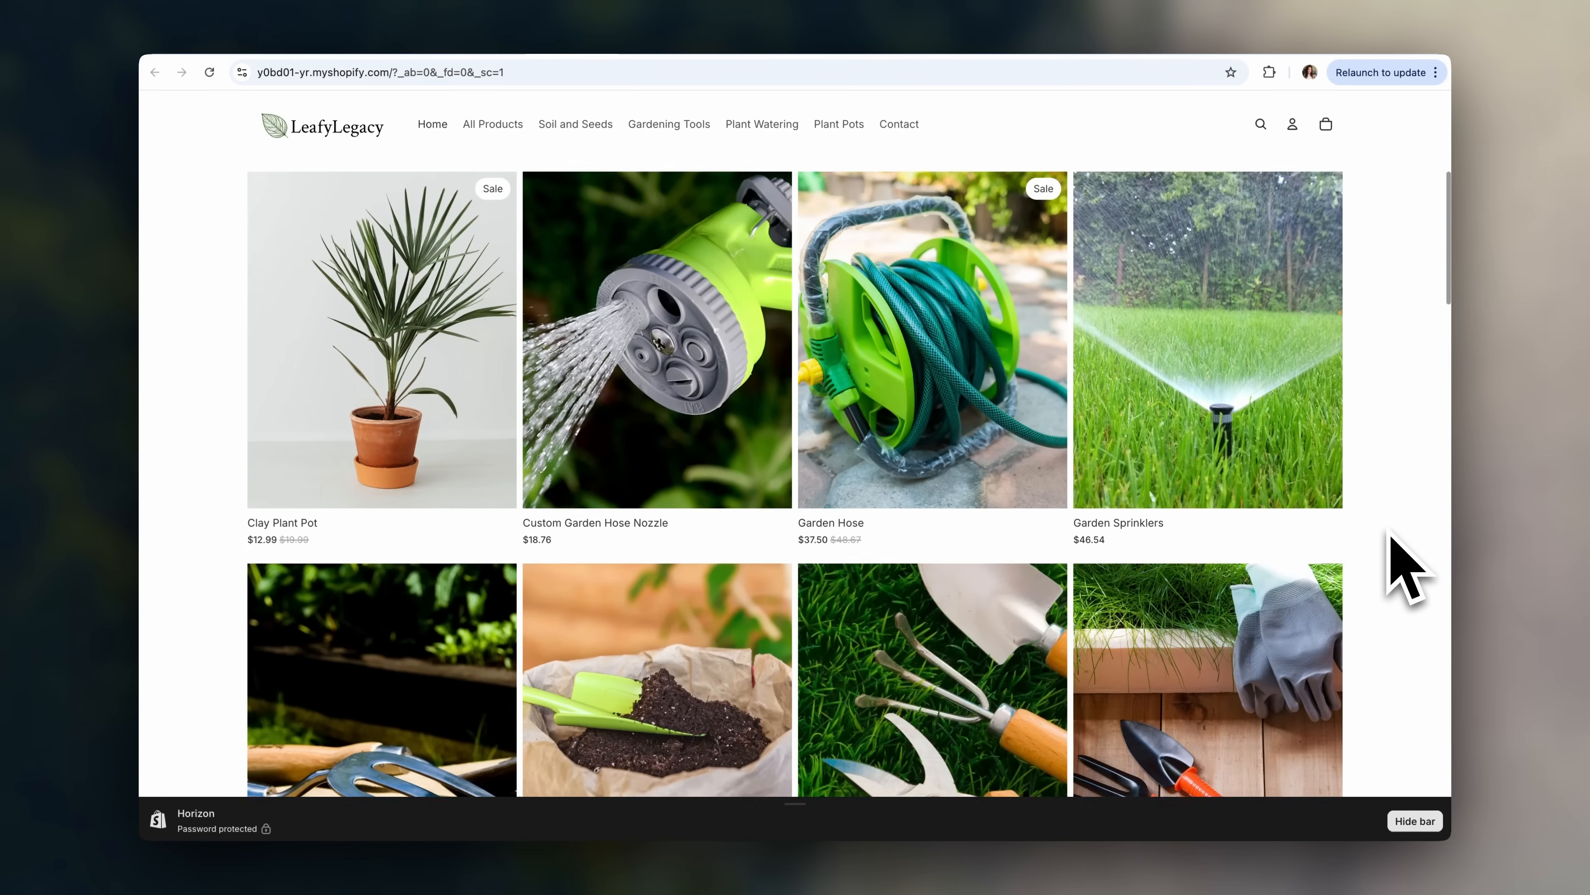
pyautogui.scroll(-15, 1388, 529)
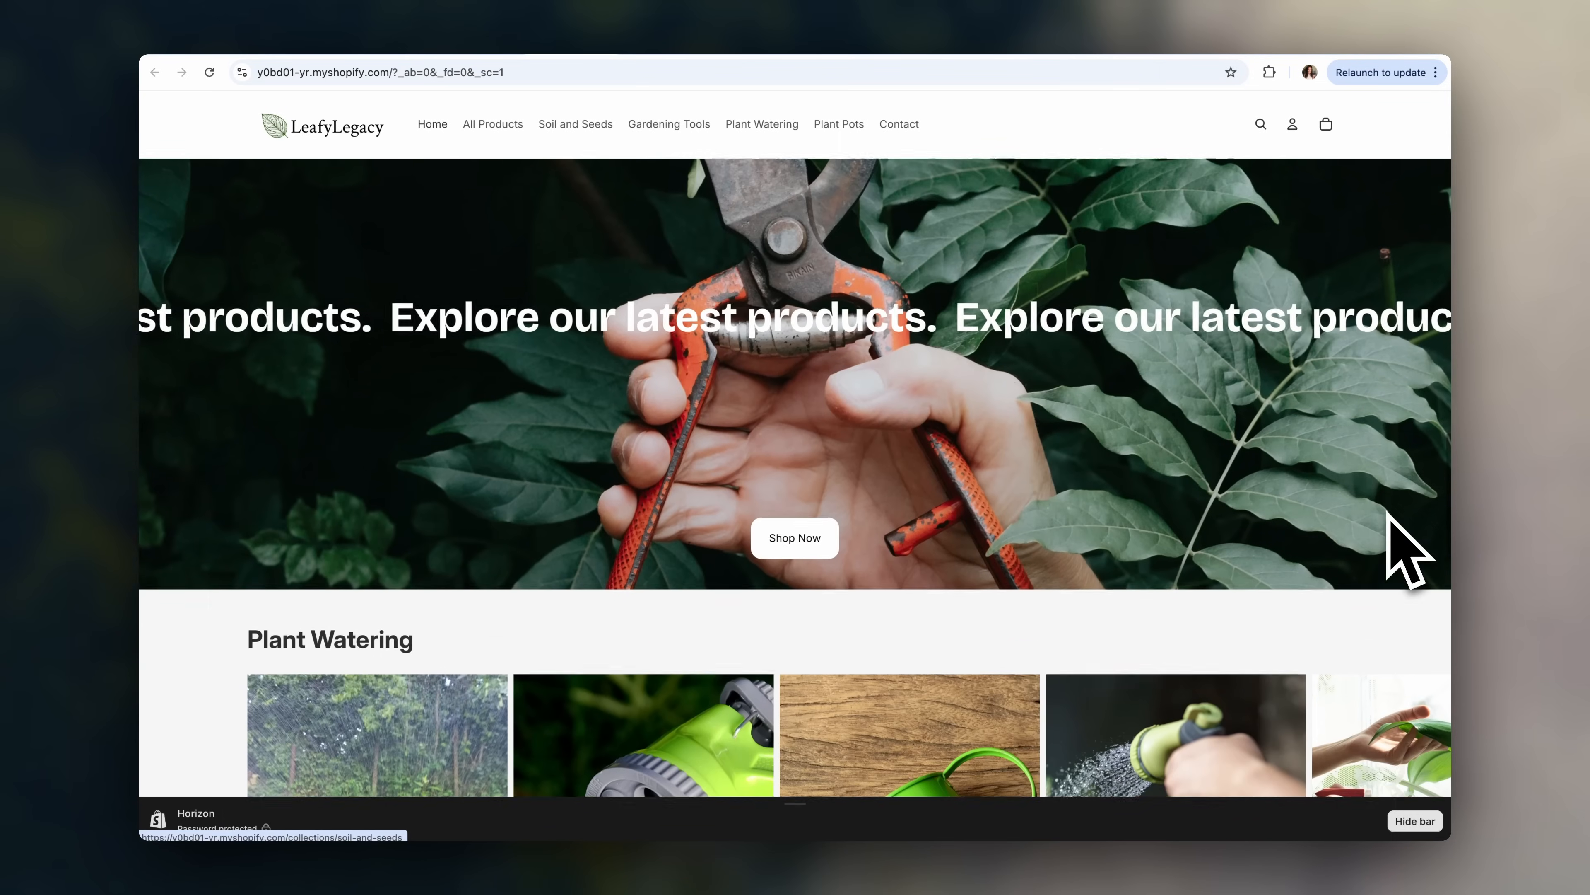
pyautogui.scroll(-8, 1405, 548)
pyautogui.scroll(10, 1406, 544)
pyautogui.scroll(15, 595, 282)
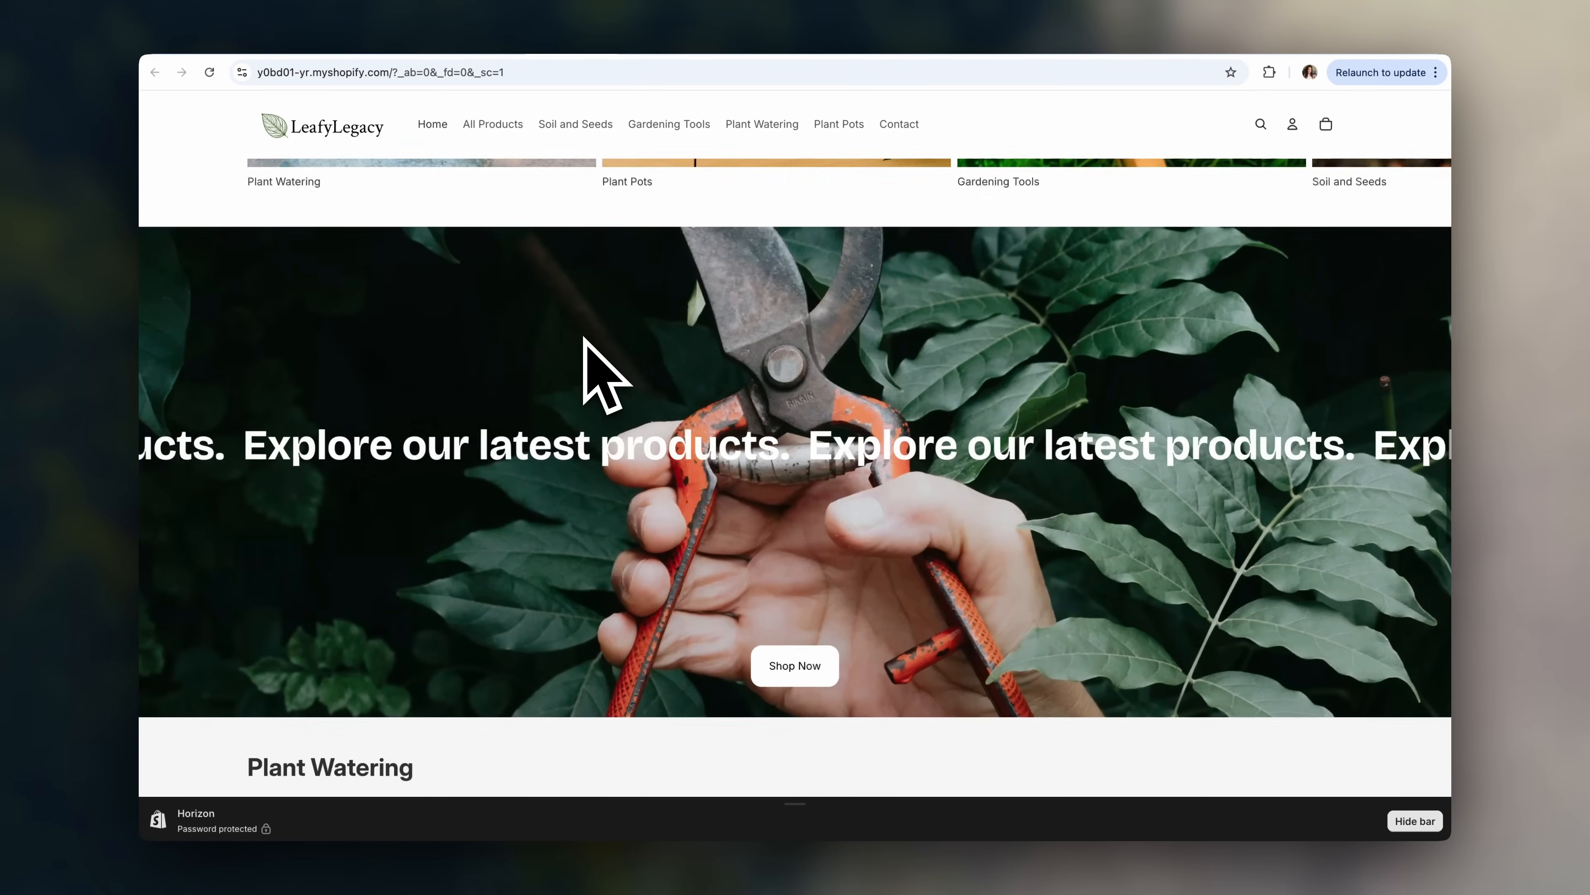
pyautogui.scroll(-5, 564, 439)
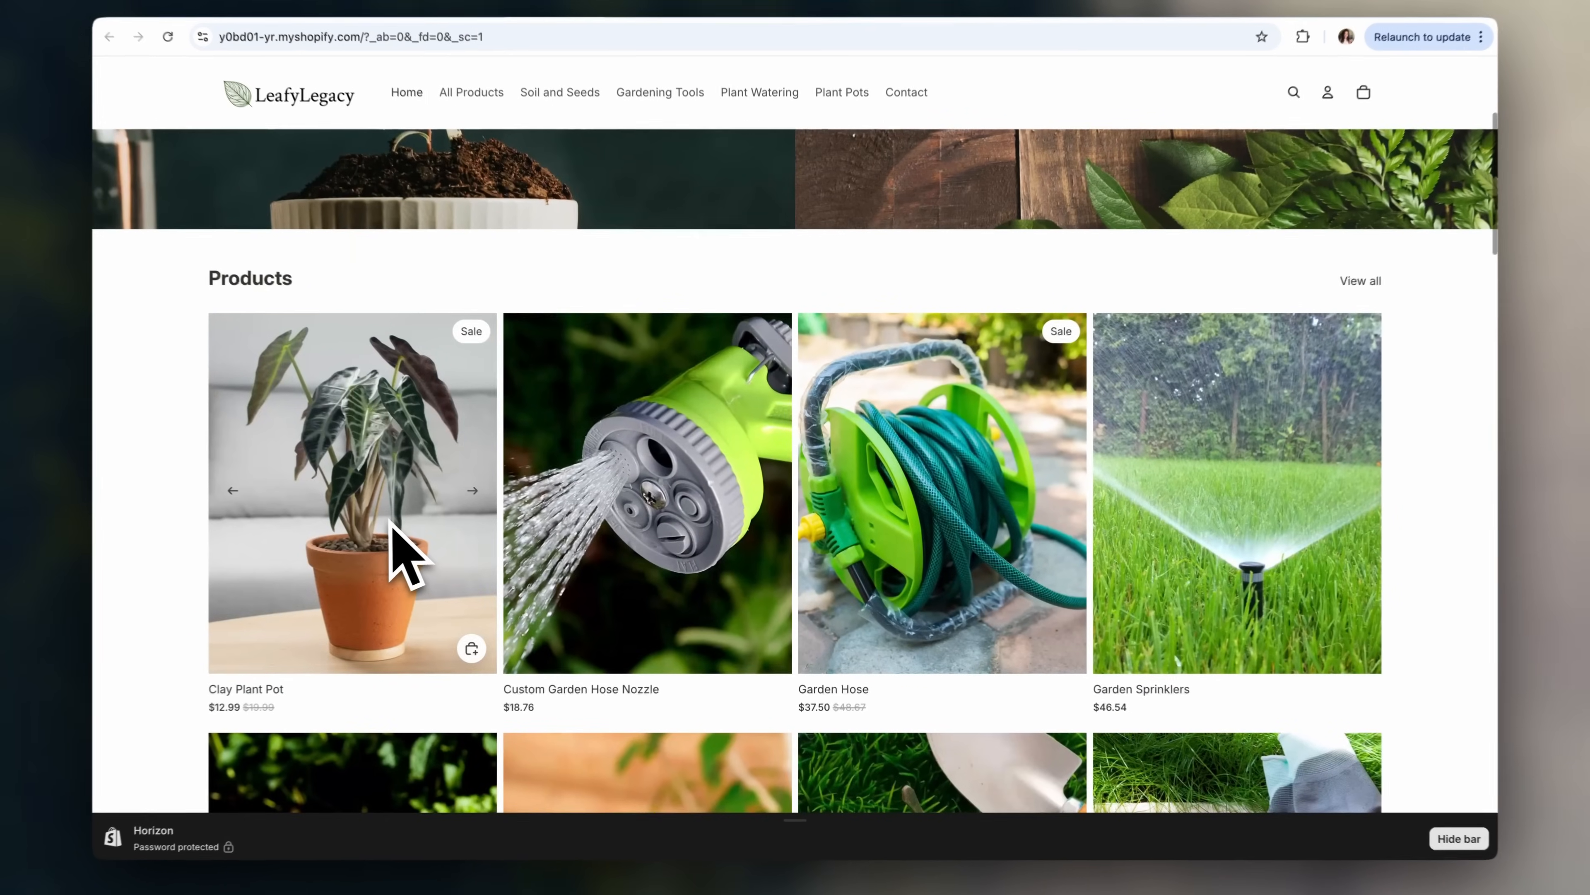
pyautogui.click(393, 523)
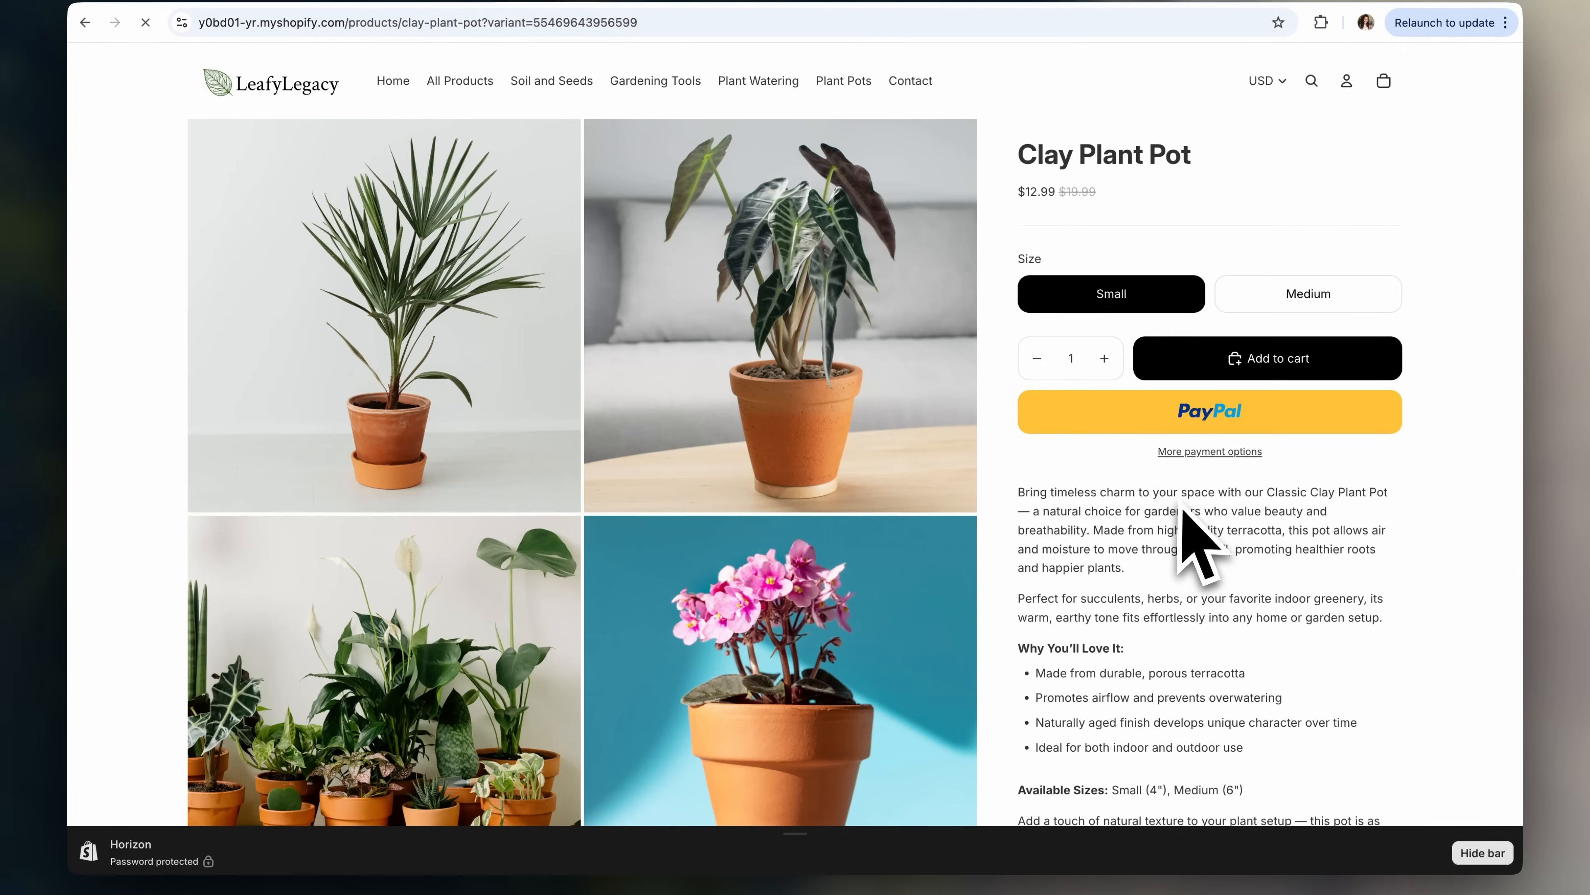
# - Add the Clay Plant Pot to the cart and proceed to checkout
pyautogui.scroll(-8, 1271, 602)
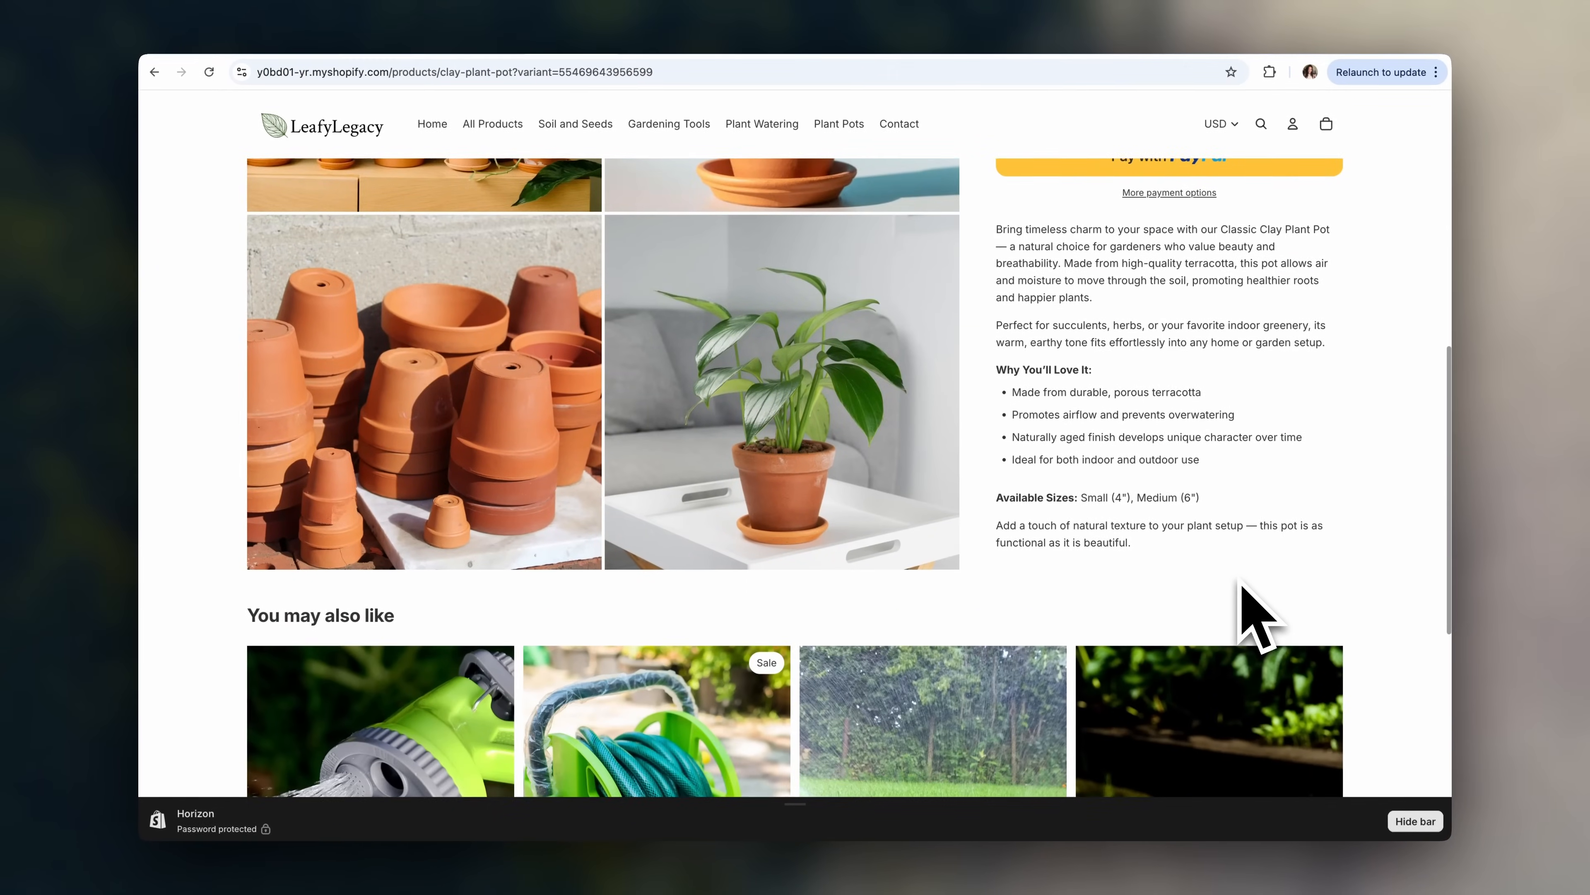
pyautogui.scroll(-4, 1255, 615)
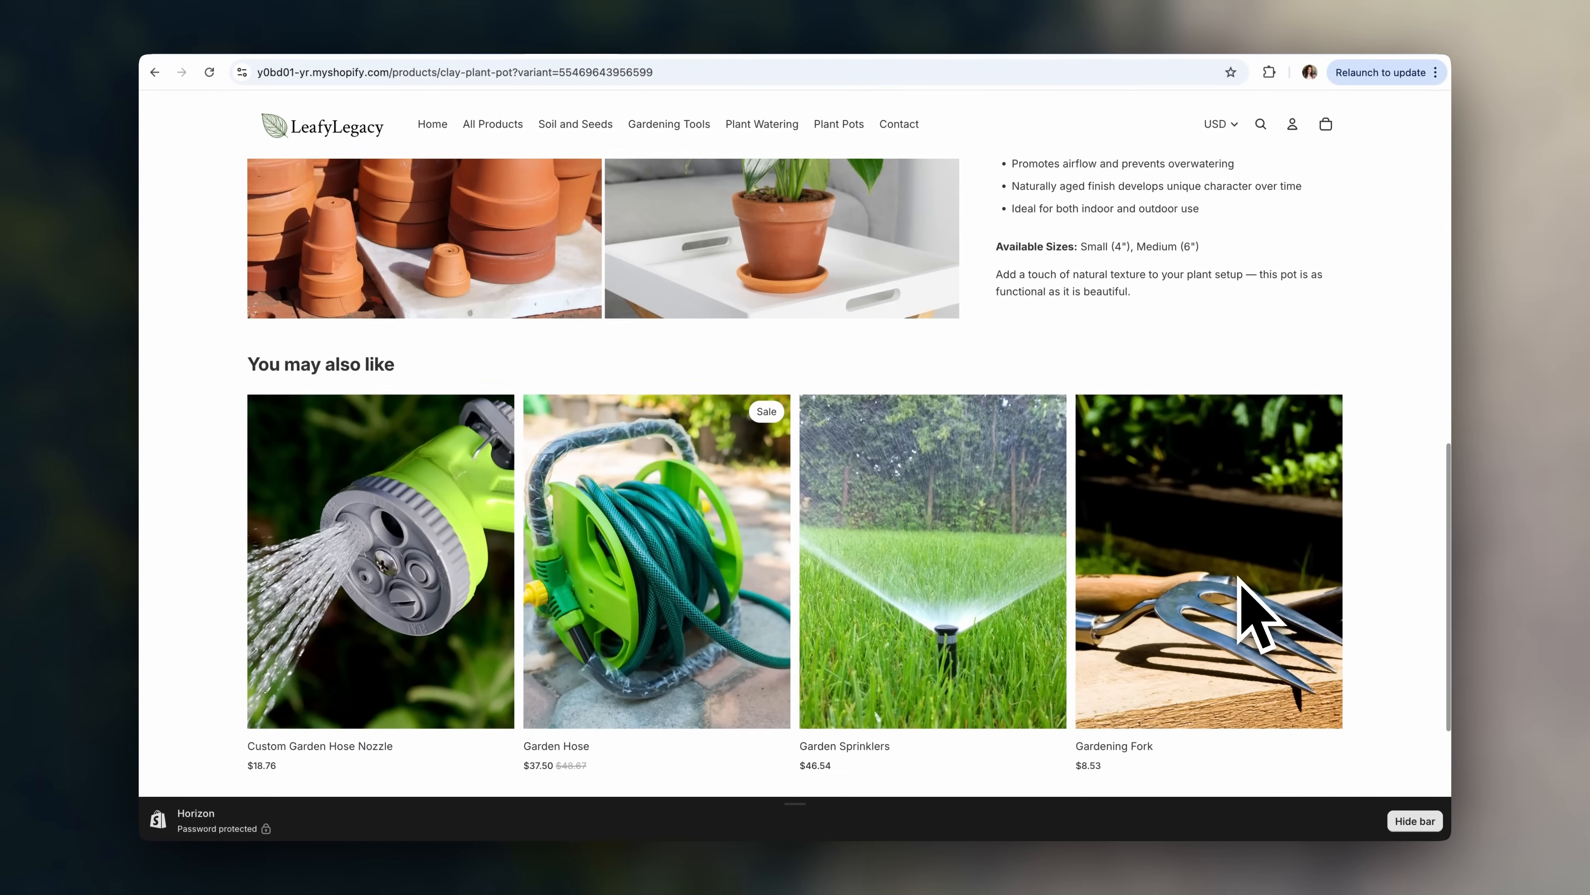
pyautogui.scroll(8, 1253, 564)
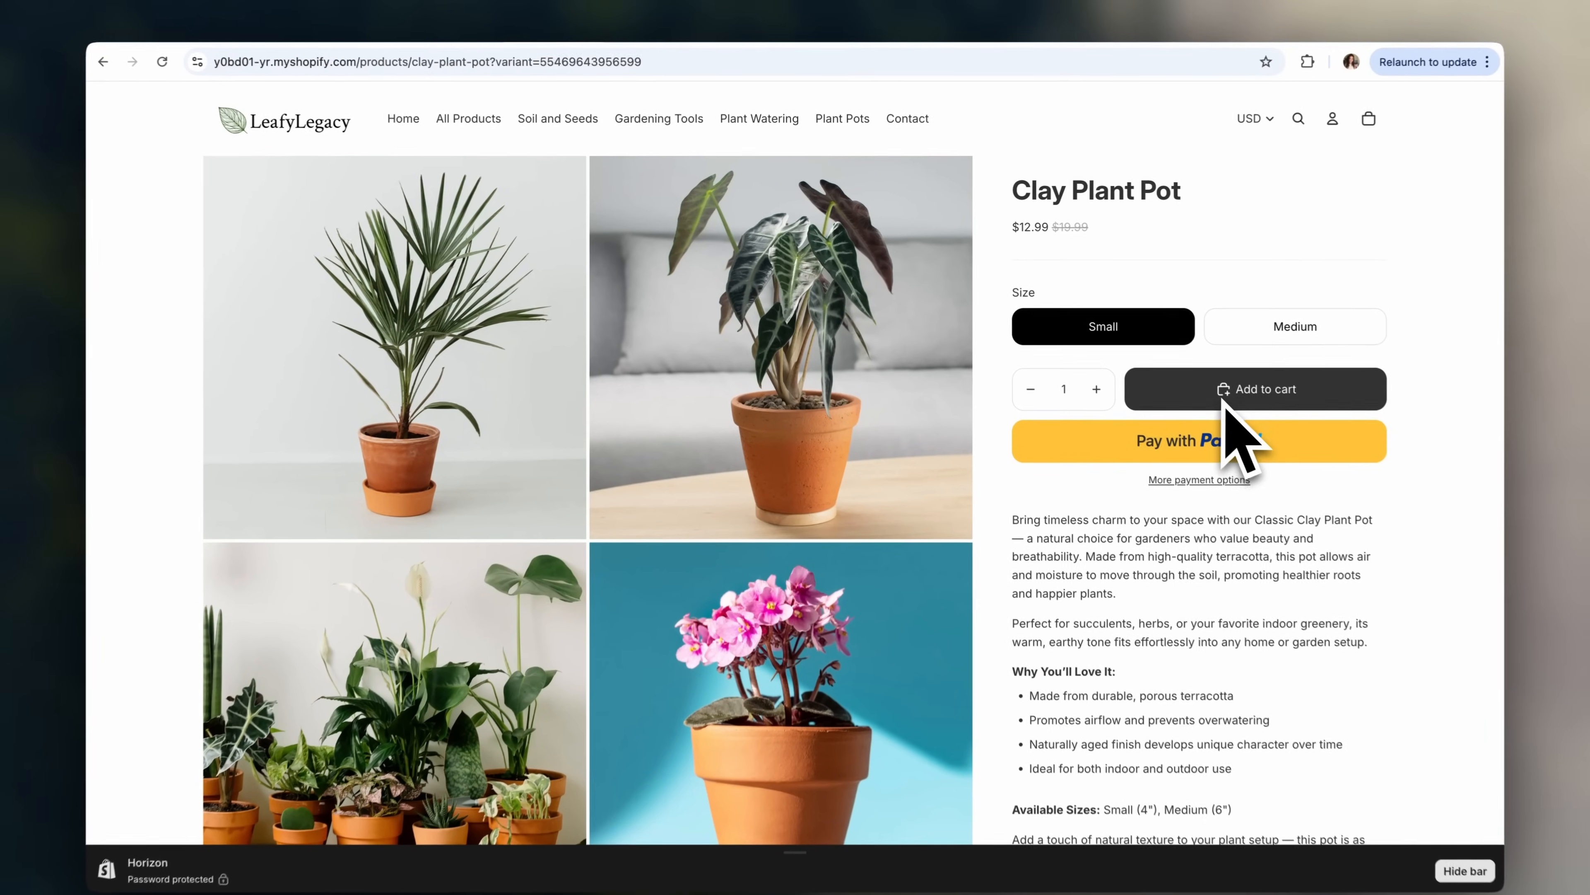
pyautogui.click(1227, 378)
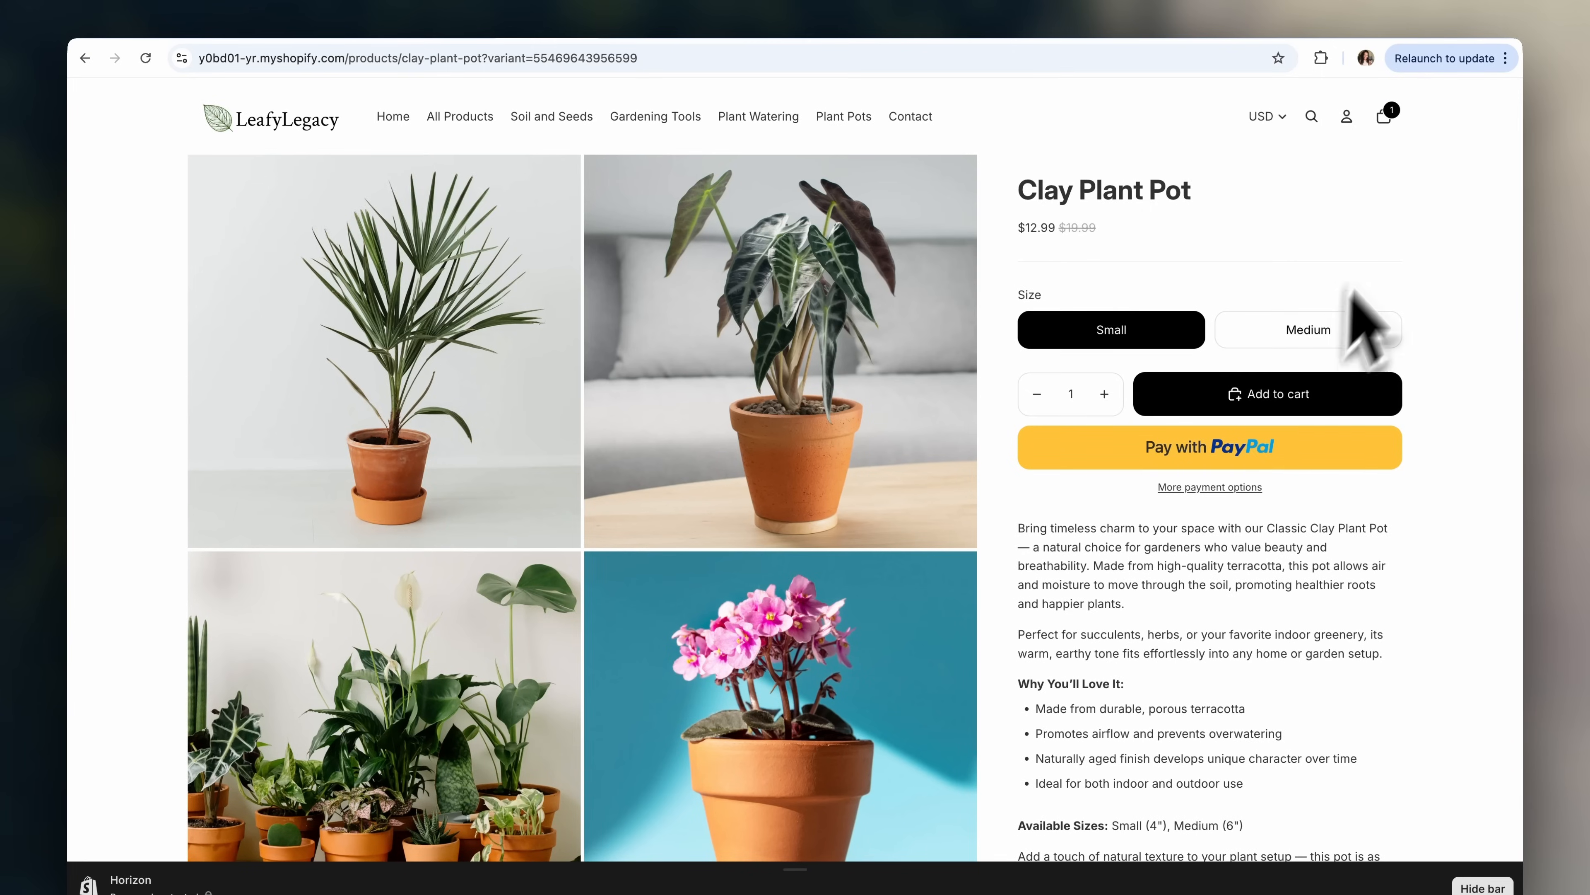
pyautogui.click(1385, 118)
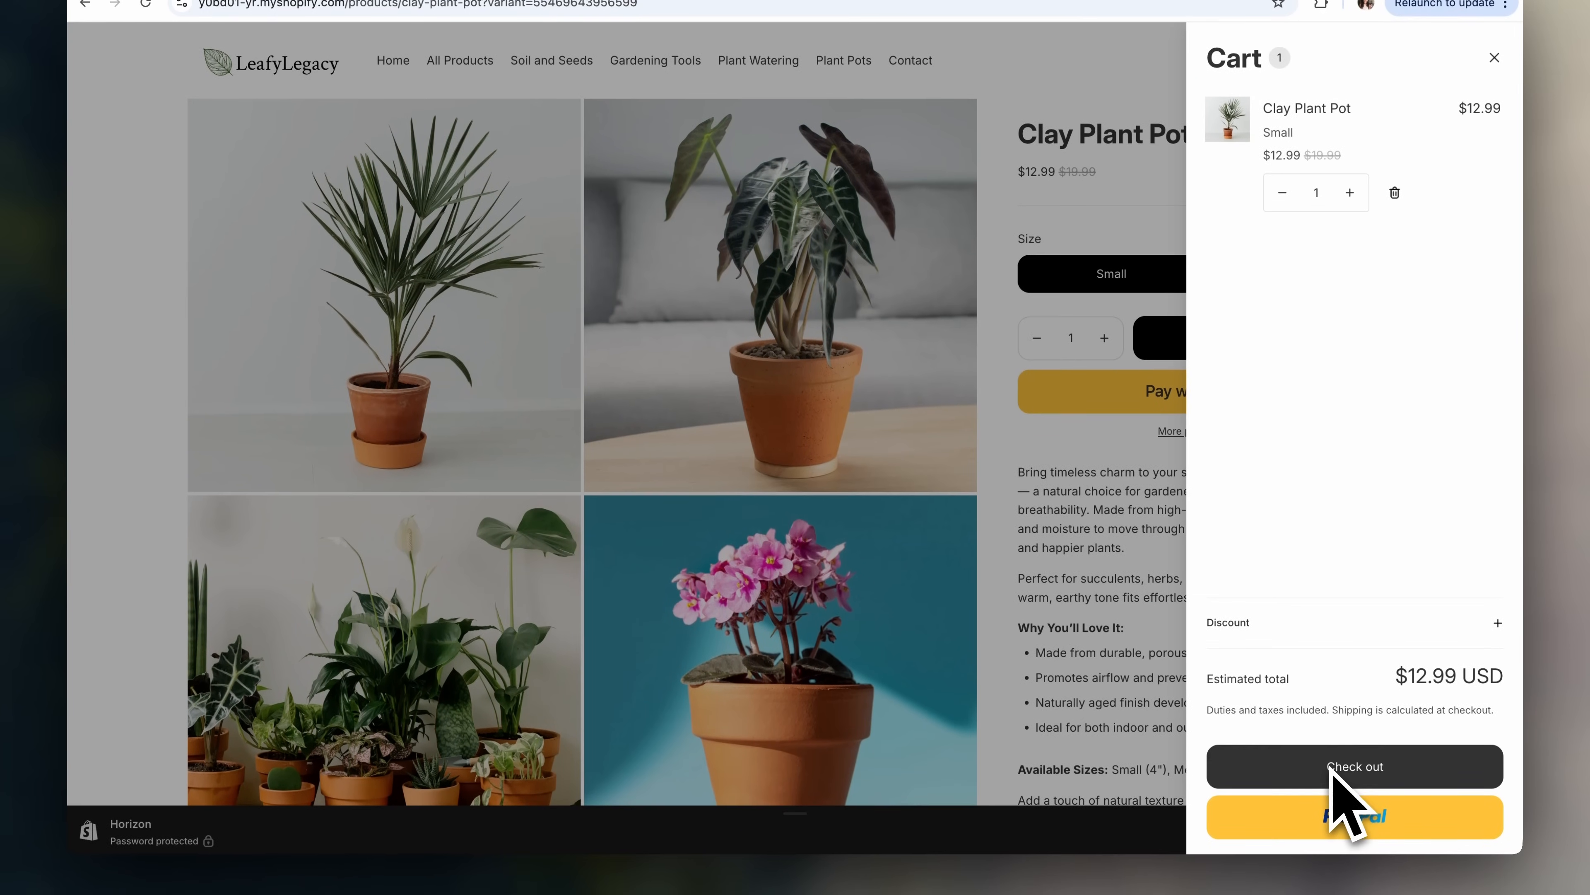
pyautogui.click(1346, 808)
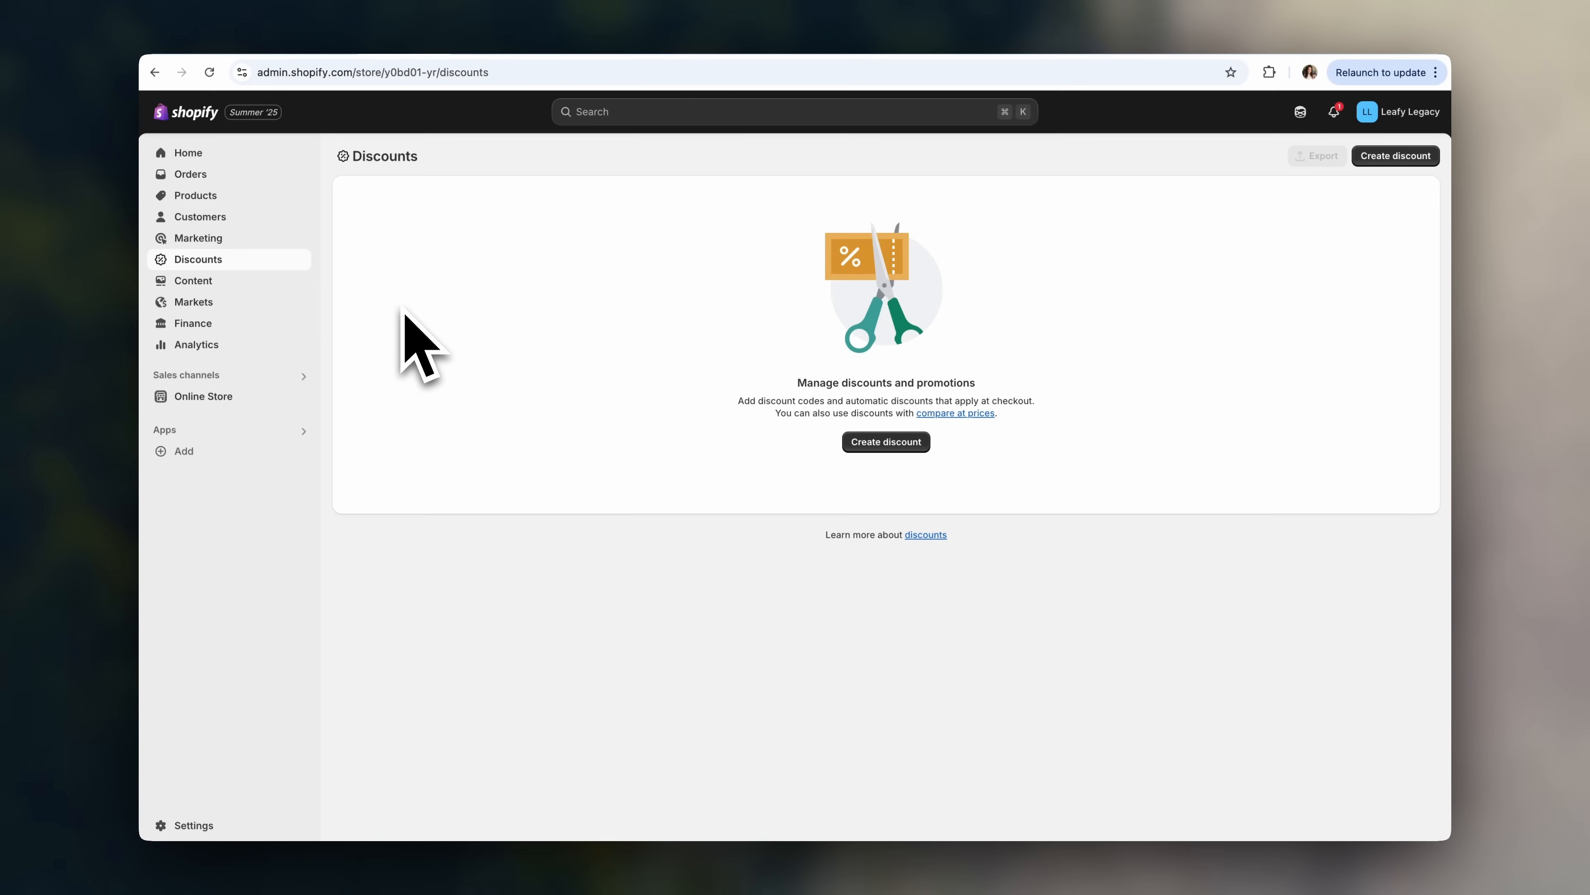
# - Open Online Store > Preferences to reach the home page title and meta description fields
pyautogui.click(272, 398)
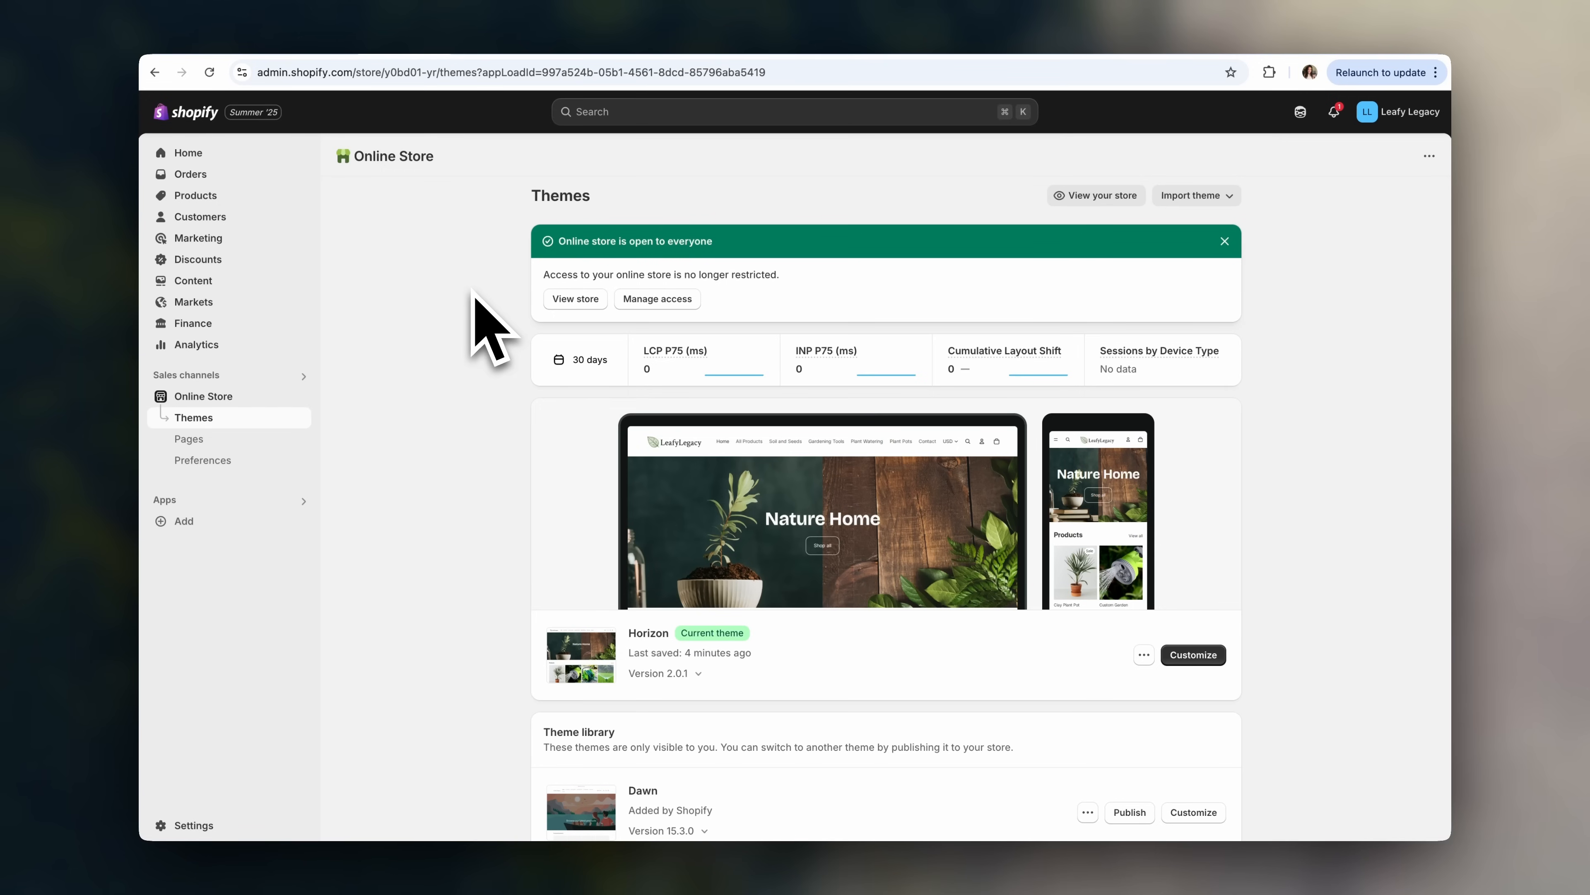
pyautogui.click(281, 461)
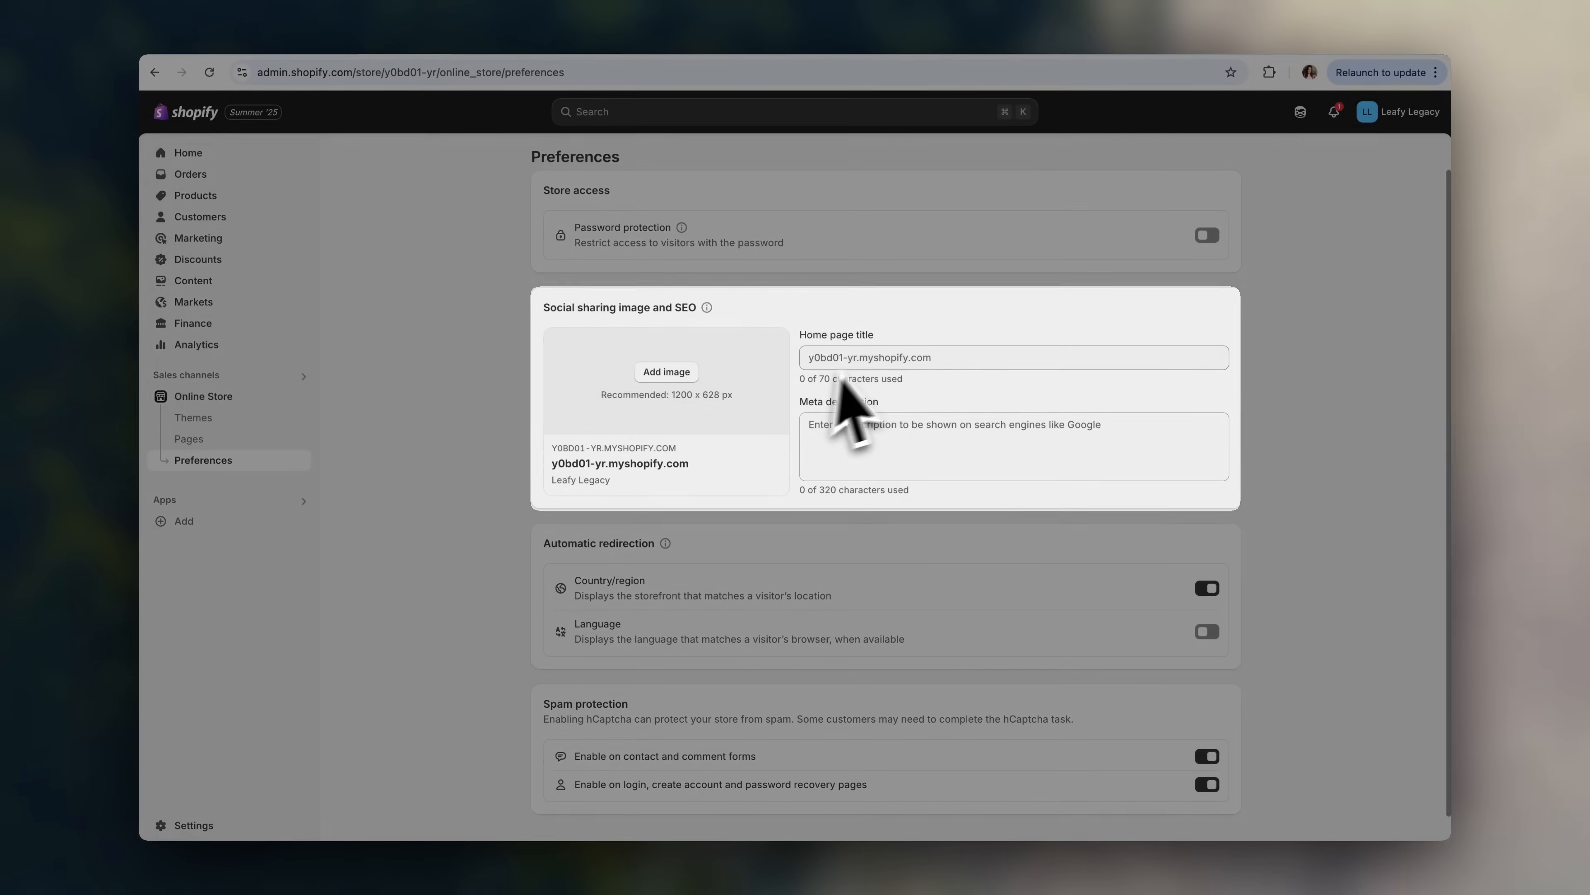
# - Enter the home page title 'Leafy Legacy Gardening Store' and add a plant image for social sharing
pyautogui.click(873, 358)
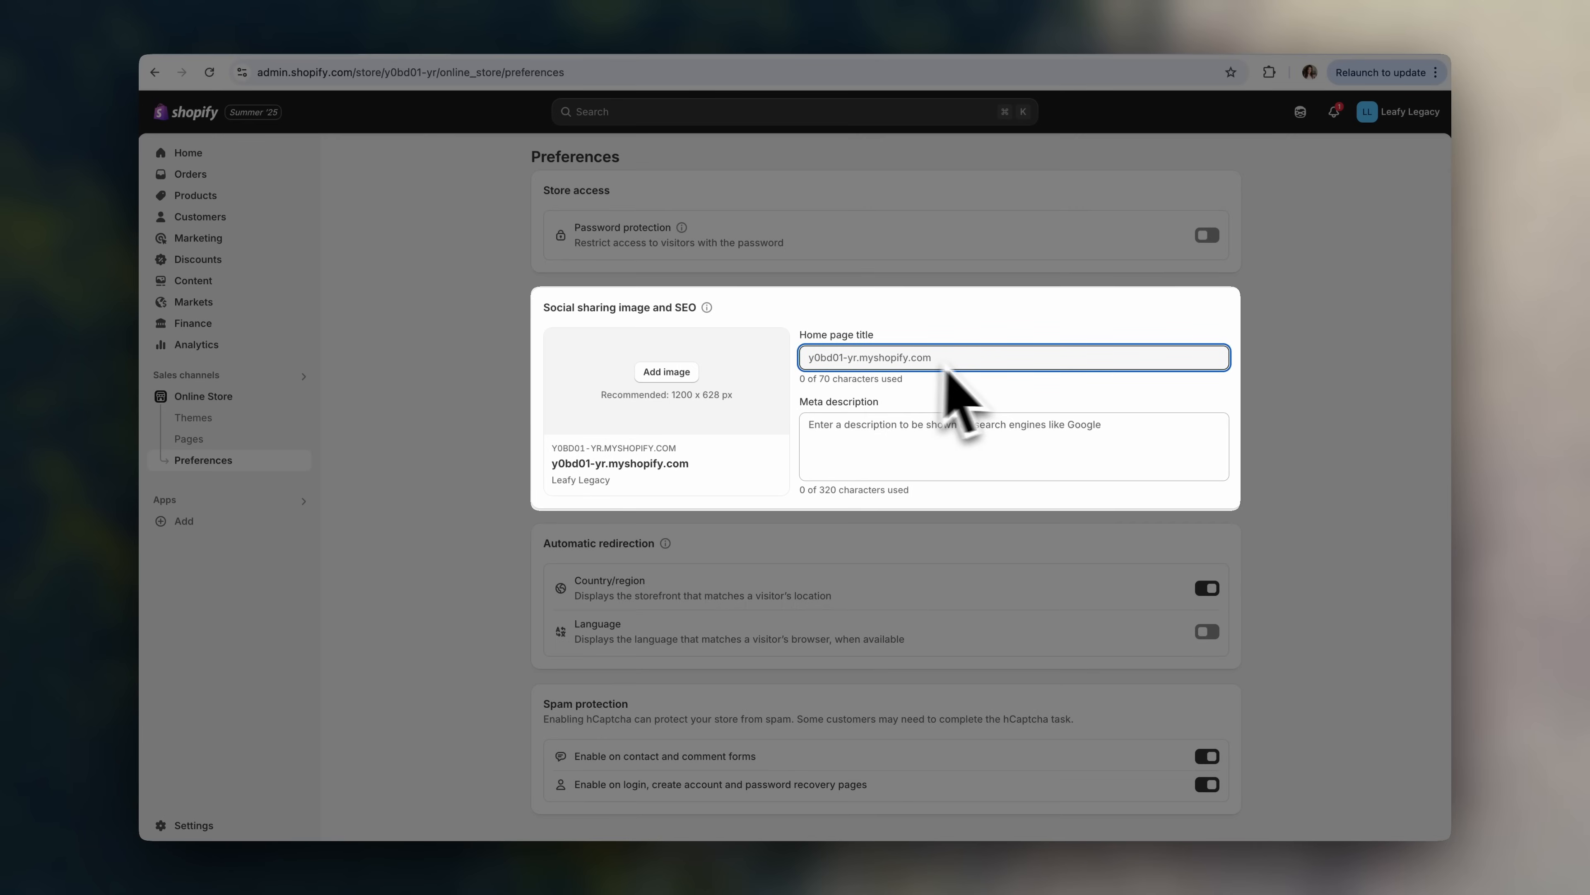
pyautogui.scroll(1, 940, 441)
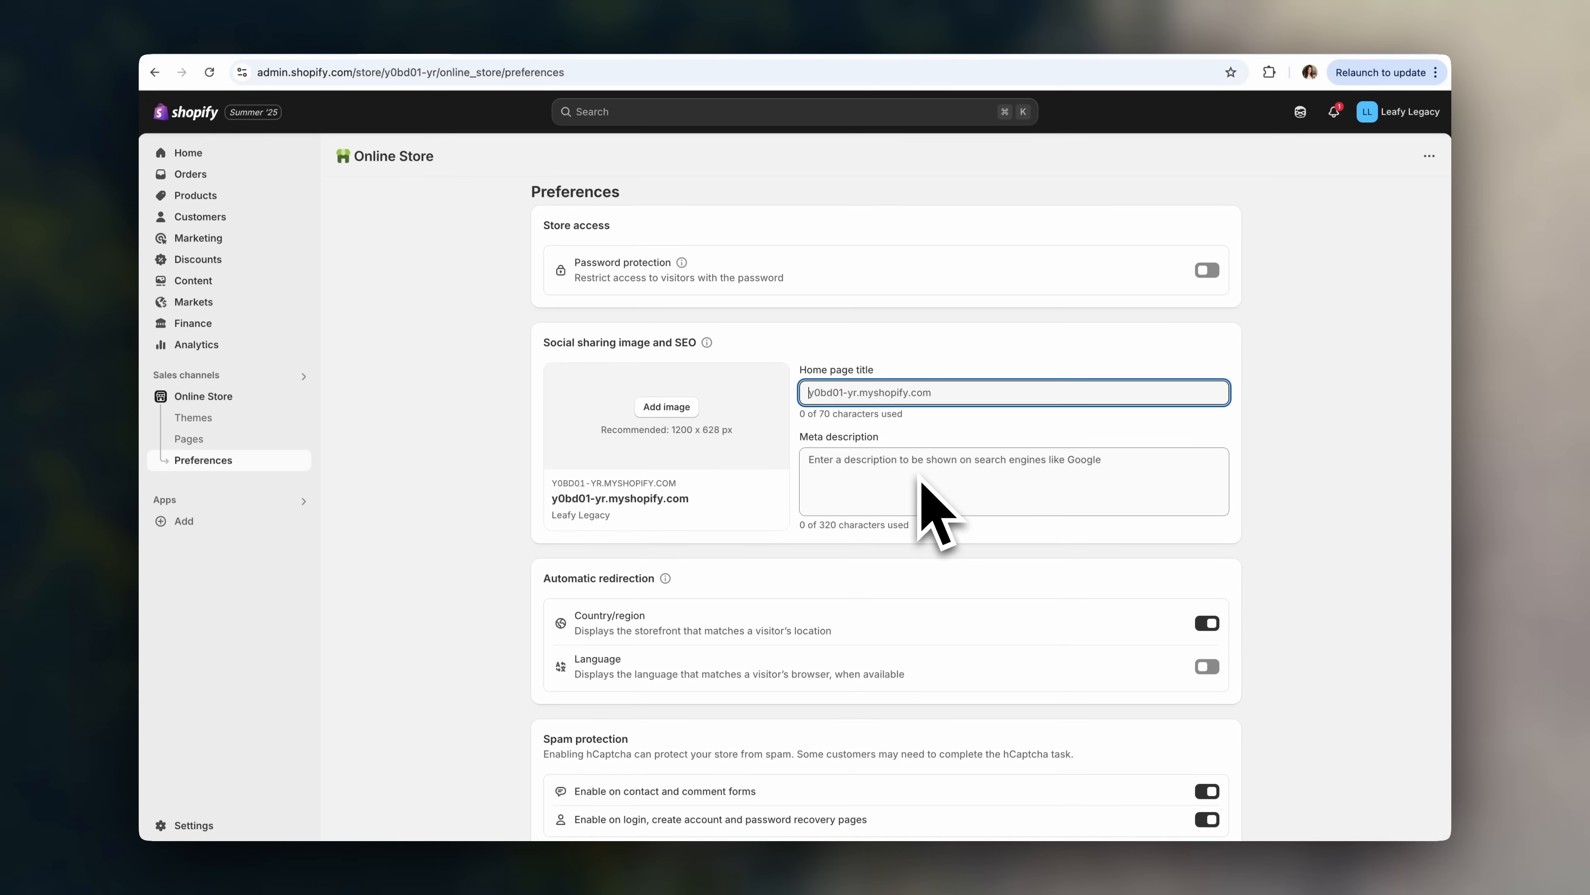
pyautogui.click(689, 408)
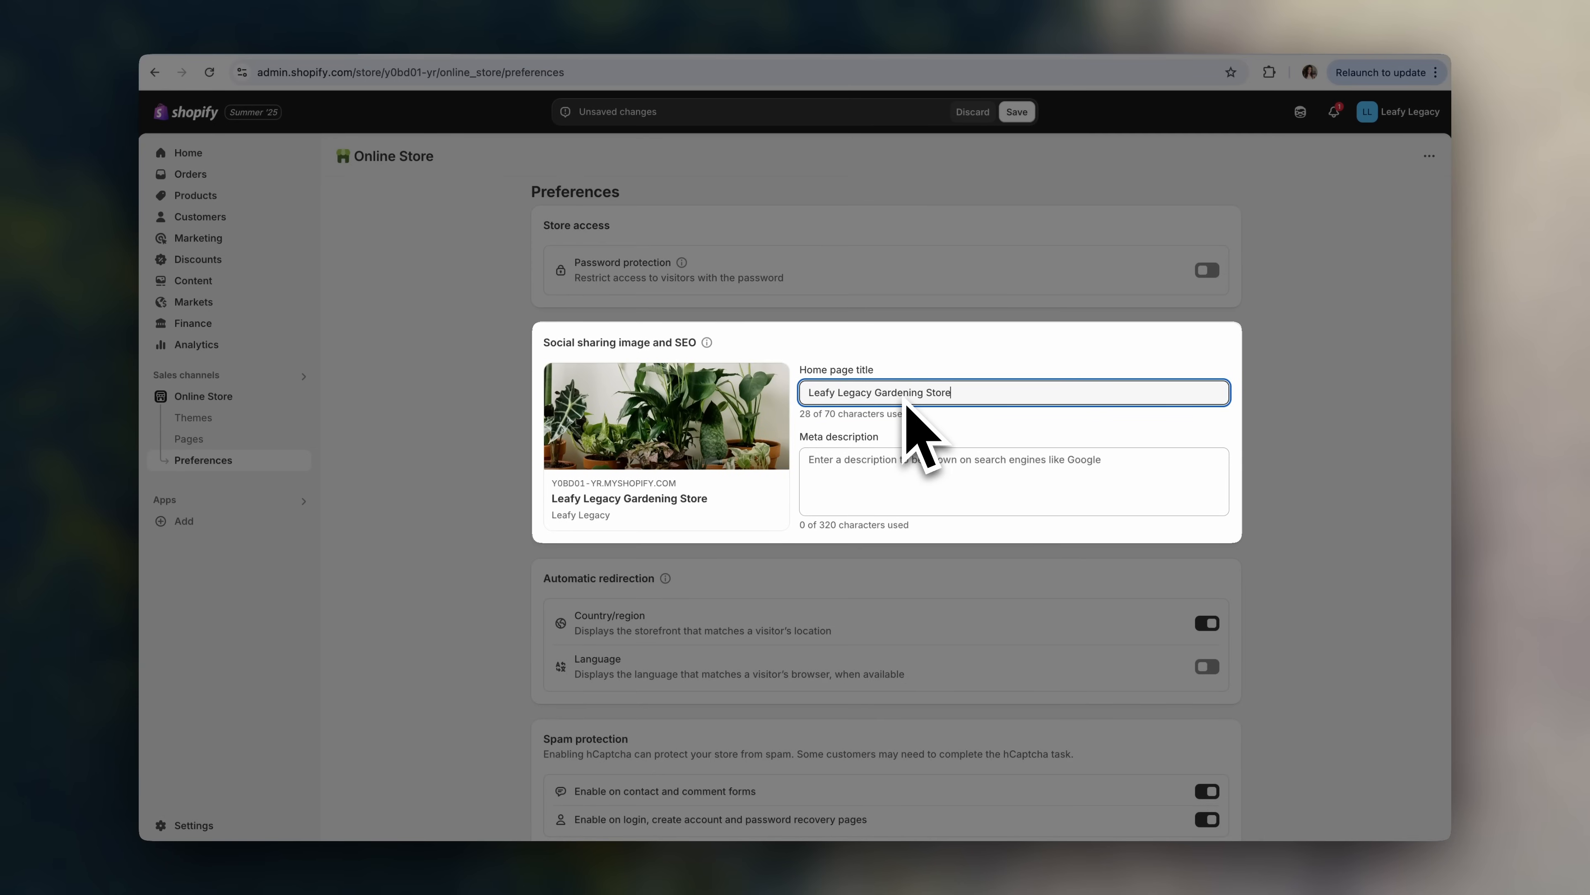
# - Write the meta description 'Gardening essentials for your plants!', save the home page SEO settings, and go to Pages
pyautogui.click(917, 478)
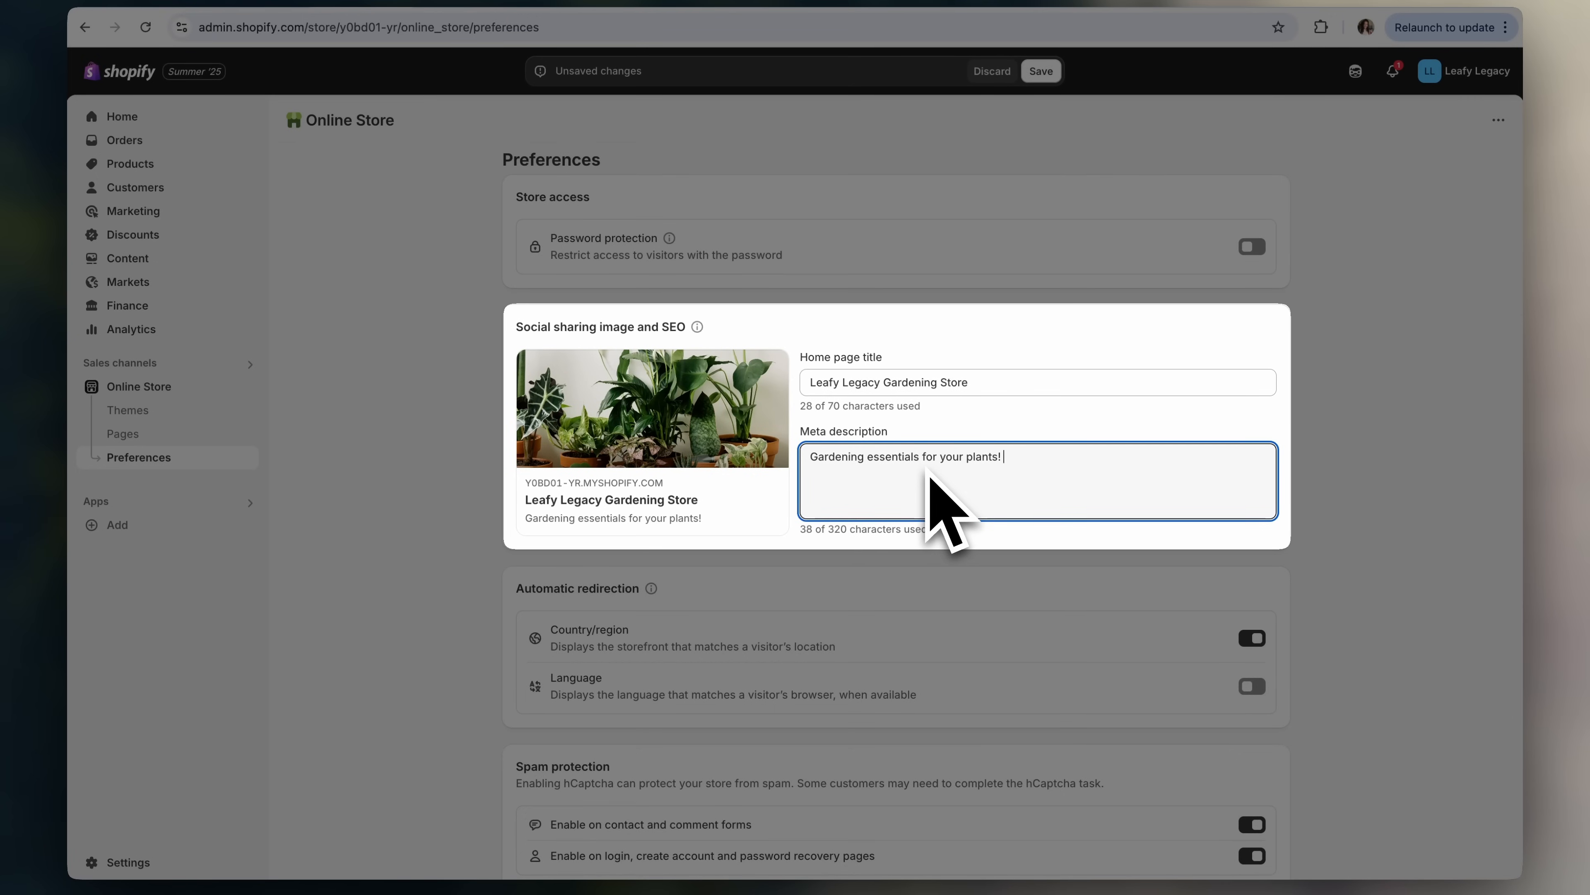
pyautogui.click(985, 536)
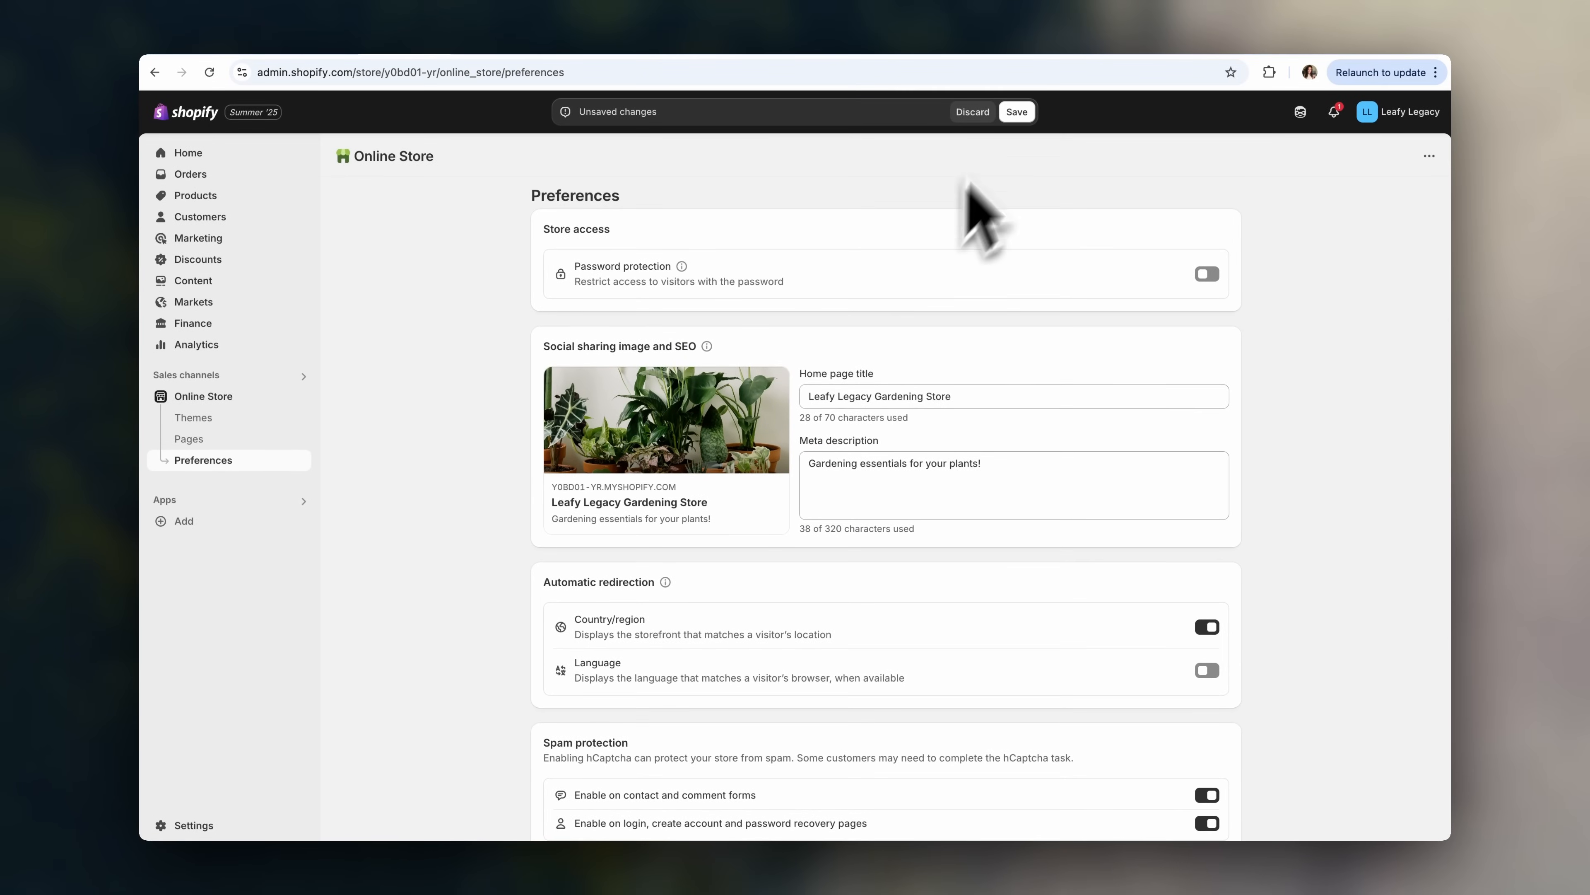
pyautogui.click(1017, 112)
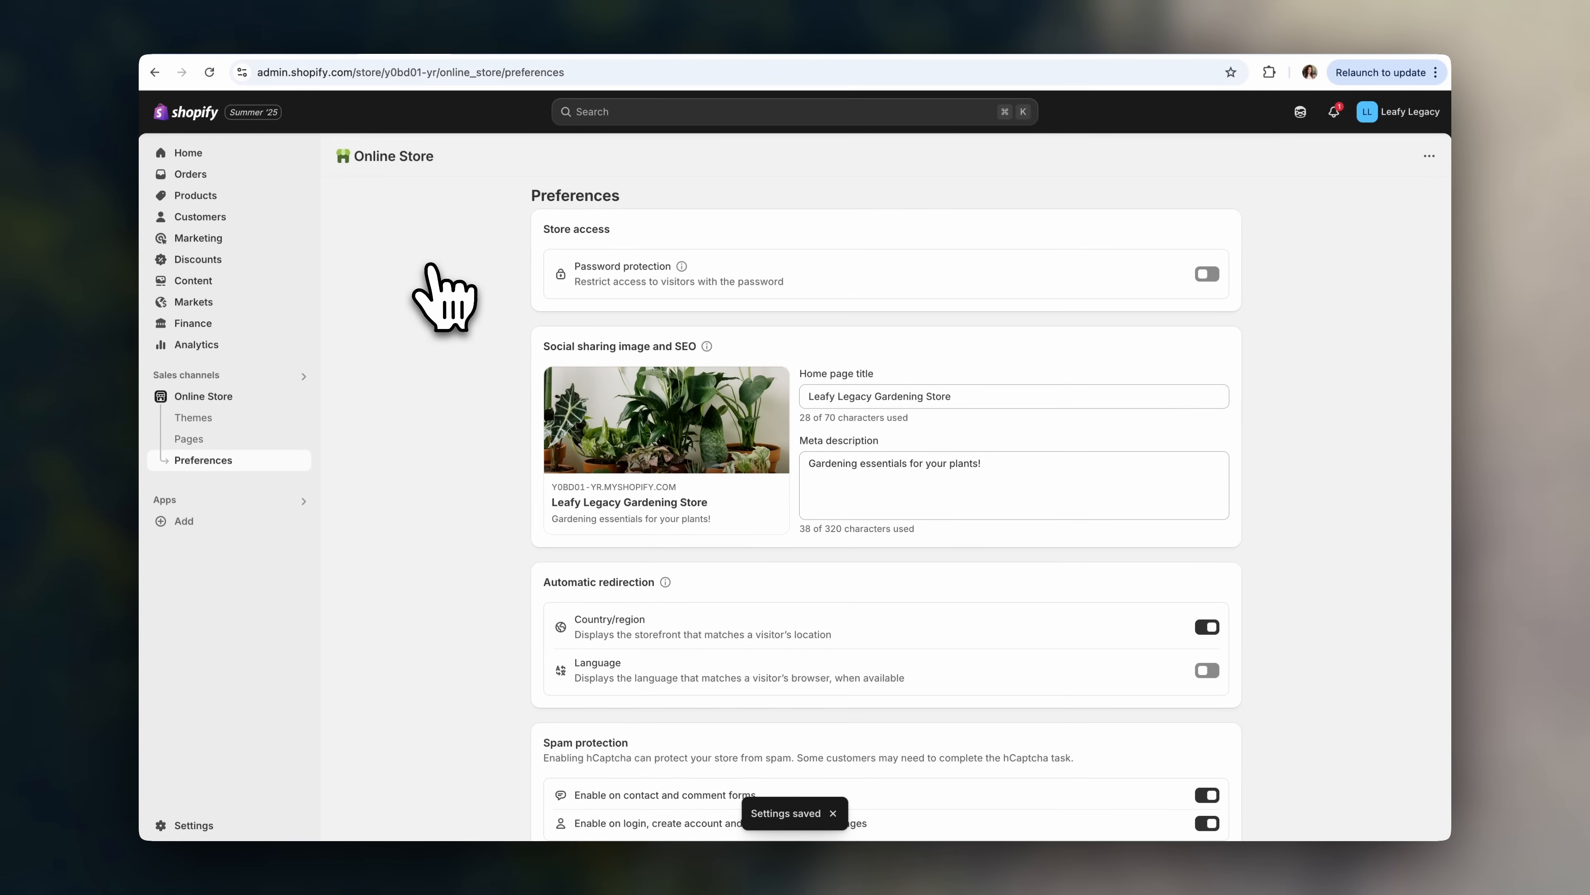
pyautogui.click(256, 440)
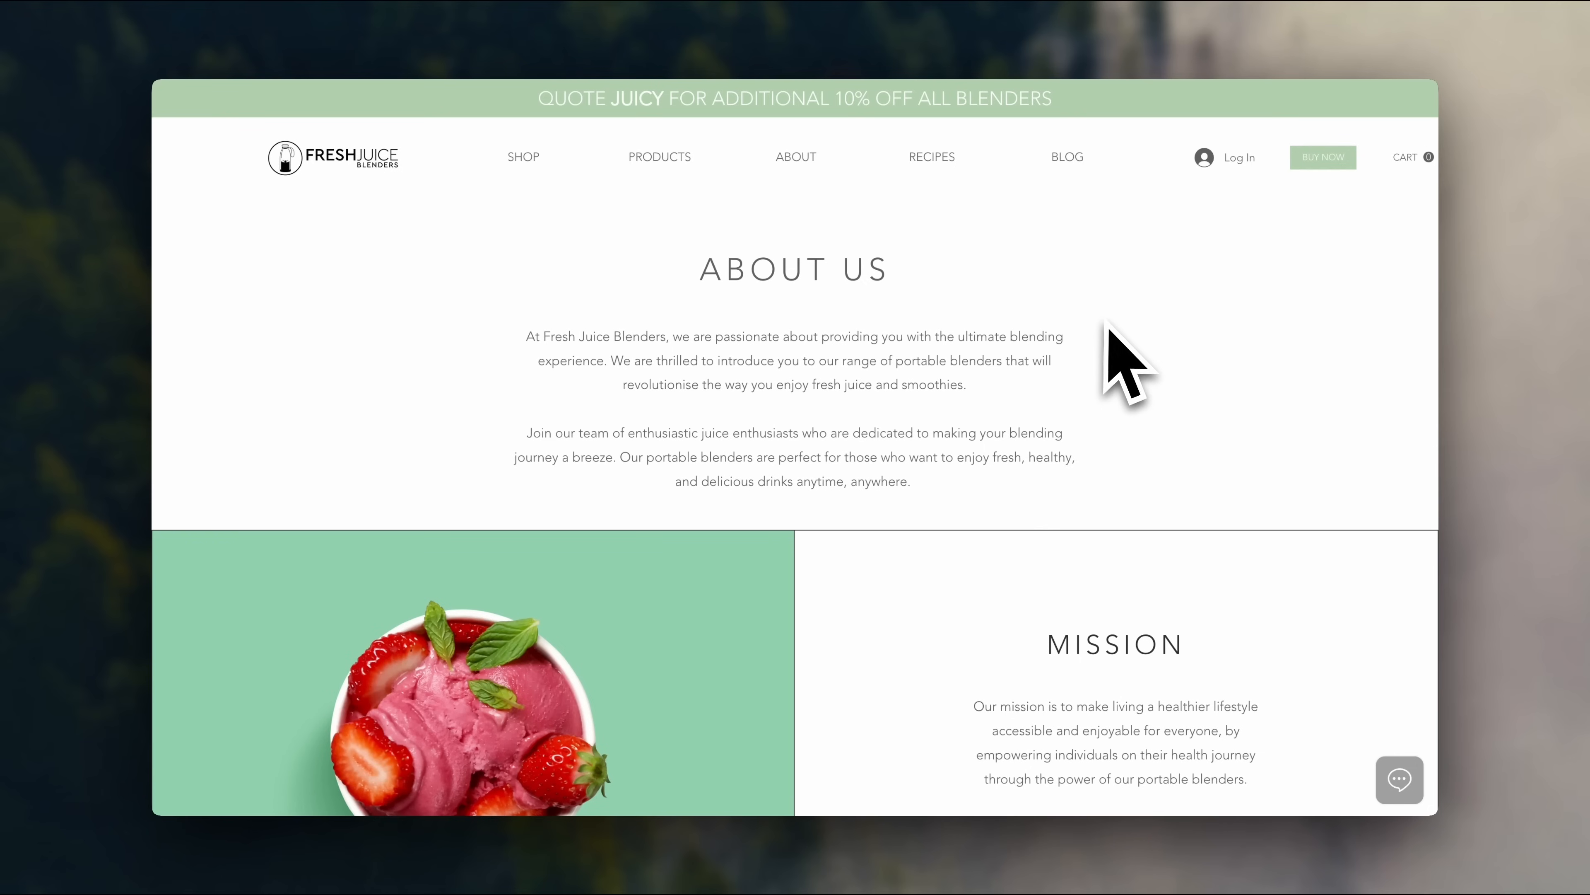
# - Create and save a new store page titled 'About Us'
pyautogui.scroll(-5, 1380, 451)
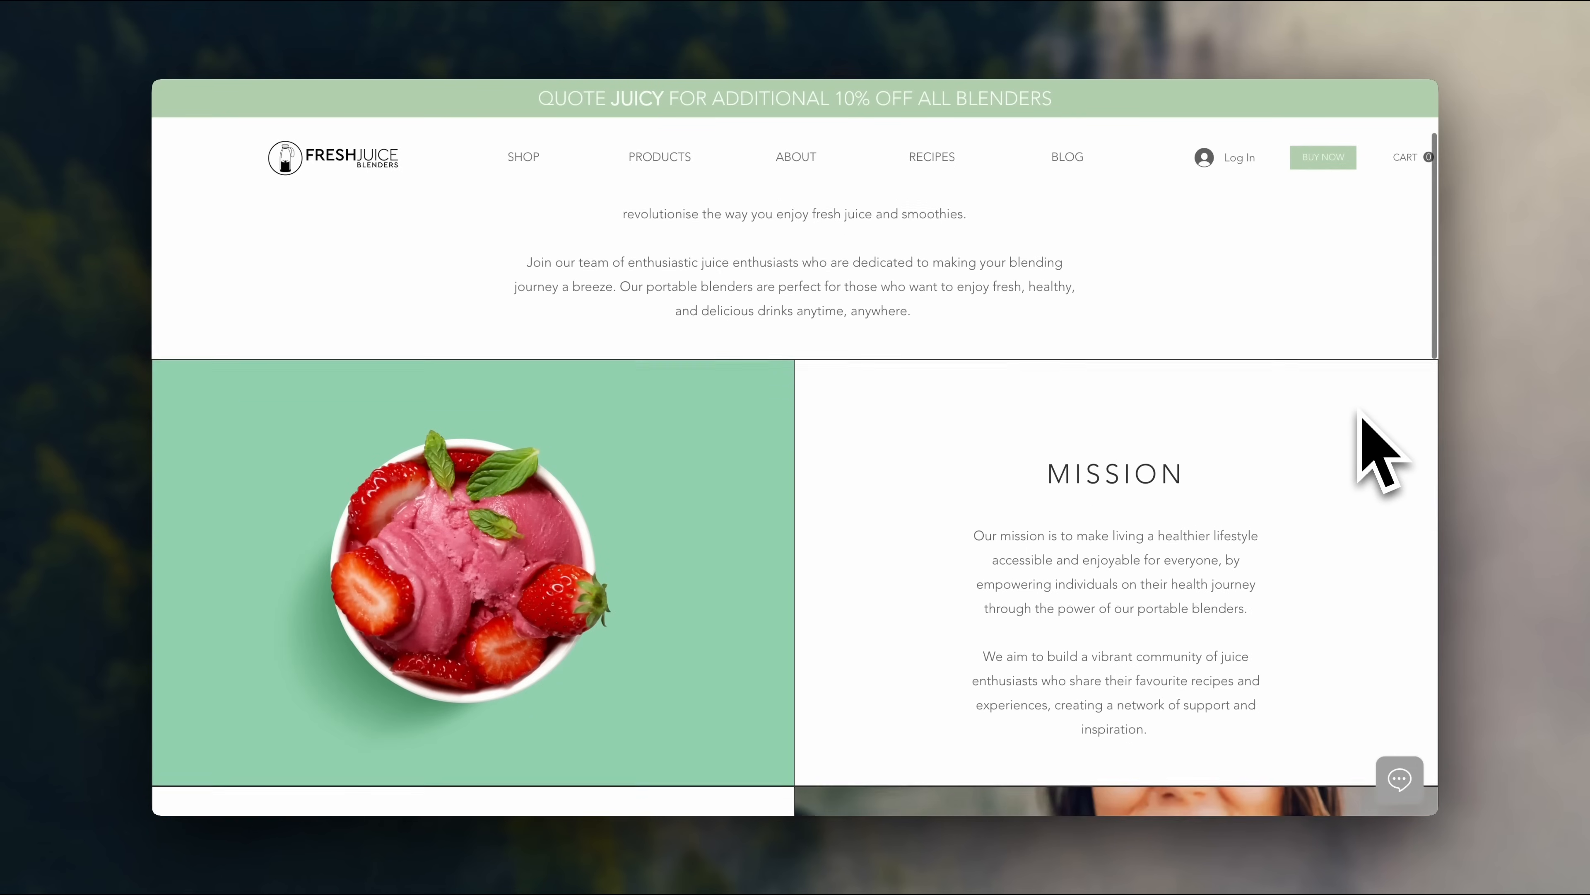
pyautogui.scroll(-6, 1359, 413)
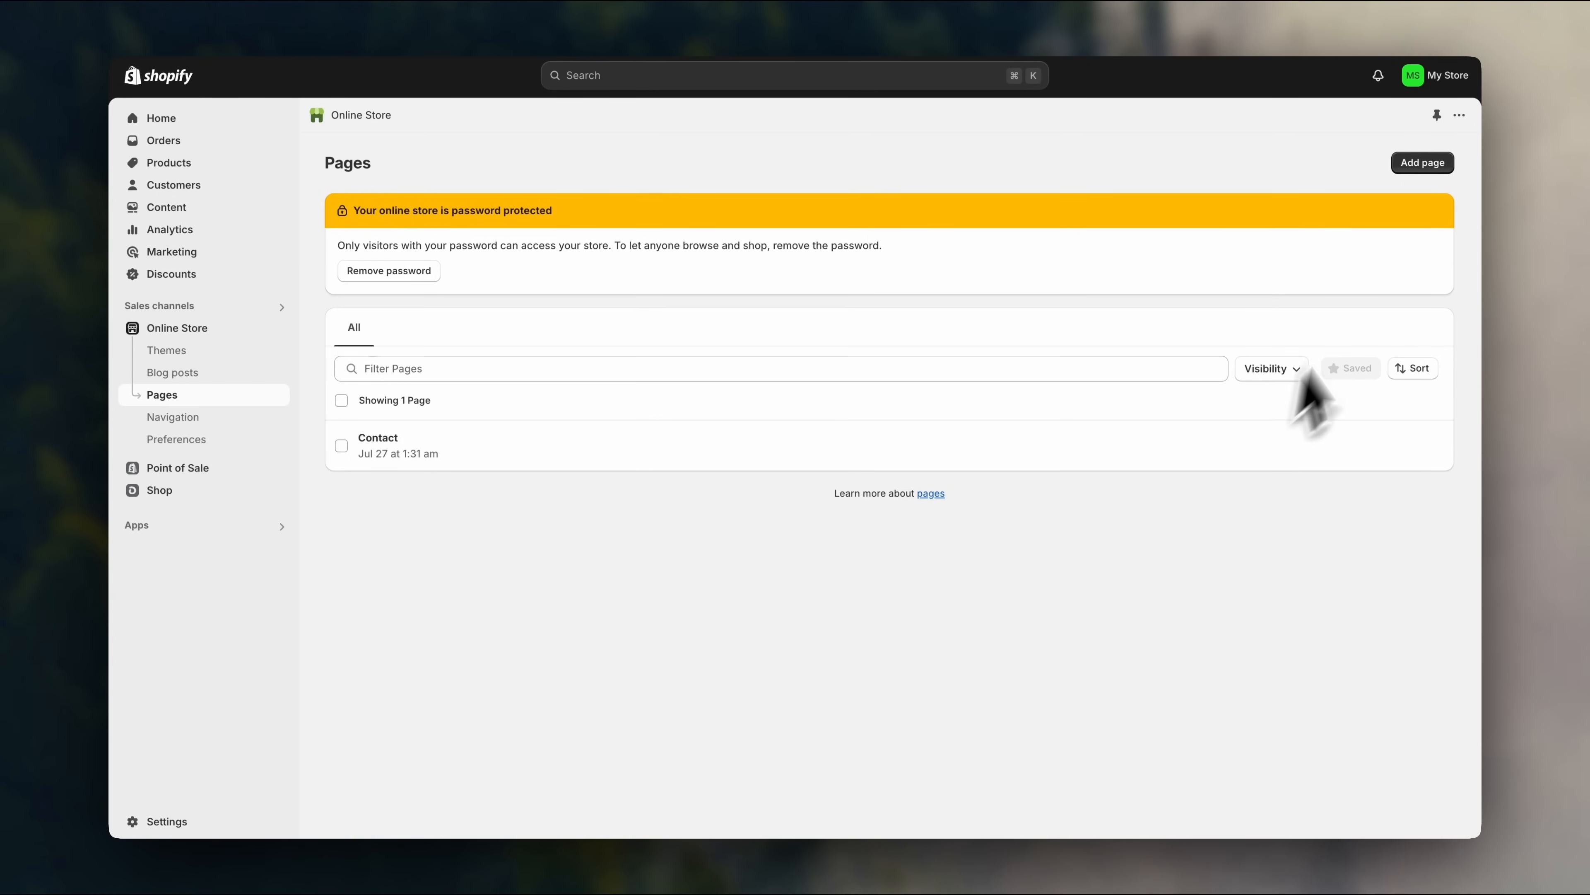
pyautogui.click(1422, 162)
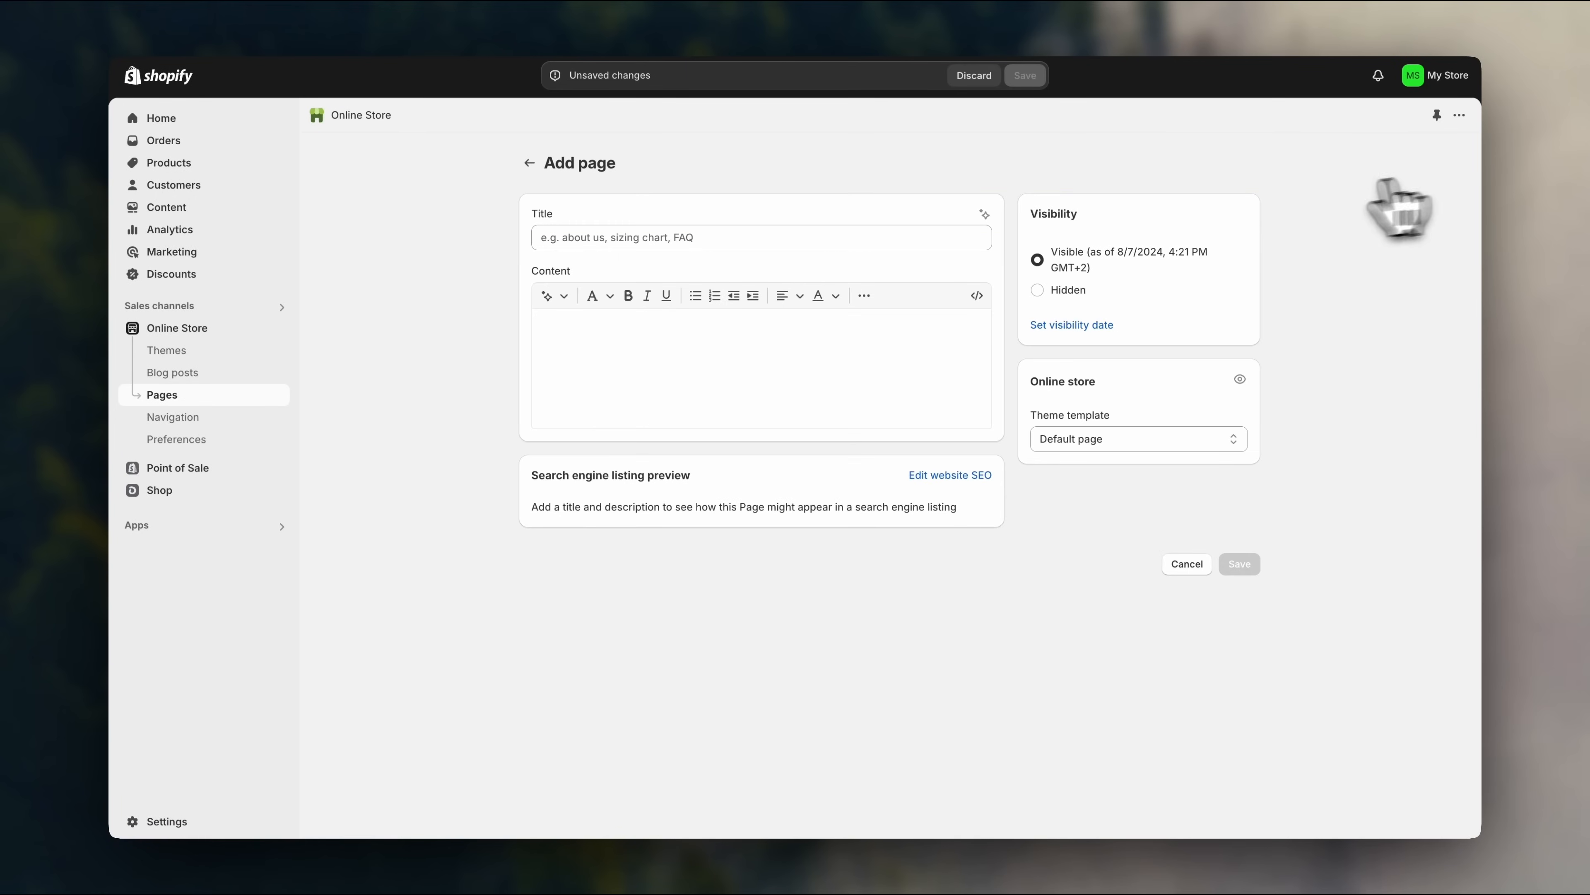
pyautogui.click(916, 249)
pyautogui.write('About Us')
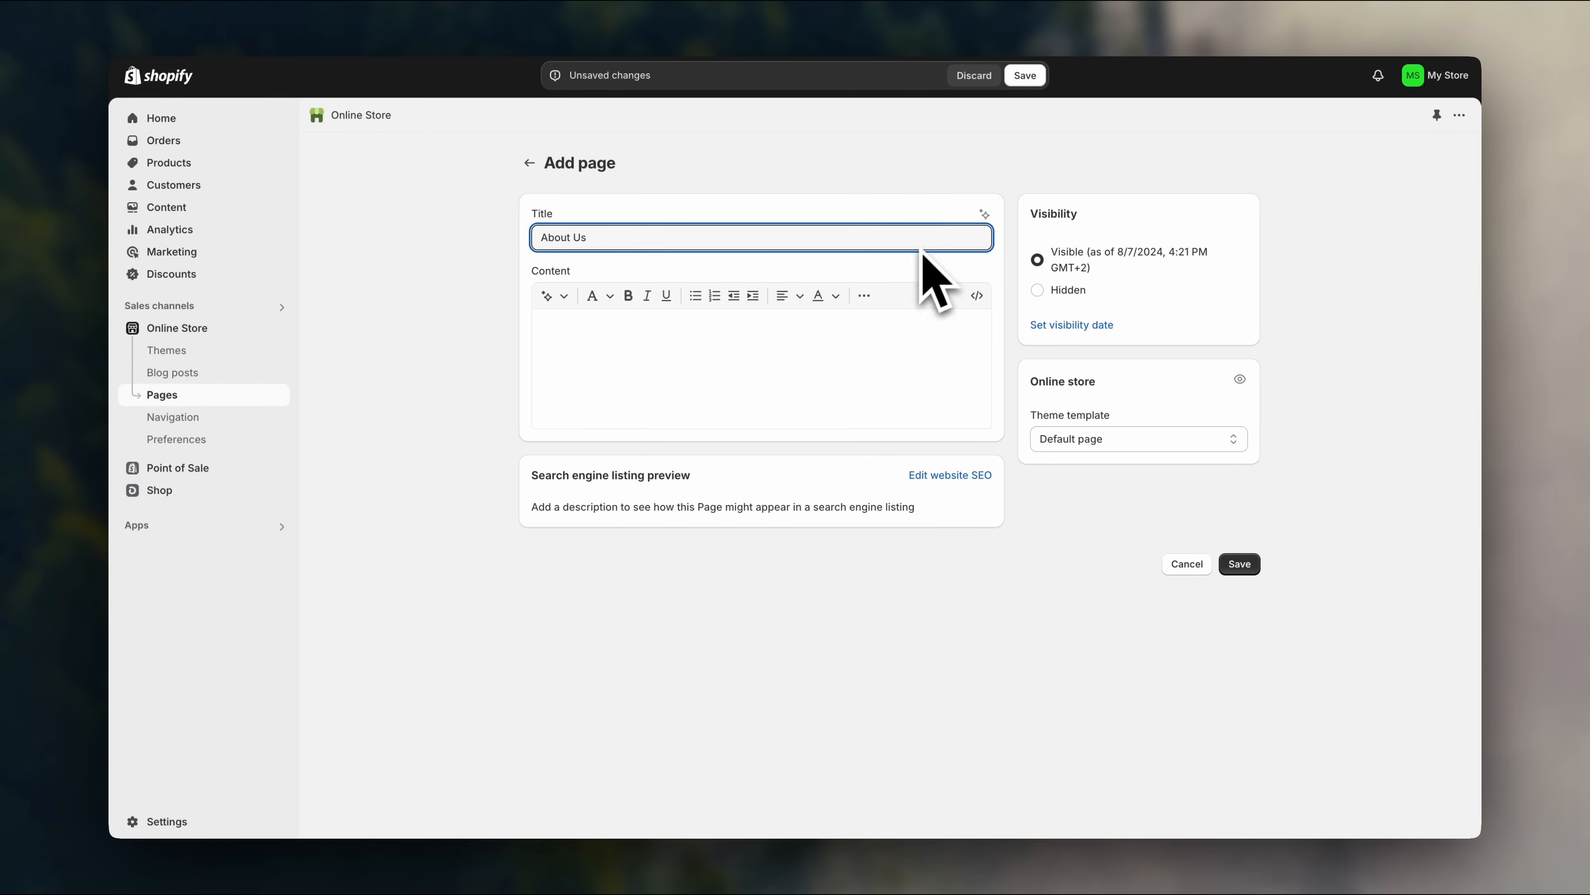
pyautogui.click(1025, 75)
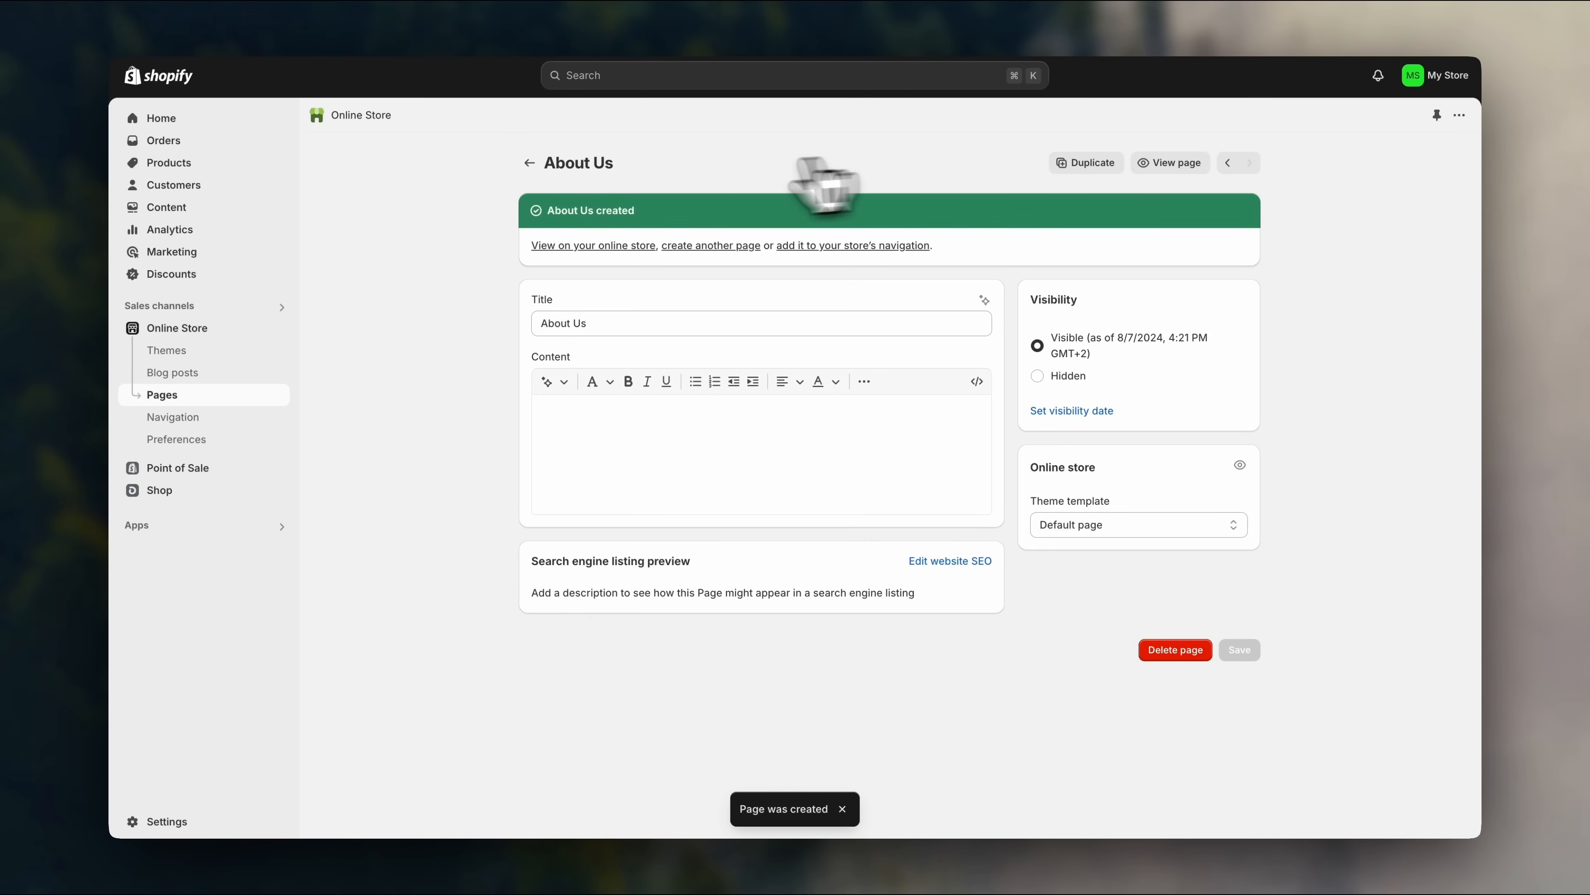
# - Customize the current Dawn theme and load the Pages > Default page template
pyautogui.click(260, 350)
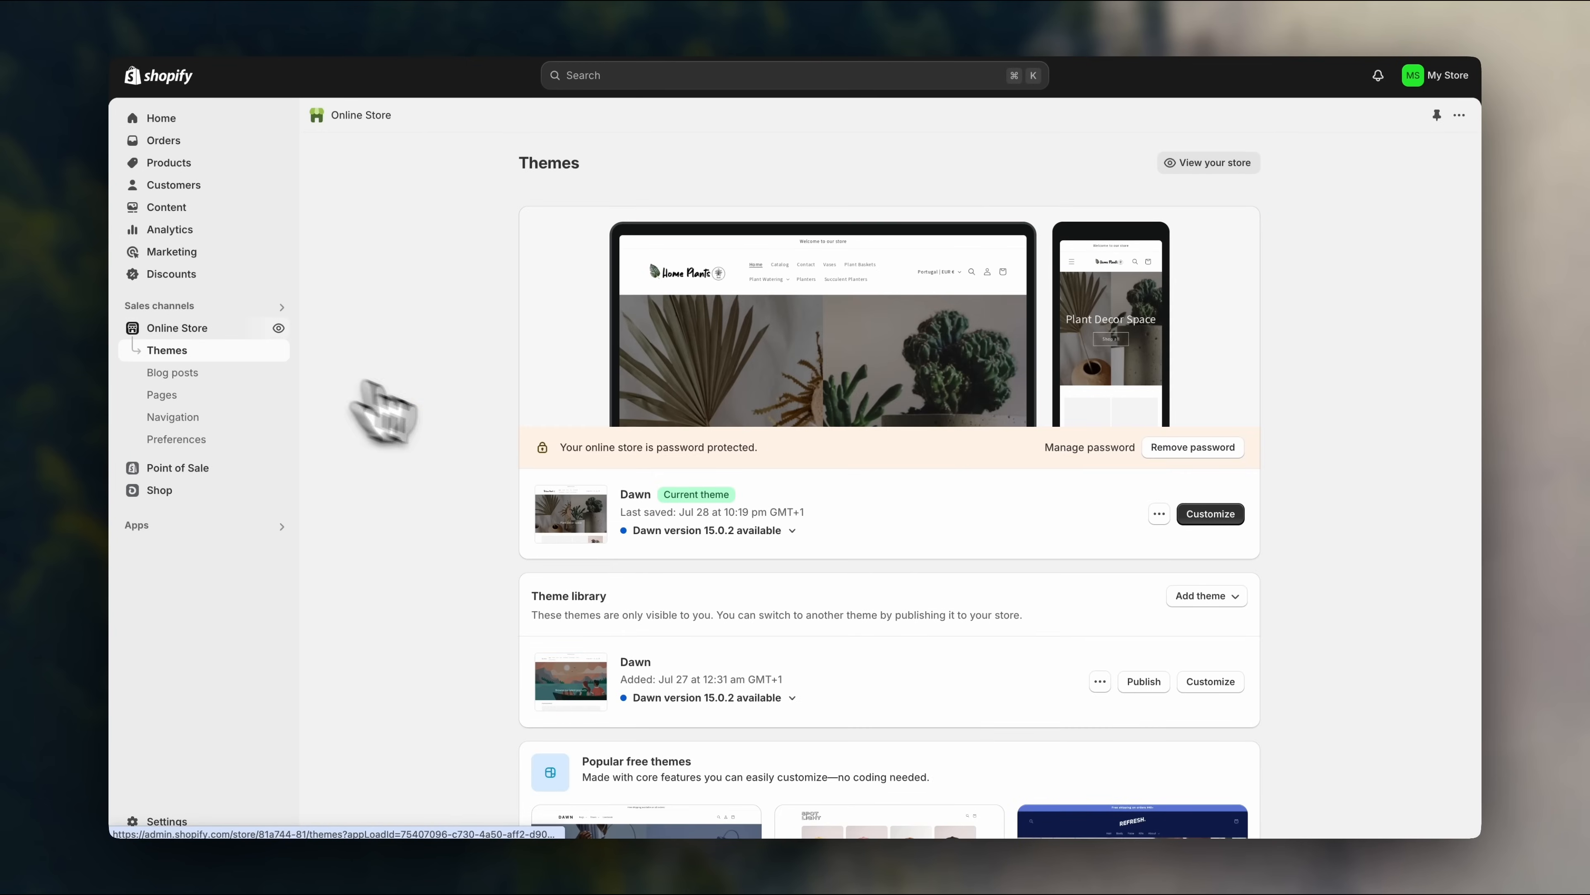
pyautogui.click(1202, 517)
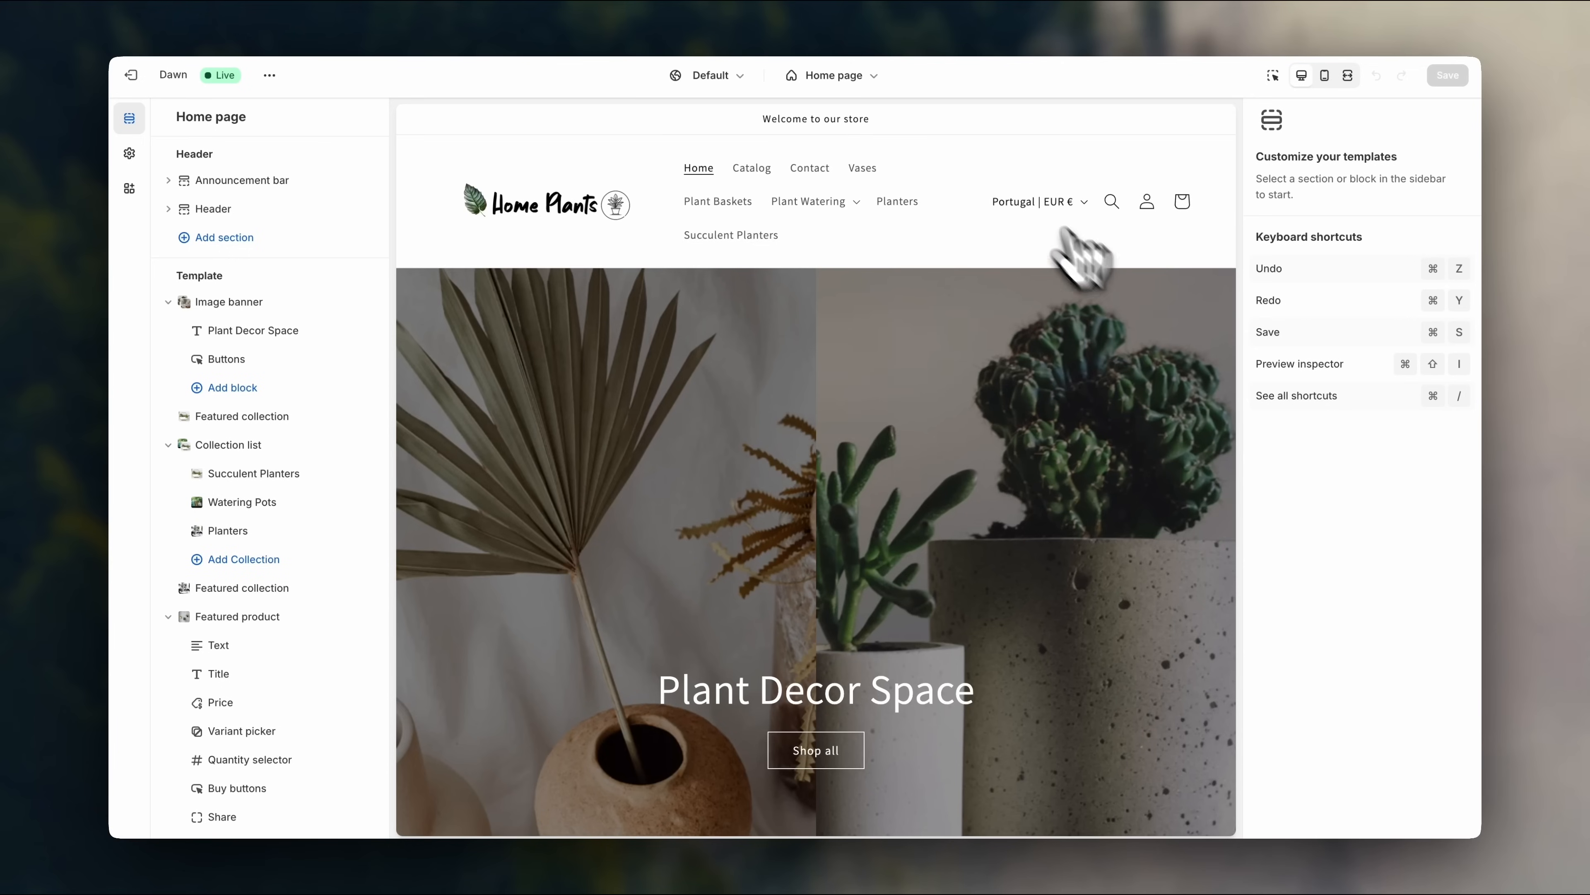
pyautogui.click(873, 78)
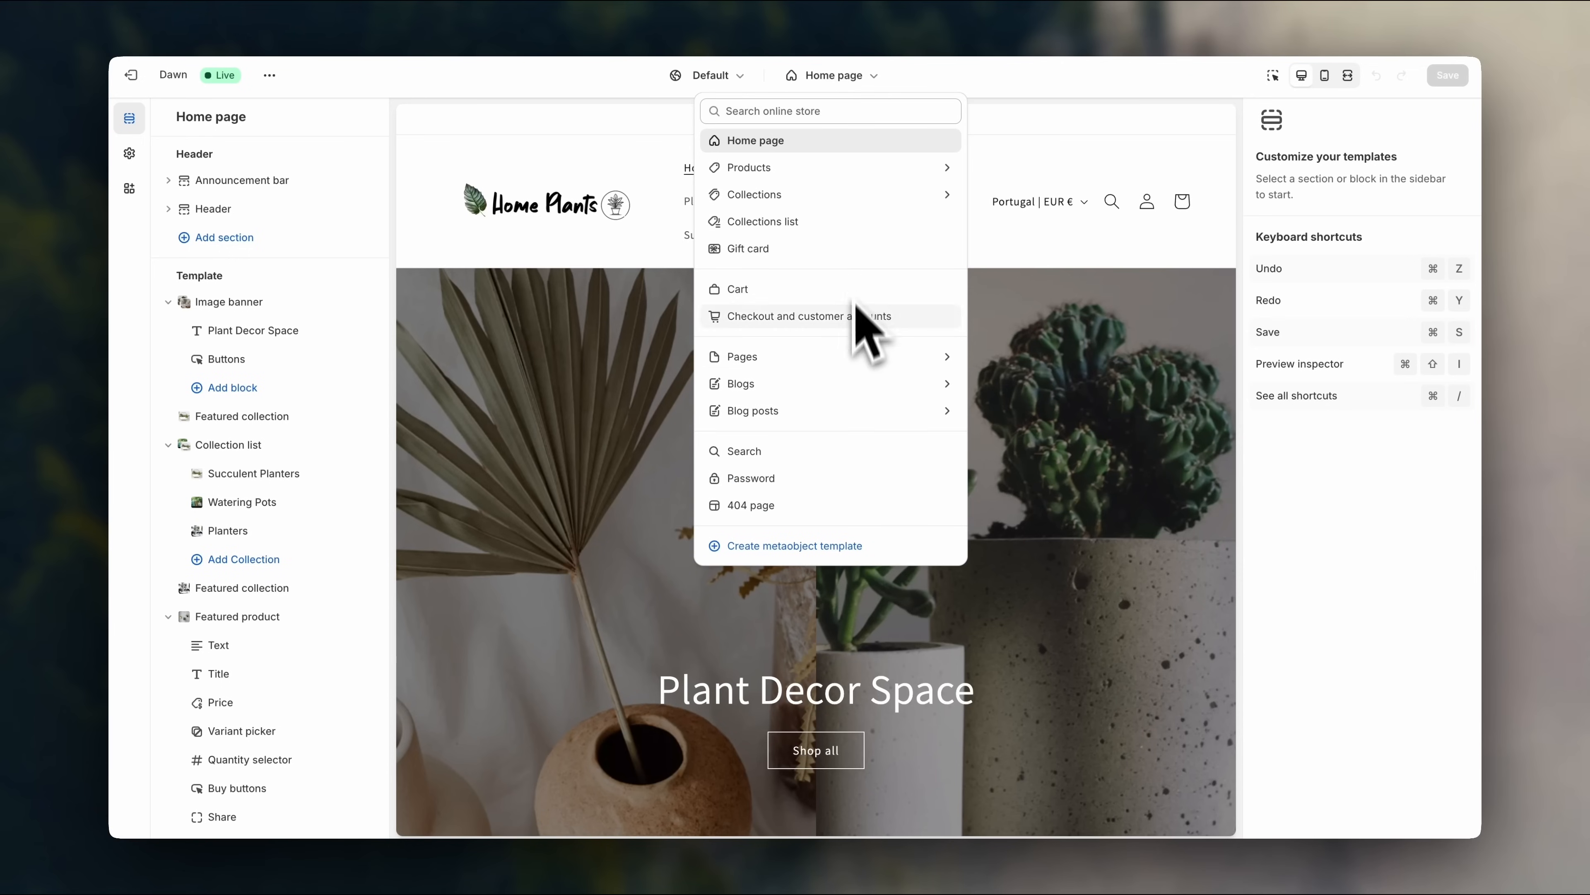
pyautogui.click(854, 357)
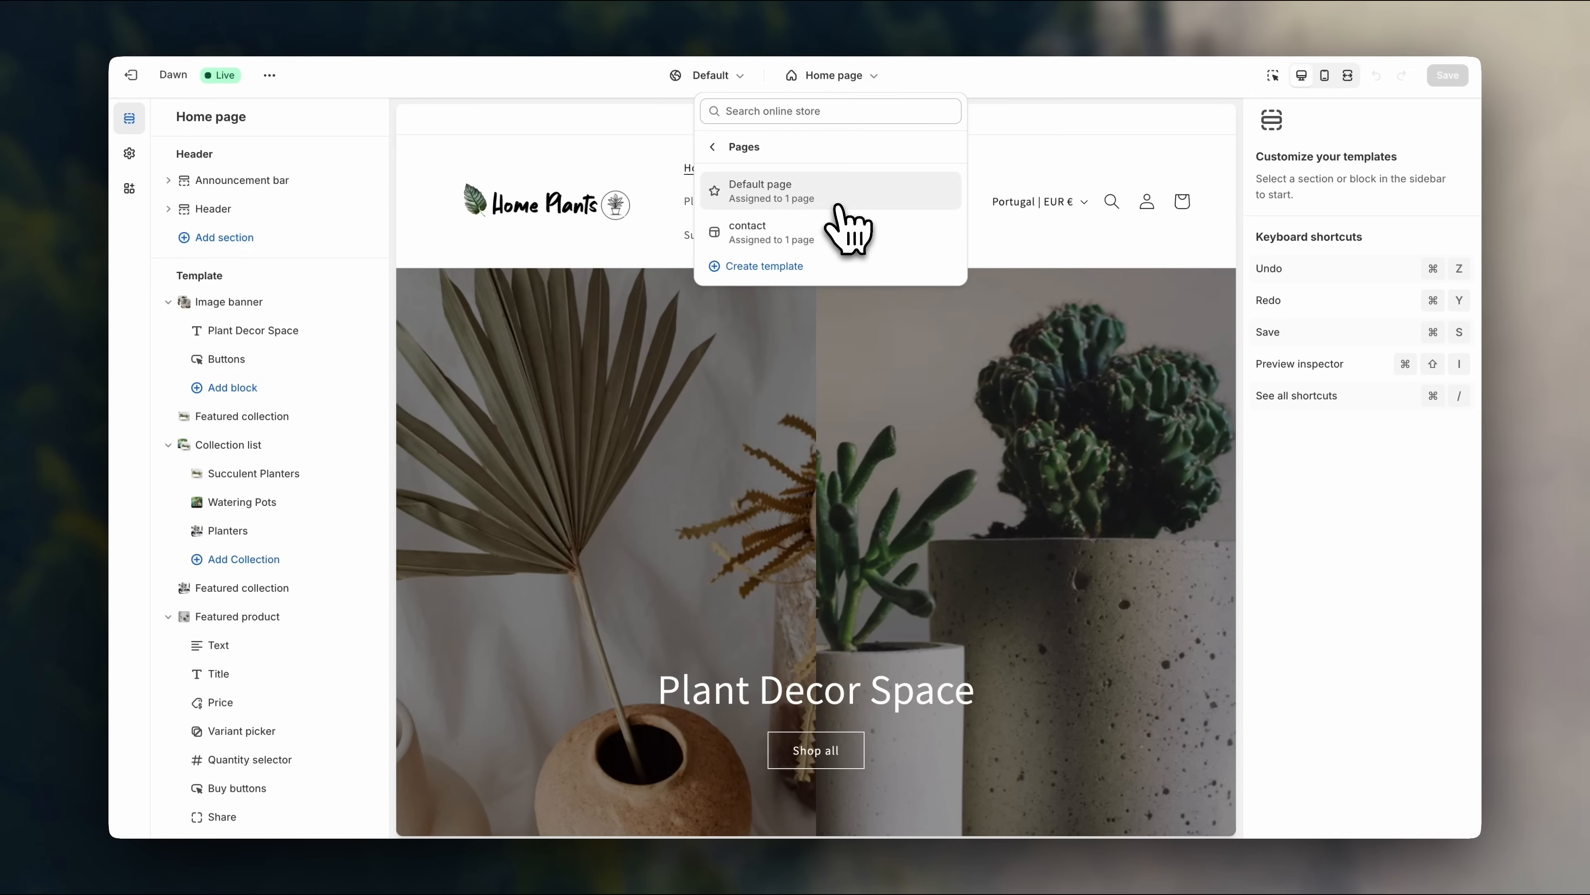
pyautogui.click(839, 202)
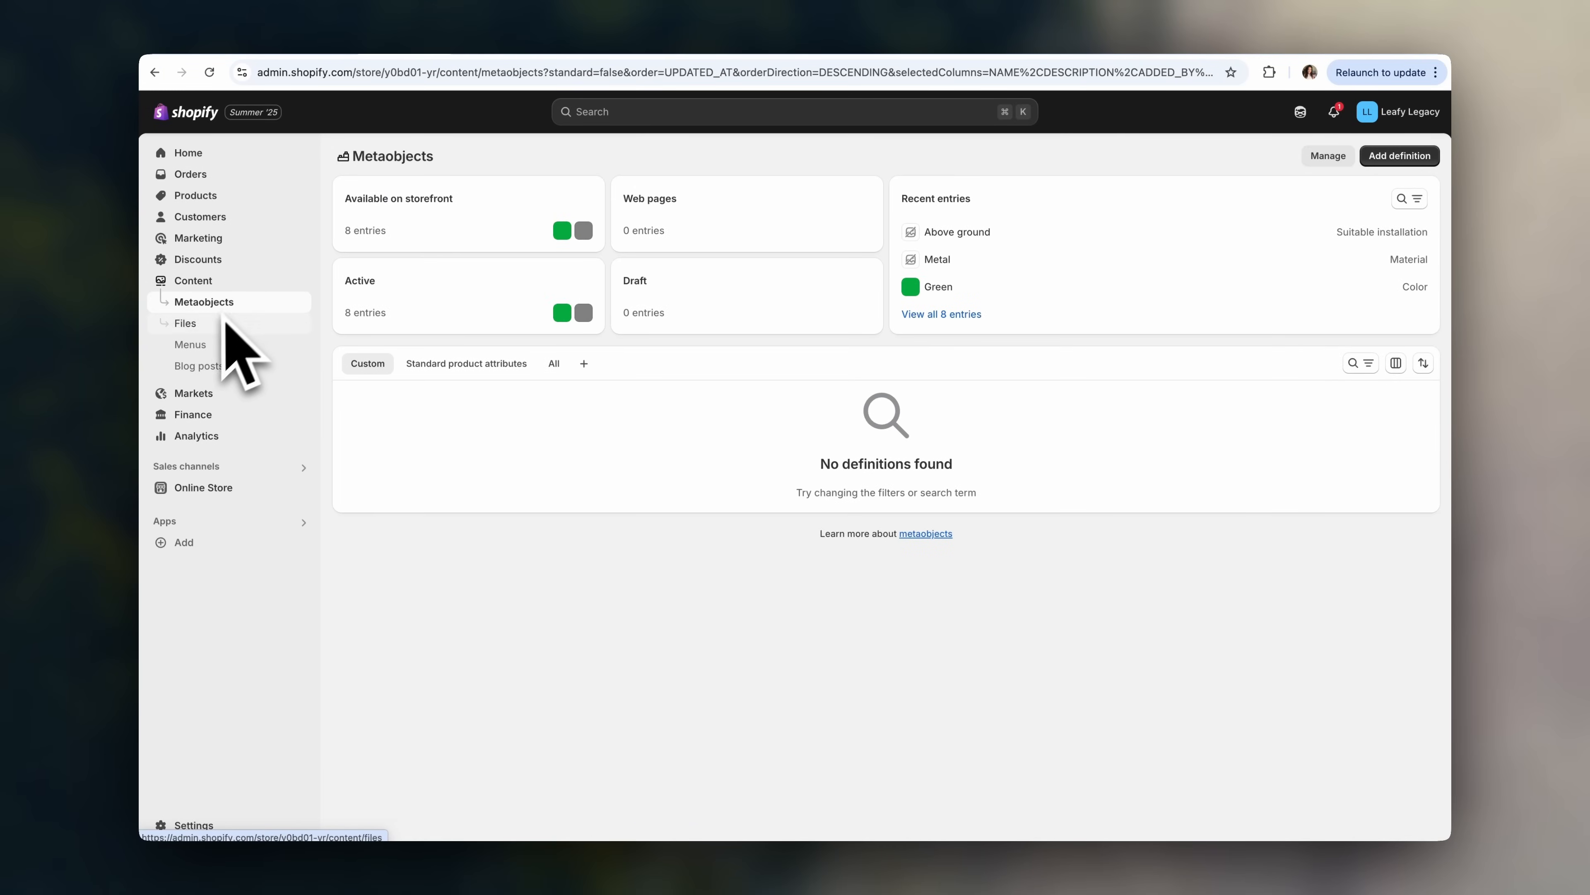
# - Go via Blog posts and Orders to the Analytics dashboard and review its sales and orders cards
pyautogui.click(219, 376)
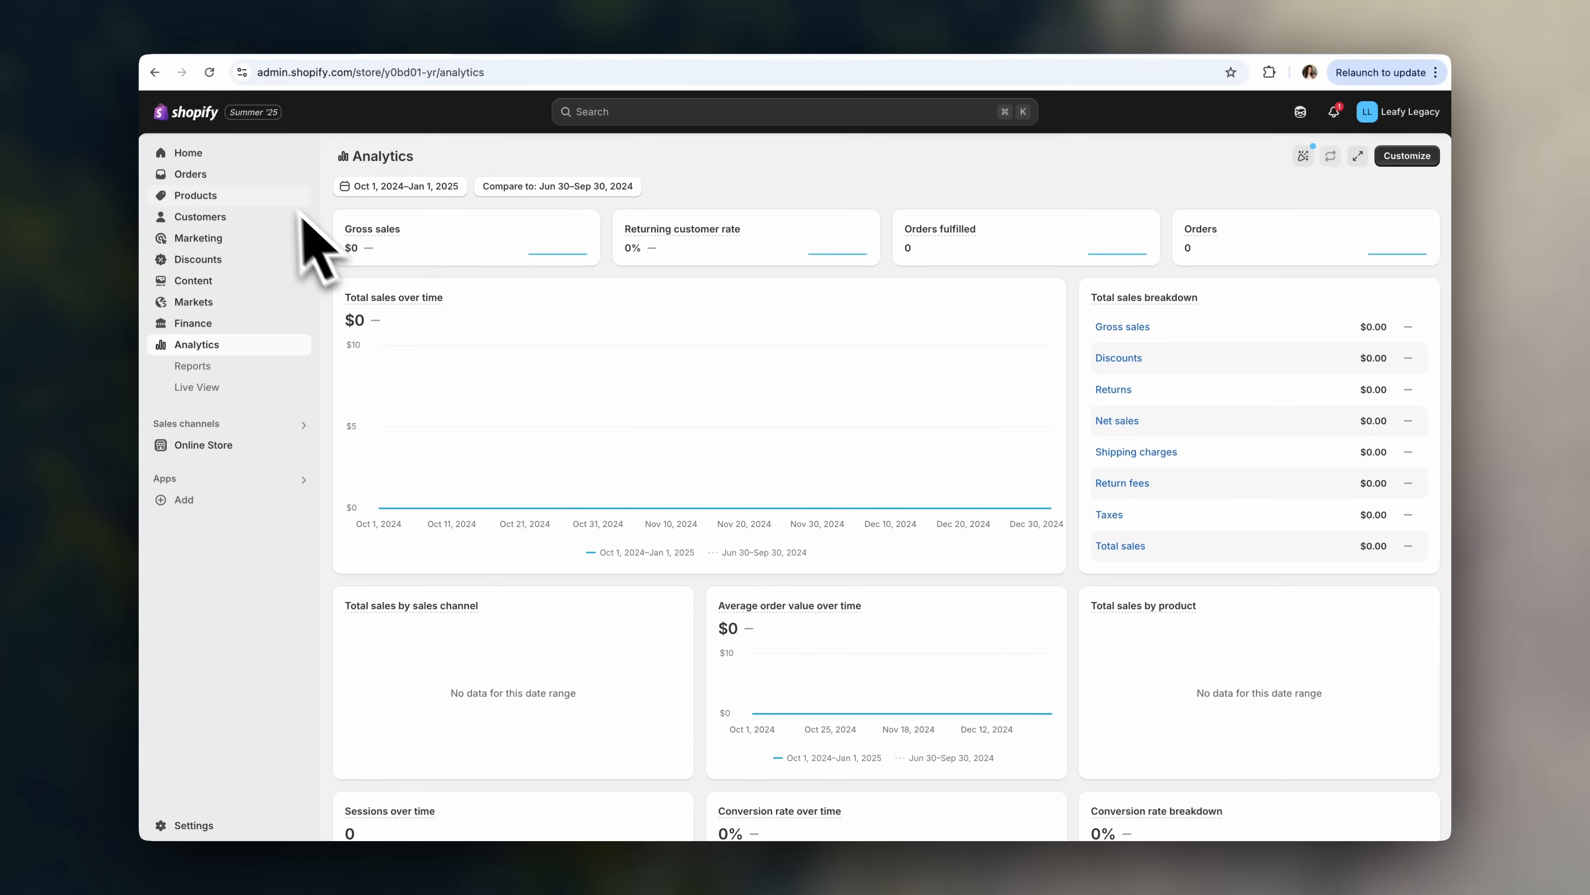
pyautogui.click(264, 180)
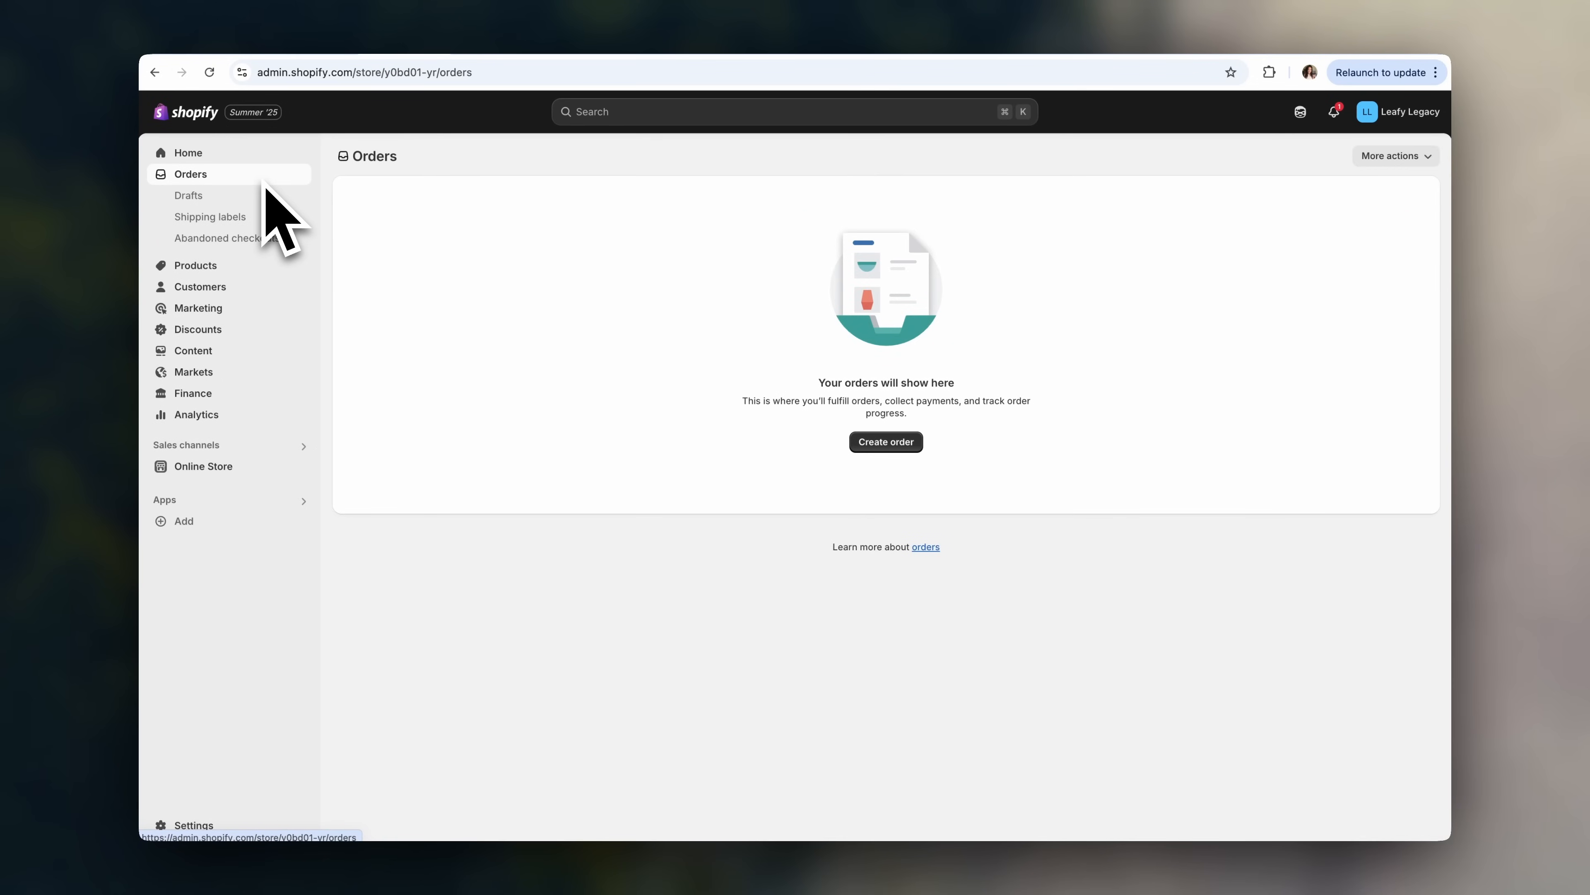
pyautogui.click(233, 417)
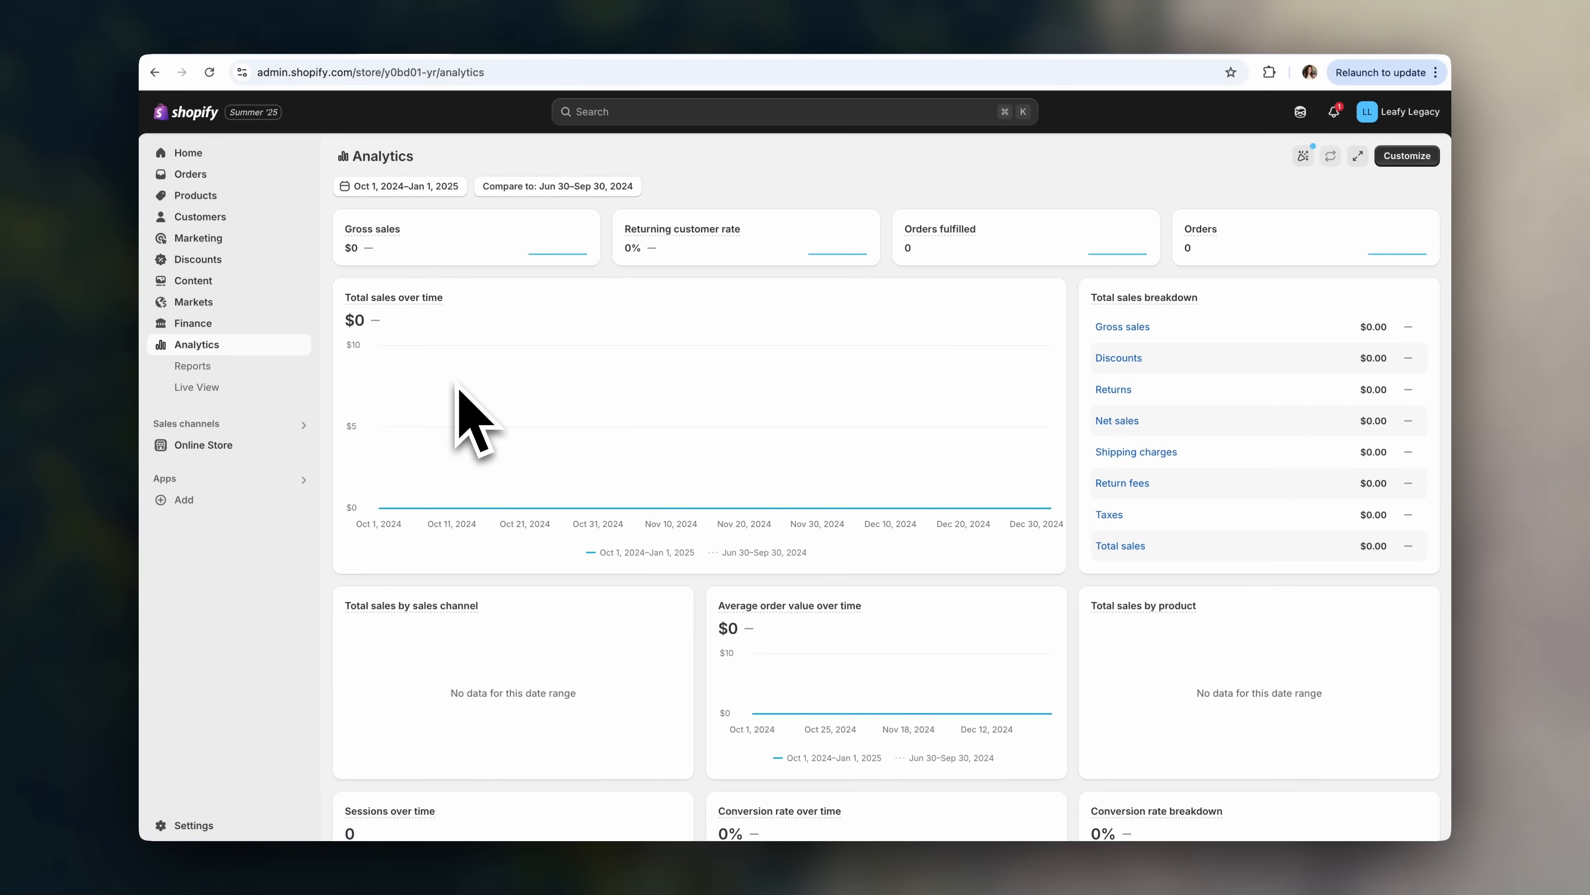
pyautogui.scroll(-3, 586, 545)
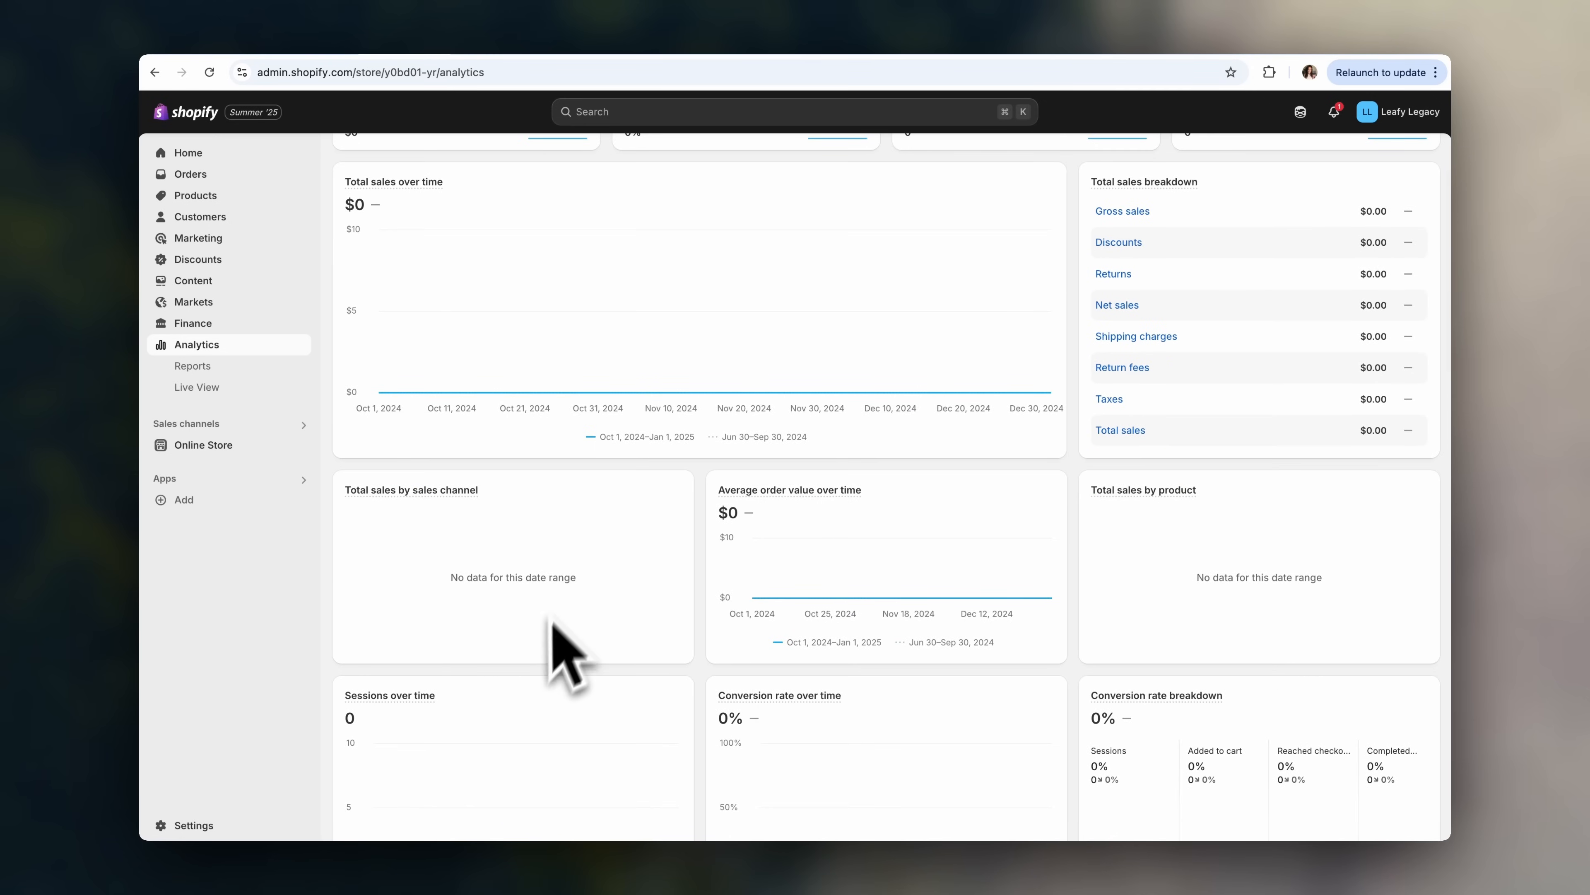
pyautogui.scroll(-2, 863, 551)
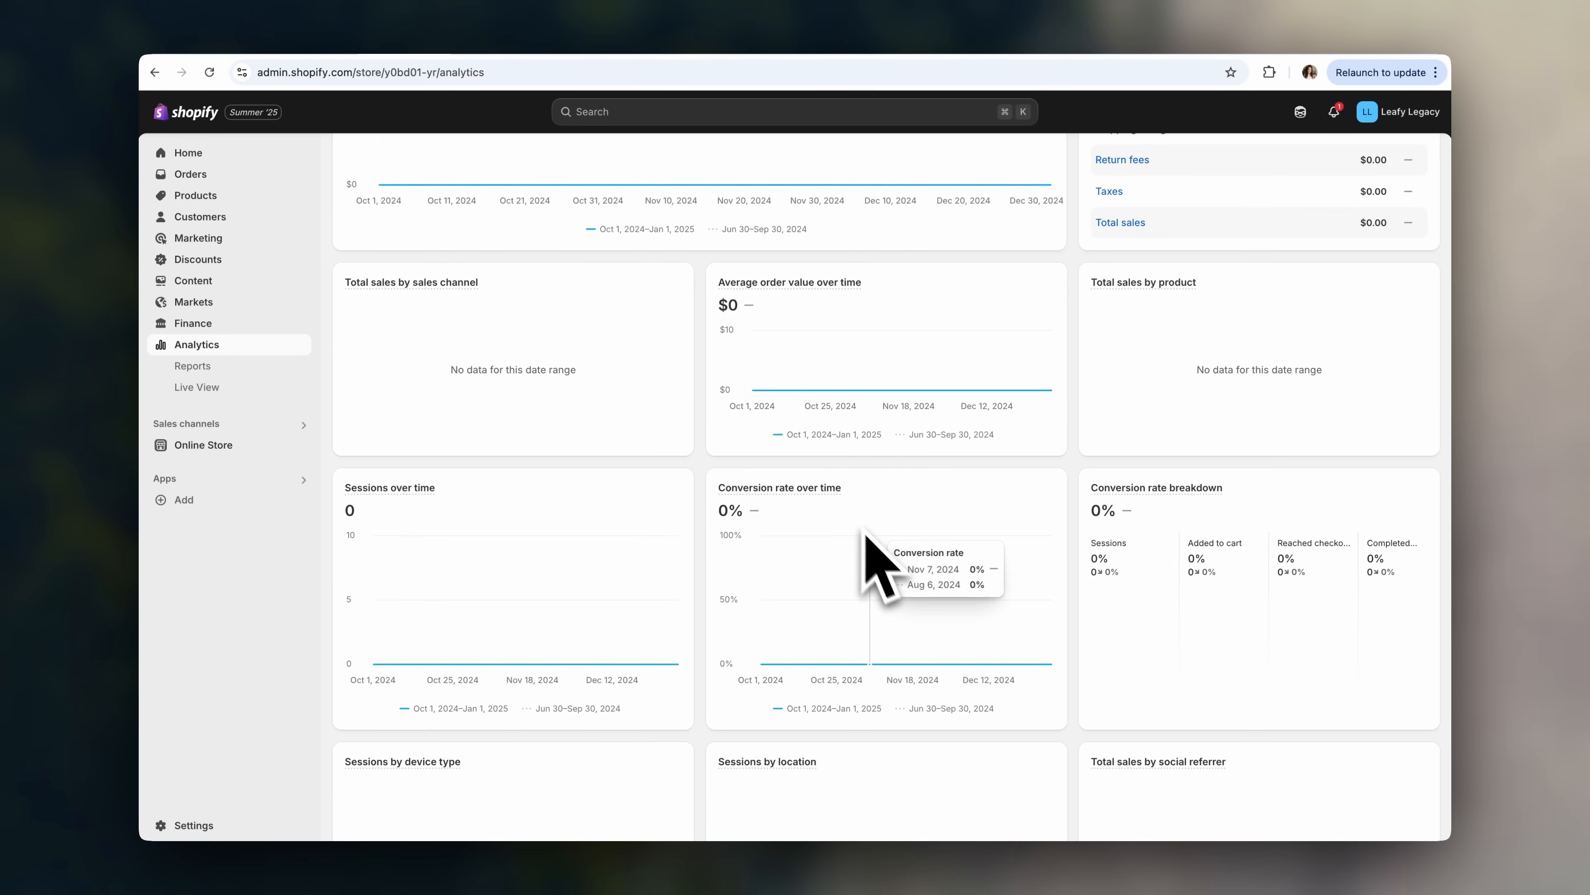
pyautogui.scroll(1, 883, 561)
pyautogui.scroll(1, 884, 561)
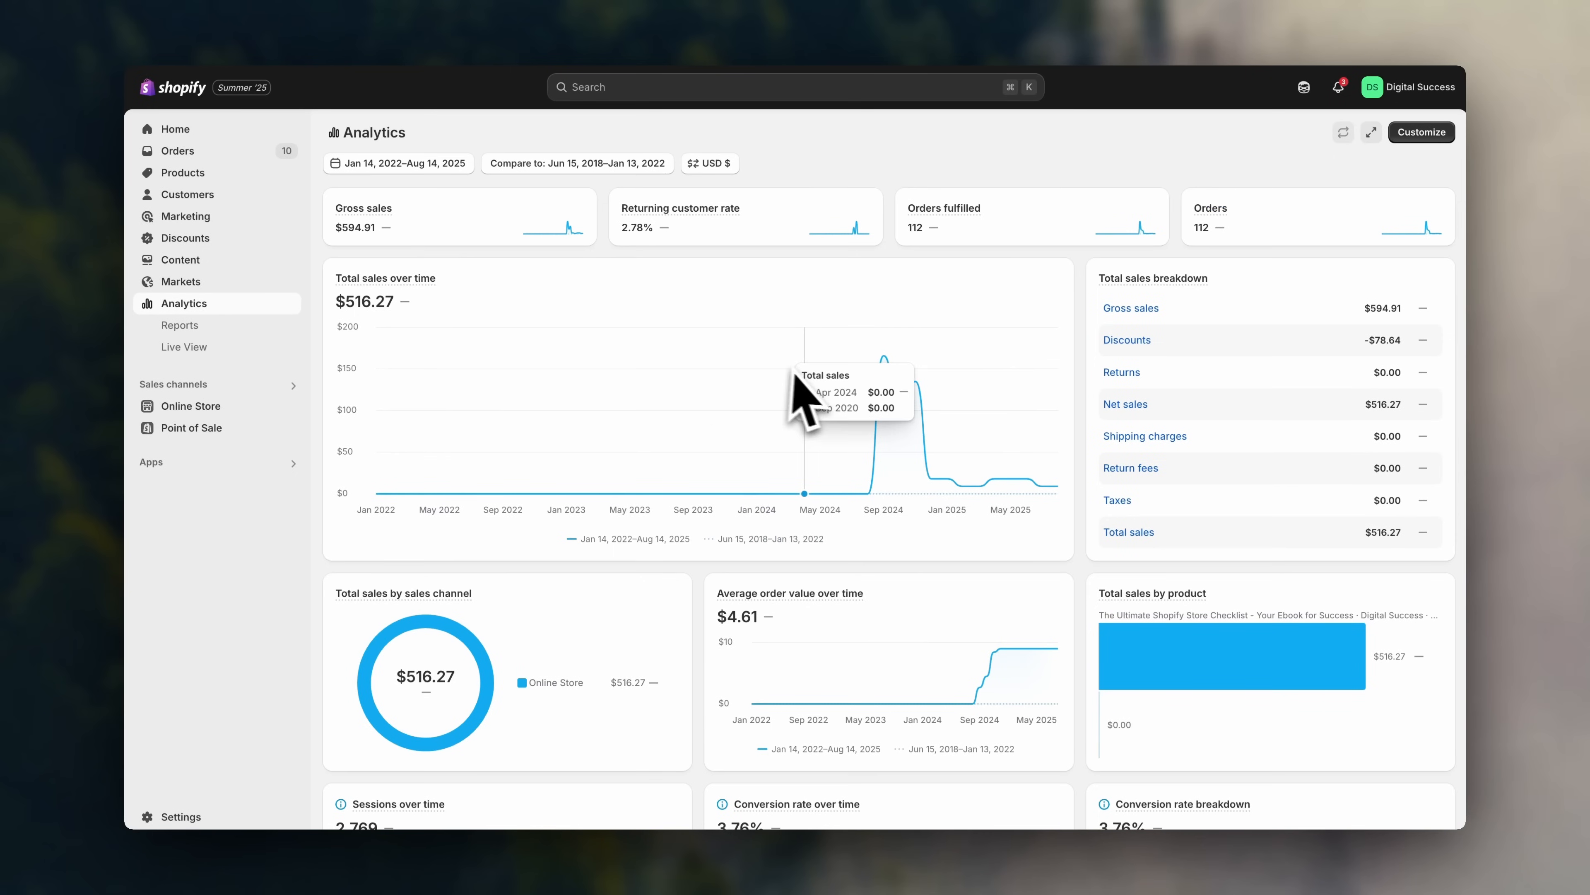
pyautogui.scroll(-5, 812, 379)
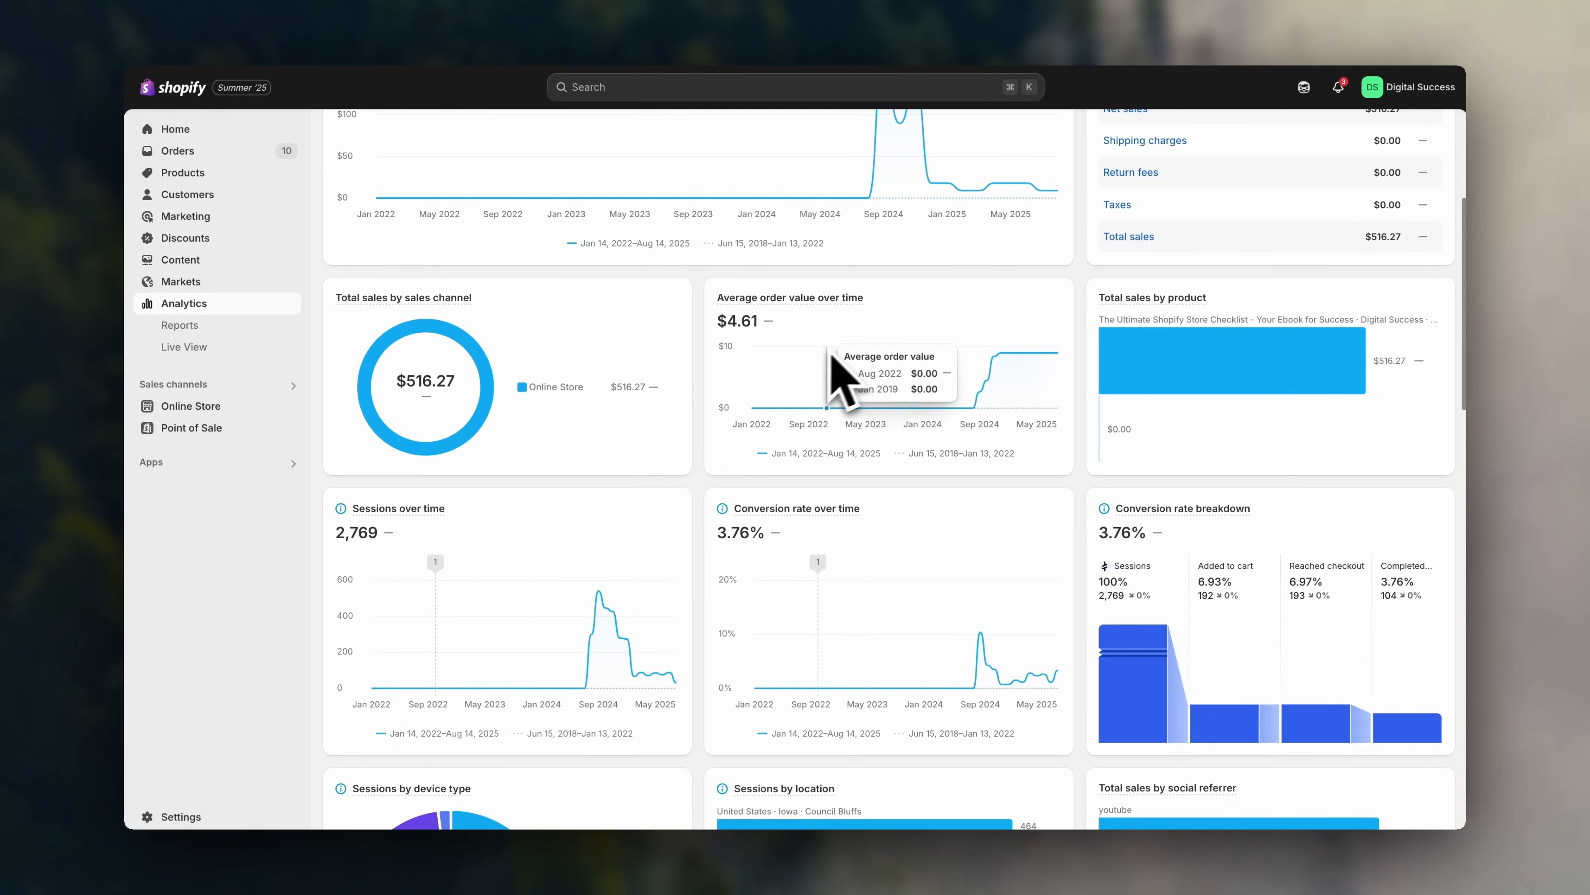
pyautogui.scroll(-2, 802, 409)
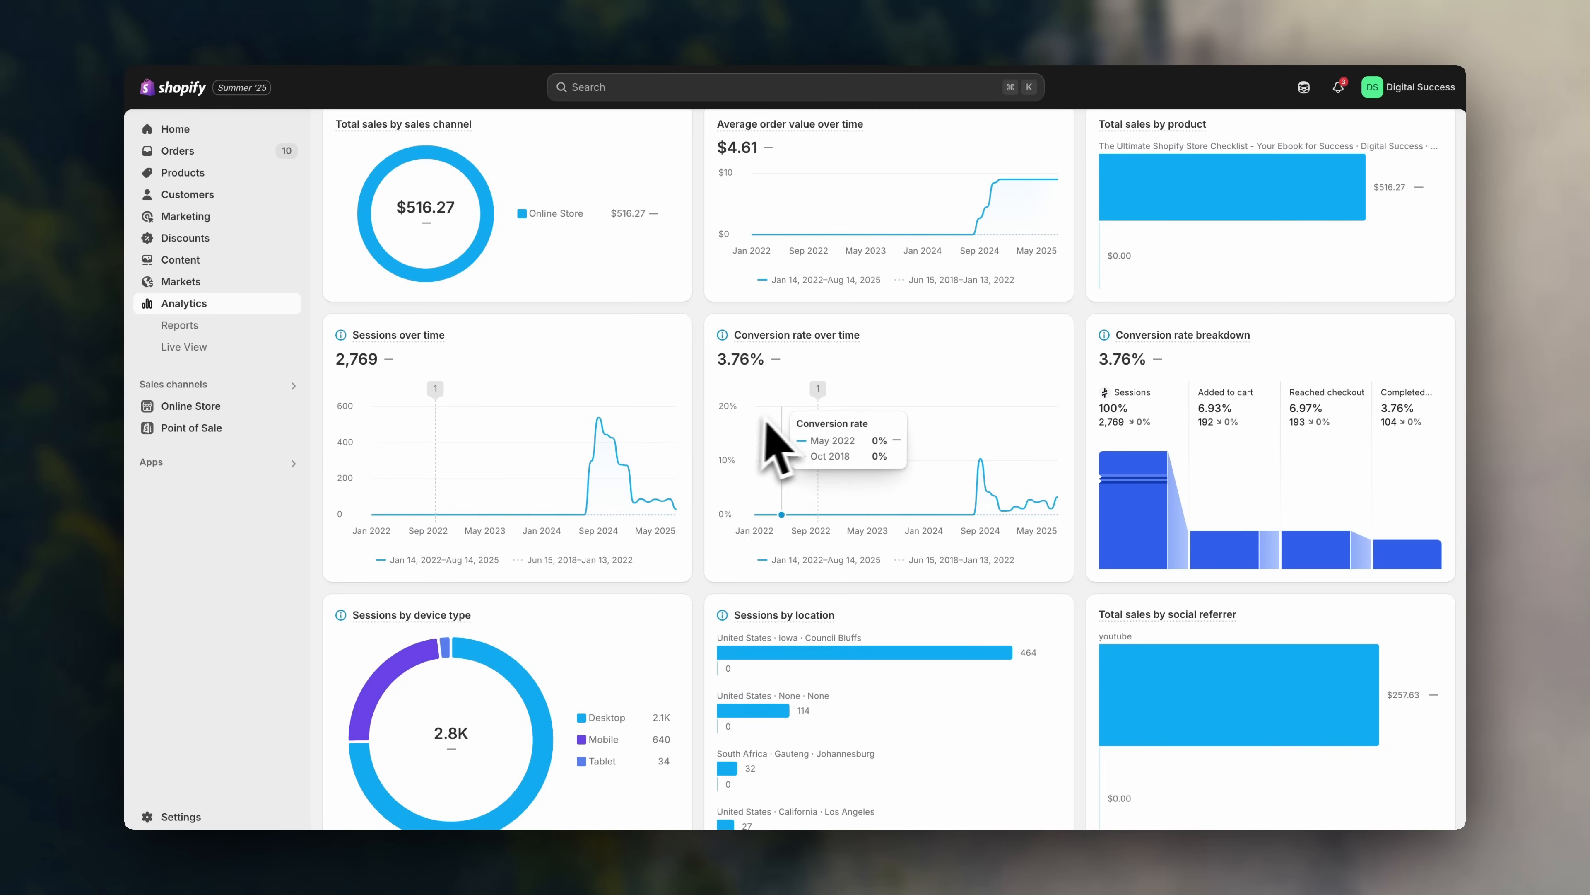
pyautogui.scroll(-4, 976, 451)
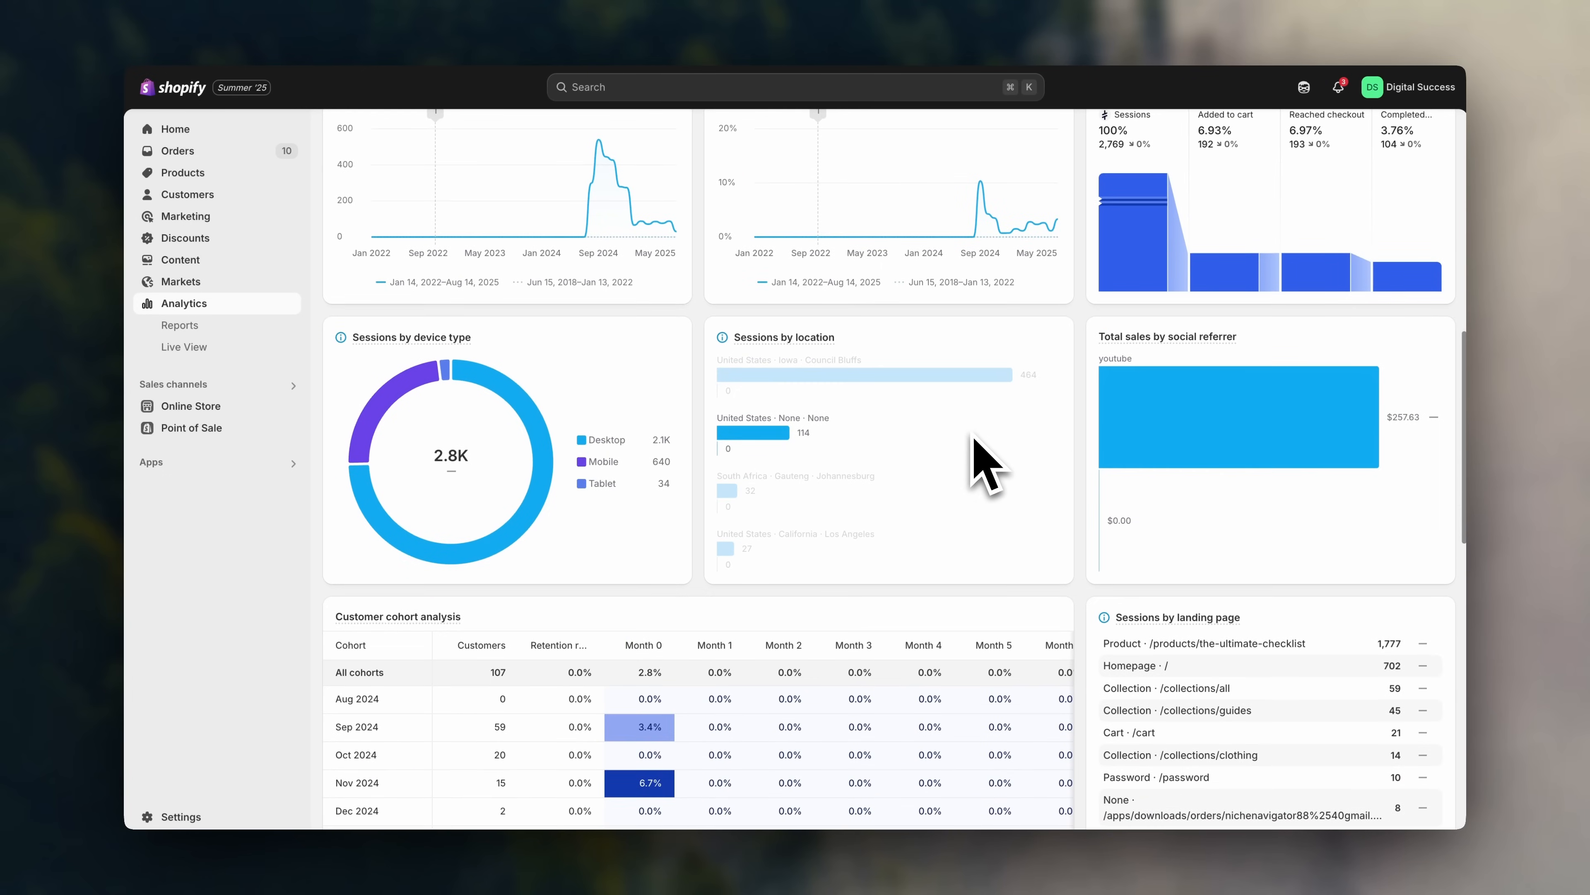
pyautogui.scroll(-3, 986, 463)
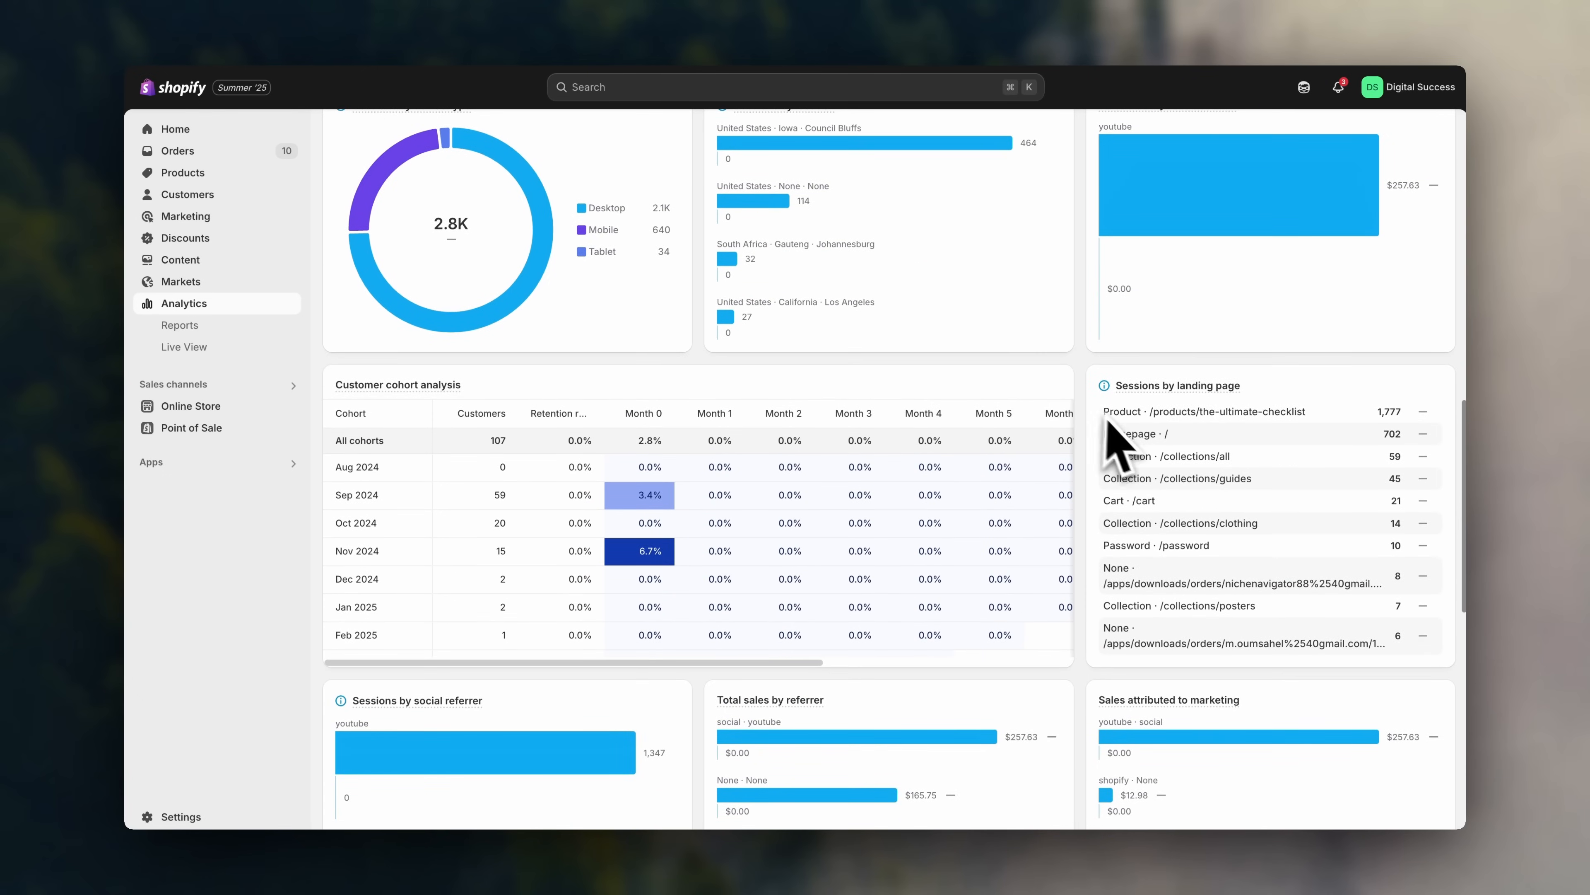
pyautogui.scroll(-5, 1121, 431)
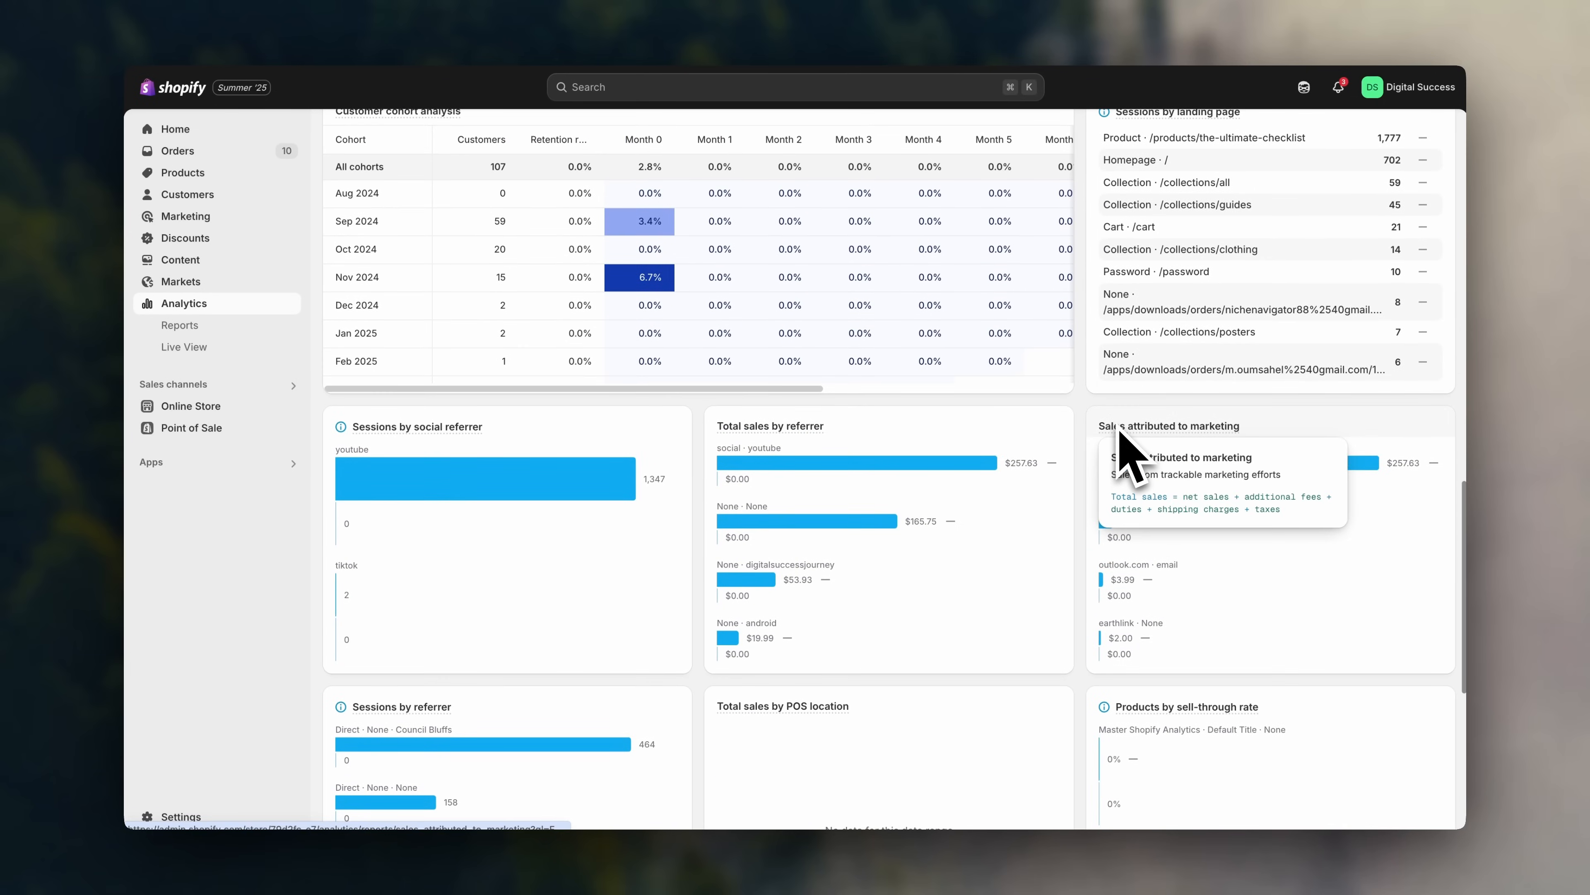
pyautogui.scroll(5, 1120, 433)
pyautogui.scroll(7, 1119, 432)
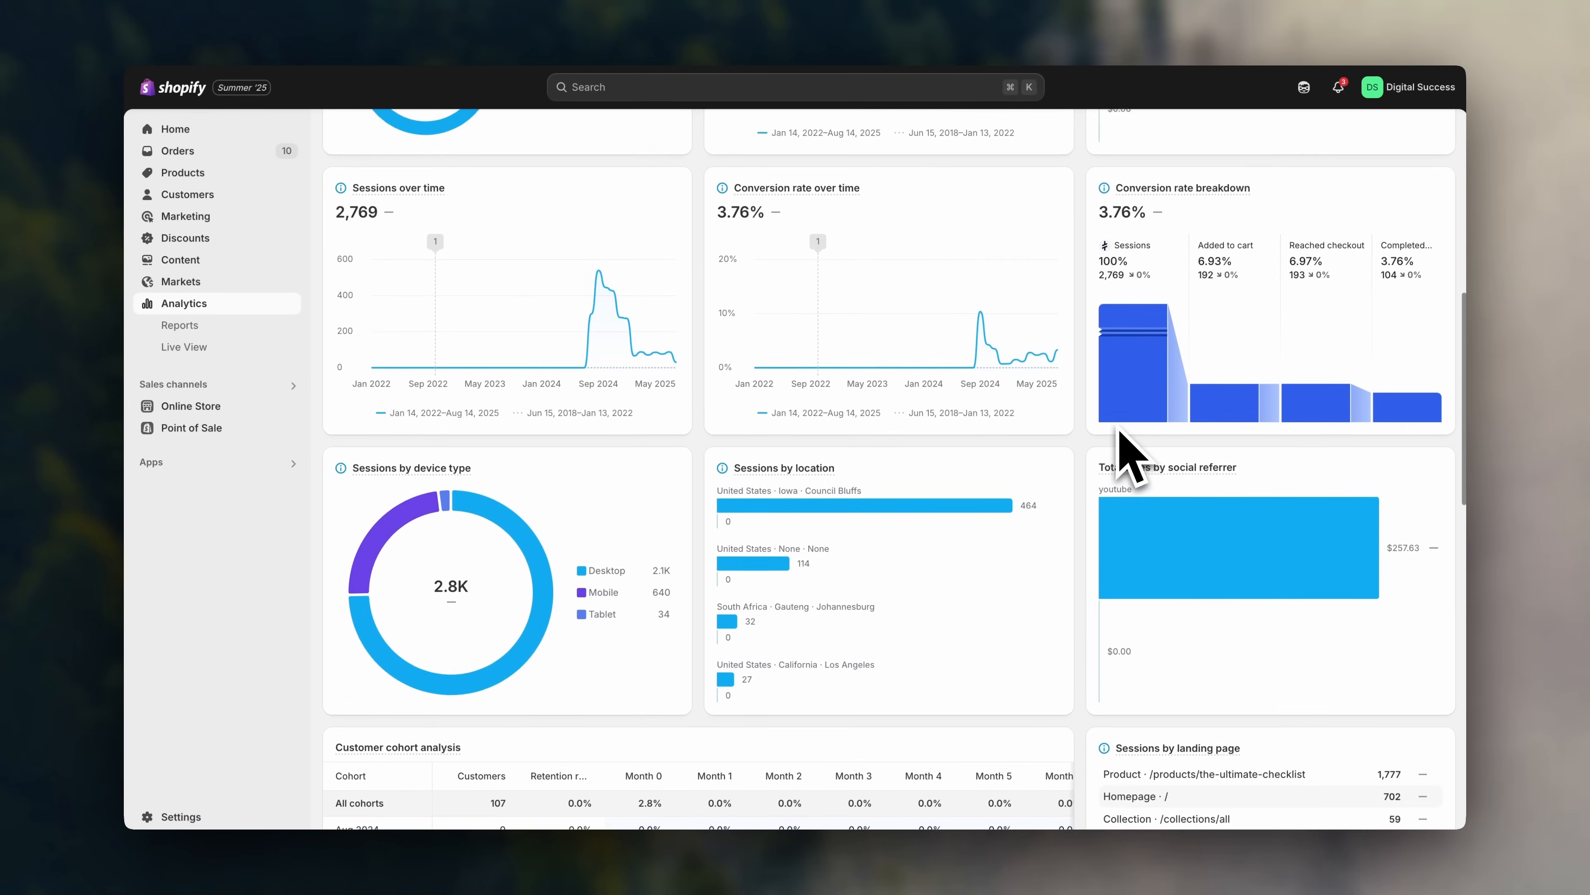
pyautogui.scroll(4, 1121, 439)
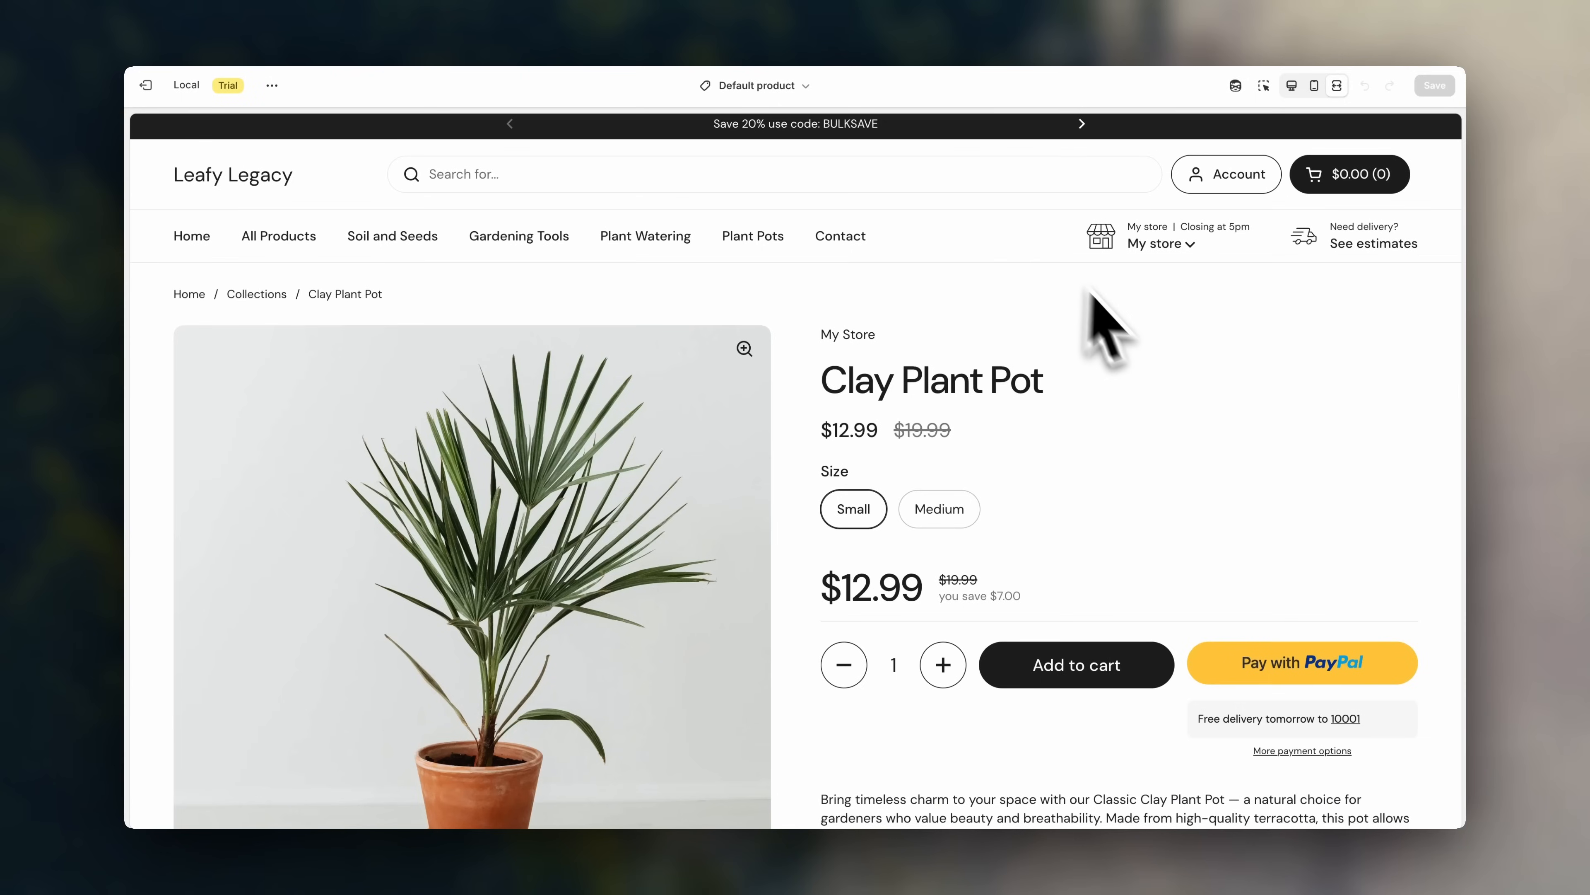
pyautogui.scroll(-2, 1165, 488)
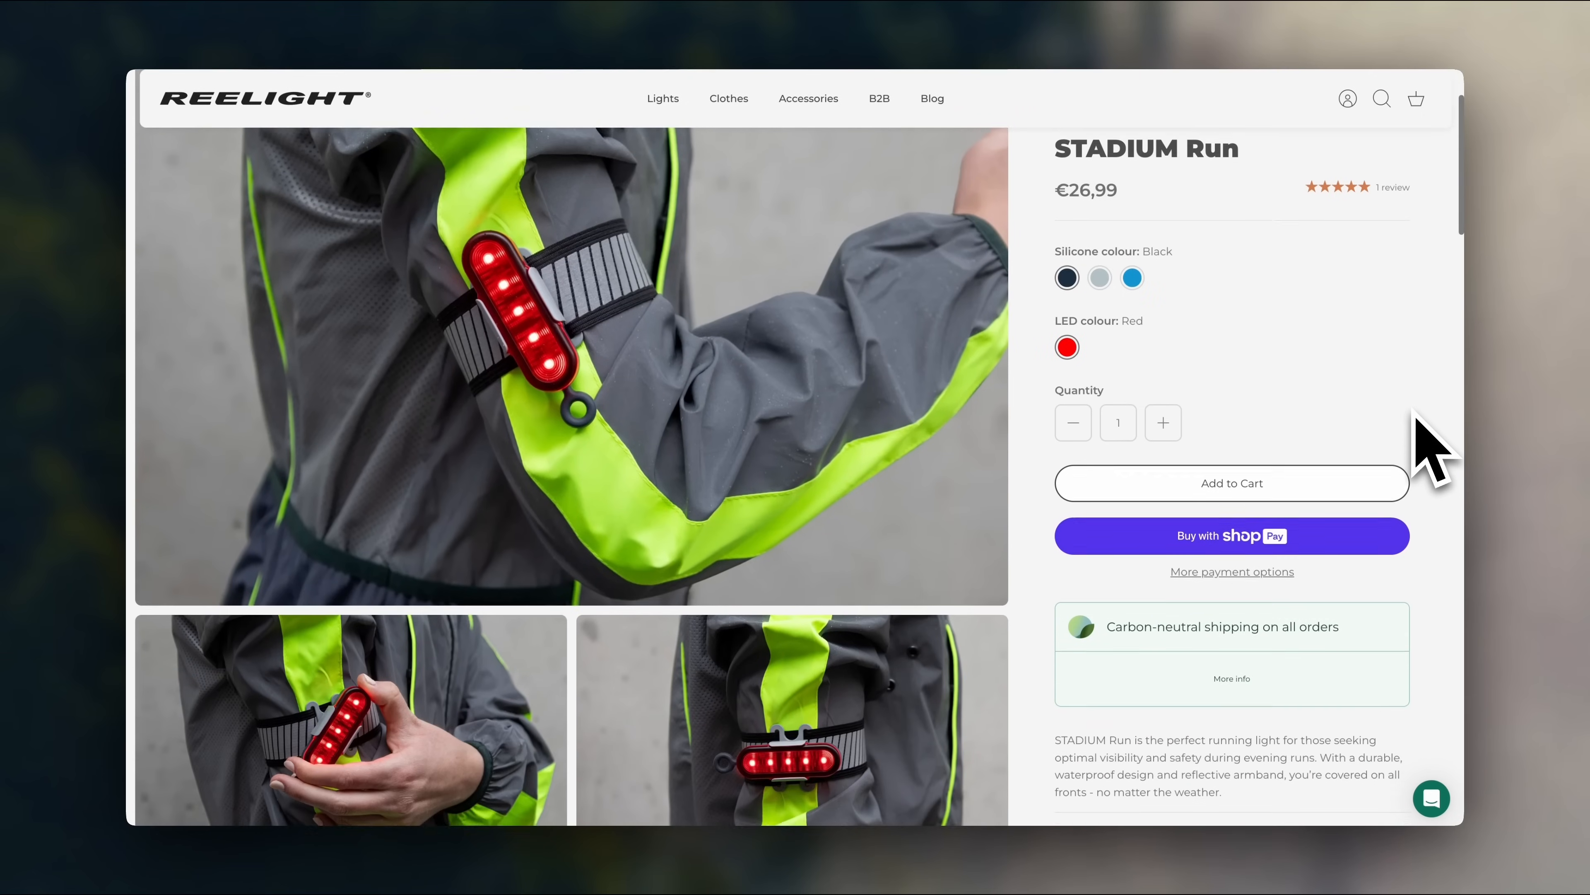
# - Move the pet store's Featured product section up to sit after the Collection list
pyautogui.scroll(-4, 1418, 419)
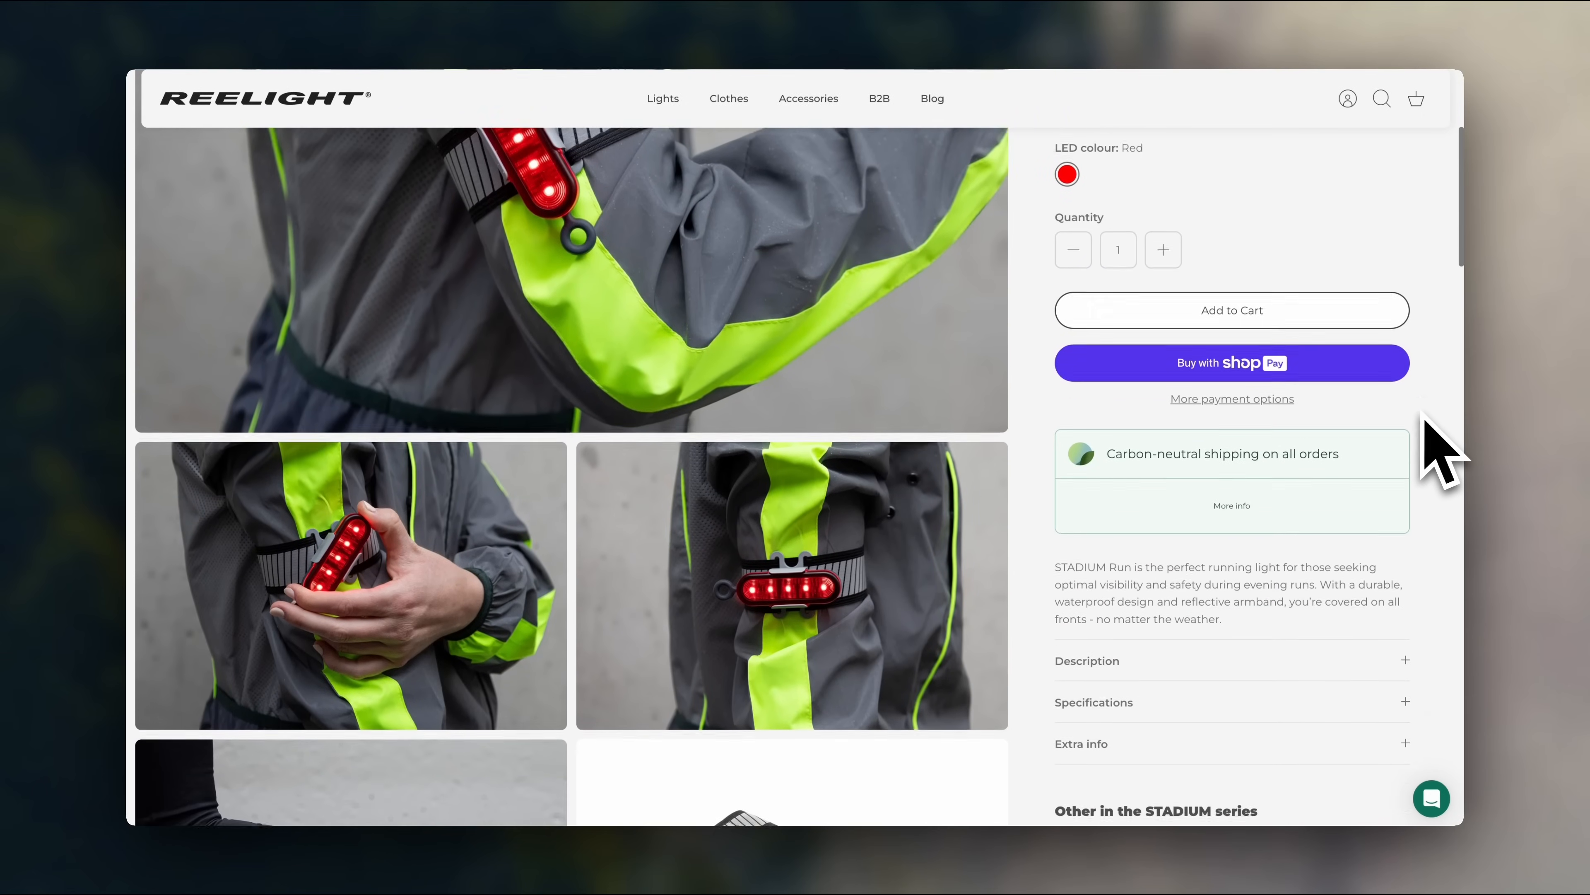
pyautogui.scroll(-4, 1427, 433)
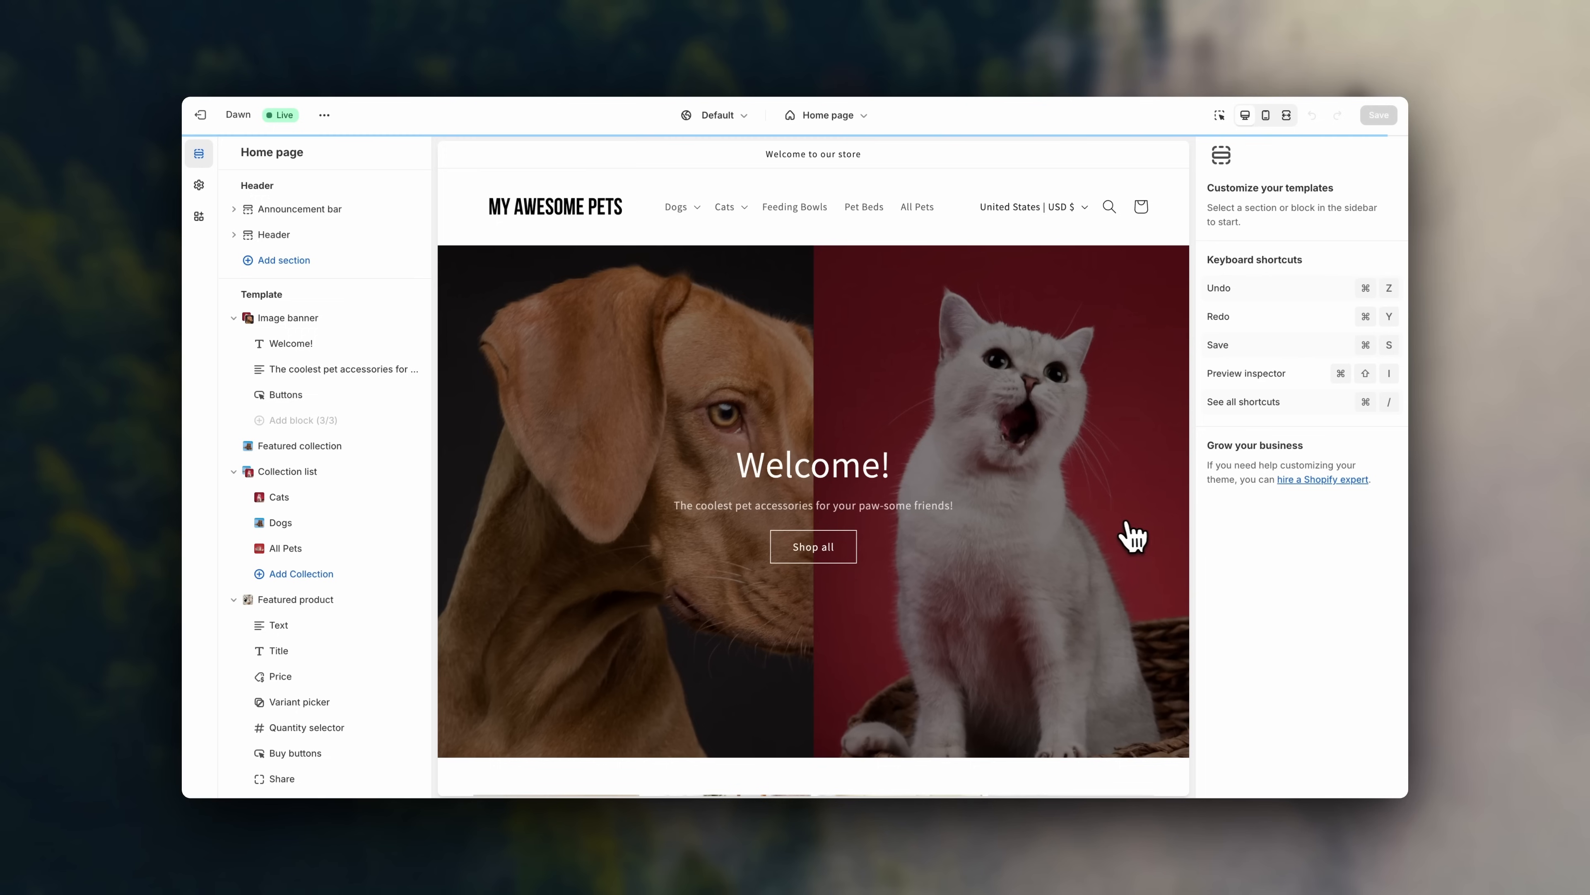
pyautogui.scroll(-10, 1129, 535)
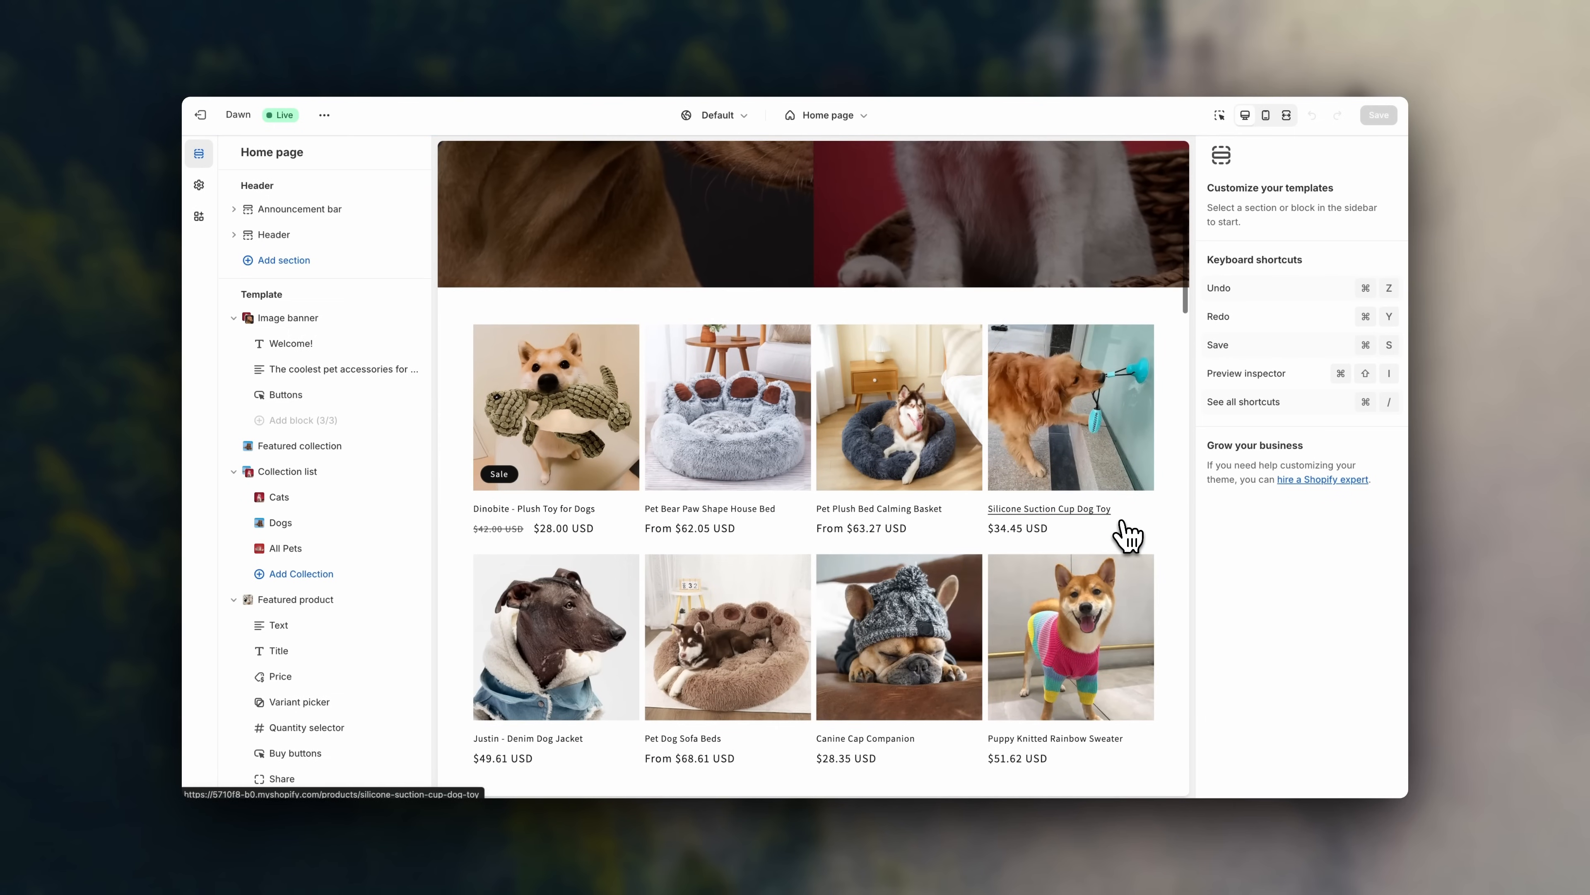
pyautogui.scroll(-4, 1121, 532)
pyautogui.scroll(1, 1119, 523)
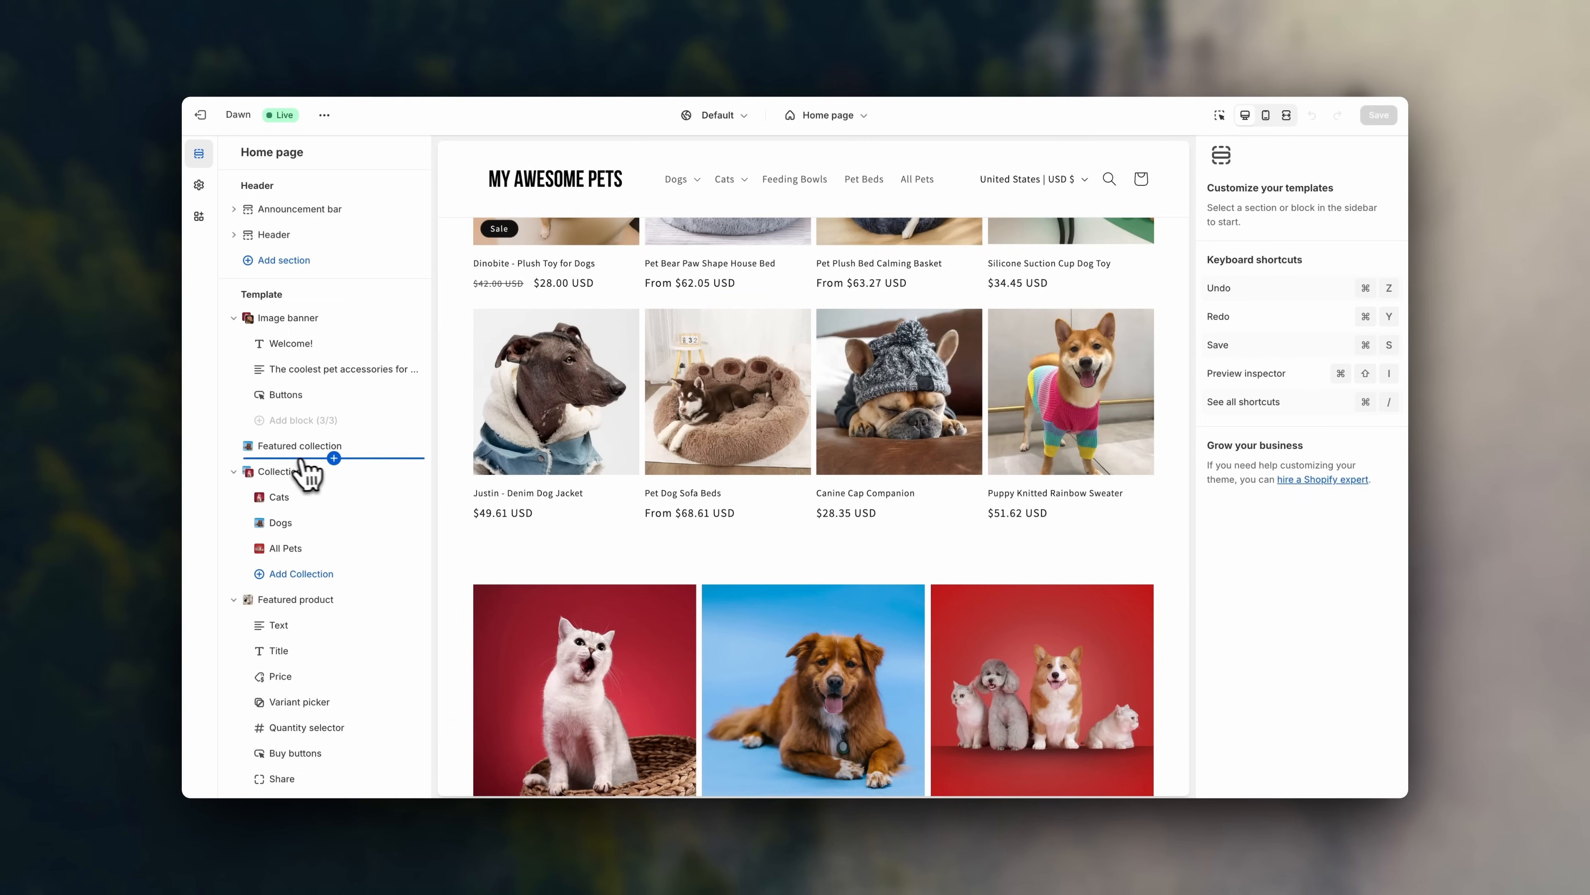
pyautogui.moveTo(383, 599); pyautogui.dragTo(170, 583)
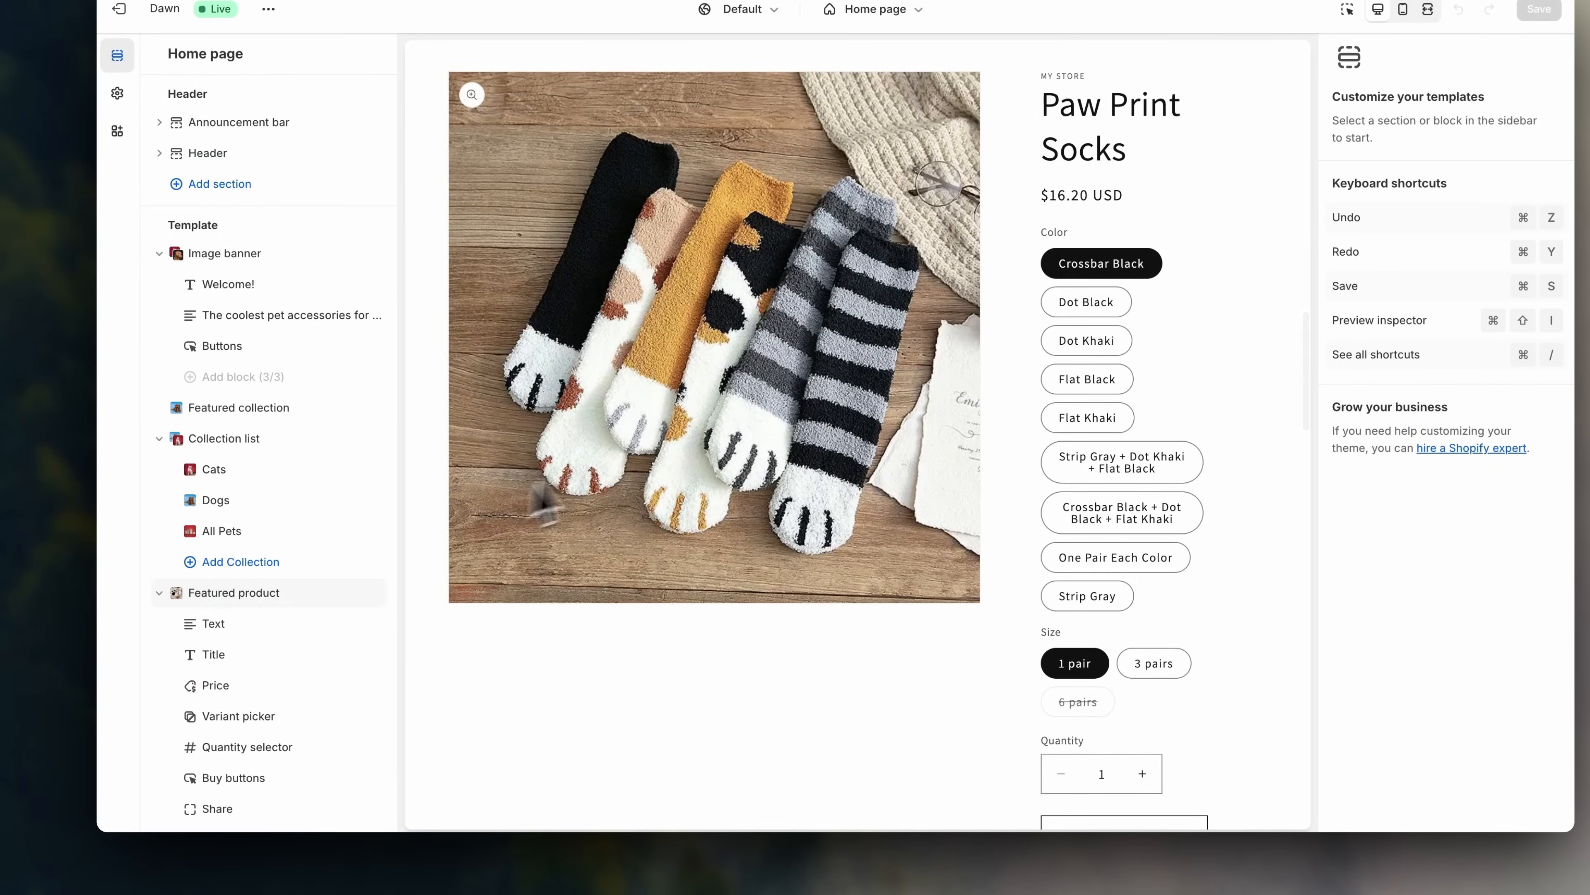
pyautogui.scroll(10, 543, 505)
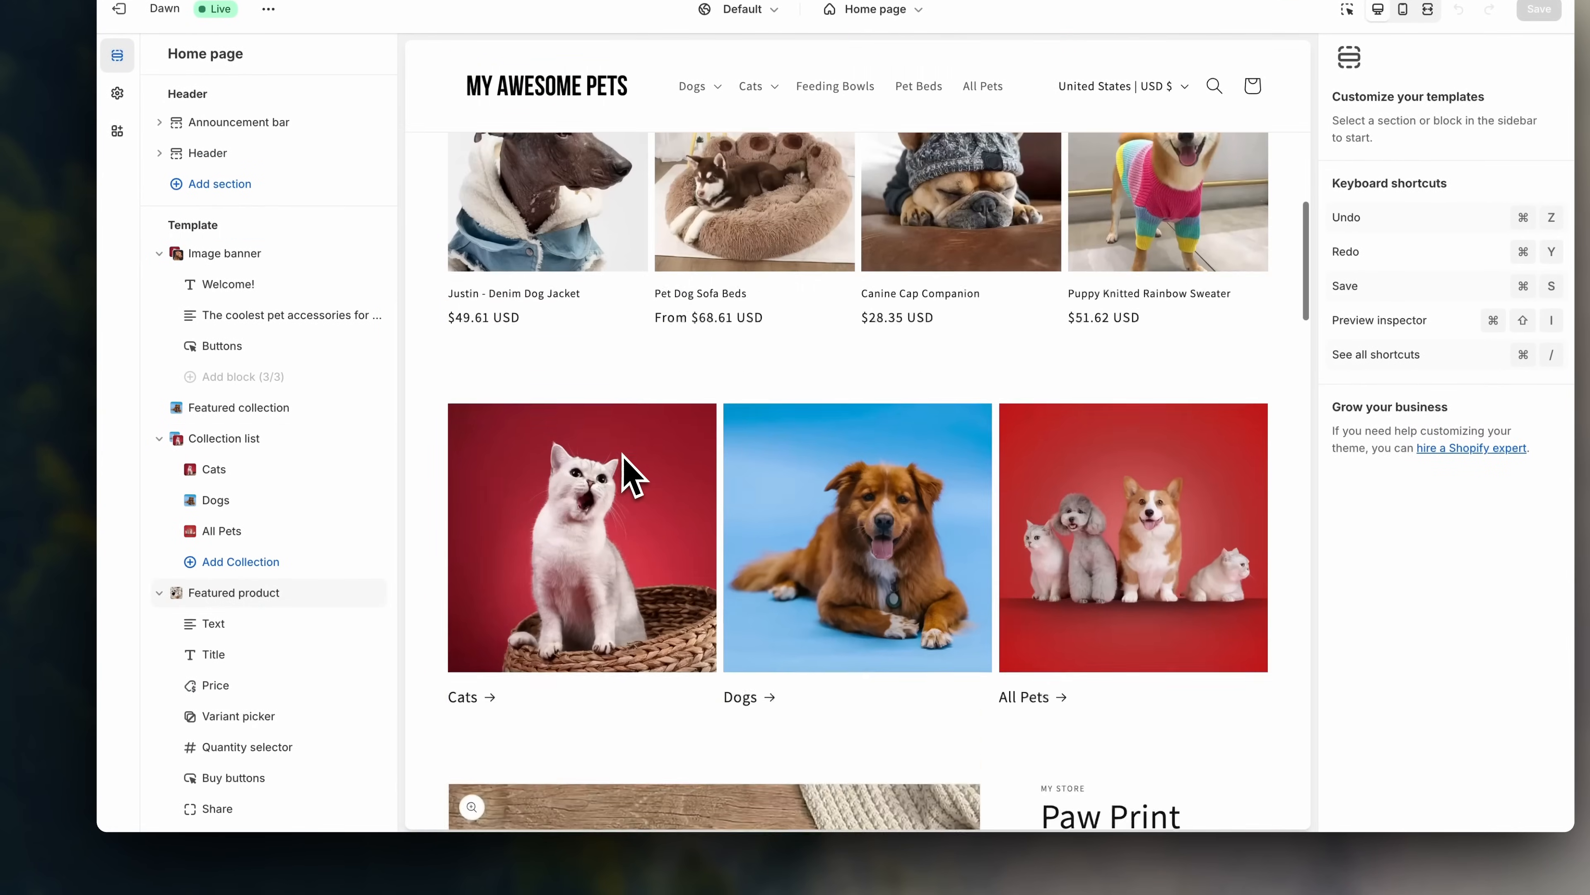